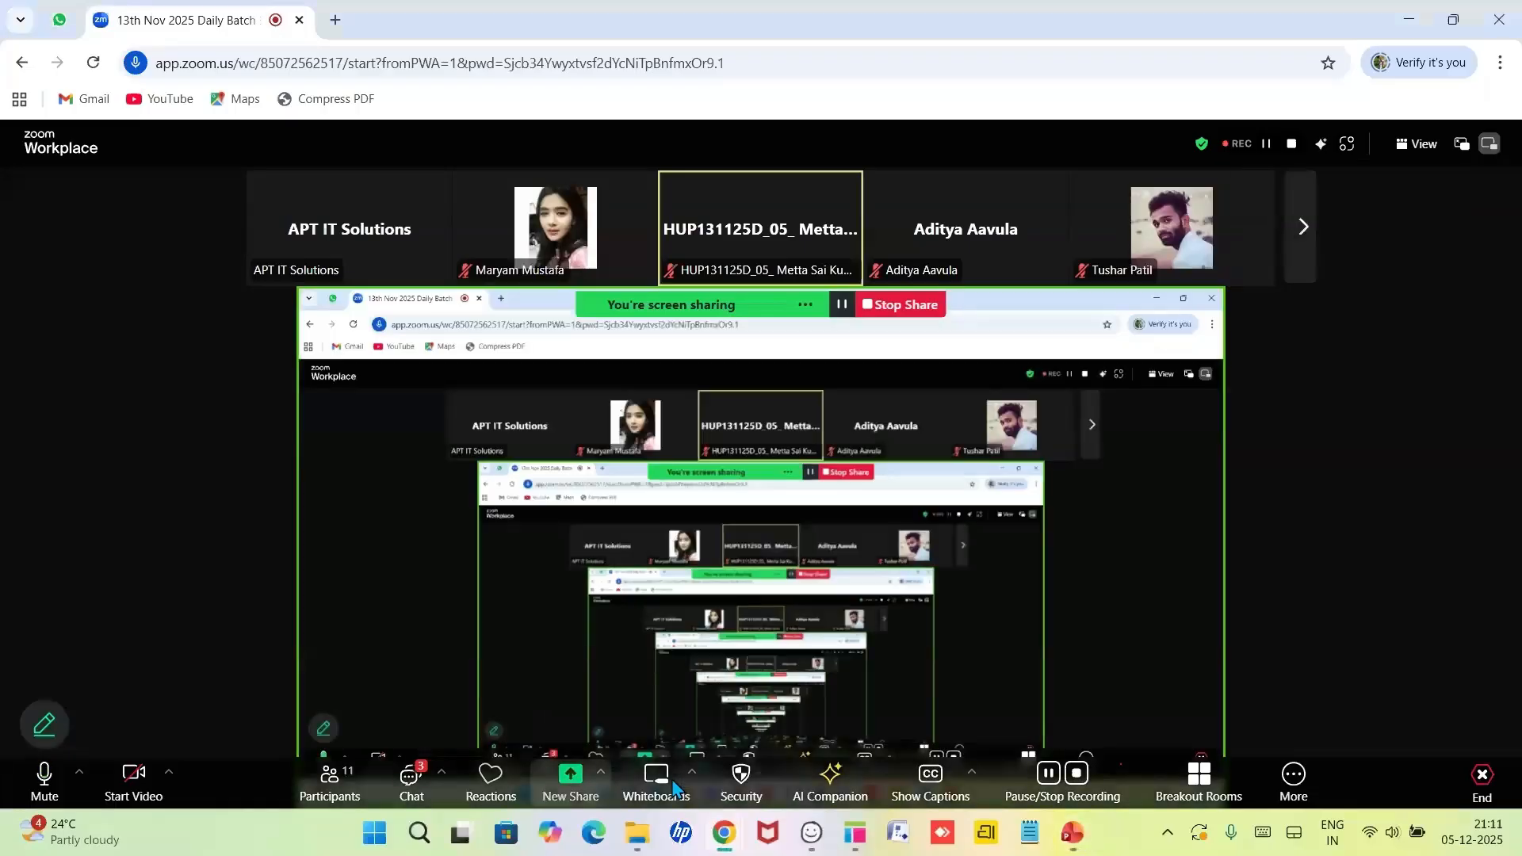
# - Open the meeting group chat to read the participants' replies, and close it again
pyautogui.click(414, 802)
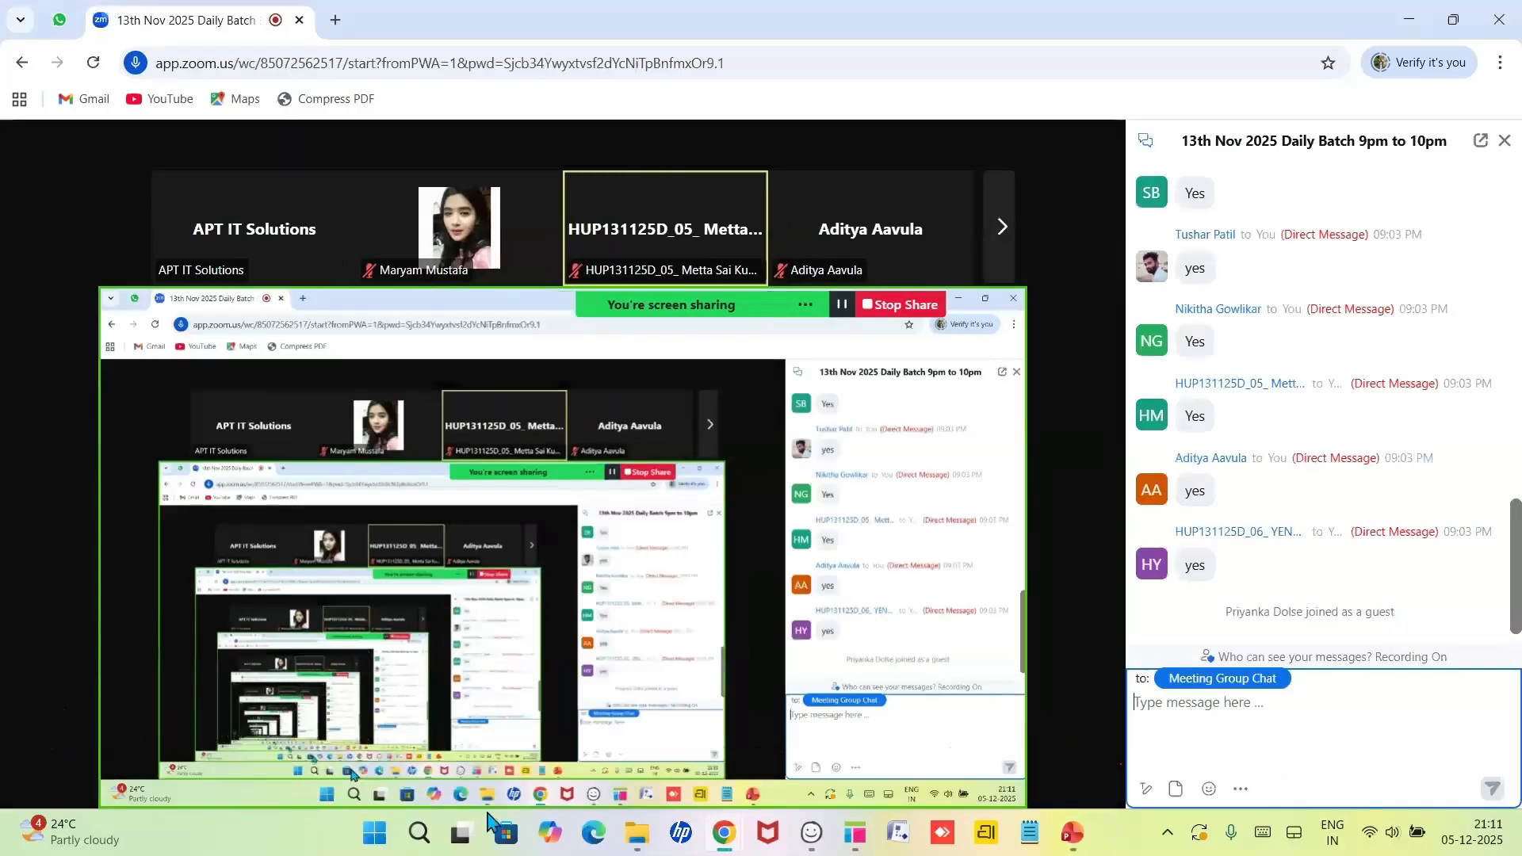
pyautogui.moveTo(723, 841)
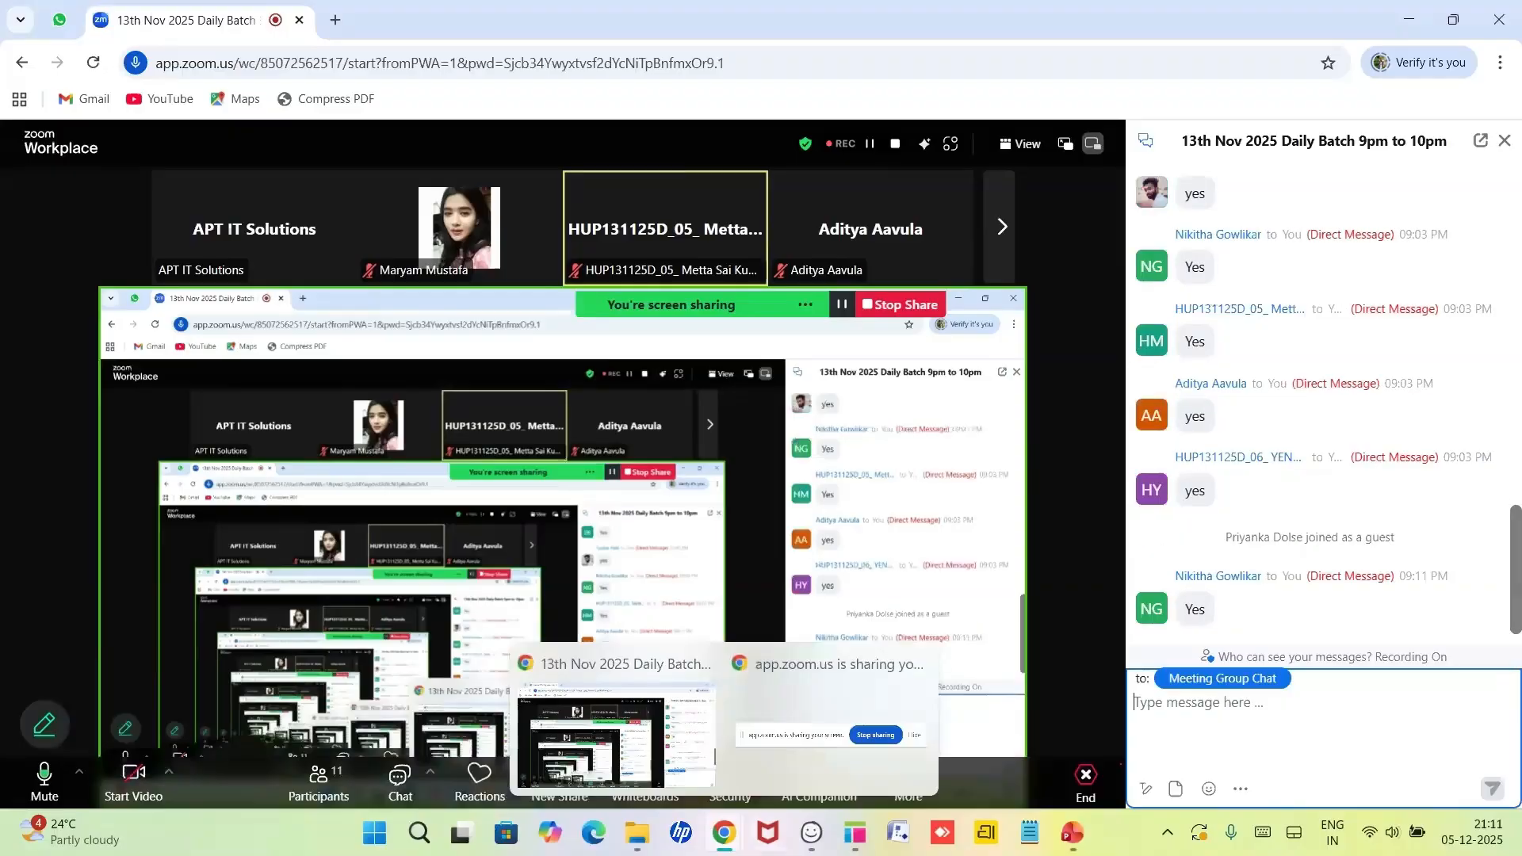
pyautogui.moveTo(824, 844)
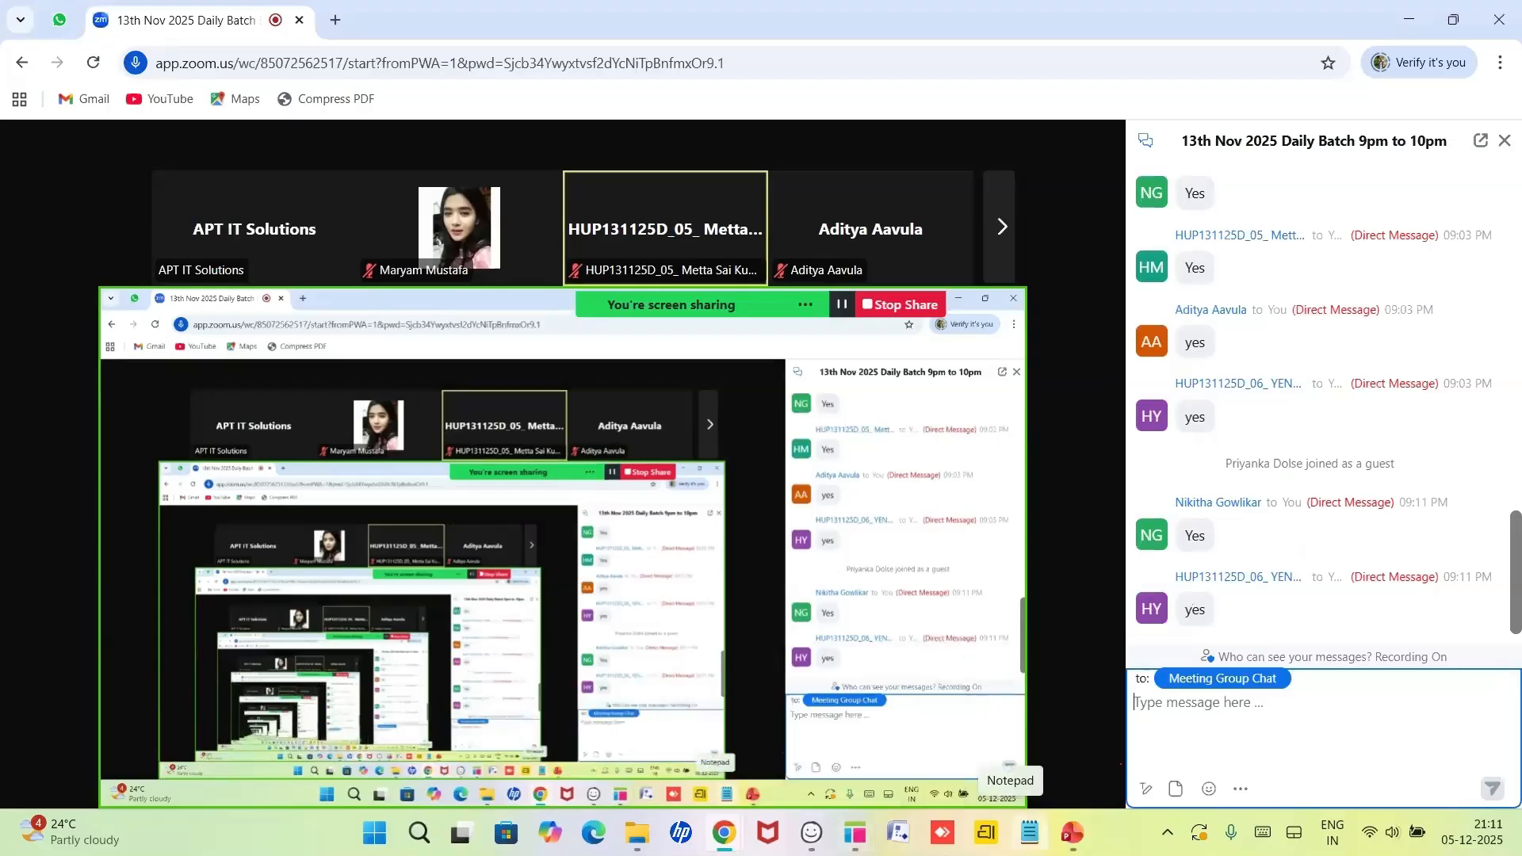
pyautogui.click(805, 839)
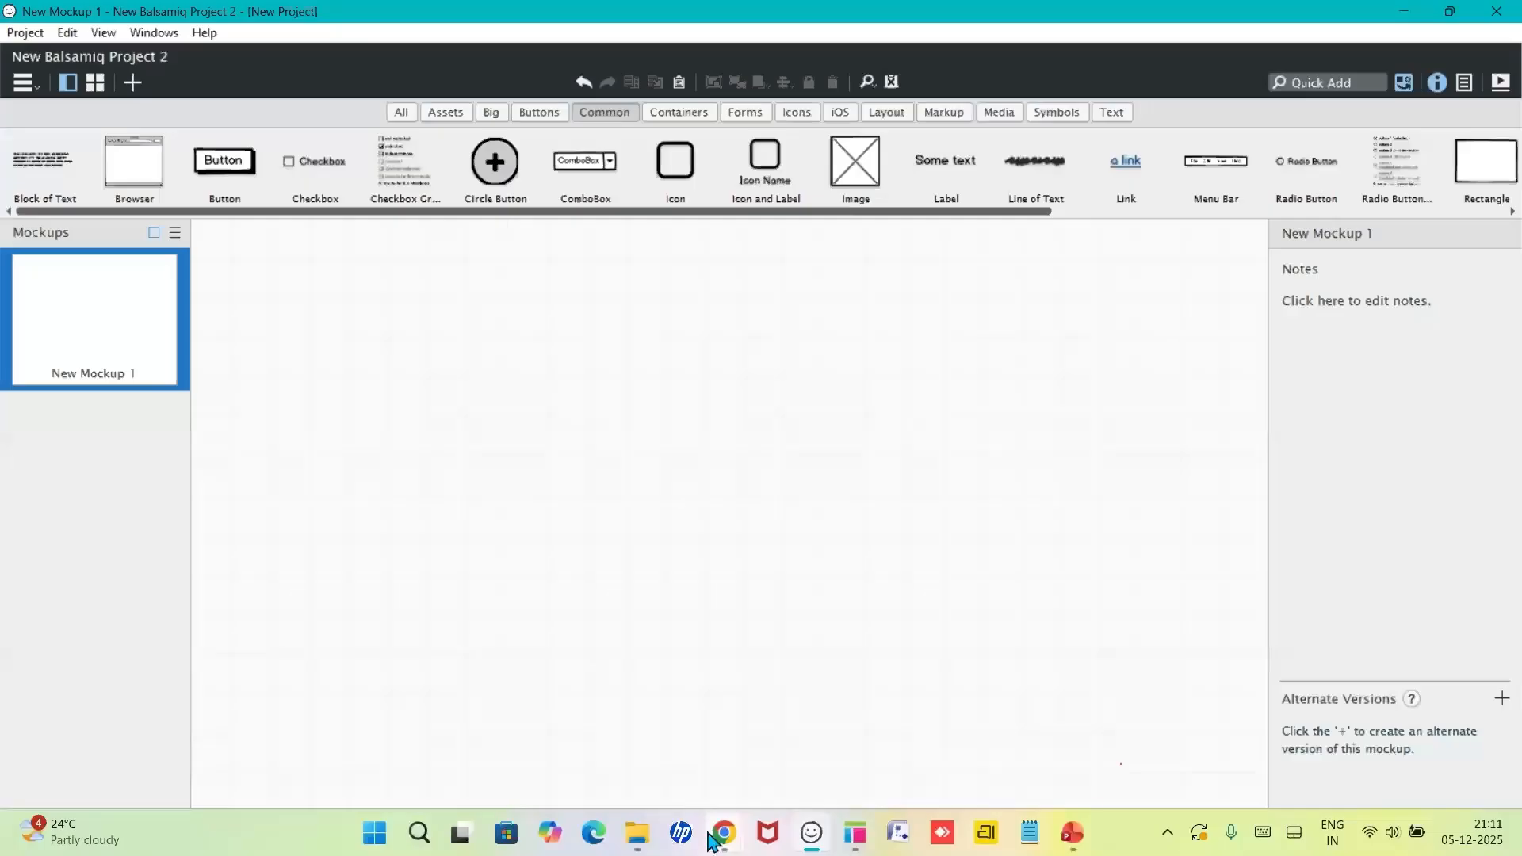
pyautogui.click(716, 840)
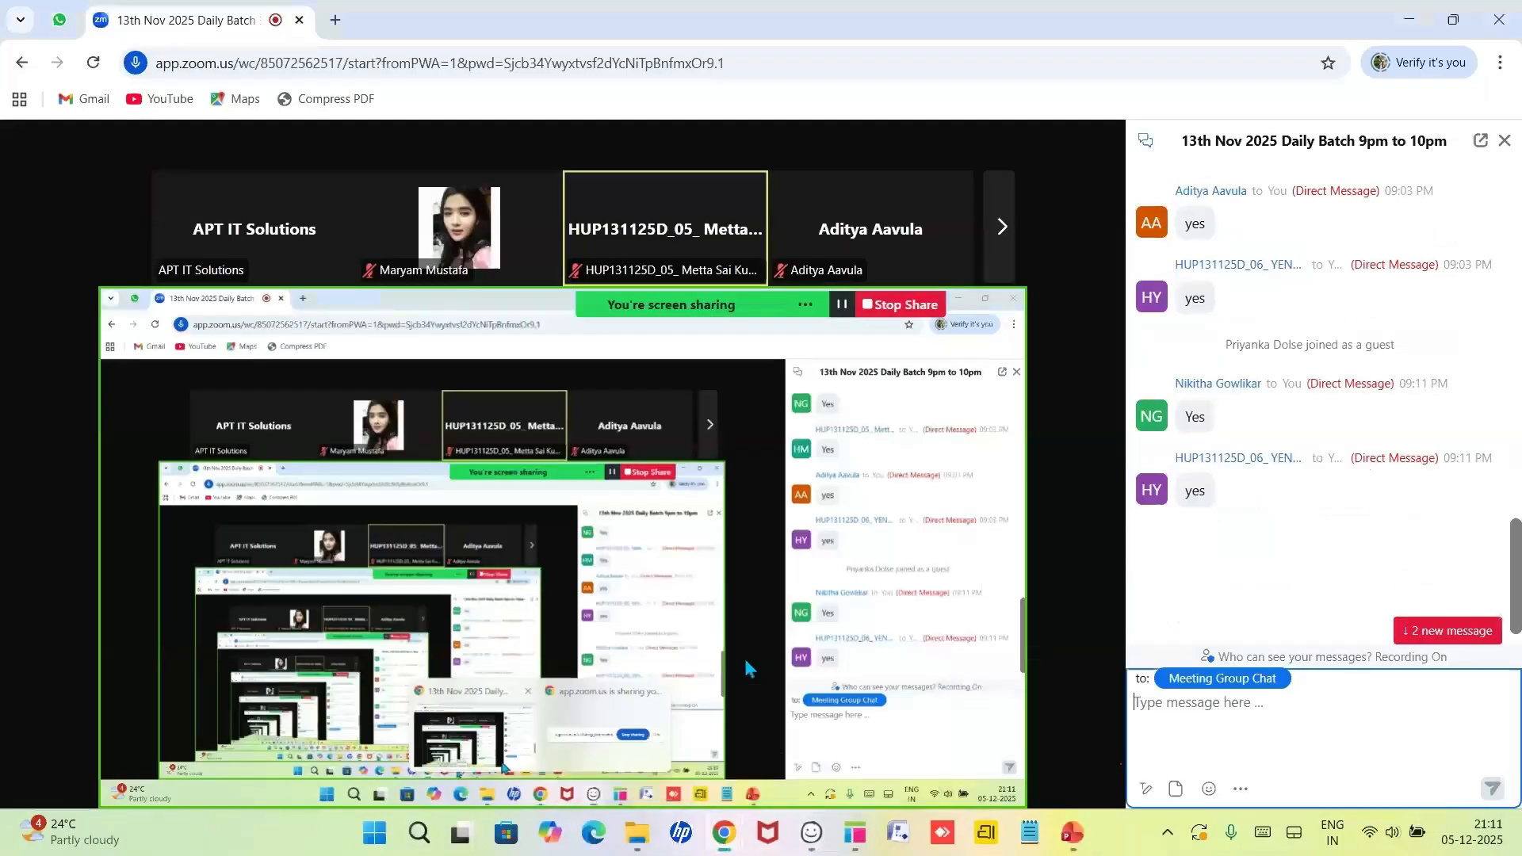
pyautogui.click(1505, 141)
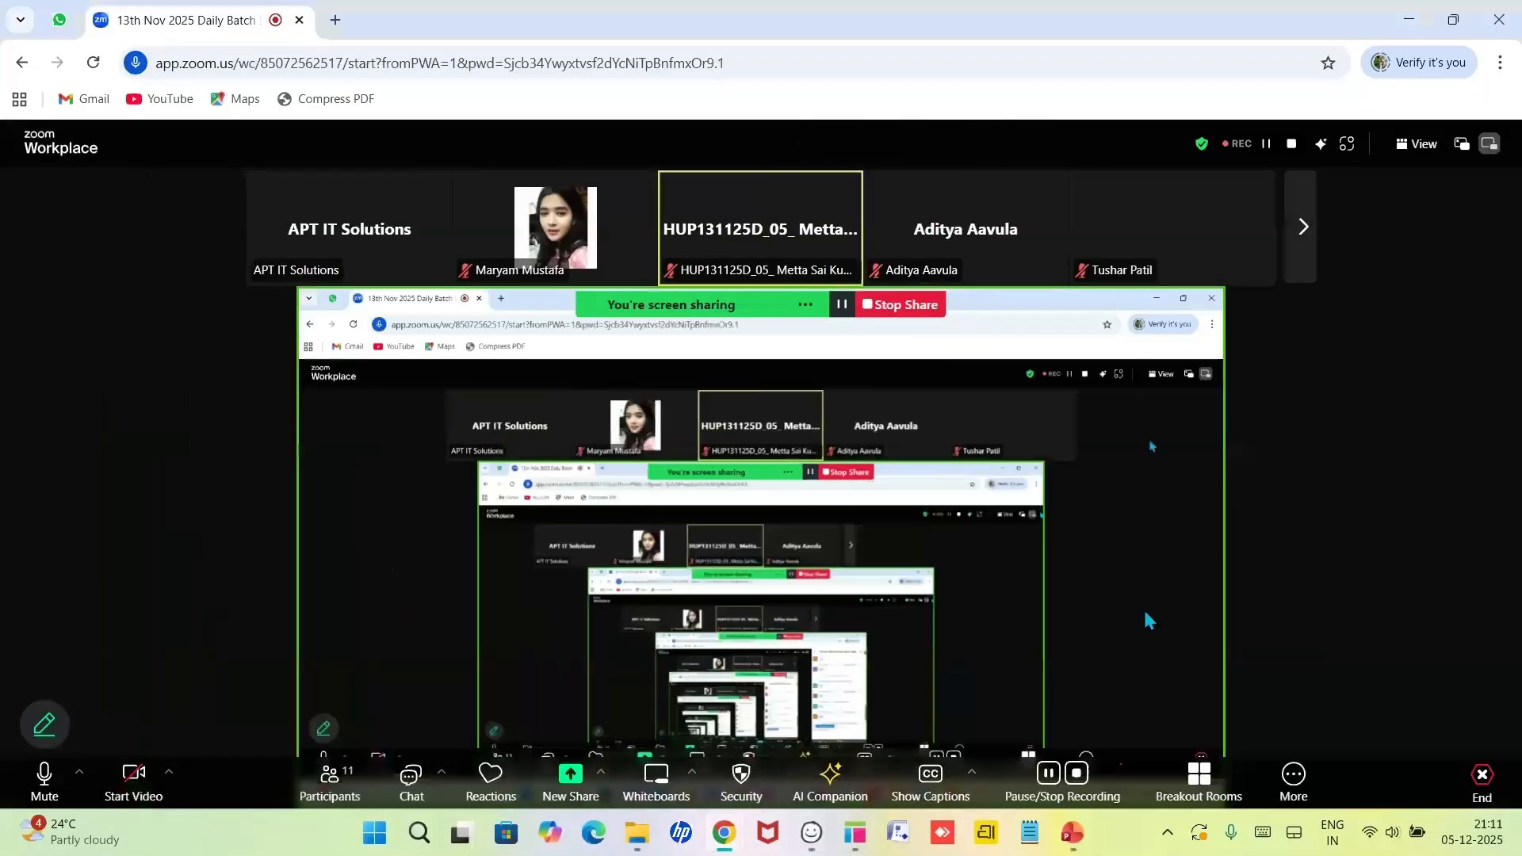
# - Switch to Balsamiq, add a Browser control to the empty mockup, and widen it to about 718 pixels
pyautogui.click(812, 842)
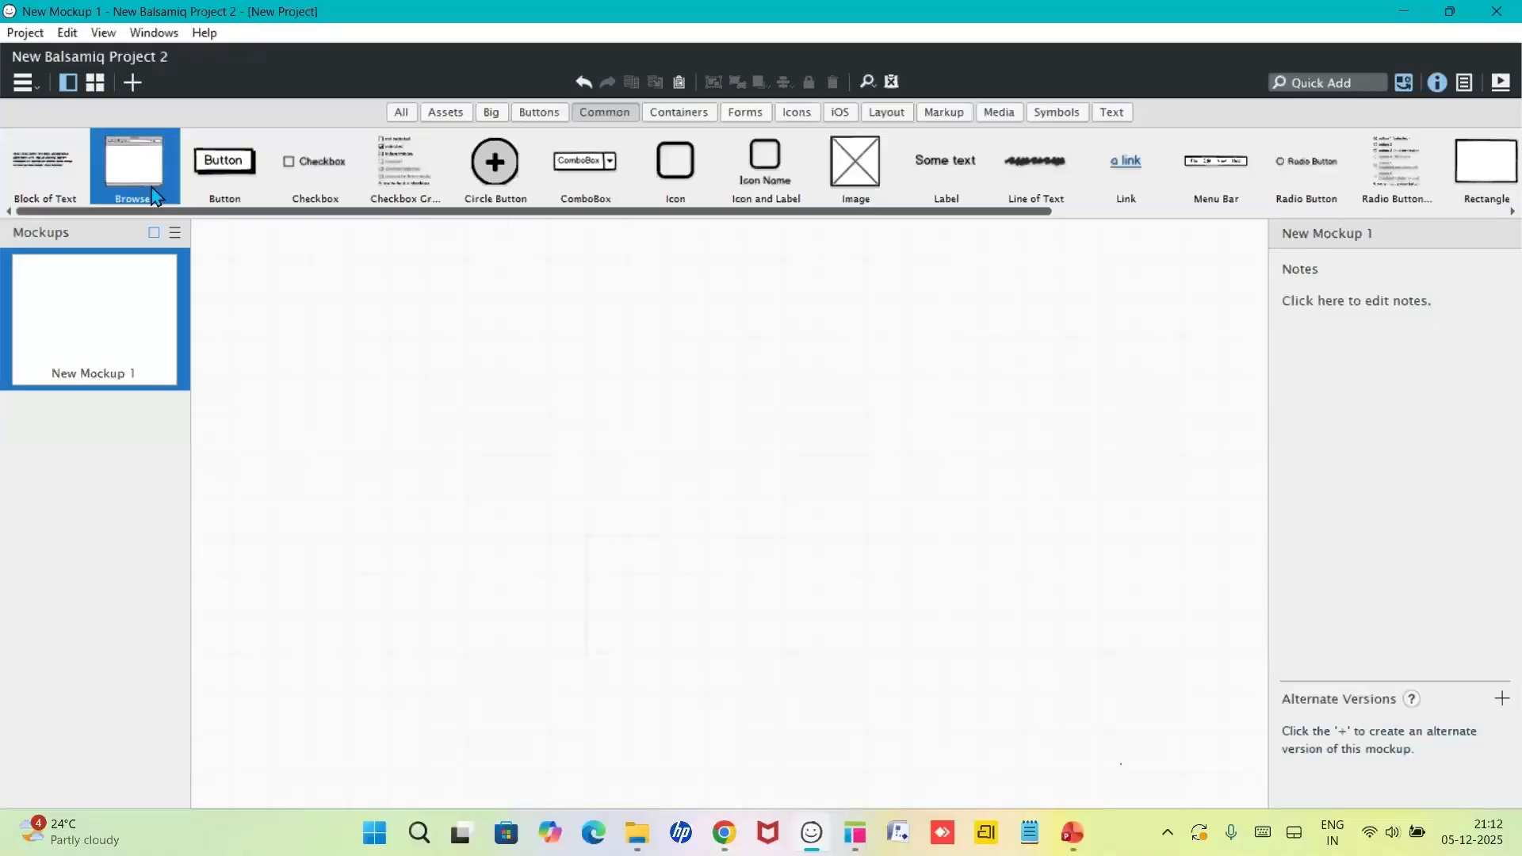
pyautogui.moveTo(155, 195); pyautogui.dragTo(447, 274)
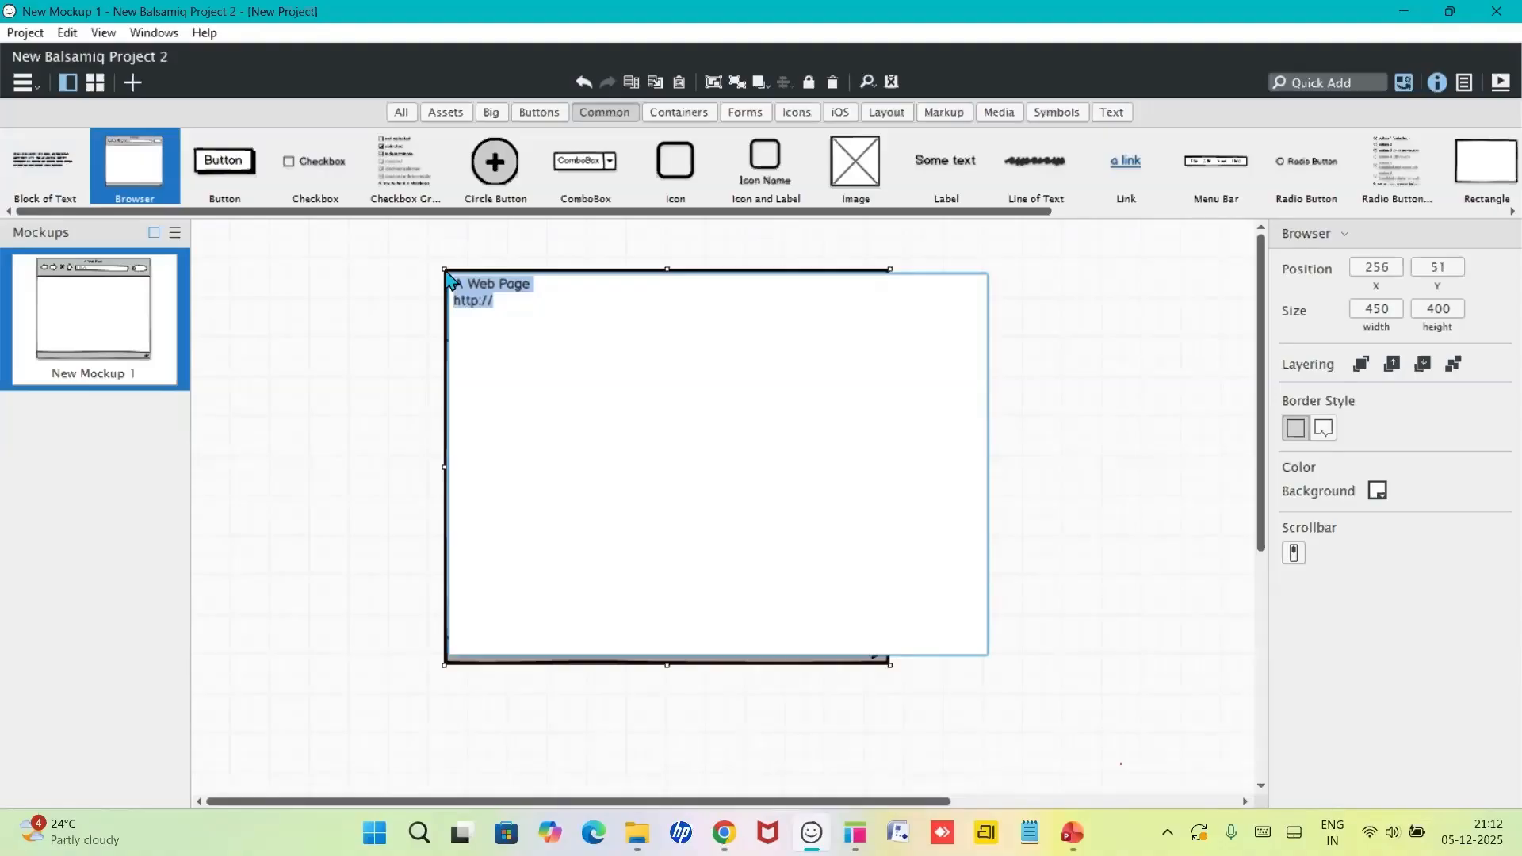
pyautogui.click(347, 343)
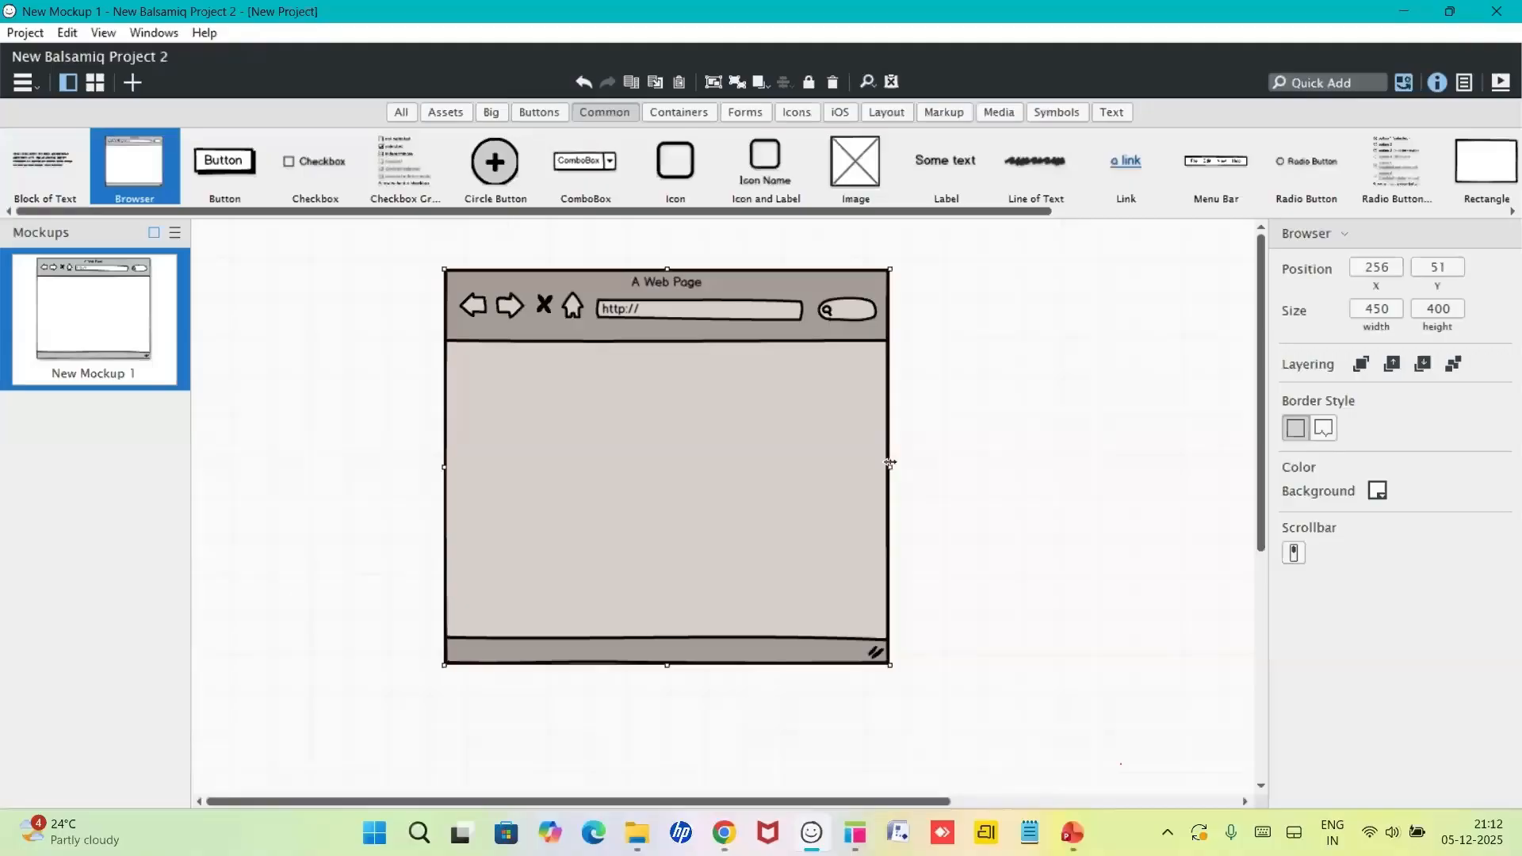
pyautogui.moveTo(889, 463); pyautogui.dragTo(1155, 485)
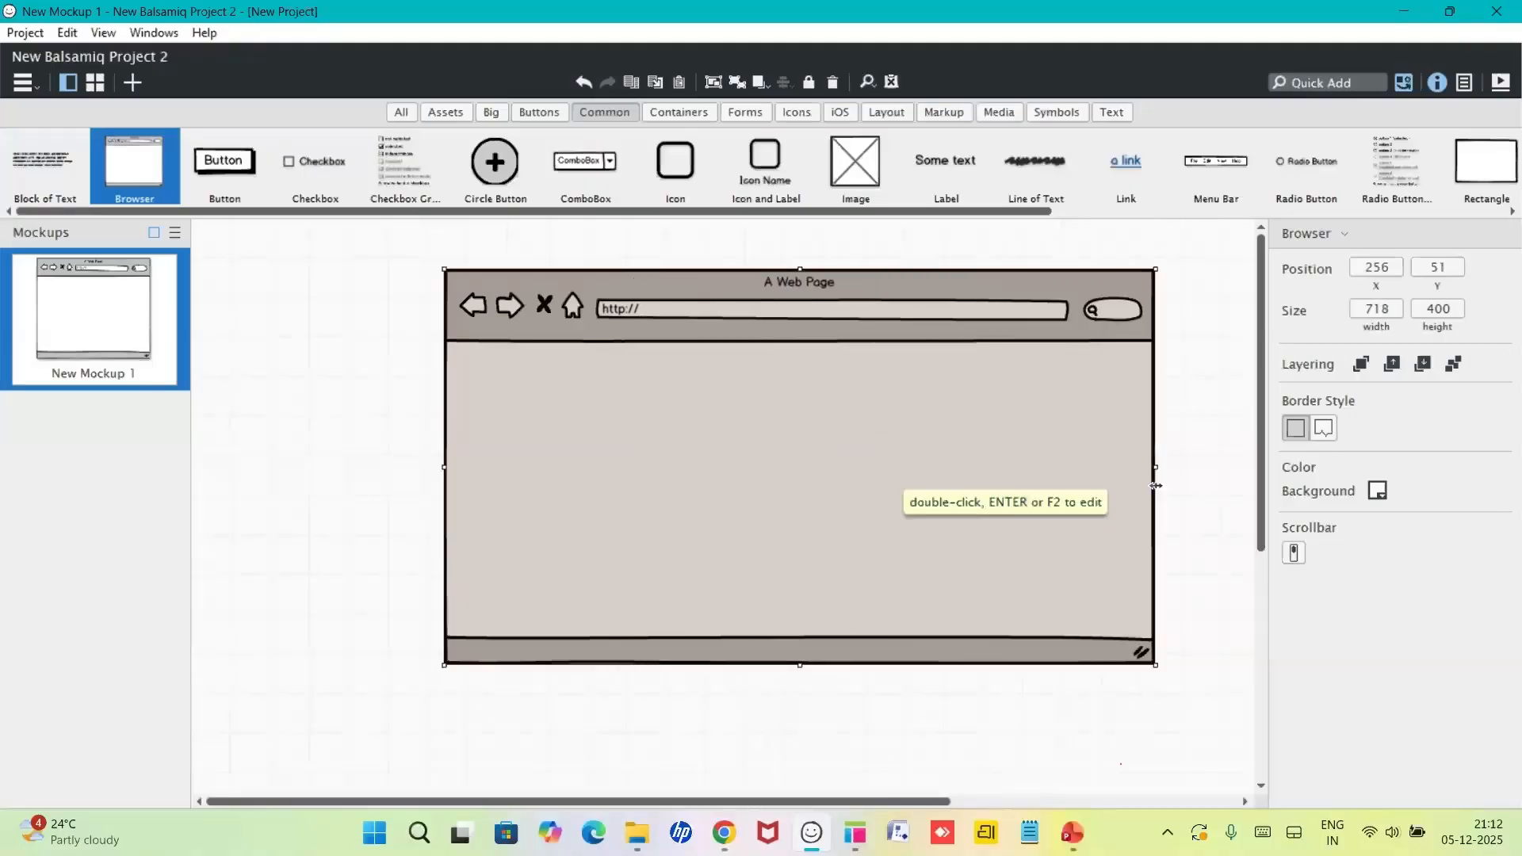
pyautogui.doubleClick(668, 312)
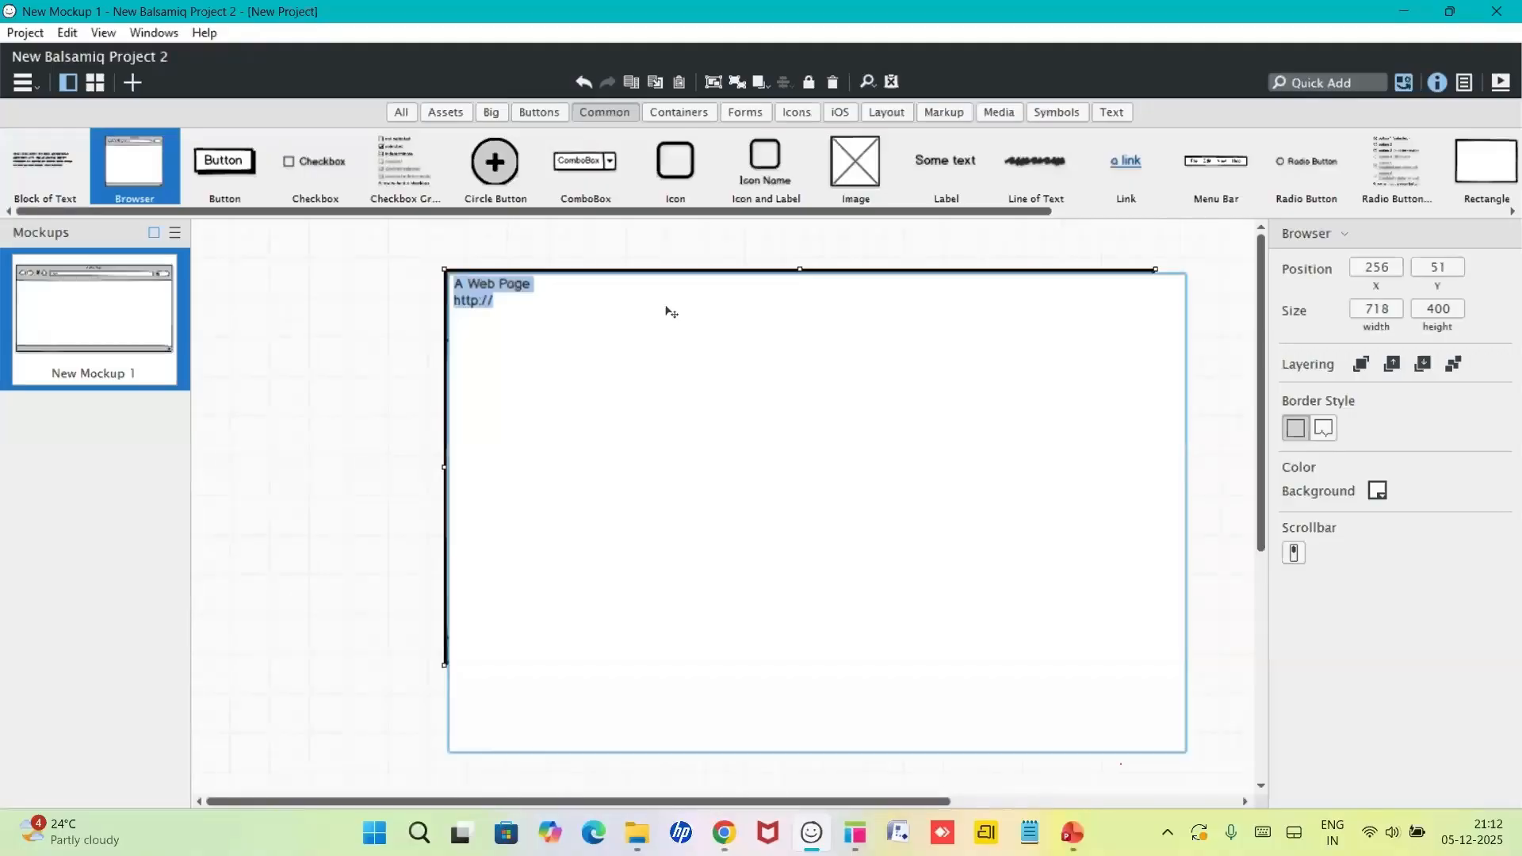
pyautogui.click(535, 306)
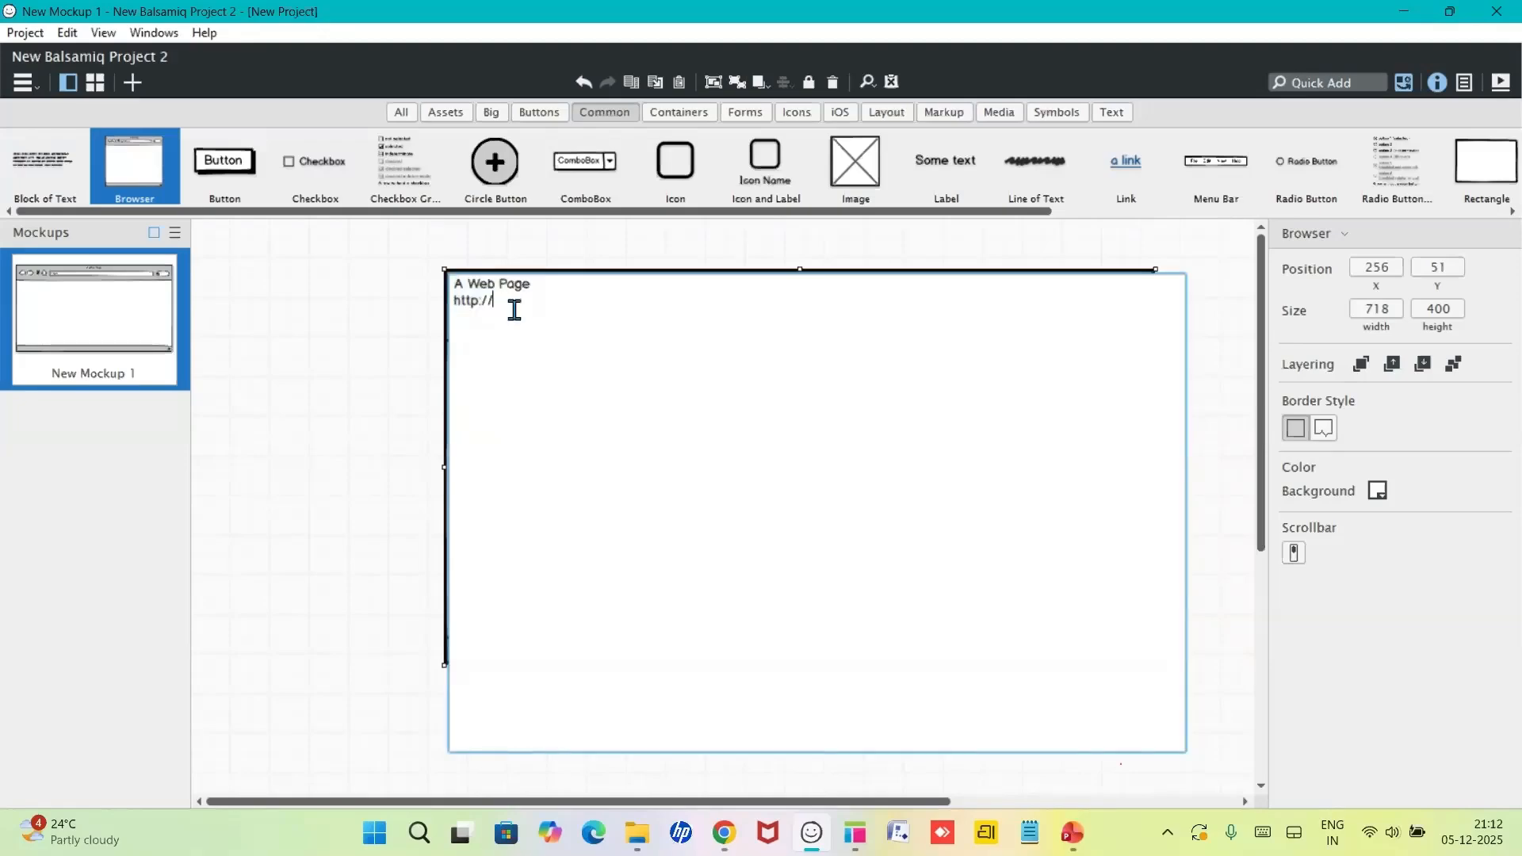
pyautogui.write('www')
pyautogui.write('.E-commerce Applicatio')
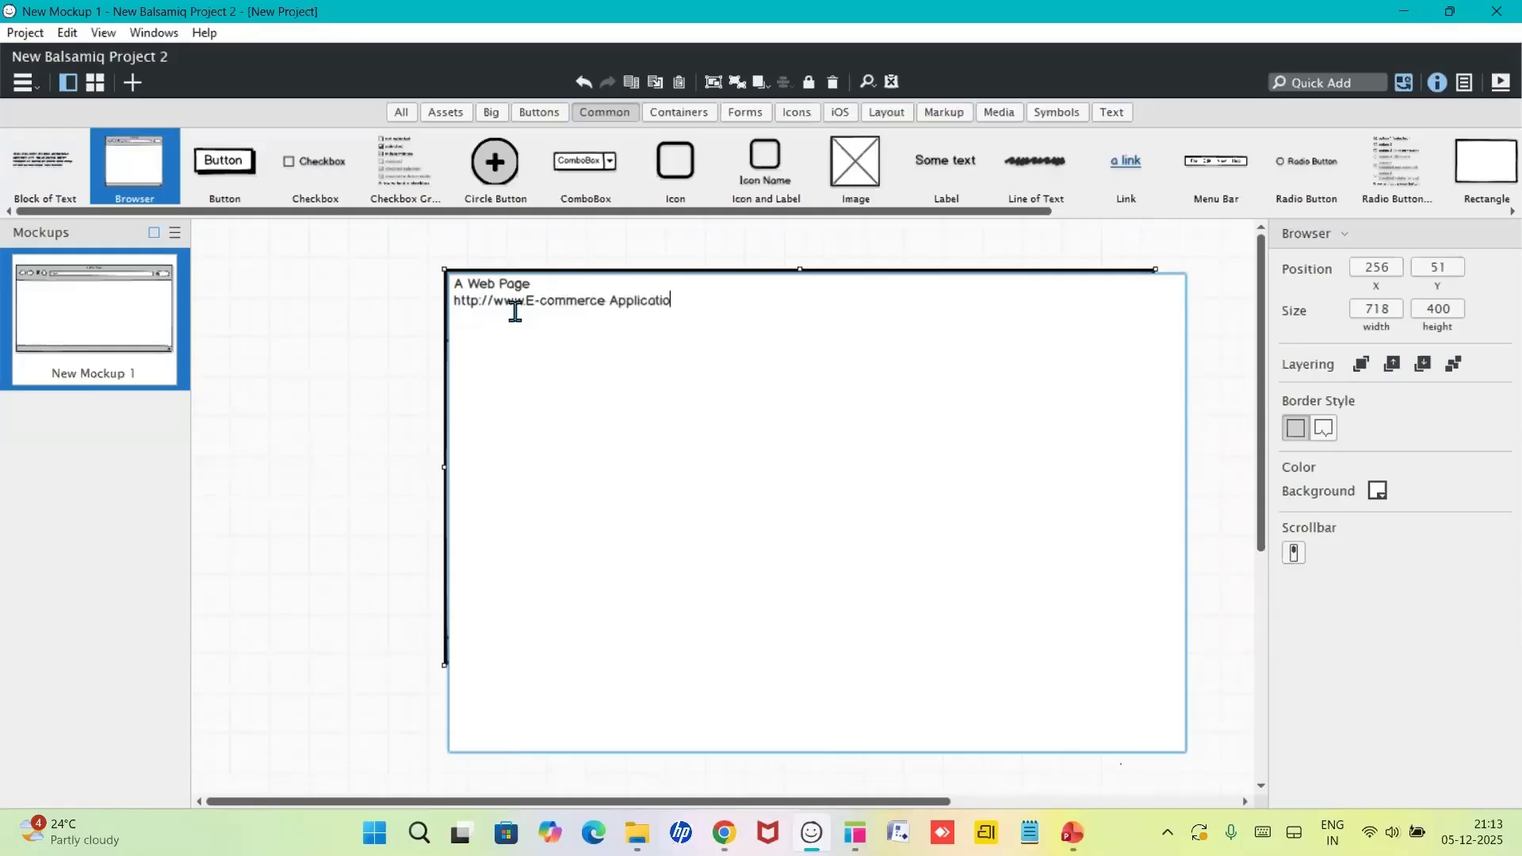
pyautogui.write('n')
pyautogui.click(438, 383)
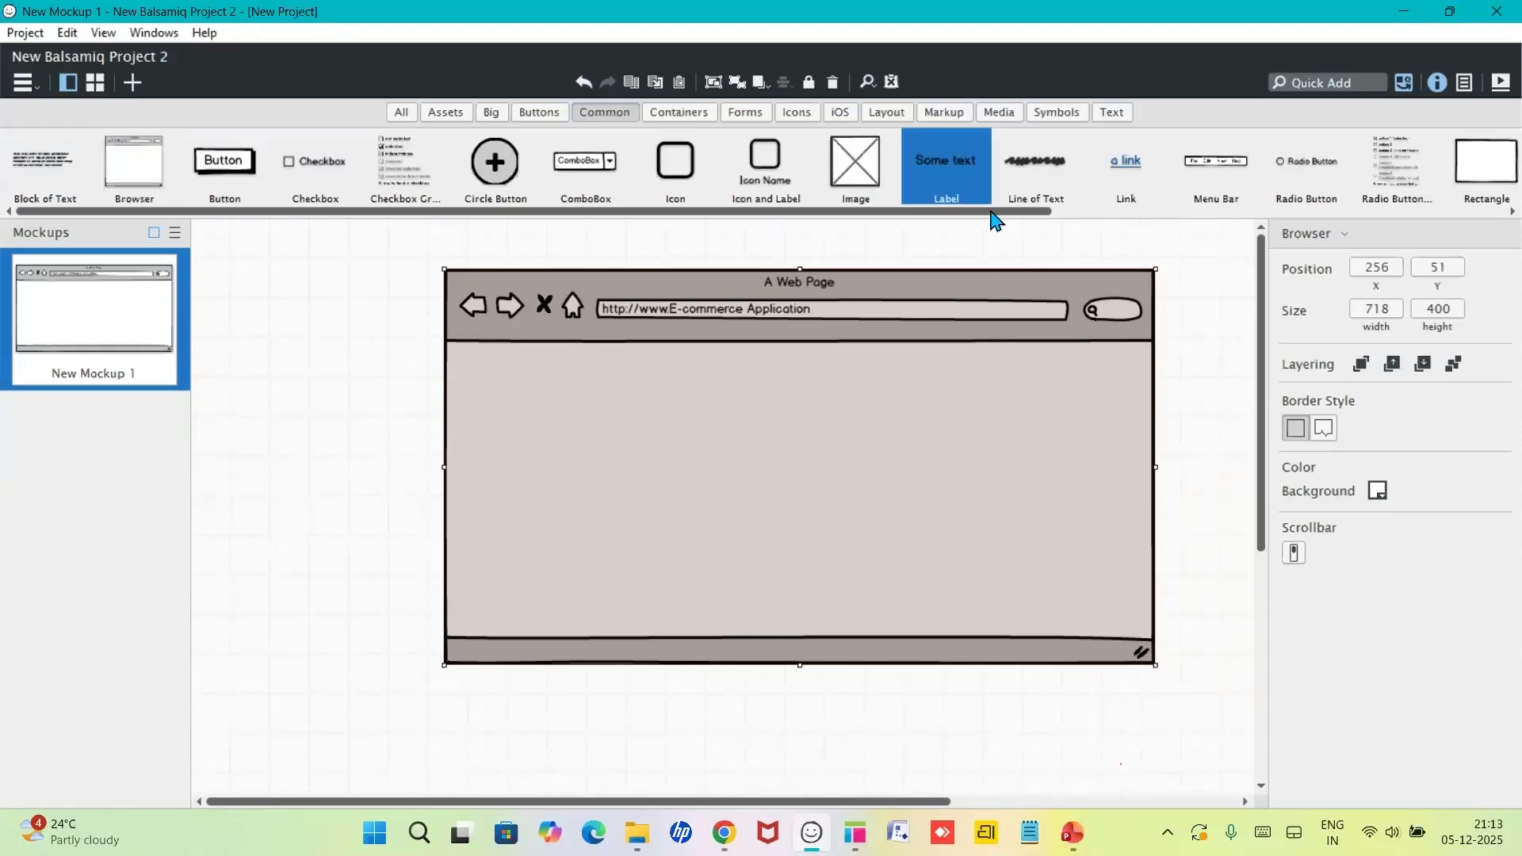
# - Add a label reading "Username" in the upper part of the browser page and widen it to about 101 pixels
pyautogui.moveTo(991, 212); pyautogui.dragTo(1408, 229)
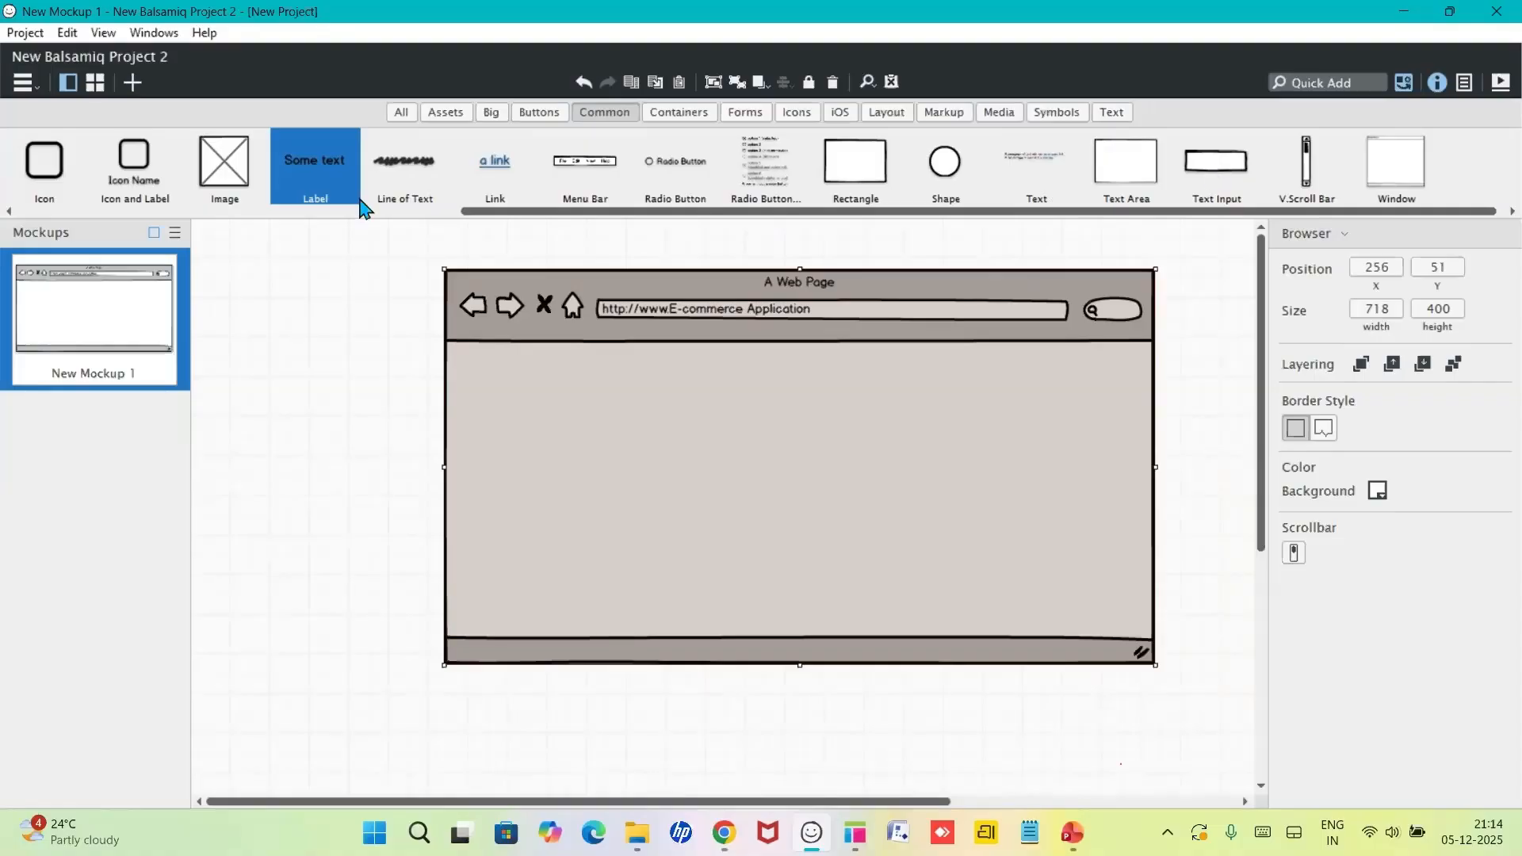
pyautogui.moveTo(325, 179); pyautogui.dragTo(638, 413)
pyautogui.write('Us')
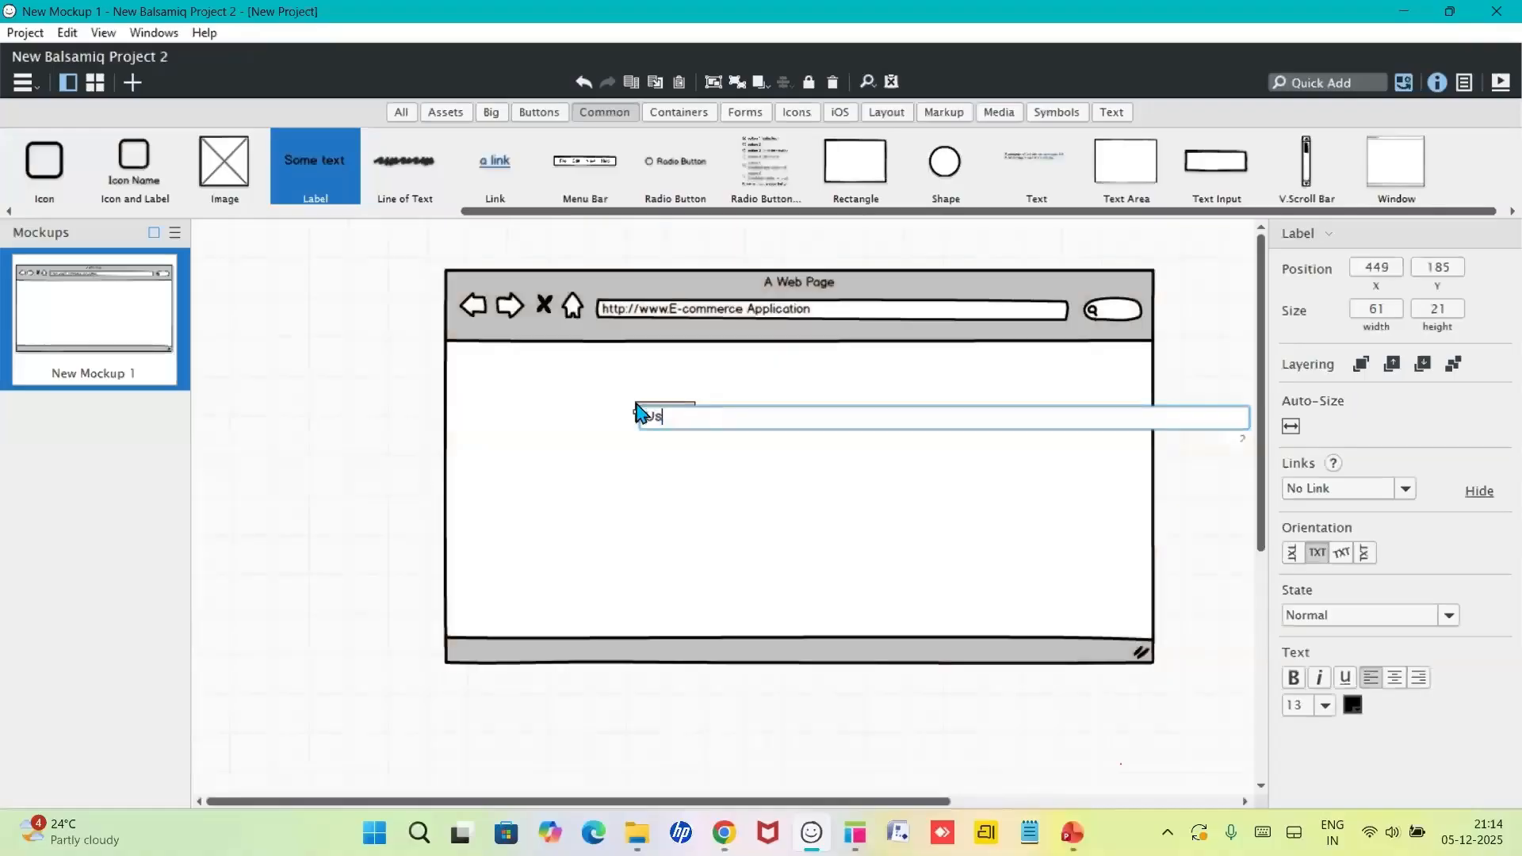
pyautogui.write('ername')
pyautogui.press('Return')
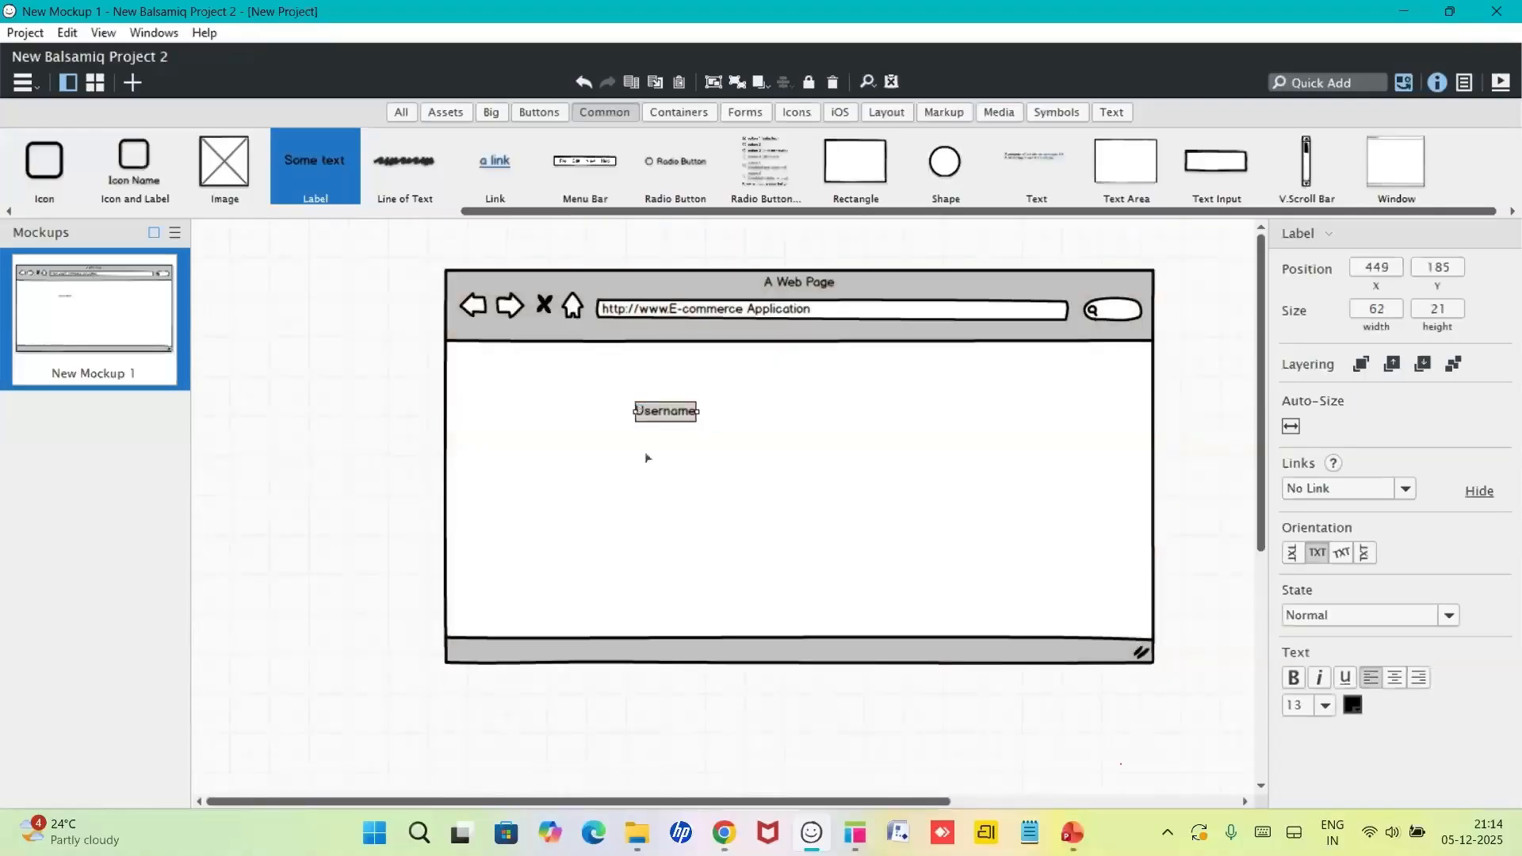
pyautogui.moveTo(699, 411); pyautogui.dragTo(737, 410)
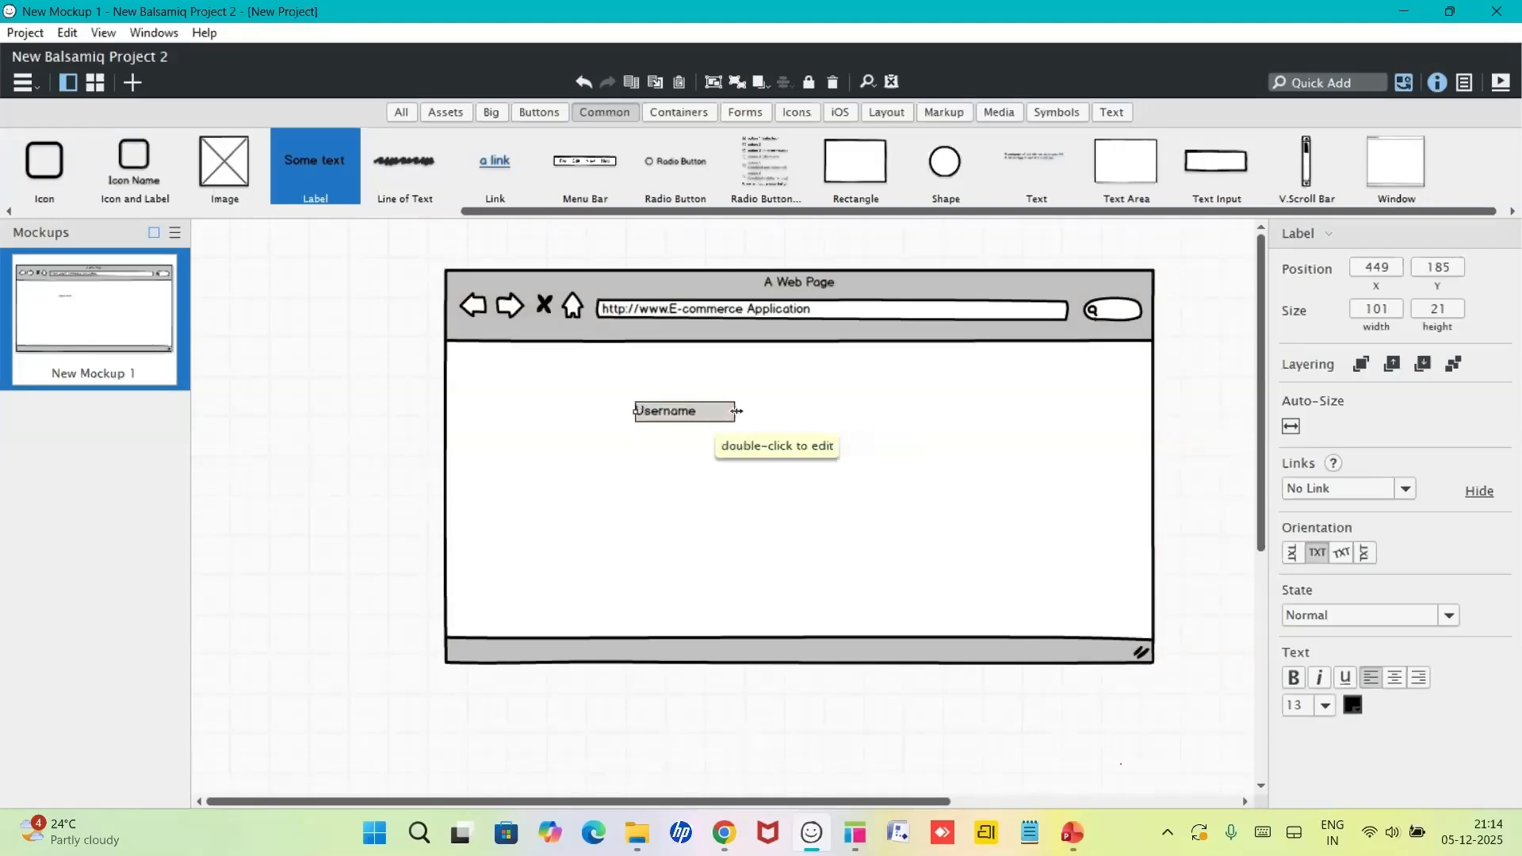
pyautogui.click(703, 480)
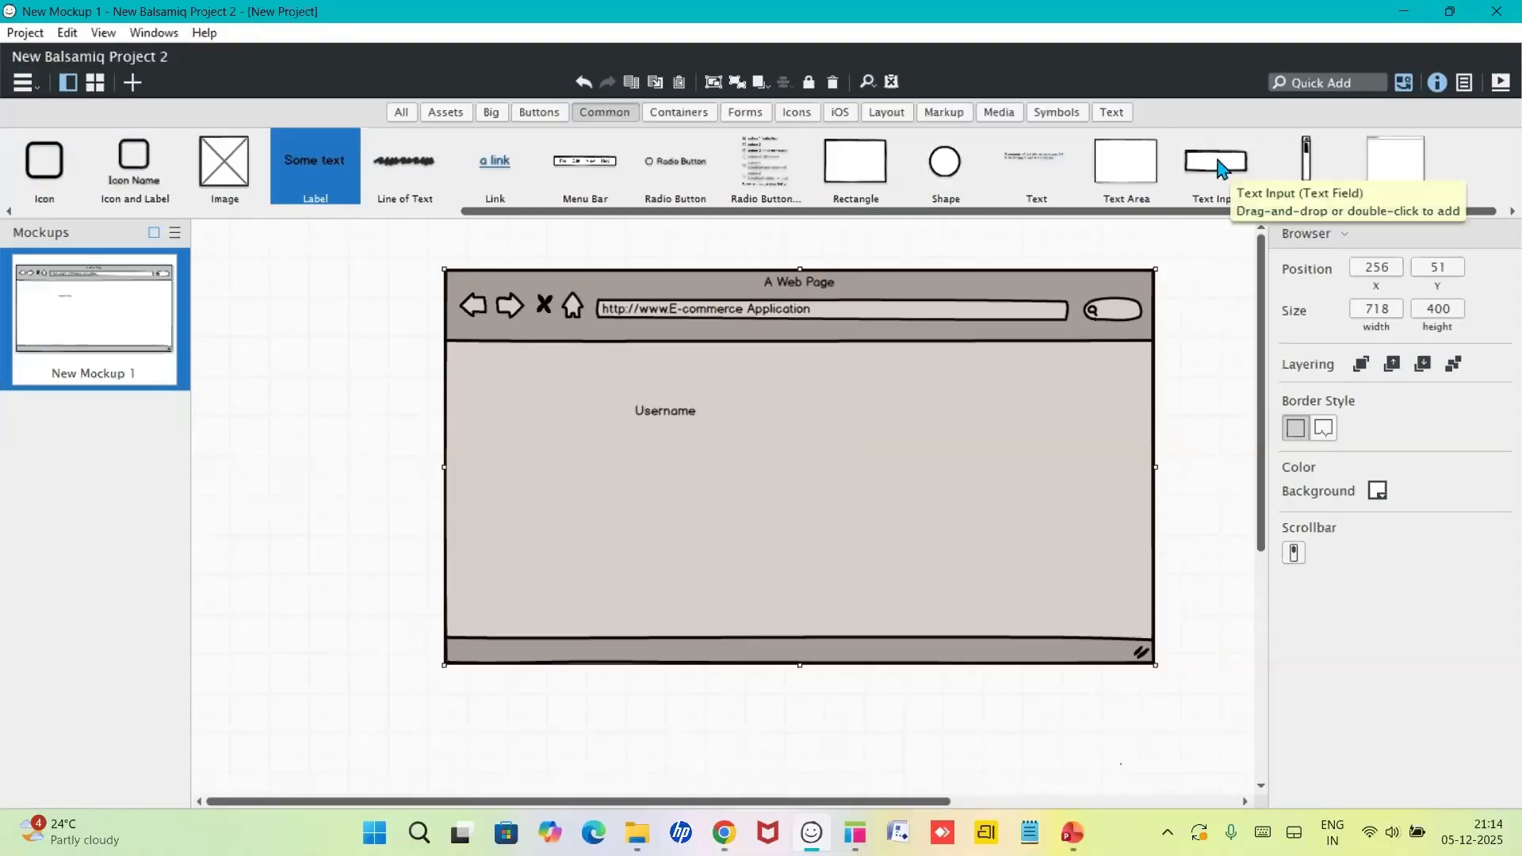
# - Place an empty text input to the right of the Username label and stretch it to roughly two and a half times its default width
pyautogui.moveTo(1218, 168); pyautogui.dragTo(745, 401)
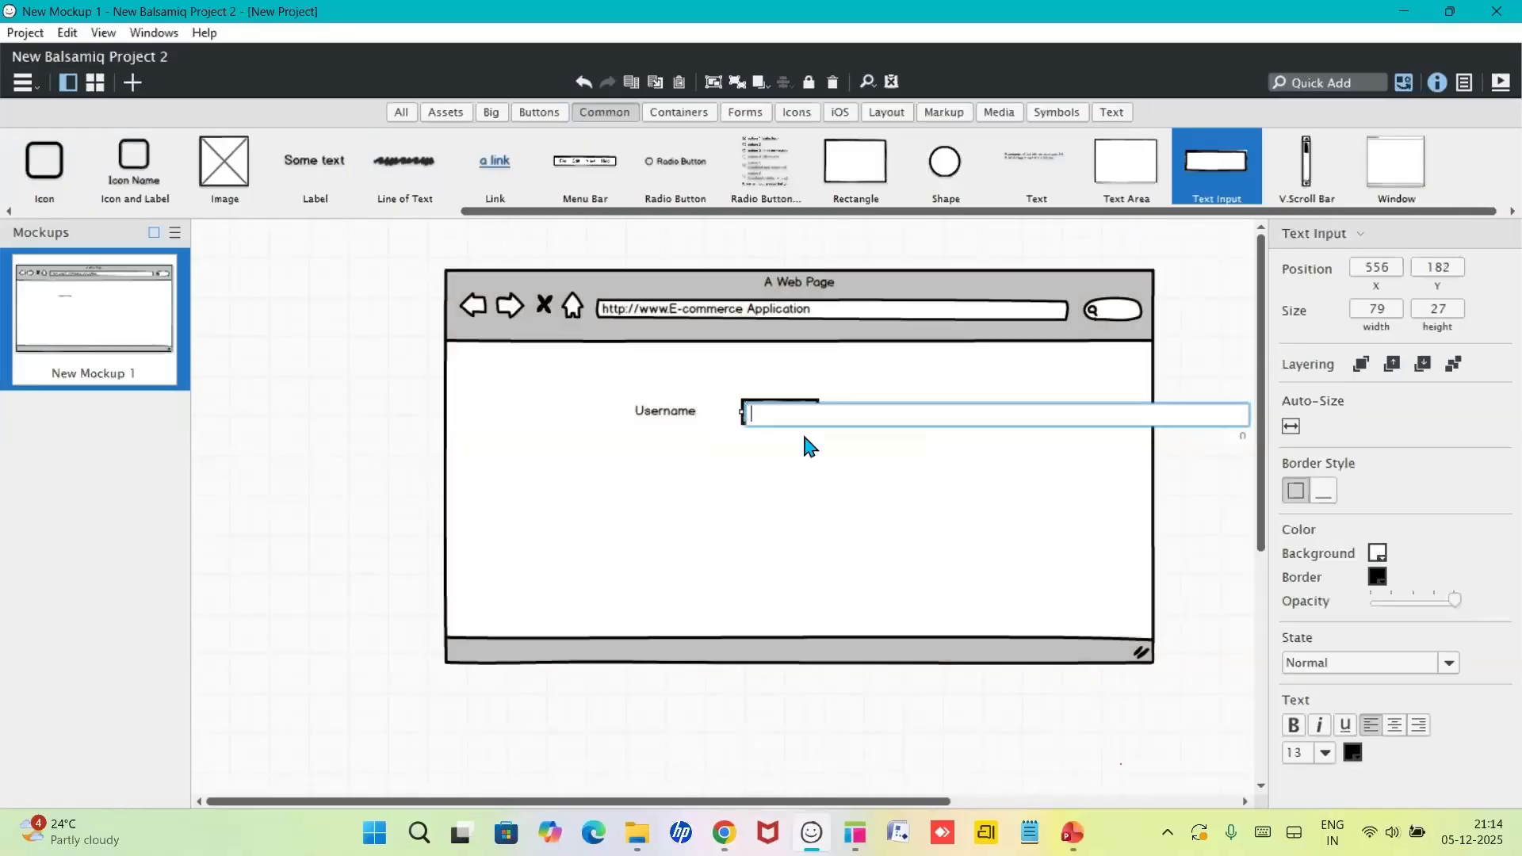
pyautogui.click(803, 437)
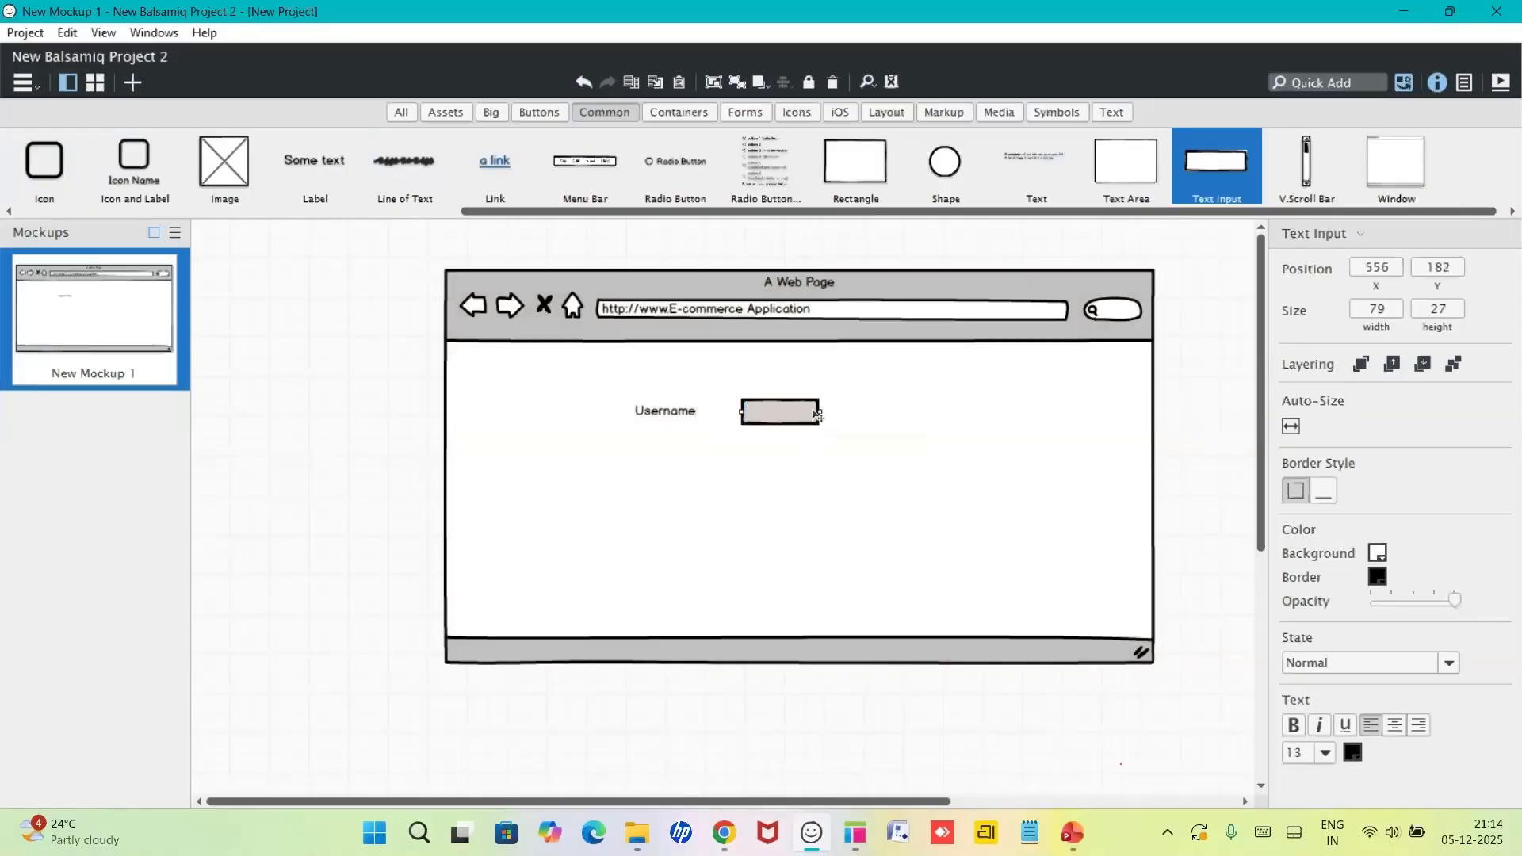
pyautogui.moveTo(818, 409); pyautogui.dragTo(937, 407)
pyautogui.click(708, 493)
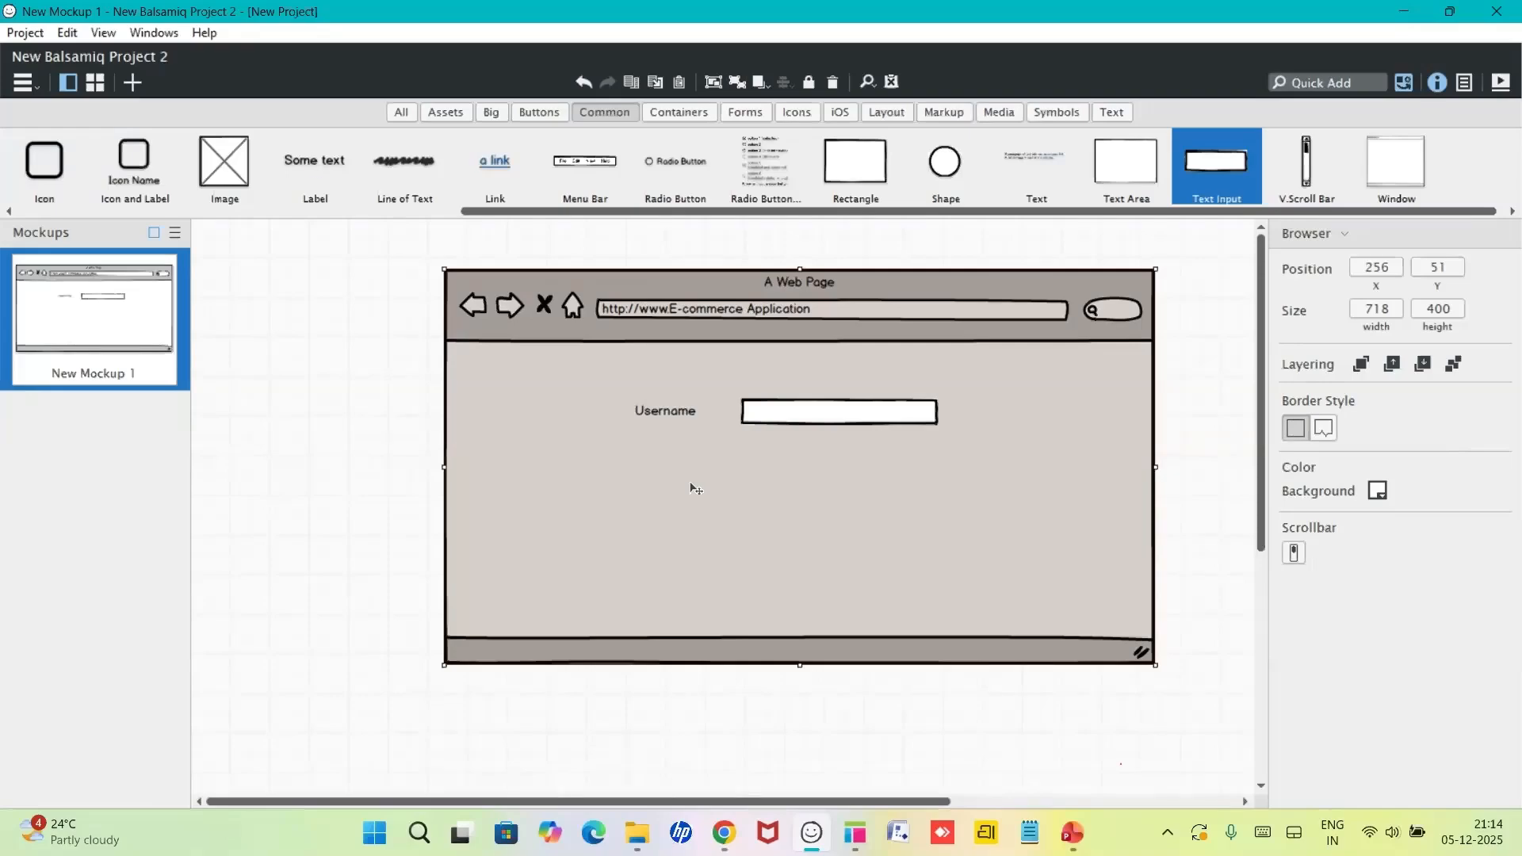
# - Add a label reading "E-mail" below the Username label and widen it to about 63 pixels
pyautogui.moveTo(313, 159); pyautogui.dragTo(643, 470)
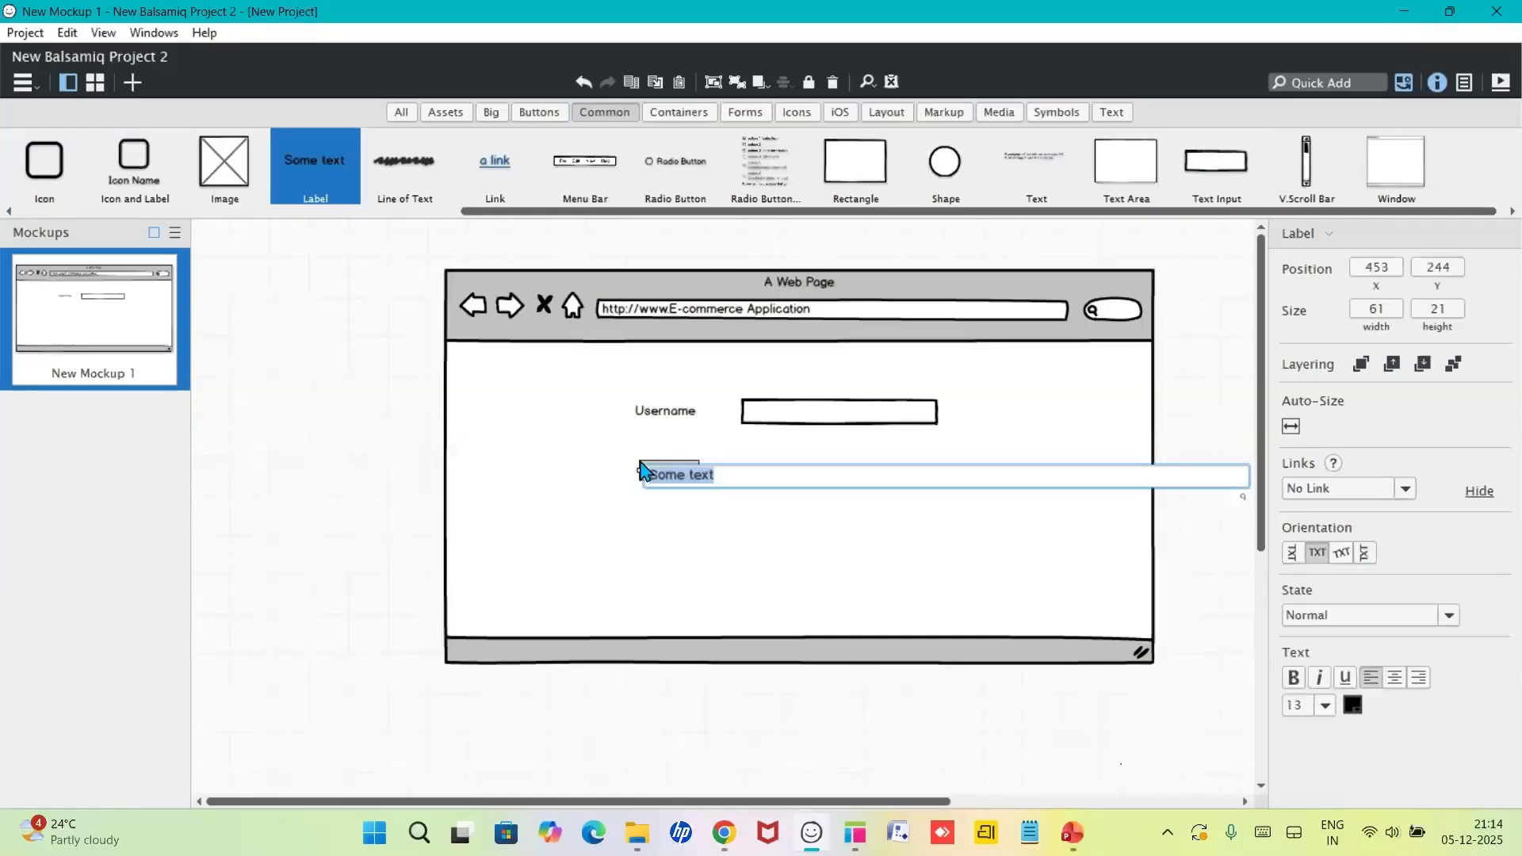
pyautogui.write('E-mail')
pyautogui.press('Return')
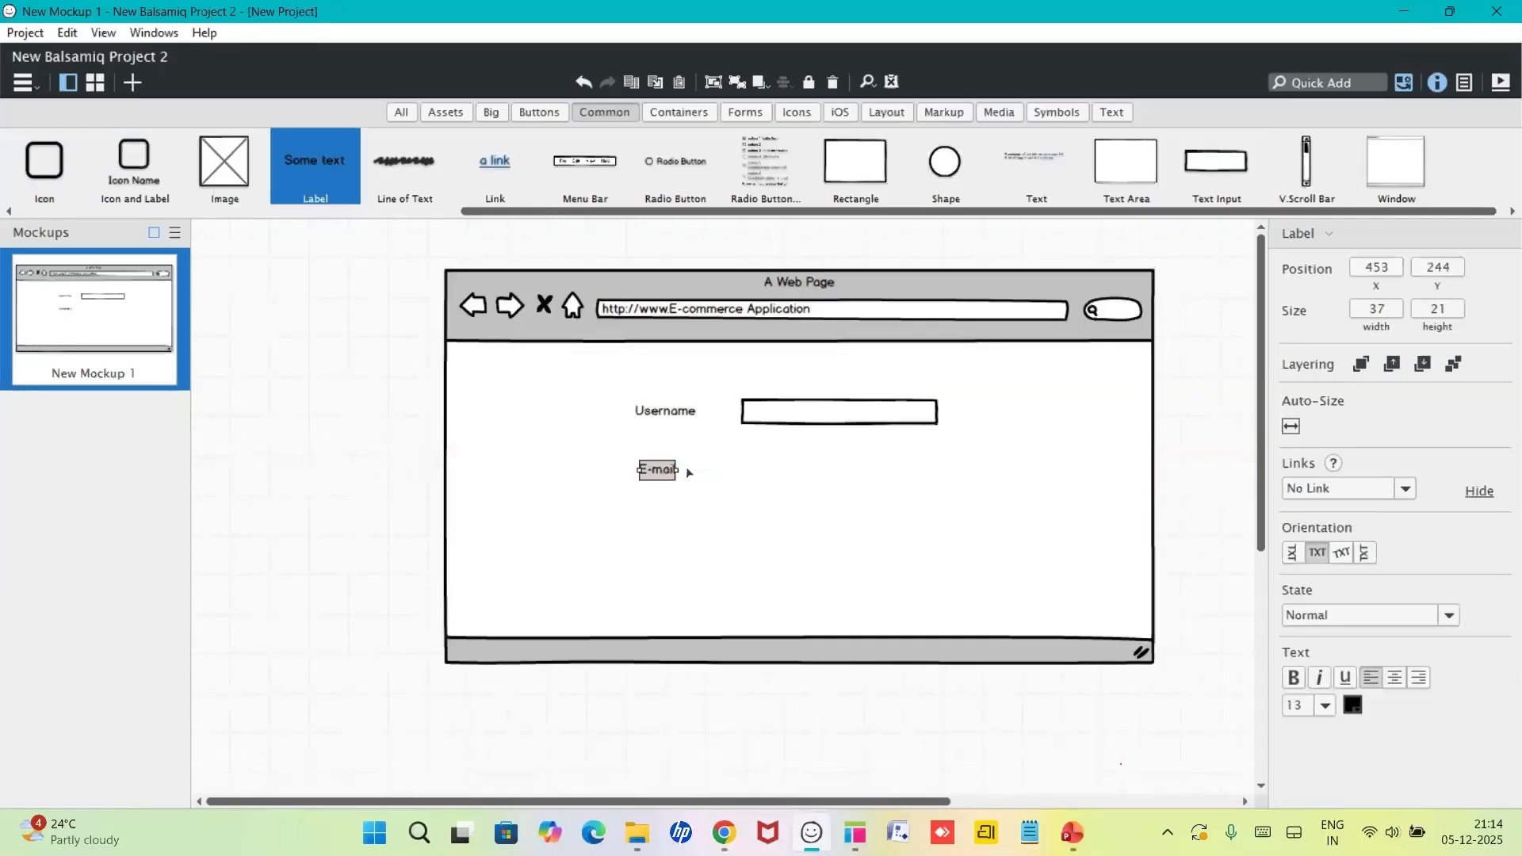
pyautogui.moveTo(677, 469); pyautogui.dragTo(701, 469)
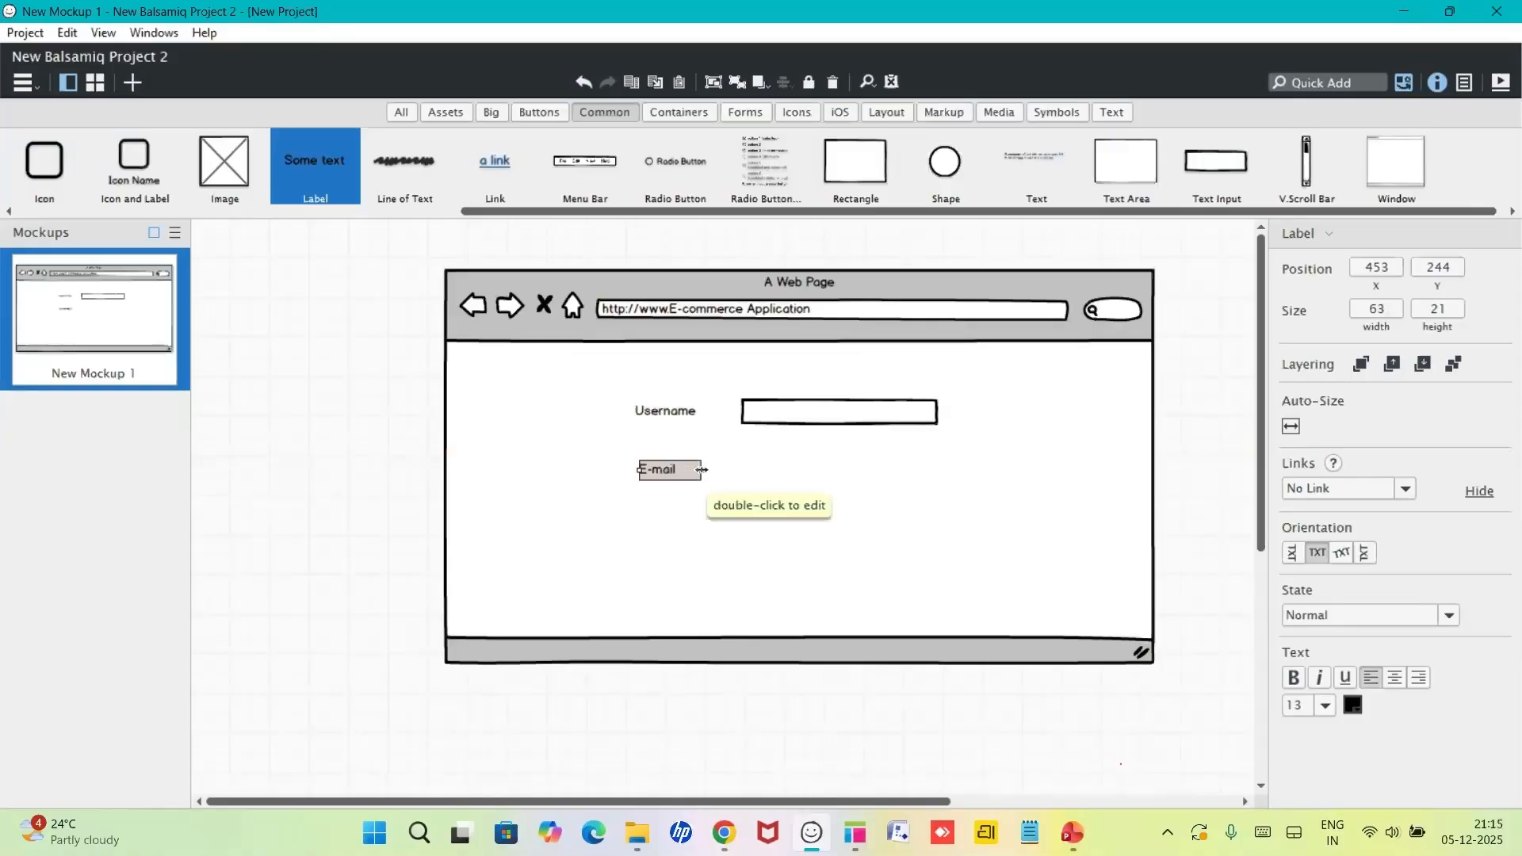
pyautogui.click(710, 472)
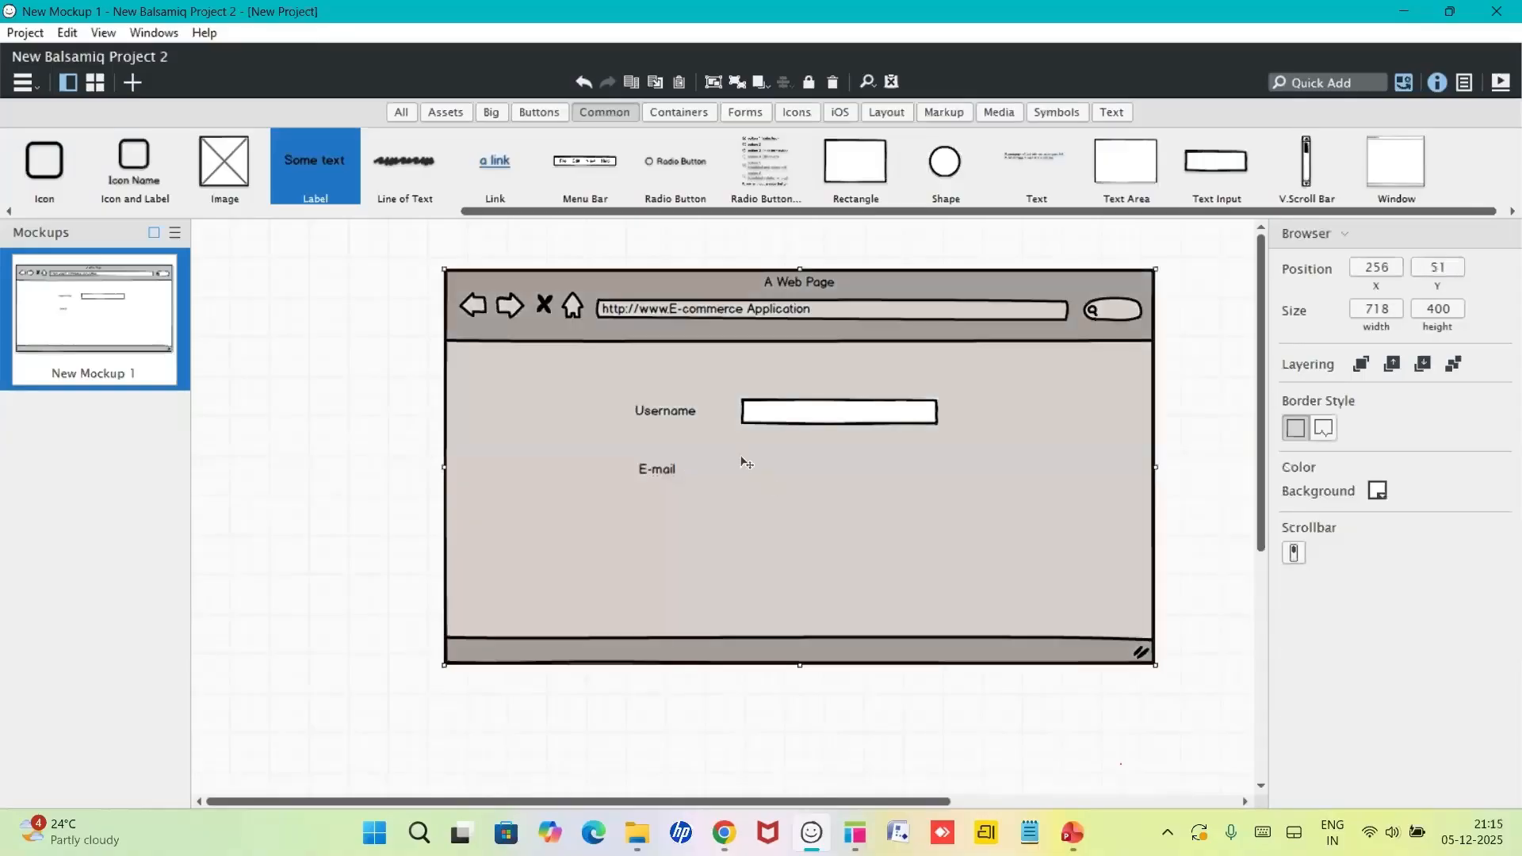
# - Place an empty text input beside the E-mail label and resize it to line up with the Username field
pyautogui.moveTo(1214, 165); pyautogui.dragTo(749, 473)
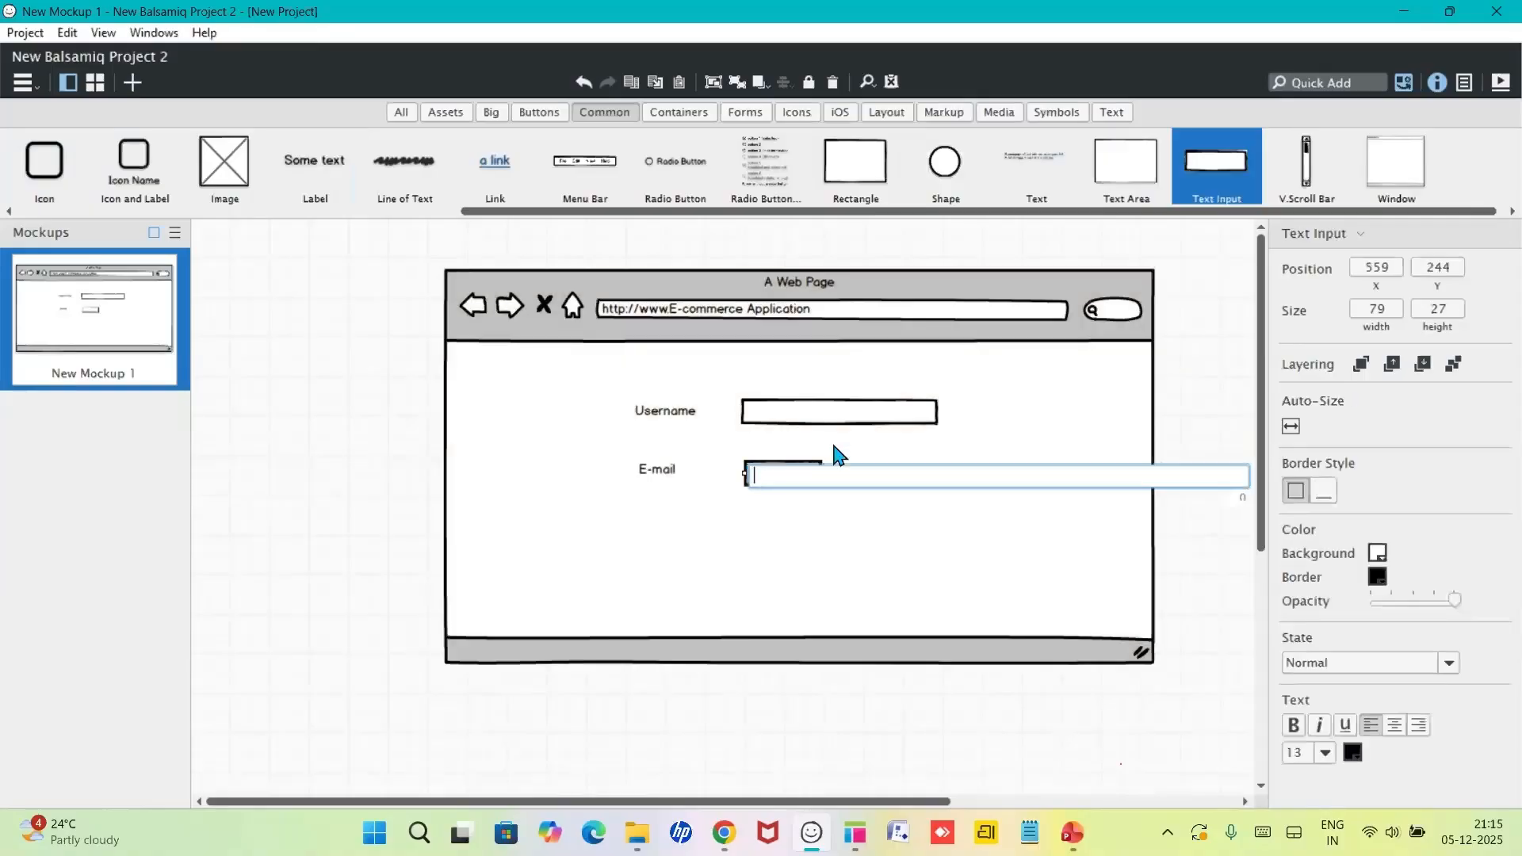
pyautogui.press('Return')
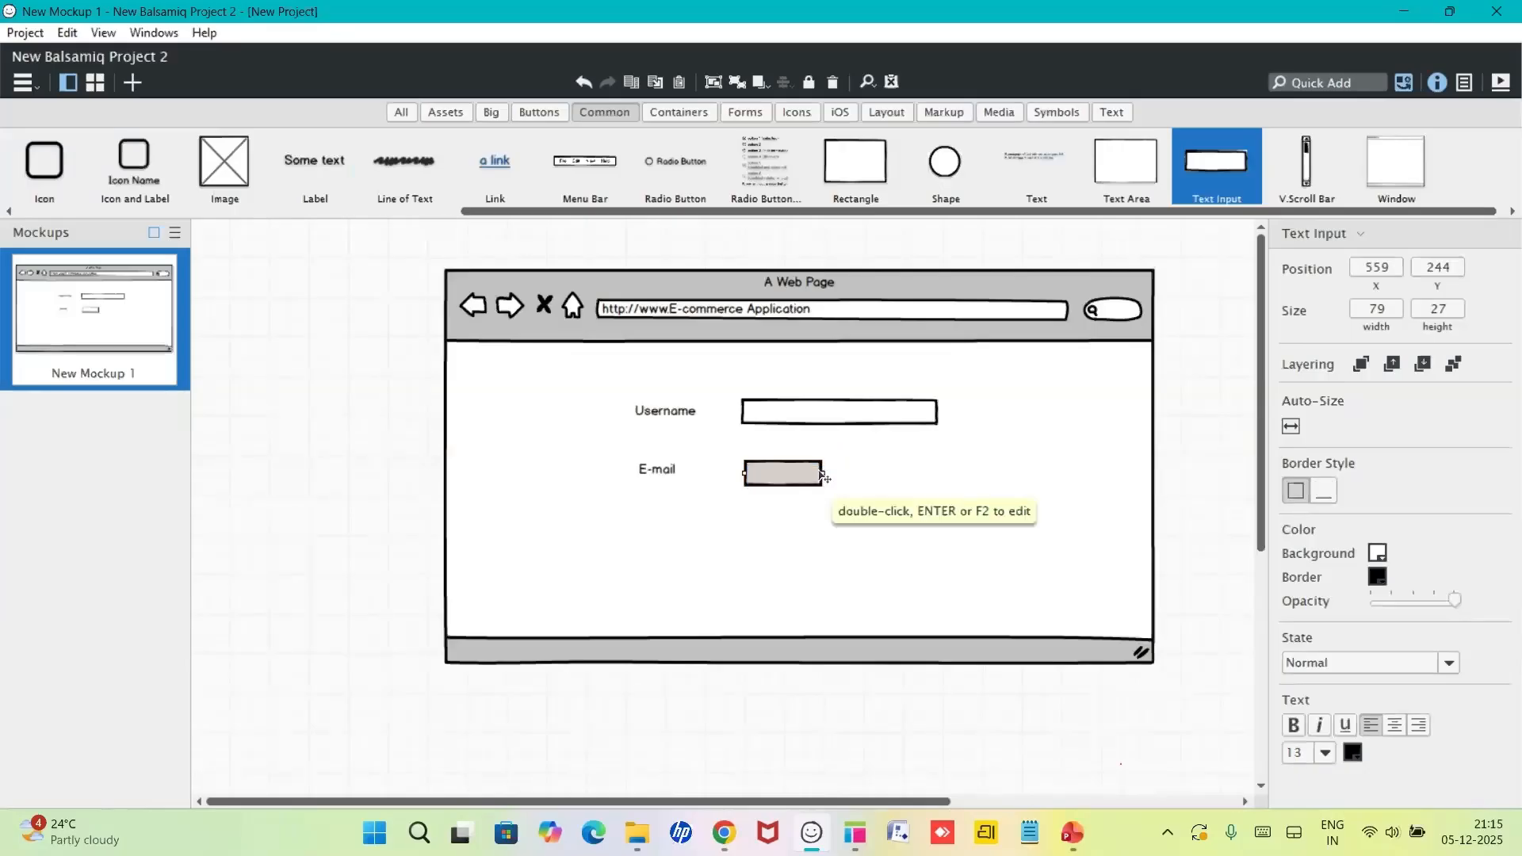
pyautogui.moveTo(822, 476); pyautogui.dragTo(936, 469)
pyautogui.click(741, 589)
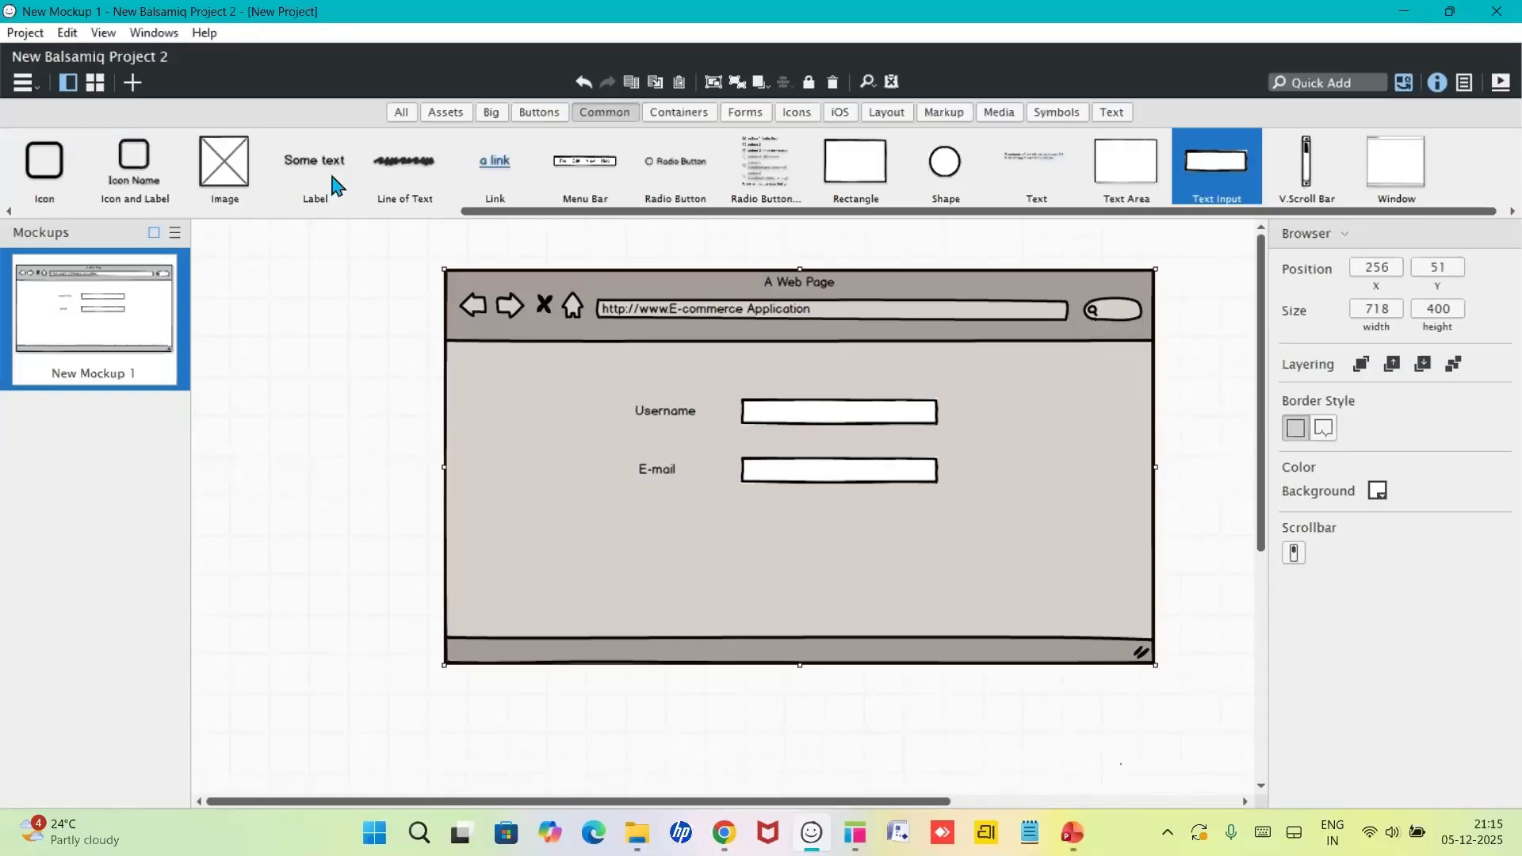
# - Add a label reading "Password" below the E-mail label and align it with that label's left edge
pyautogui.moveTo(337, 186); pyautogui.dragTo(664, 539)
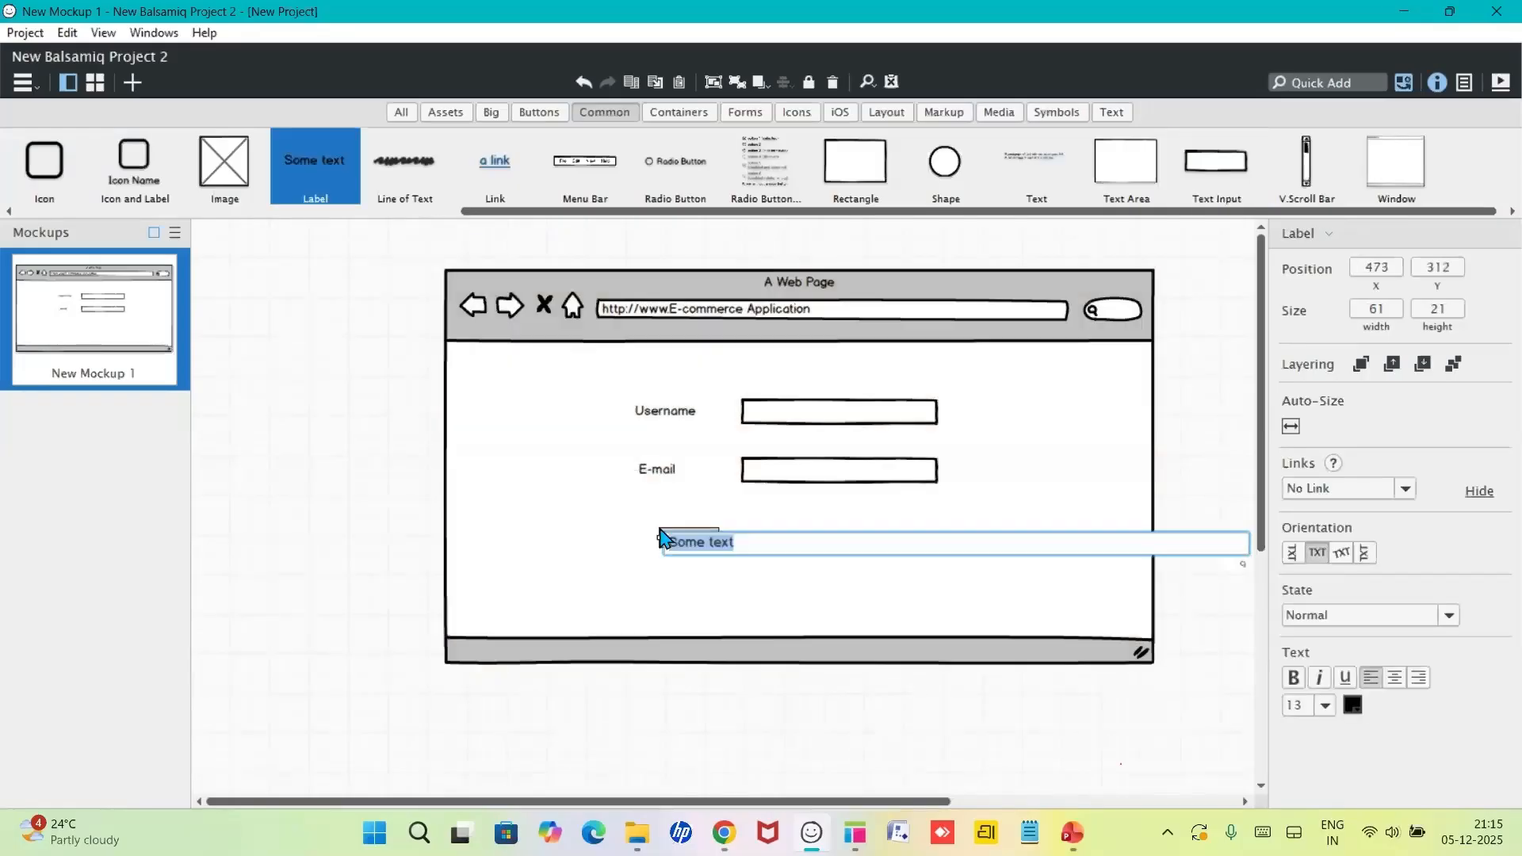
pyautogui.write('Password')
pyautogui.press('Return')
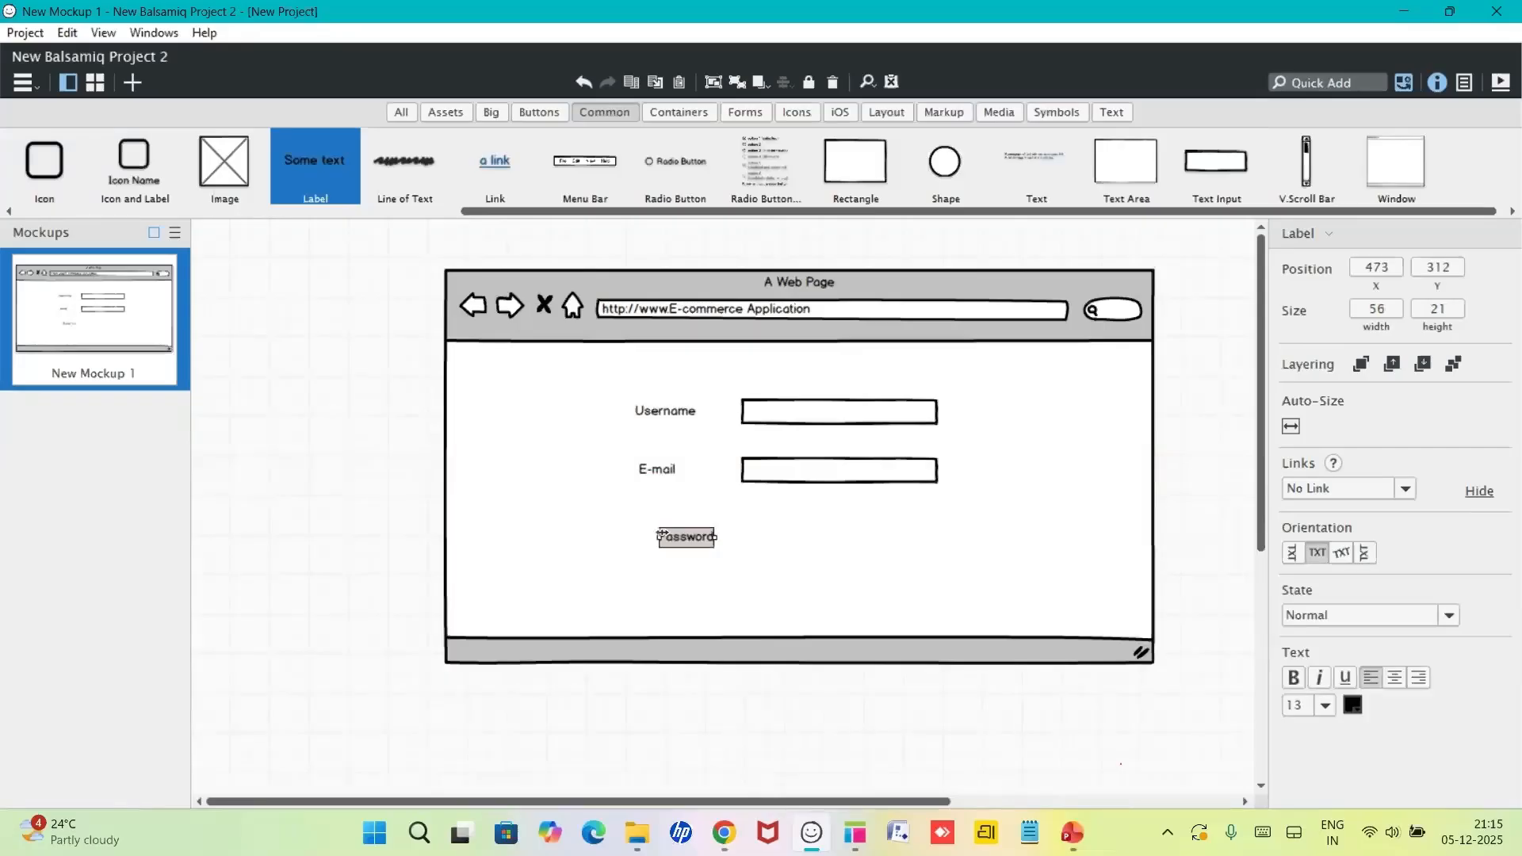
pyautogui.moveTo(662, 535); pyautogui.dragTo(674, 530)
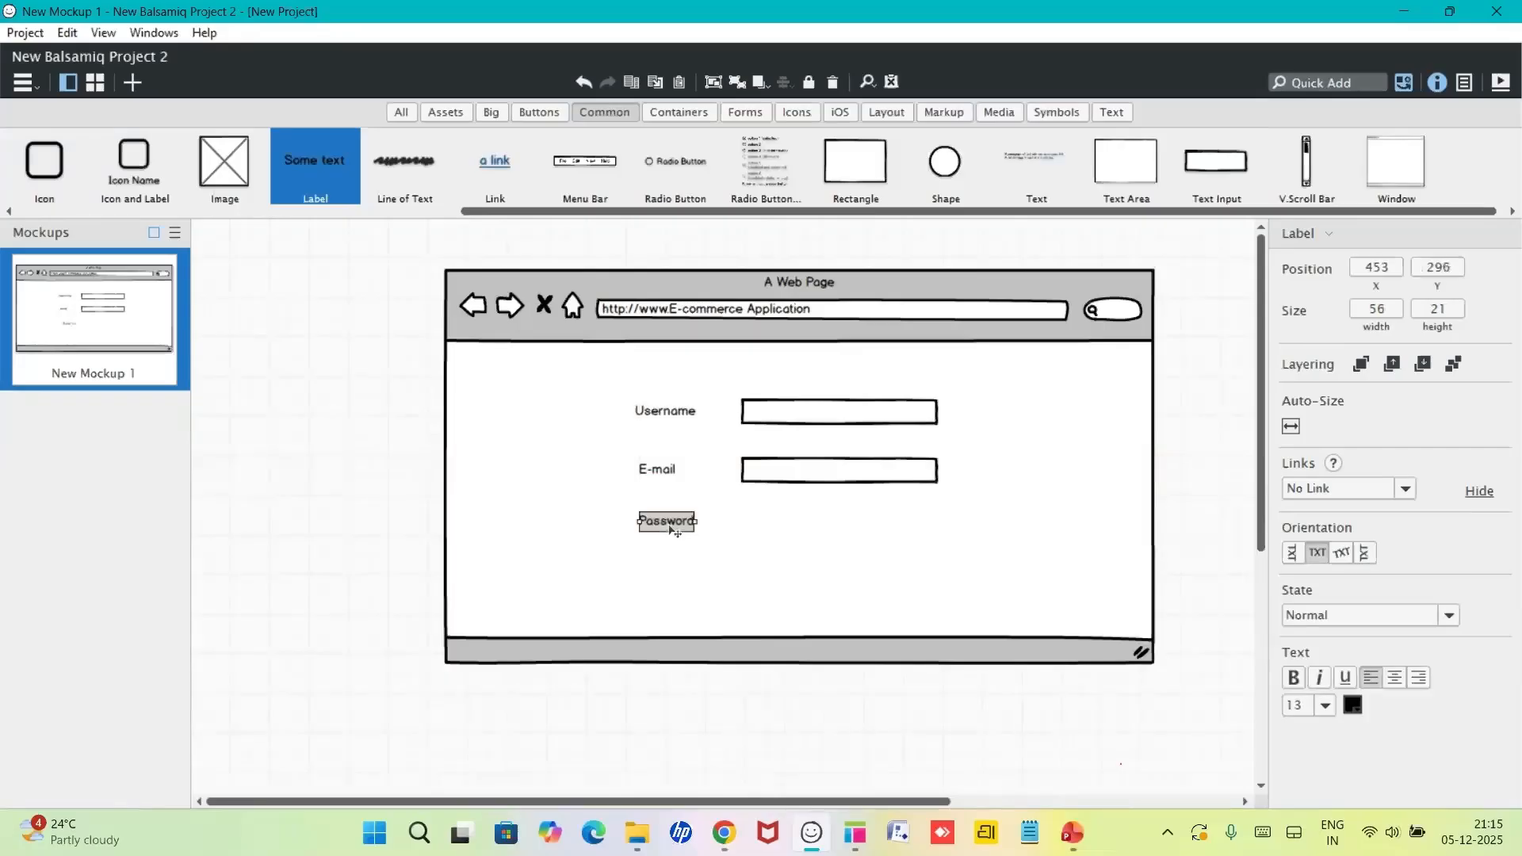
pyautogui.click(768, 538)
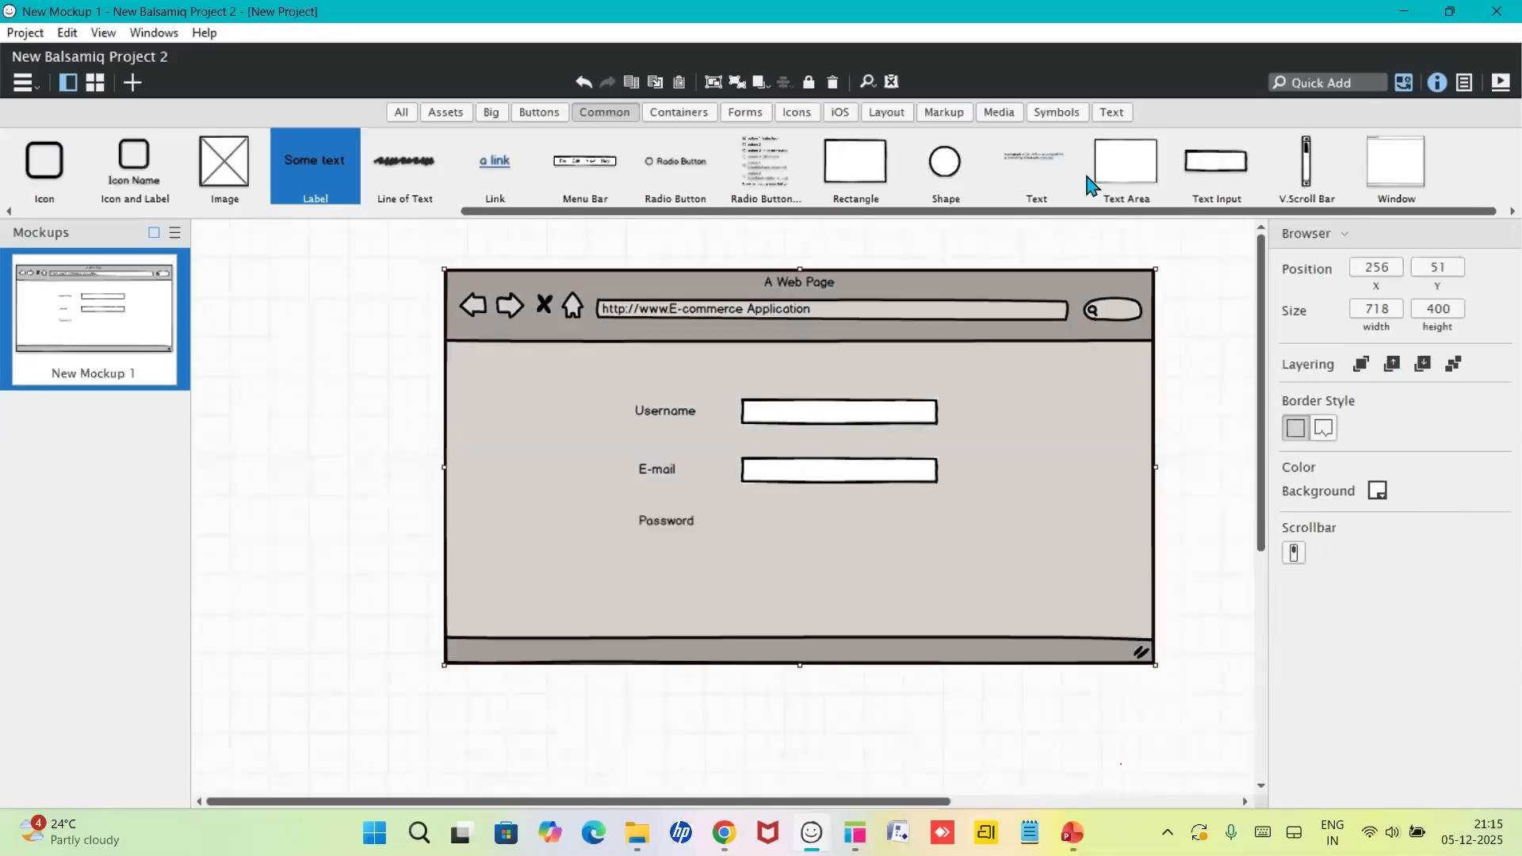
# - Place an empty text input beside the Password label and resize it to about 199 pixels wide, lined up with the fields above
pyautogui.moveTo(1212, 168); pyautogui.dragTo(747, 511)
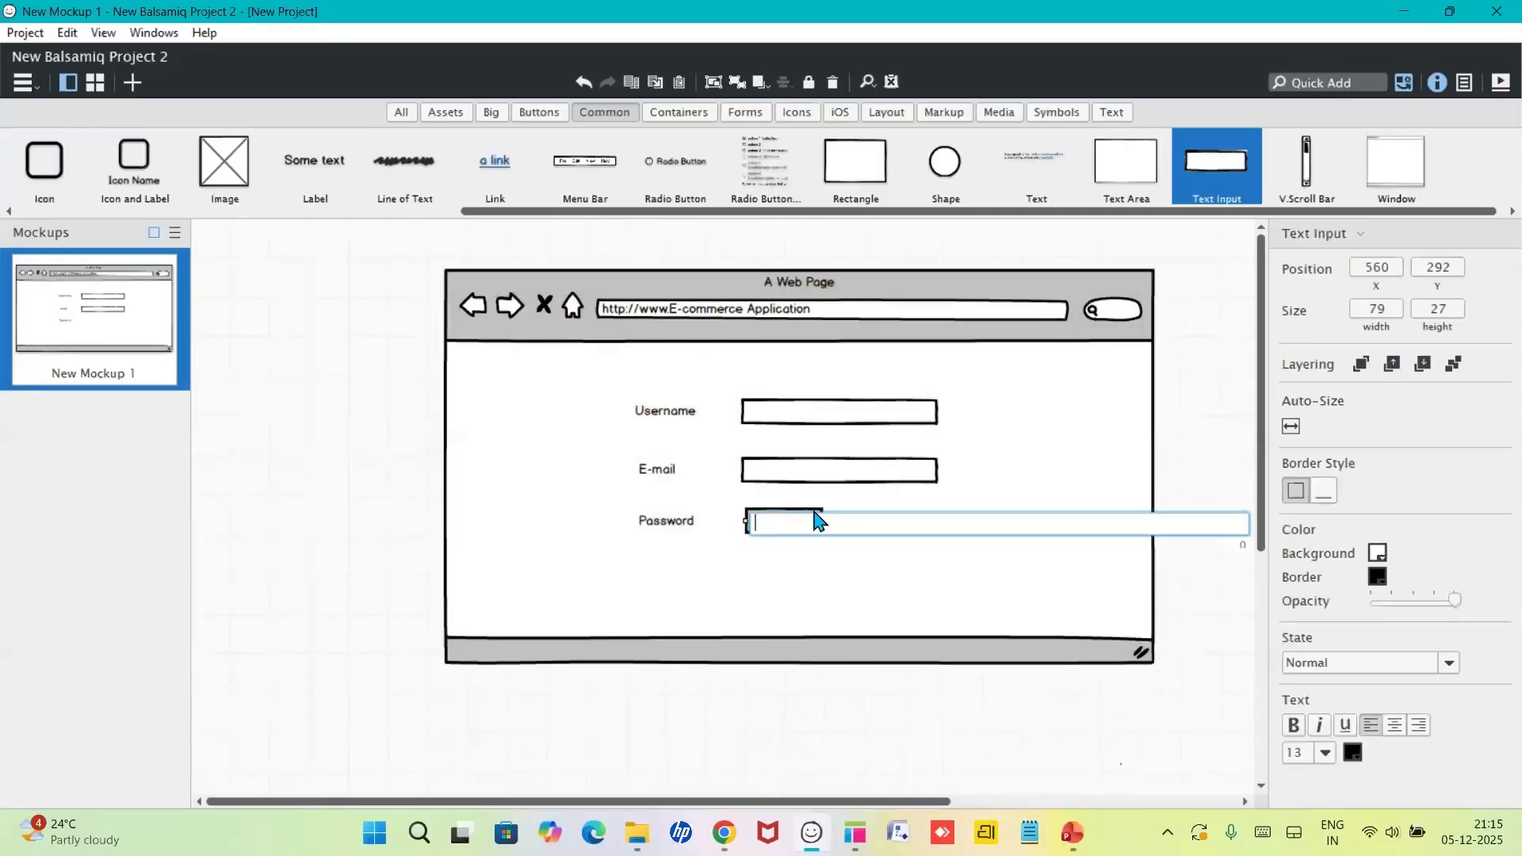
pyautogui.click(810, 561)
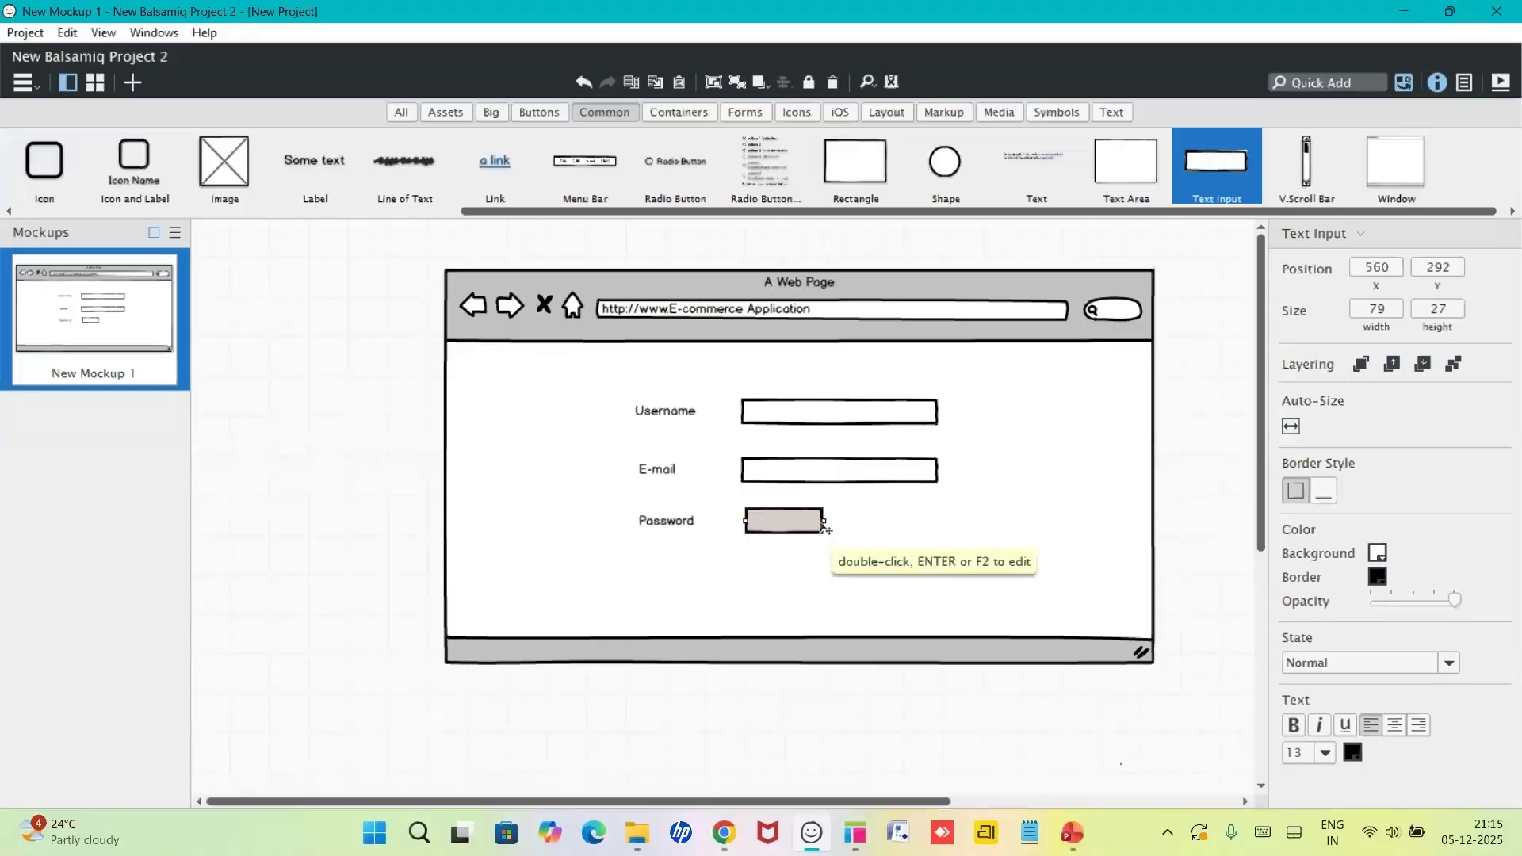
pyautogui.moveTo(825, 528); pyautogui.dragTo(935, 521)
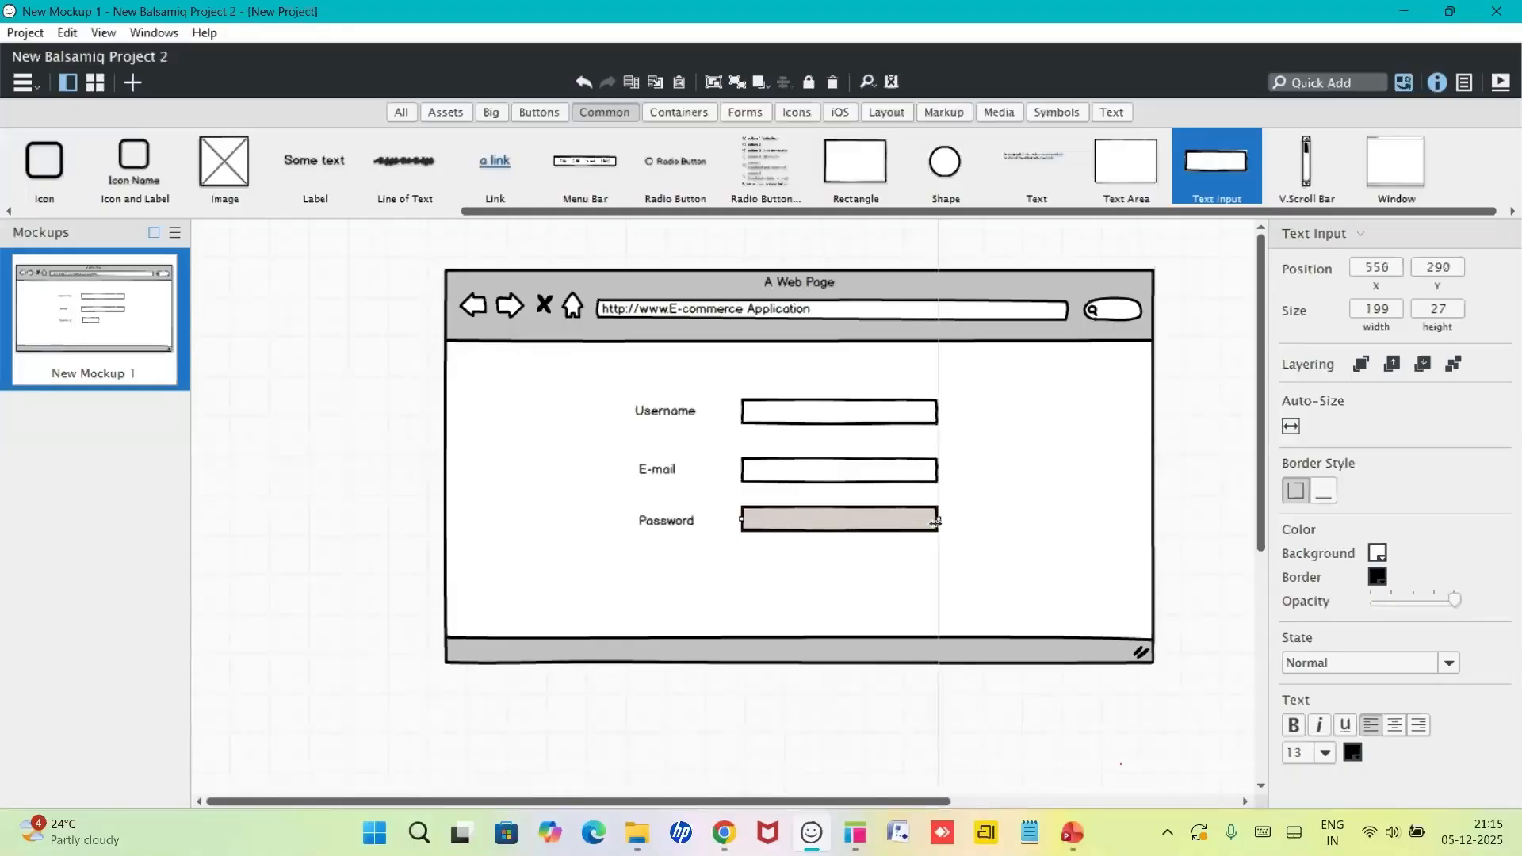
pyautogui.click(865, 579)
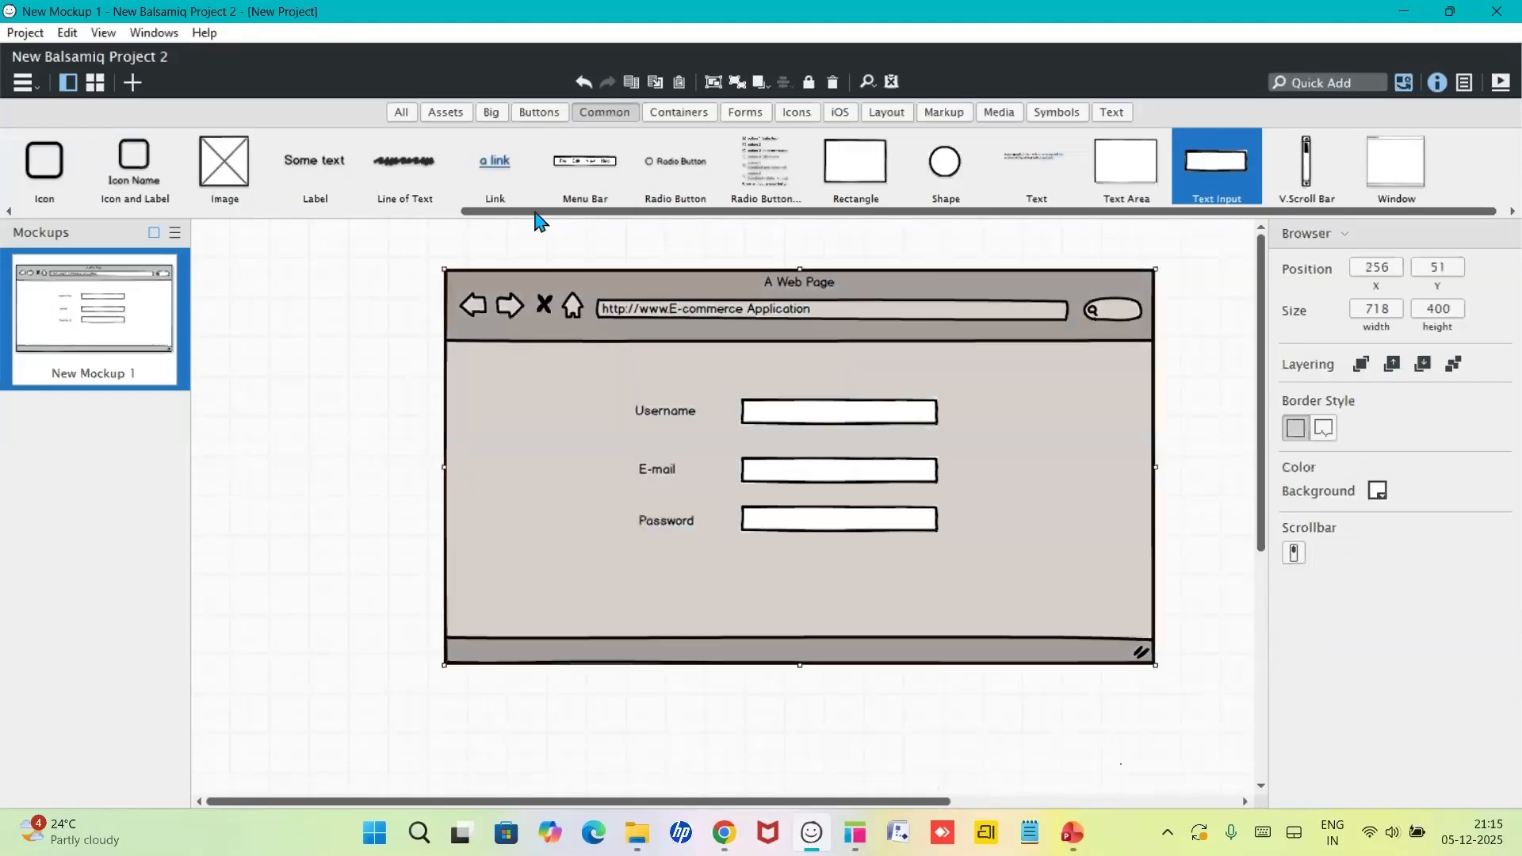
# - Add a button reading "Register" below the Password field
pyautogui.moveTo(535, 212); pyautogui.dragTo(121, 259)
pyautogui.moveTo(228, 159); pyautogui.dragTo(764, 583)
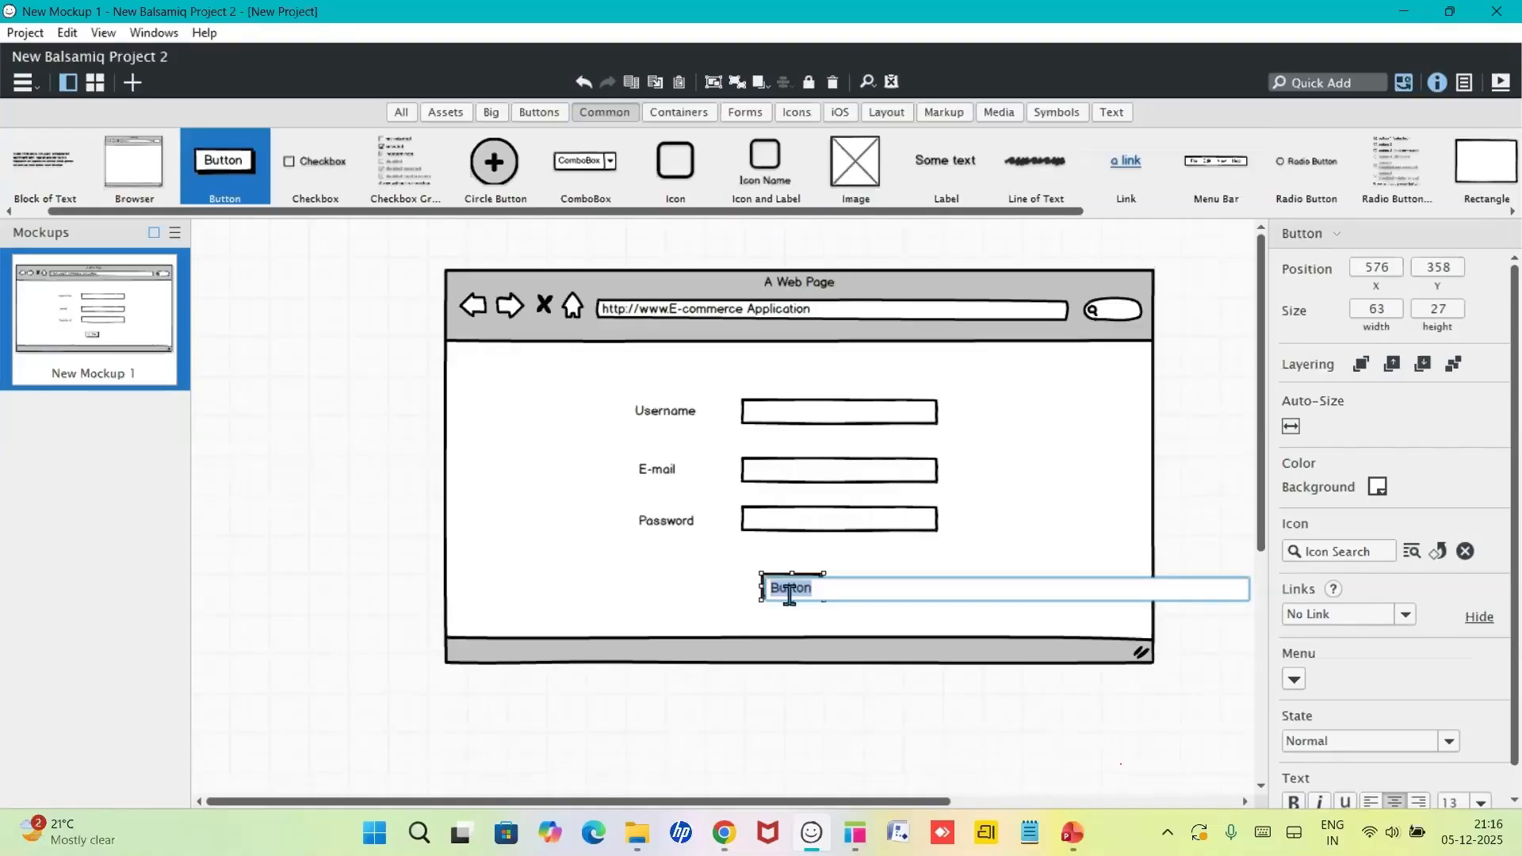
pyautogui.write('Register')
pyautogui.press('Return')
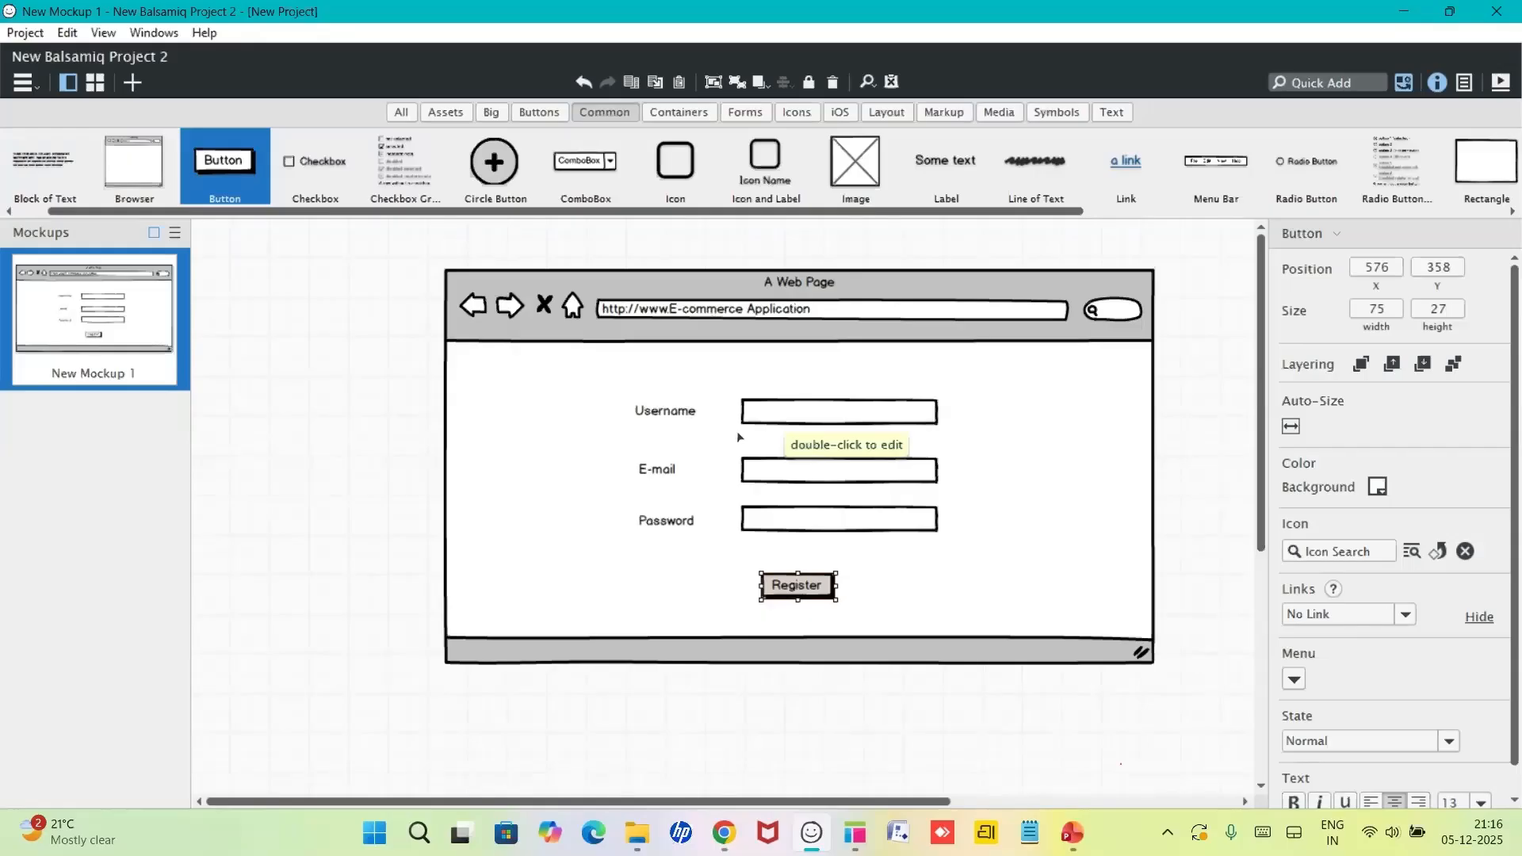
pyautogui.click(679, 466)
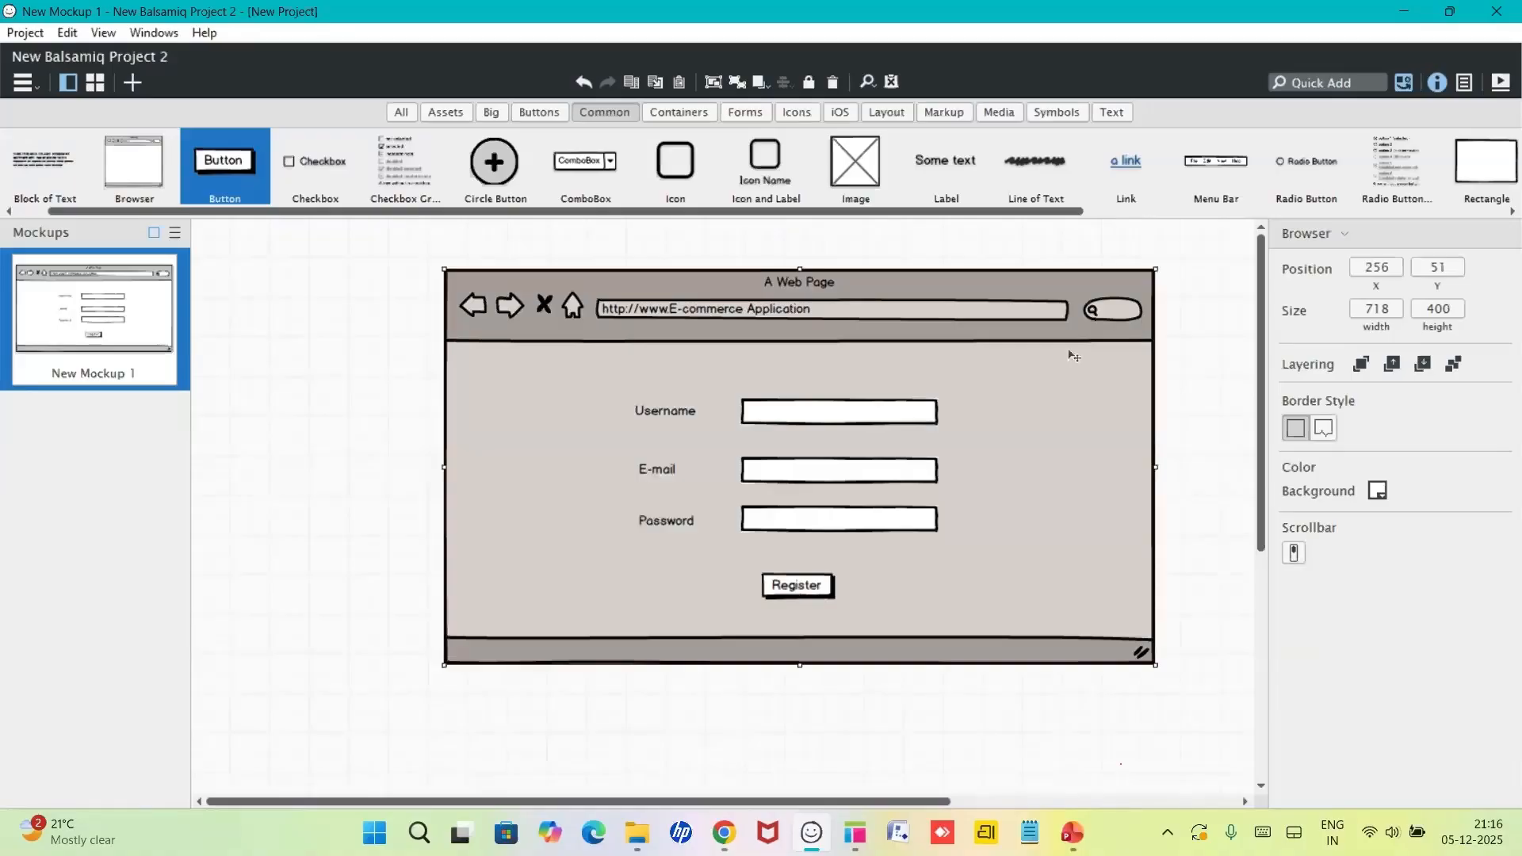
# - Preview the mockup in full-screen presentation mode and return to the editor
pyautogui.click(1500, 82)
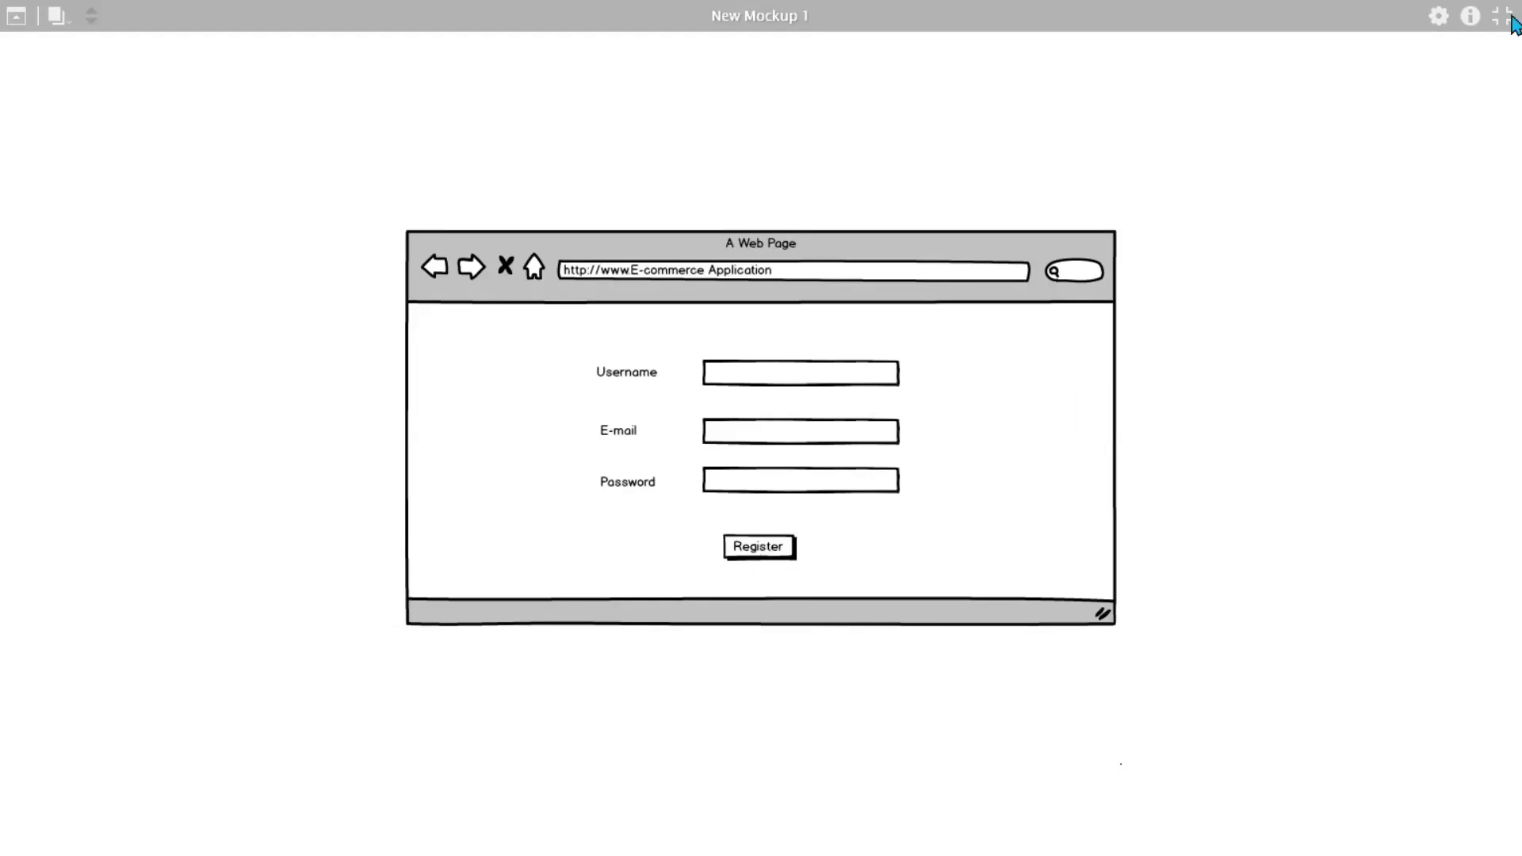
pyautogui.click(1511, 16)
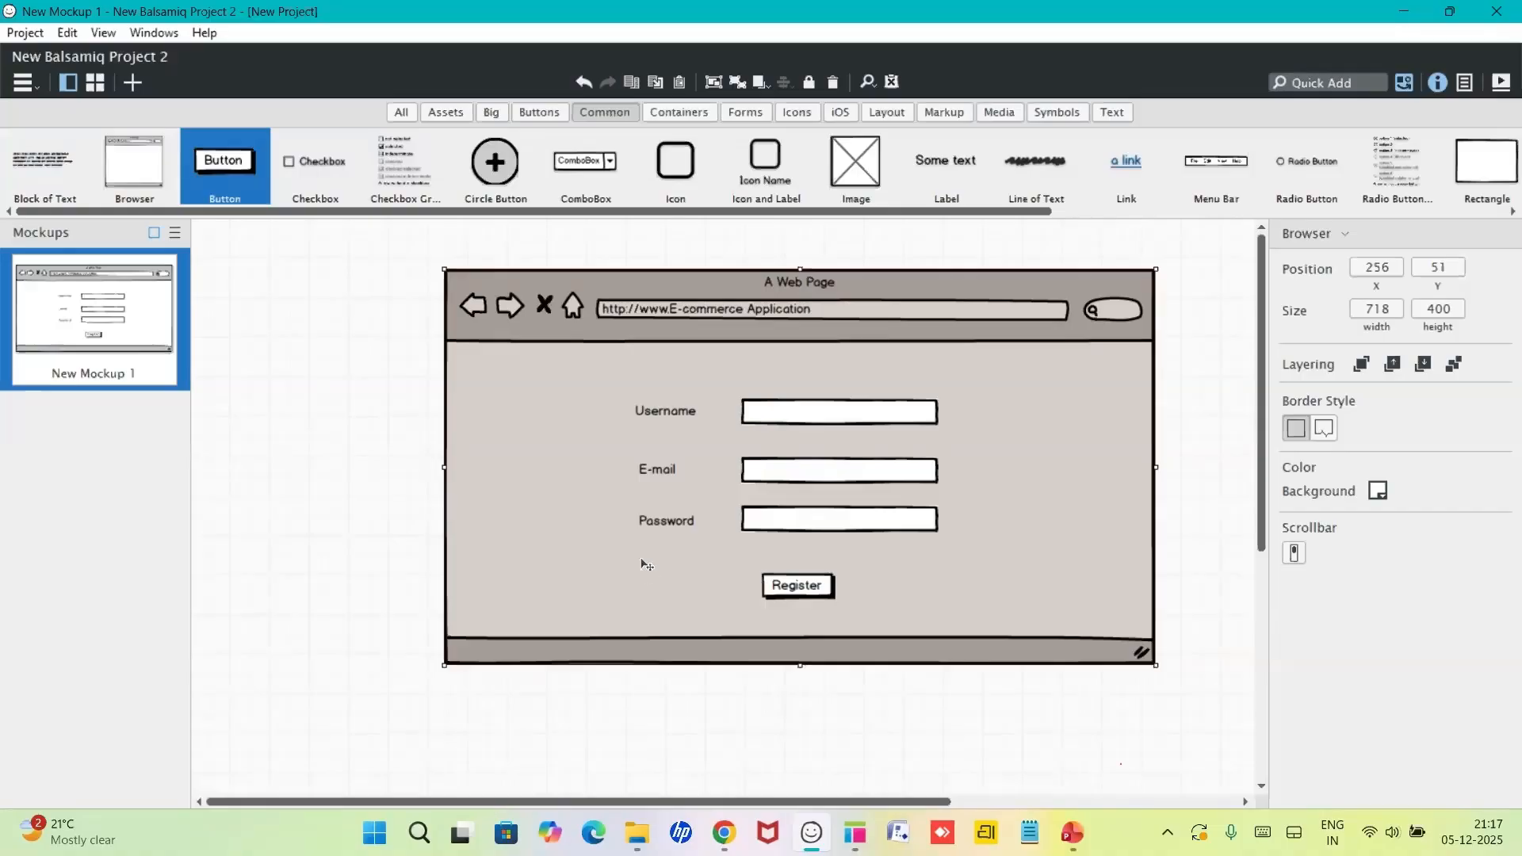
pyautogui.click(860, 419)
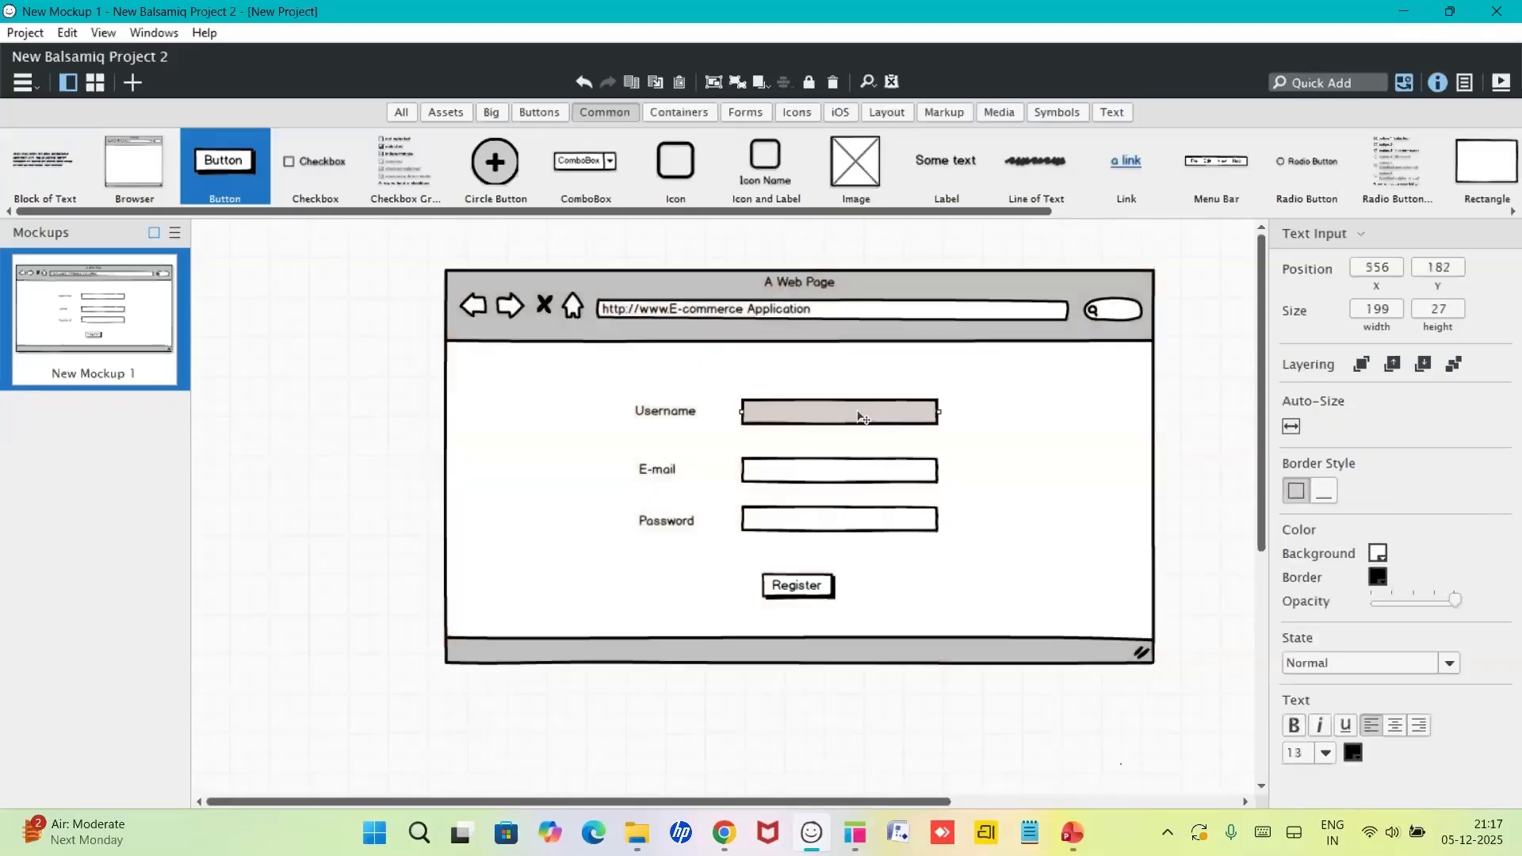
# - Set the browser window's background color to cyan (00ffff)
pyautogui.click(1014, 482)
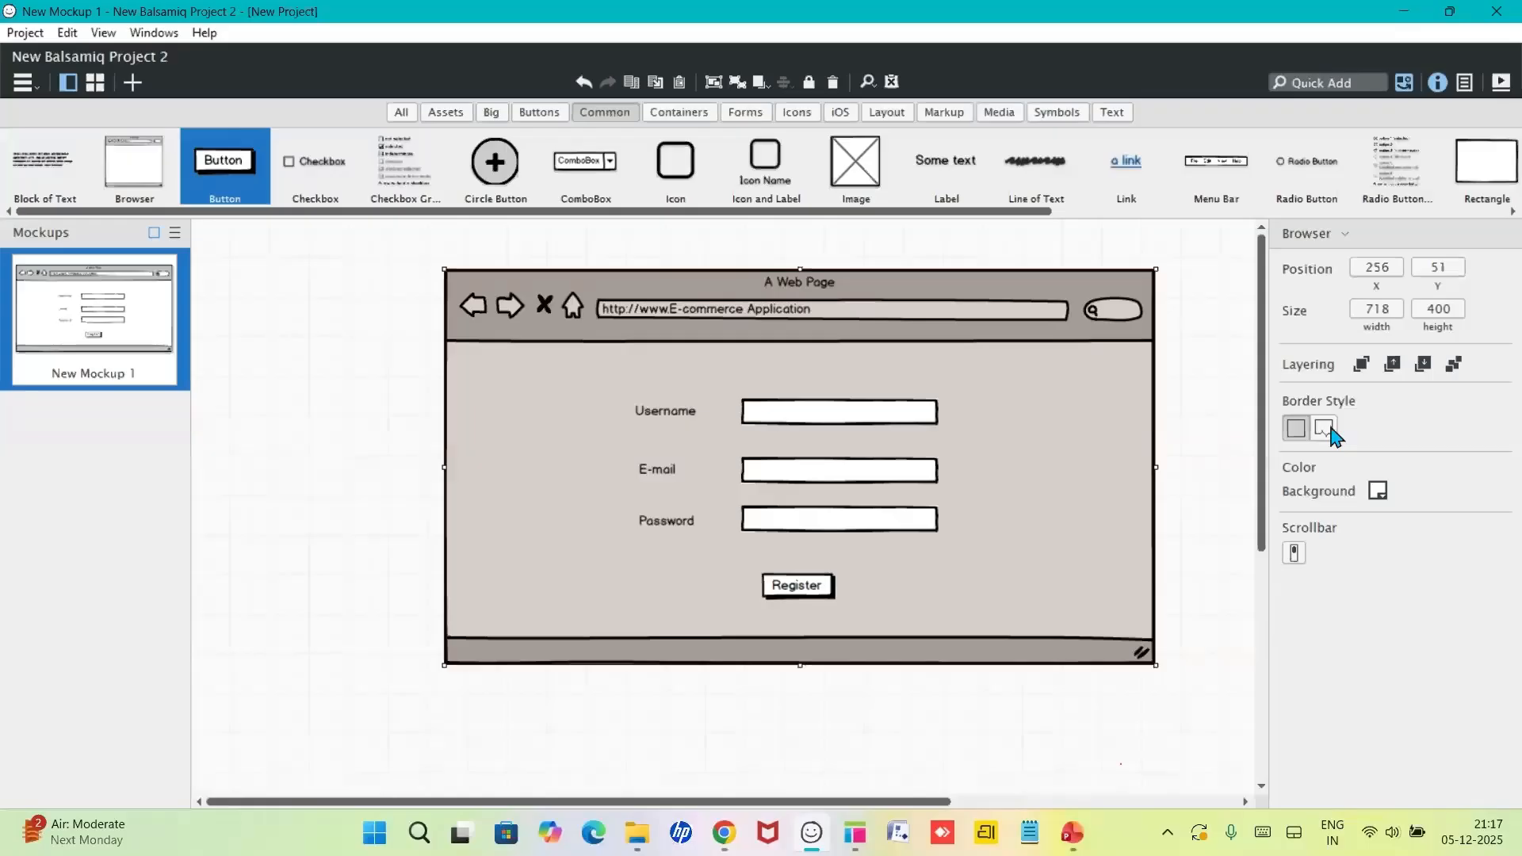
pyautogui.click(1376, 491)
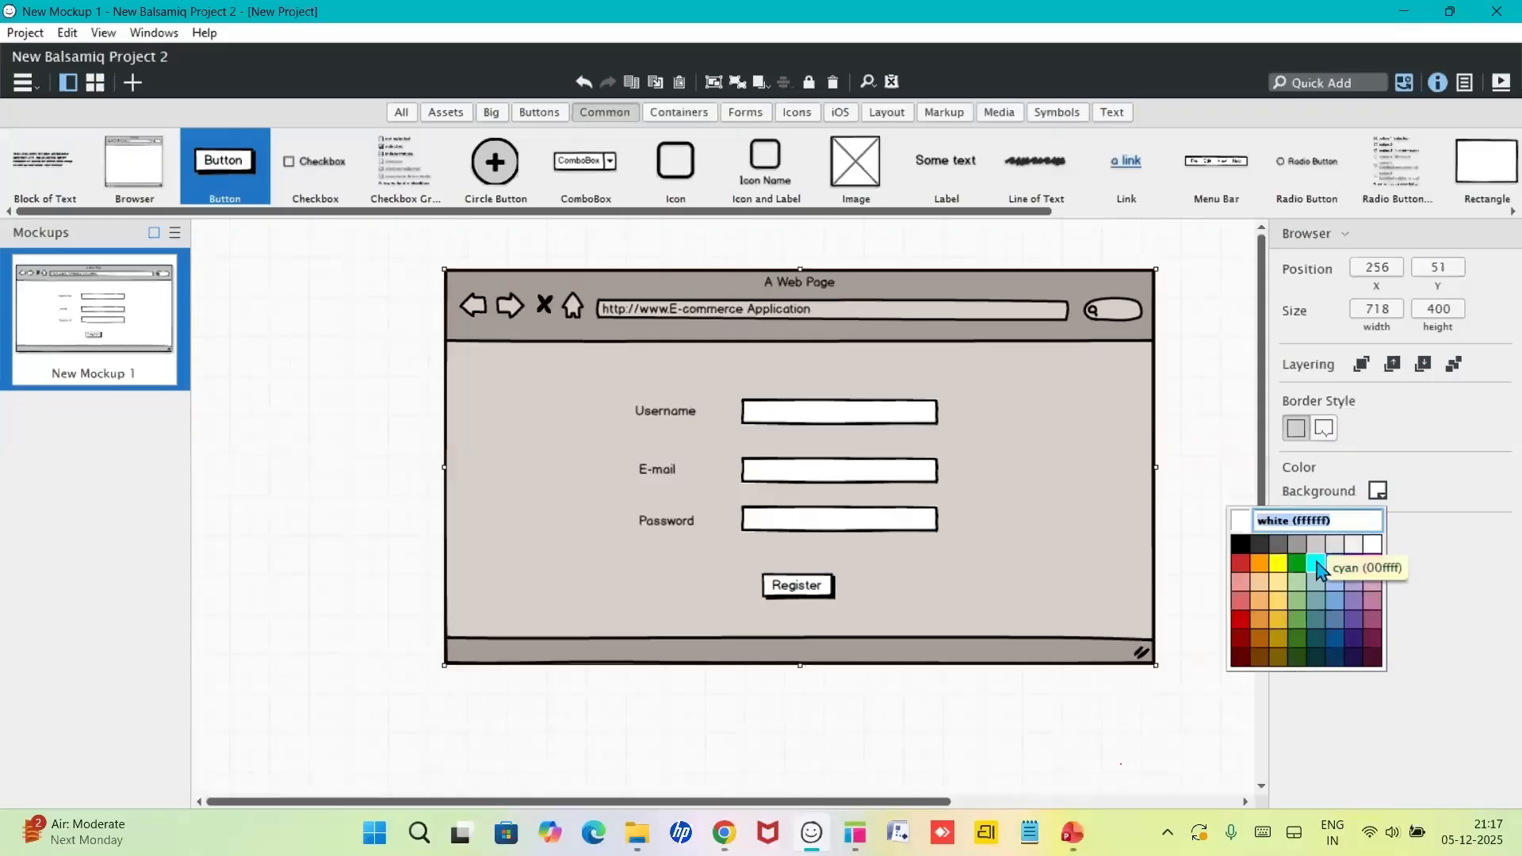
pyautogui.click(1317, 564)
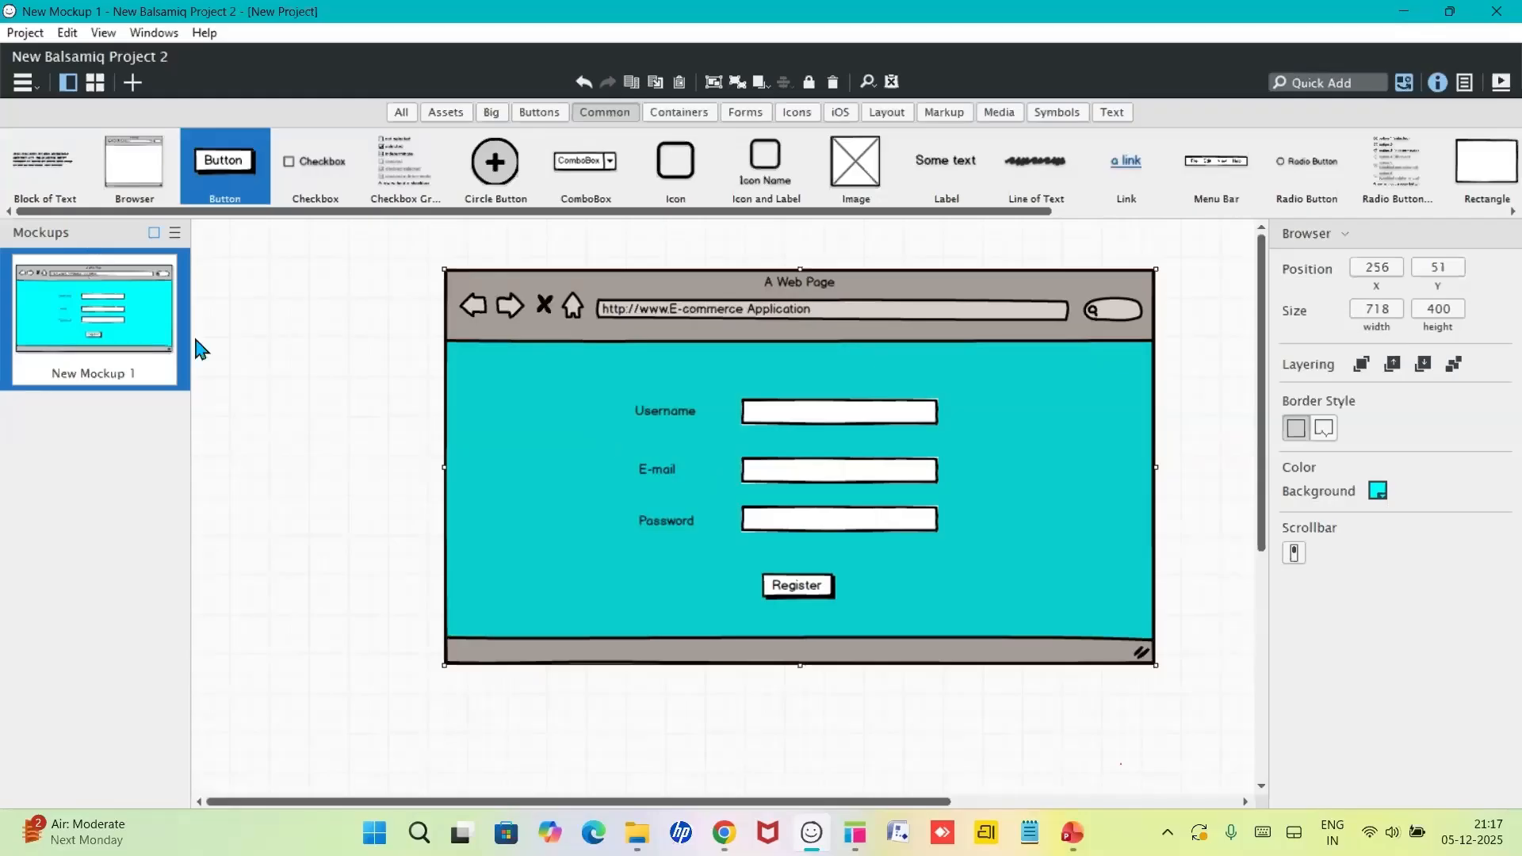
# - Rename the mockup as "Register"
pyautogui.doubleClick(101, 381)
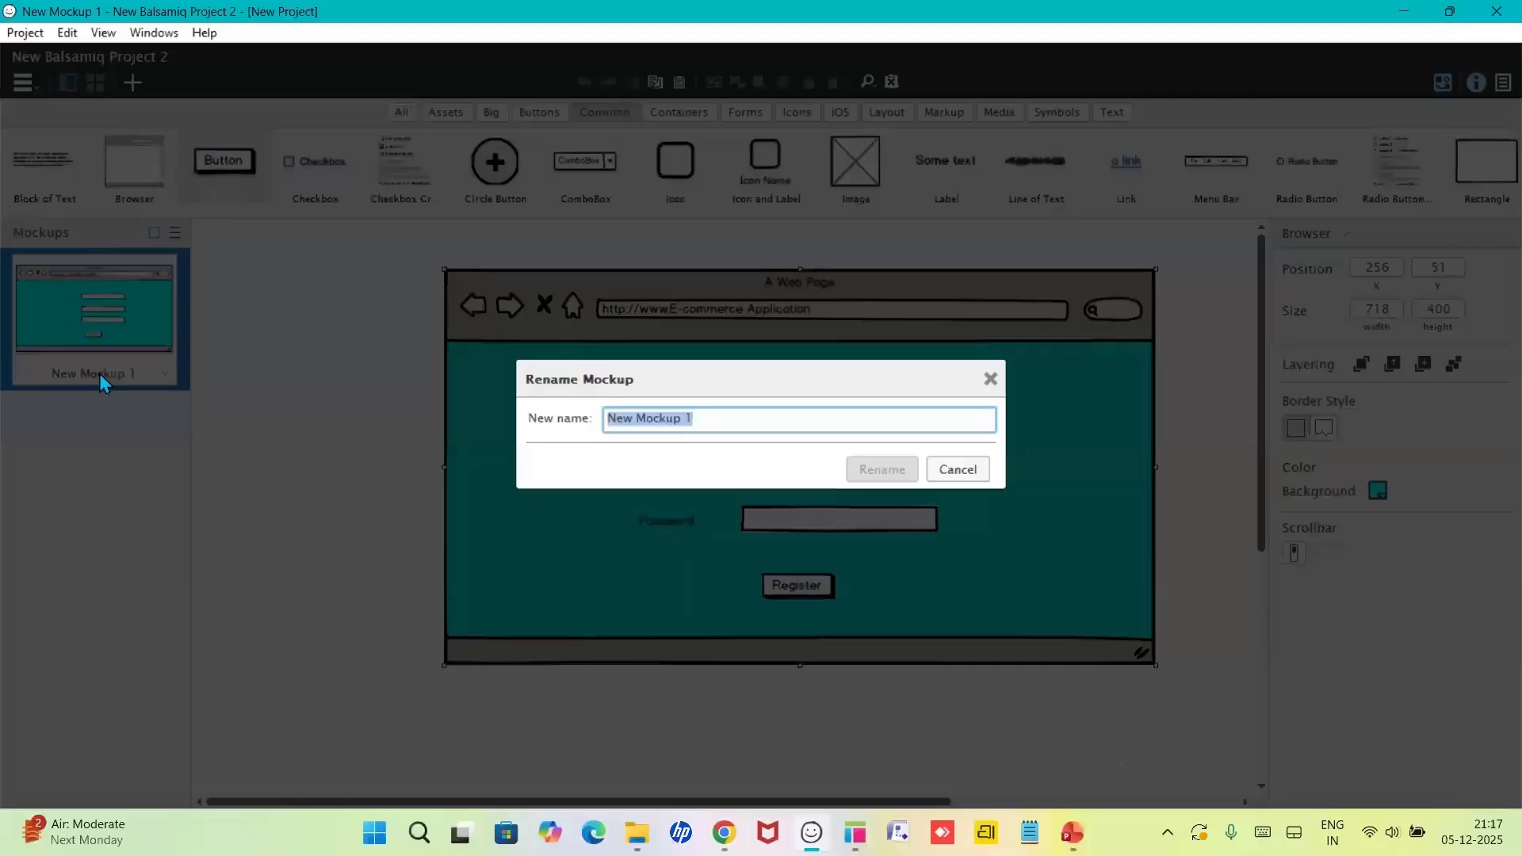
pyautogui.write('Regi')
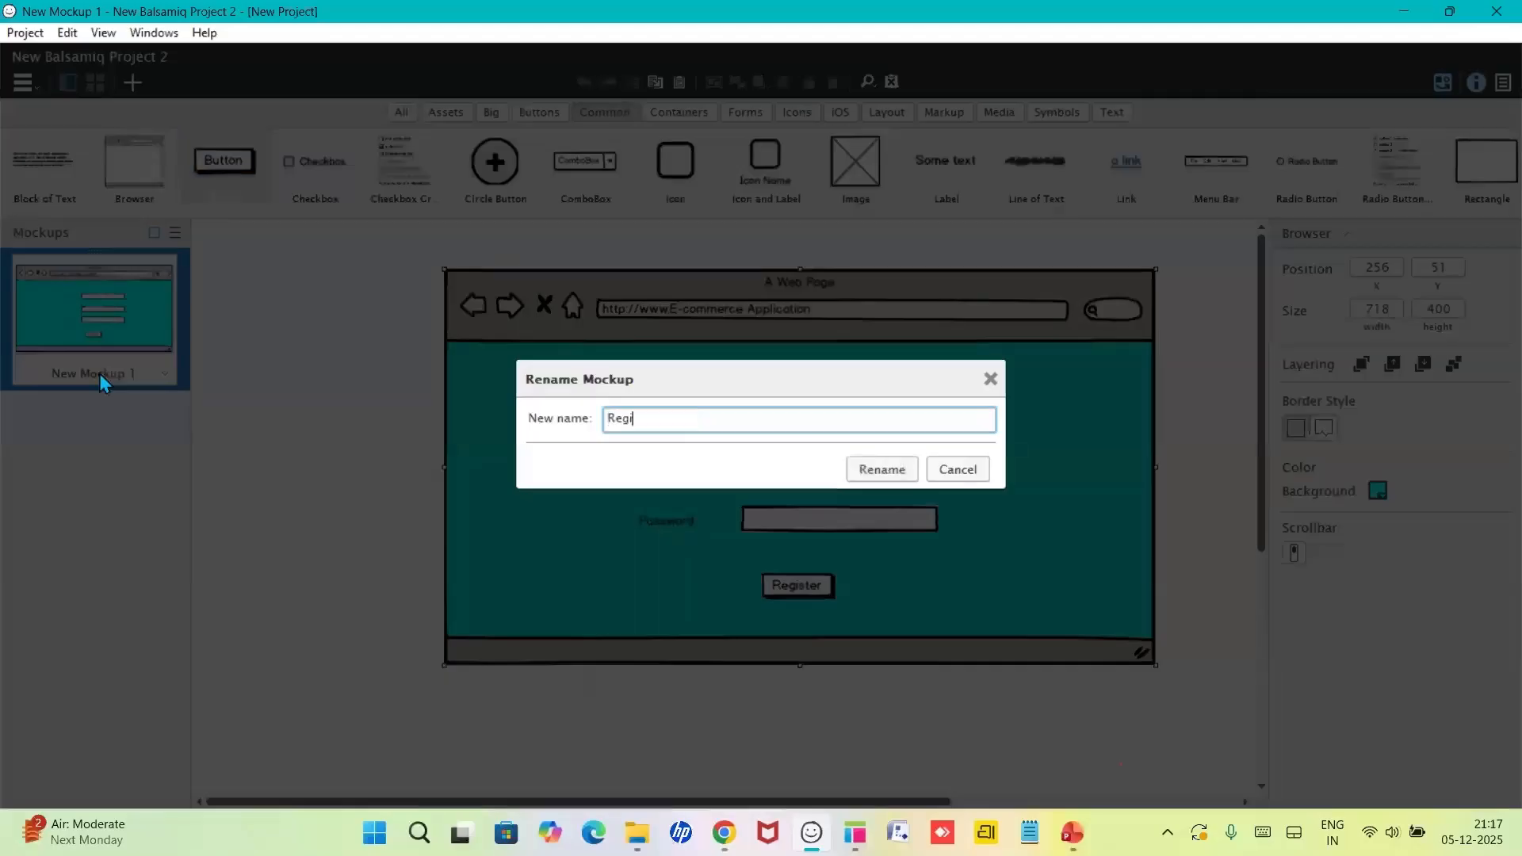
pyautogui.write('ster')
pyautogui.press('Return')
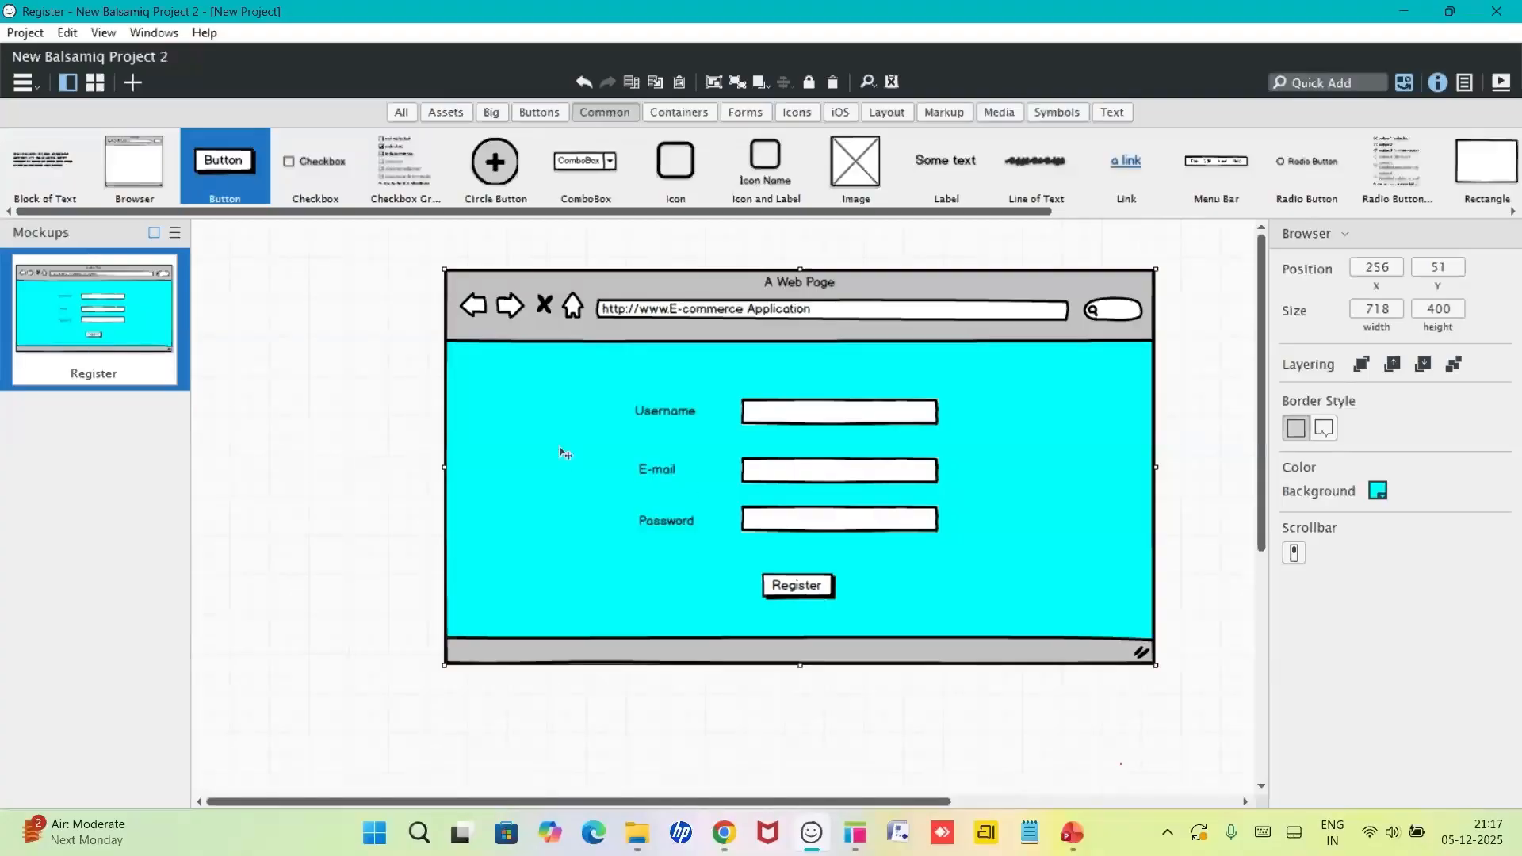
# - Create a second mockup and paste a copy of all the Register mockup's controls into it
pyautogui.hotkey('ctrl', 'a')
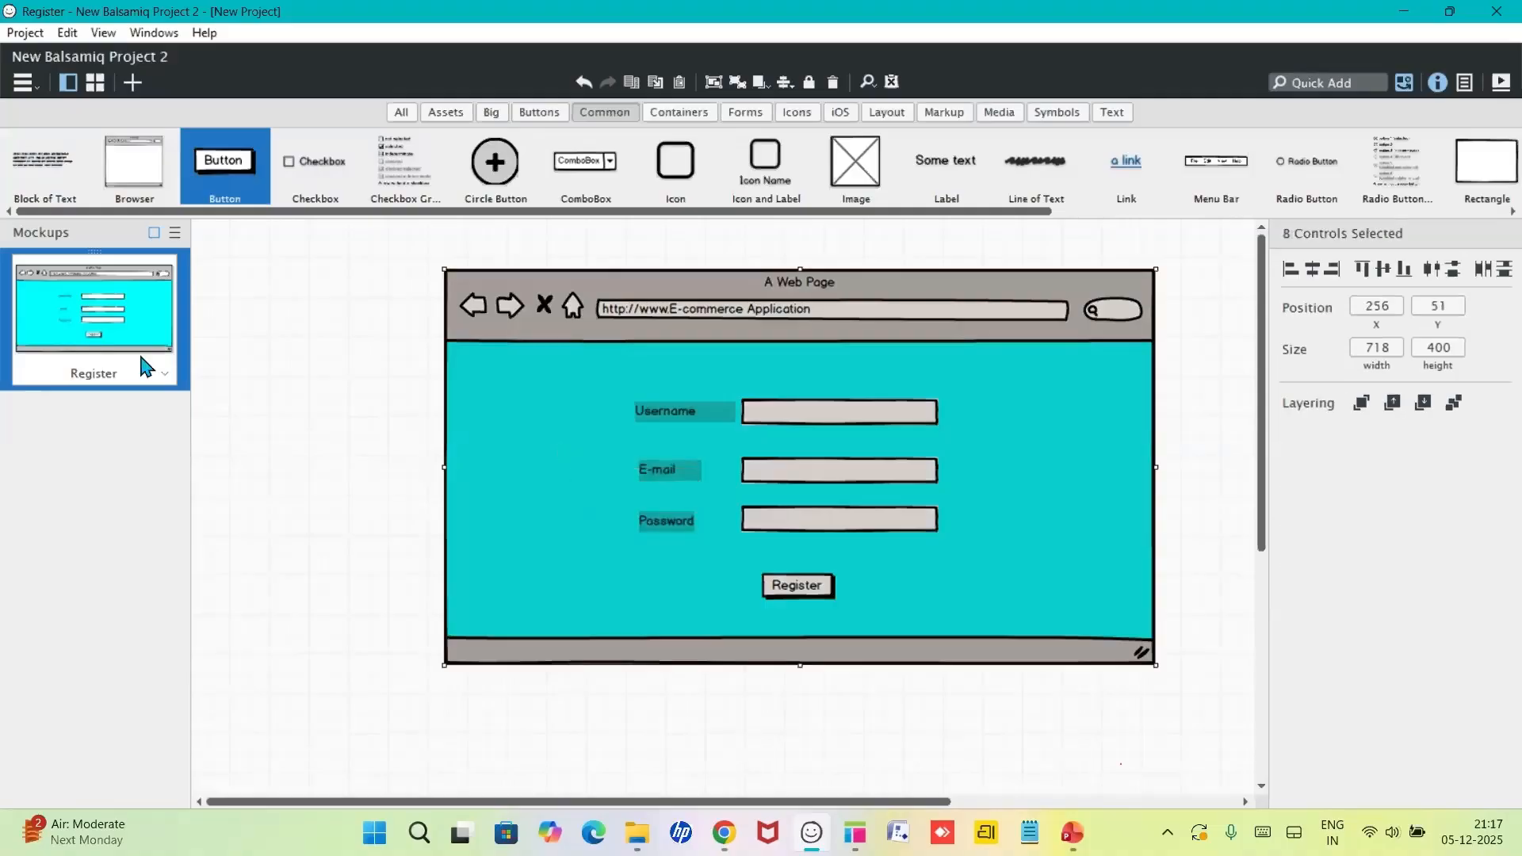
pyautogui.click(133, 84)
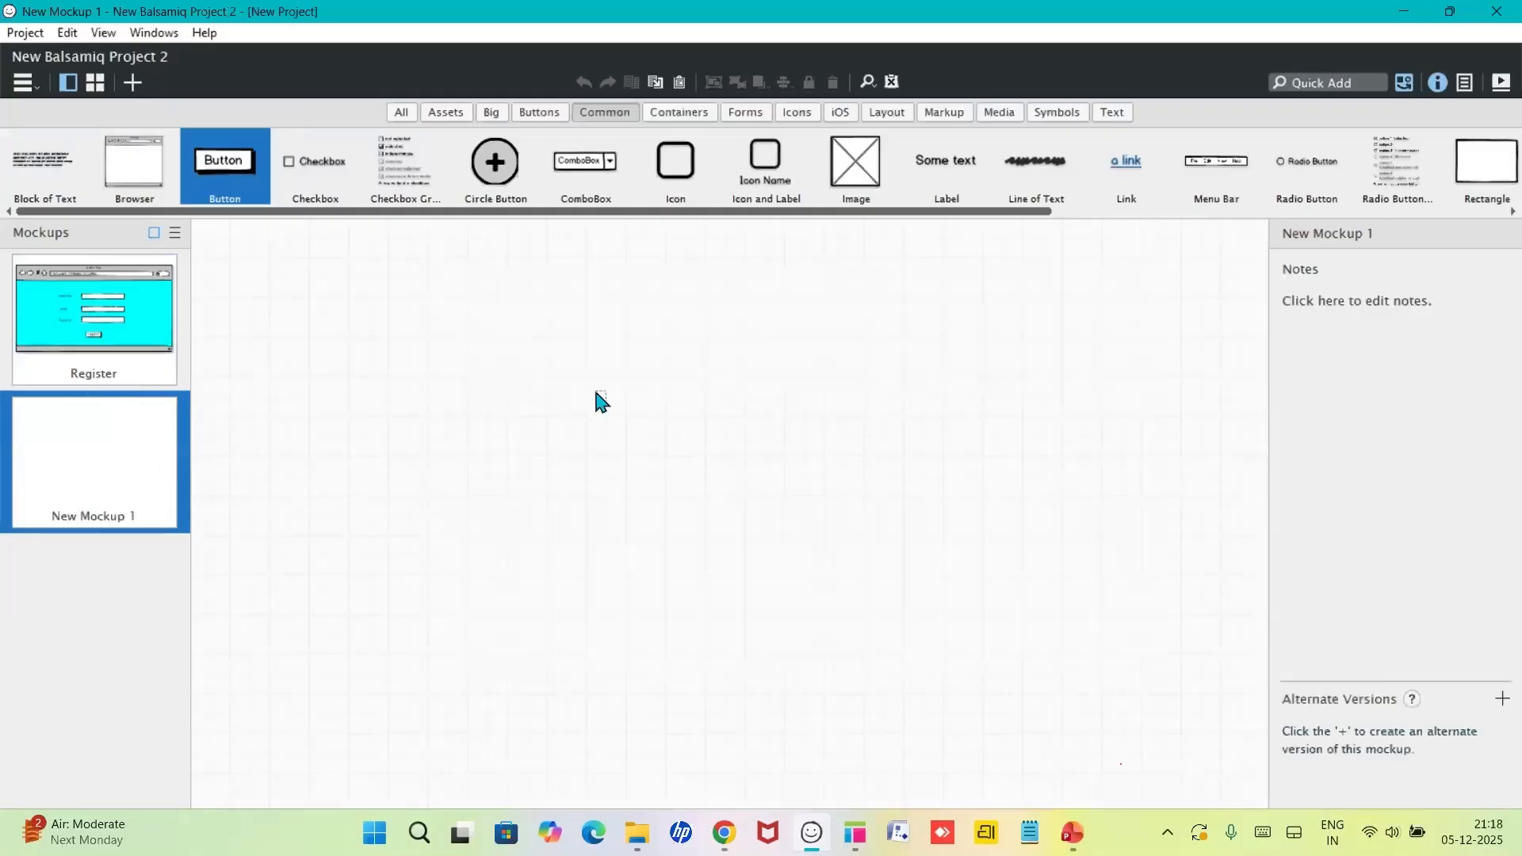
pyautogui.hotkey('ctrl', 'v')
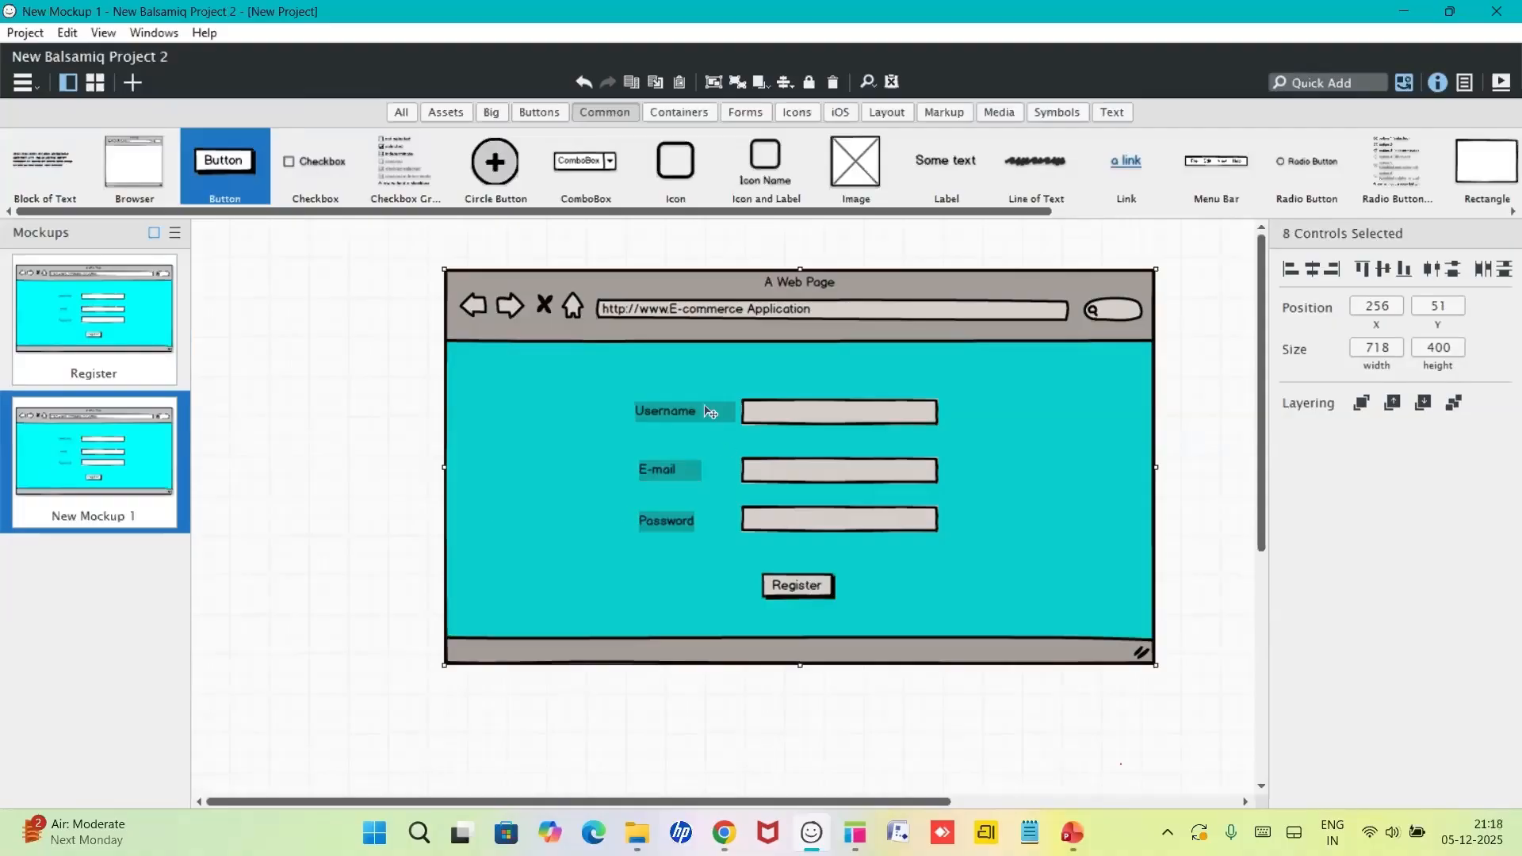
pyautogui.doubleClick(791, 421)
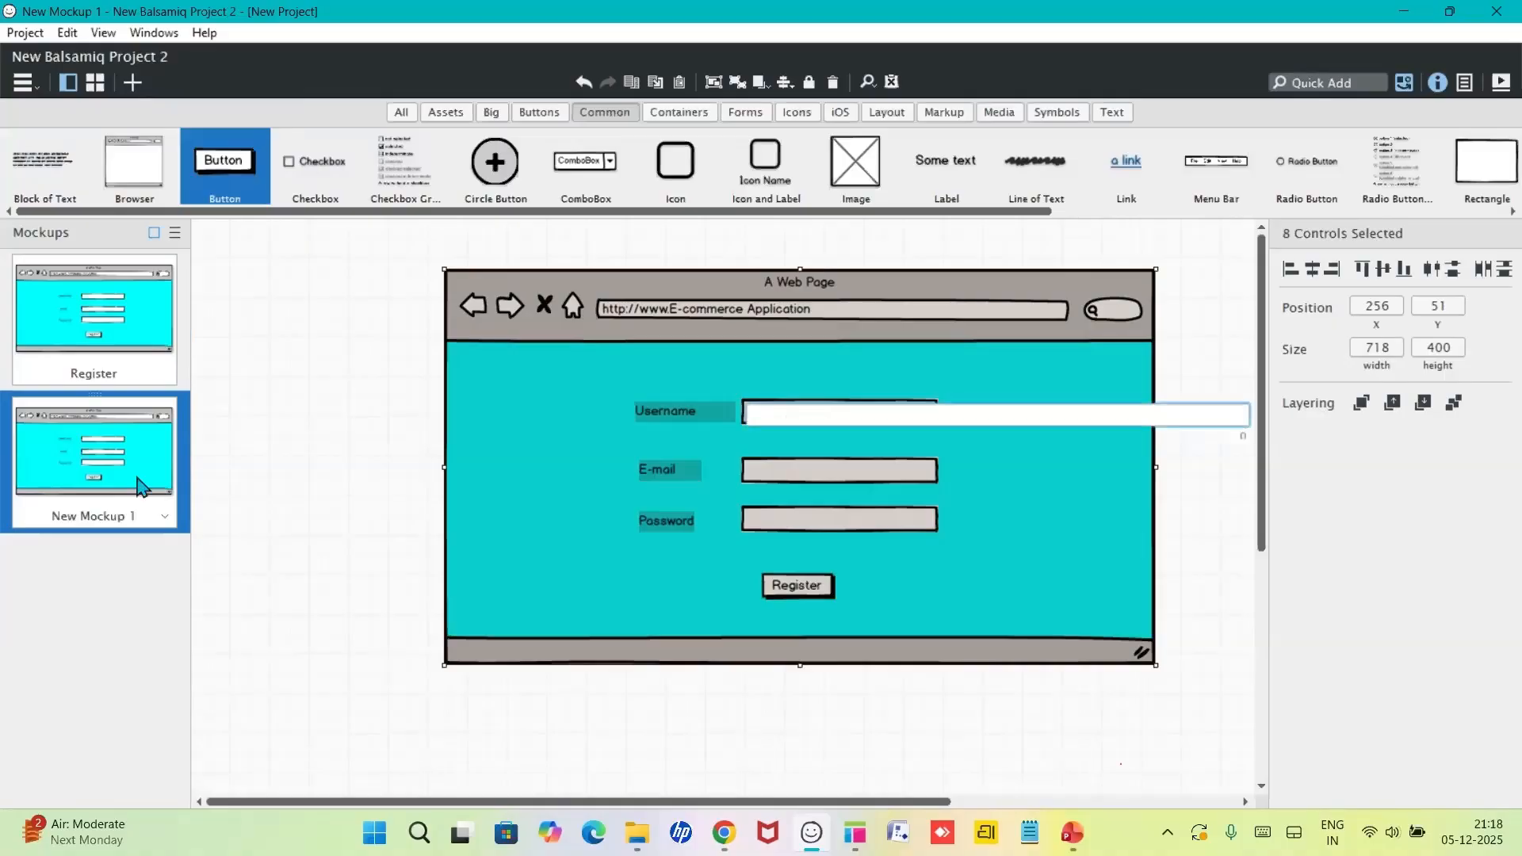
pyautogui.click(697, 414)
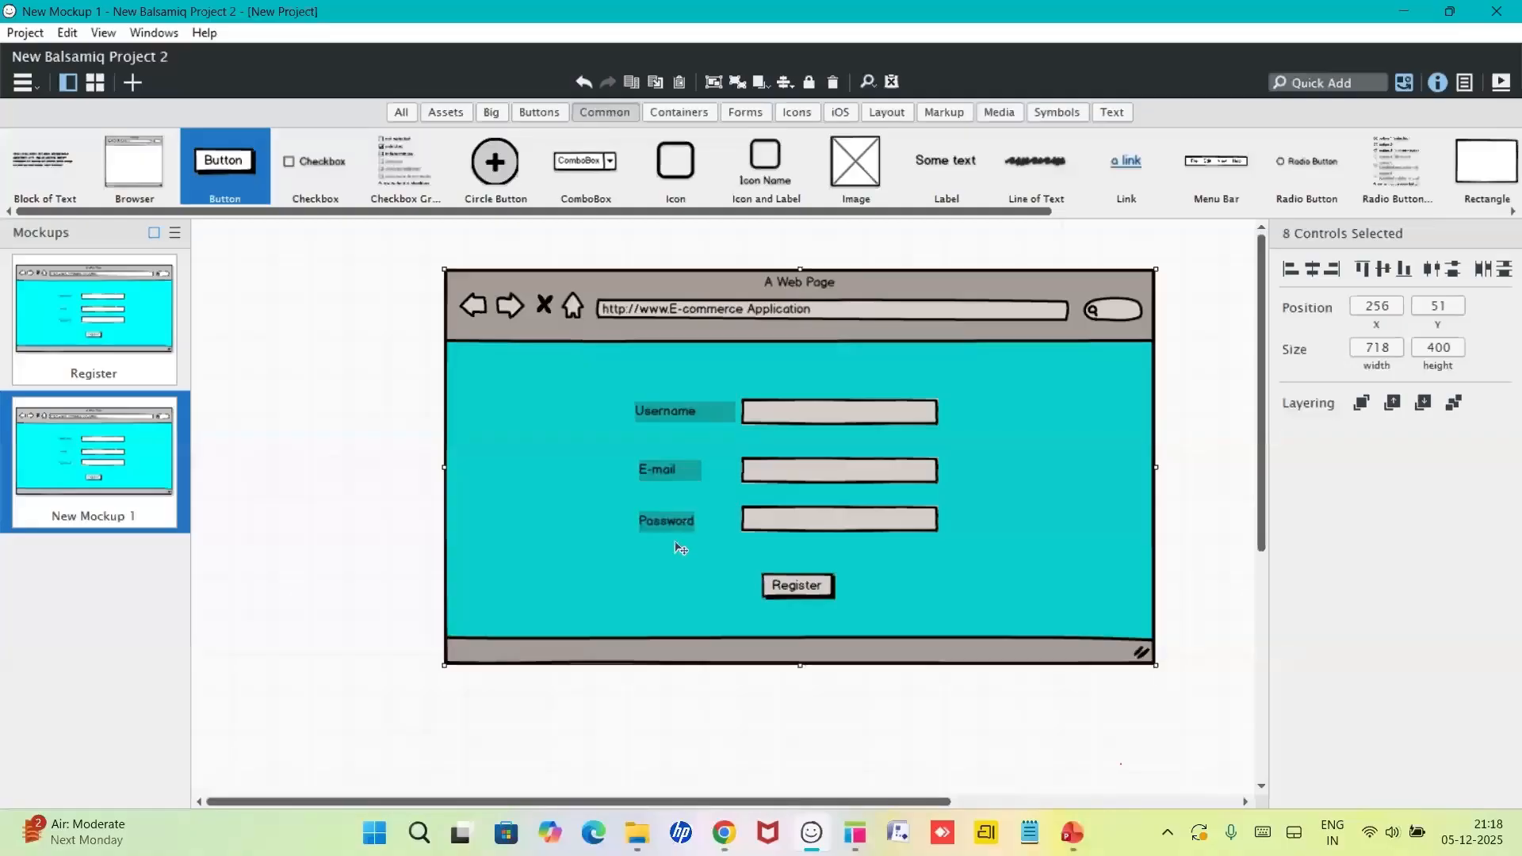
pyautogui.doubleClick(686, 476)
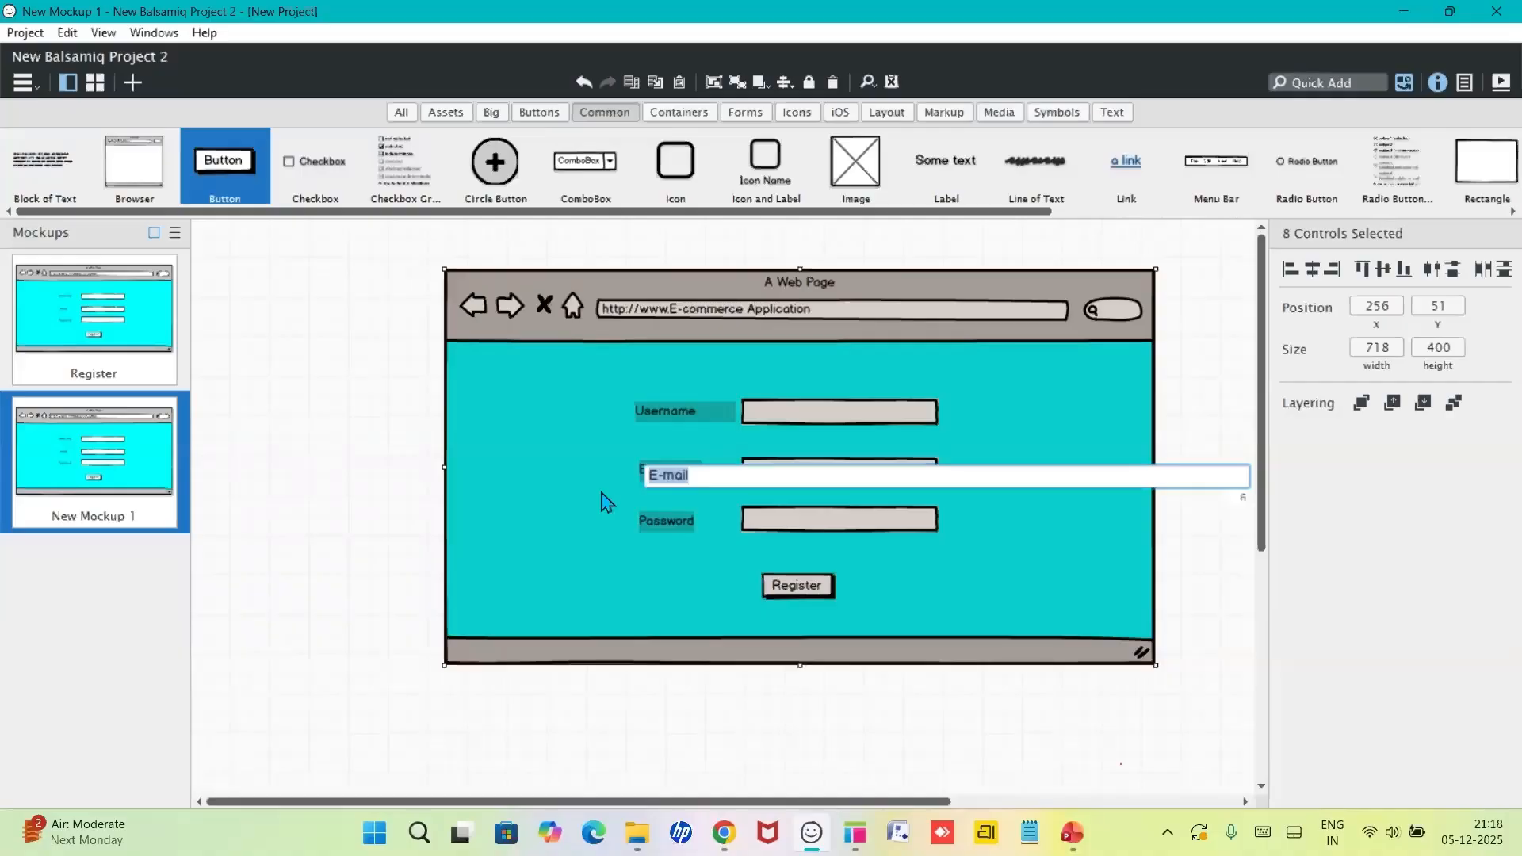
pyautogui.click(602, 492)
pyautogui.press('Delete')
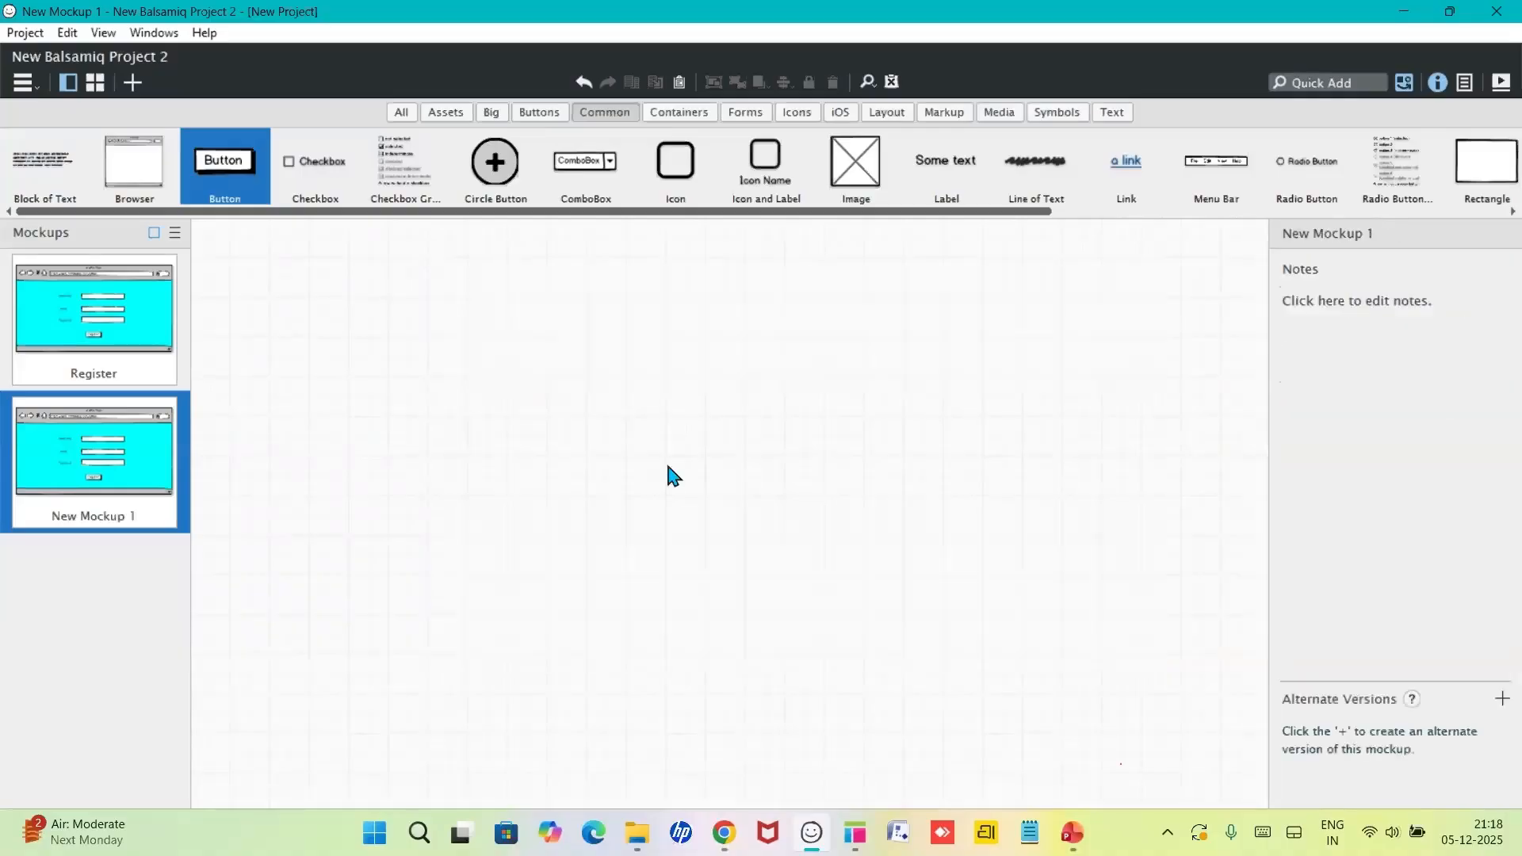
pyautogui.hotkey('ctrl', 'z')
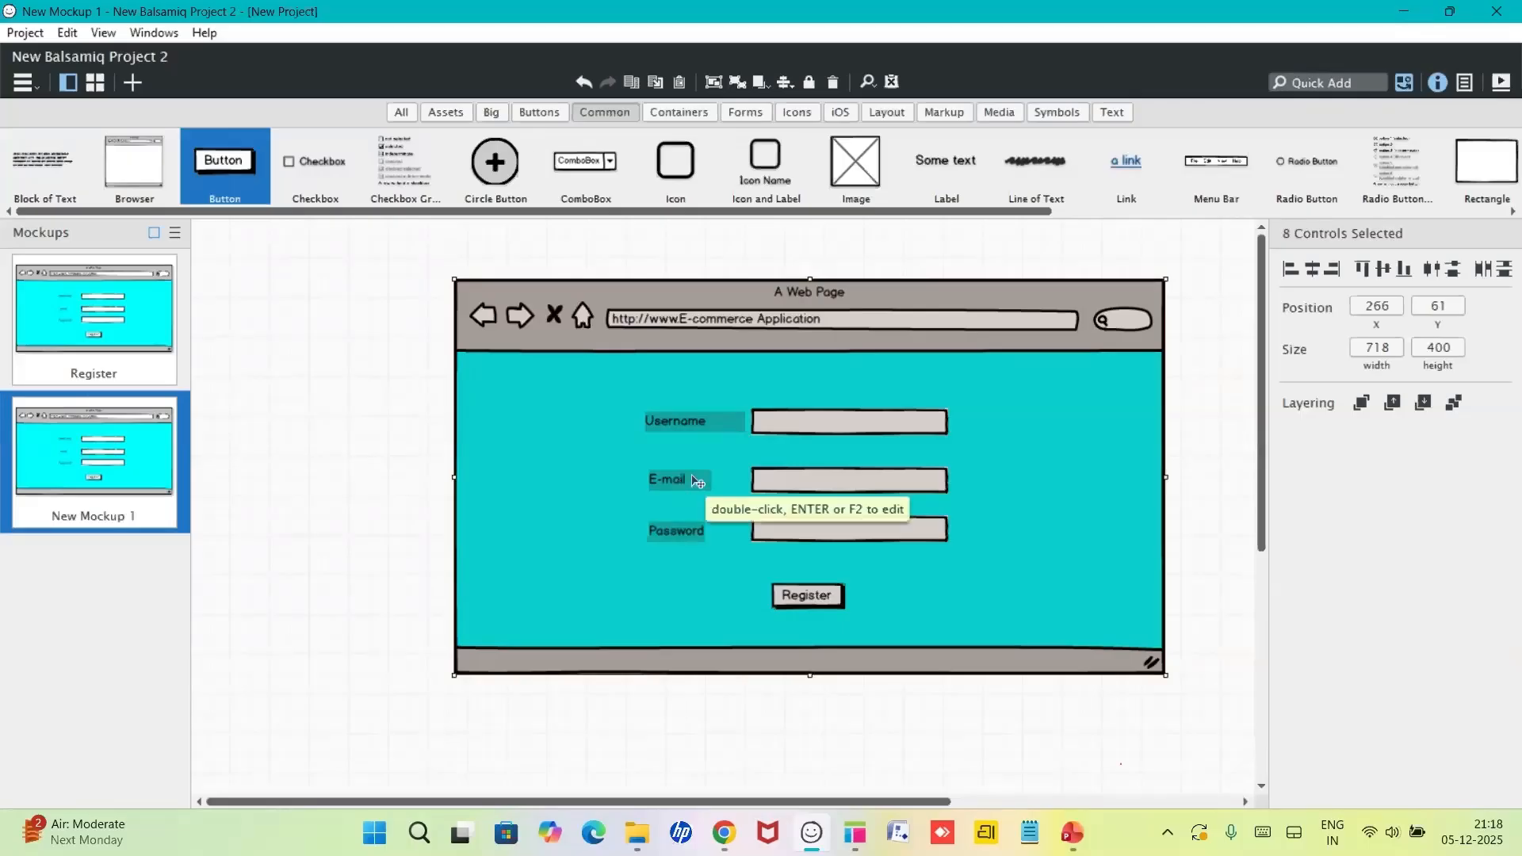
pyautogui.press('Delete')
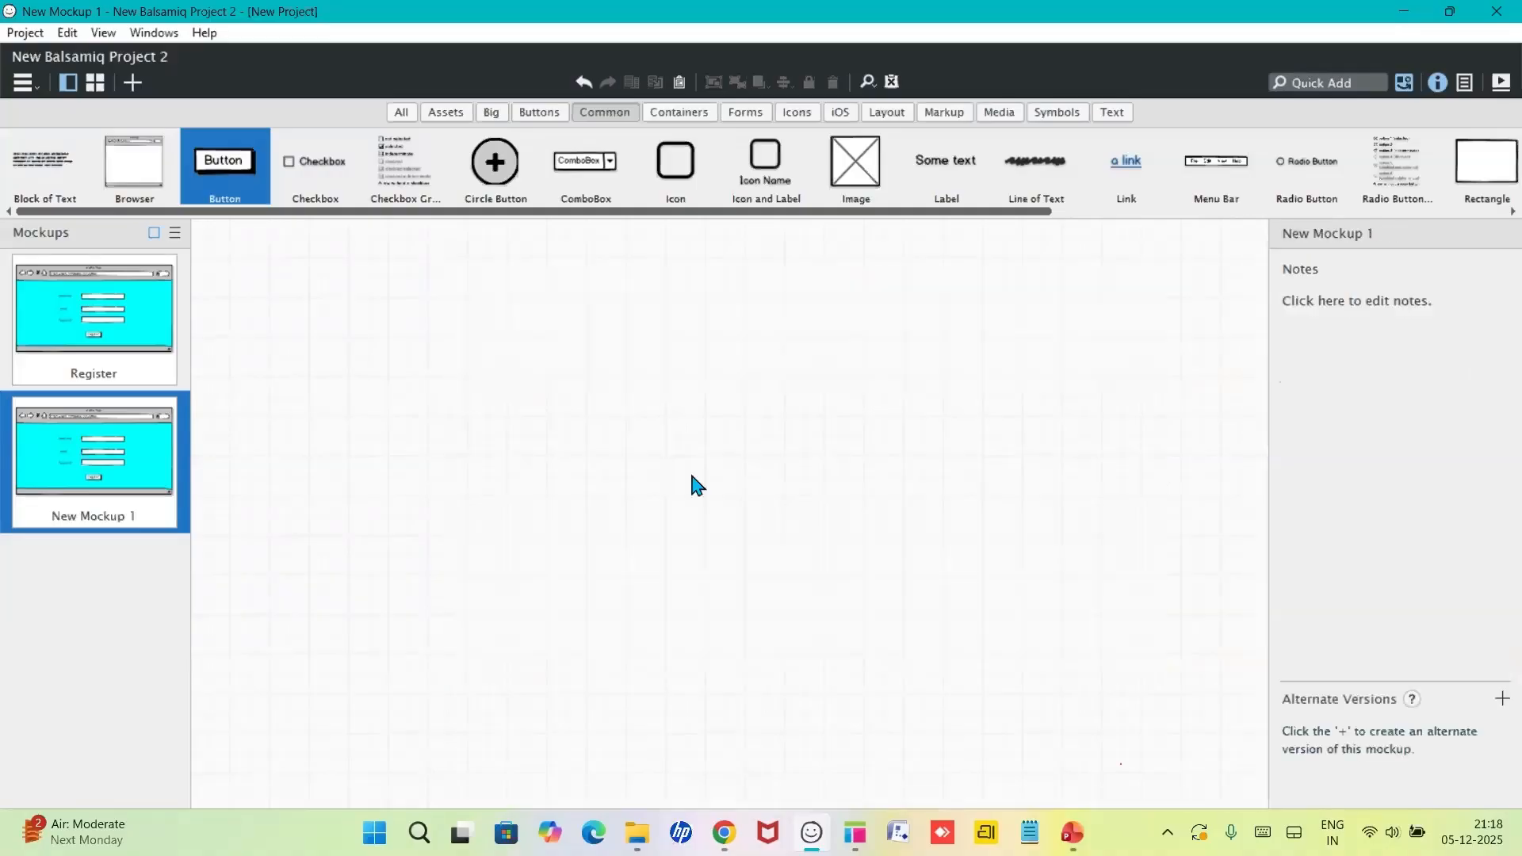
pyautogui.hotkey('ctrl', 'z')
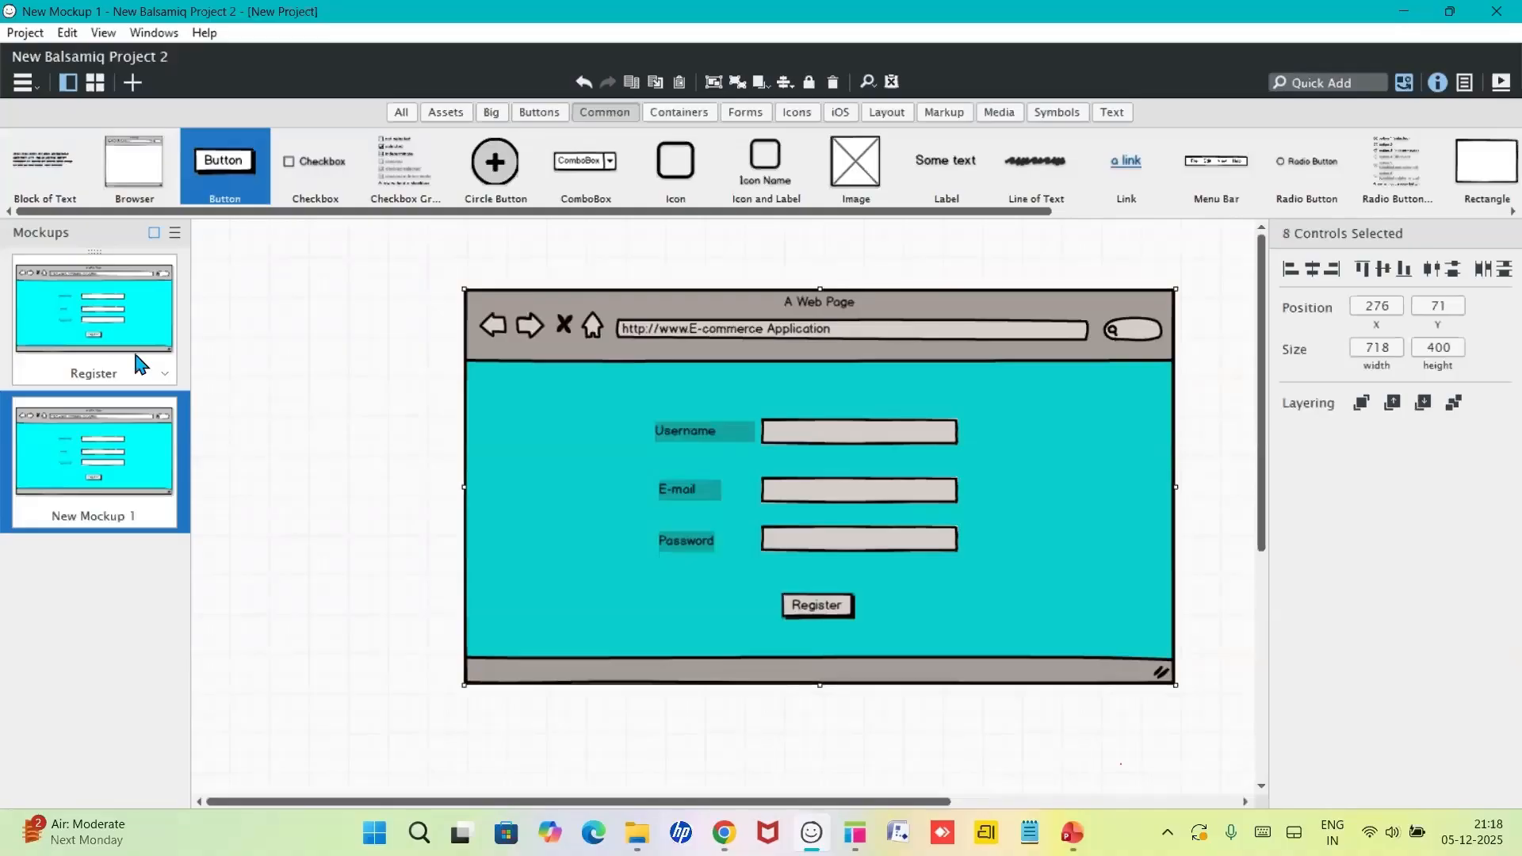
# - Delete all the pasted controls from the second mockup
pyautogui.click(111, 339)
pyautogui.click(87, 459)
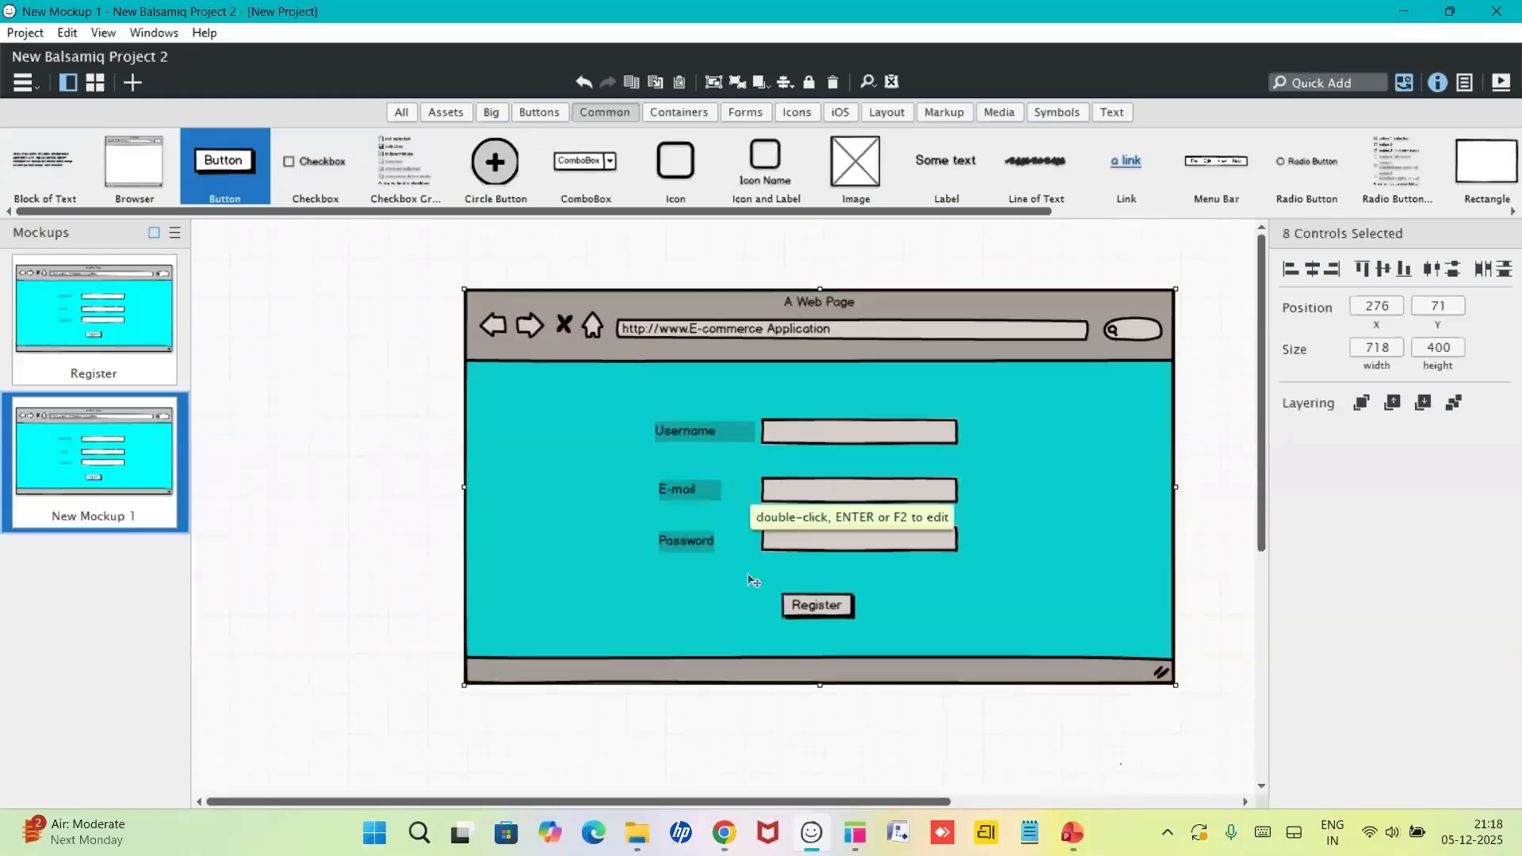
pyautogui.press('Delete')
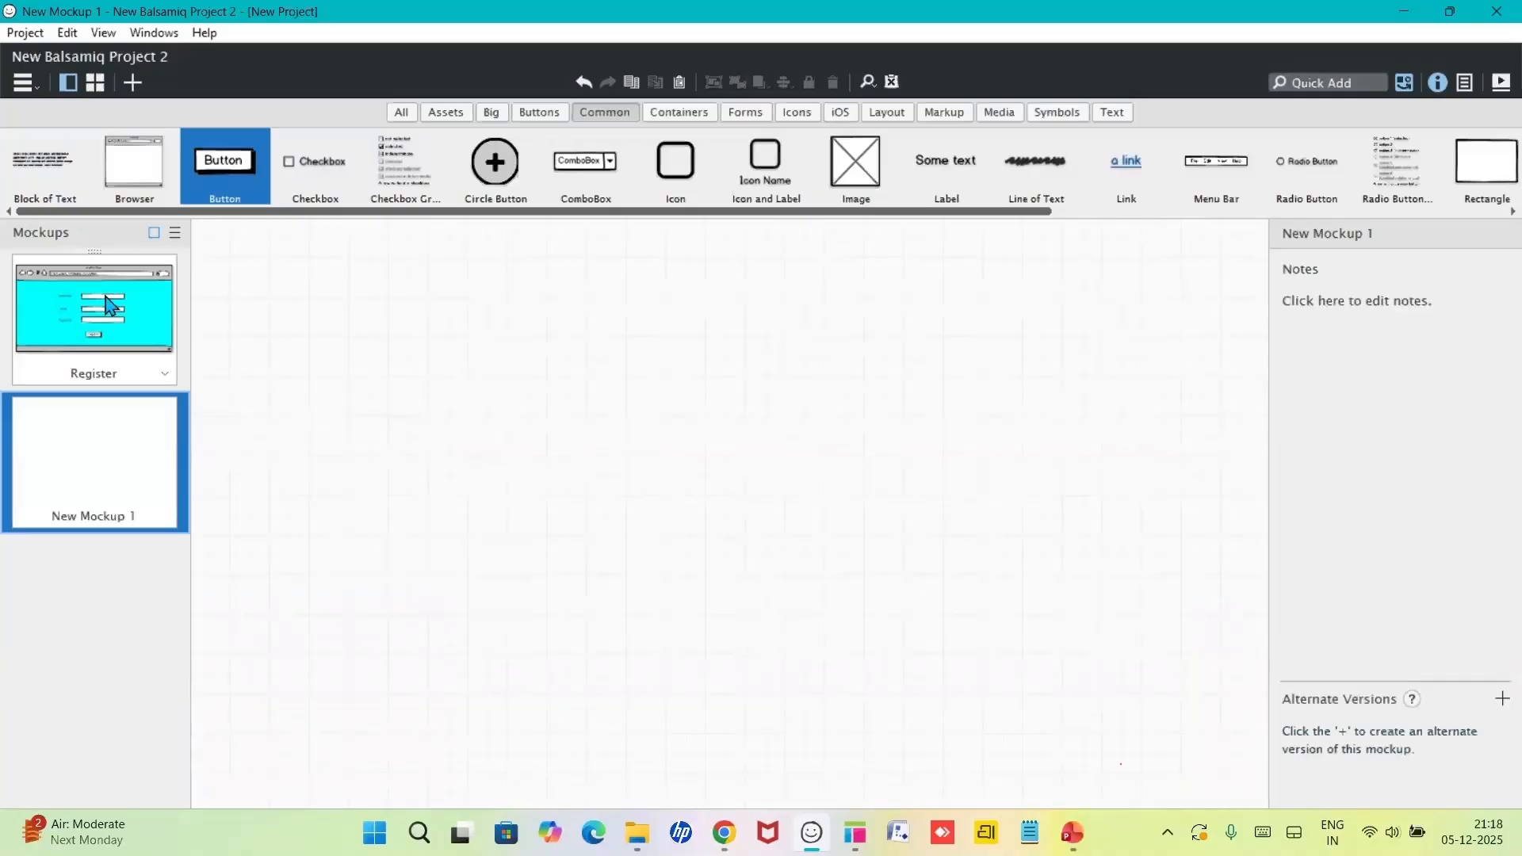
pyautogui.moveTo(134, 162); pyautogui.dragTo(398, 295)
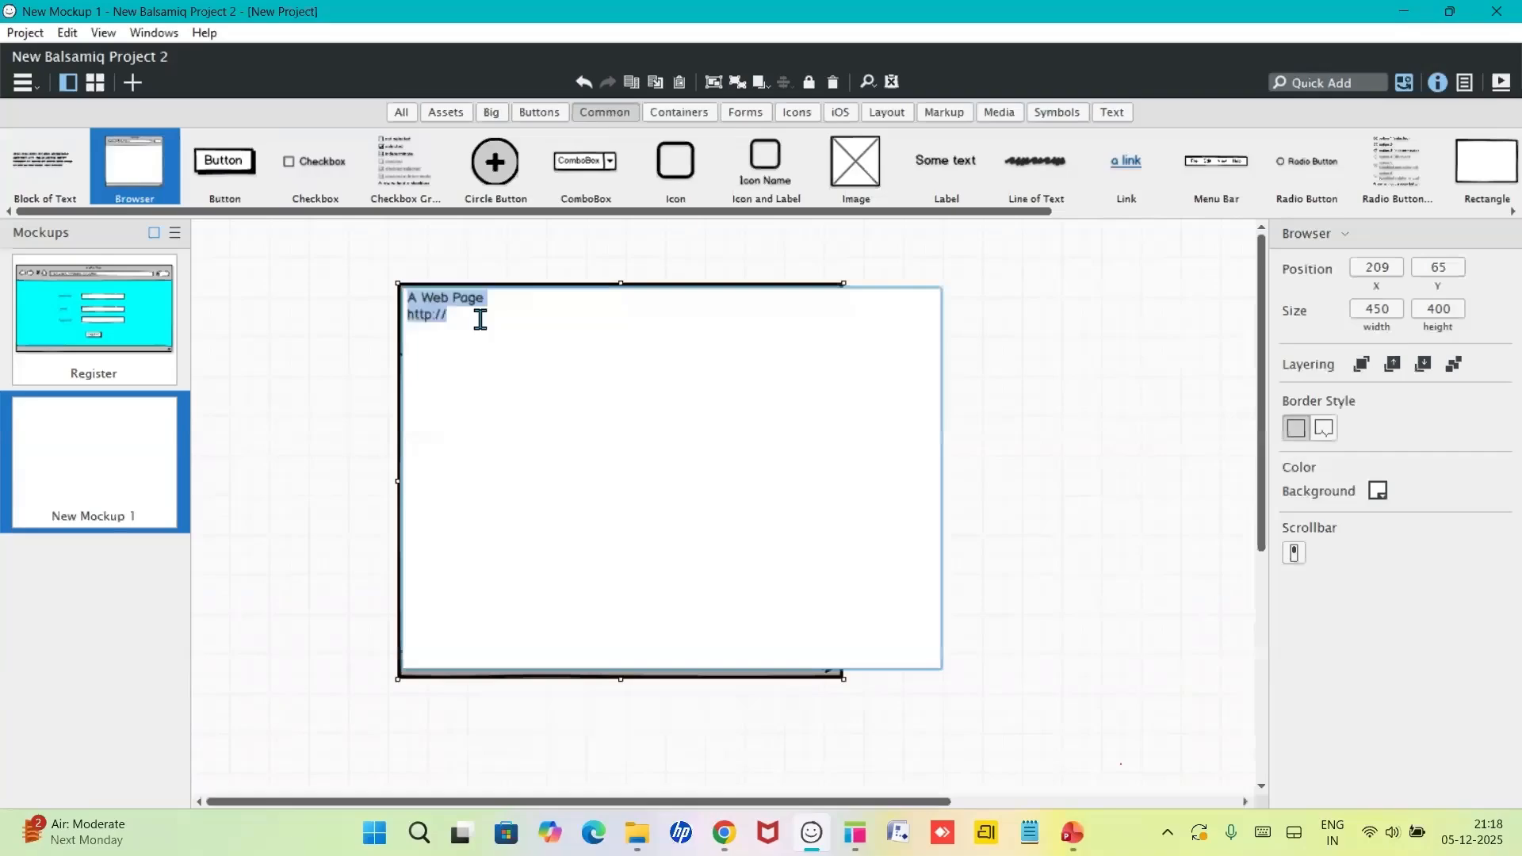
pyautogui.click(468, 324)
pyautogui.write('w')
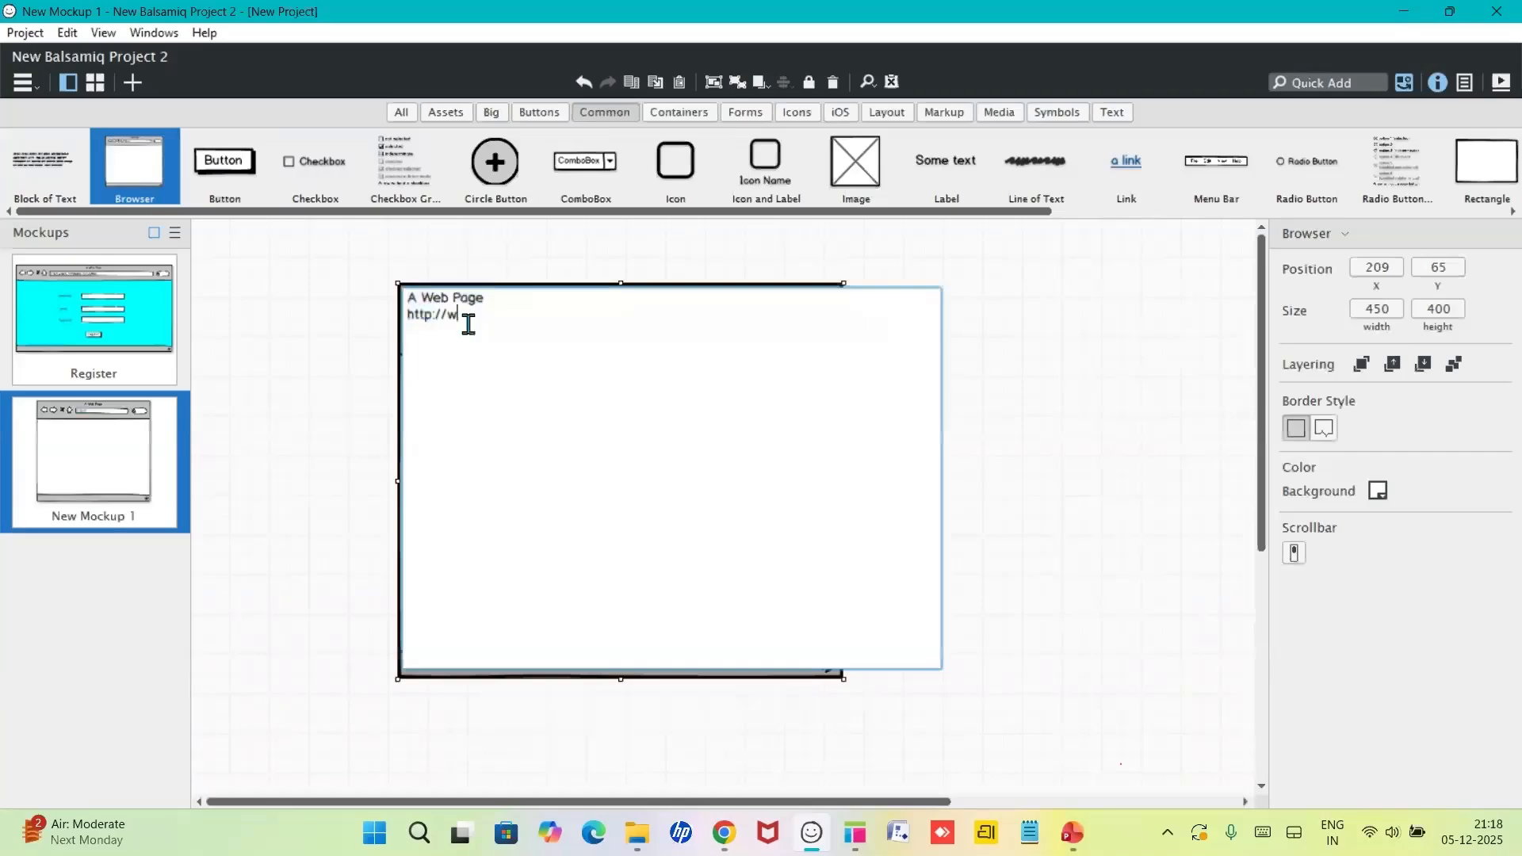
pyautogui.write('ww.e')
pyautogui.write('-comme')
pyautogui.write('rce appl')
pyautogui.write('i')
pyautogui.write('cat')
pyautogui.write('io')
pyautogui.write('n')
pyautogui.press('Return')
pyautogui.click(358, 362)
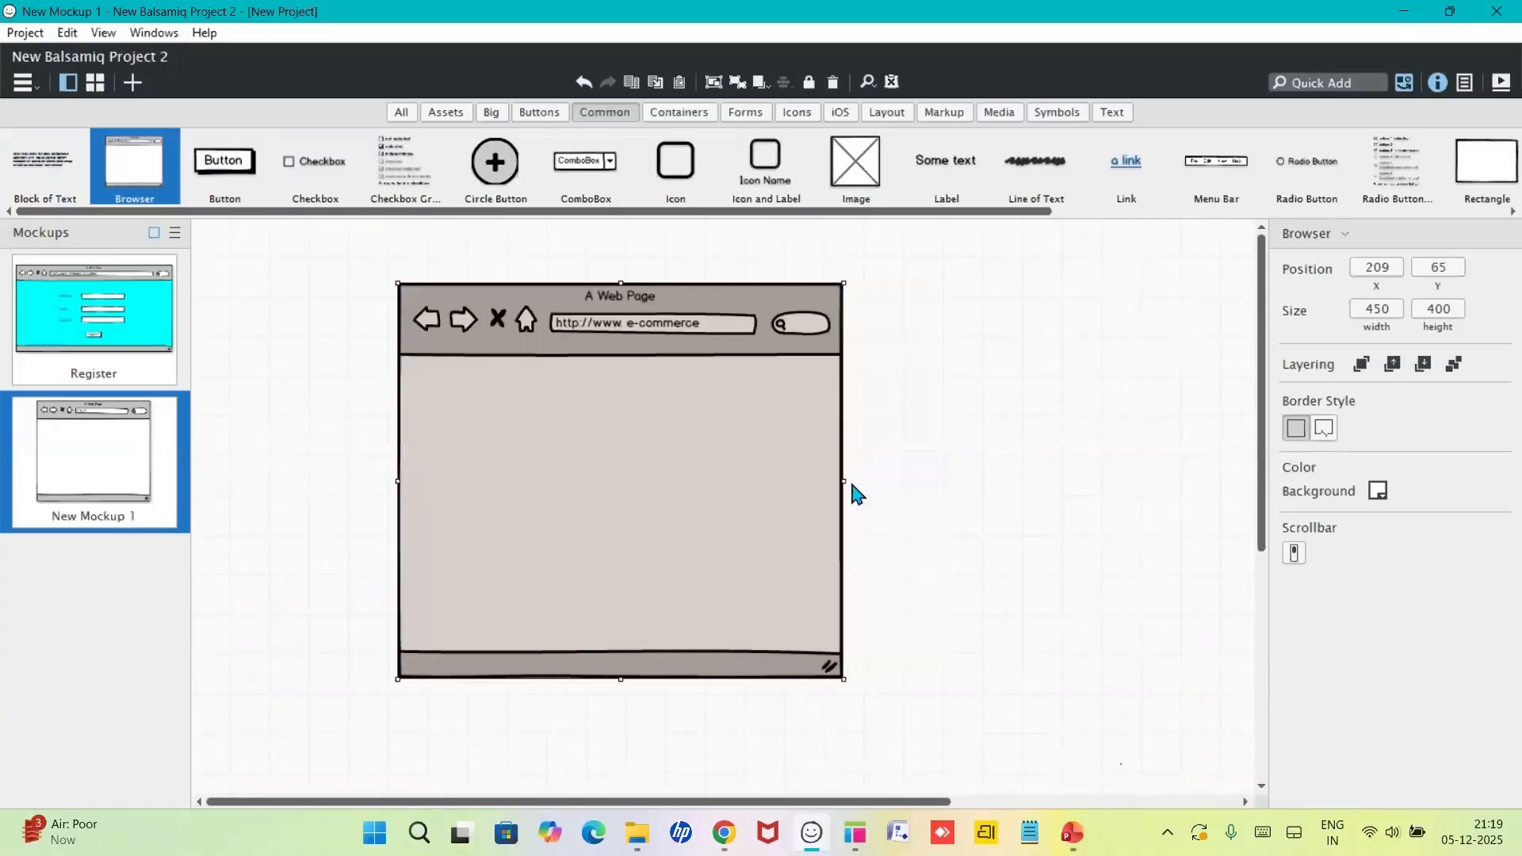
pyautogui.moveTo(843, 481); pyautogui.dragTo(1142, 481)
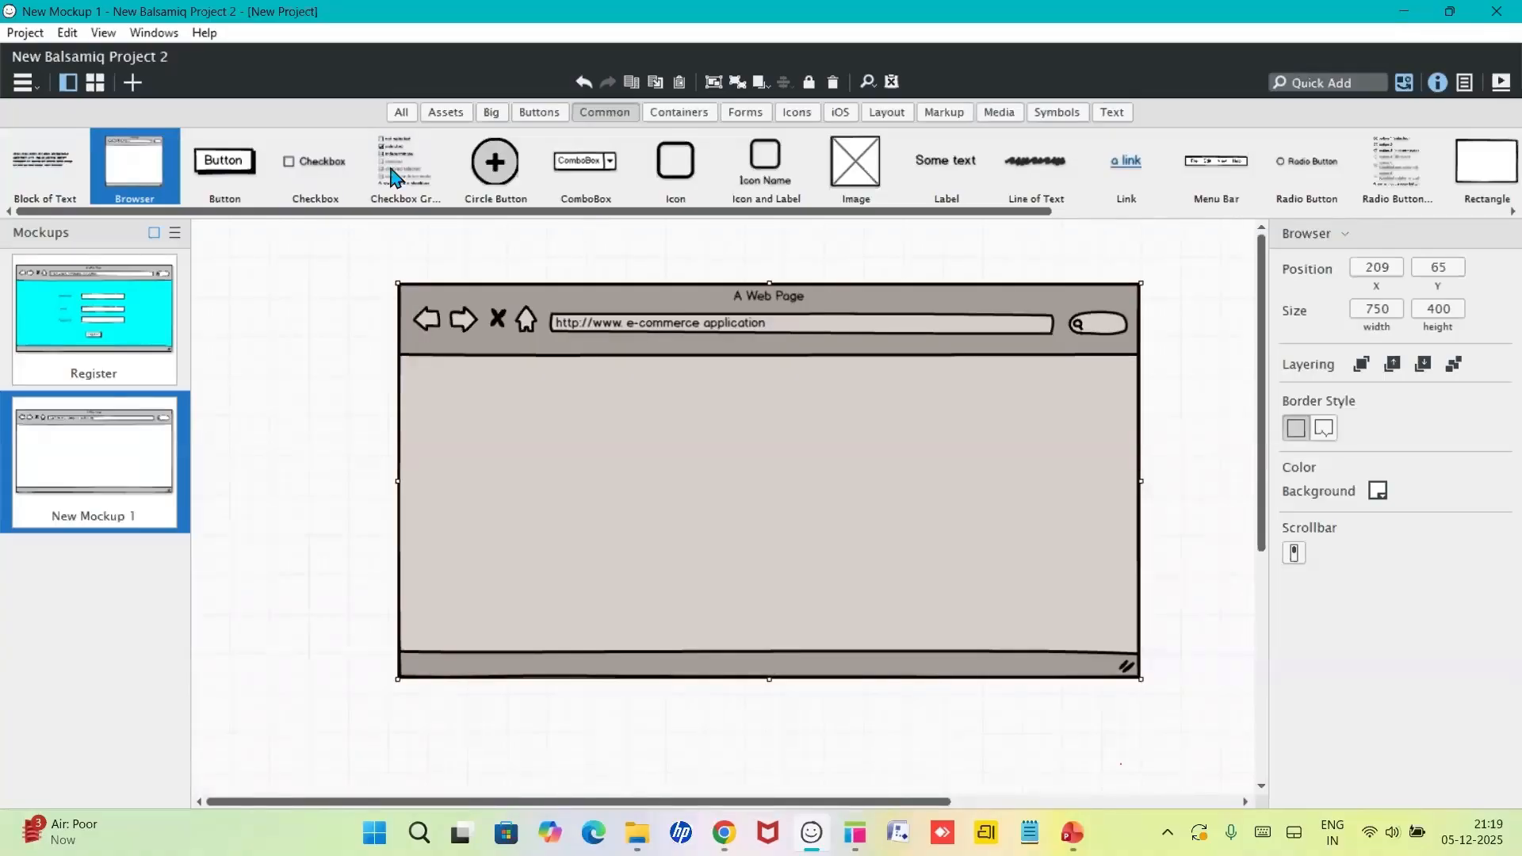
# - Add a label reading "Username" in the upper left part of the browser window's page area
pyautogui.moveTo(919, 210); pyautogui.dragTo(1272, 254)
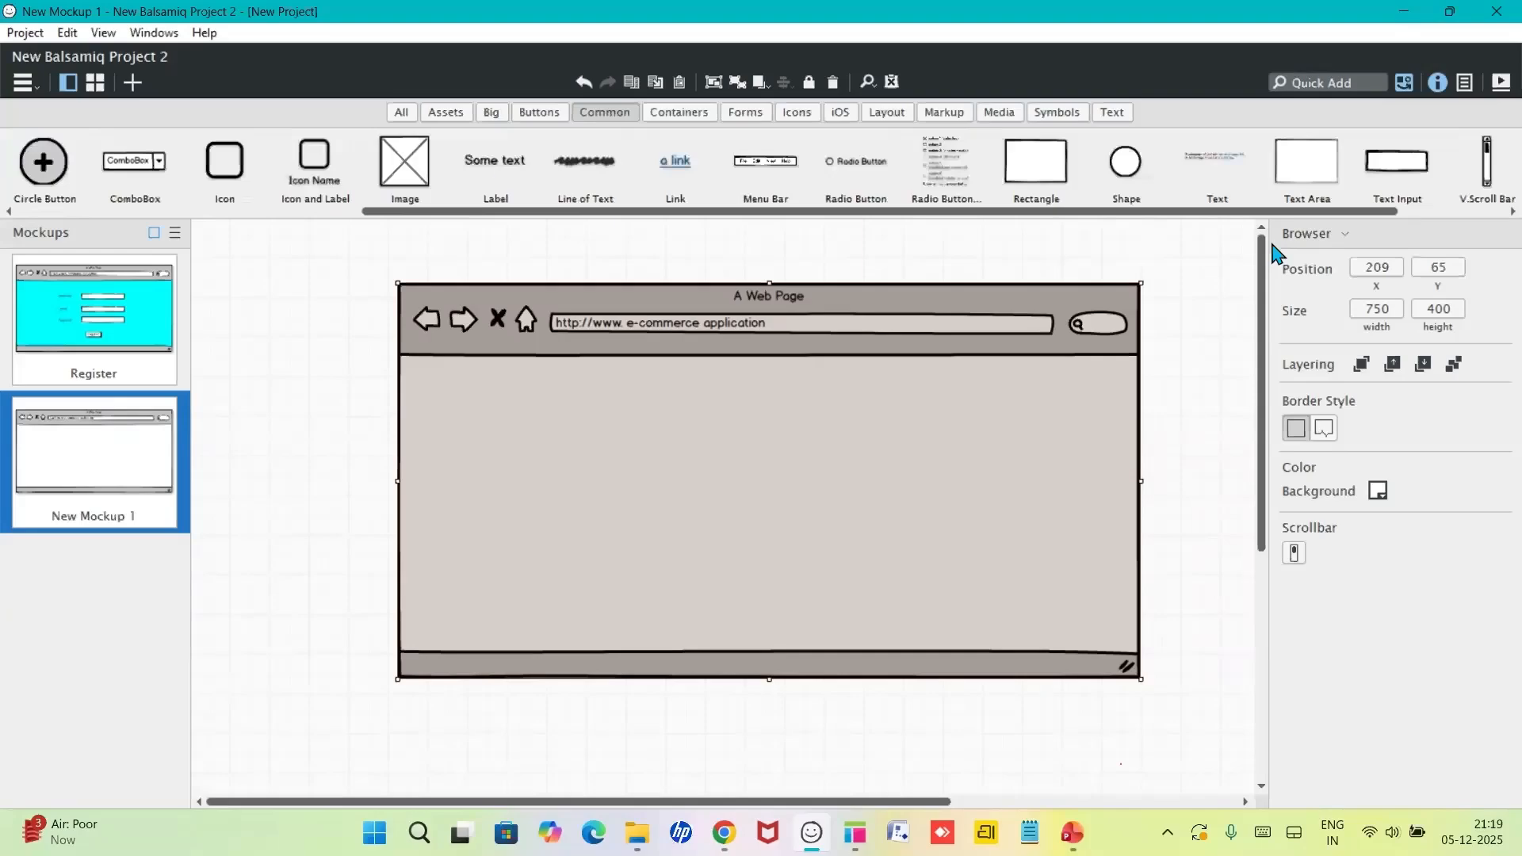
pyautogui.moveTo(497, 162); pyautogui.dragTo(587, 441)
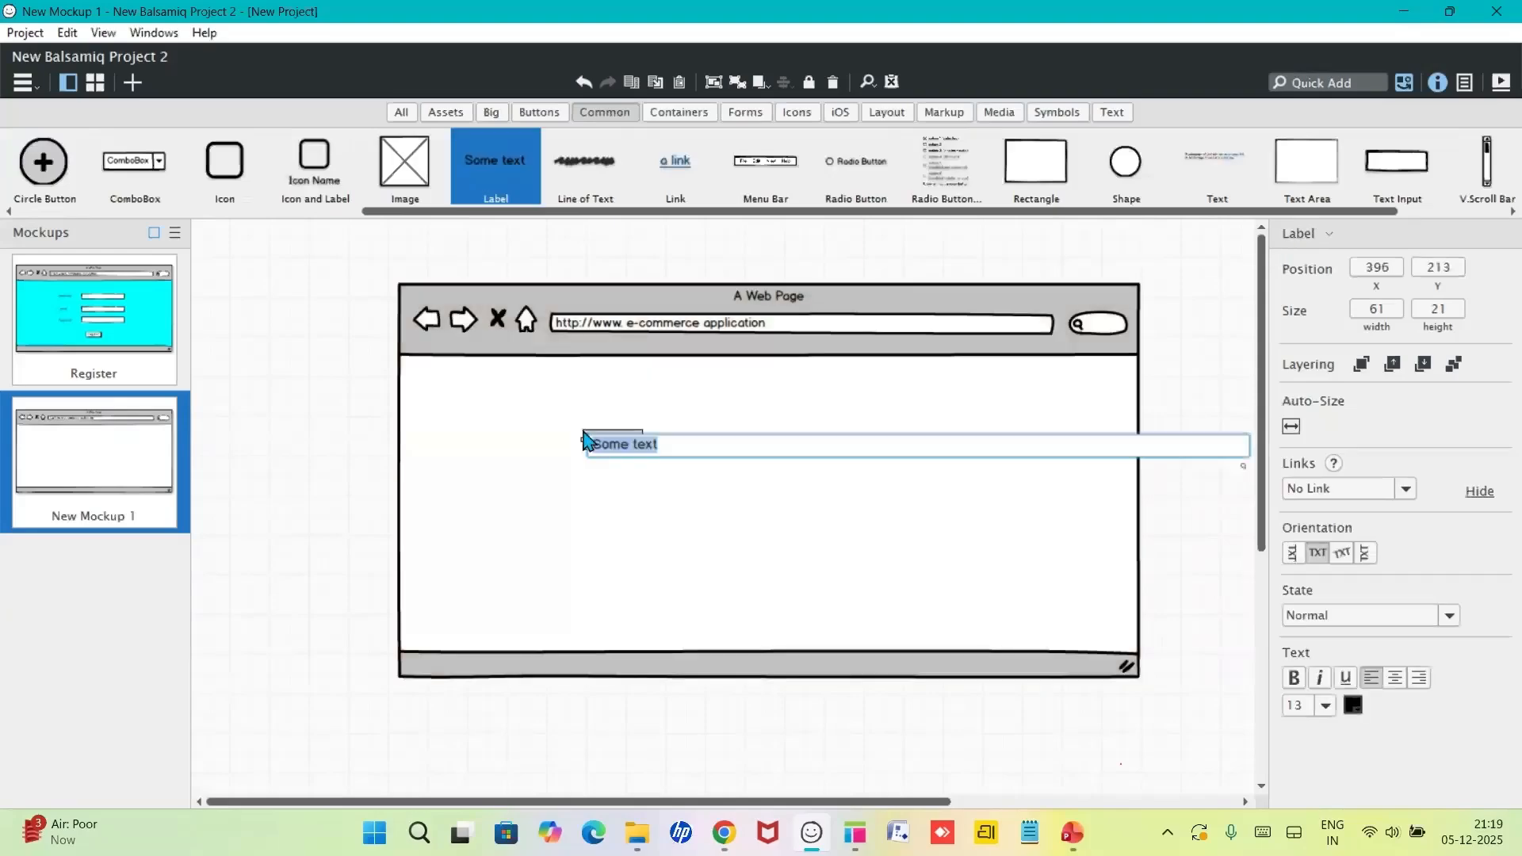
pyautogui.write('Username')
pyautogui.press('Return')
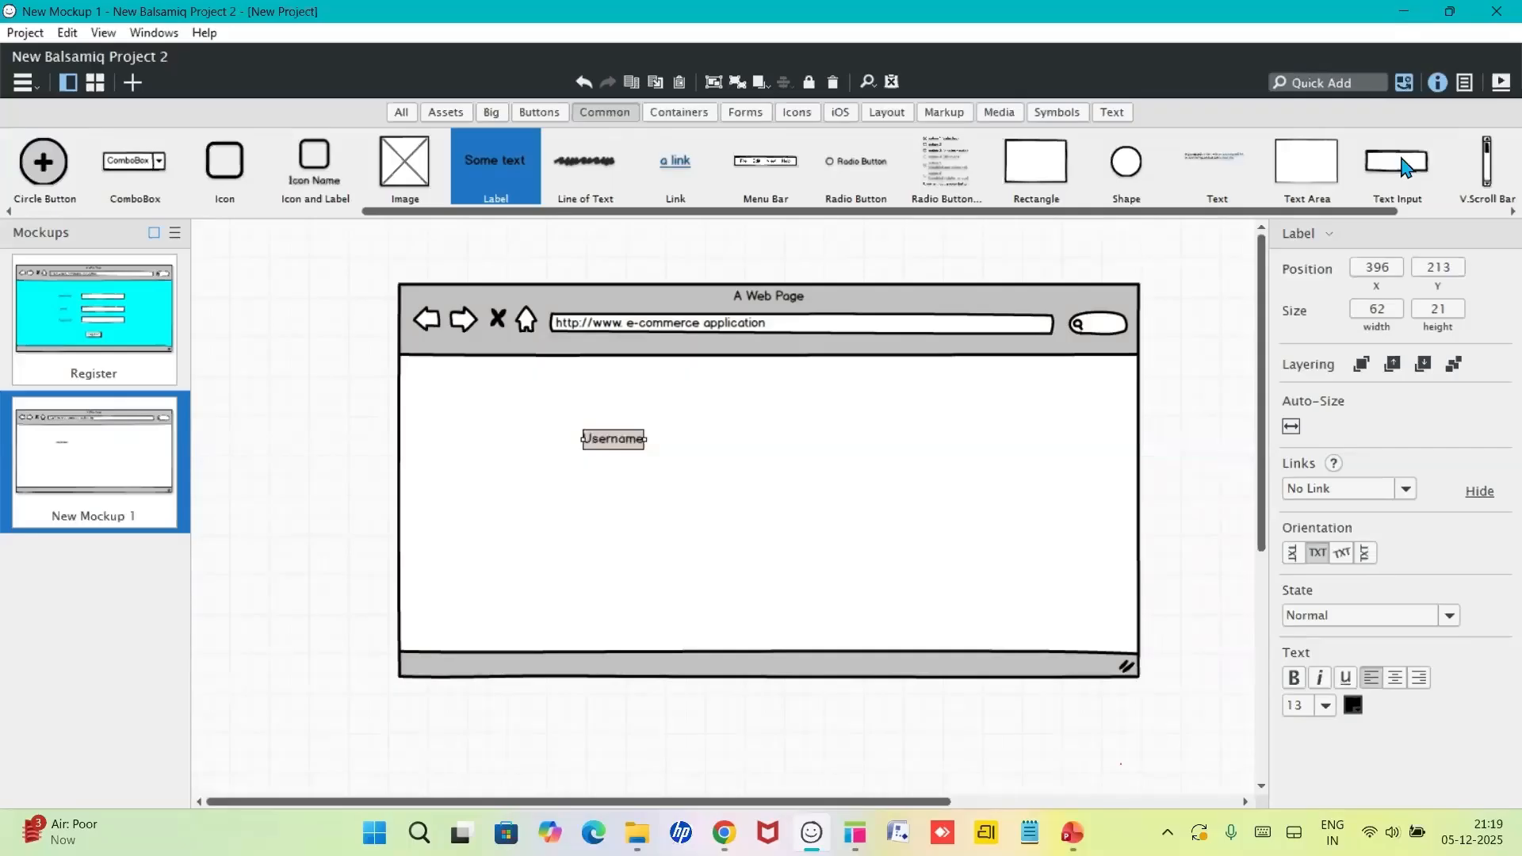
# - Add a text input beside the Username label and widen it to about 203 pixels
pyautogui.moveTo(1401, 167); pyautogui.dragTo(723, 440)
pyautogui.click(750, 508)
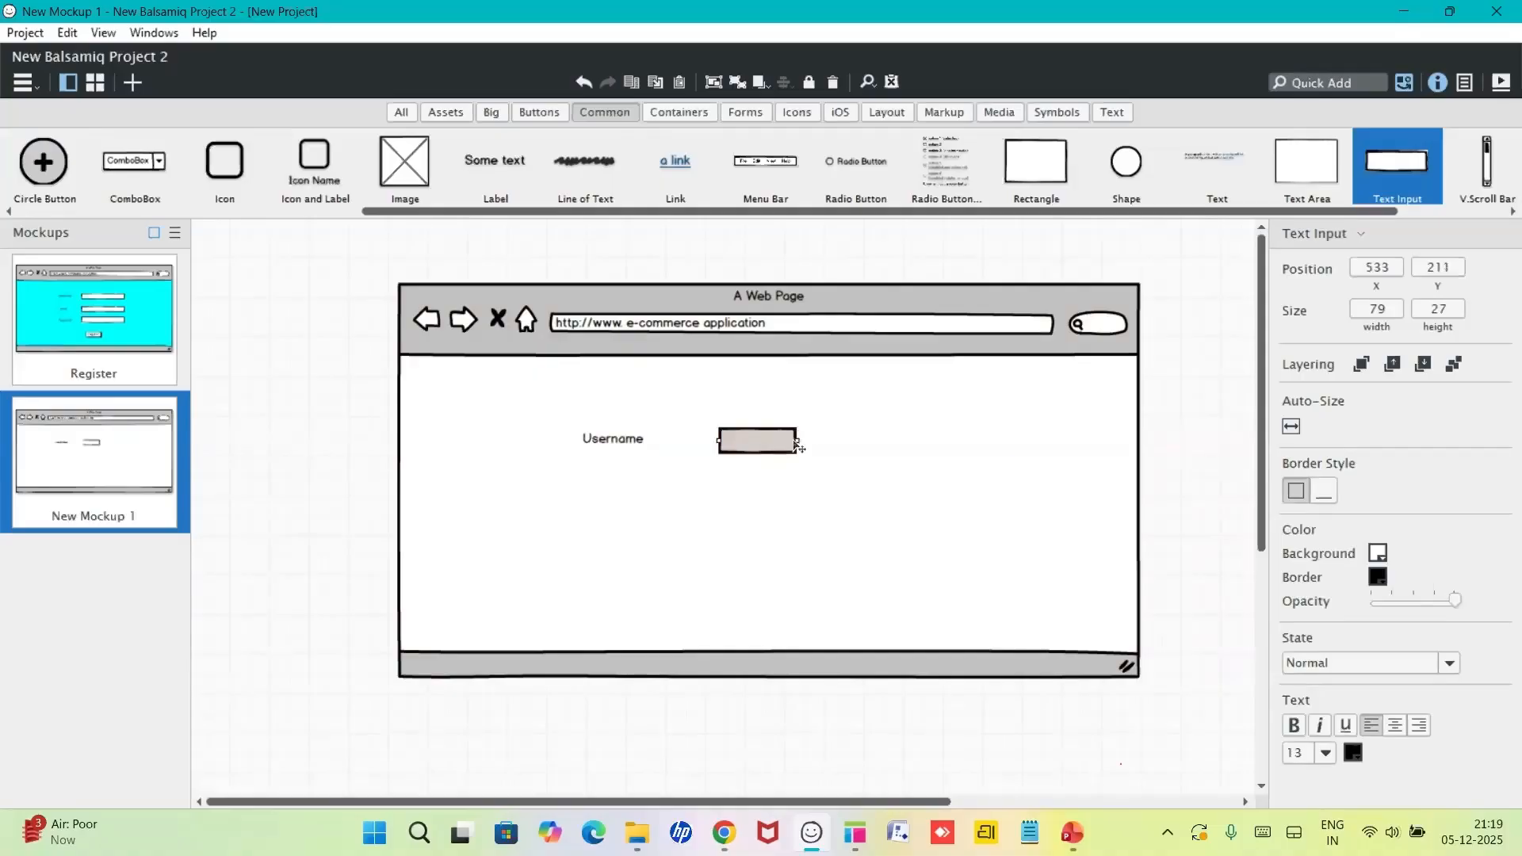
pyautogui.moveTo(797, 445); pyautogui.dragTo(917, 436)
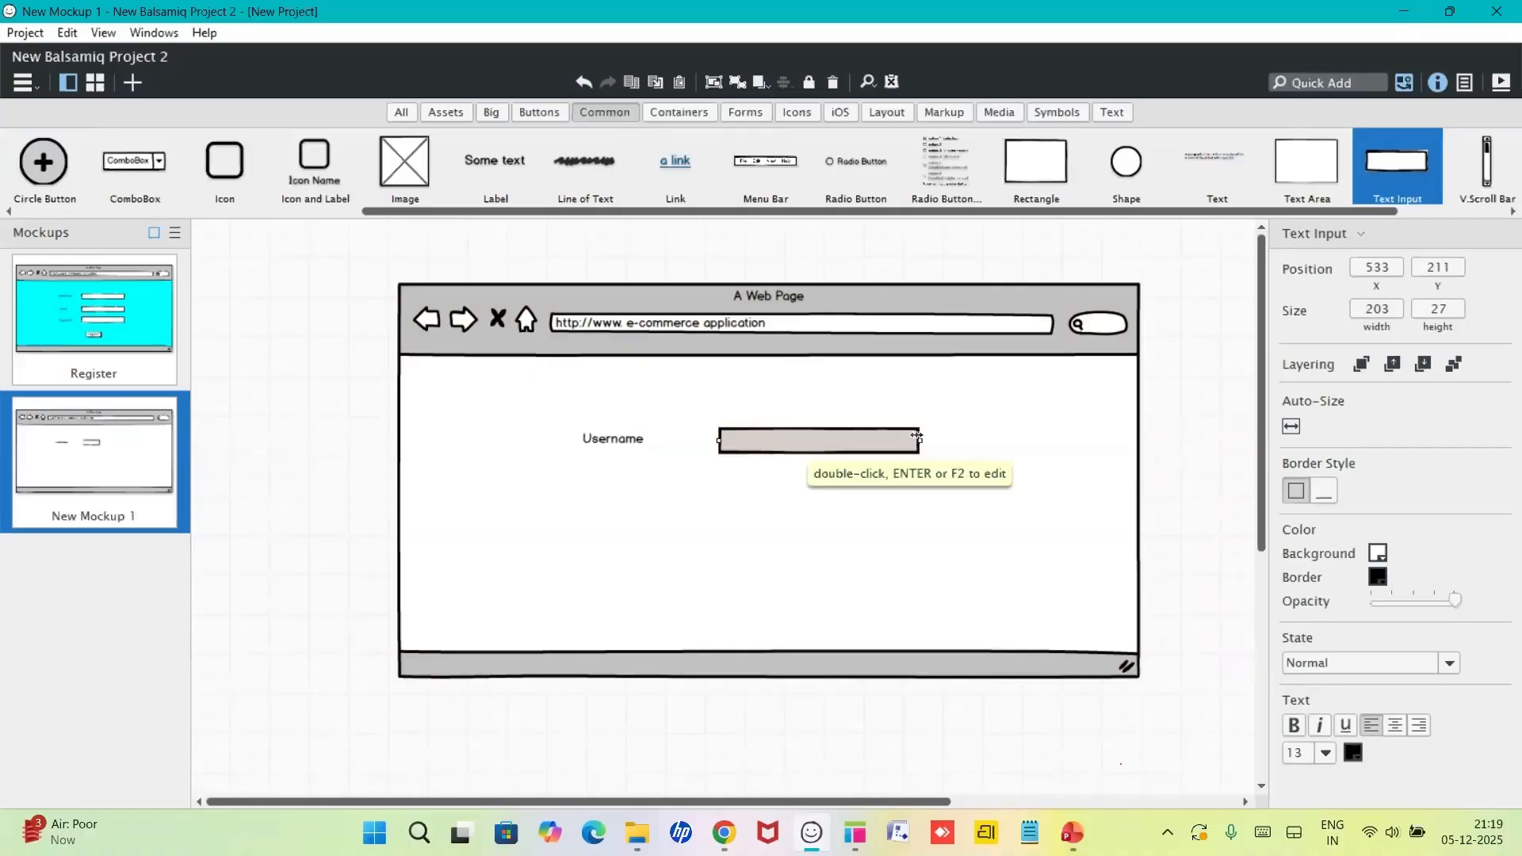
pyautogui.click(618, 525)
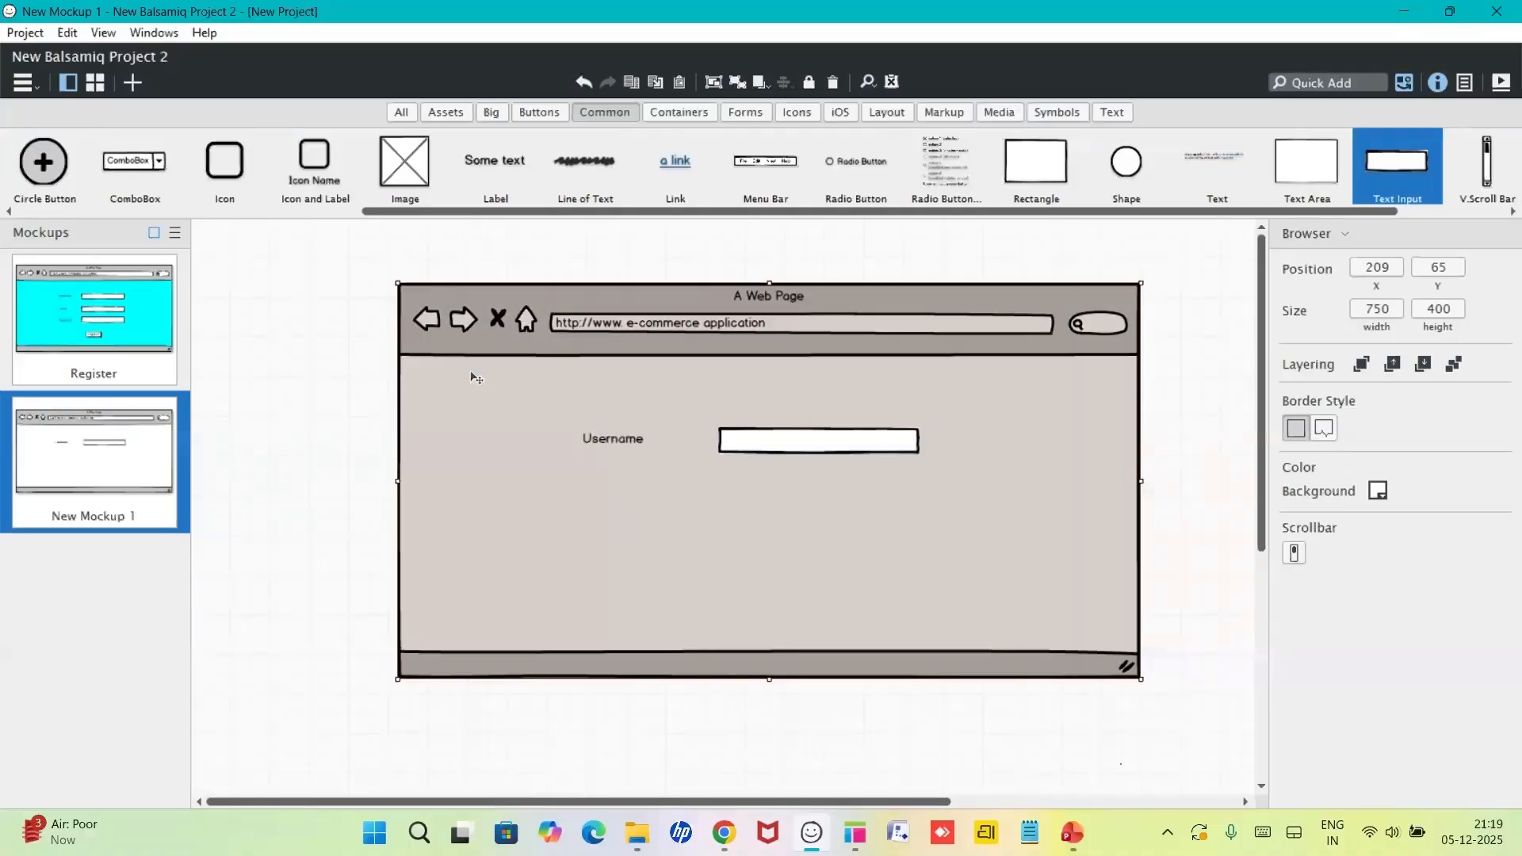
# - Add a label reading "Password" below the Username label
pyautogui.moveTo(495, 166); pyautogui.dragTo(596, 496)
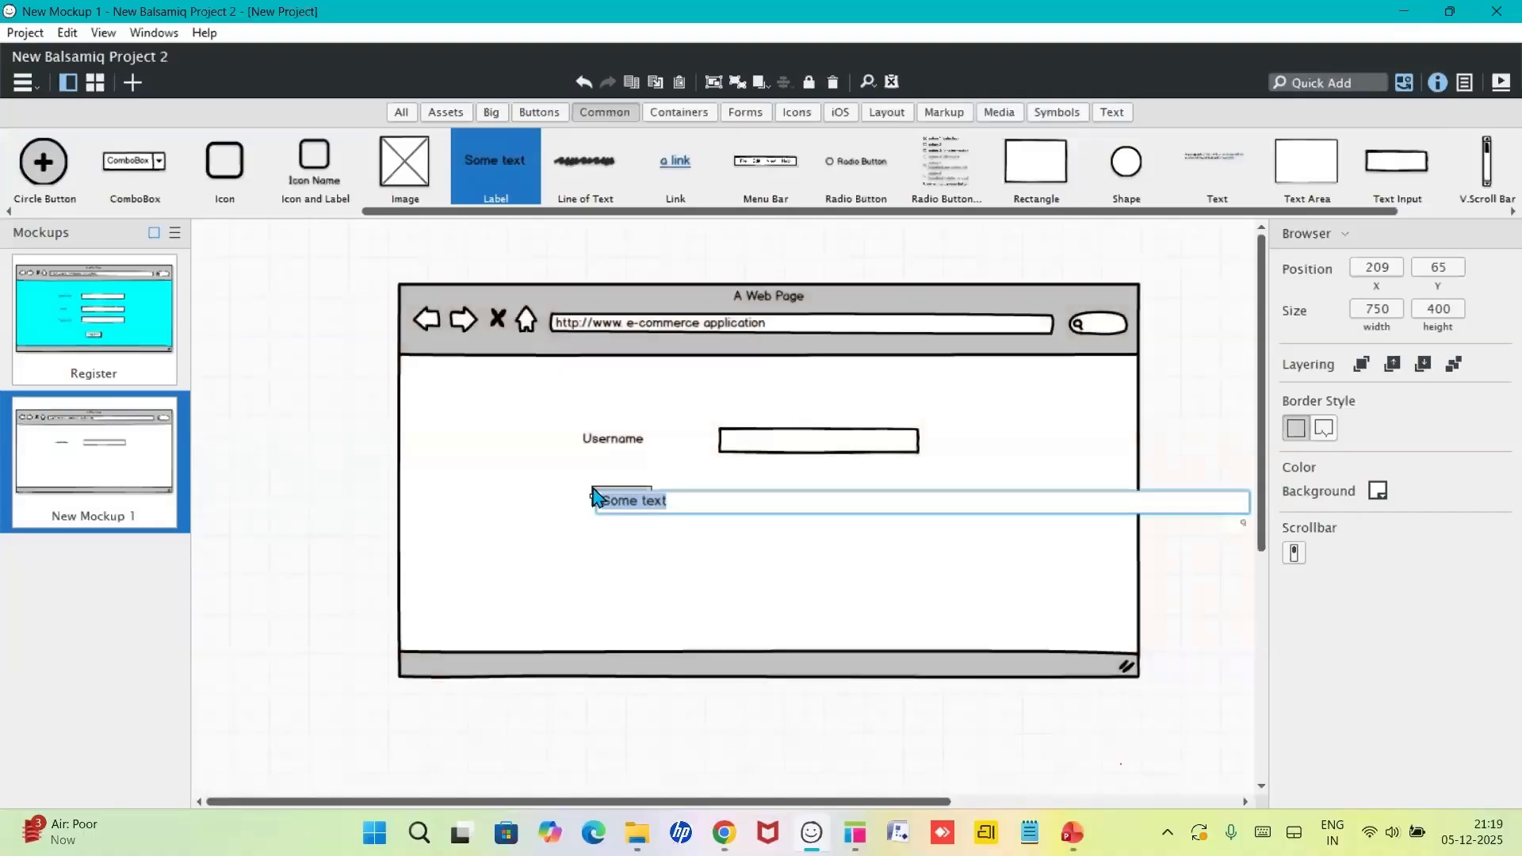
pyautogui.press('BackSpace')
pyautogui.write('Password')
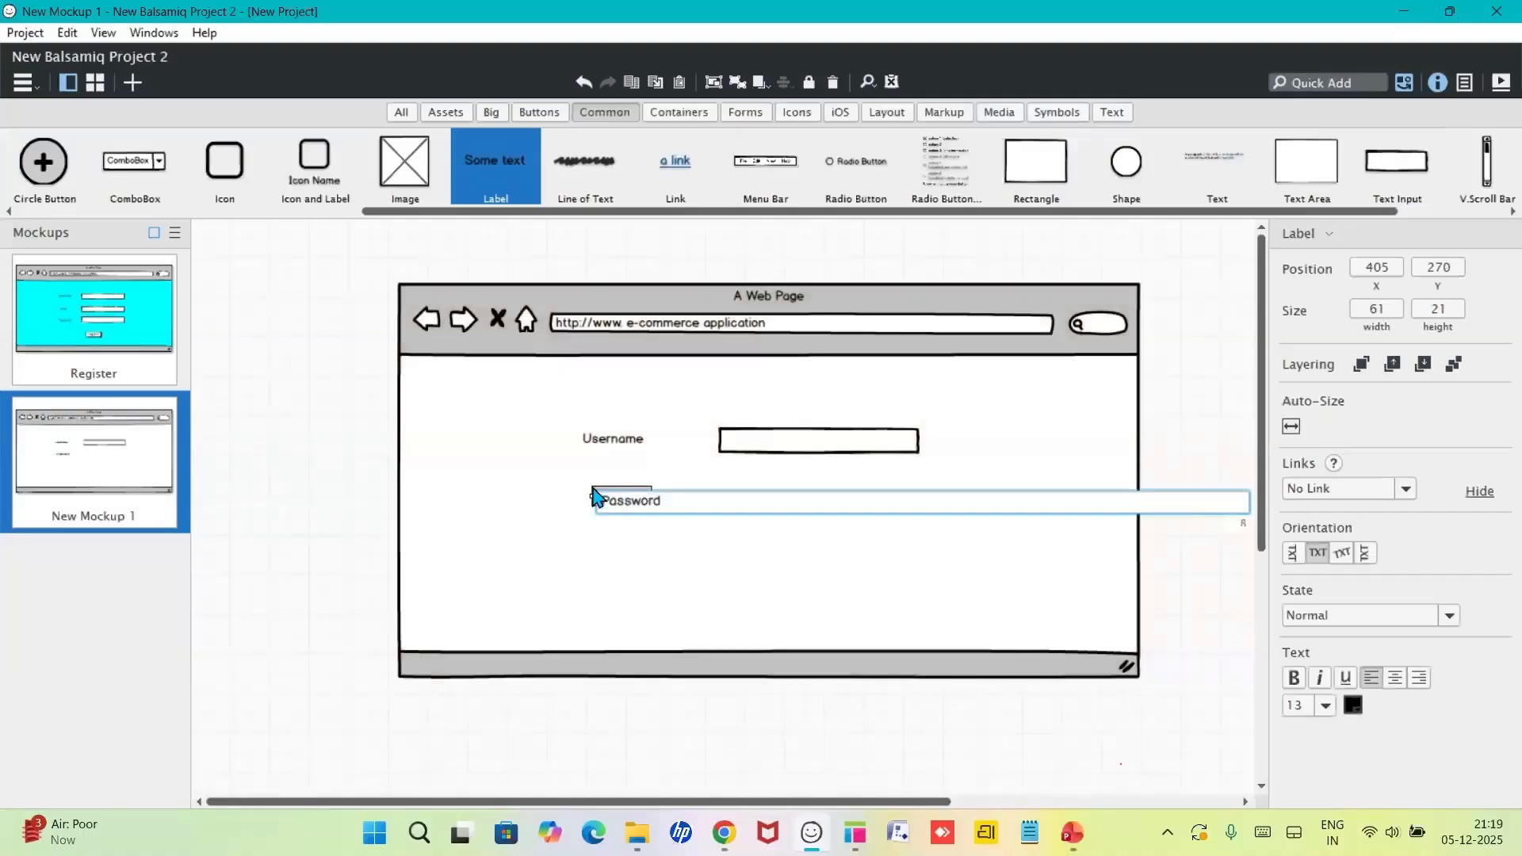
pyautogui.click(574, 557)
# - Add a text input beside the Password label and widen it to about 201 pixels
pyautogui.click(788, 493)
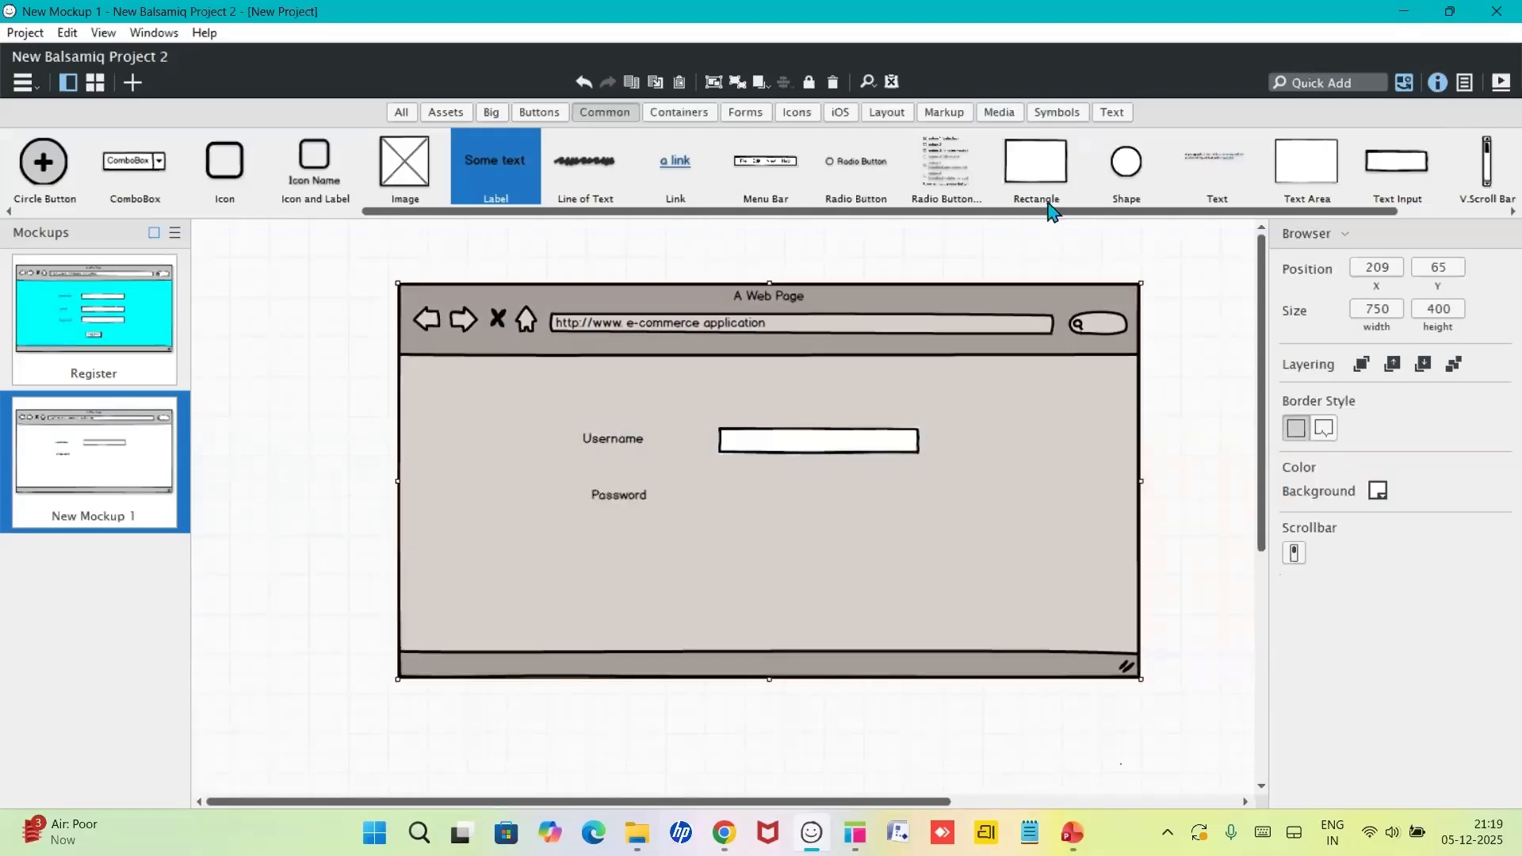
pyautogui.moveTo(1387, 166); pyautogui.dragTo(720, 478)
pyautogui.doubleClick(722, 485)
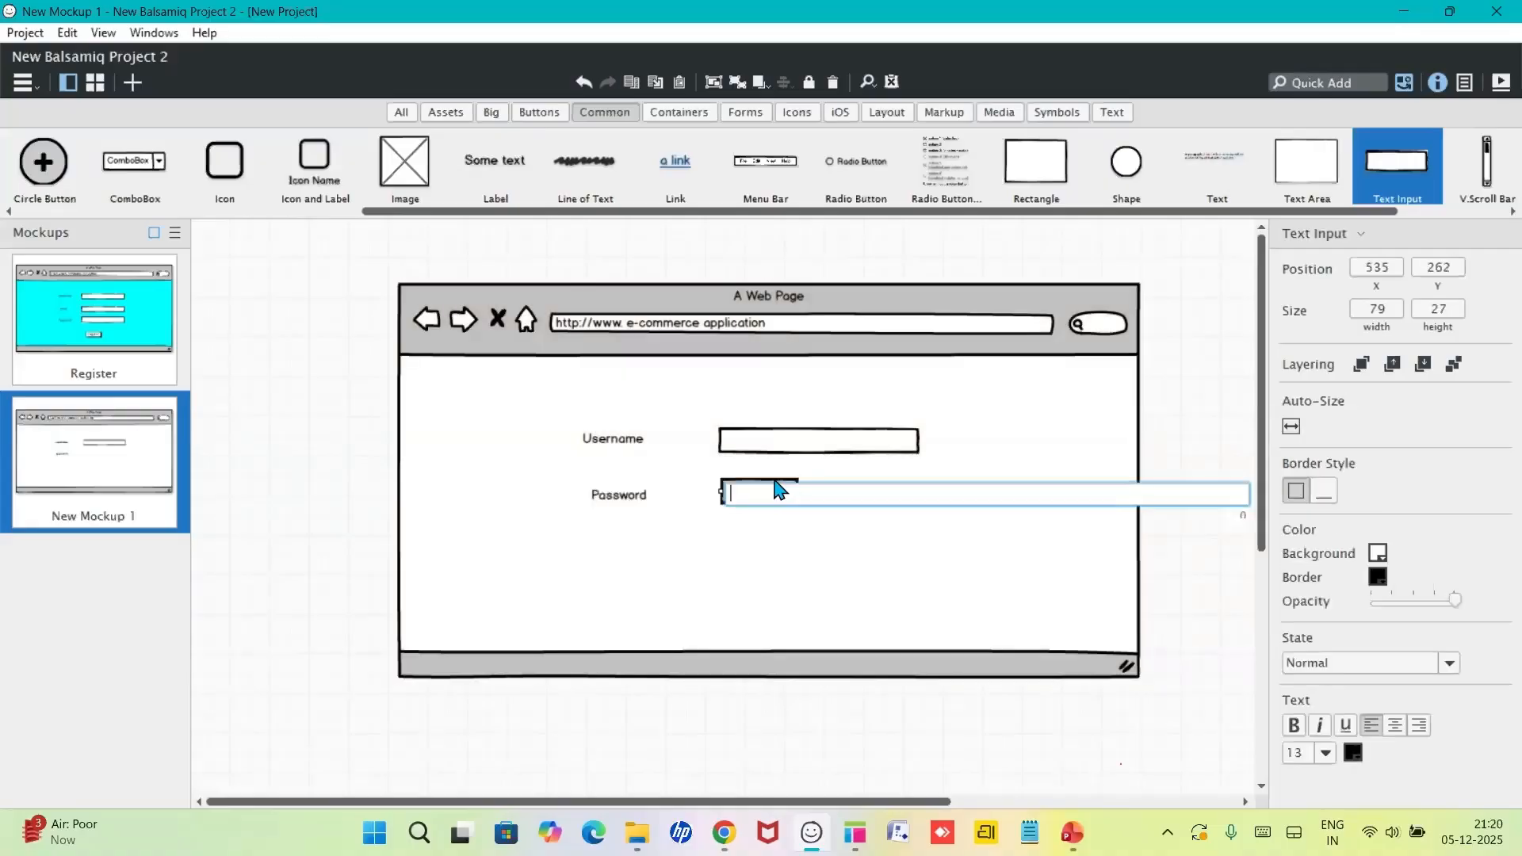
pyautogui.click(832, 552)
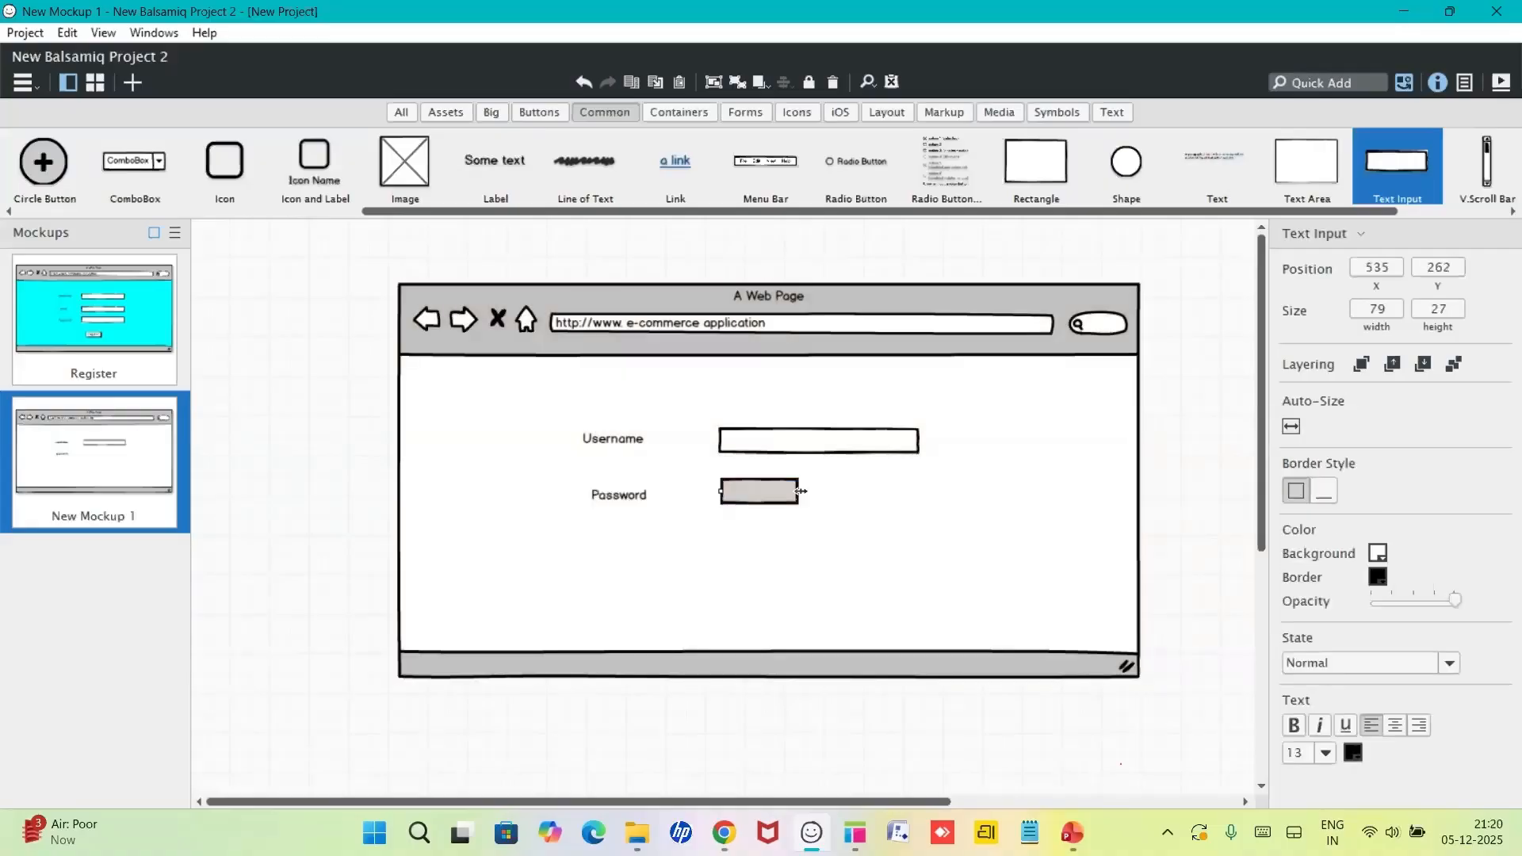
pyautogui.moveTo(800, 491); pyautogui.dragTo(922, 497)
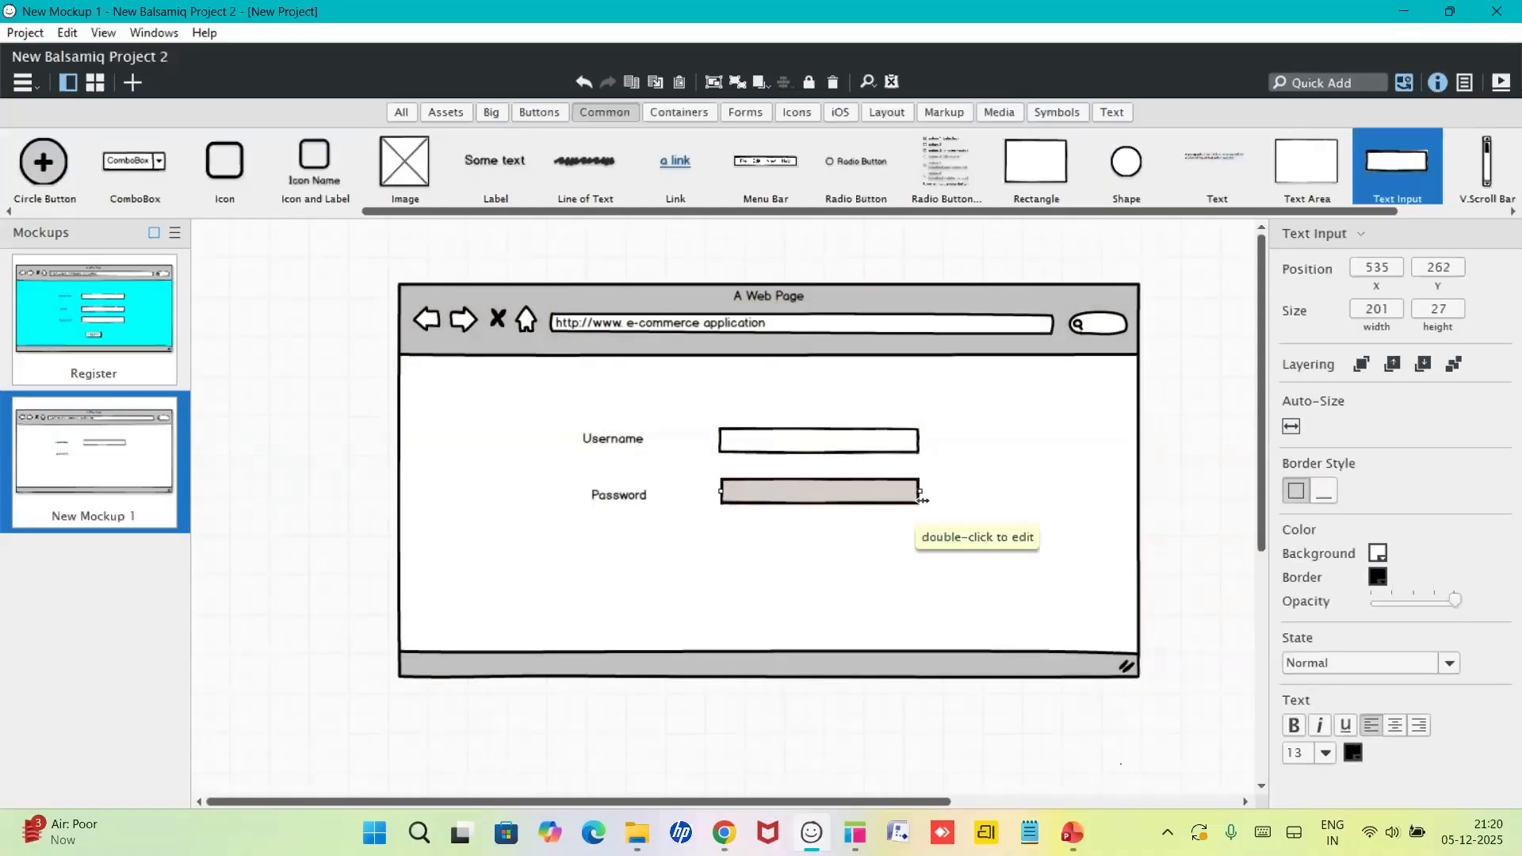
pyautogui.click(855, 545)
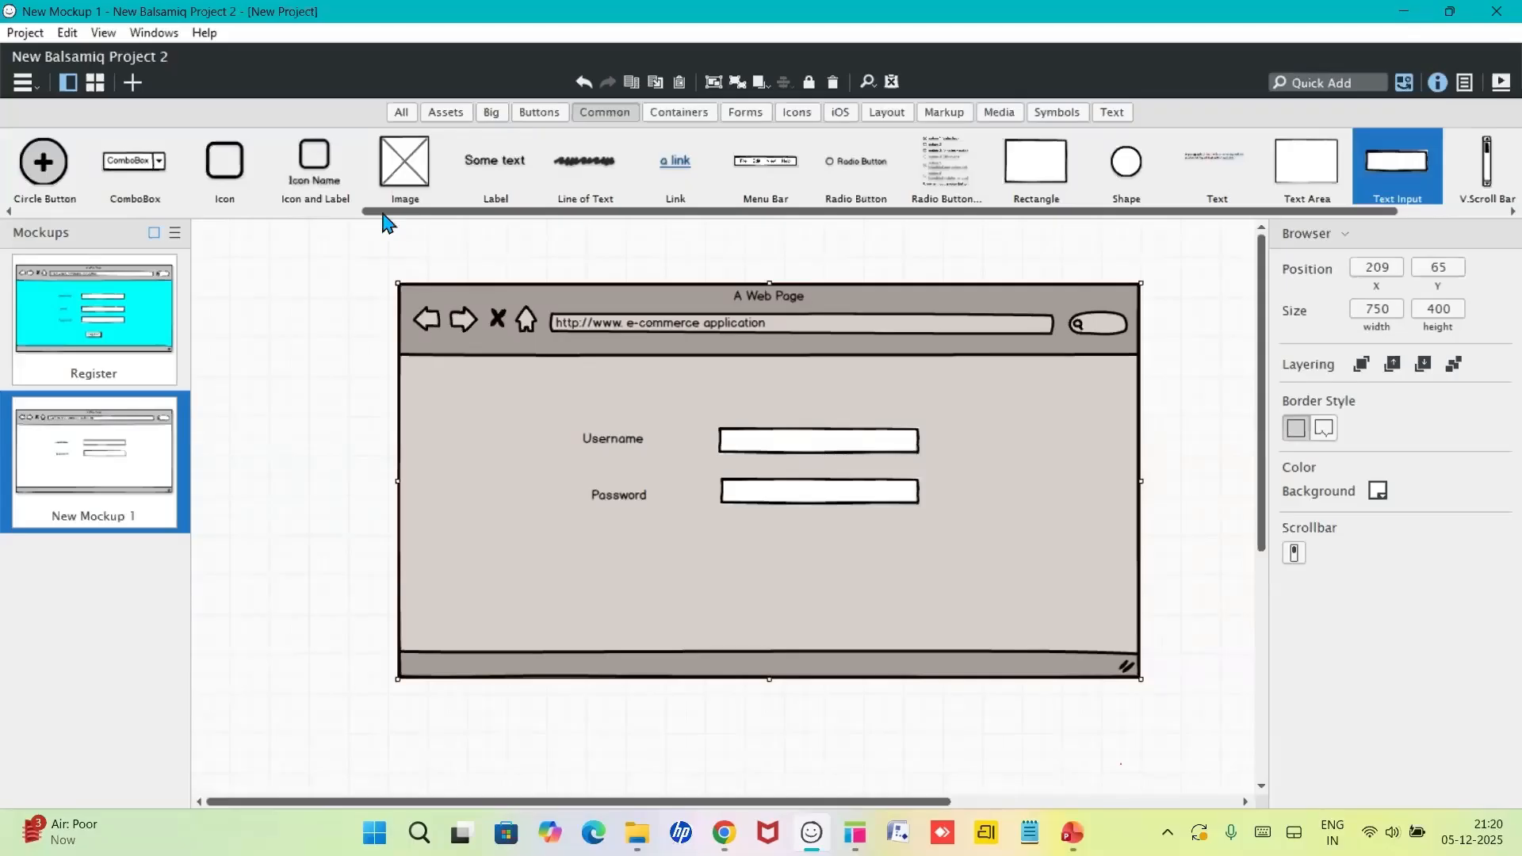
# - Add a button labelled "Login" below the password text input
pyautogui.moveTo(383, 212); pyautogui.dragTo(82, 244)
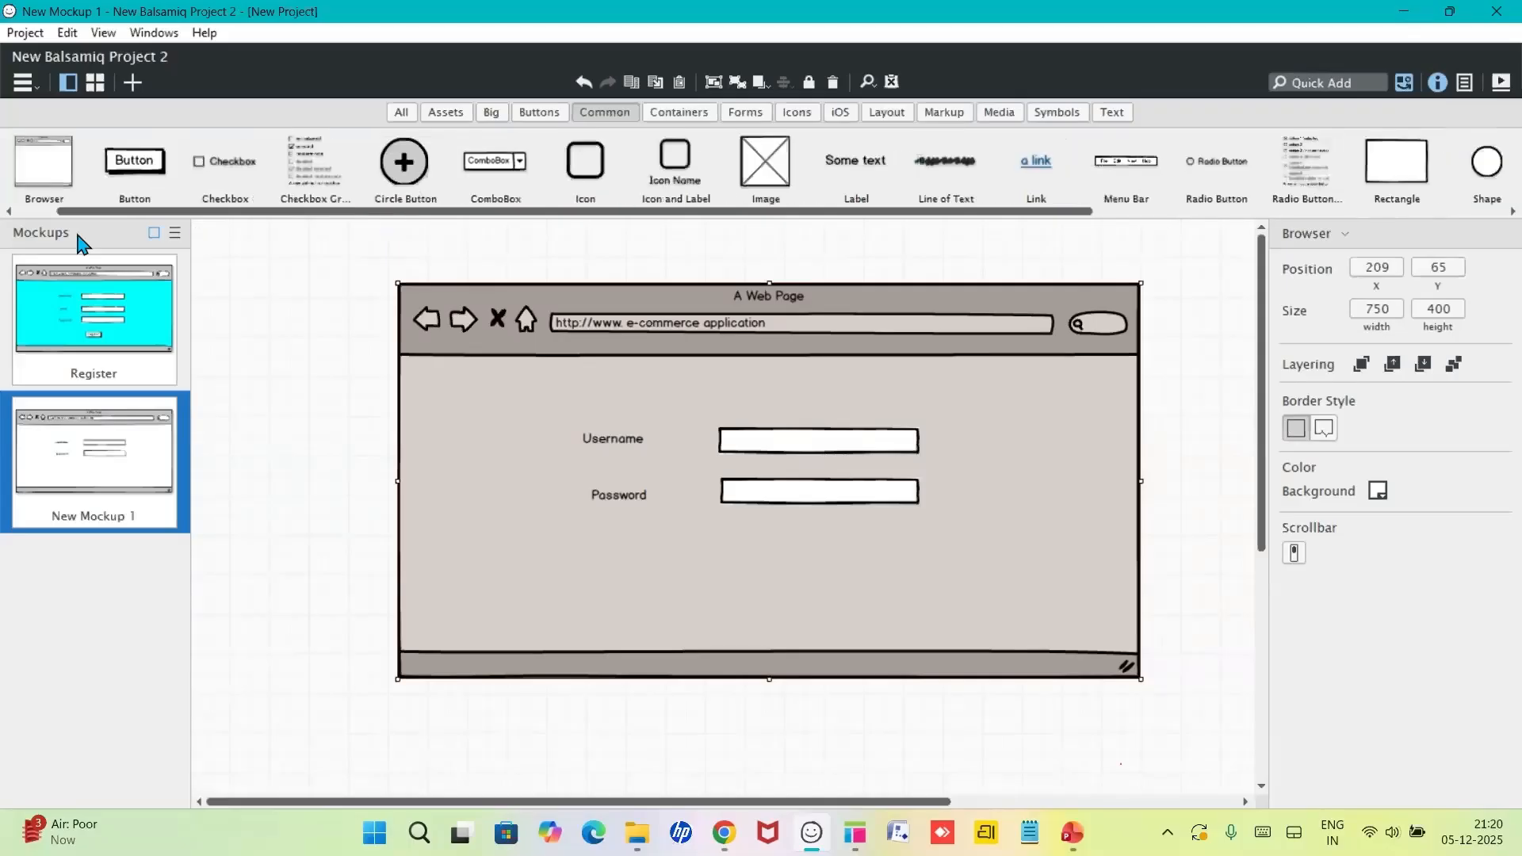
pyautogui.moveTo(146, 190); pyautogui.dragTo(758, 557)
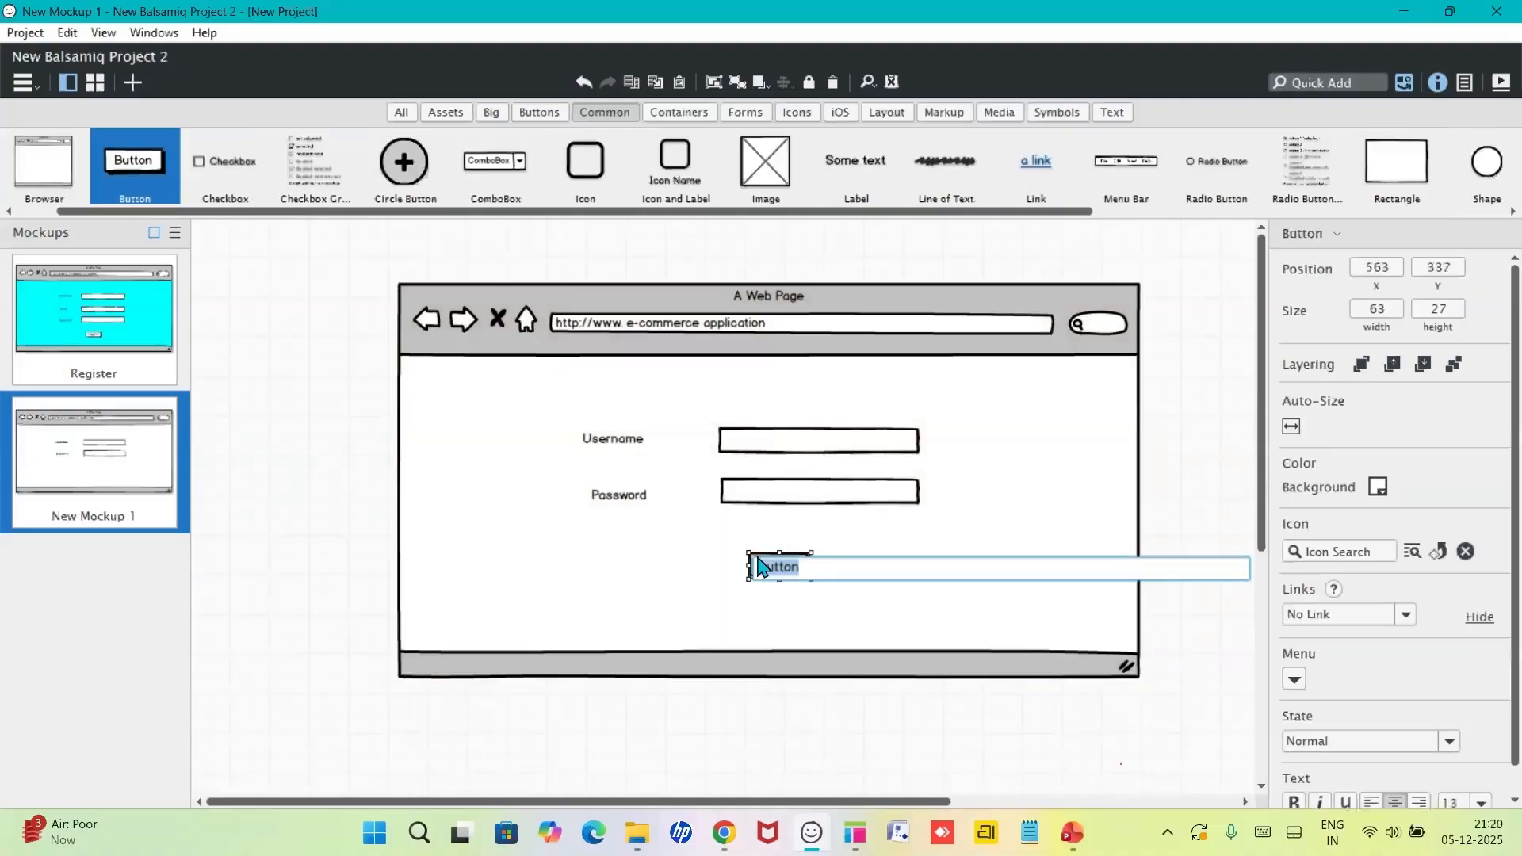
pyautogui.write('Login')
pyautogui.press('Return')
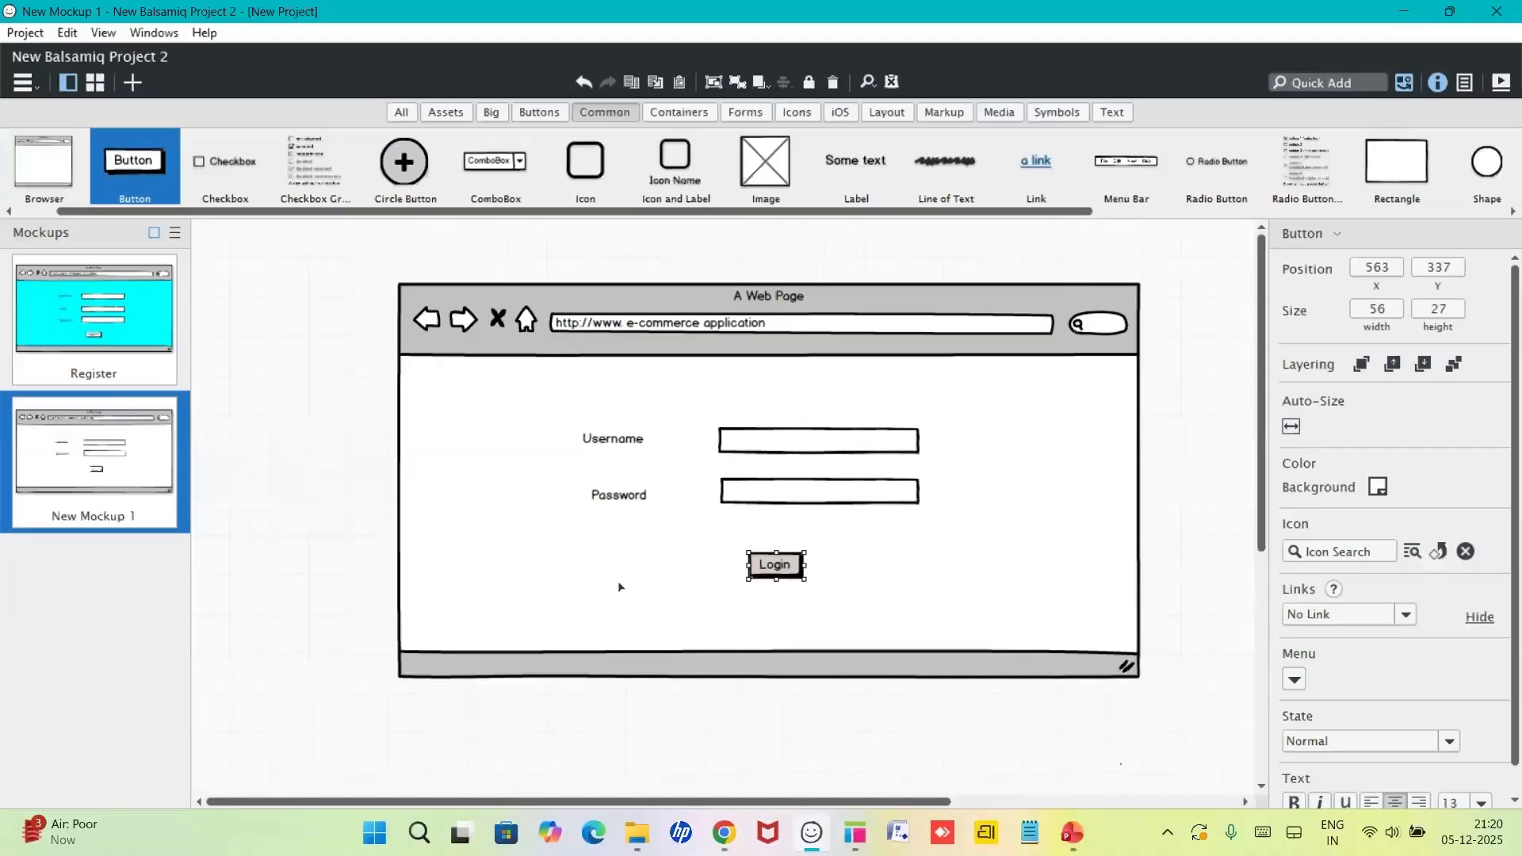
# - Set the browser window's background color to bright cyan, matching the Register mockup
pyautogui.click(633, 589)
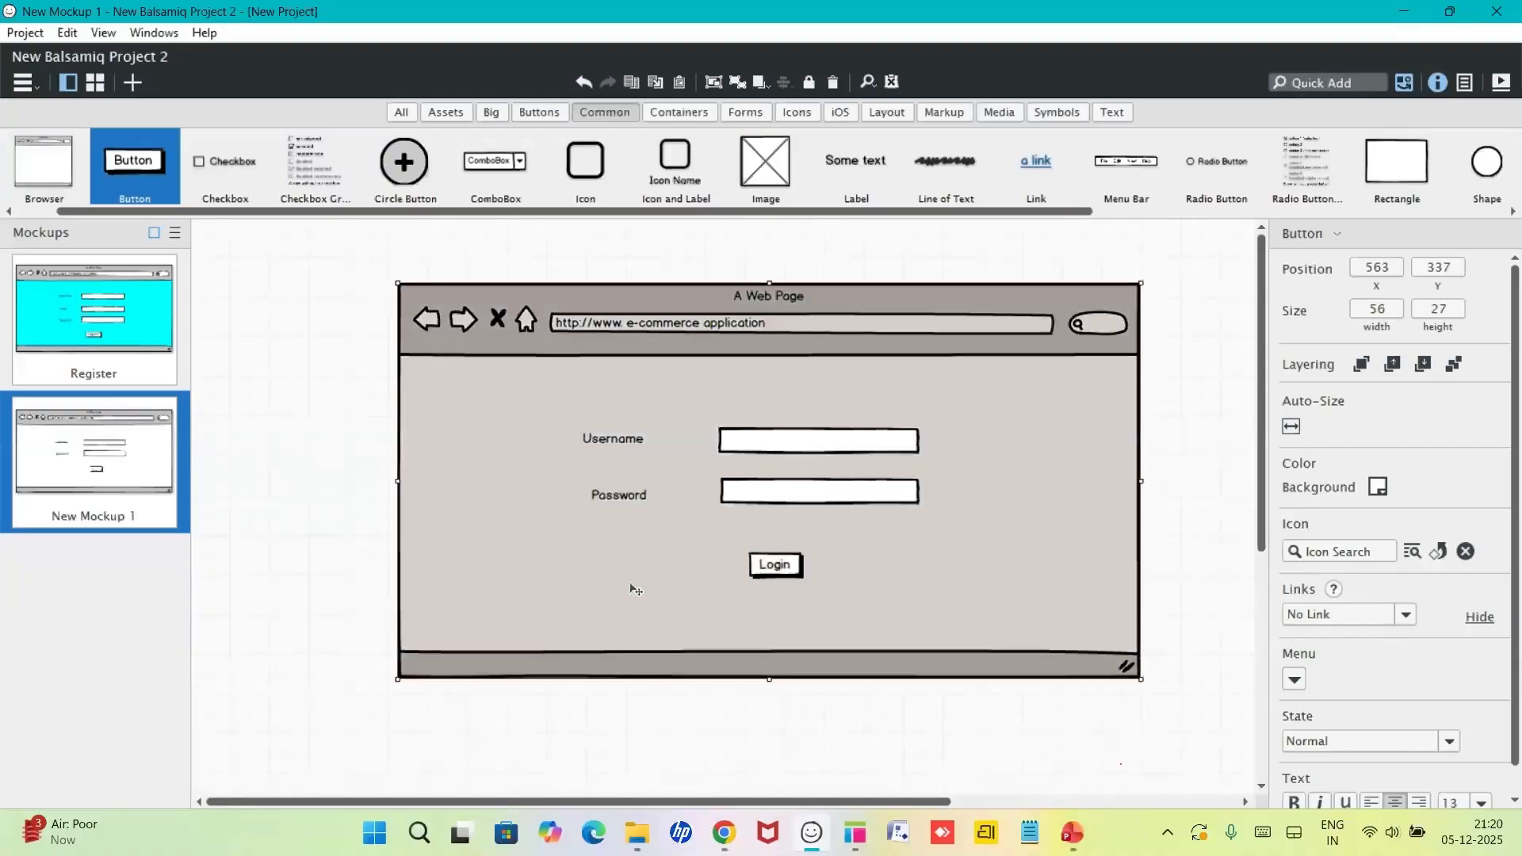
pyautogui.click(1377, 492)
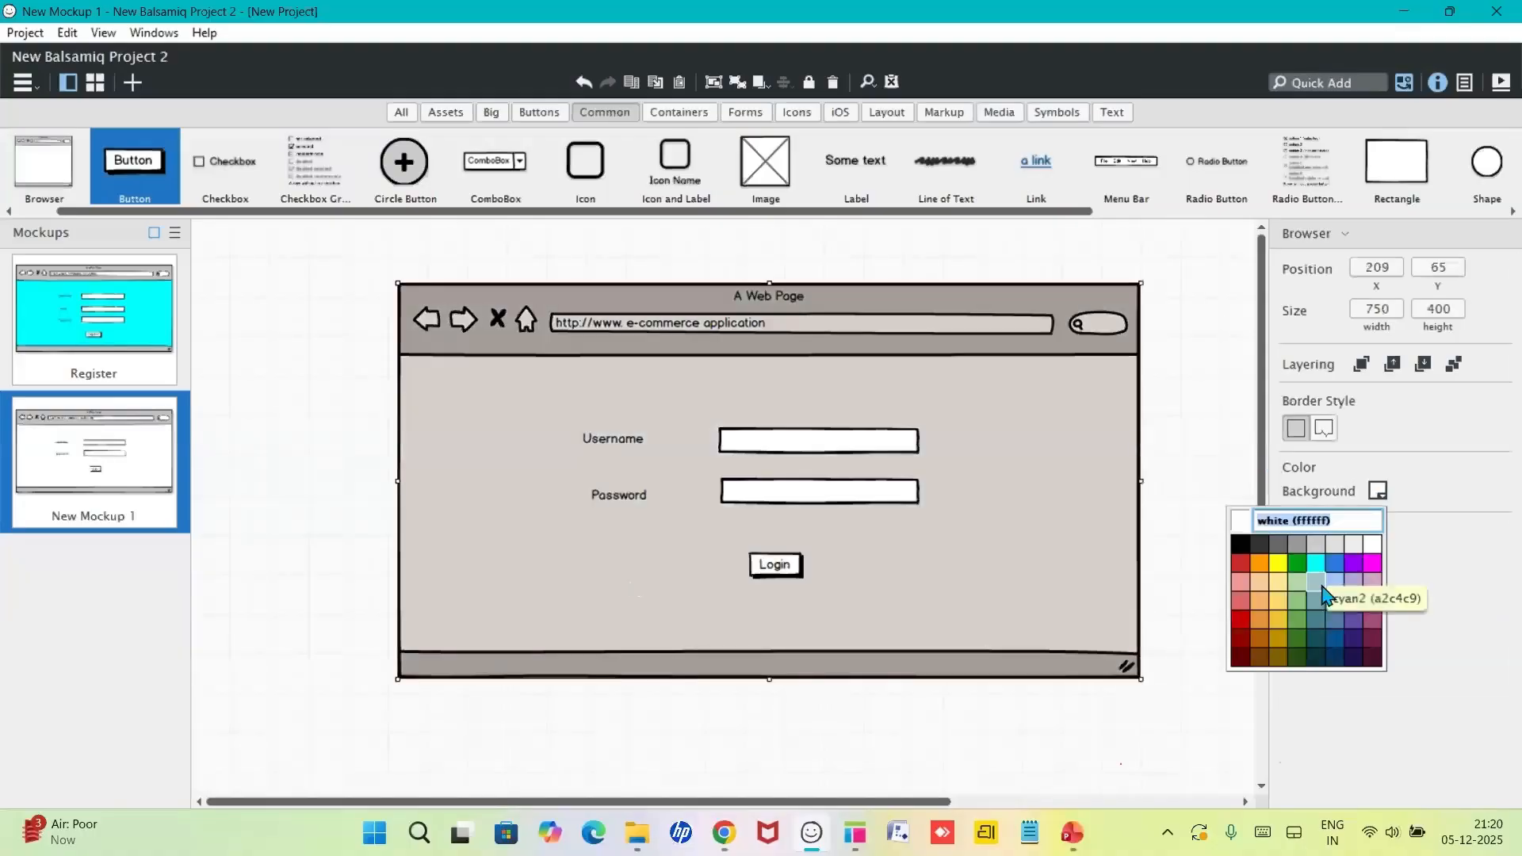
pyautogui.click(1316, 564)
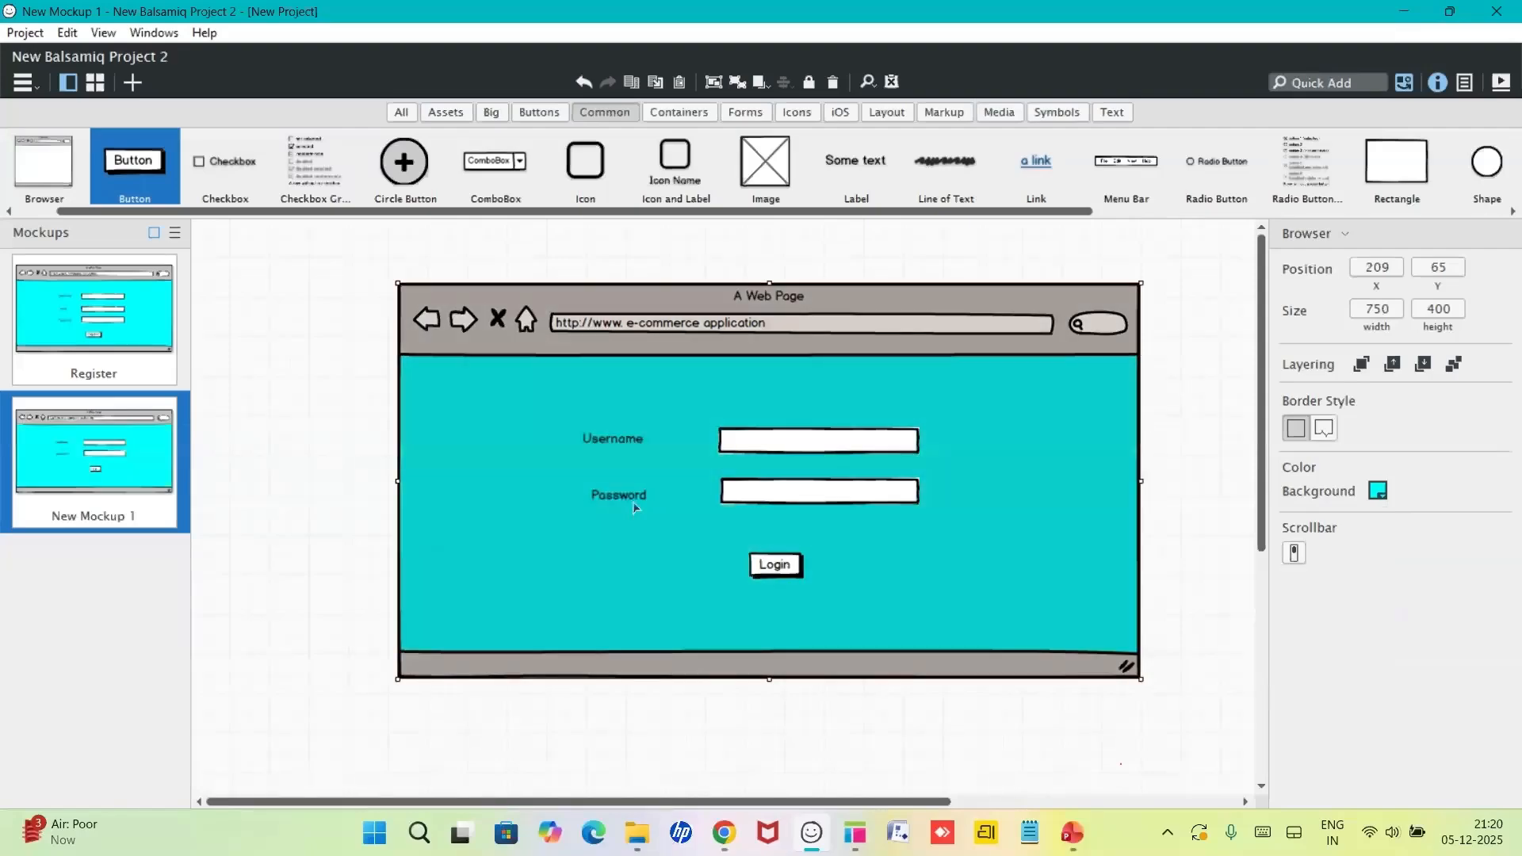
# - Rename the second mockup as "Login"
pyautogui.click(81, 527)
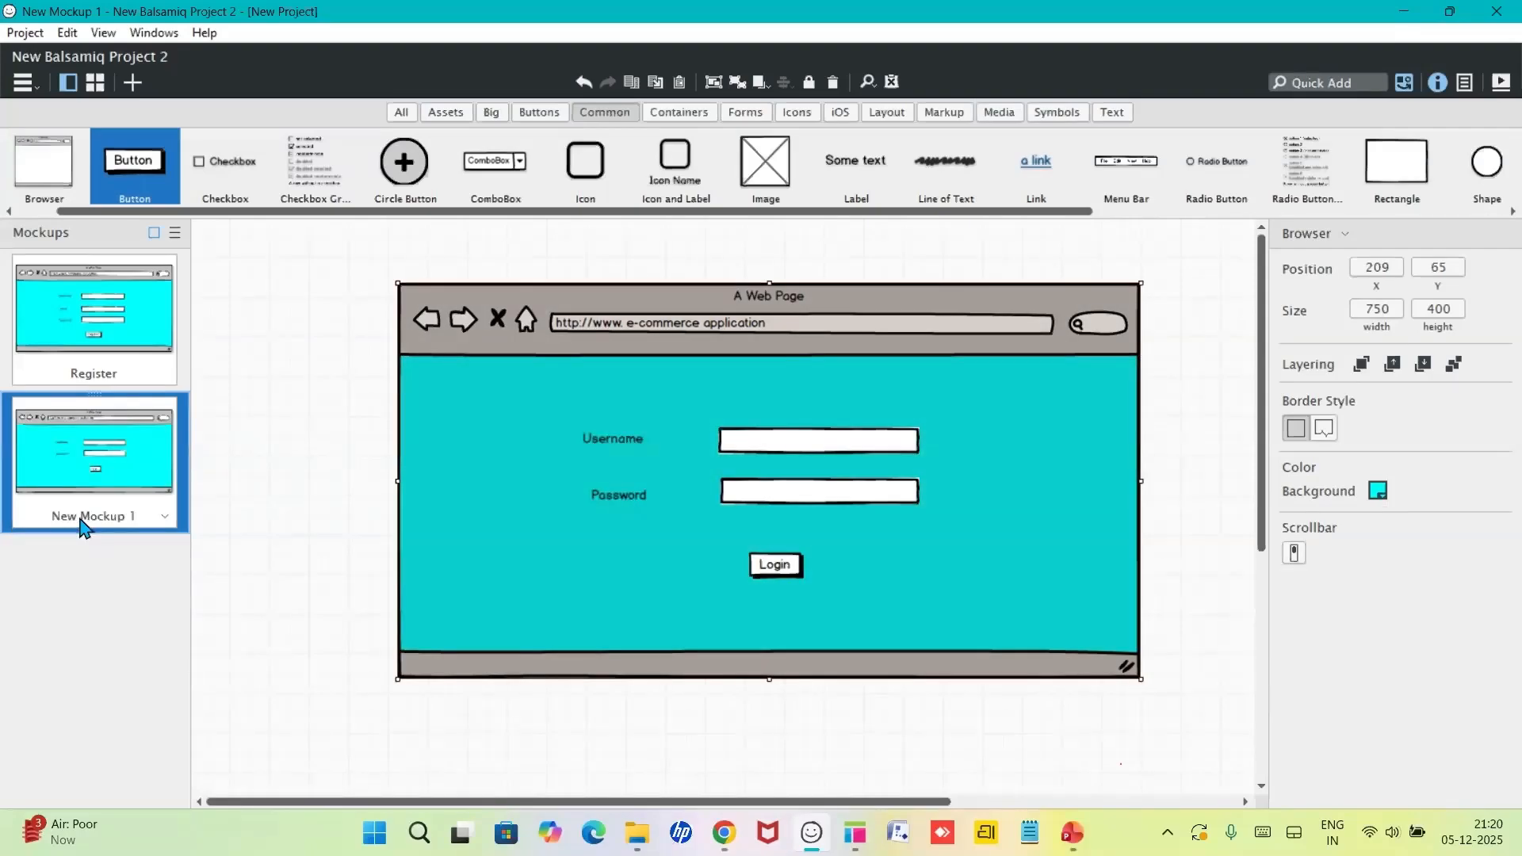
pyautogui.doubleClick(83, 516)
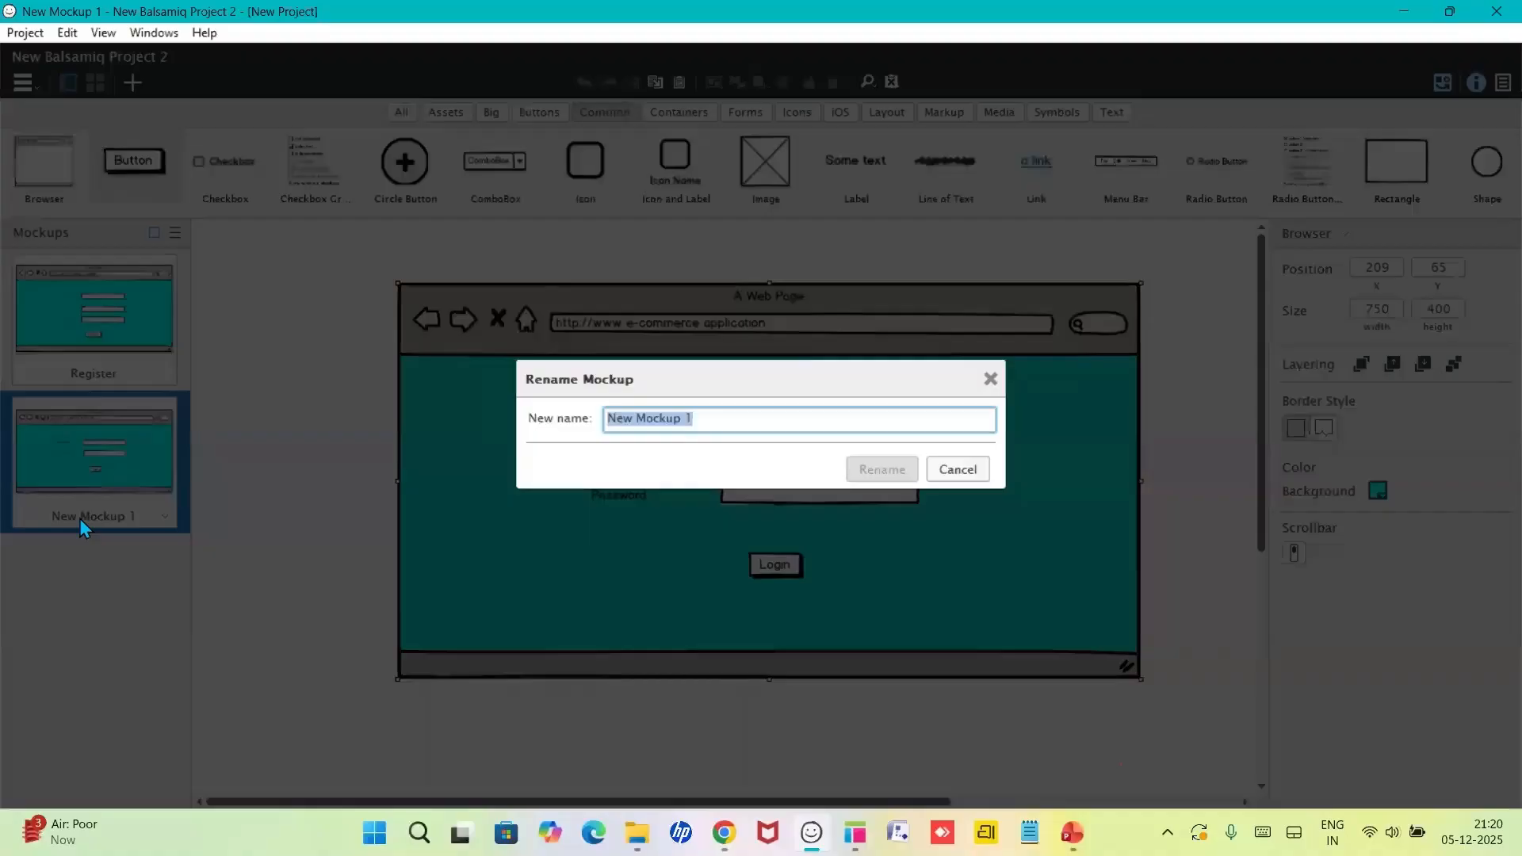
pyautogui.write('Login')
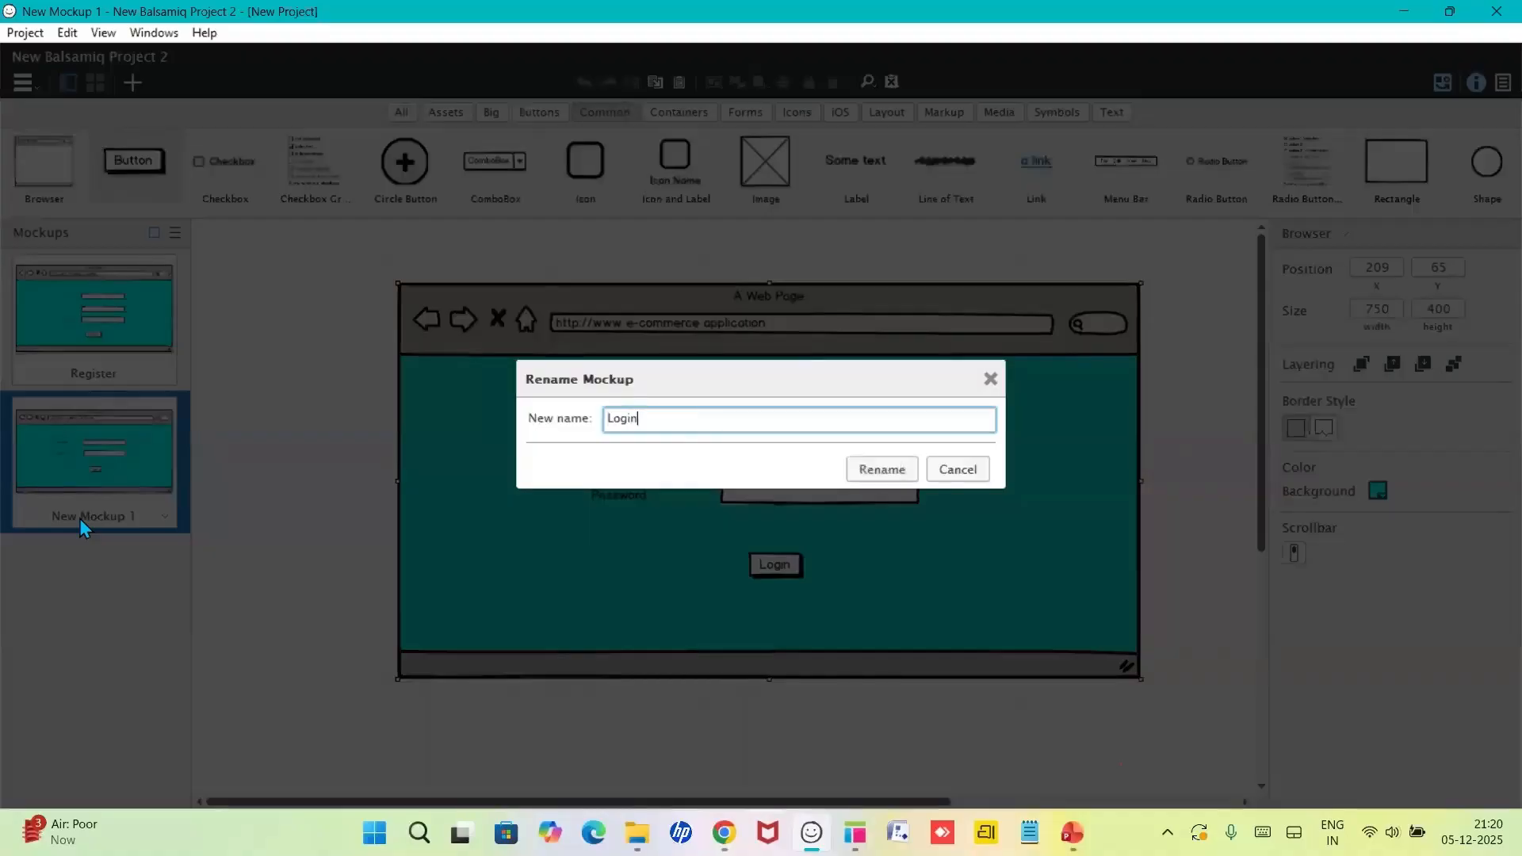
pyautogui.press('Return')
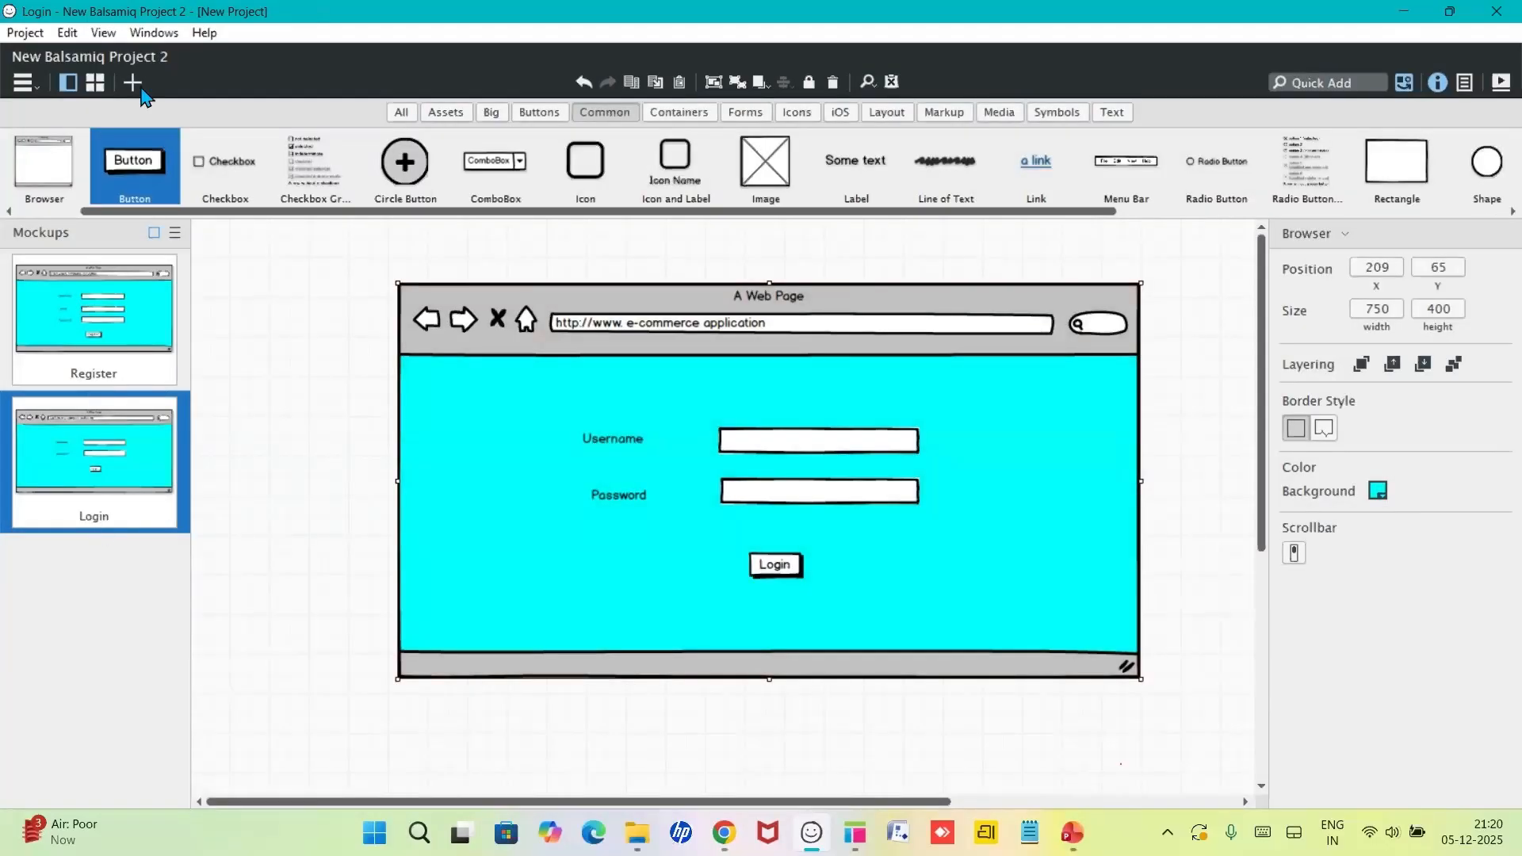
# - Create a third mockup containing a browser window with the default text, and widen the window to about 697 pixels
pyautogui.click(133, 84)
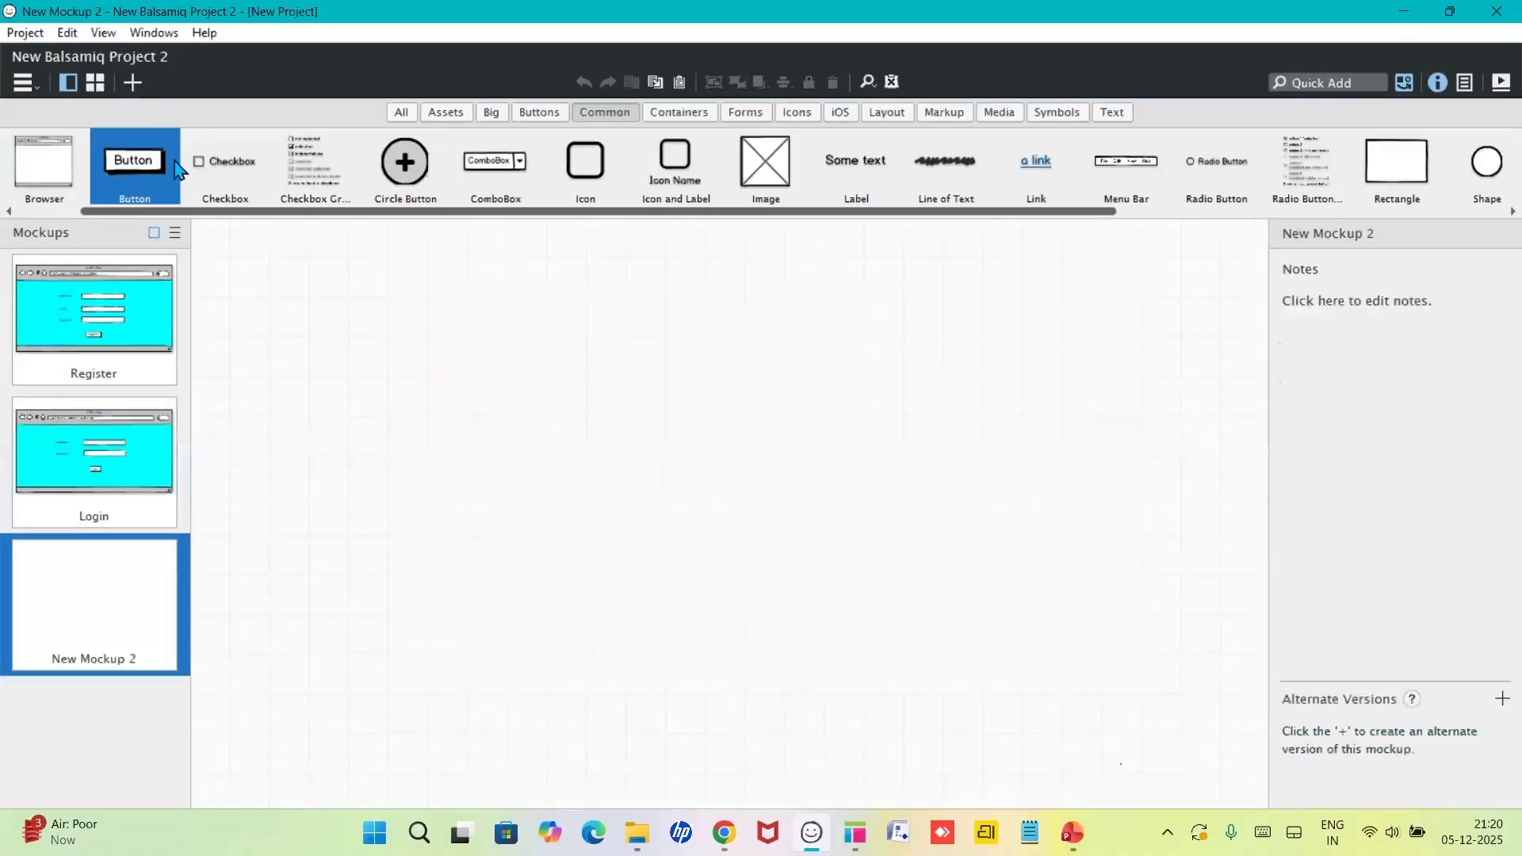
pyautogui.moveTo(46, 162); pyautogui.dragTo(441, 304)
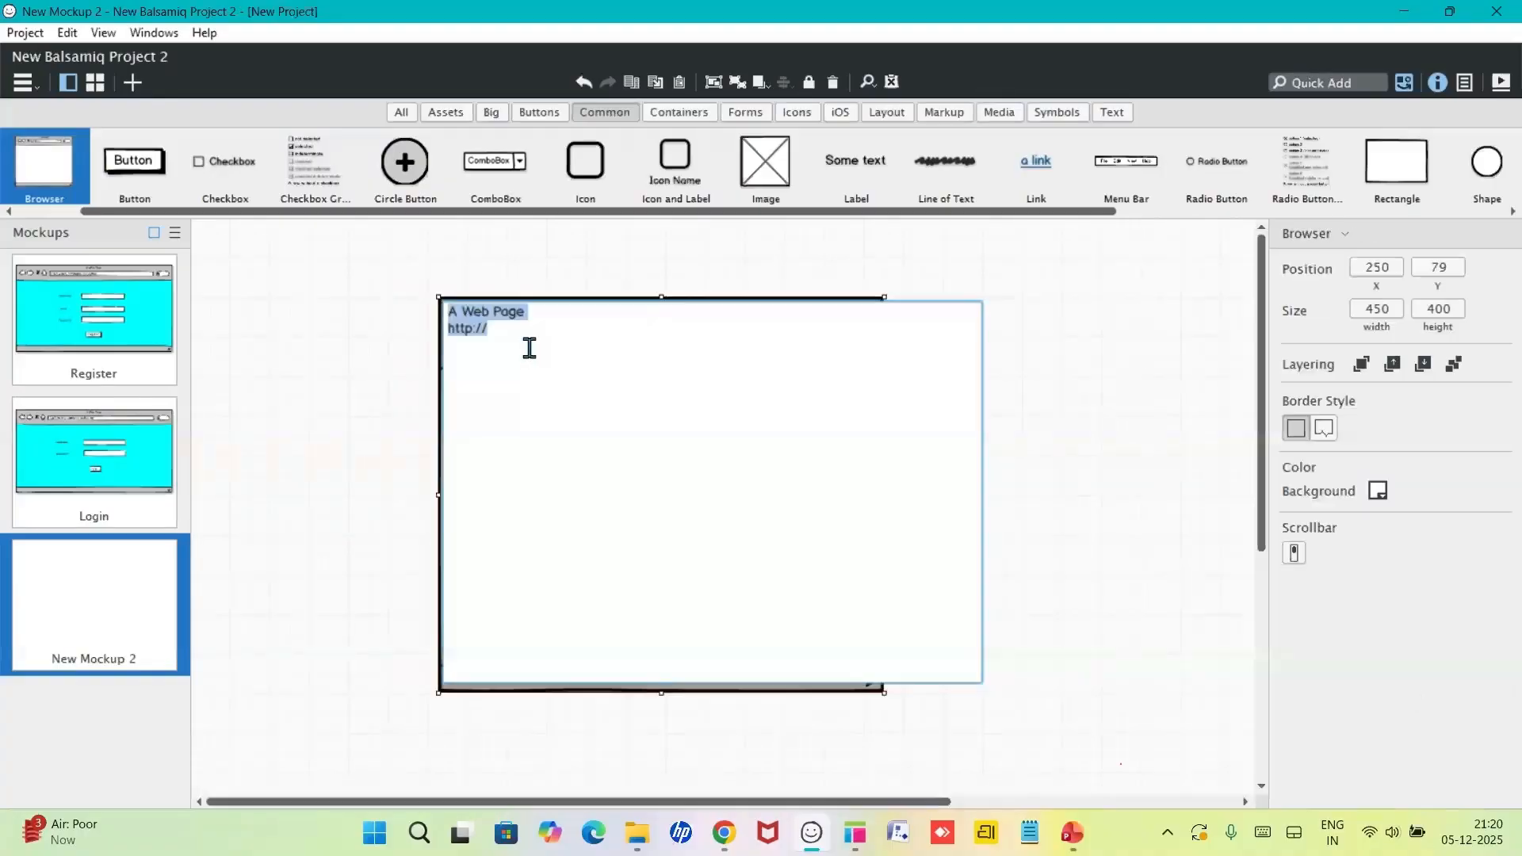
pyautogui.click(697, 391)
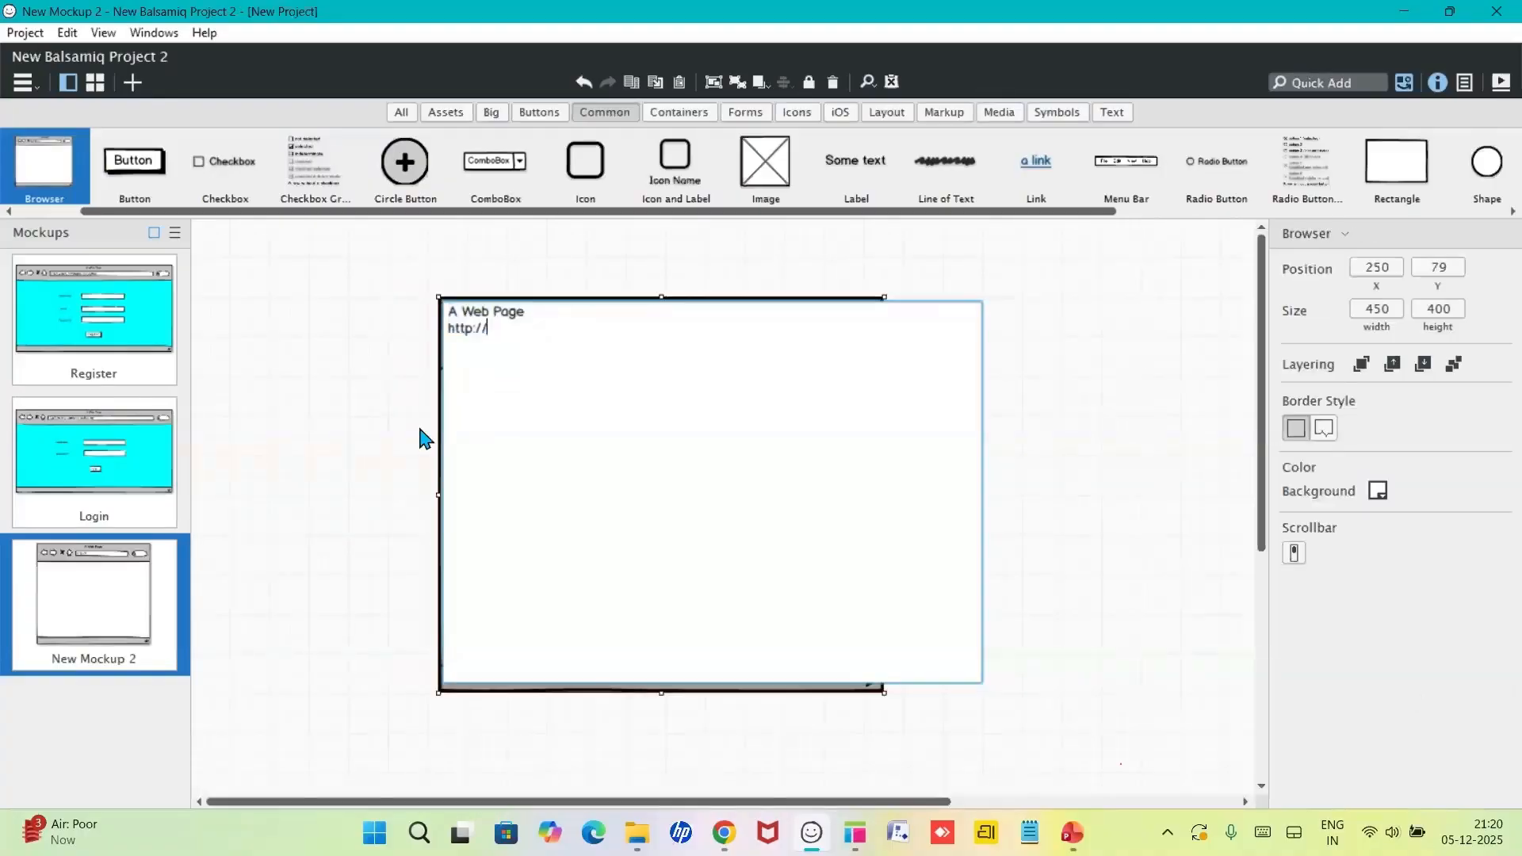
pyautogui.click(420, 430)
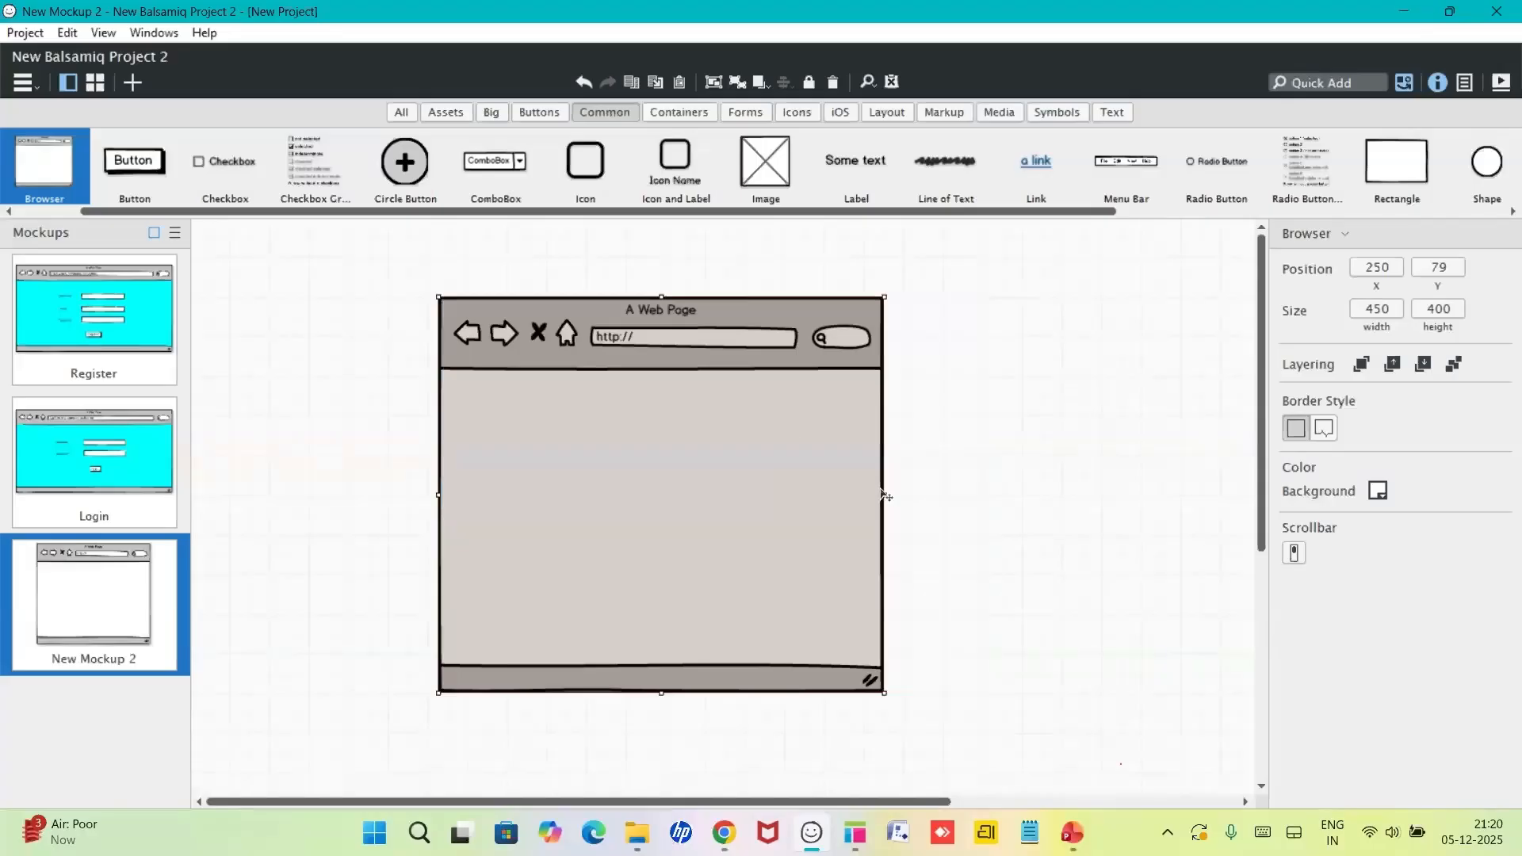
pyautogui.moveTo(905, 497); pyautogui.dragTo(1150, 497)
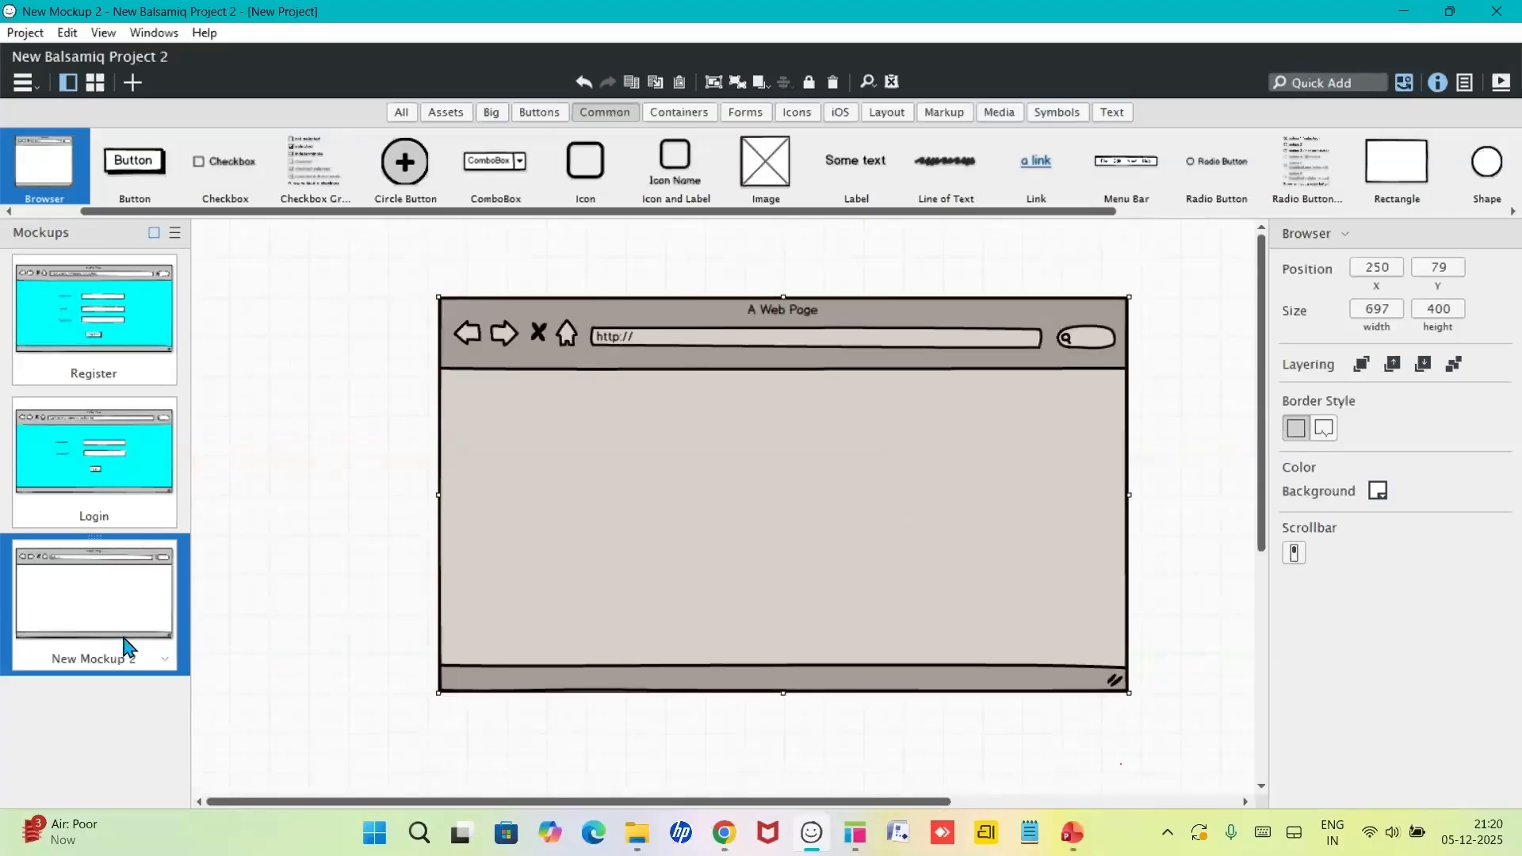
# - Rename the third mockup as "Product Backlog"
pyautogui.doubleClick(106, 661)
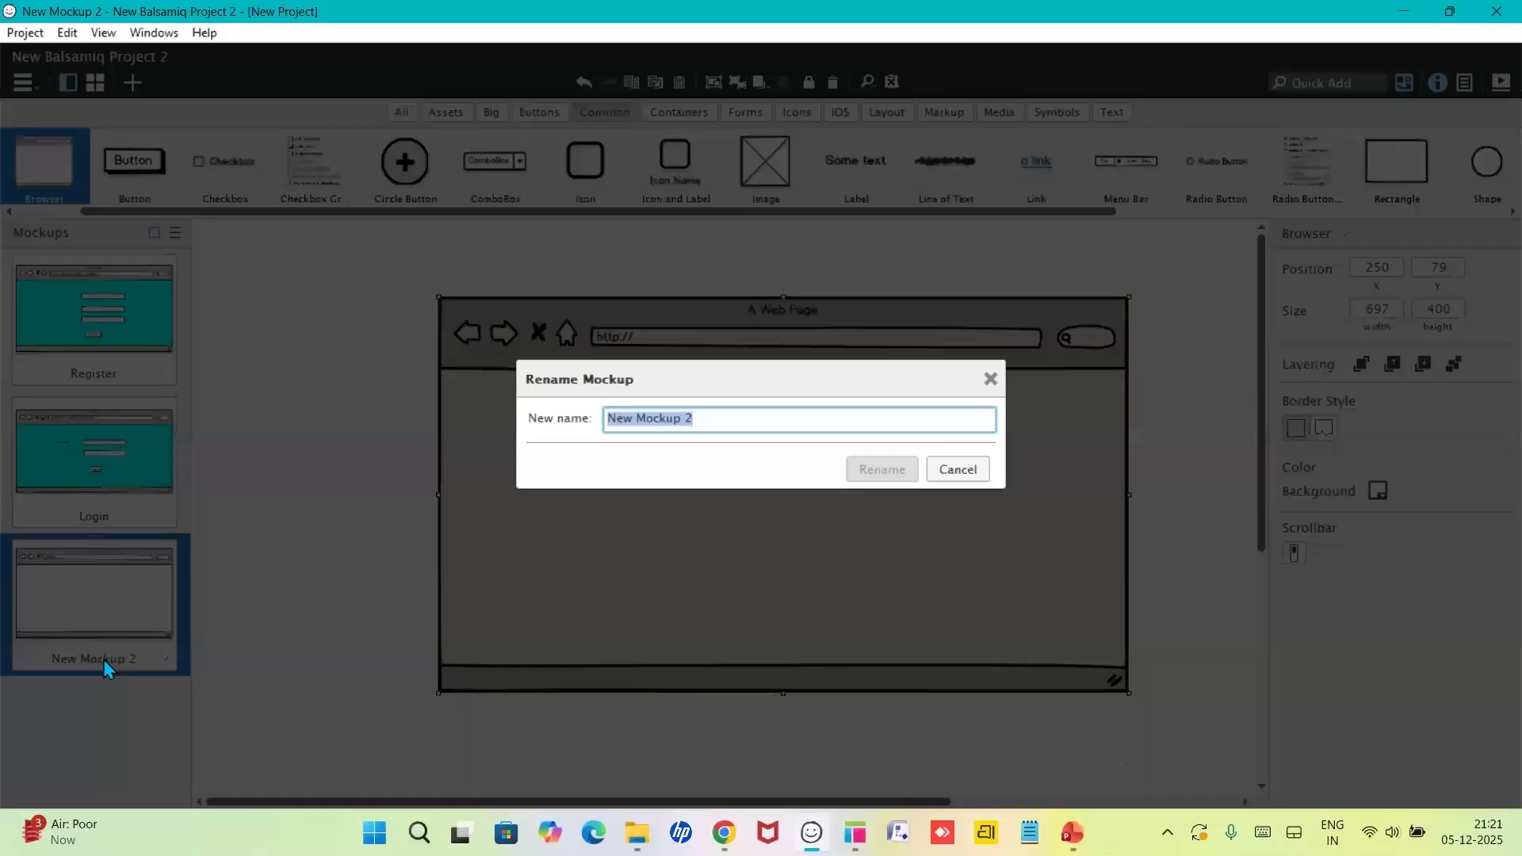
pyautogui.write('Product ')
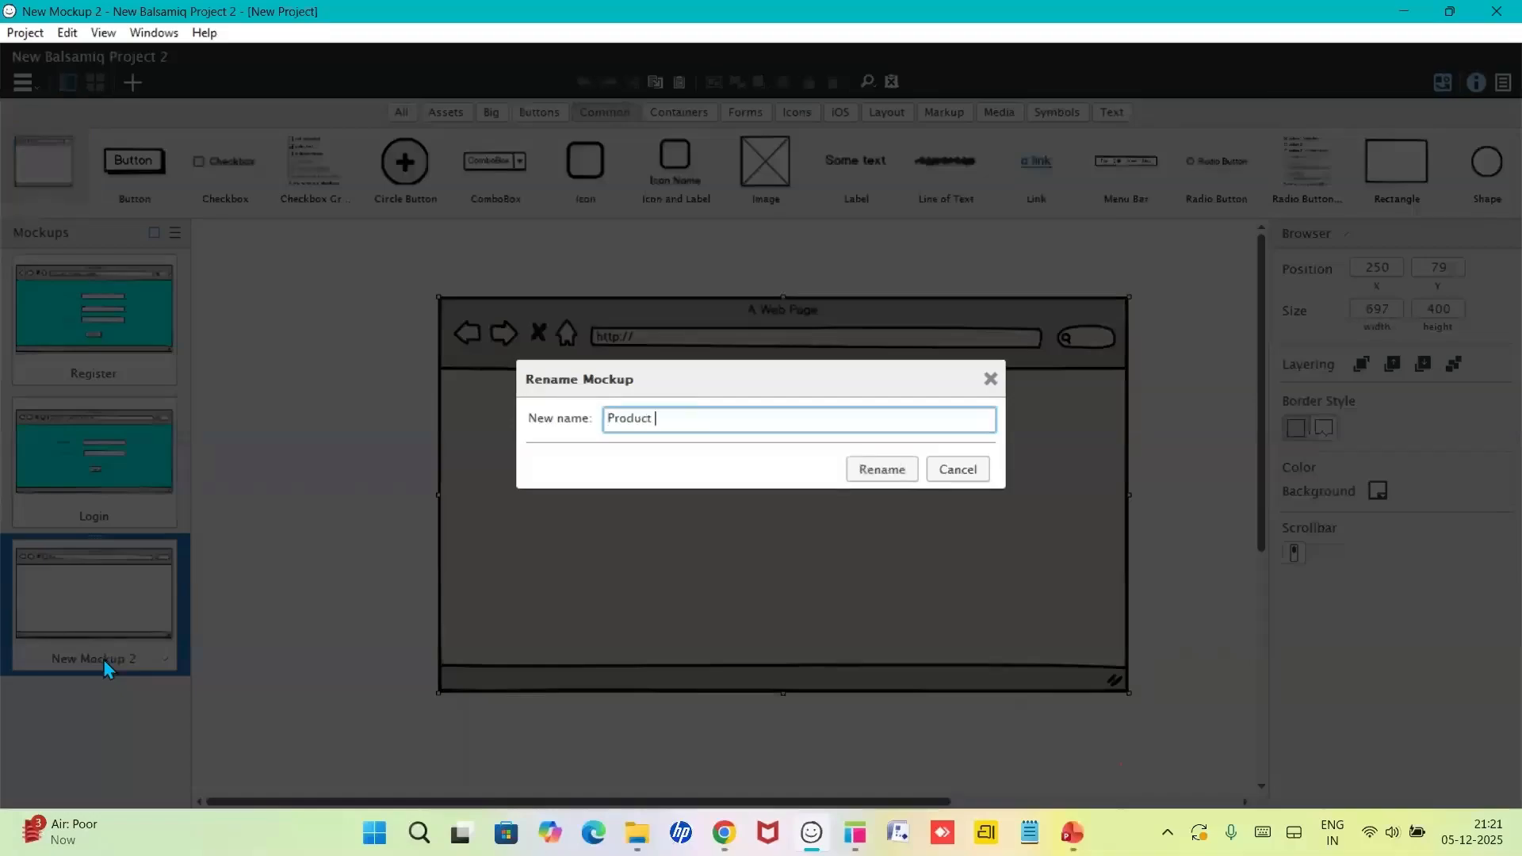
pyautogui.write('Backlog')
pyautogui.press('Return')
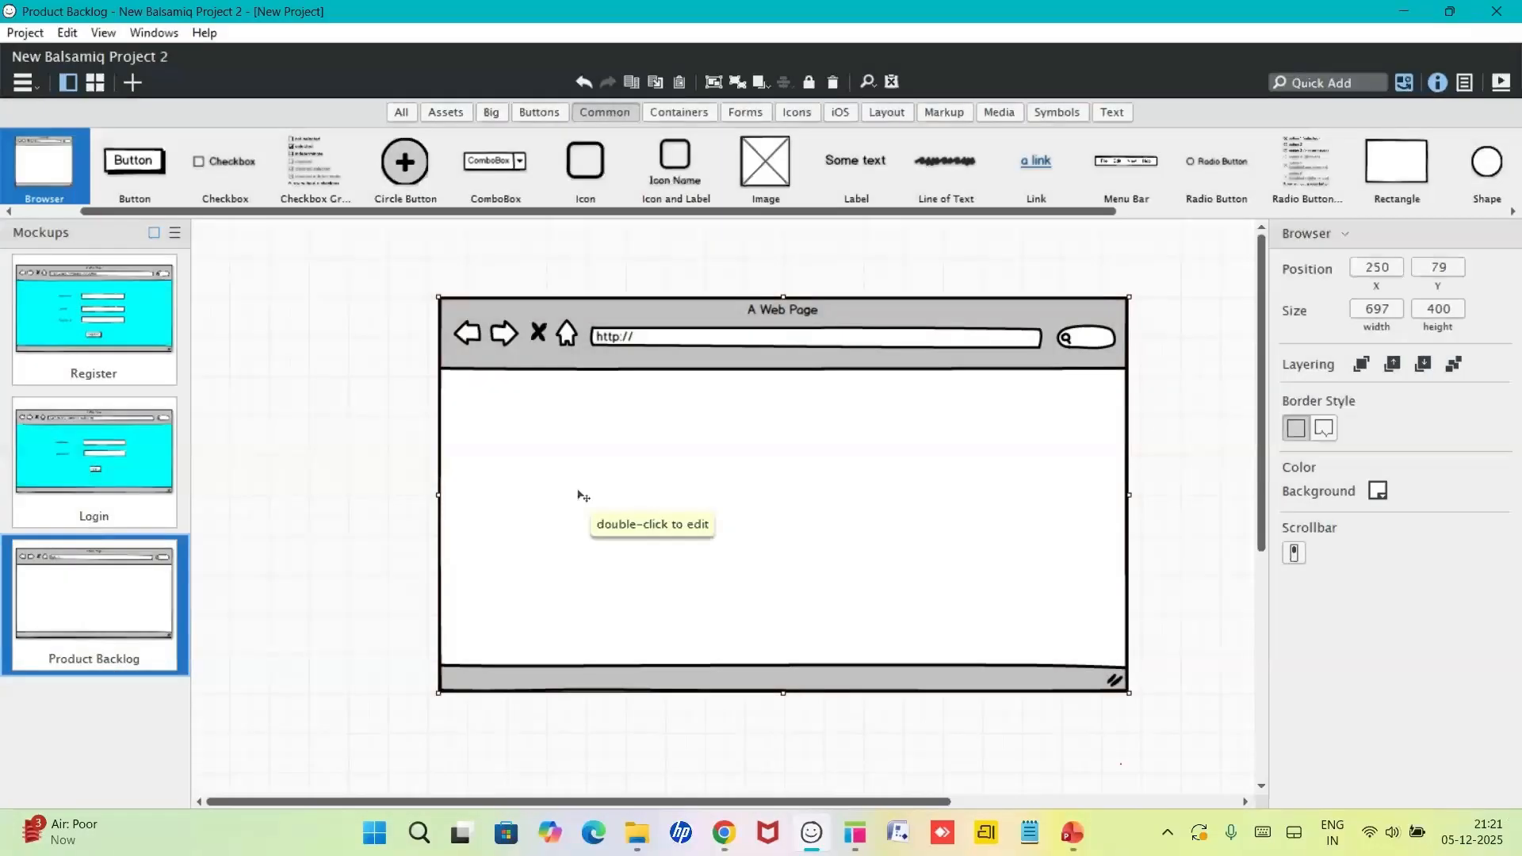
# - Add an image control in the upper left part of the page area and load the "women dress" picture into it
pyautogui.click(761, 168)
pyautogui.moveTo(761, 168); pyautogui.dragTo(519, 406)
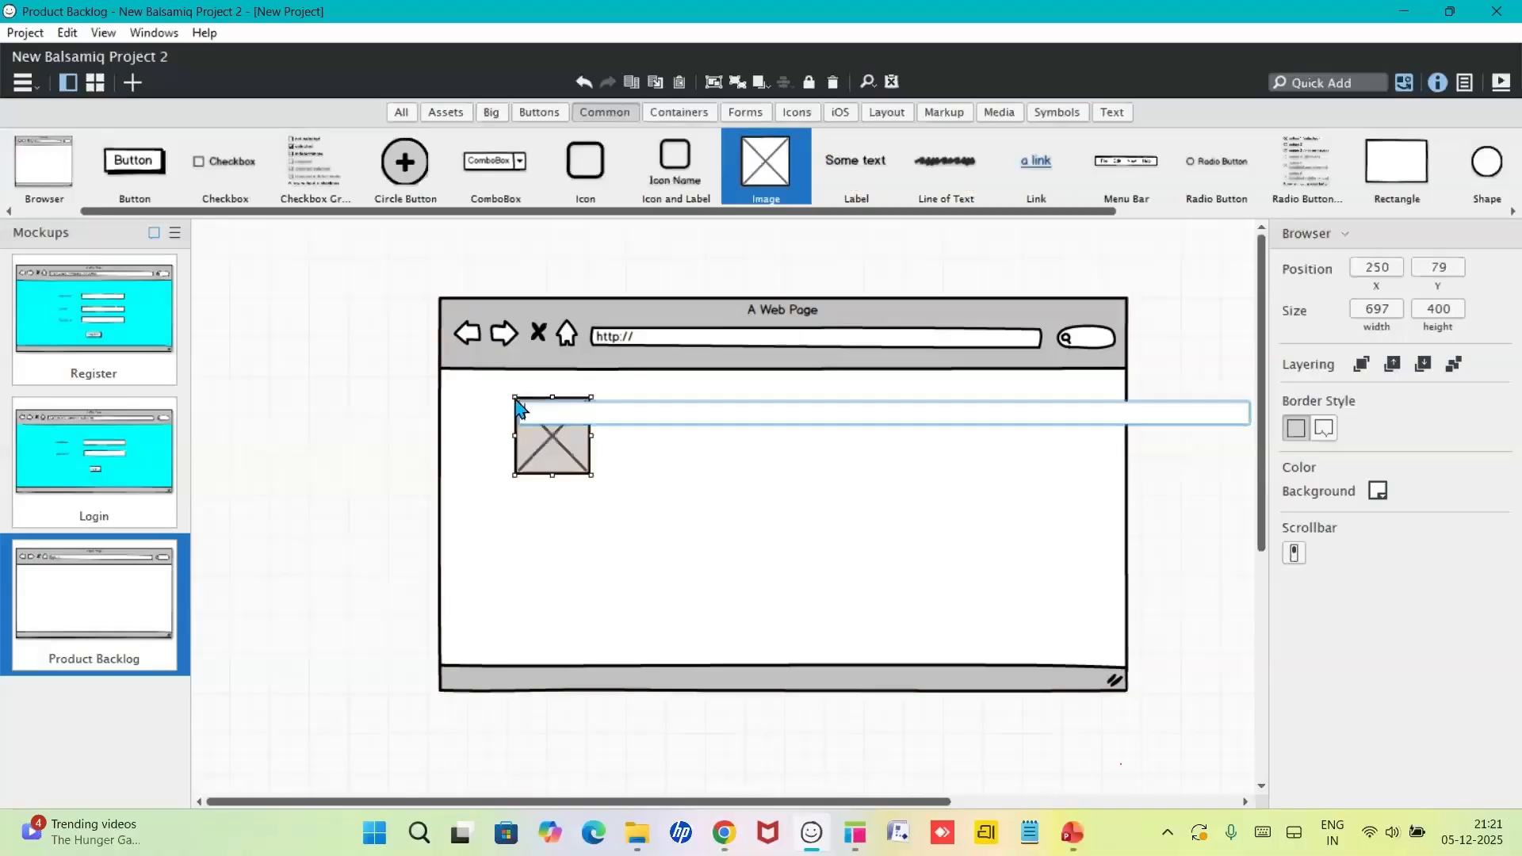
pyautogui.click(555, 456)
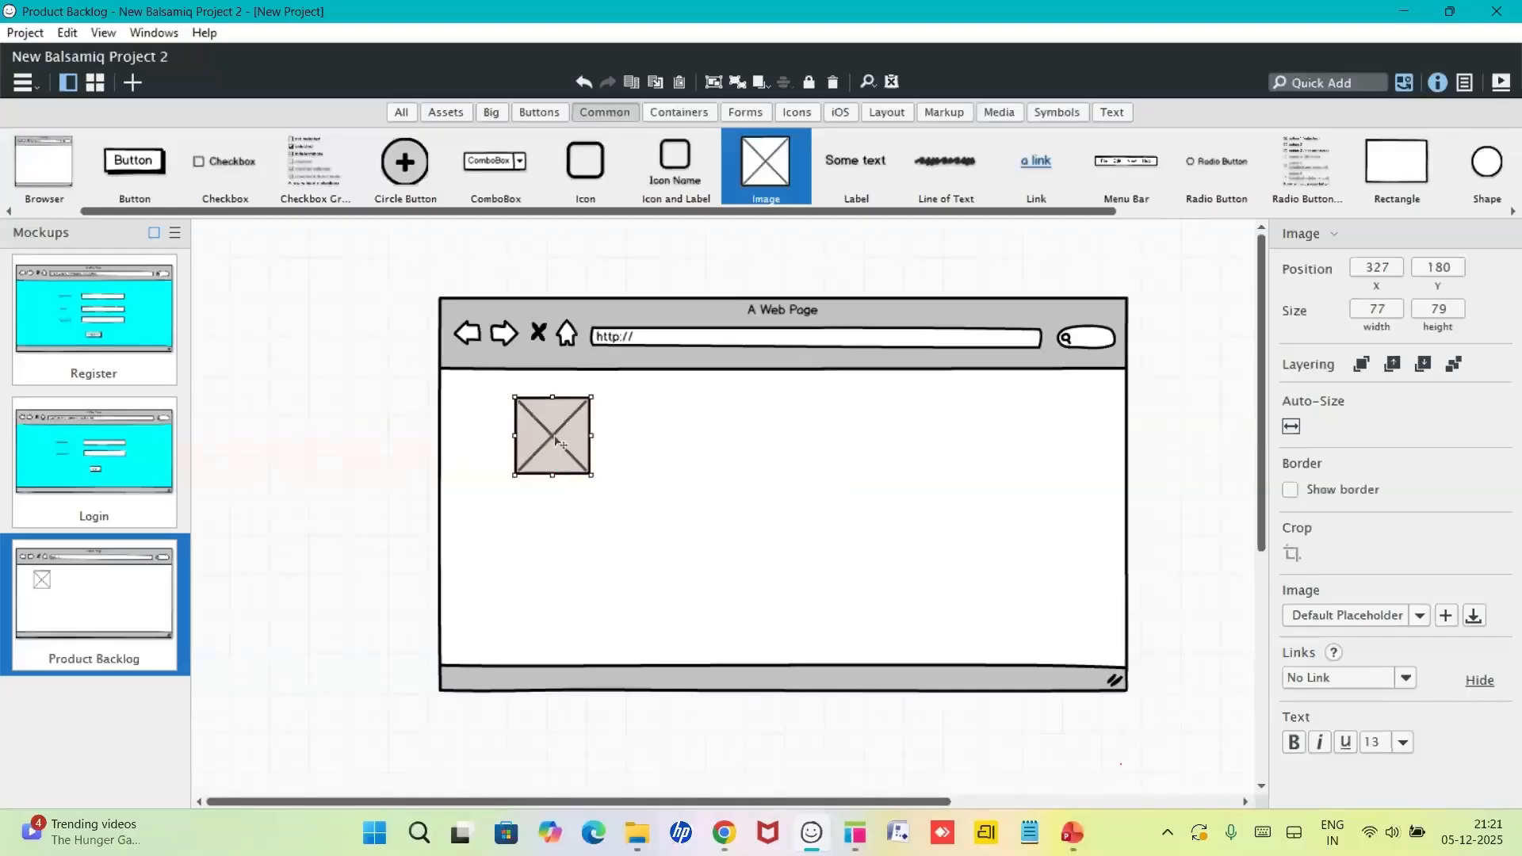
pyautogui.doubleClick(557, 442)
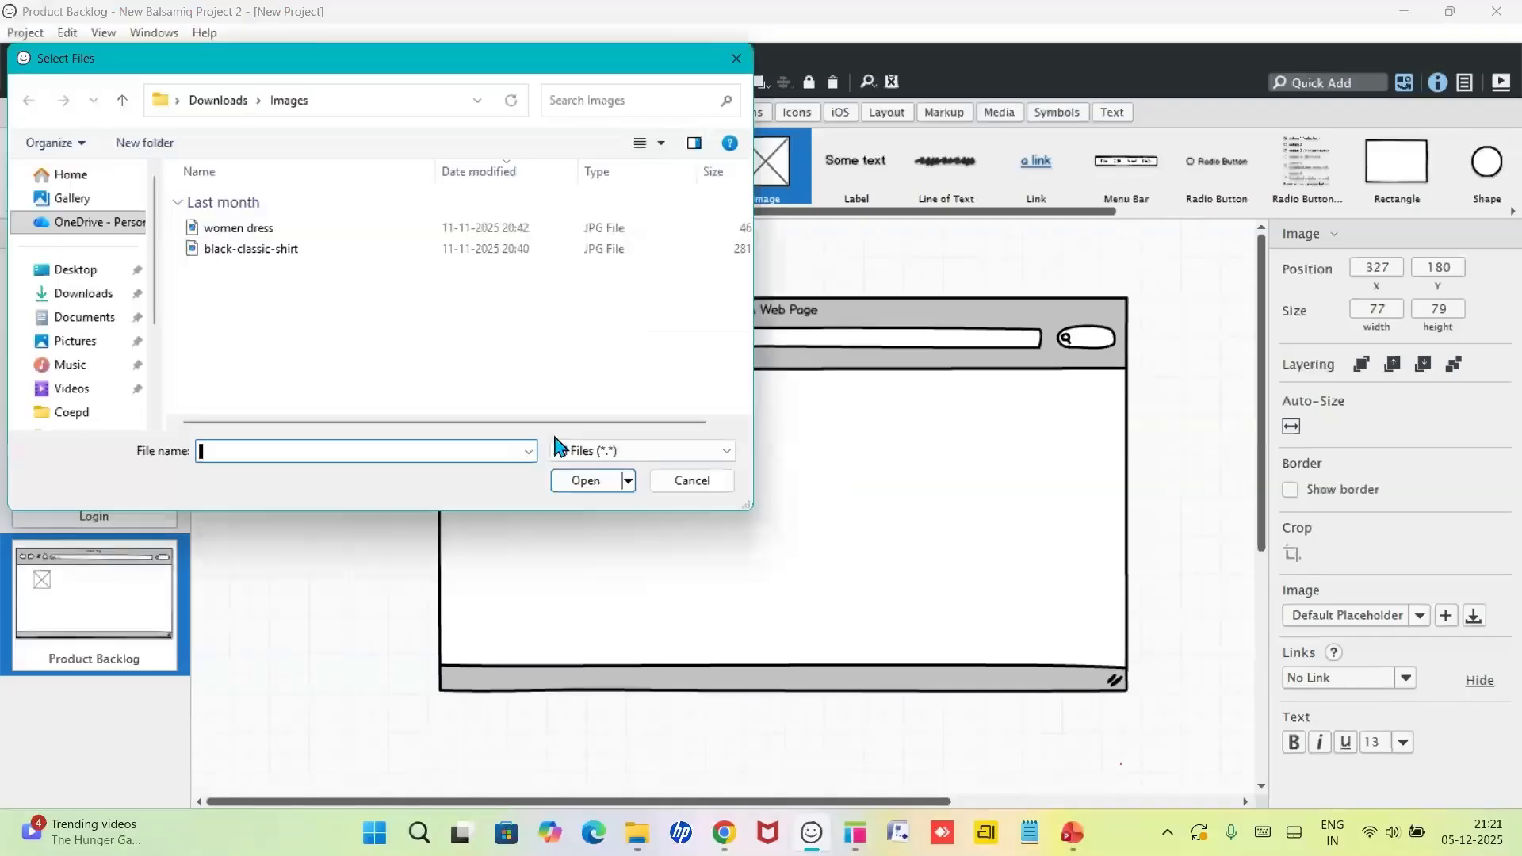
pyautogui.doubleClick(304, 236)
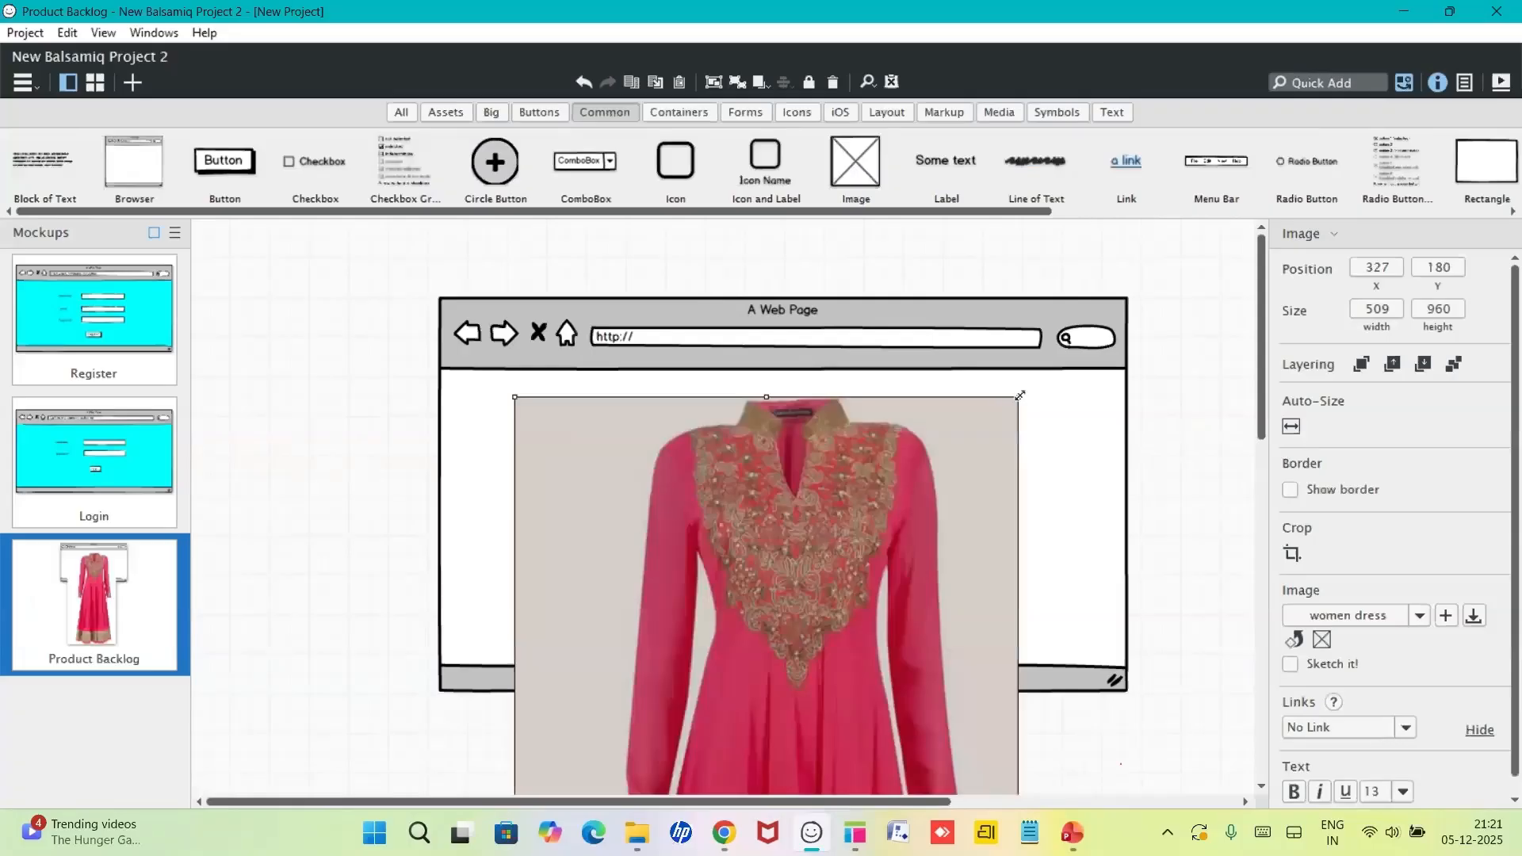
# - Shrink the dress picture to about 143 by 88 pixels and place it in the page area's upper left part
pyautogui.moveTo(1020, 394); pyautogui.dragTo(583, 623)
pyautogui.moveTo(591, 686); pyautogui.dragTo(589, 446)
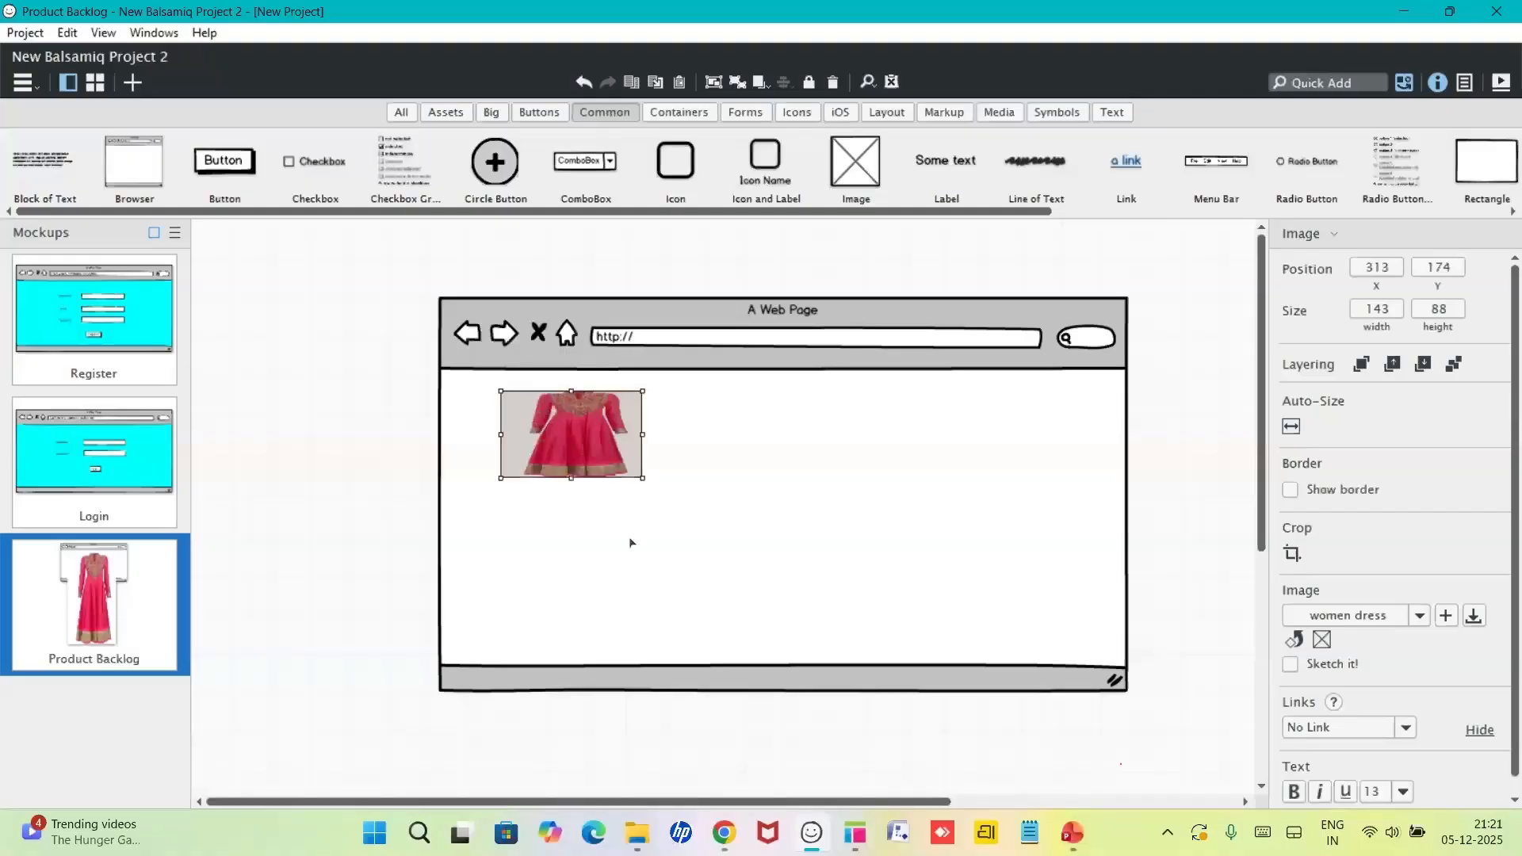
pyautogui.click(653, 514)
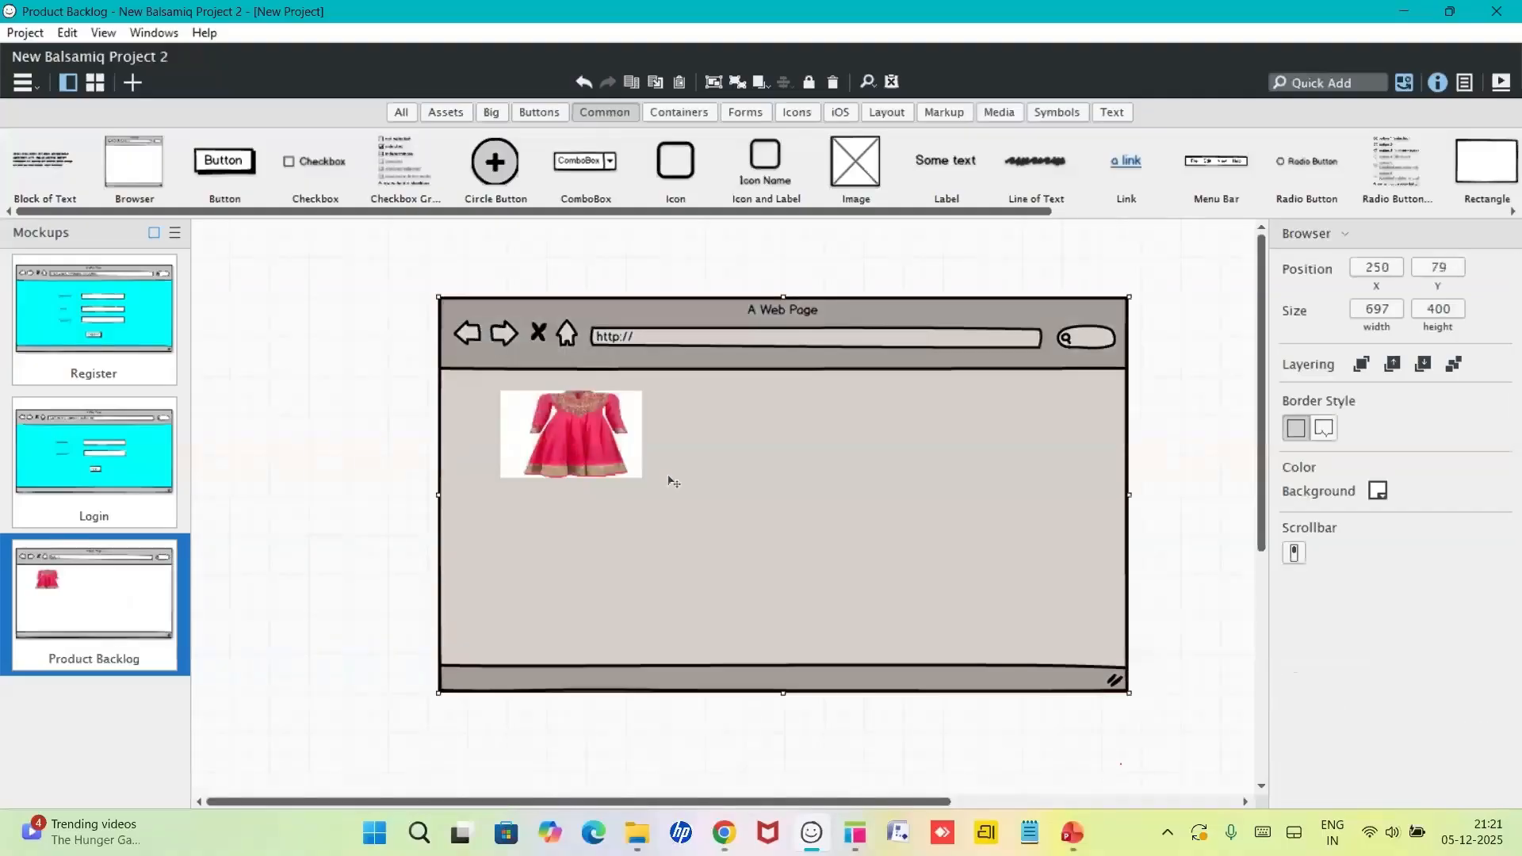
# - Add an image control below the dress picture and load the "black-classic-shirt" picture into it
pyautogui.moveTo(850, 170); pyautogui.dragTo(531, 543)
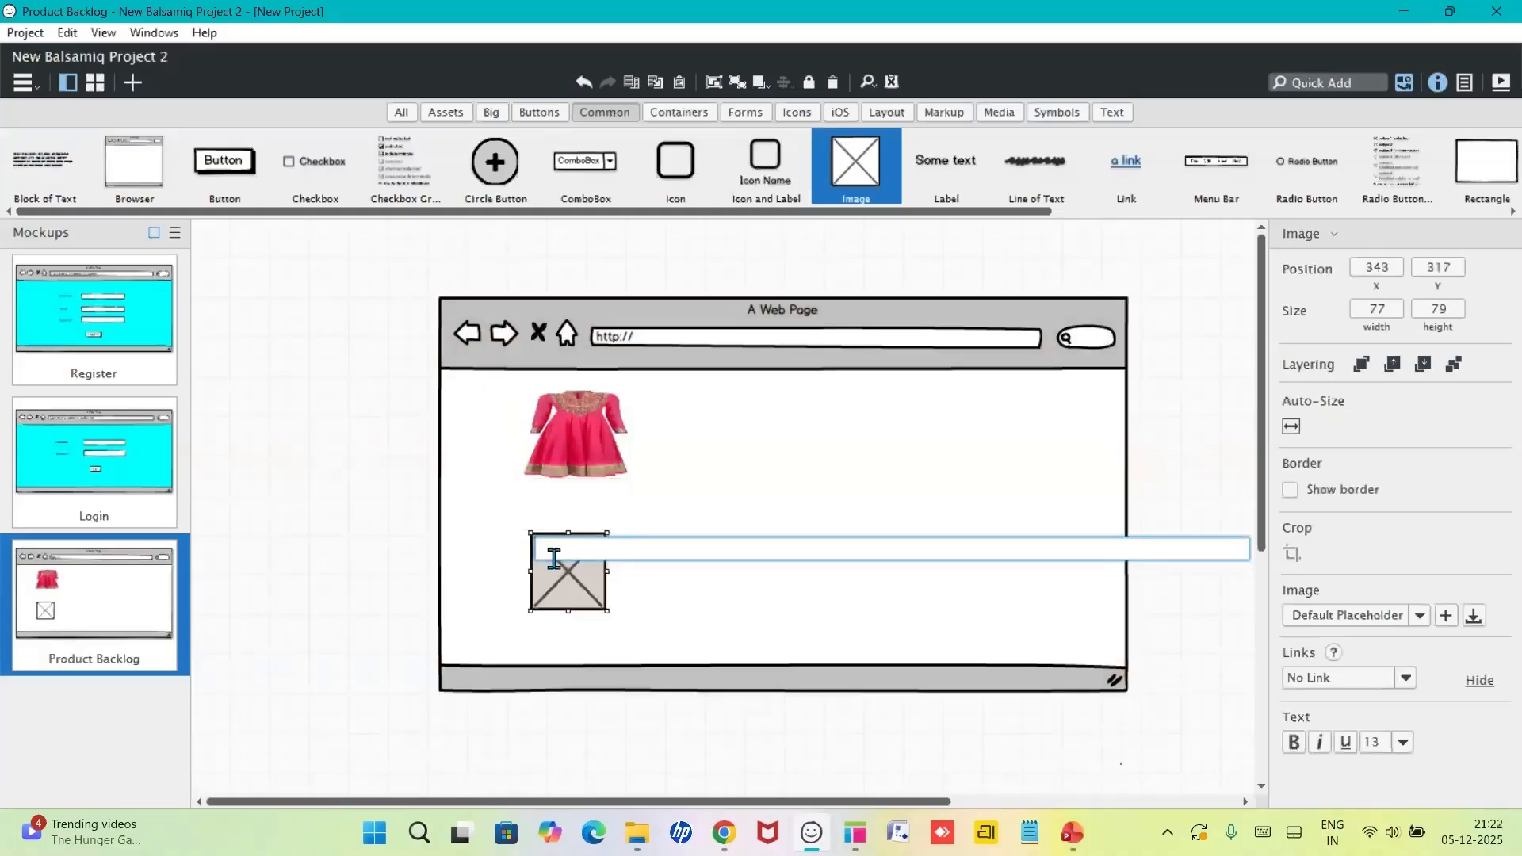
pyautogui.click(566, 577)
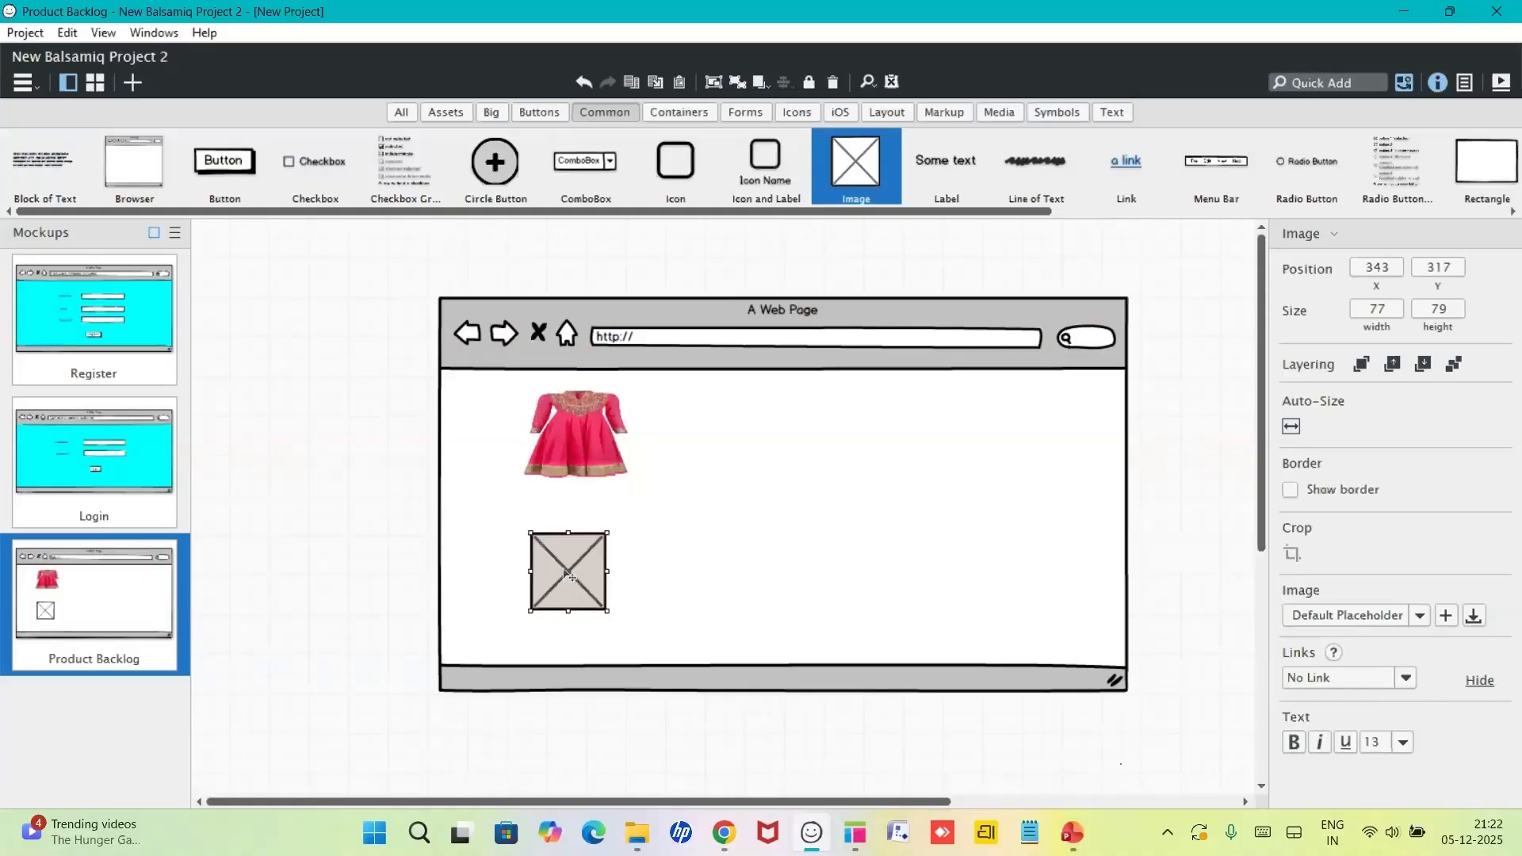
pyautogui.doubleClick(566, 574)
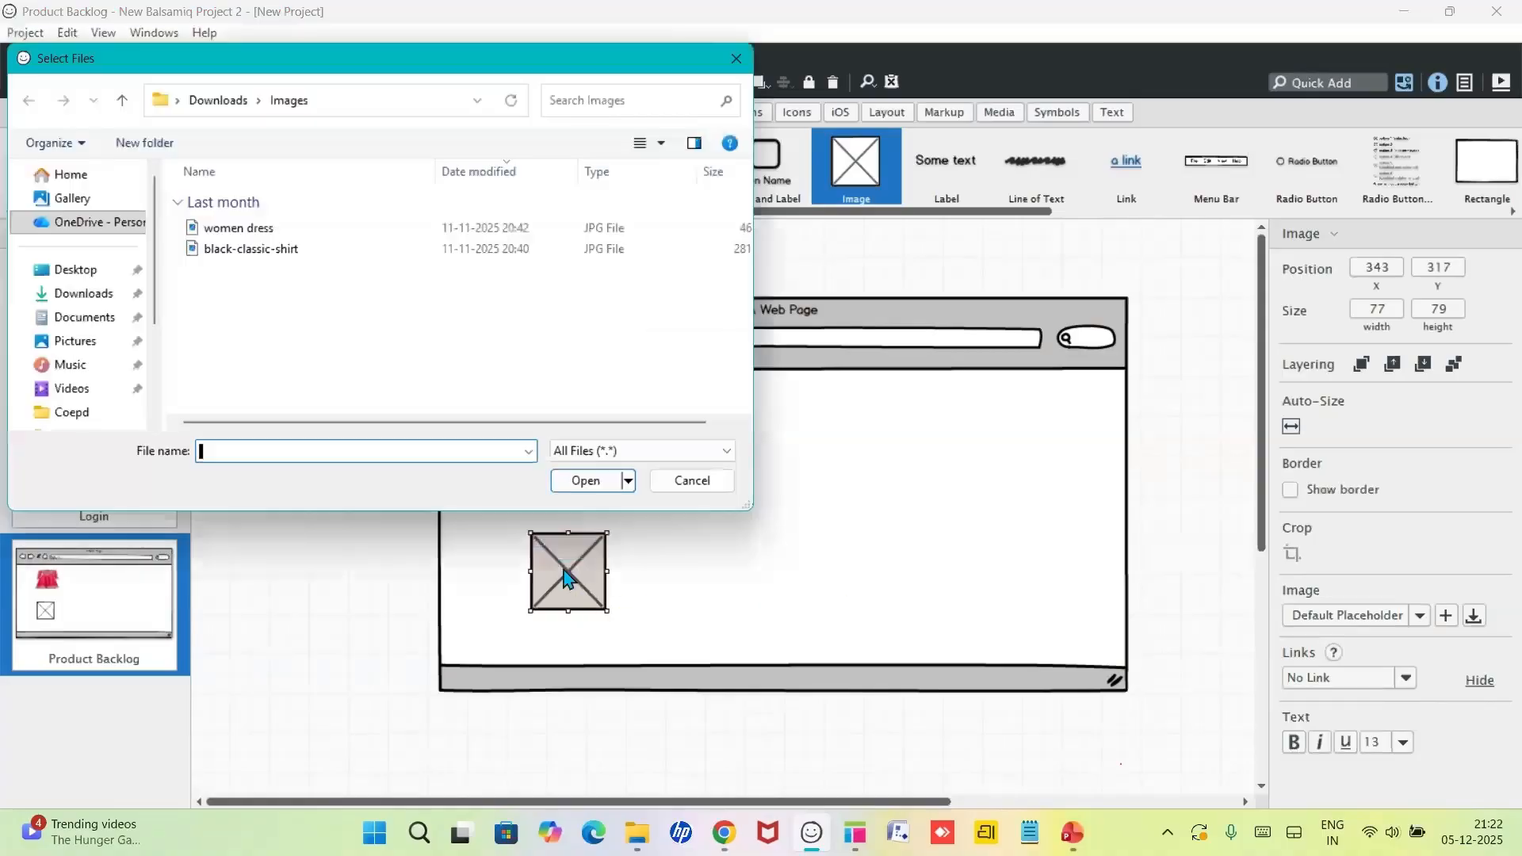
pyautogui.click(222, 251)
pyautogui.doubleClick(222, 250)
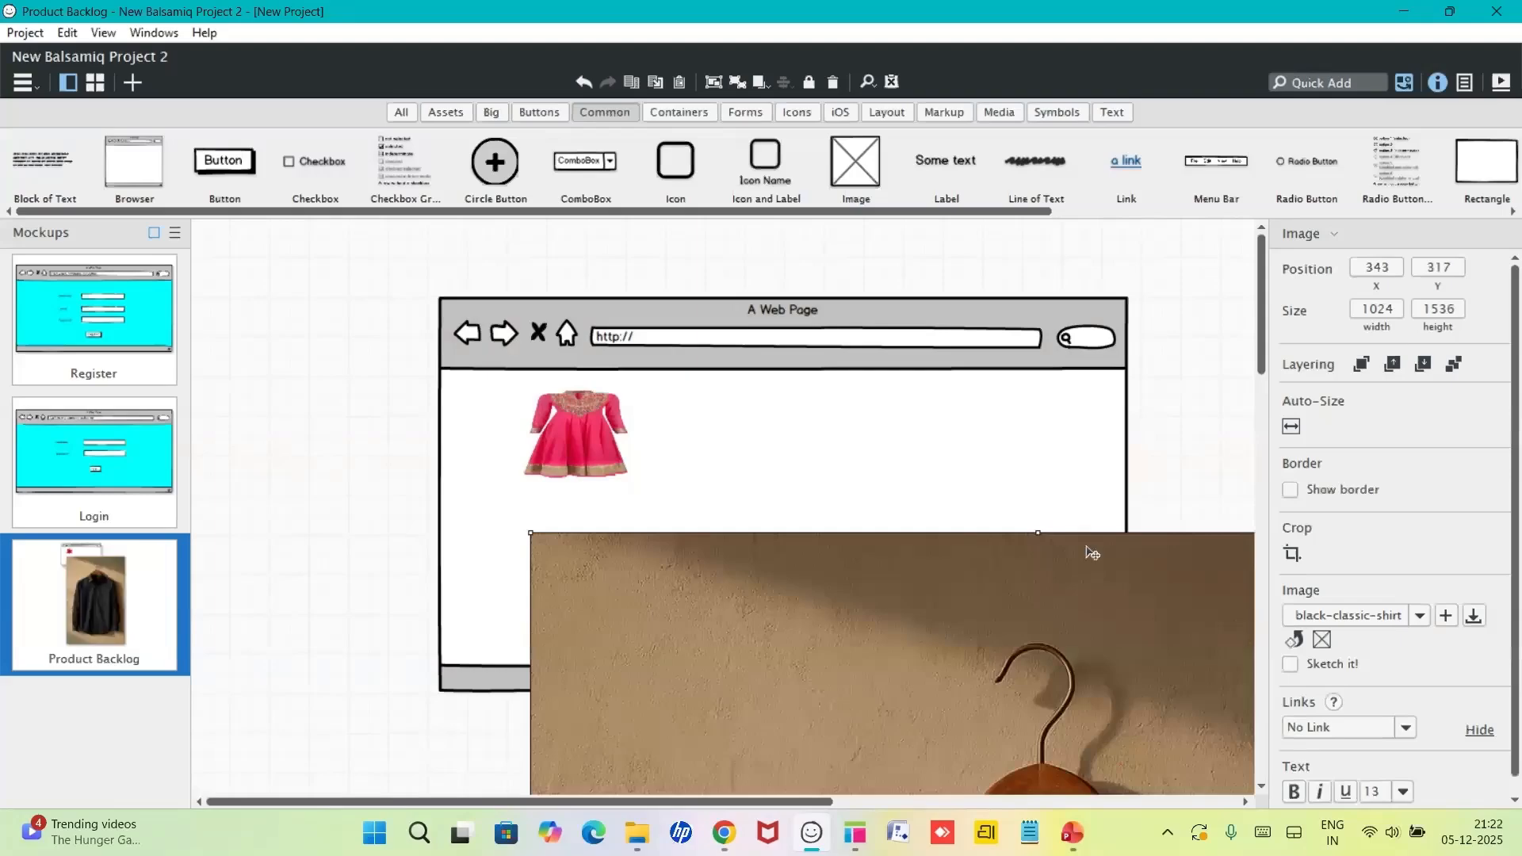
# - Shrink the shirt picture to about 118 by 78 pixels and place it below the dress picture
pyautogui.moveTo(1040, 531); pyautogui.dragTo(703, 663)
pyautogui.moveTo(636, 724); pyautogui.dragTo(630, 280)
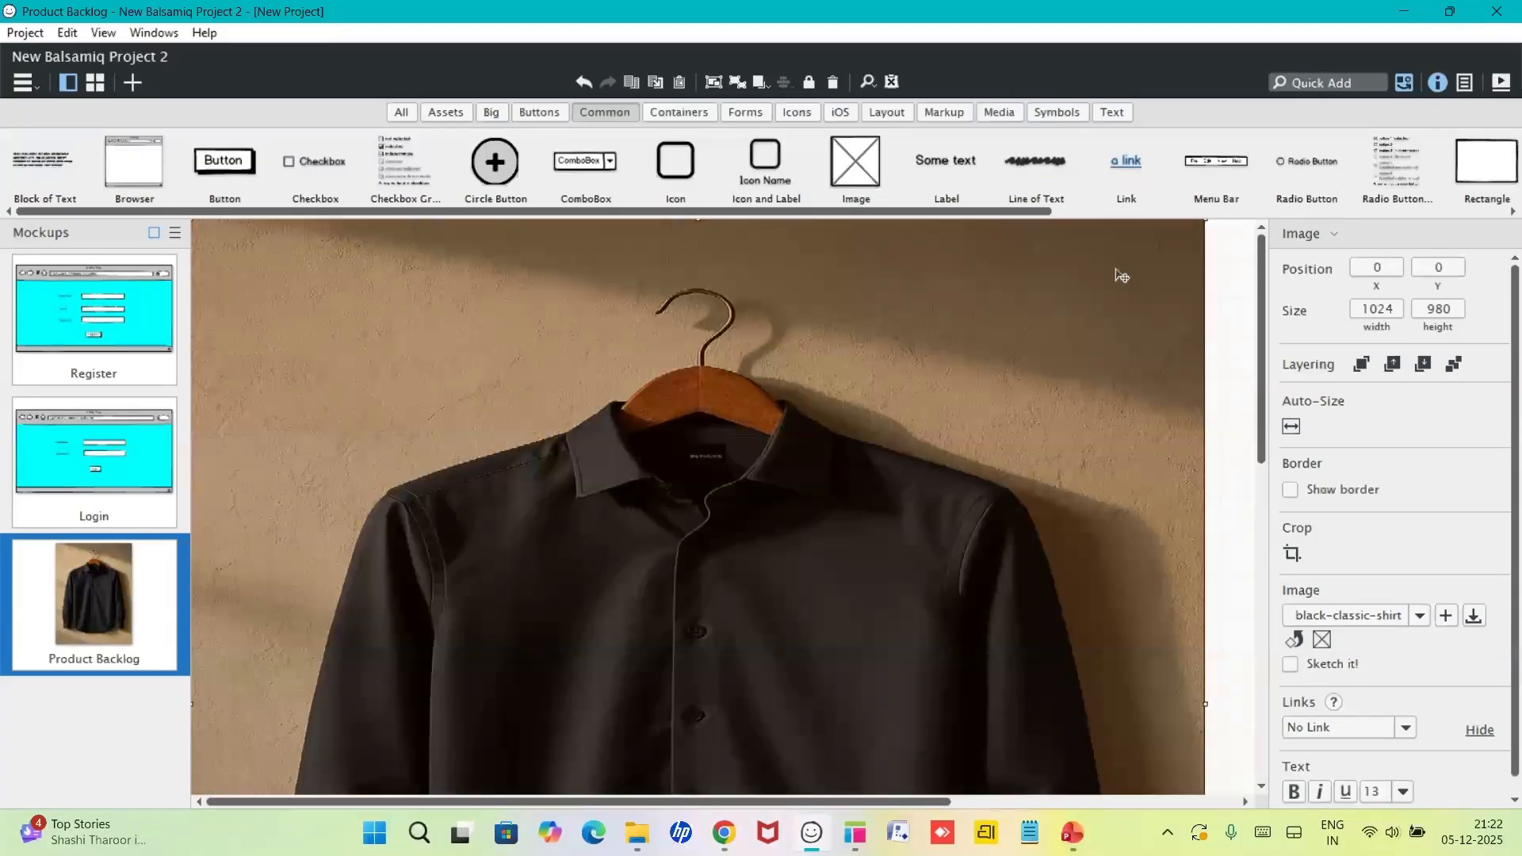
pyautogui.moveTo(1121, 275); pyautogui.dragTo(762, 289)
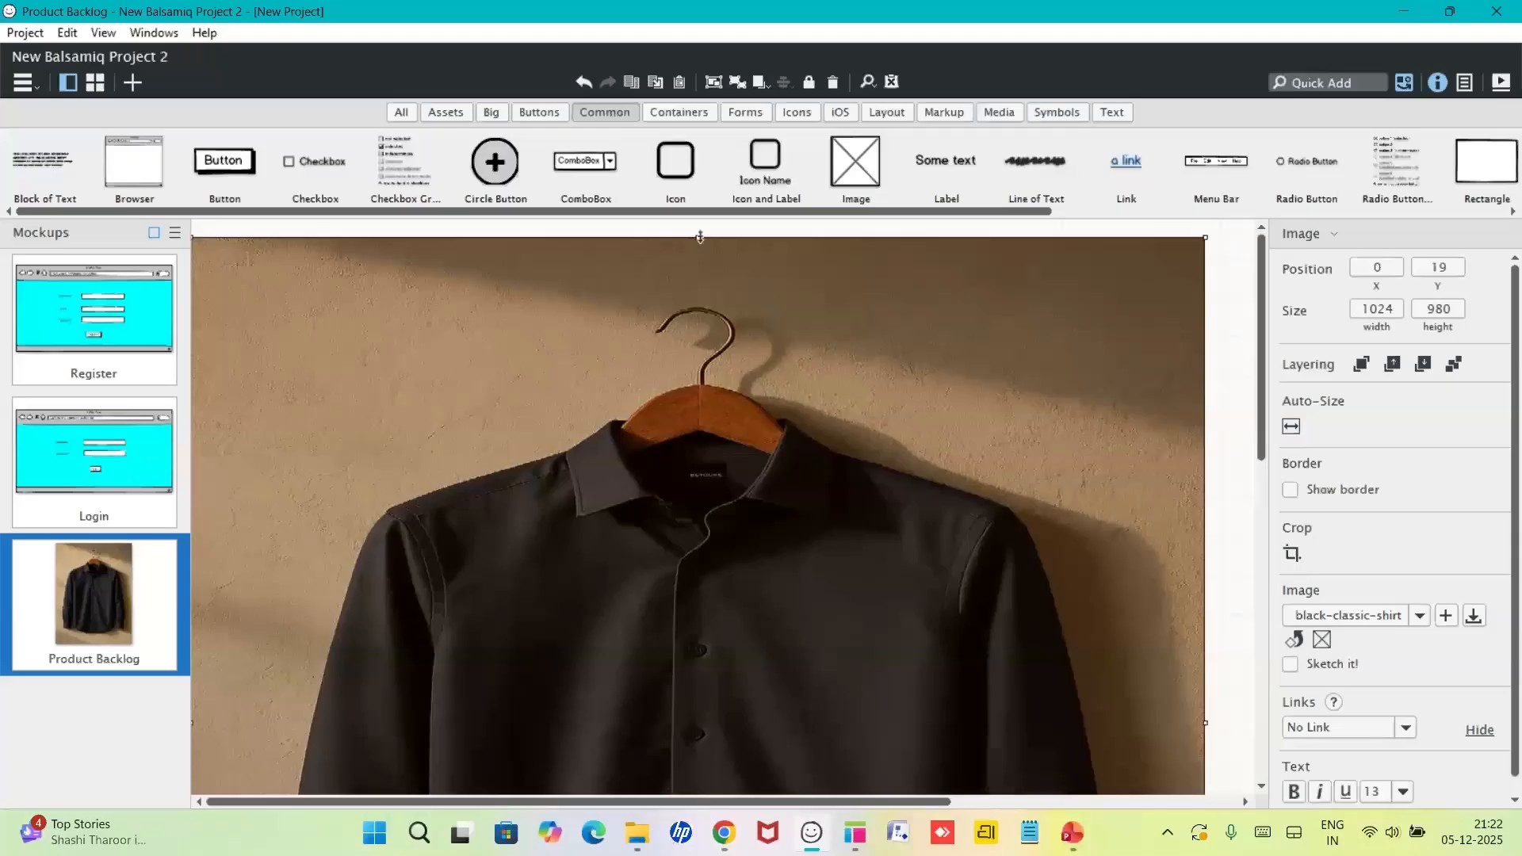
pyautogui.moveTo(700, 237); pyautogui.dragTo(705, 647)
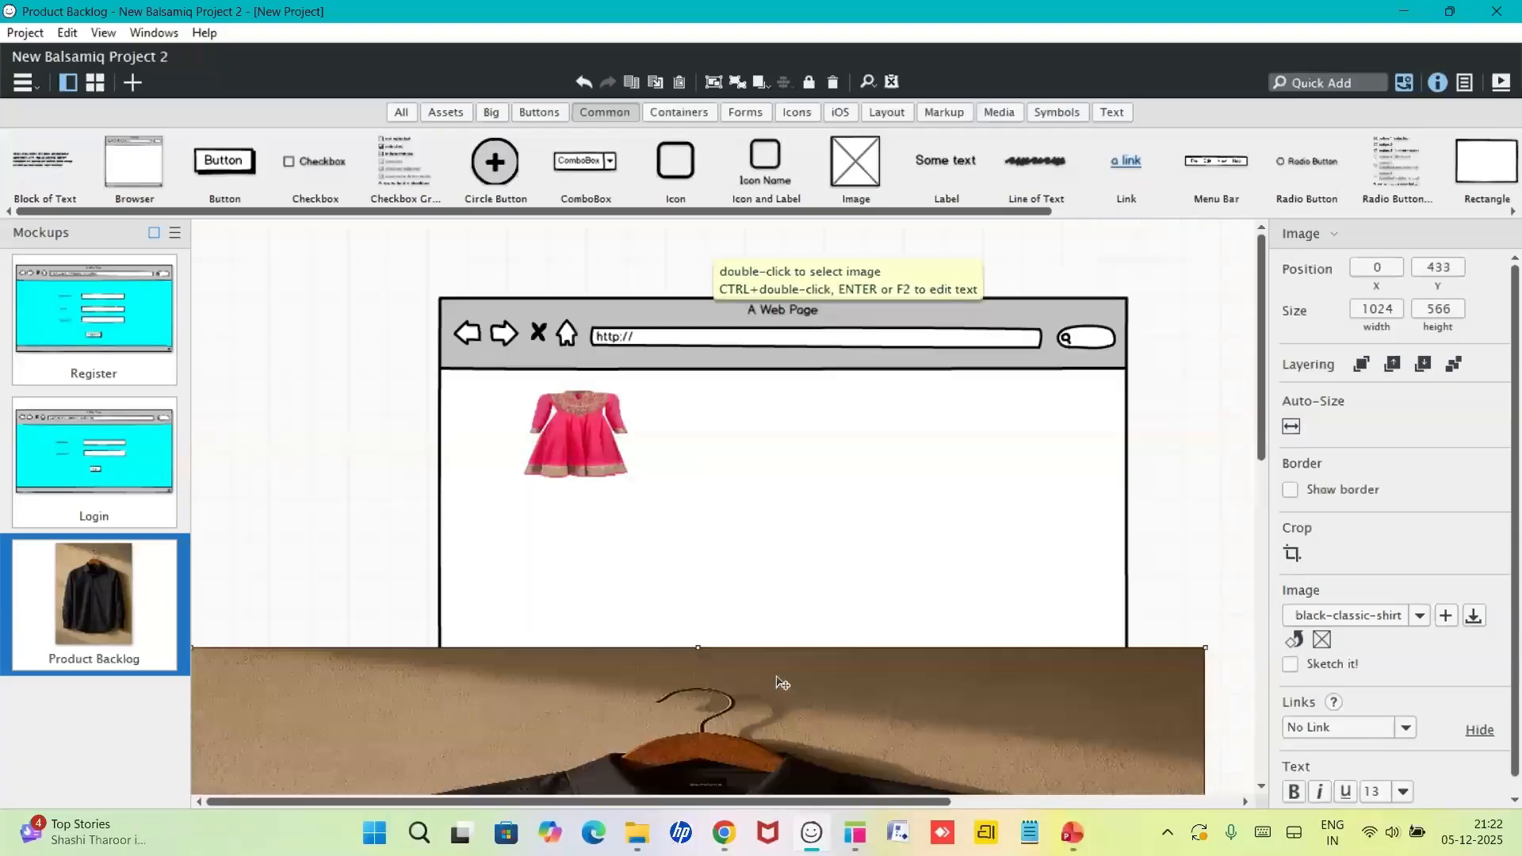
pyautogui.moveTo(782, 683); pyautogui.dragTo(745, 375)
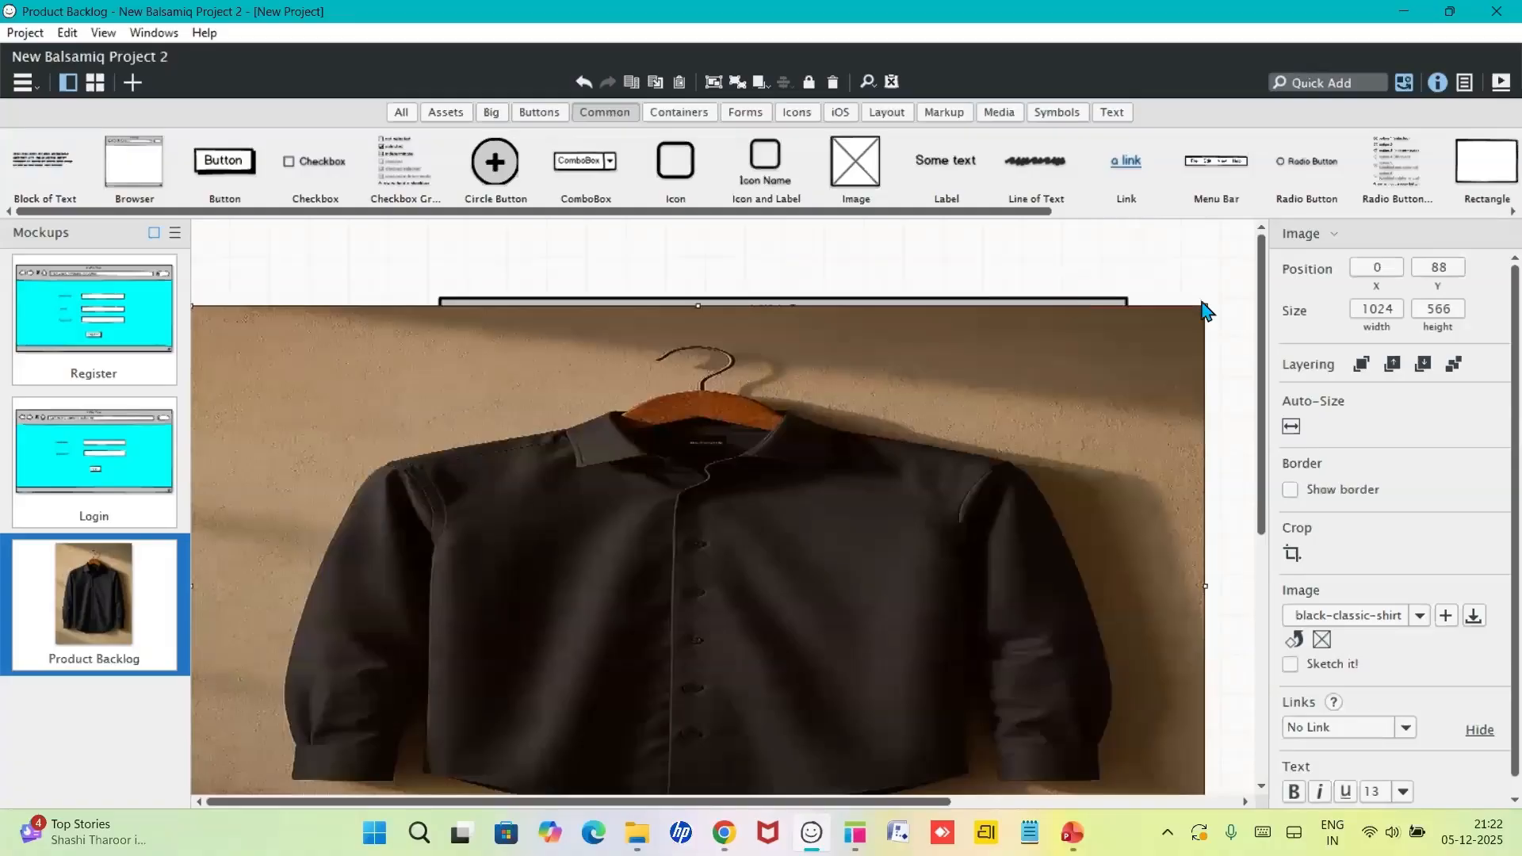
pyautogui.moveTo(1204, 310); pyautogui.dragTo(672, 692)
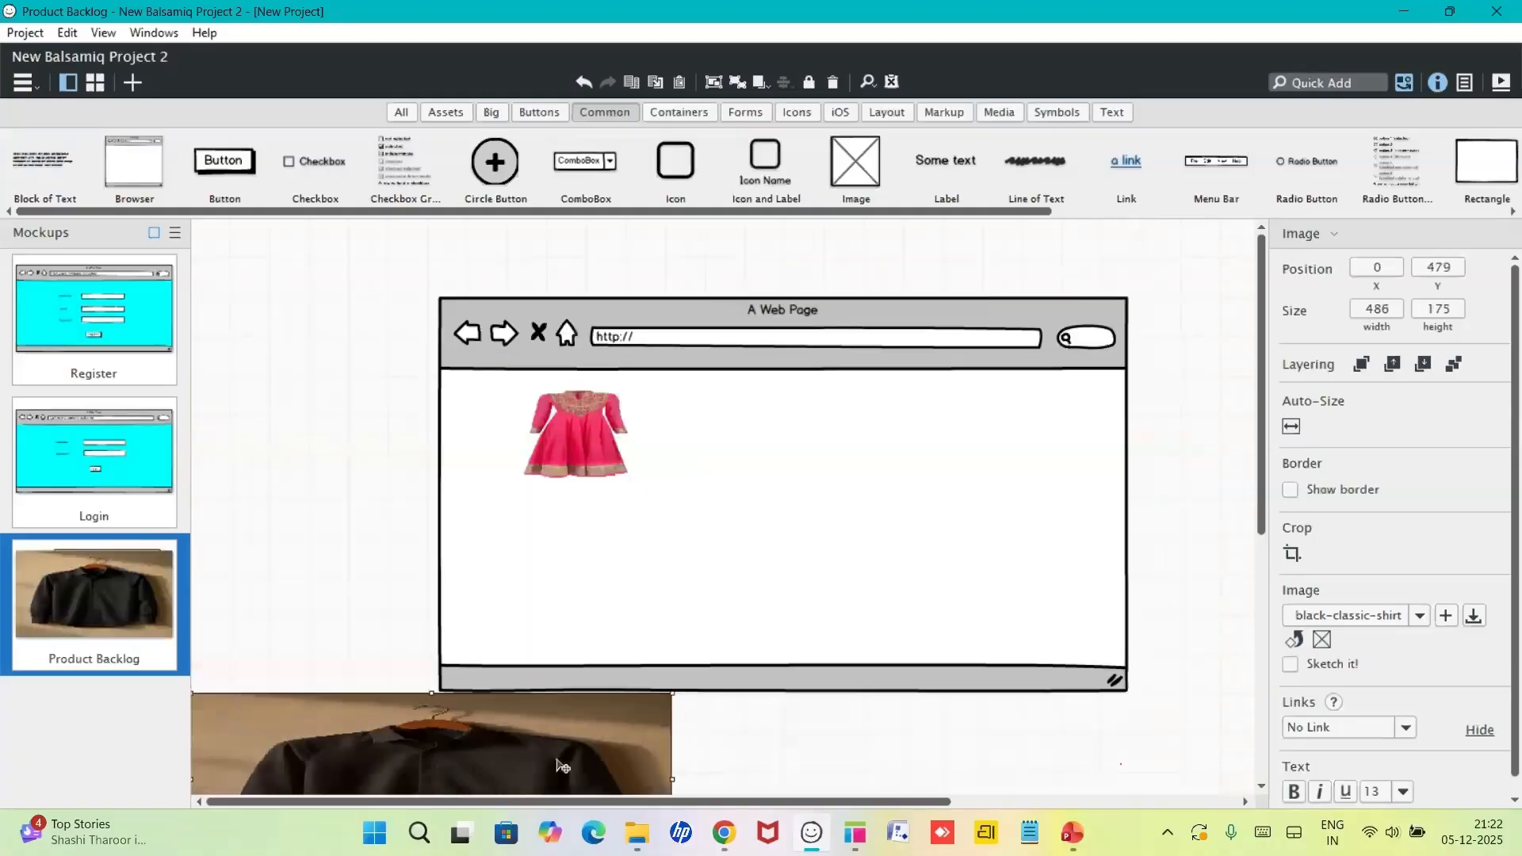
pyautogui.moveTo(561, 766); pyautogui.dragTo(787, 408)
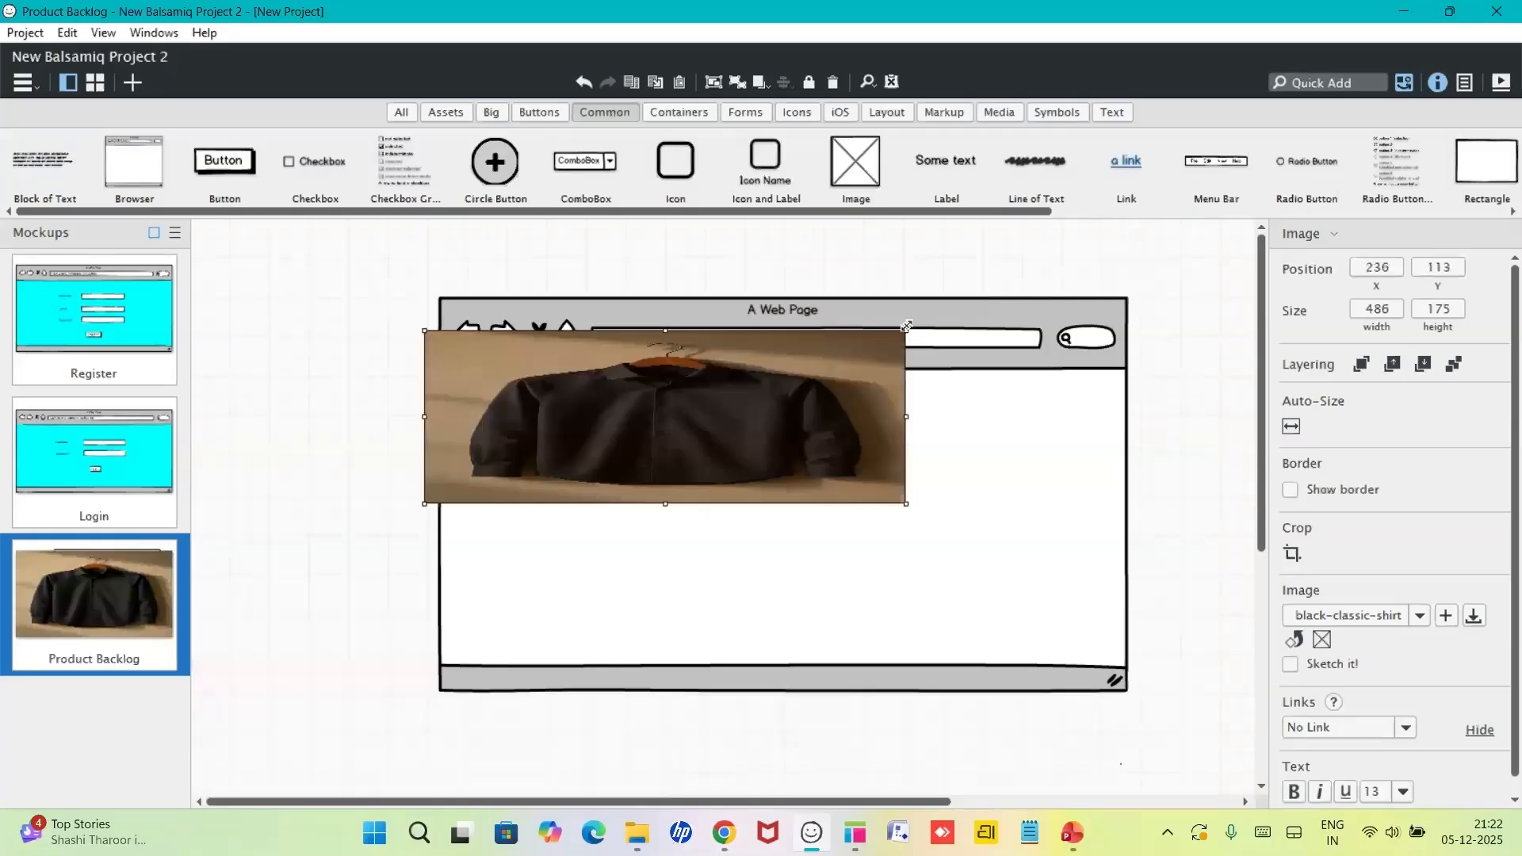
pyautogui.moveTo(905, 326); pyautogui.dragTo(541, 427)
pyautogui.moveTo(484, 474); pyautogui.dragTo(585, 564)
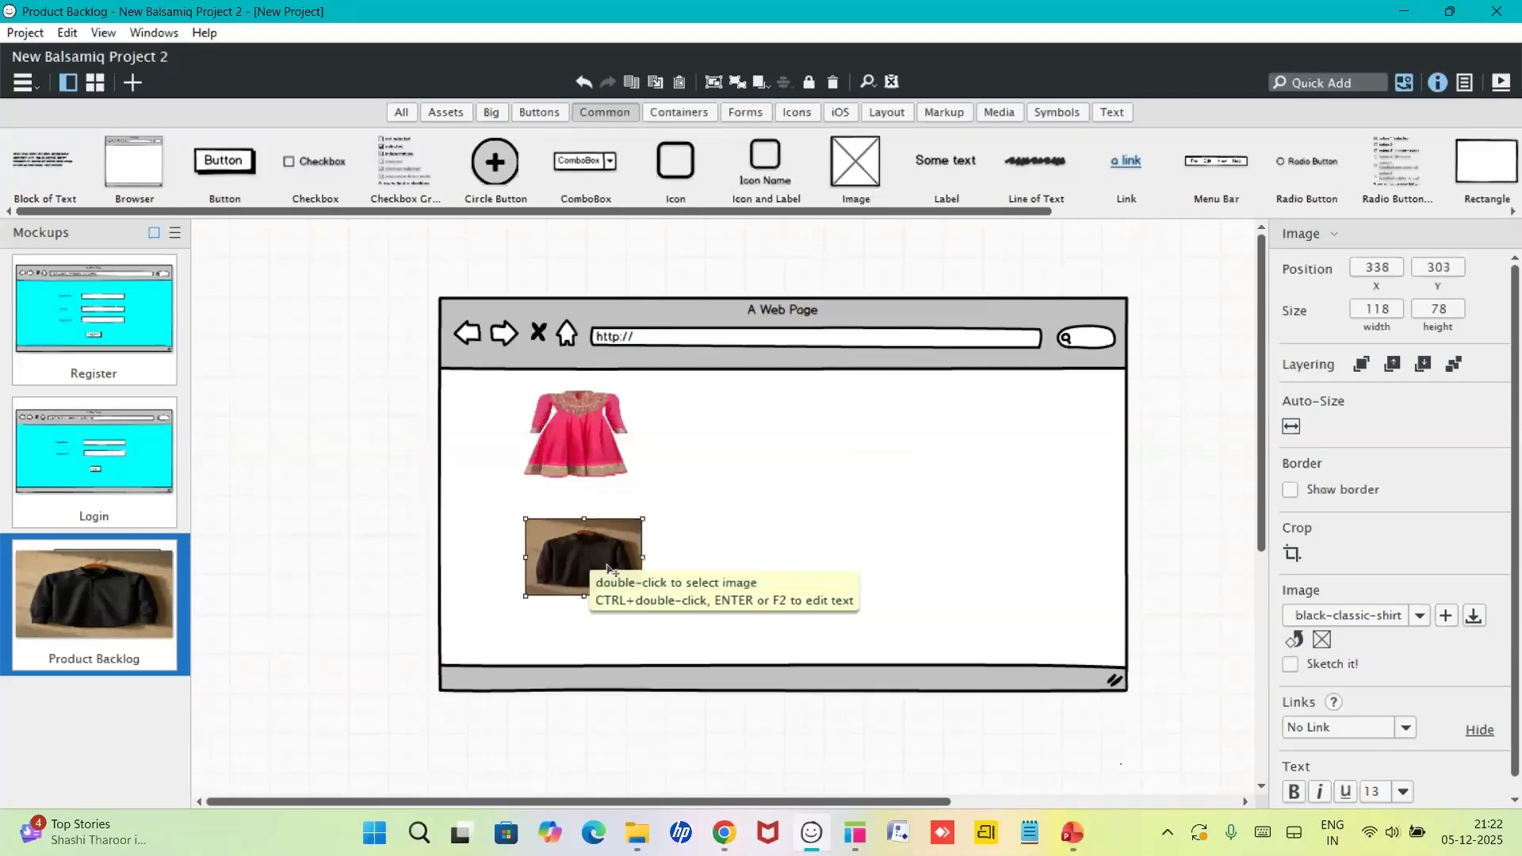
pyautogui.click(776, 501)
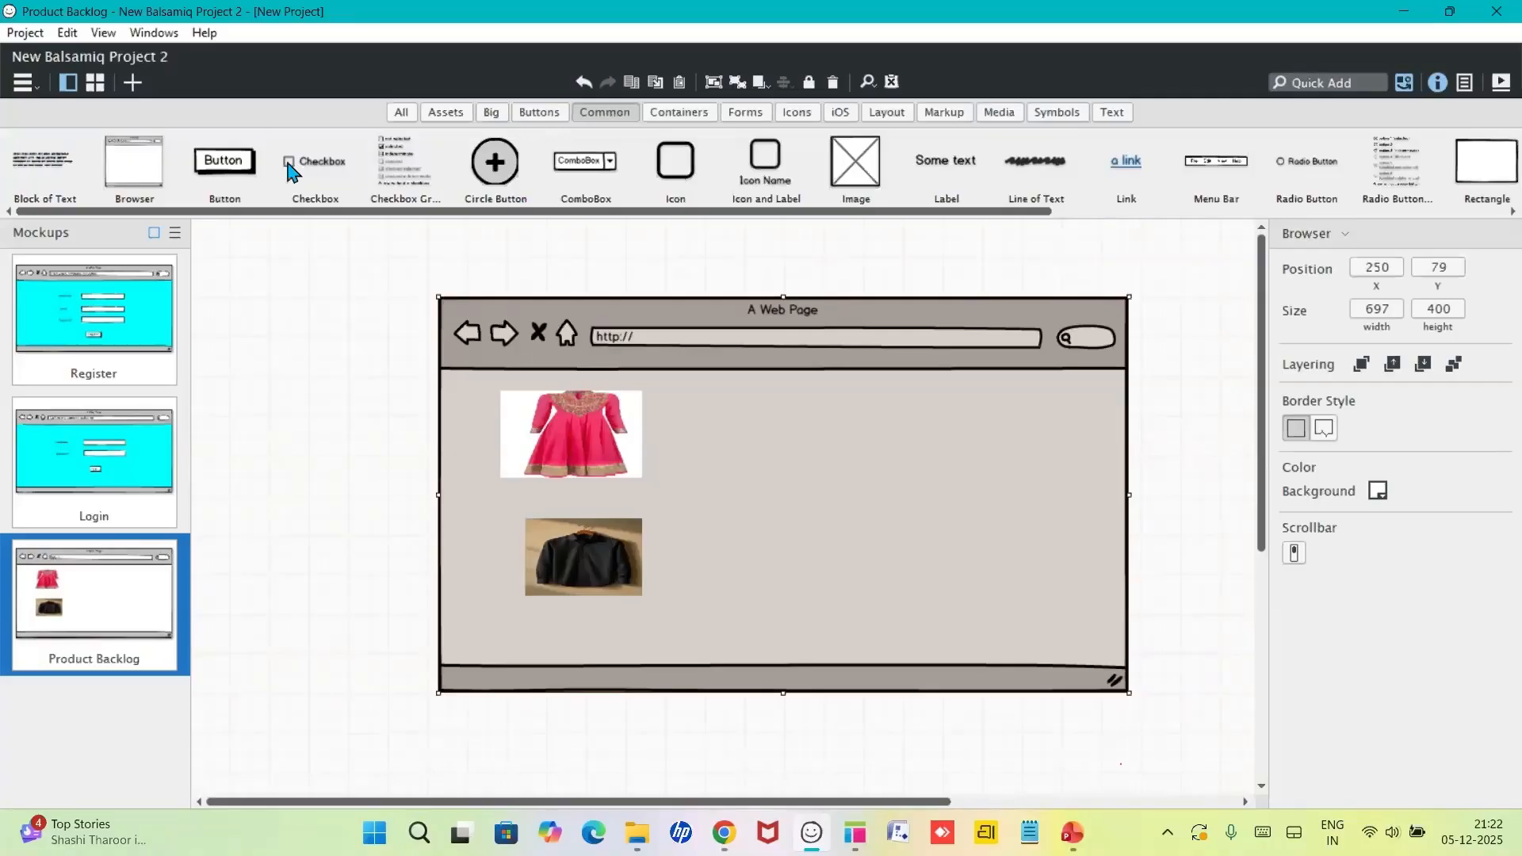
# - Add a checkbox labelled "Dress" beside the dress picture
pyautogui.moveTo(288, 165); pyautogui.dragTo(694, 425)
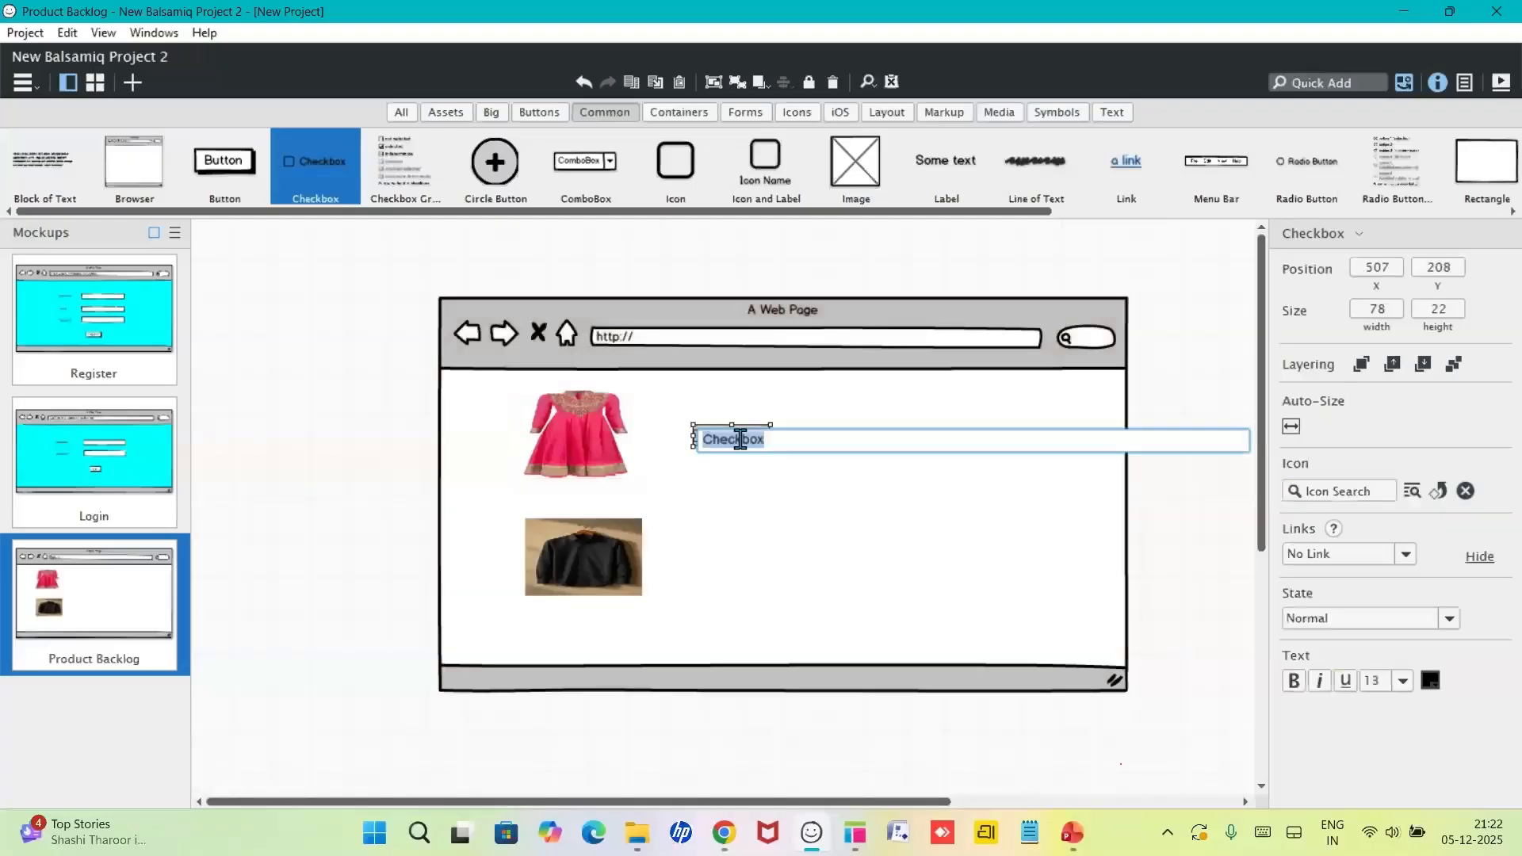
pyautogui.write('Dress')
pyautogui.press('Return')
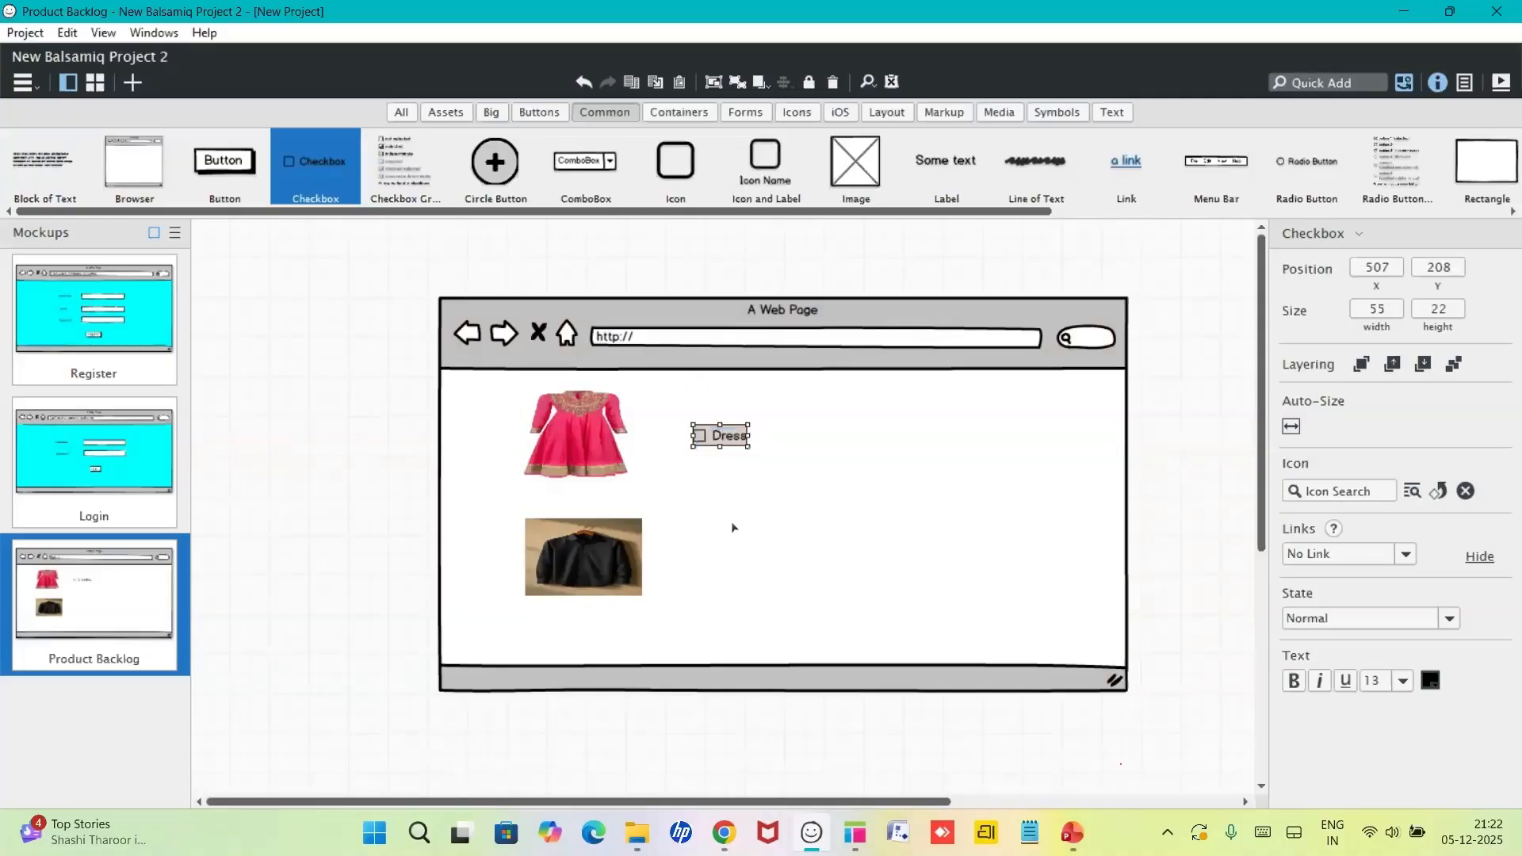
pyautogui.click(733, 527)
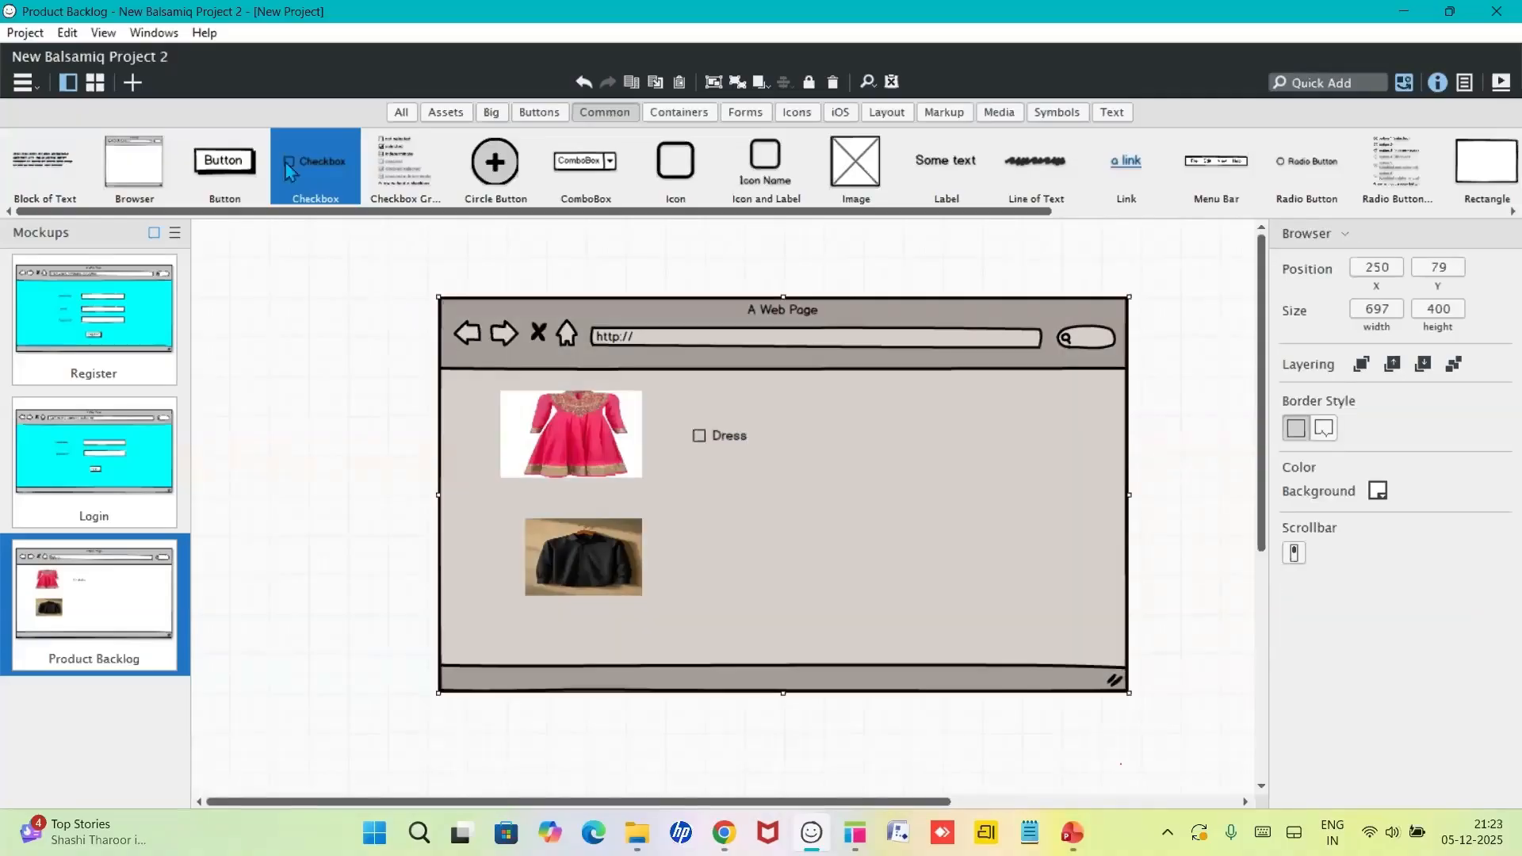
# - Add a checkbox labelled "Shirt" beside the shirt picture
pyautogui.moveTo(289, 170); pyautogui.dragTo(700, 549)
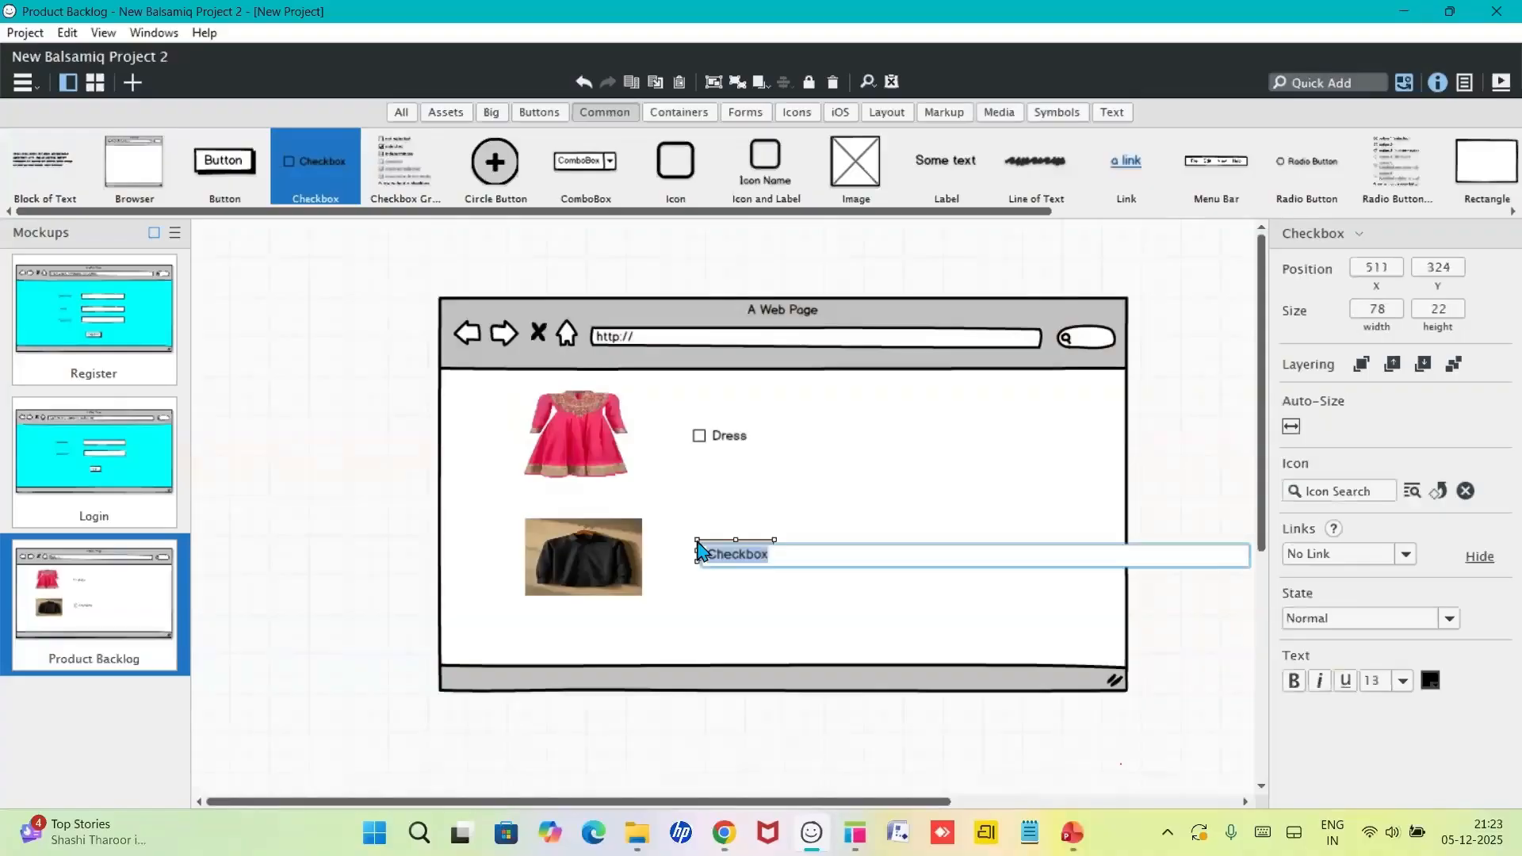
pyautogui.write('Shirt')
pyautogui.press('Return')
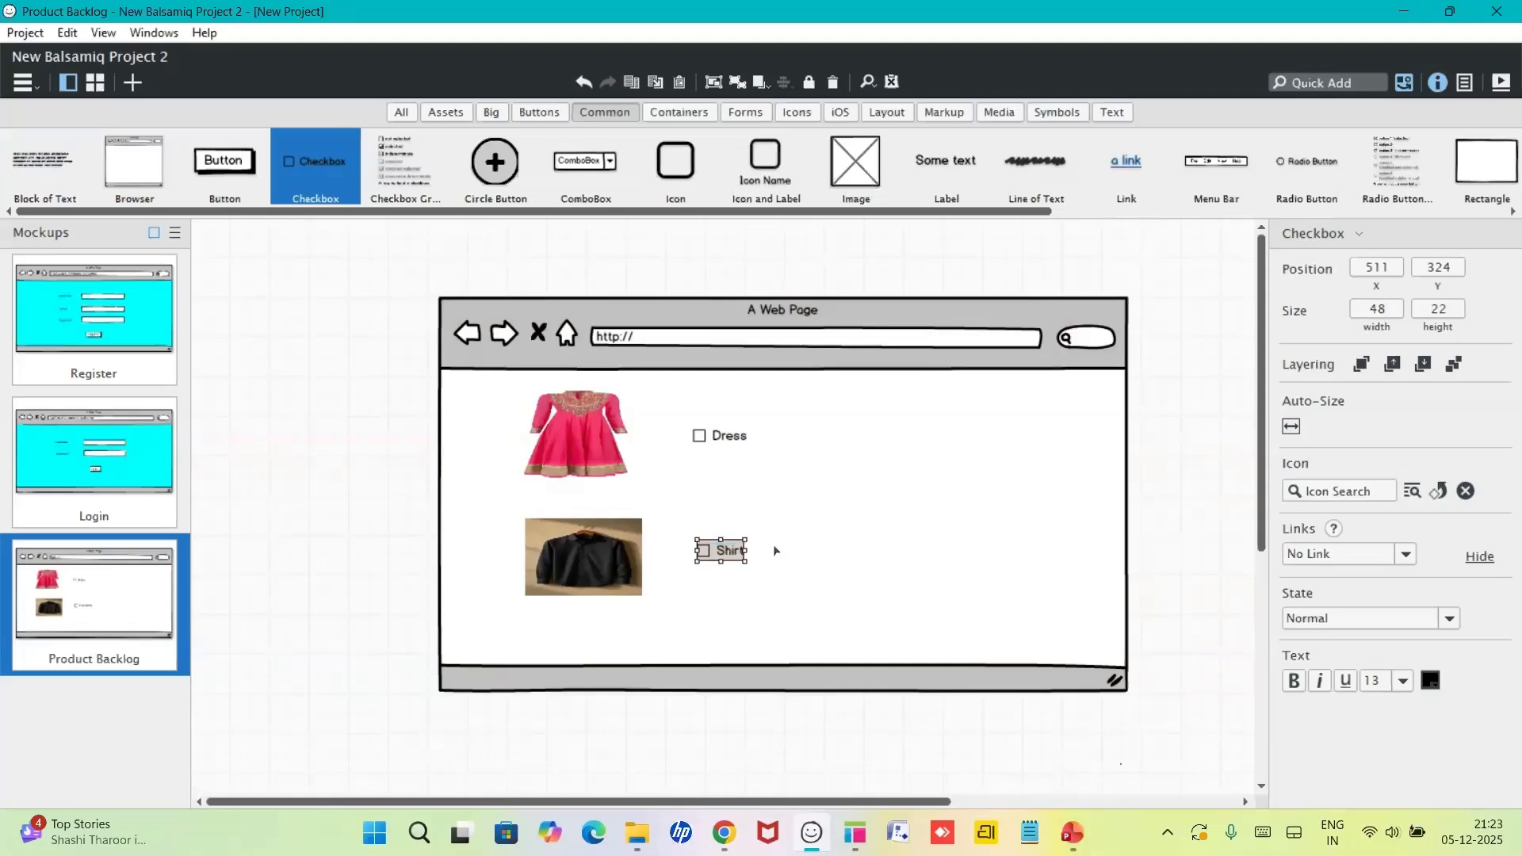
pyautogui.click(775, 550)
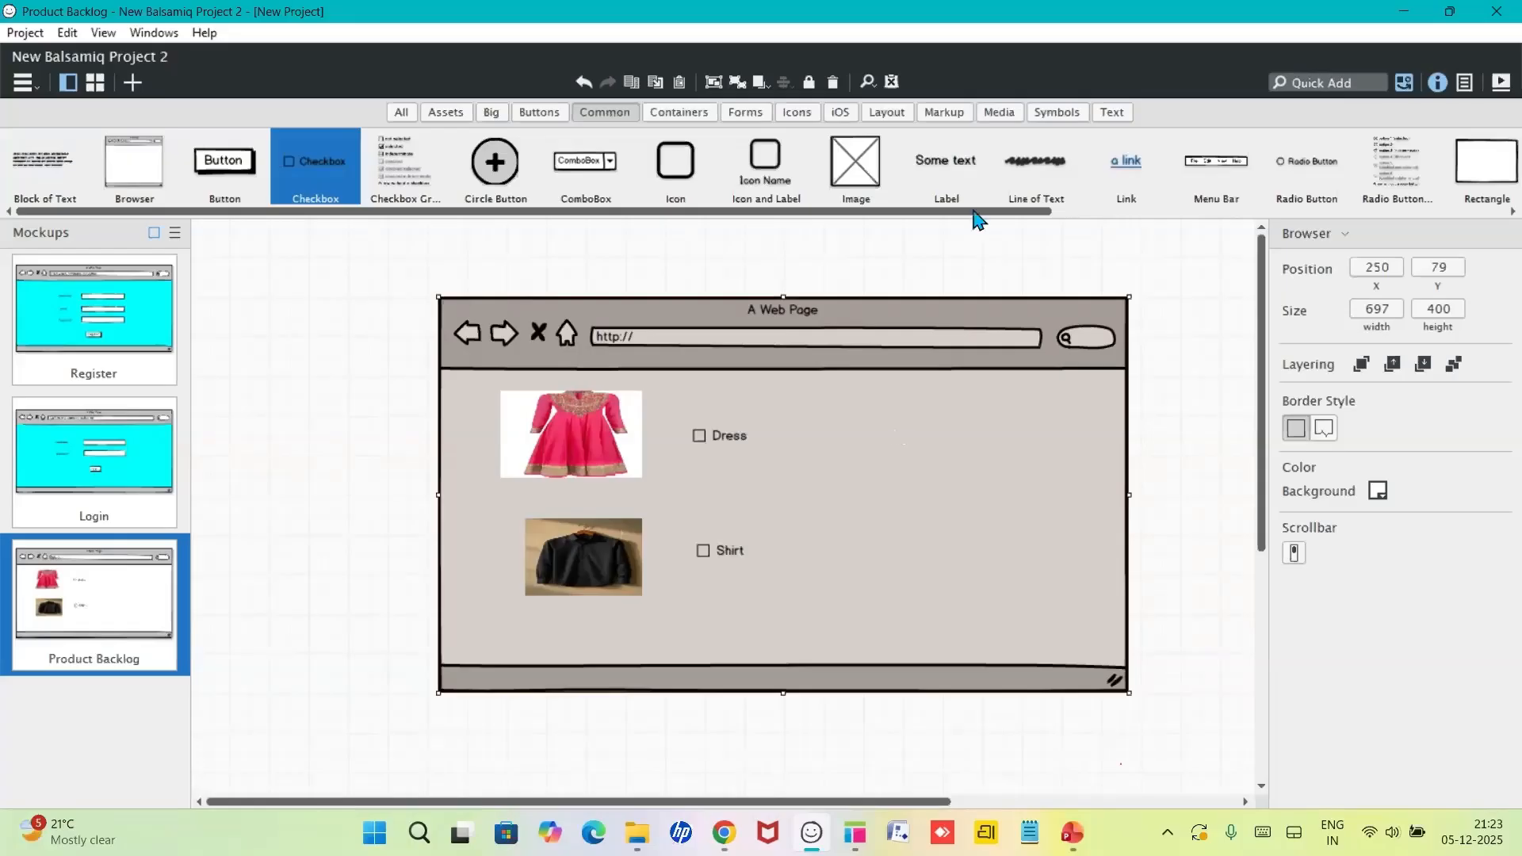
# - Add a text area reading "Price : 600" beside the Dress checkbox and reduce it to about 200 by 32 pixels
pyautogui.moveTo(974, 213); pyautogui.dragTo(1347, 236)
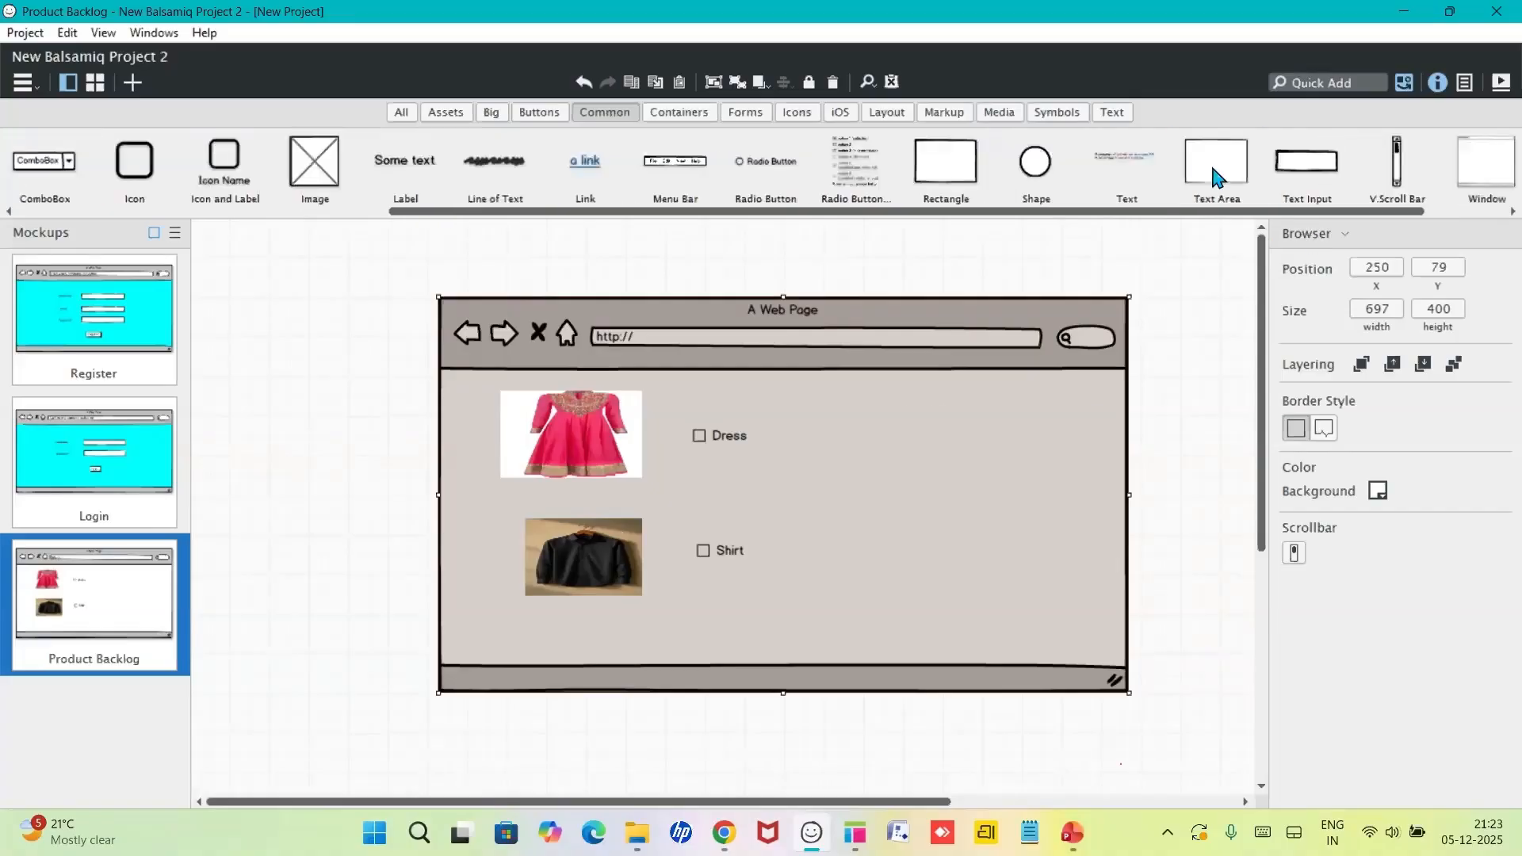
pyautogui.moveTo(1214, 176); pyautogui.dragTo(788, 403)
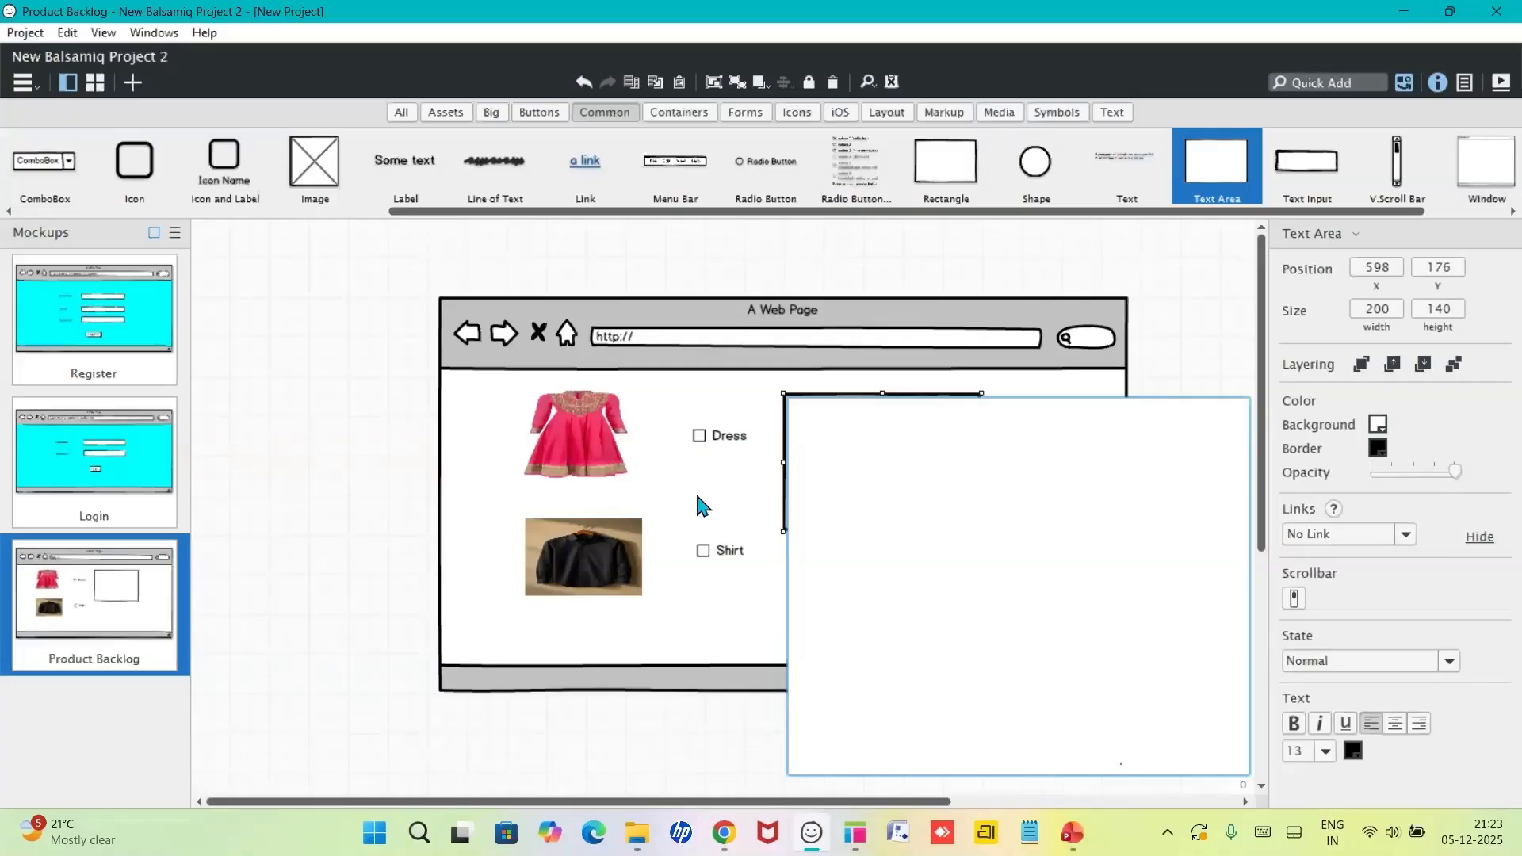
pyautogui.press('Escape')
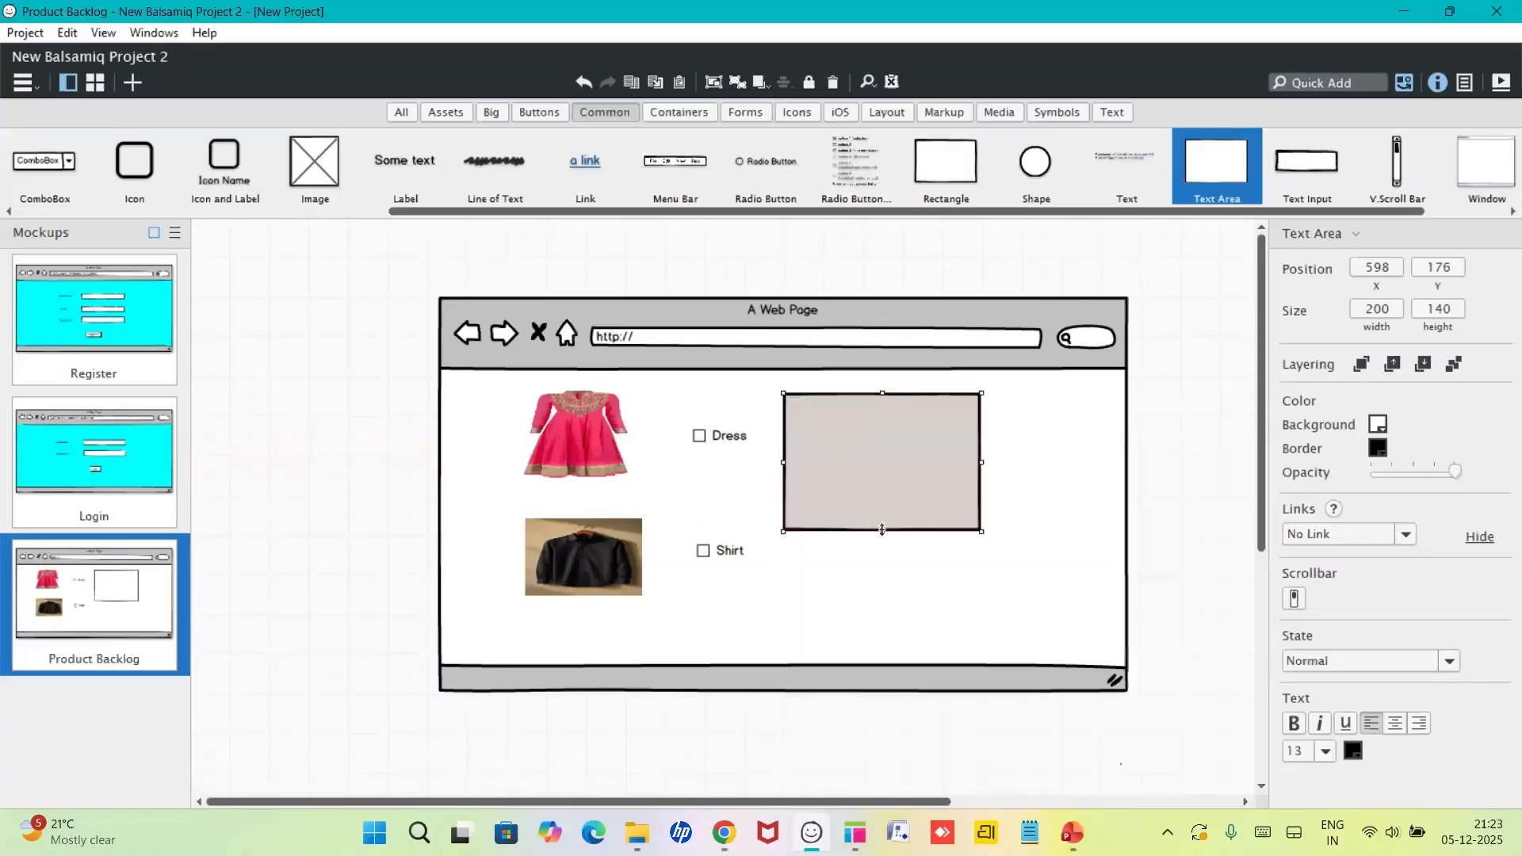
pyautogui.doubleClick(832, 428)
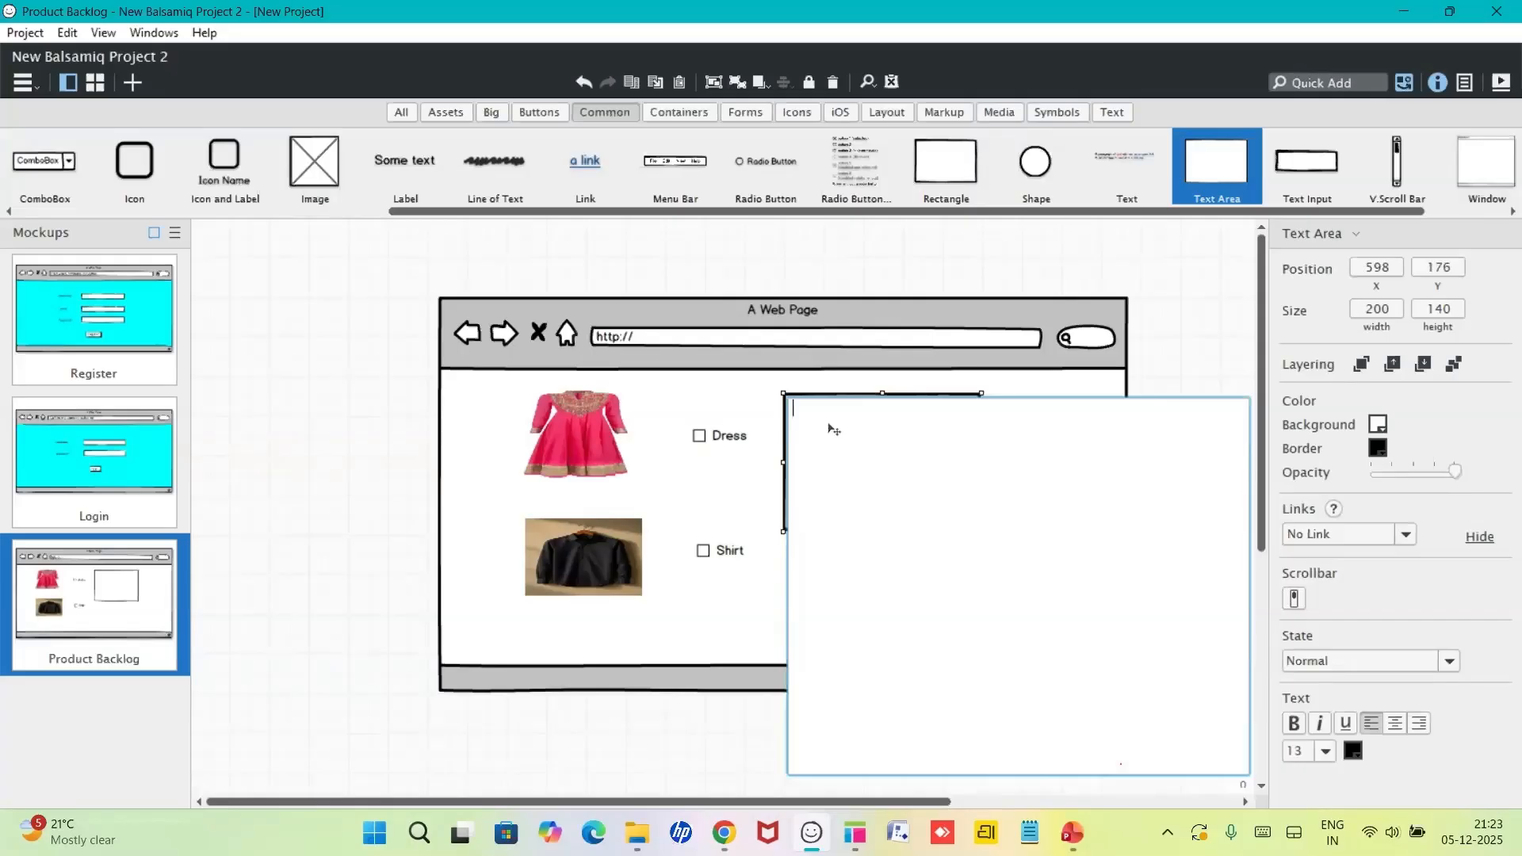
pyautogui.write('Pro')
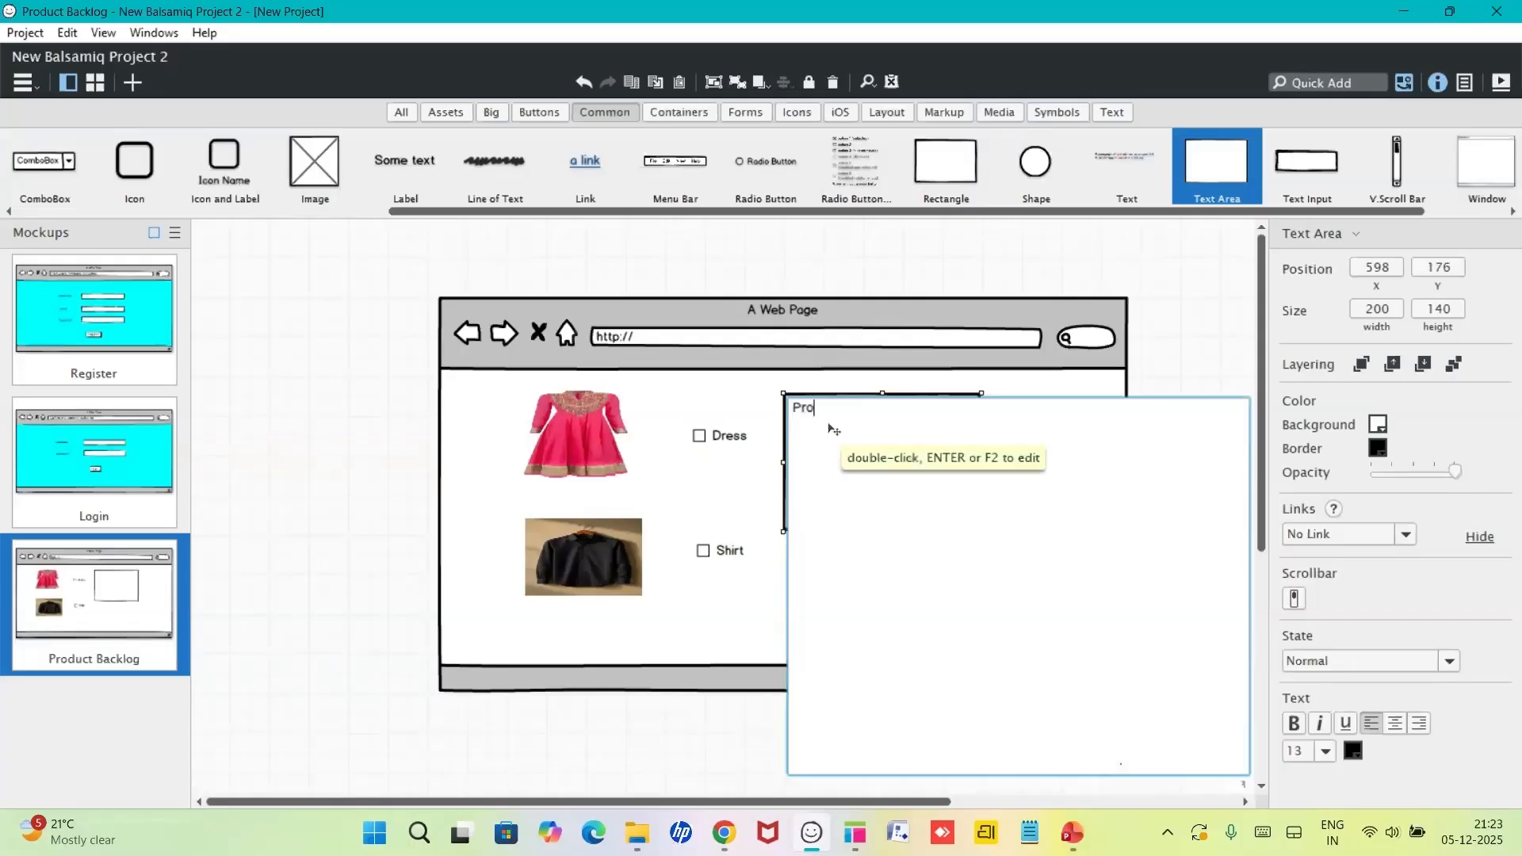
pyautogui.press('BackSpace')
pyautogui.press('BackSpace')
pyautogui.write('rice ')
pyautogui.write(':')
pyautogui.write(':')
pyautogui.write(' 600')
pyautogui.click(754, 479)
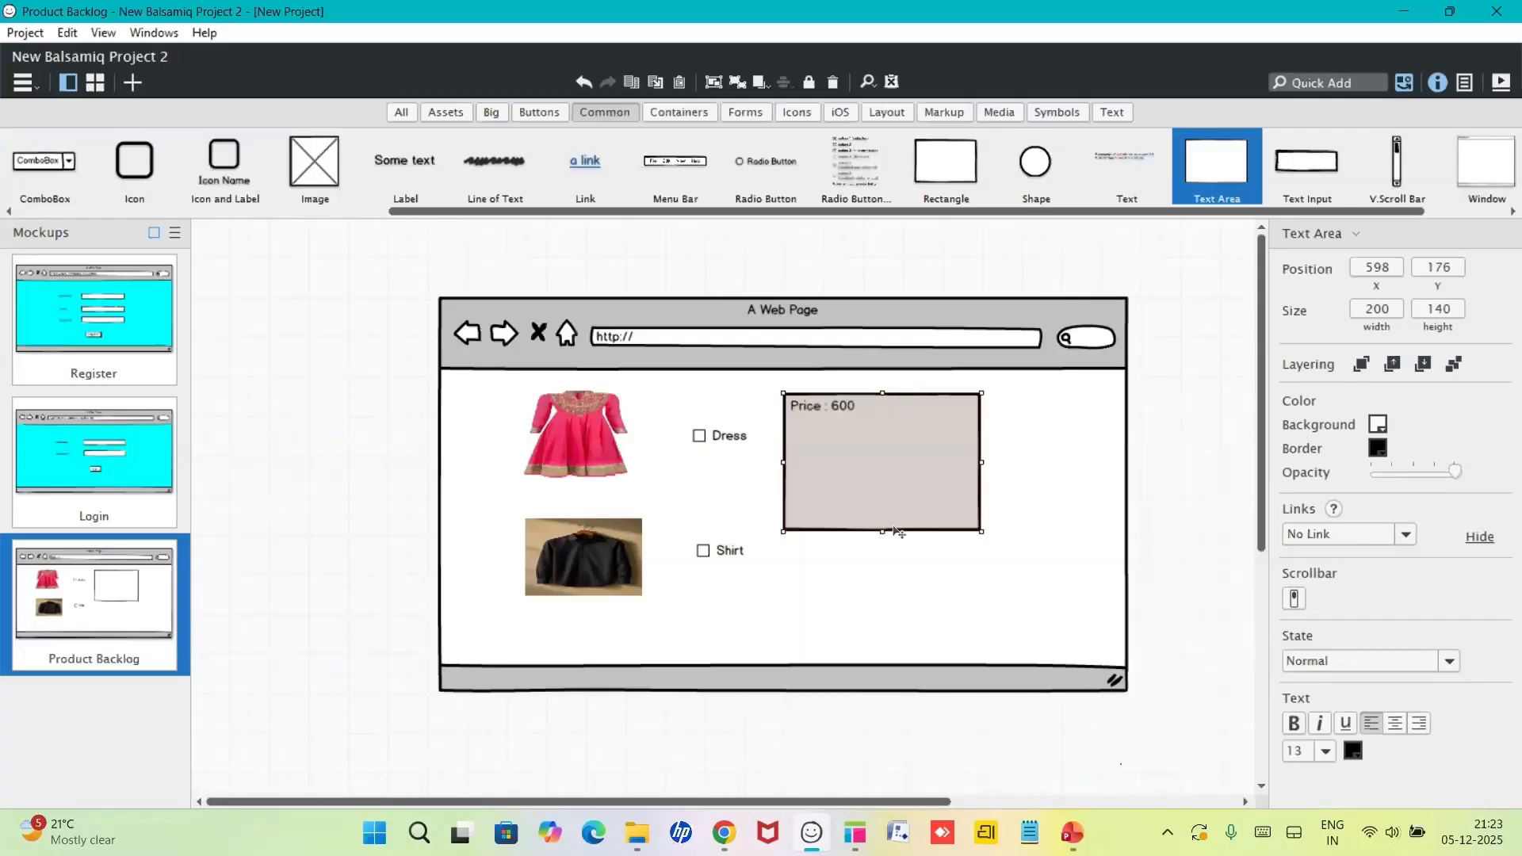
pyautogui.moveTo(895, 531); pyautogui.dragTo(877, 441)
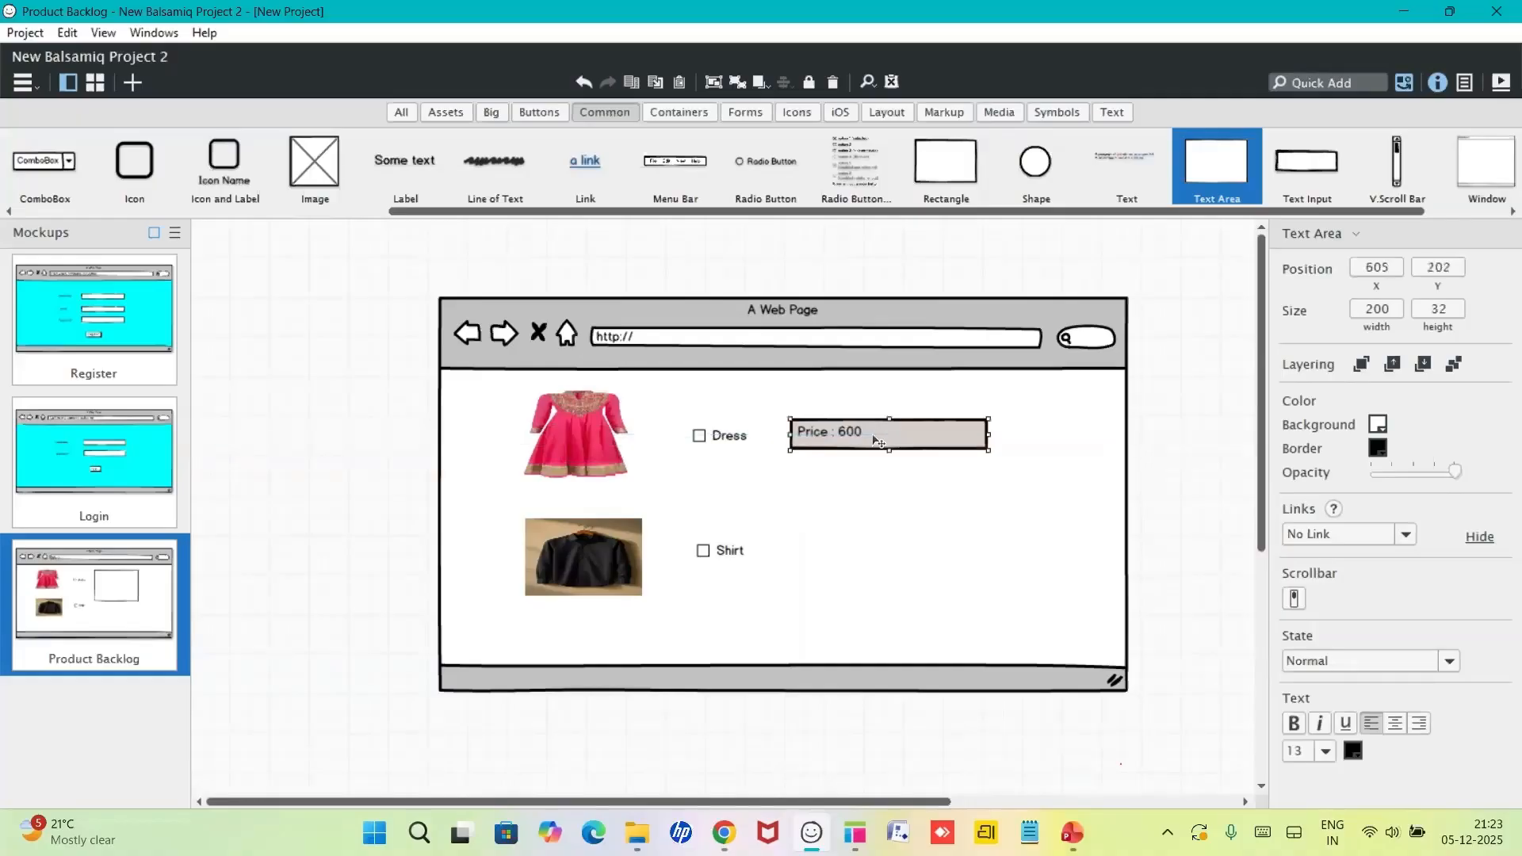
pyautogui.click(878, 546)
# - Duplicate the price box beside the Shirt checkbox and change the copy's text to "Price : 500"
pyautogui.click(884, 435)
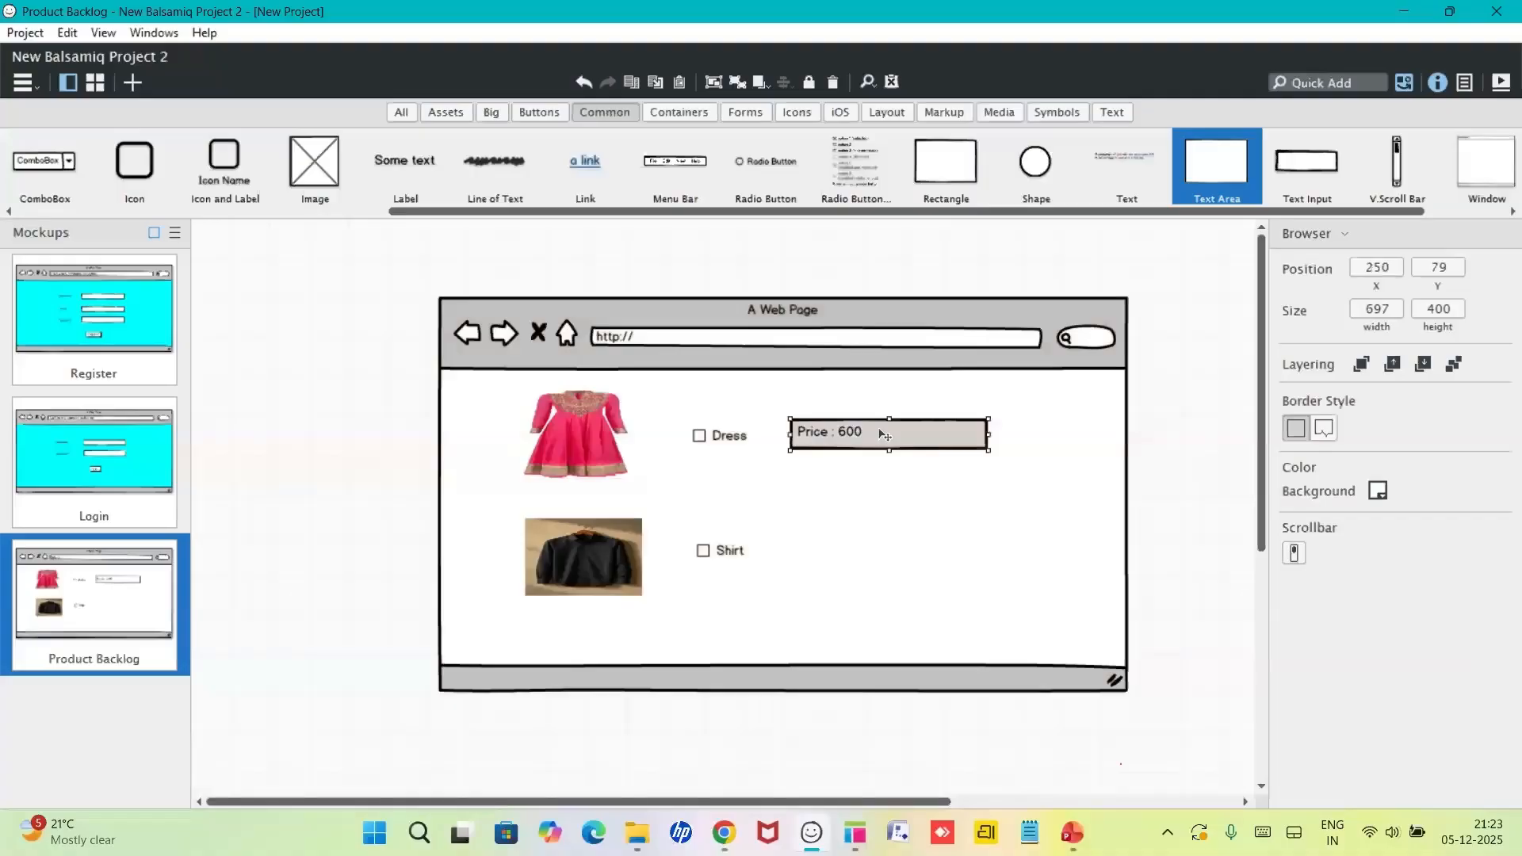
pyautogui.moveTo(884, 435); pyautogui.dragTo(880, 553)
pyautogui.doubleClick(880, 553)
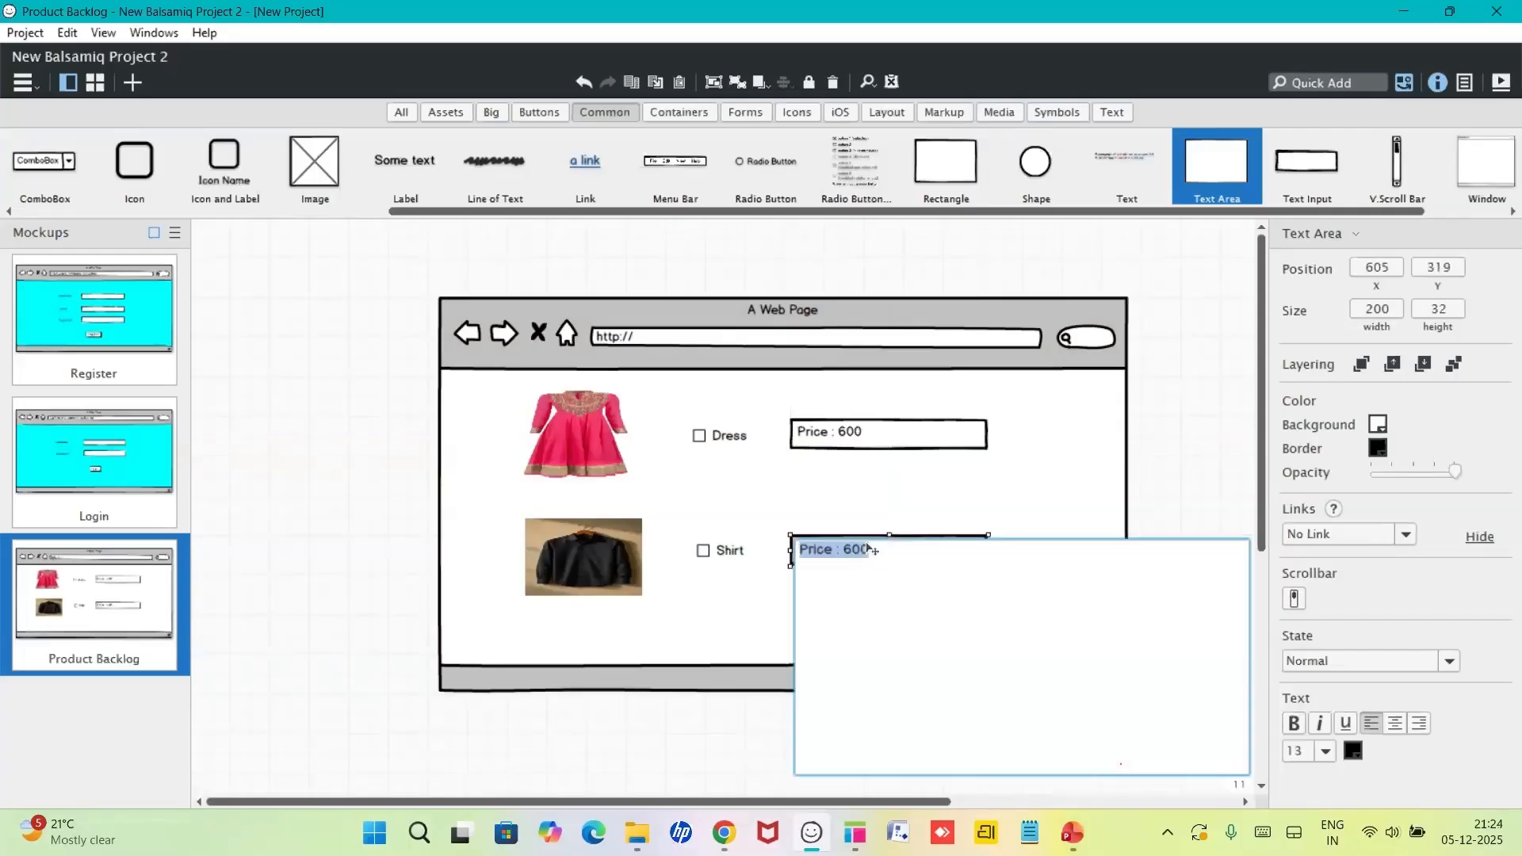
pyautogui.click(875, 567)
pyautogui.click(858, 549)
pyautogui.press('BackSpace')
pyautogui.press('BackSpace')
pyautogui.write('5')
pyautogui.hotkey('ctrl', 'Return')
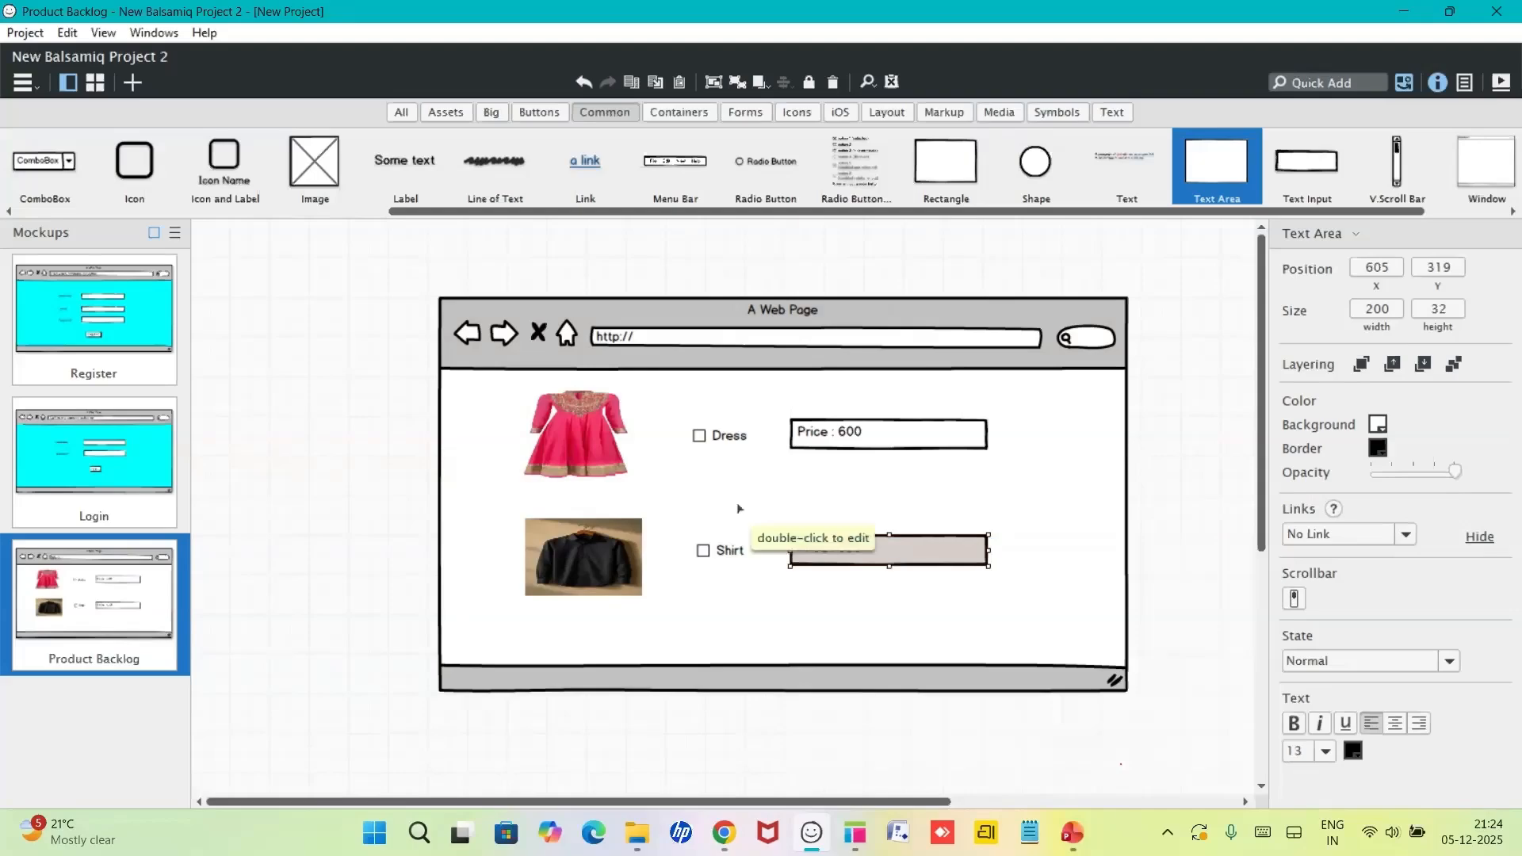
# - Set the browser window's background colour to cyan (00ffff)
pyautogui.click(723, 477)
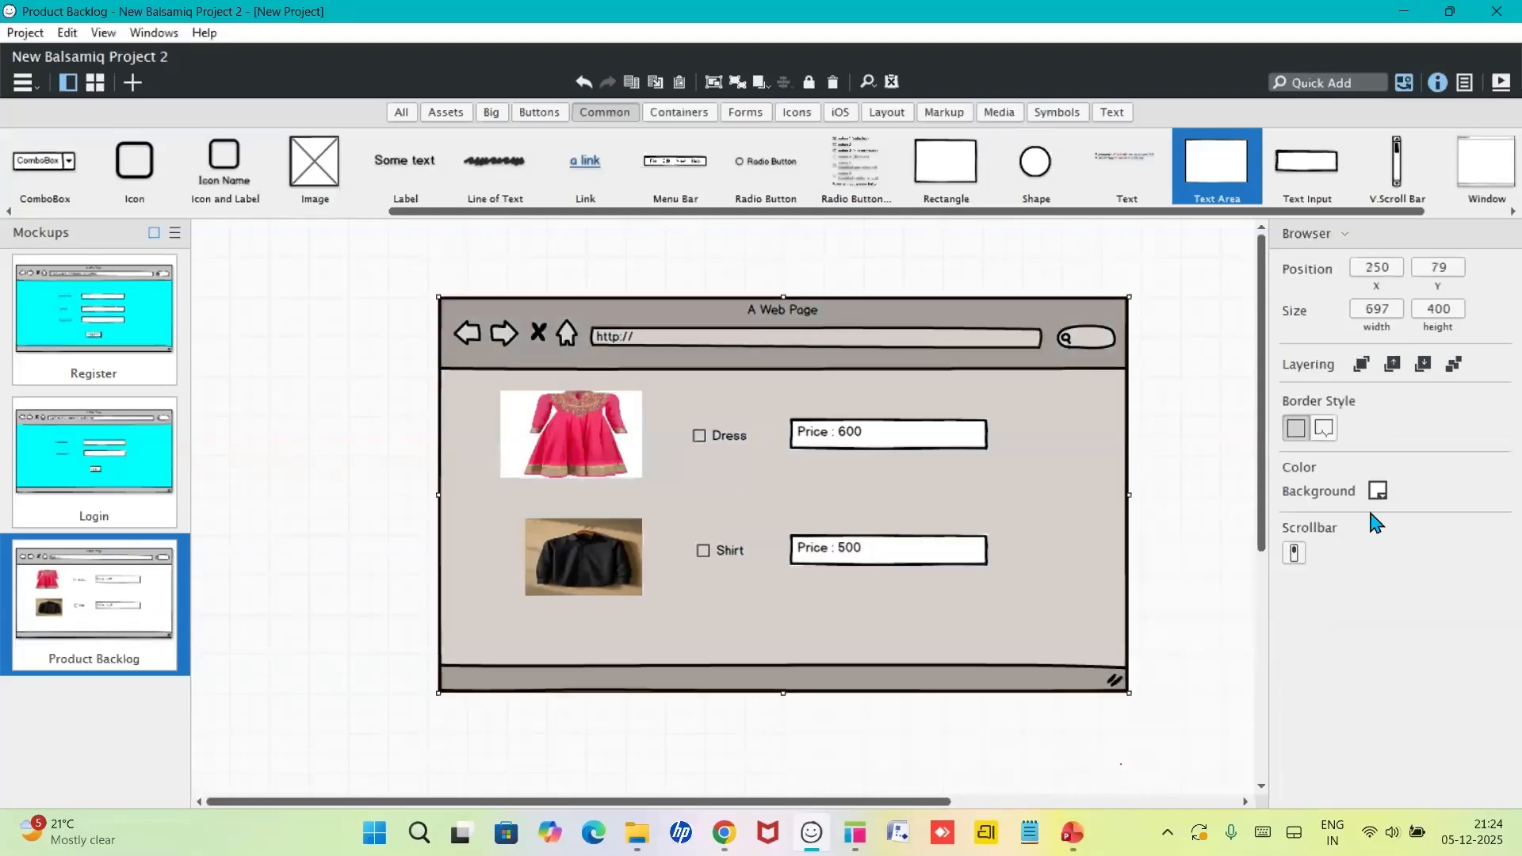
pyautogui.click(1378, 491)
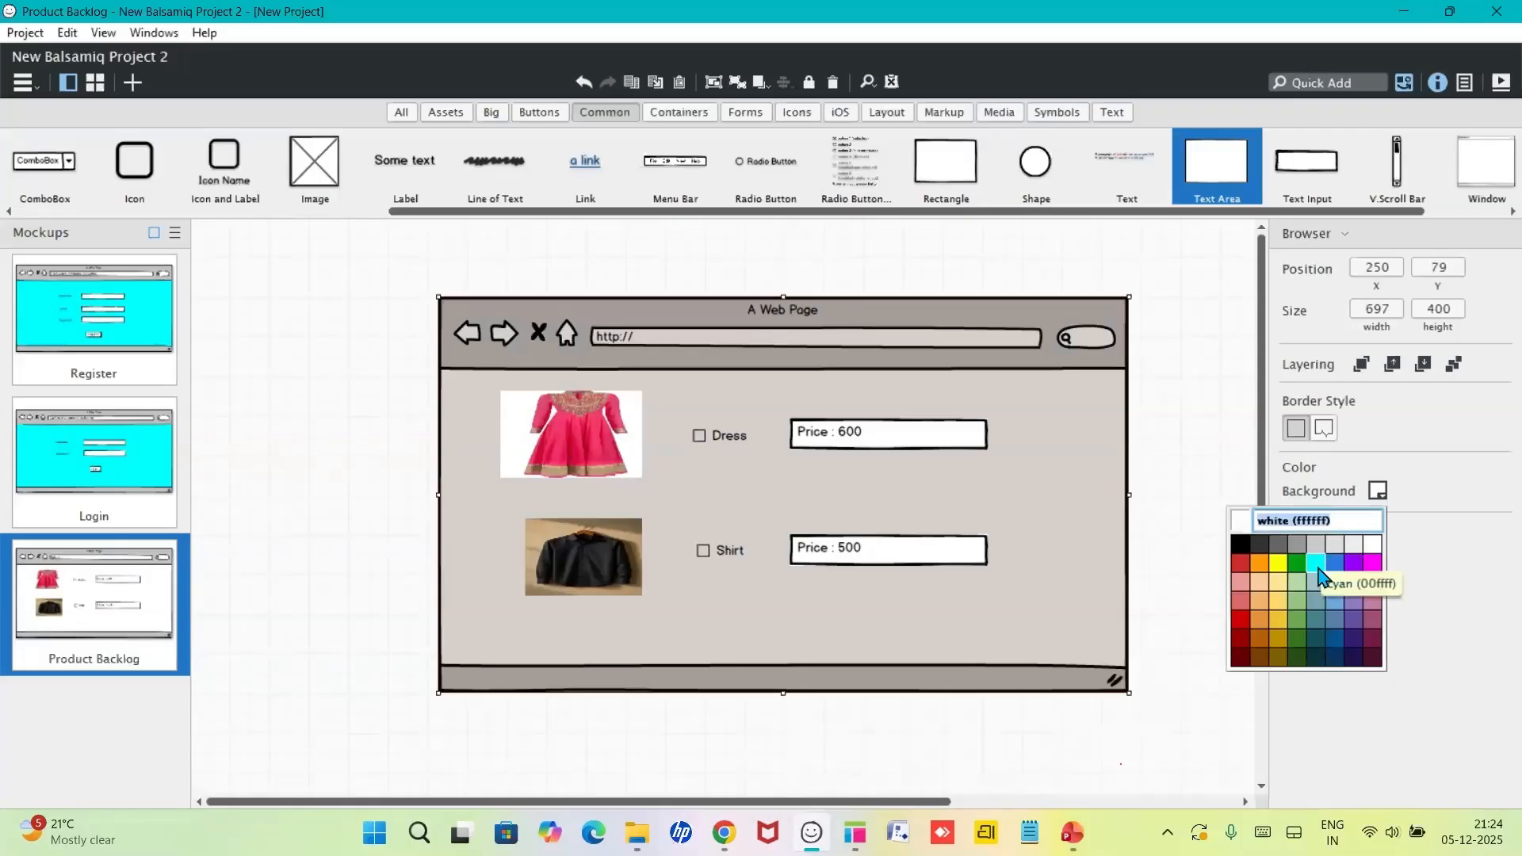
pyautogui.click(1316, 563)
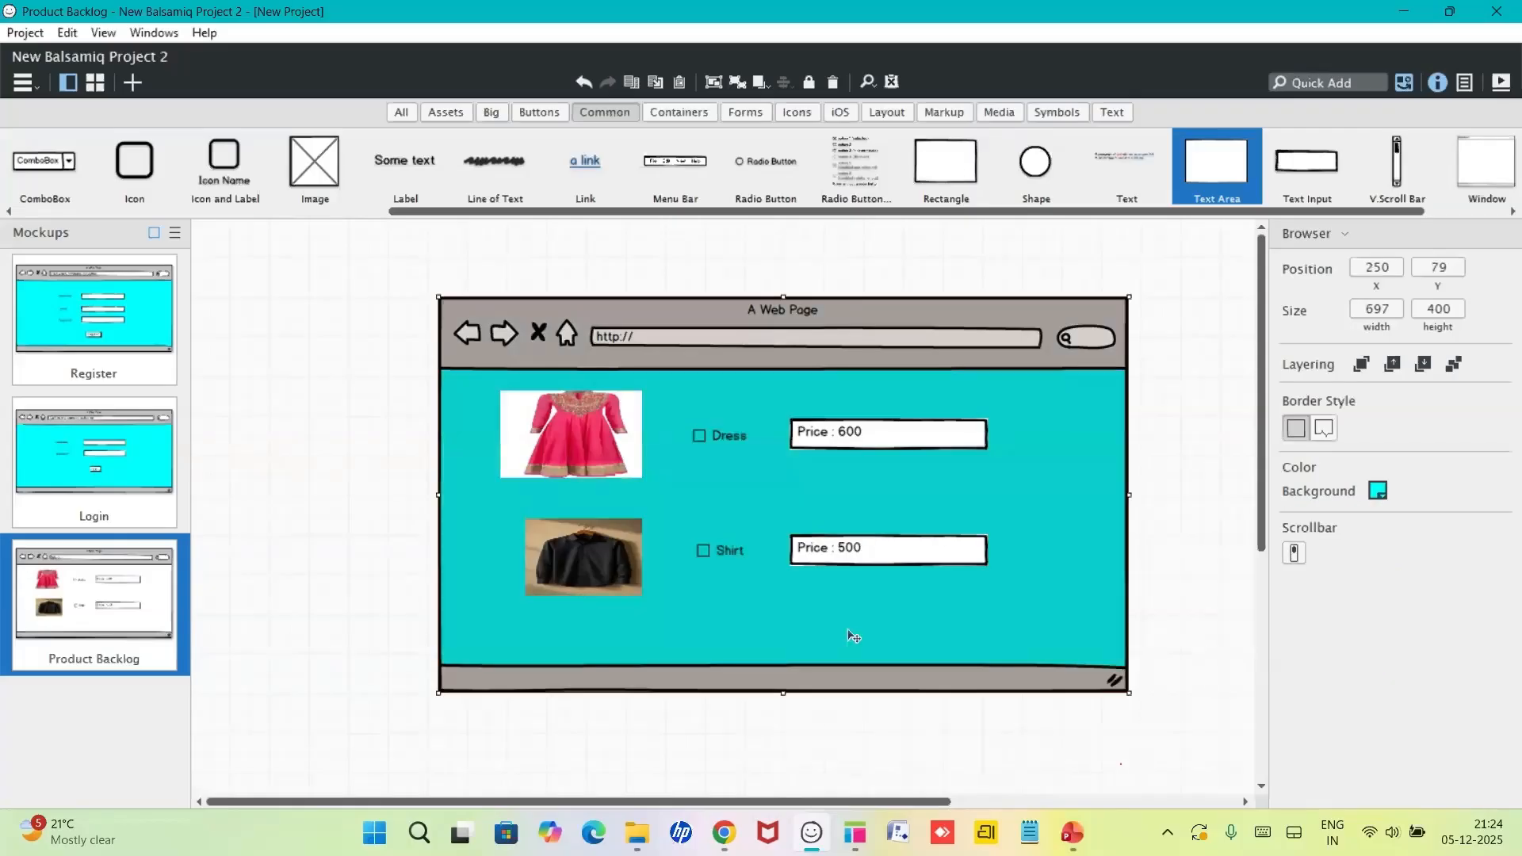
# - Add a button labelled "Add to cart" below the product rows in the page area
pyautogui.click(253, 212)
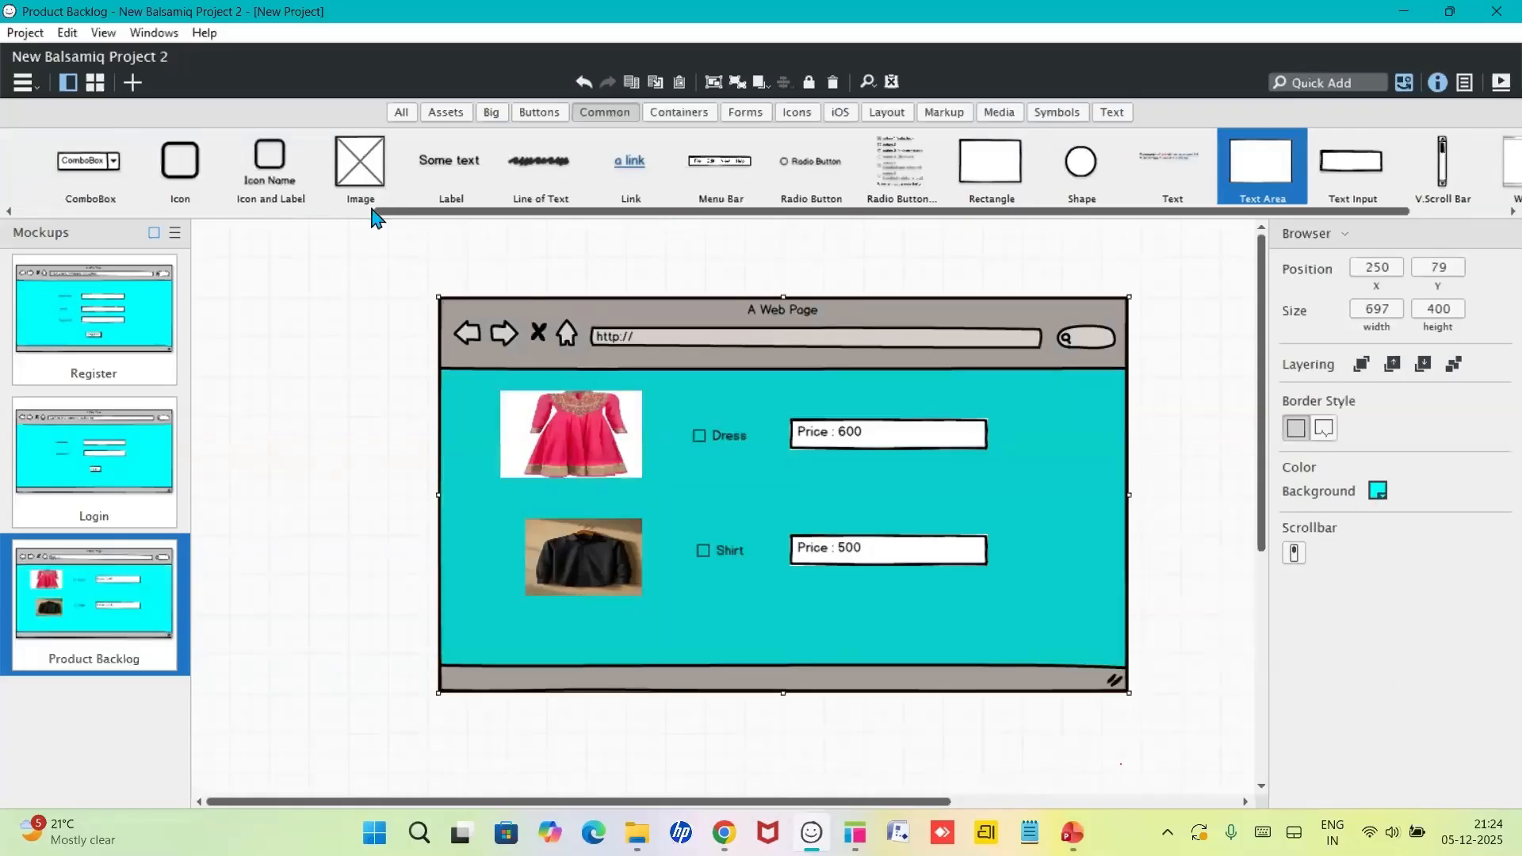
pyautogui.moveTo(372, 212); pyautogui.dragTo(748, 620)
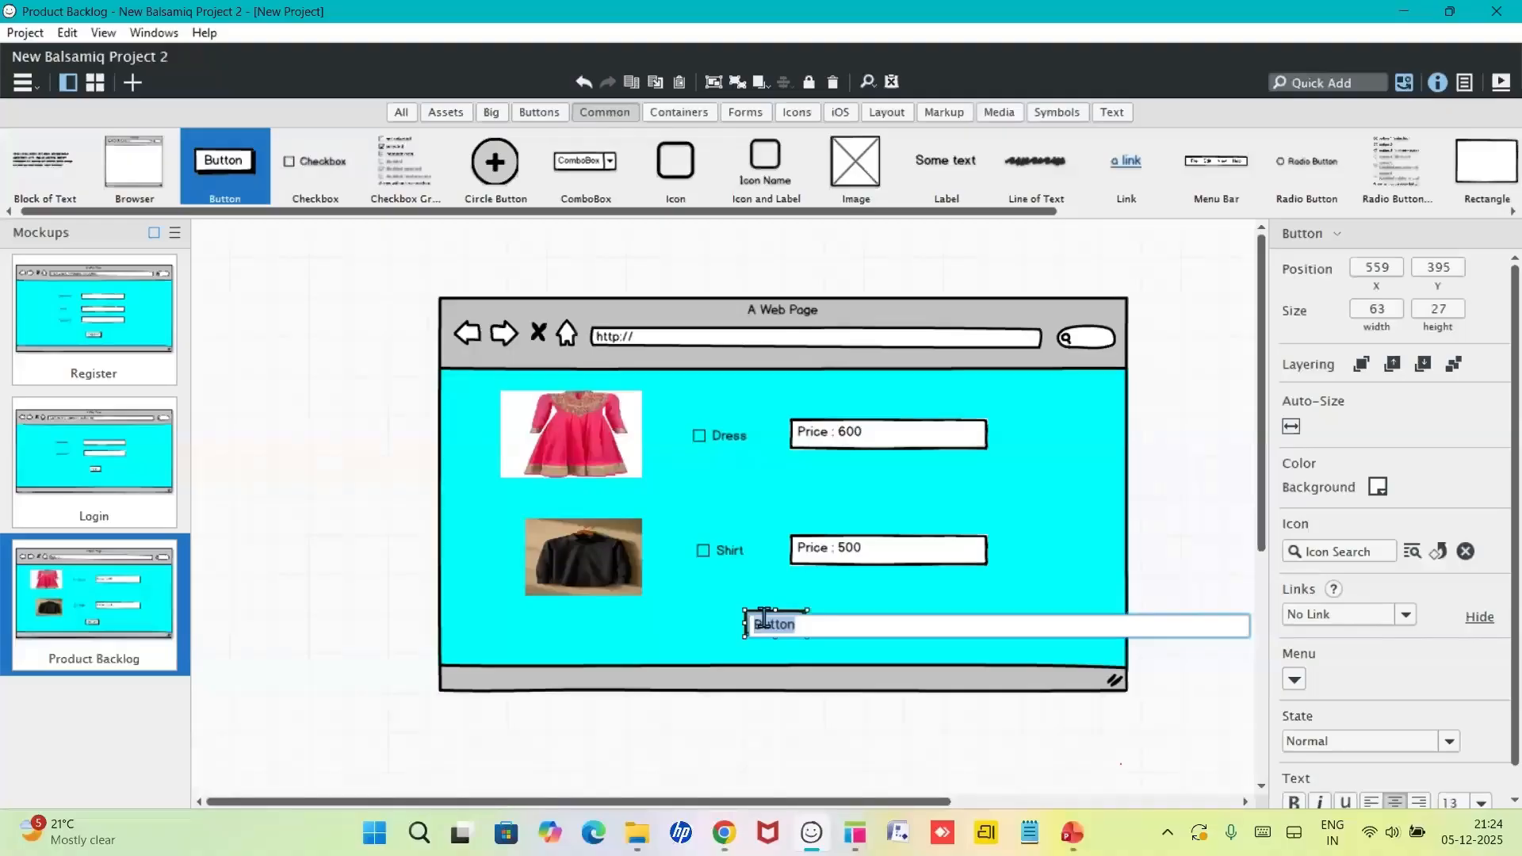
pyautogui.write('Add to cart')
pyautogui.press('Return')
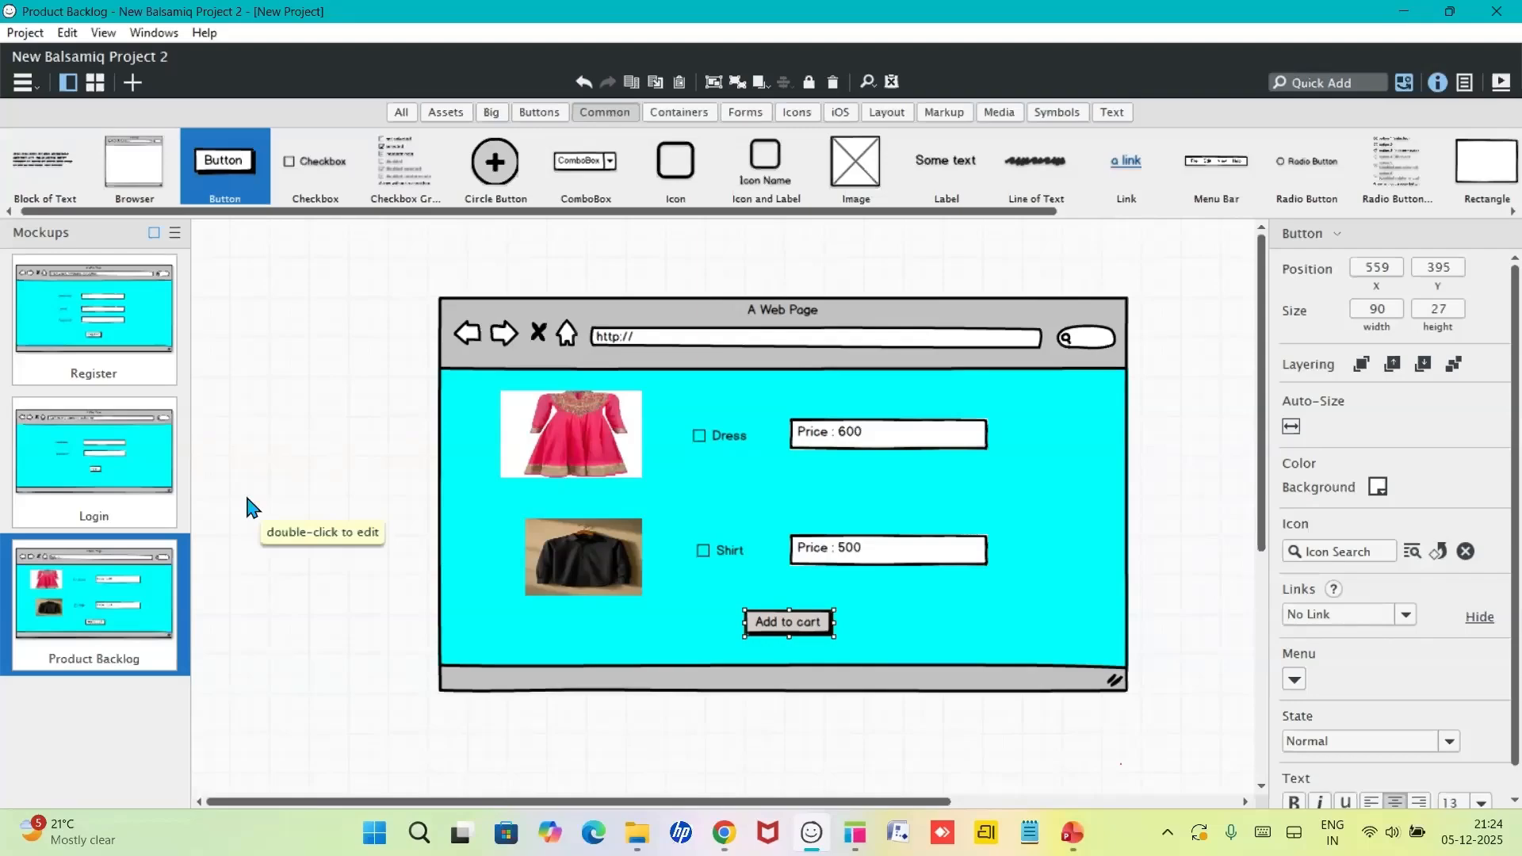
# - Create a new mockup containing a browser window widened to about 681 by 400 pixels
pyautogui.click(131, 82)
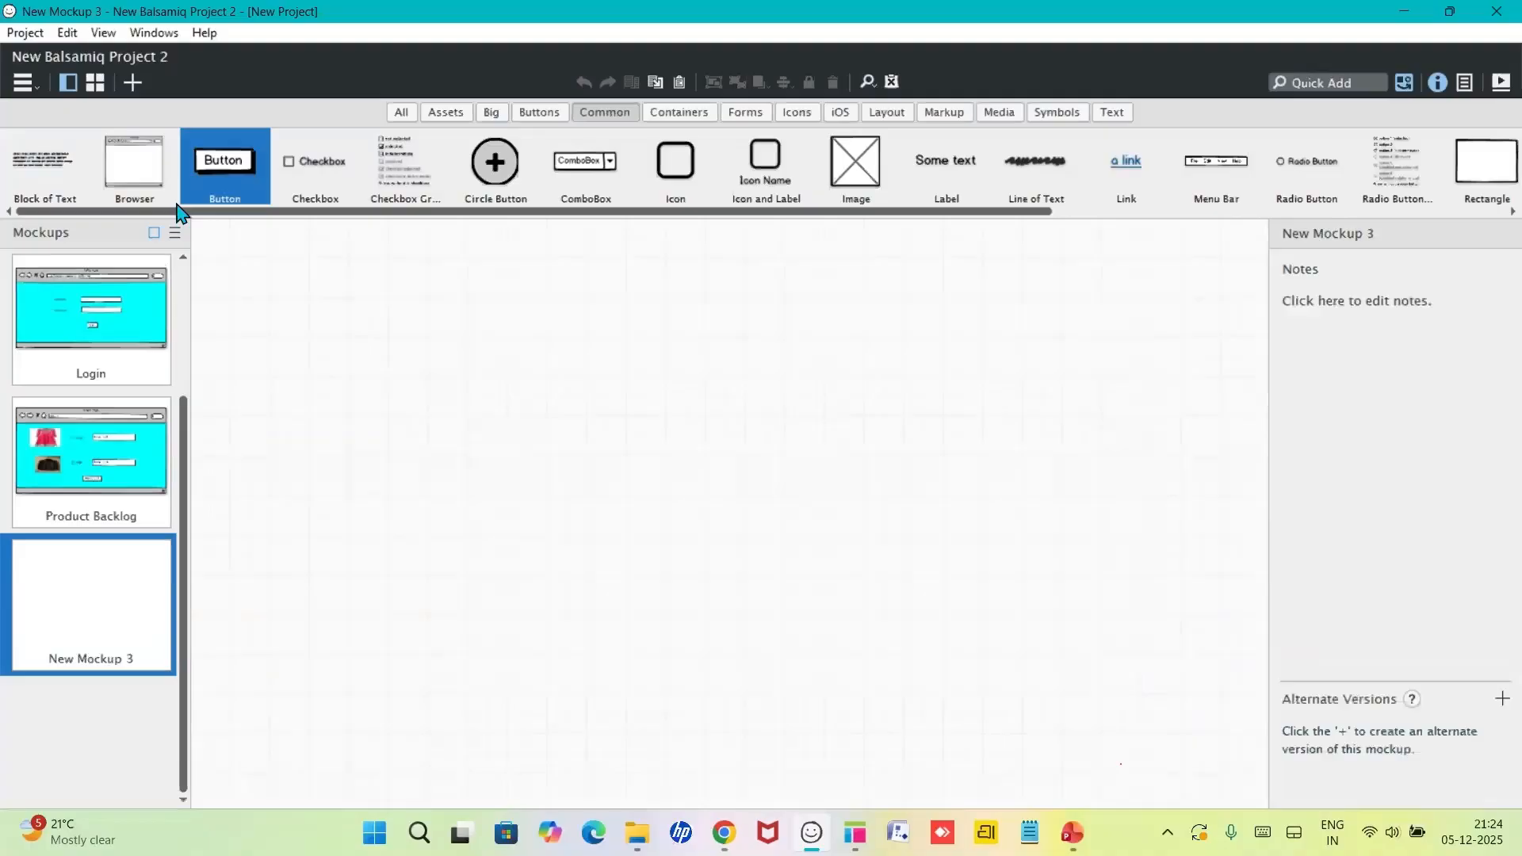
pyautogui.moveTo(168, 194); pyautogui.dragTo(418, 314)
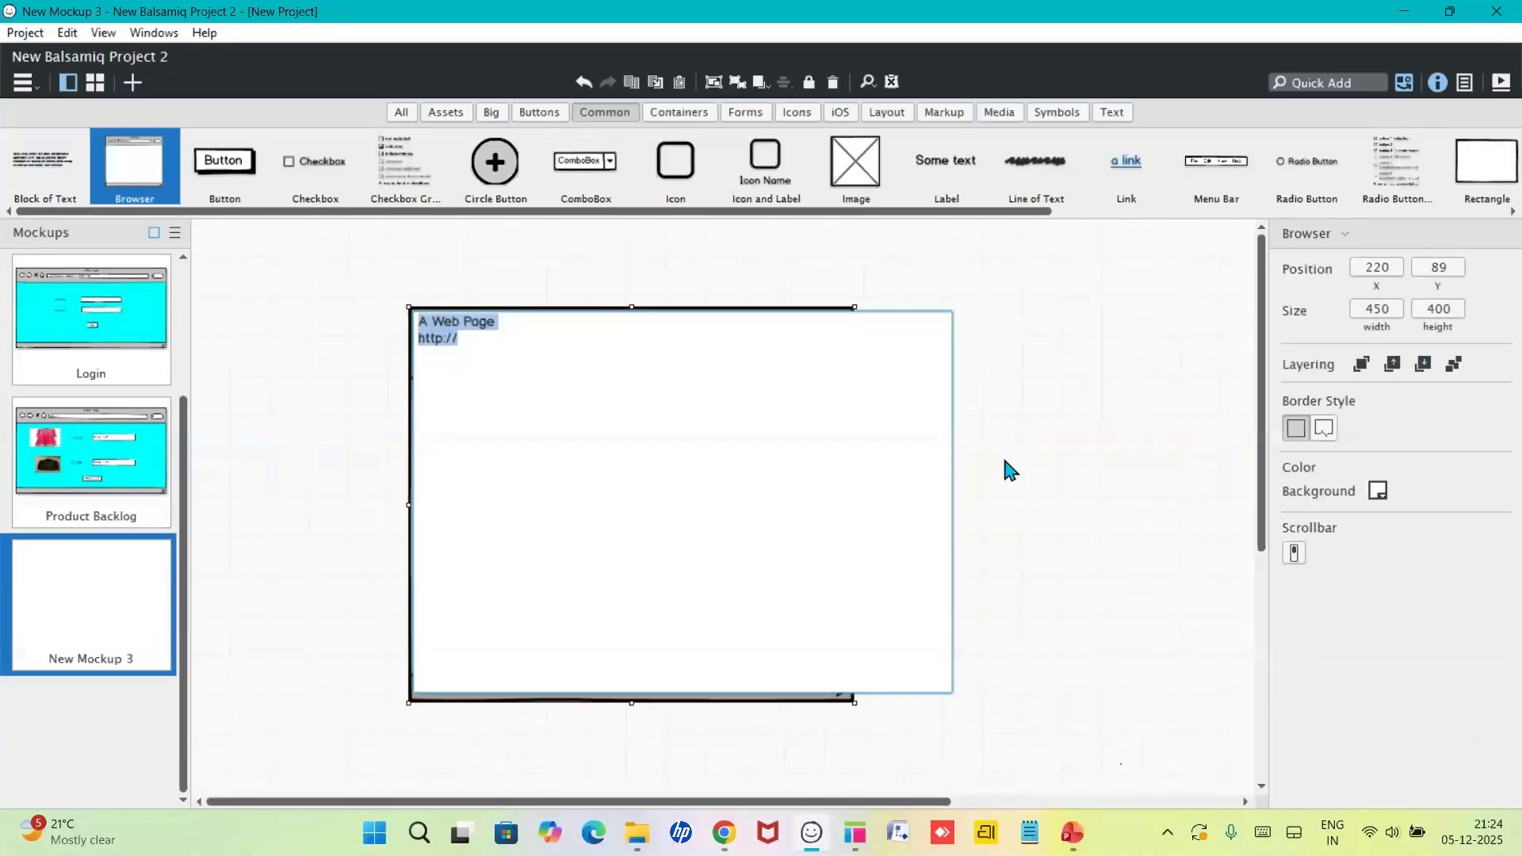
pyautogui.click(908, 516)
pyautogui.moveTo(855, 504); pyautogui.dragTo(1085, 510)
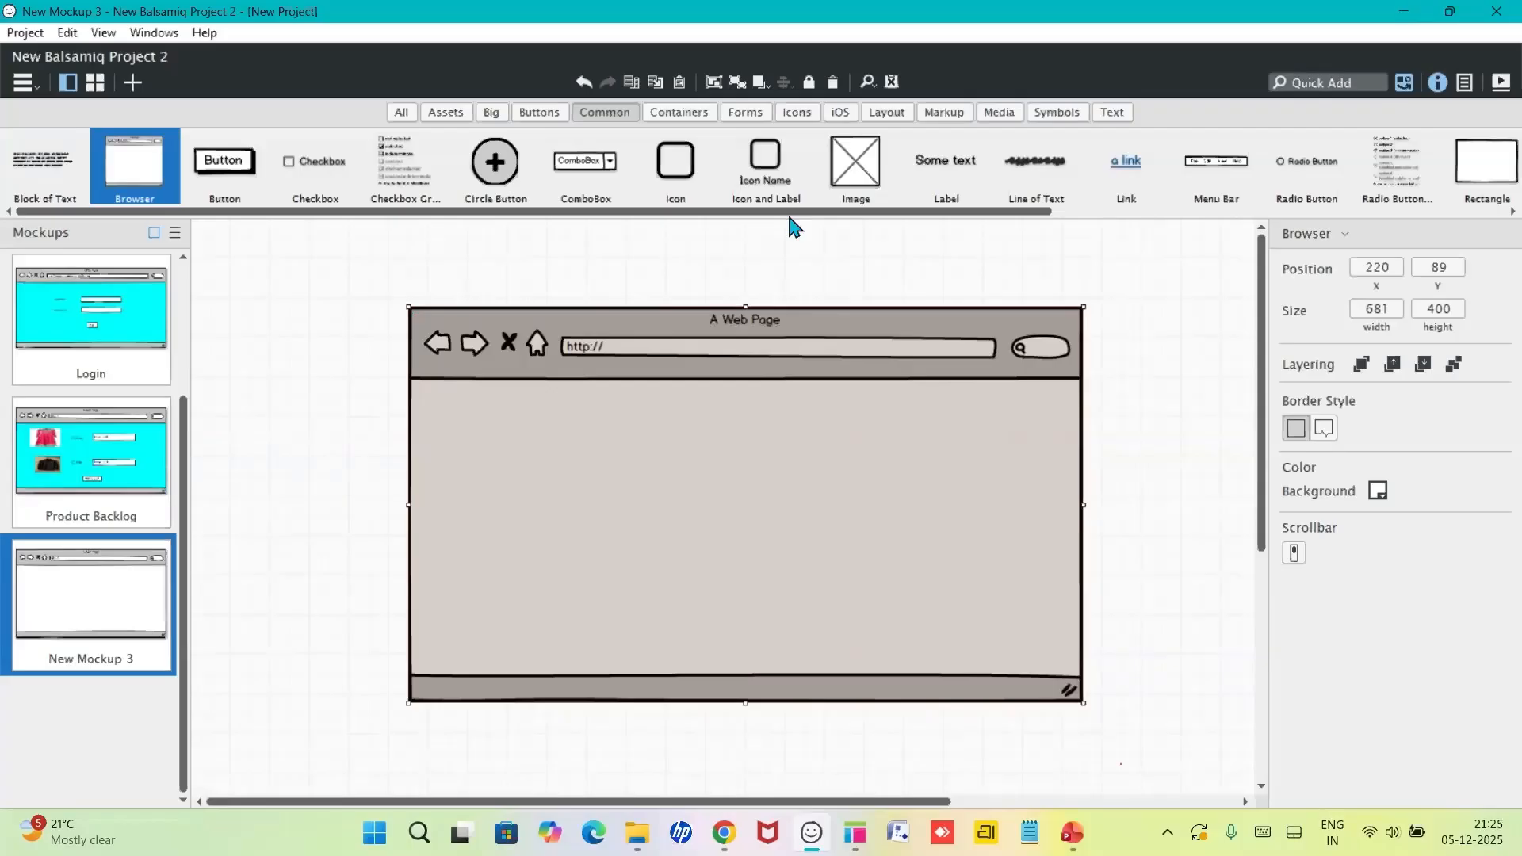
# - Add an image to the browser's page area and load black-classic-shirt into it, replacing the existing project asset
pyautogui.moveTo(855, 165); pyautogui.dragTo(522, 413)
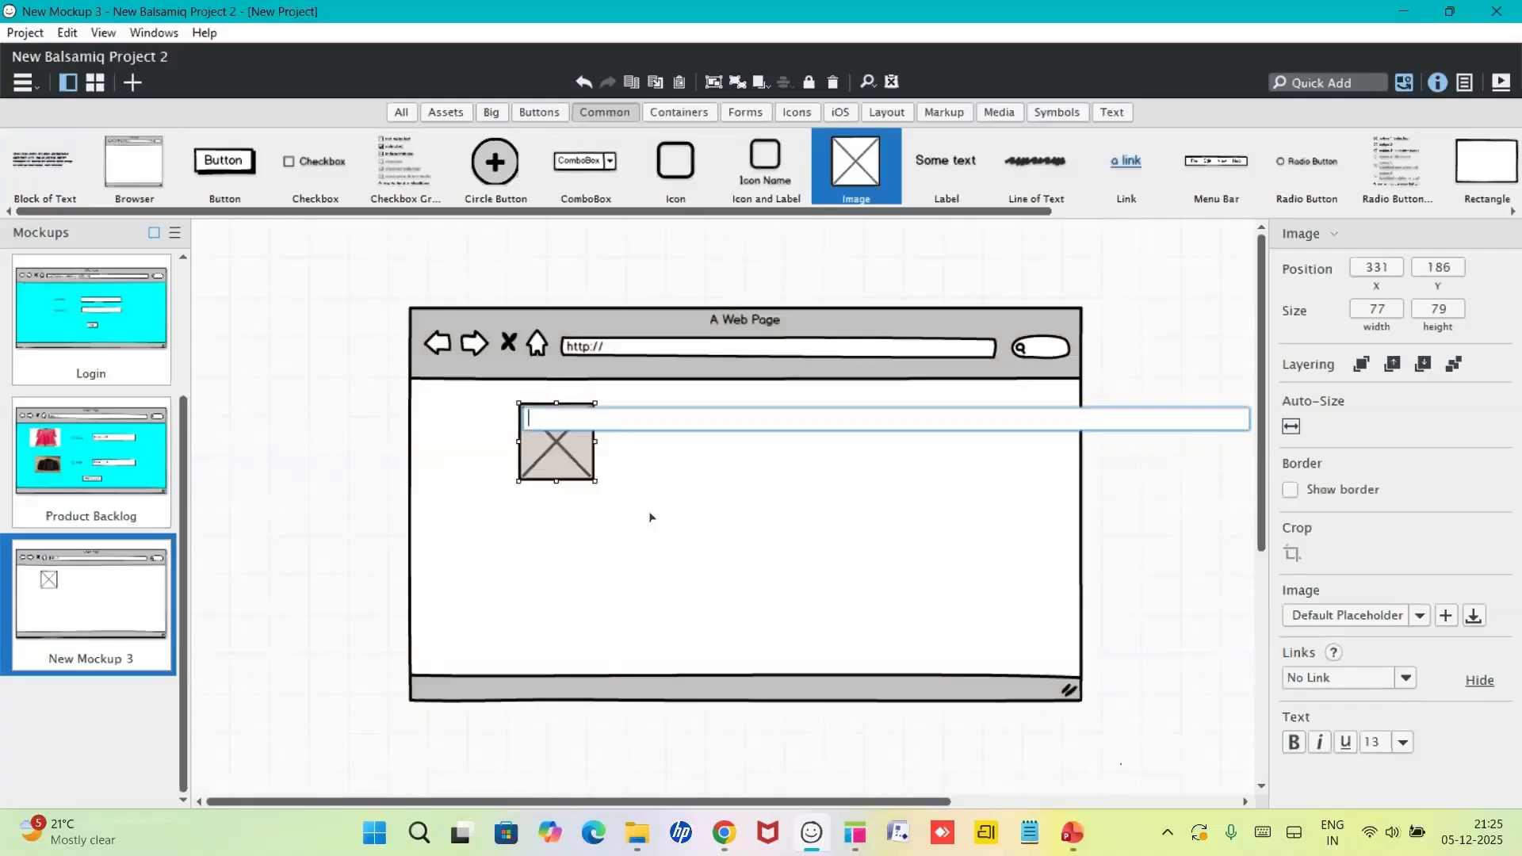
pyautogui.click(574, 451)
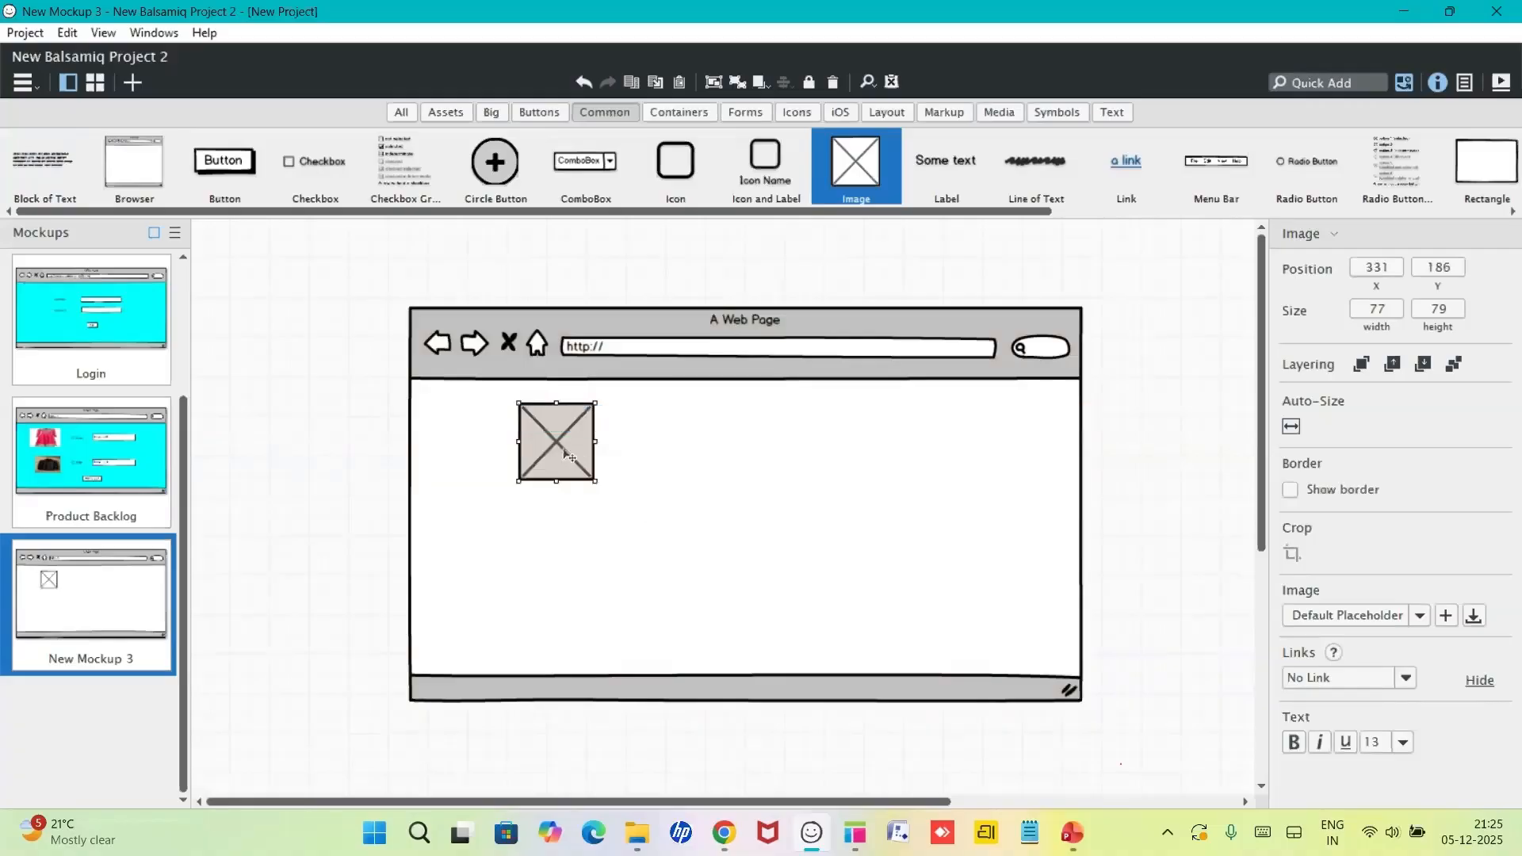
pyautogui.doubleClick(568, 456)
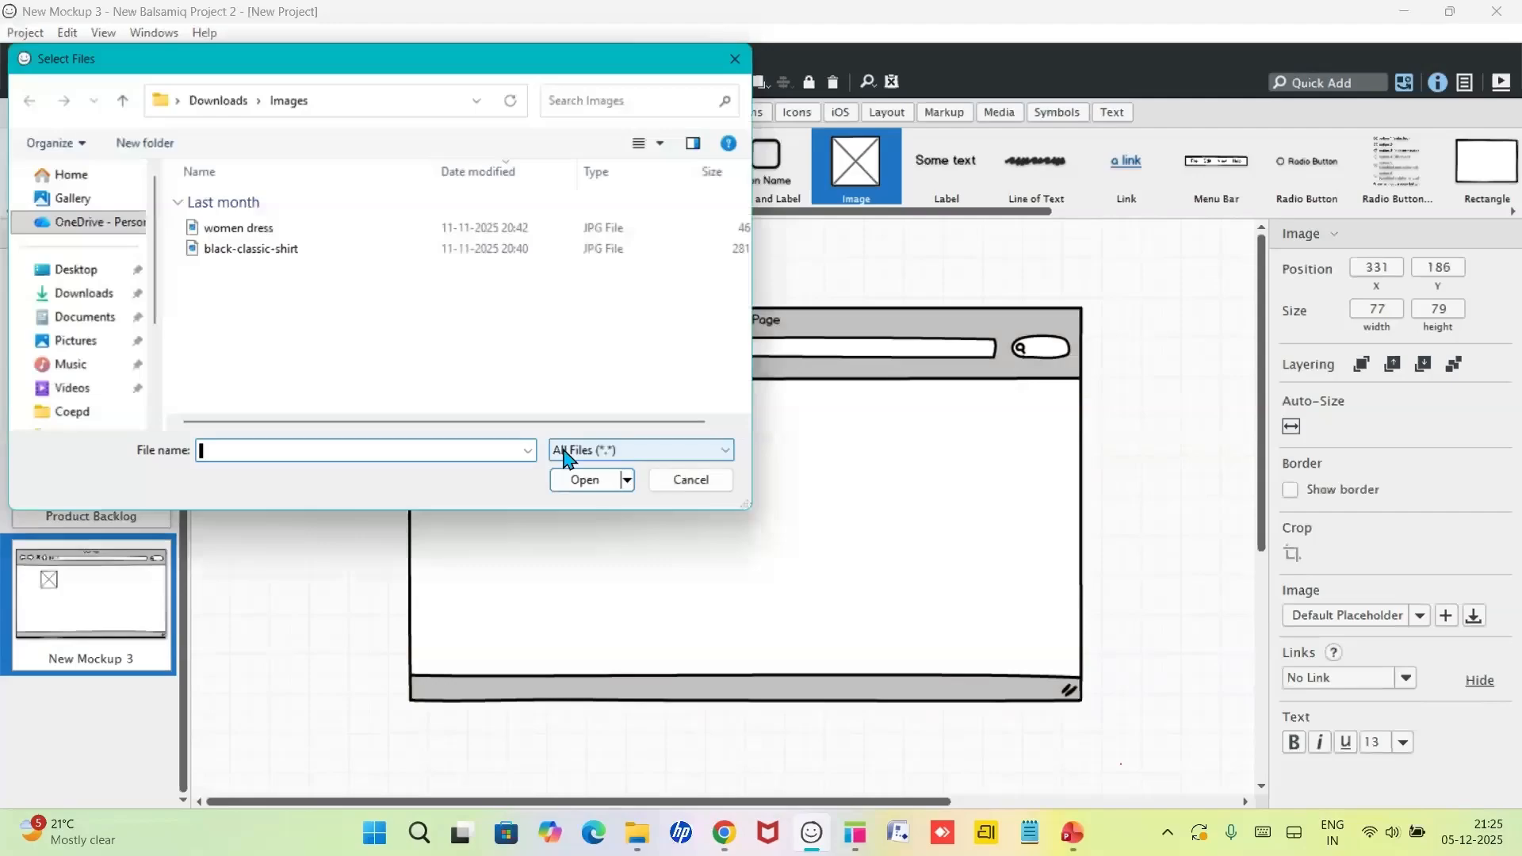
pyautogui.doubleClick(265, 249)
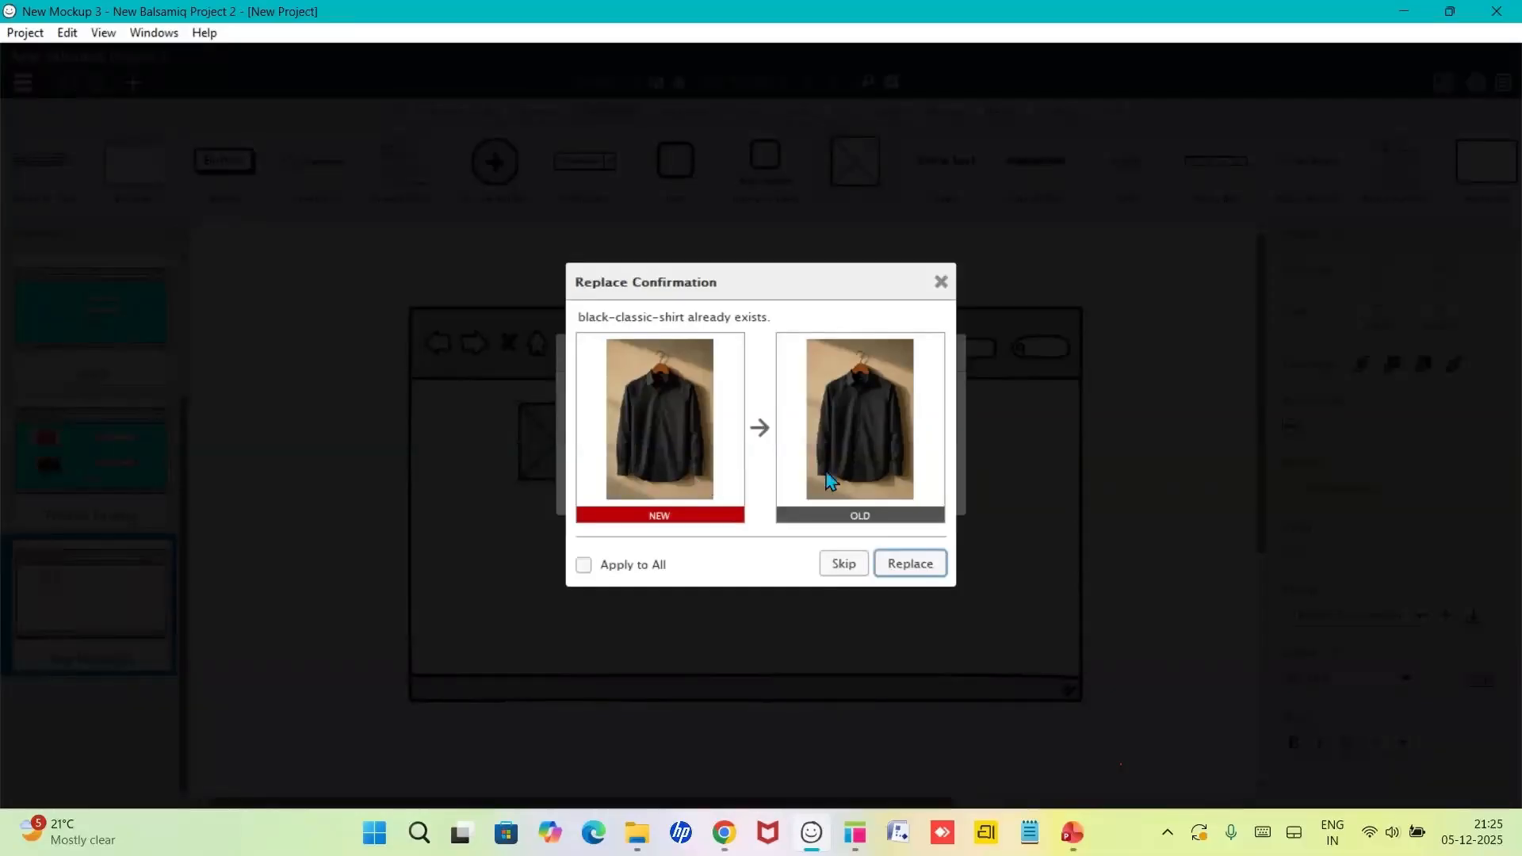
pyautogui.click(897, 563)
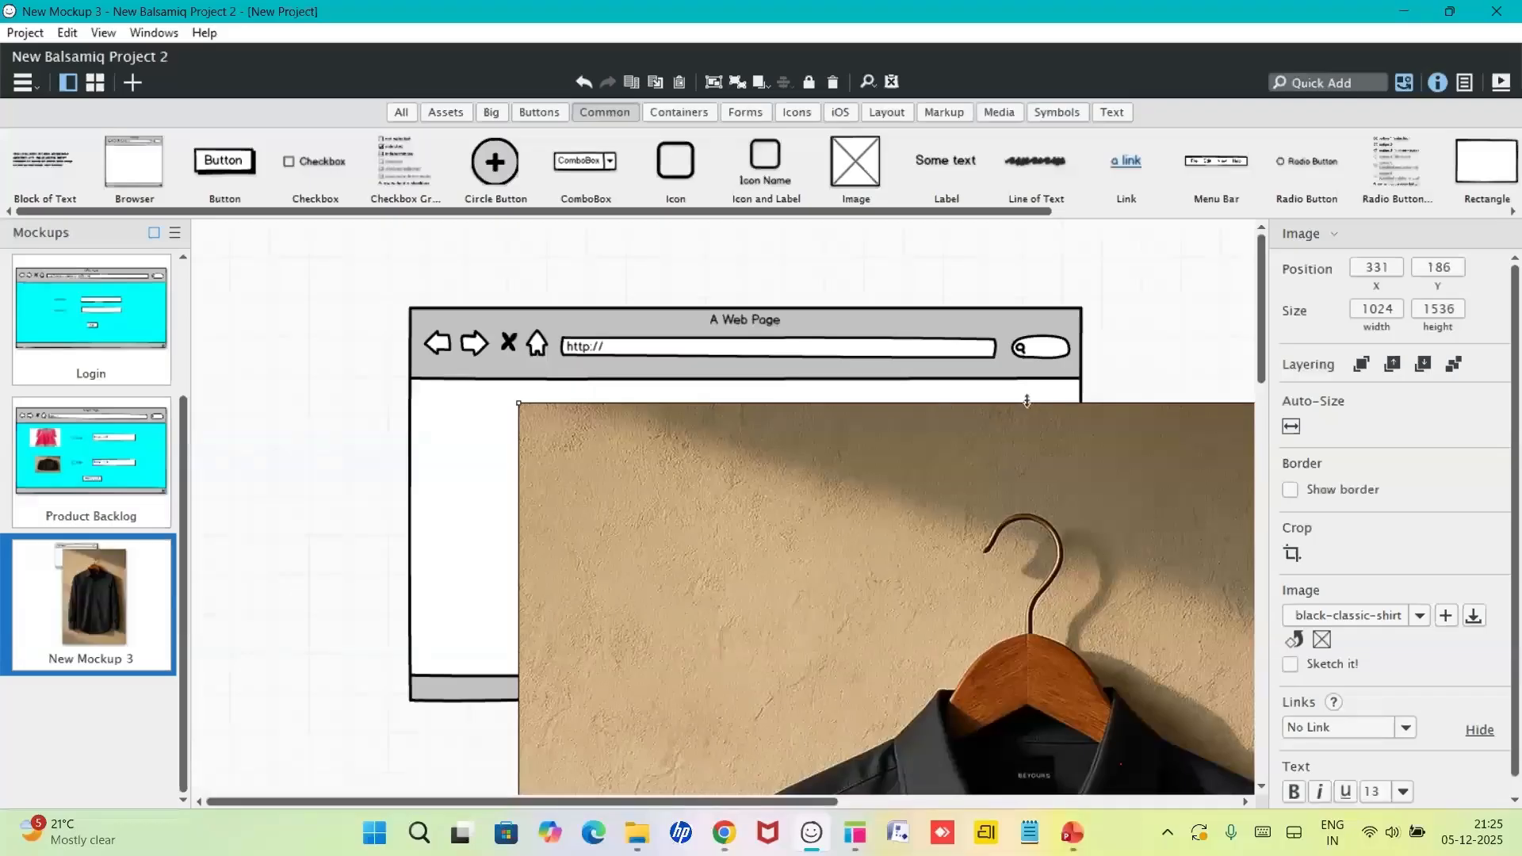
# - Shrink the shirt image to about 118 by 113 pixels and place it at the left of the browser's page area
pyautogui.moveTo(1026, 401); pyautogui.dragTo(1000, 681)
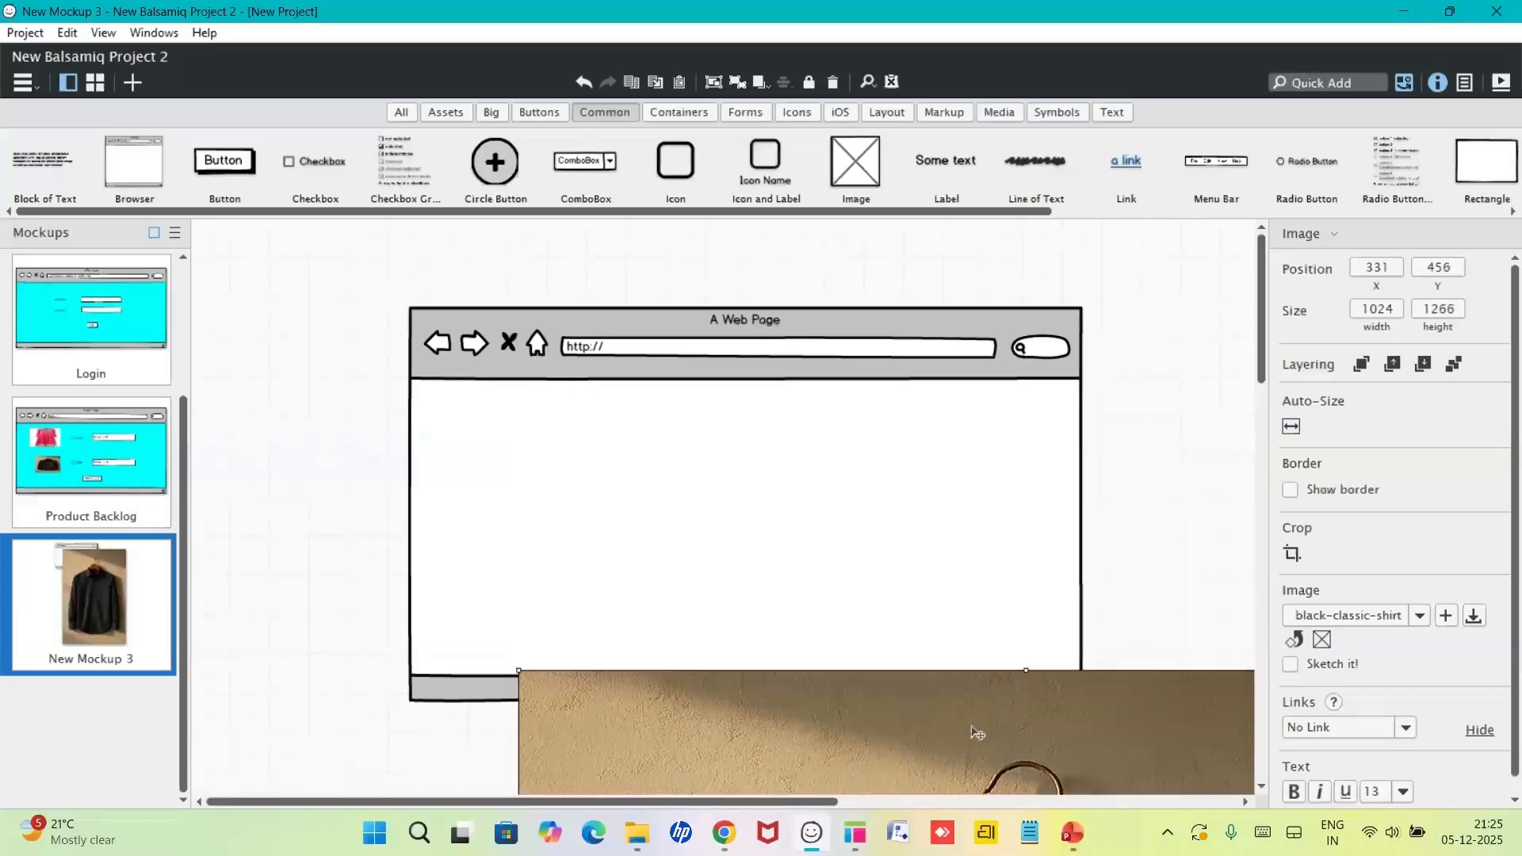
pyautogui.moveTo(977, 733); pyautogui.dragTo(1088, 212)
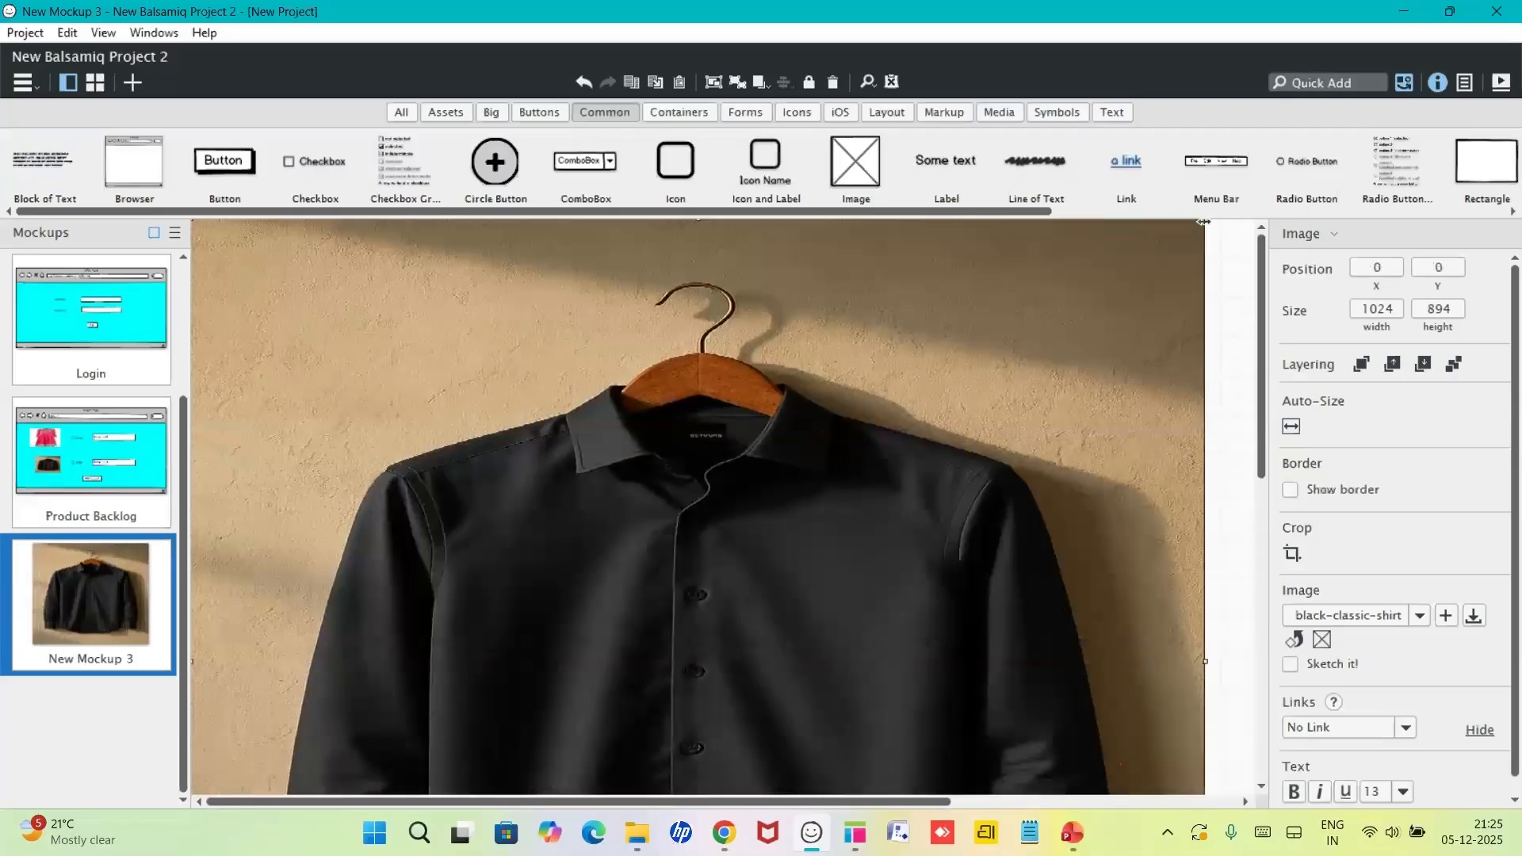
pyautogui.moveTo(1203, 222); pyautogui.dragTo(678, 636)
pyautogui.moveTo(541, 724); pyautogui.dragTo(758, 381)
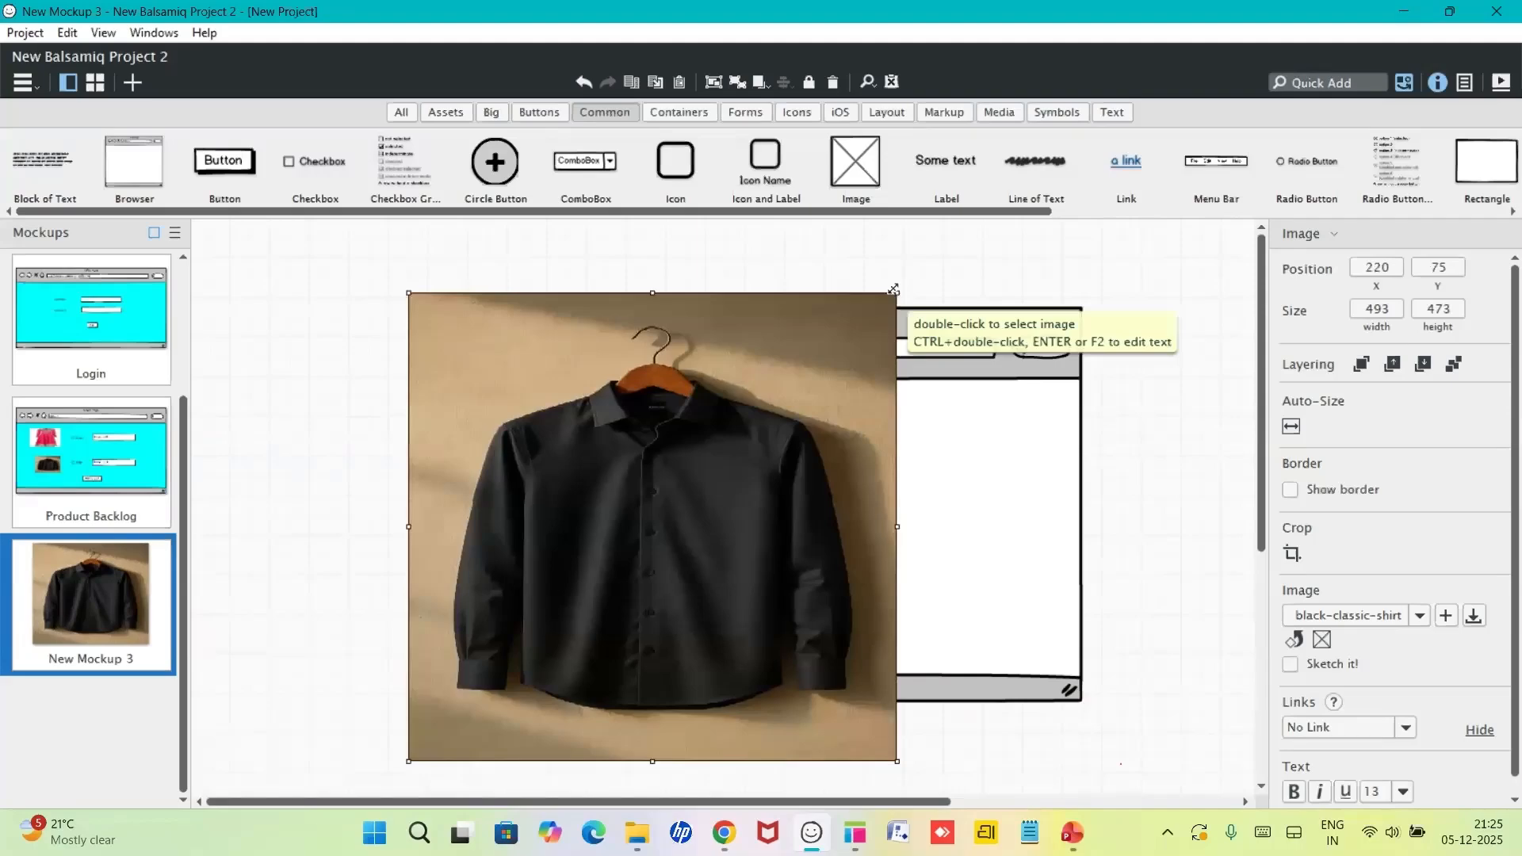
pyautogui.moveTo(893, 290); pyautogui.dragTo(575, 480)
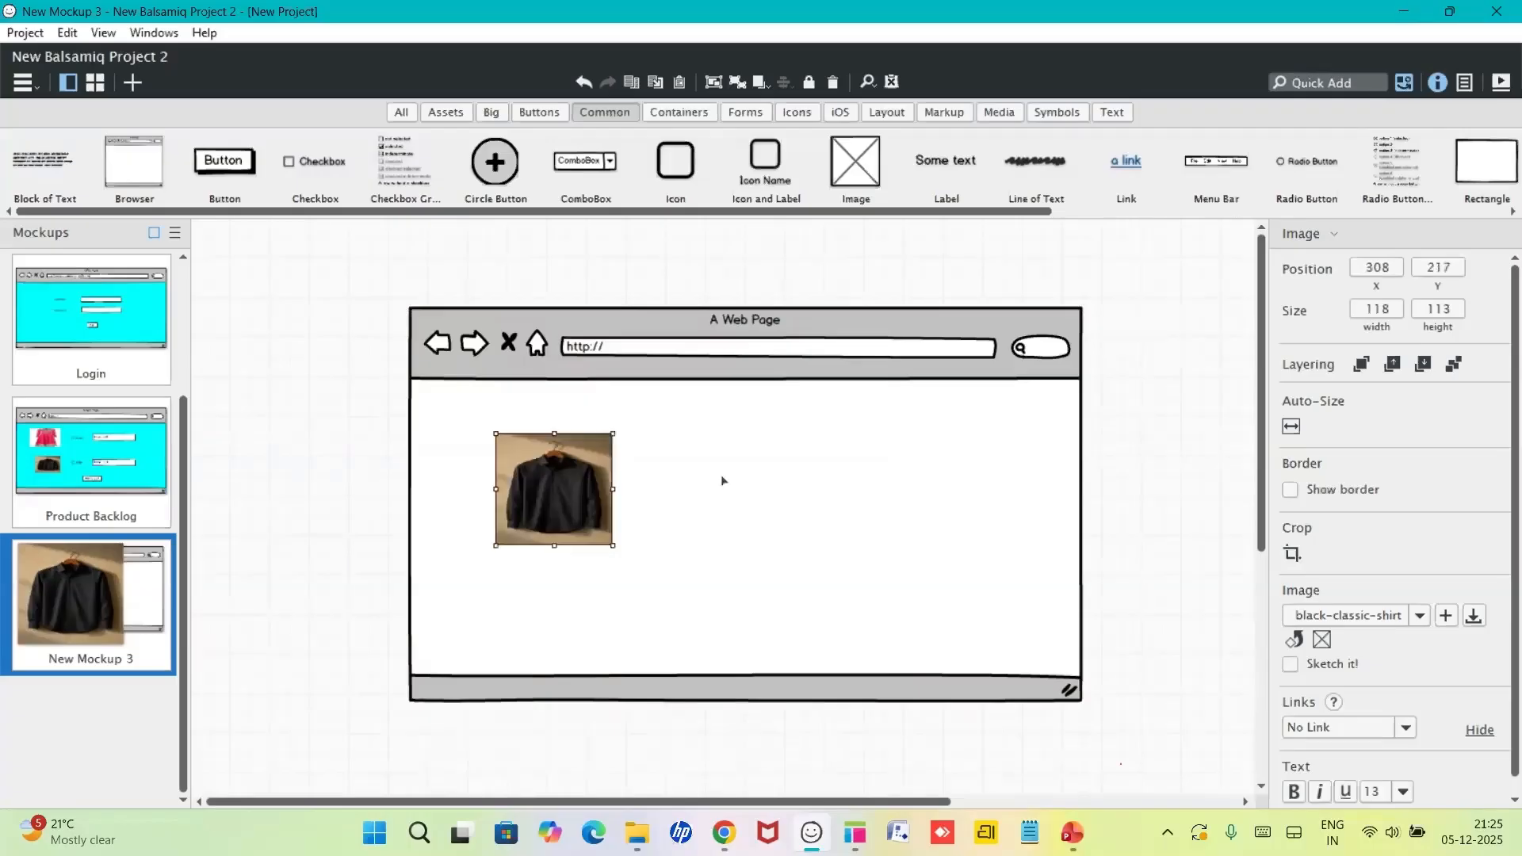
pyautogui.click(723, 481)
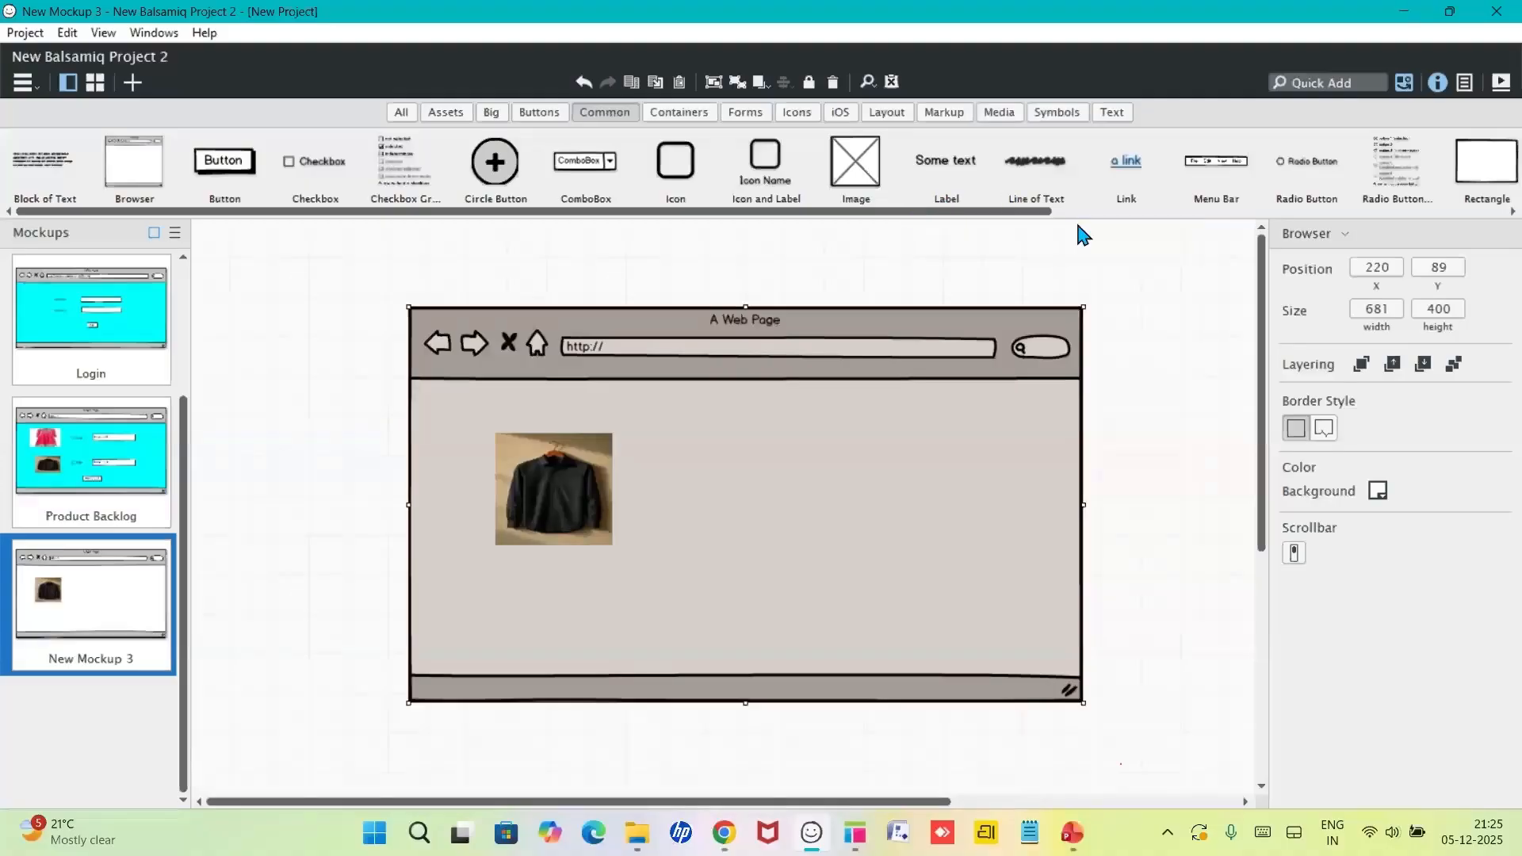
# - Add a text area reading "Price: 500" beside the shirt image and reduce it to about 200 by 38 pixels
pyautogui.moveTo(1037, 212); pyautogui.dragTo(1423, 190)
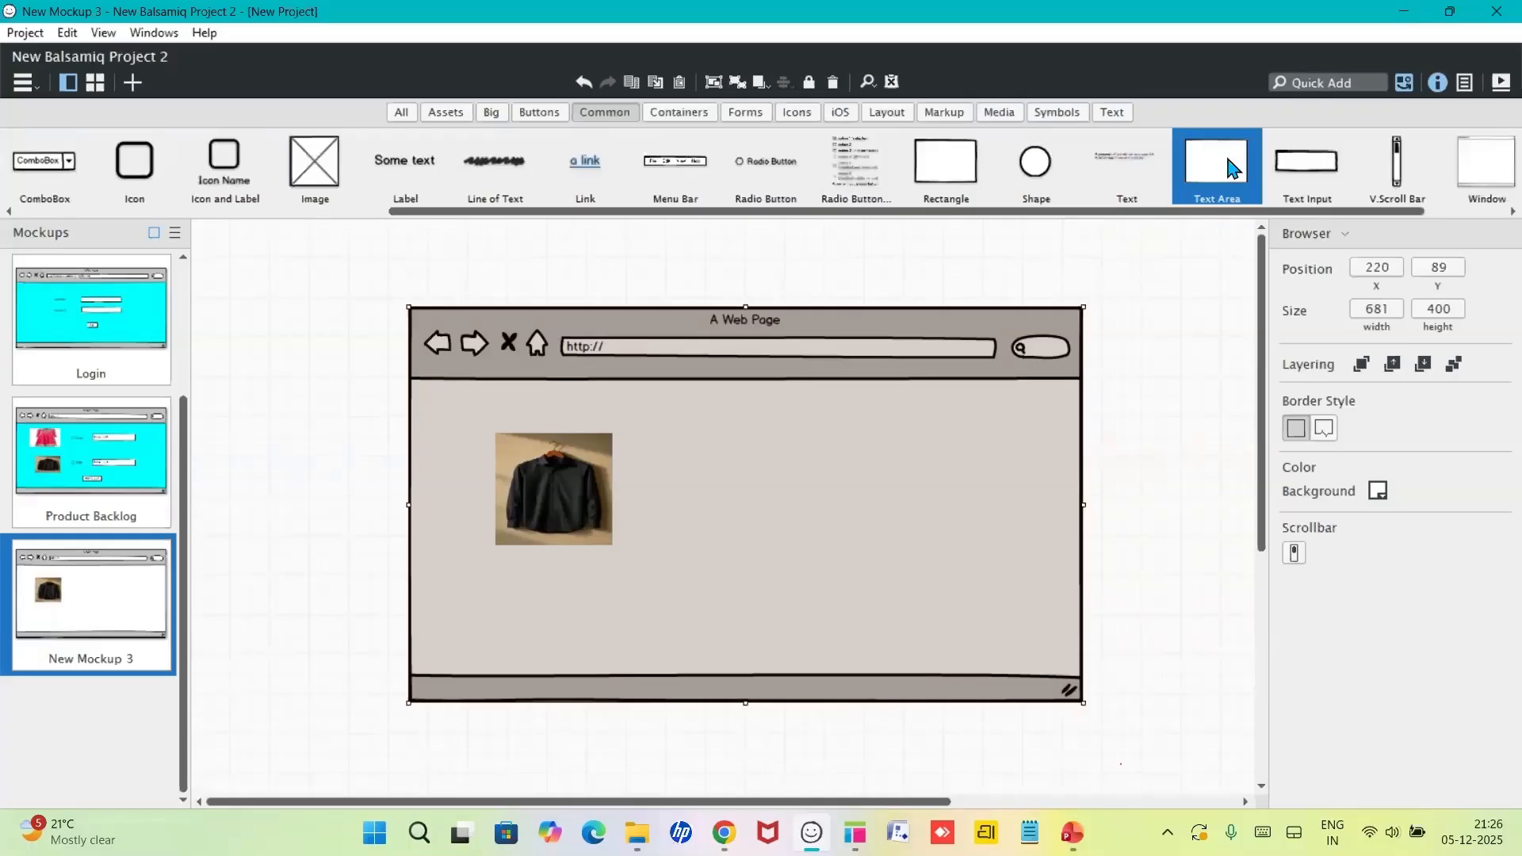
pyautogui.moveTo(1232, 167); pyautogui.dragTo(729, 438)
pyautogui.write('P')
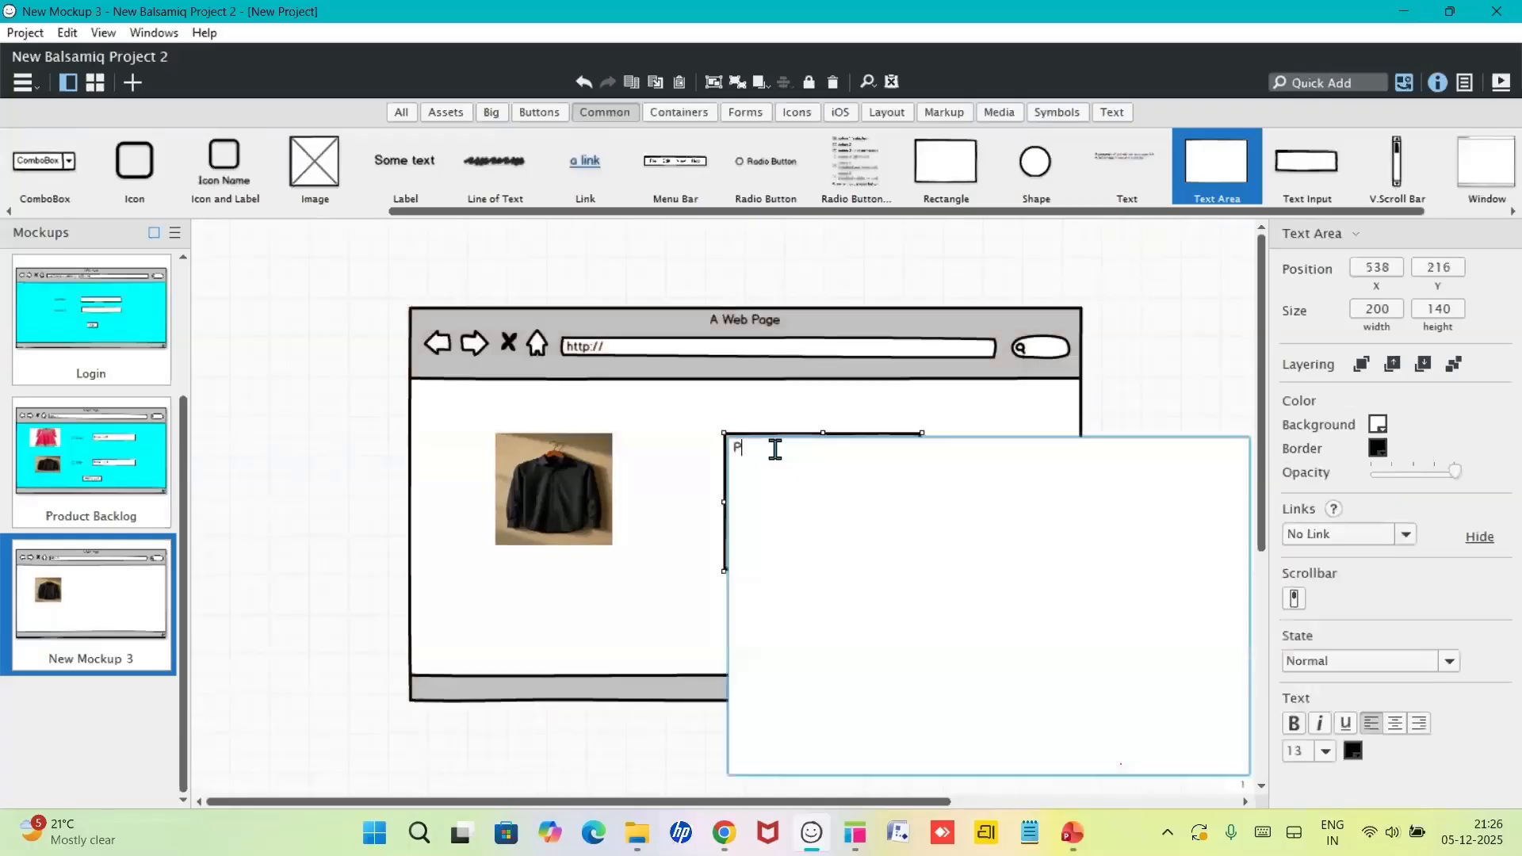
pyautogui.write('rice: 500')
pyautogui.click(642, 586)
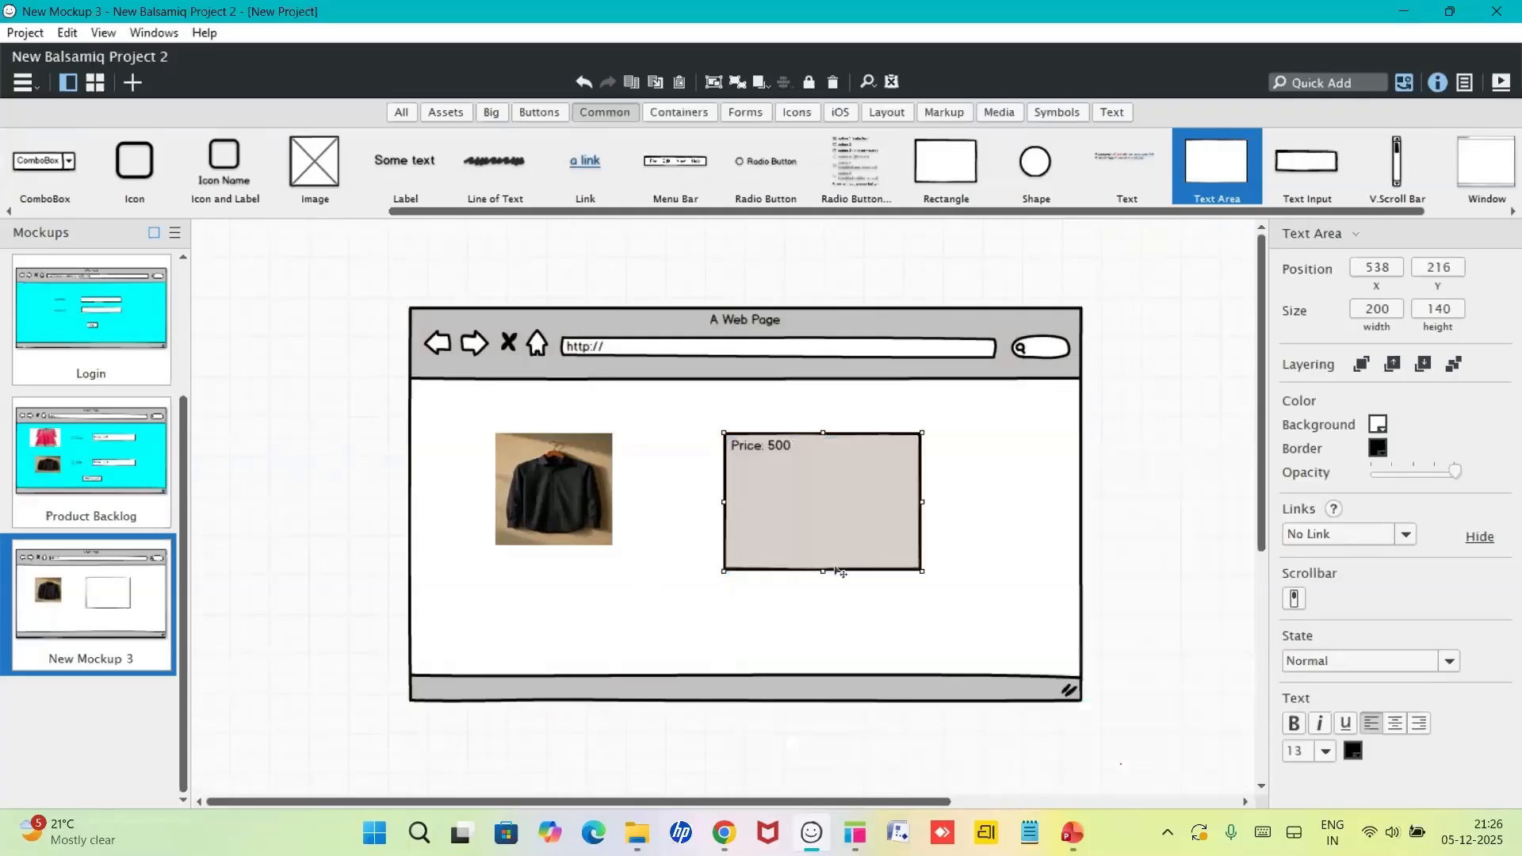
pyautogui.moveTo(823, 571); pyautogui.dragTo(812, 489)
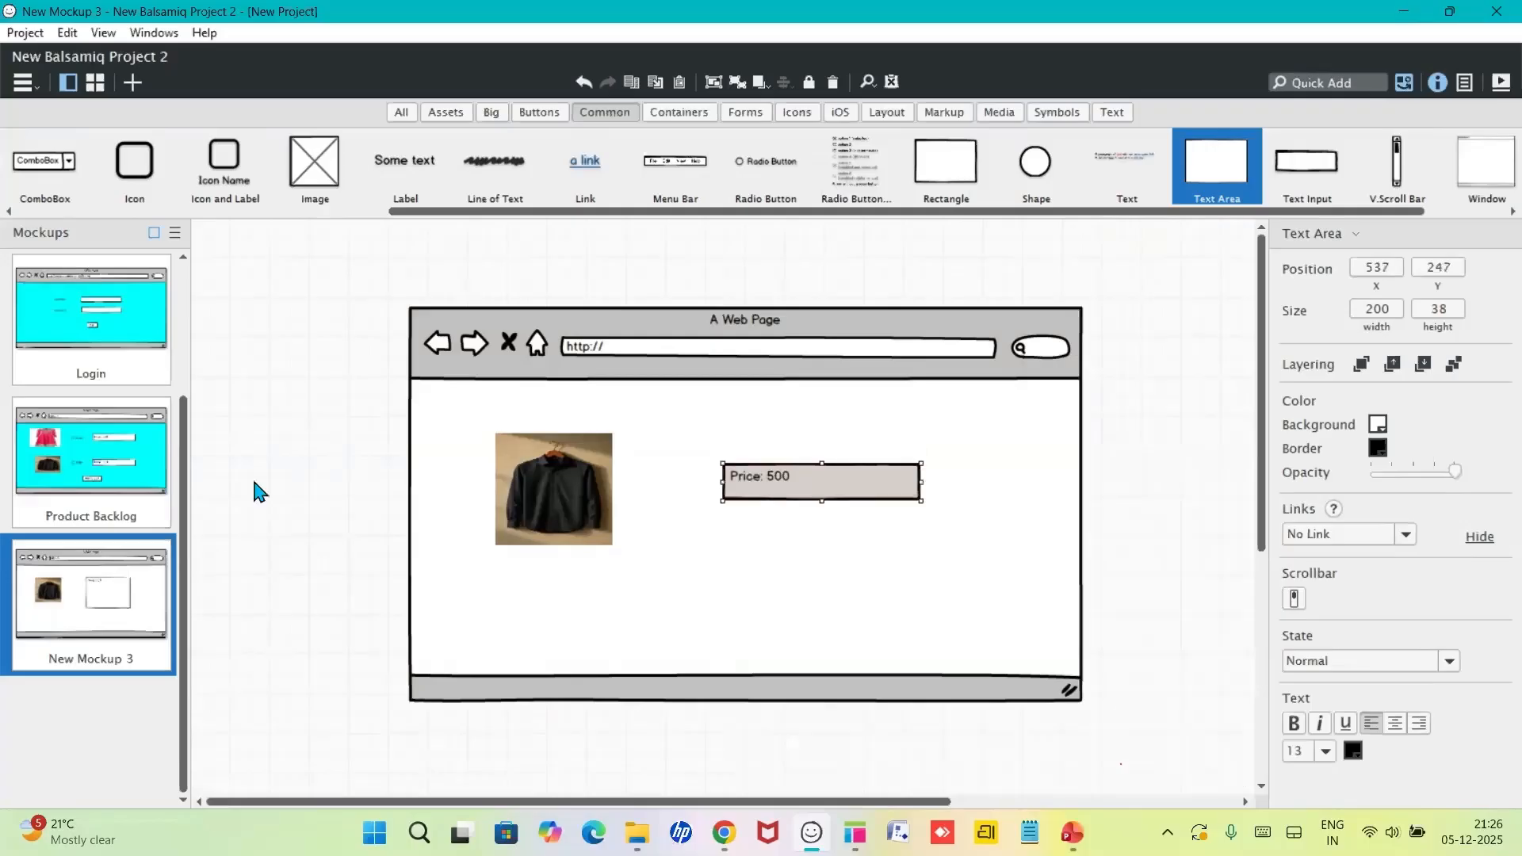
# - Check the Product Backlog mockup, then add a button labelled "Purchase" below the price box in New Mockup 3
pyautogui.click(124, 462)
pyautogui.click(115, 504)
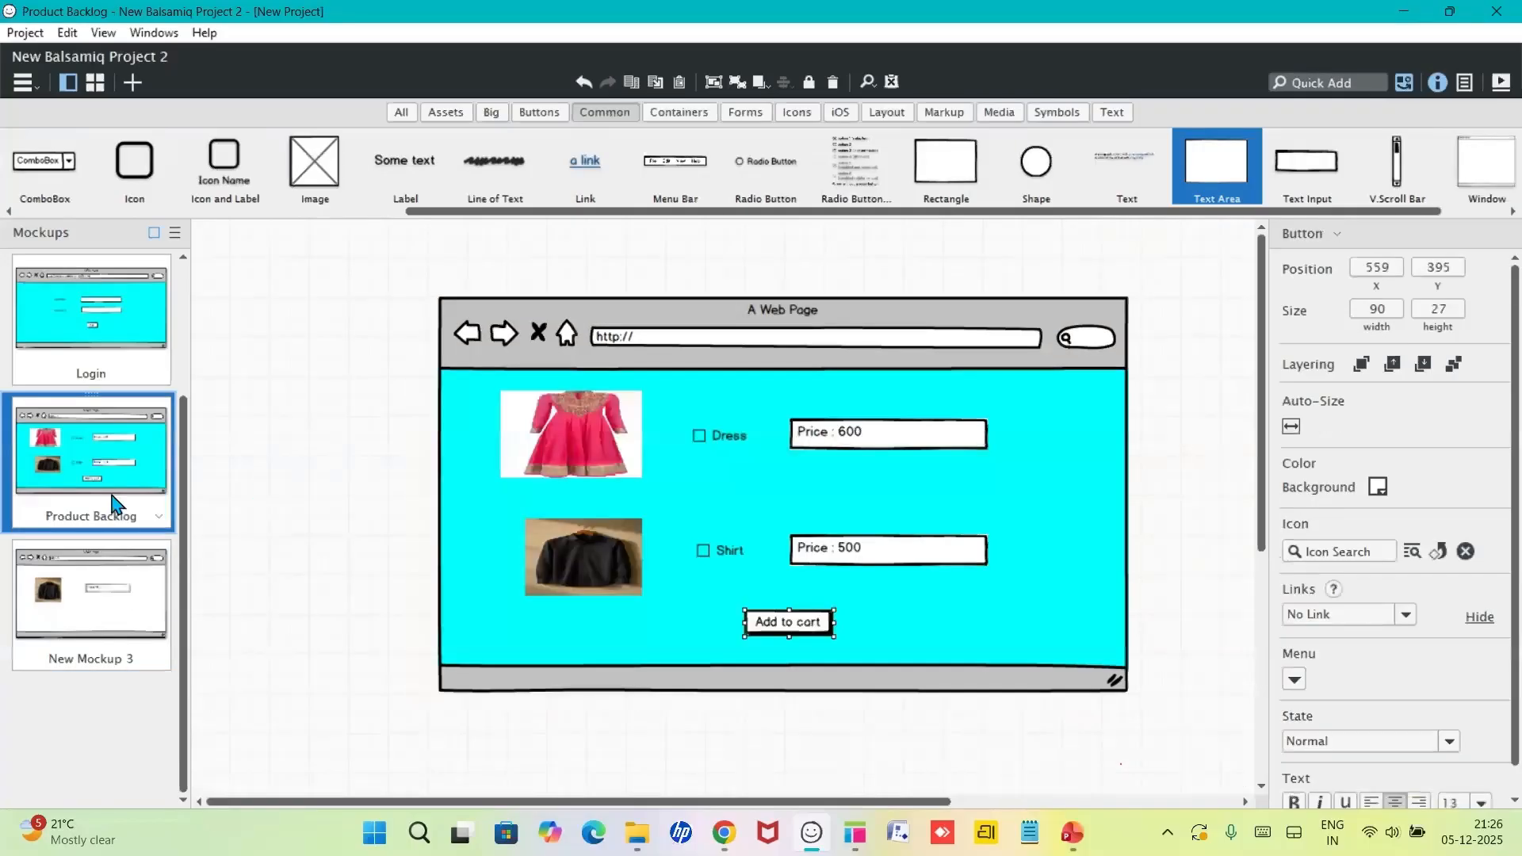
pyautogui.click(101, 586)
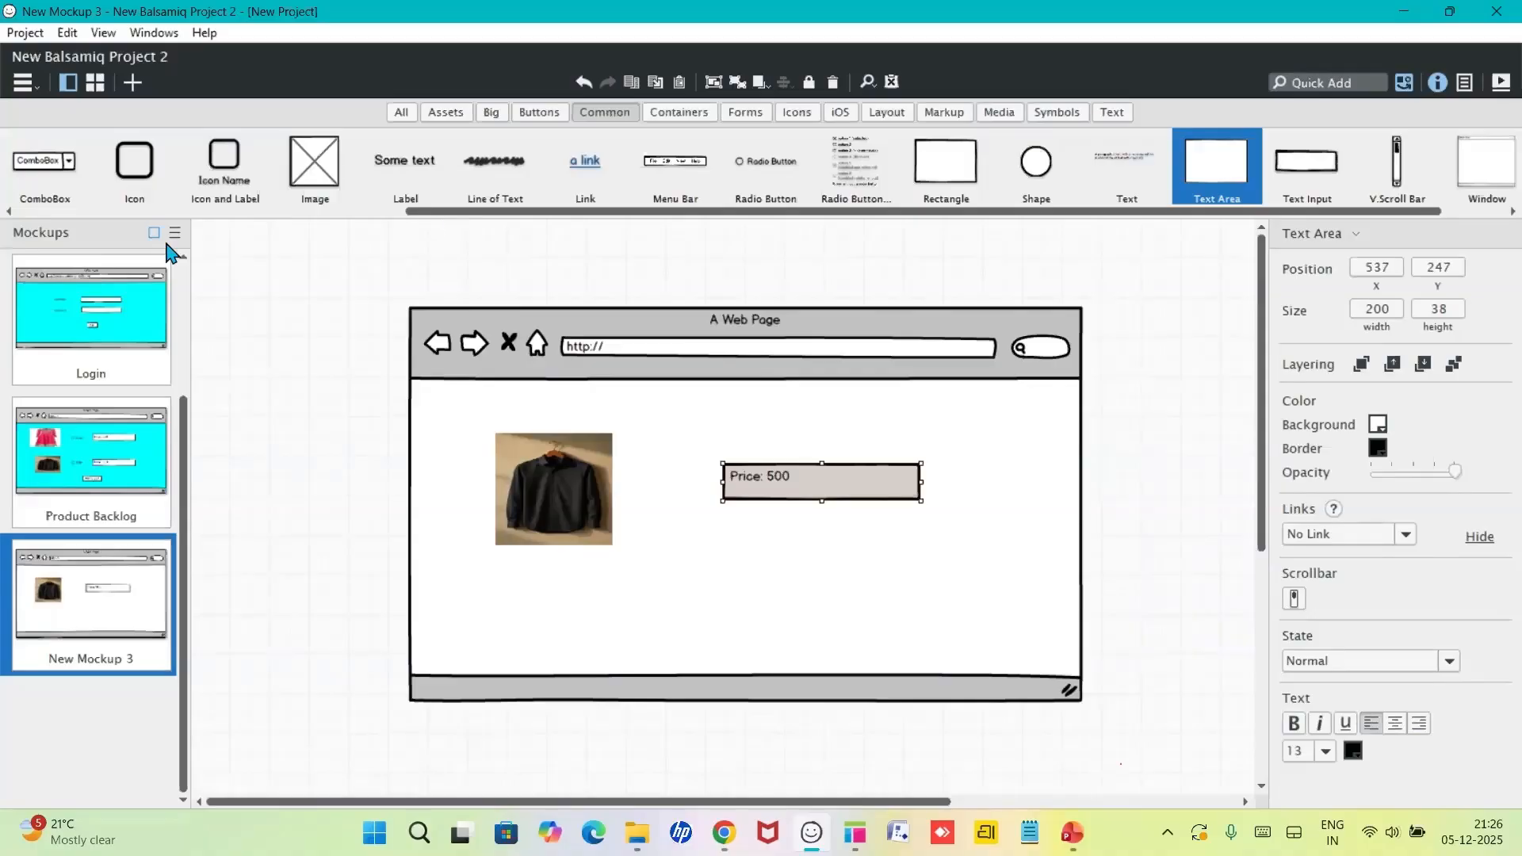
pyautogui.moveTo(428, 213); pyautogui.dragTo(90, 214)
pyautogui.moveTo(132, 164); pyautogui.dragTo(705, 601)
pyautogui.write('P')
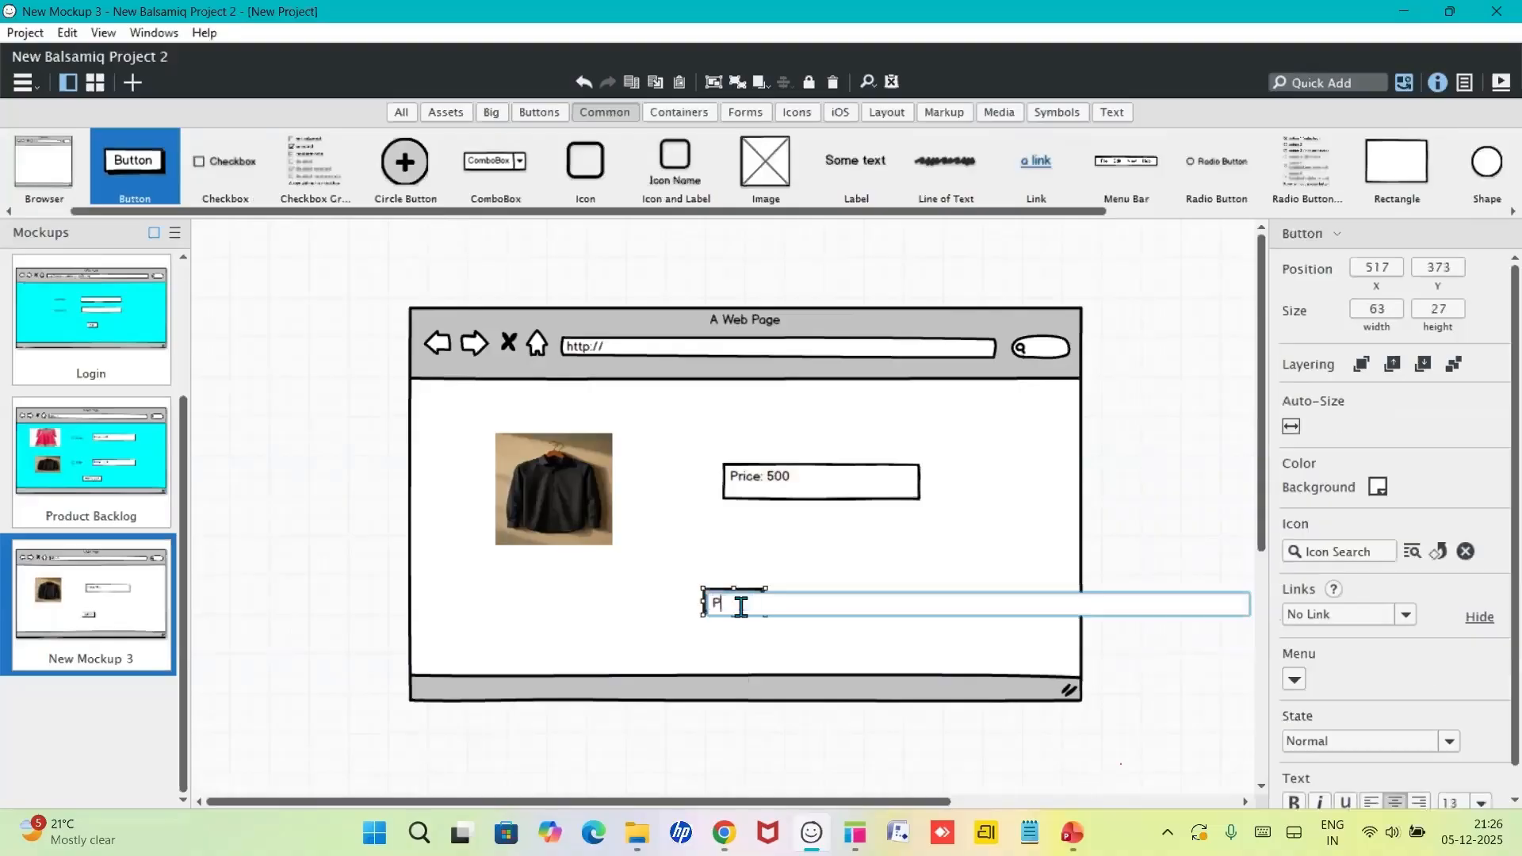
pyautogui.write('urchase')
# - Set the background colour of New Mockup 3's browser window to cyan
pyautogui.click(618, 610)
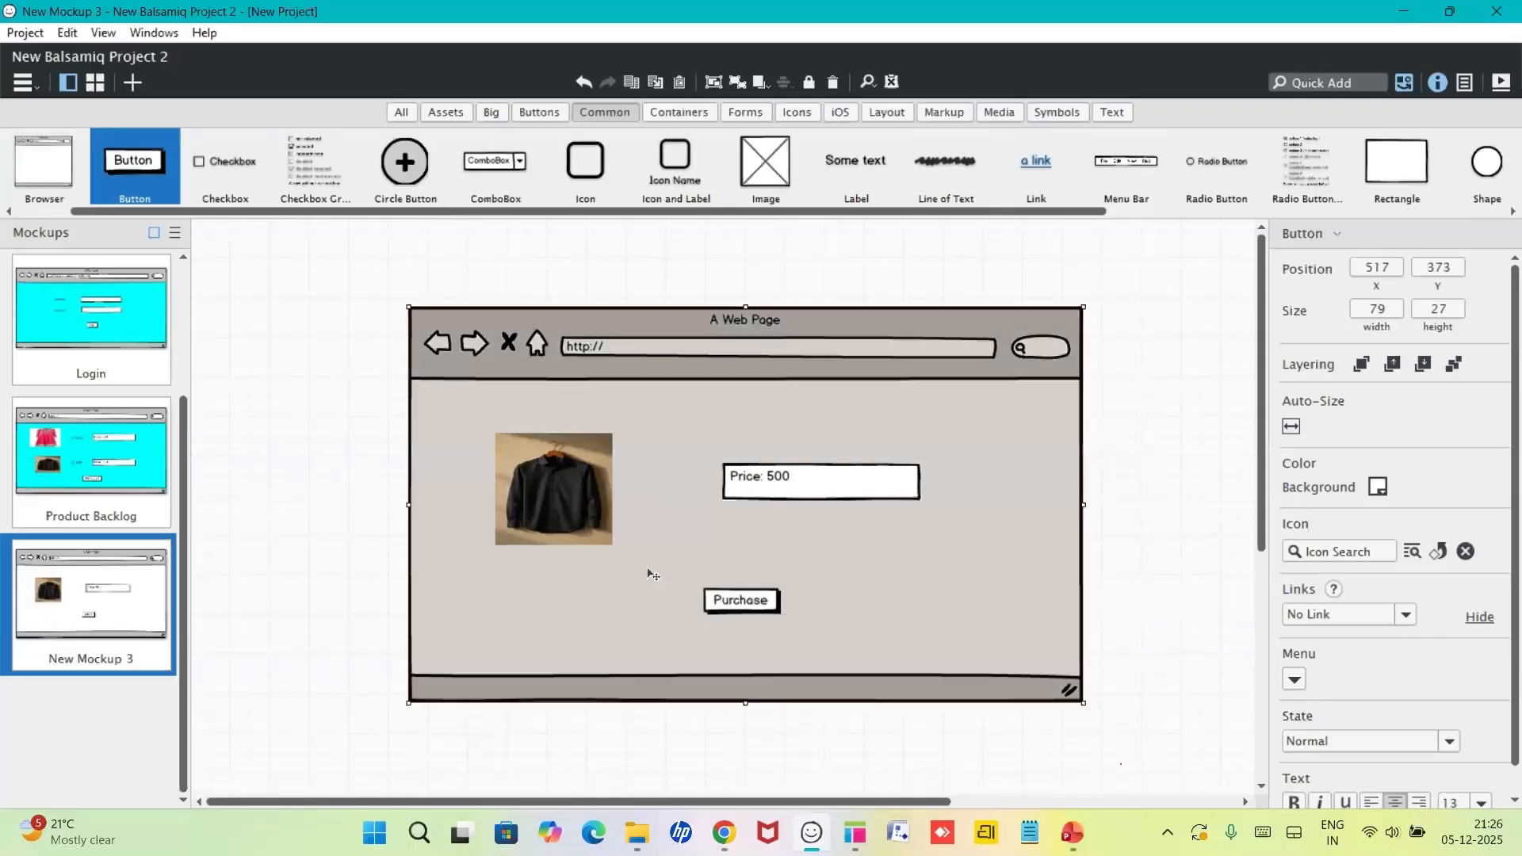
pyautogui.click(1383, 492)
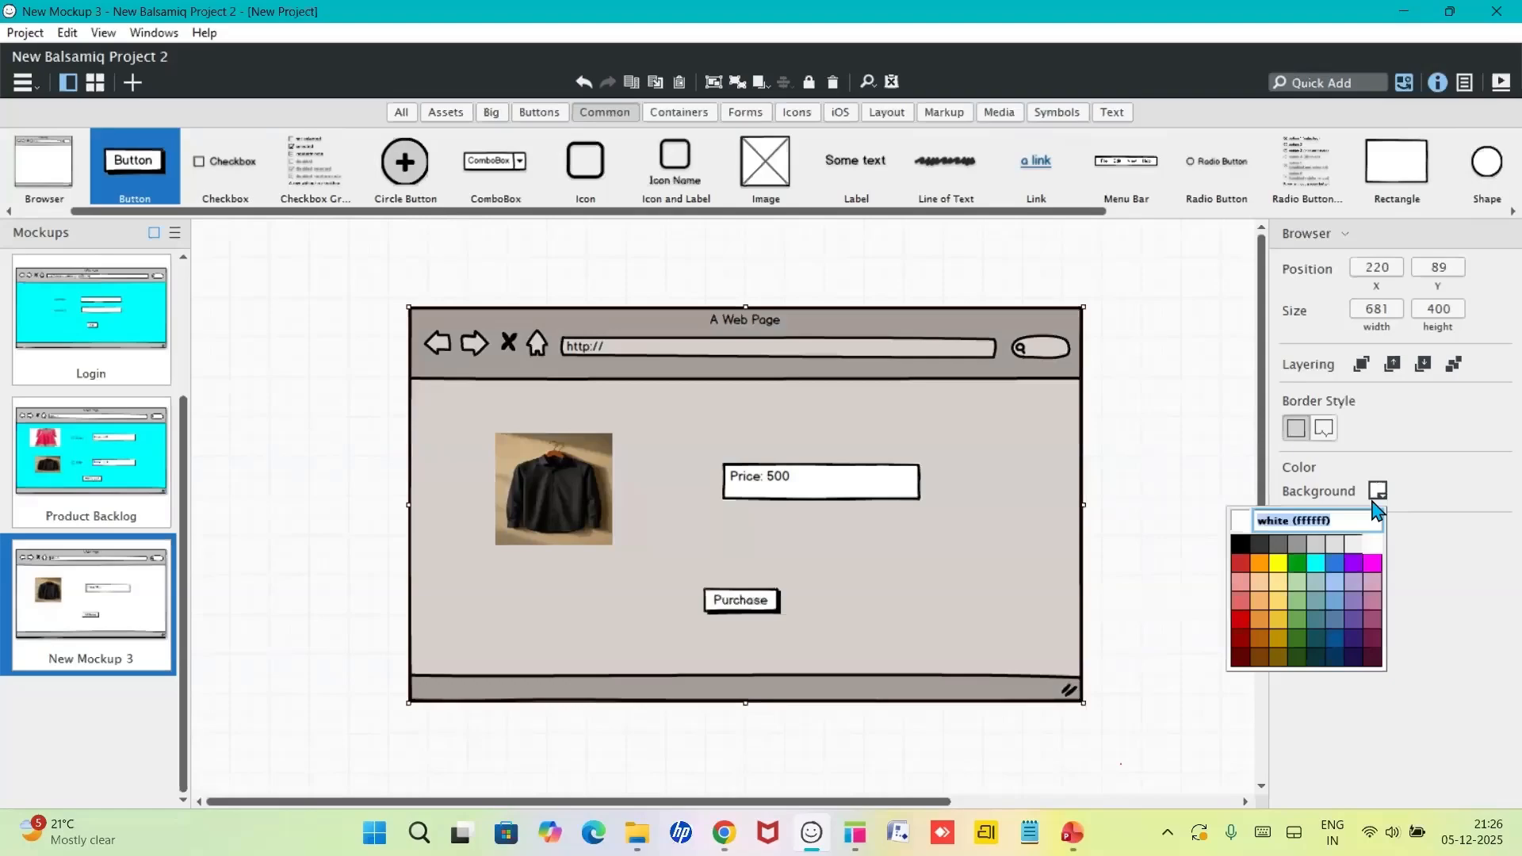
pyautogui.click(1316, 564)
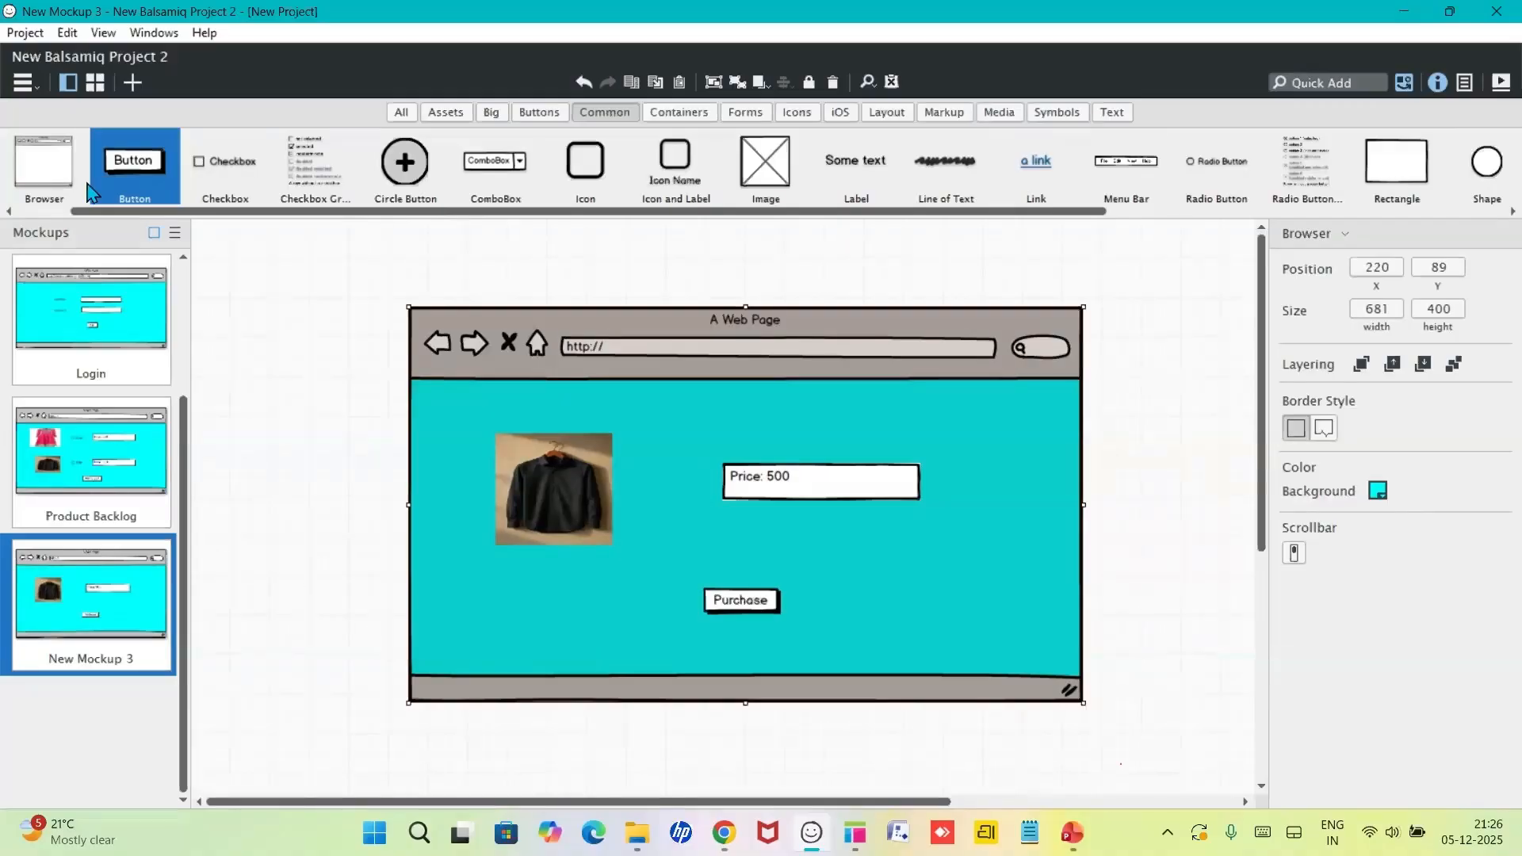
# - Create another mockup with a browser window widened to about 617 by 400 pixels
pyautogui.click(132, 84)
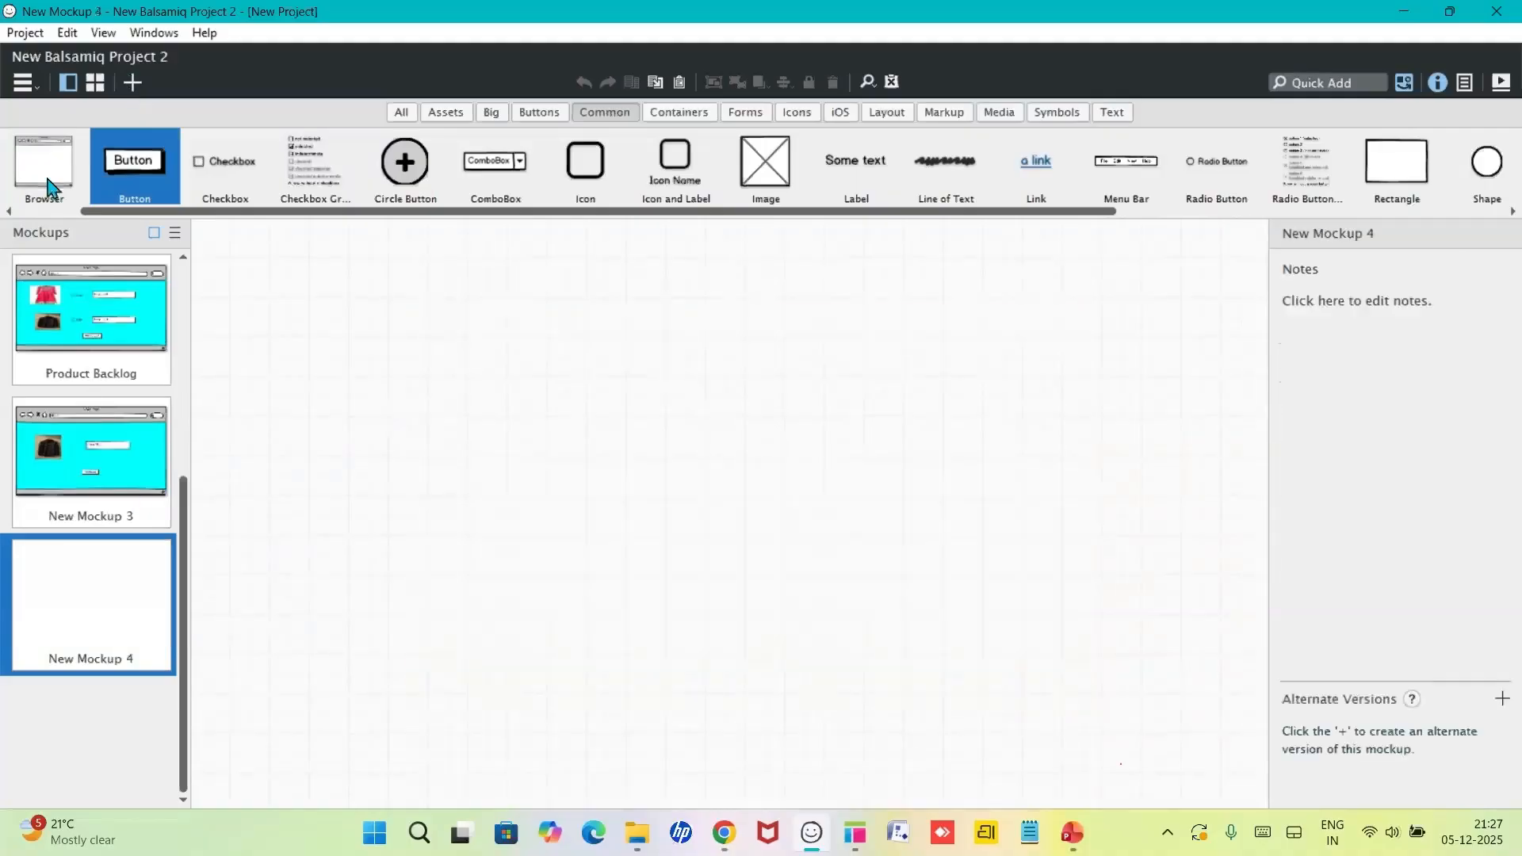
pyautogui.moveTo(49, 187); pyautogui.dragTo(443, 301)
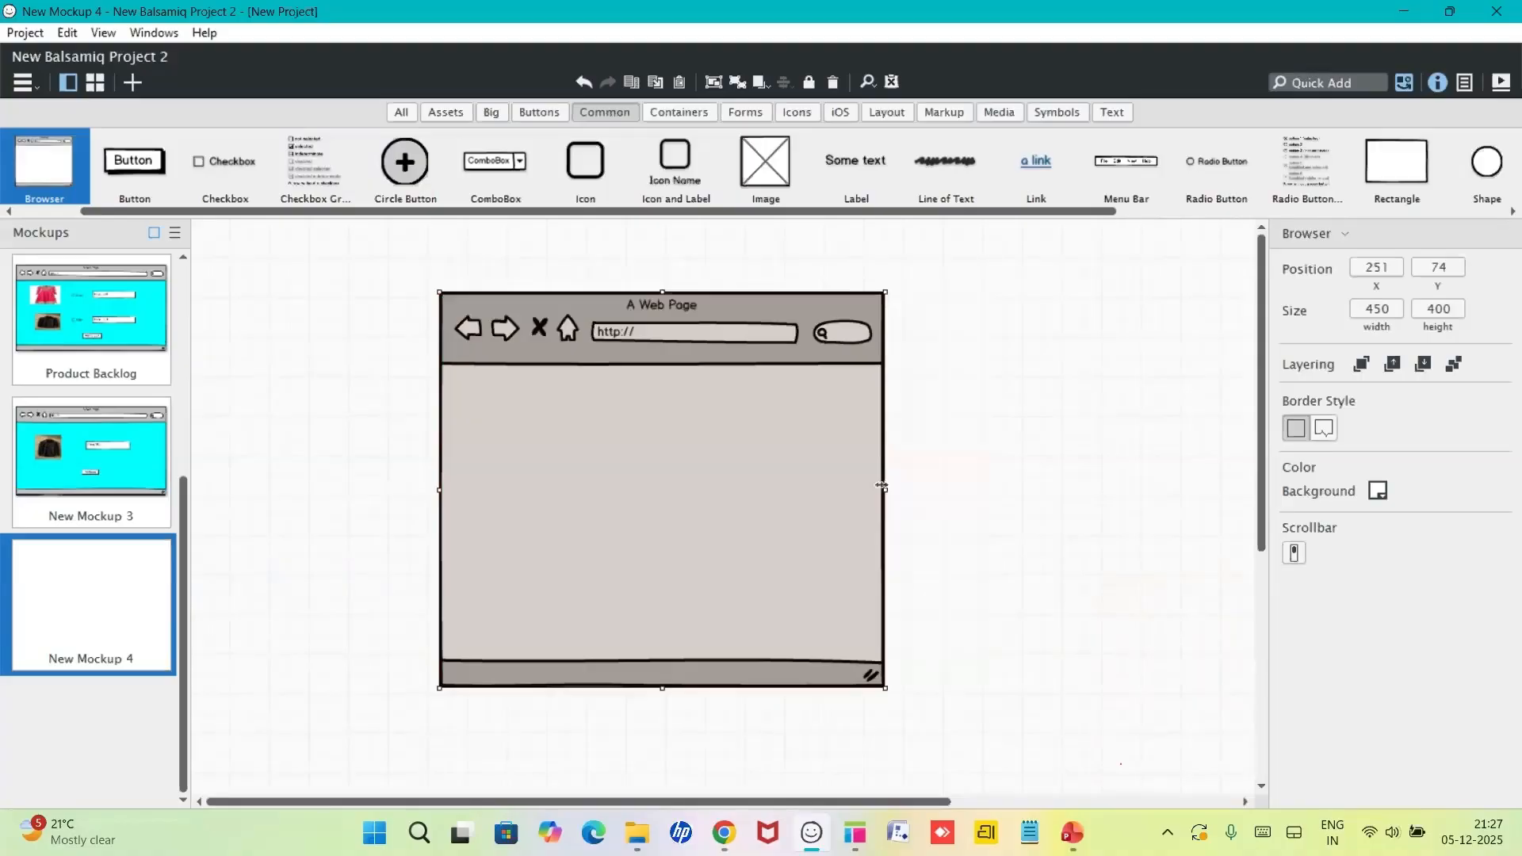
pyautogui.moveTo(881, 486); pyautogui.dragTo(1050, 489)
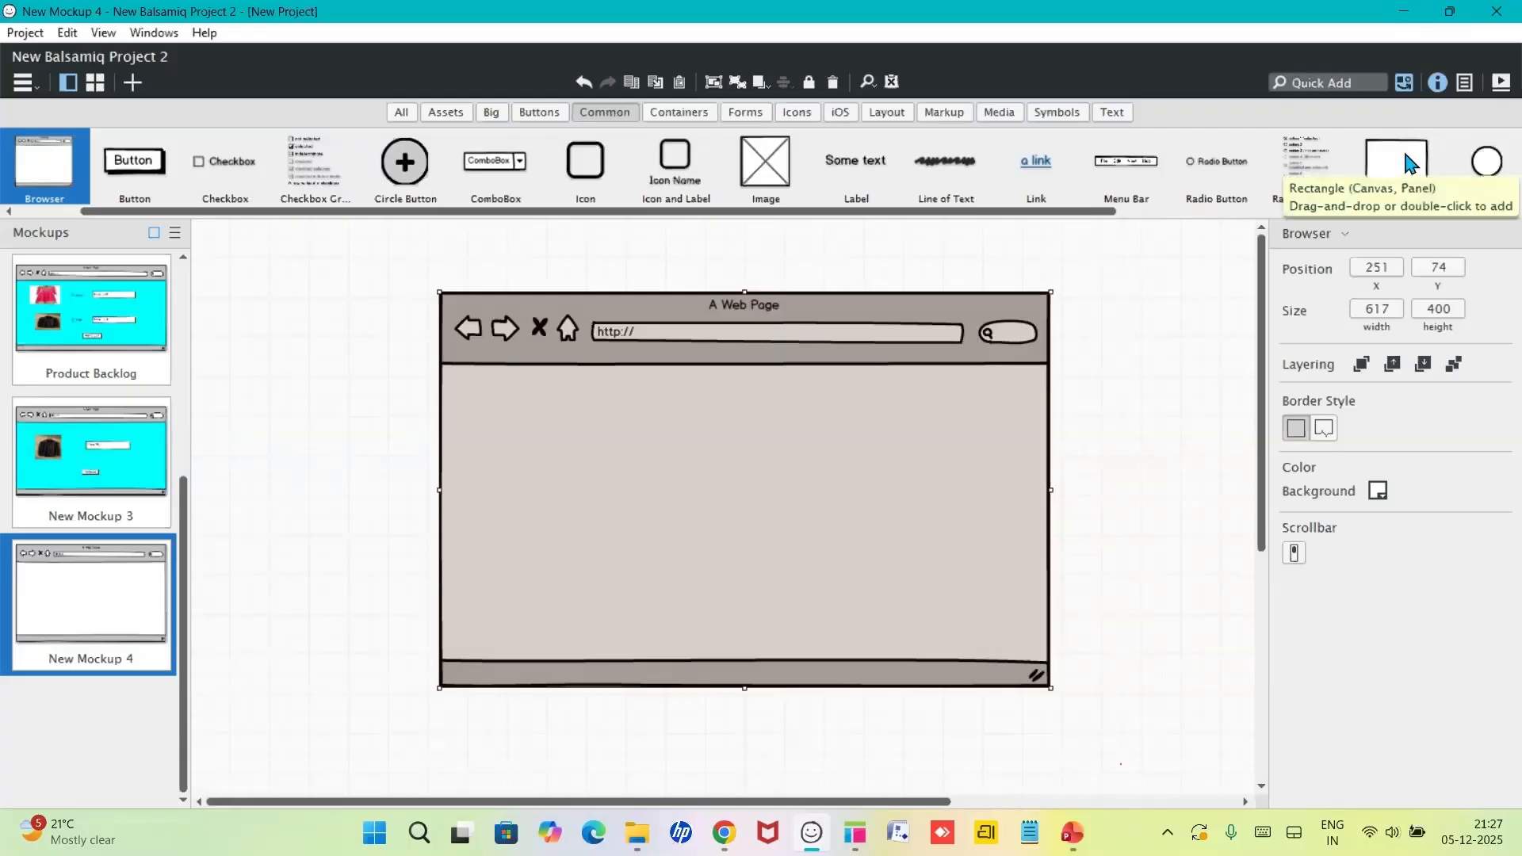
# - Add a text area reading "Payment" near the top of the page area and reduce its height to a single-line box
pyautogui.moveTo(1062, 212); pyautogui.dragTo(1247, 255)
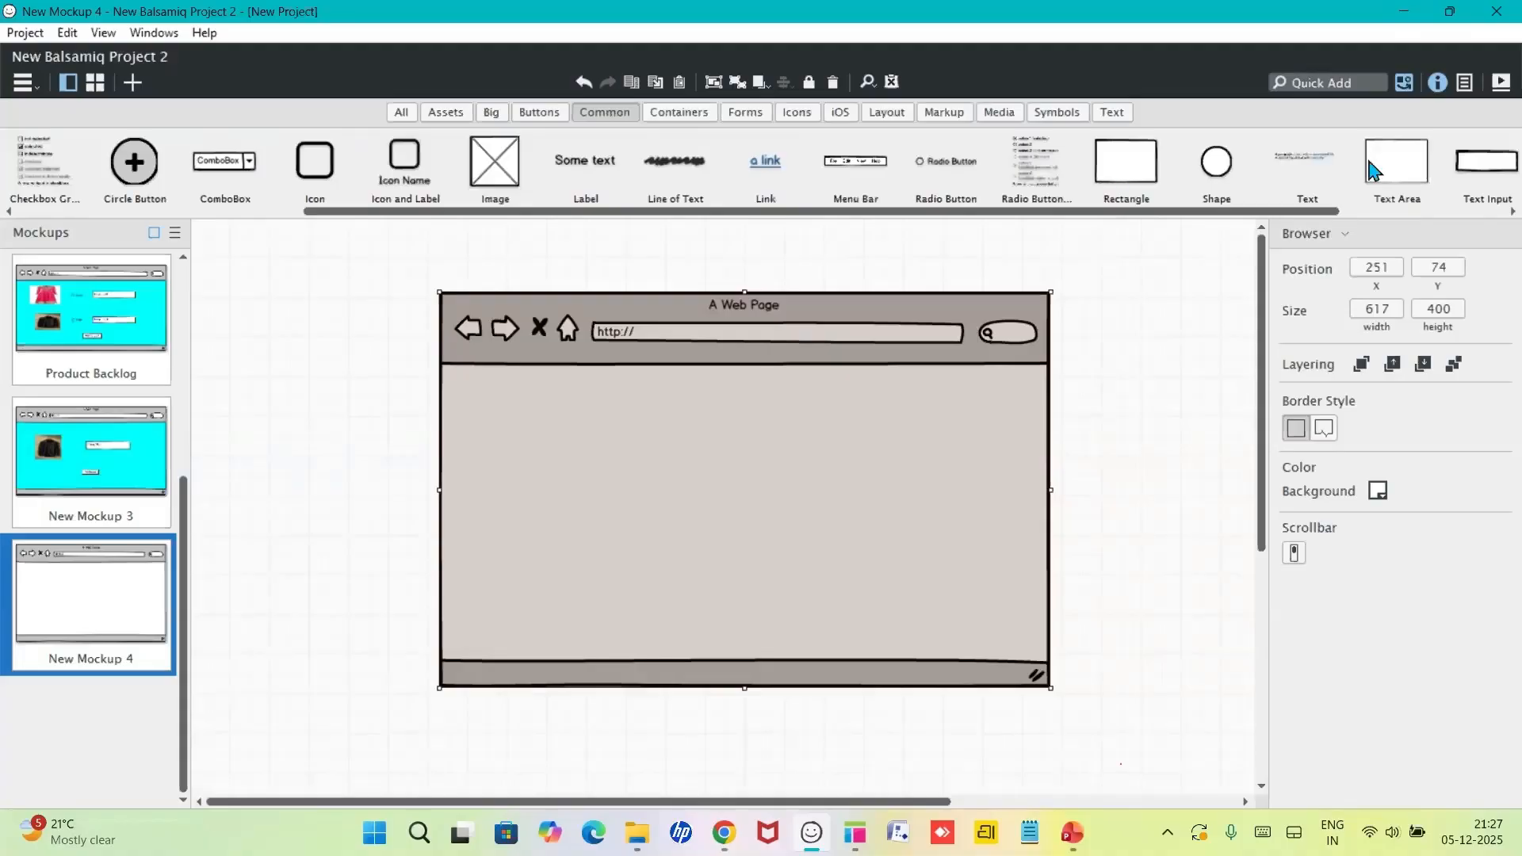
pyautogui.moveTo(1374, 170); pyautogui.dragTo(662, 385)
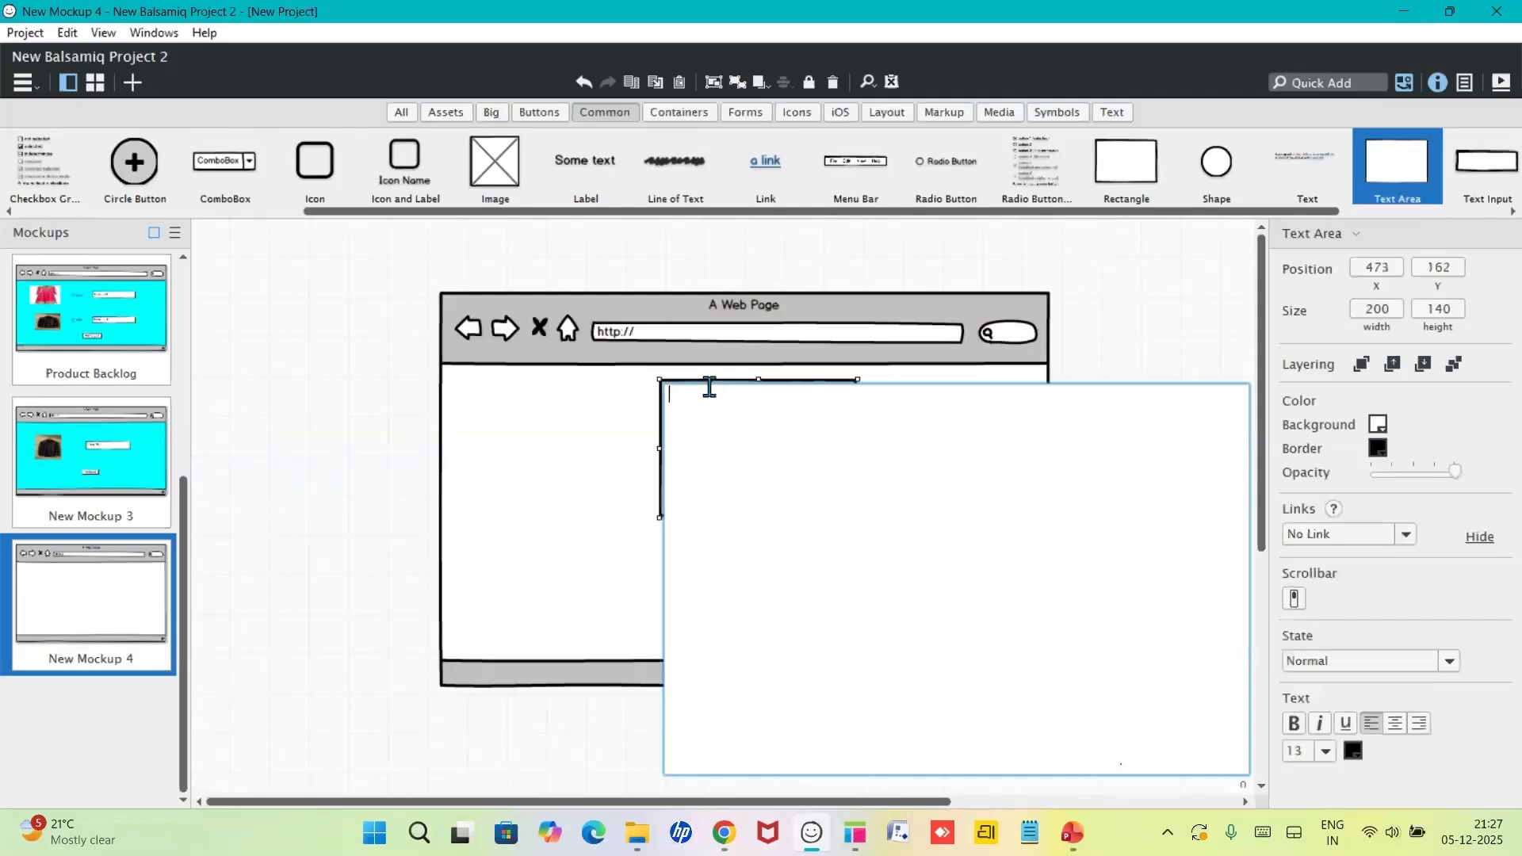
pyautogui.write('Payment')
pyautogui.click(460, 519)
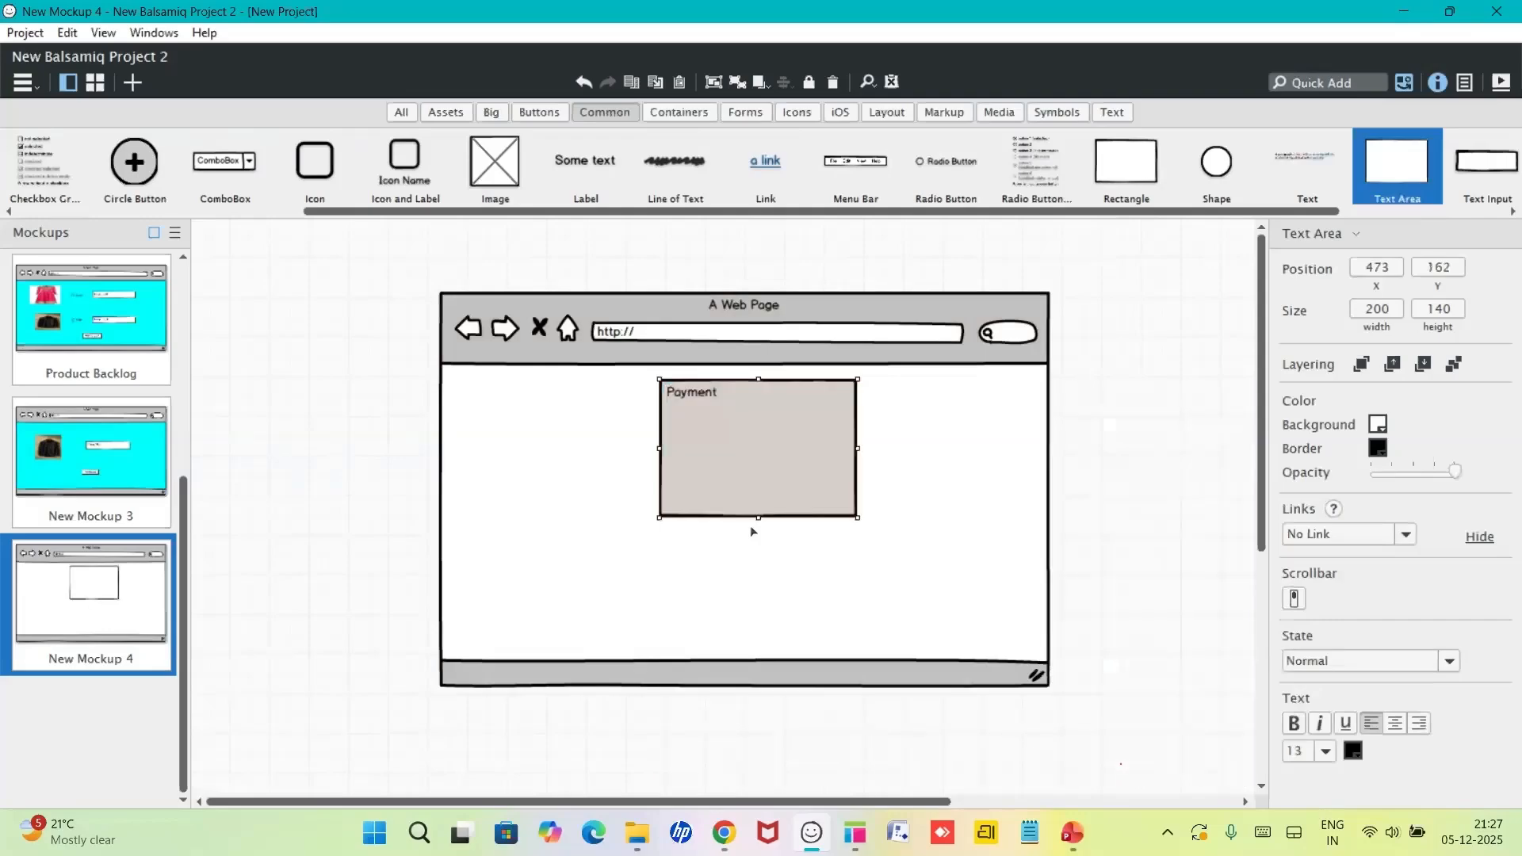
pyautogui.moveTo(759, 517); pyautogui.dragTo(725, 416)
# - Set the background colour of New Mockup 4's browser window to cyan (00ffff)
pyautogui.click(668, 522)
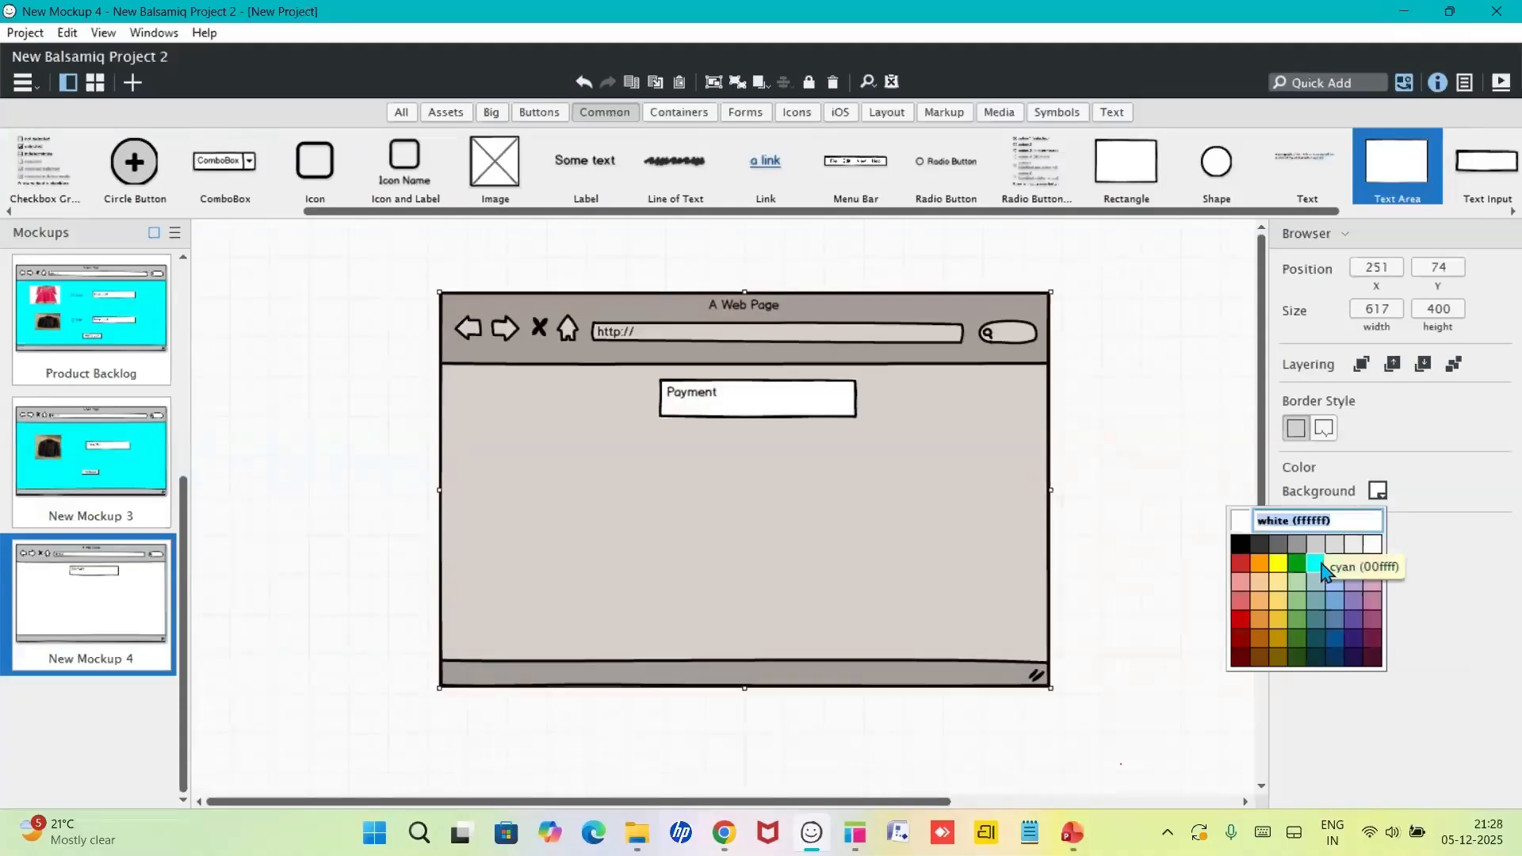
pyautogui.click(1315, 564)
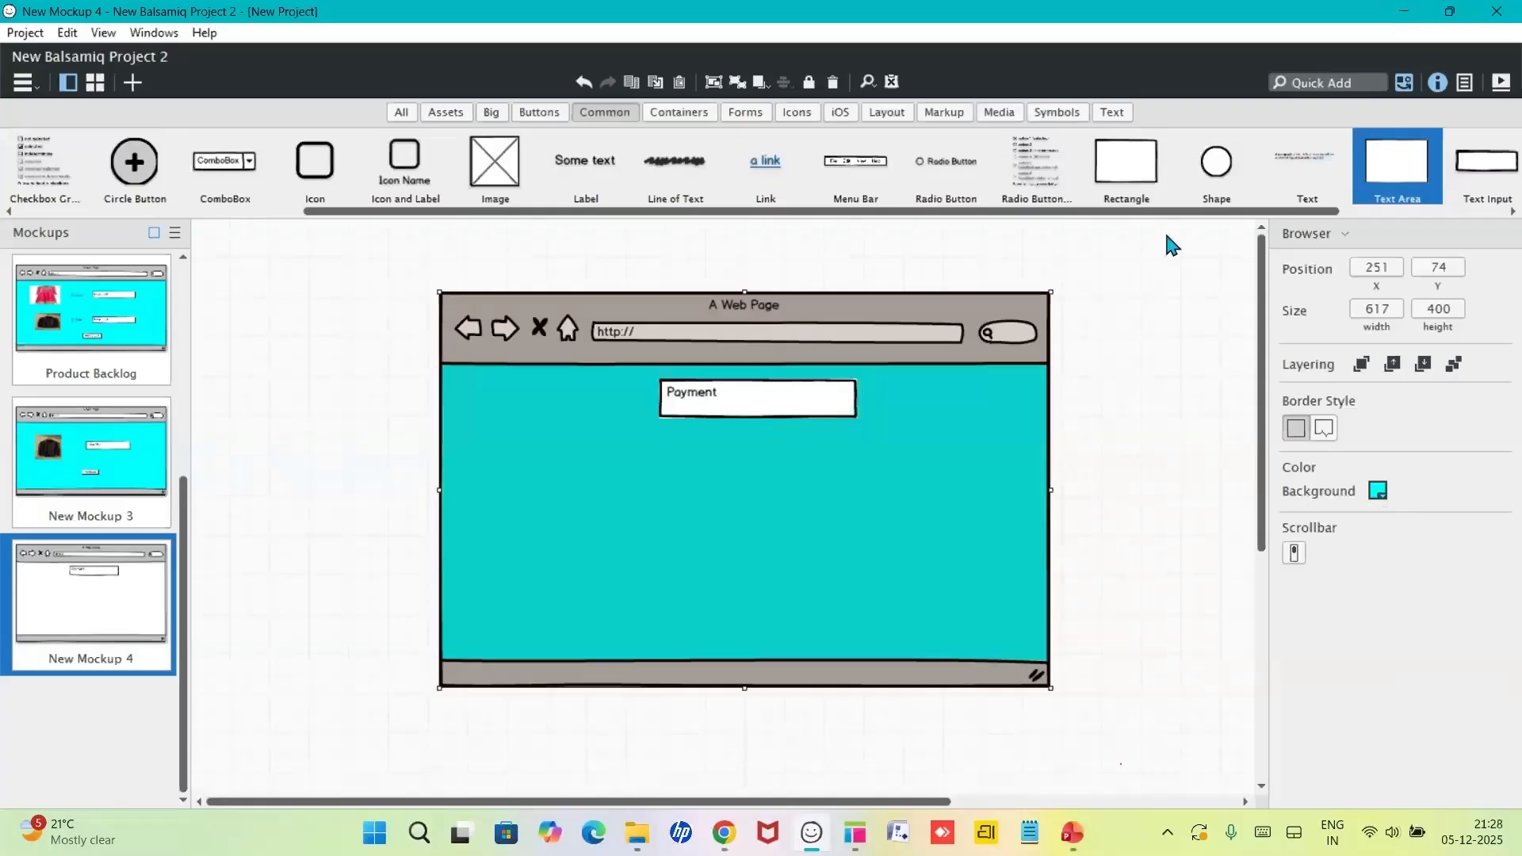
# - Add a radio button labelled "UPI" below the Payment box and widen it to about 157 pixels
pyautogui.moveTo(924, 170); pyautogui.dragTo(679, 452)
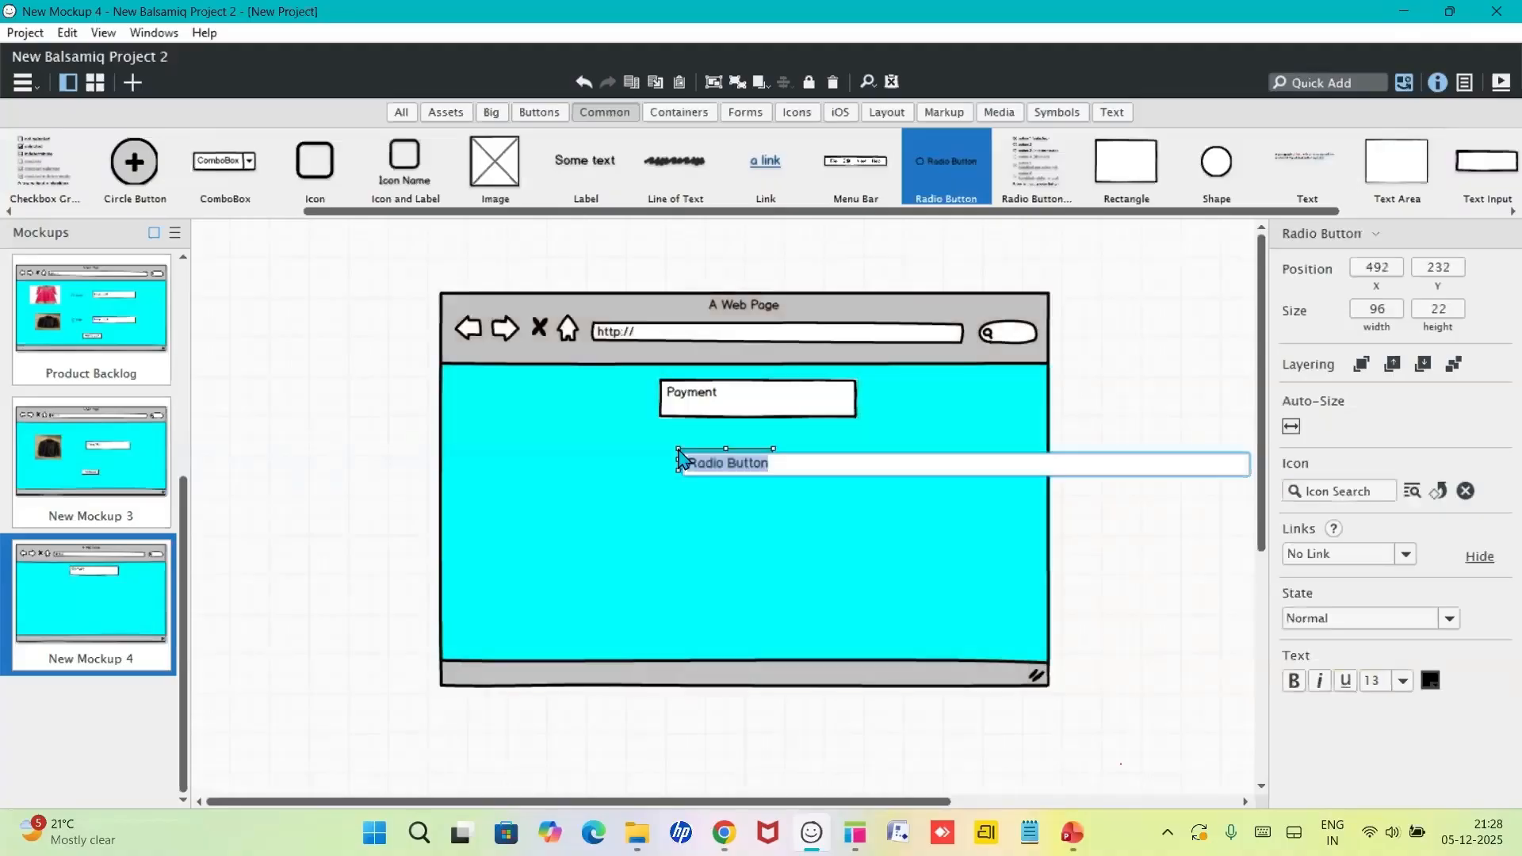
pyautogui.write('UPI')
pyautogui.press('Return')
pyautogui.click(701, 536)
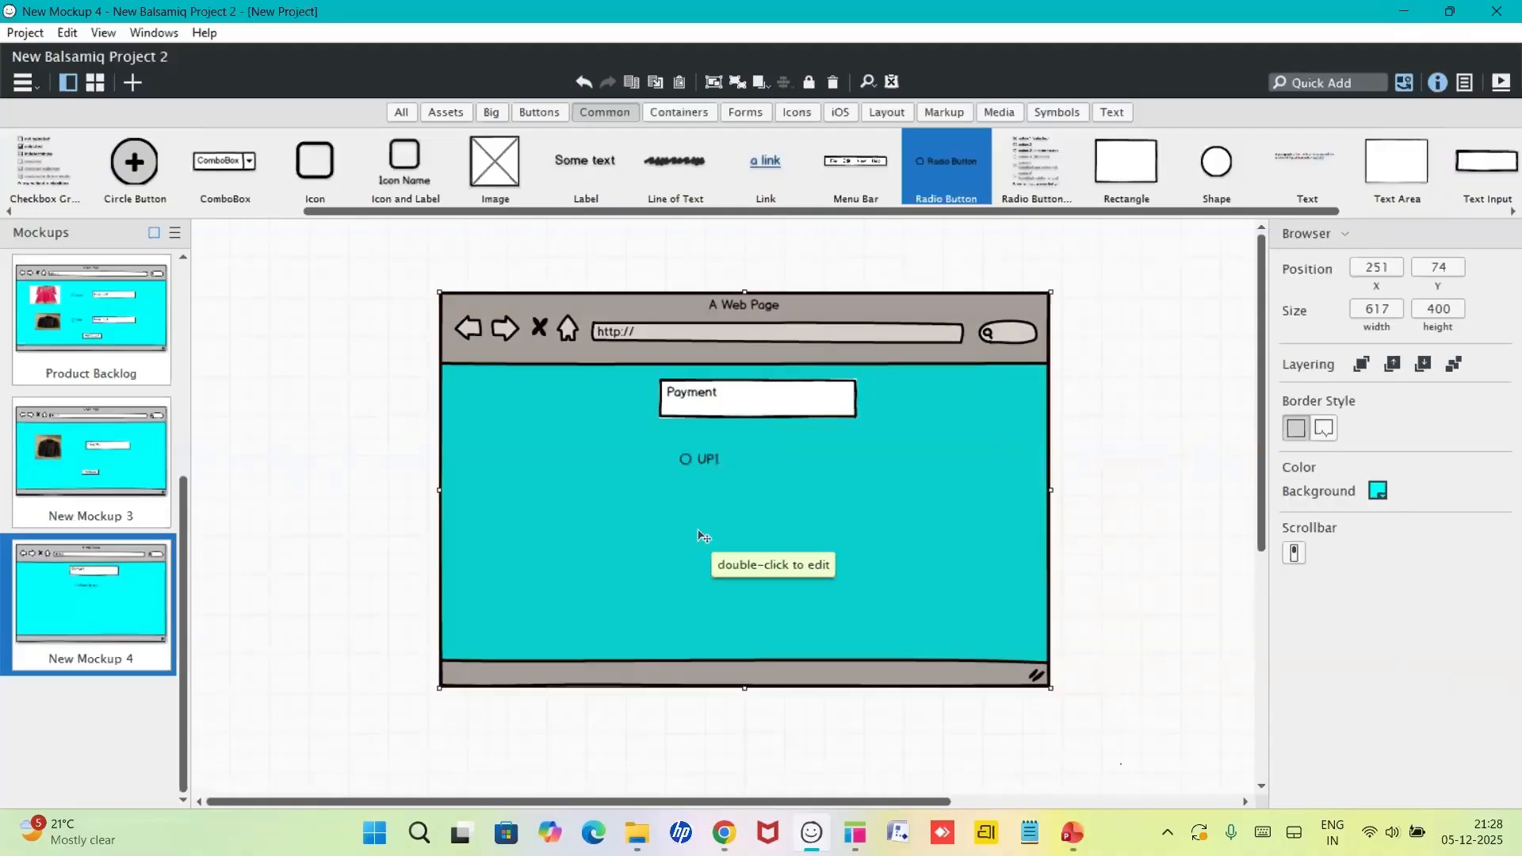
pyautogui.click(719, 459)
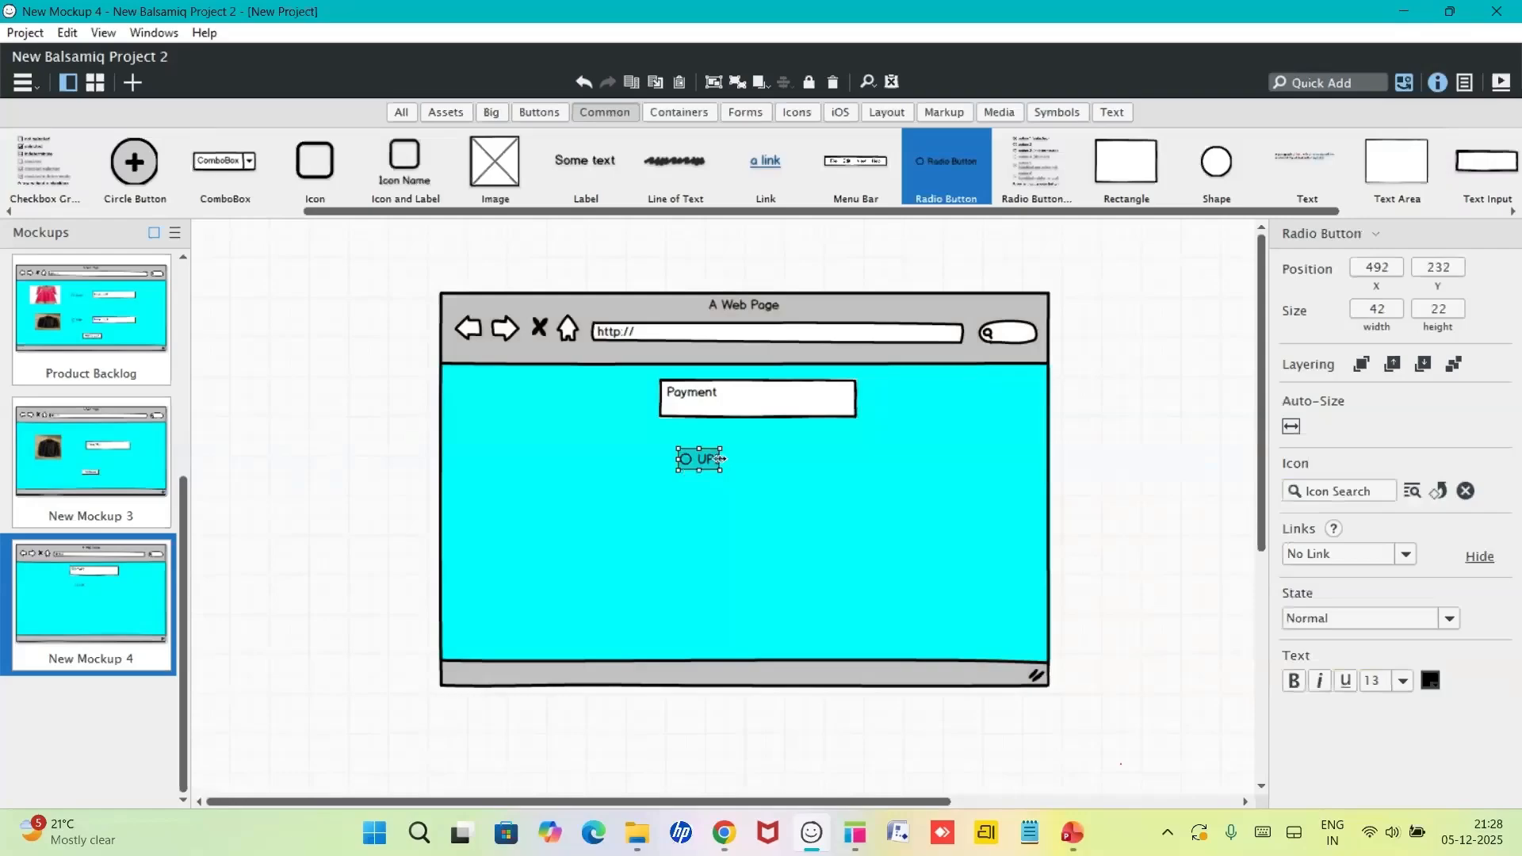
pyautogui.moveTo(720, 459); pyautogui.dragTo(833, 461)
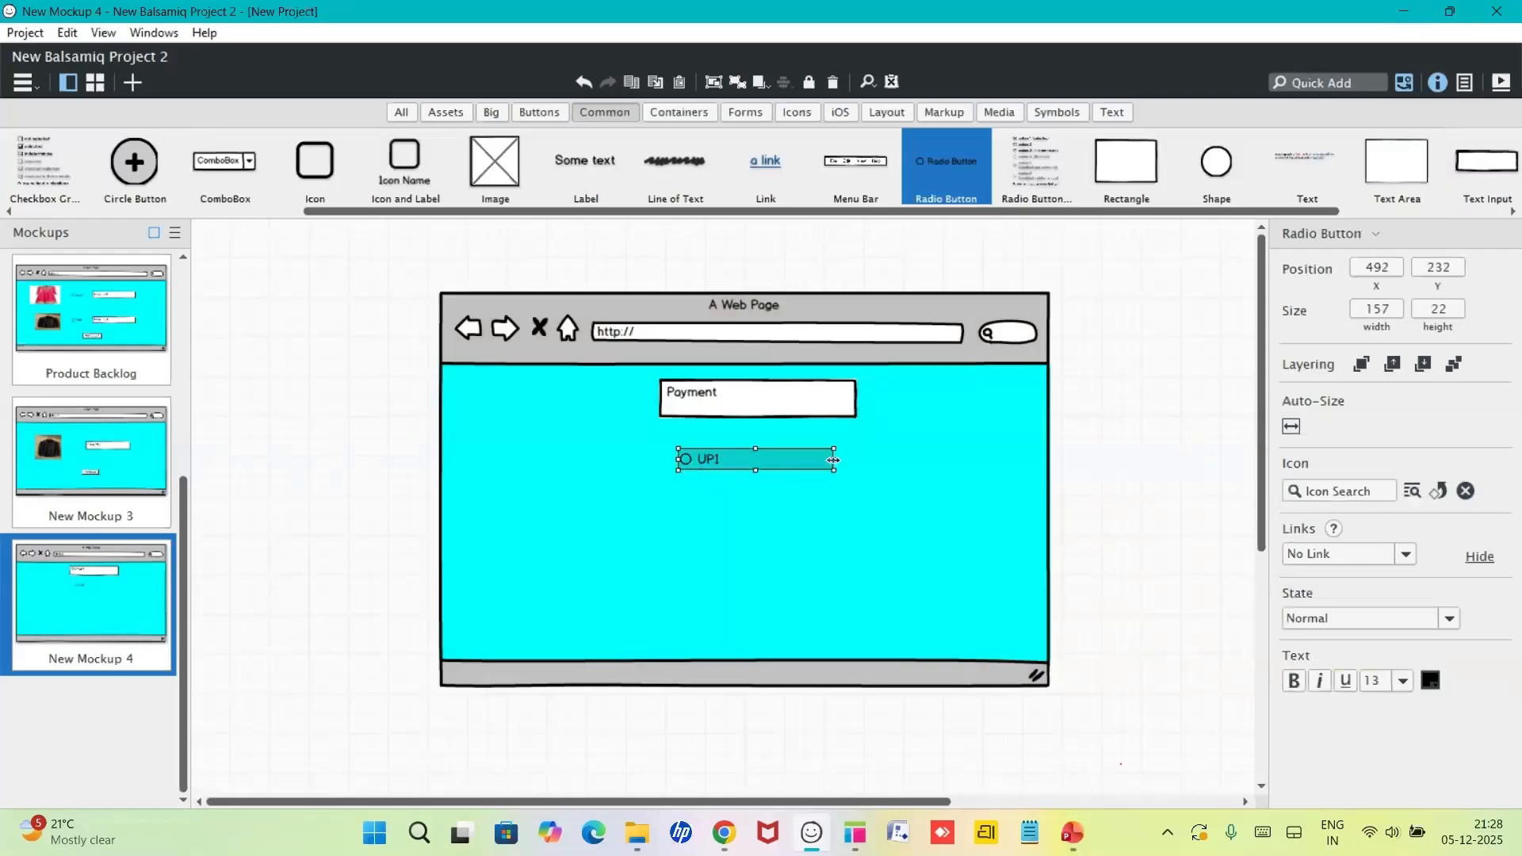
# - Add a checkbox labelled "COD" directly below the UPI radio button
pyautogui.click(795, 519)
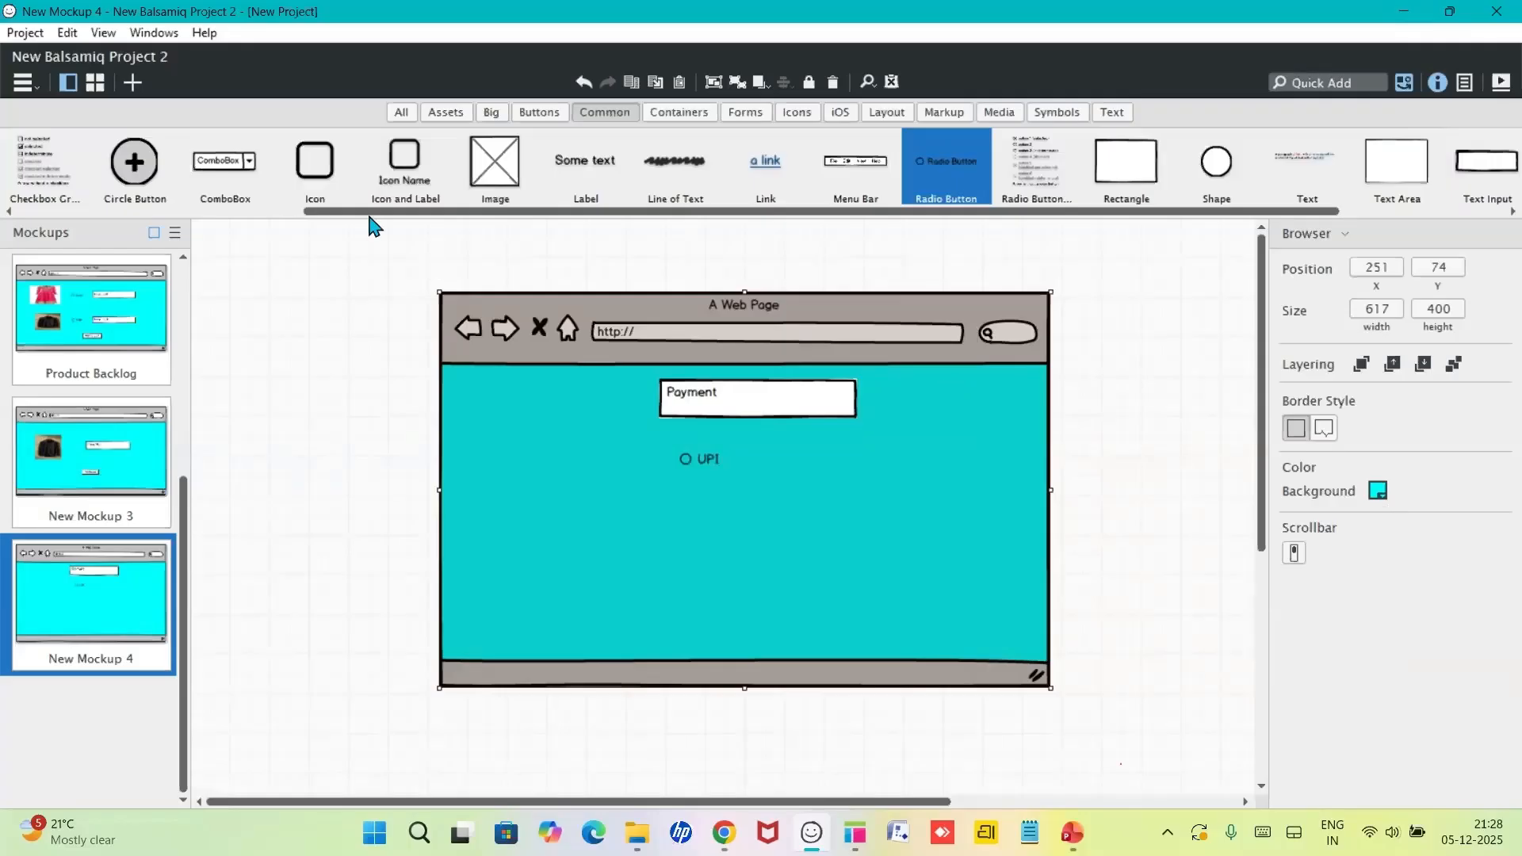
pyautogui.moveTo(370, 212); pyautogui.dragTo(679, 488)
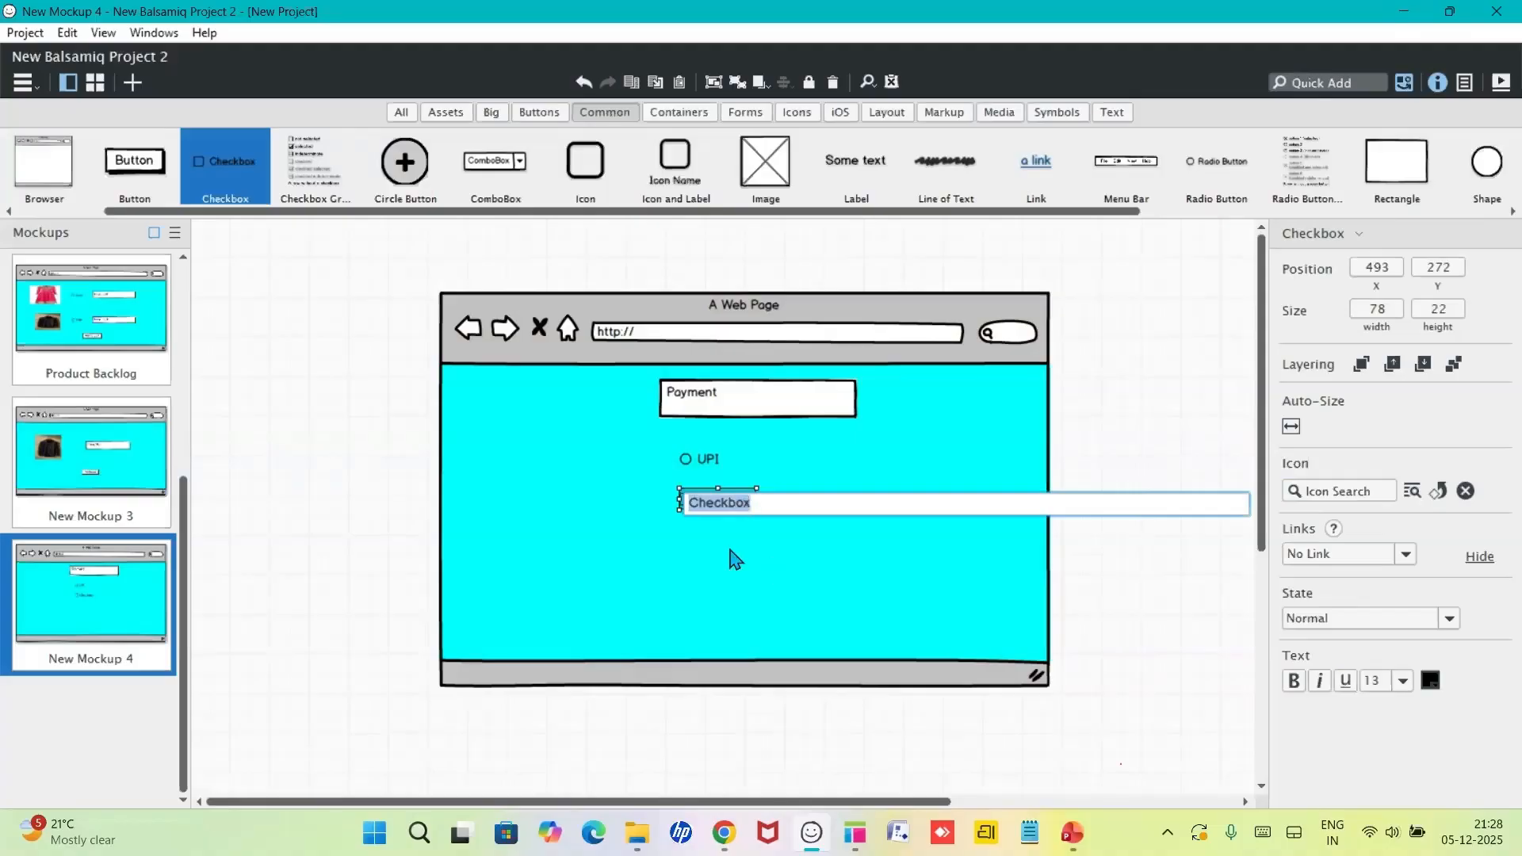
pyautogui.write('COD')
pyautogui.press('Return')
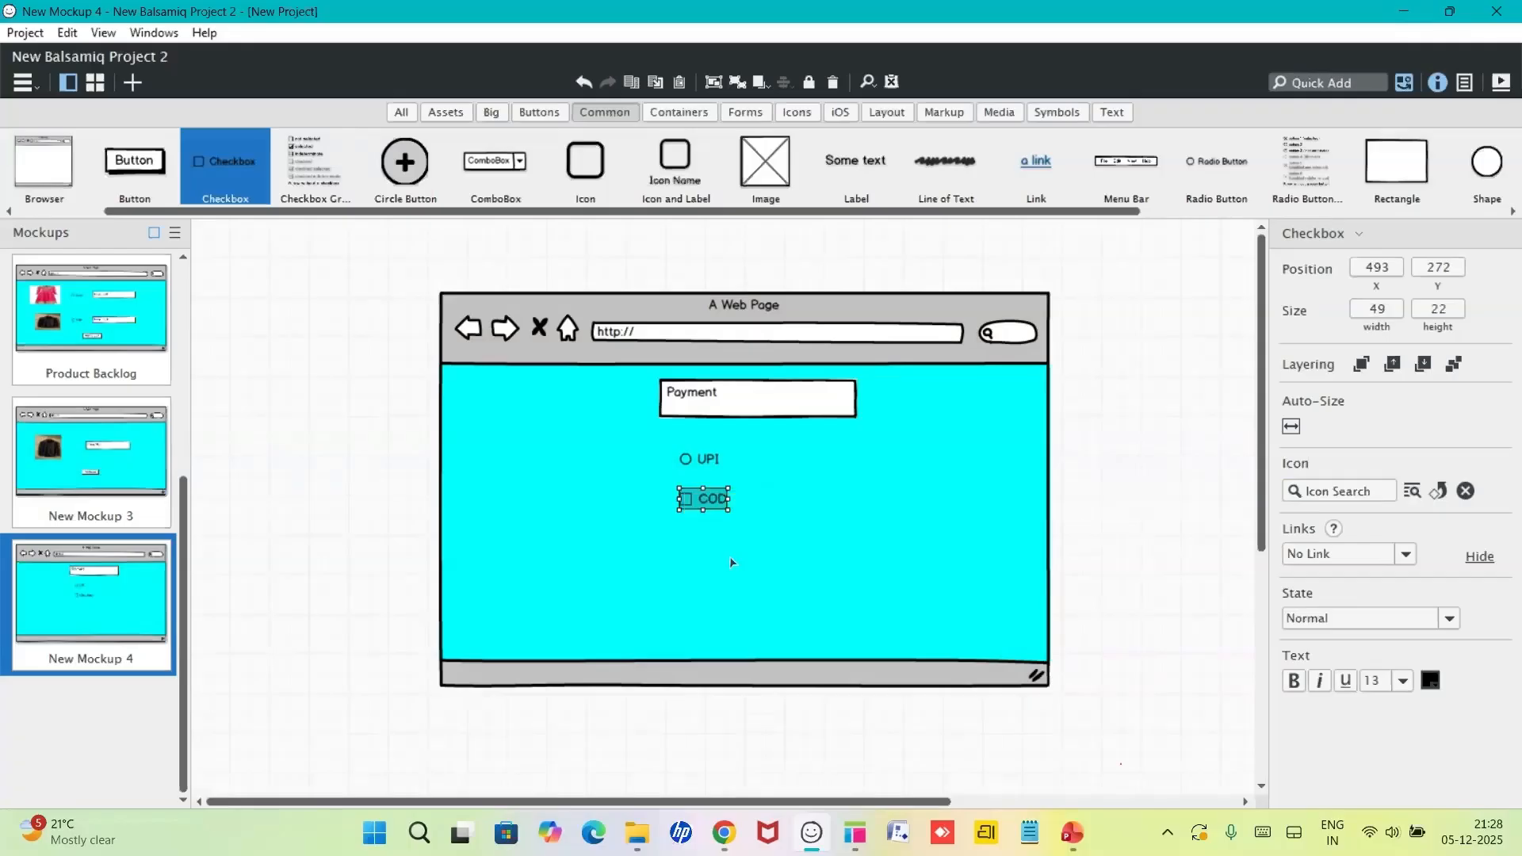
pyautogui.click(725, 530)
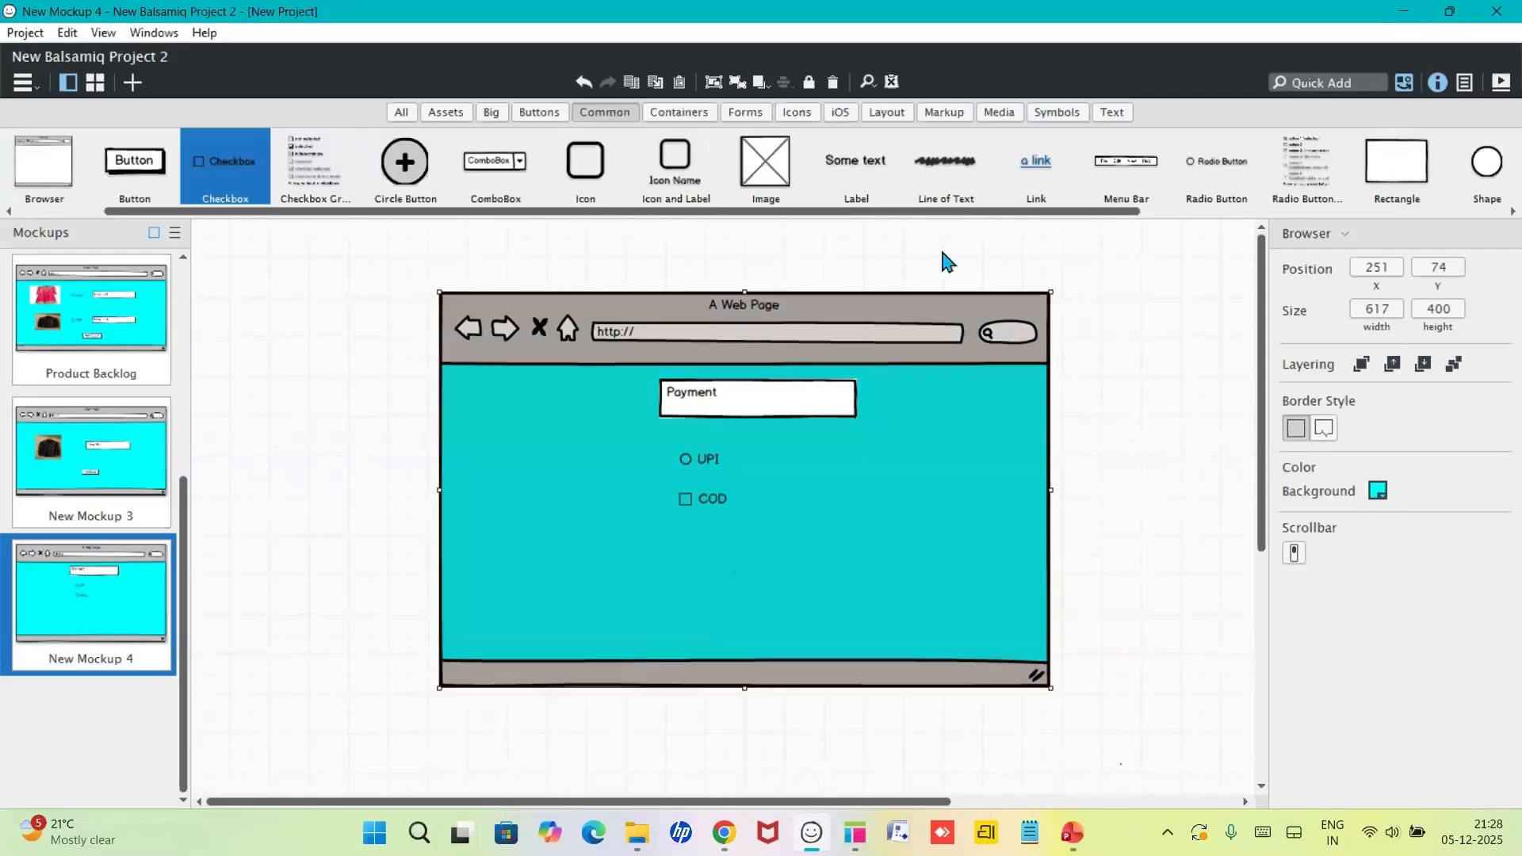
# - Add a combo box reading "Choose method" below the COD checkbox and align it with the options above
pyautogui.moveTo(961, 213); pyautogui.dragTo(1338, 238)
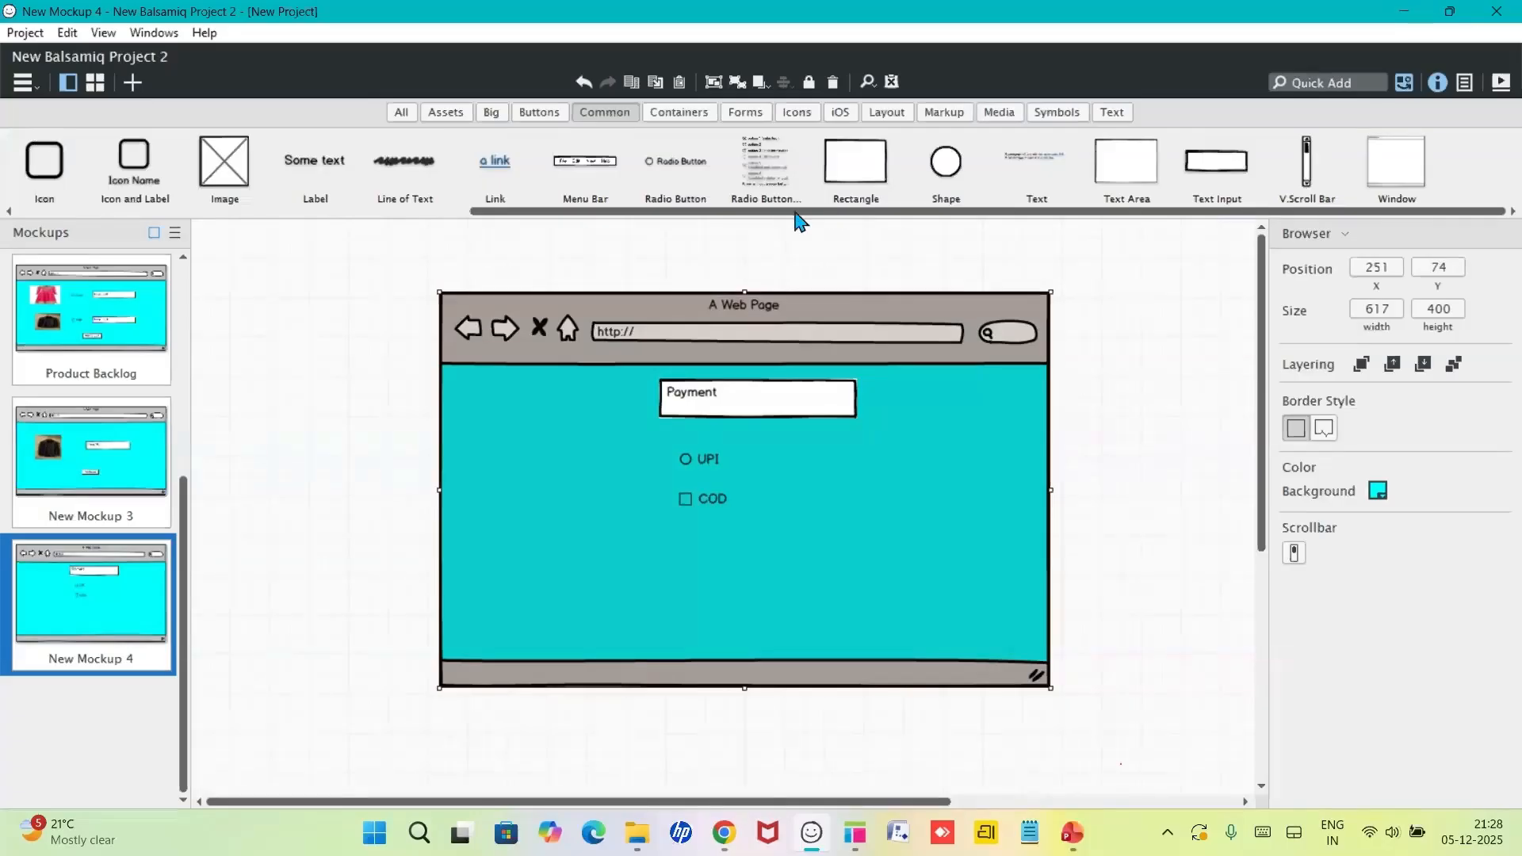
pyautogui.moveTo(795, 212); pyautogui.dragTo(638, 234)
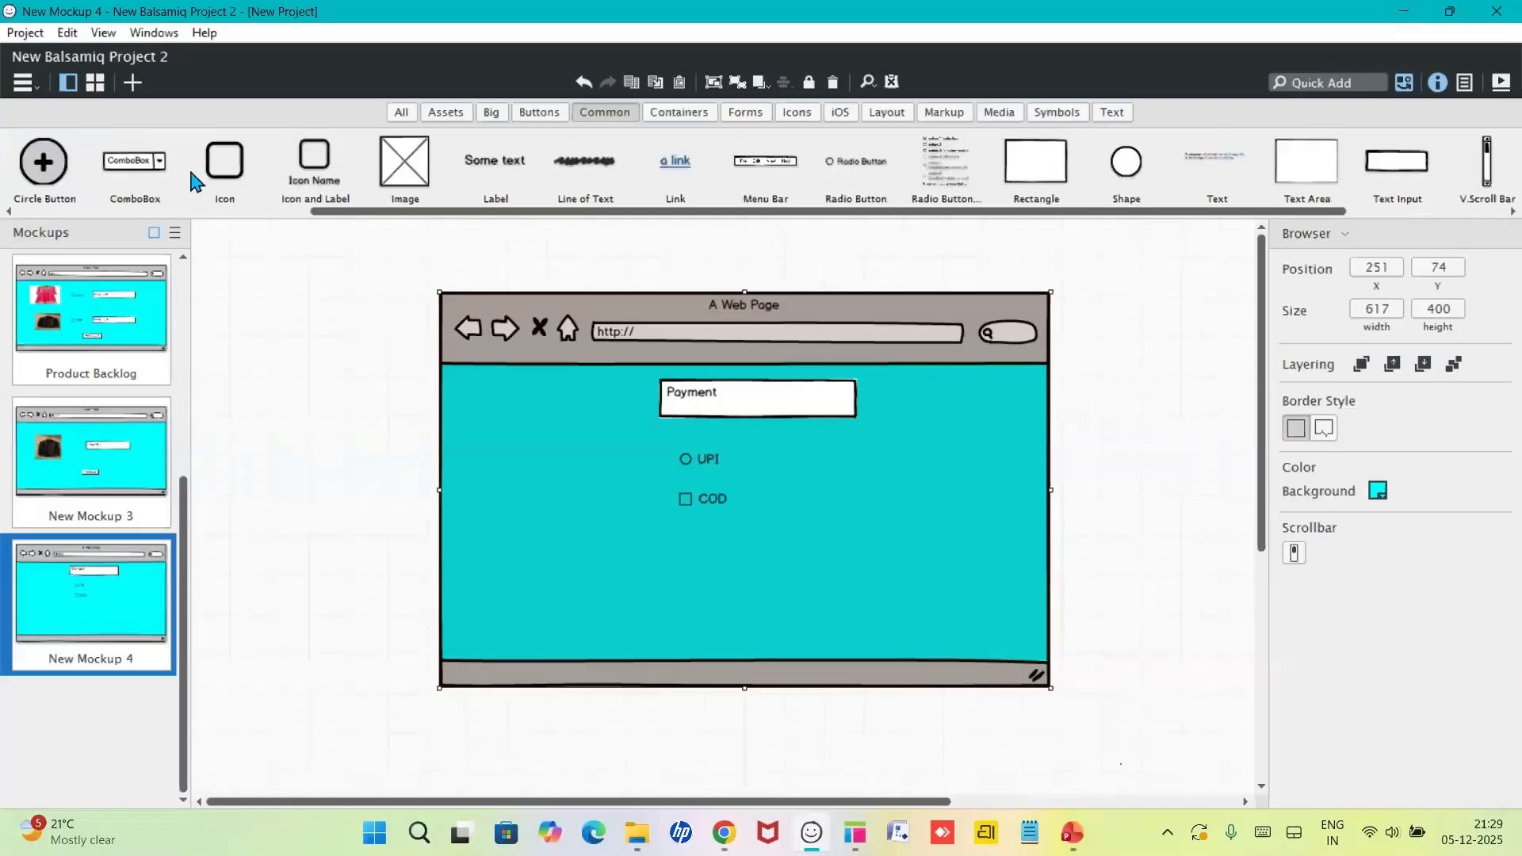
pyautogui.moveTo(134, 163); pyautogui.dragTo(683, 537)
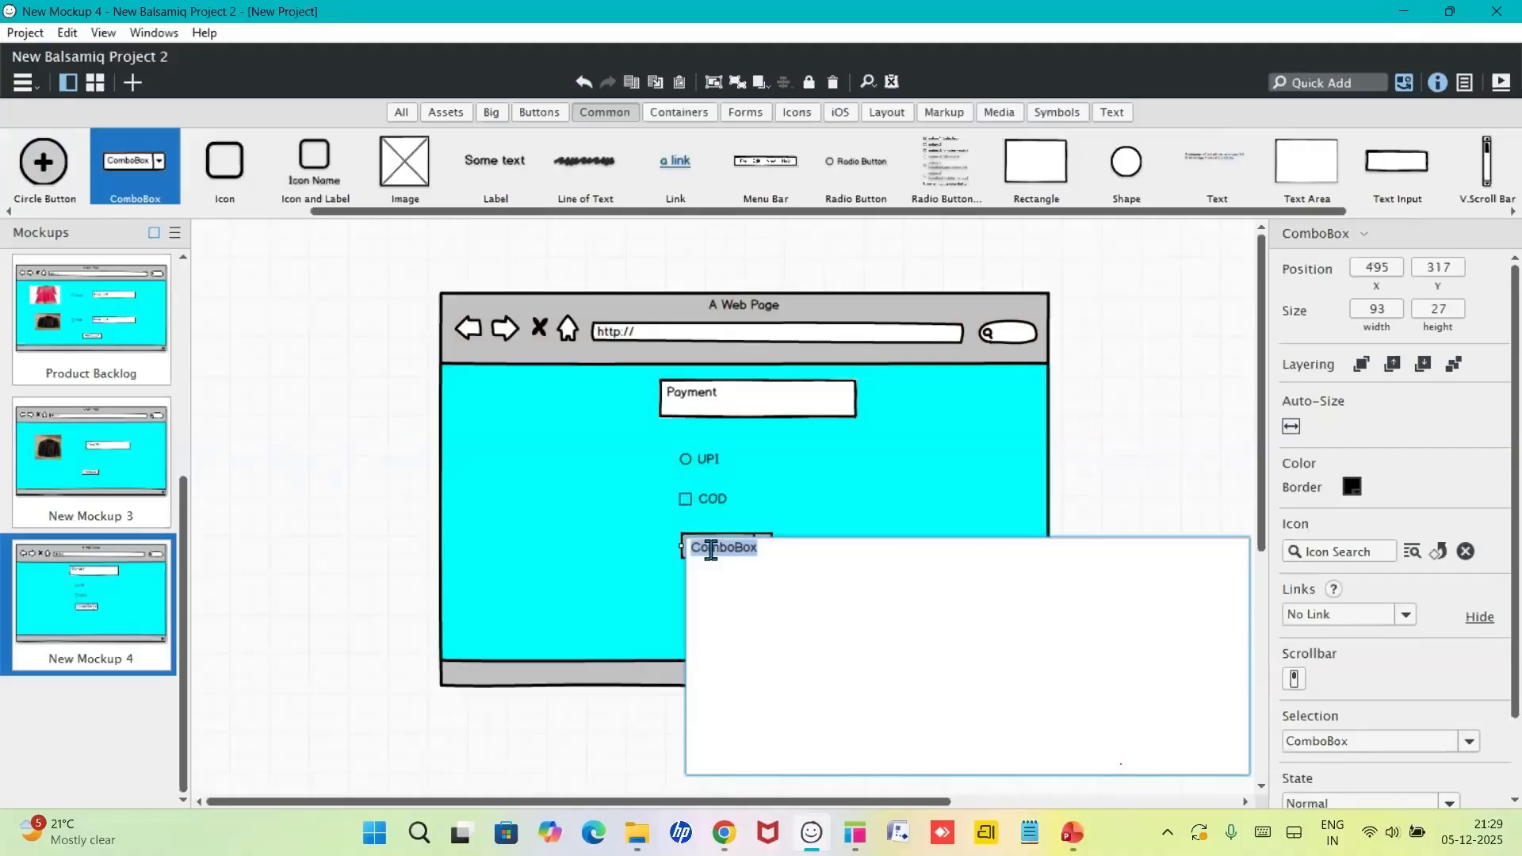
pyautogui.write('Co')
pyautogui.press('BackSpace')
pyautogui.write('h')
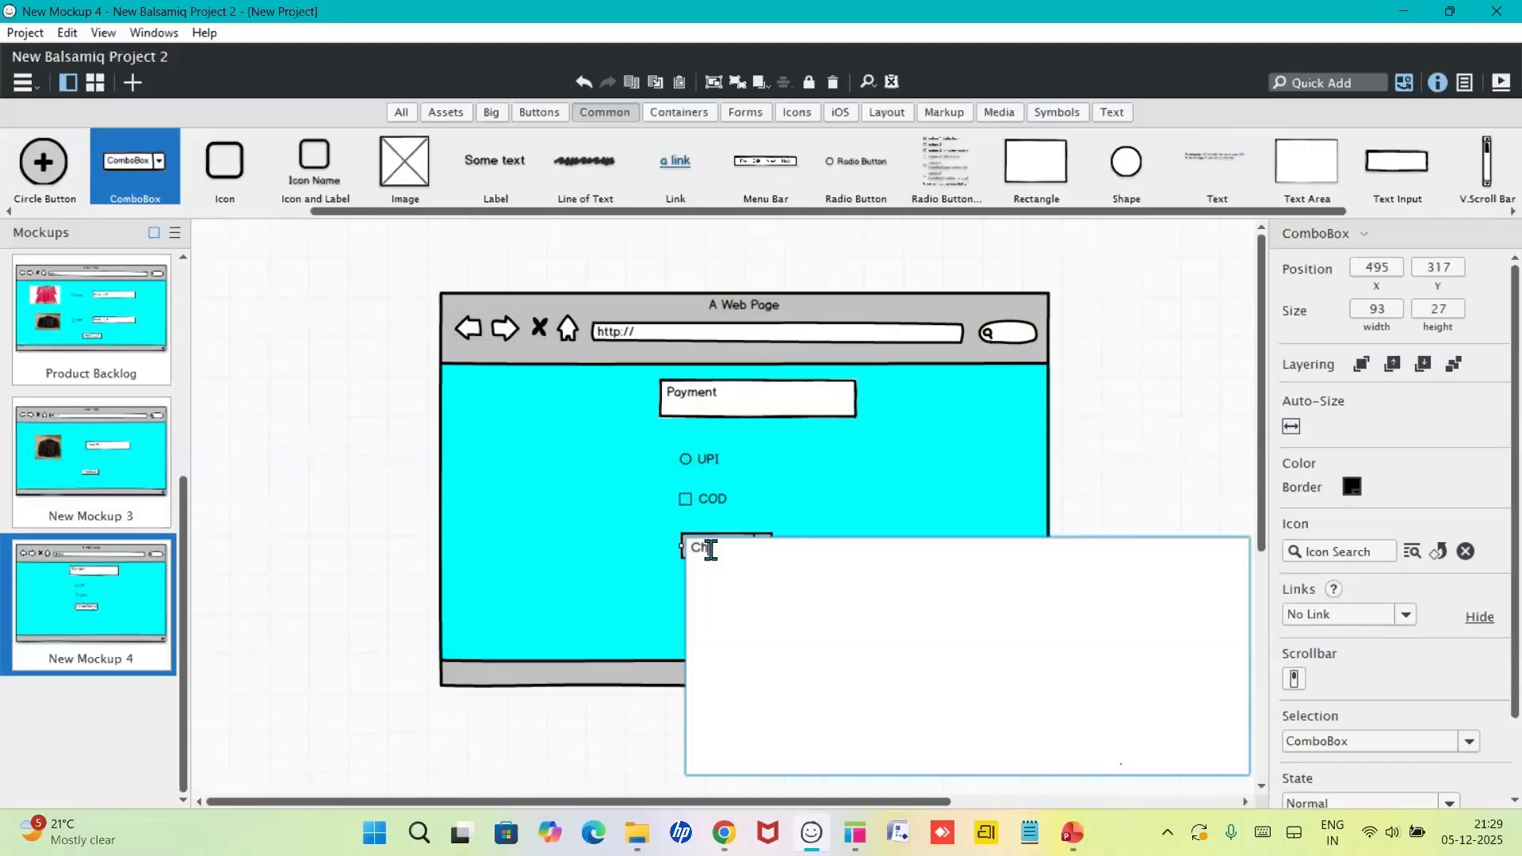
pyautogui.write('oose method')
pyautogui.click(632, 578)
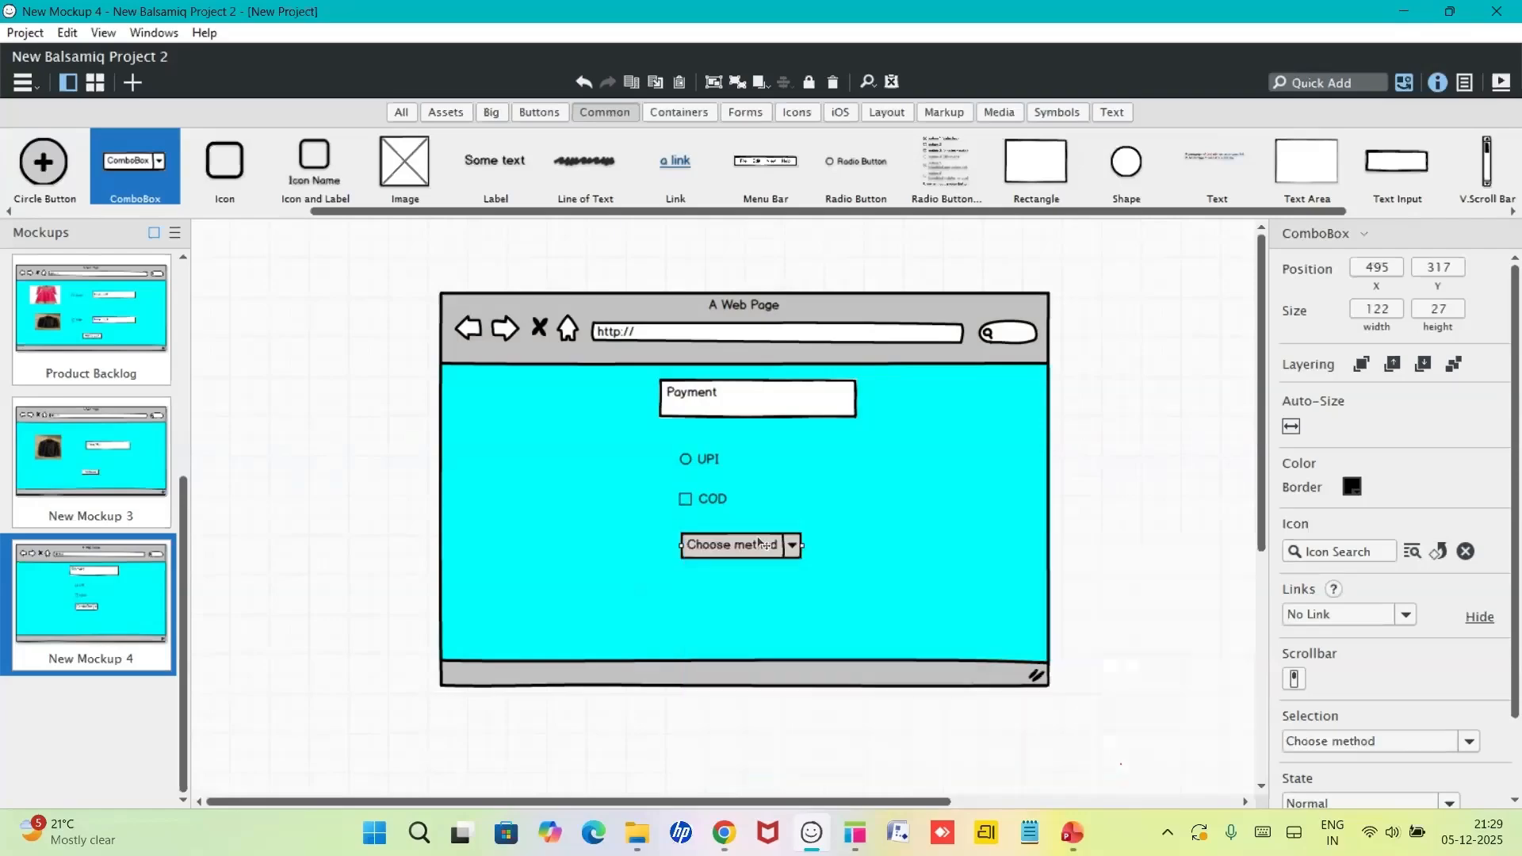
pyautogui.moveTo(743, 554); pyautogui.dragTo(742, 555)
pyautogui.click(676, 611)
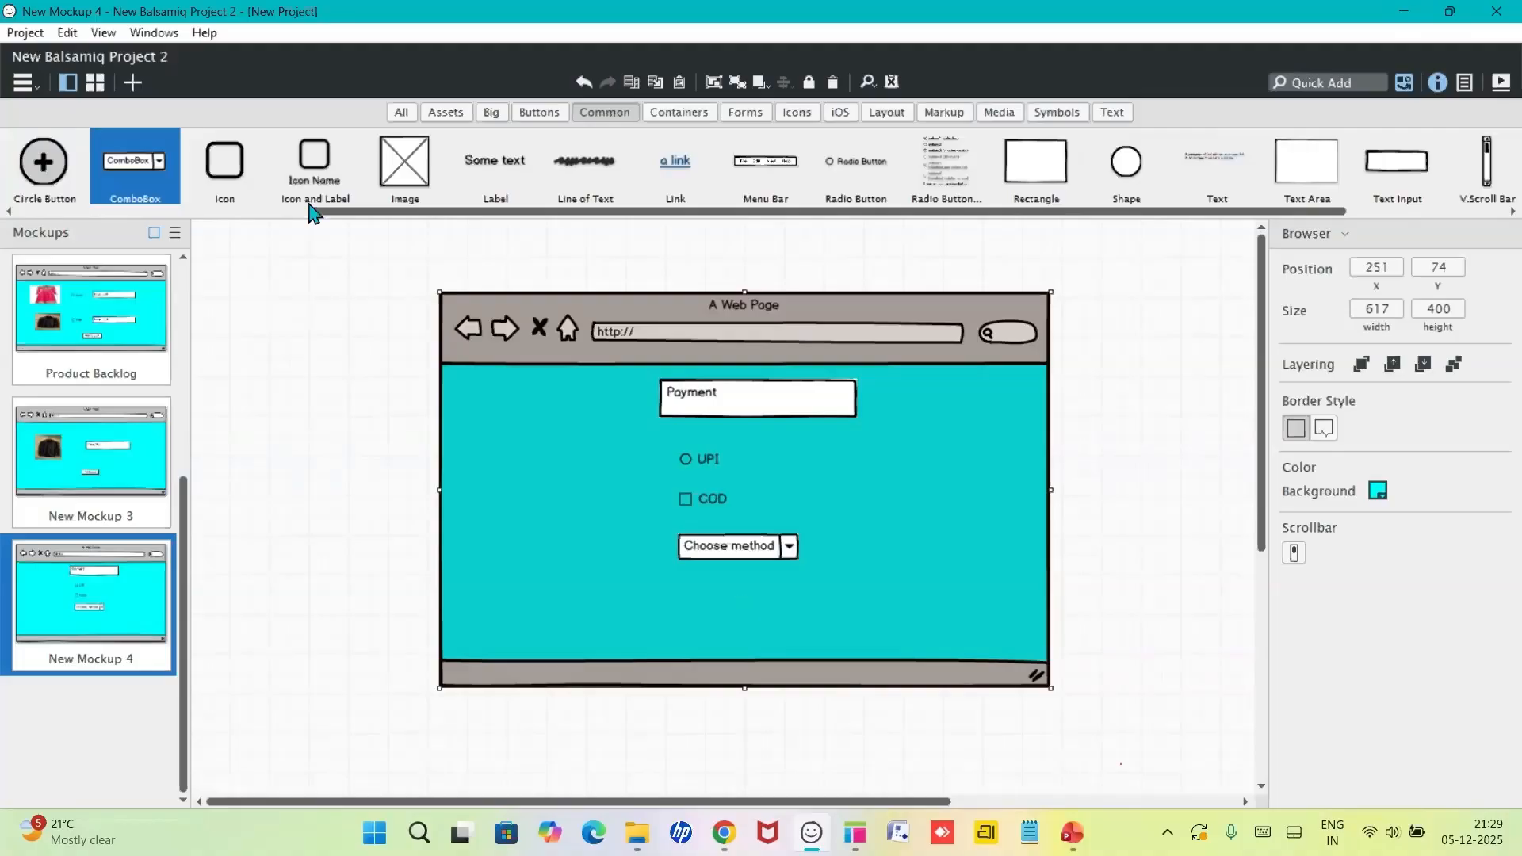
# - Add an "Order details" button below the Choose method combo box and shift it to about position 502, 386
pyautogui.moveTo(332, 212); pyautogui.dragTo(131, 220)
pyautogui.moveTo(135, 165); pyautogui.dragTo(715, 600)
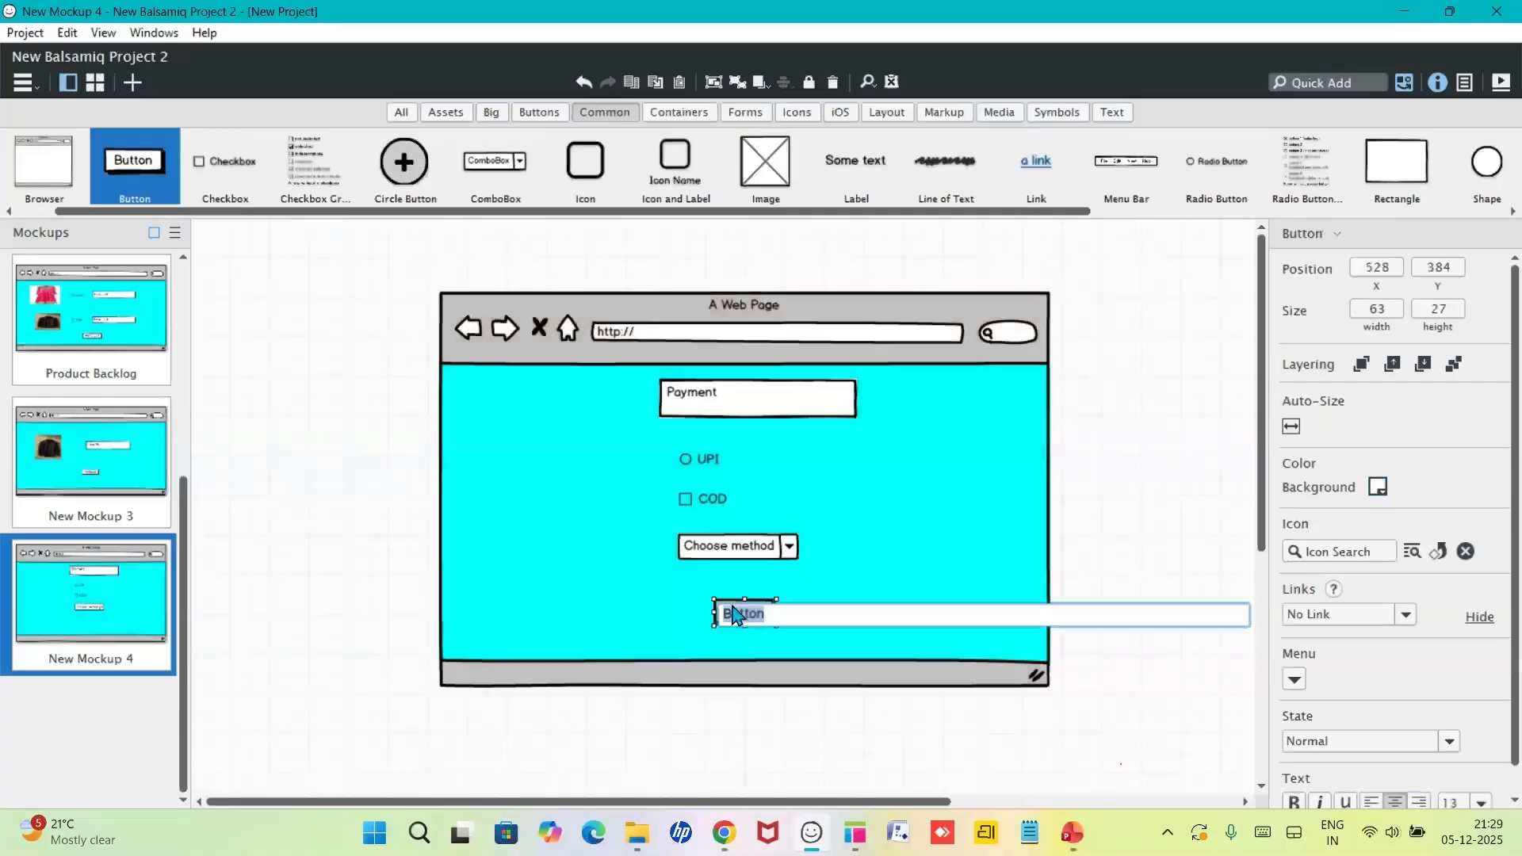
pyautogui.write('Order details')
pyautogui.press('Return')
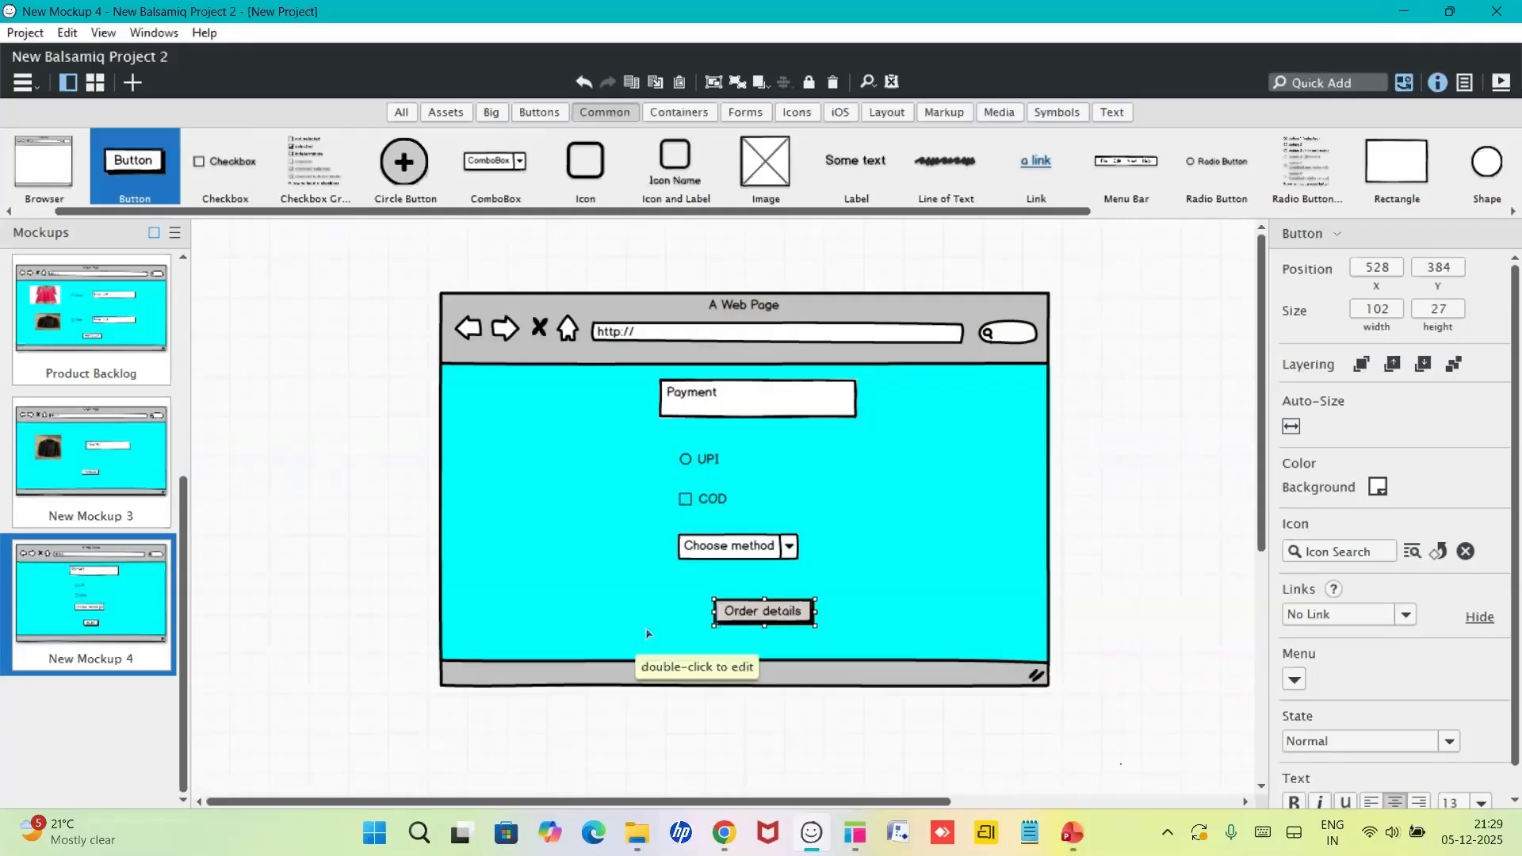
pyautogui.moveTo(763, 625); pyautogui.dragTo(735, 627)
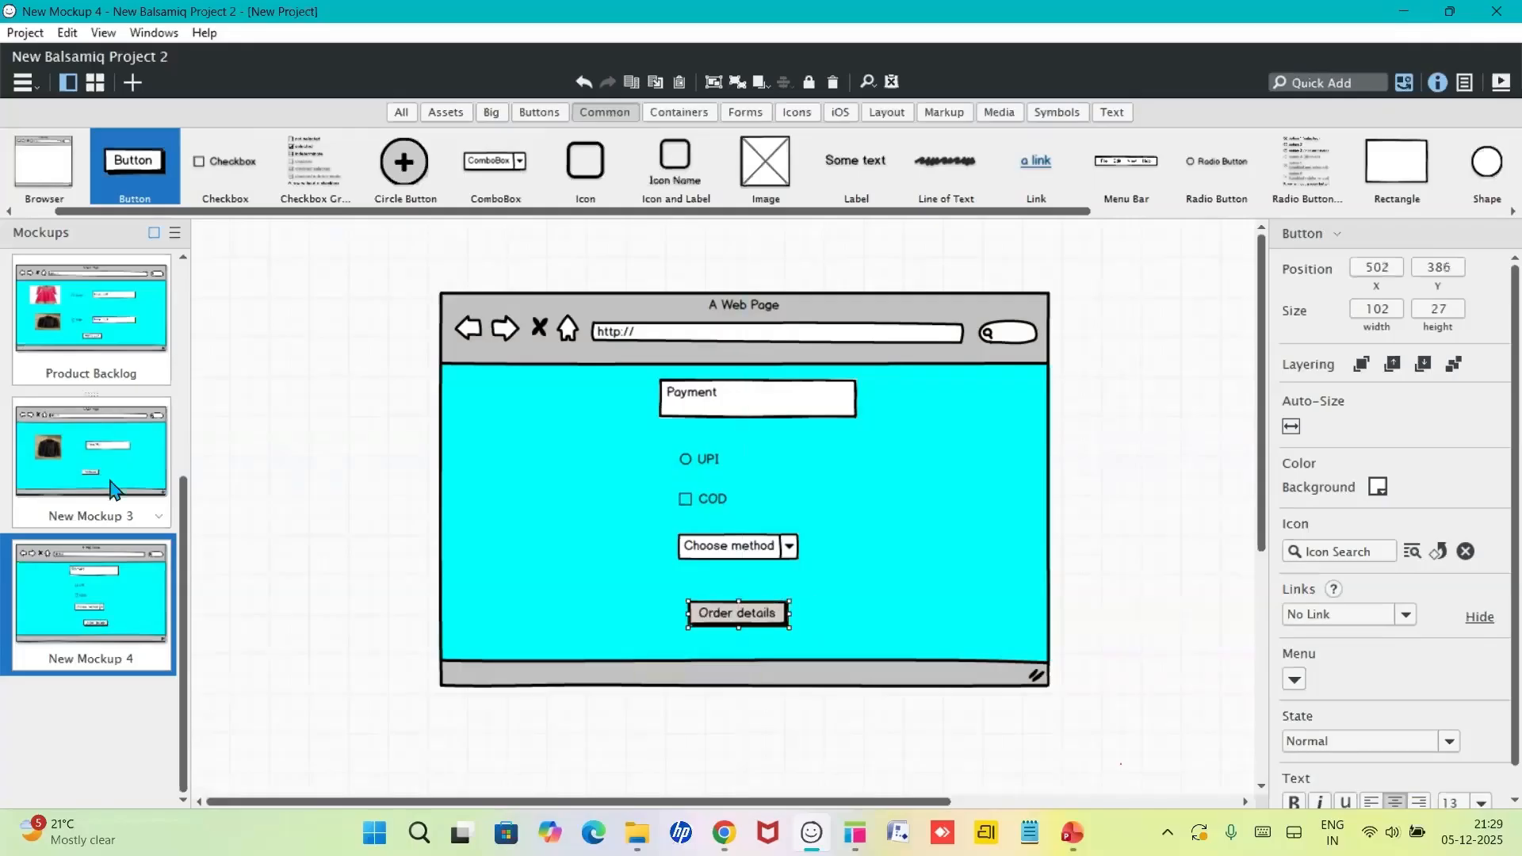
# - Rename New Mockup 3 as "Add to cart"
pyautogui.click(98, 498)
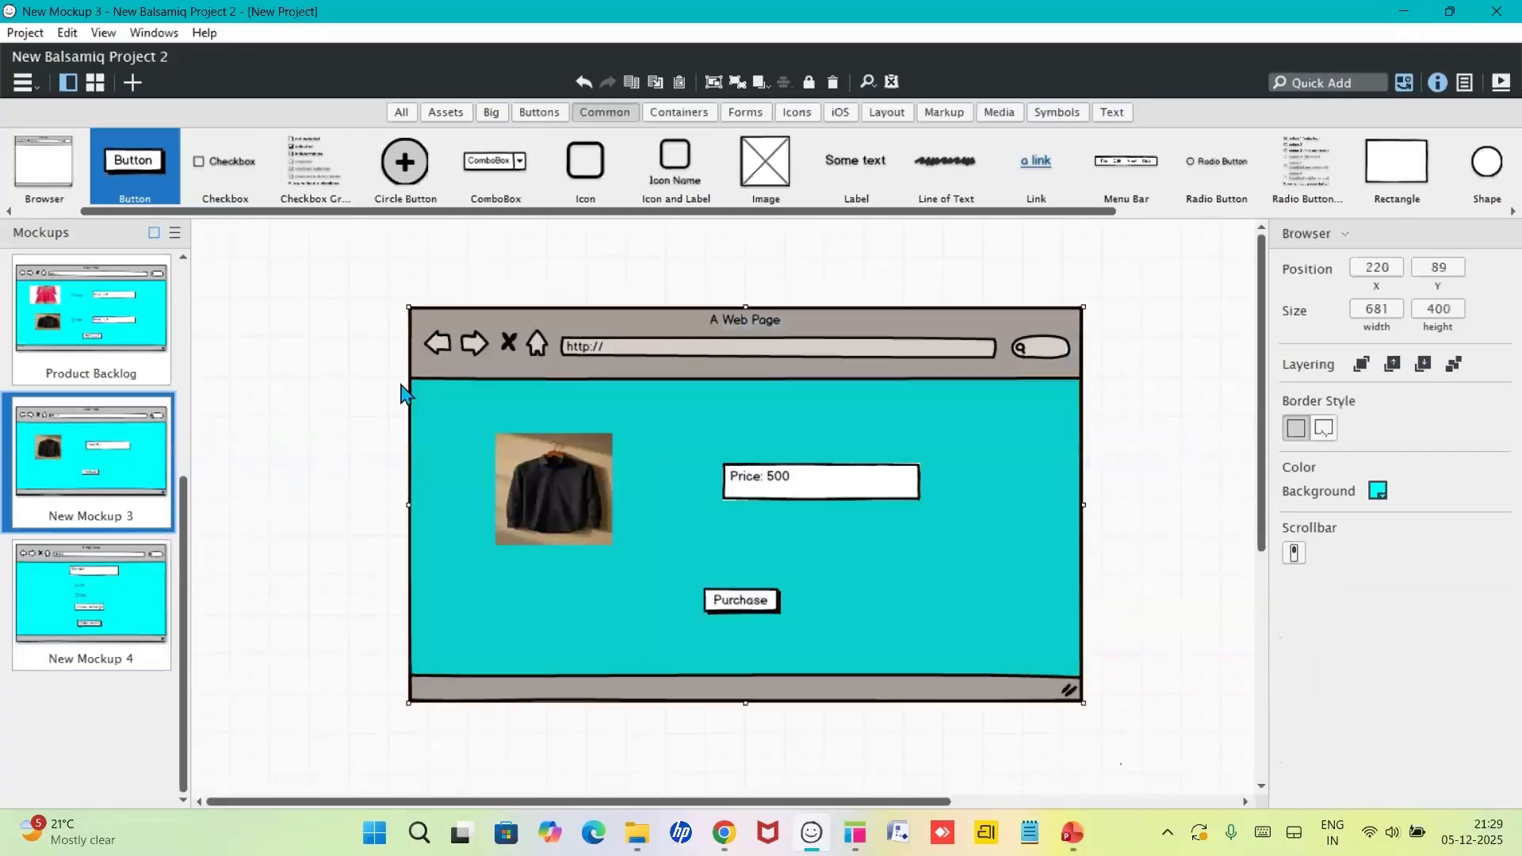
pyautogui.doubleClick(99, 516)
pyautogui.write('Add ')
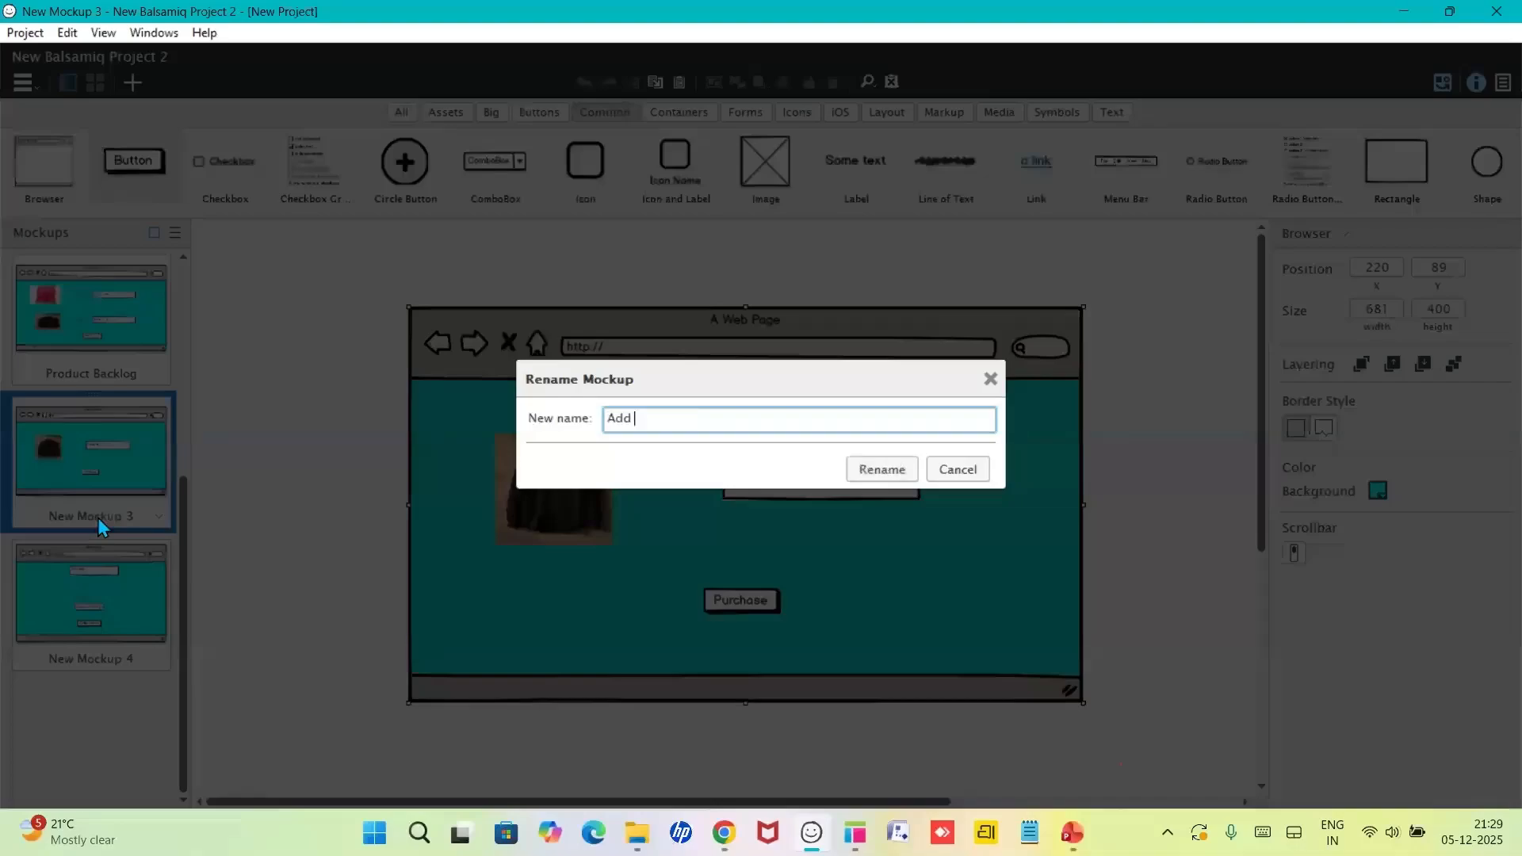
pyautogui.write('to cart')
pyautogui.press('Return')
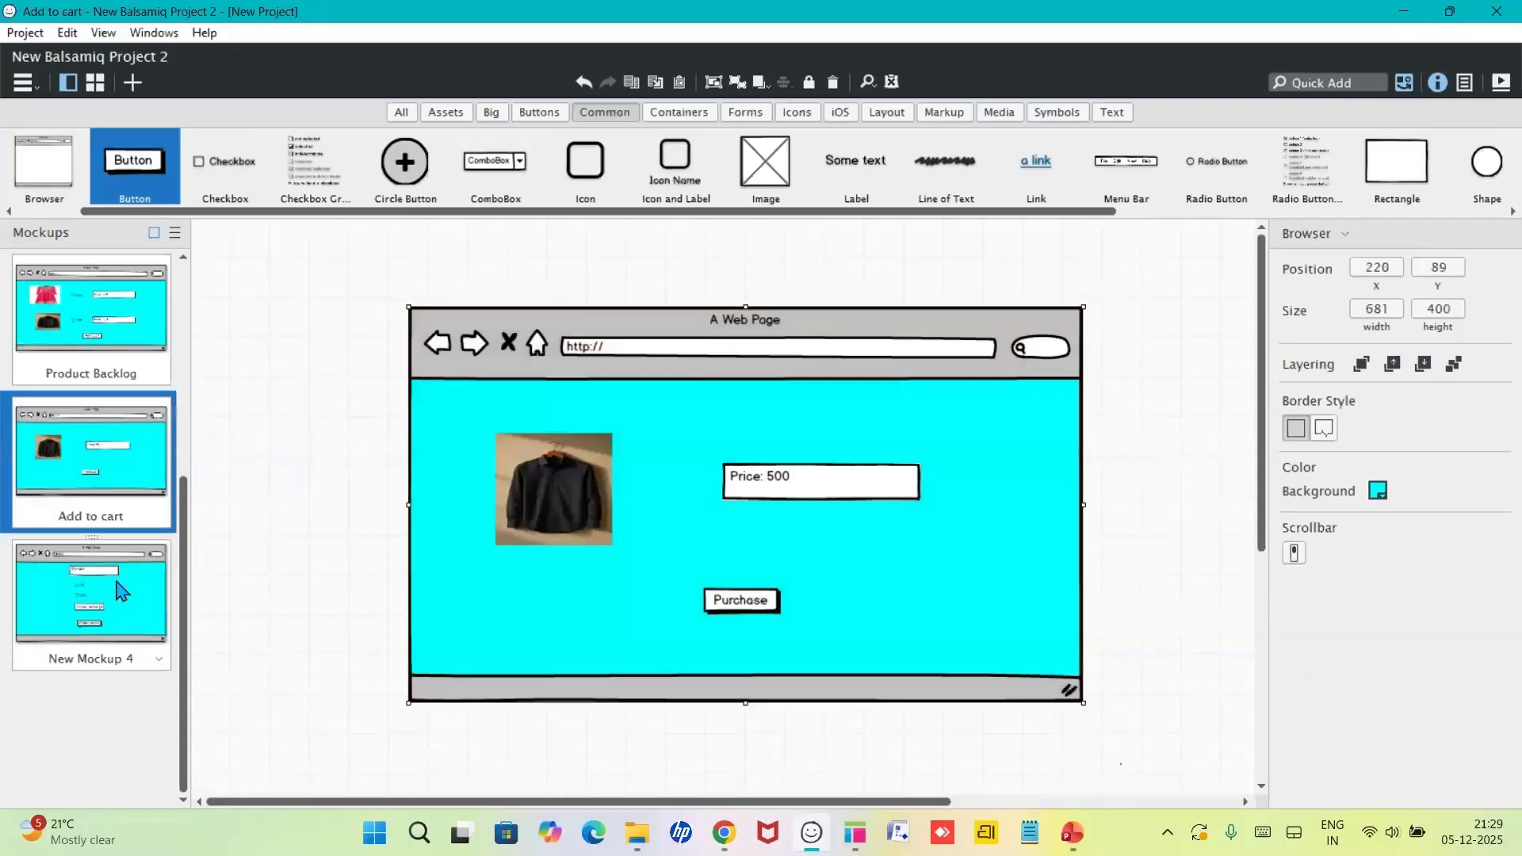
# - Rename New Mockup 4 as "Payment page"
pyautogui.click(86, 669)
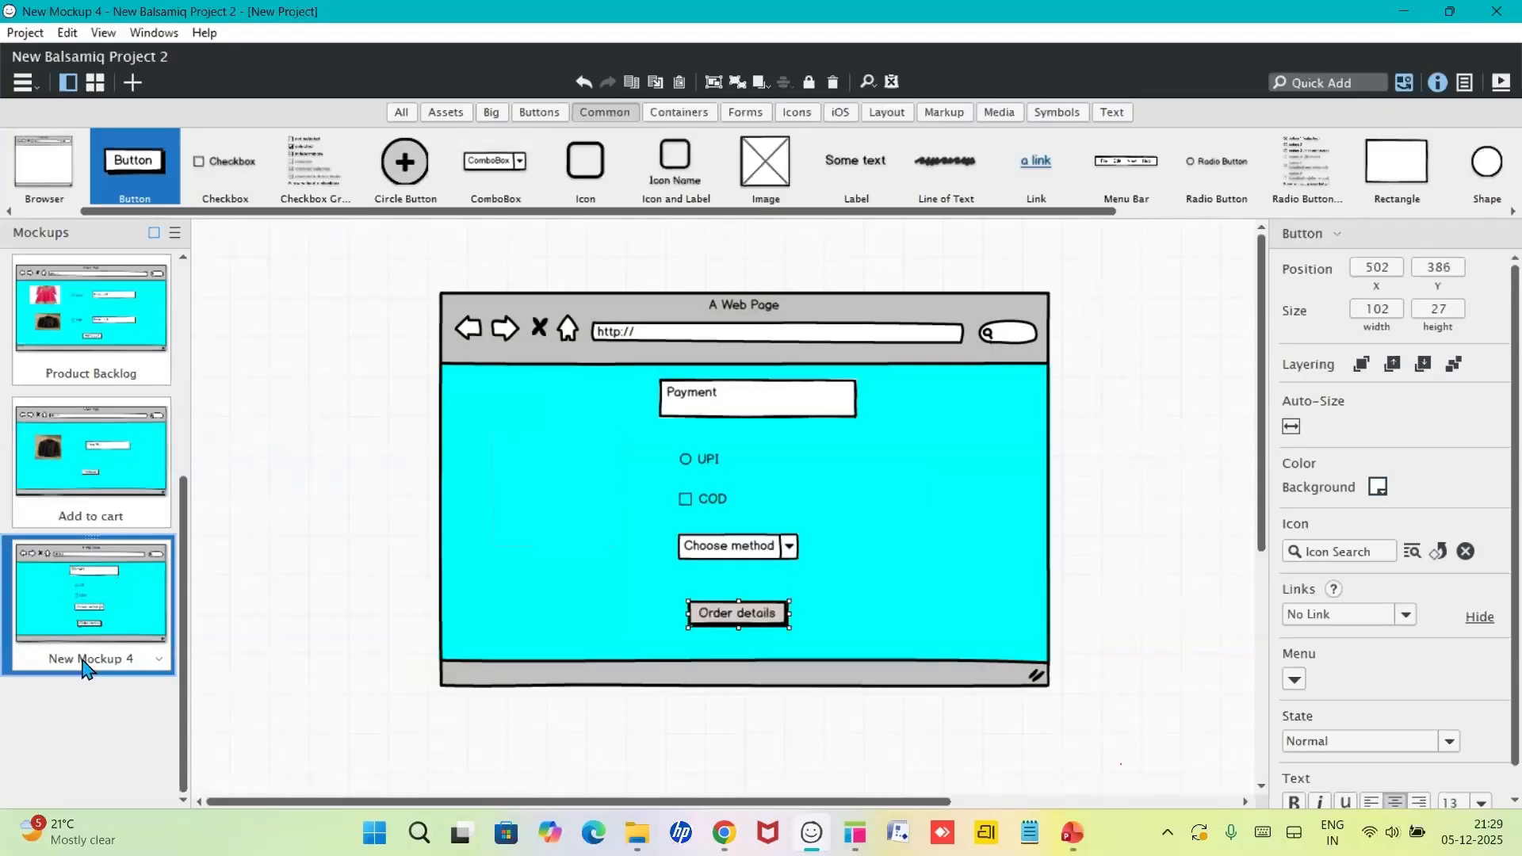
pyautogui.doubleClick(82, 659)
pyautogui.write('Pa')
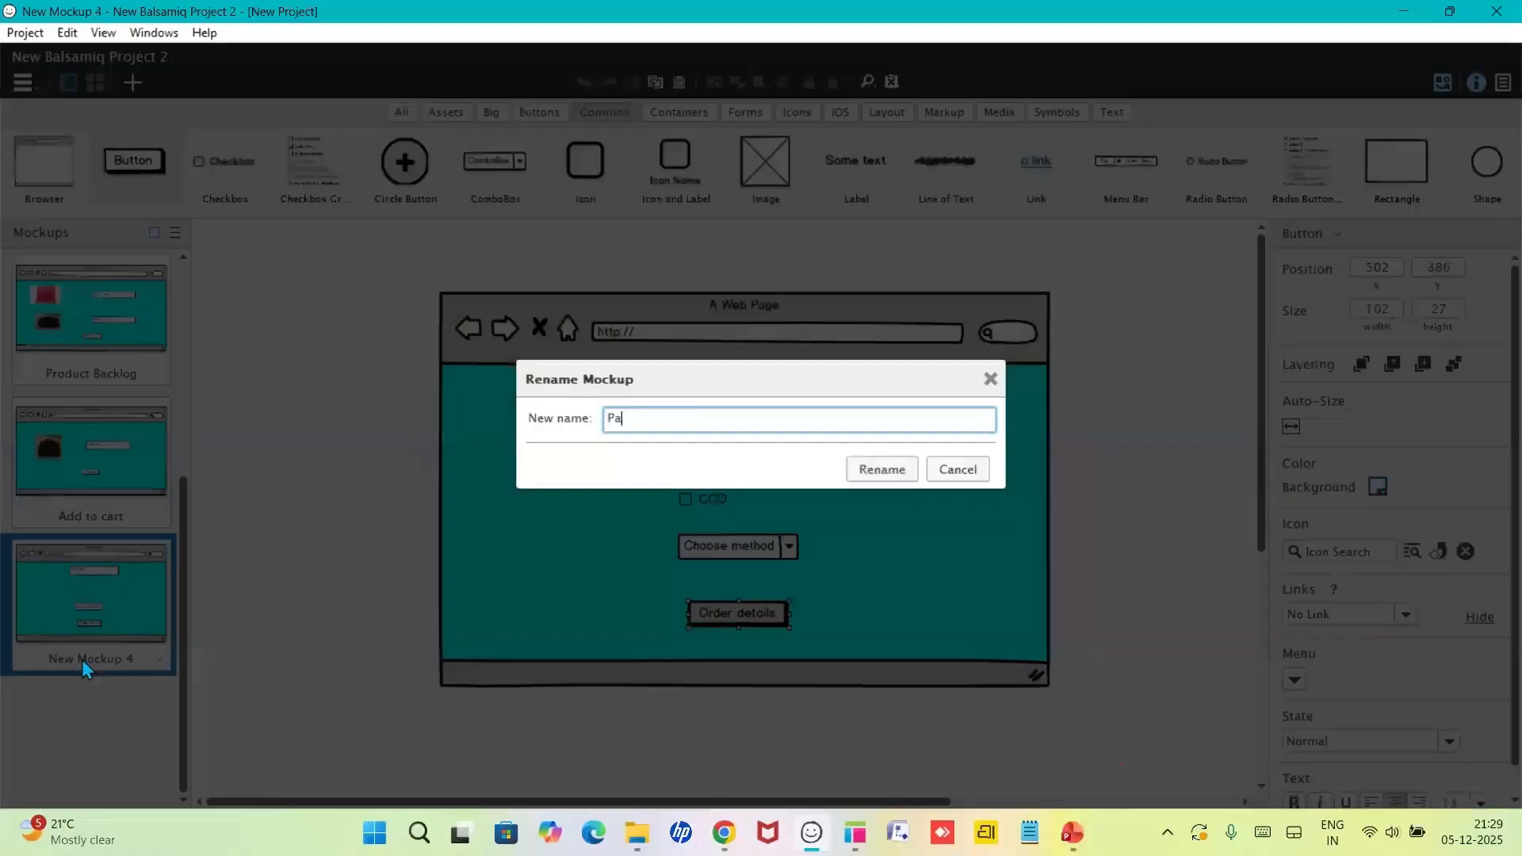
pyautogui.write('yment page')
pyautogui.press('Return')
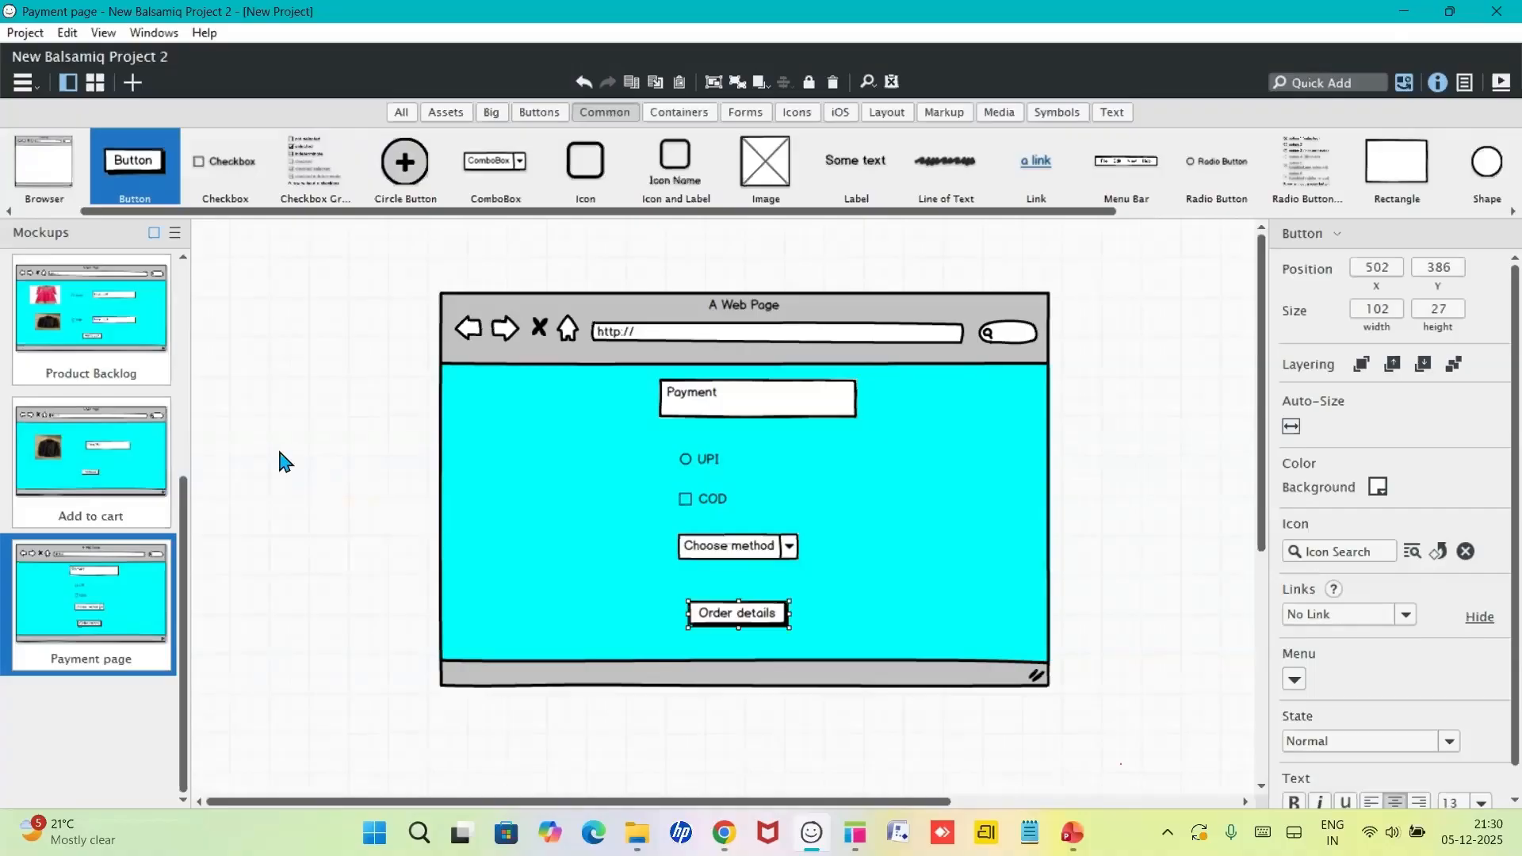
# - Create another mockup with a browser window widened to about 697 by 400 pixels
pyautogui.click(132, 82)
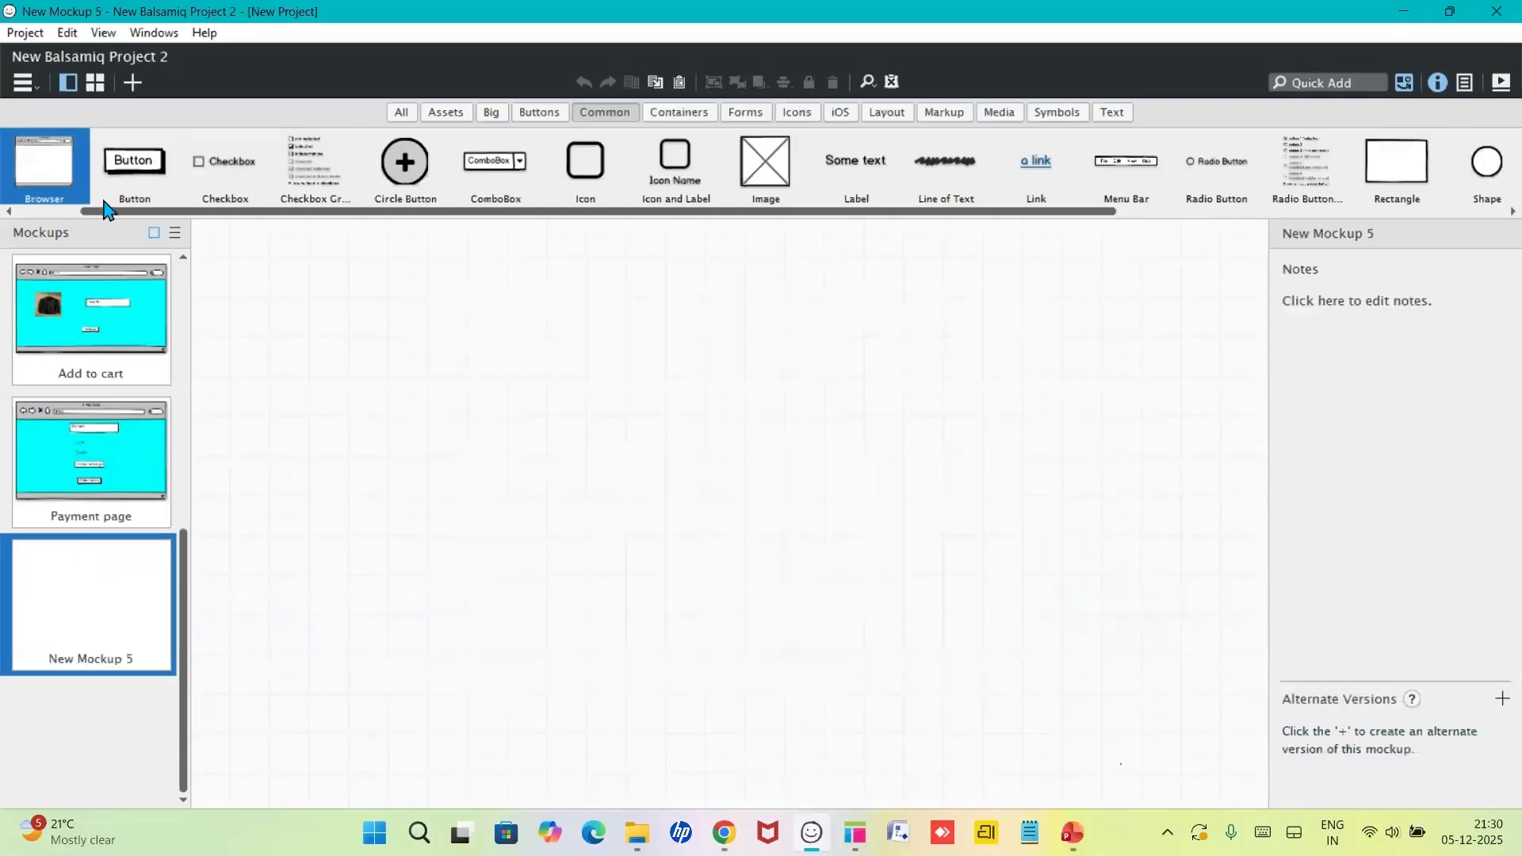
pyautogui.moveTo(107, 210); pyautogui.dragTo(461, 312)
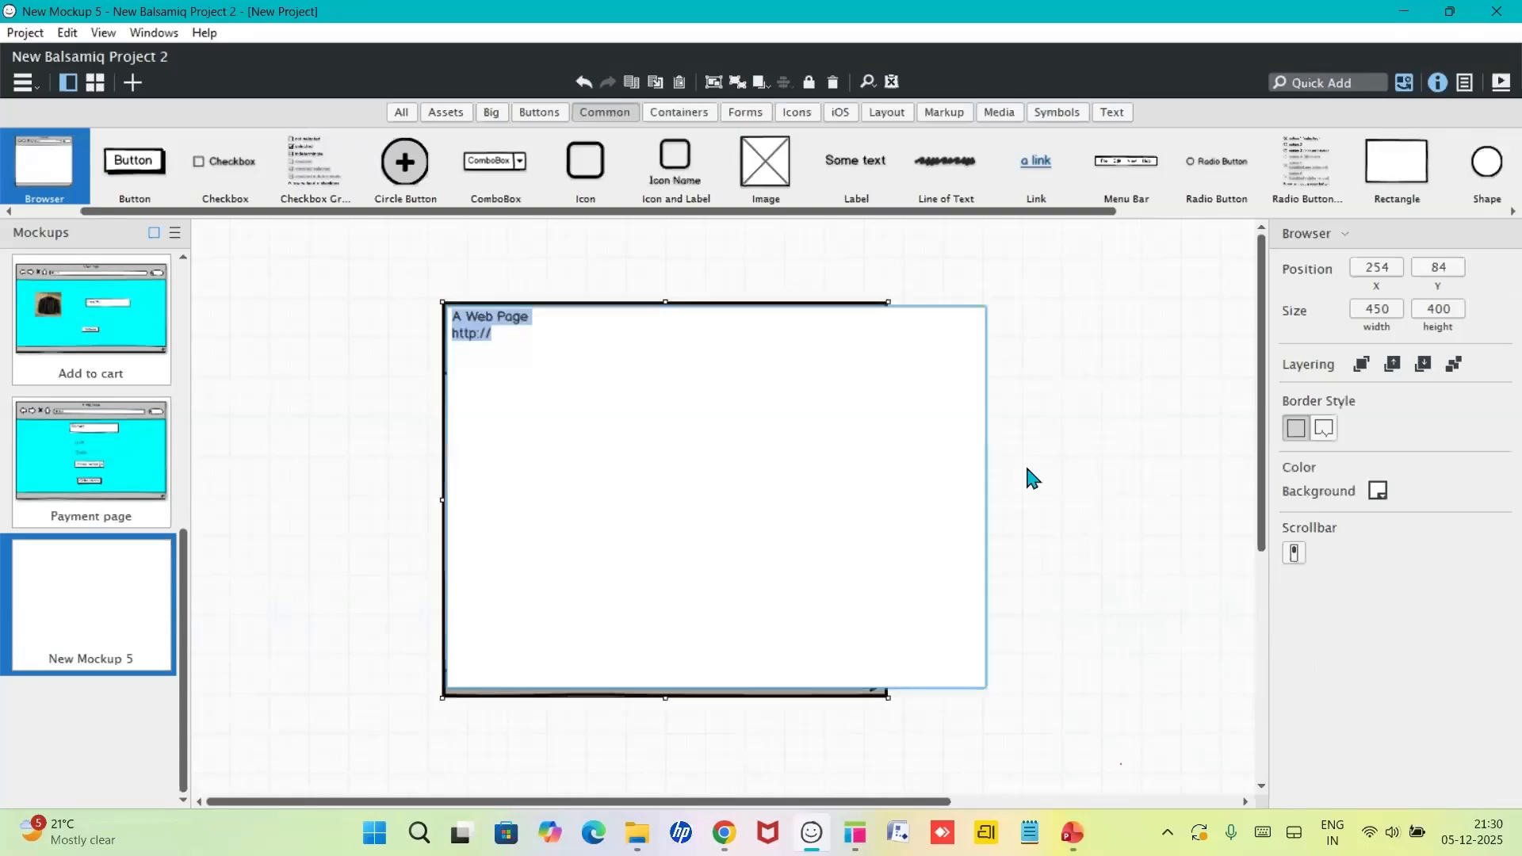
pyautogui.click(1027, 478)
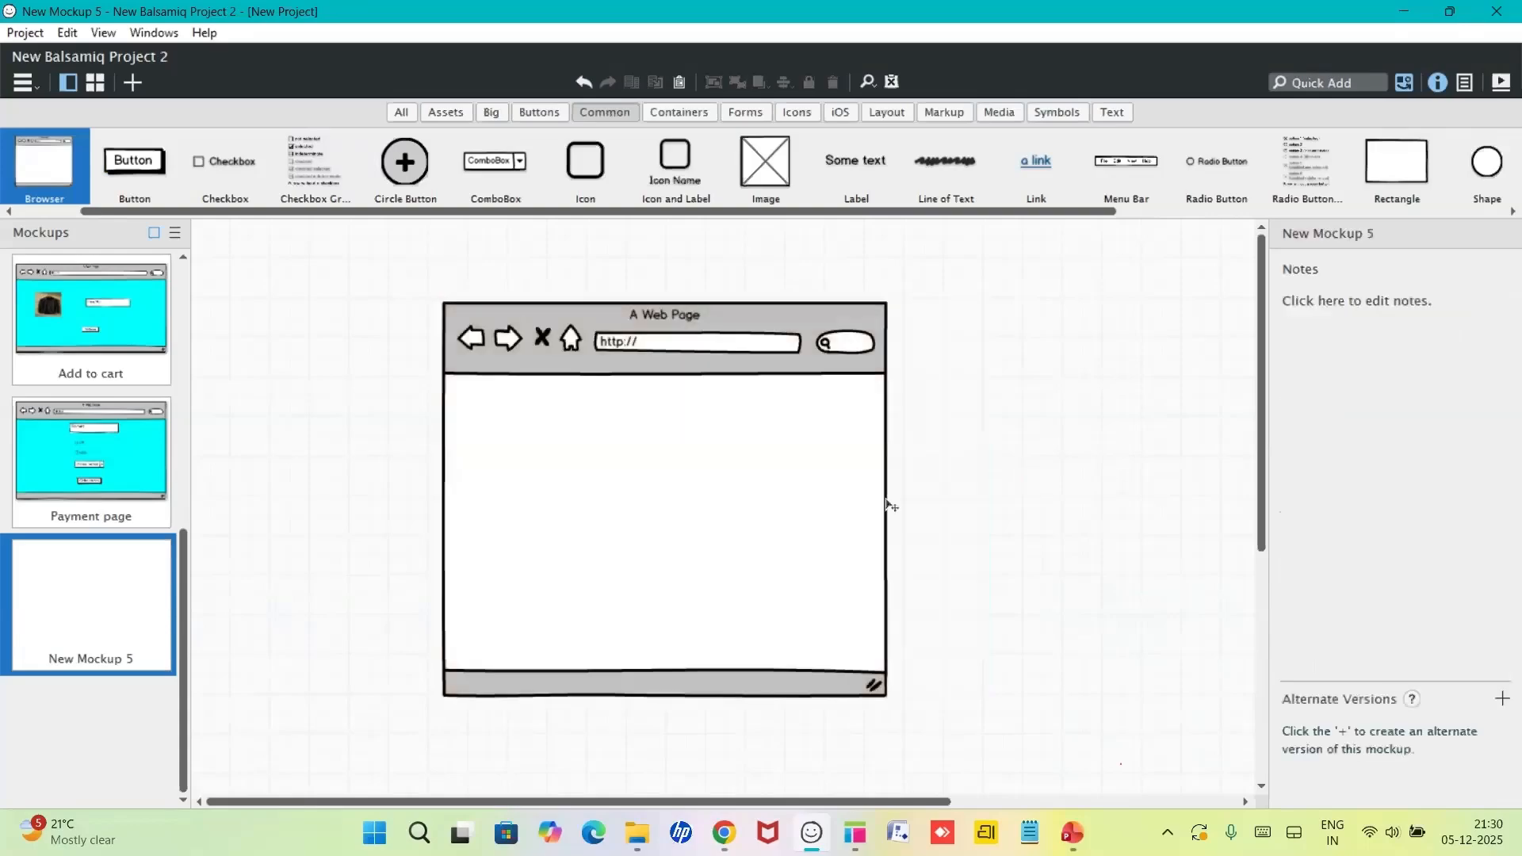
pyautogui.click(885, 501)
pyautogui.moveTo(885, 498); pyautogui.dragTo(1133, 499)
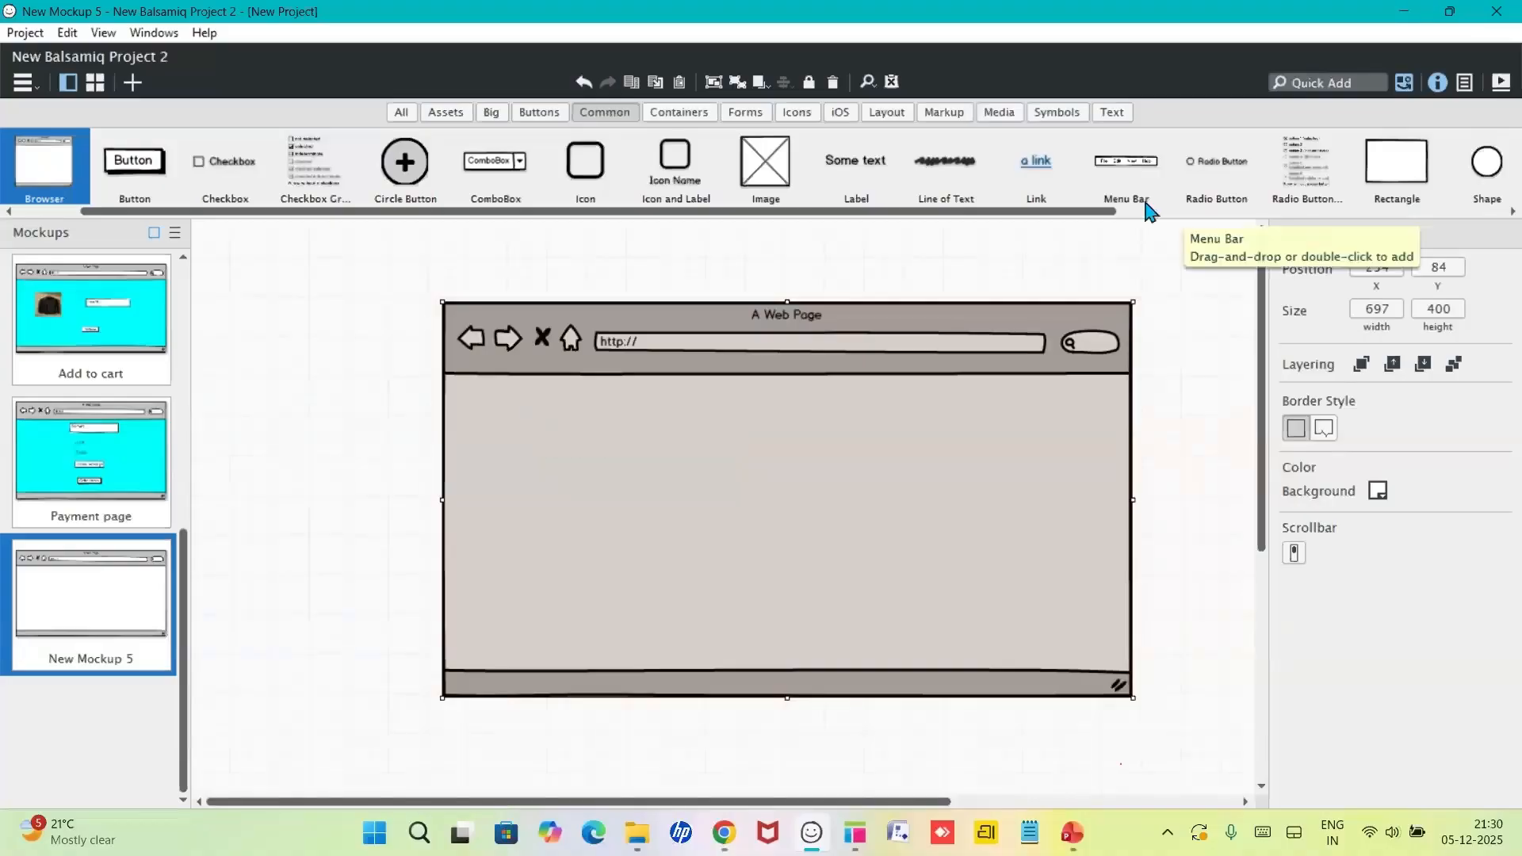
pyautogui.click(1173, 212)
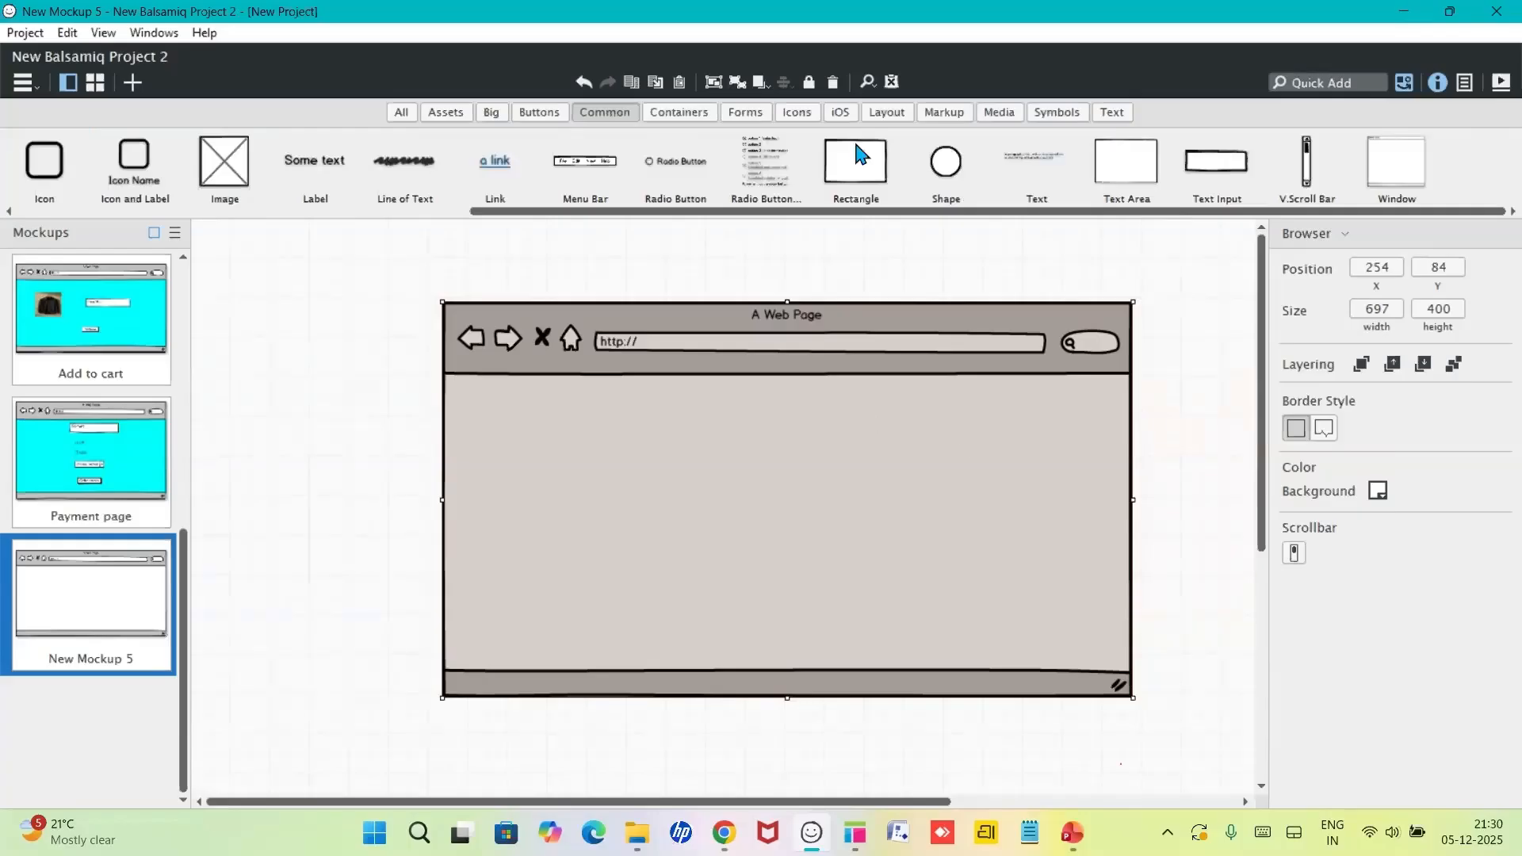
pyautogui.moveTo(862, 155); pyautogui.dragTo(670, 405)
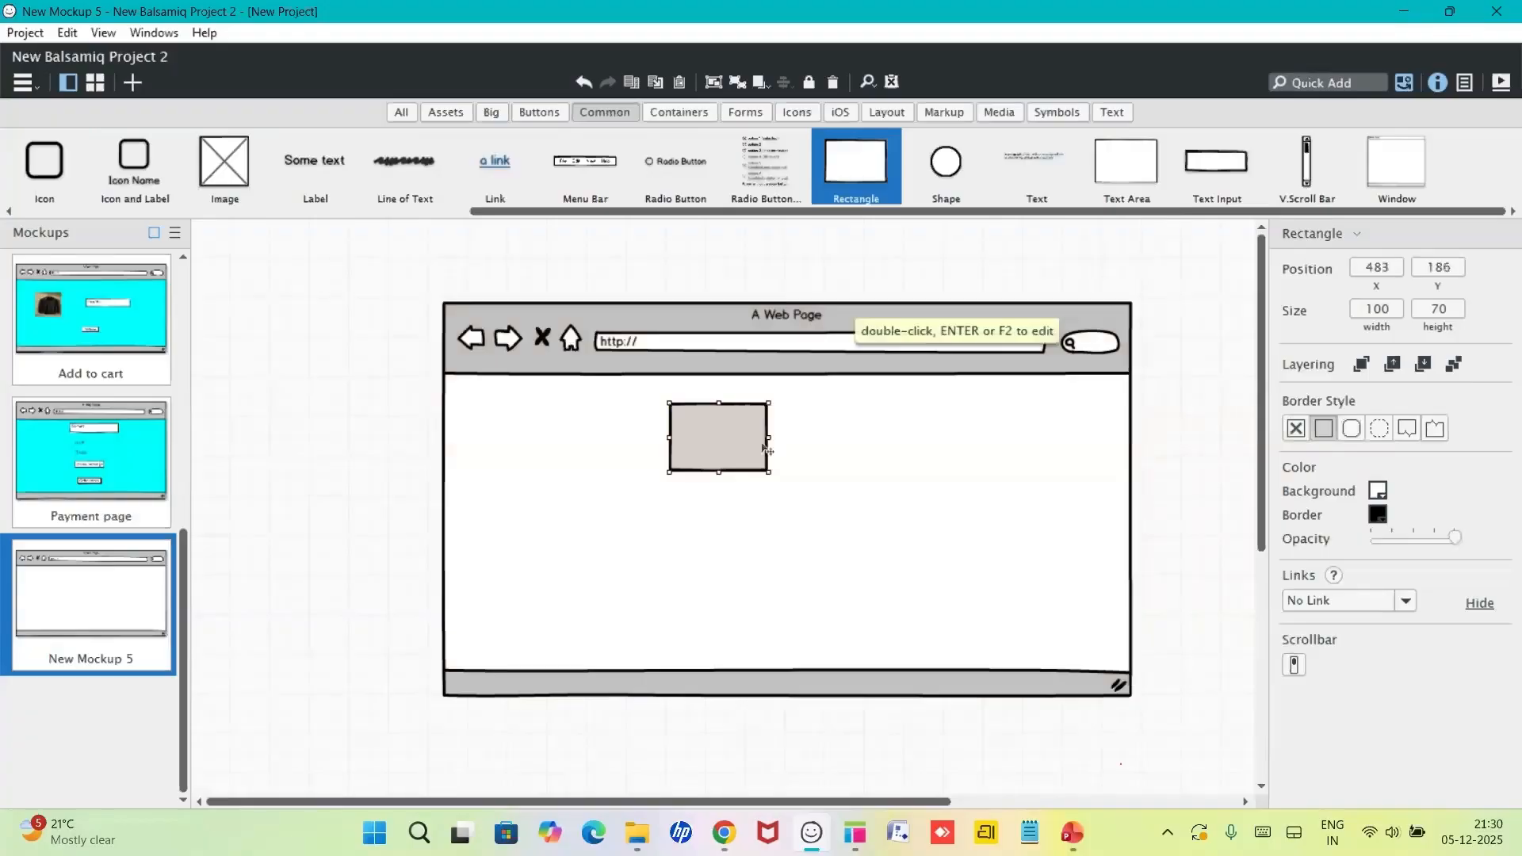
pyautogui.moveTo(767, 444); pyautogui.dragTo(1009, 423)
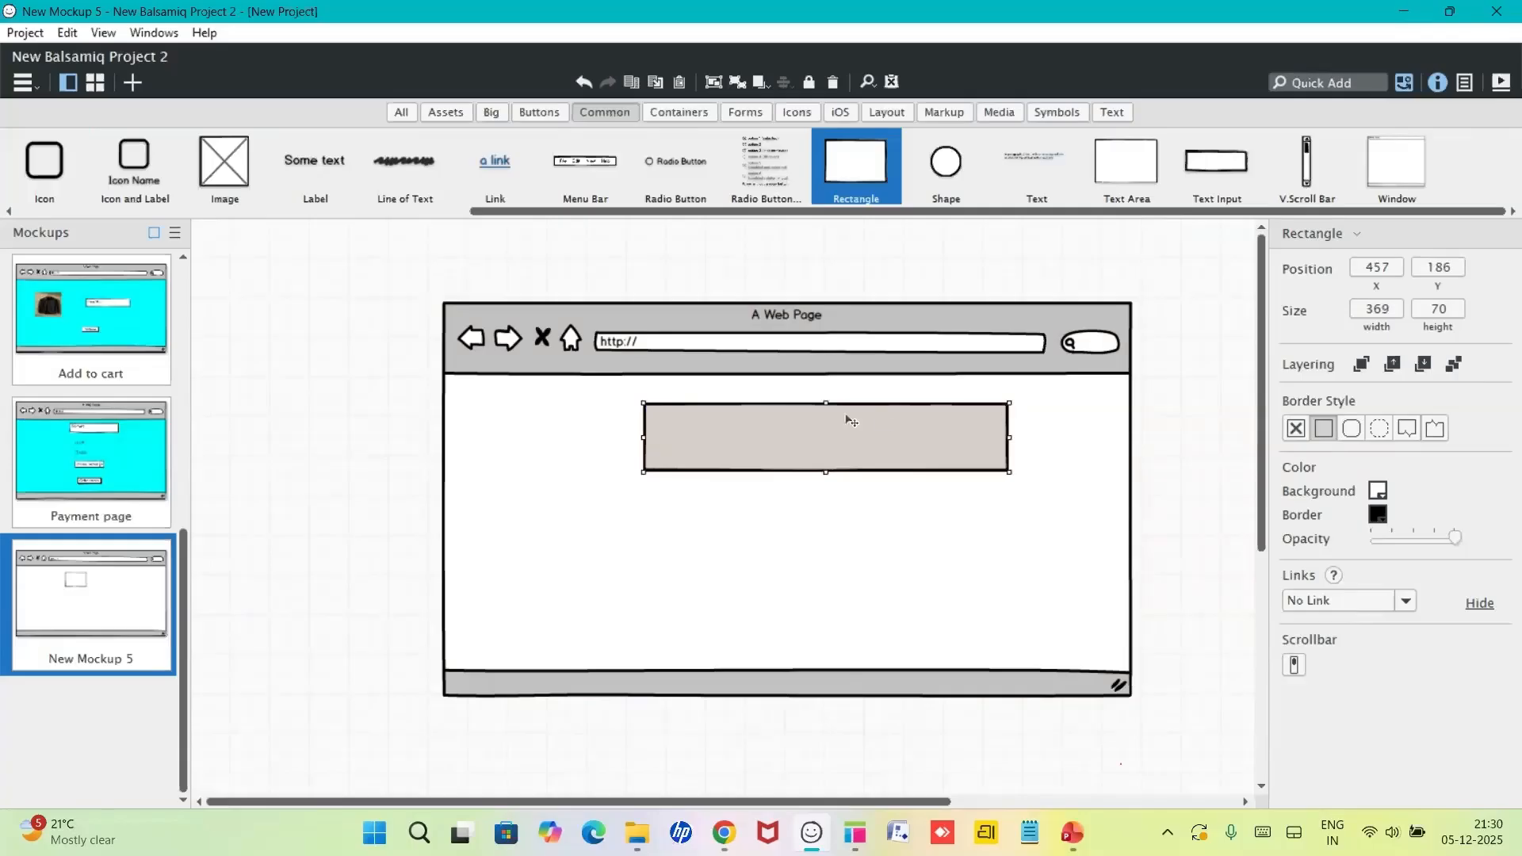
pyautogui.moveTo(846, 419); pyautogui.dragTo(845, 416)
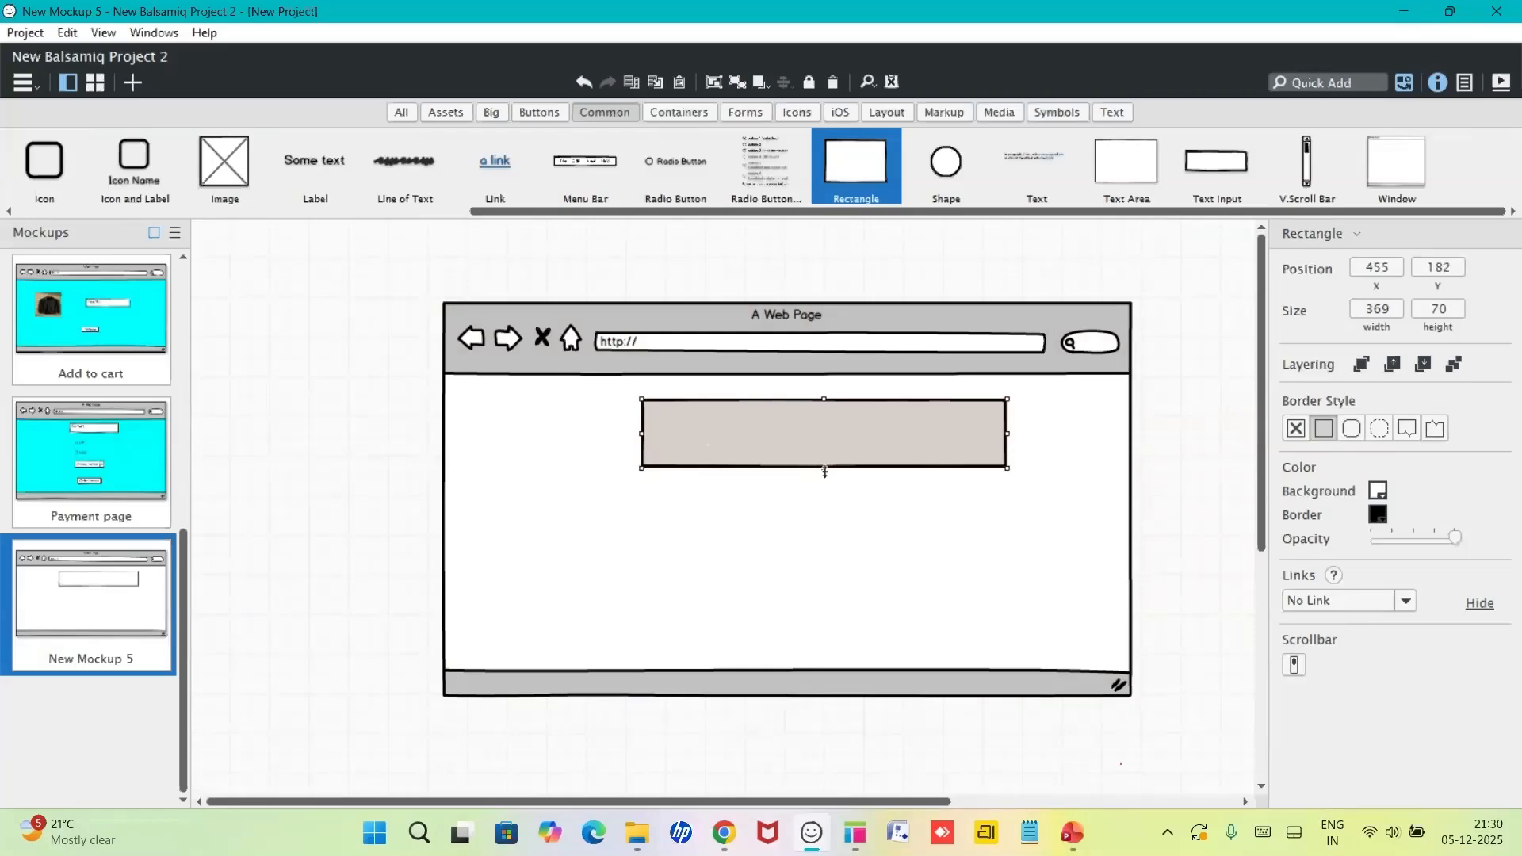
pyautogui.moveTo(824, 469)
pyautogui.mouseDown()
pyautogui.moveTo(823, 424)
pyautogui.moveTo(824, 473)
pyautogui.mouseUp()
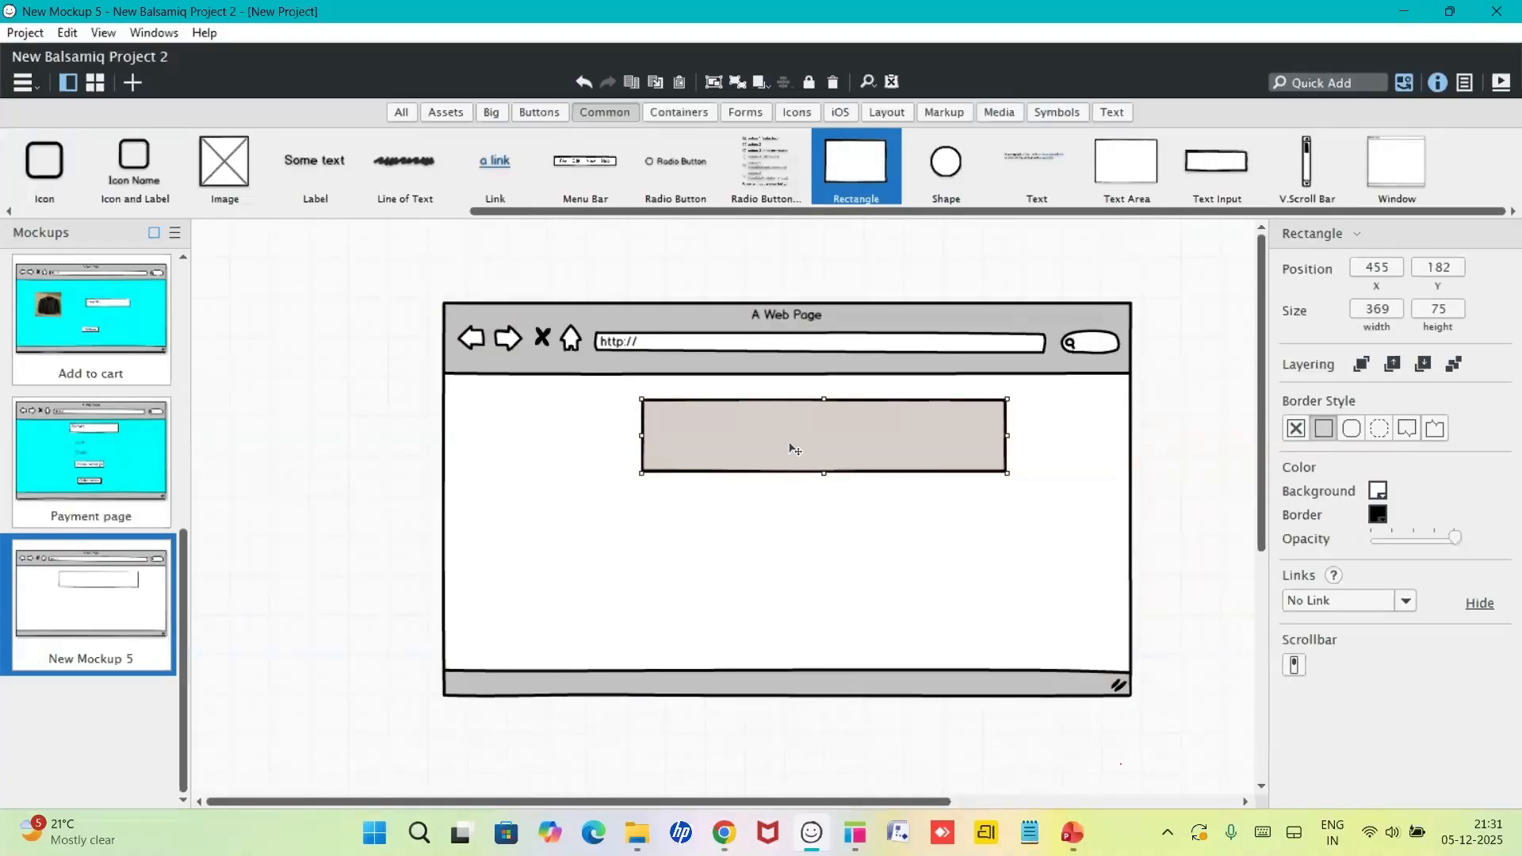
pyautogui.press('Delete')
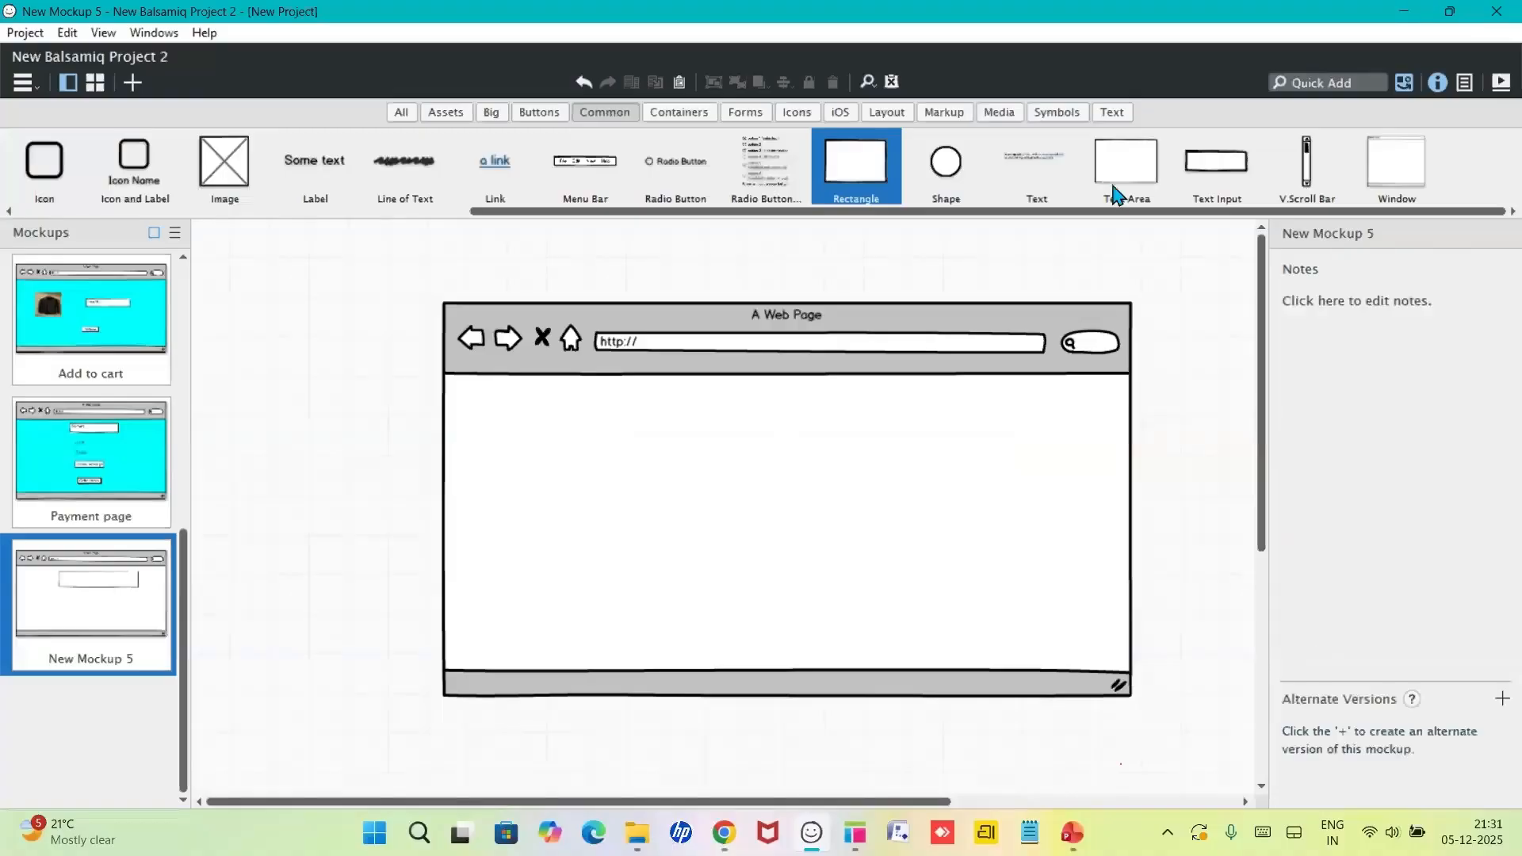
# - Add a text area reading "Payment successfull" near the top of the page area and reduce its size to about 200 by 52 pixels
pyautogui.moveTo(1116, 194); pyautogui.dragTo(664, 397)
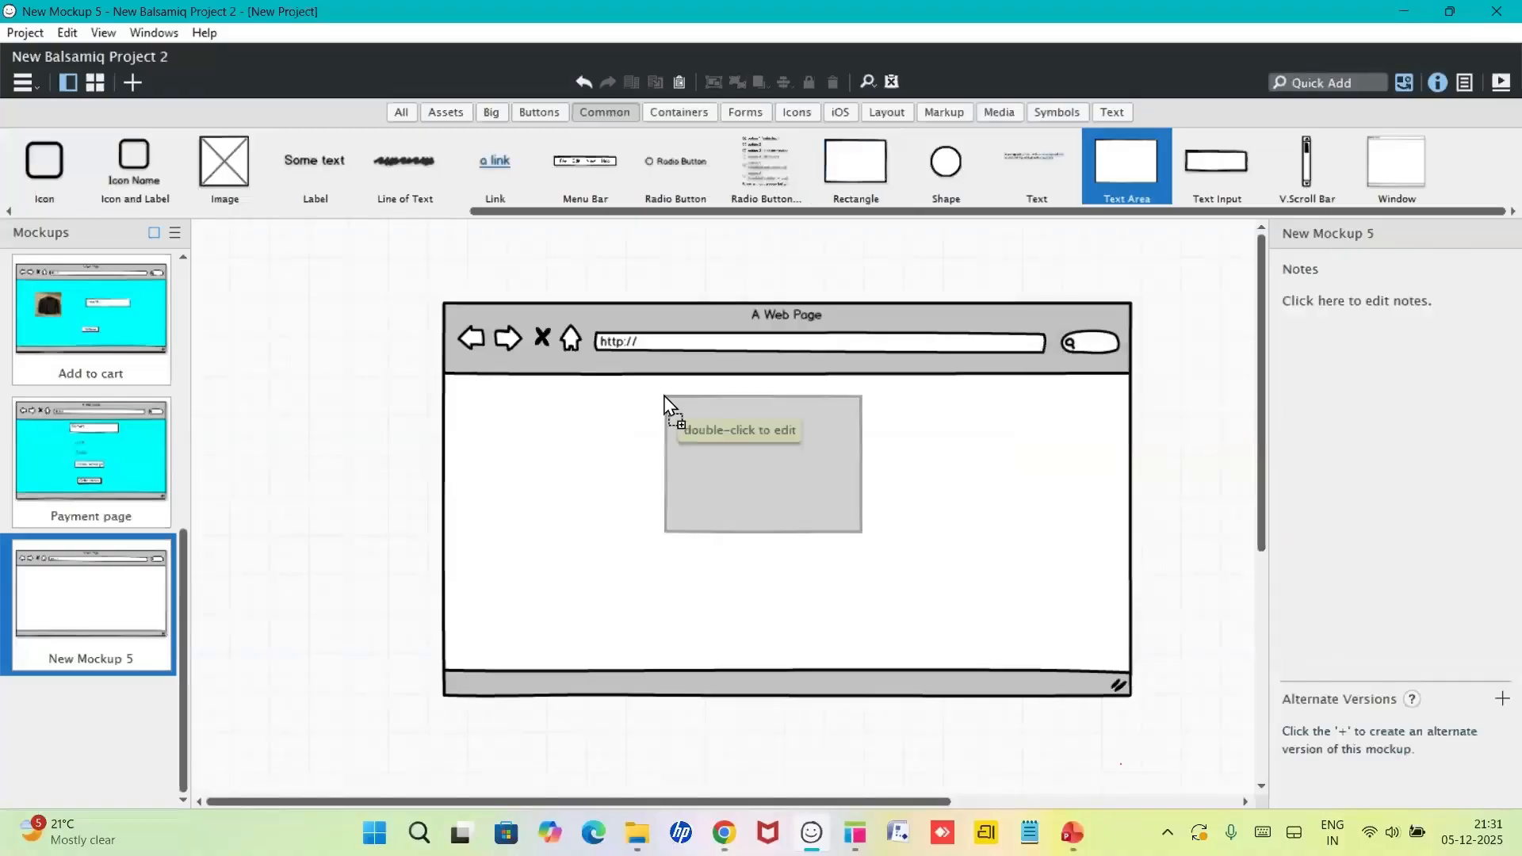
pyautogui.doubleClick(690, 410)
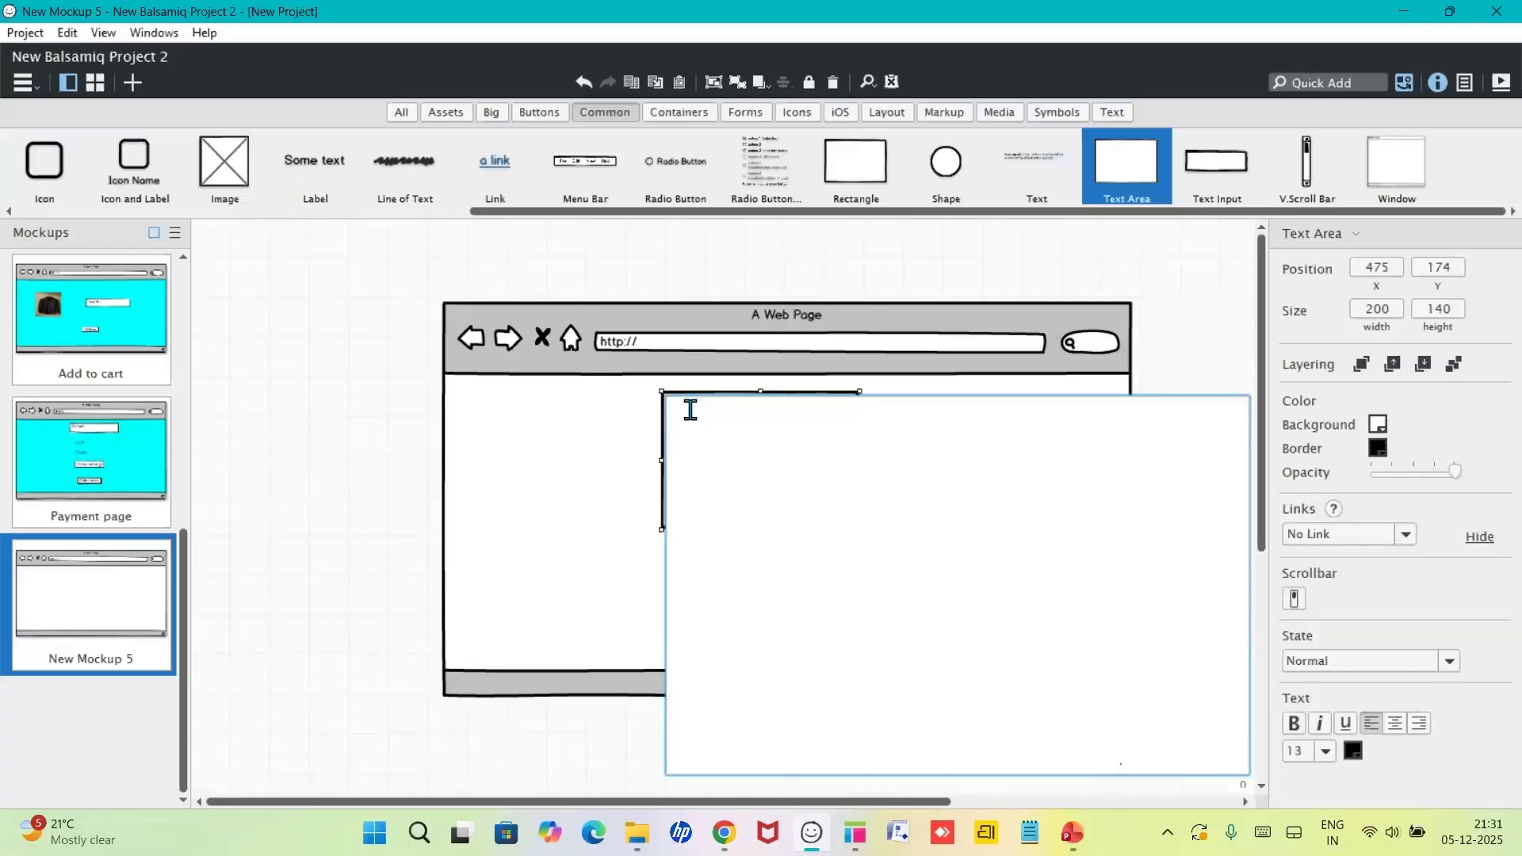
pyautogui.write('Payment successfu')
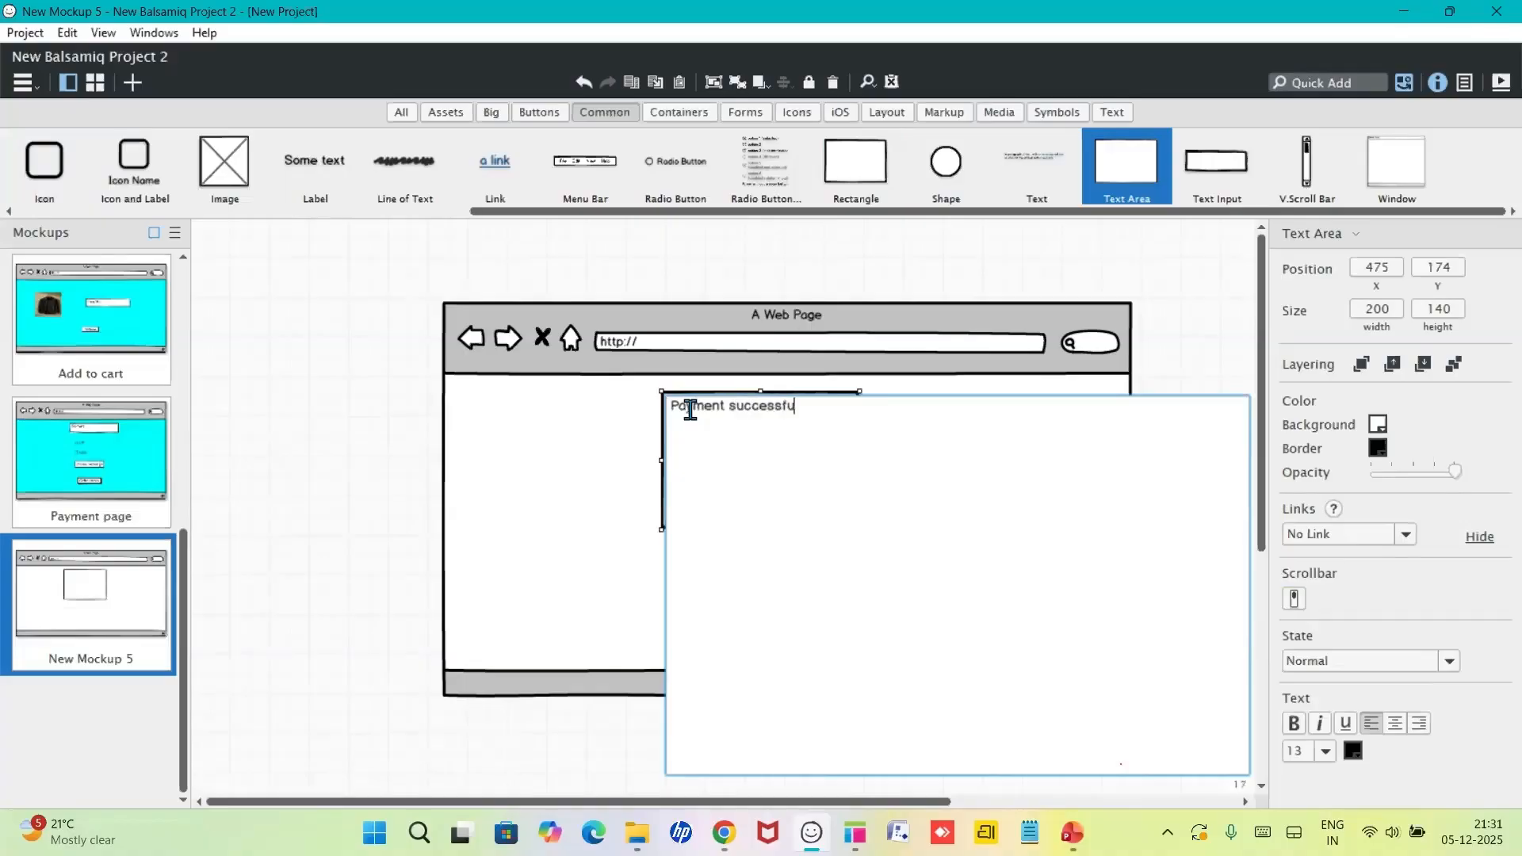
pyautogui.write('ll')
pyautogui.click(622, 441)
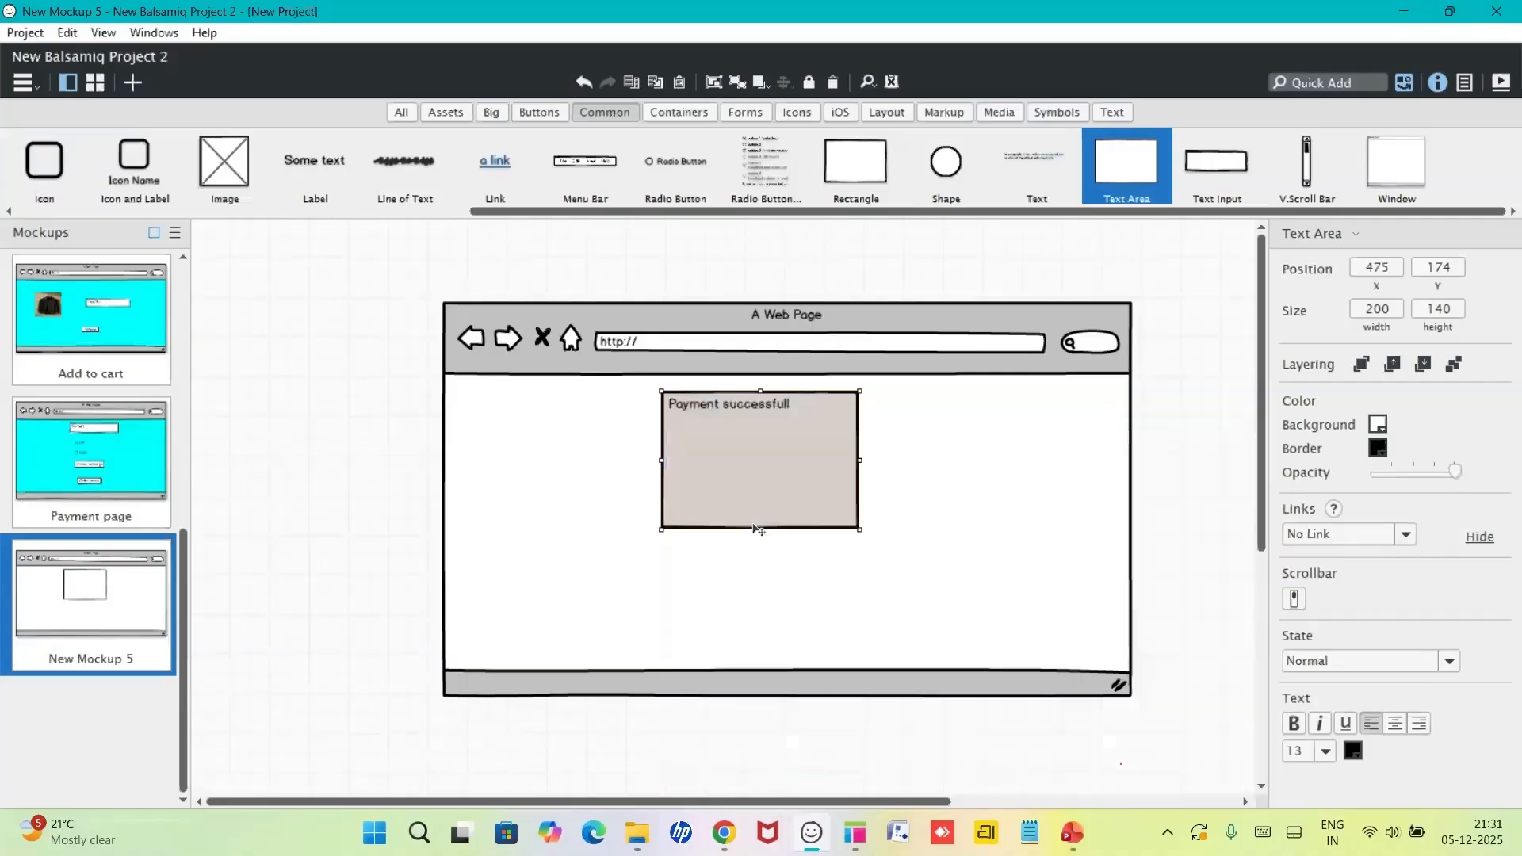
pyautogui.moveTo(757, 530); pyautogui.dragTo(767, 441)
pyautogui.click(777, 552)
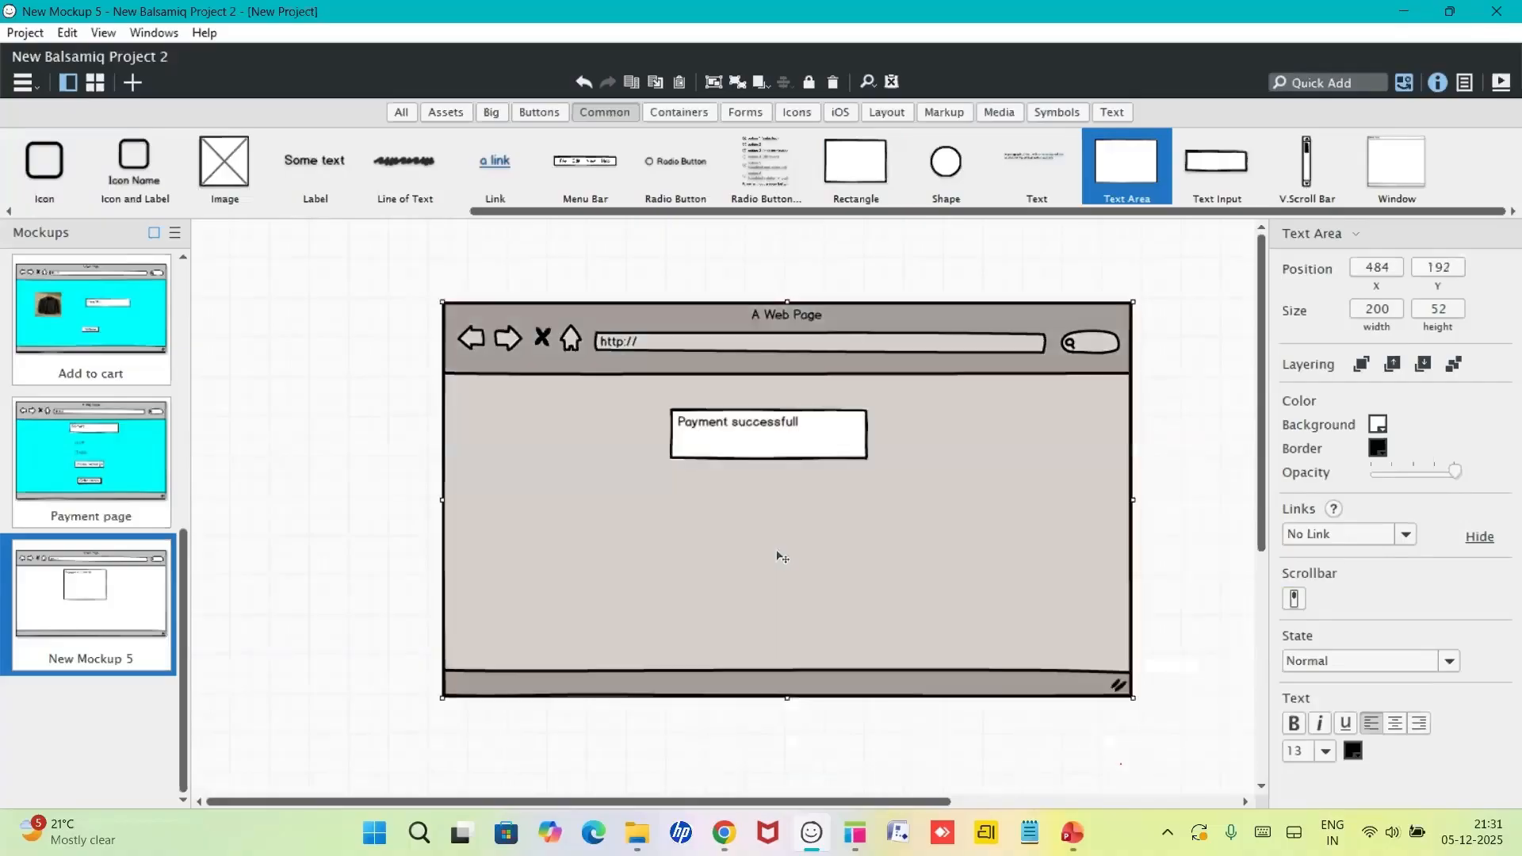
# - Add a button labelled "Products" below the "Payment successfull" text area, at about X 550, Y 332
pyautogui.moveTo(479, 213); pyautogui.dragTo(103, 257)
pyautogui.moveTo(135, 163); pyautogui.dragTo(736, 555)
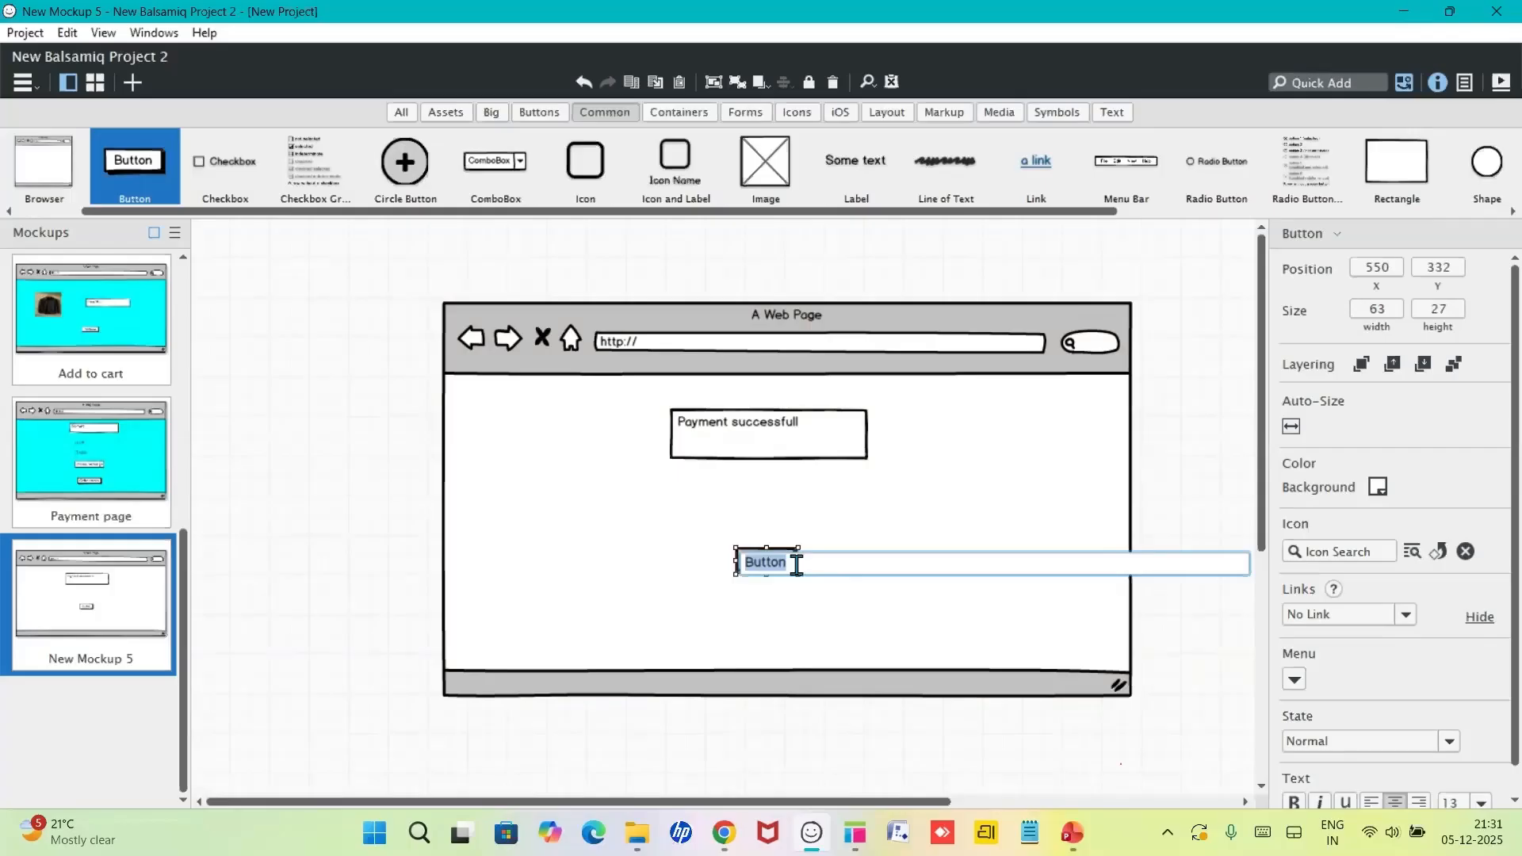
pyautogui.write('Product')
pyautogui.write('s')
pyautogui.press('Return')
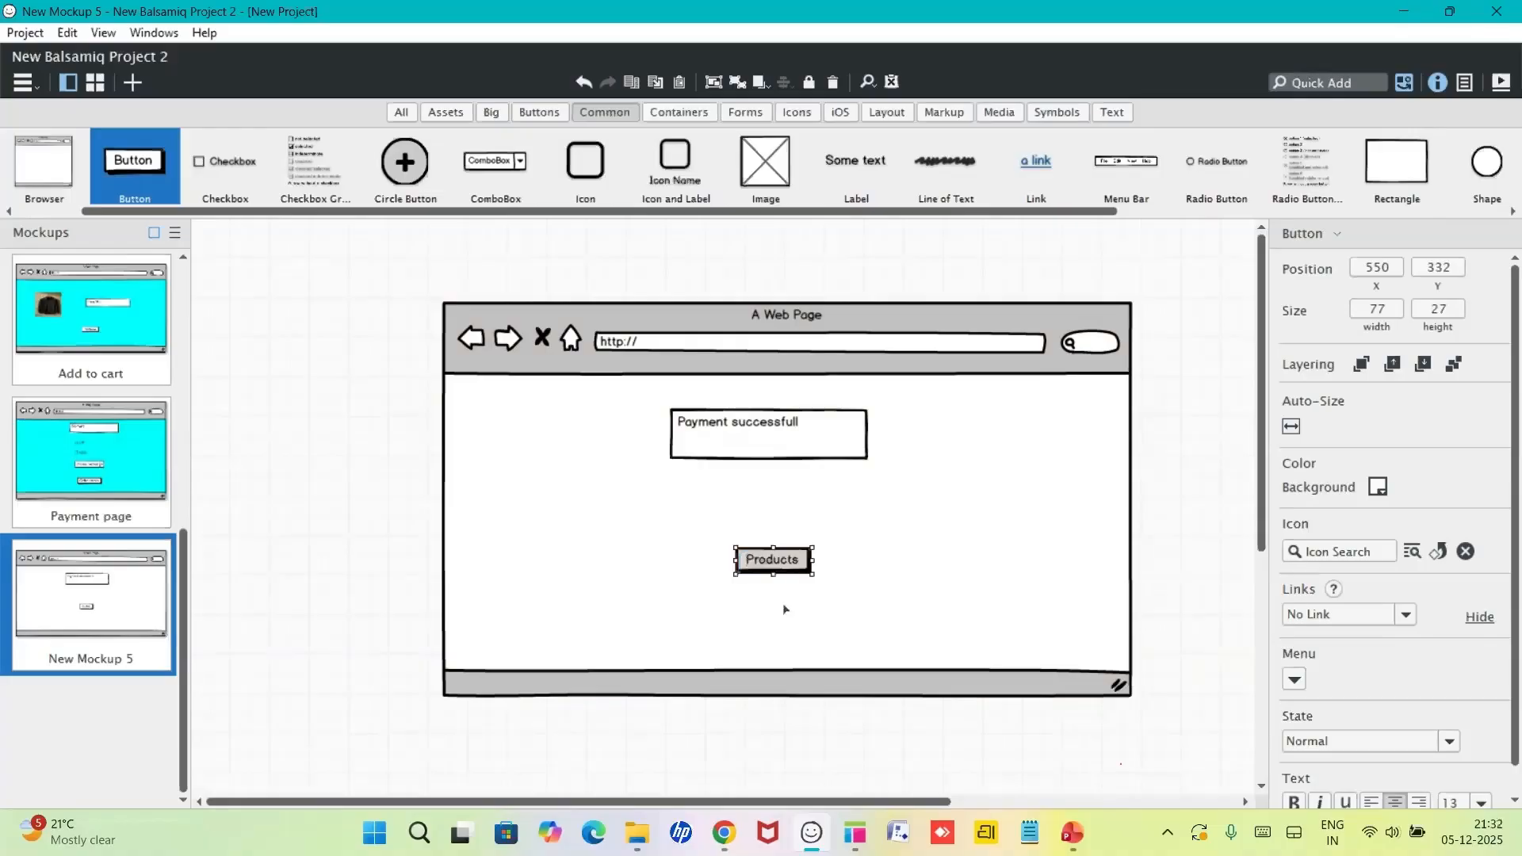
# - Set the browser window's background colour to cyan in New Mockup 5
pyautogui.click(799, 523)
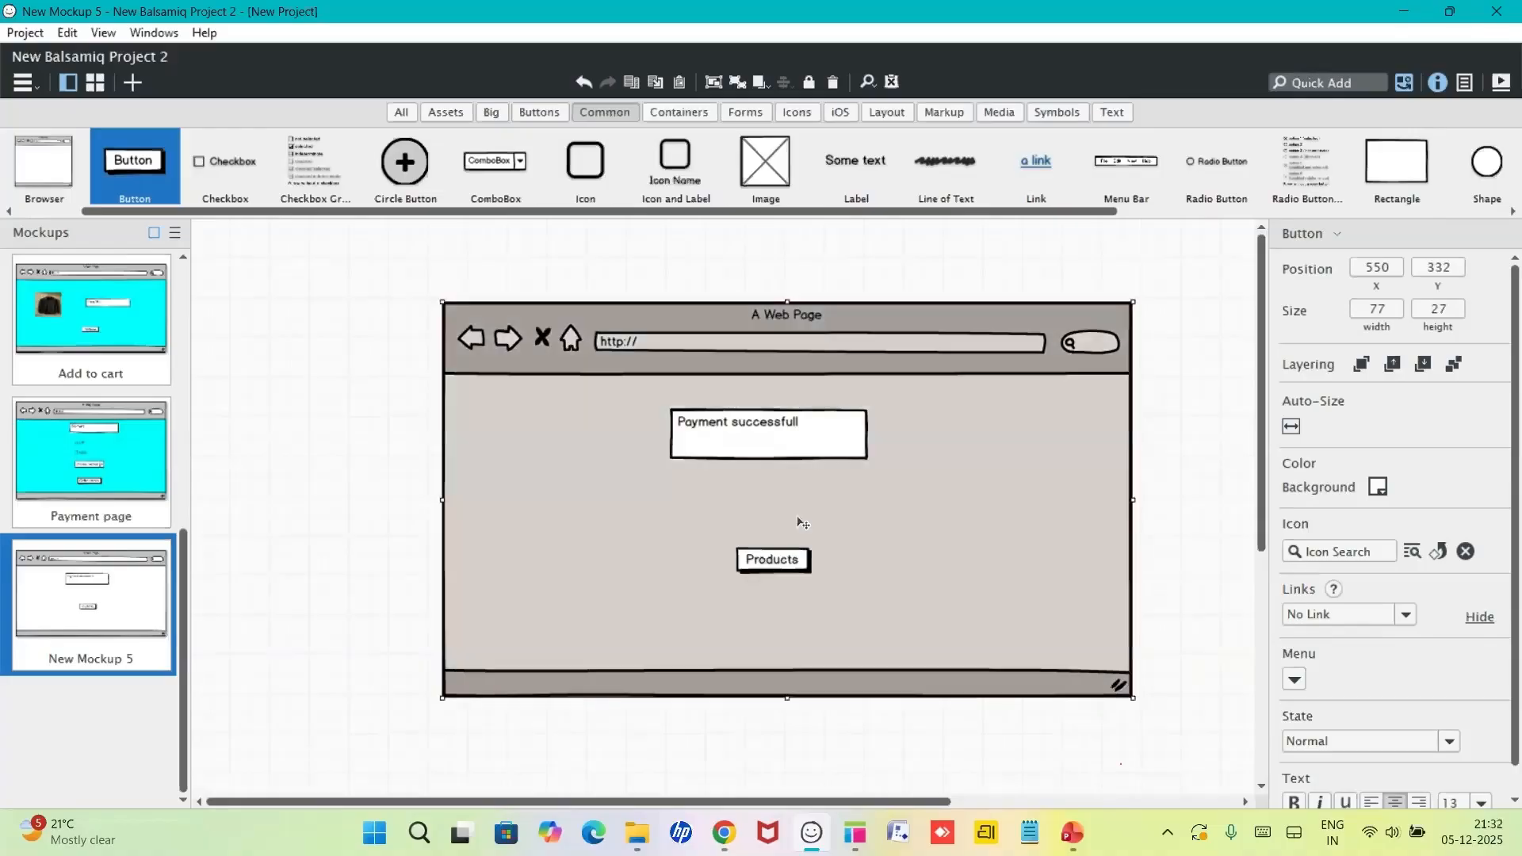
pyautogui.click(1377, 491)
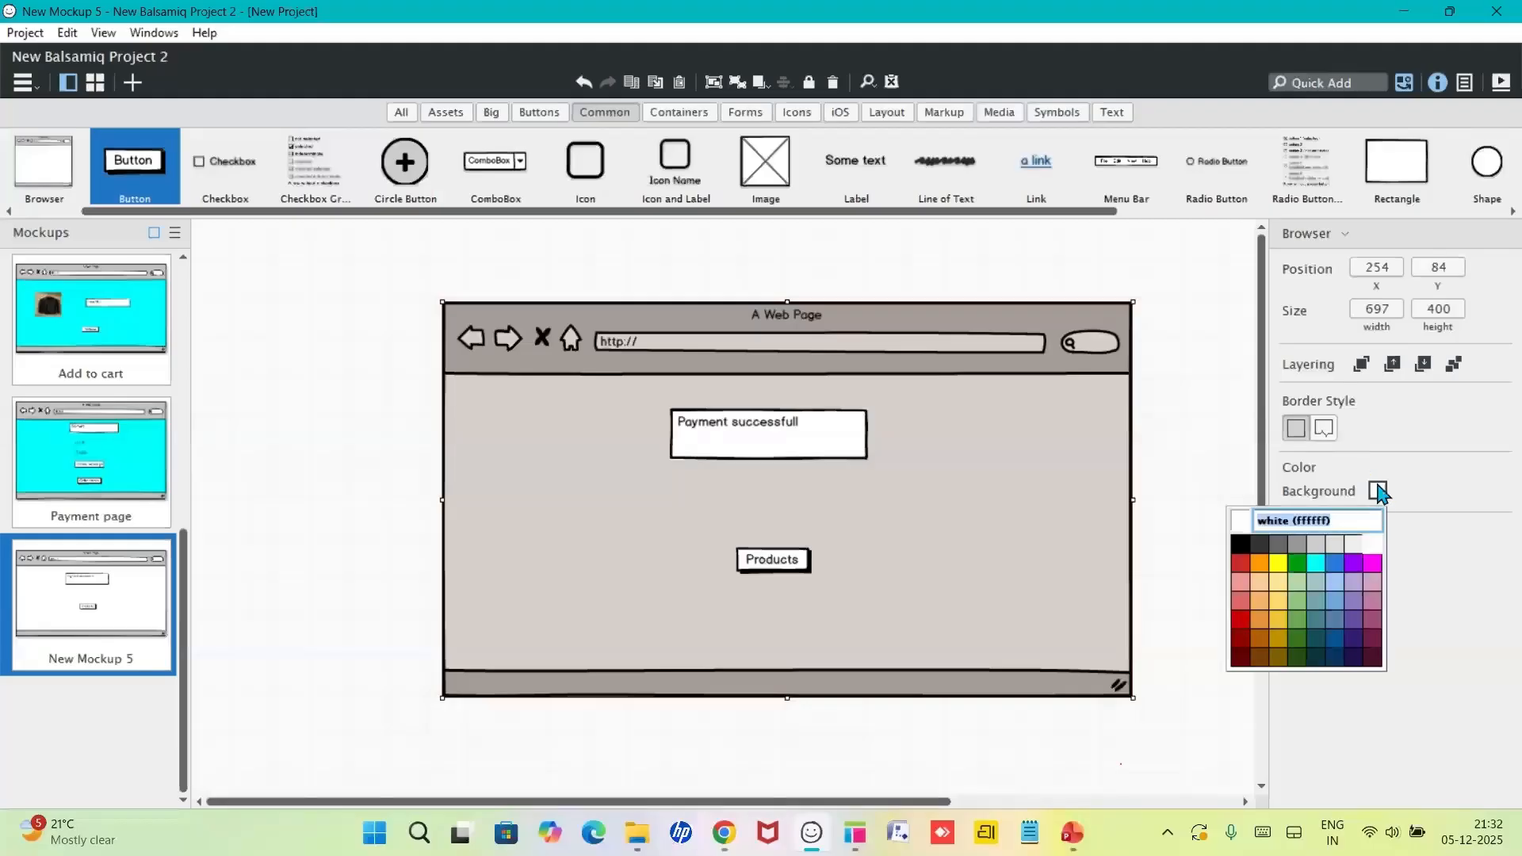
pyautogui.click(1316, 565)
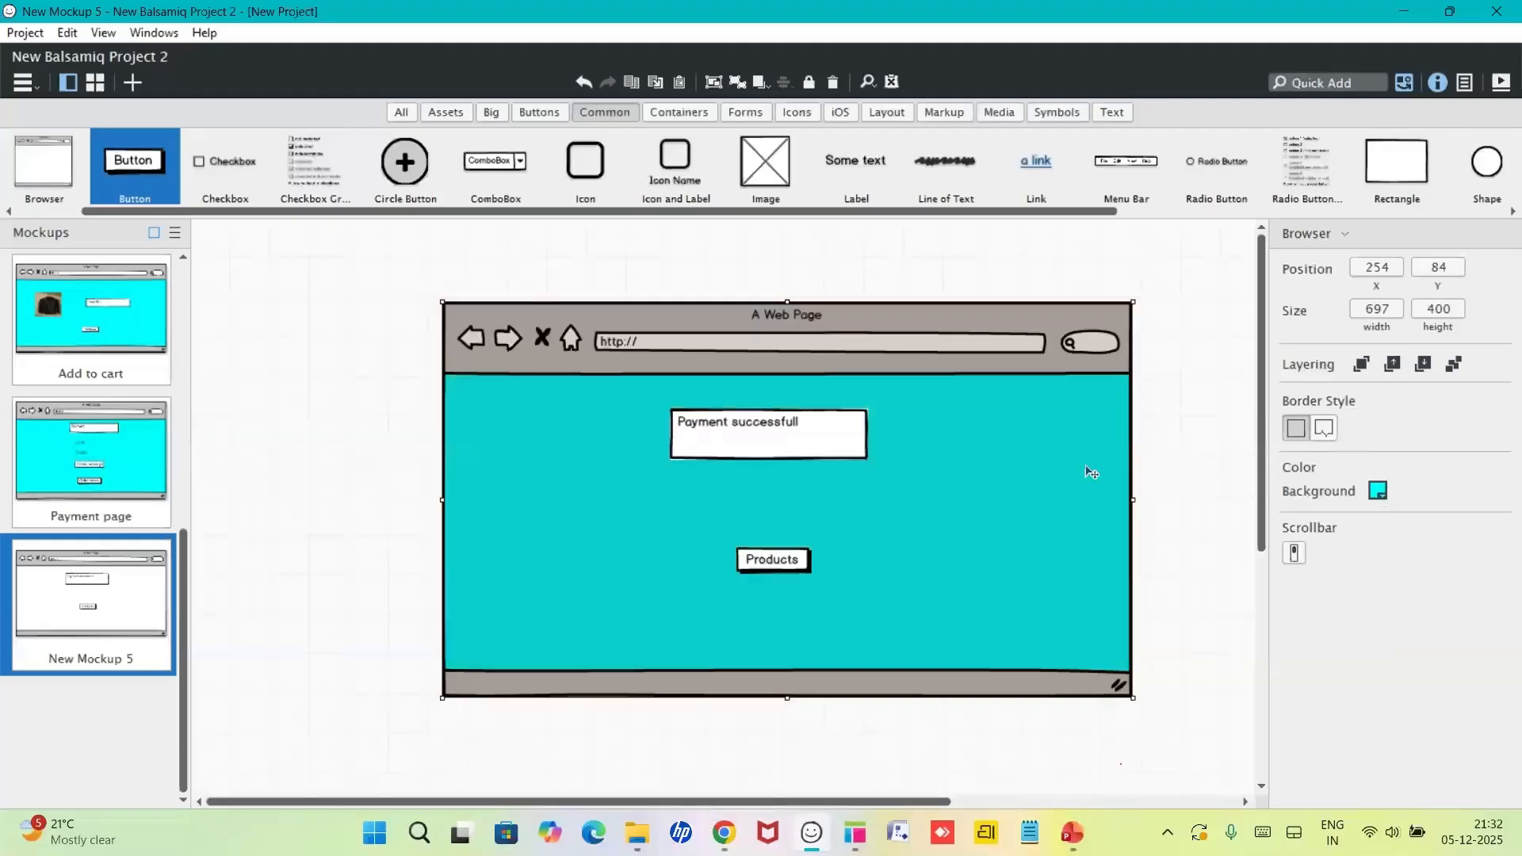
# - Set the background of the "Payment successfull" text area to green and deselect it
pyautogui.click(837, 448)
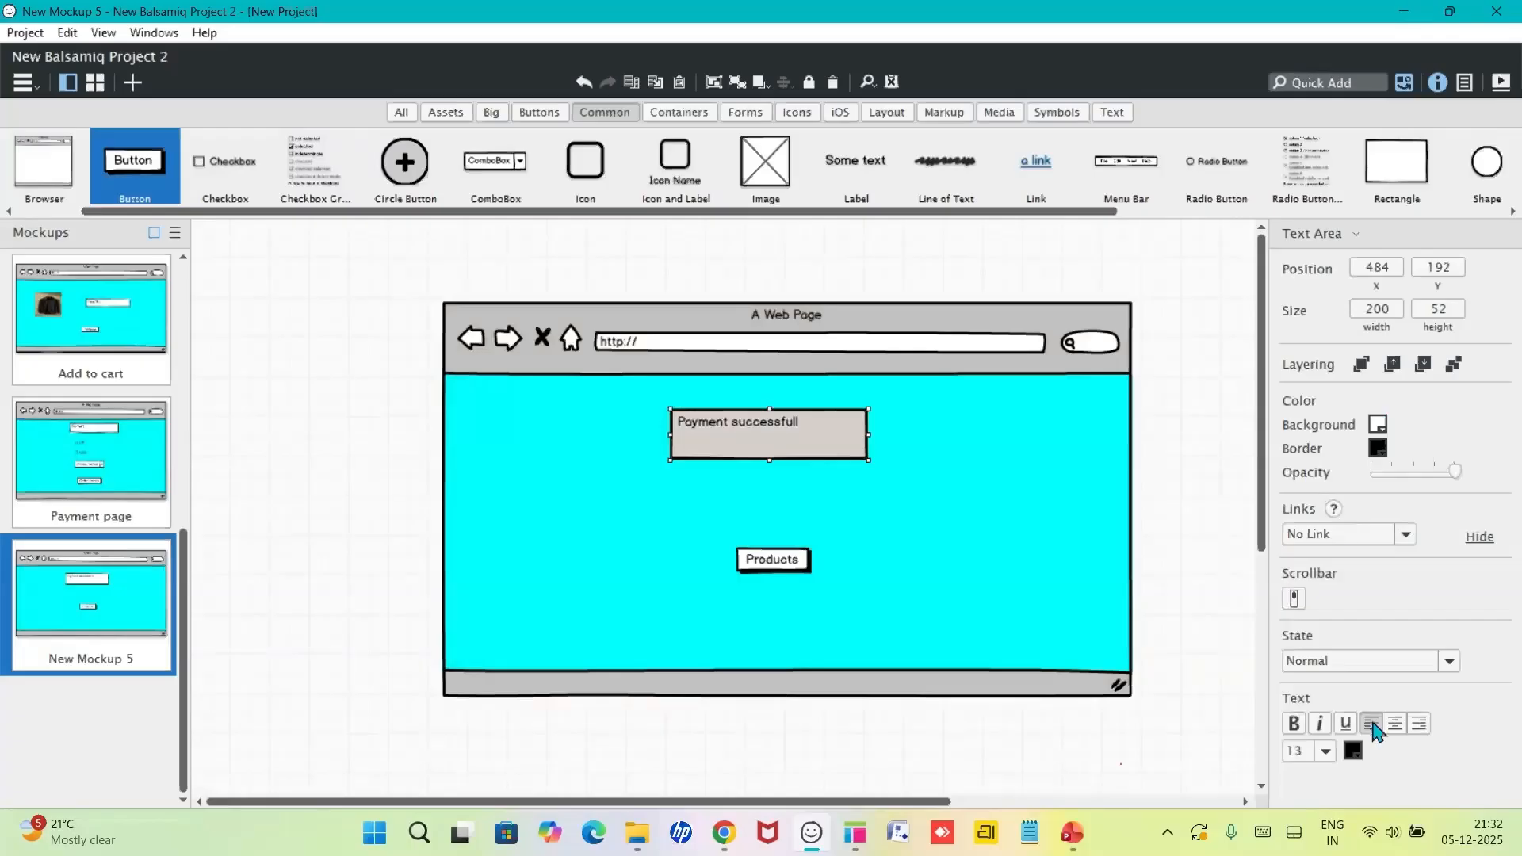
pyautogui.click(1381, 428)
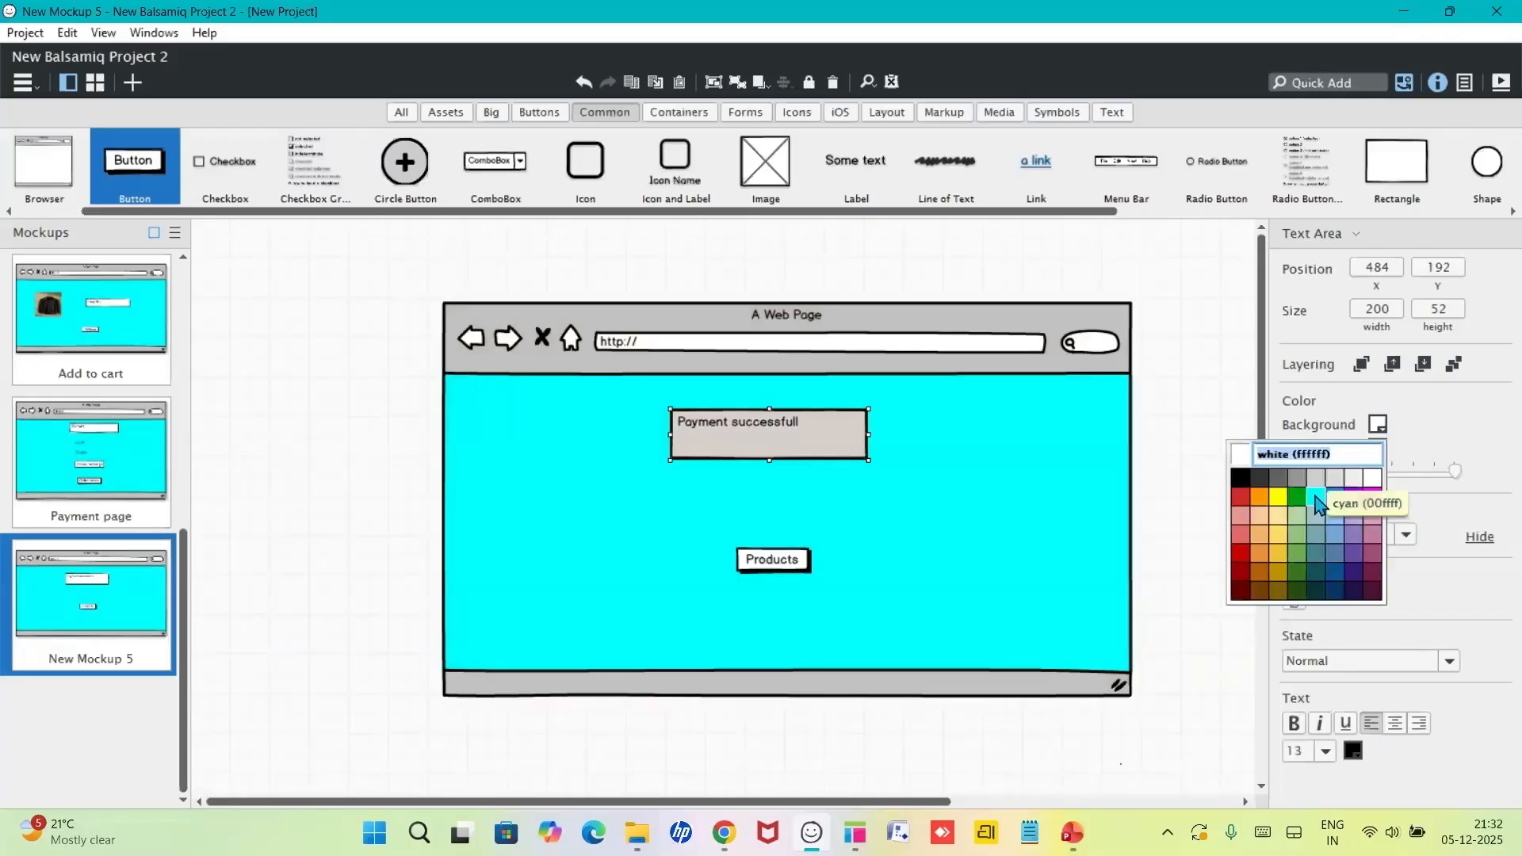
pyautogui.click(1299, 499)
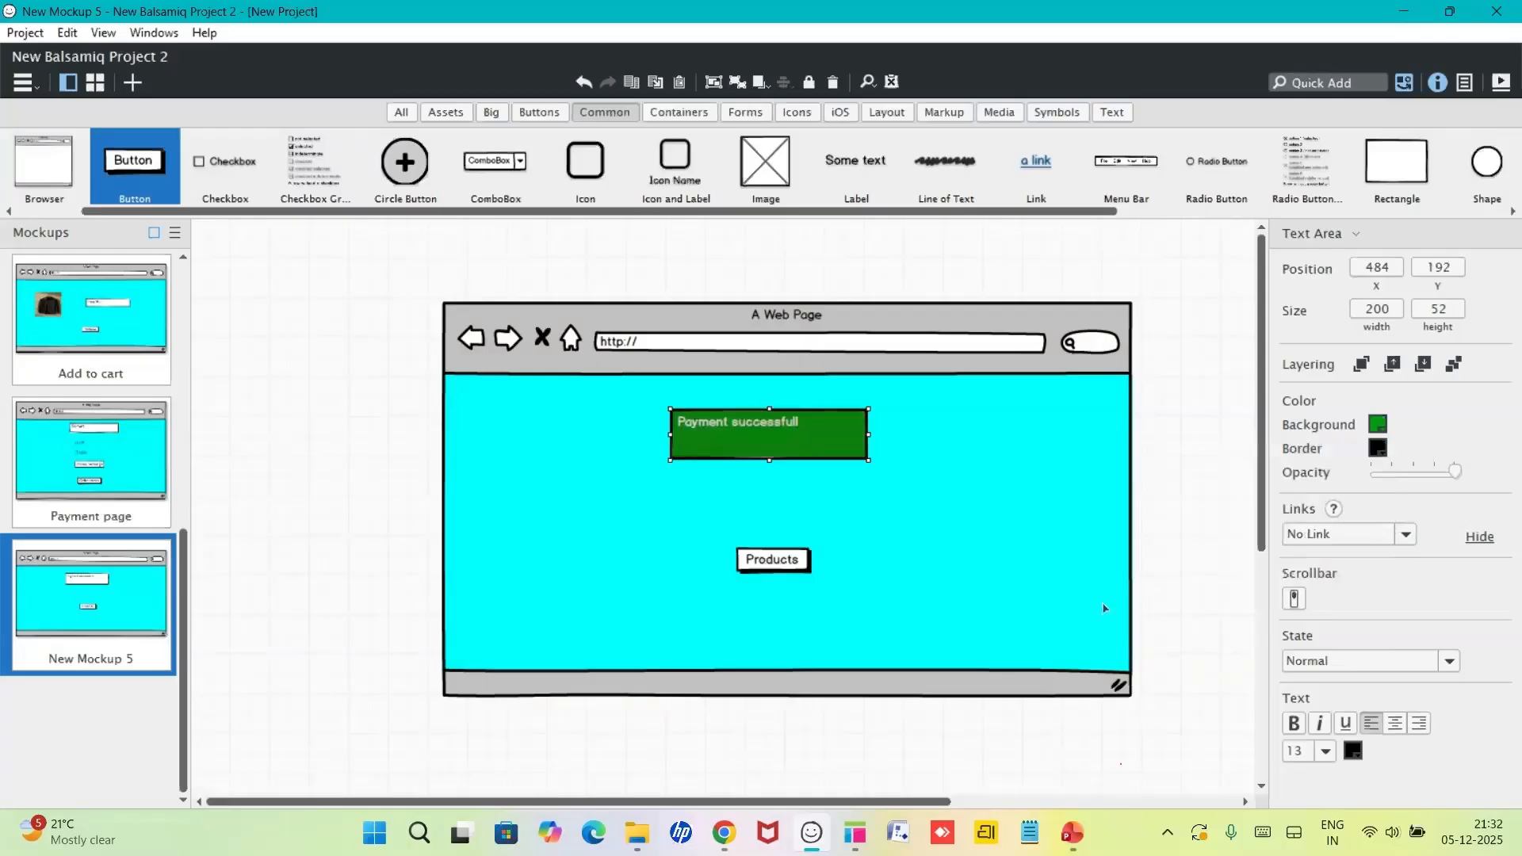
pyautogui.click(1218, 579)
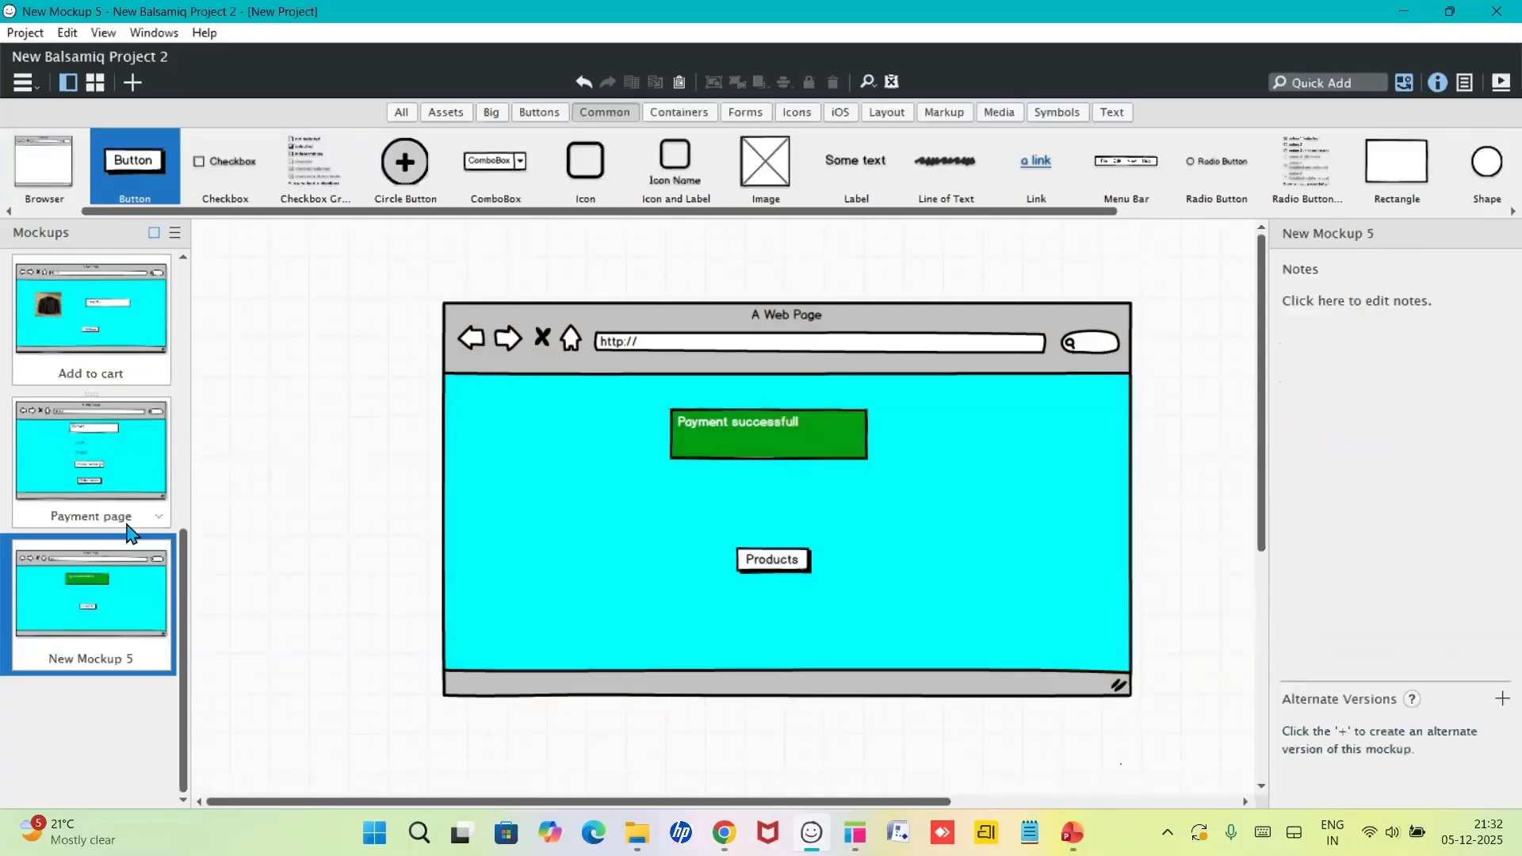
# - Rename New Mockup 5 as "Order details"
pyautogui.click(99, 664)
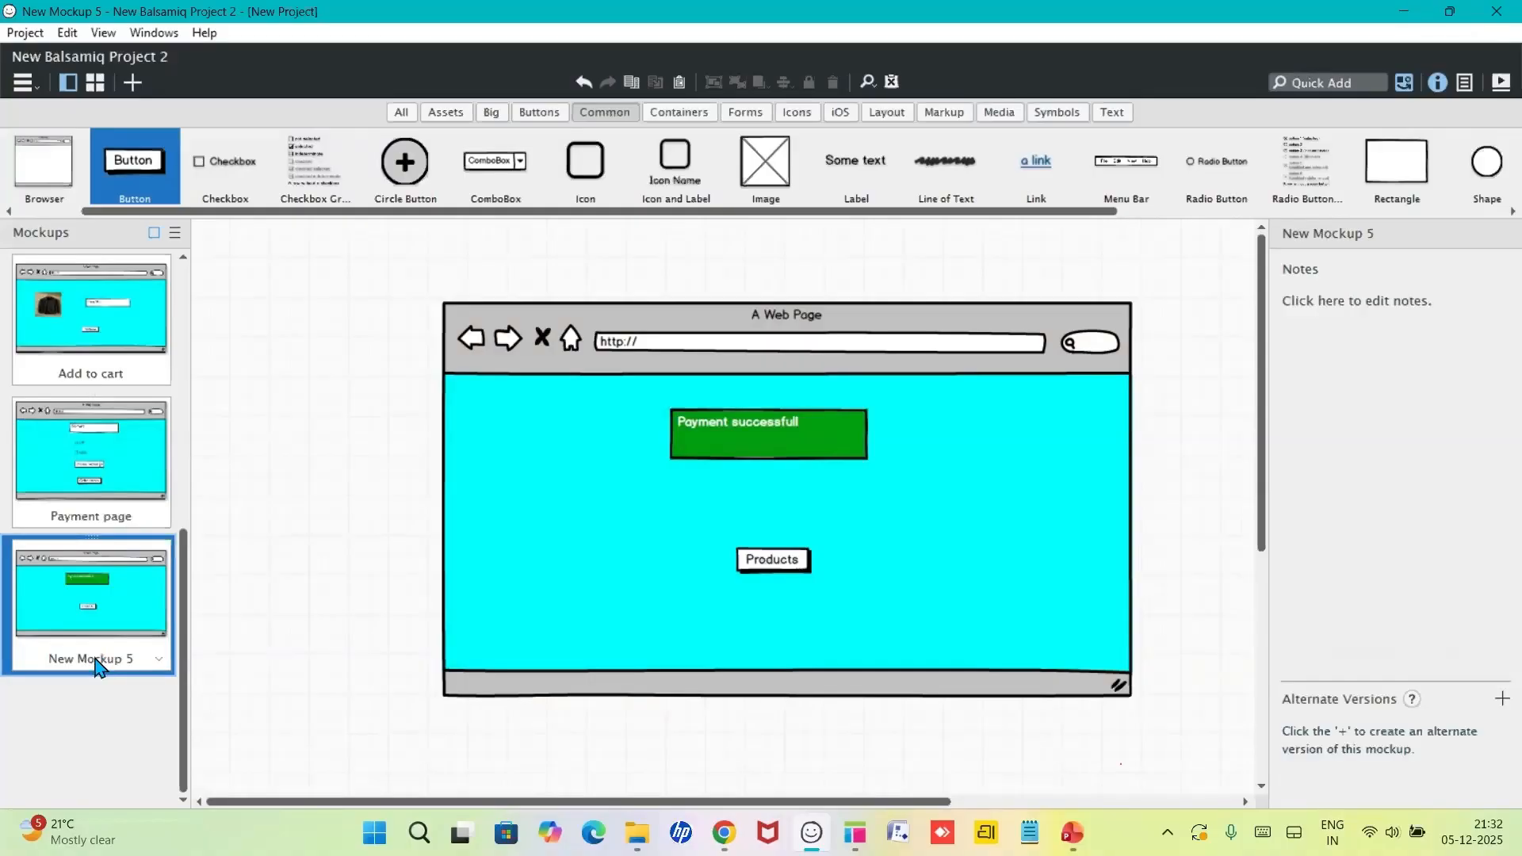
pyautogui.doubleClick(95, 659)
pyautogui.write('O')
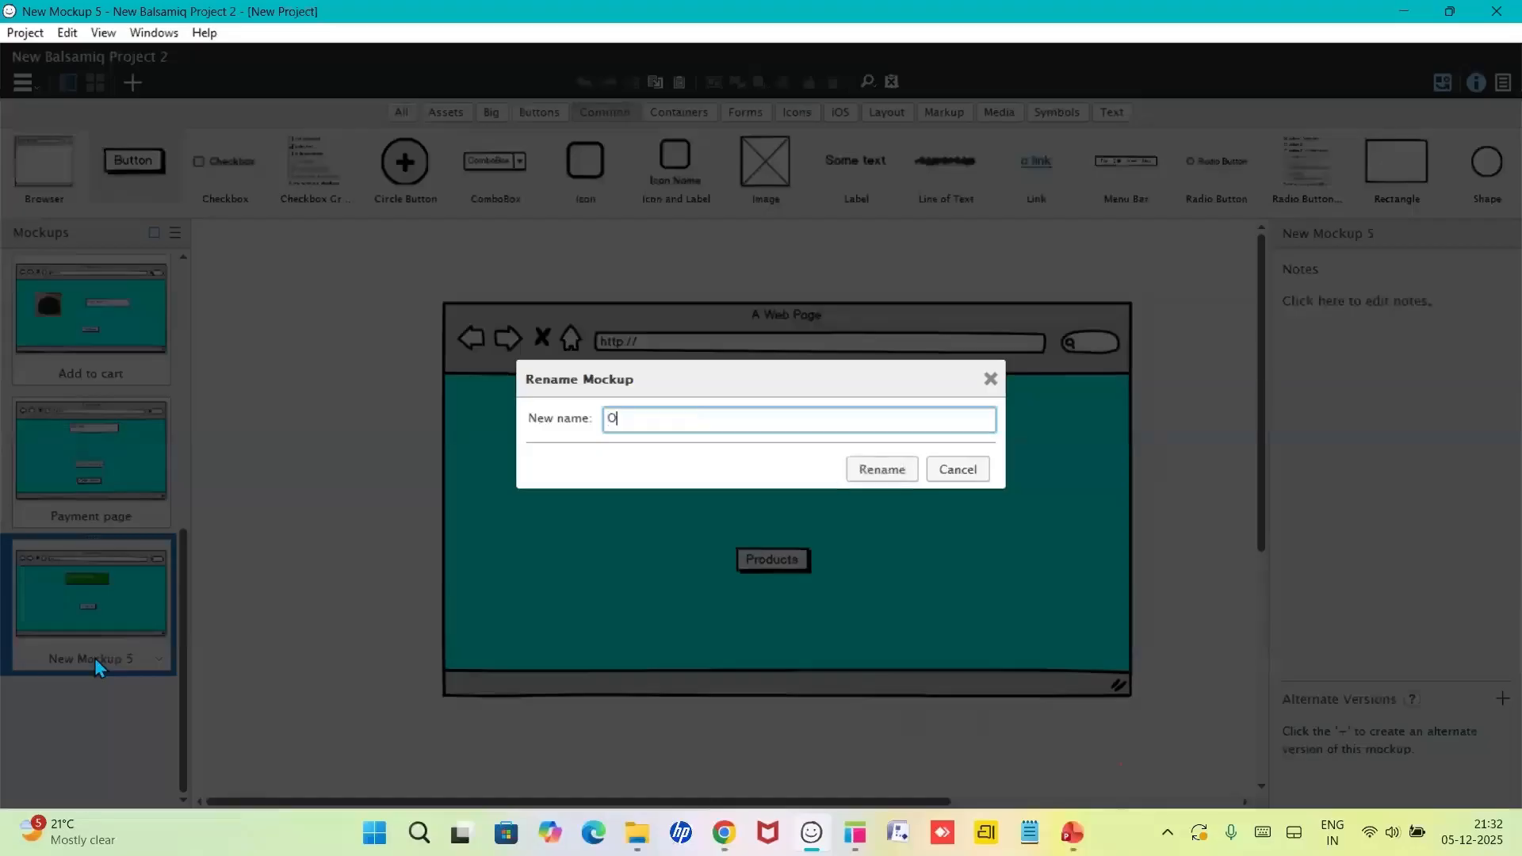
pyautogui.write('rder details')
pyautogui.press('Return')
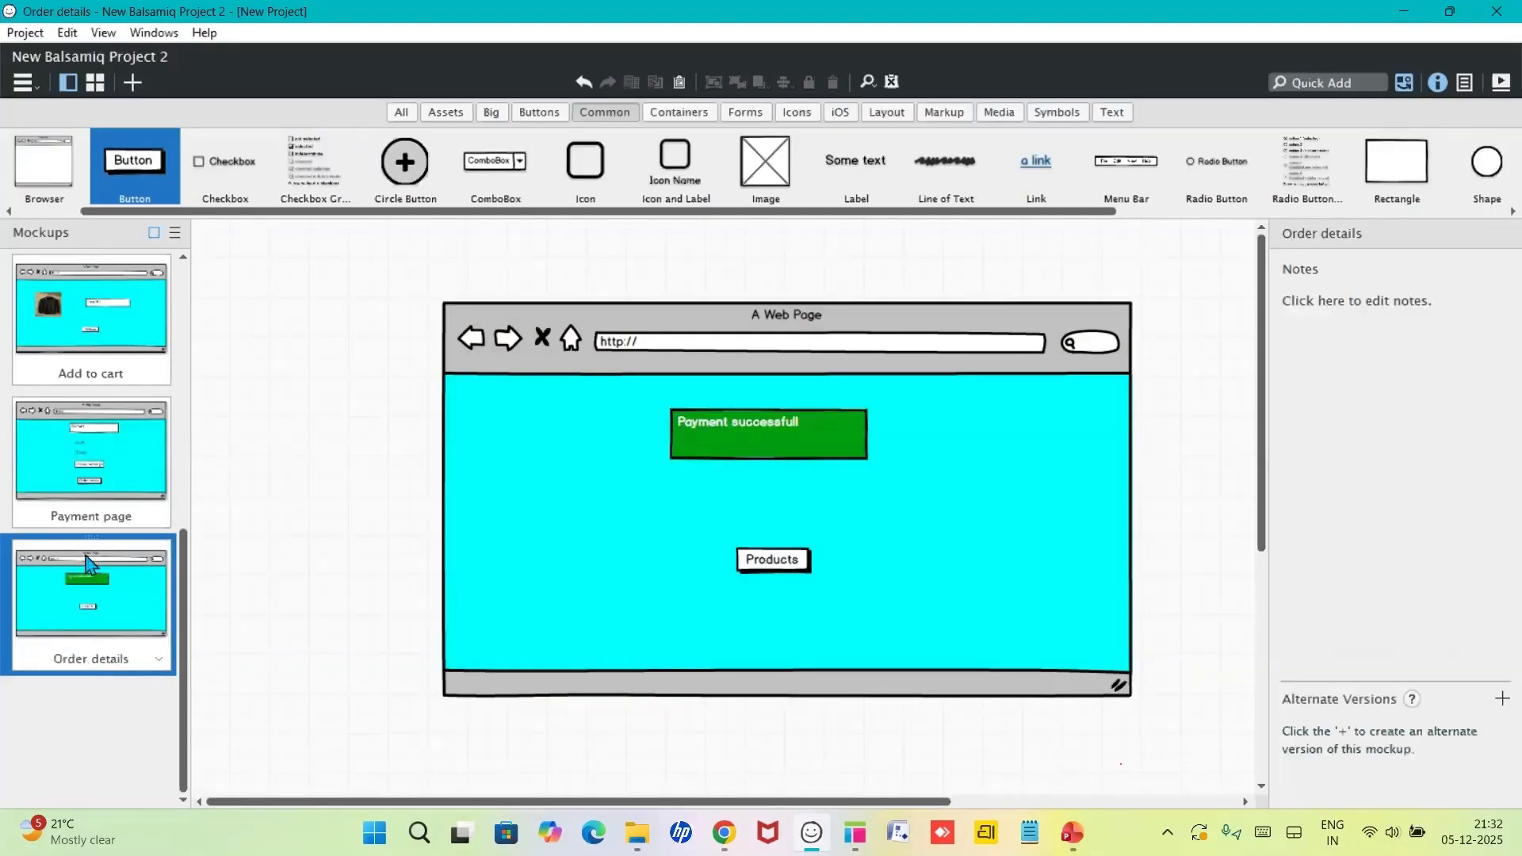
# - Open the Register mockup and move its entire wireframe to about X 207, Y 73
pyautogui.click(95, 346)
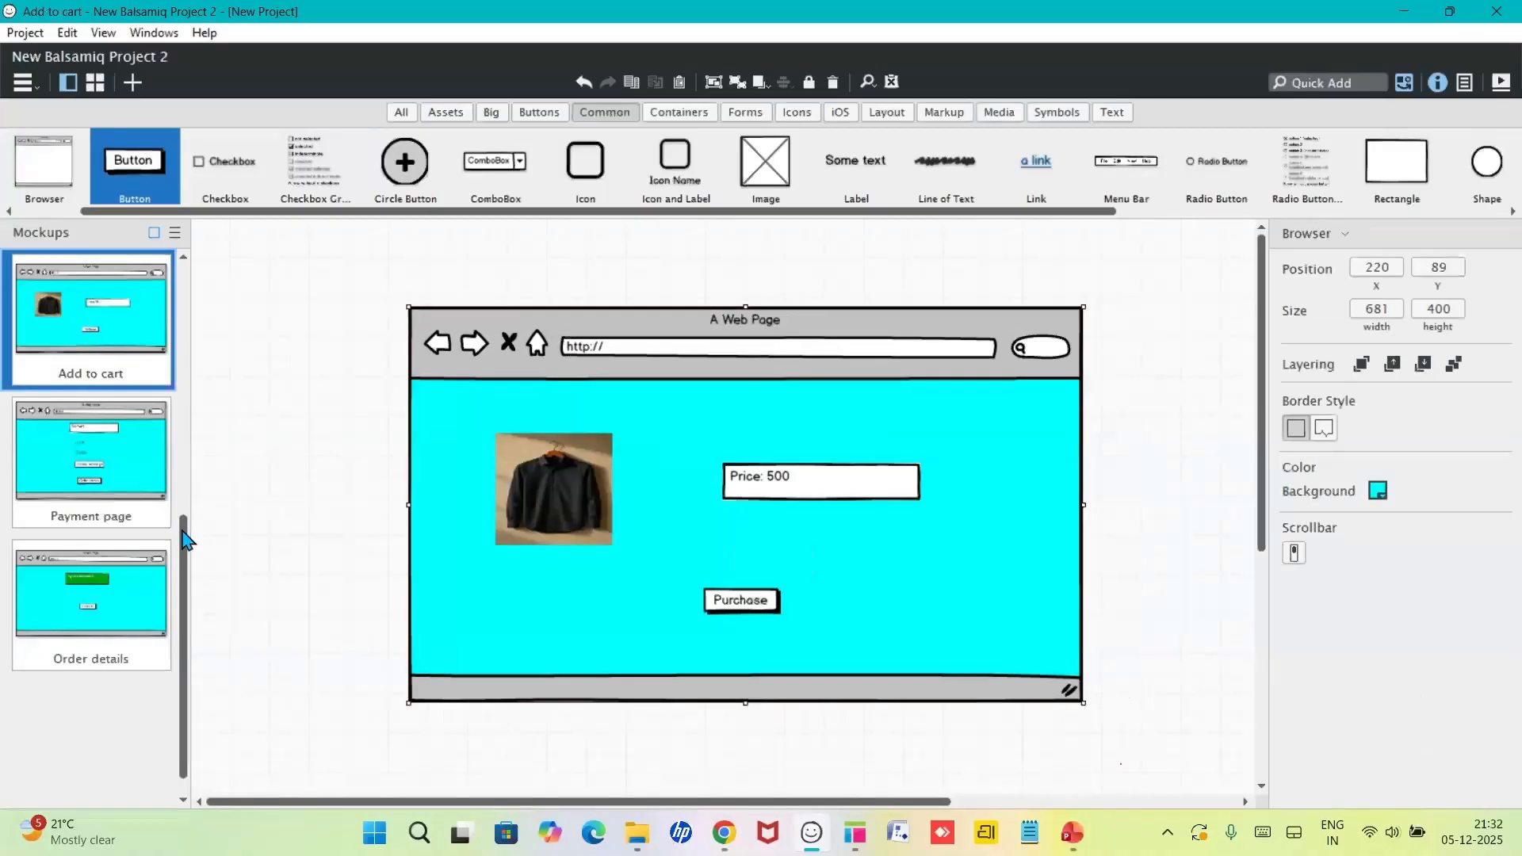
pyautogui.moveTo(185, 539); pyautogui.dragTo(211, 285)
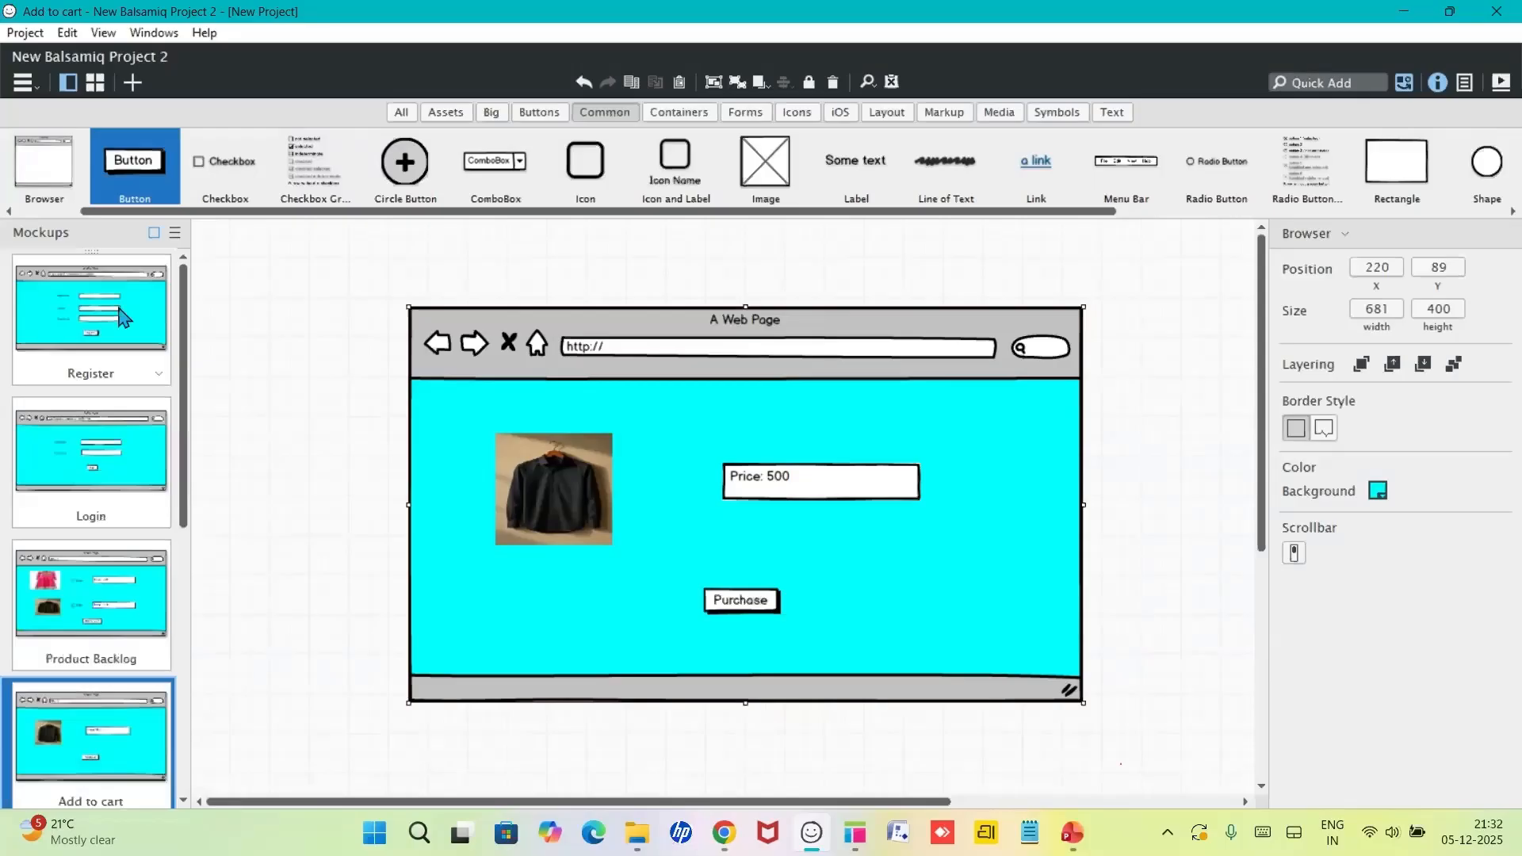
pyautogui.click(125, 317)
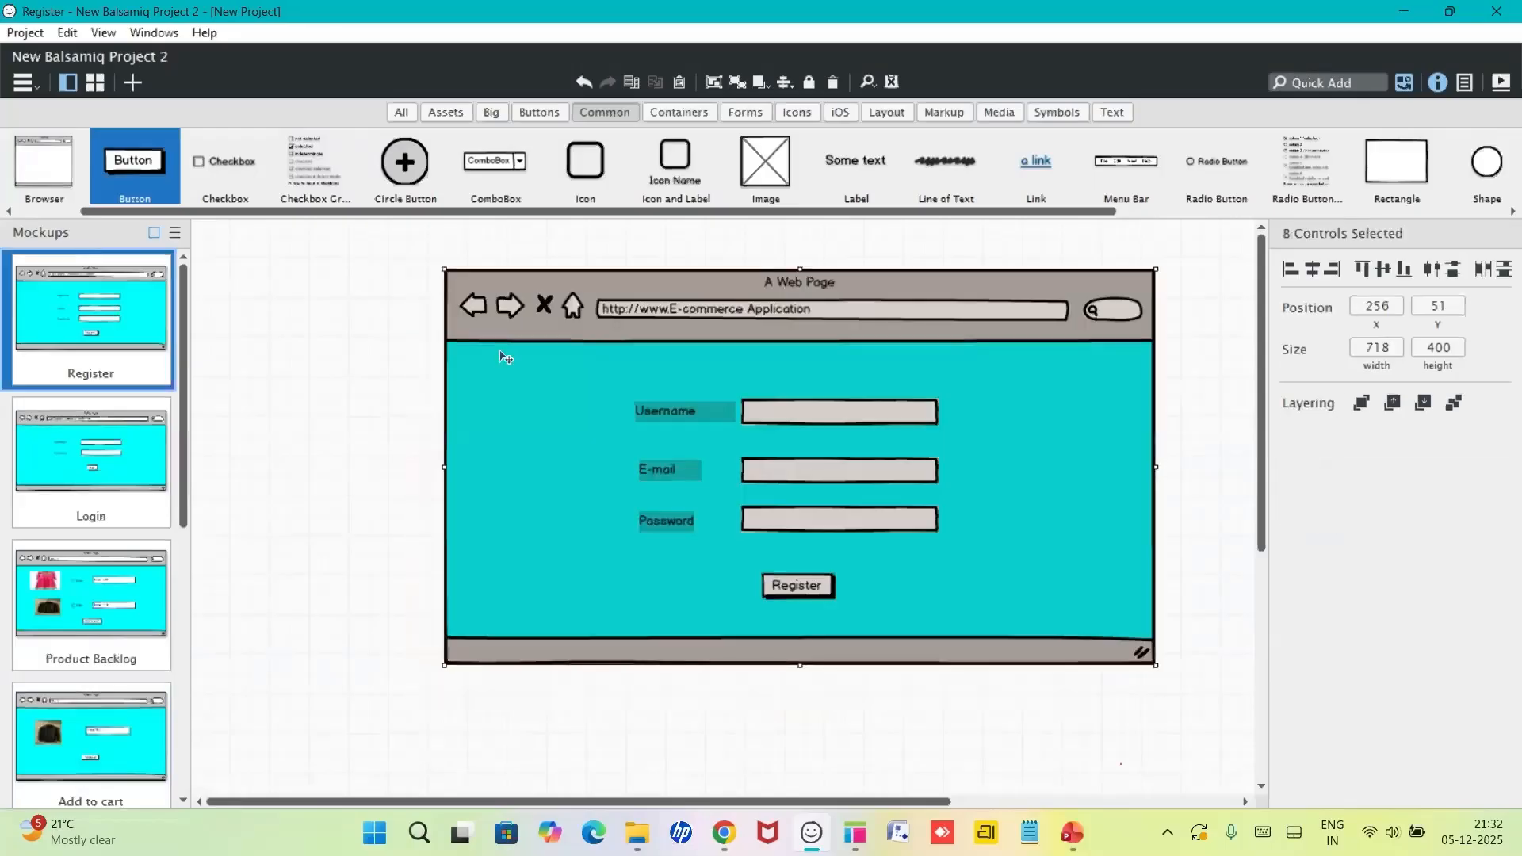
pyautogui.moveTo(504, 358); pyautogui.dragTo(491, 440)
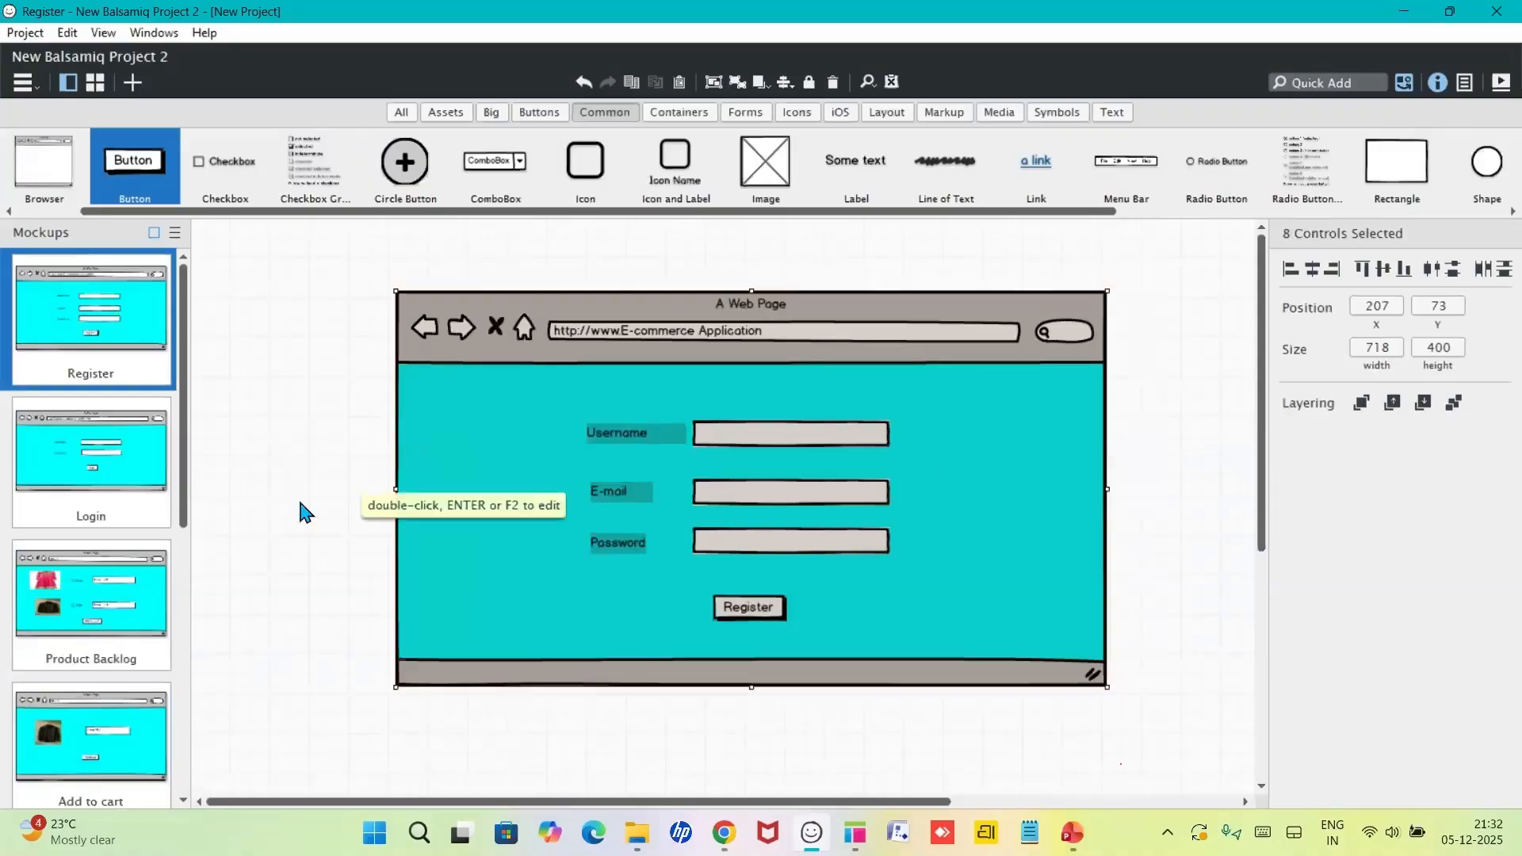
# - Review the Product Backlog, Add to cart, Payment page and Order details mockups, plus the buttons on the Register and Login pages
pyautogui.click(67, 615)
pyautogui.click(90, 749)
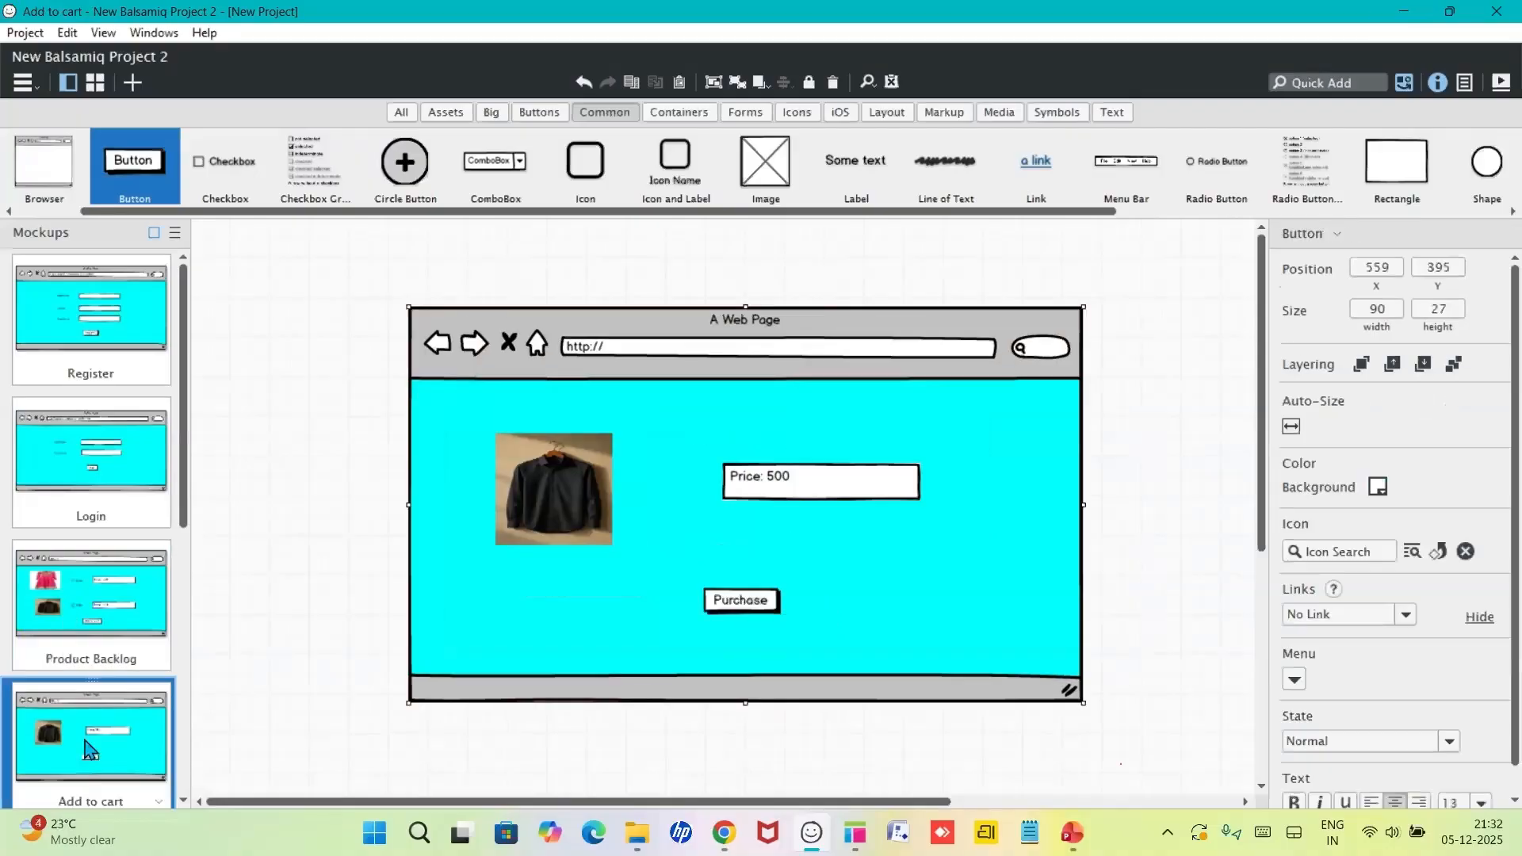
pyautogui.scroll(-5, 121, 461)
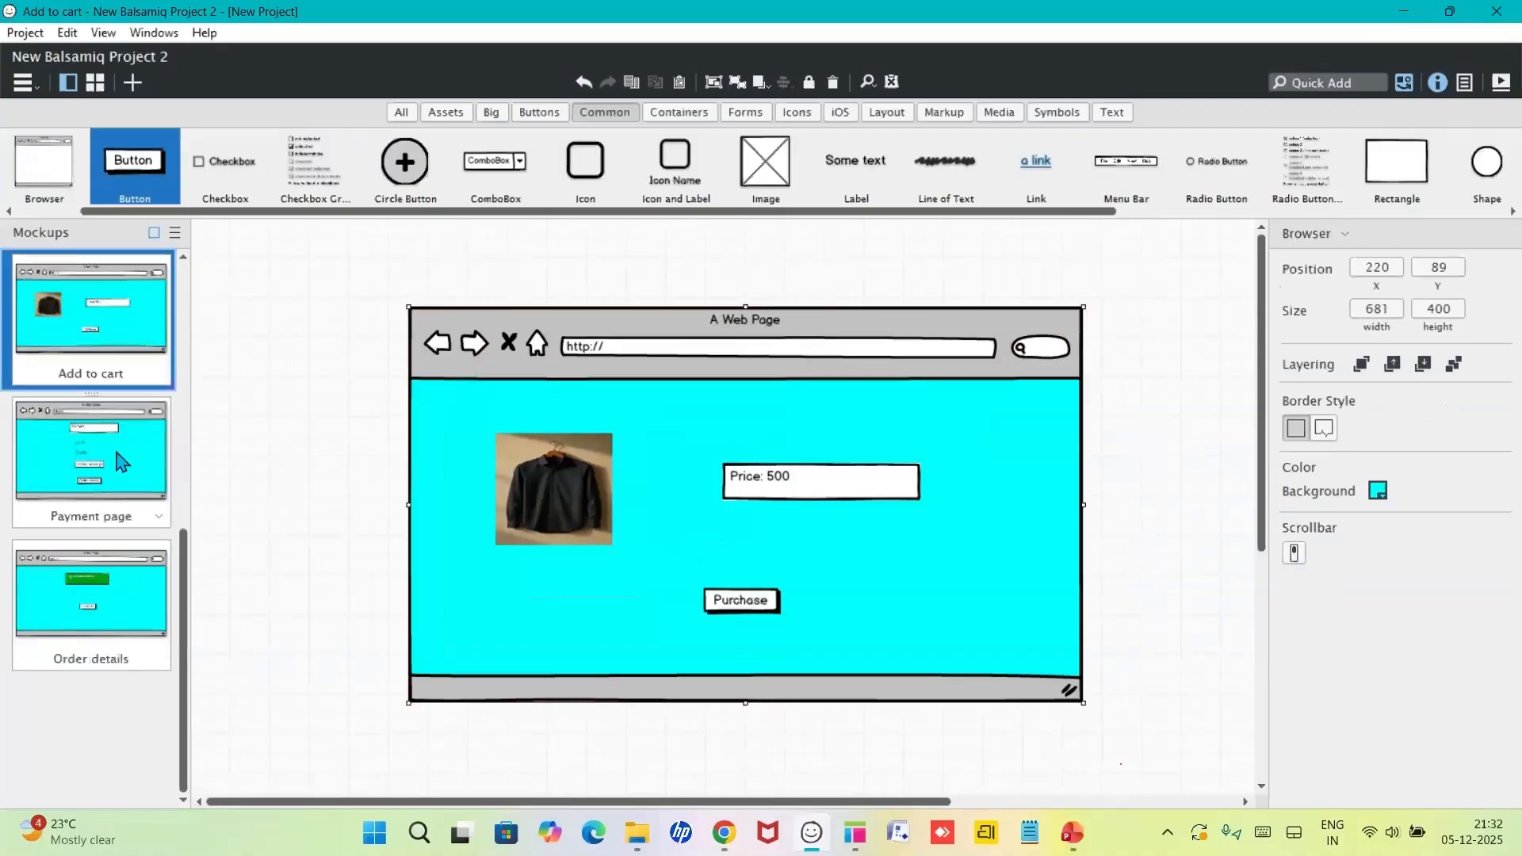
pyautogui.click(120, 462)
pyautogui.click(95, 605)
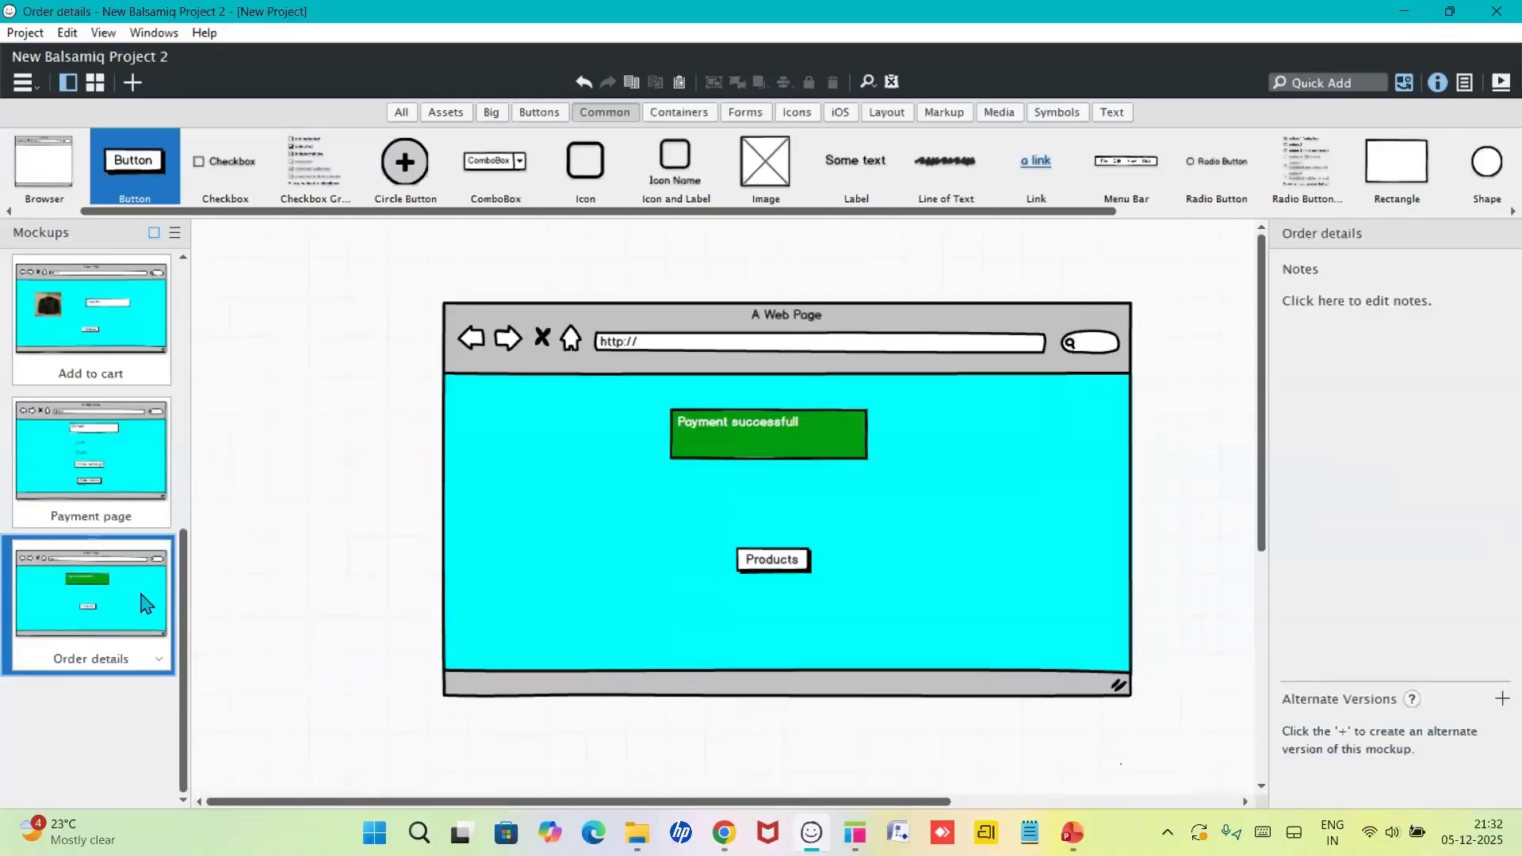
pyautogui.moveTo(185, 548); pyautogui.dragTo(188, 326)
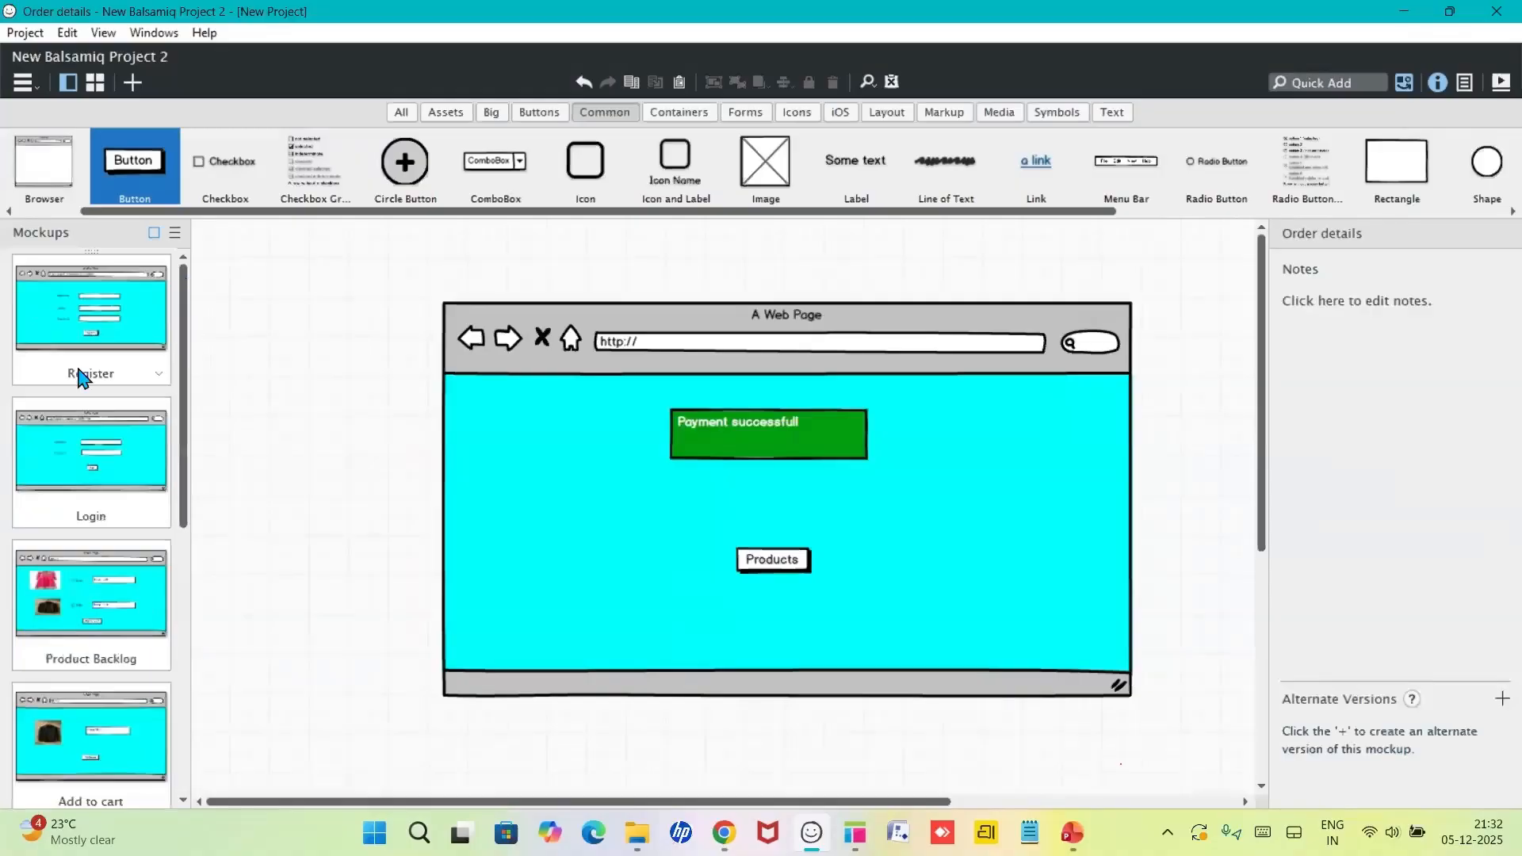
pyautogui.click(66, 317)
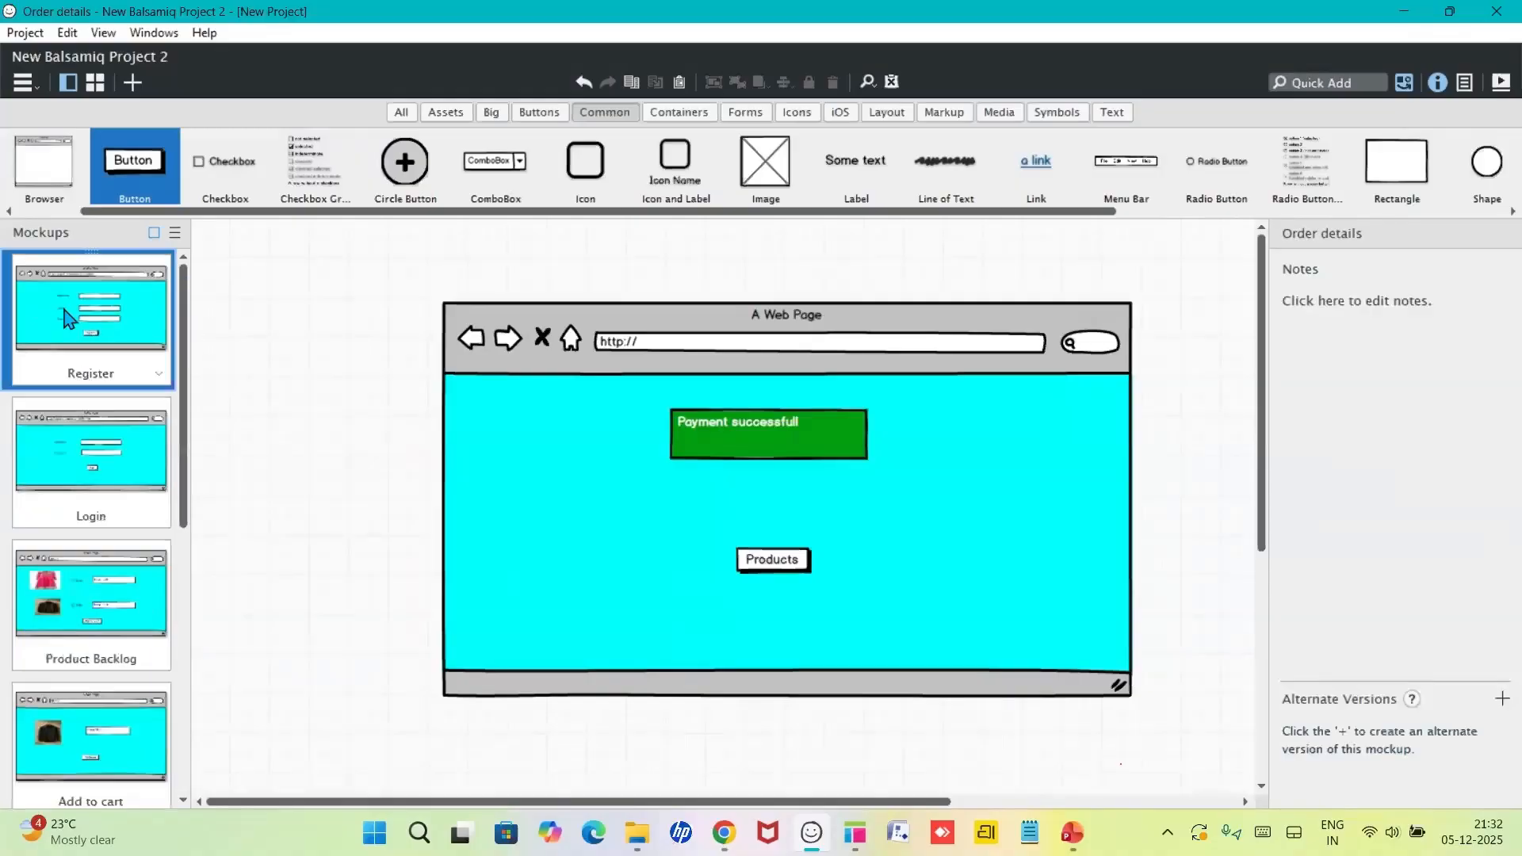
pyautogui.hotkey('ctrl', 'a')
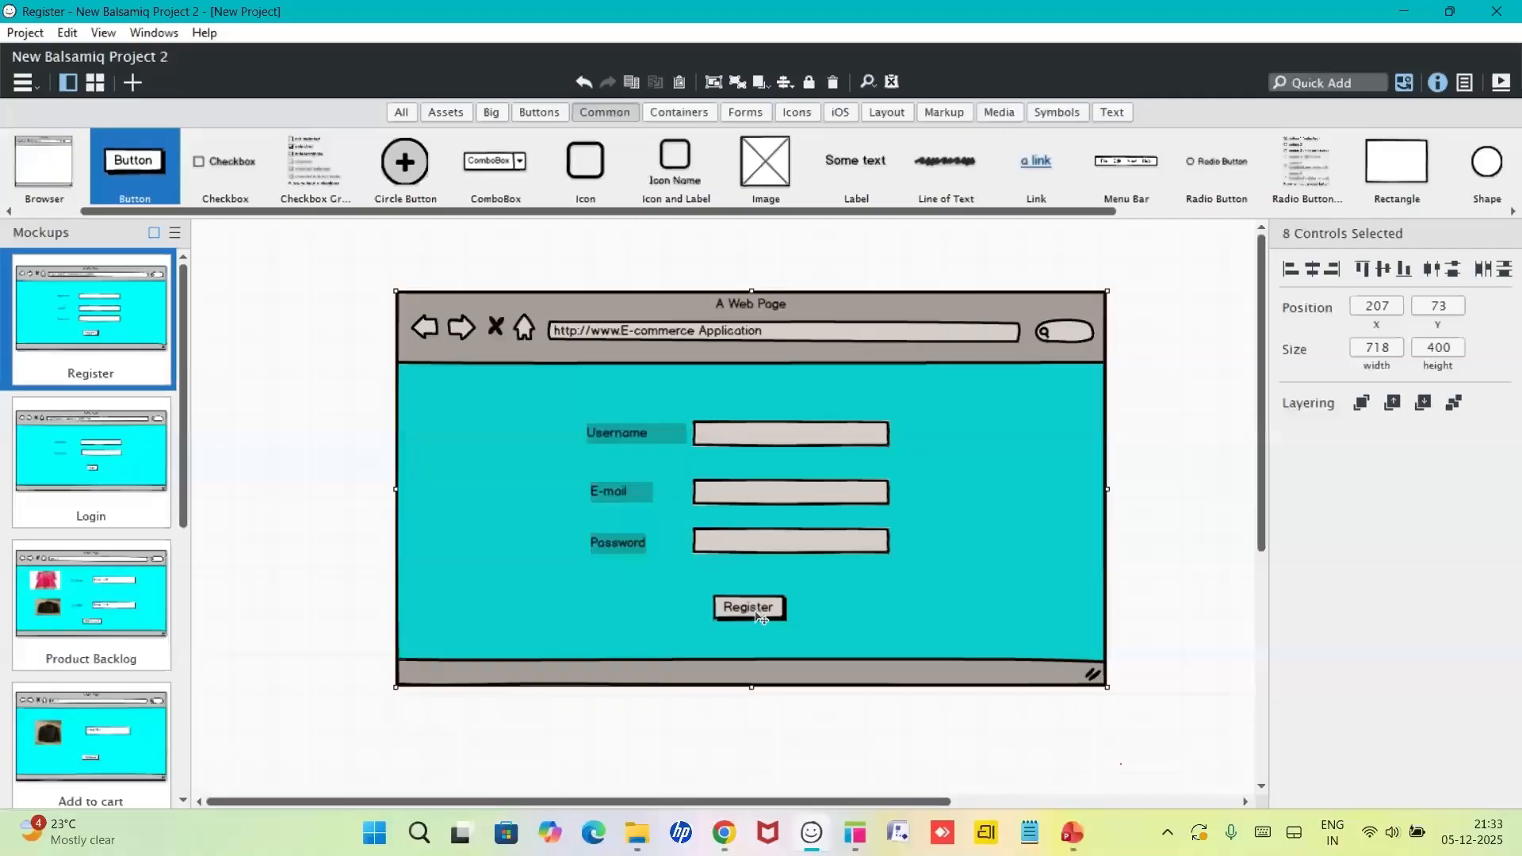
pyautogui.click(109, 468)
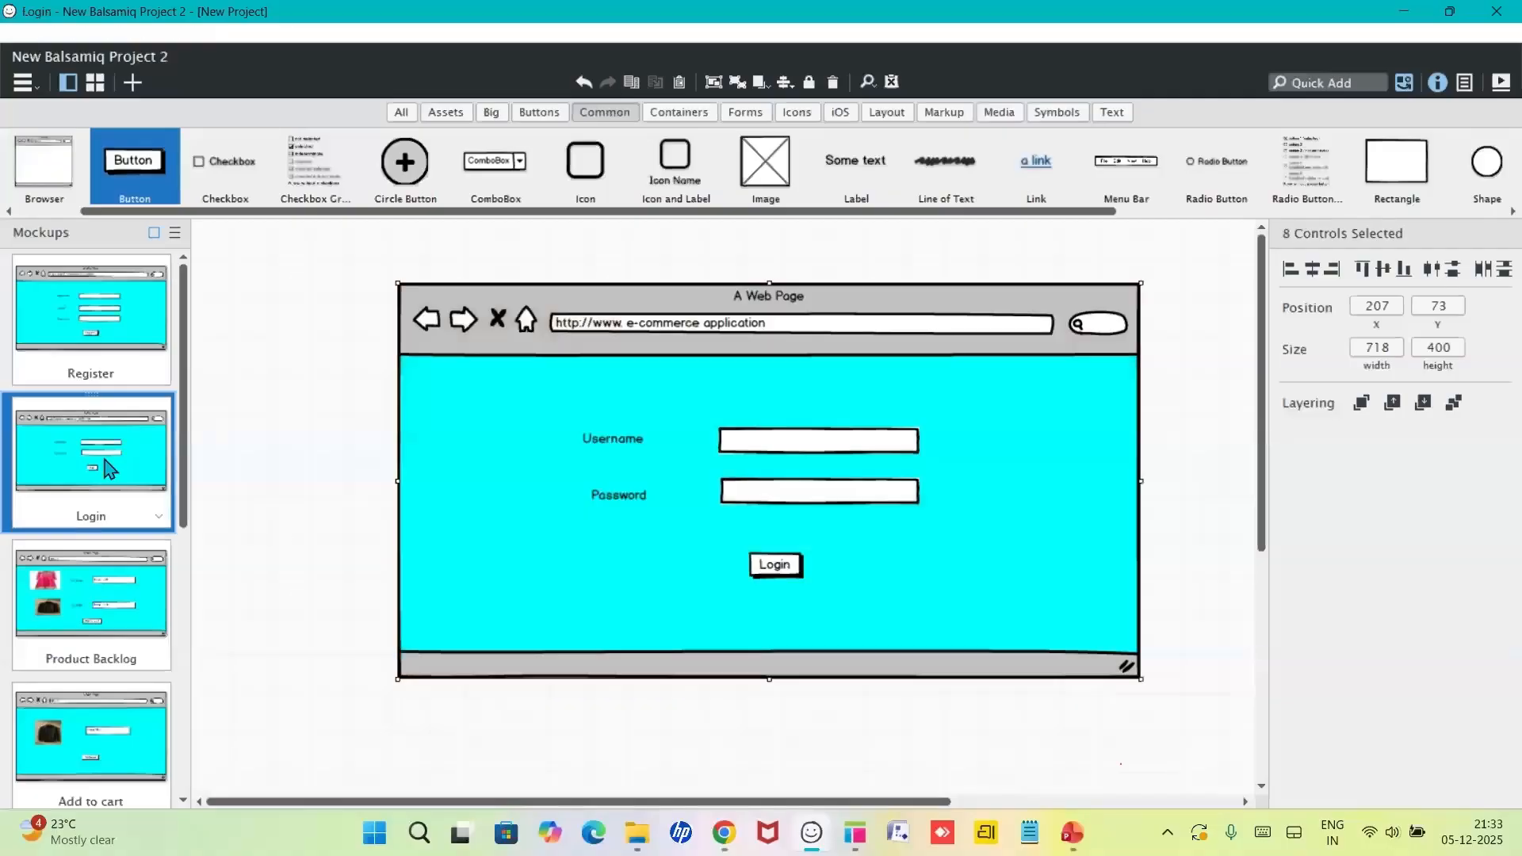
pyautogui.click(777, 569)
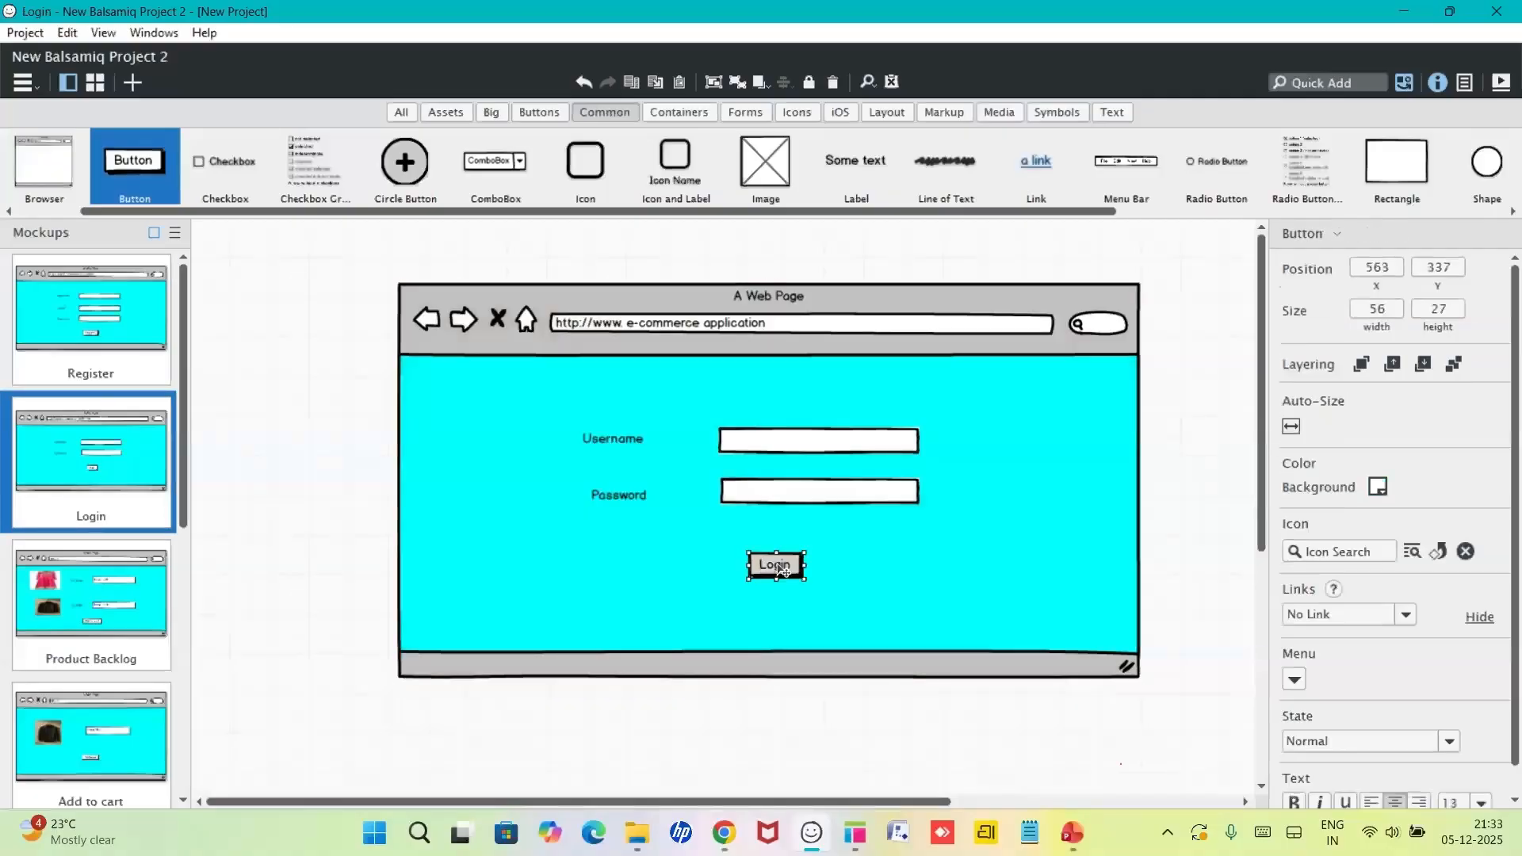
# - Try deleting the selected controls in the Register mockup, and undo both the deletion and the earlier move of the wireframe
pyautogui.click(117, 315)
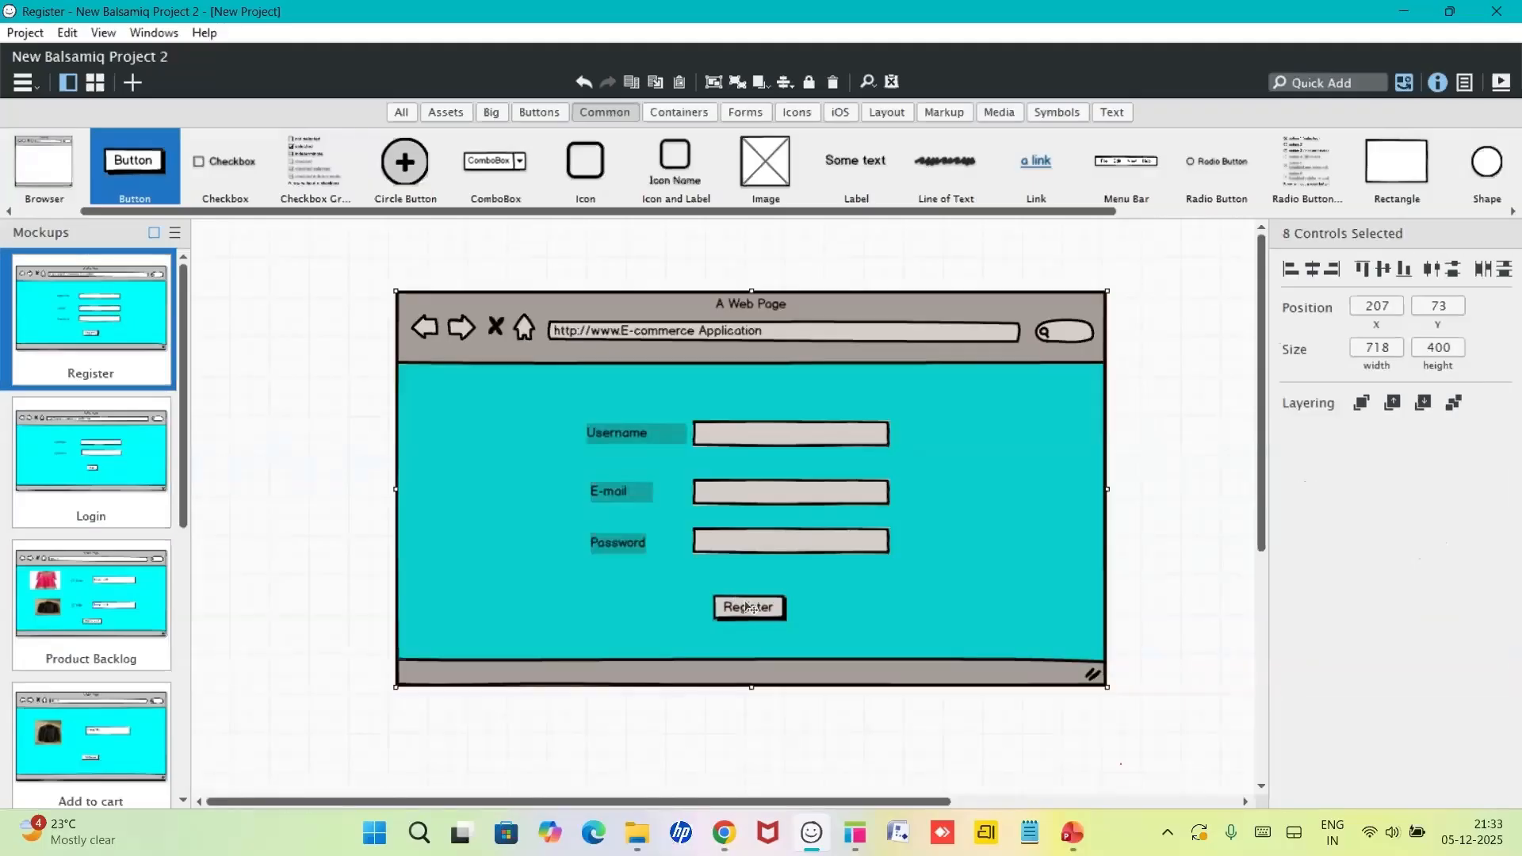
pyautogui.press('Delete')
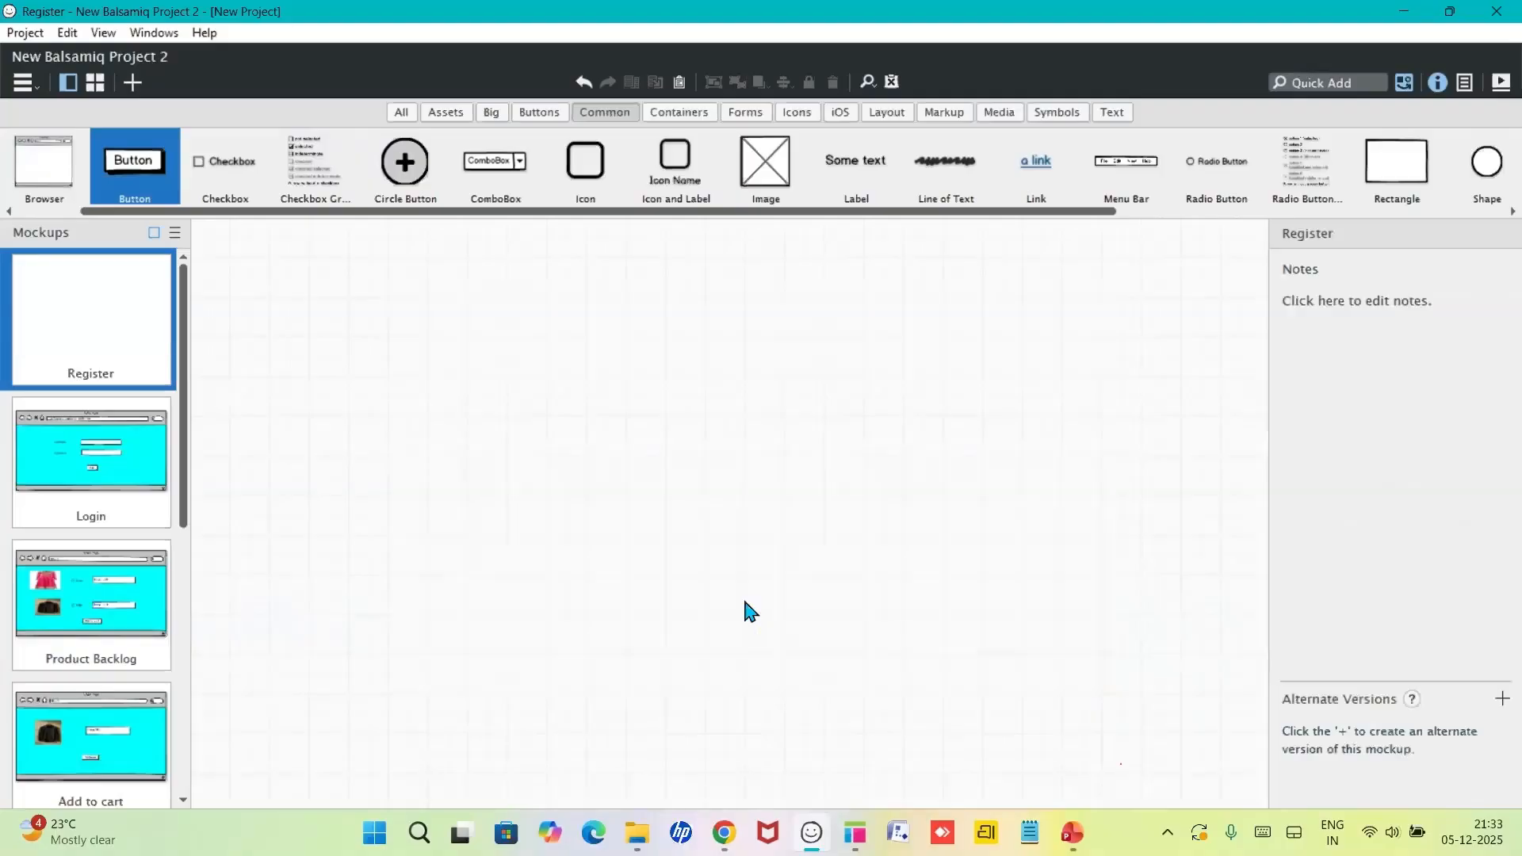
pyautogui.hotkey('ctrl', 'z')
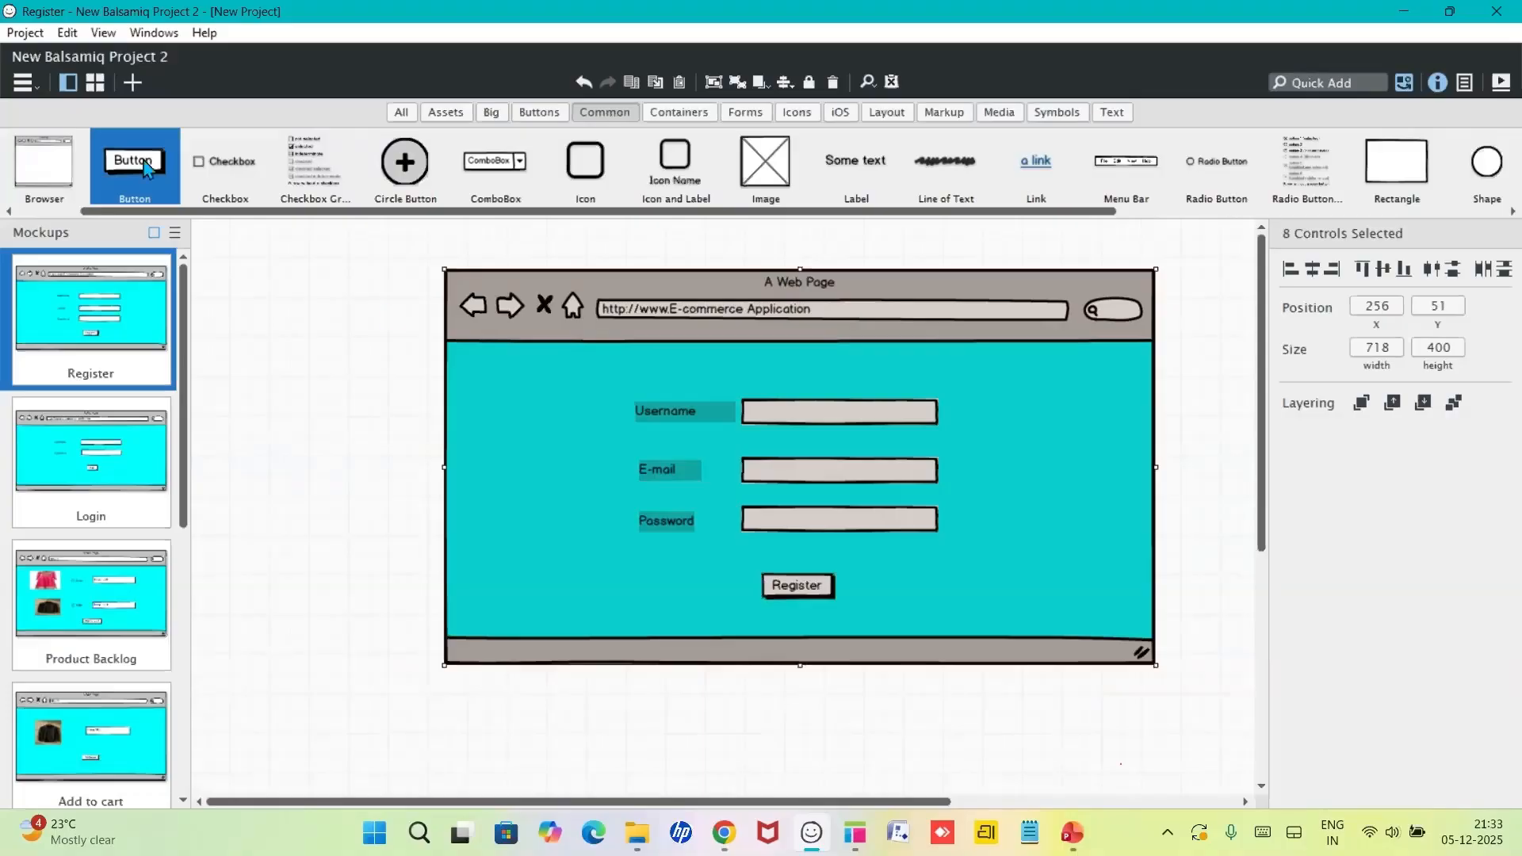
# - Add a second button labelled "Register" beside the existing one in the Register mockup, at about X 504, Y 359
pyautogui.moveTo(145, 168); pyautogui.dragTo(691, 576)
pyautogui.doubleClick(691, 575)
pyautogui.press('BackSpace')
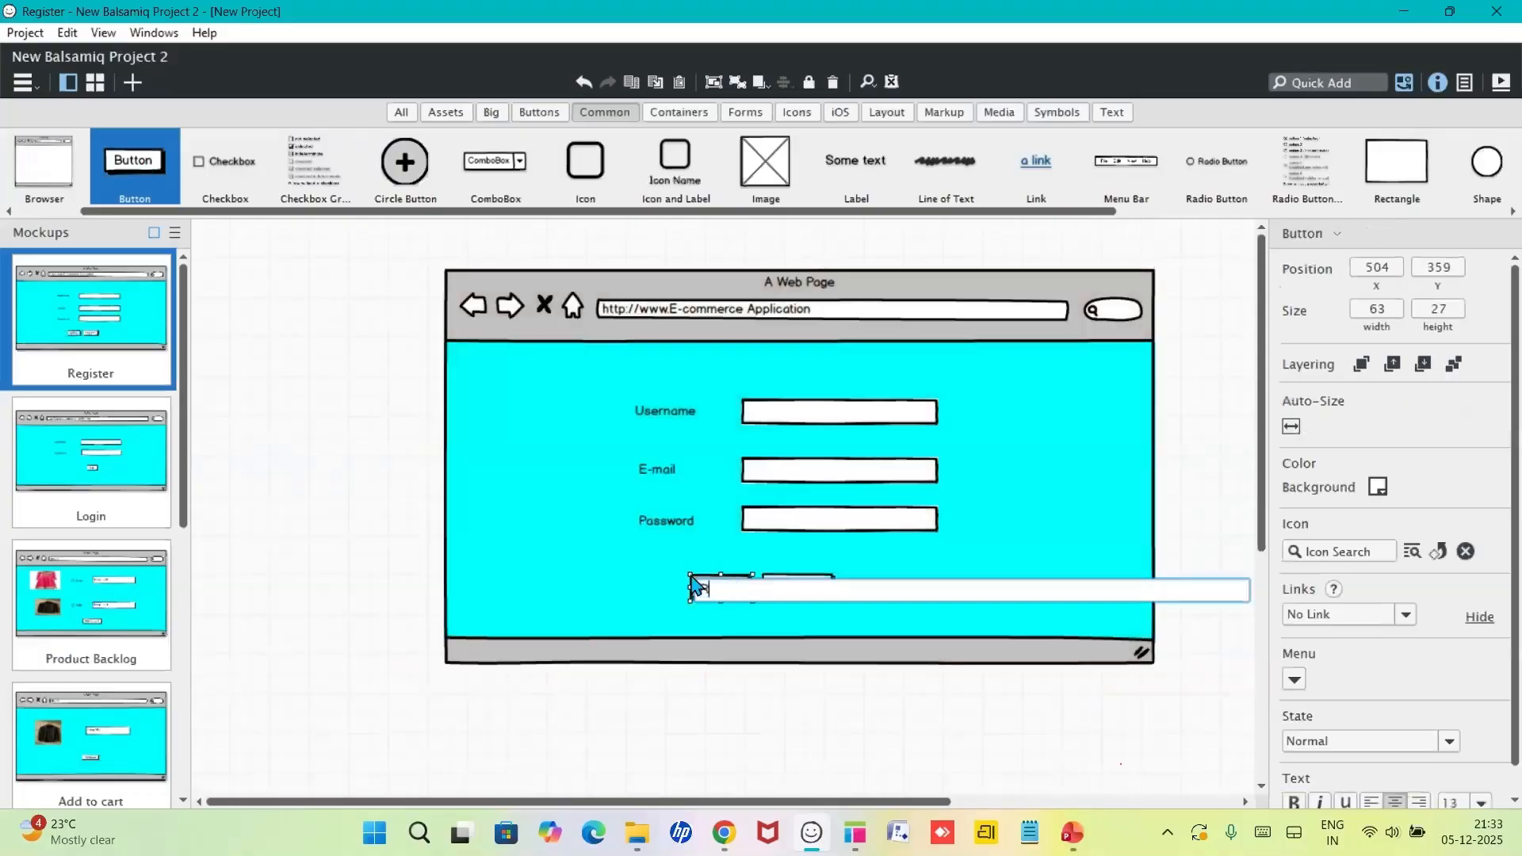
pyautogui.write('Register')
pyautogui.press('Return')
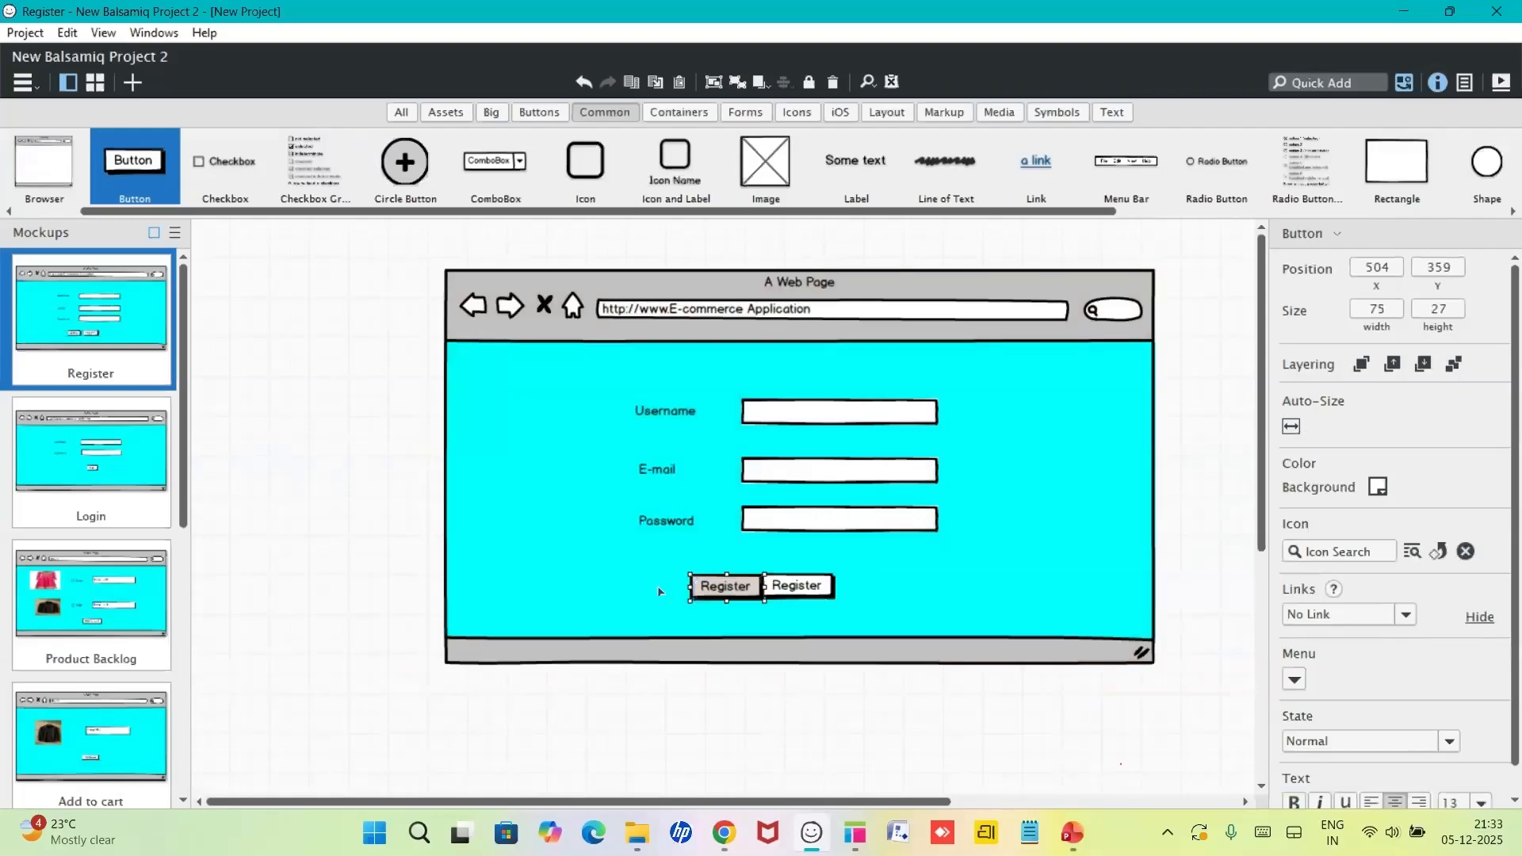
# - Move the original Register button aside to about X 780, Y 359, and the new one below the Password field to about X 596, Y 350
pyautogui.rightClick(817, 584)
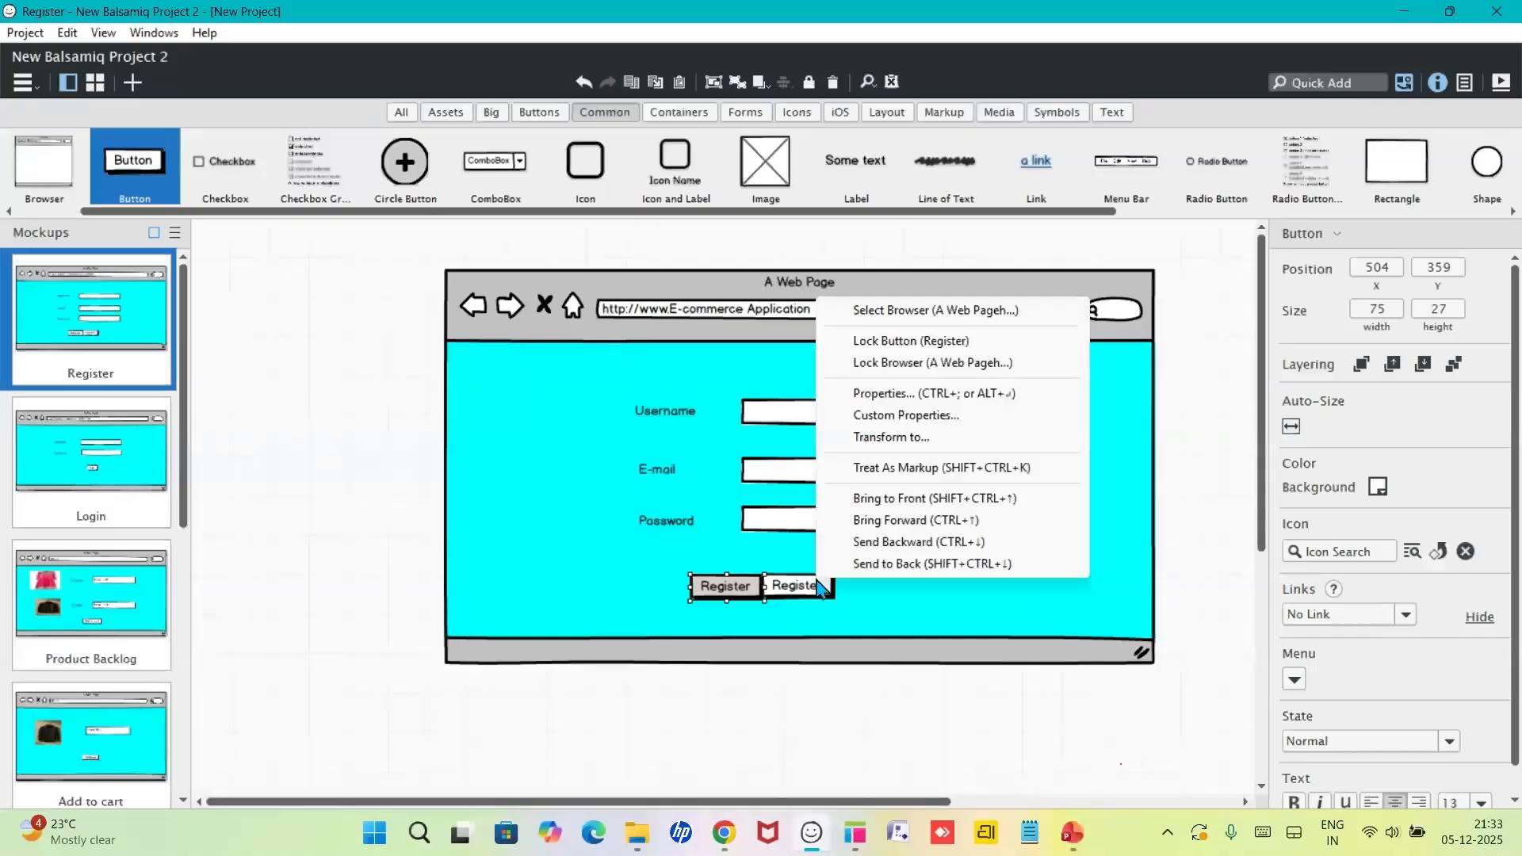
pyautogui.click(795, 574)
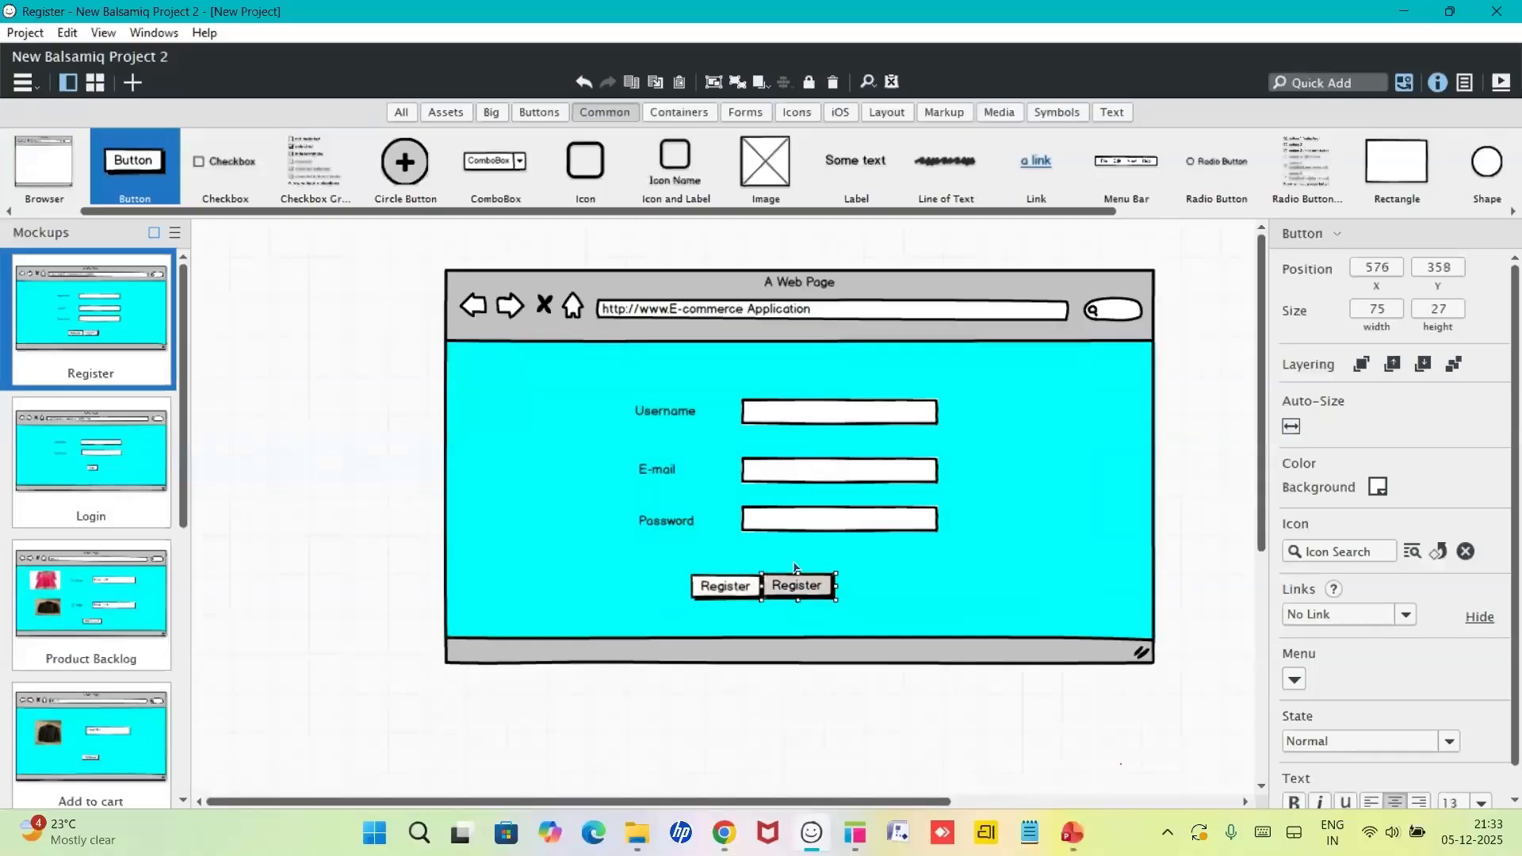
pyautogui.moveTo(802, 593); pyautogui.dragTo(1002, 595)
pyautogui.moveTo(696, 588); pyautogui.dragTo(807, 581)
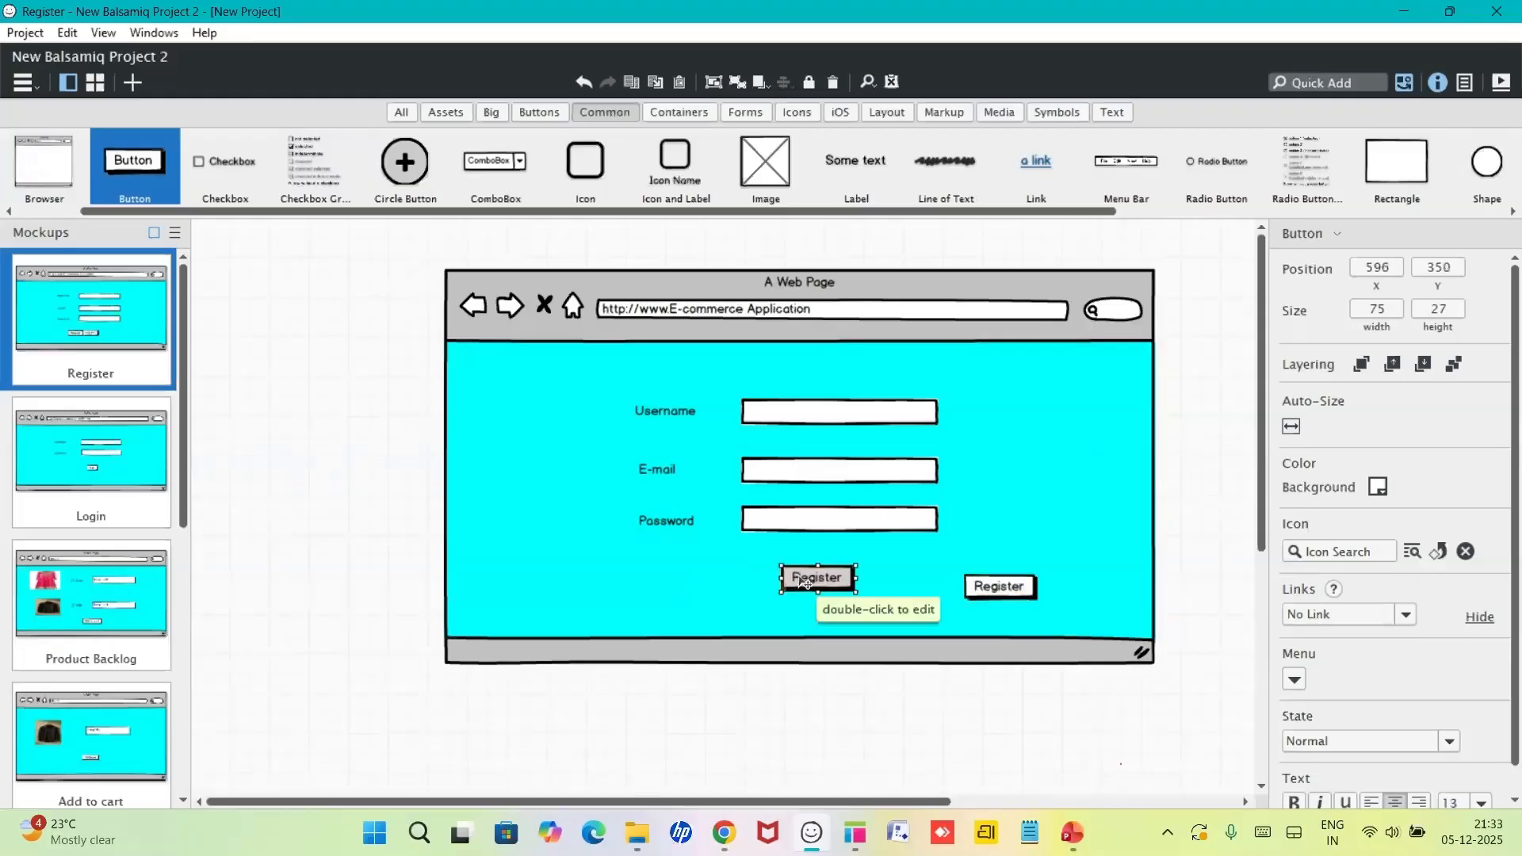
# - Delete the original Register button that was moved aside in the Register mockup
pyautogui.click(729, 596)
pyautogui.click(823, 580)
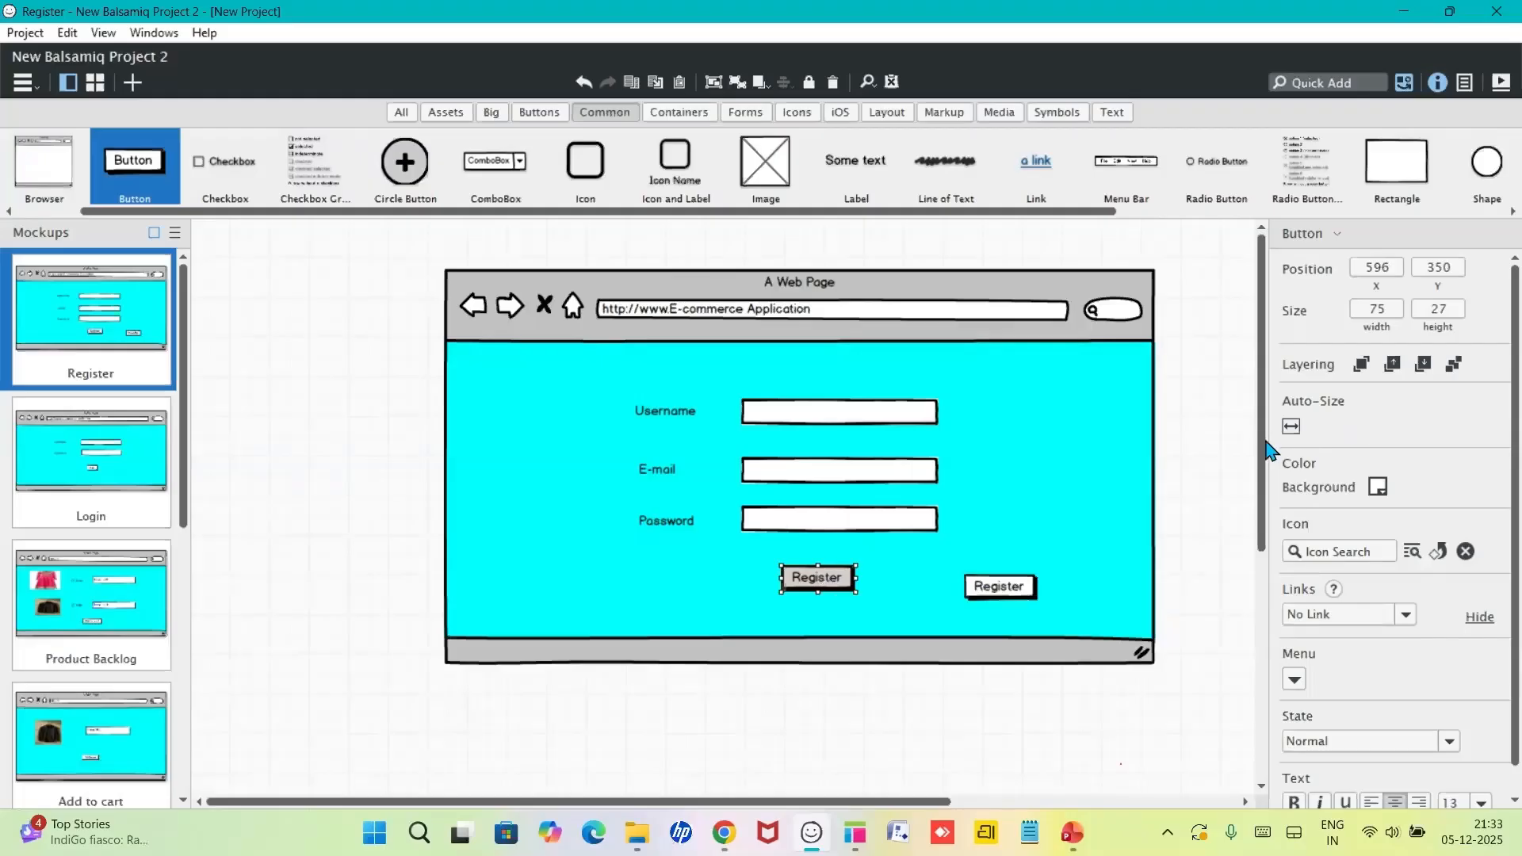
pyautogui.click(996, 592)
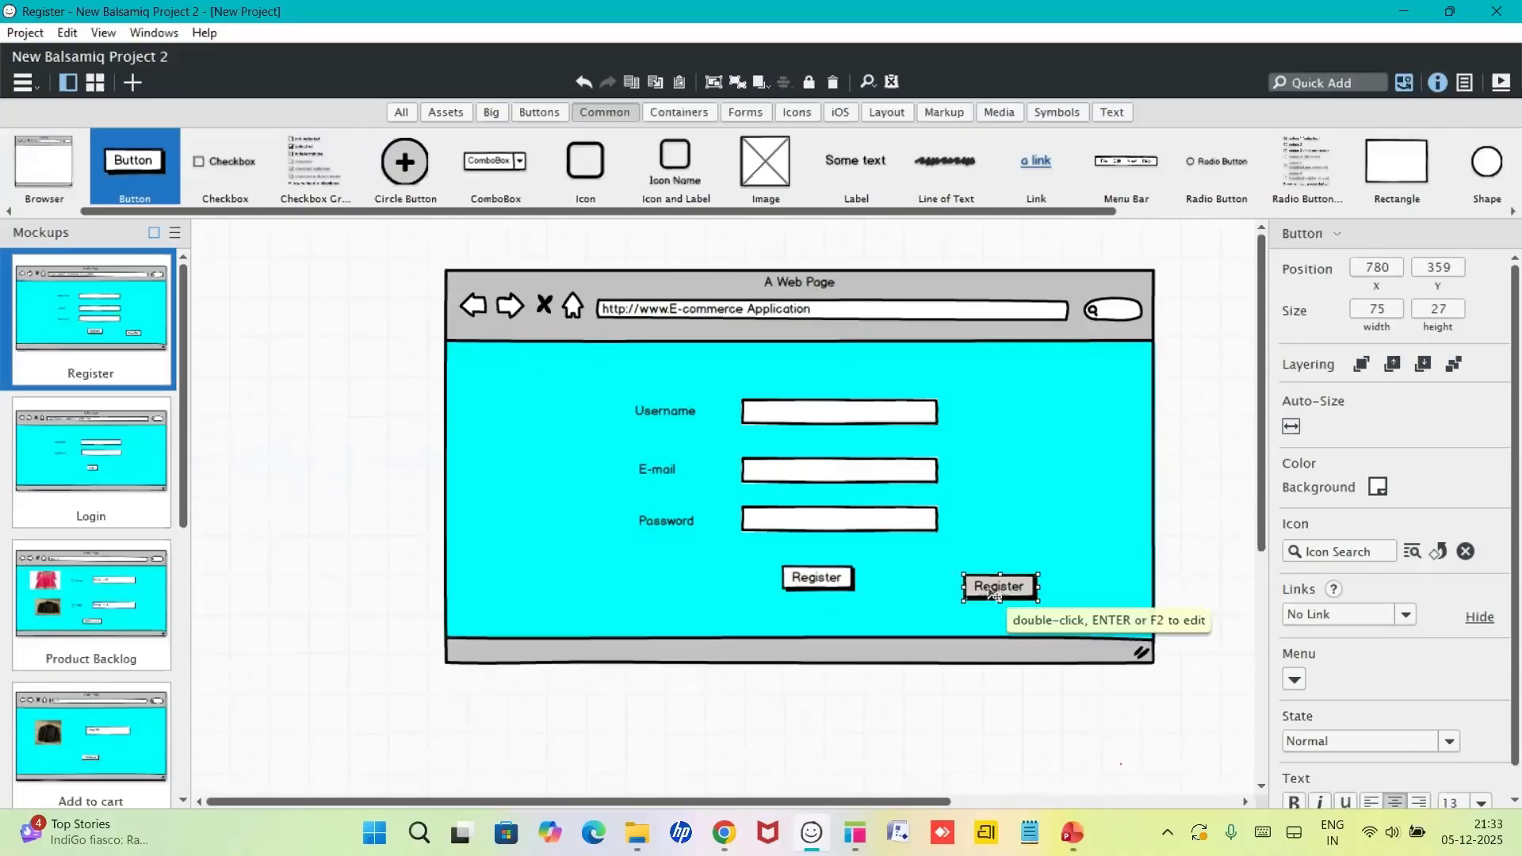
pyautogui.press('Delete')
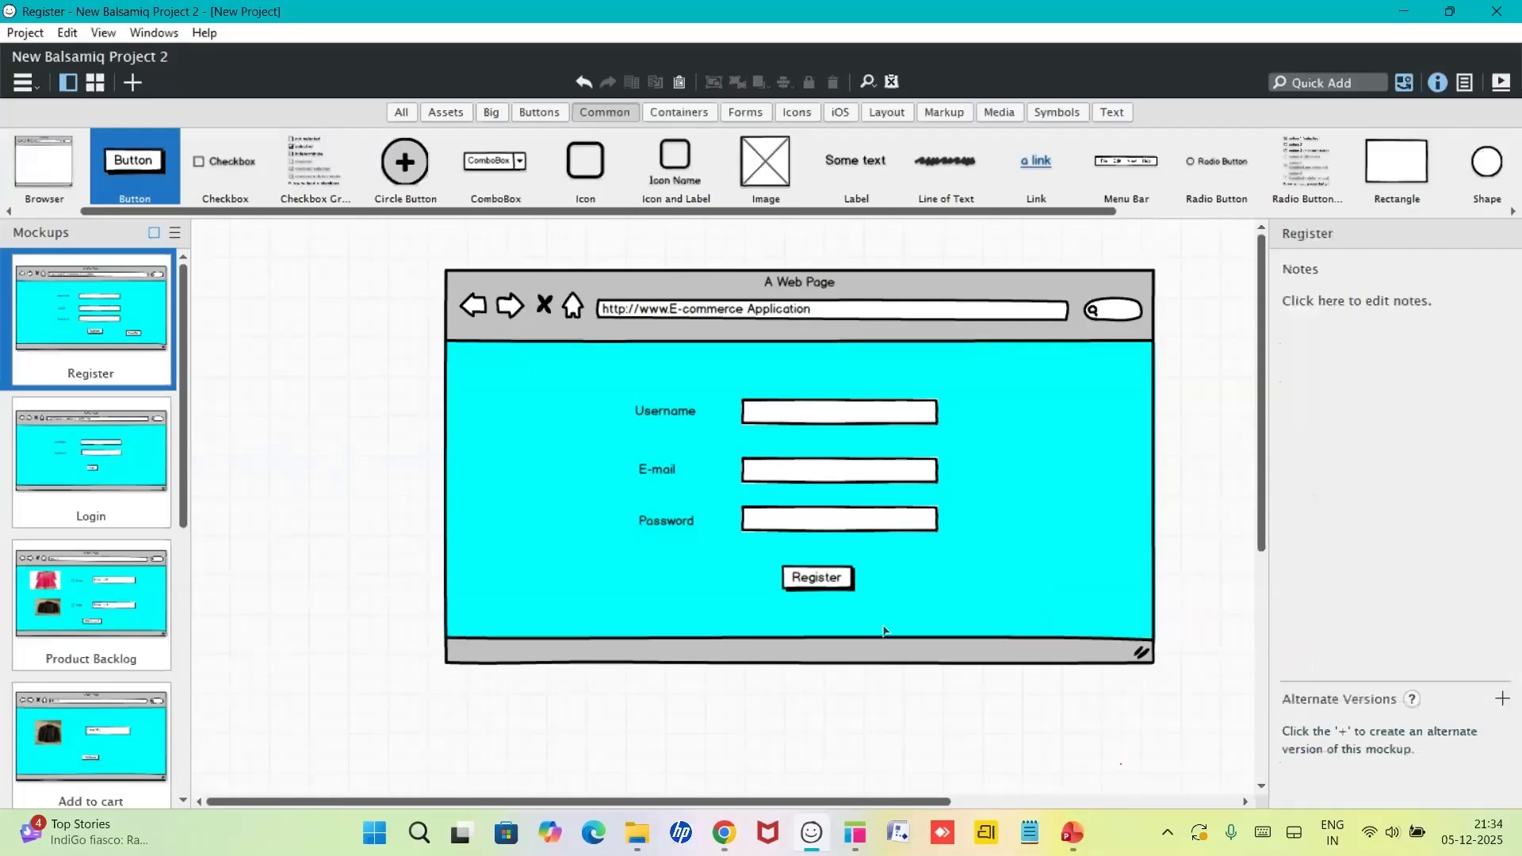
# - Link the Register button in the Register mockup to the Login mockup
pyautogui.click(816, 581)
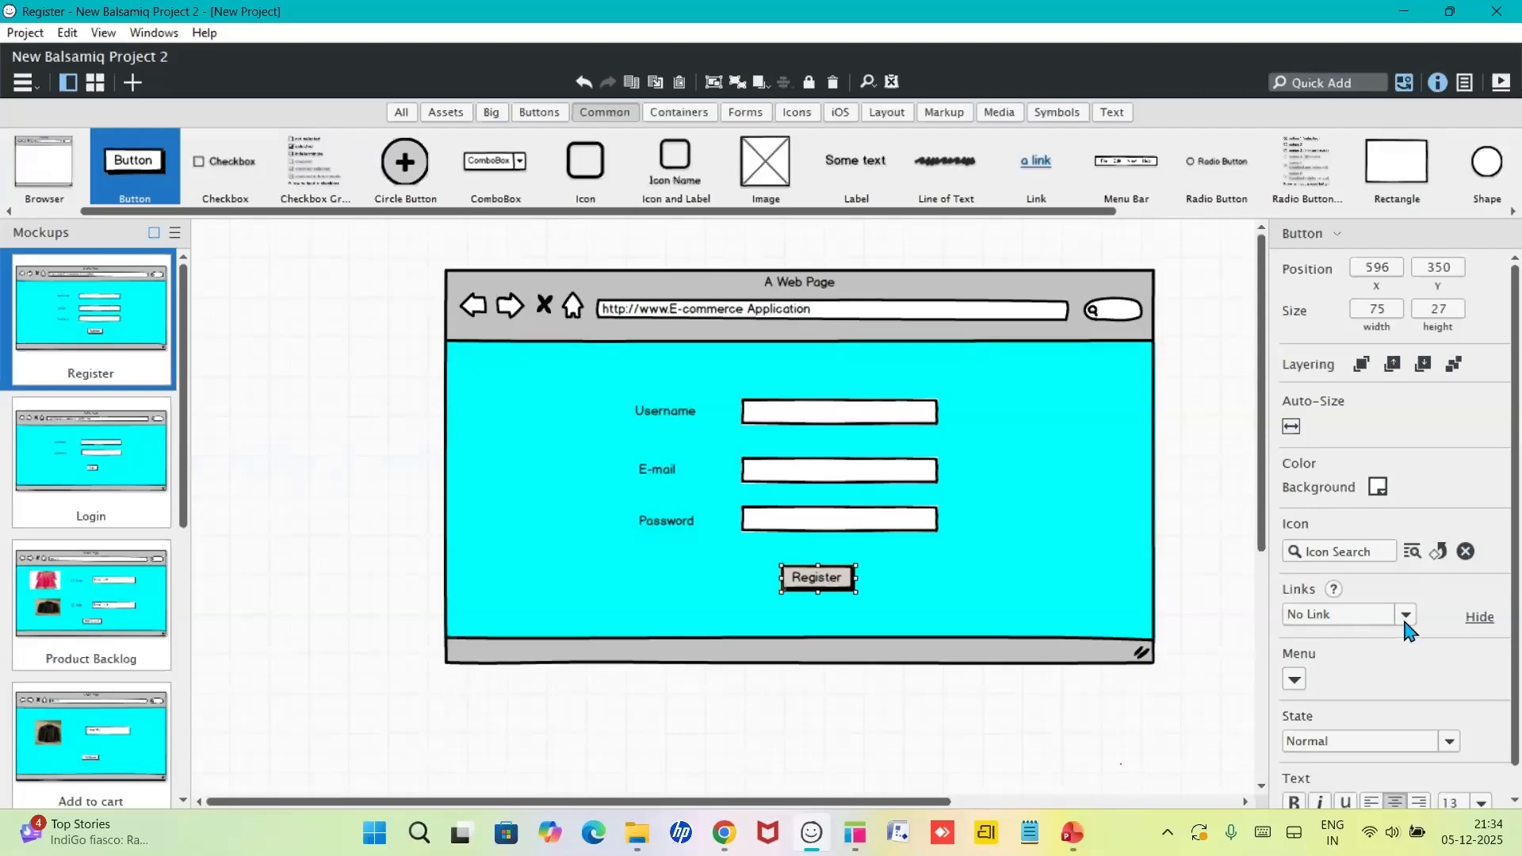
pyautogui.click(1406, 616)
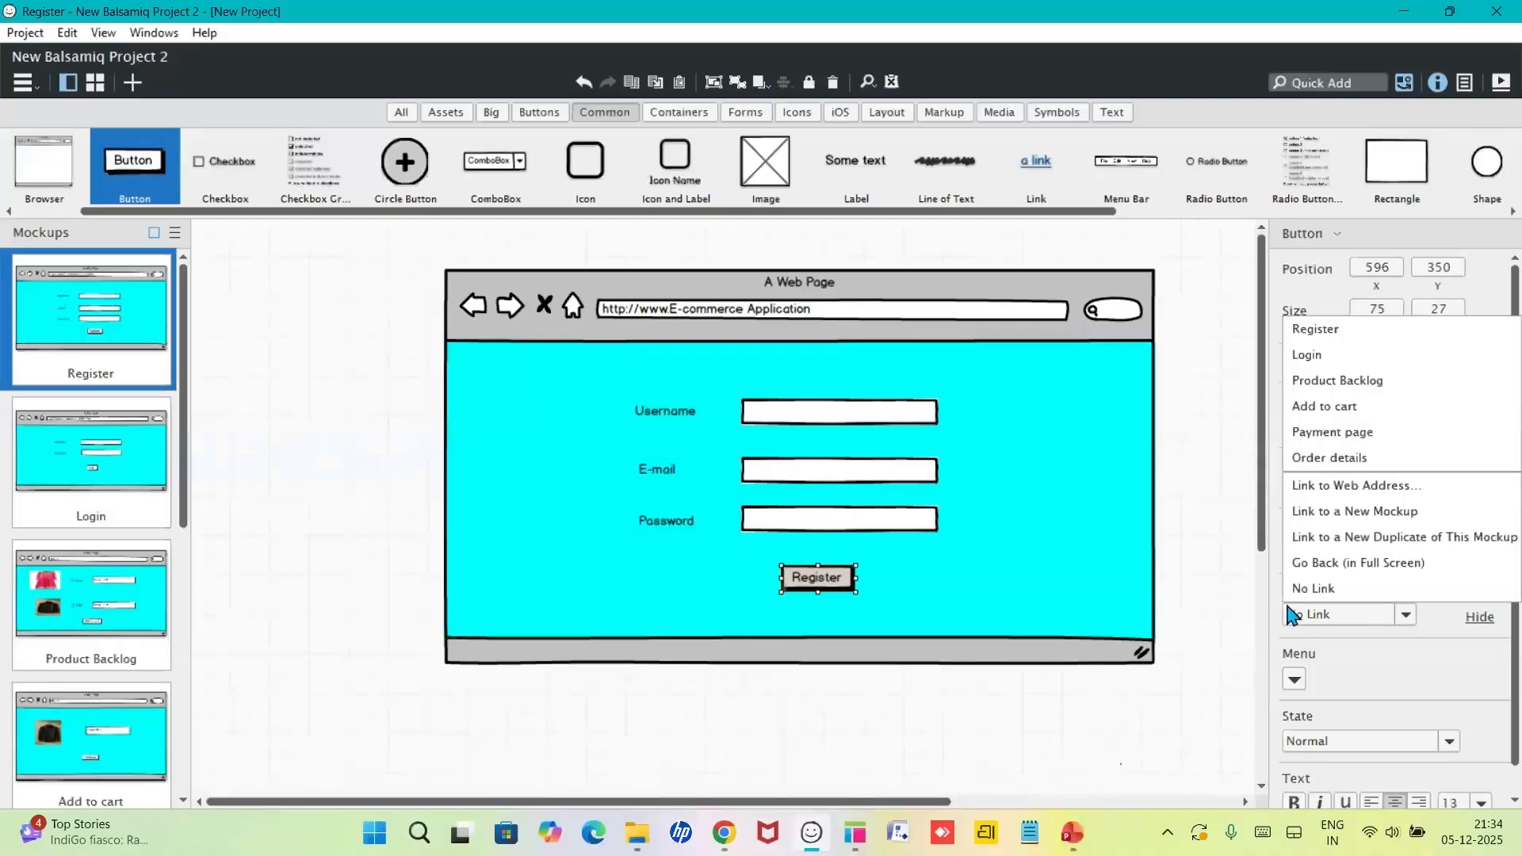
pyautogui.click(1333, 368)
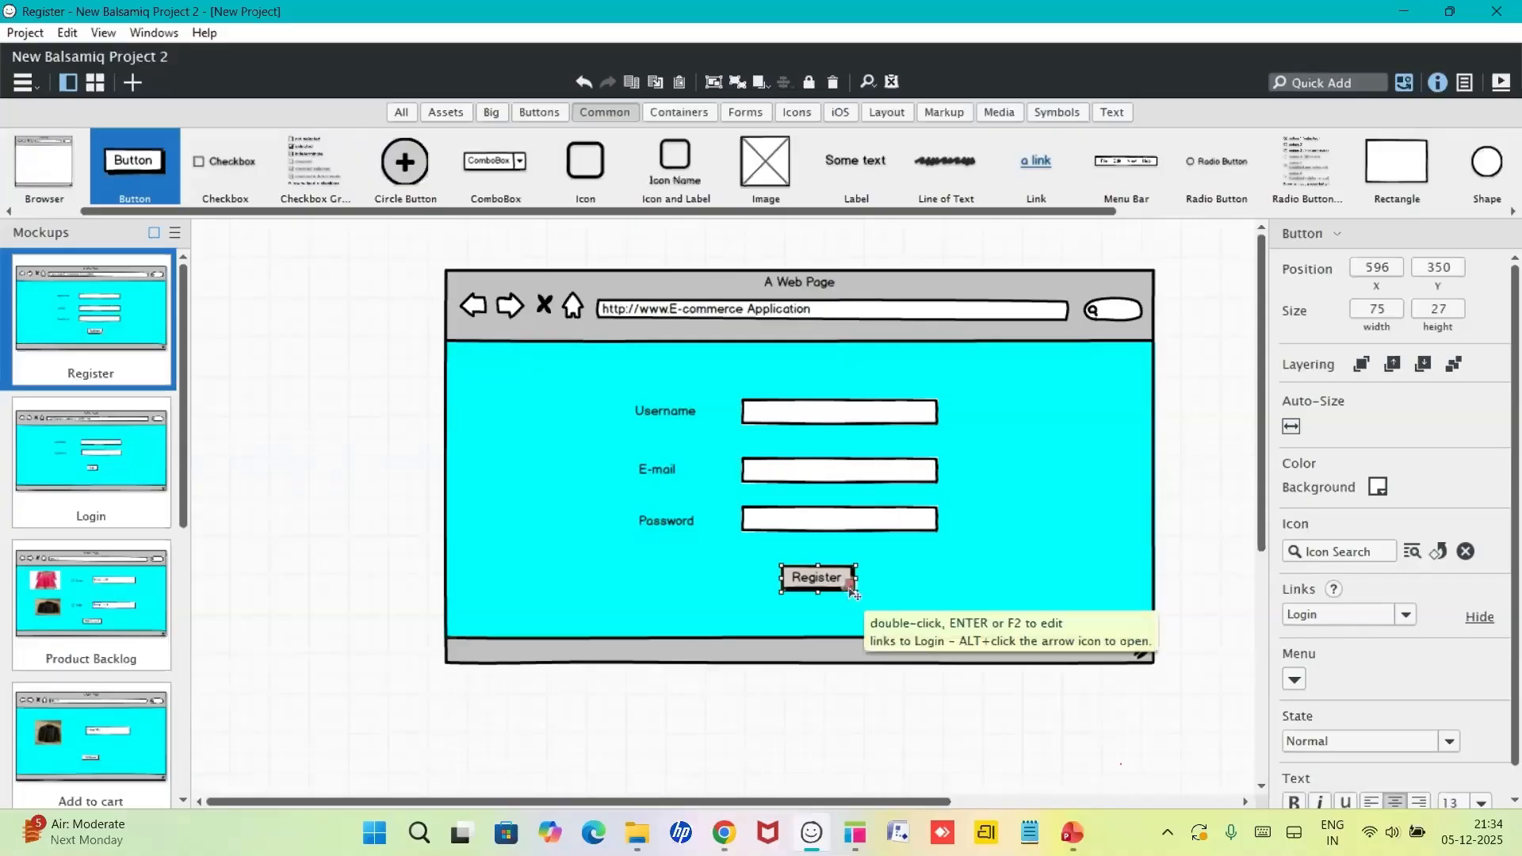
# - Link the Login button in the Login mockup to the Product Backlog mockup
pyautogui.click(125, 473)
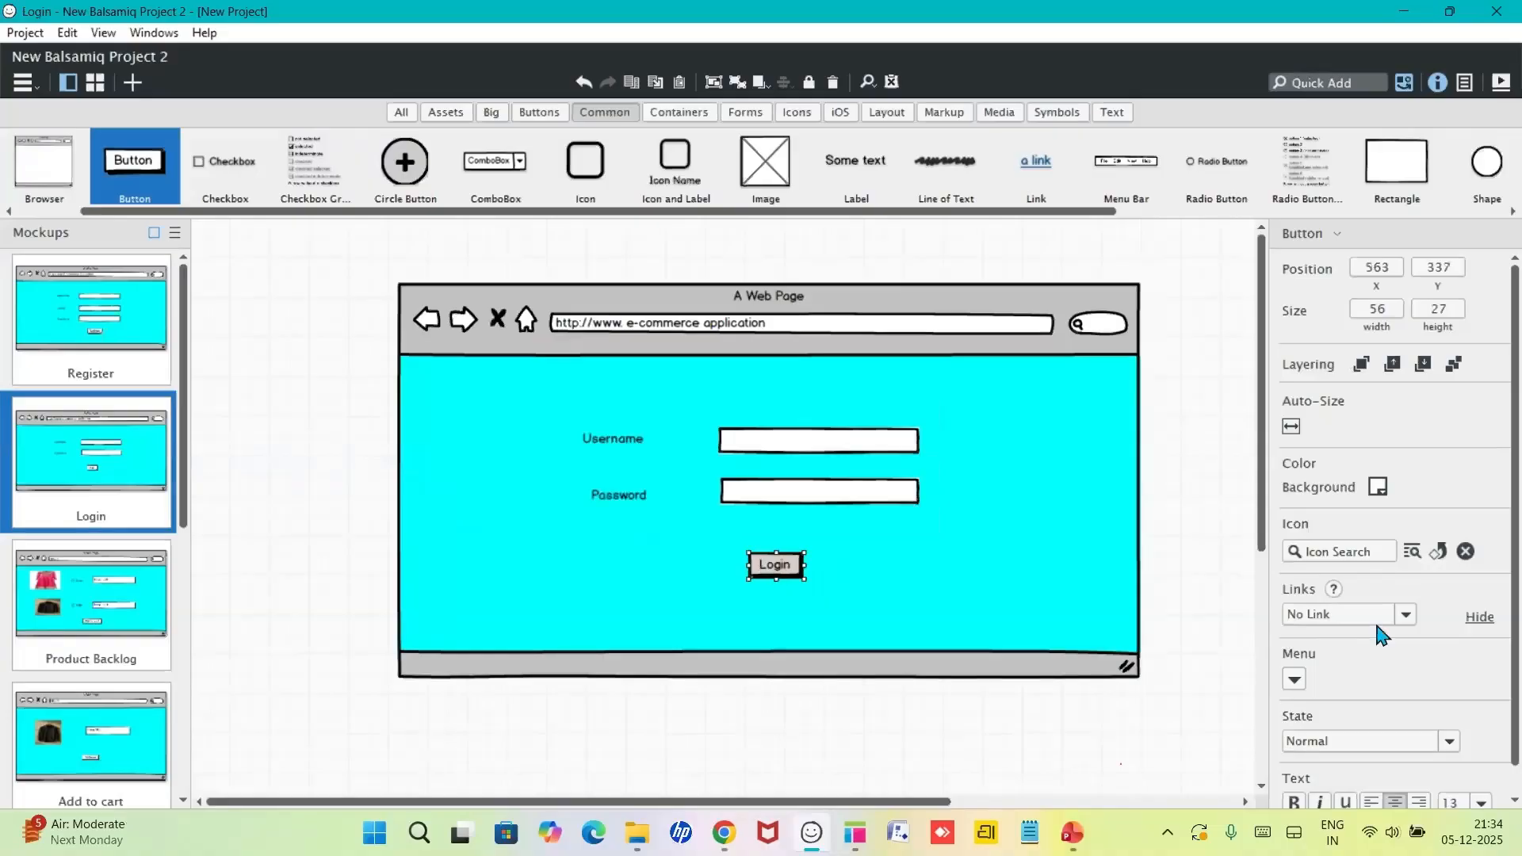
pyautogui.click(1407, 615)
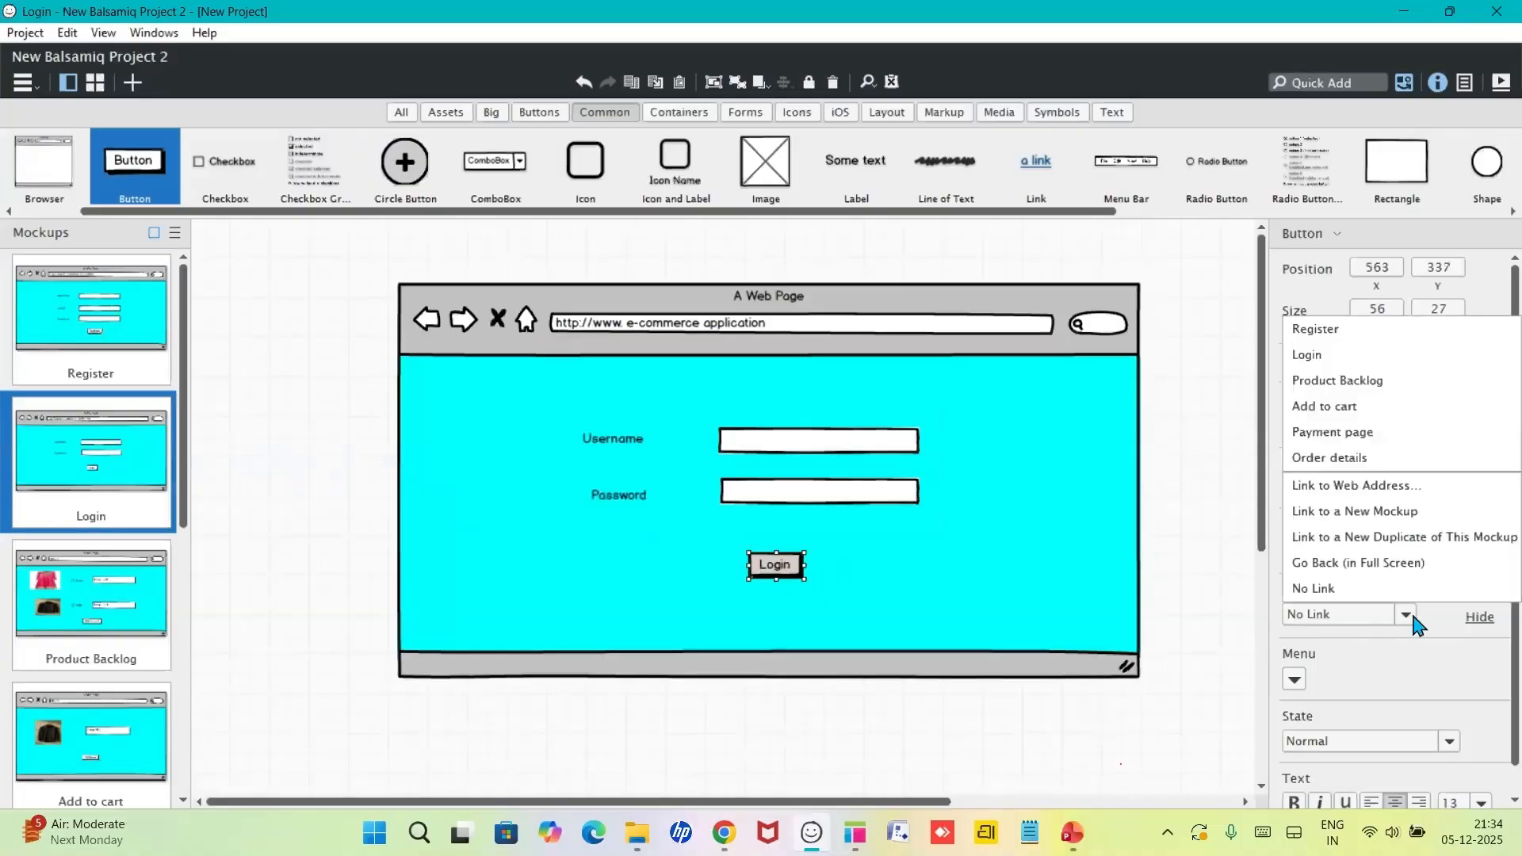
pyautogui.click(1320, 384)
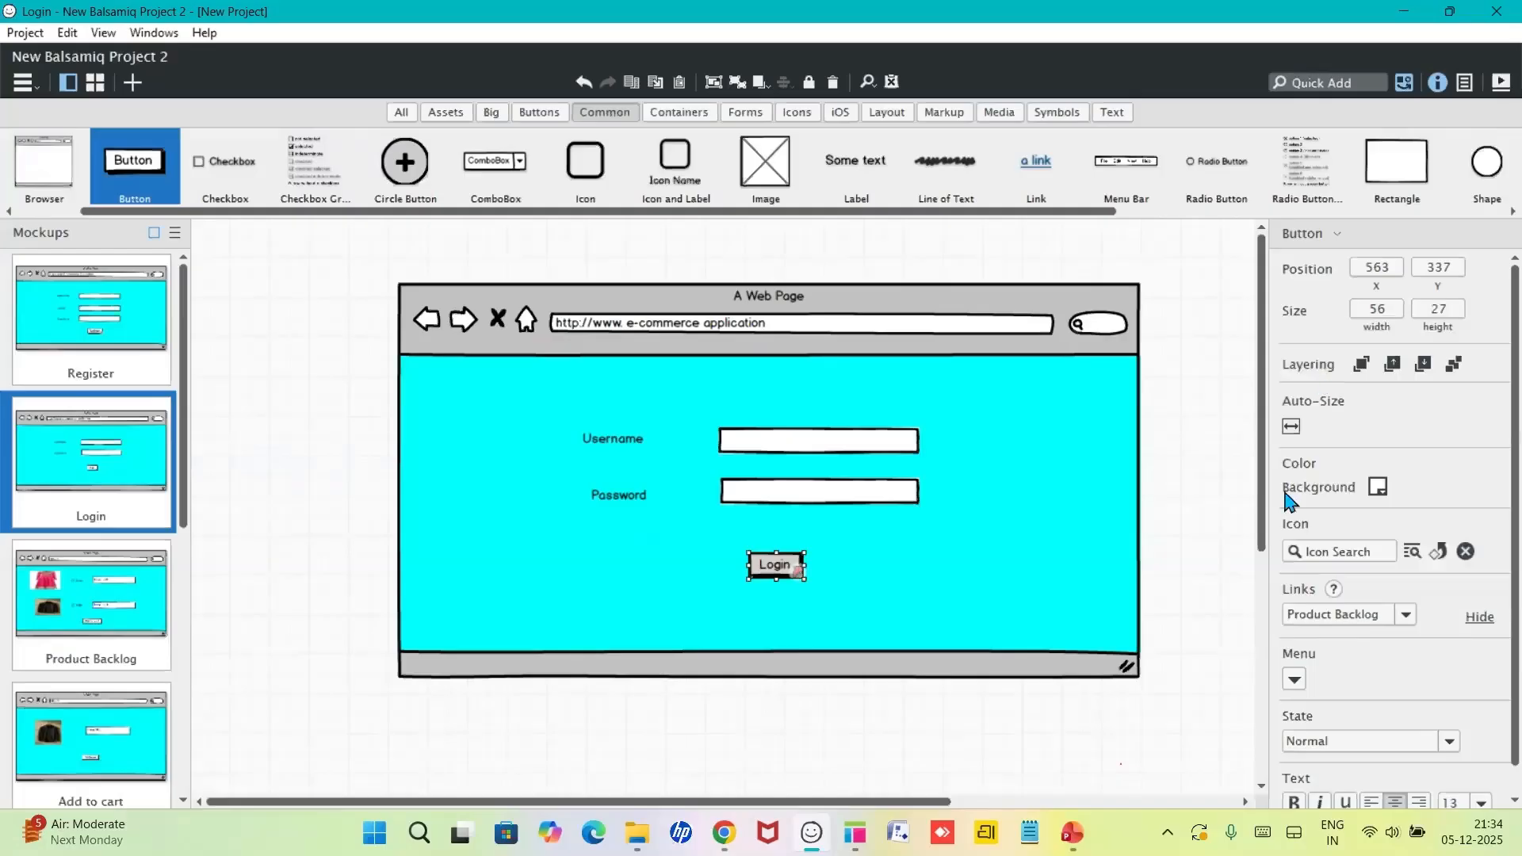
# - Link the Add to cart button in the Product Backlog mockup to the Add to cart mockup
pyautogui.click(145, 603)
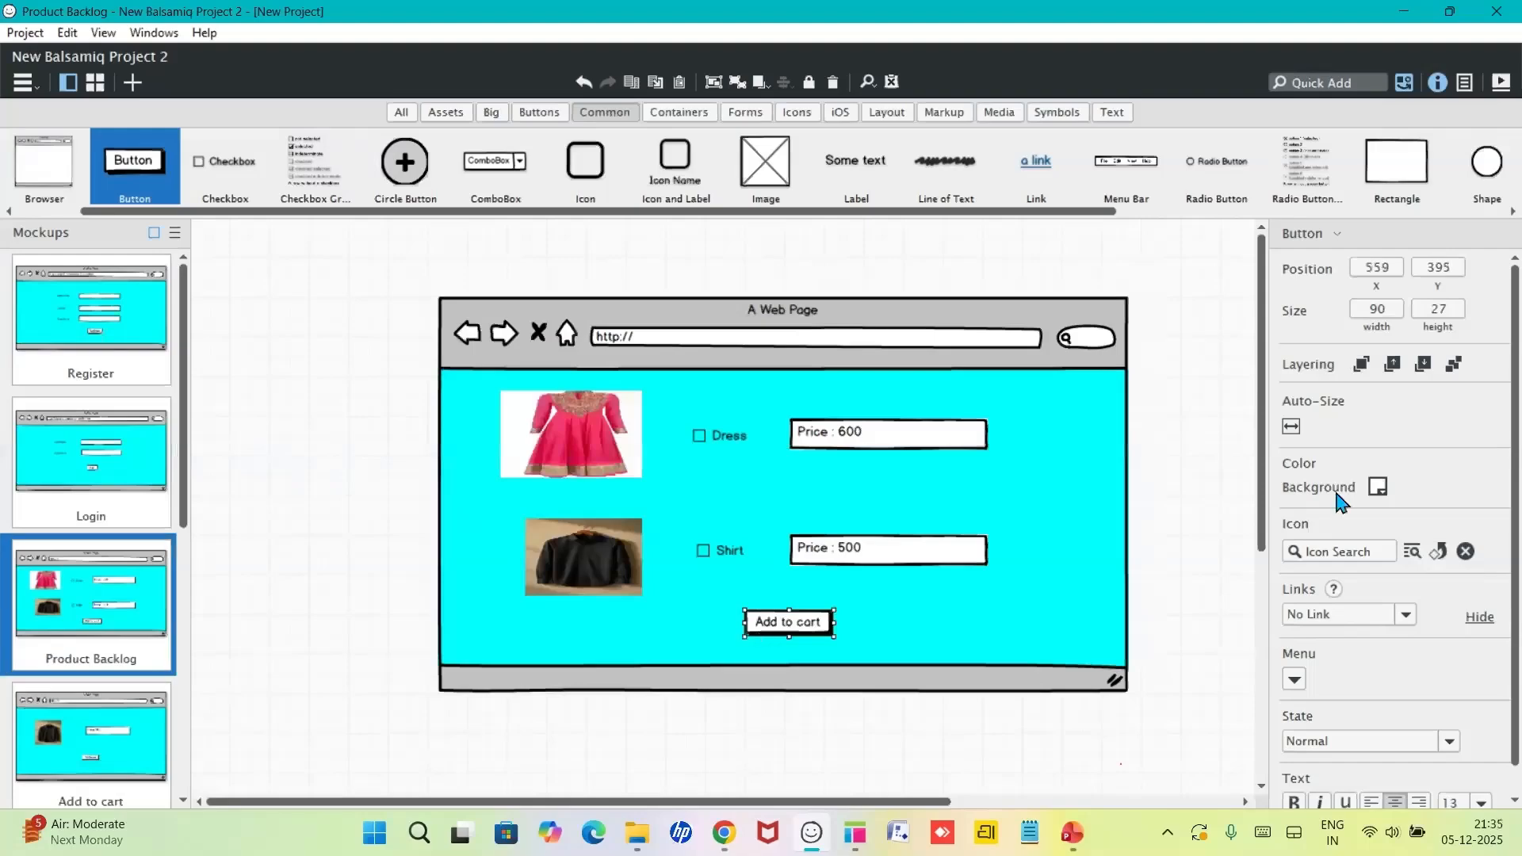
pyautogui.click(1406, 616)
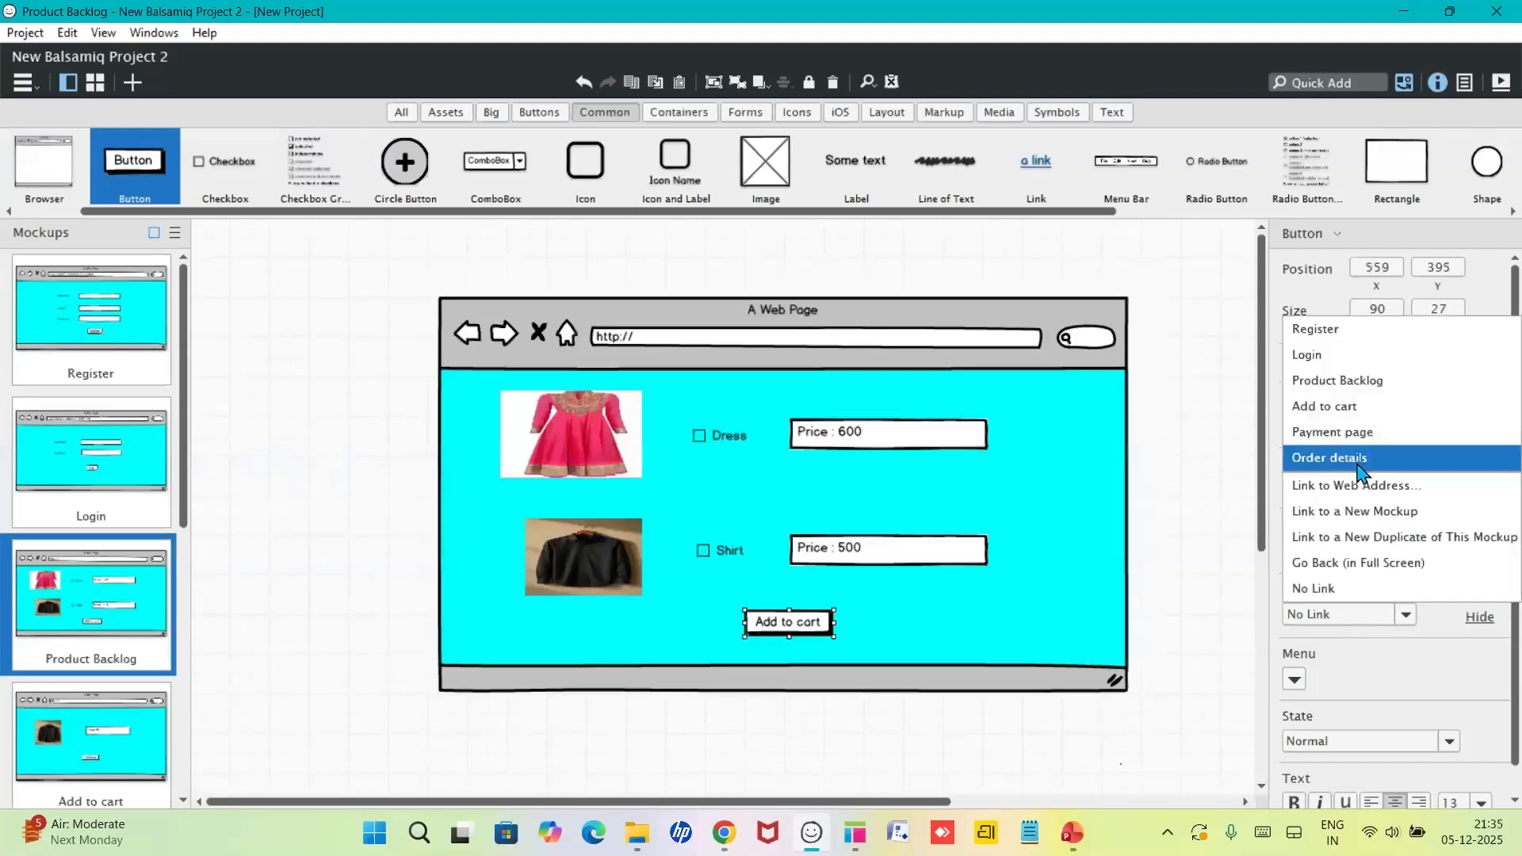
pyautogui.click(1341, 408)
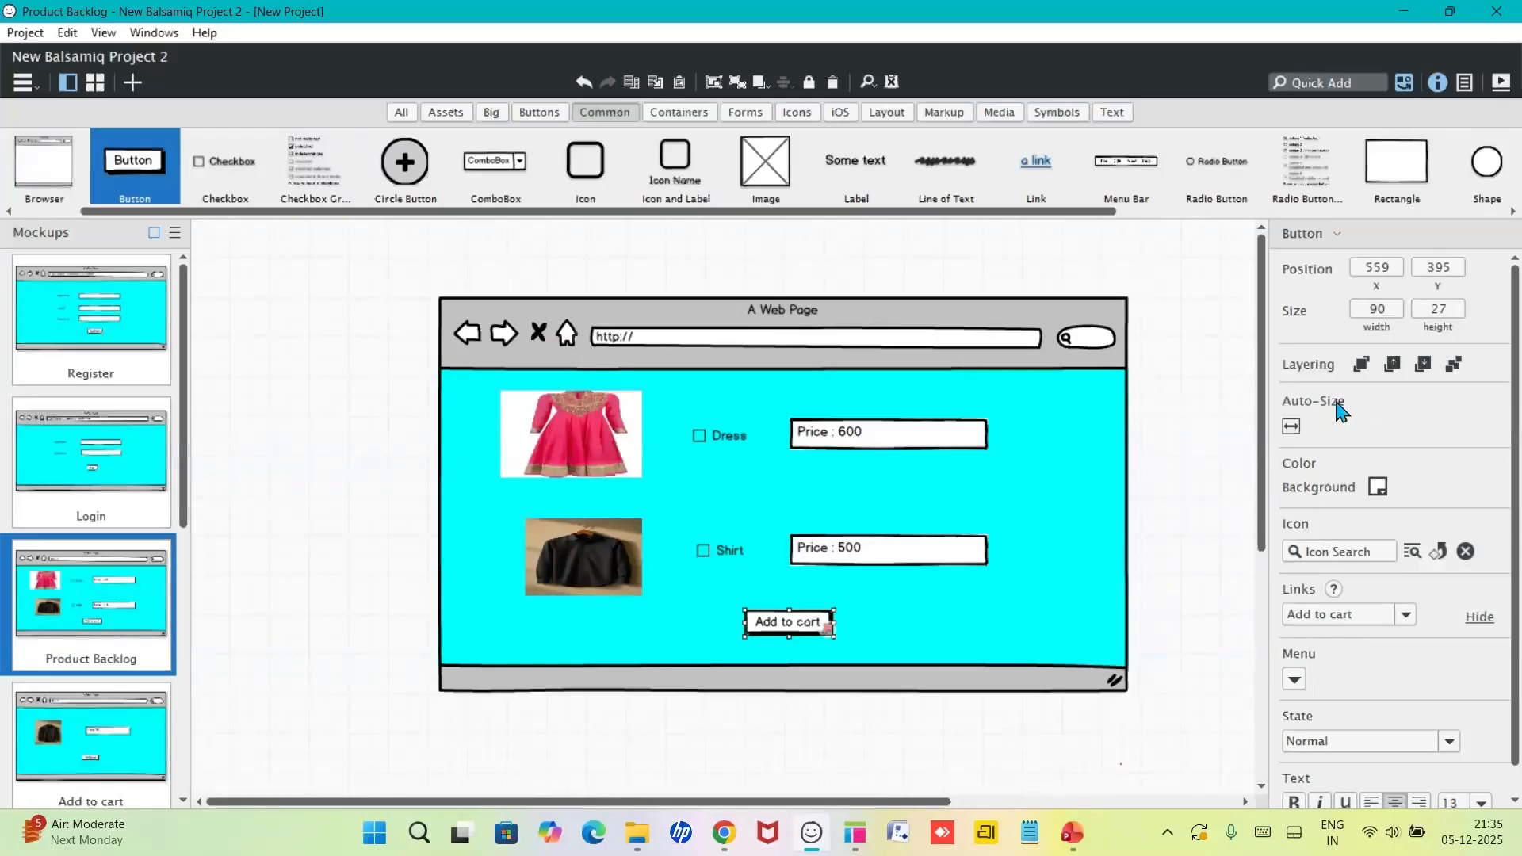
# - Link the Purchase button in the Add to cart mockup to the Payment page mockup
pyautogui.click(113, 734)
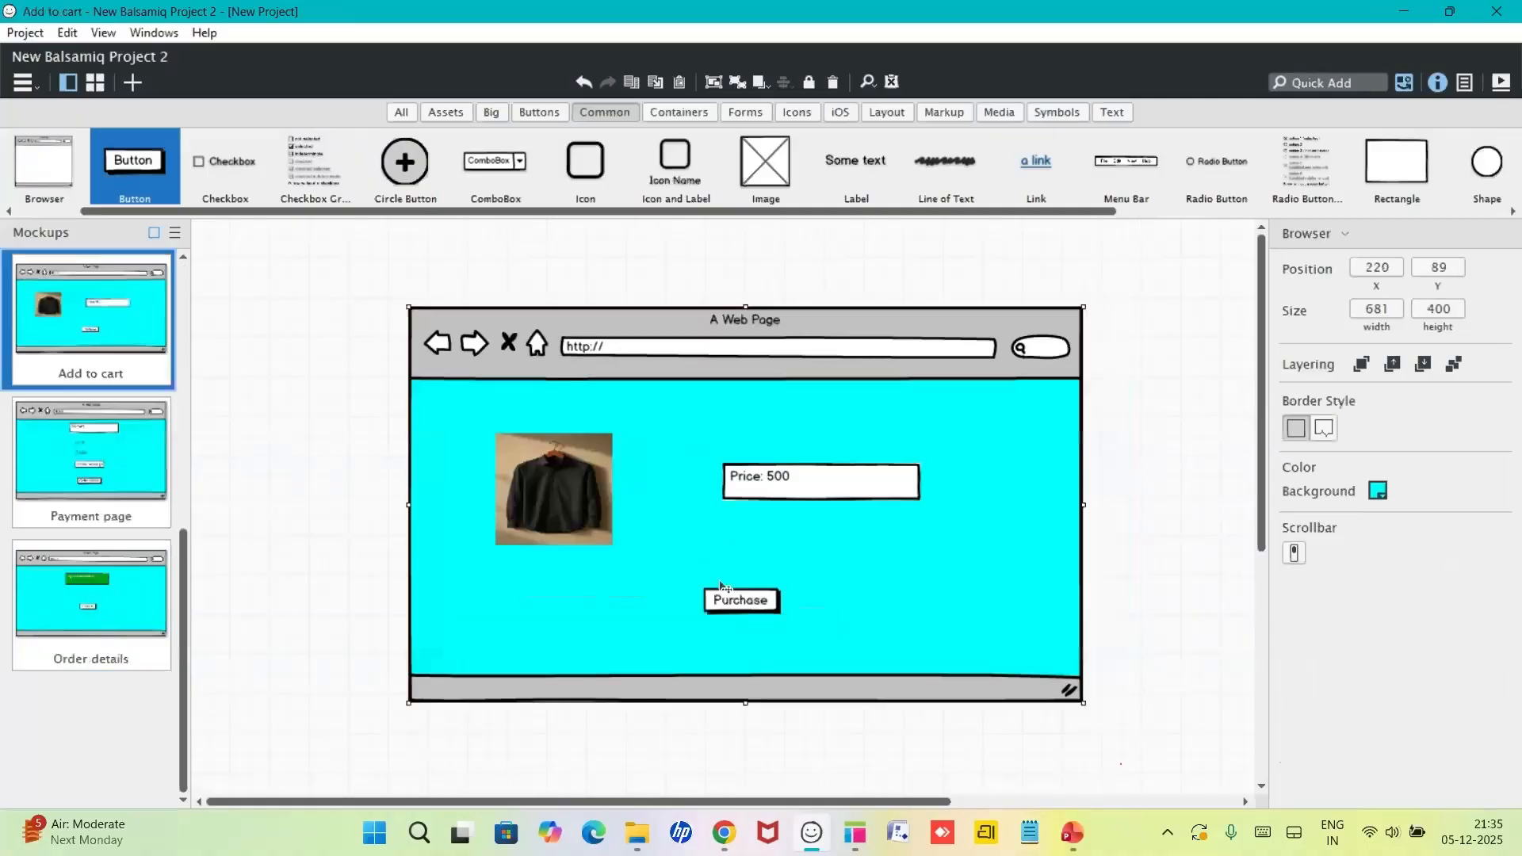
pyautogui.click(722, 587)
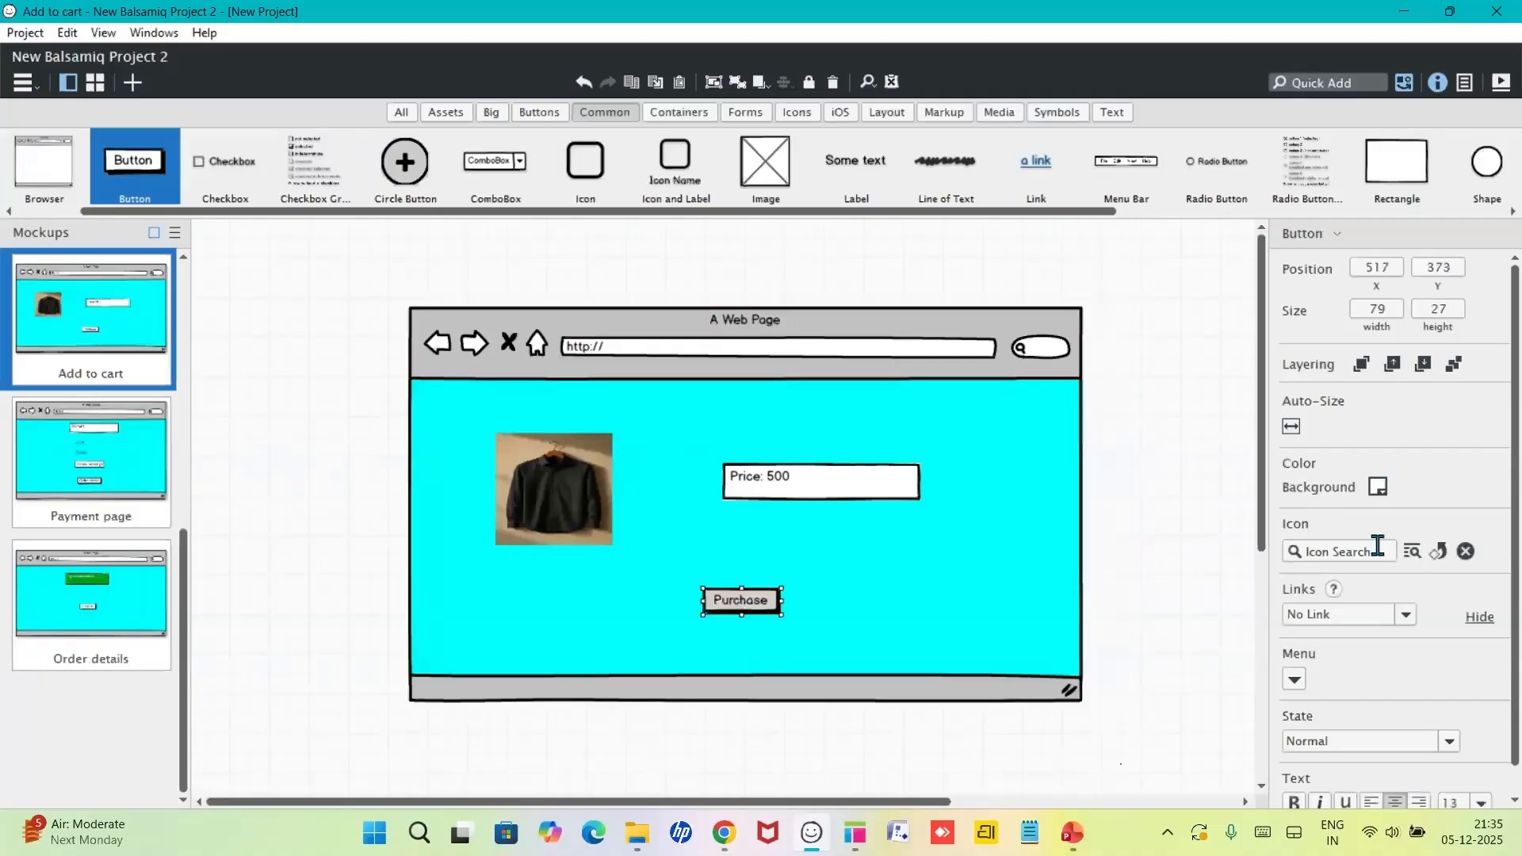
pyautogui.click(1406, 616)
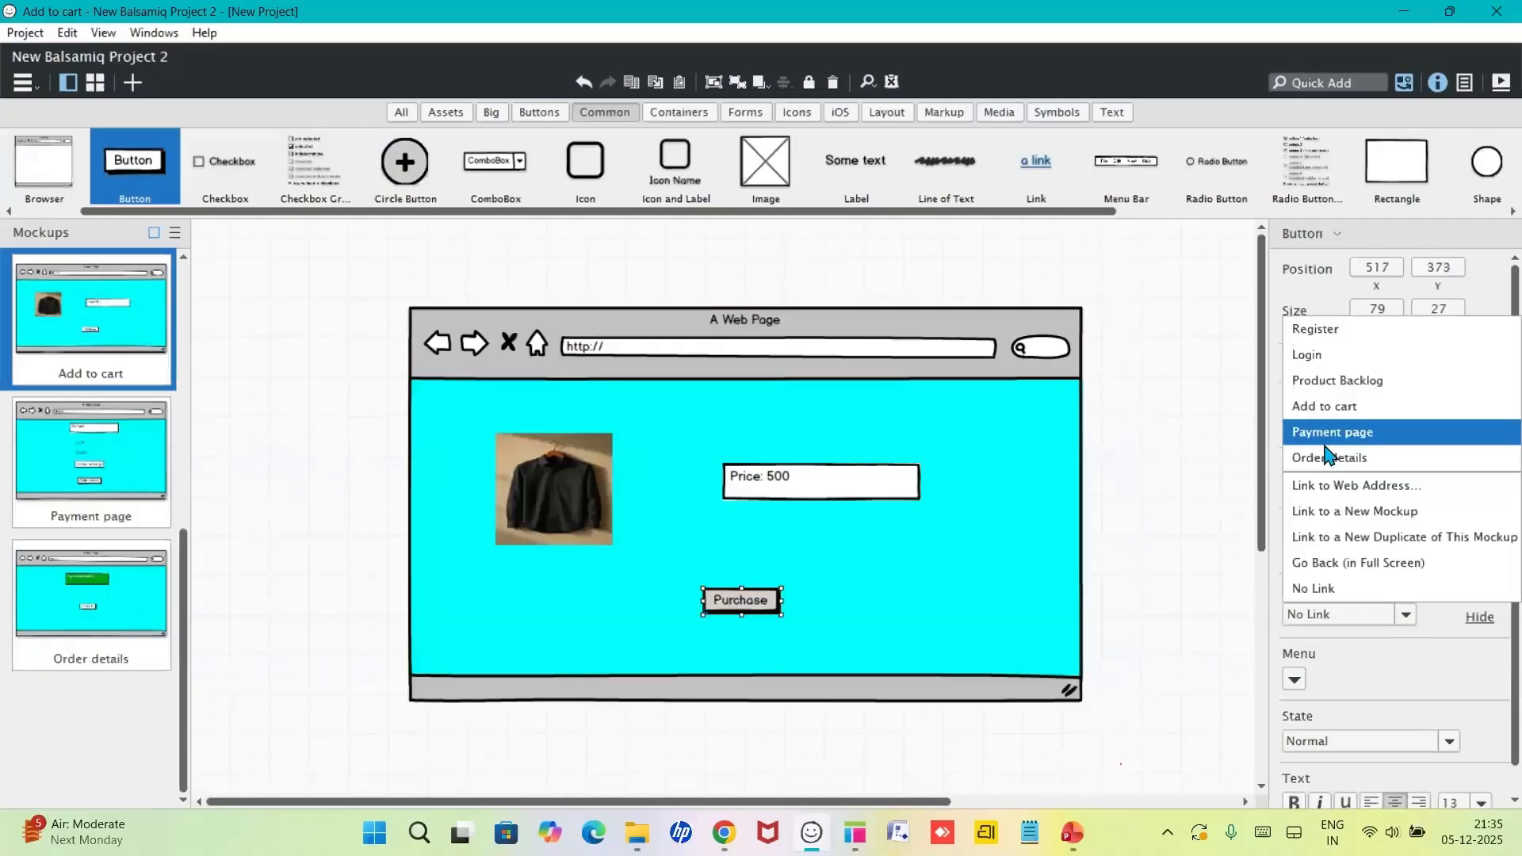
pyautogui.click(1325, 442)
# - Link the Order details button in the Payment page mockup to the Order details mockup
pyautogui.click(104, 489)
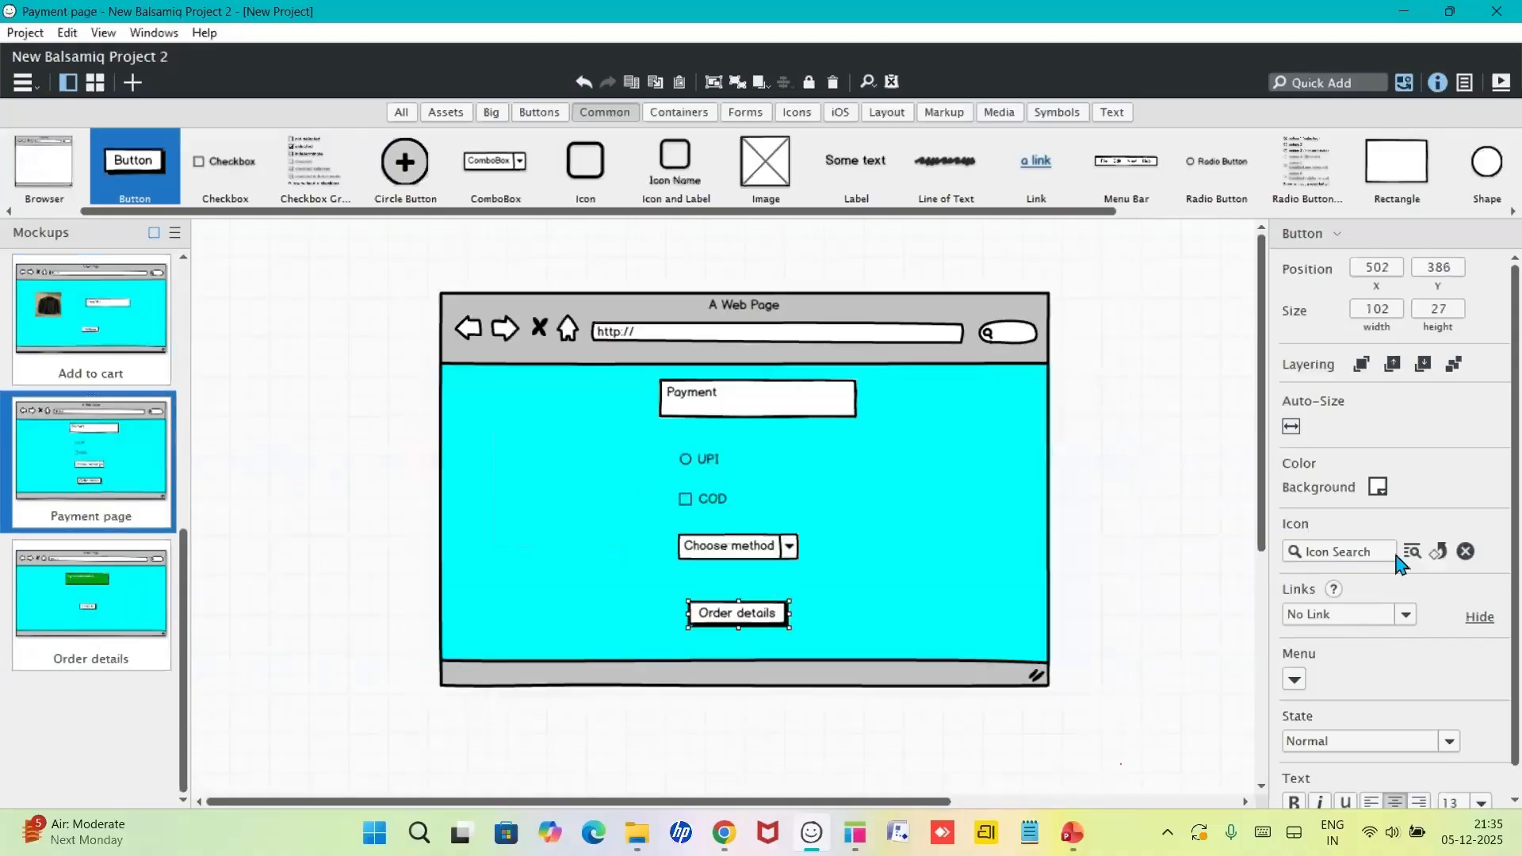
pyautogui.click(1406, 615)
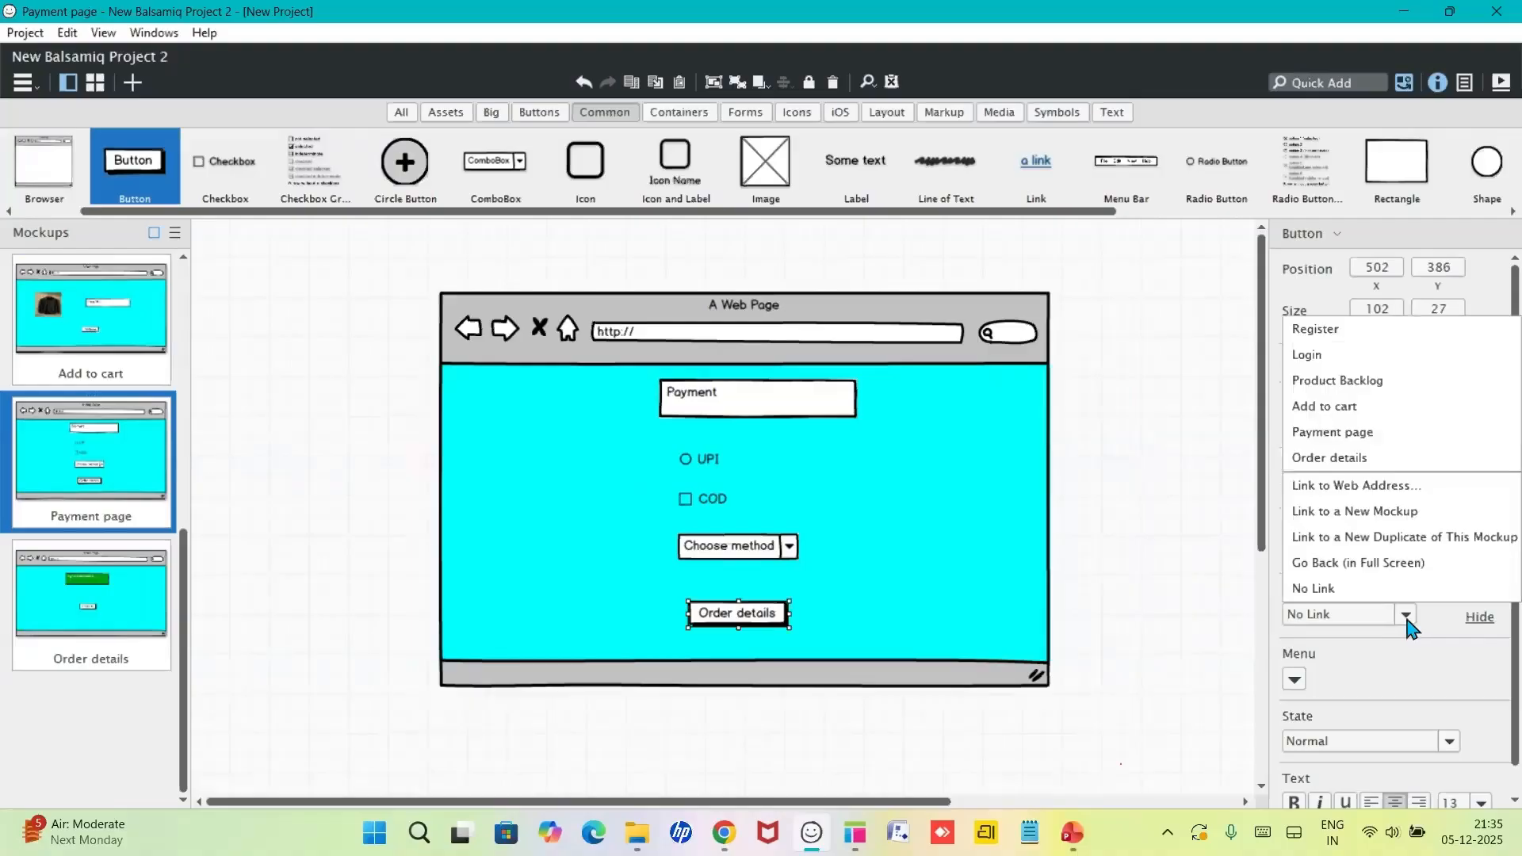
pyautogui.click(1314, 460)
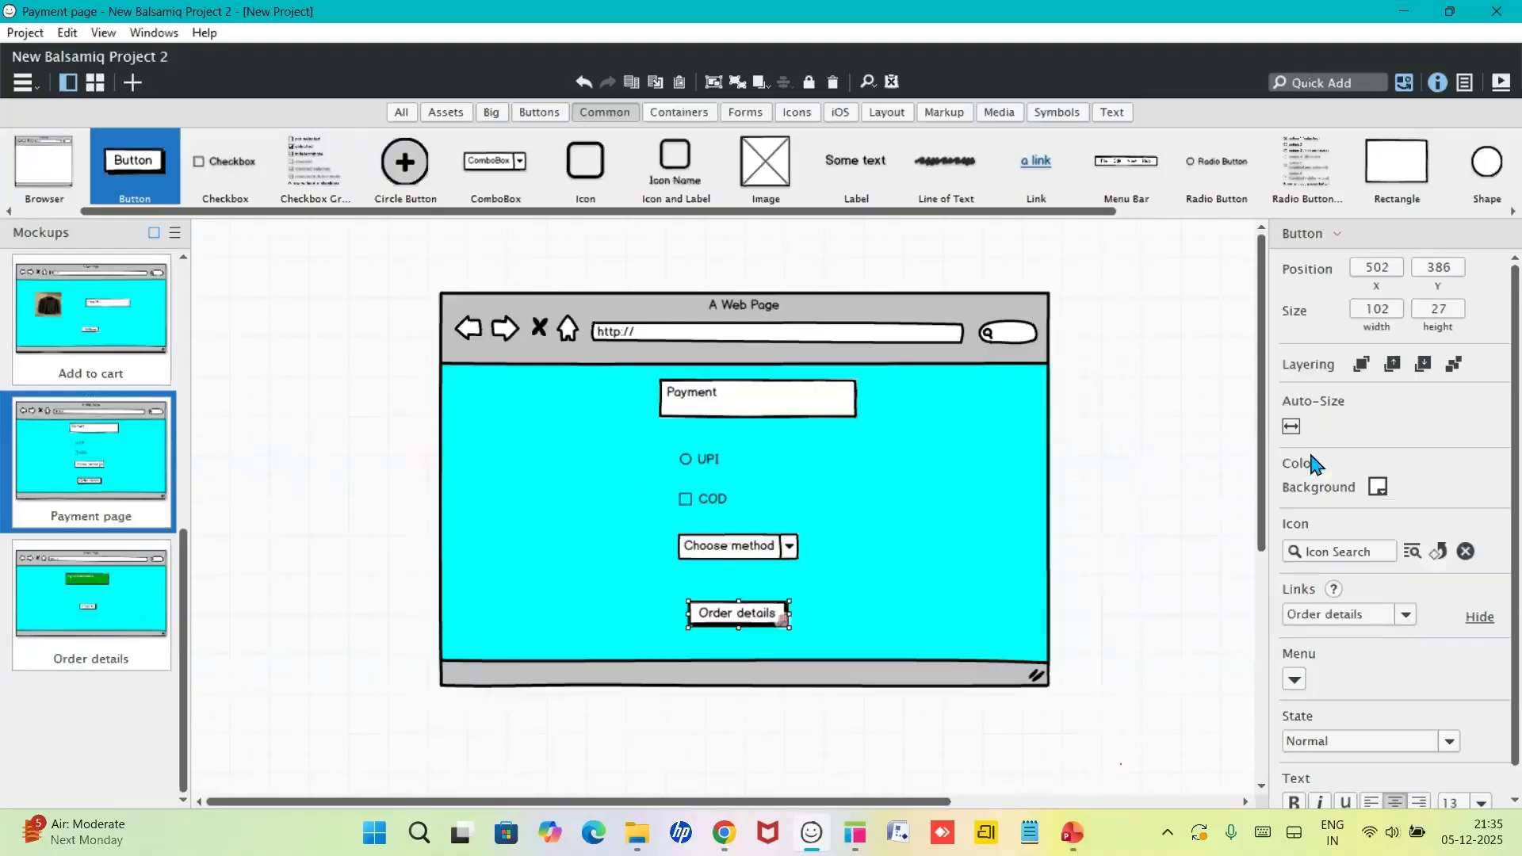
# - Link the Products button in the Order details mockup to the Product Backlog mockup
pyautogui.click(148, 636)
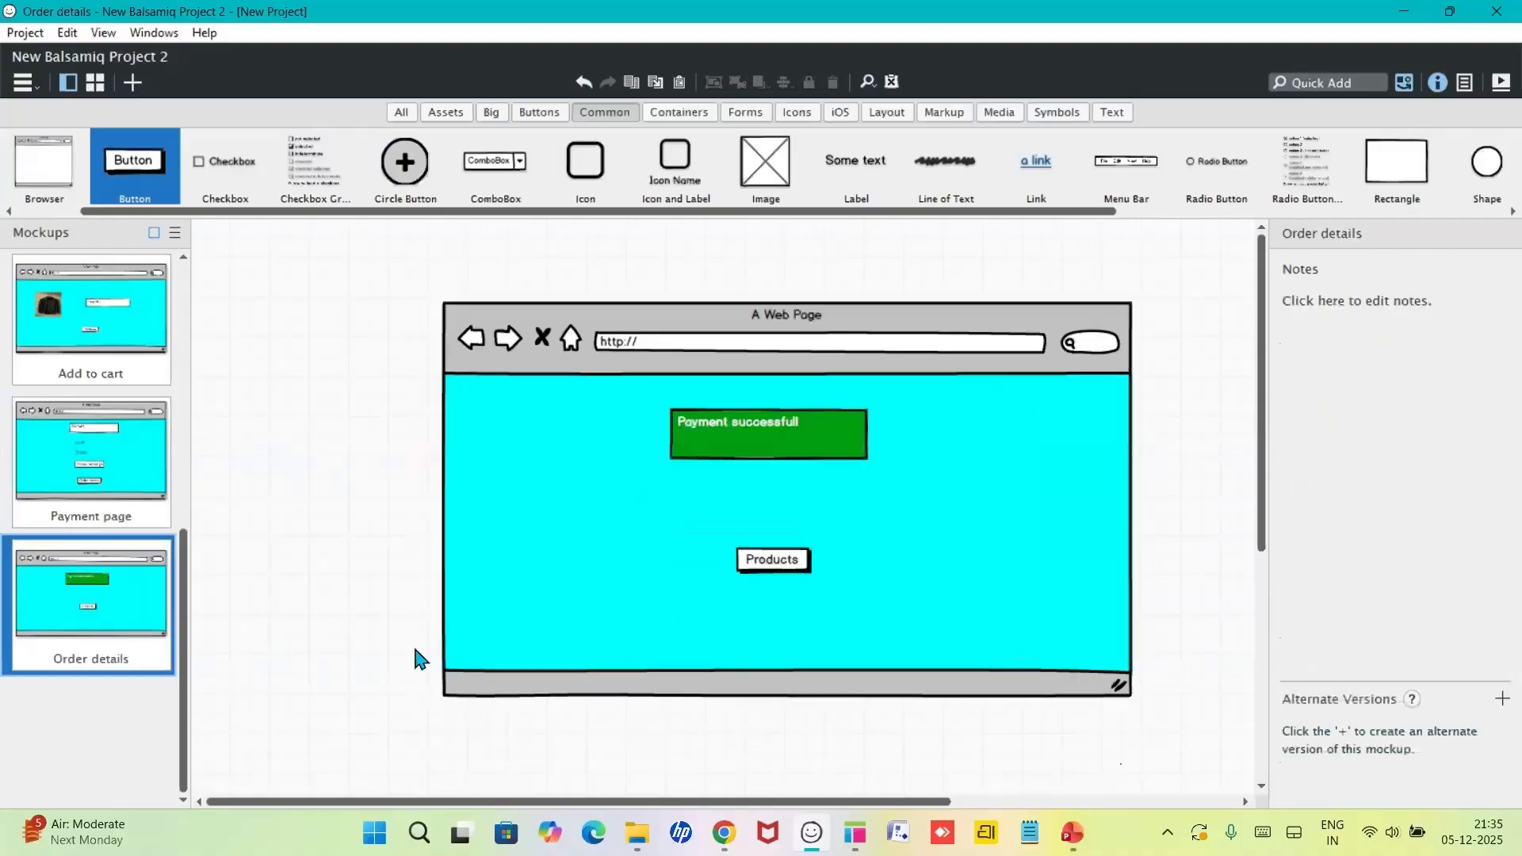
pyautogui.click(781, 565)
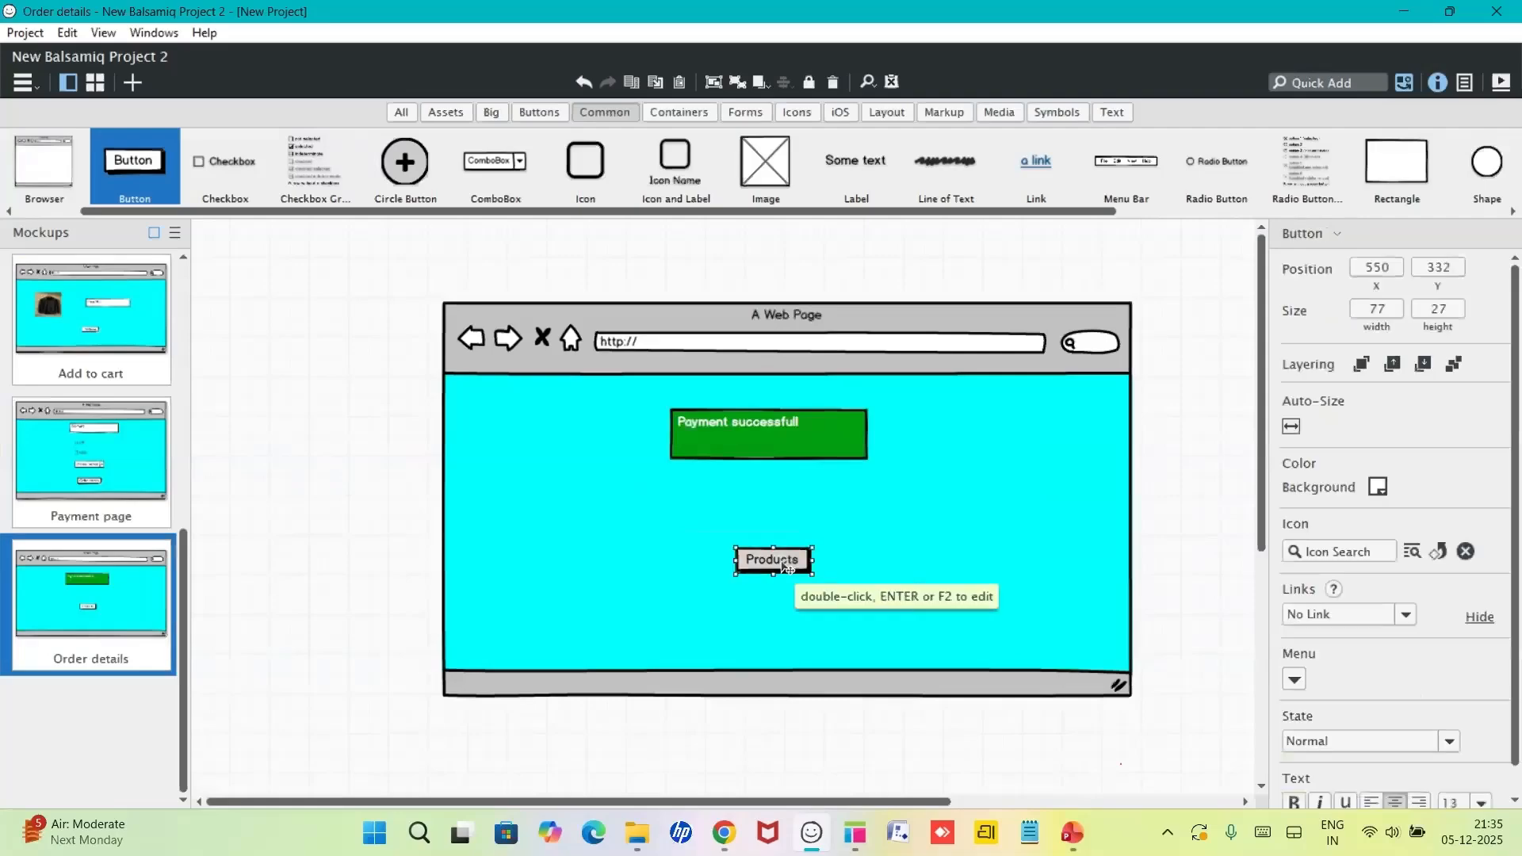
pyautogui.click(1406, 617)
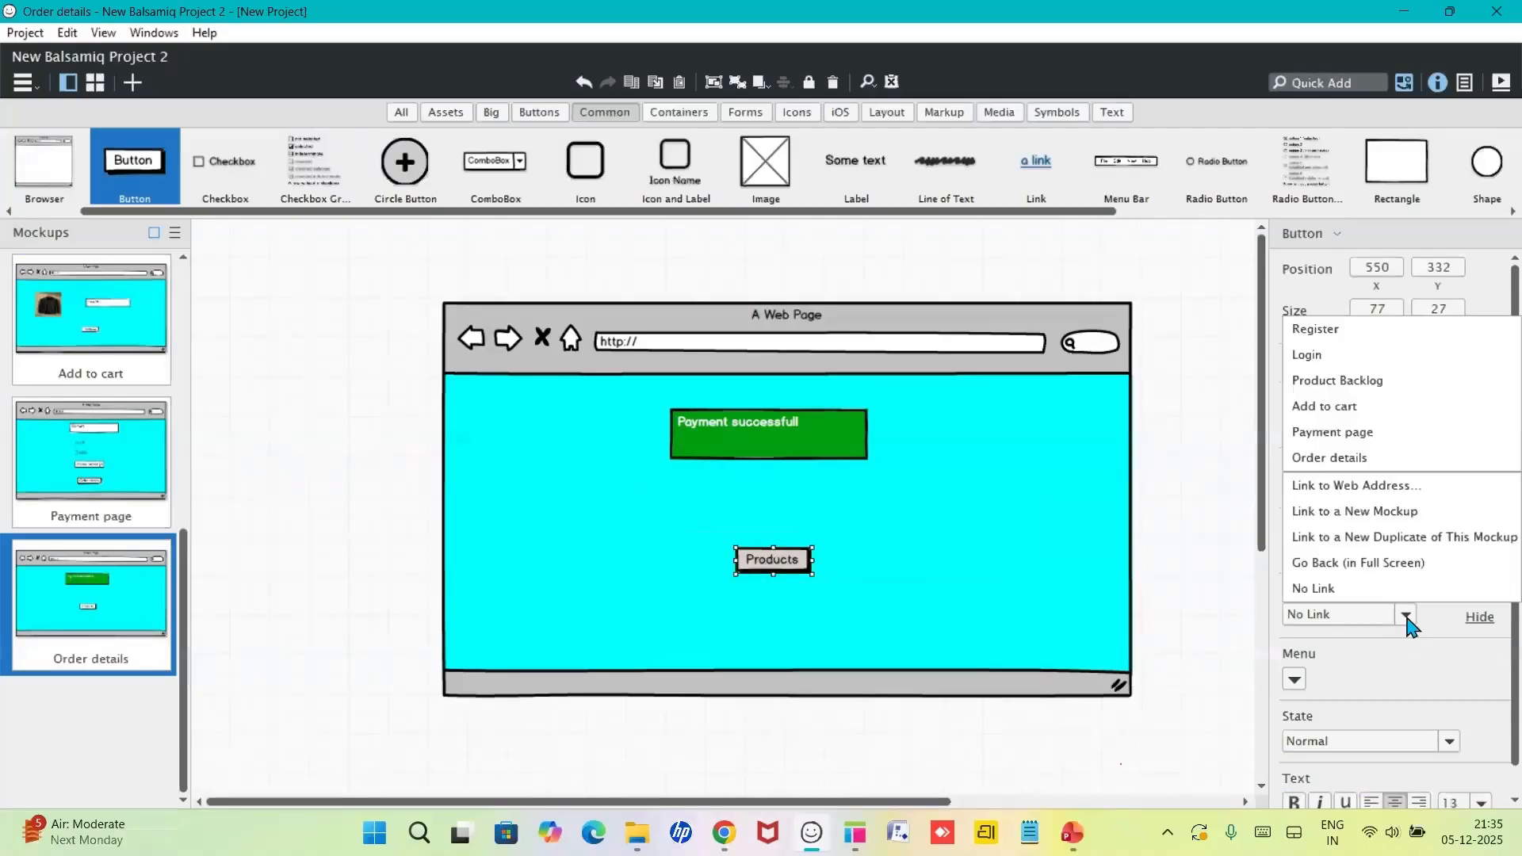
pyautogui.click(1325, 381)
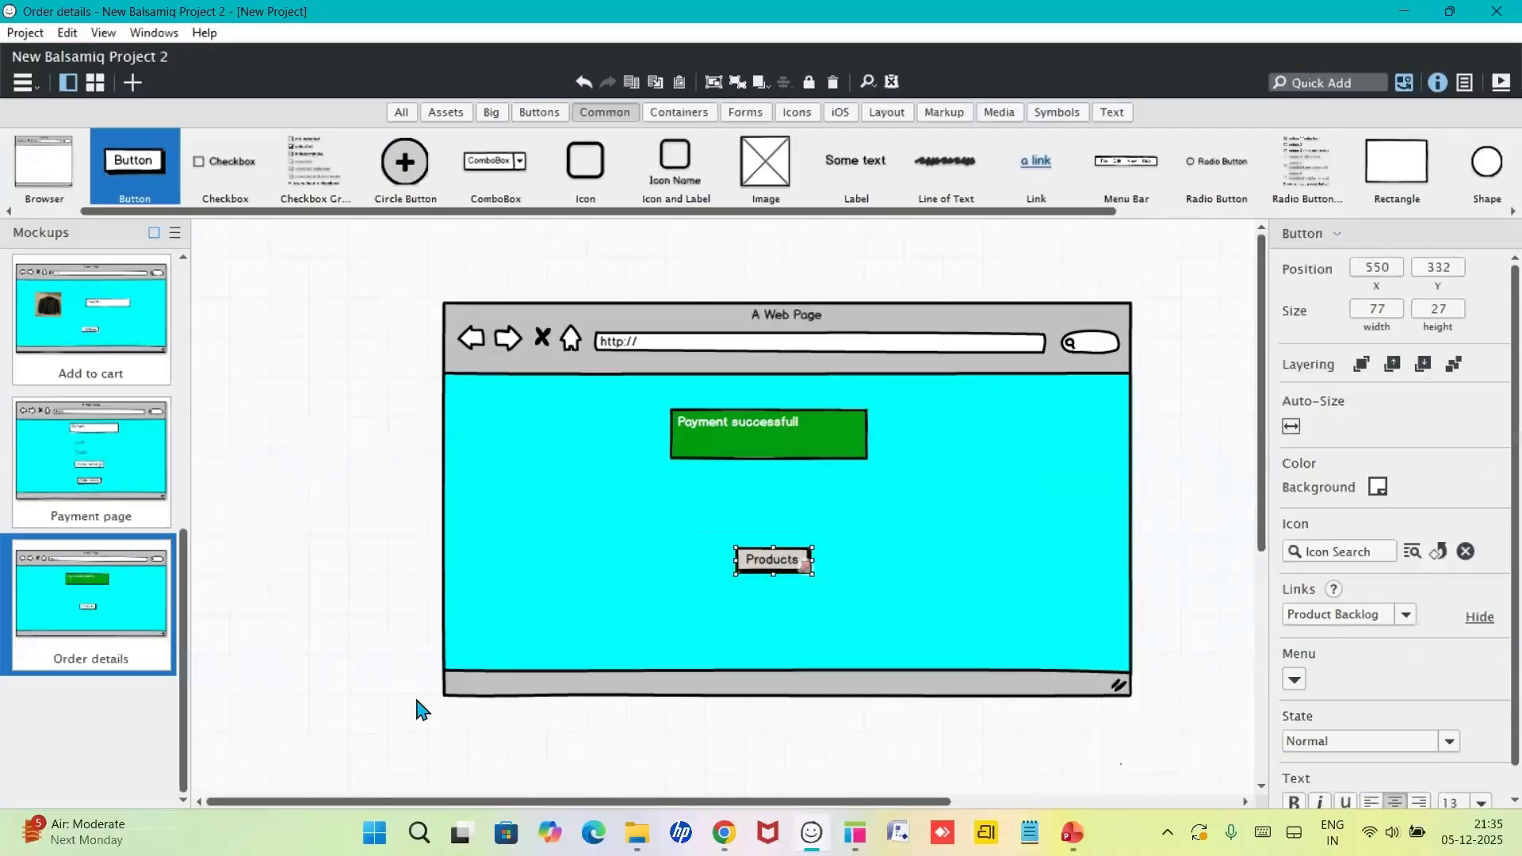
# - Run the full-screen presentation from Register, follow every button link through Order details back to Product Backlog, and return to the Register mockup for editing
pyautogui.scroll(5, 126, 636)
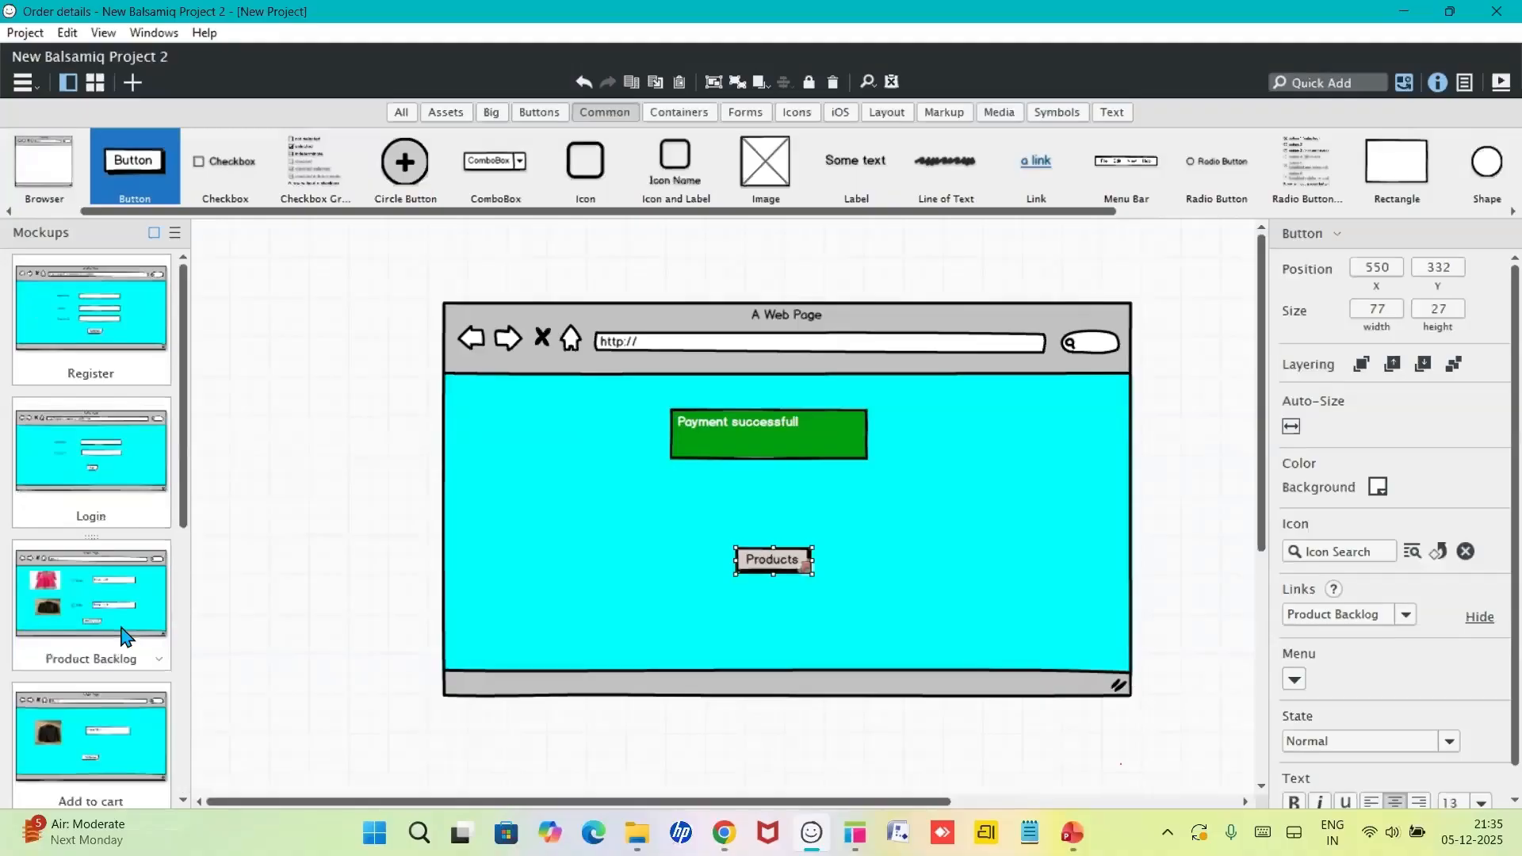
pyautogui.click(131, 336)
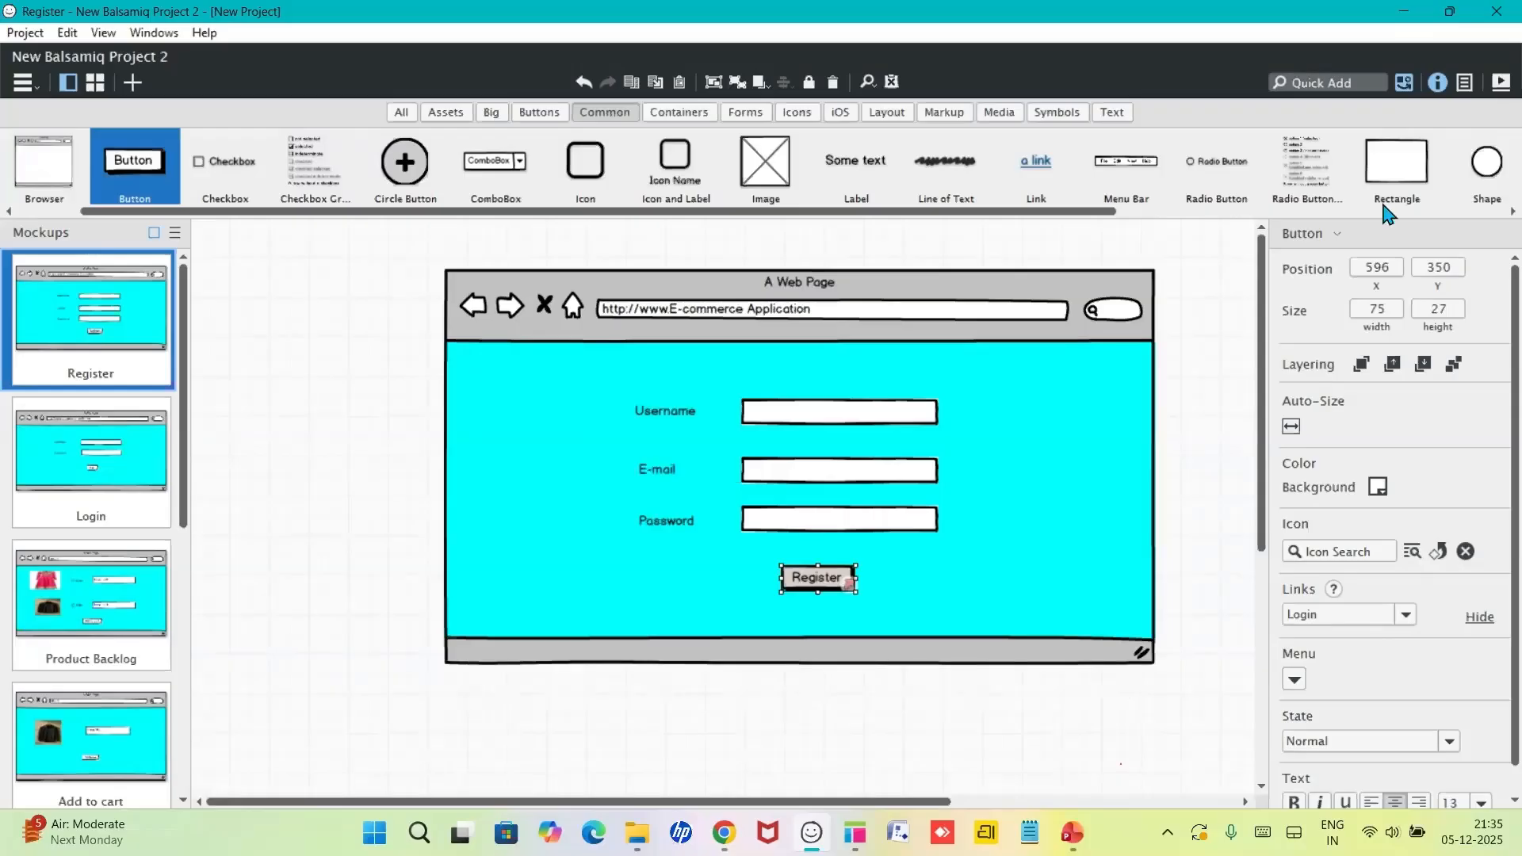
pyautogui.click(1500, 84)
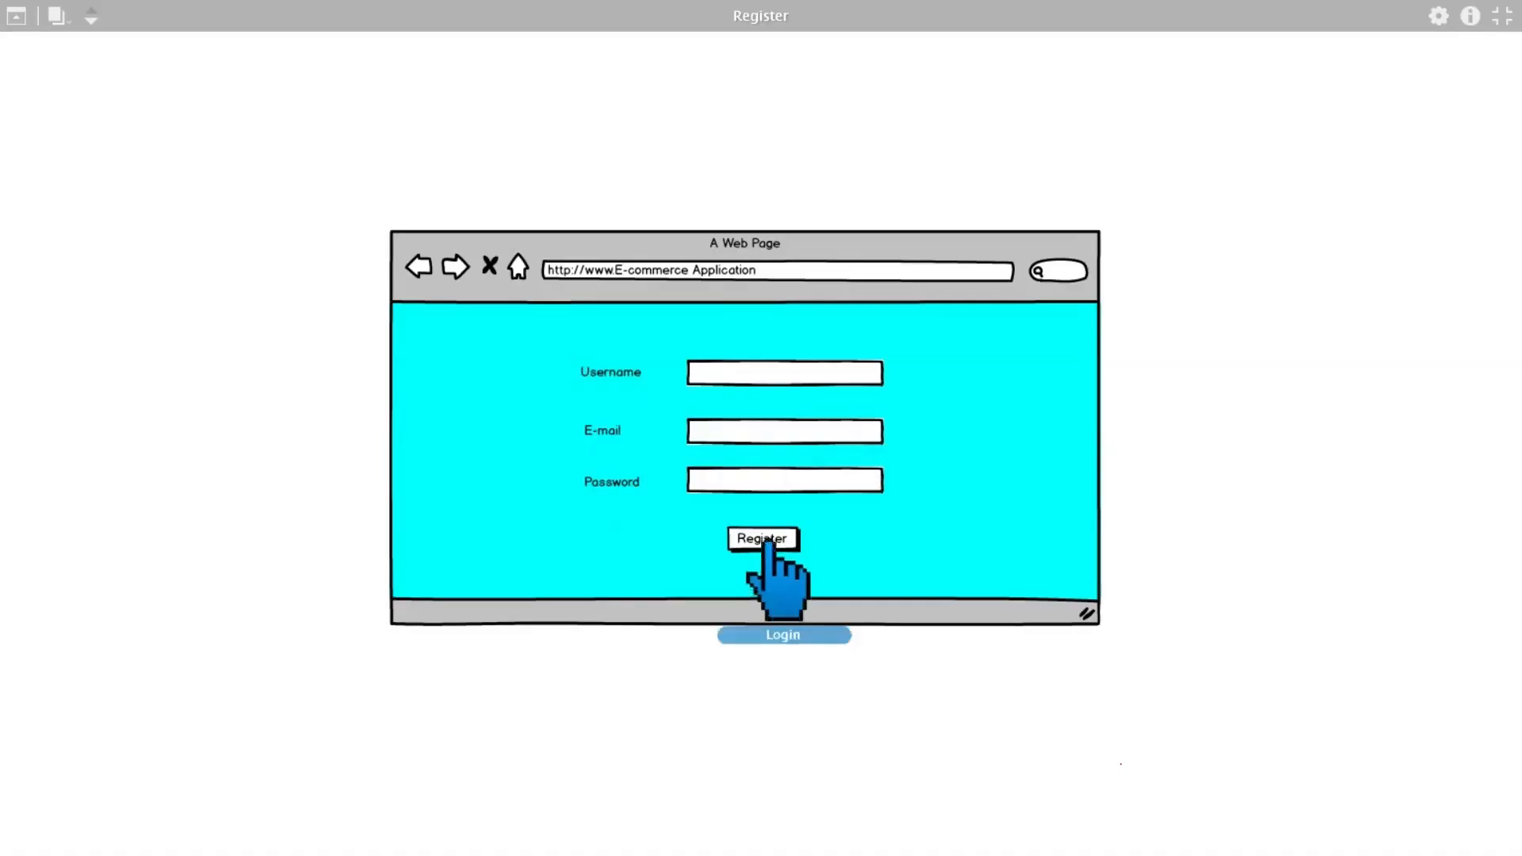
pyautogui.click(768, 542)
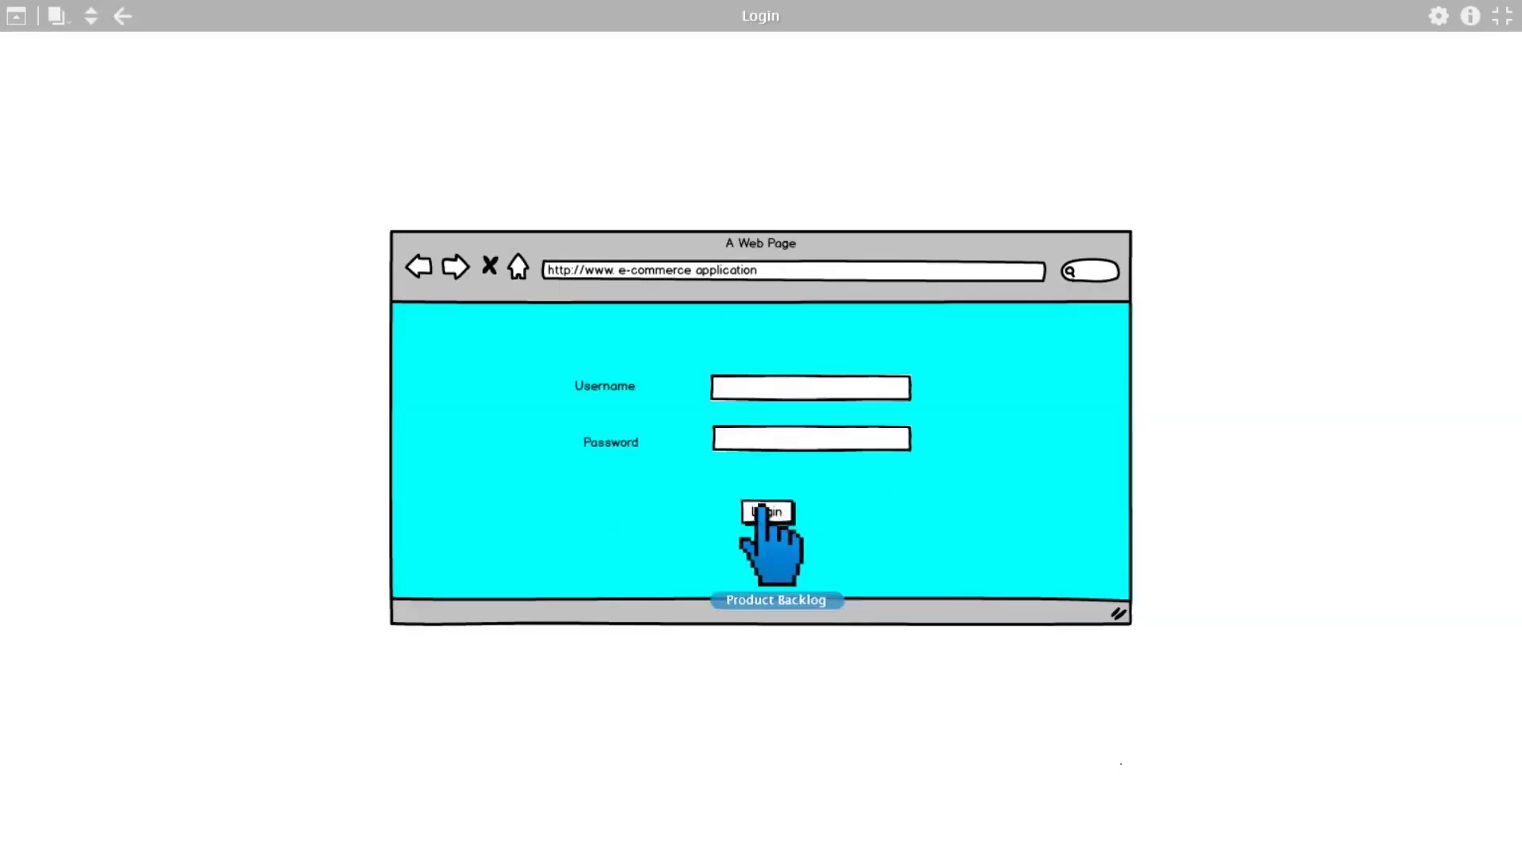
pyautogui.click(760, 510)
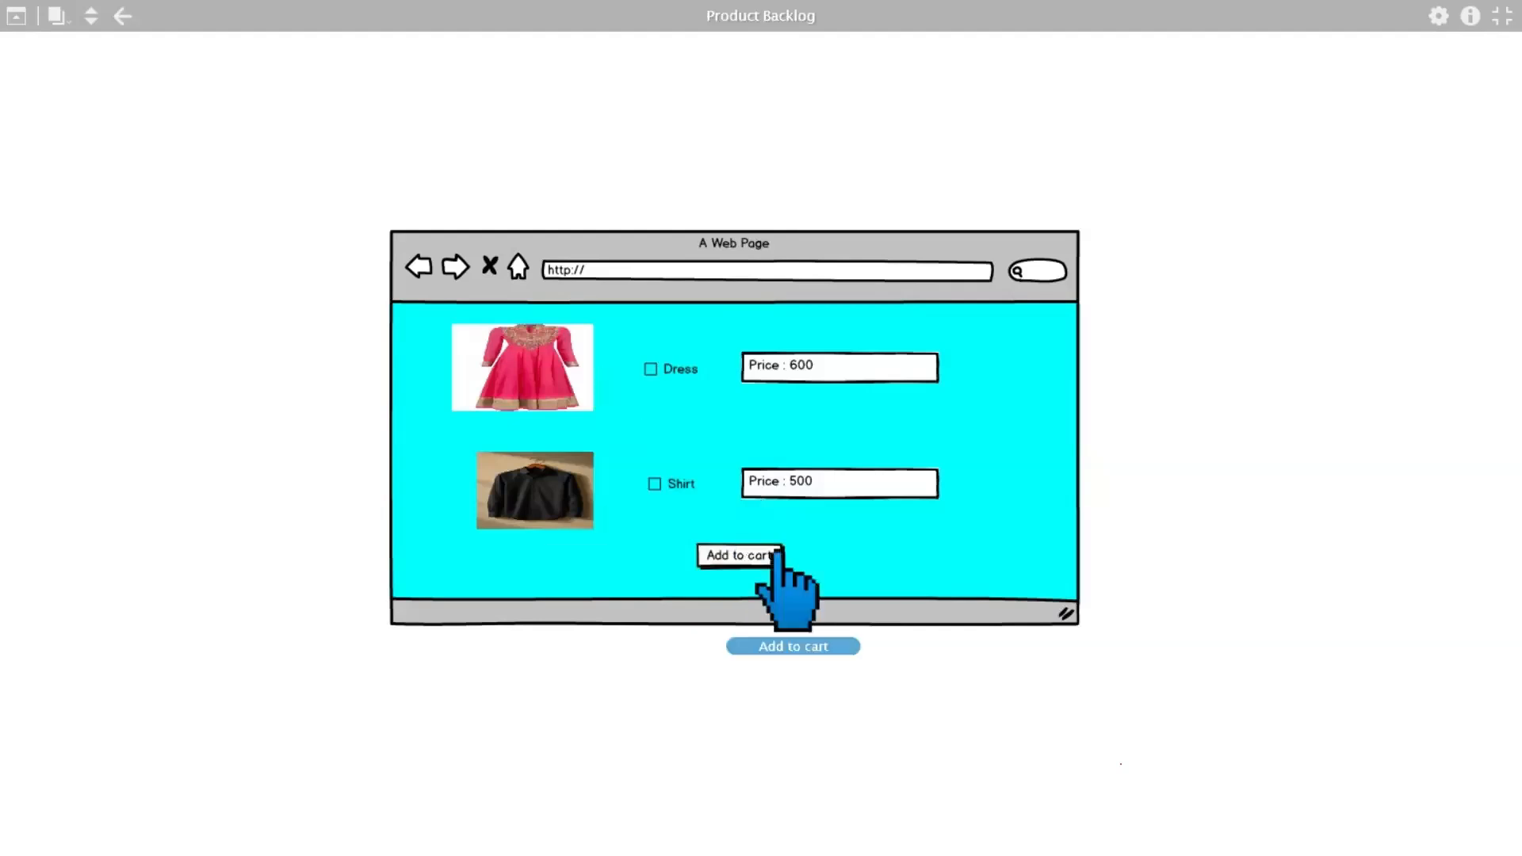
pyautogui.click(732, 556)
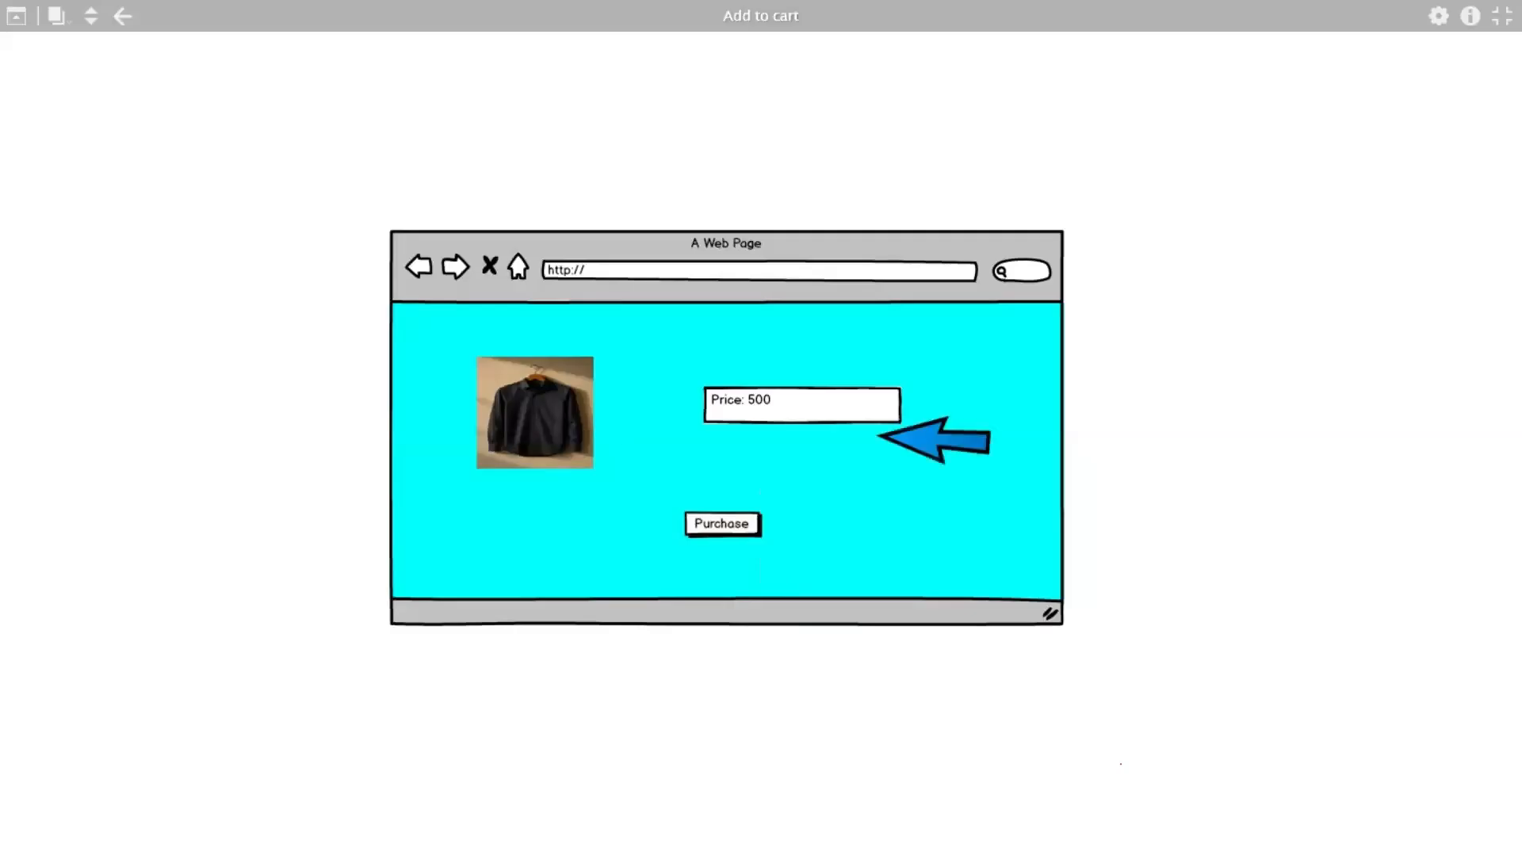
pyautogui.click(729, 525)
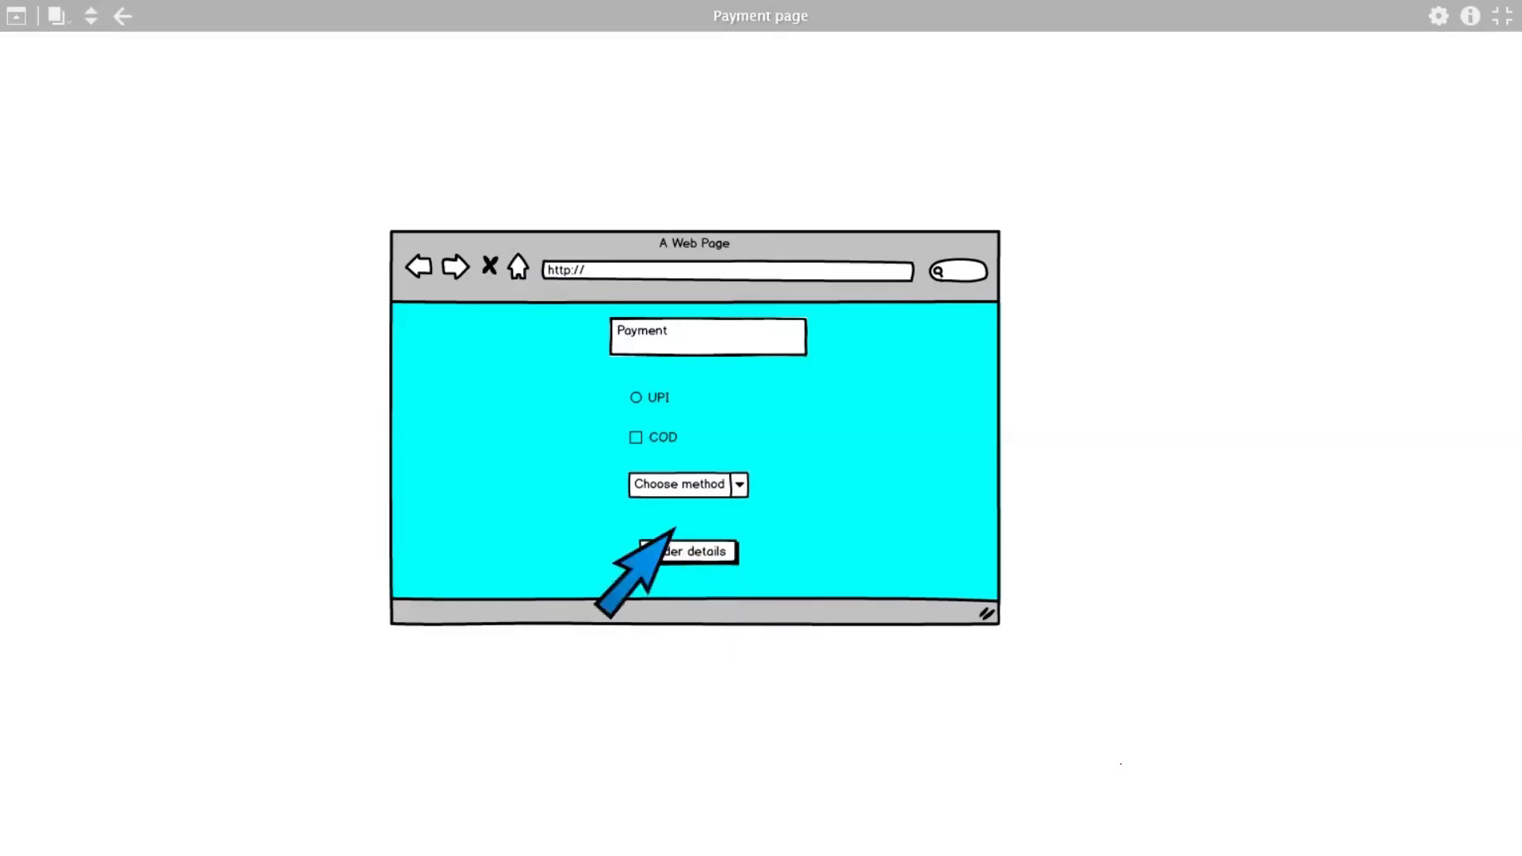
pyautogui.click(680, 551)
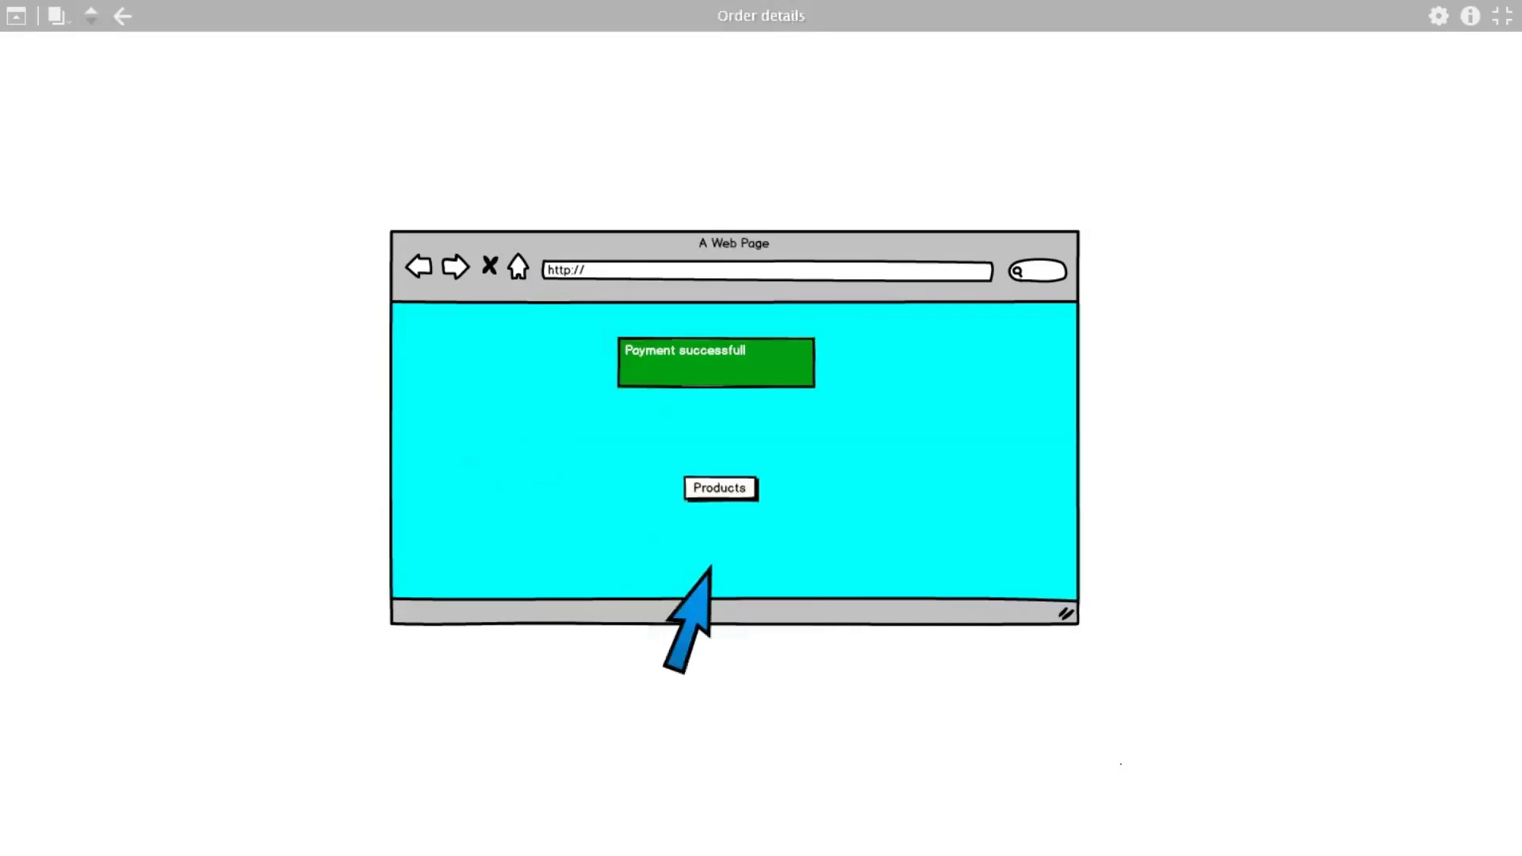
pyautogui.click(708, 492)
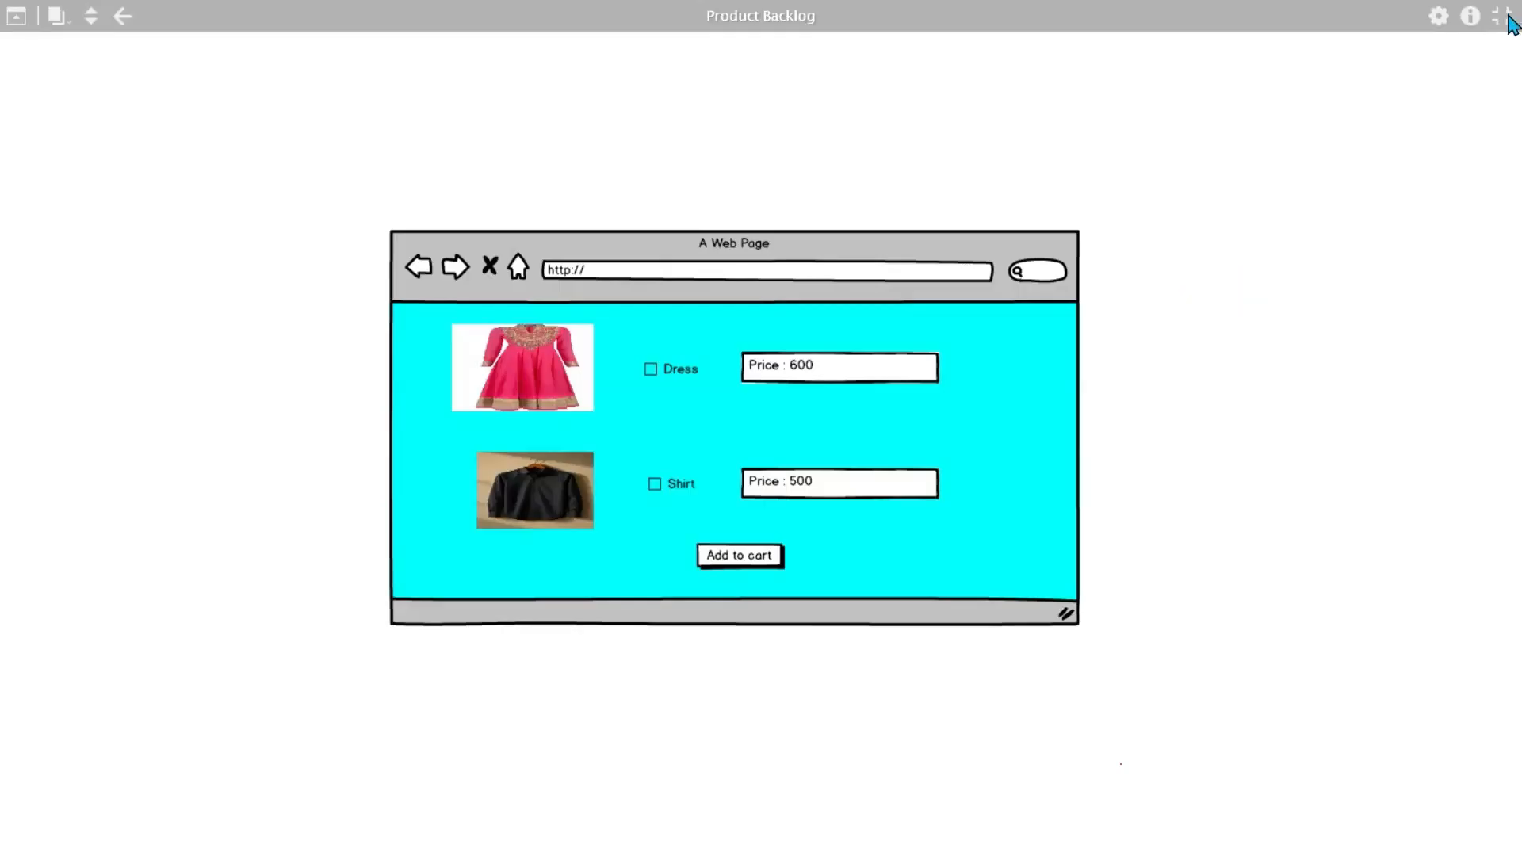
pyautogui.click(1511, 24)
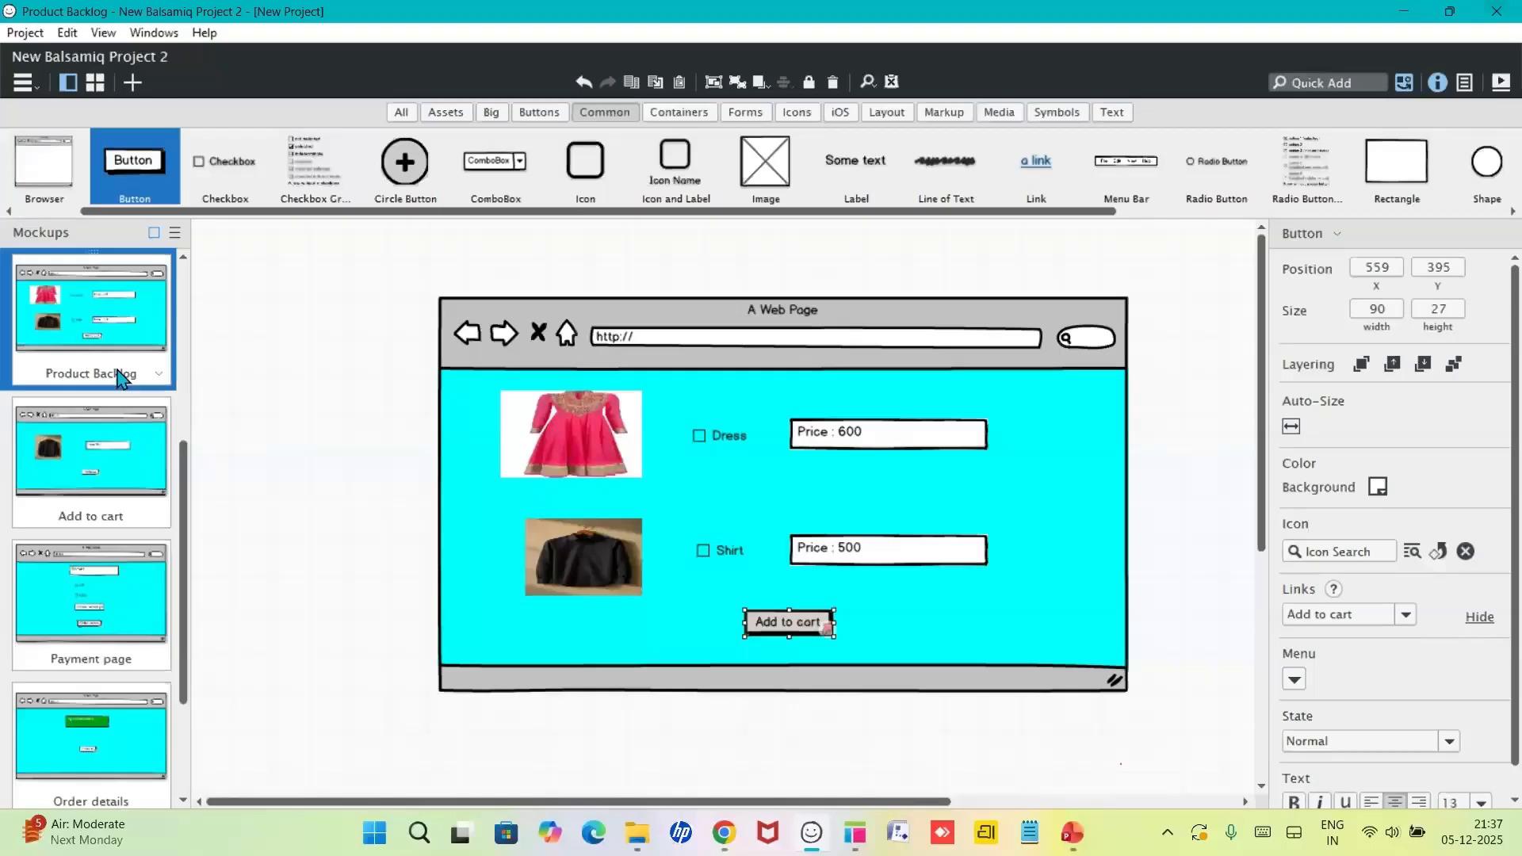
pyautogui.scroll(3, 119, 376)
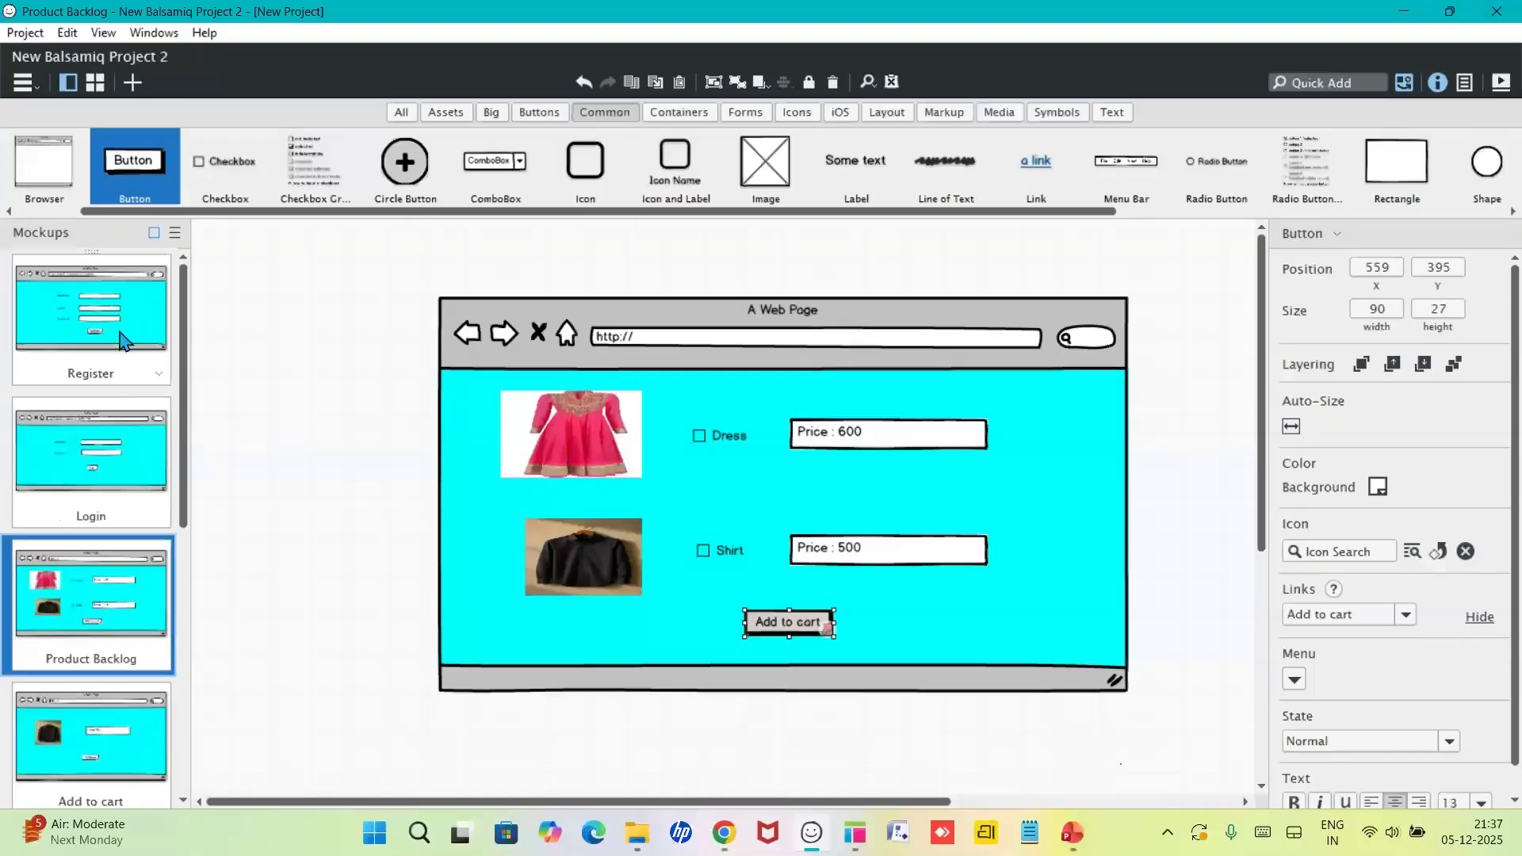
pyautogui.click(123, 339)
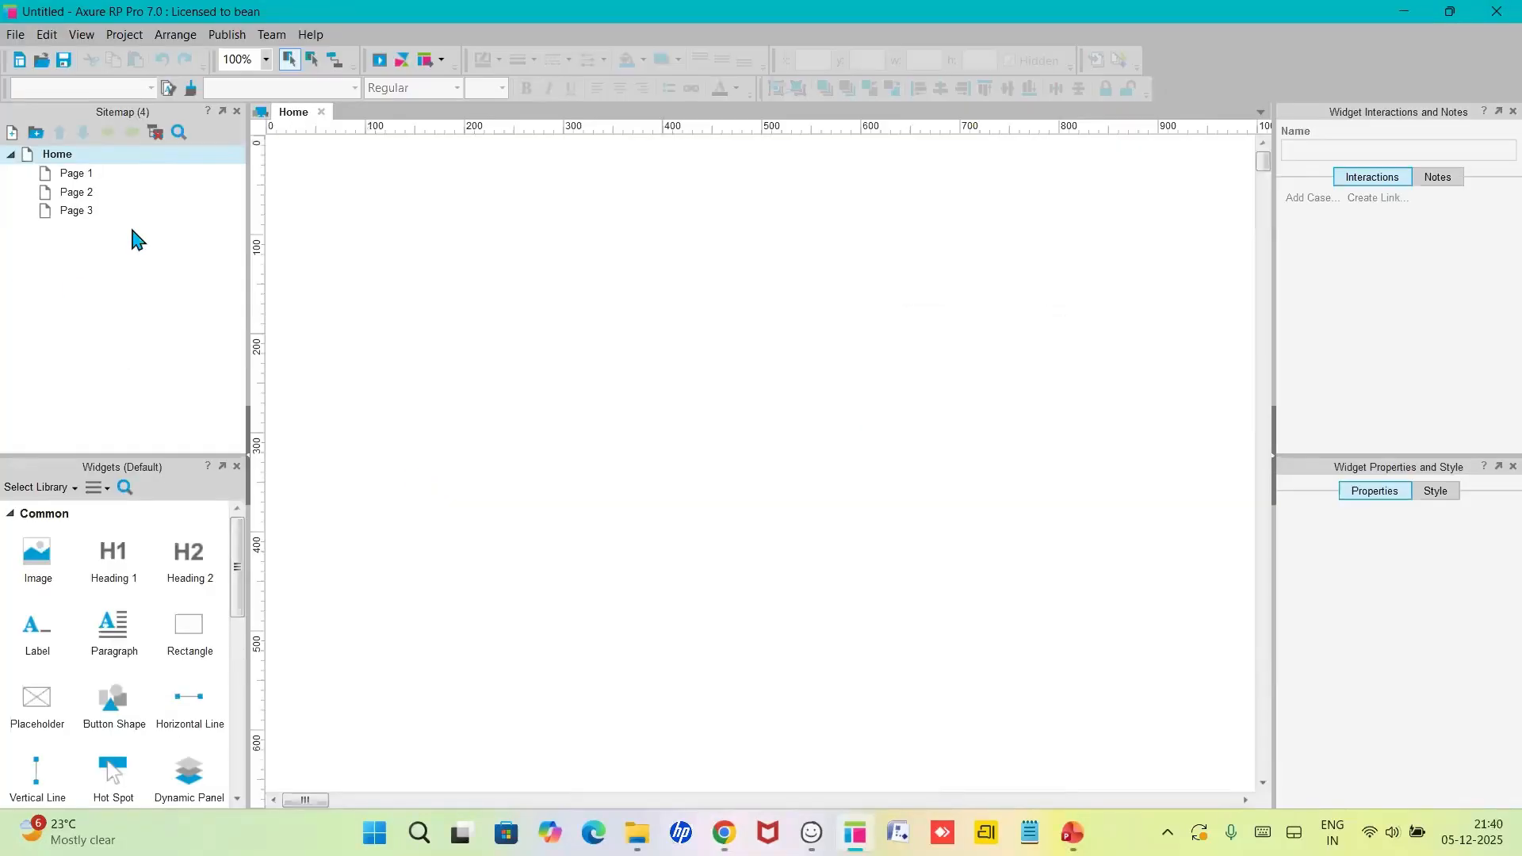
# - In Axure RP Pro, place a rectangle on the Home page at about X 320, Y 110 and enlarge it to about 510 by 340
pyautogui.moveTo(103, 208)
pyautogui.click(777, 596)
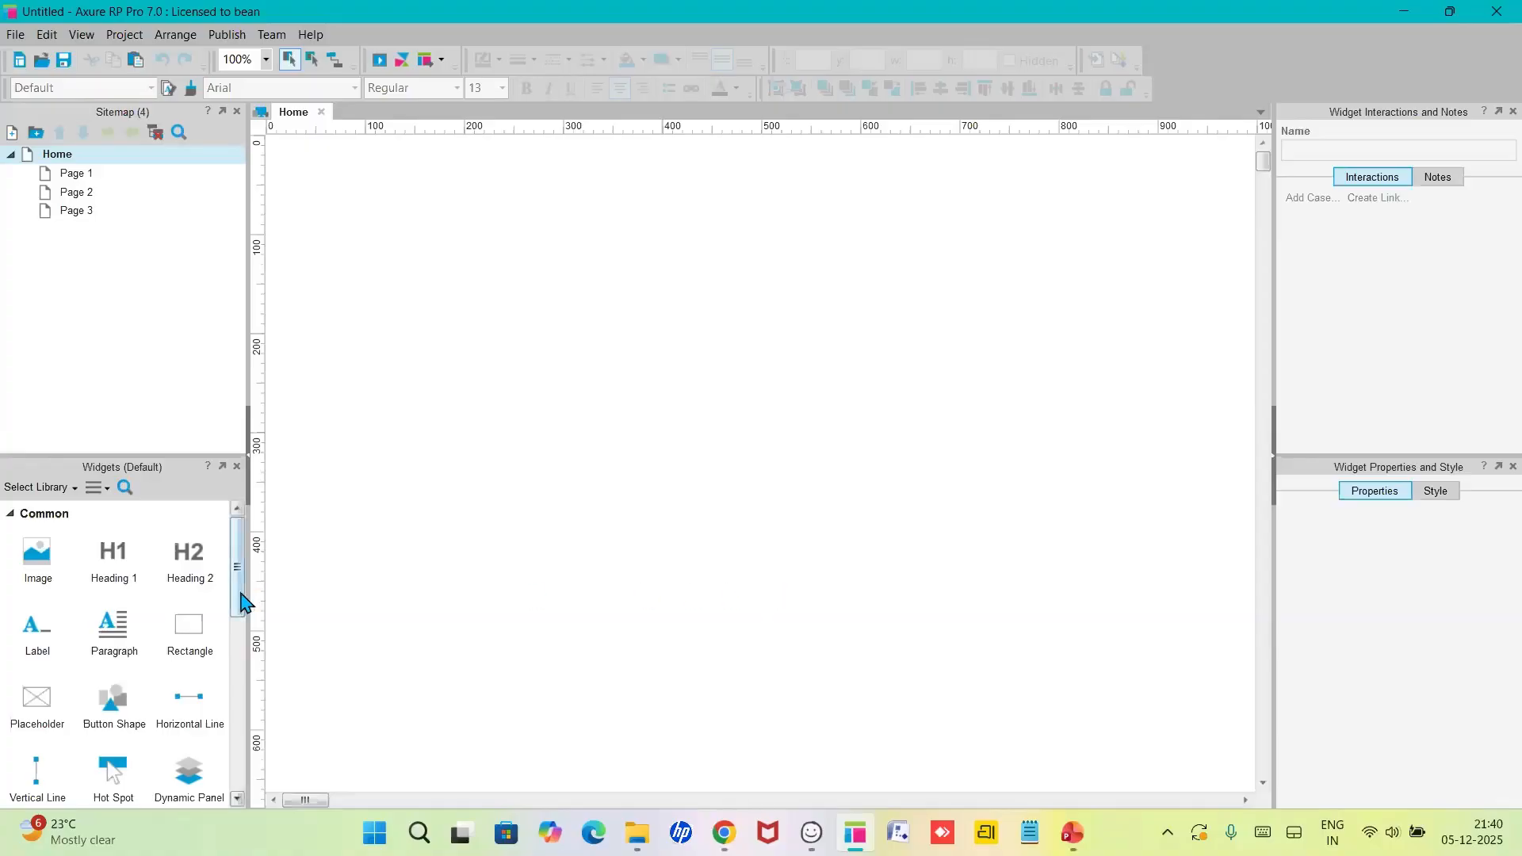
pyautogui.moveTo(242, 602); pyautogui.dragTo(244, 628)
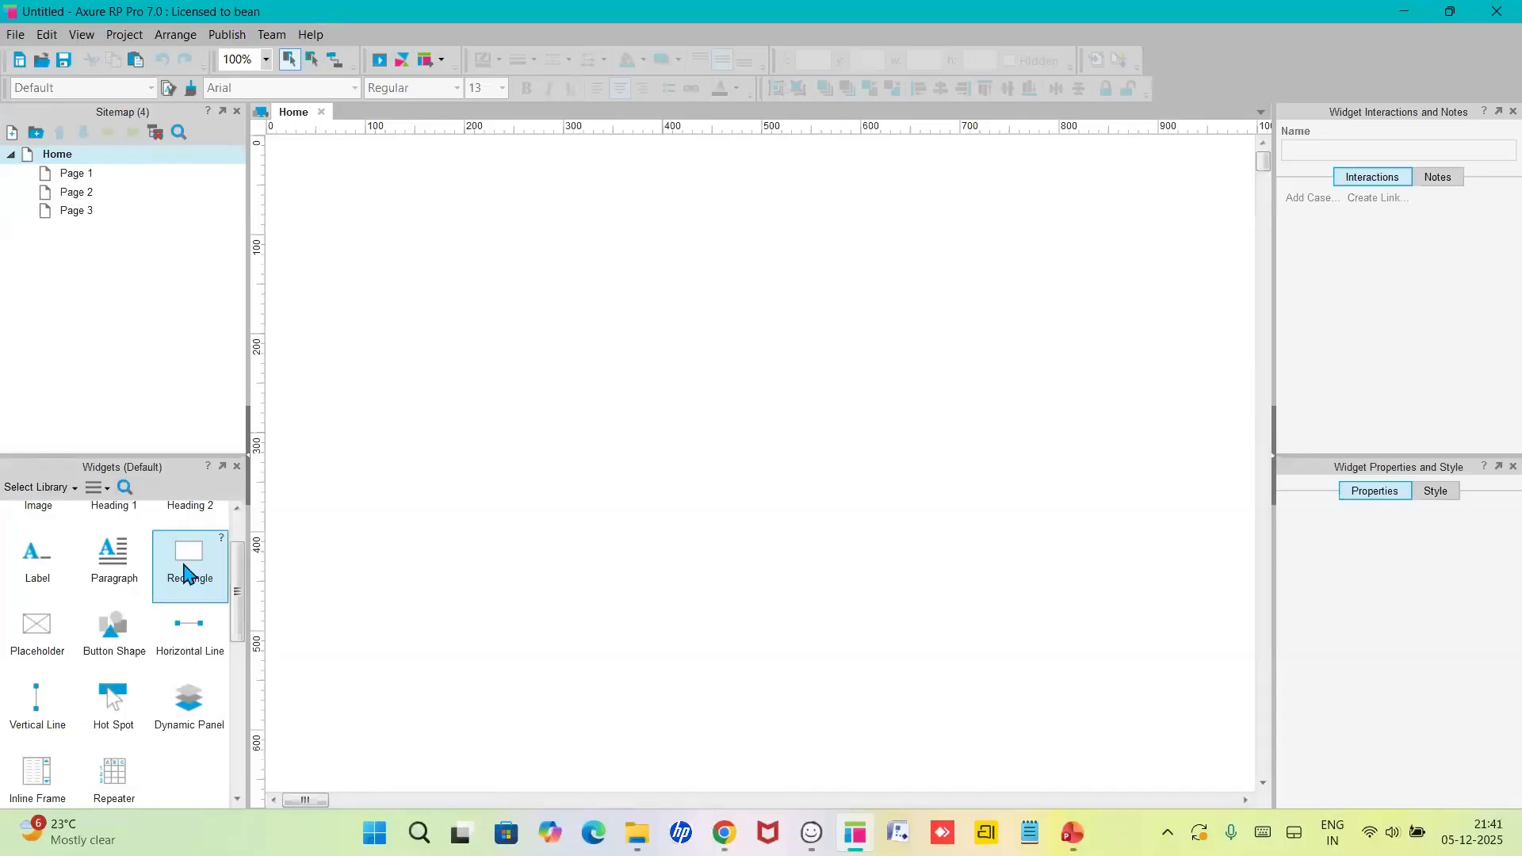
pyautogui.moveTo(187, 563); pyautogui.dragTo(582, 244)
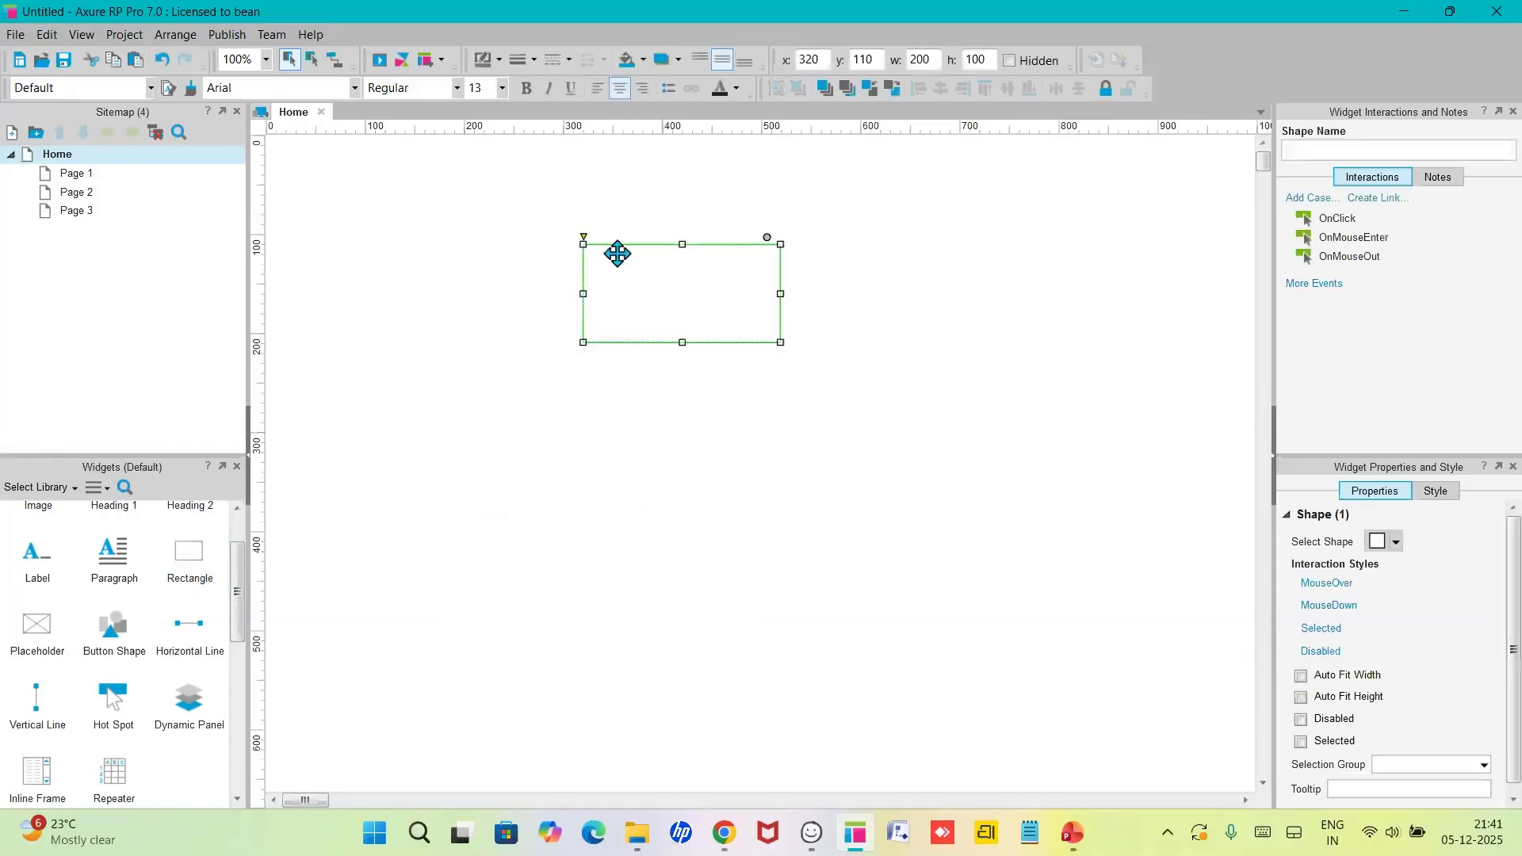
pyautogui.moveTo(682, 343); pyautogui.dragTo(682, 580)
pyautogui.moveTo(781, 412); pyautogui.dragTo(1087, 412)
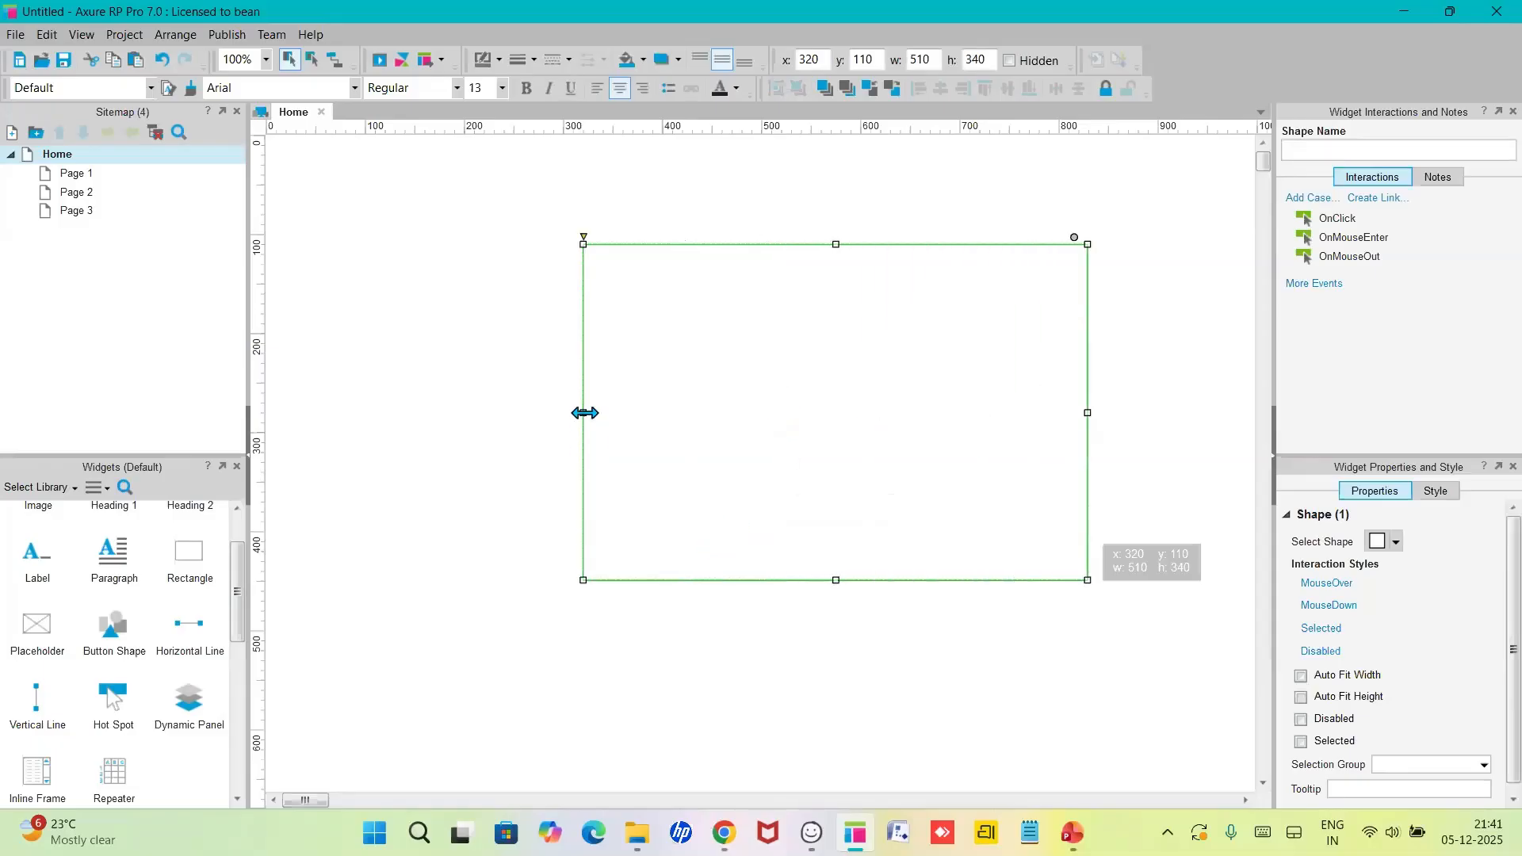
# - Widen the rectangle to about 640 at X 190, and add a header rectangle about 640 by 100 along its top edge
pyautogui.moveTo(584, 412); pyautogui.dragTo(454, 416)
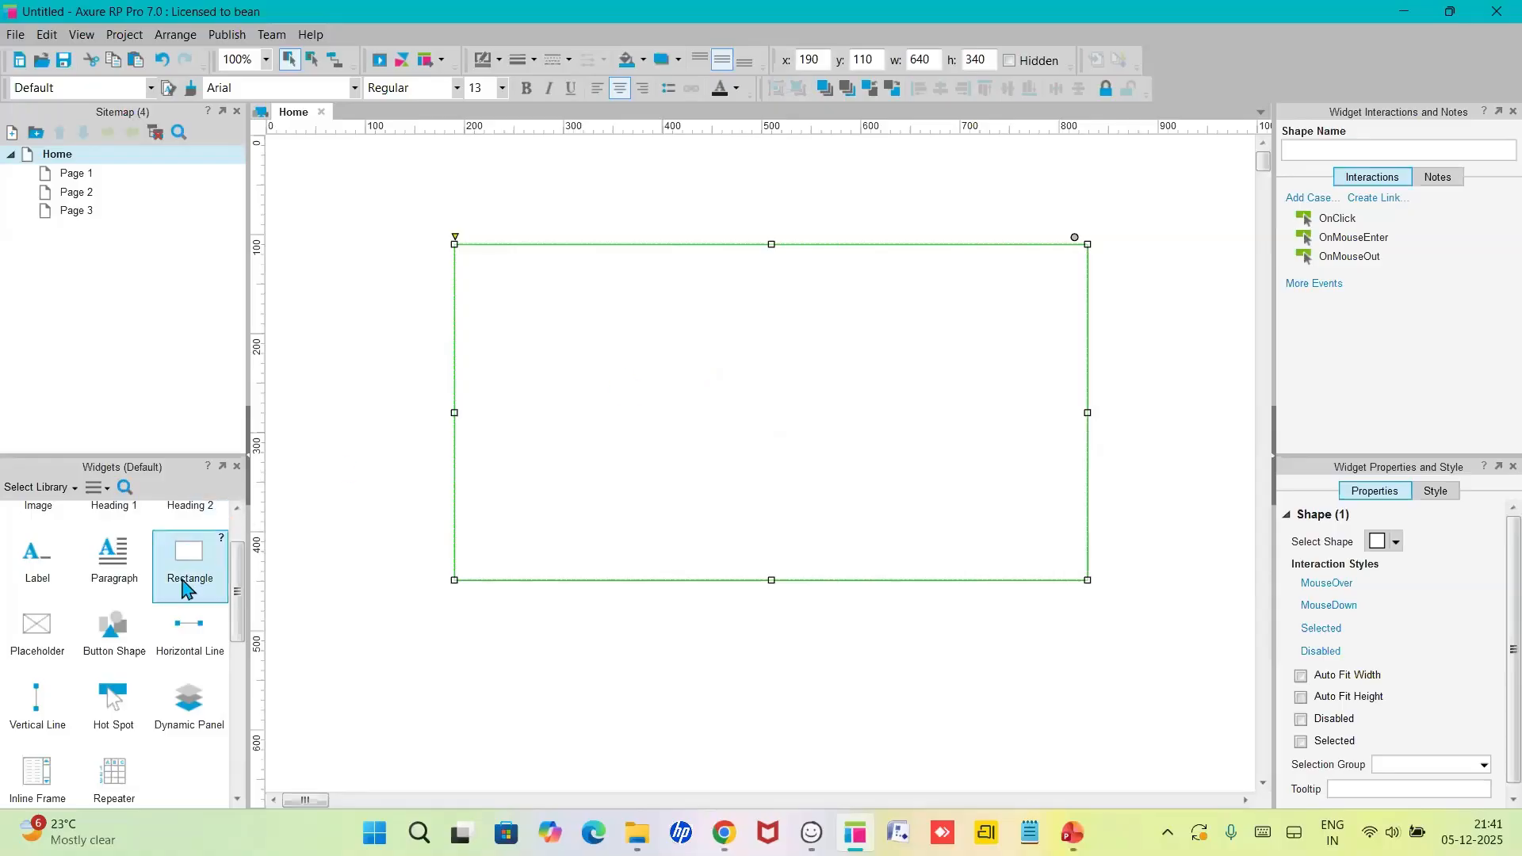
pyautogui.scroll(1, 187, 582)
pyautogui.scroll(1, 187, 591)
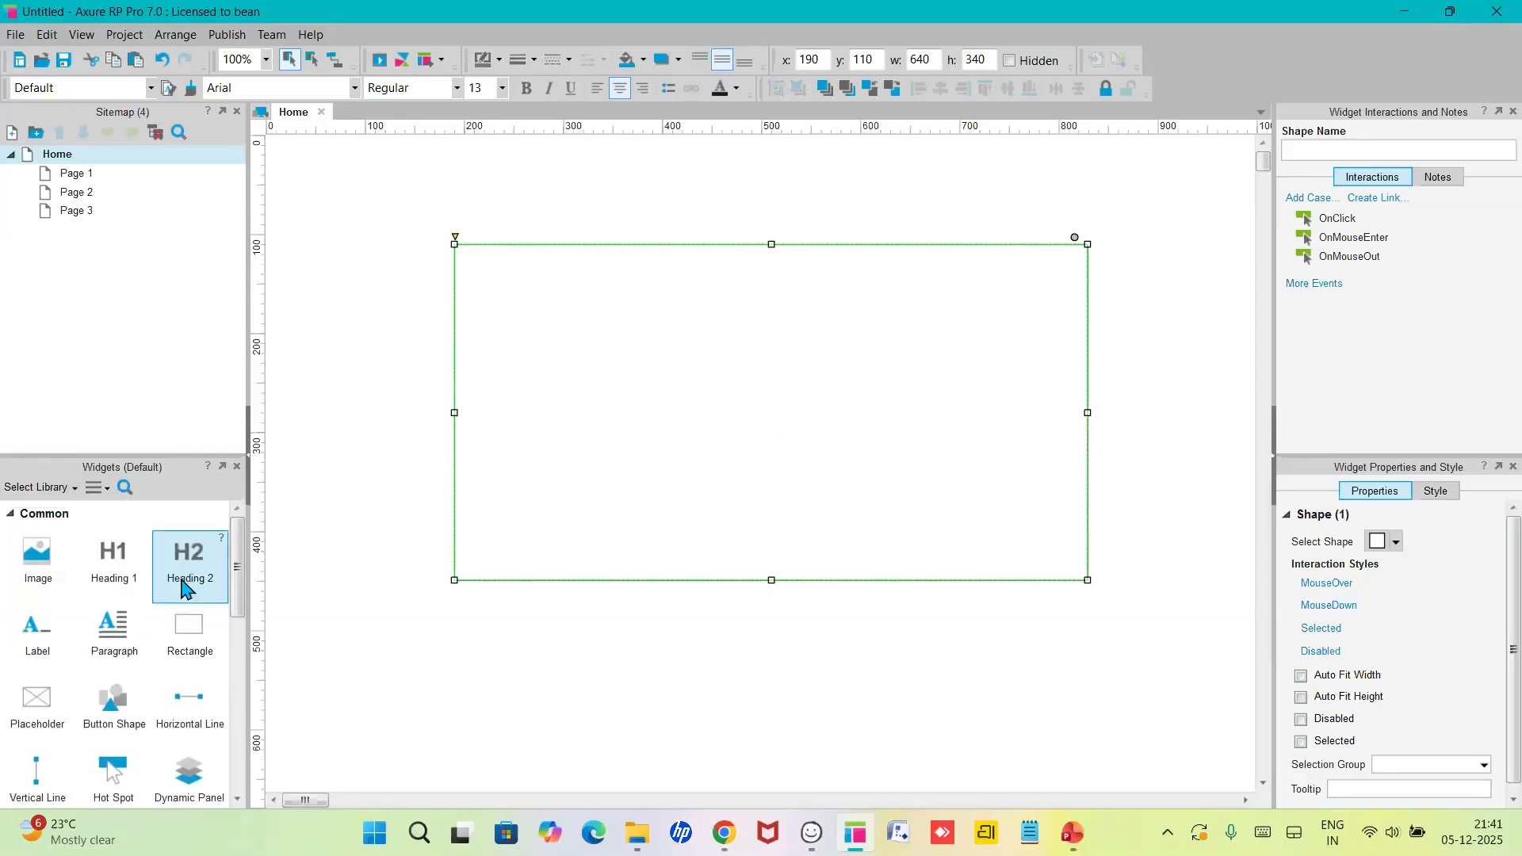
pyautogui.click(176, 639)
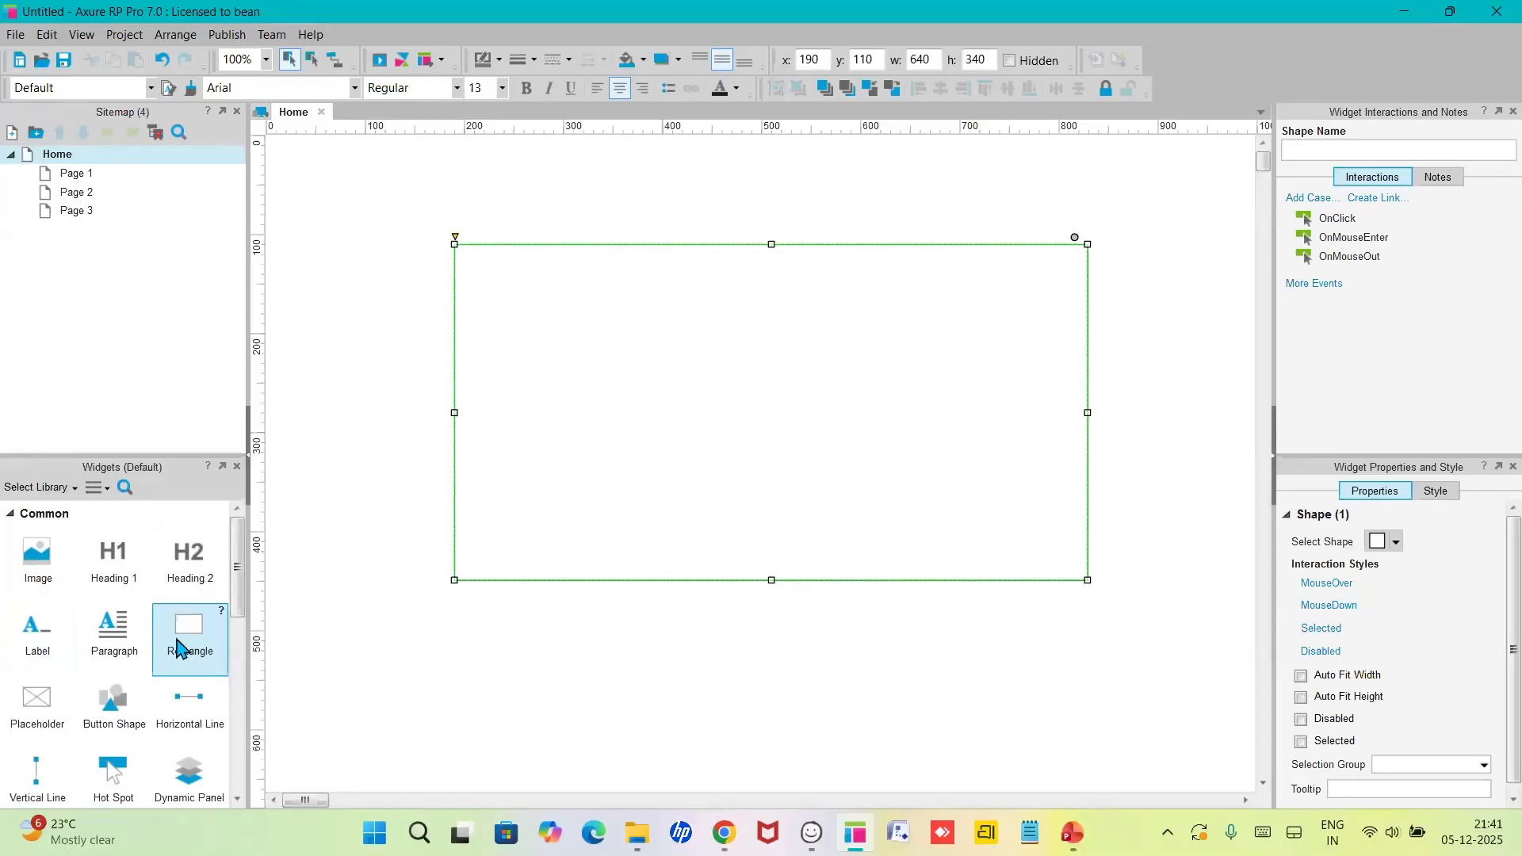
pyautogui.moveTo(178, 646); pyautogui.dragTo(452, 250)
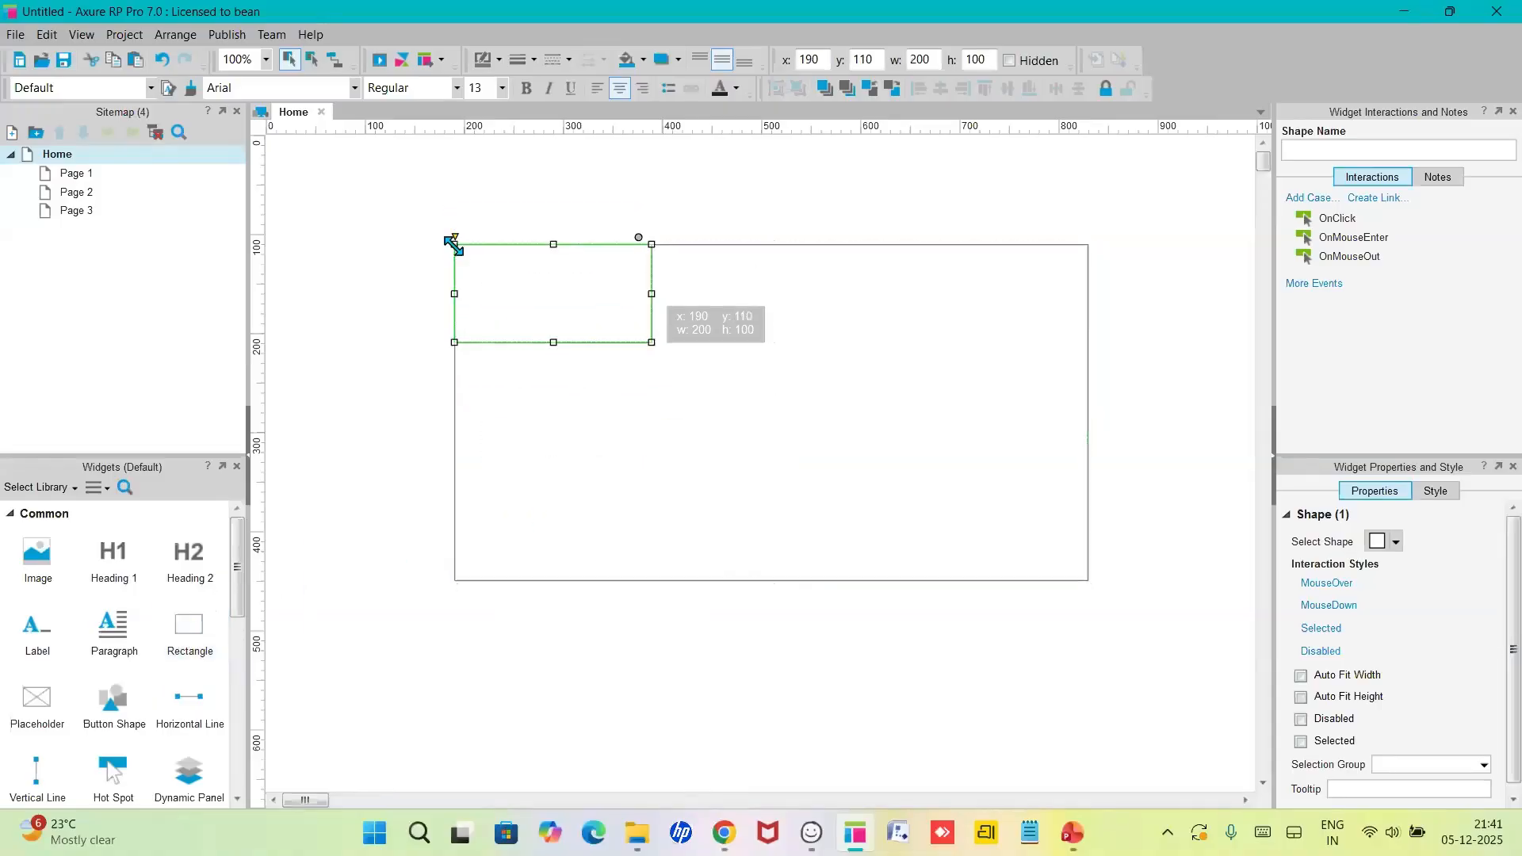
pyautogui.moveTo(649, 345); pyautogui.dragTo(649, 344)
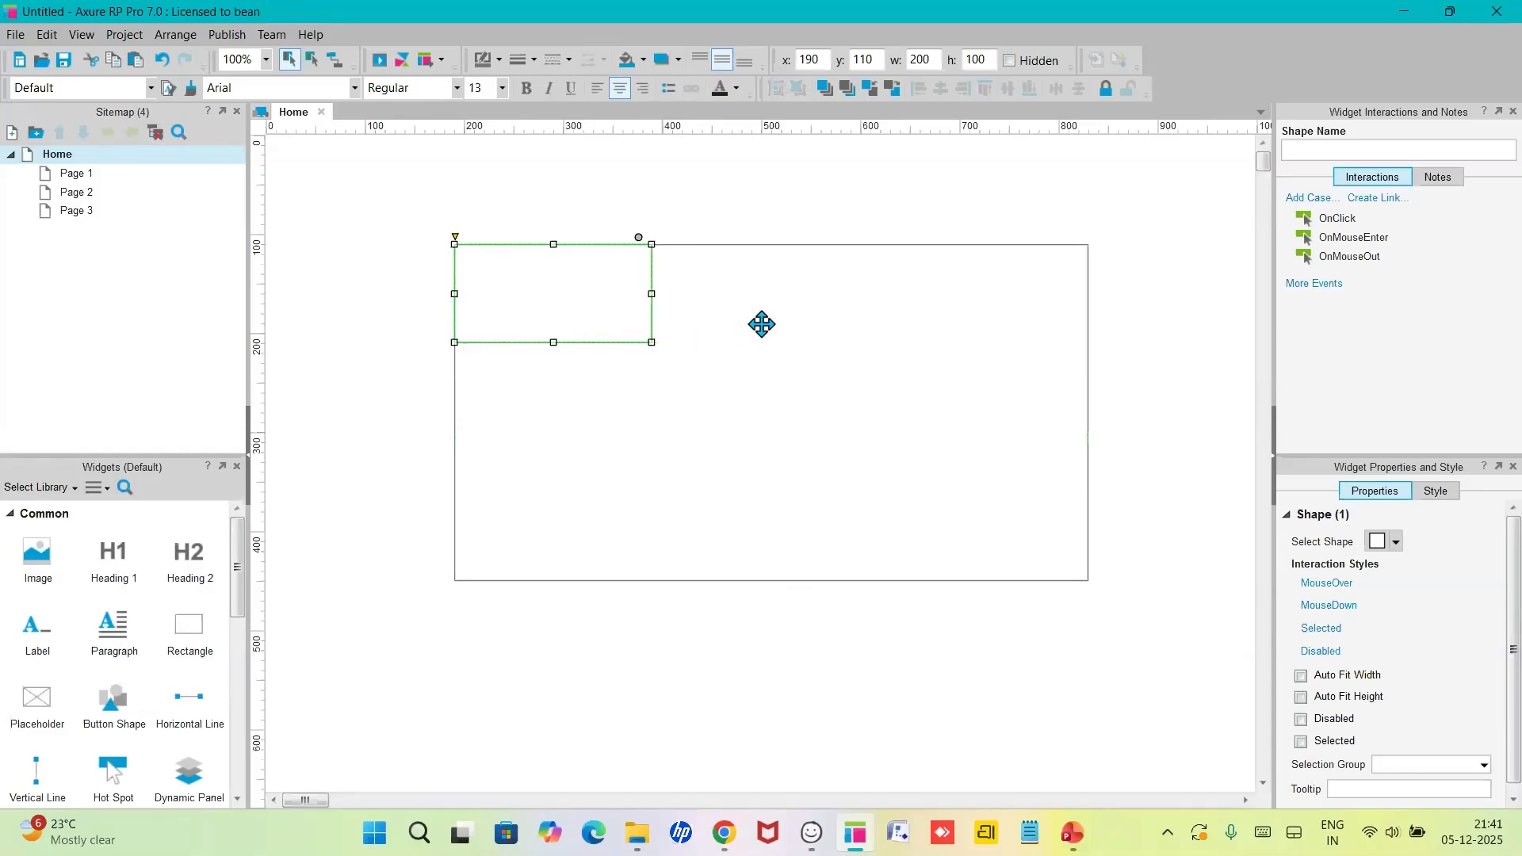
pyautogui.moveTo(651, 293); pyautogui.dragTo(1090, 360)
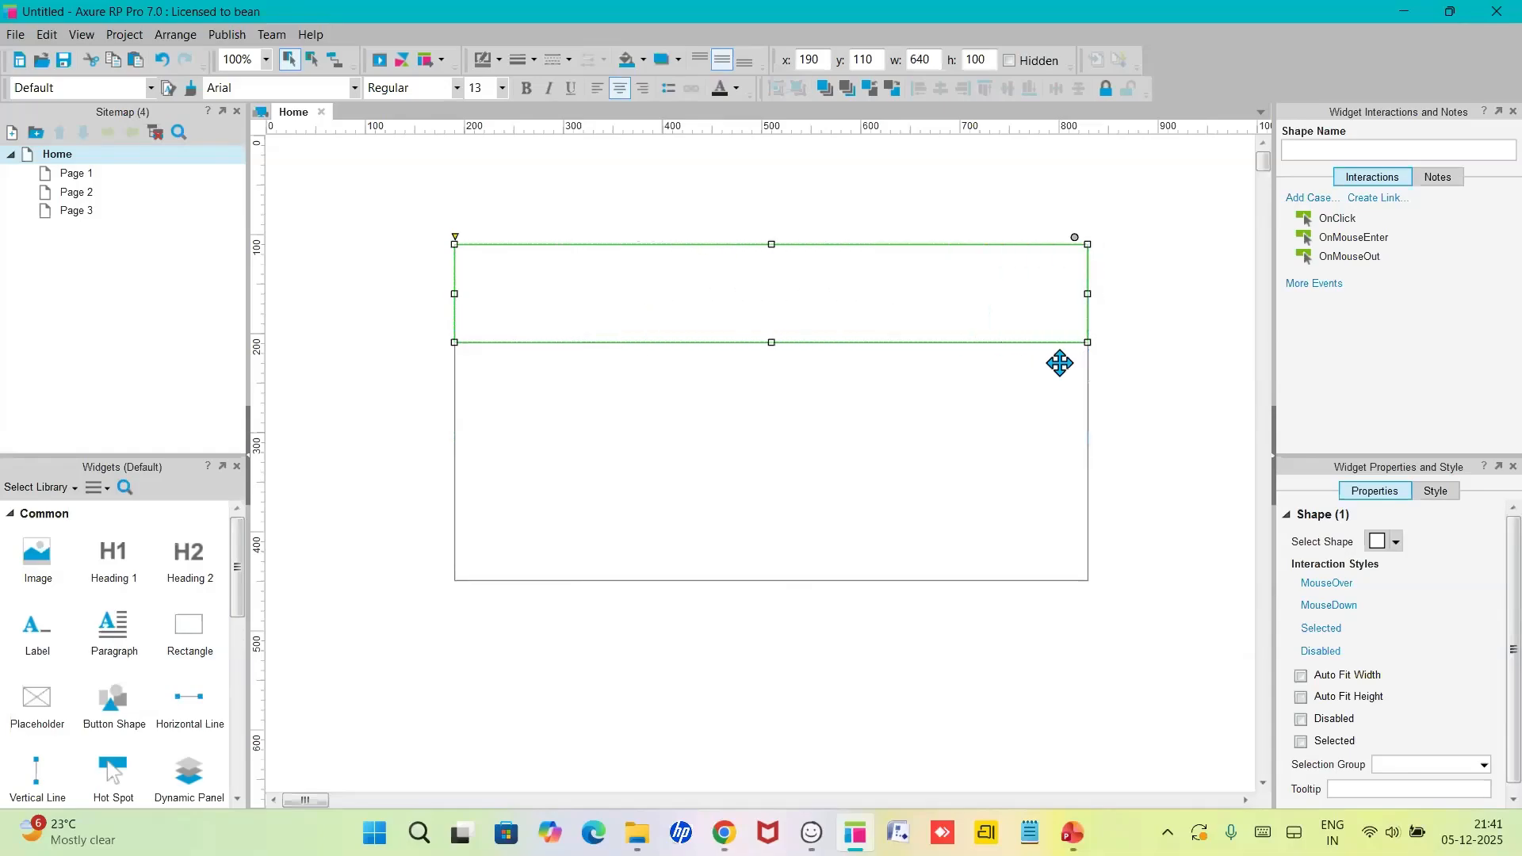
pyautogui.click(932, 411)
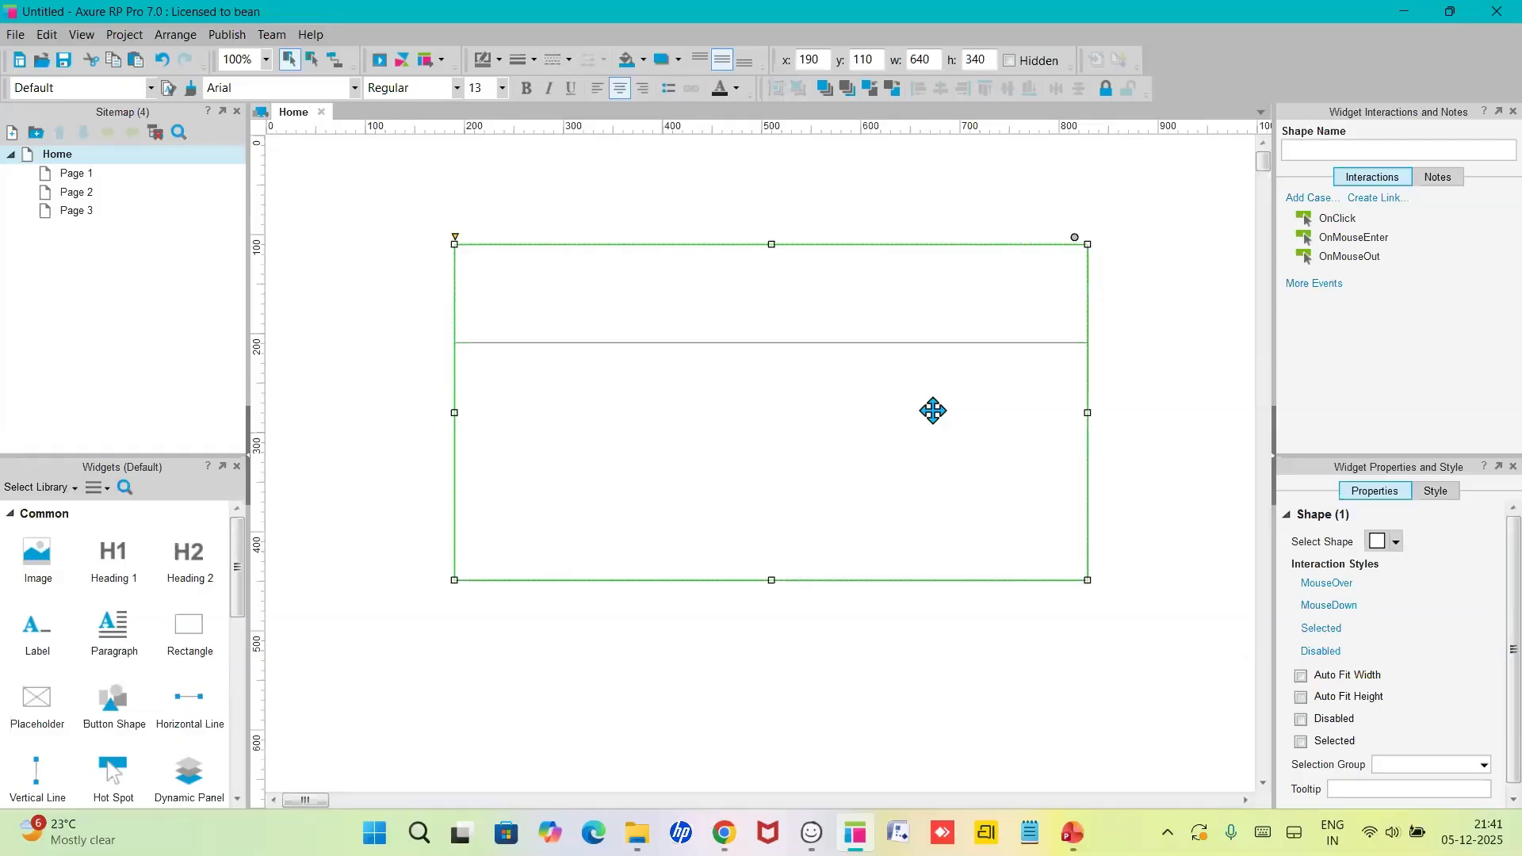
pyautogui.click(865, 315)
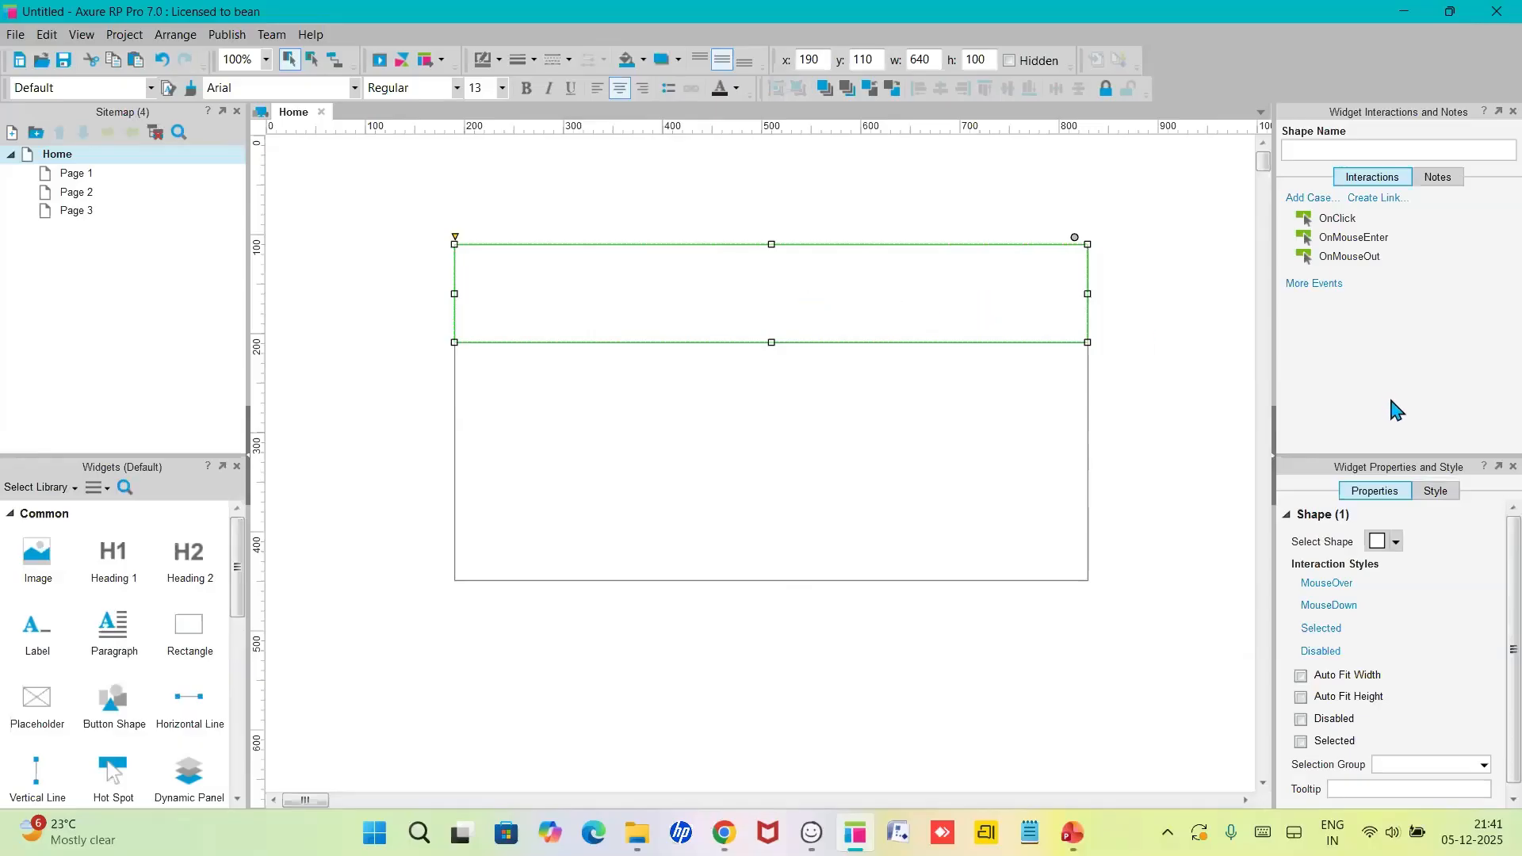
# - Round the header rectangle's corners with a corner radius of 20
pyautogui.click(1438, 492)
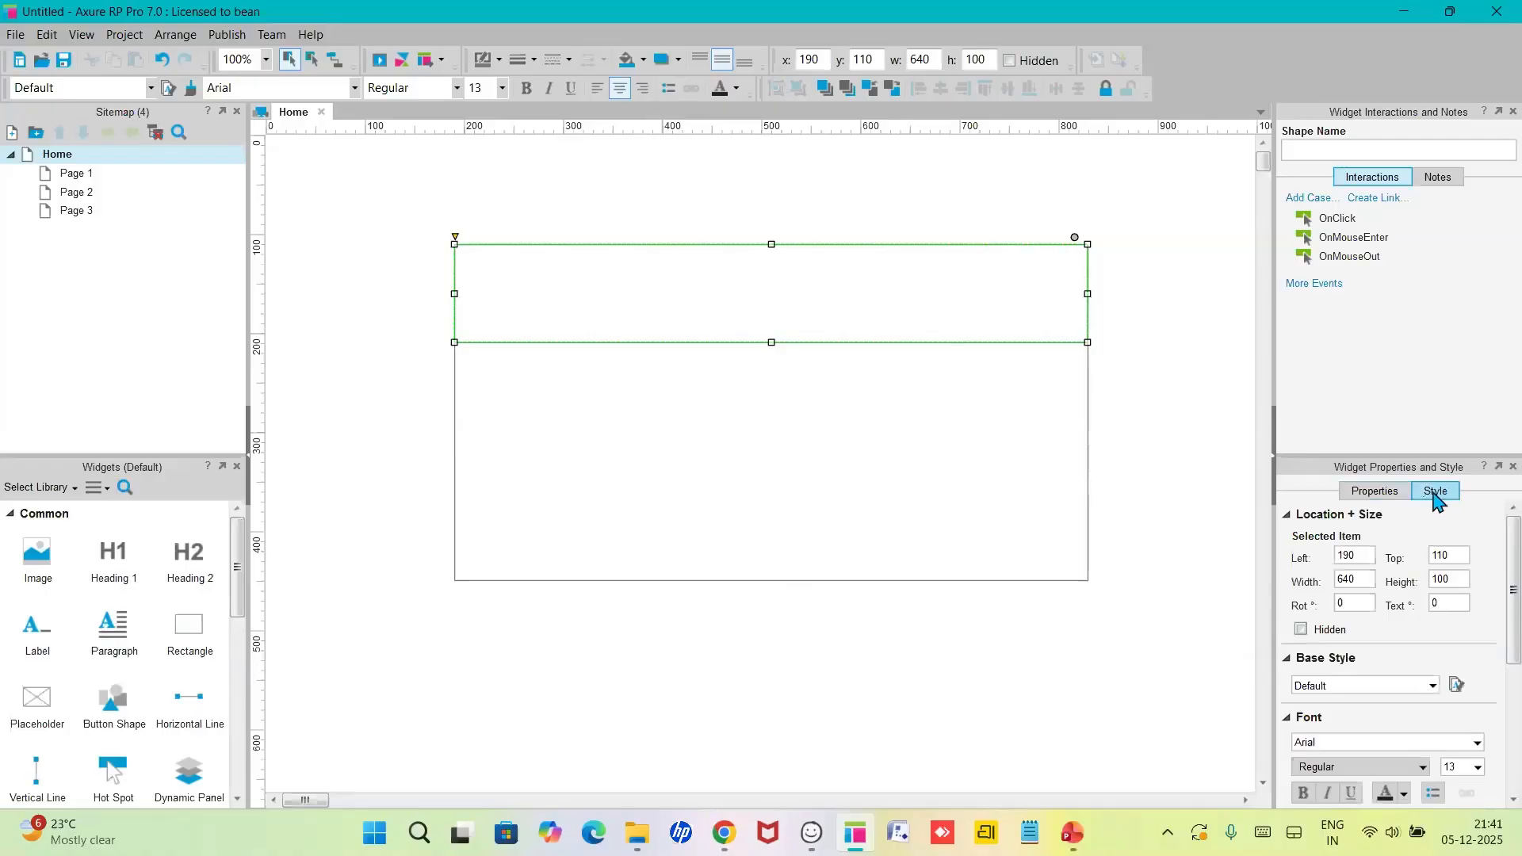
pyautogui.scroll(-5, 1363, 626)
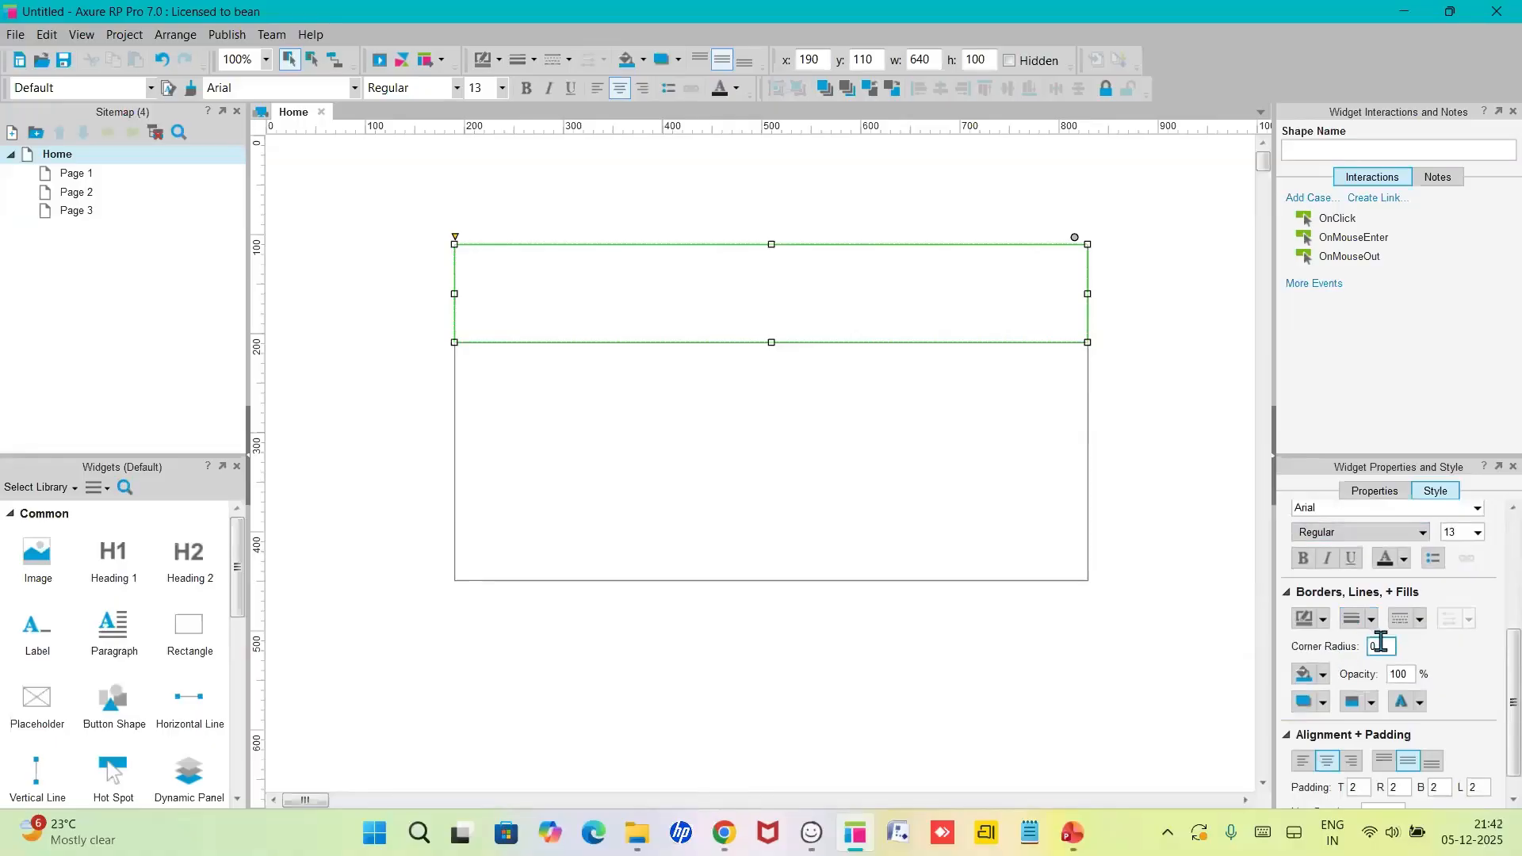
pyautogui.click(1382, 645)
pyautogui.write('20')
pyautogui.press('BackSpace')
pyautogui.write('20')
pyautogui.scroll(-1, 1383, 656)
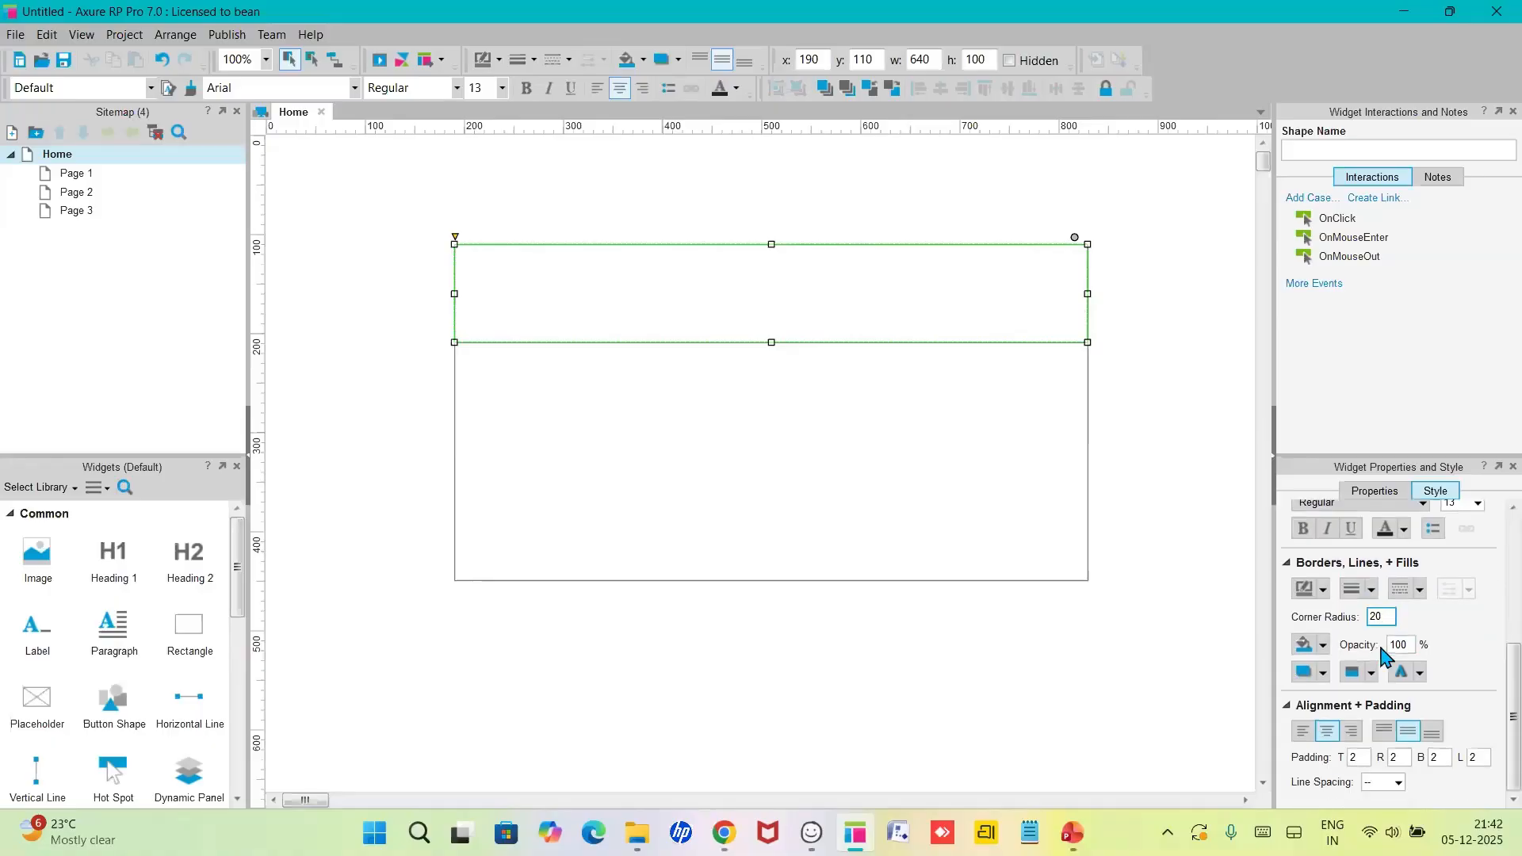
pyautogui.click(1192, 673)
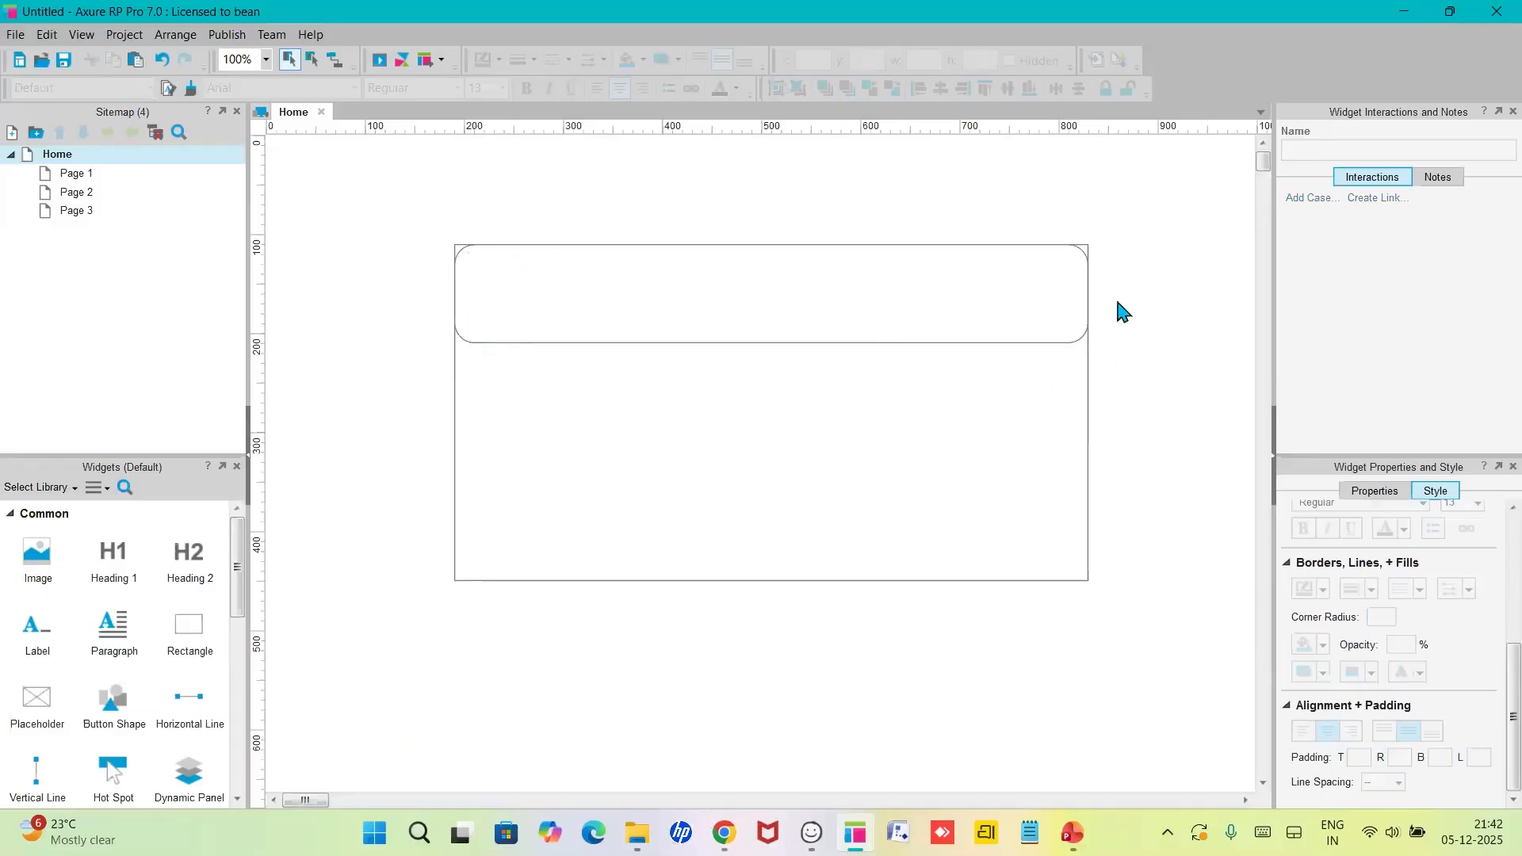
pyautogui.click(644, 297)
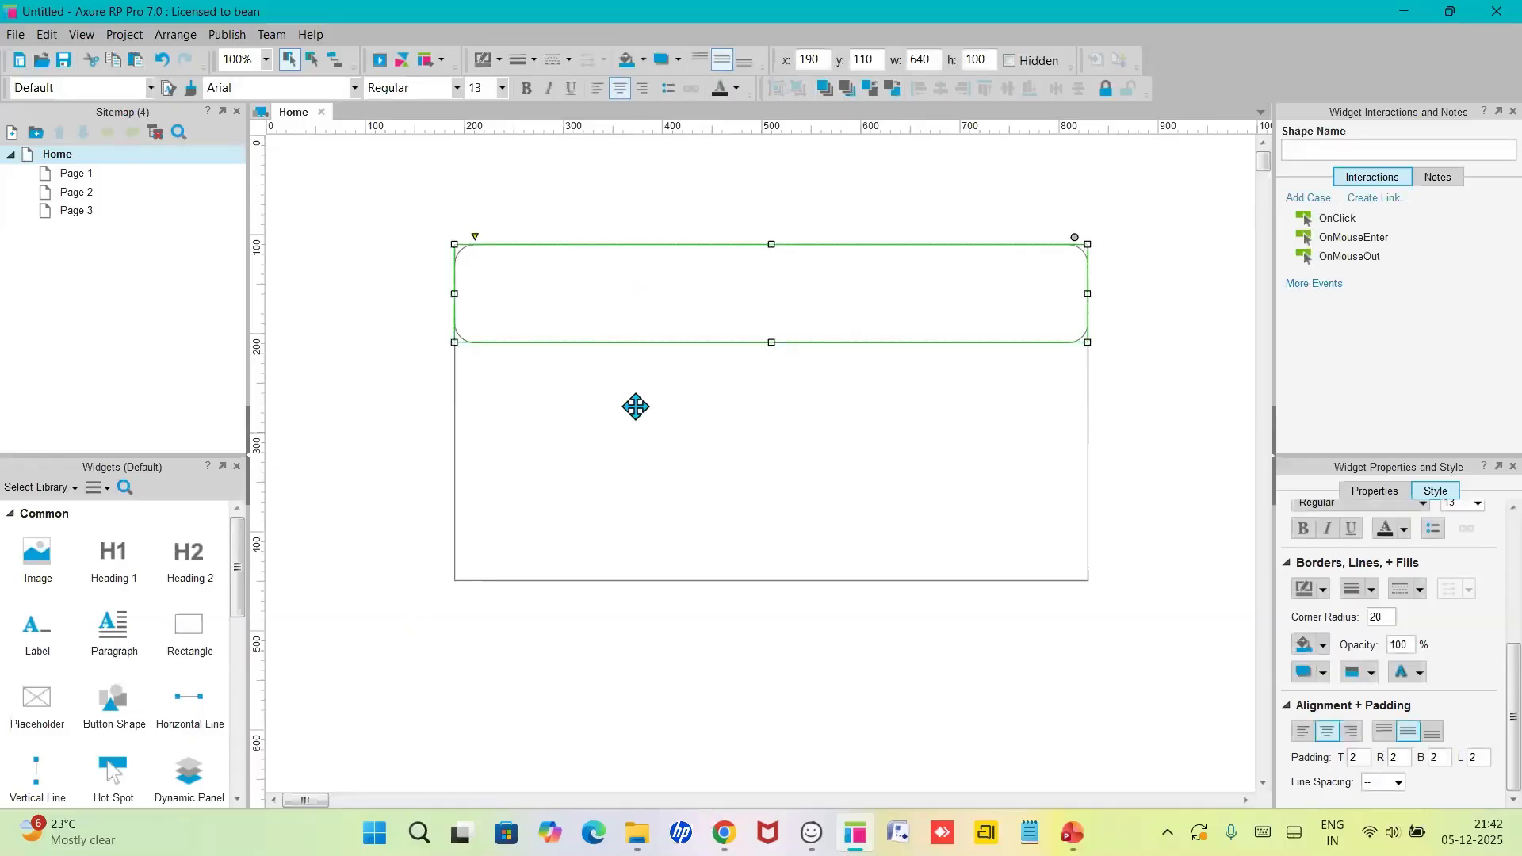
# - Add a placeholder about 70 by 40 at X 210, Y 140 in the header, and place a button shape below the frame
pyautogui.click(659, 438)
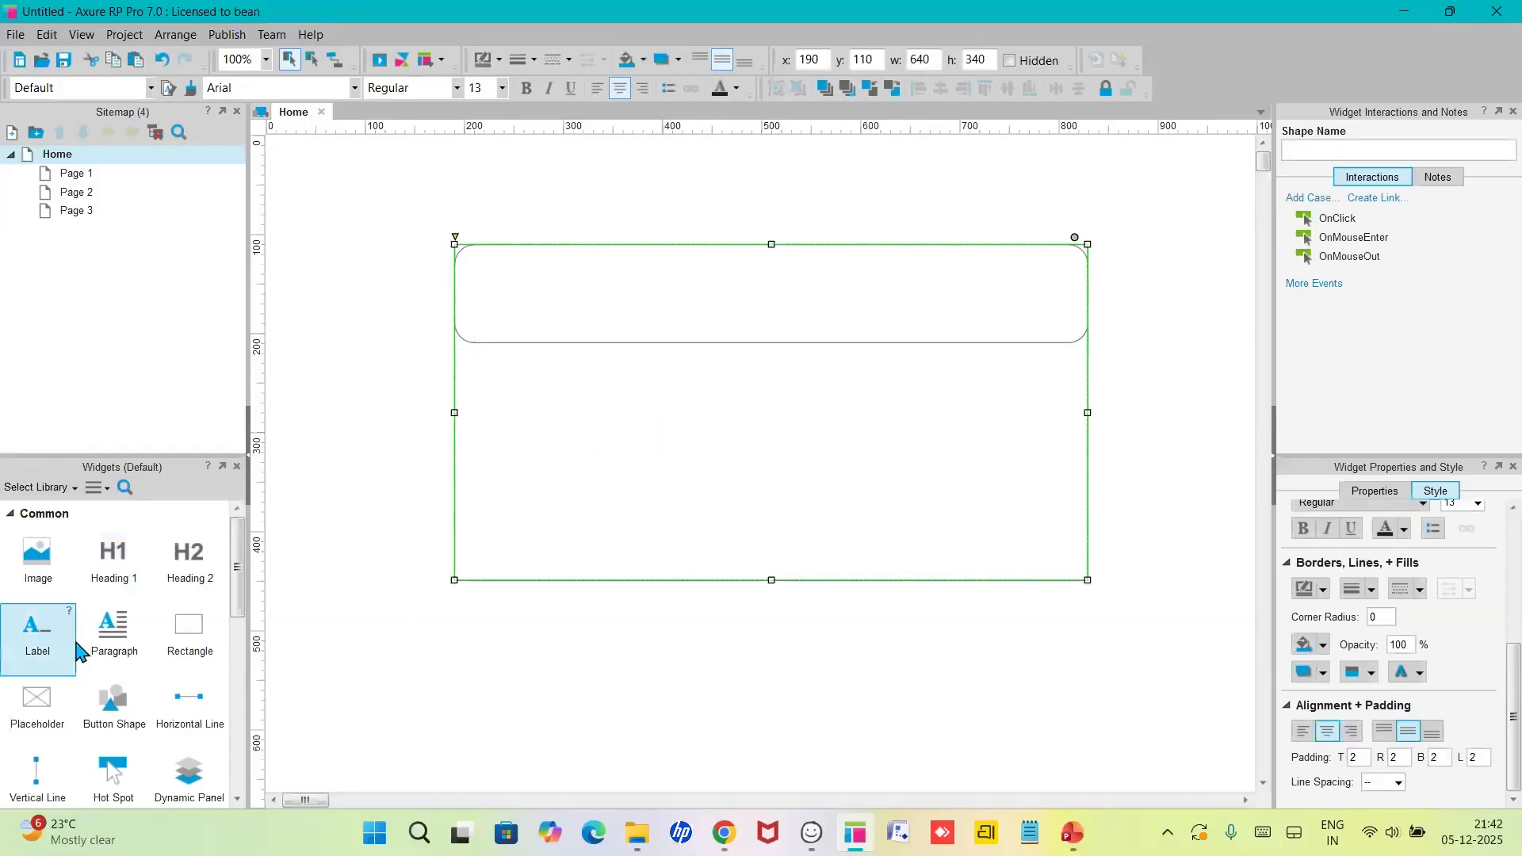
pyautogui.moveTo(42, 708); pyautogui.dragTo(468, 418)
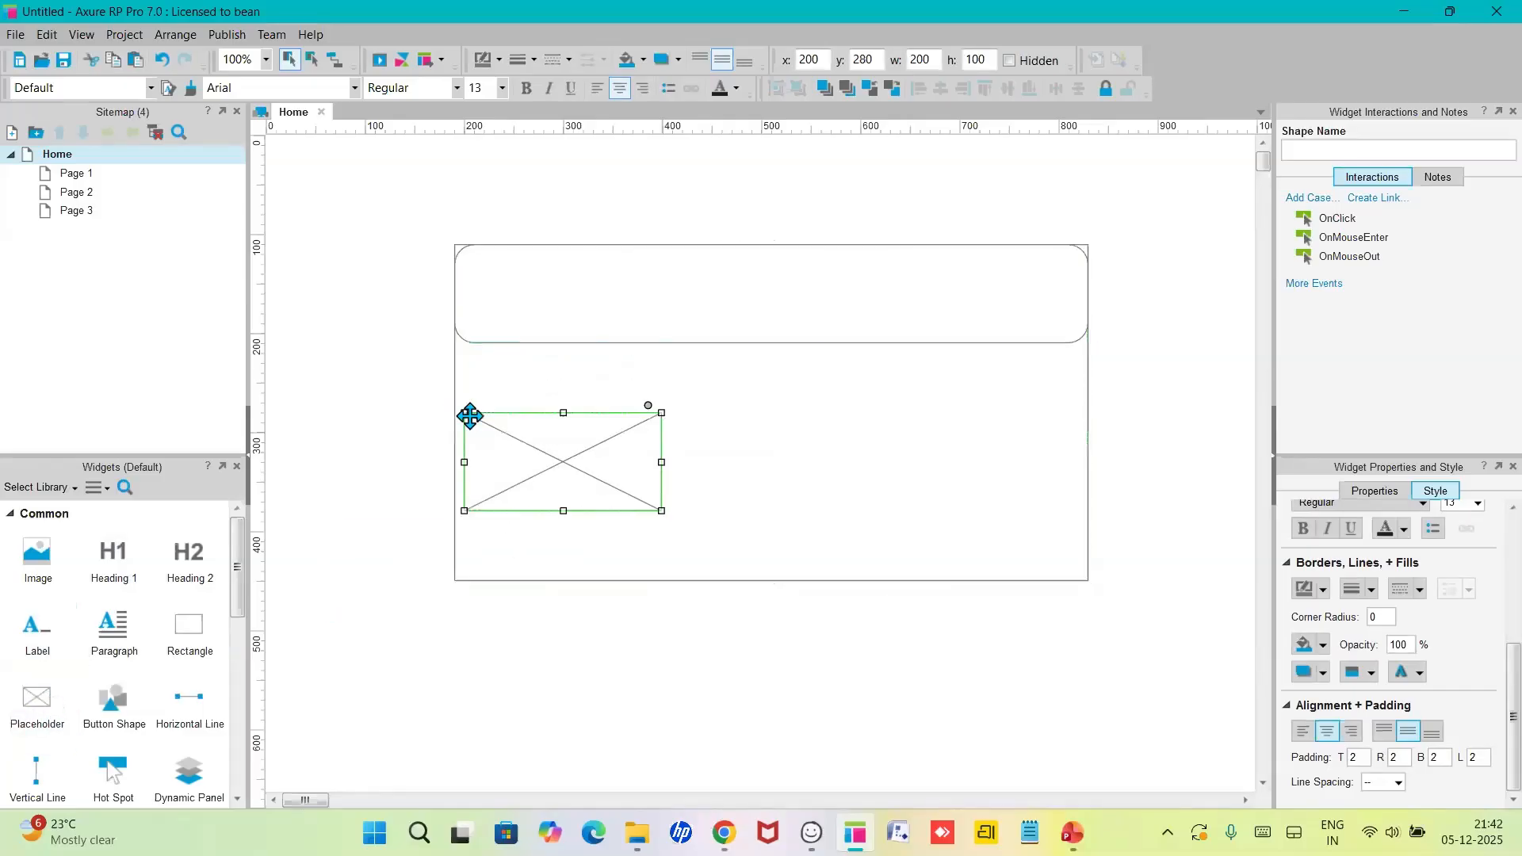
pyautogui.moveTo(657, 413); pyautogui.dragTo(516, 294)
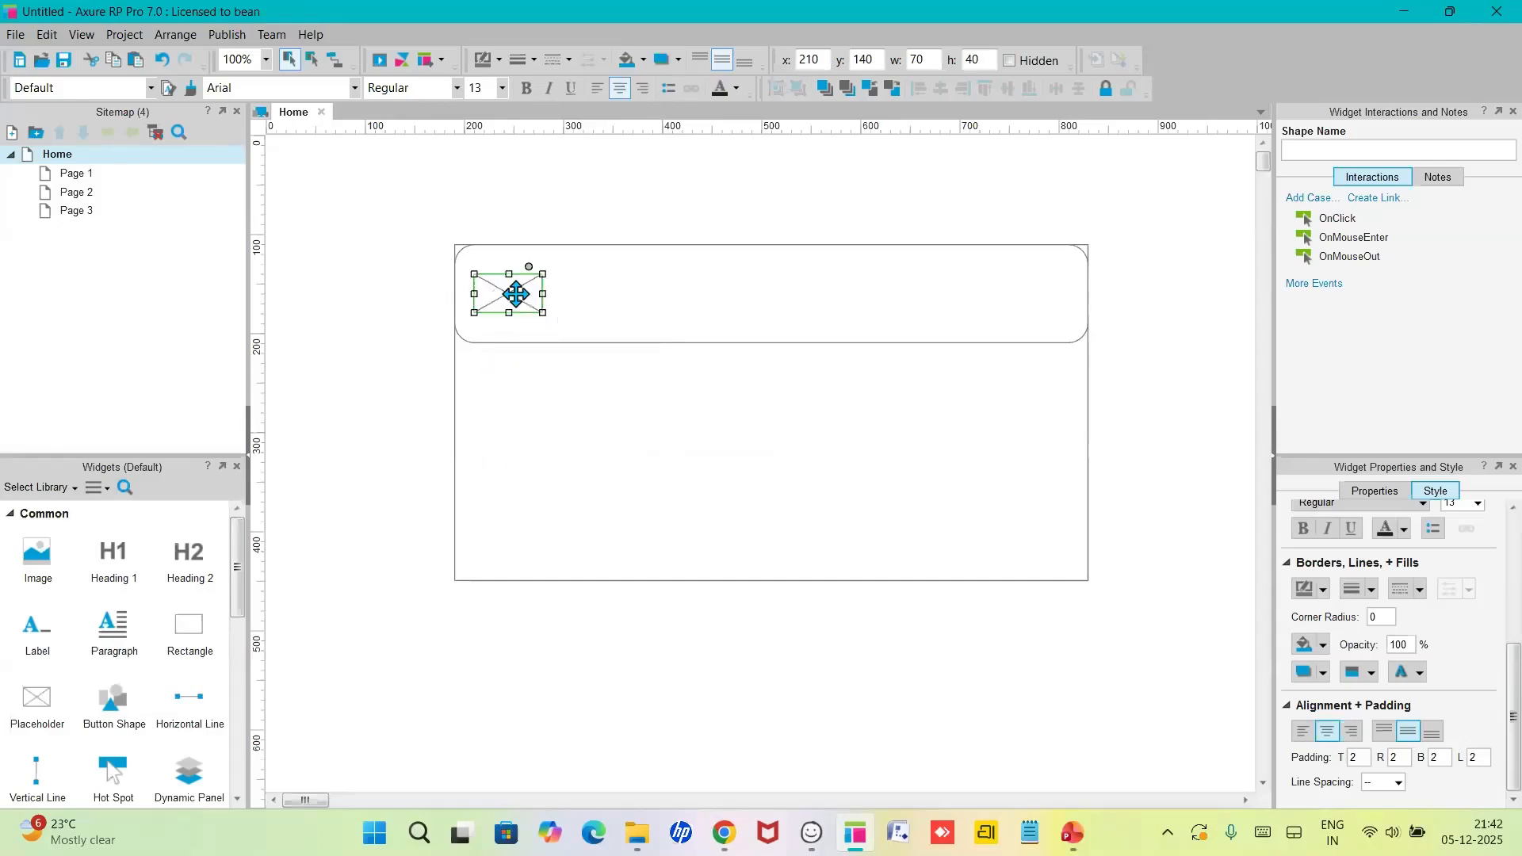
pyautogui.click(586, 409)
pyautogui.moveTo(520, 294); pyautogui.dragTo(514, 299)
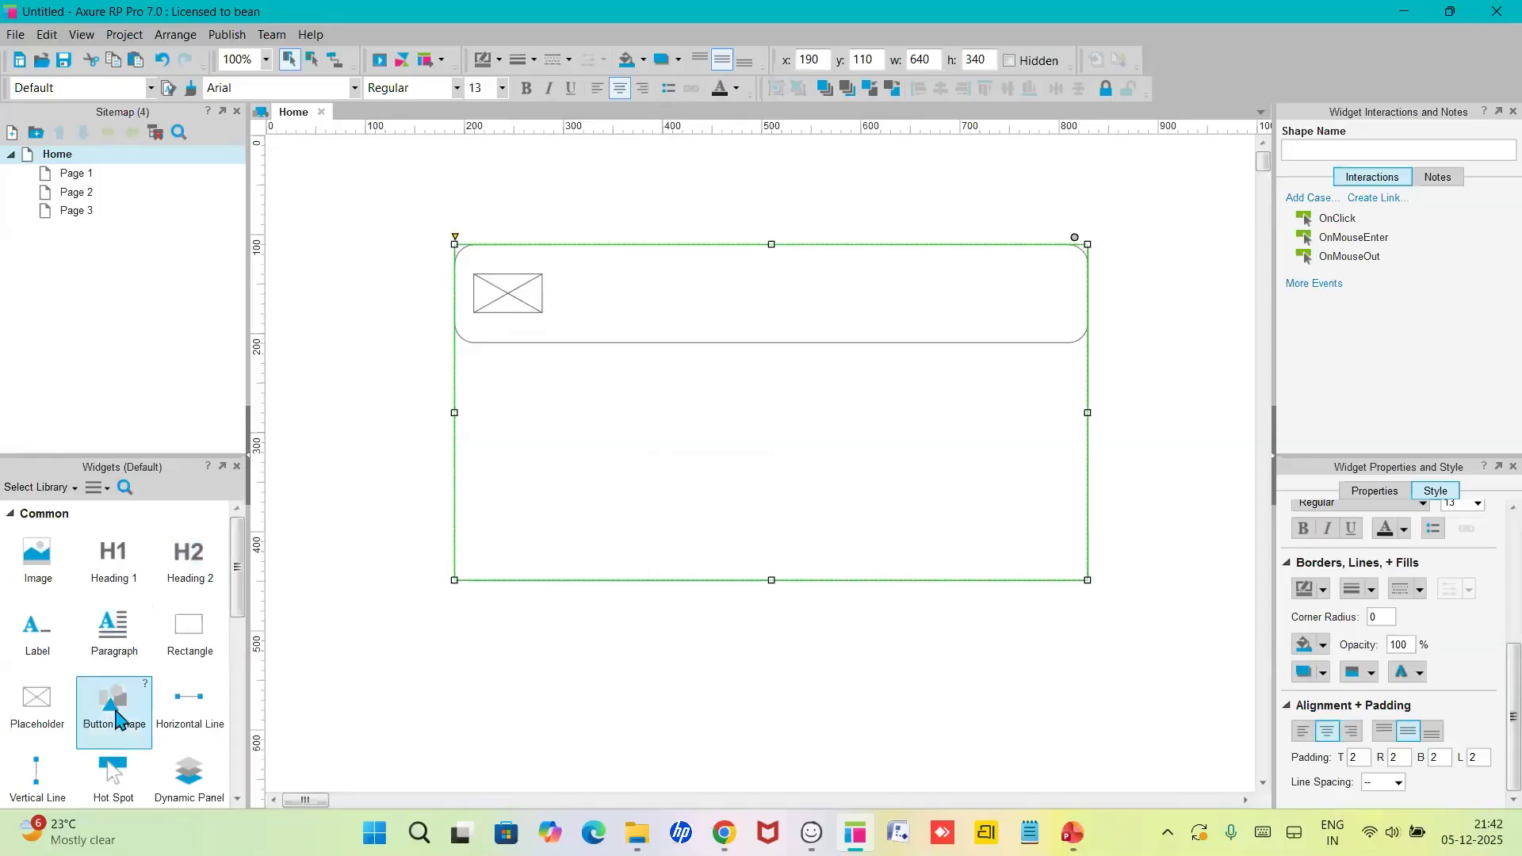
pyautogui.moveTo(116, 721); pyautogui.dragTo(545, 683)
pyautogui.scroll(-4, 87, 737)
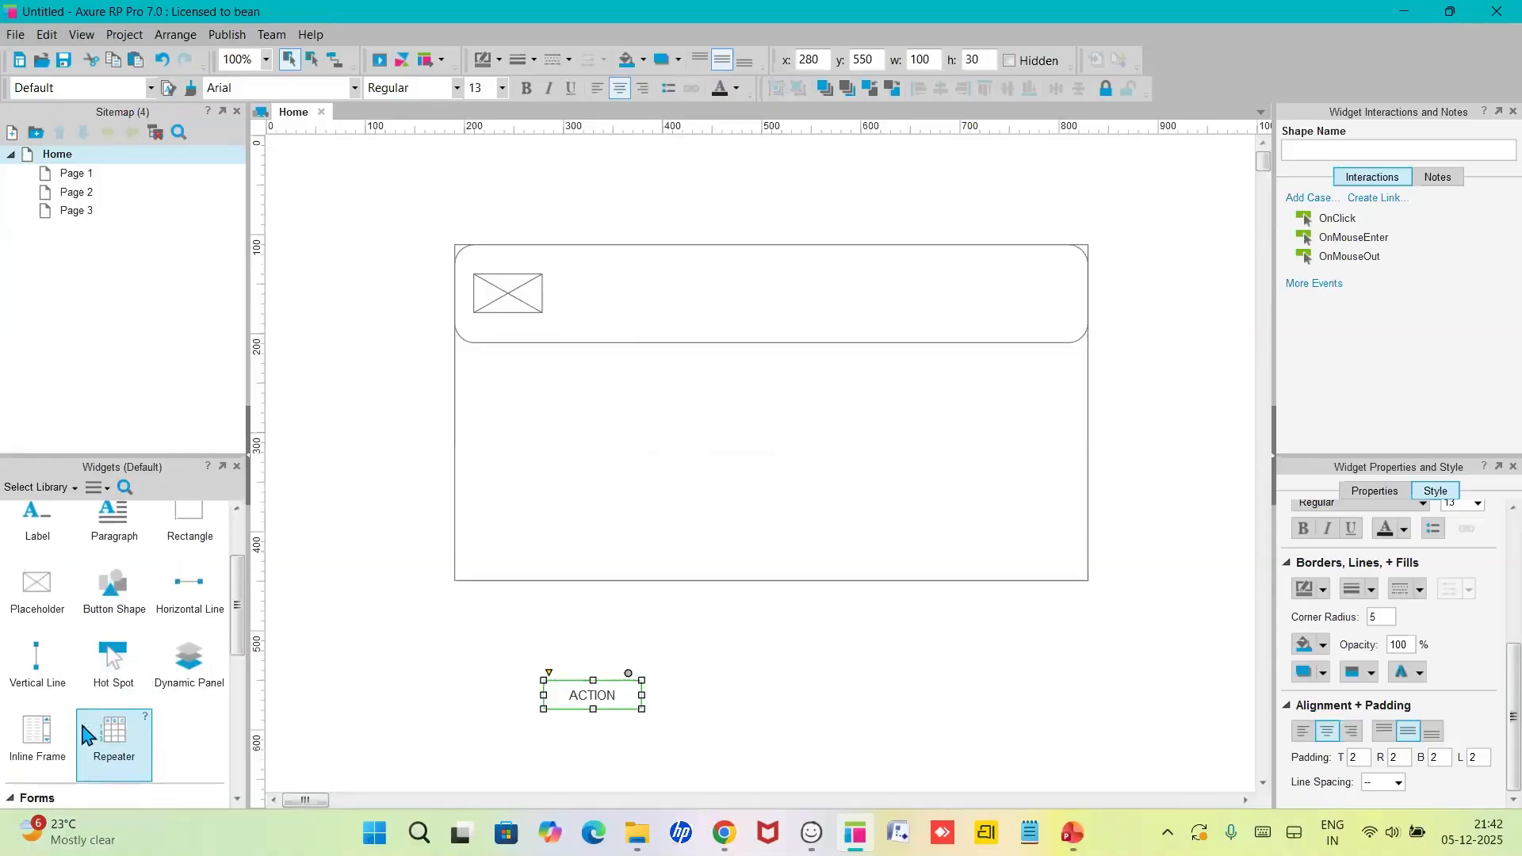
pyautogui.scroll(-3, 85, 733)
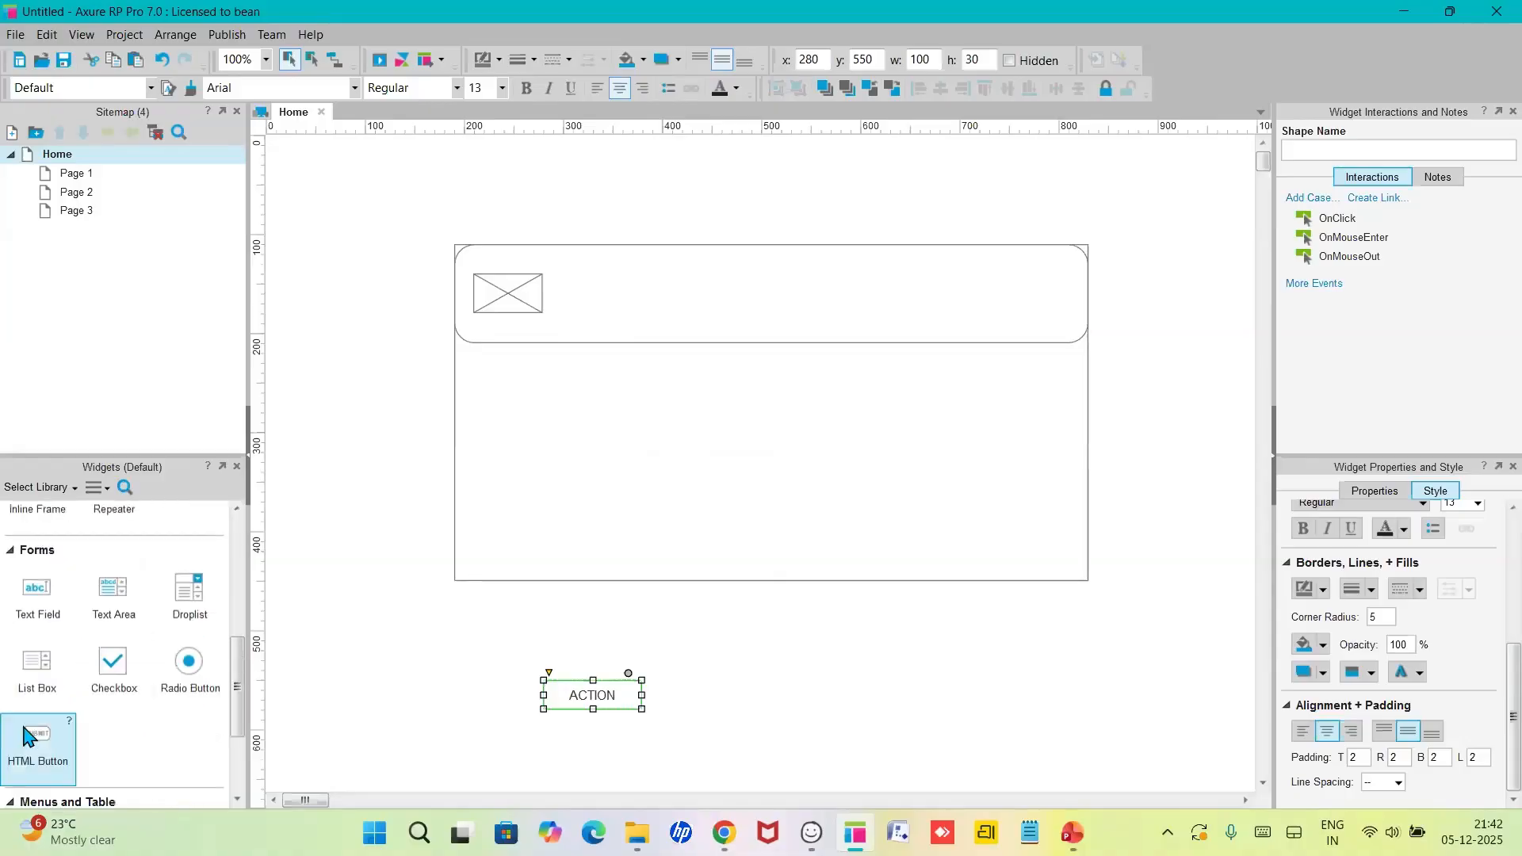
pyautogui.moveTo(28, 737); pyautogui.dragTo(485, 723)
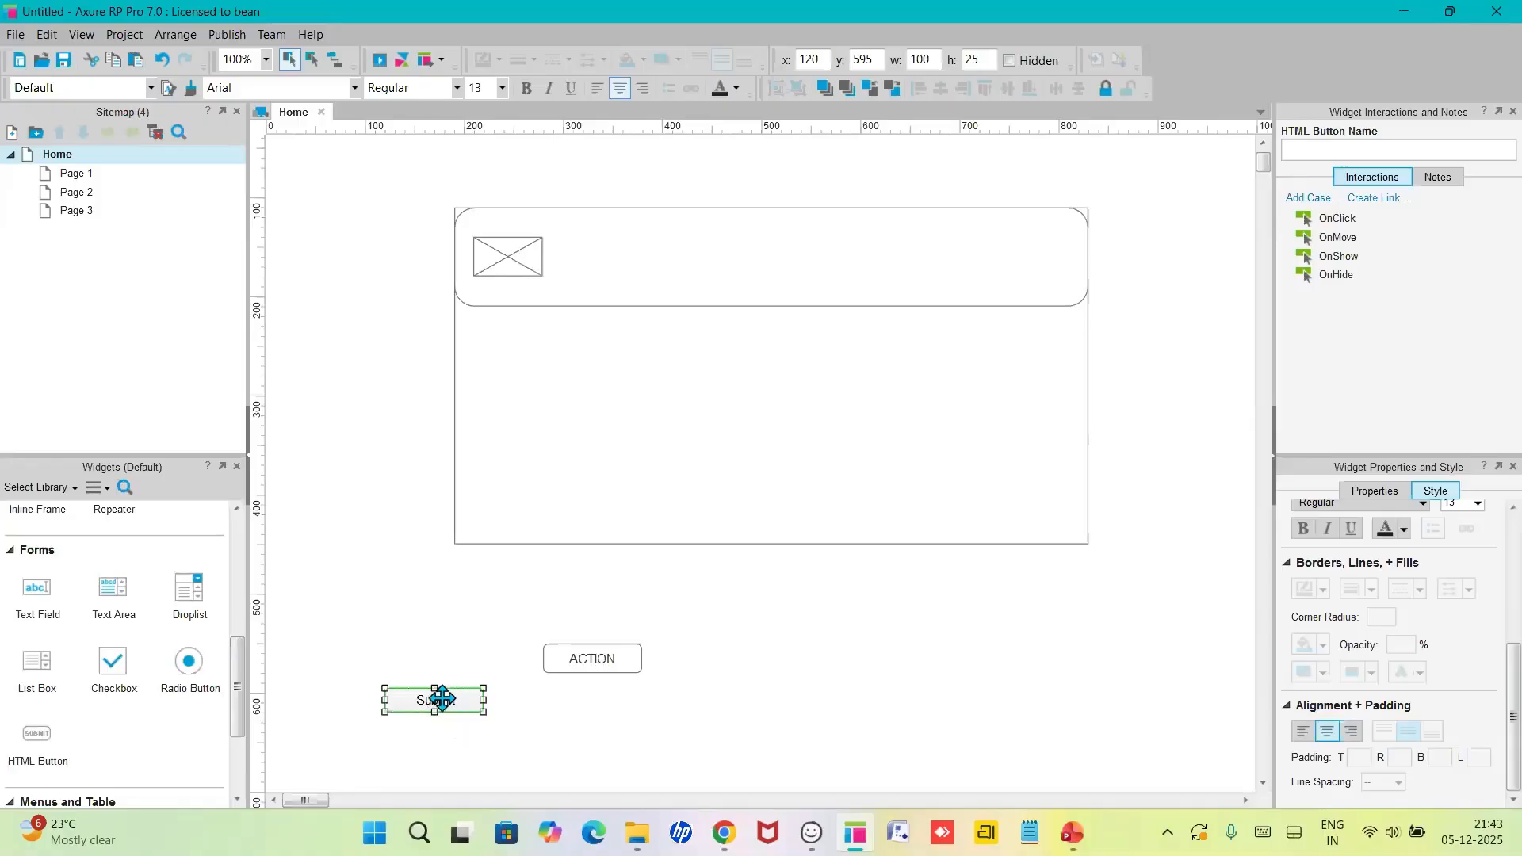
pyautogui.moveTo(441, 699); pyautogui.dragTo(456, 672)
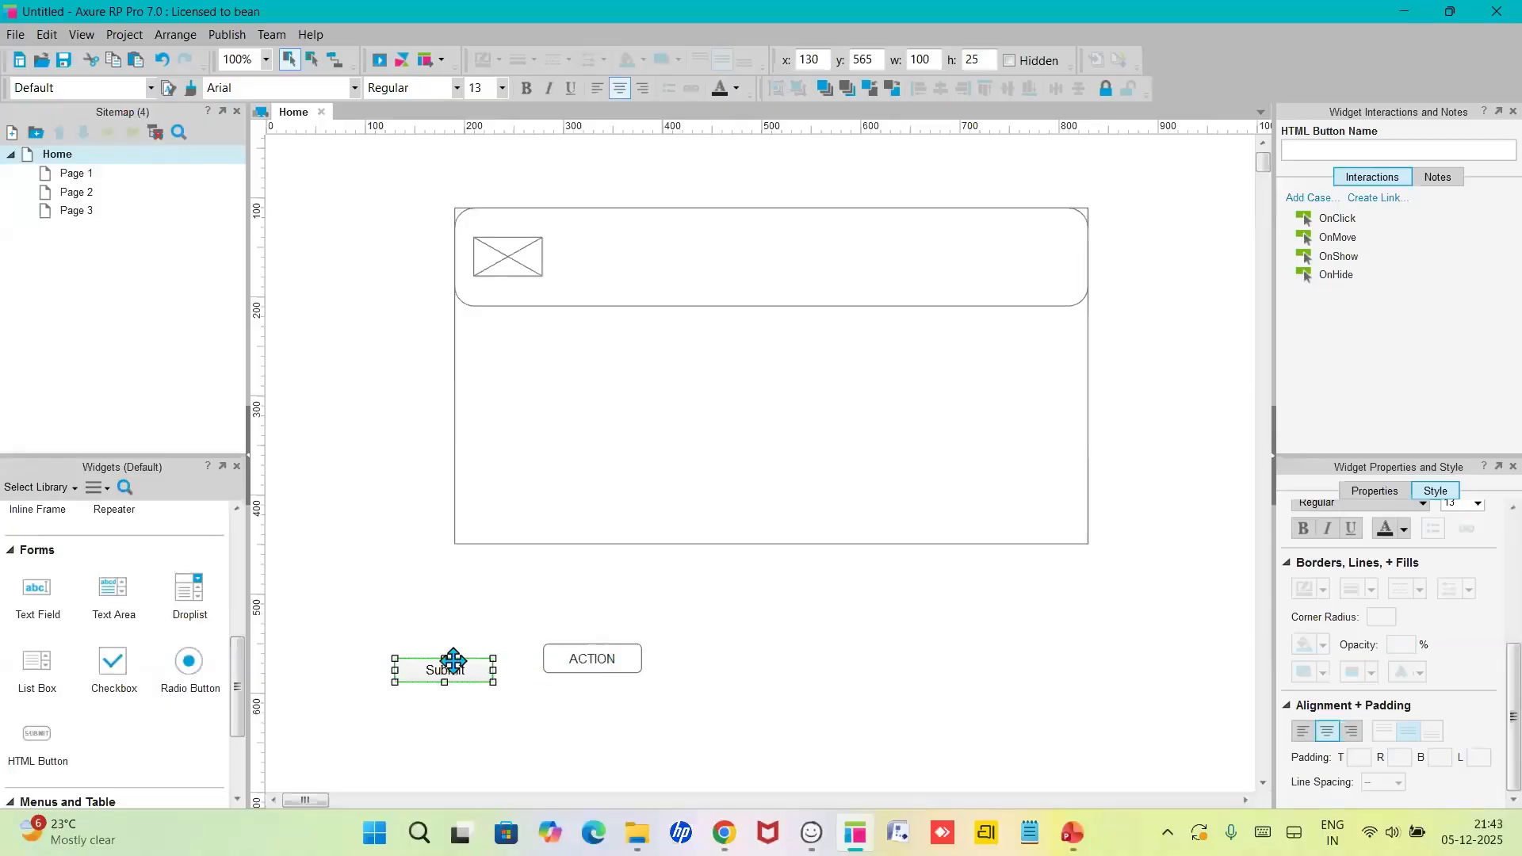
pyautogui.press('Delete')
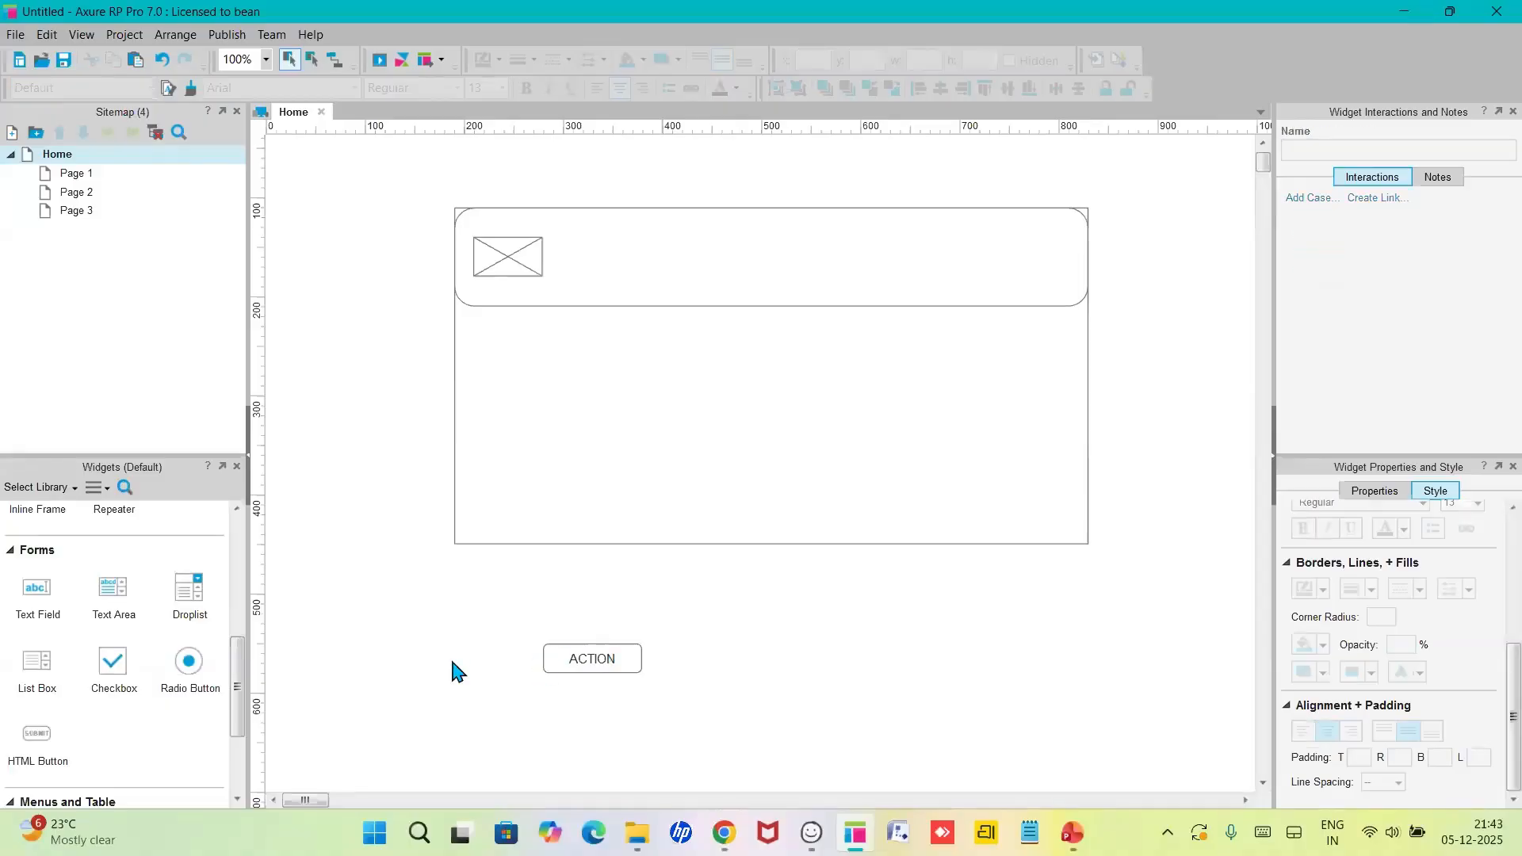
# - Move the ACTION button into the header at about X 500, Y 130 and place a copy at about X 630, Y 130
pyautogui.click(570, 657)
pyautogui.moveTo(594, 656); pyautogui.dragTo(810, 255)
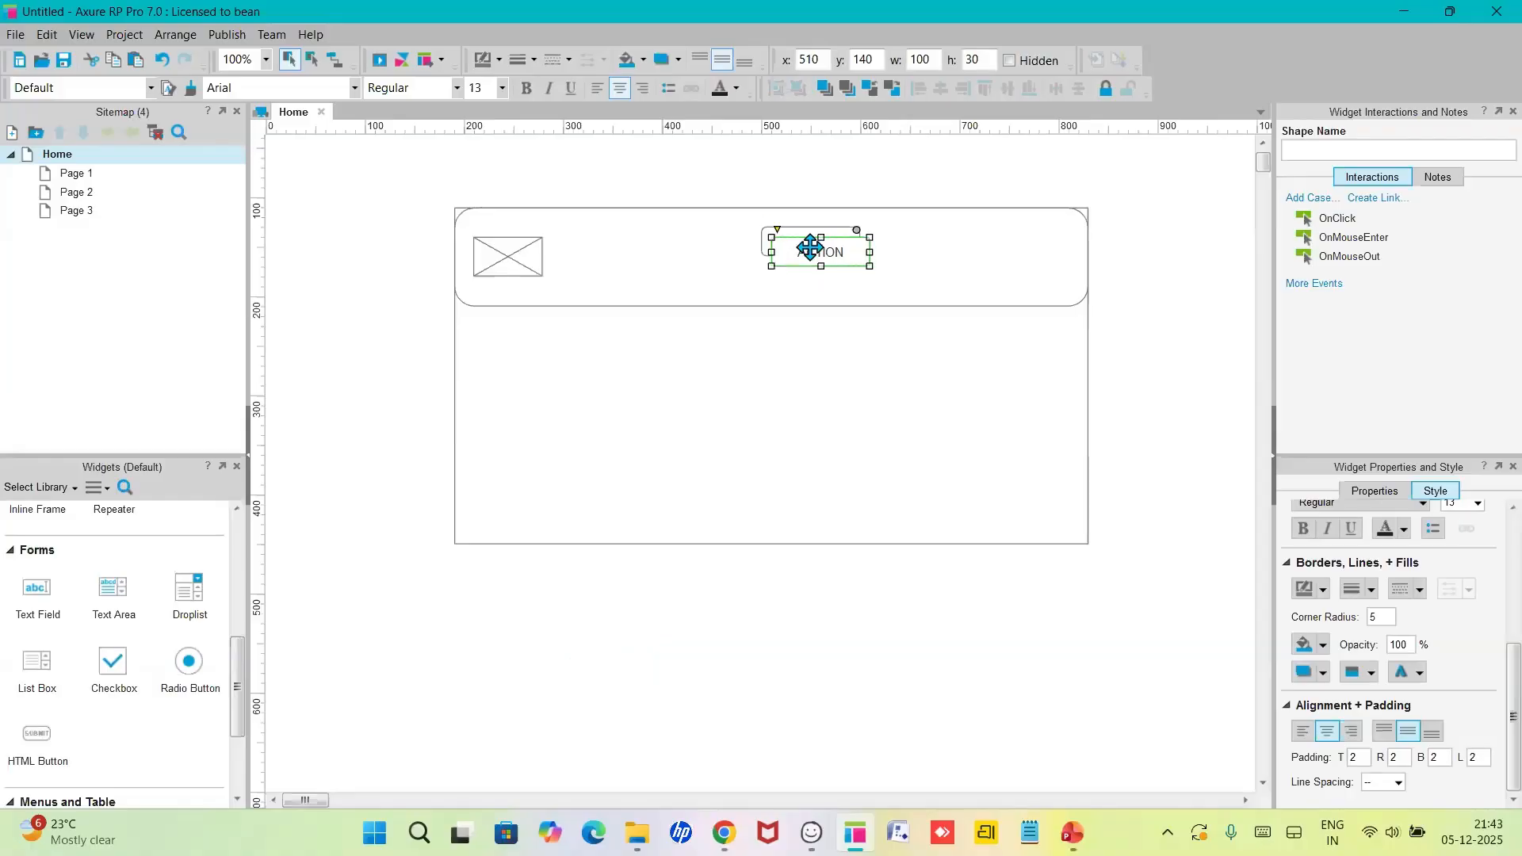
pyautogui.moveTo(809, 245); pyautogui.dragTo(928, 246)
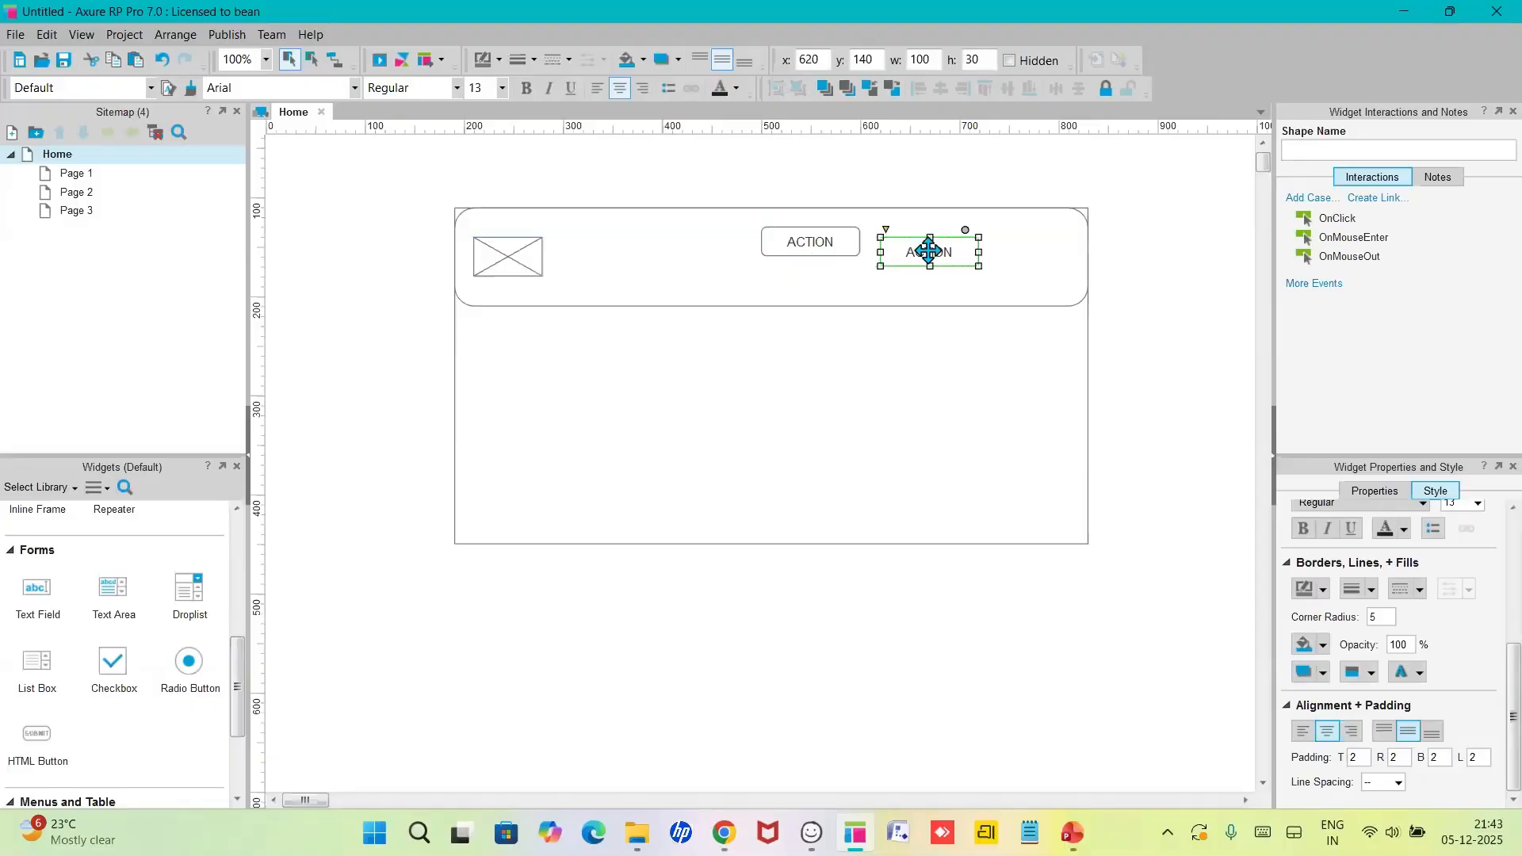
pyautogui.moveTo(928, 244)
pyautogui.mouseDown()
pyautogui.moveTo(965, 259)
pyautogui.moveTo(949, 242)
pyautogui.mouseUp()
pyautogui.click(840, 246)
pyautogui.click(846, 247)
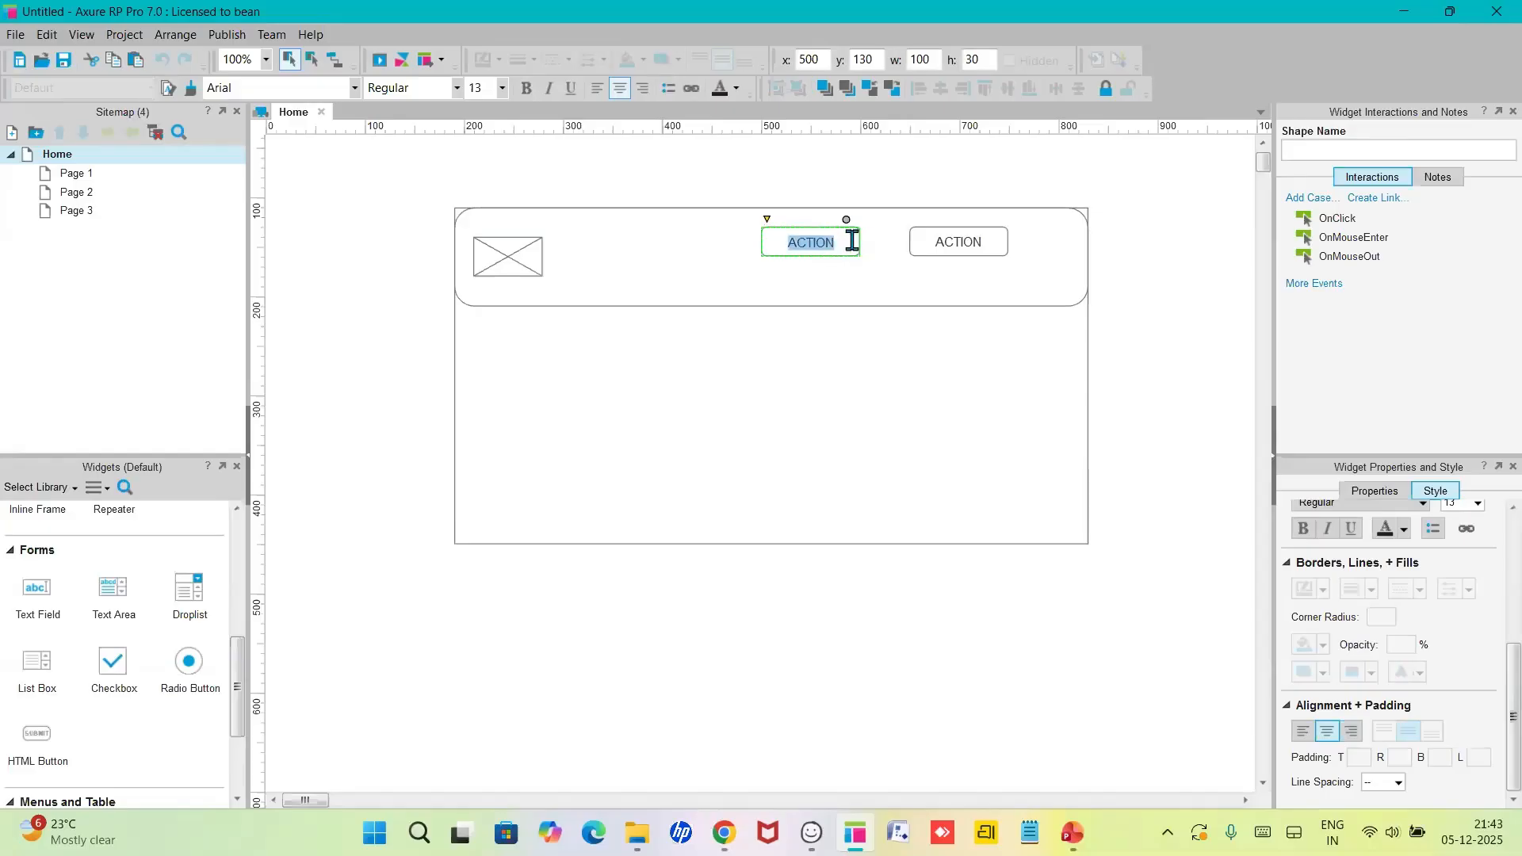
pyautogui.click(852, 241)
pyautogui.doubleClick(856, 240)
pyautogui.moveTo(799, 241); pyautogui.dragTo(911, 243)
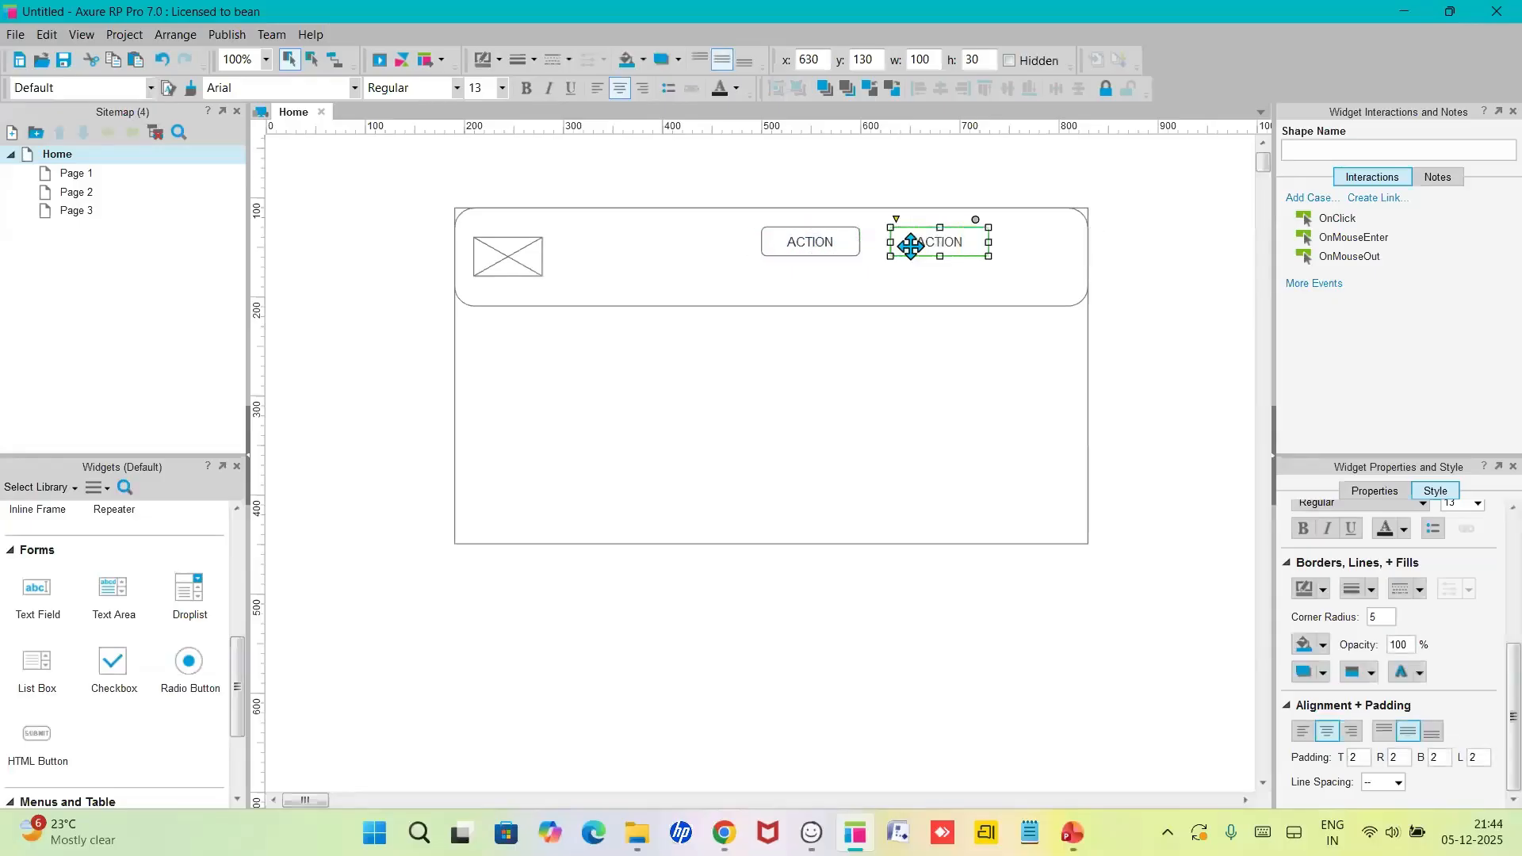
# - Change the text of the first ACTION button in the header to "About"
pyautogui.doubleClick(837, 244)
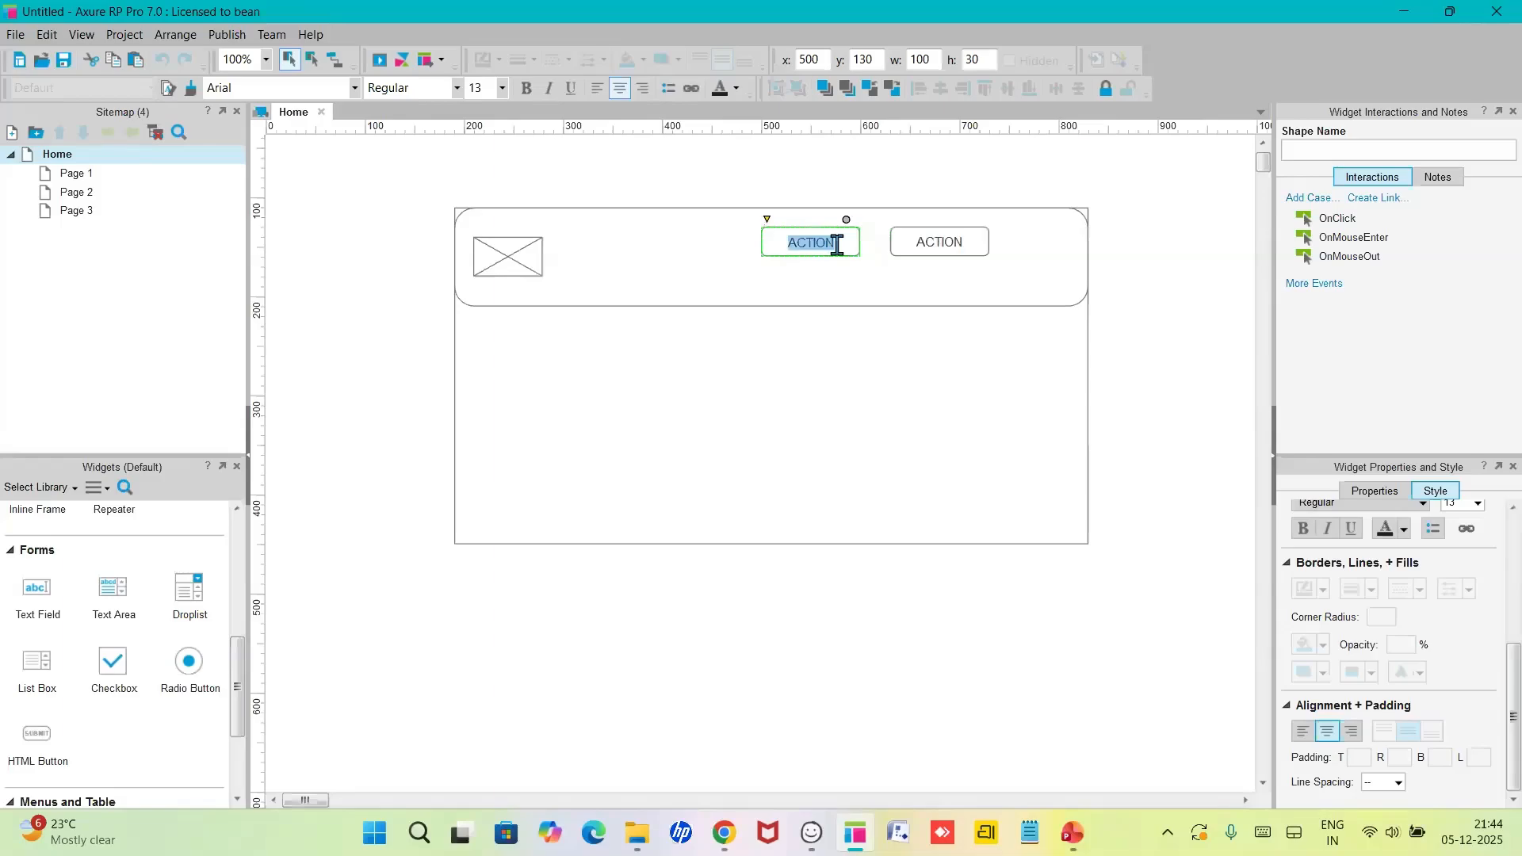
pyautogui.write('A')
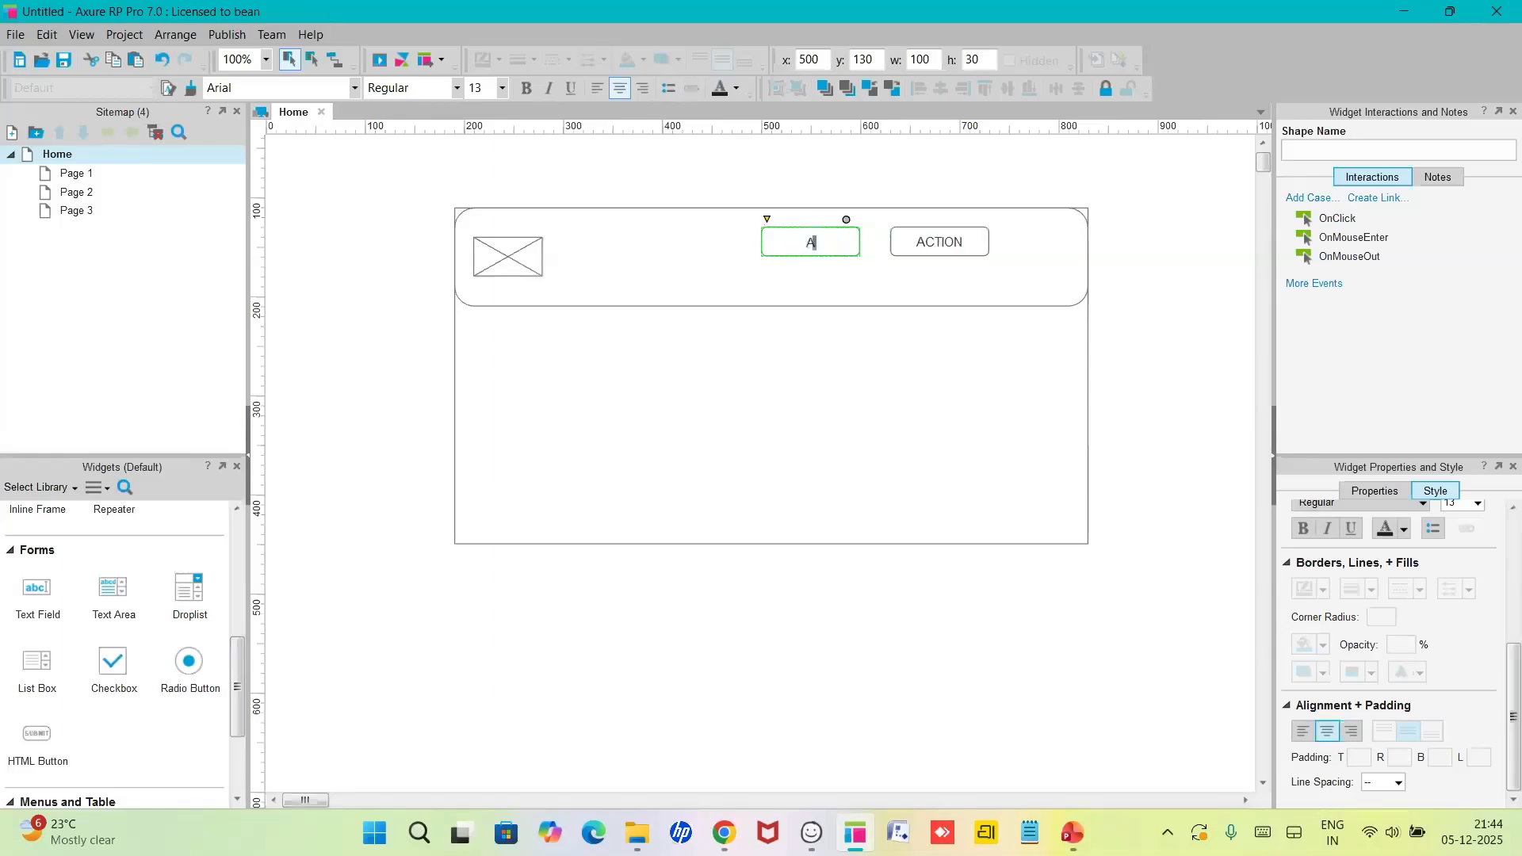
pyautogui.write('bout')
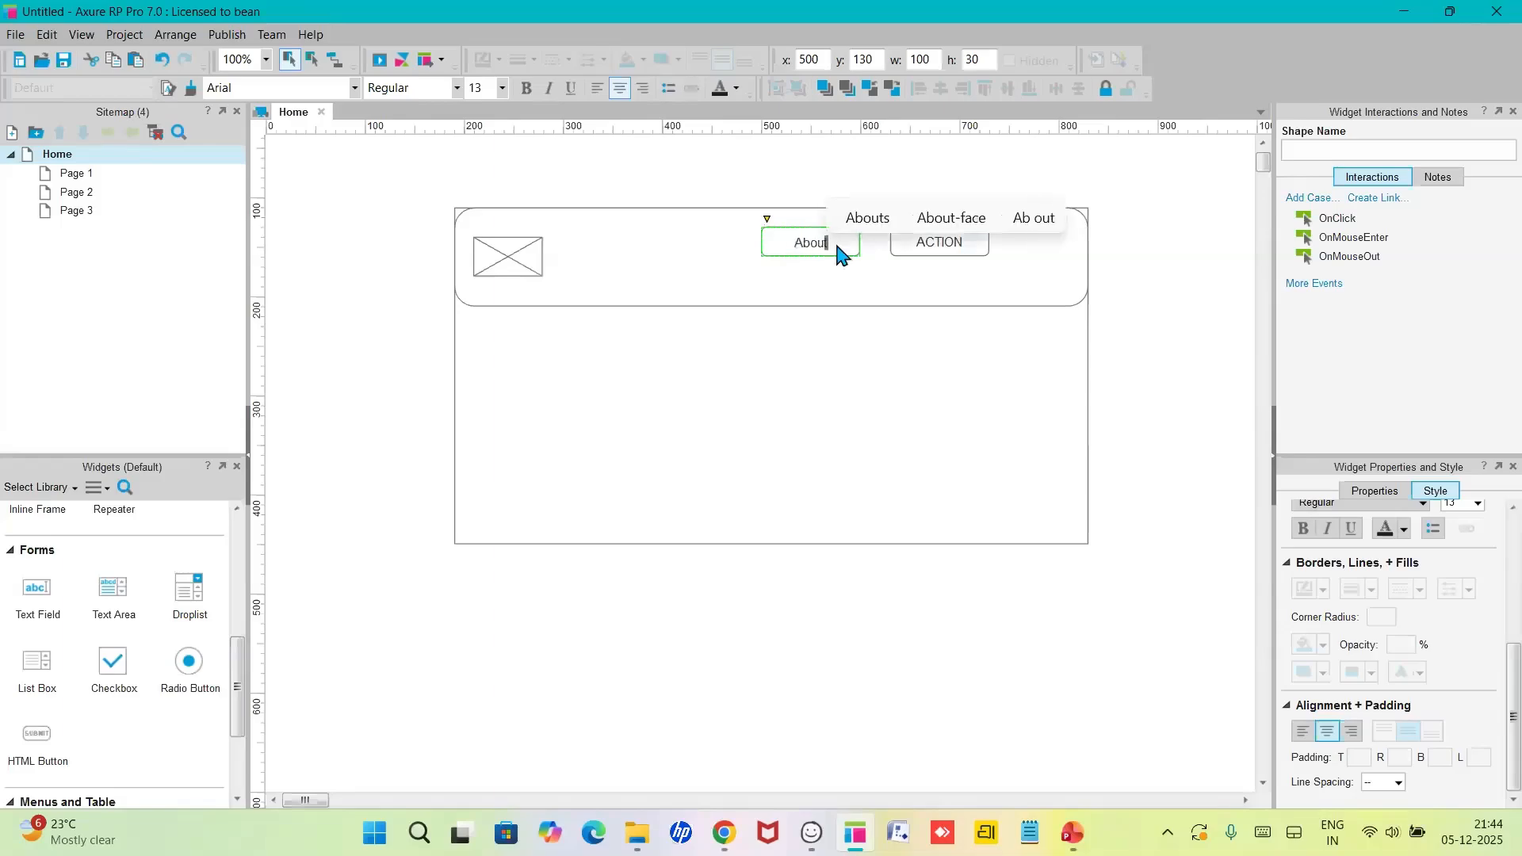
pyautogui.click(857, 253)
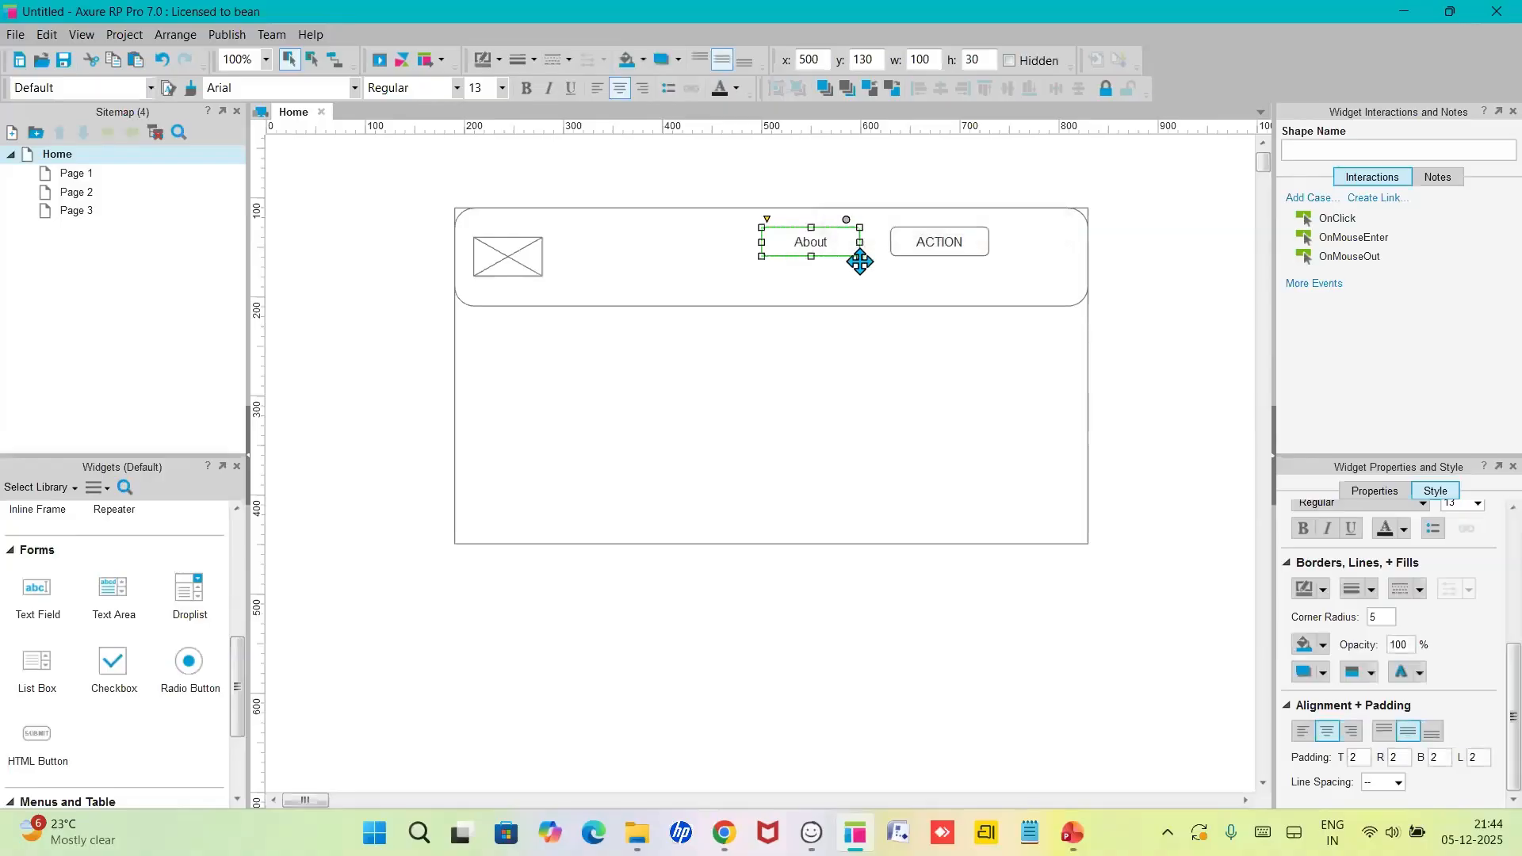
pyautogui.click(862, 259)
# - Change the text of the remaining ACTION button in the header to "contact"
pyautogui.doubleClick(919, 246)
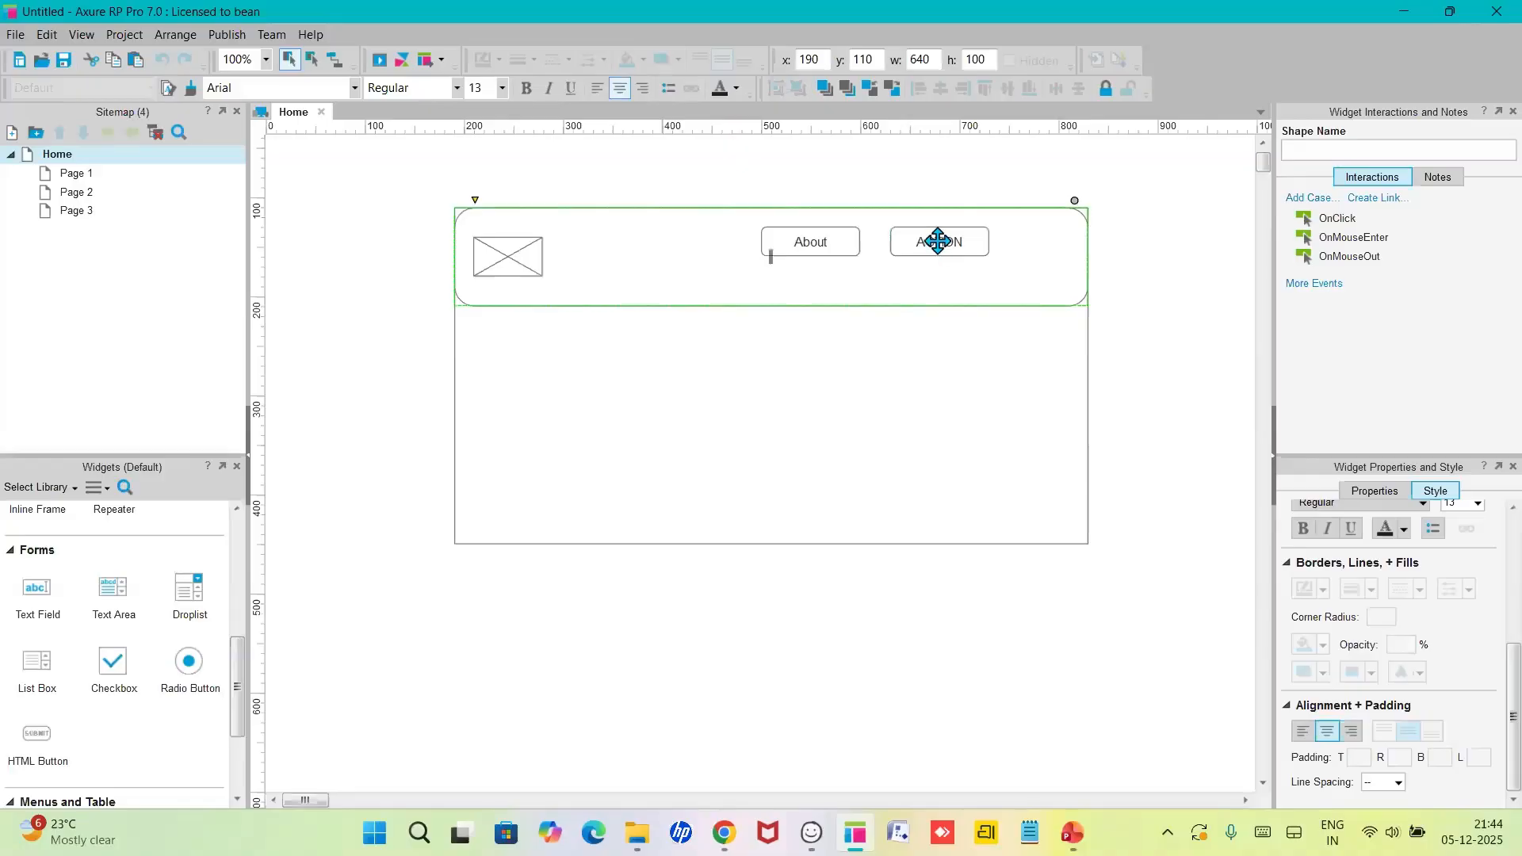
pyautogui.click(938, 242)
pyautogui.doubleClick(937, 242)
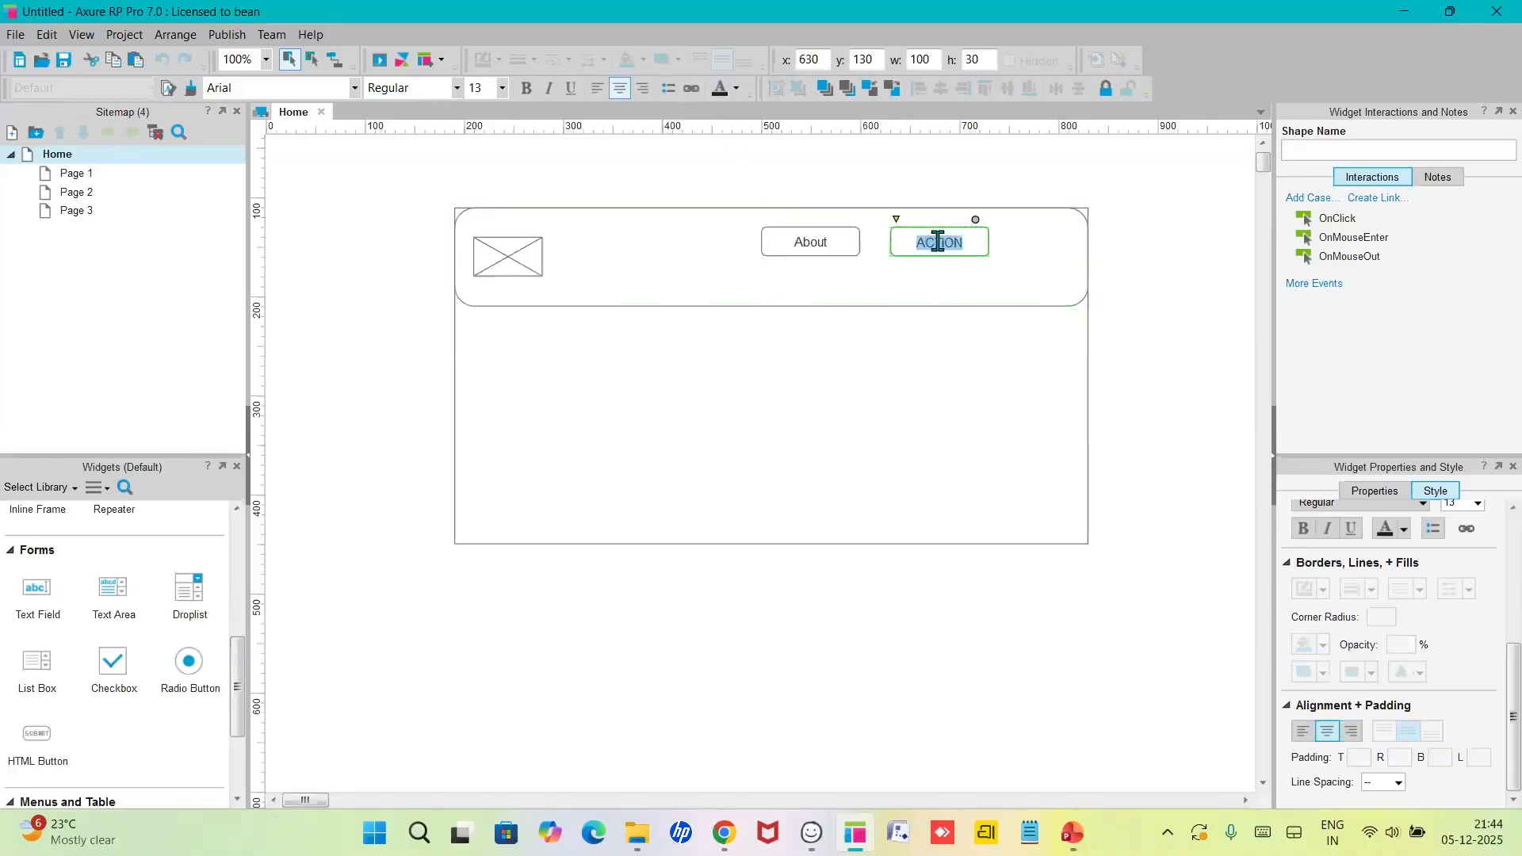
pyautogui.write('c')
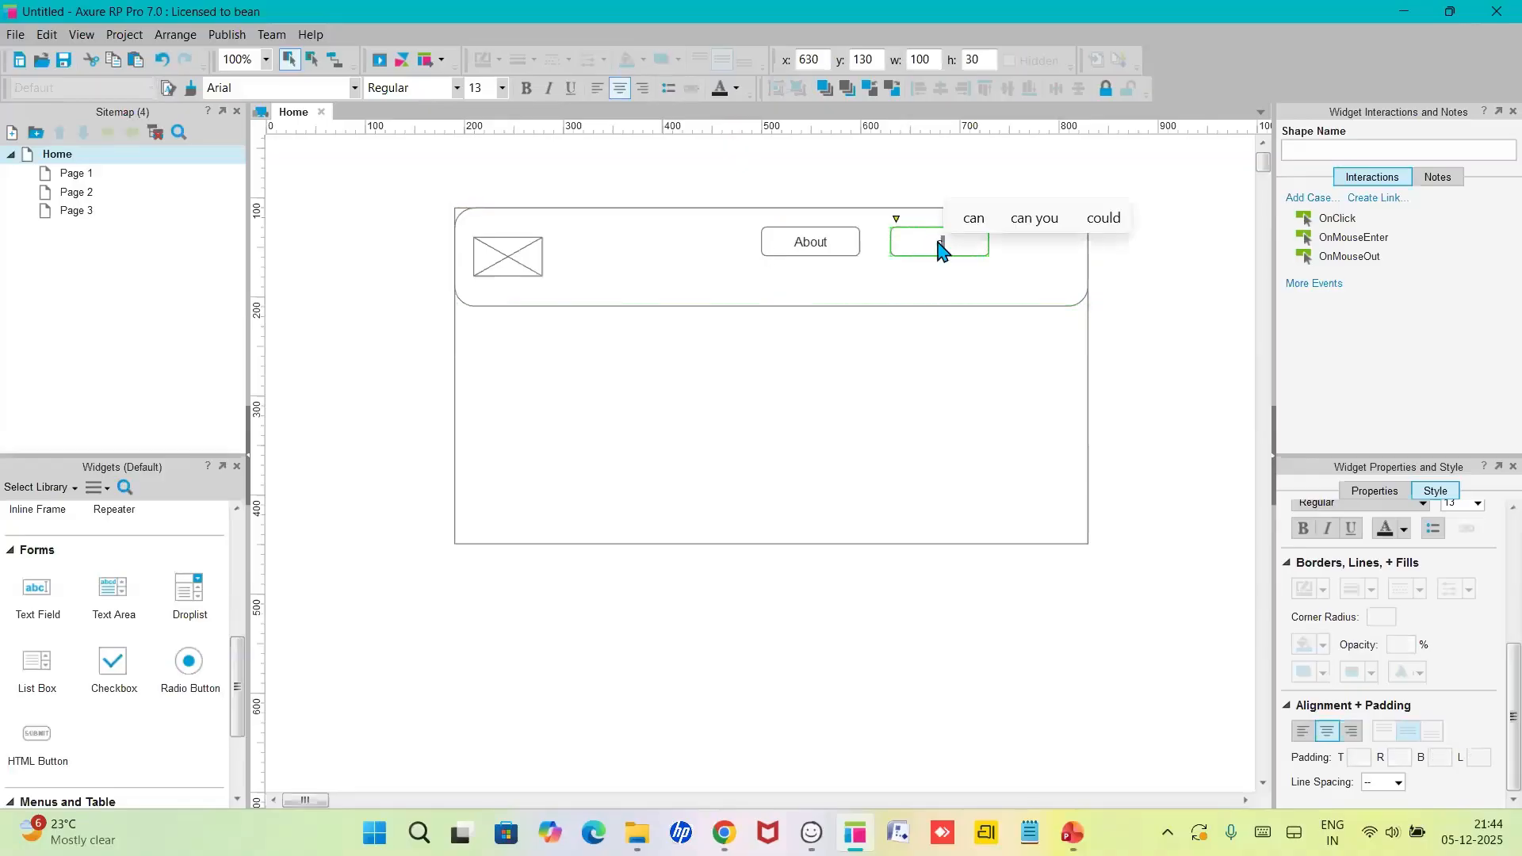
pyautogui.write('ontact')
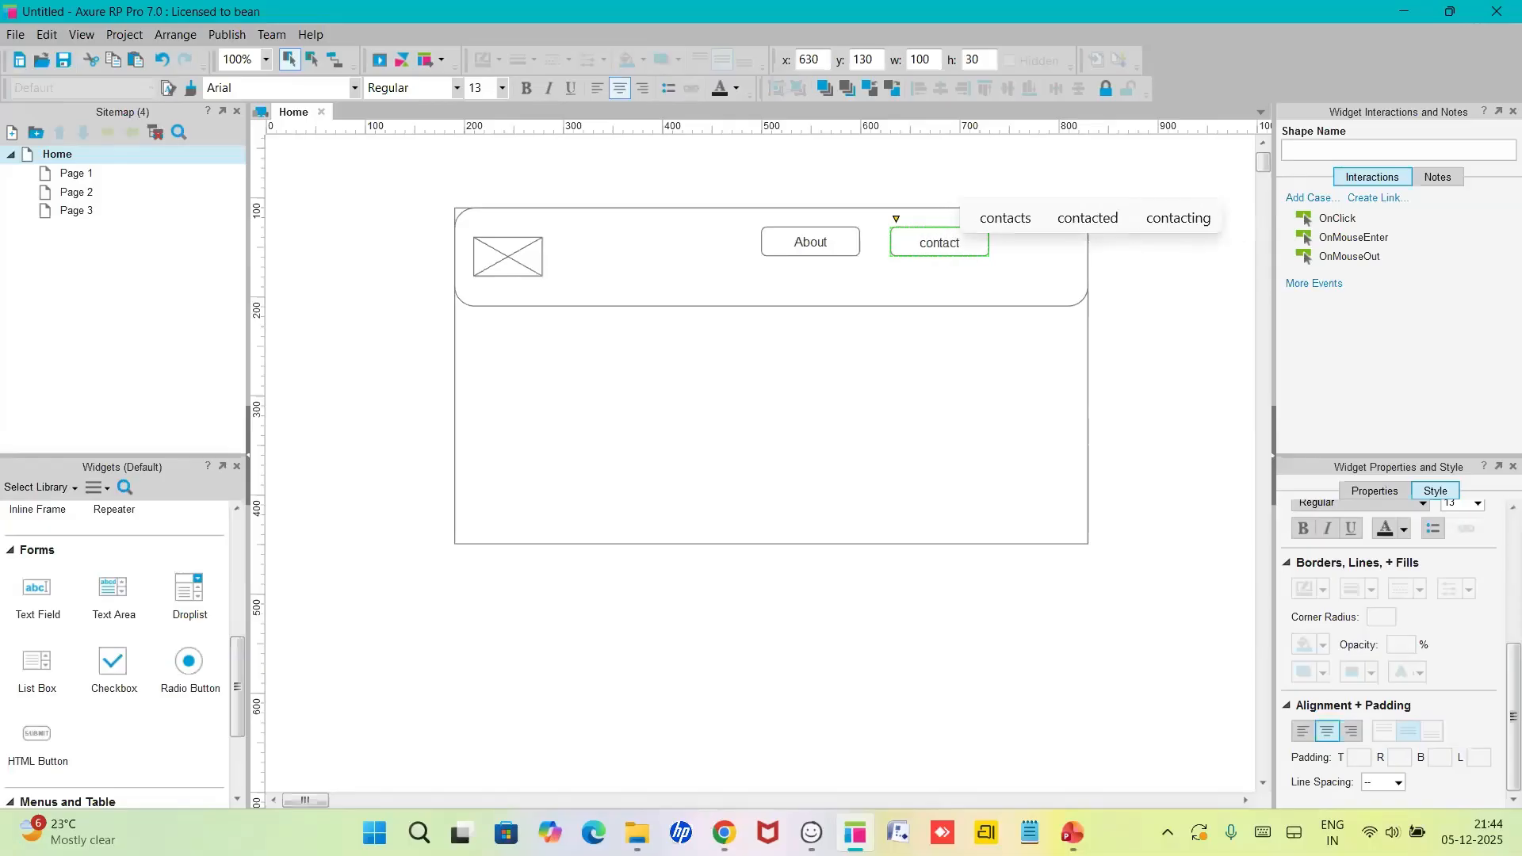
pyautogui.click(937, 326)
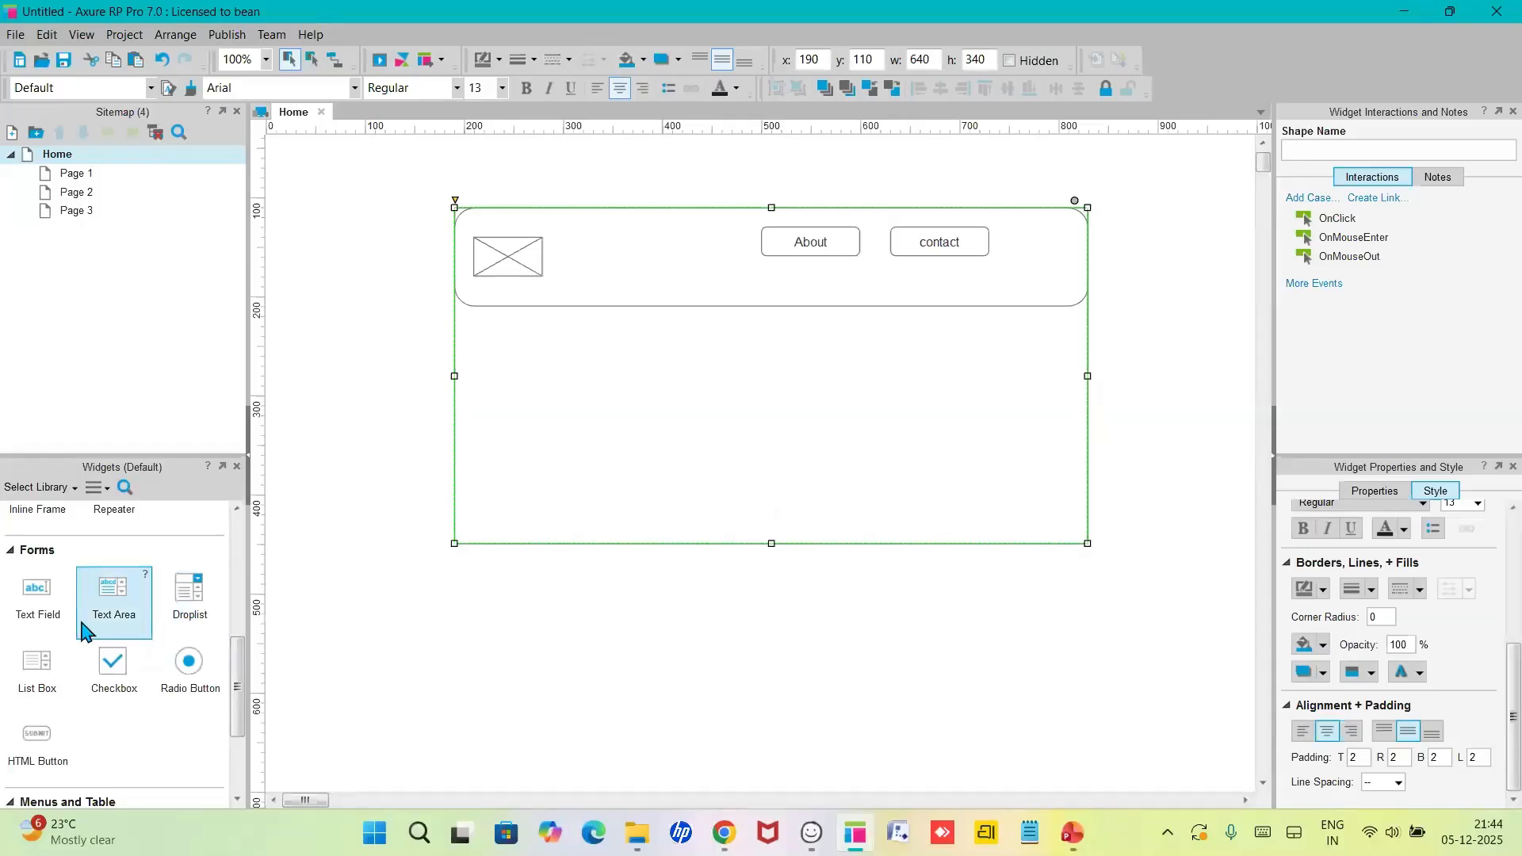
# - Stack three 200 by 25 text fields below the header, aligned at X 420, with the second at Y 295 and the third at Y 355
pyautogui.moveTo(40, 598); pyautogui.dragTo(683, 337)
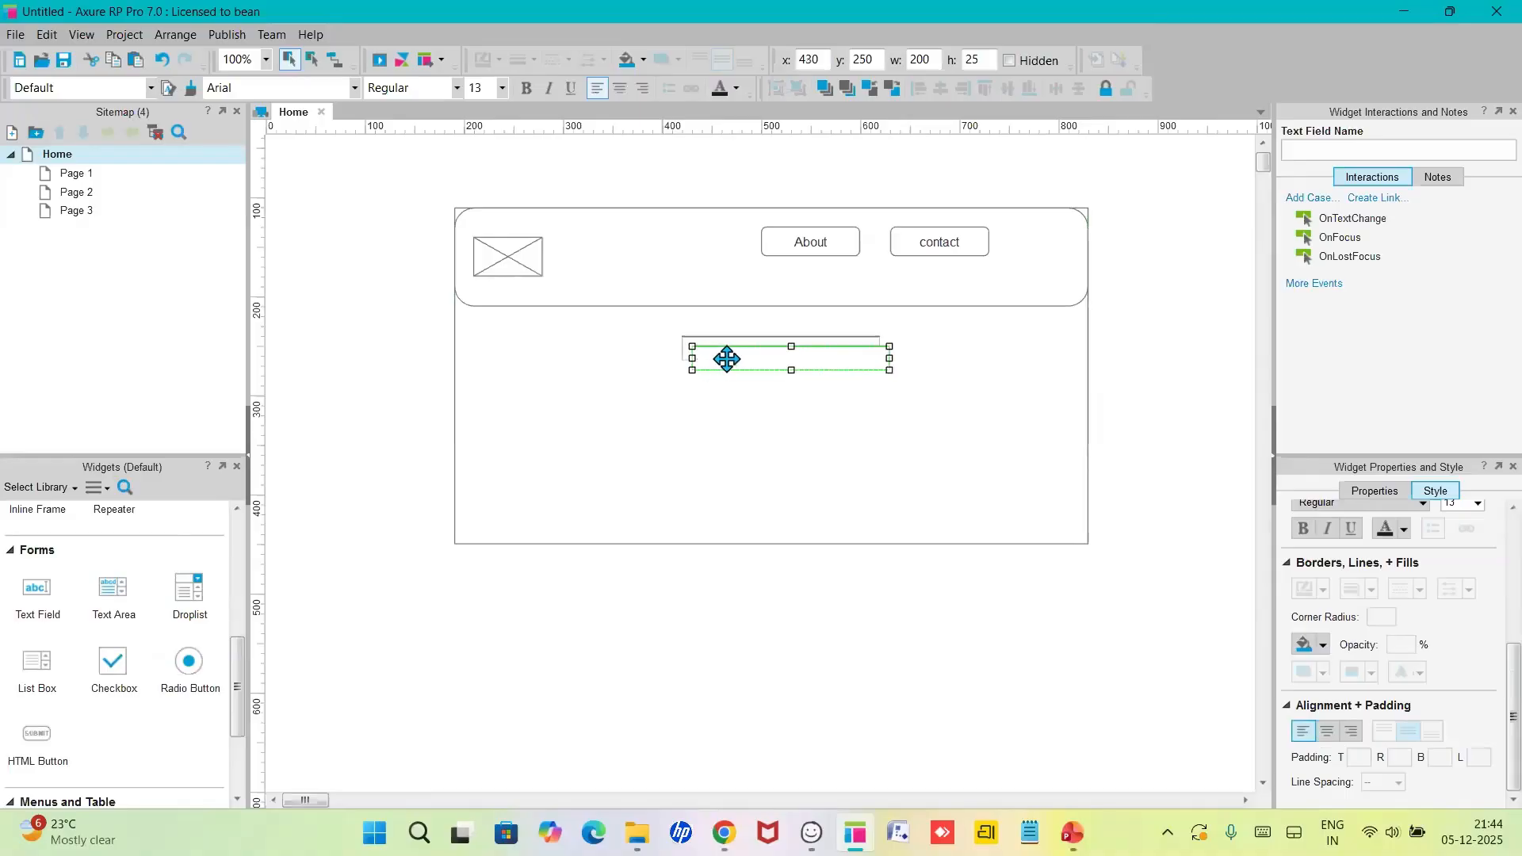
pyautogui.moveTo(725, 356); pyautogui.dragTo(734, 460)
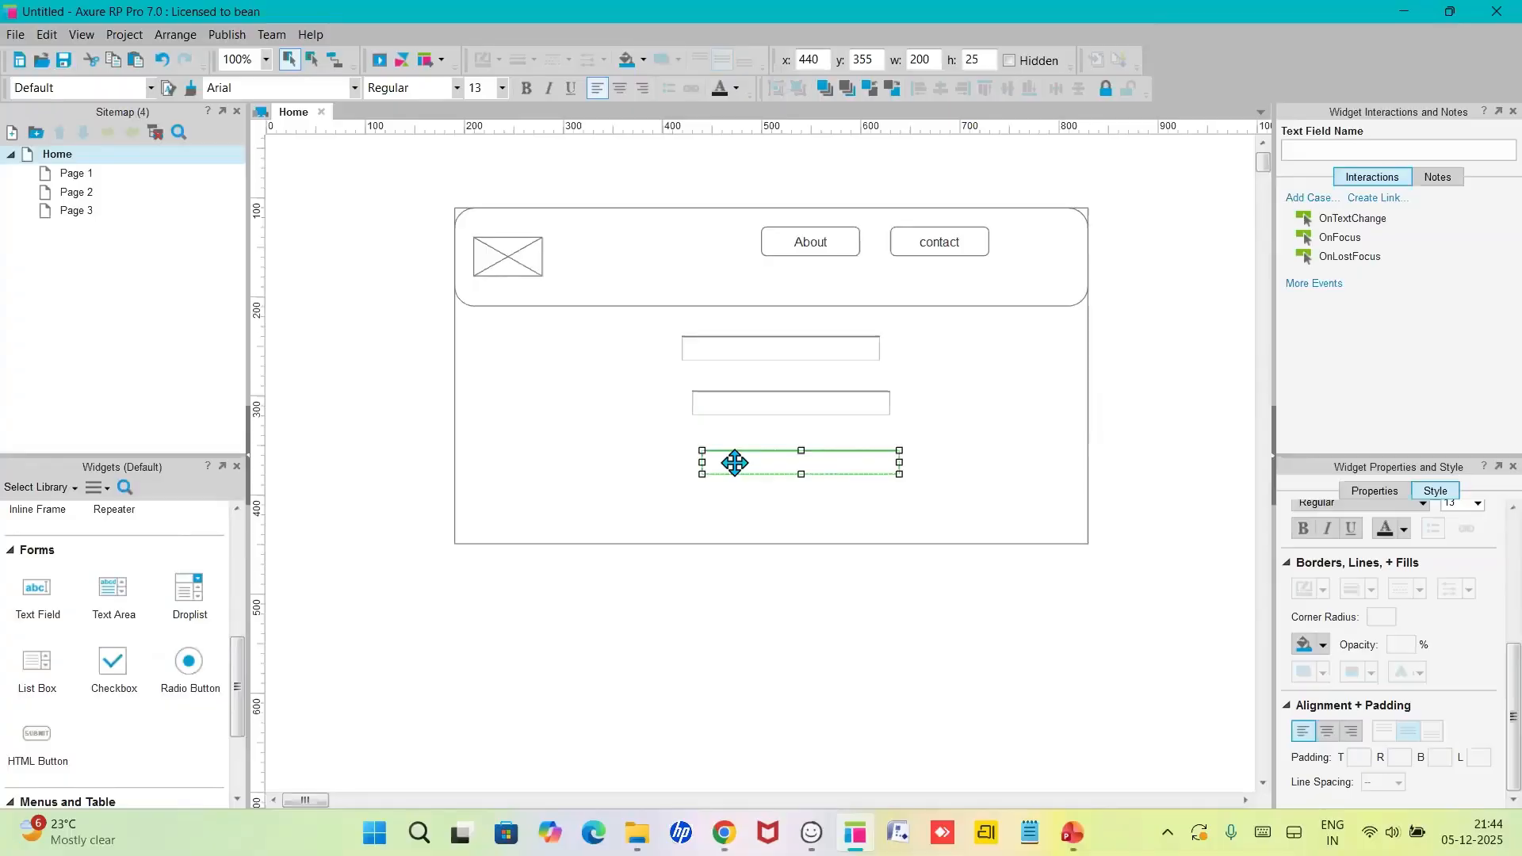
pyautogui.click(676, 468)
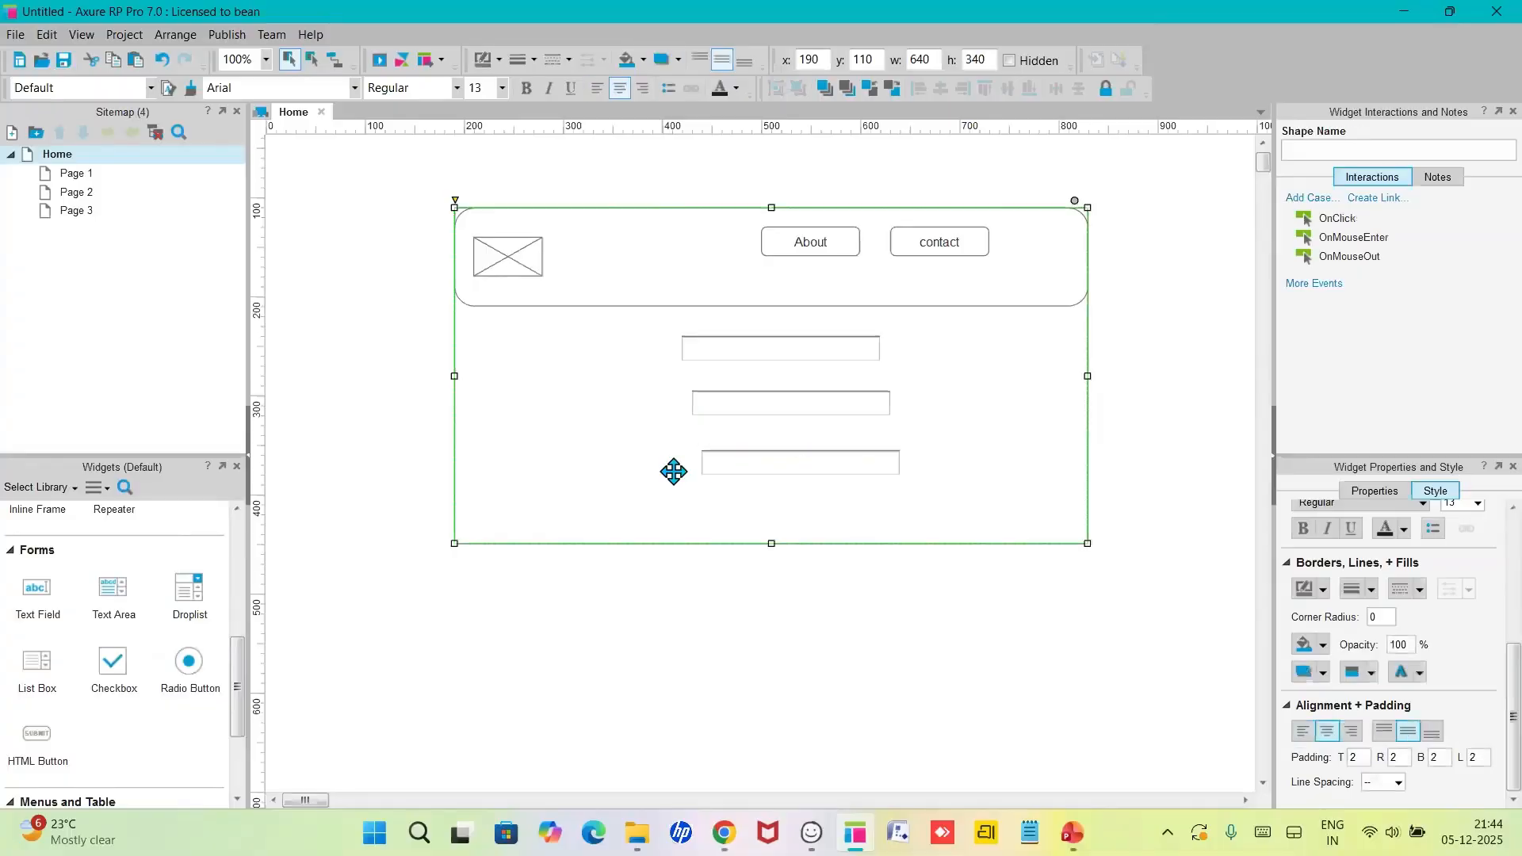
pyautogui.moveTo(728, 408); pyautogui.dragTo(724, 404)
pyautogui.click(732, 404)
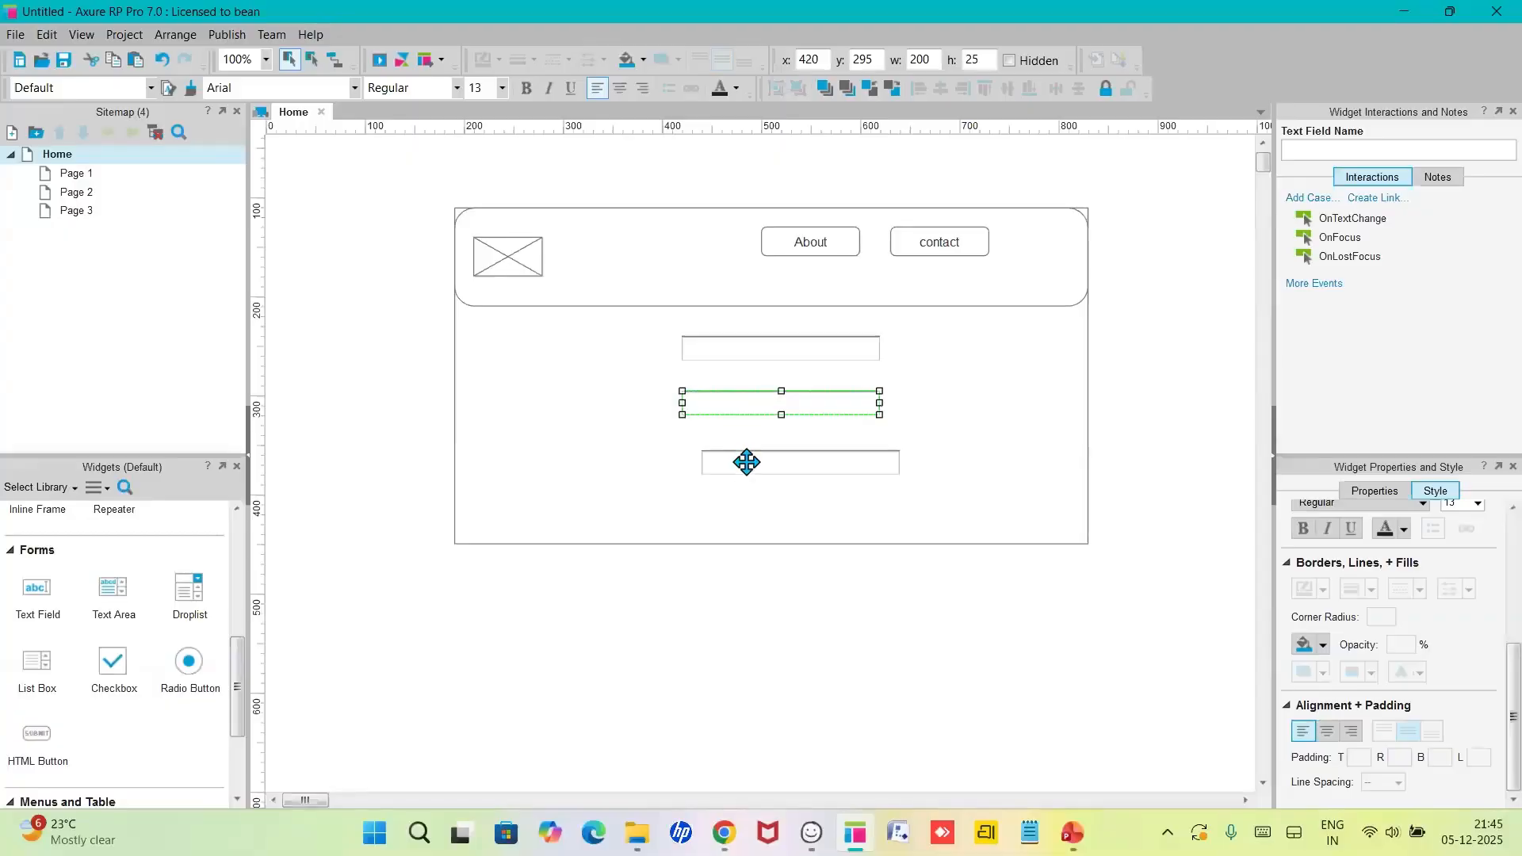
pyautogui.moveTo(747, 458); pyautogui.dragTo(729, 468)
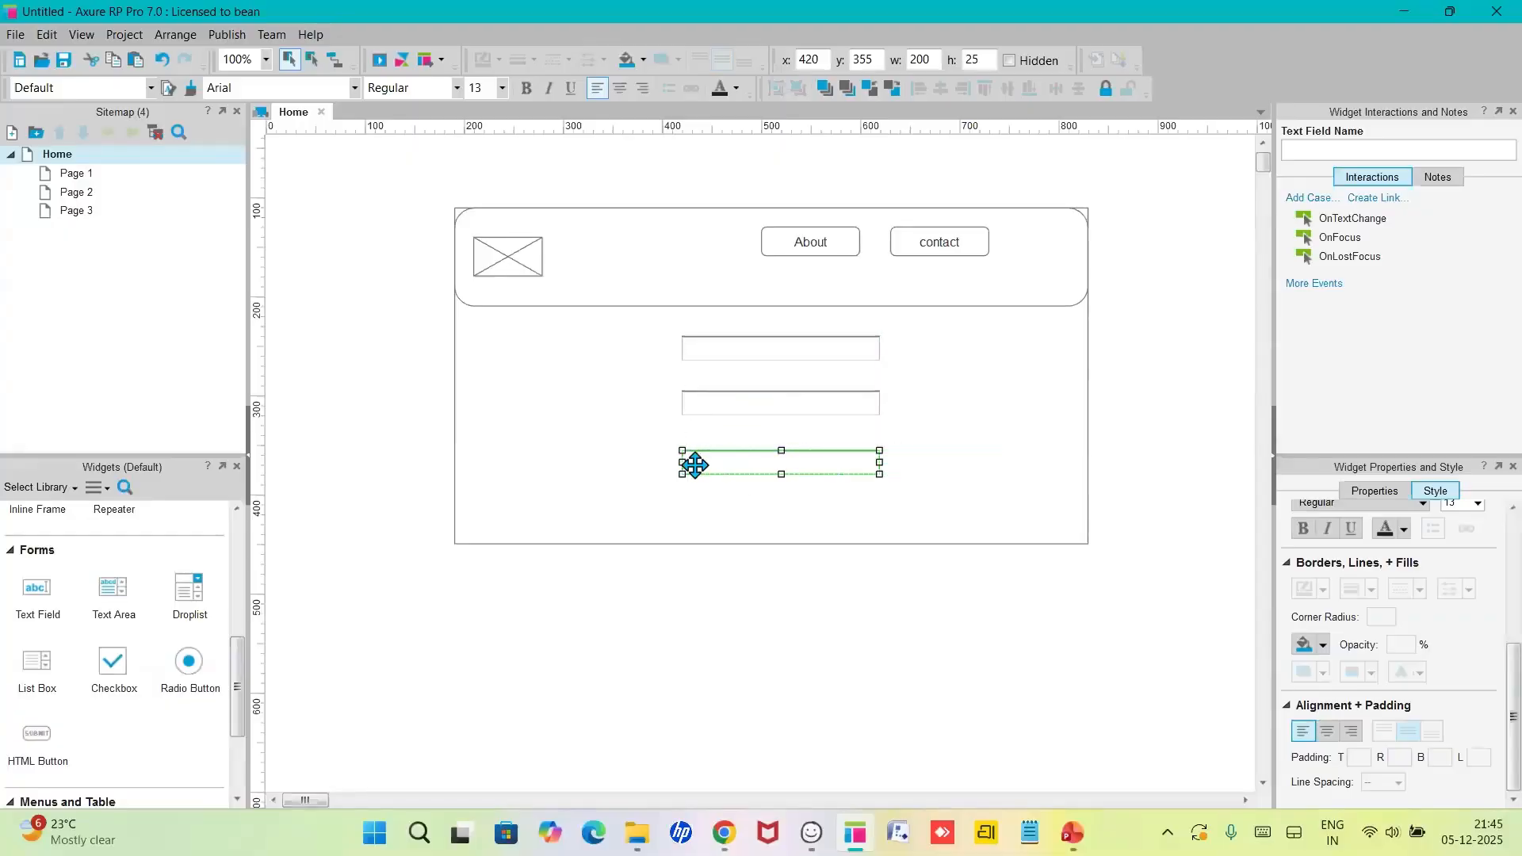
pyautogui.click(661, 464)
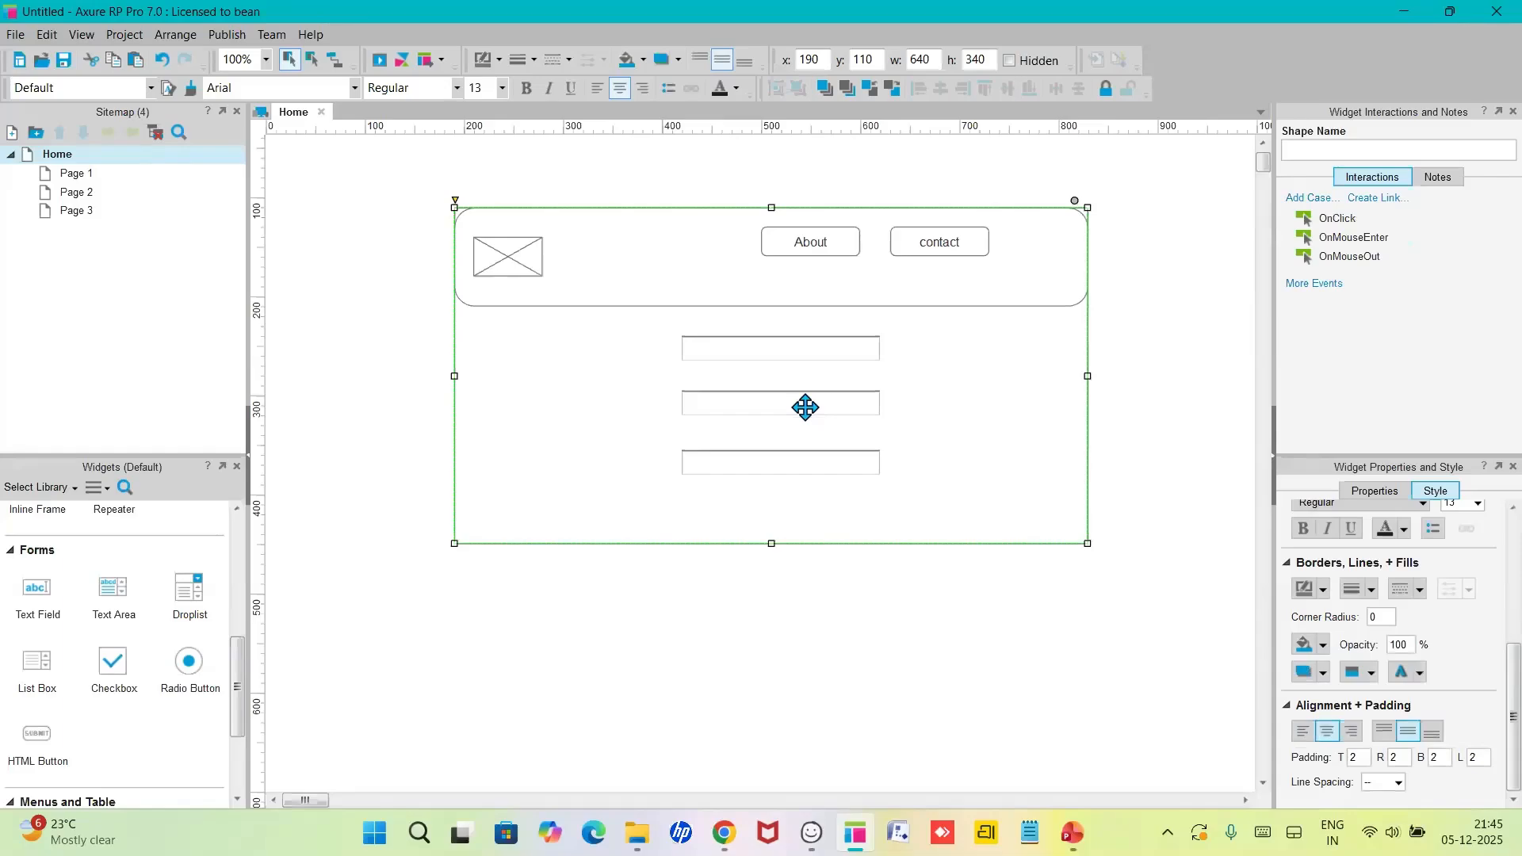
# - Add a 100 by 30 button shape below the text fields at about X 480, Y 400 and label it "Register"
pyautogui.scroll(1, 103, 638)
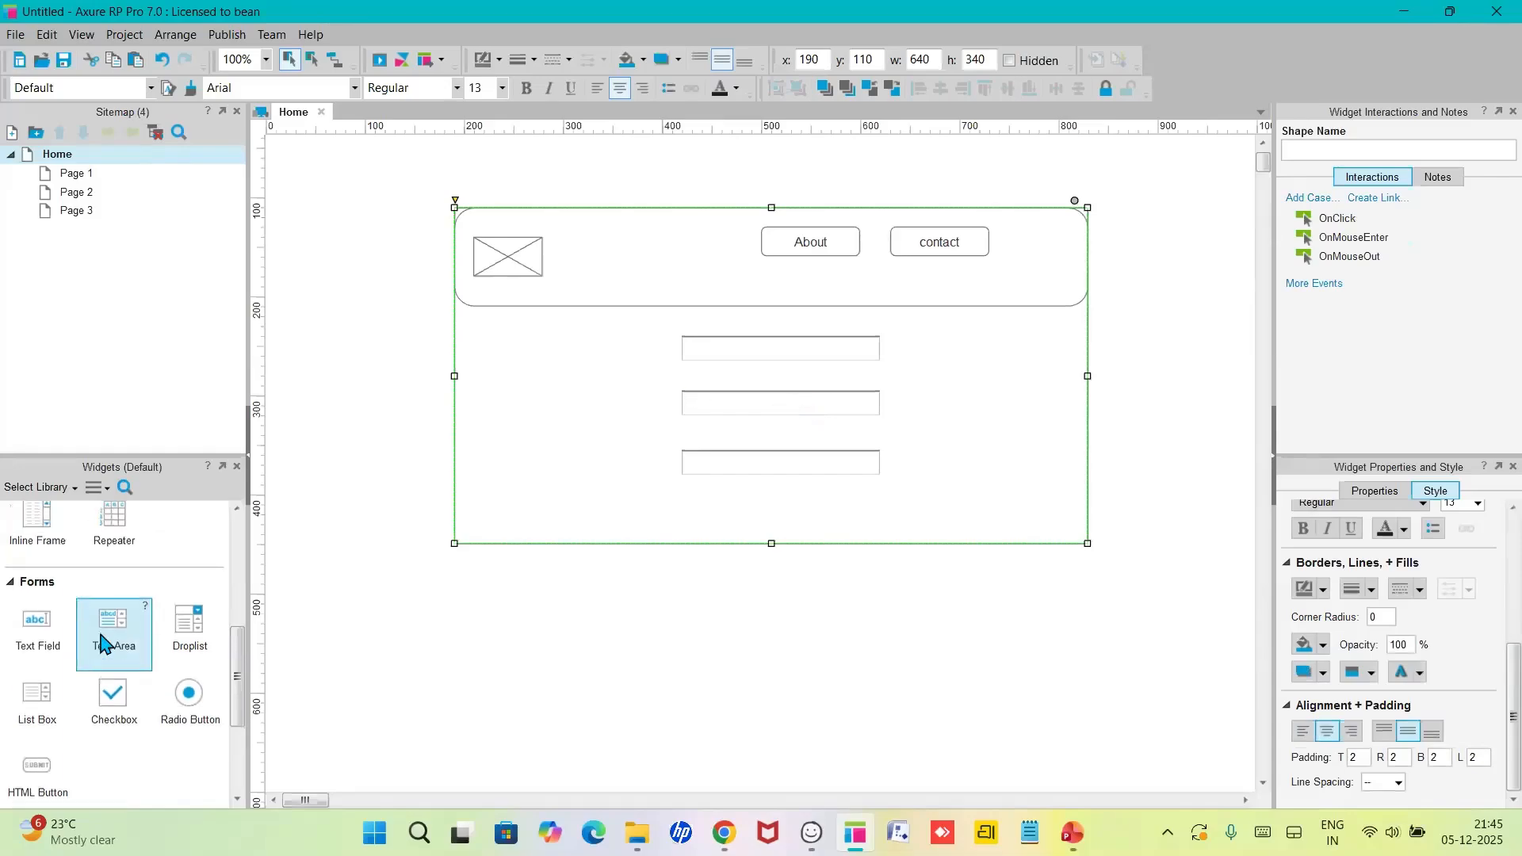
pyautogui.scroll(5, 103, 642)
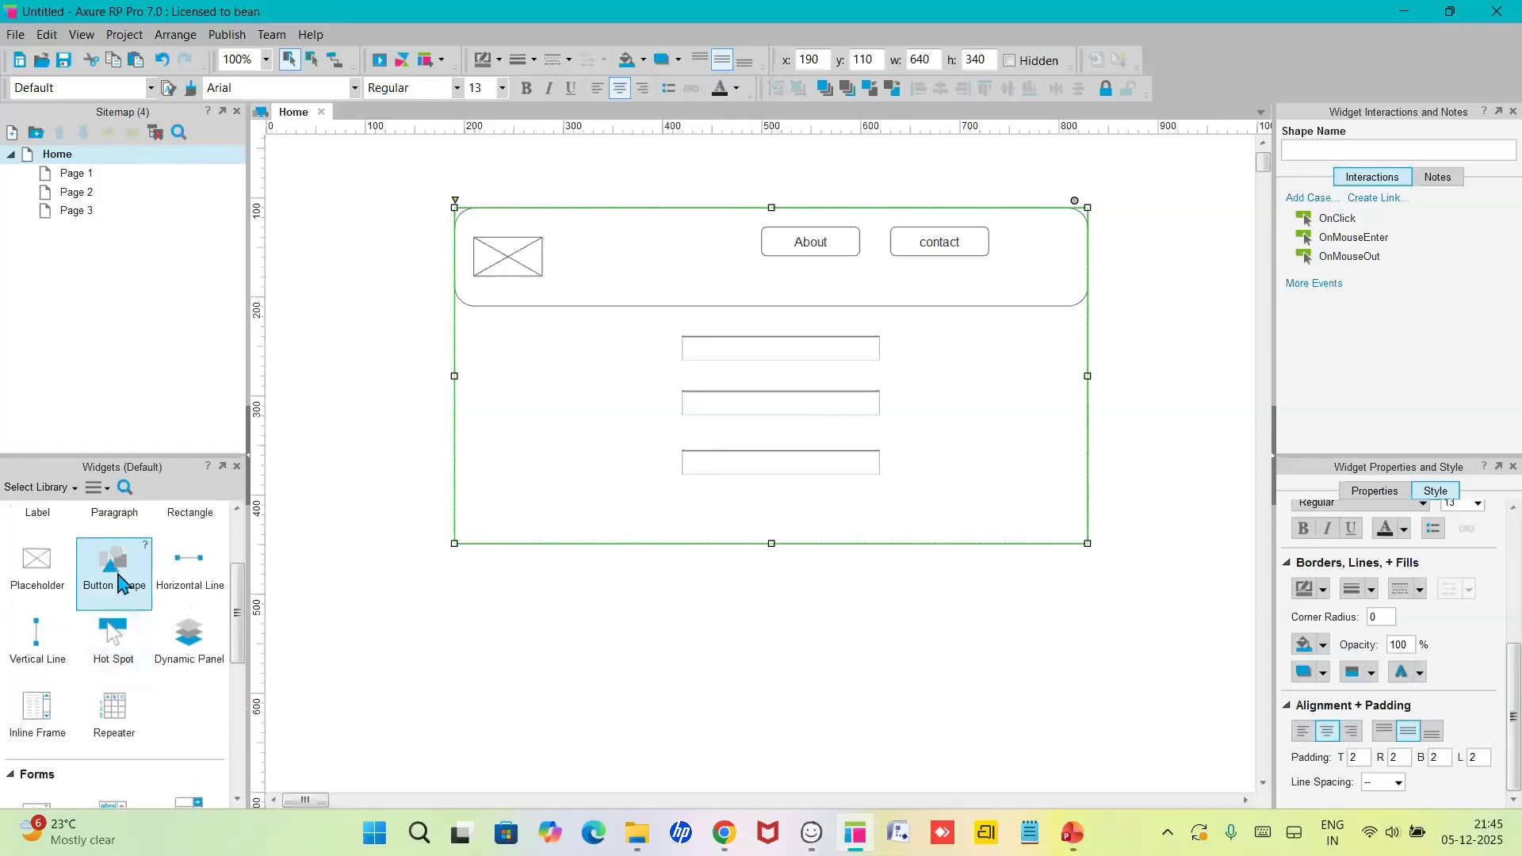
pyautogui.moveTo(118, 582); pyautogui.dragTo(747, 498)
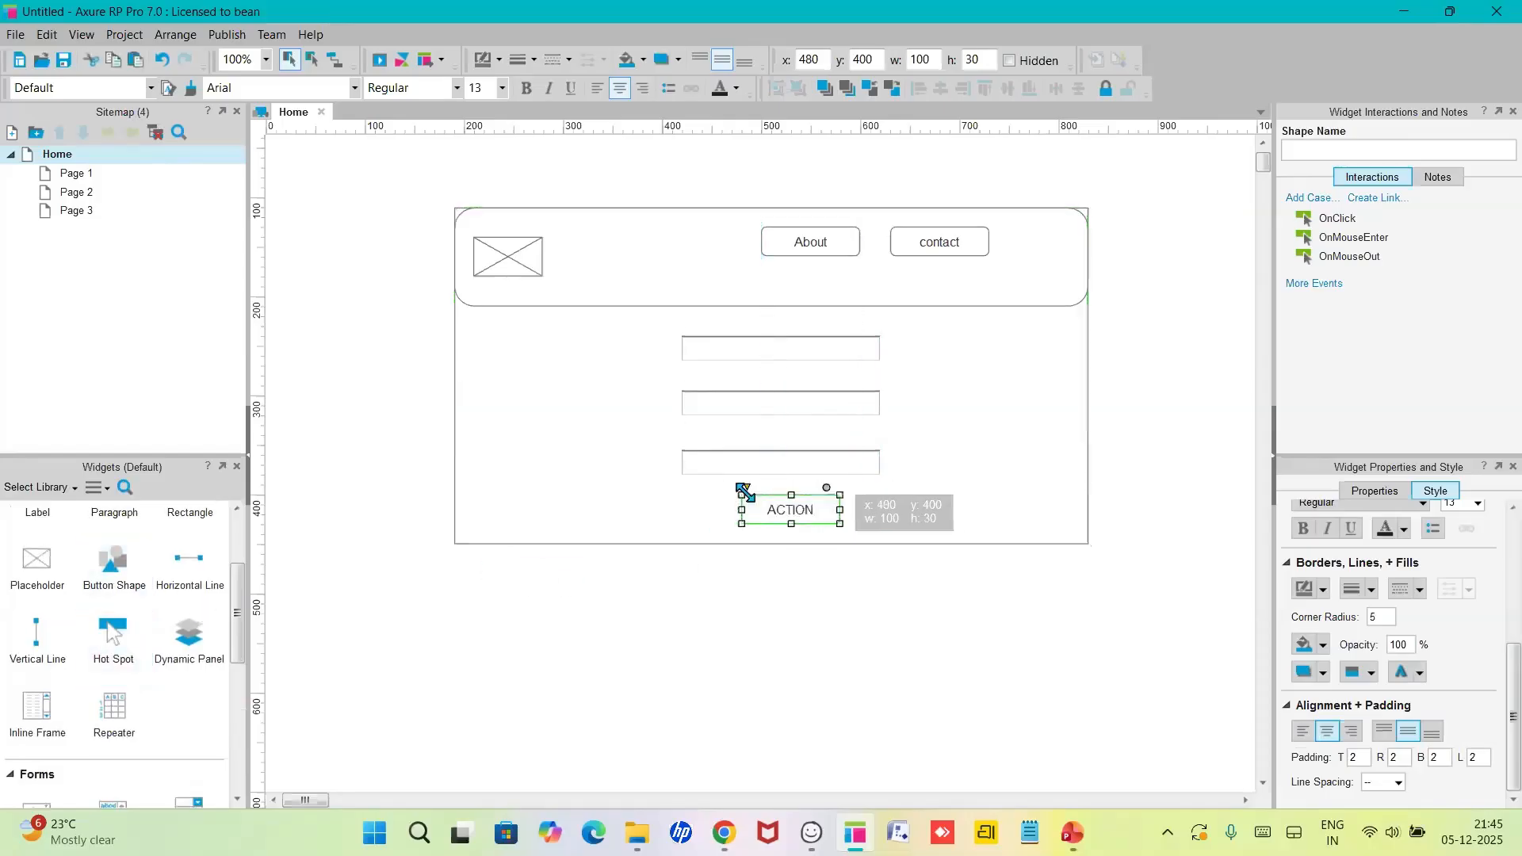
pyautogui.doubleClick(792, 511)
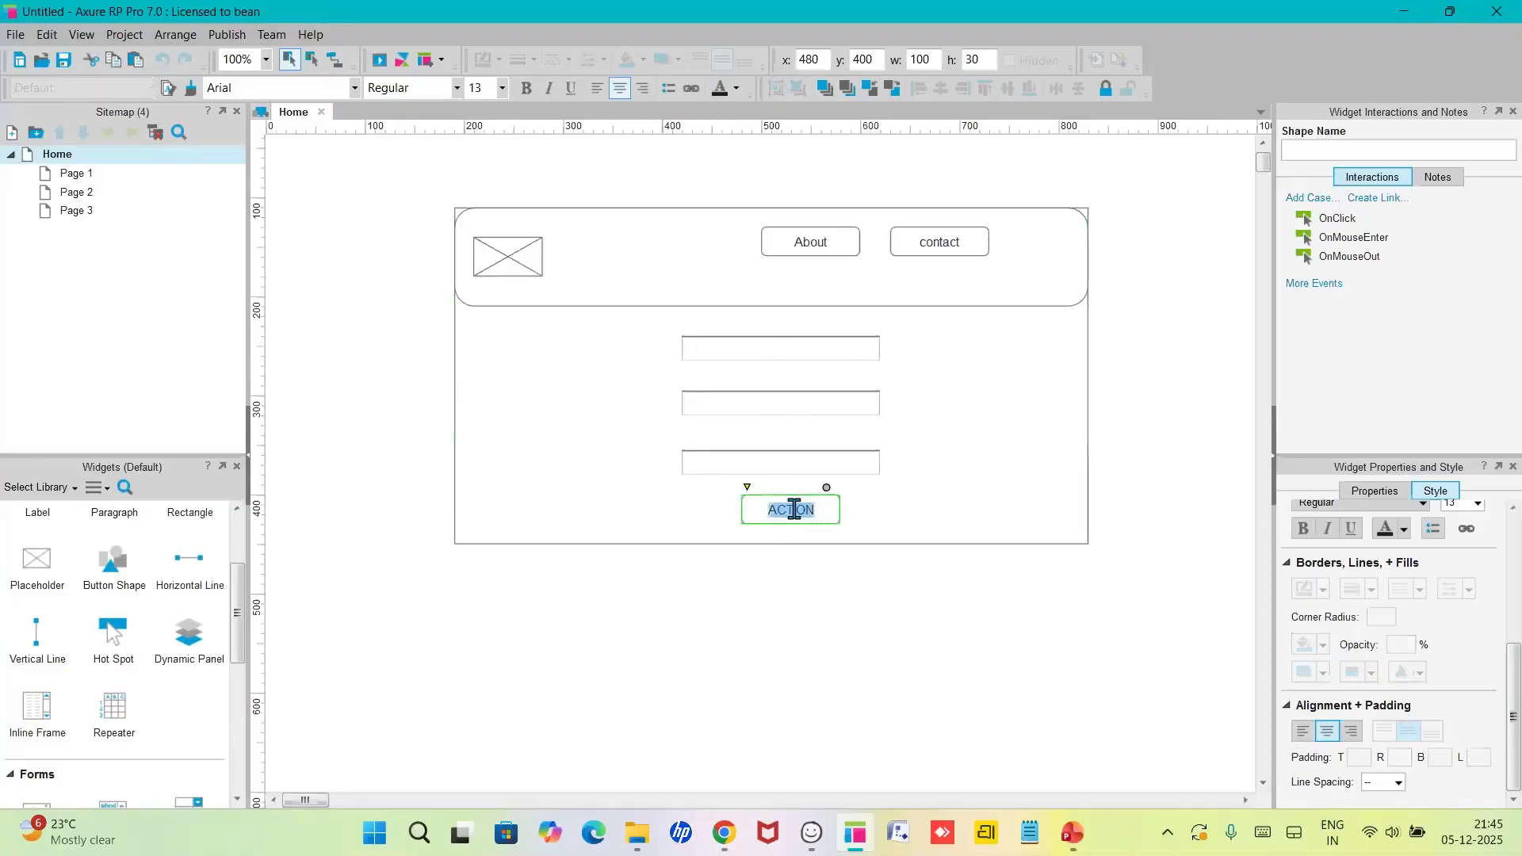
pyautogui.write('Re')
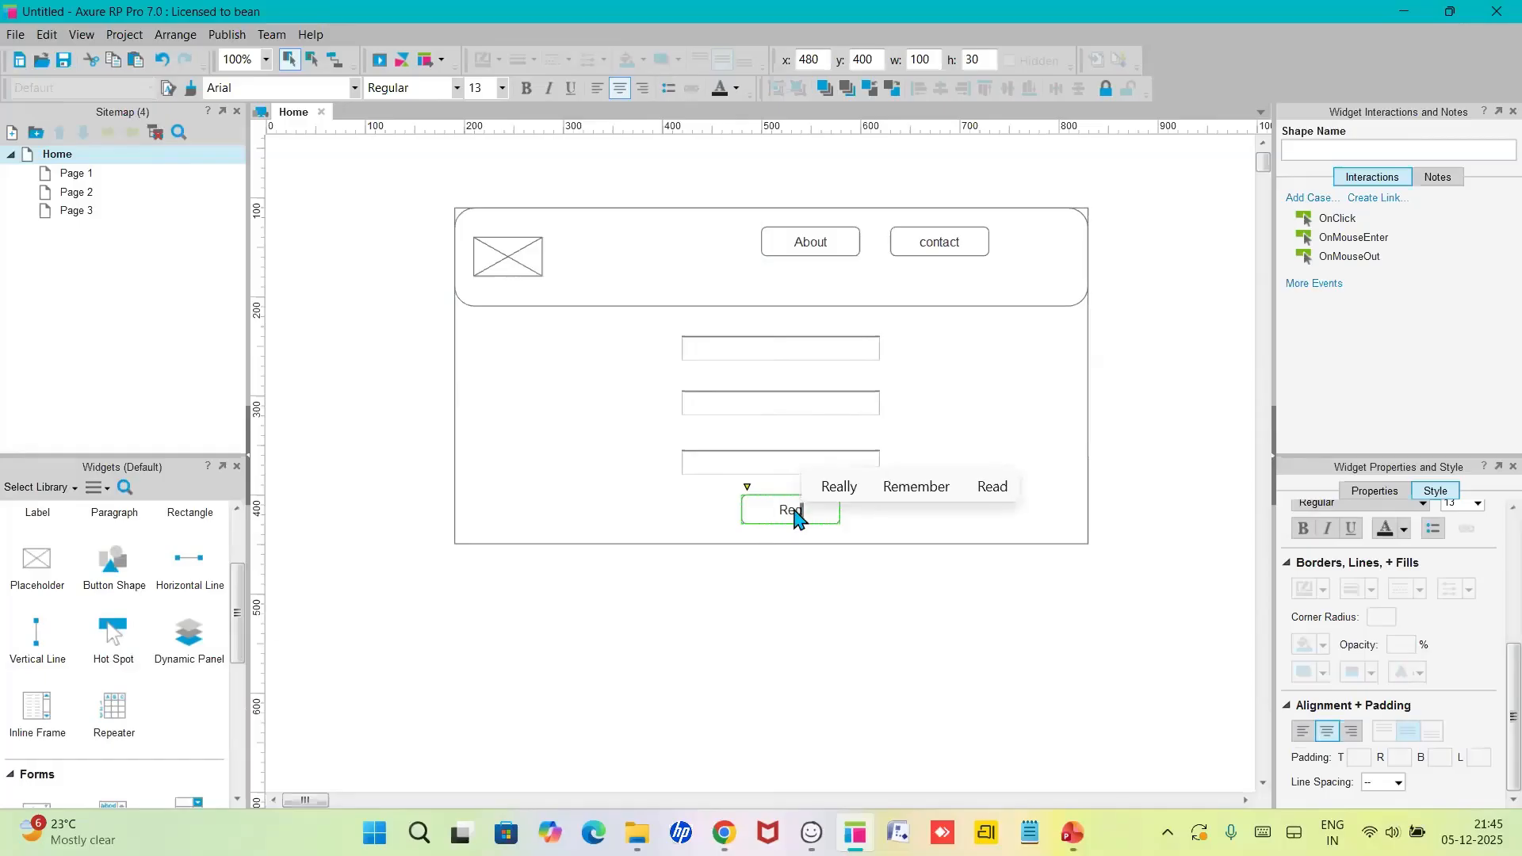
pyautogui.write('giste')
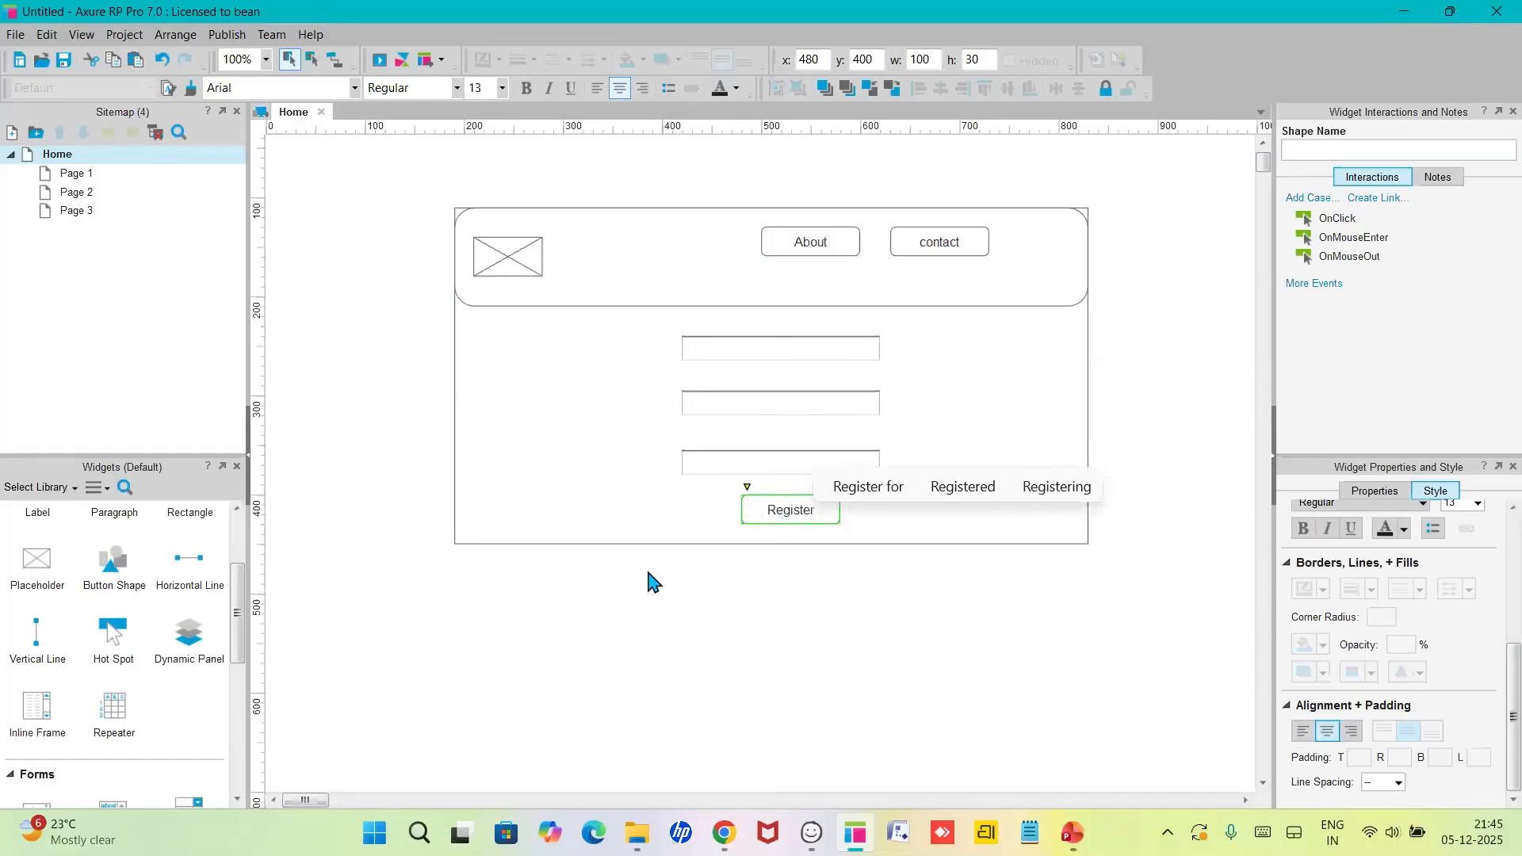
pyautogui.press('Escape')
pyautogui.click(648, 601)
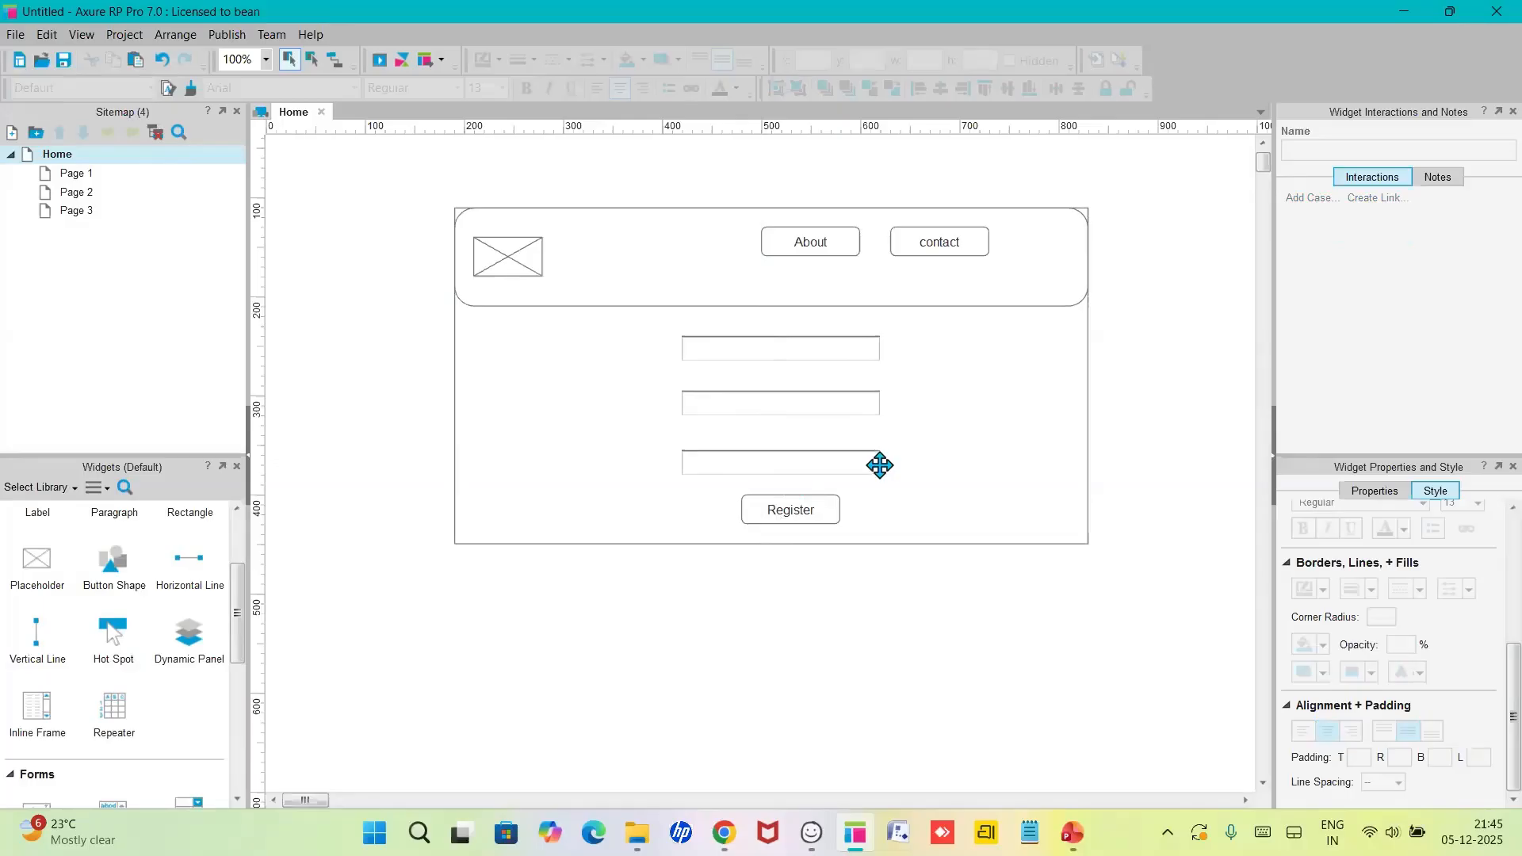
# - Fill the large 640 by 340 frame rectangle with solid cyan, color 00FFFF
pyautogui.click(561, 460)
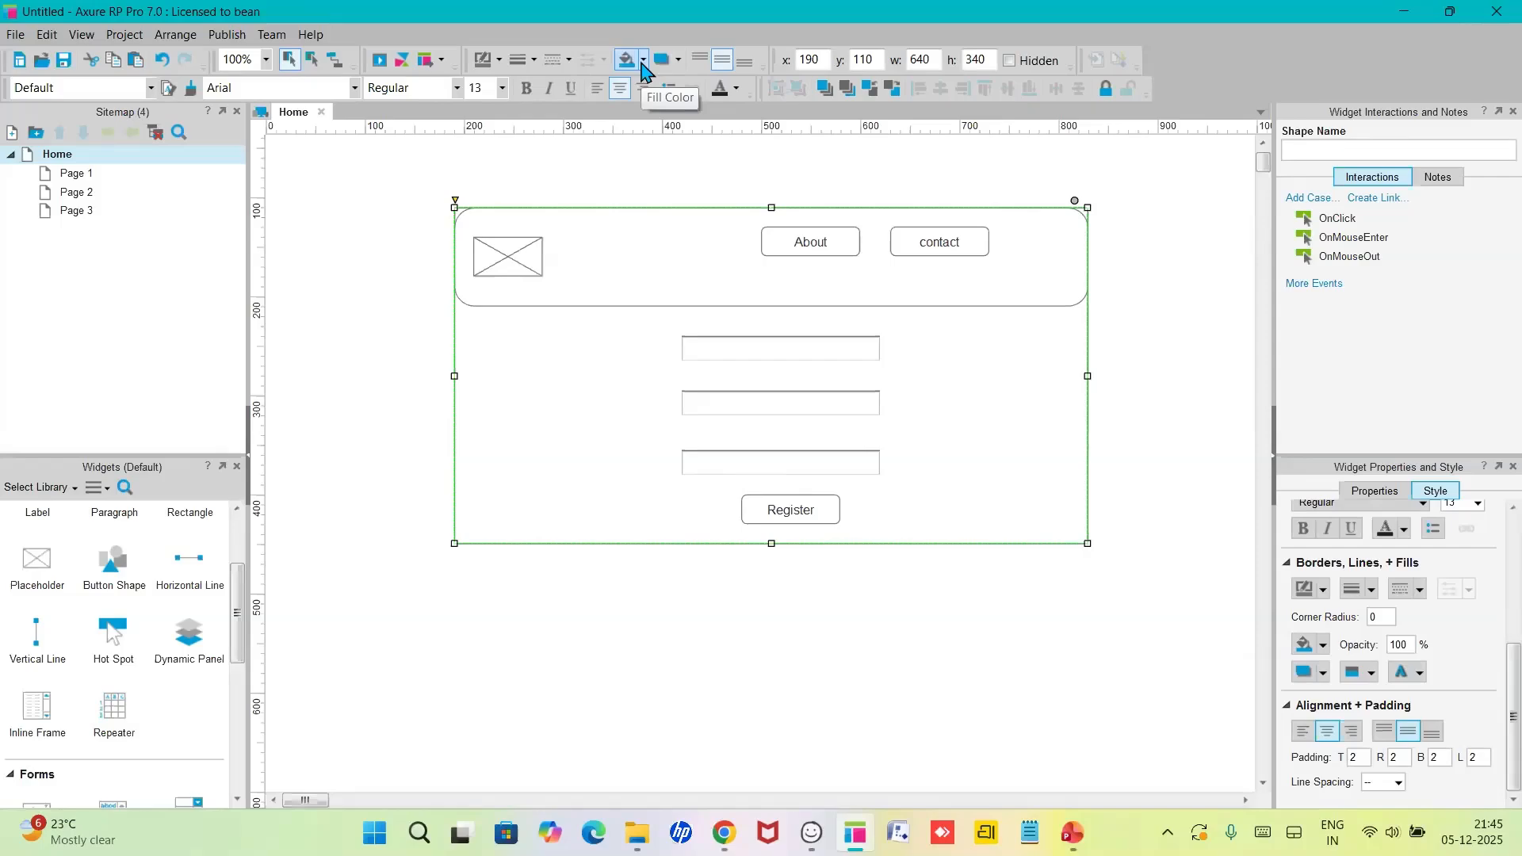
pyautogui.click(642, 62)
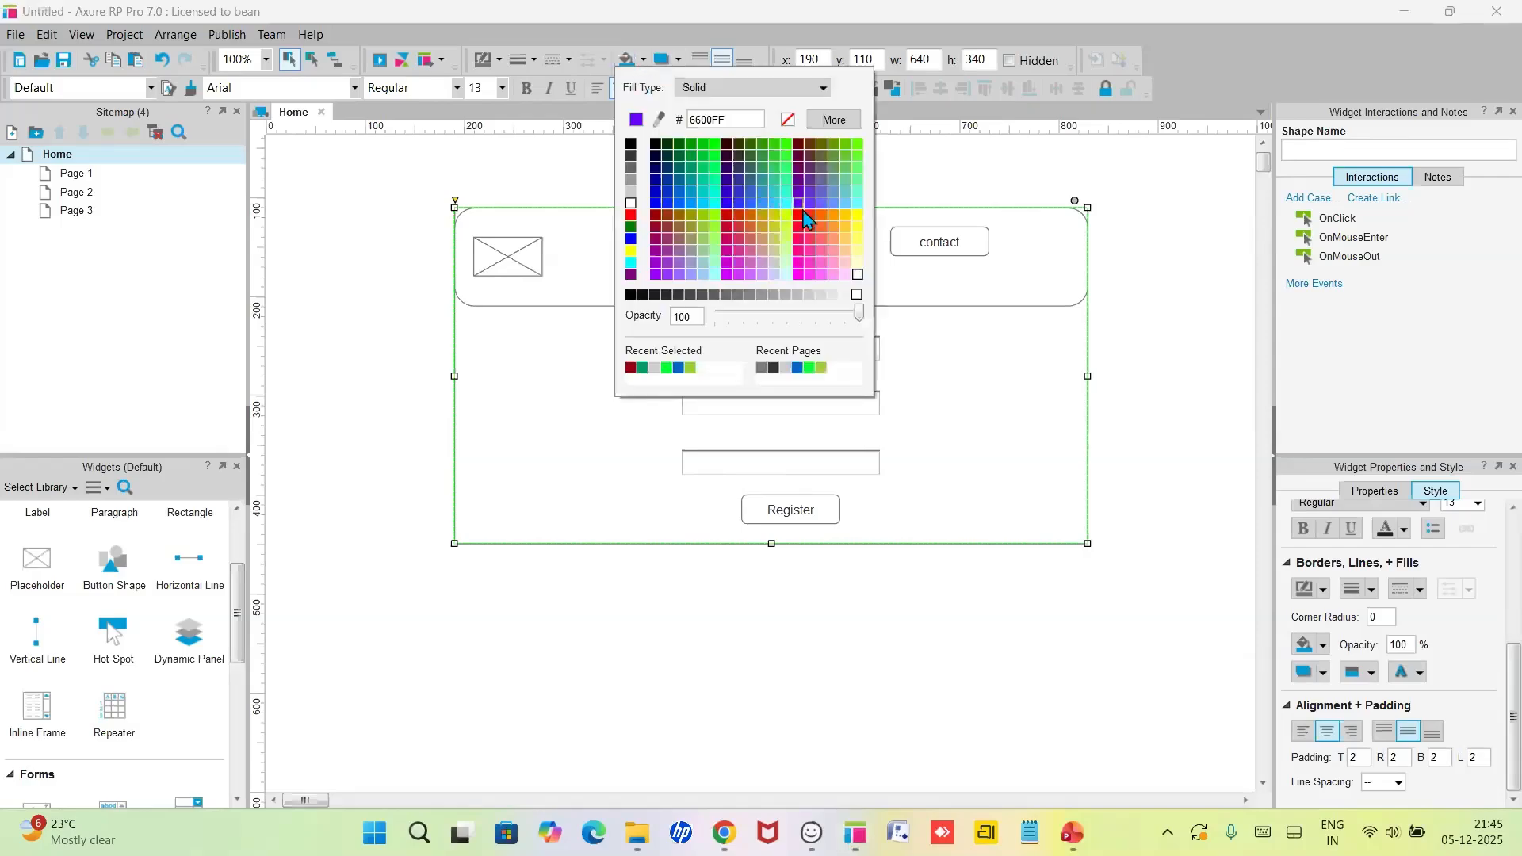
pyautogui.click(717, 212)
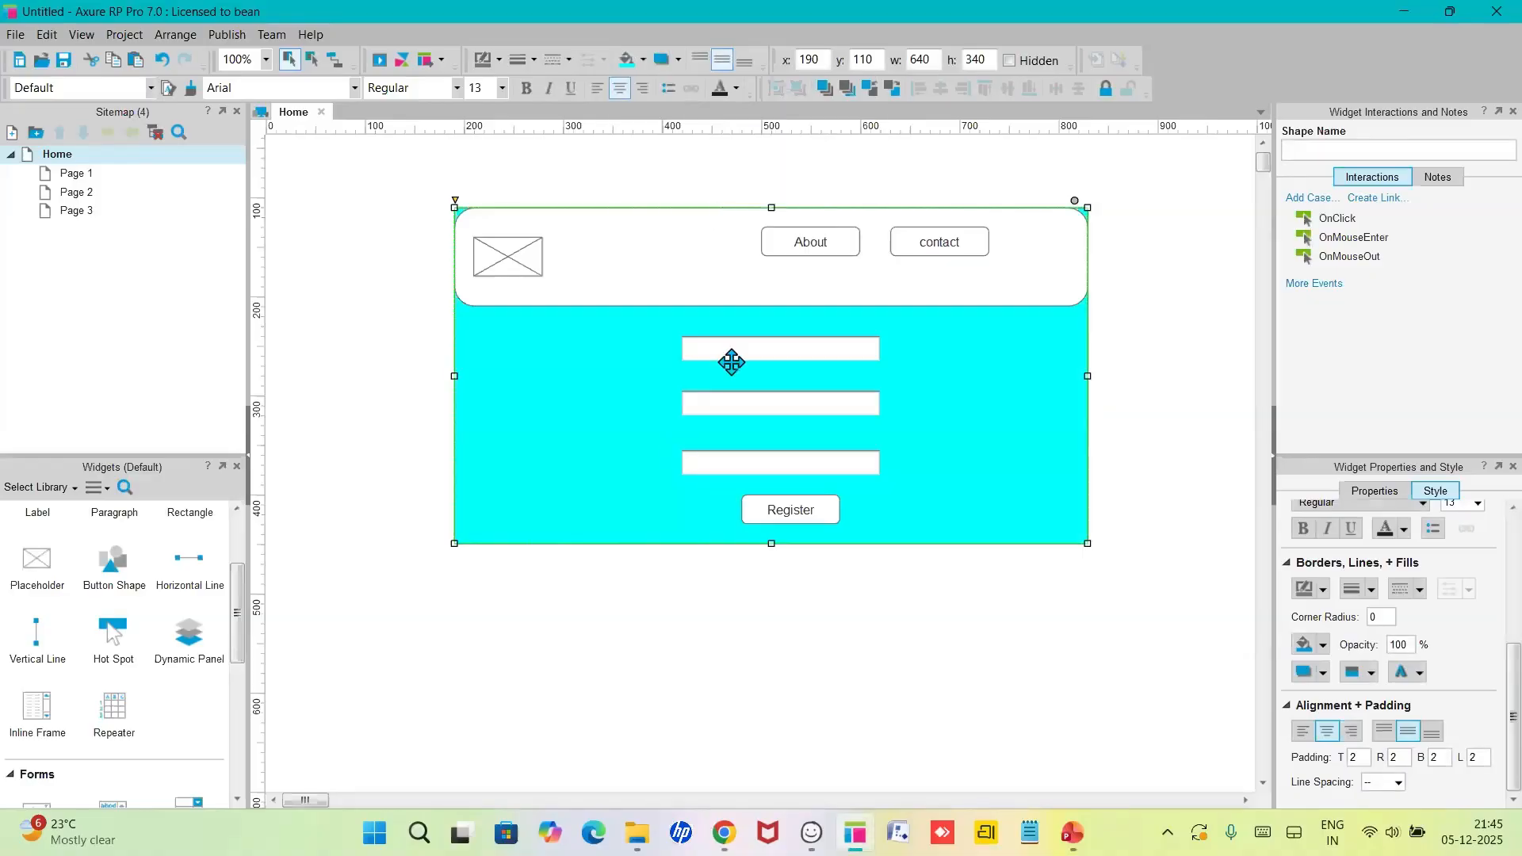
# - Try a lime green fill on the large frame and restore its cyan 00FFFF fill
pyautogui.click(642, 59)
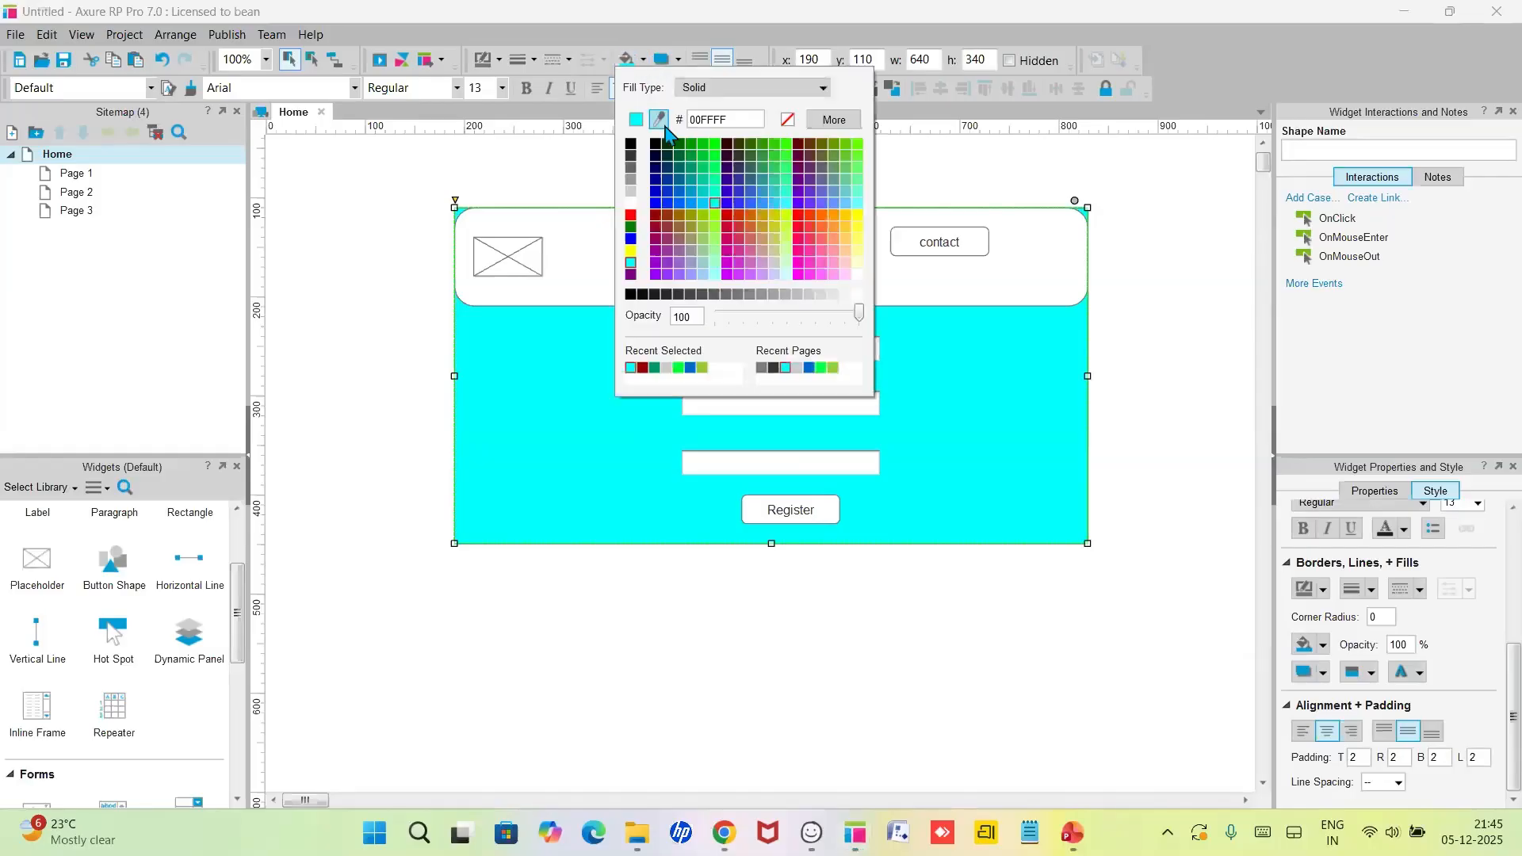
pyautogui.click(713, 217)
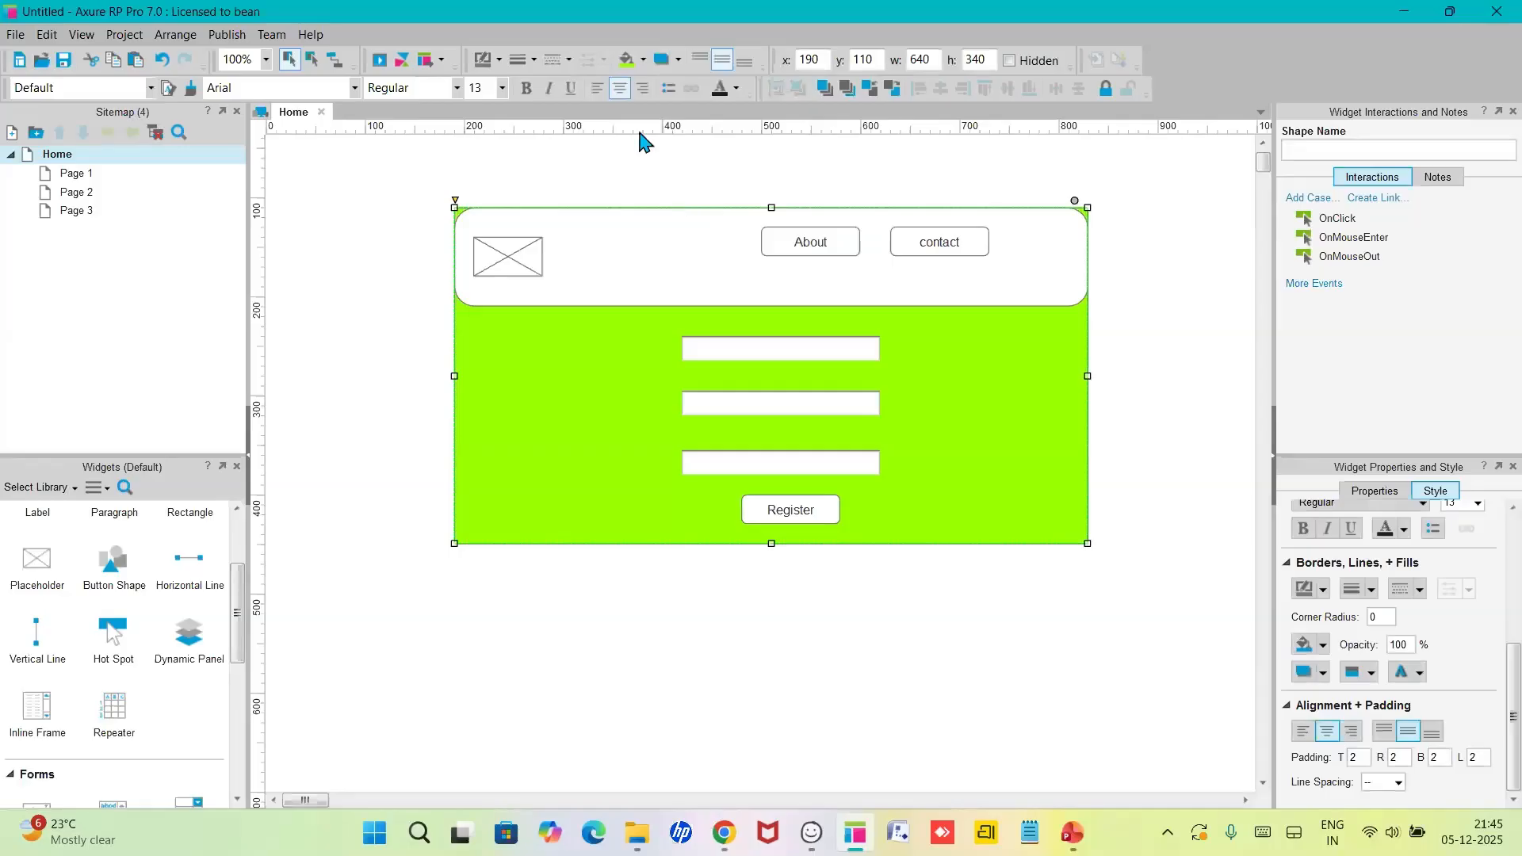
pyautogui.click(642, 58)
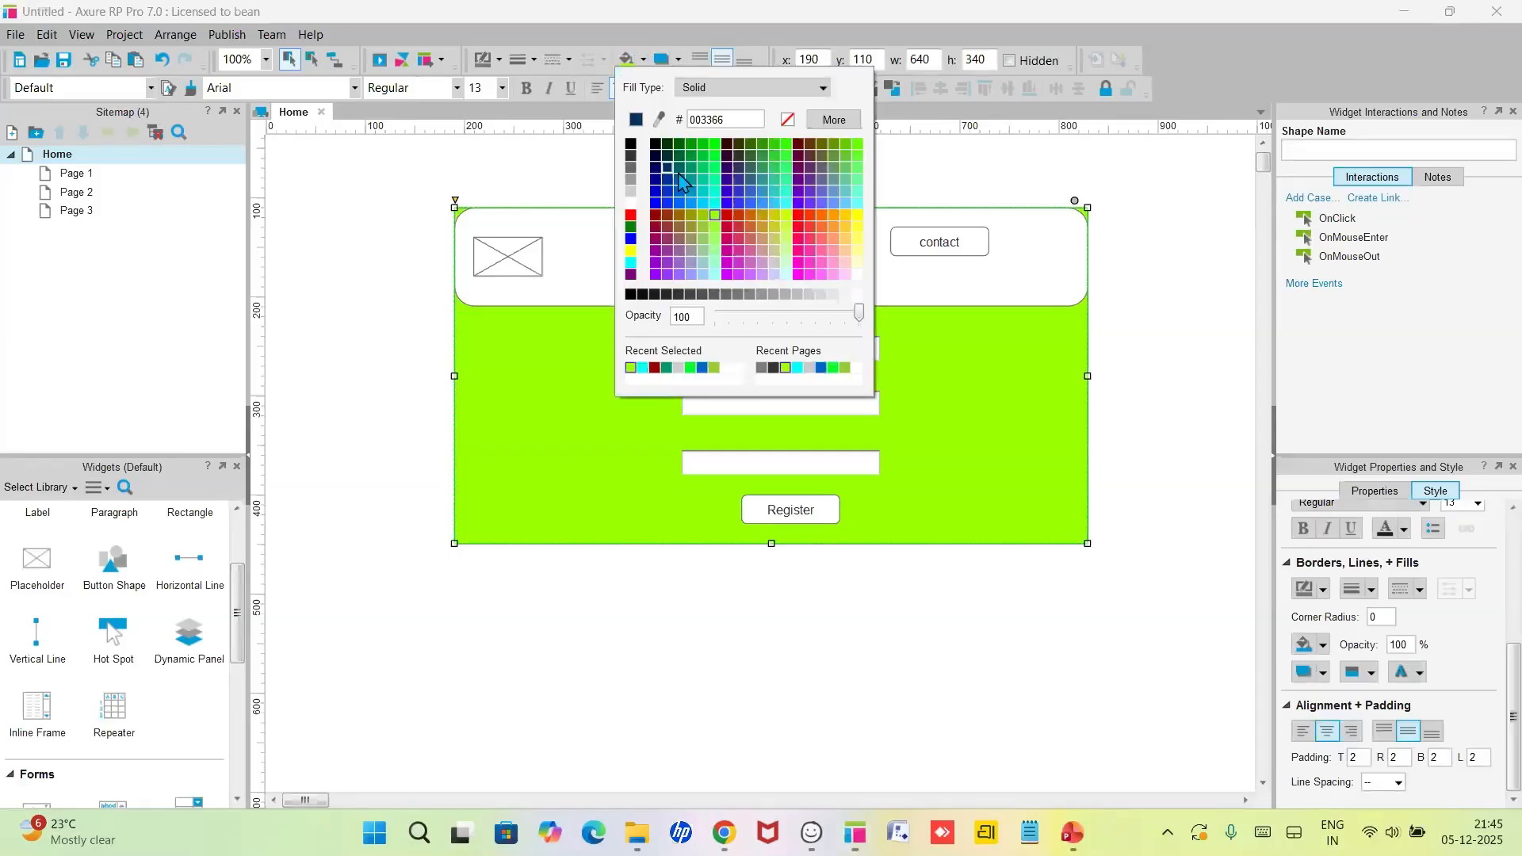
pyautogui.click(713, 204)
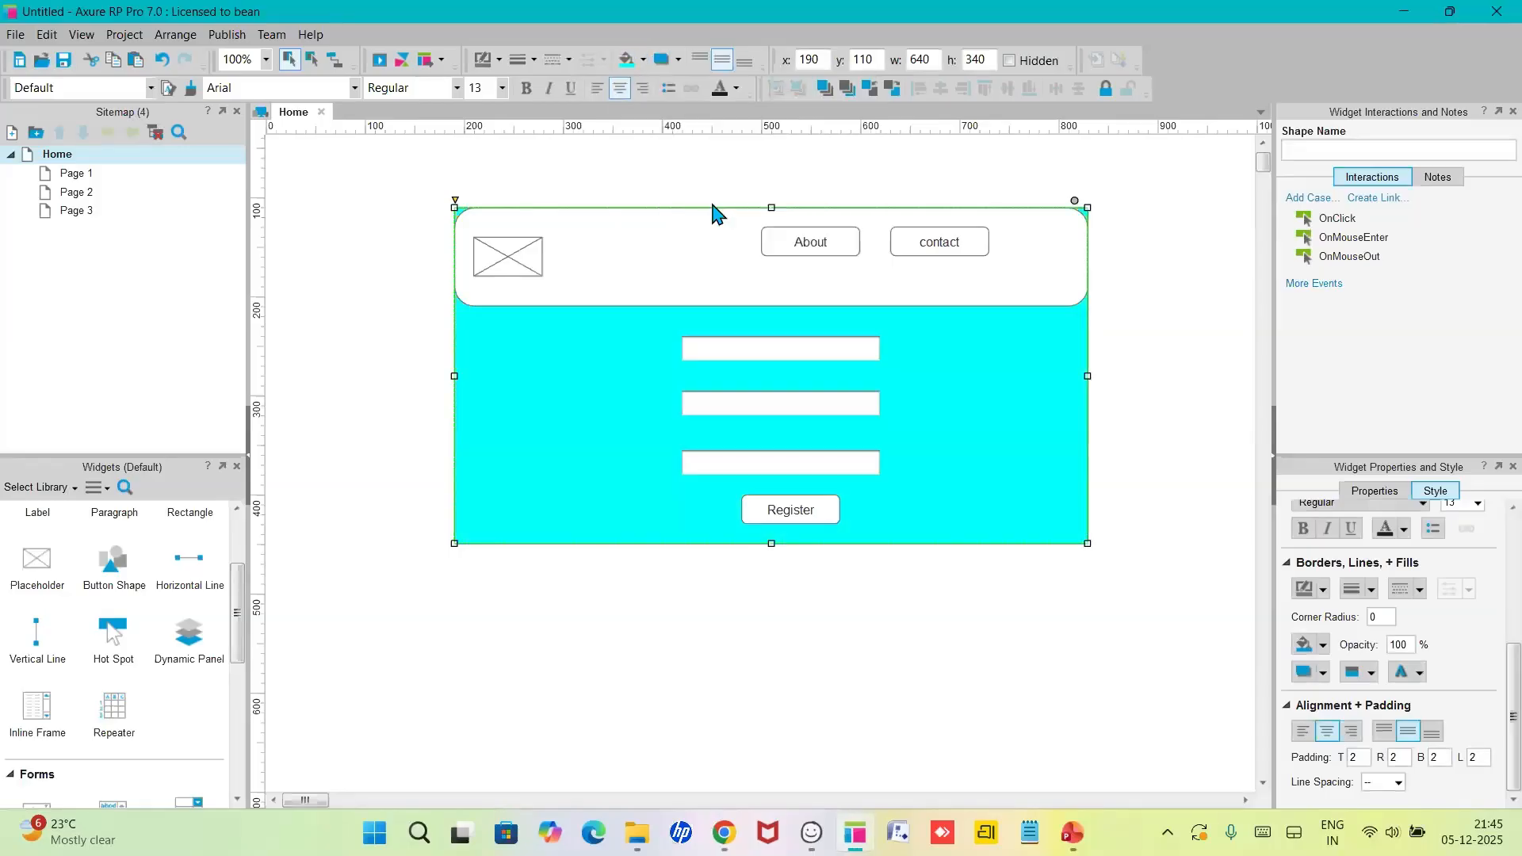
pyautogui.click(664, 620)
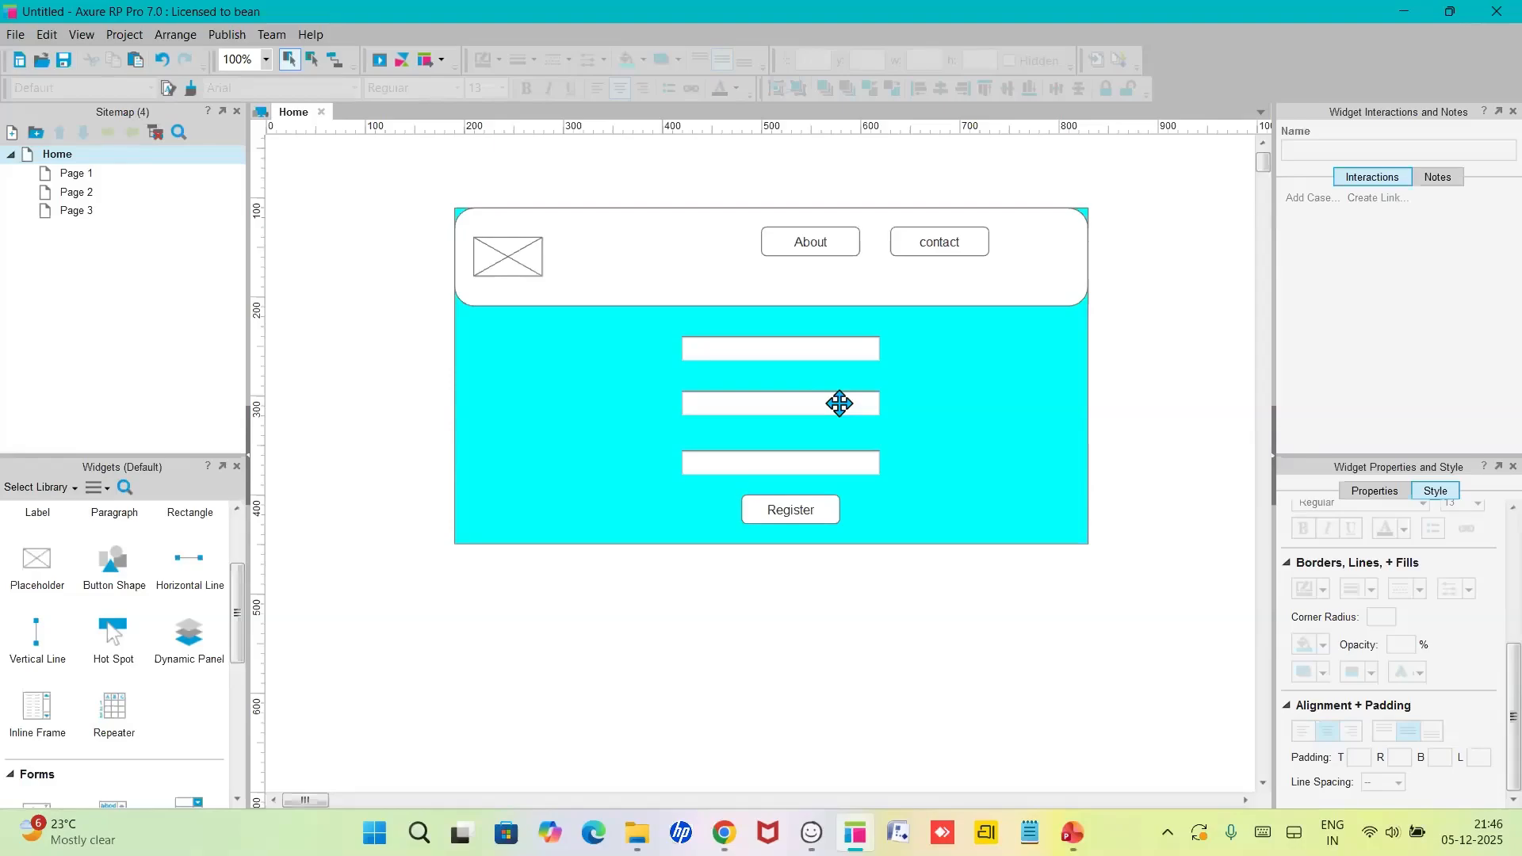
# - Rename the Home page in the sitemap as "Registration"
pyautogui.moveTo(68, 158)
pyautogui.rightClick(68, 159)
pyautogui.click(128, 244)
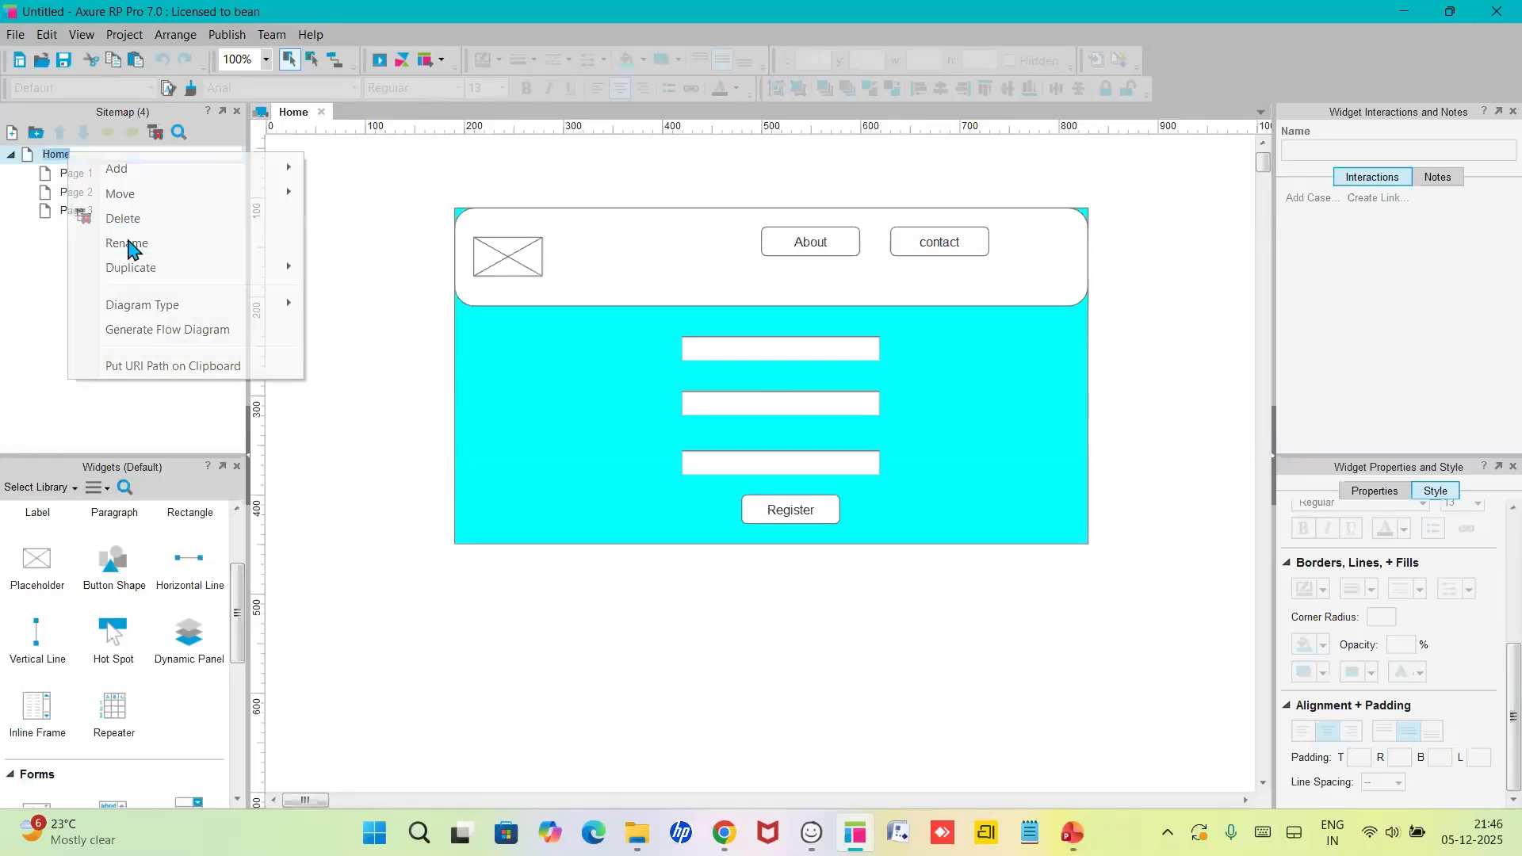
pyautogui.write('R')
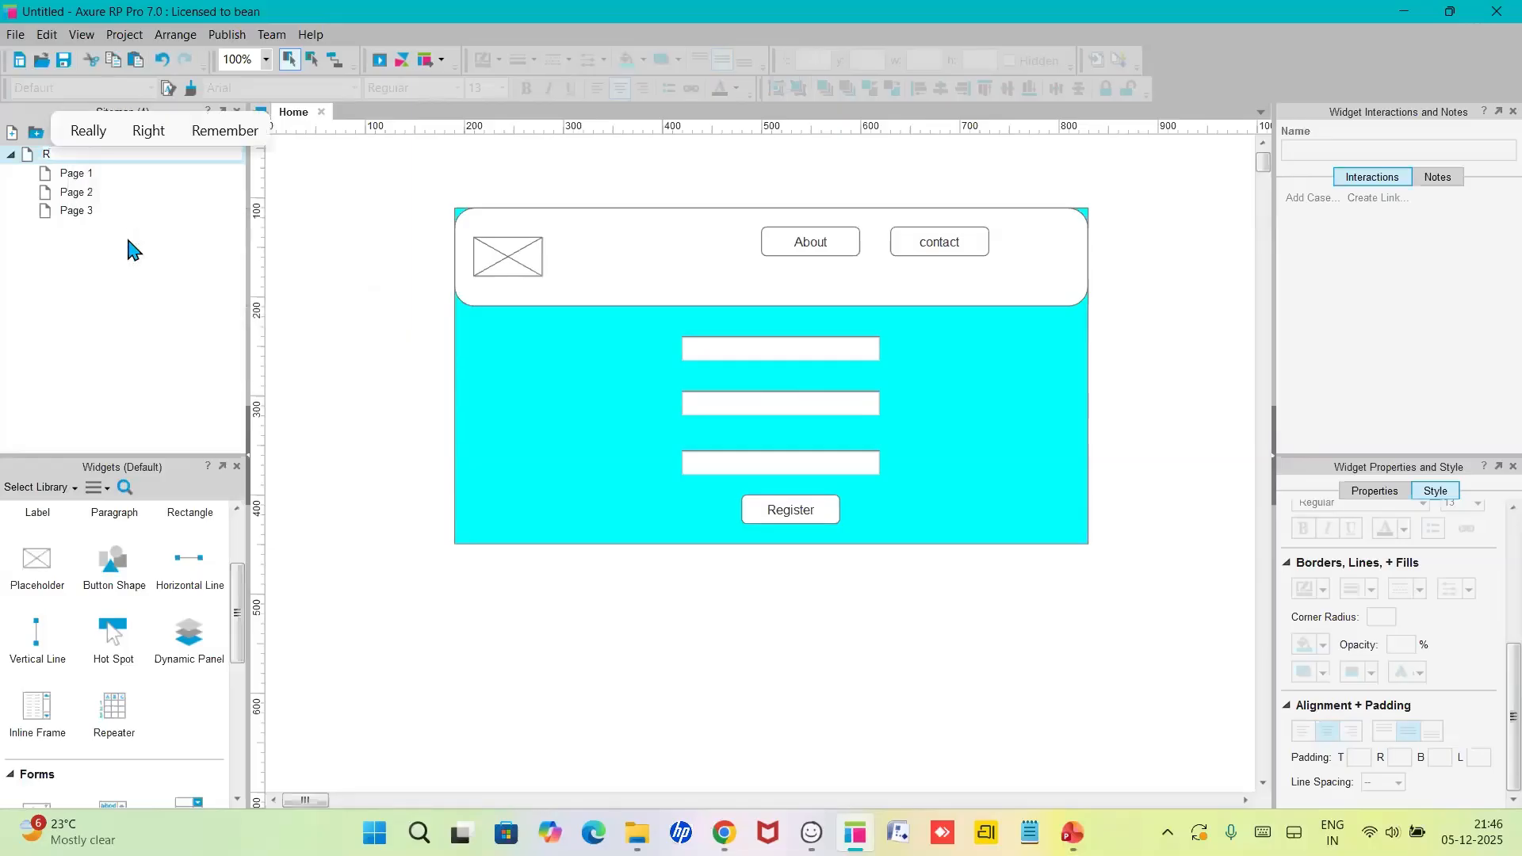
pyautogui.write('egist')
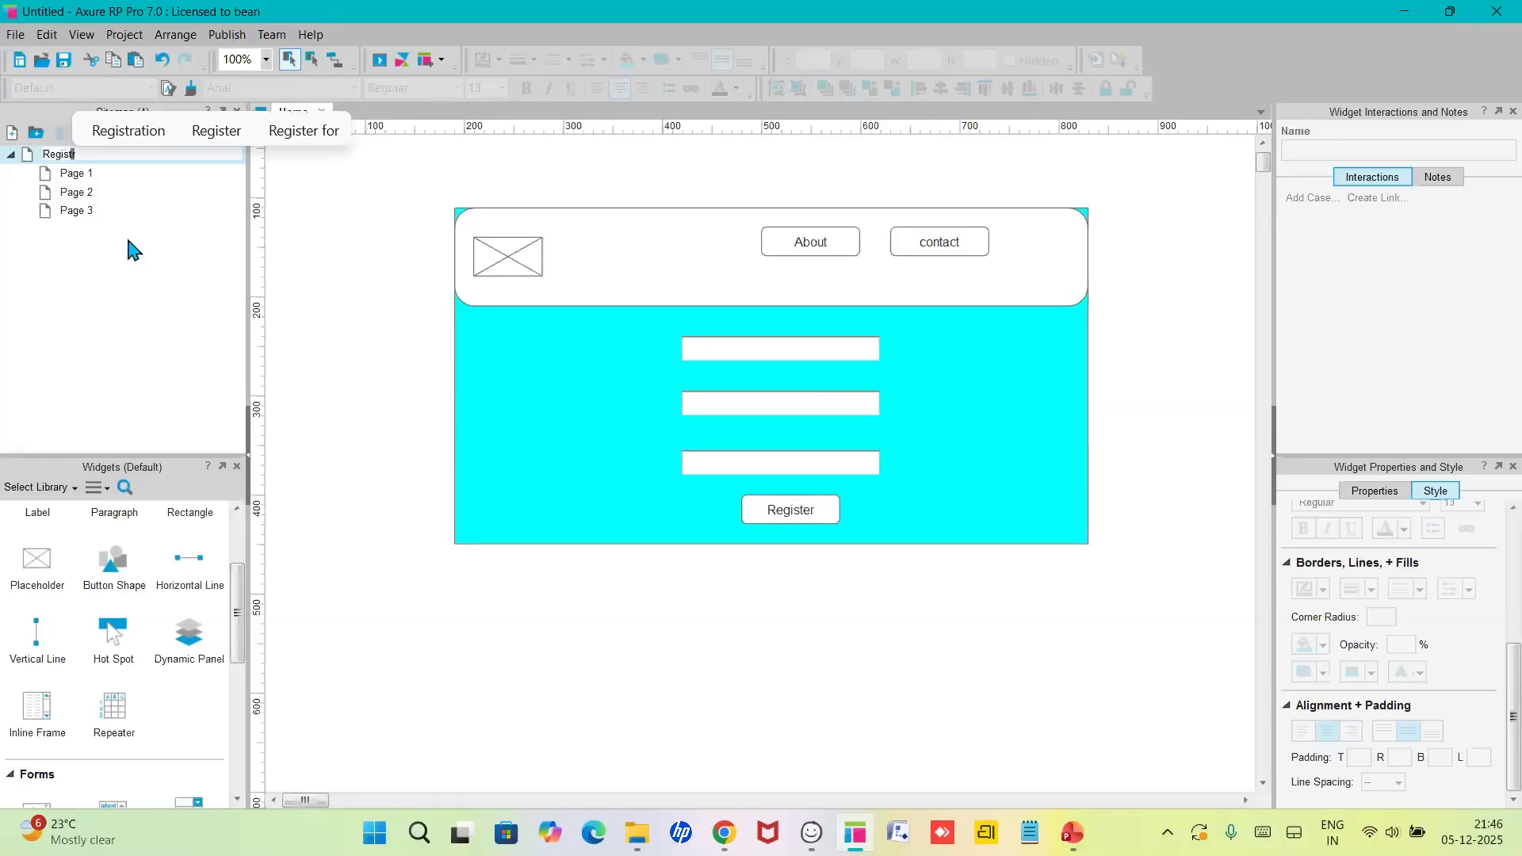
pyautogui.write('ration')
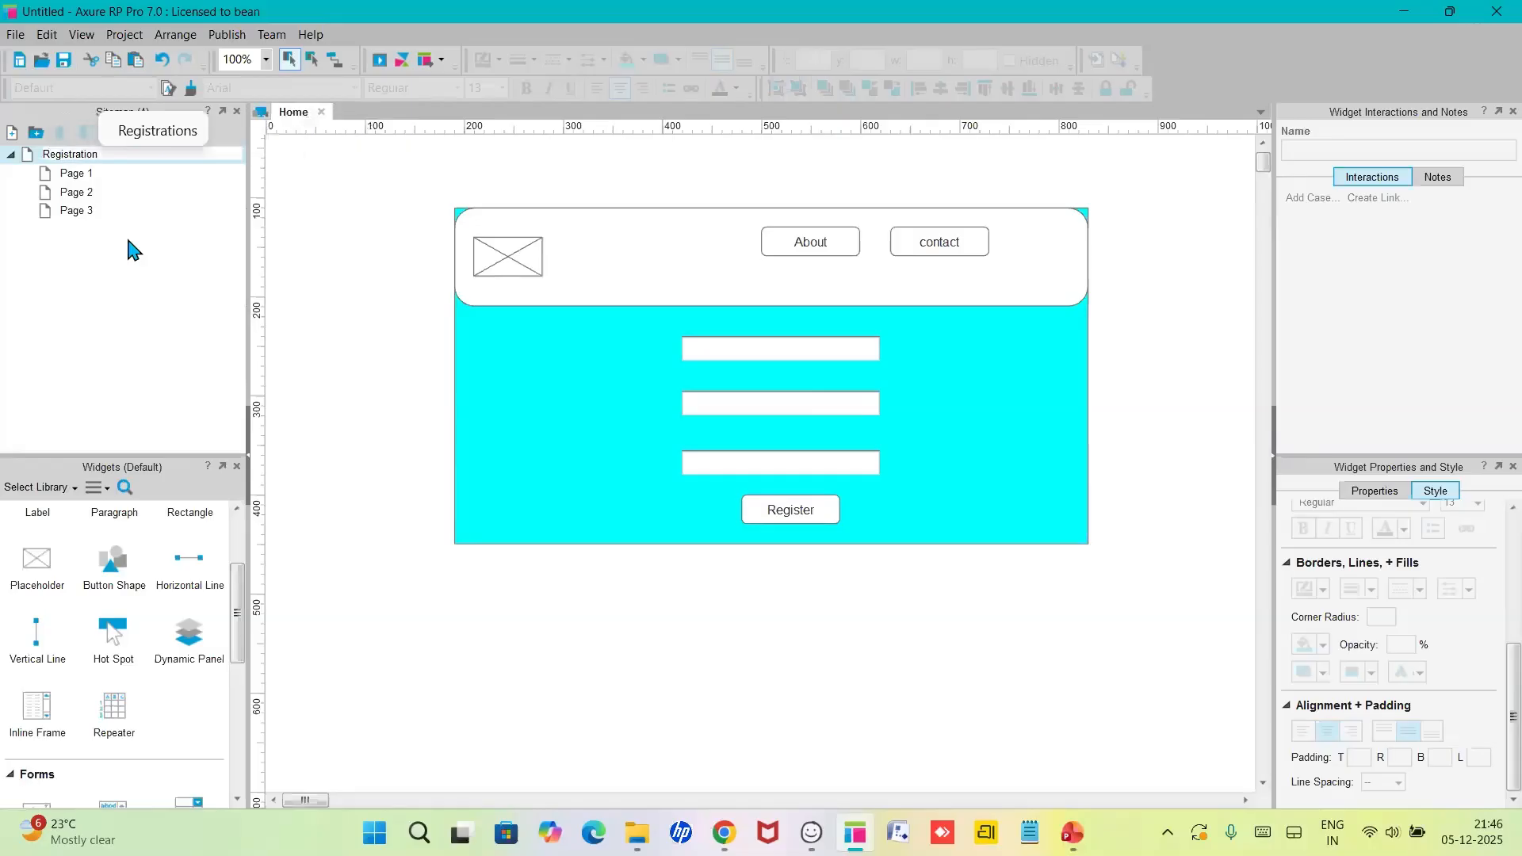
pyautogui.press('Return')
pyautogui.click(85, 173)
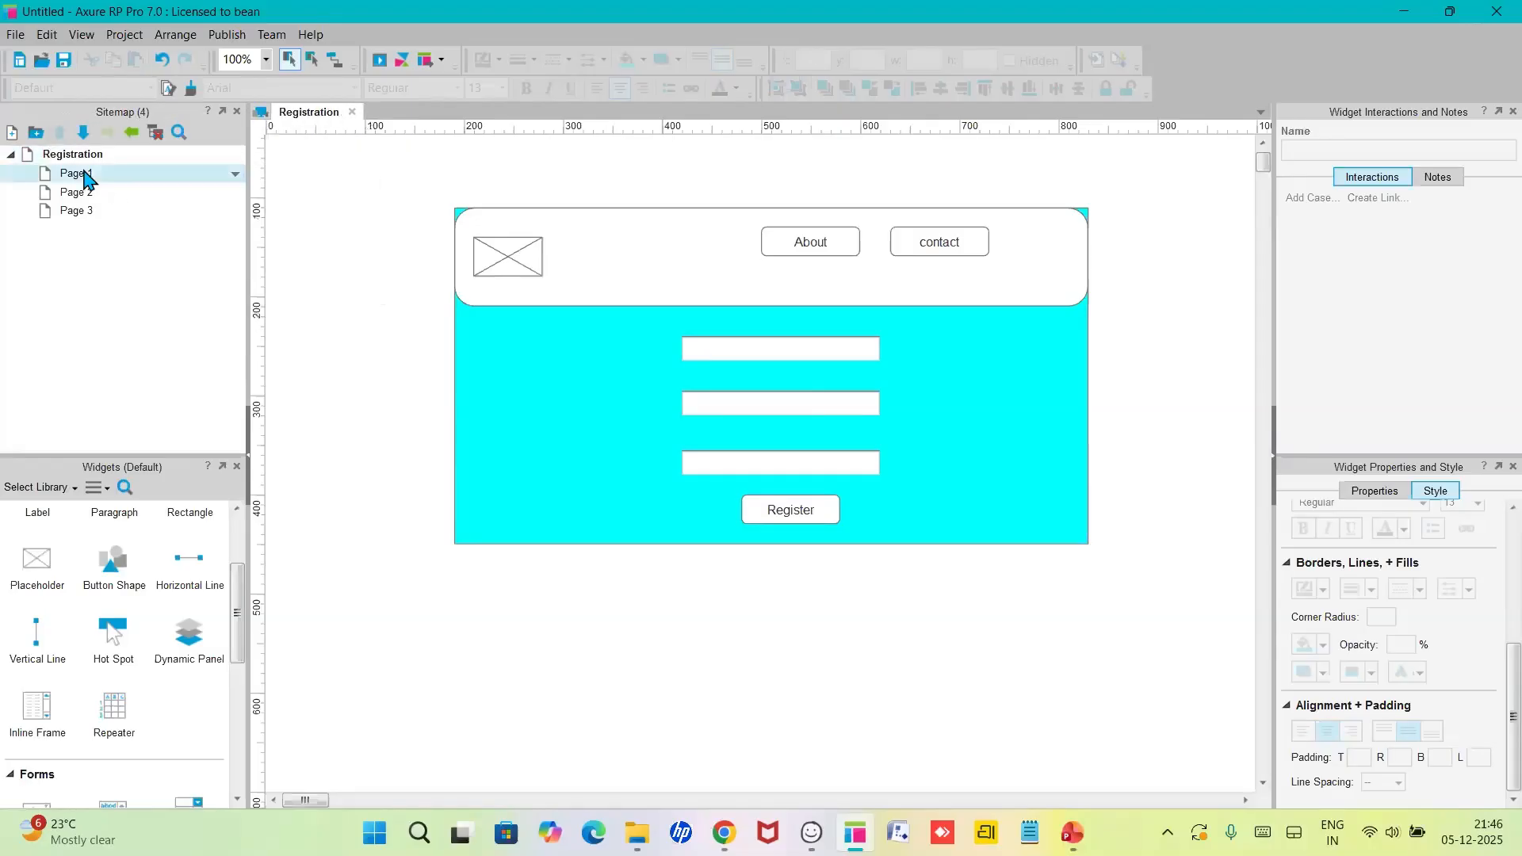
pyautogui.doubleClick(85, 175)
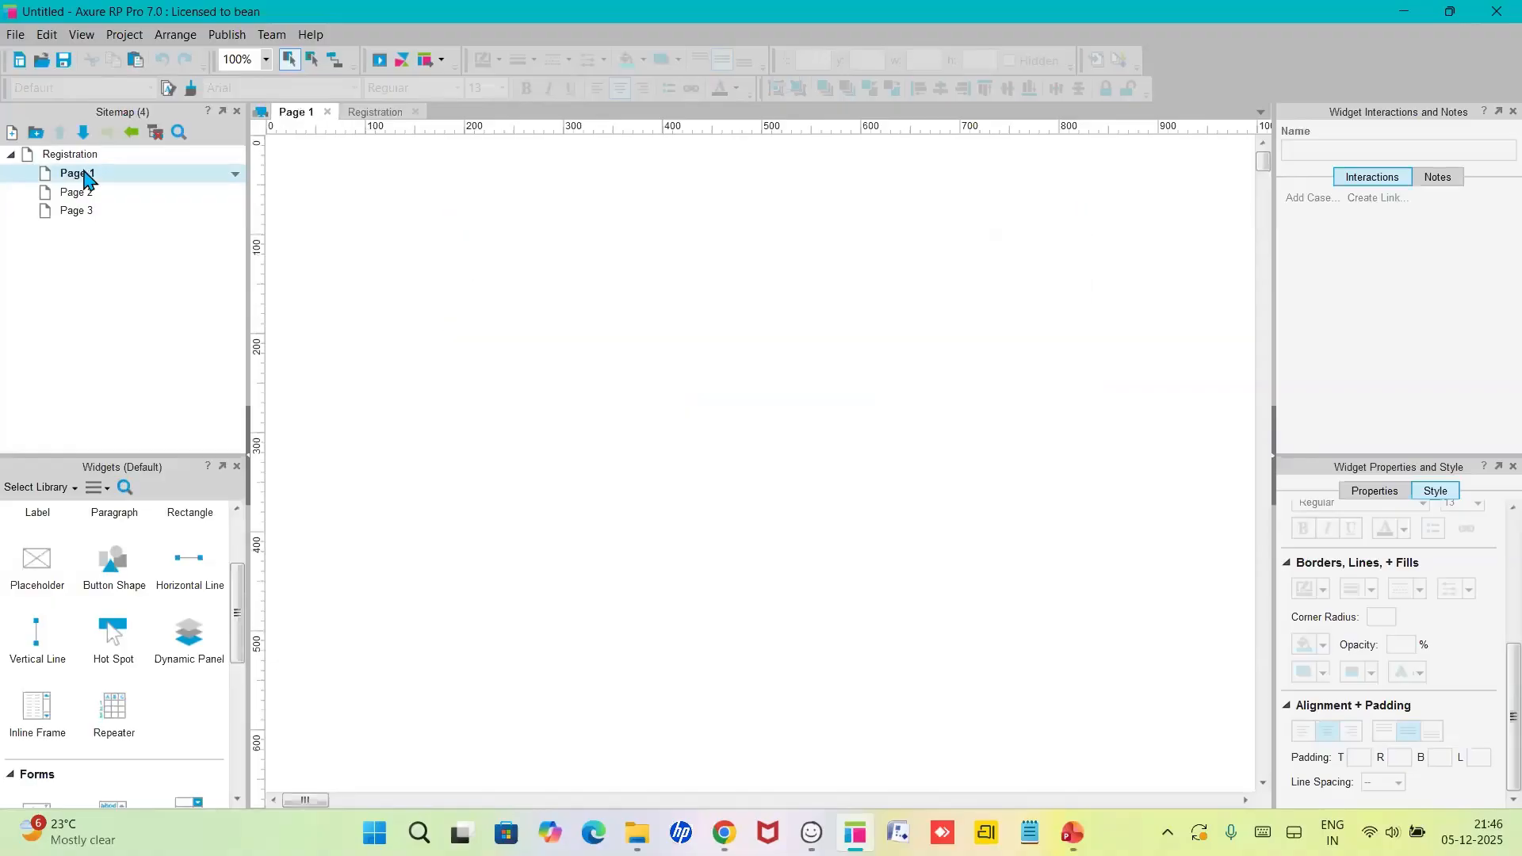
pyautogui.moveTo(91, 170); pyautogui.dragTo(94, 158)
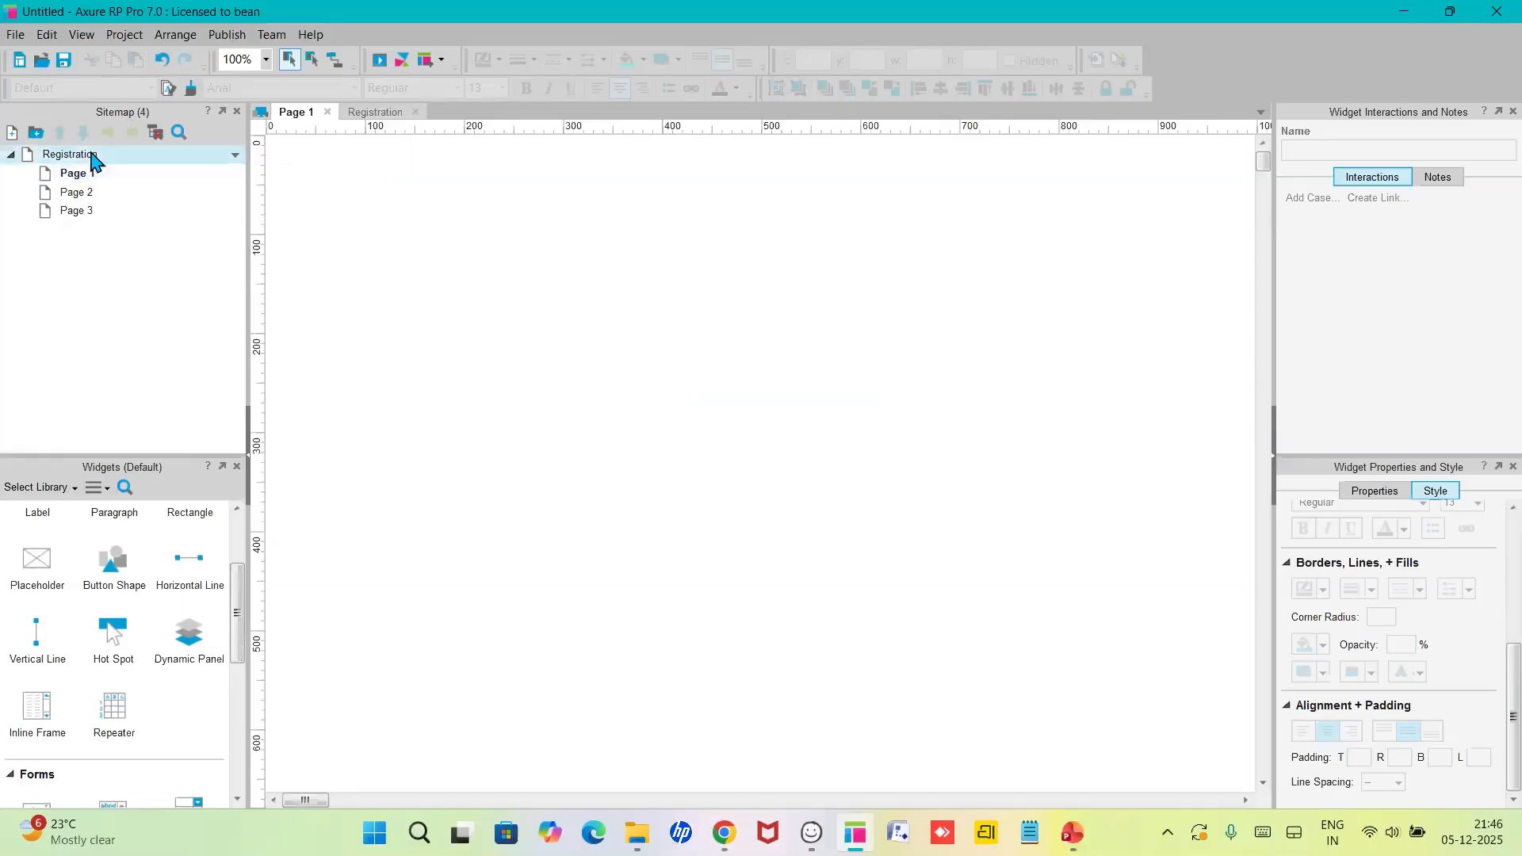
pyautogui.doubleClick(93, 158)
# - Copy all widgets from the Registration page and paste them onto Page 1
pyautogui.click(600, 430)
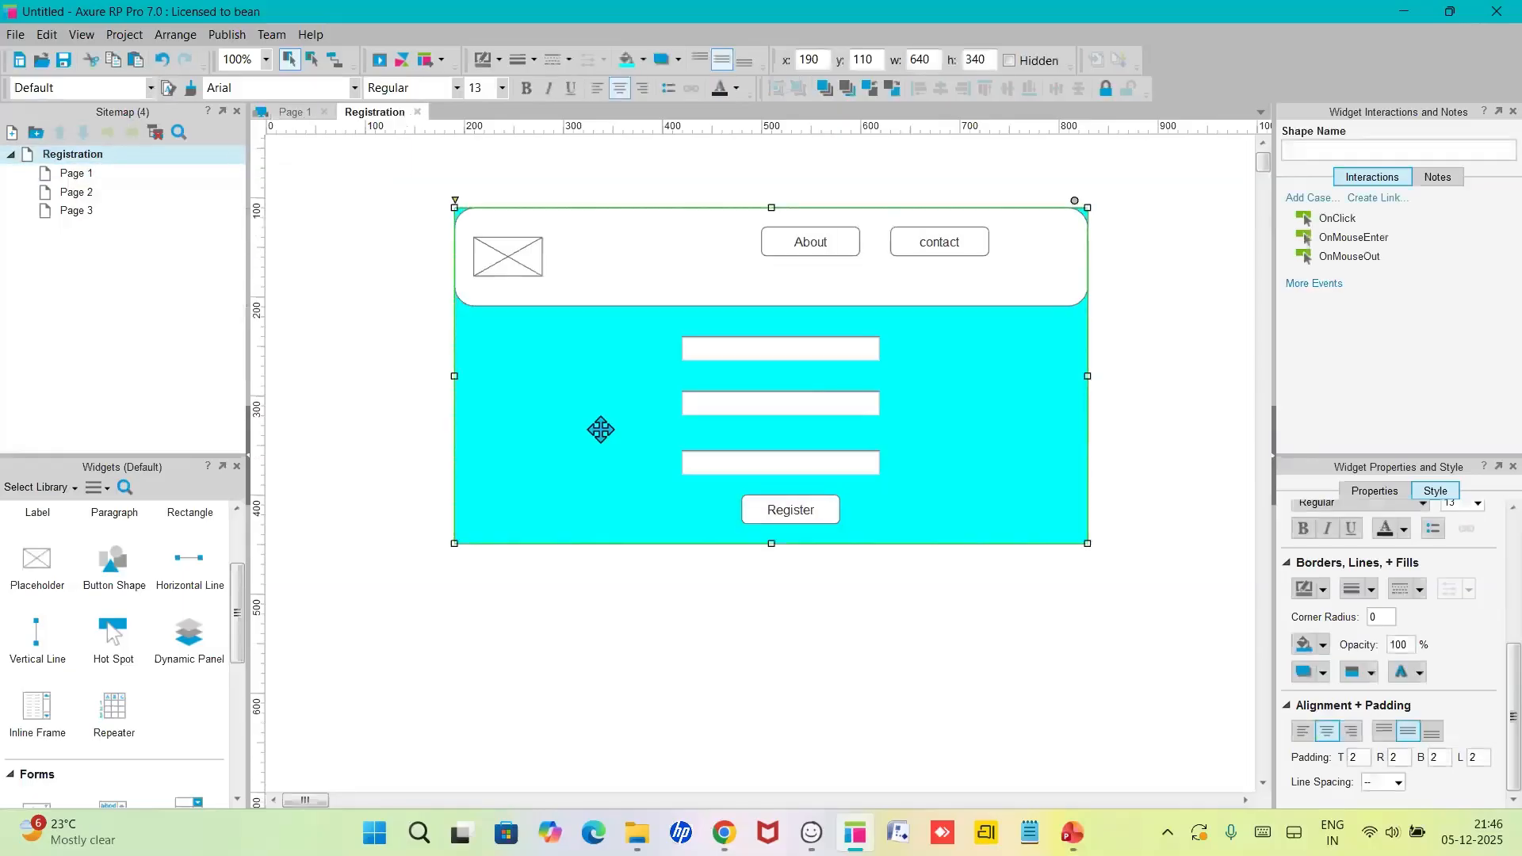
pyautogui.hotkey('ctrl', 'a')
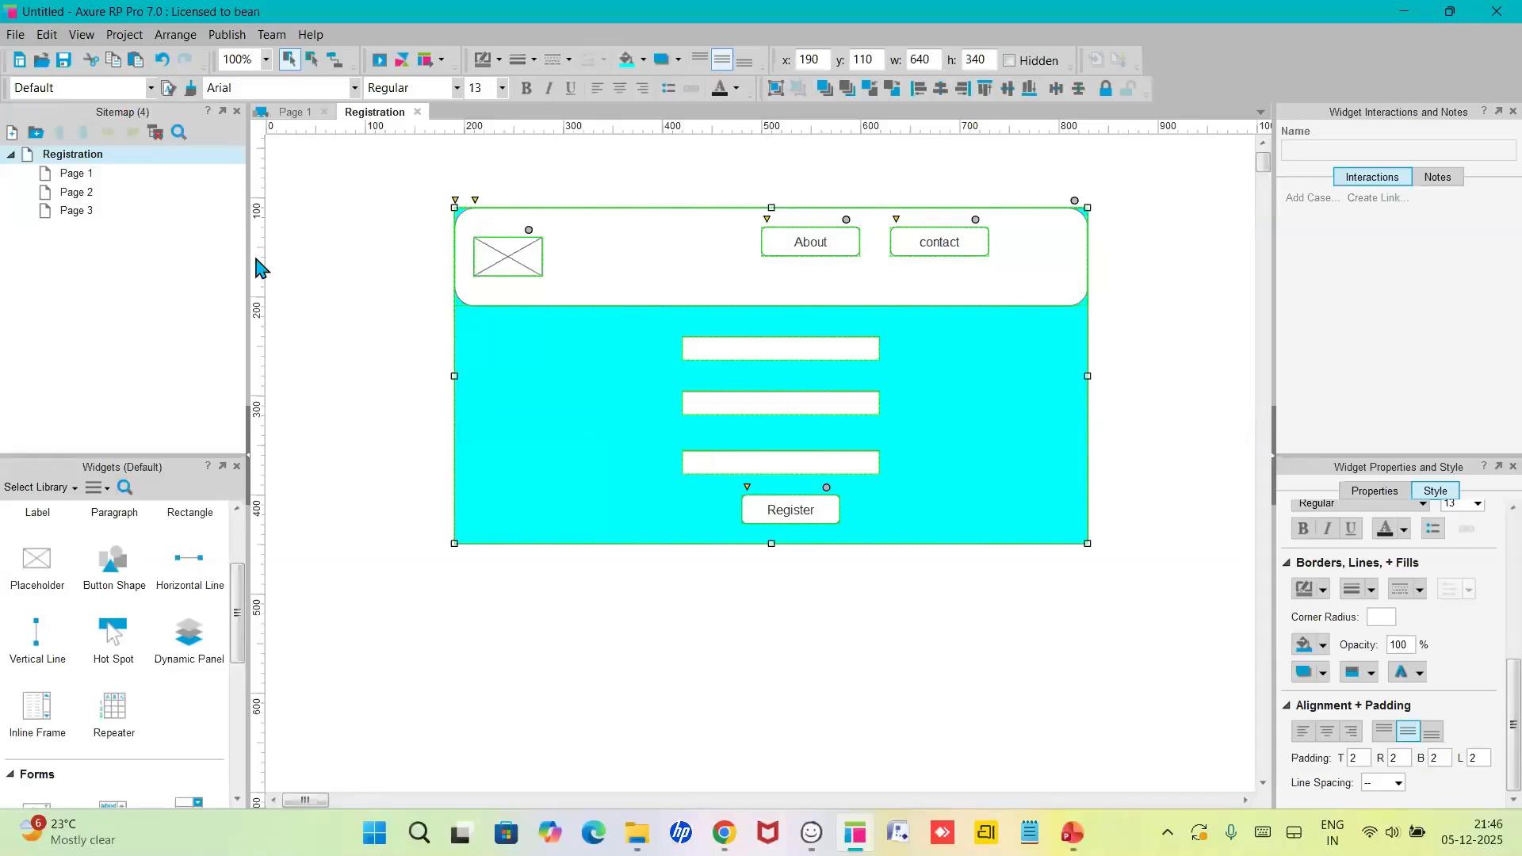
pyautogui.click(70, 174)
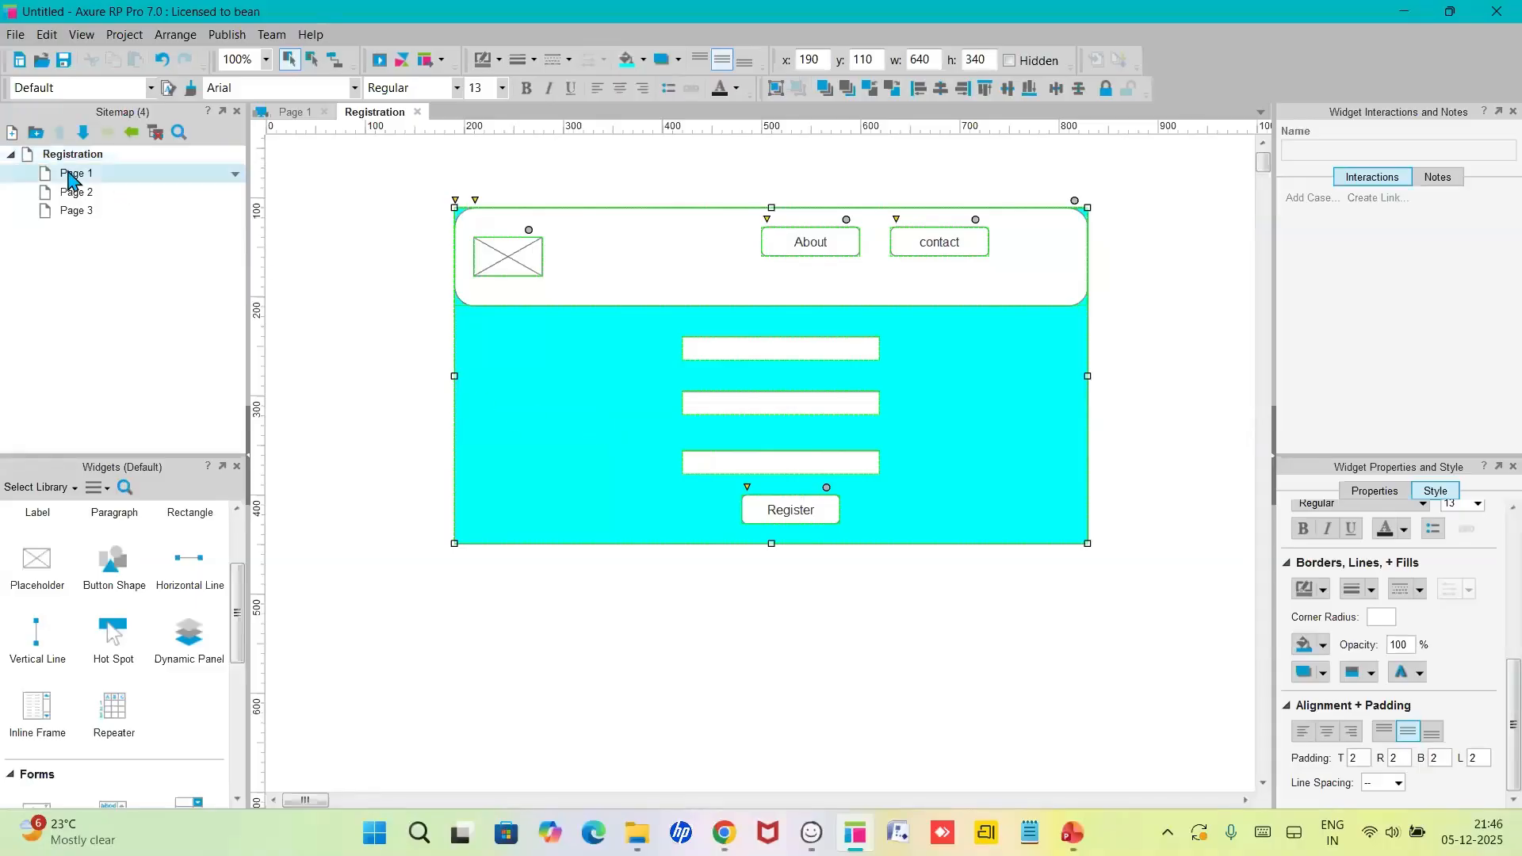
pyautogui.doubleClick(70, 174)
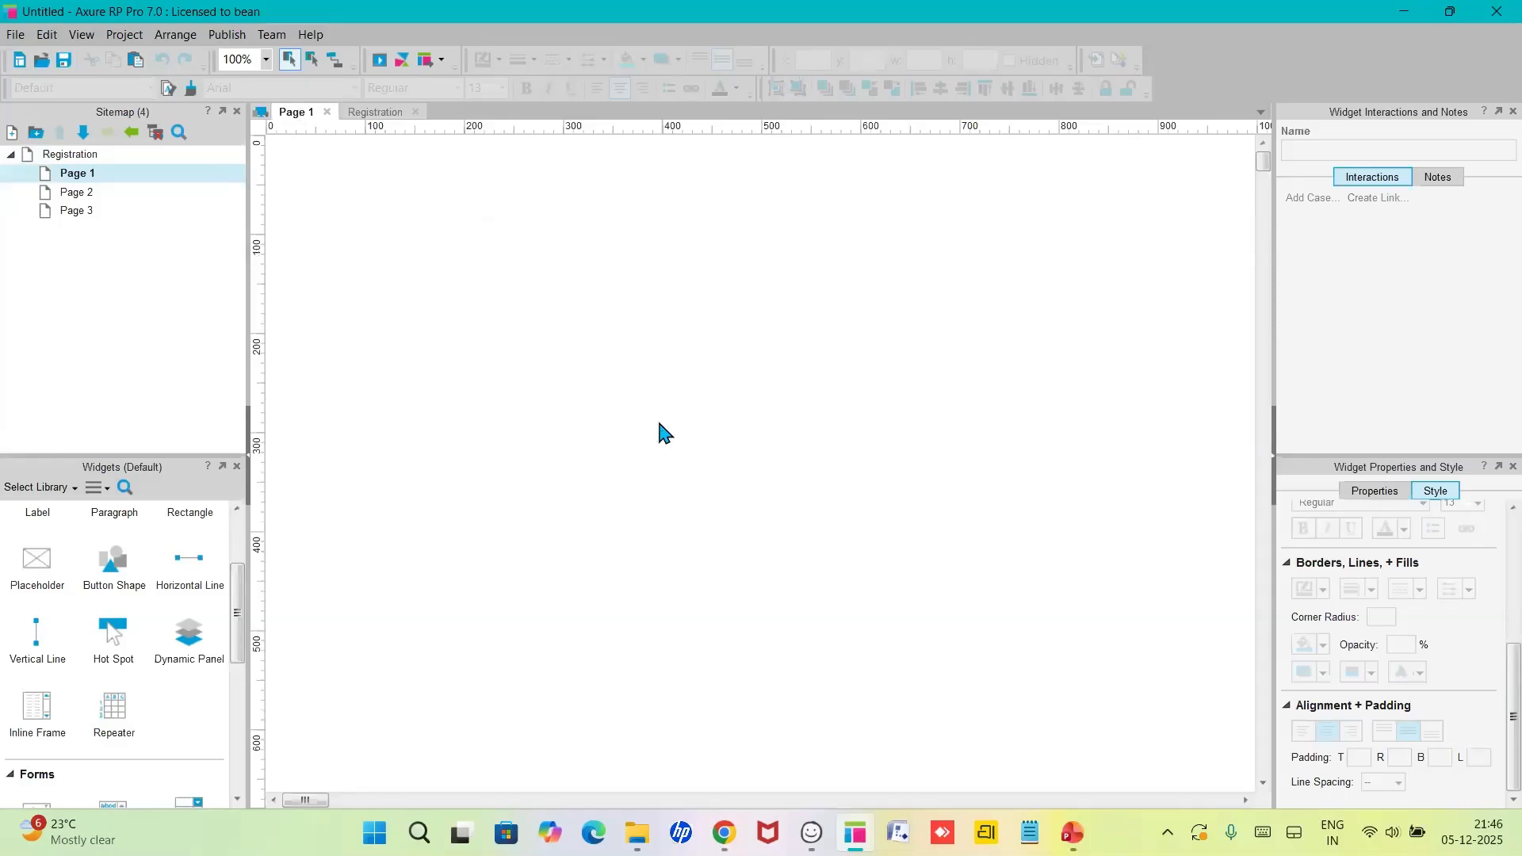
pyautogui.hotkey('ctrl', 'v')
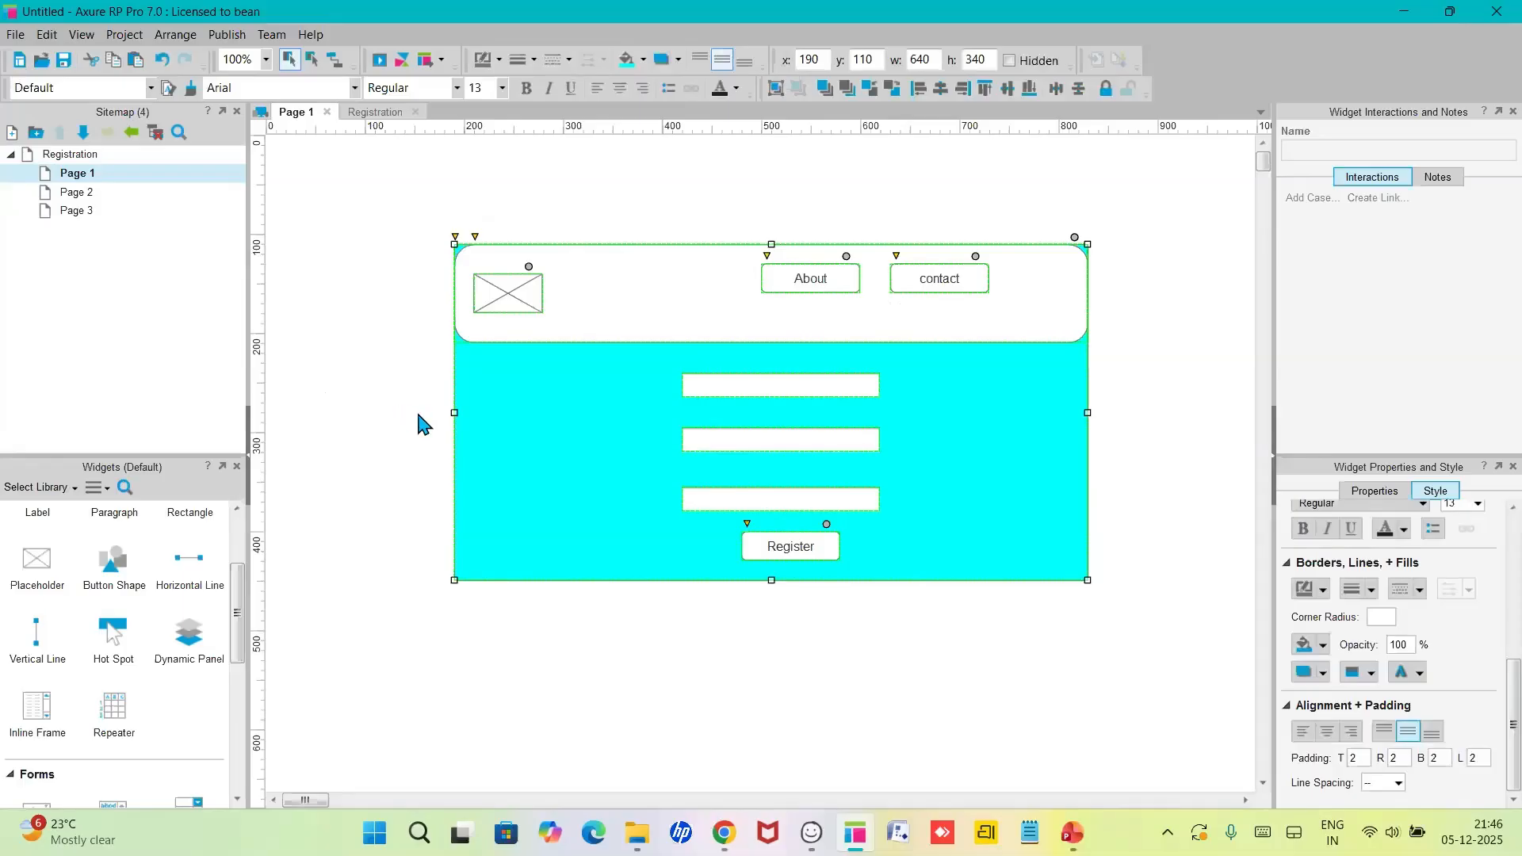
pyautogui.click(753, 399)
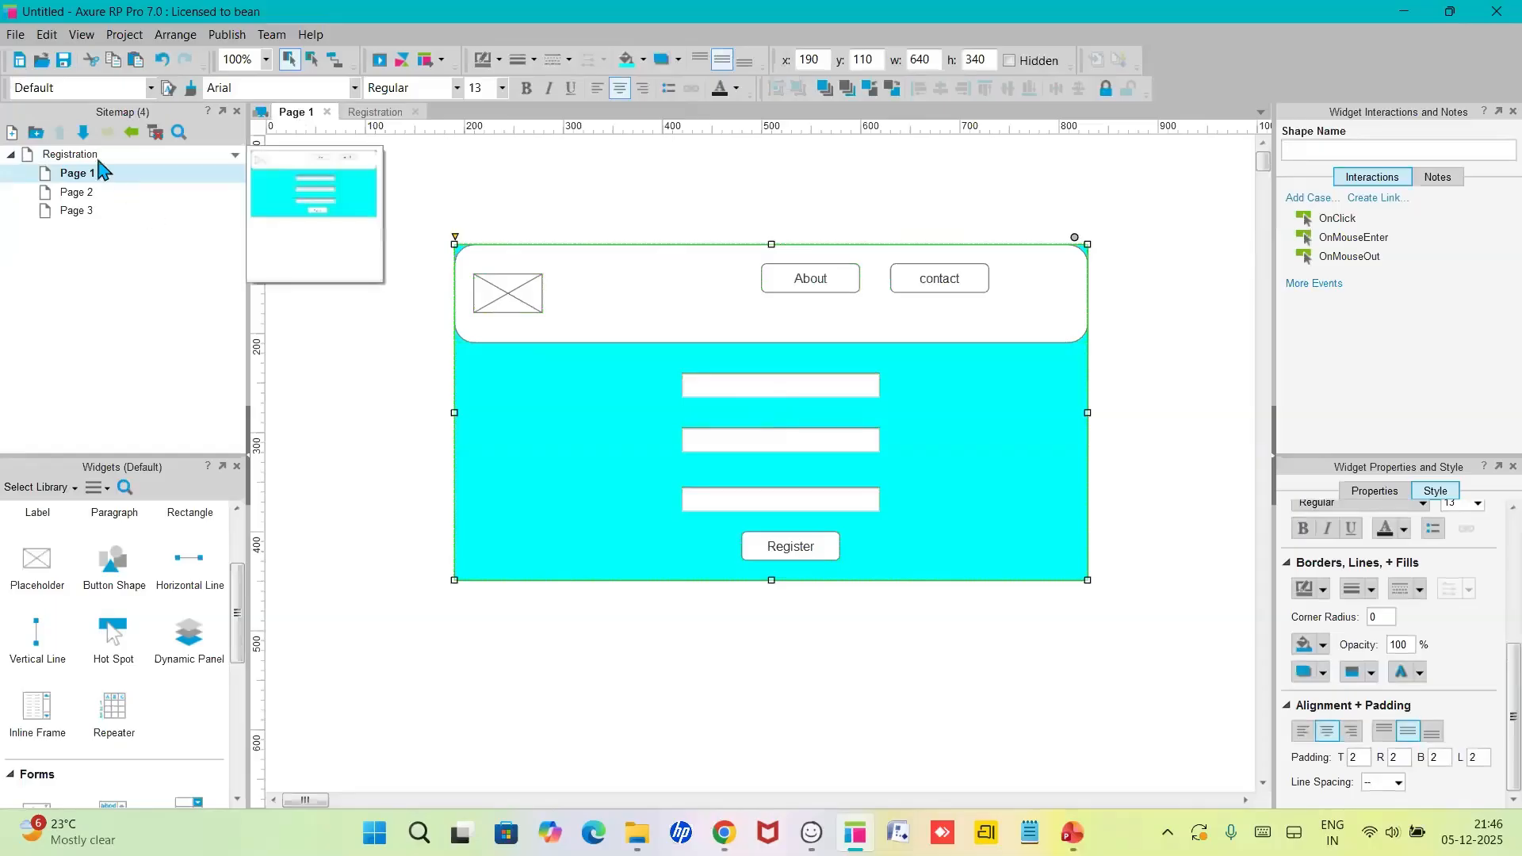
# - On the Registration page, keep the first text field's type as Text and set its hint text to "Username"
pyautogui.doubleClick(73, 154)
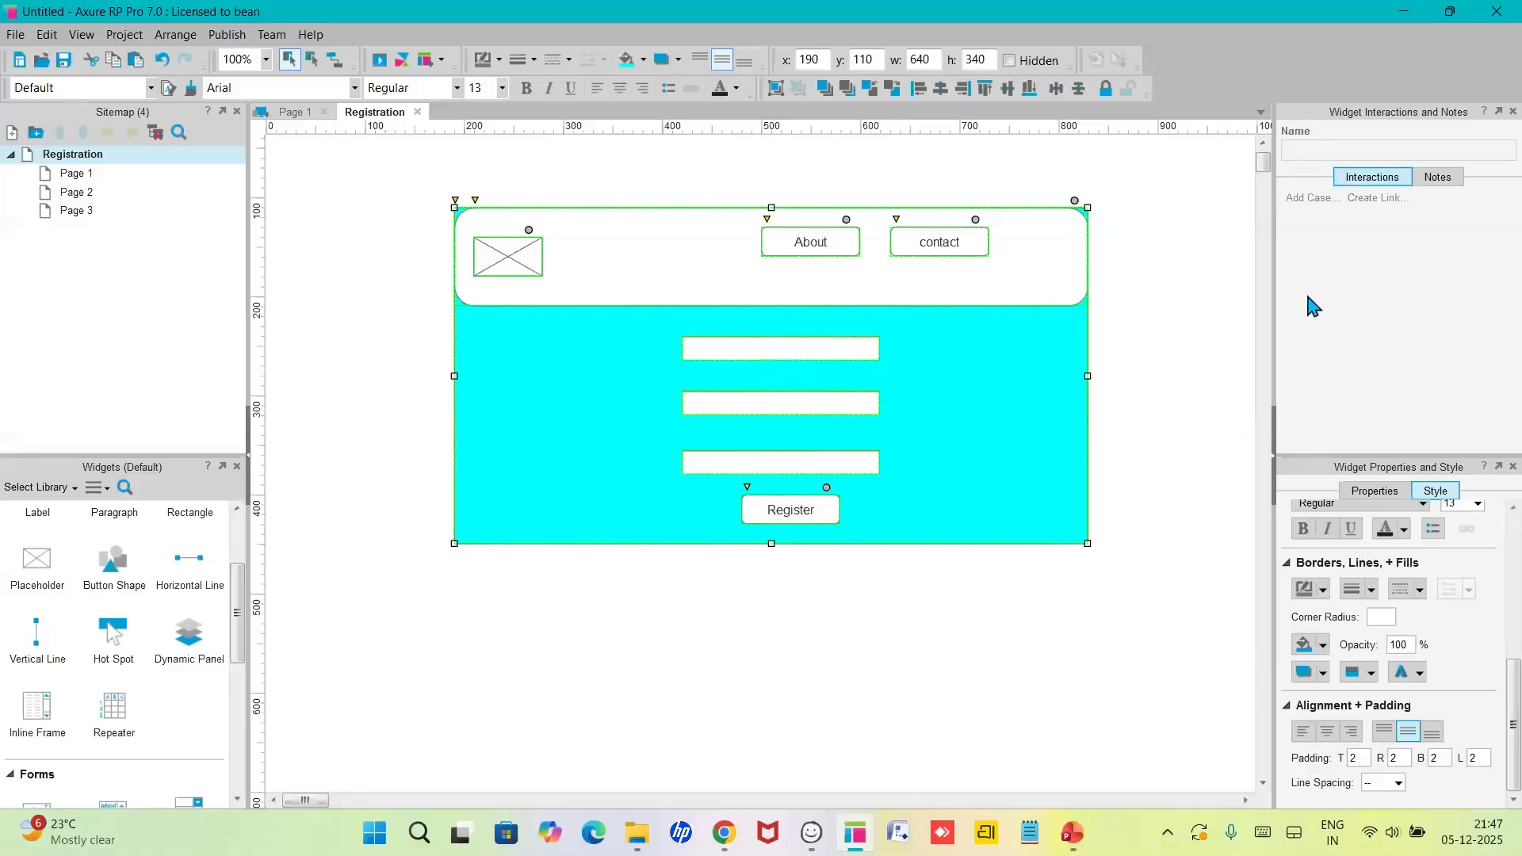
pyautogui.scroll(5, 1359, 594)
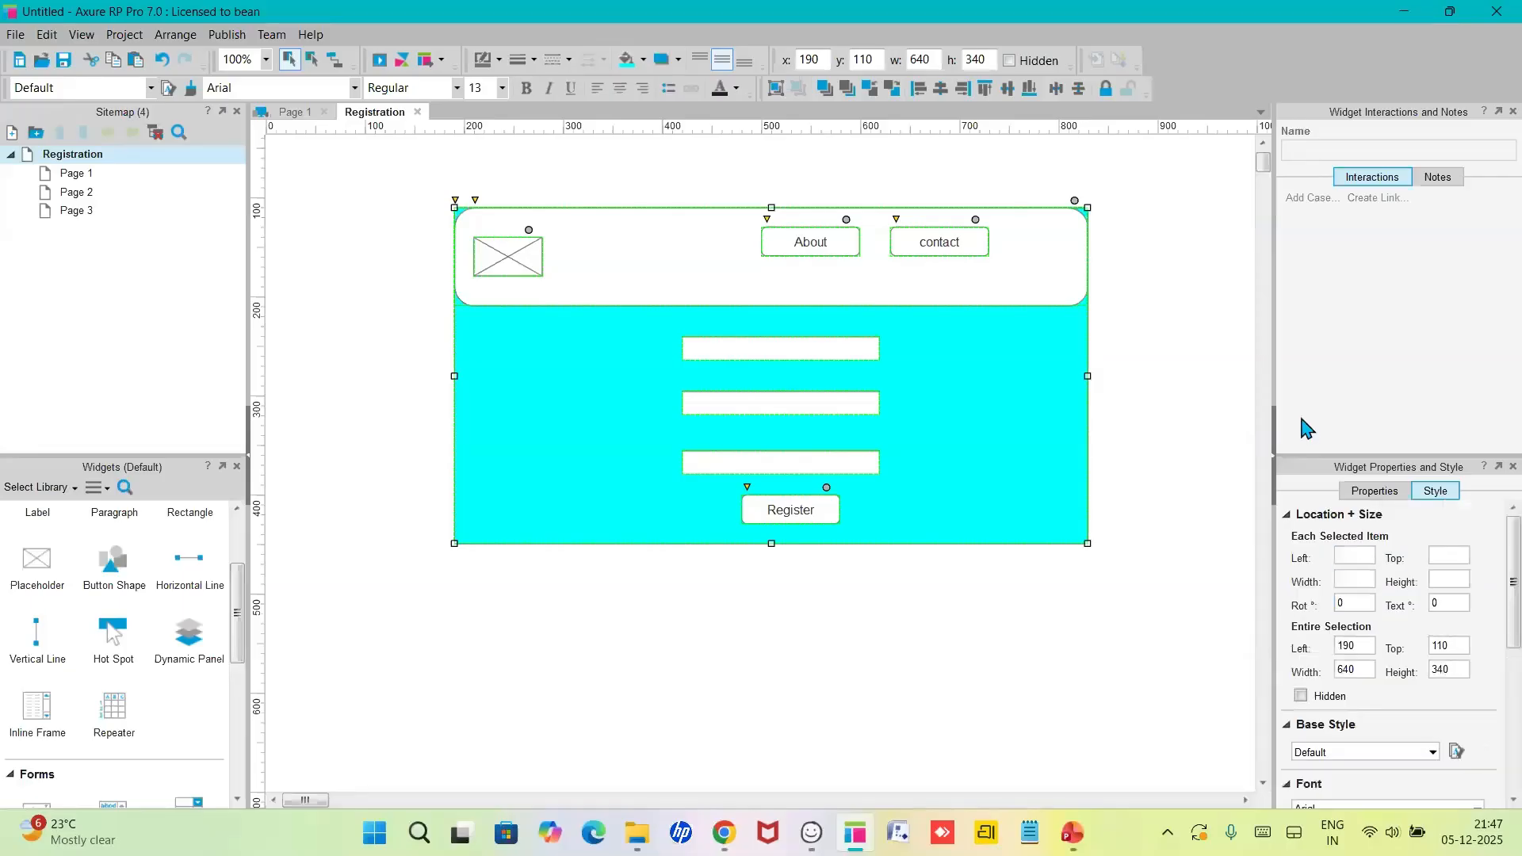
pyautogui.click(824, 352)
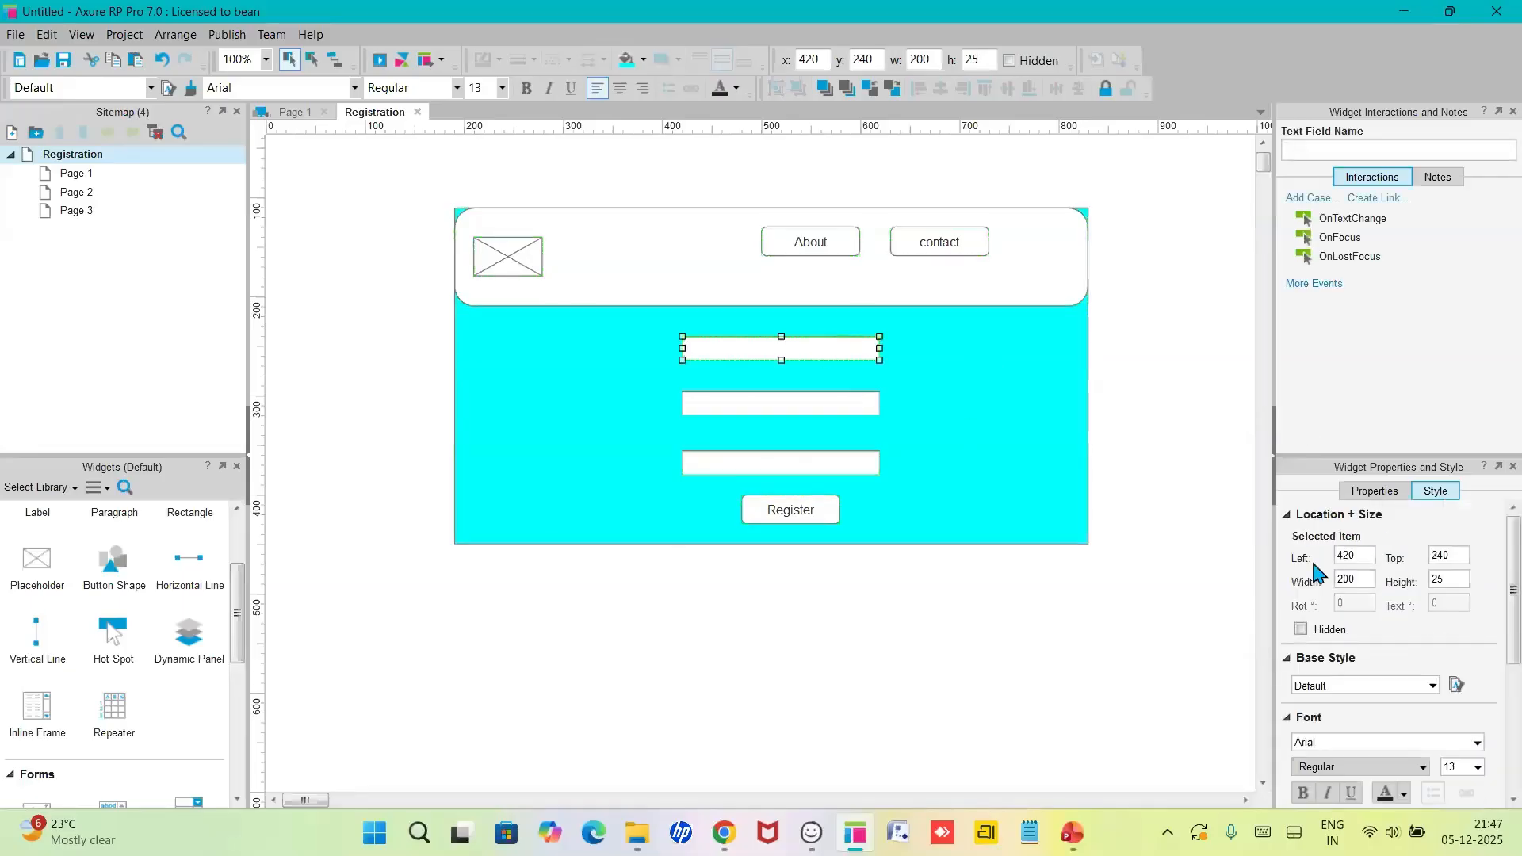
pyautogui.click(1378, 494)
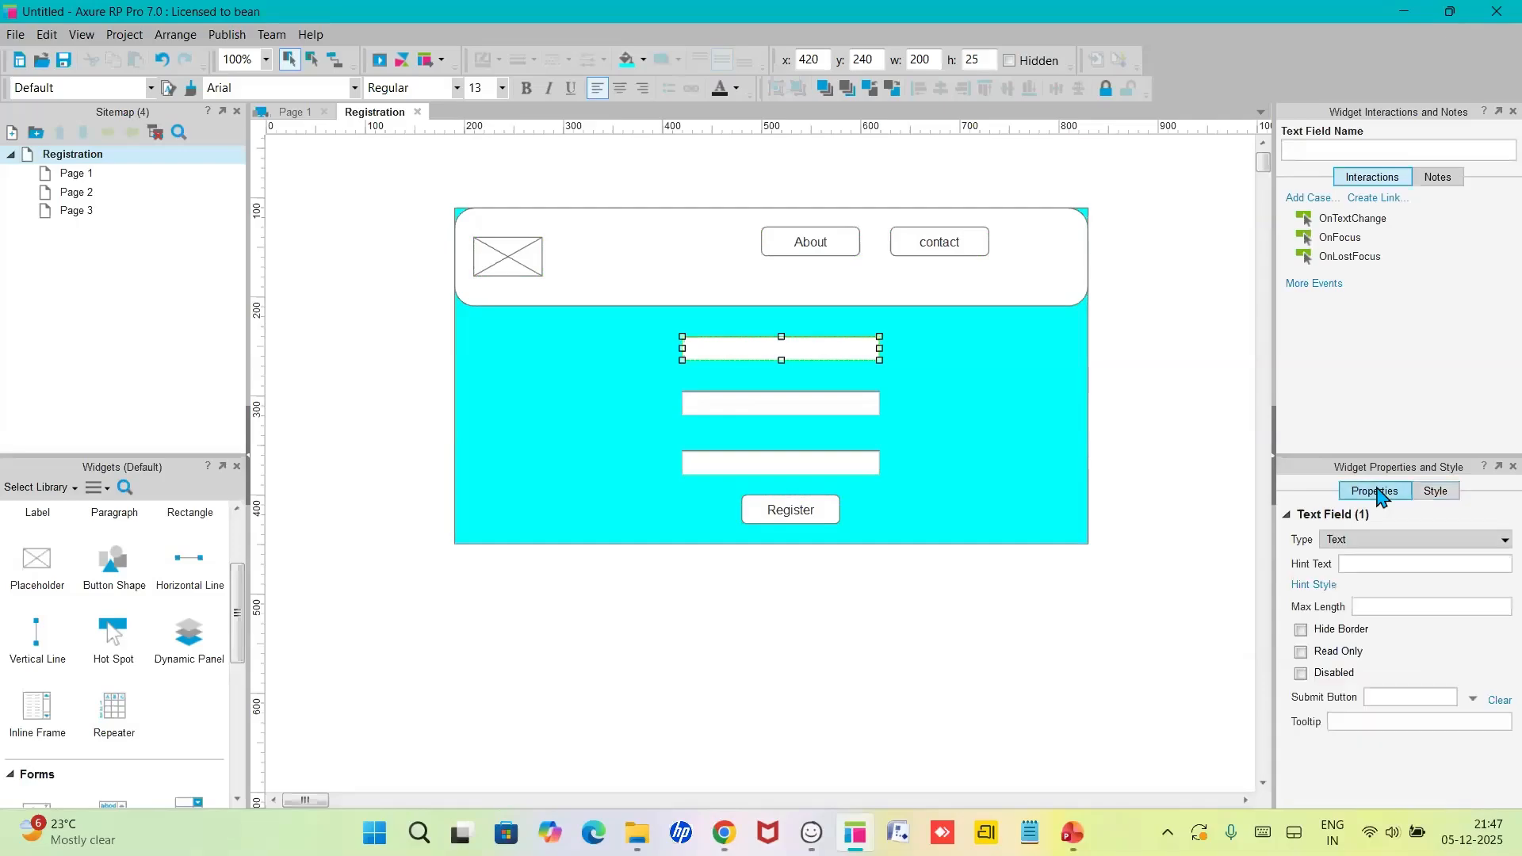
pyautogui.click(1335, 539)
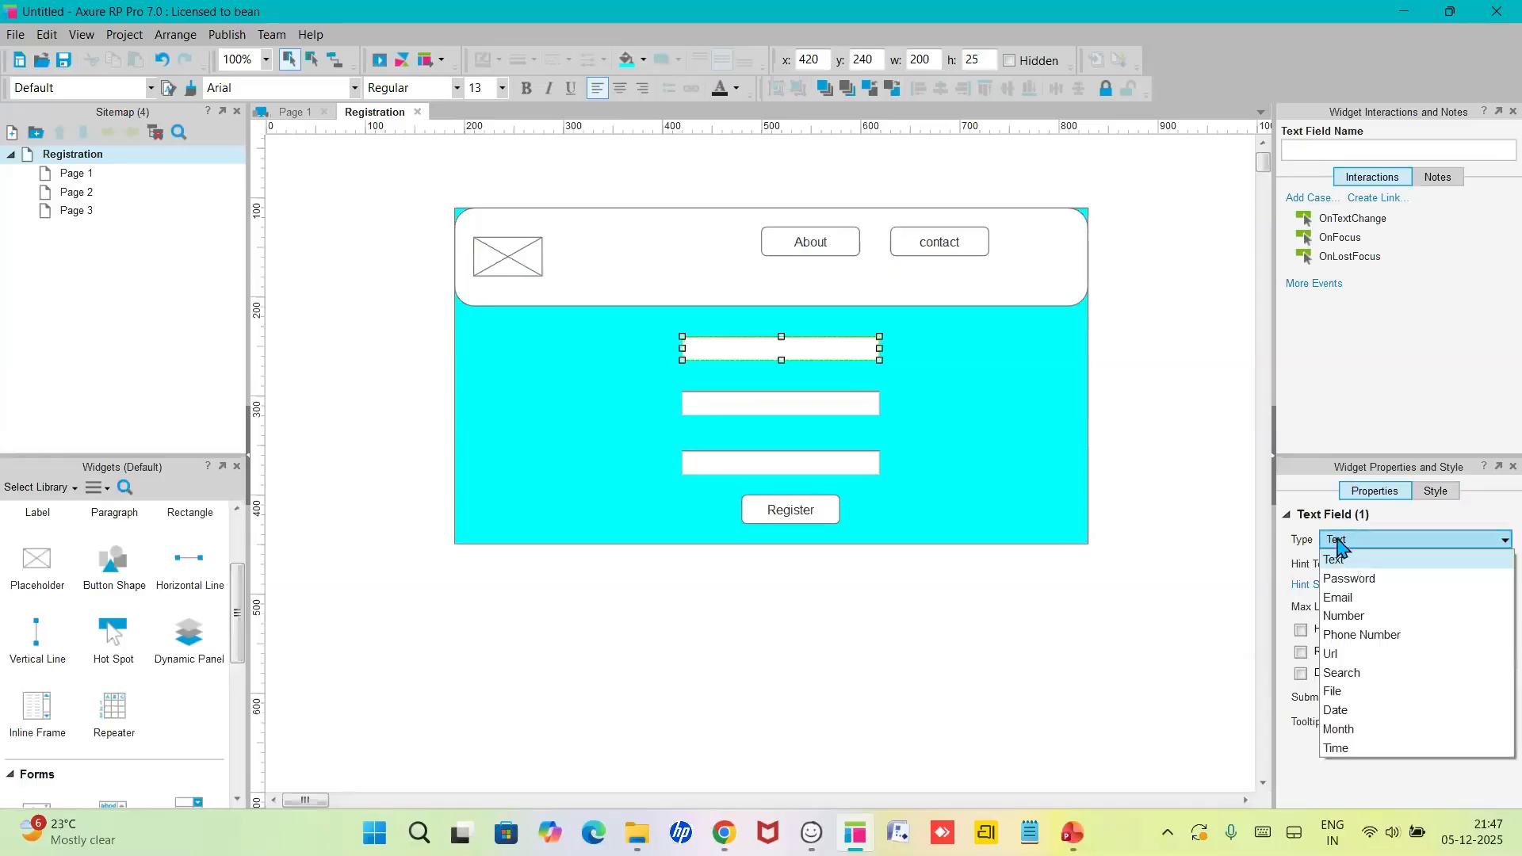
pyautogui.click(1341, 561)
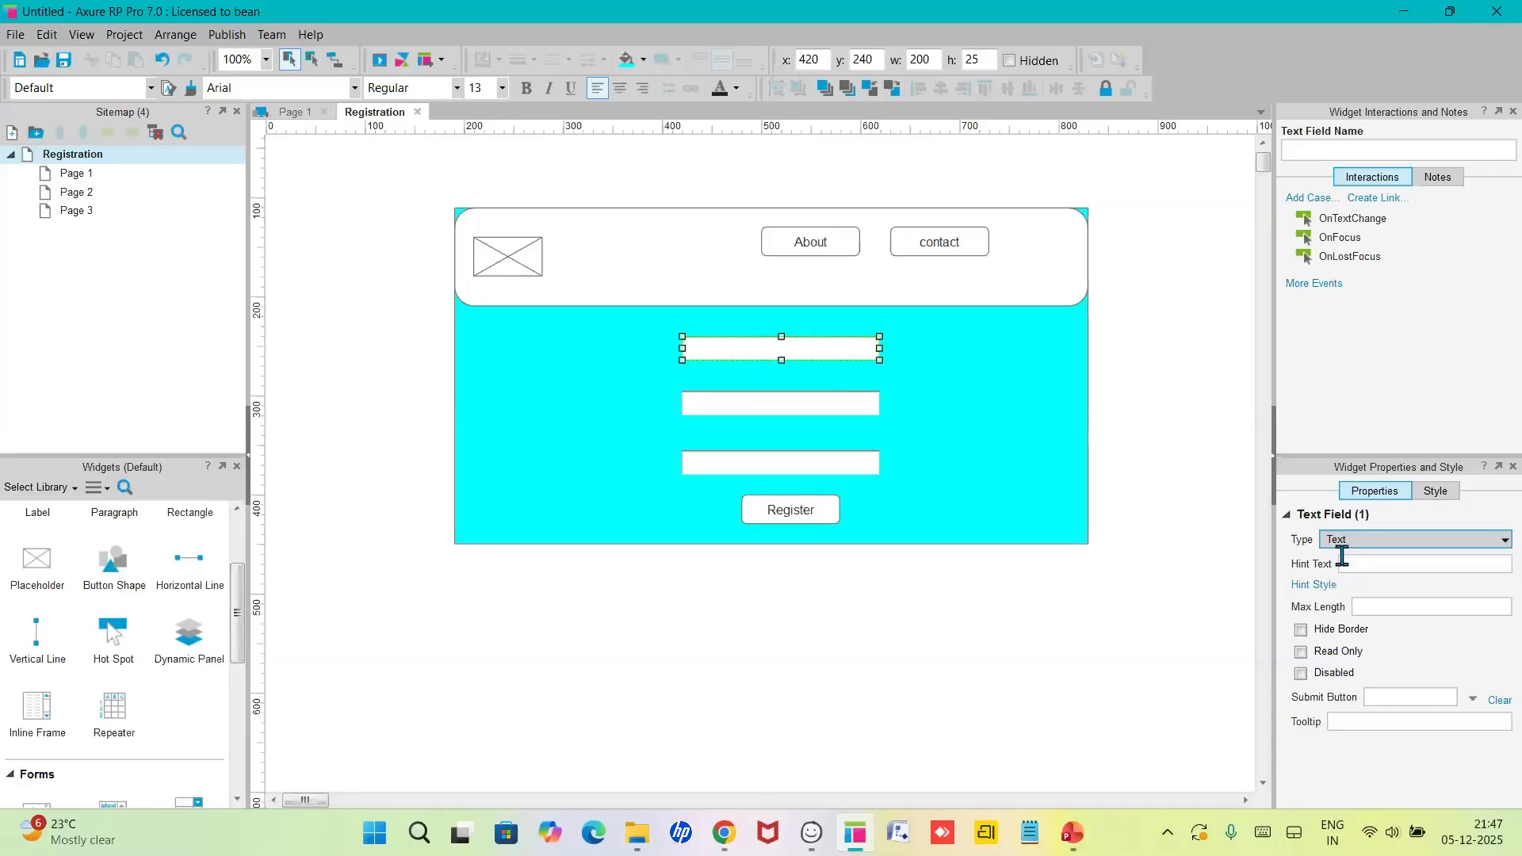
pyautogui.click(1359, 556)
pyautogui.click(1364, 558)
pyautogui.write('Username')
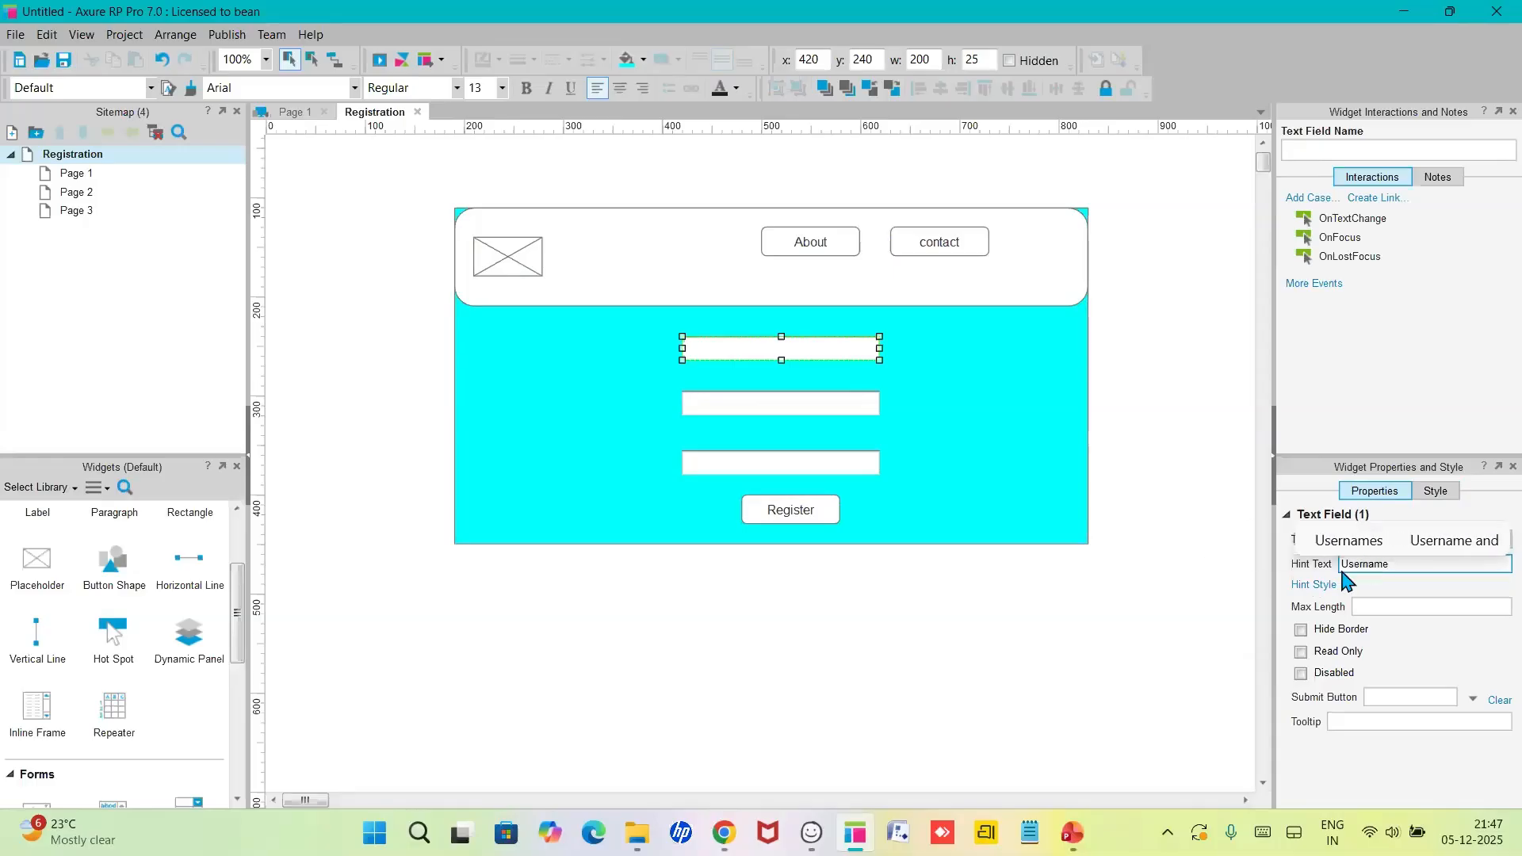
pyautogui.click(1227, 626)
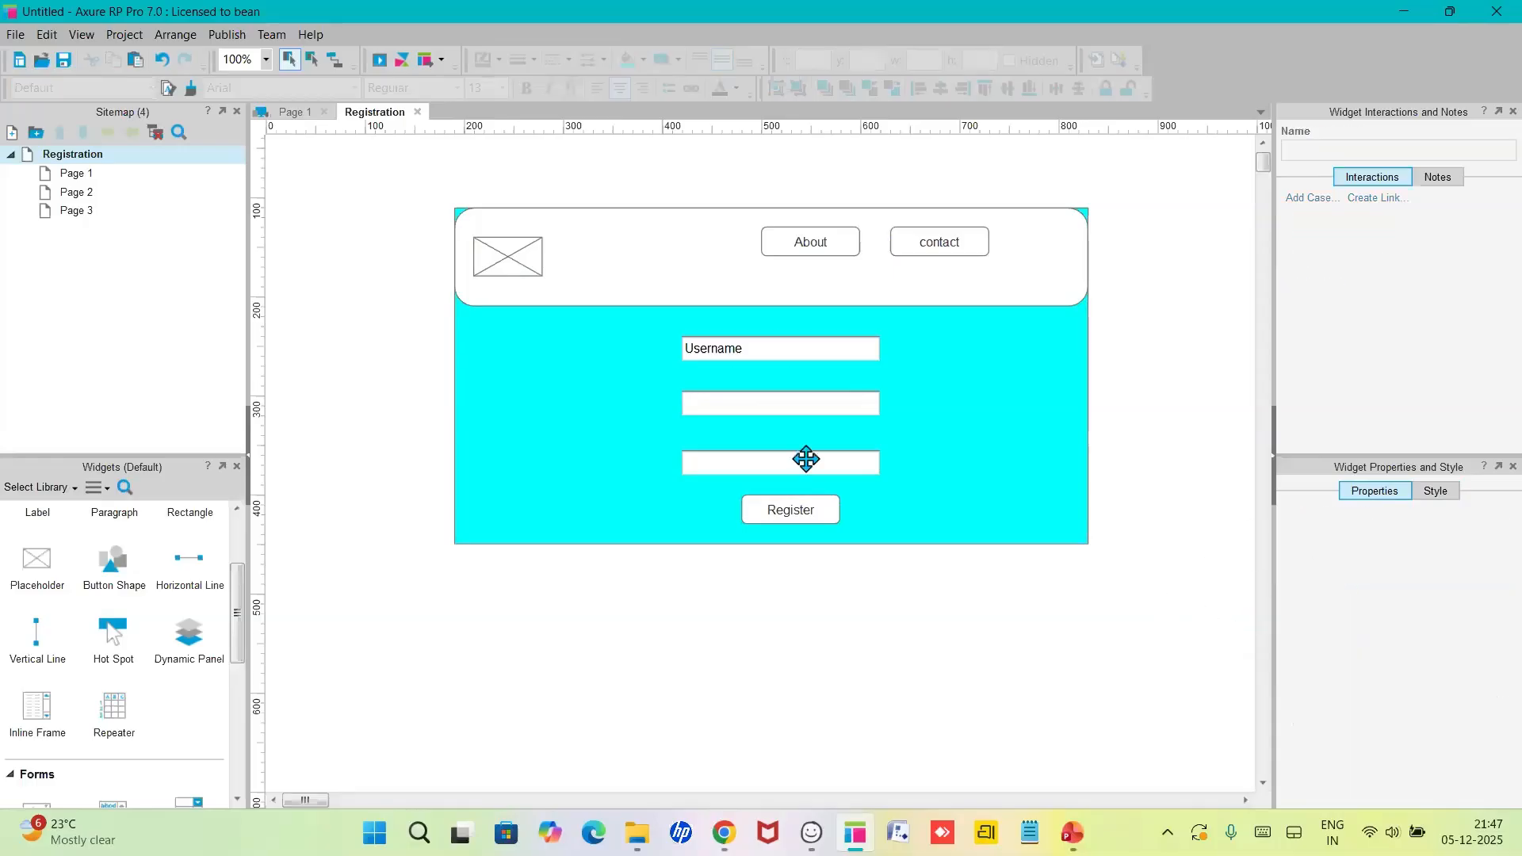
pyautogui.click(767, 407)
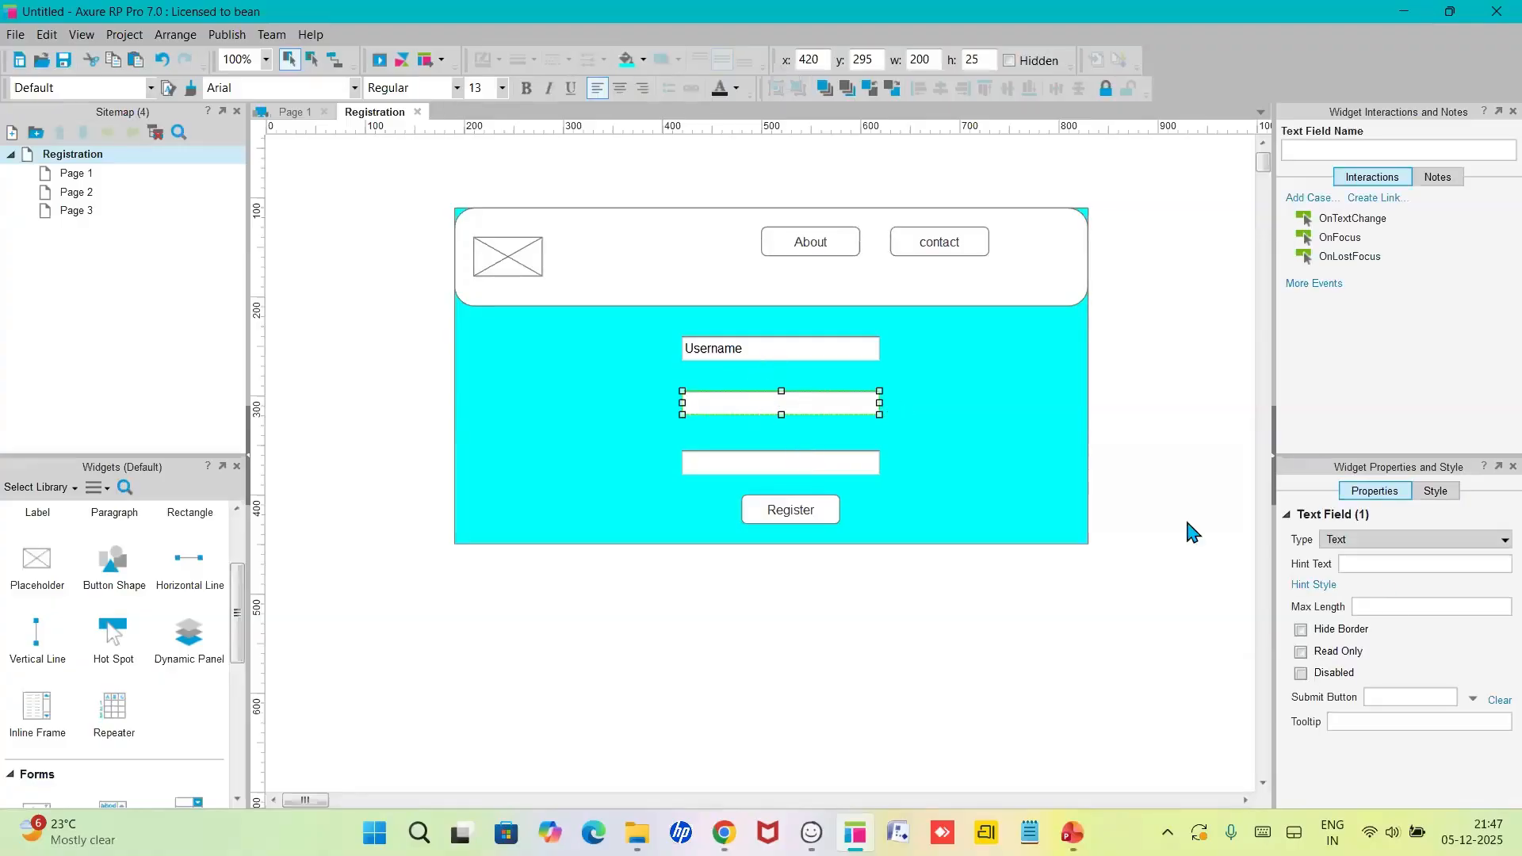
pyautogui.click(1352, 542)
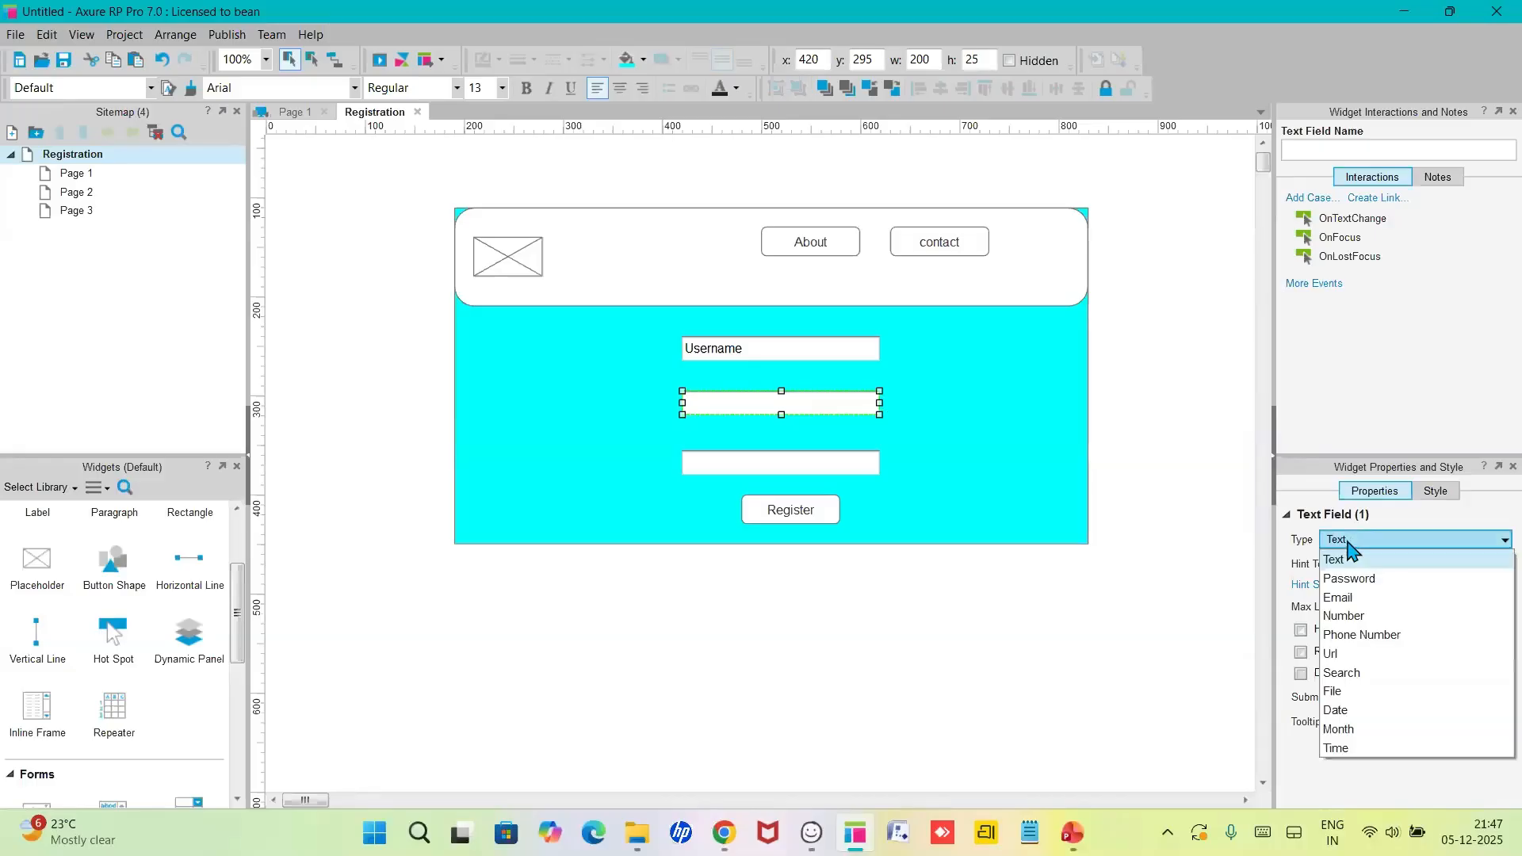
pyautogui.click(1345, 596)
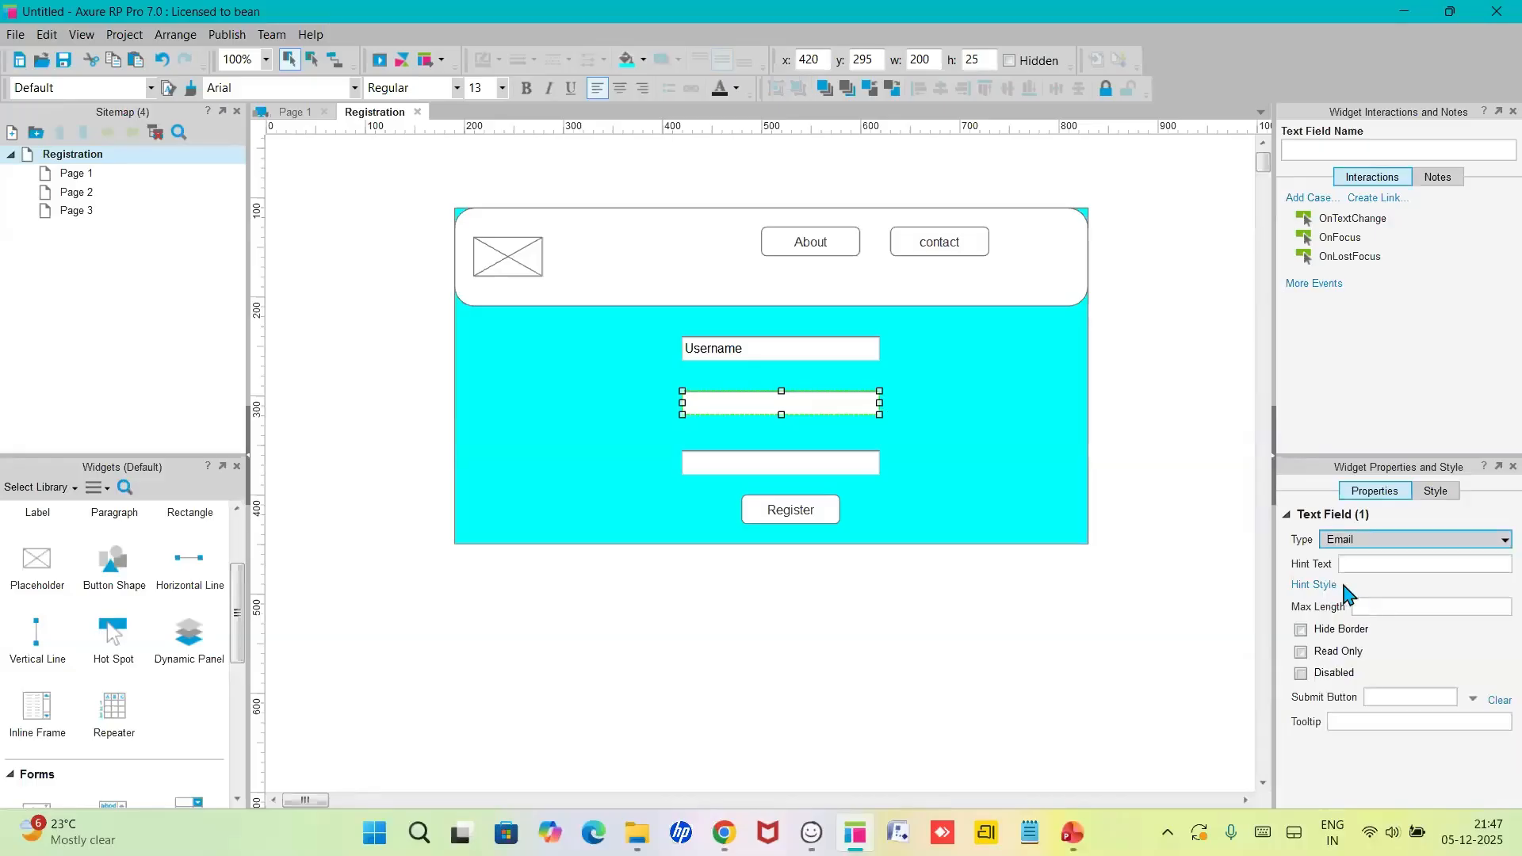
pyautogui.click(1358, 563)
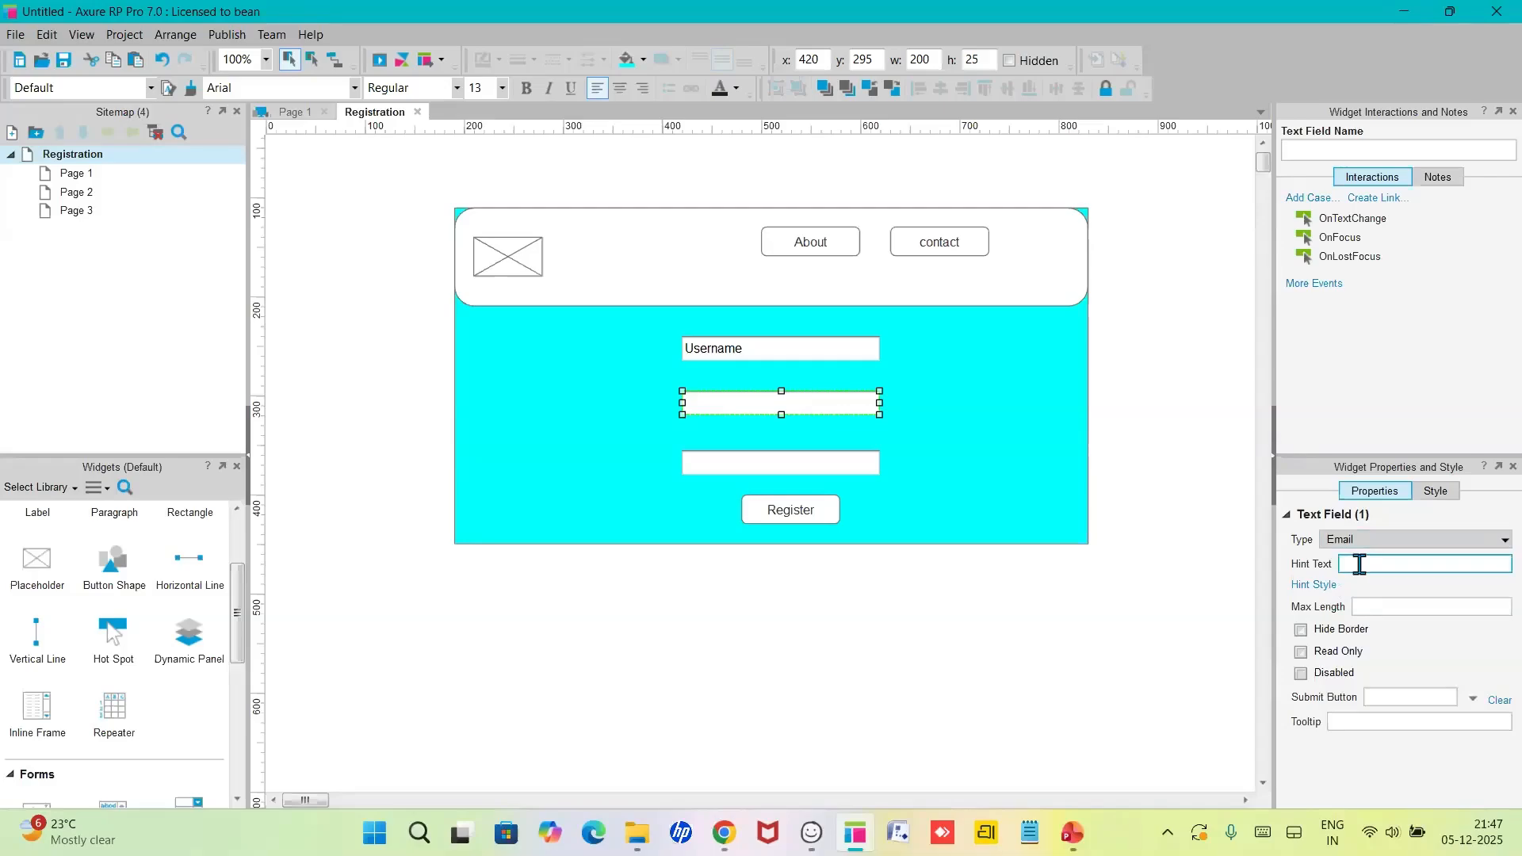
pyautogui.write('@ga')
pyautogui.write('ail.com')
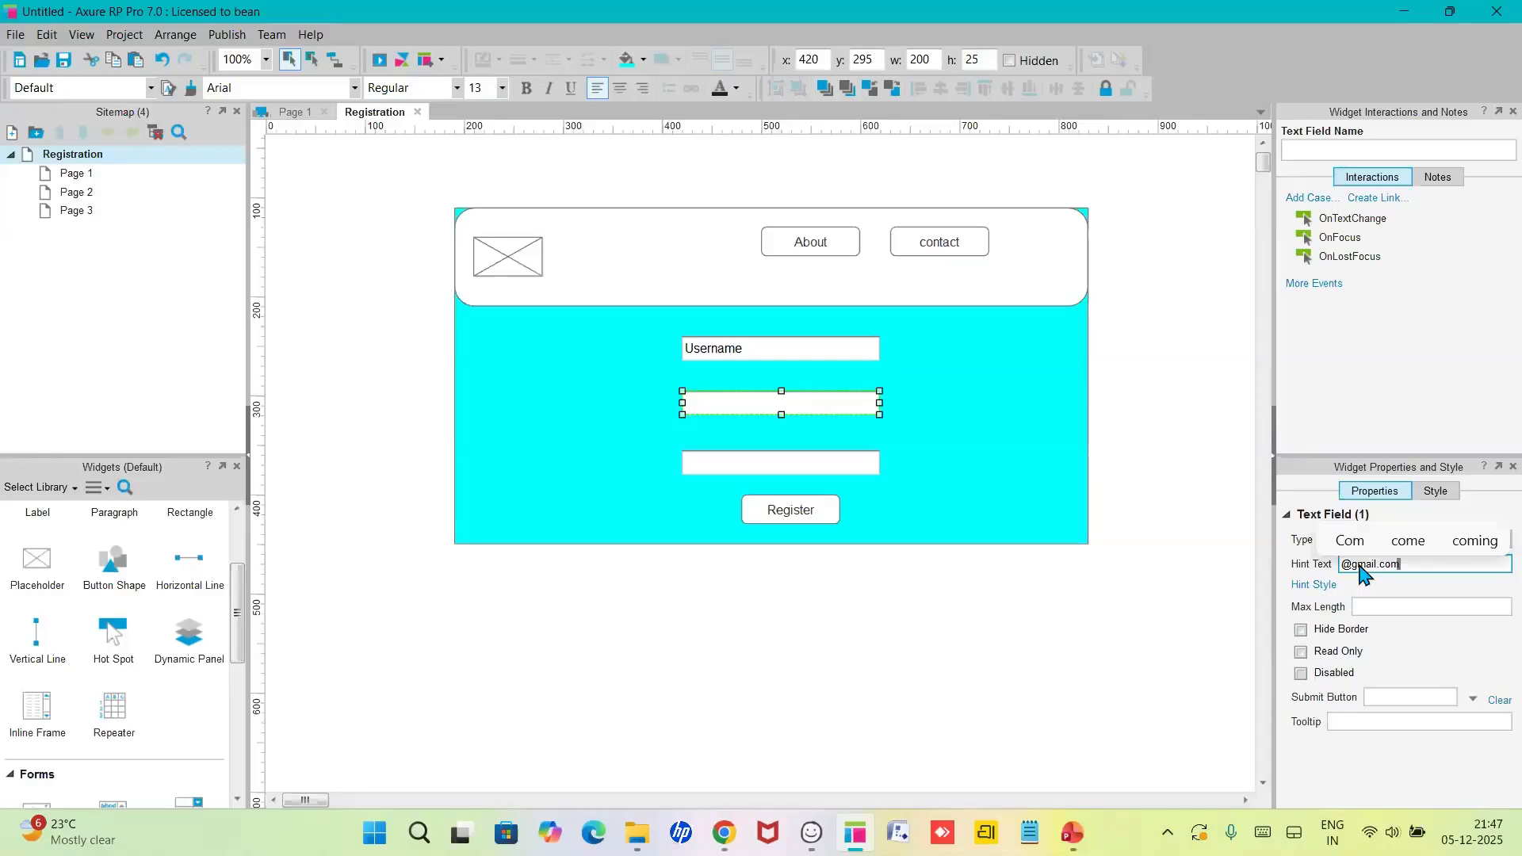
pyautogui.click(1205, 622)
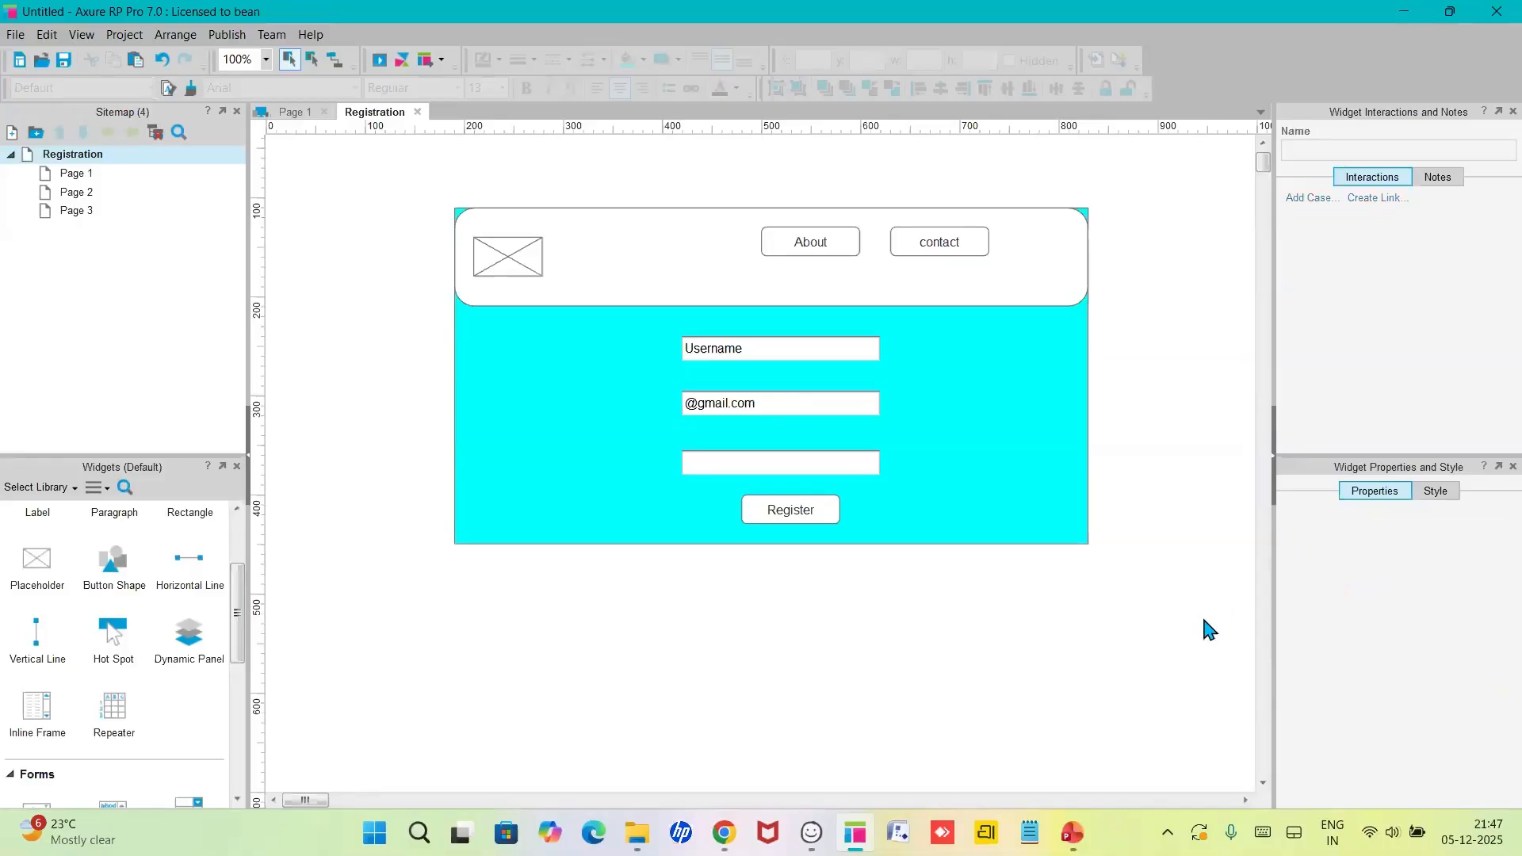
# - Set the third text field on the Registration page to type Password with the hint text "123"
pyautogui.click(804, 473)
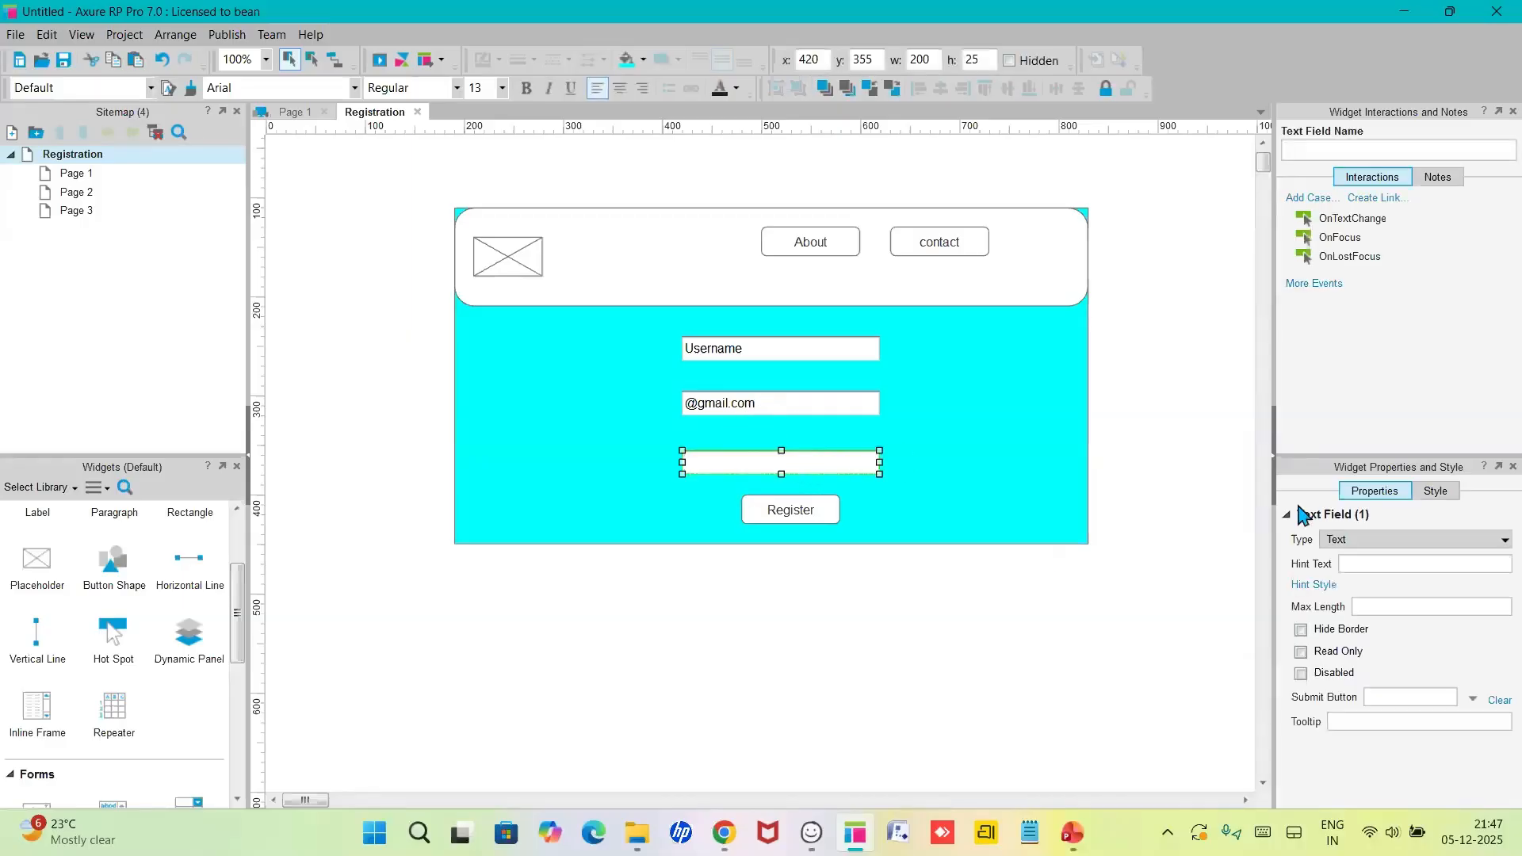
pyautogui.click(1366, 543)
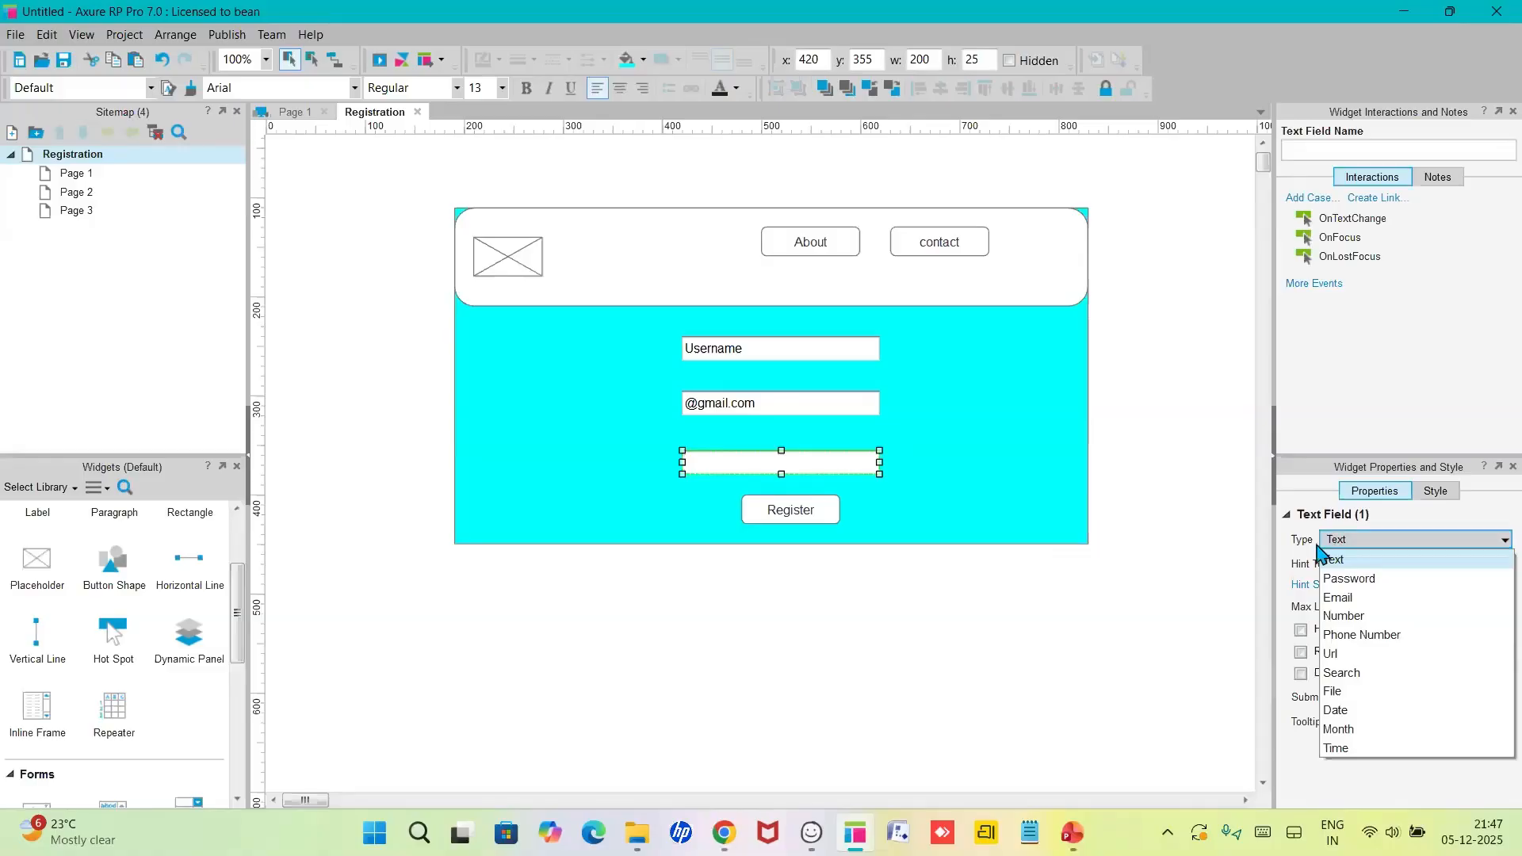
pyautogui.click(1351, 579)
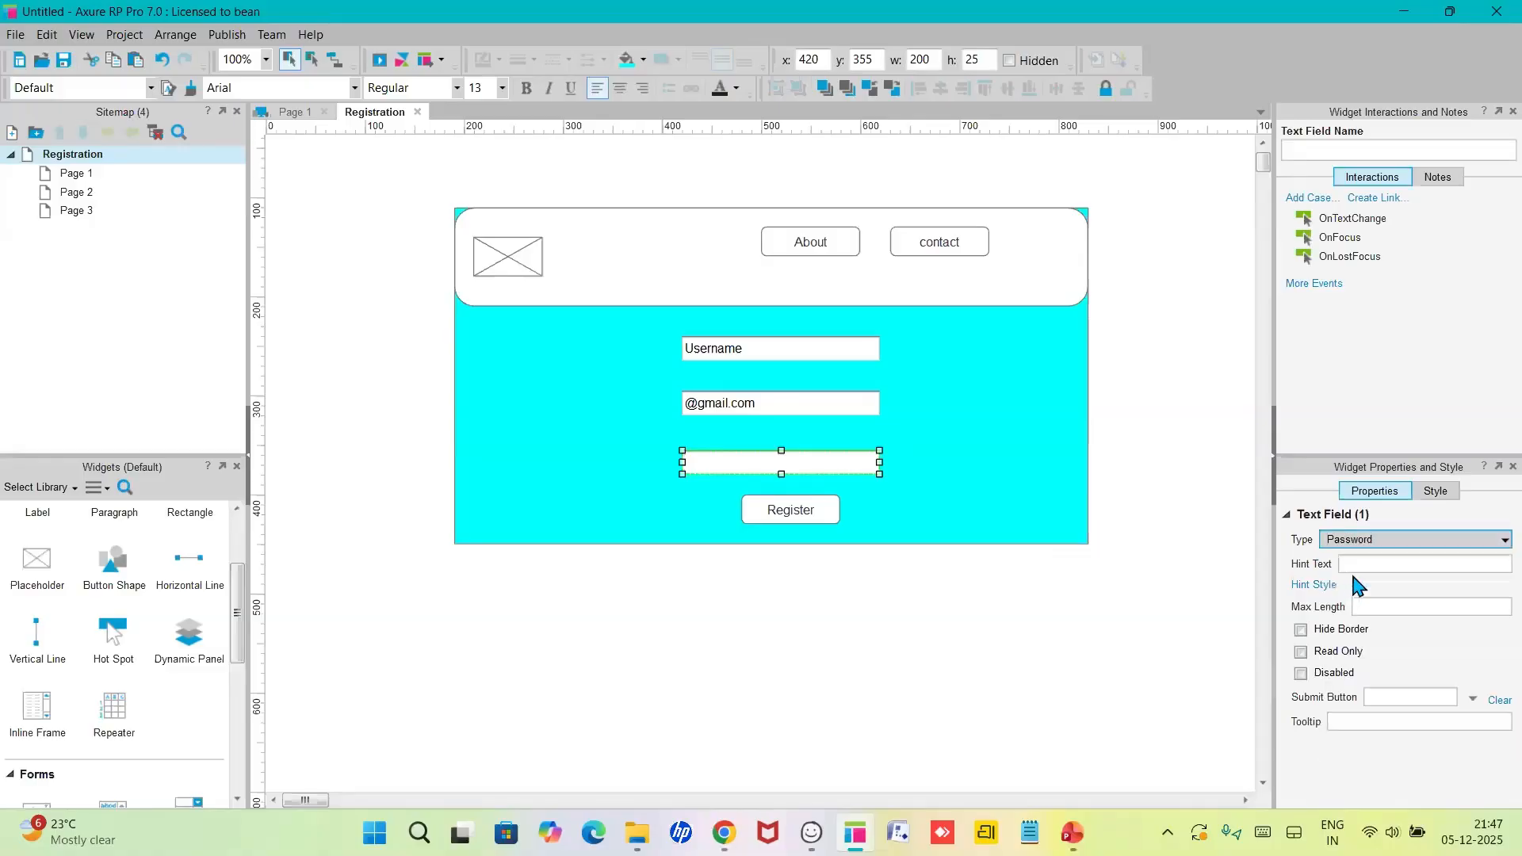
pyautogui.click(1363, 564)
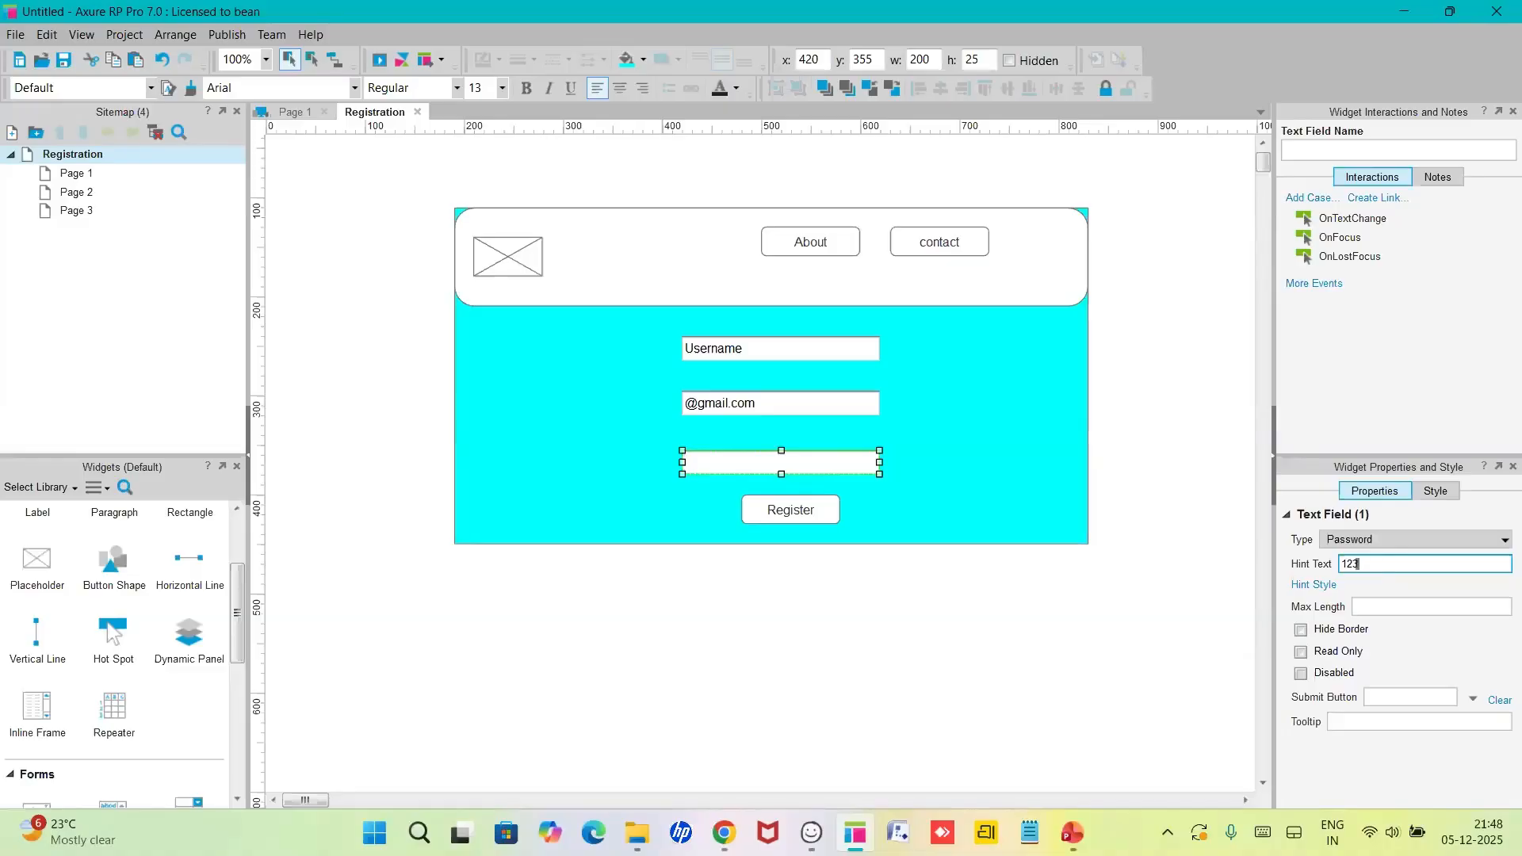
pyautogui.click(1197, 622)
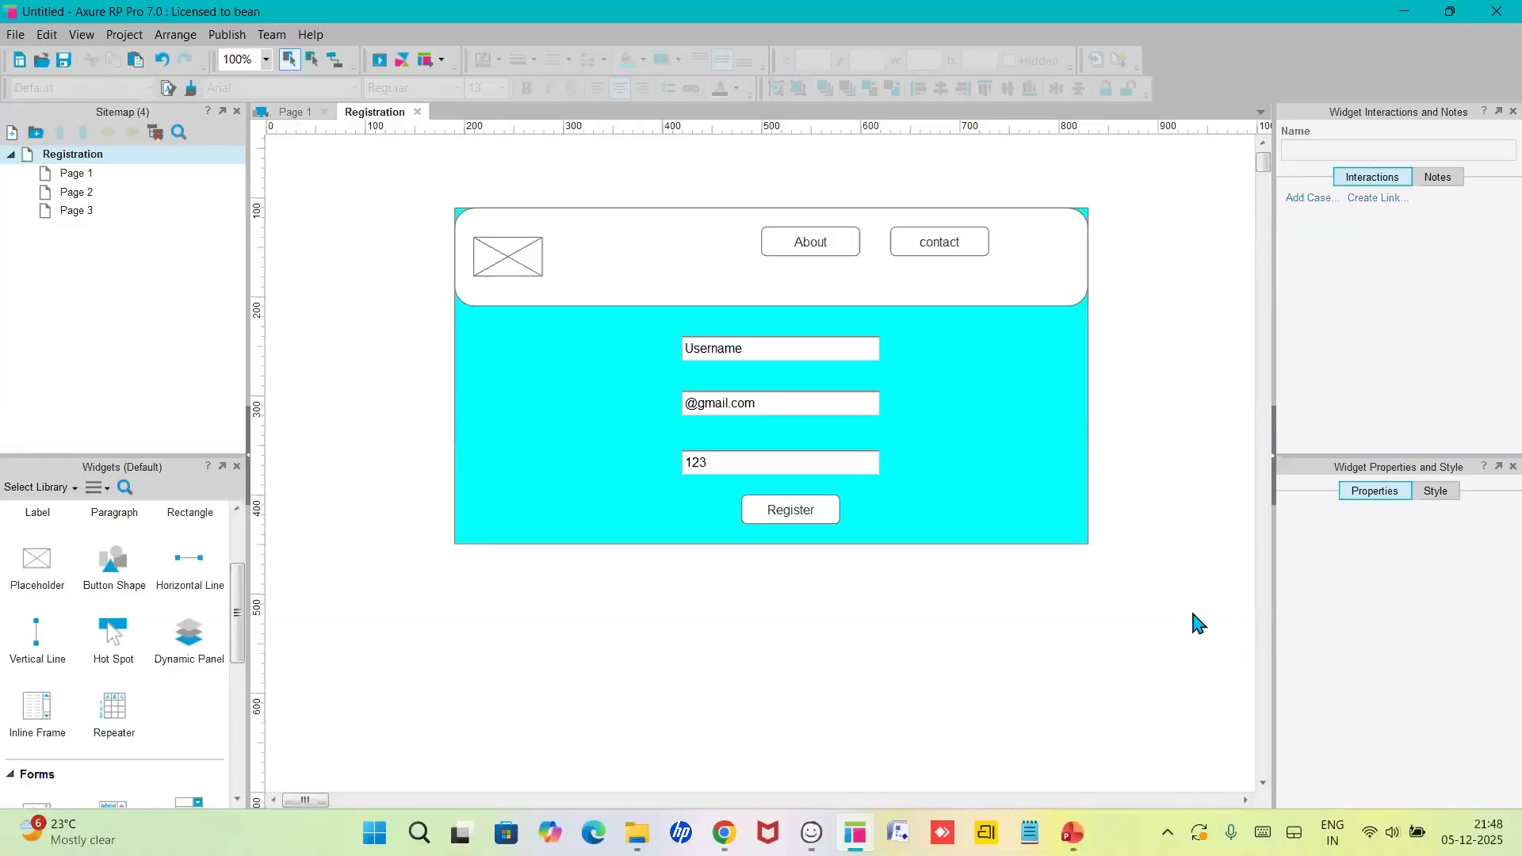
pyautogui.click(715, 463)
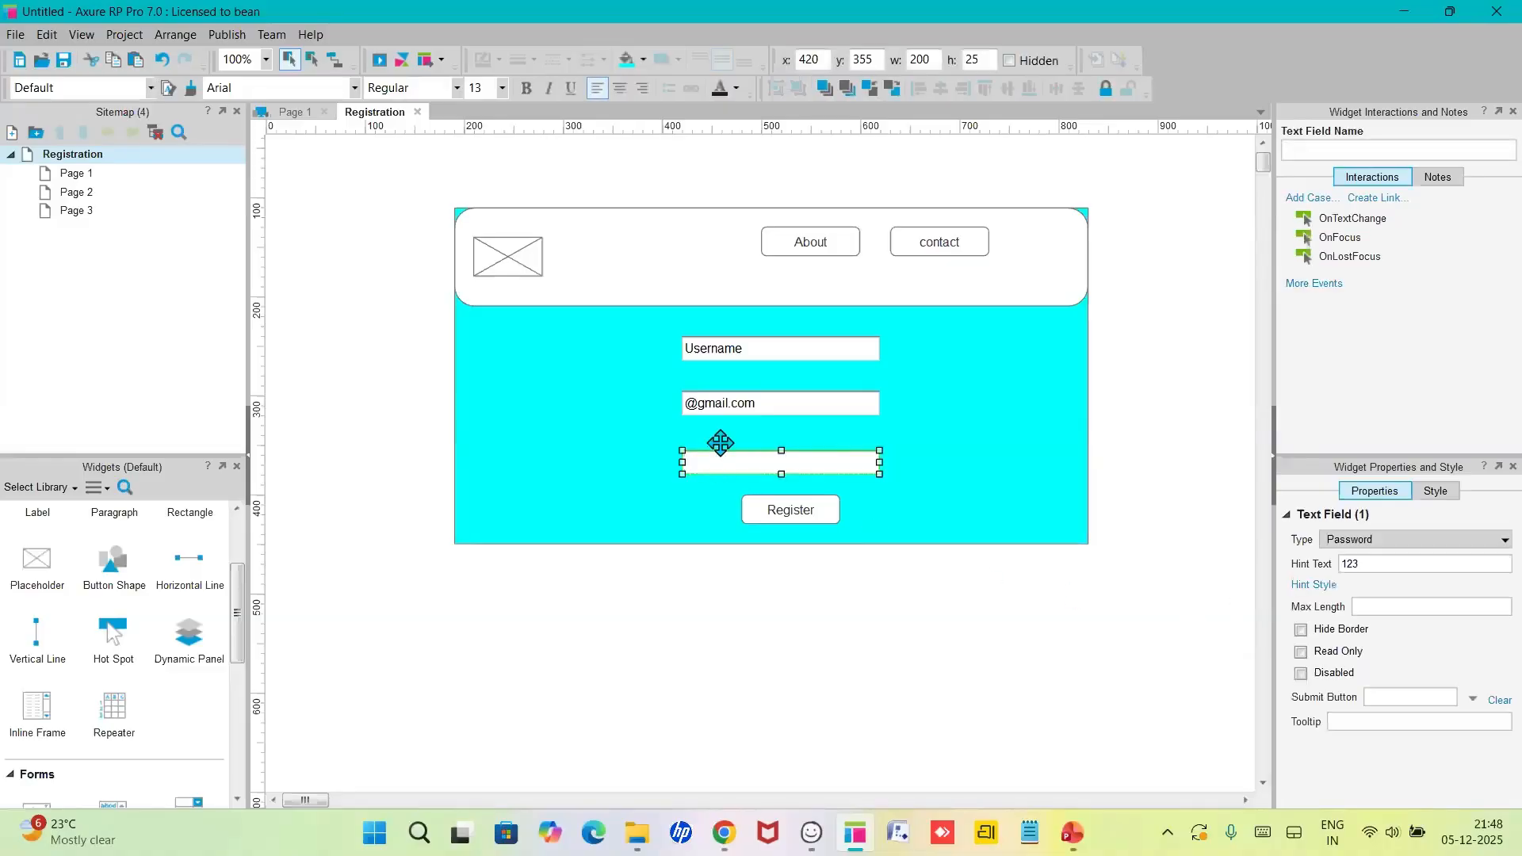
pyautogui.click(723, 411)
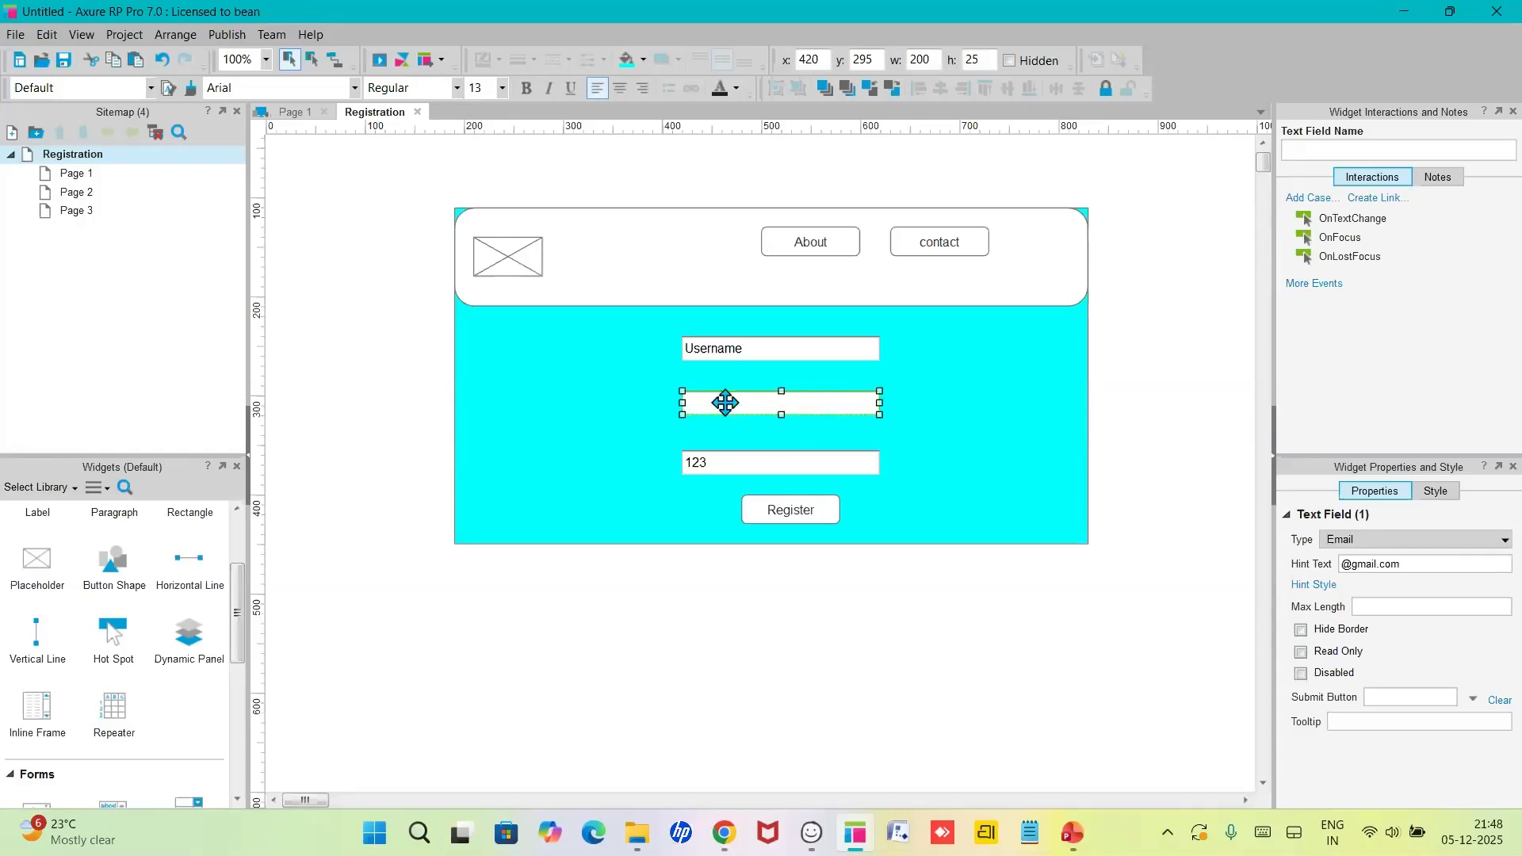
pyautogui.click(729, 349)
pyautogui.click(740, 404)
pyautogui.click(738, 467)
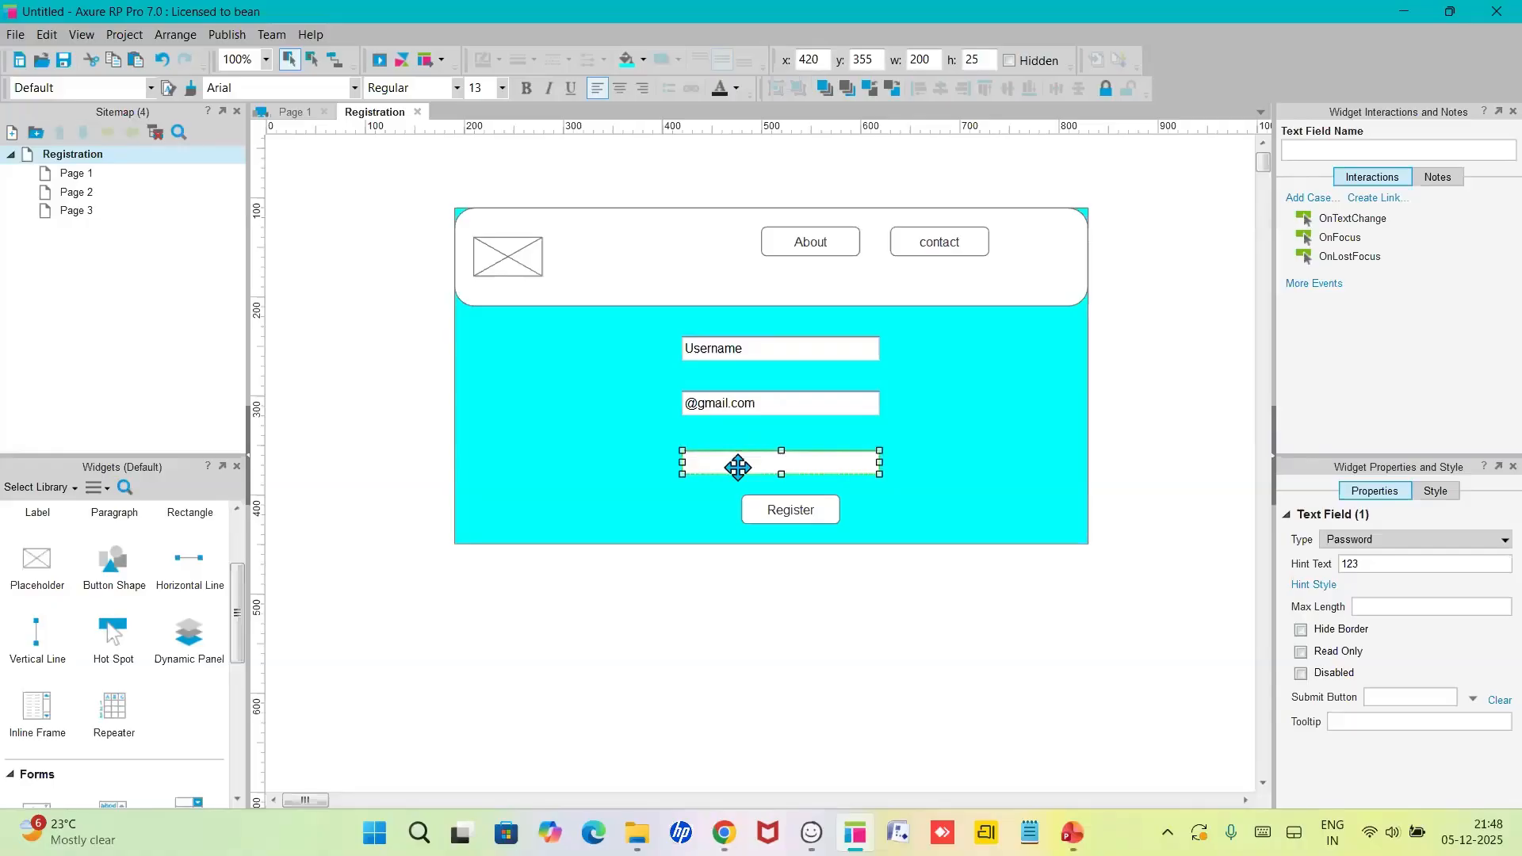
pyautogui.click(622, 464)
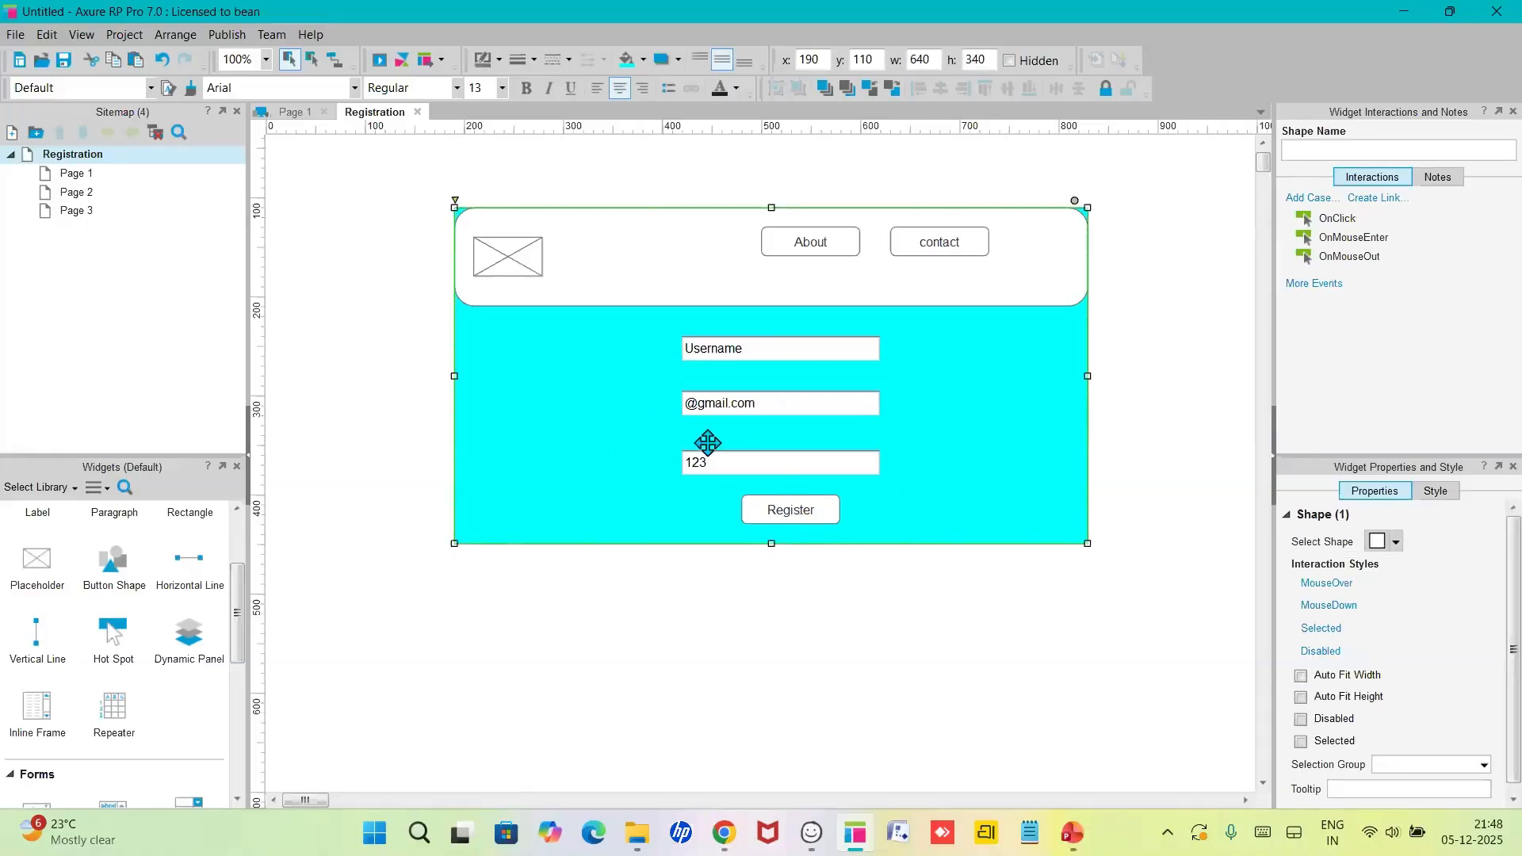
# - On Page 1, keep the first text field's type as Text and set its hint text to "Username"
pyautogui.moveTo(89, 175)
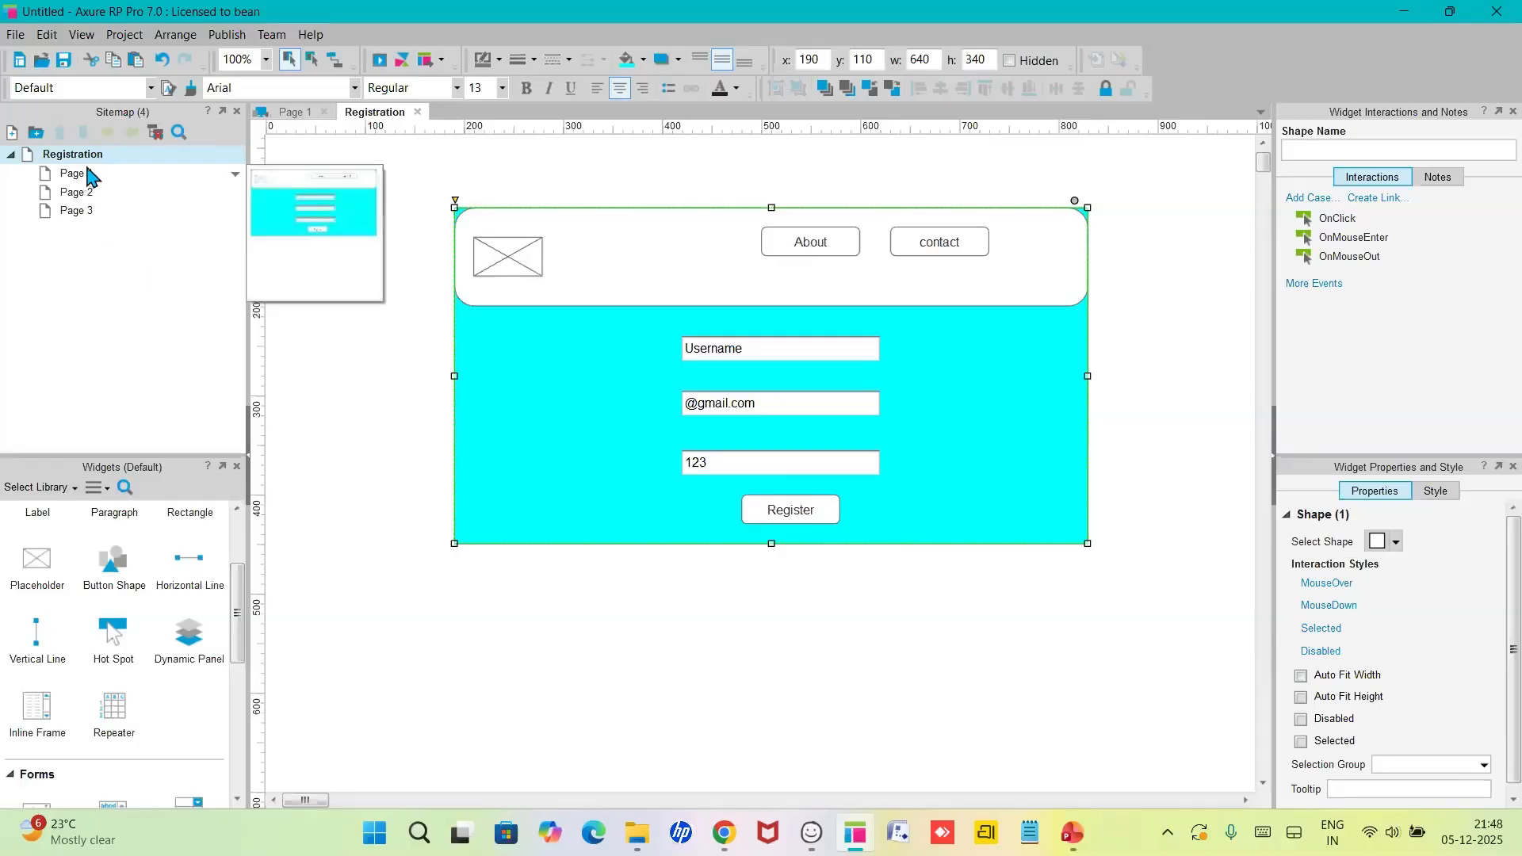
pyautogui.doubleClick(90, 176)
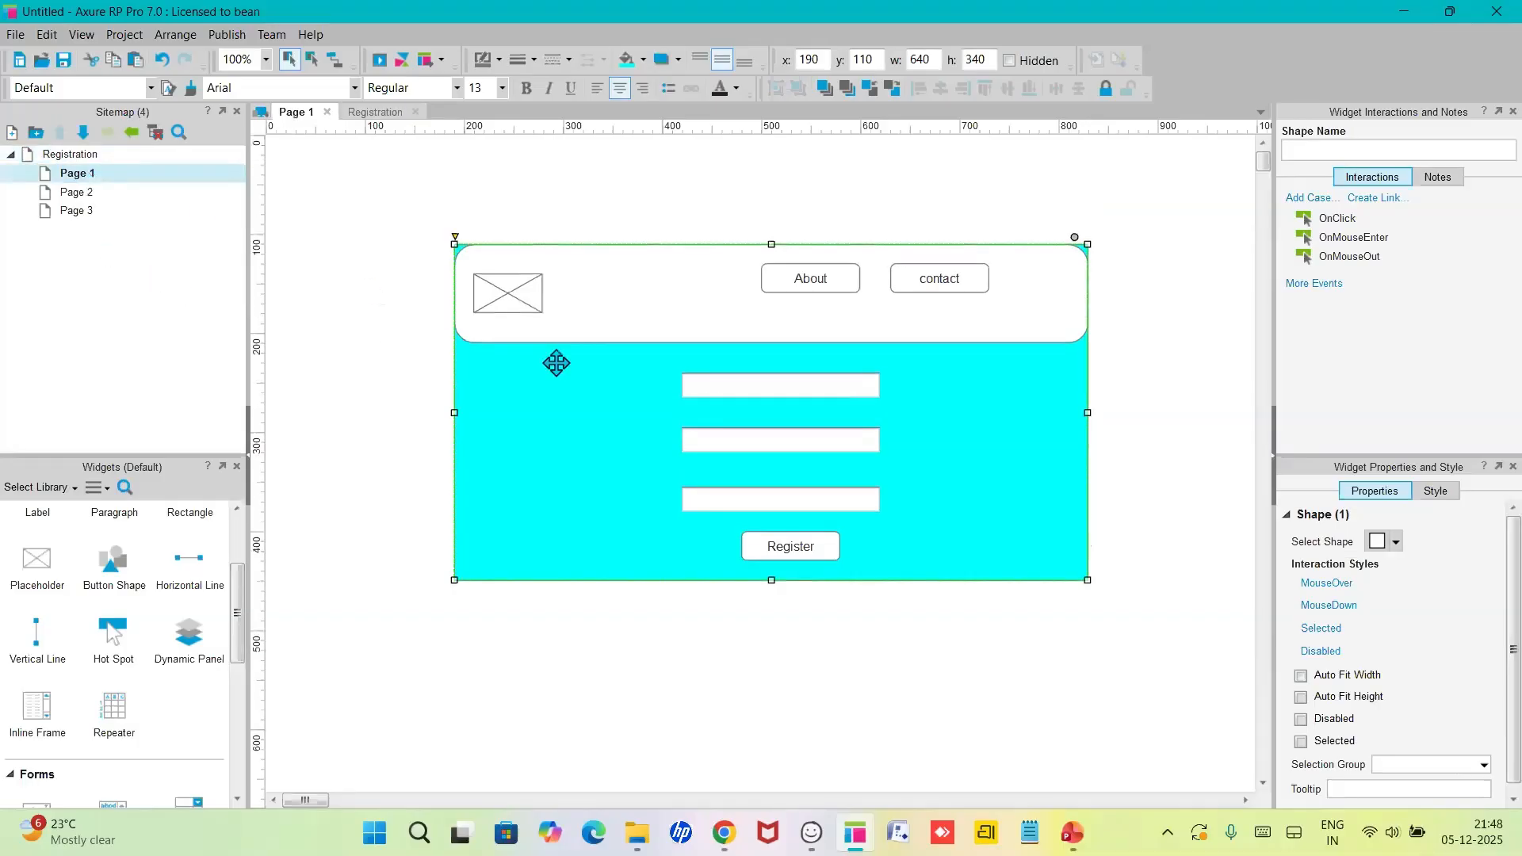
pyautogui.click(717, 385)
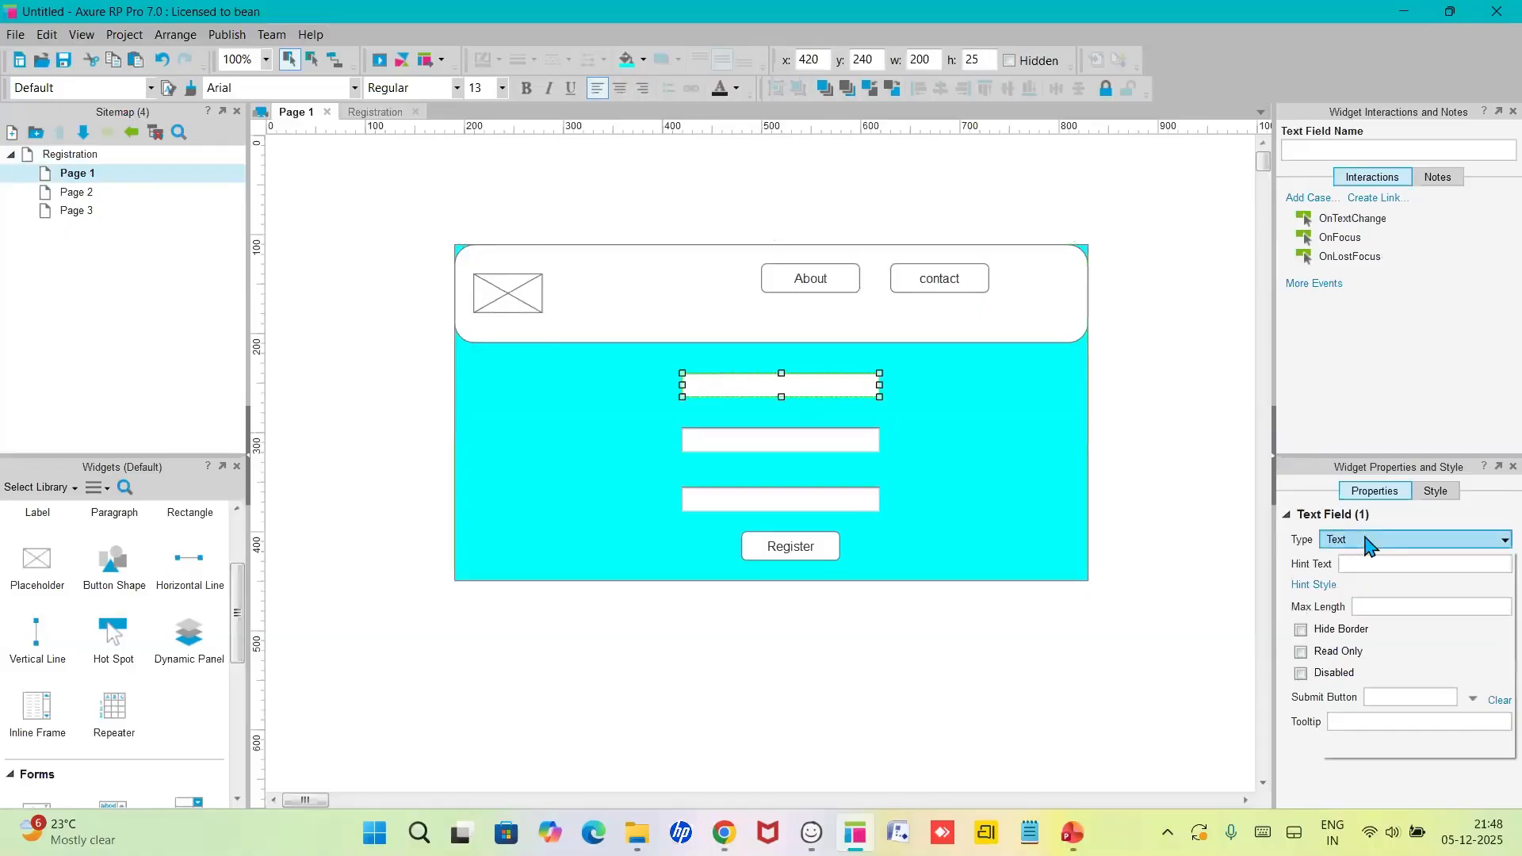
pyautogui.click(1347, 539)
pyautogui.click(1347, 553)
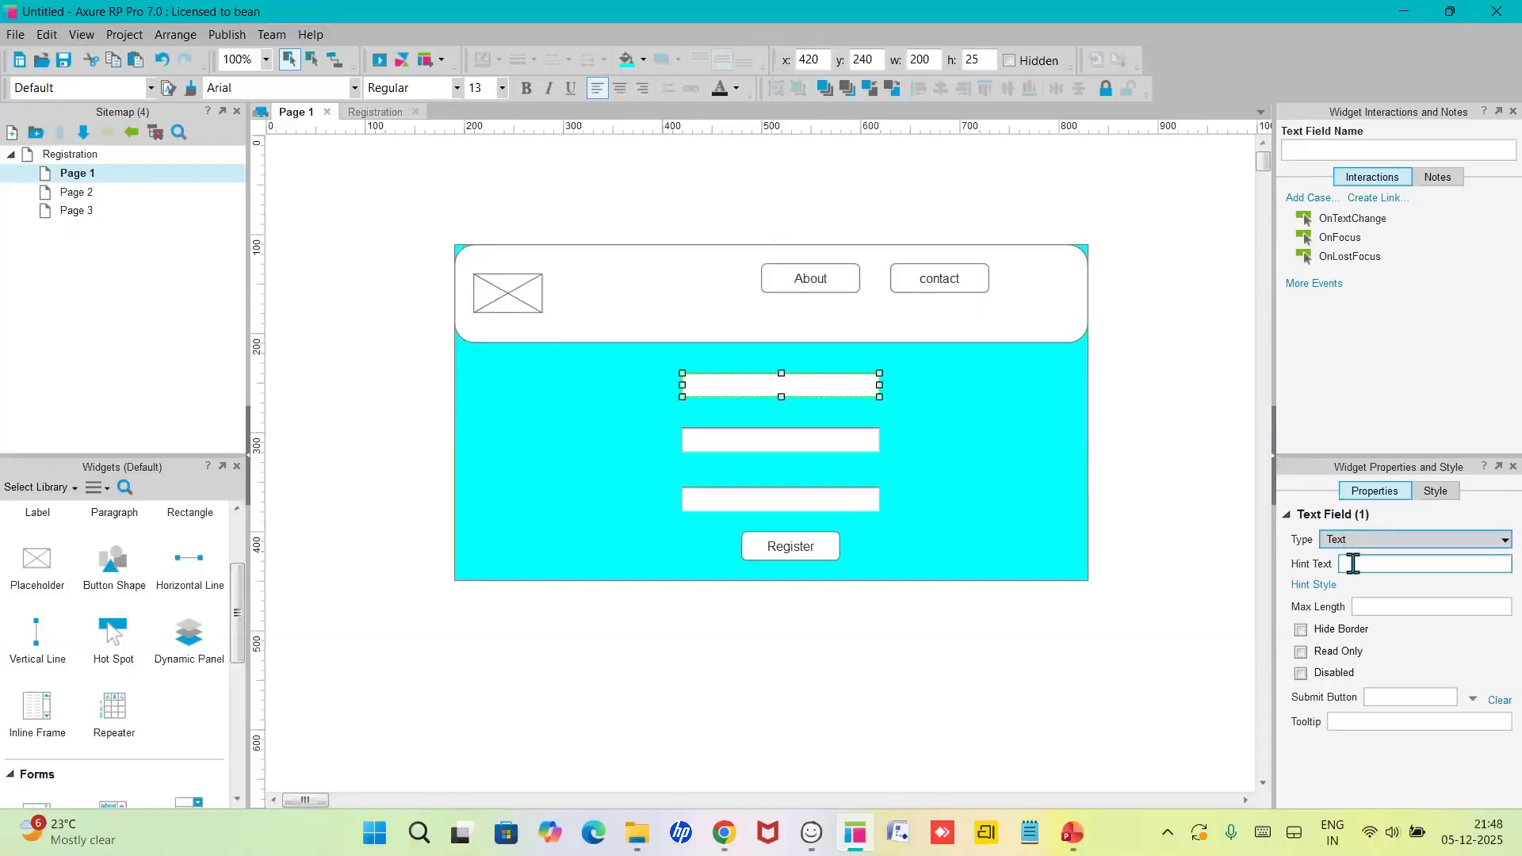
pyautogui.click(1355, 565)
pyautogui.write('Us')
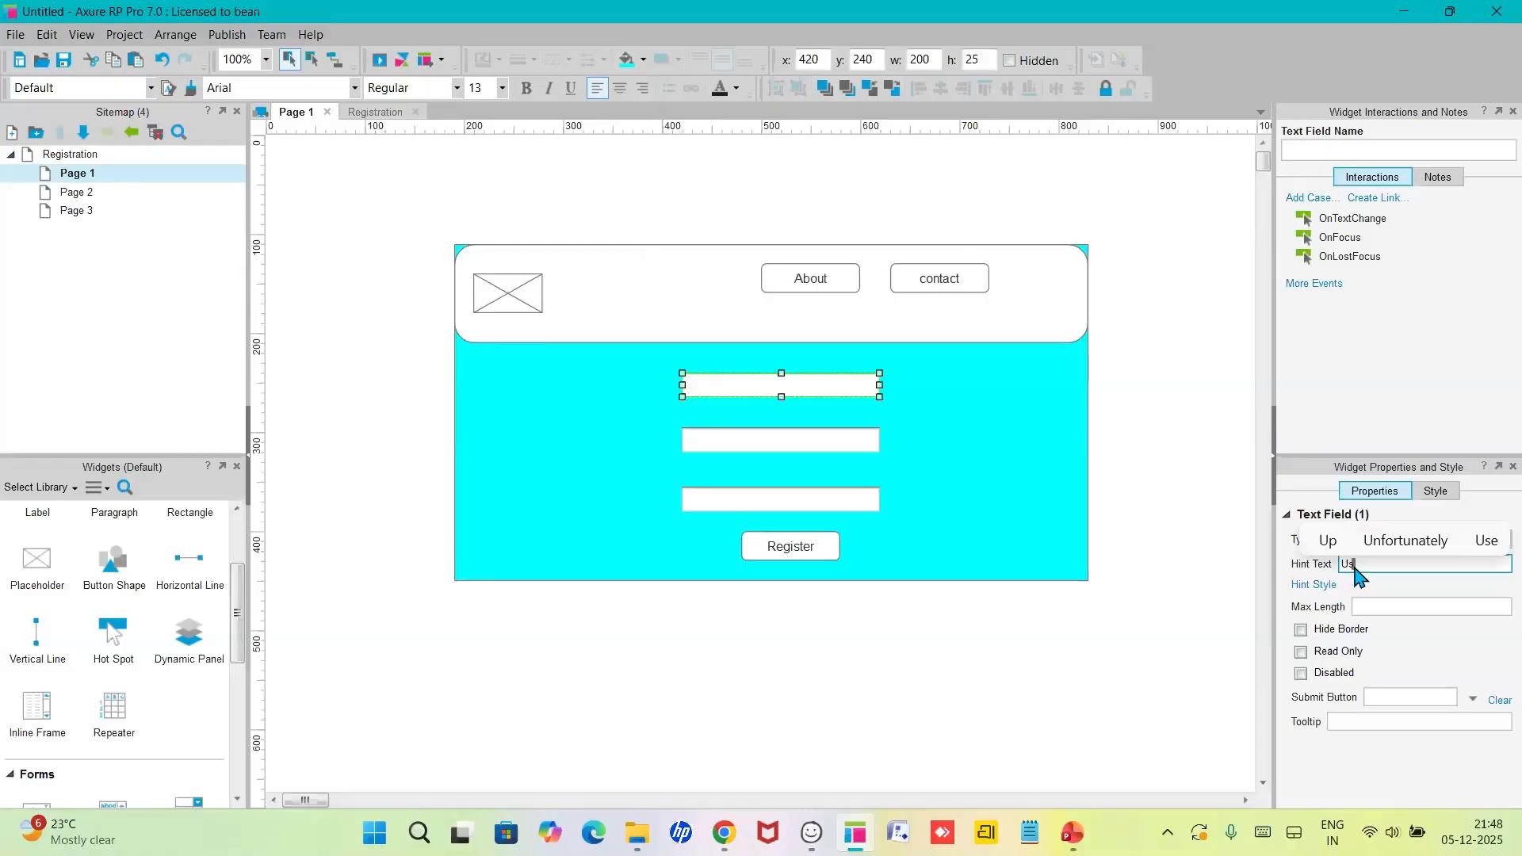
pyautogui.write('ername')
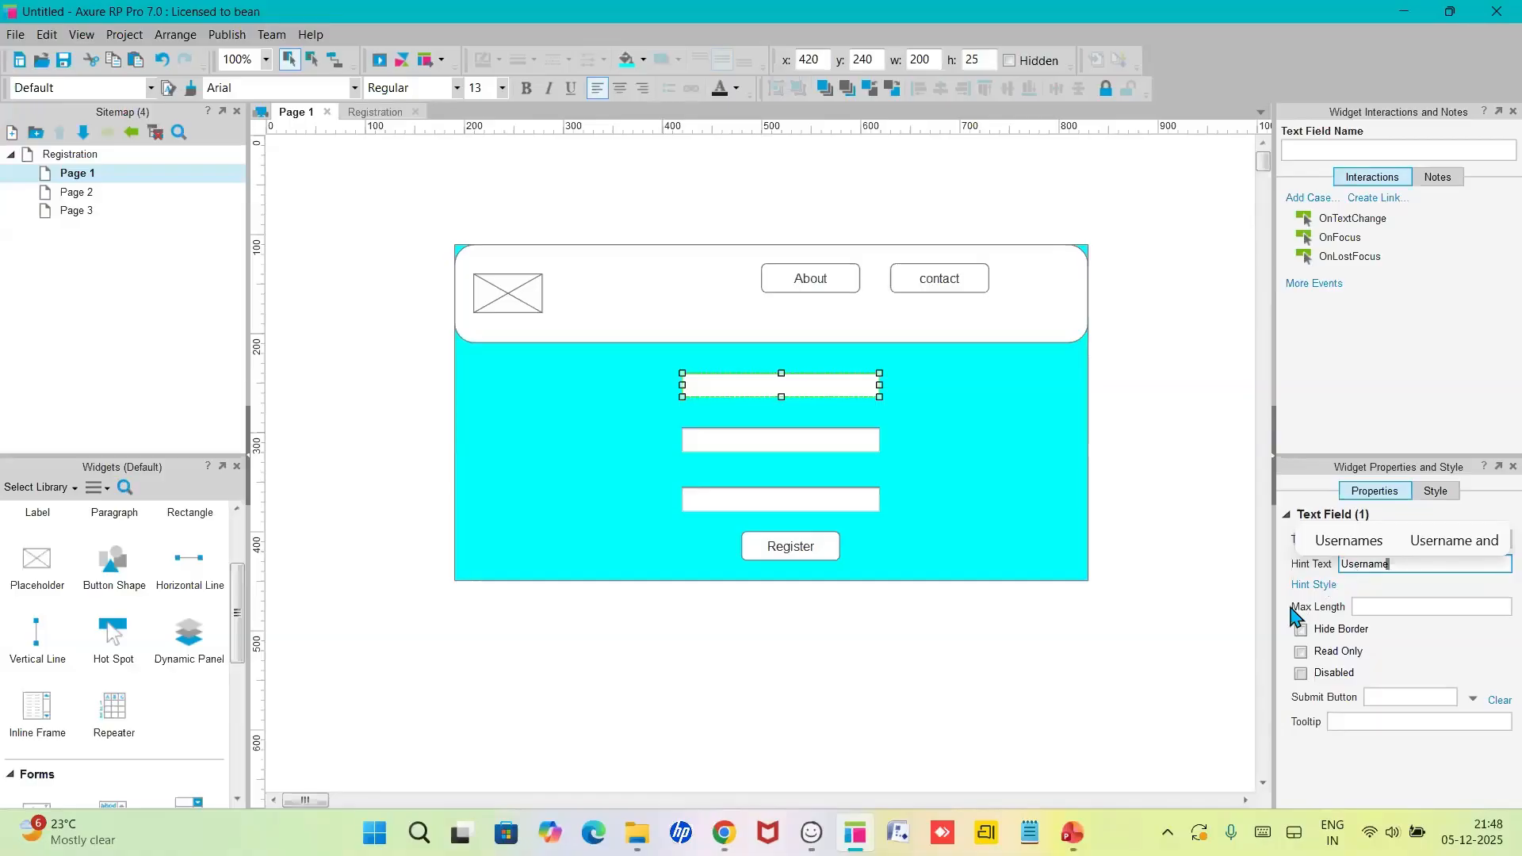
pyautogui.click(1138, 638)
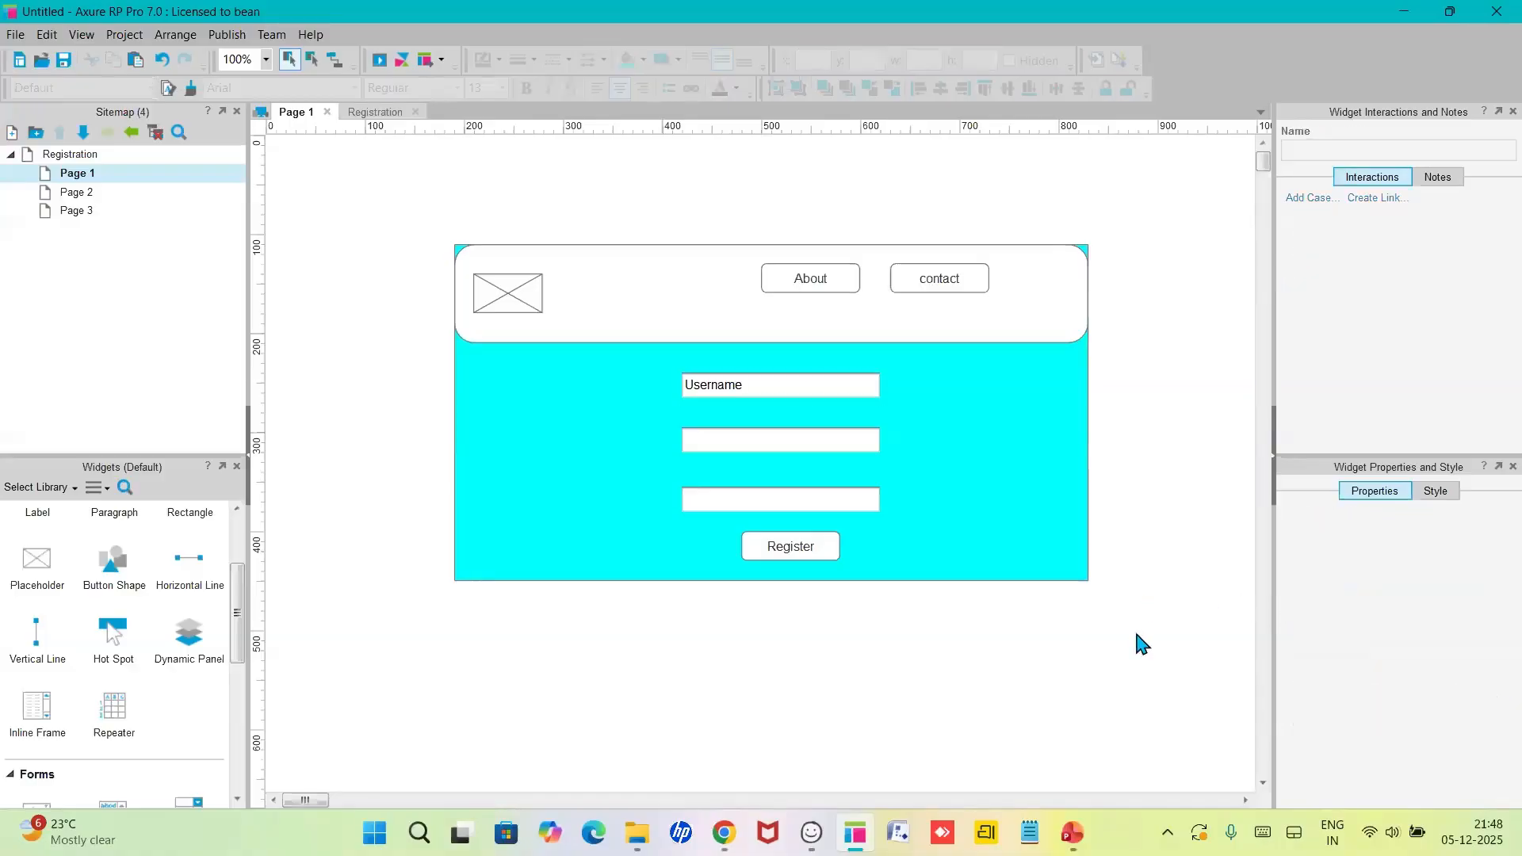
# - Delete Page 1's third text field and set the second one to type Password with the hint text "123"
pyautogui.click(748, 443)
pyautogui.moveTo(748, 443)
pyautogui.mouseDown()
pyautogui.moveTo(748, 495)
pyautogui.moveTo(725, 444)
pyautogui.moveTo(747, 435)
pyautogui.mouseUp()
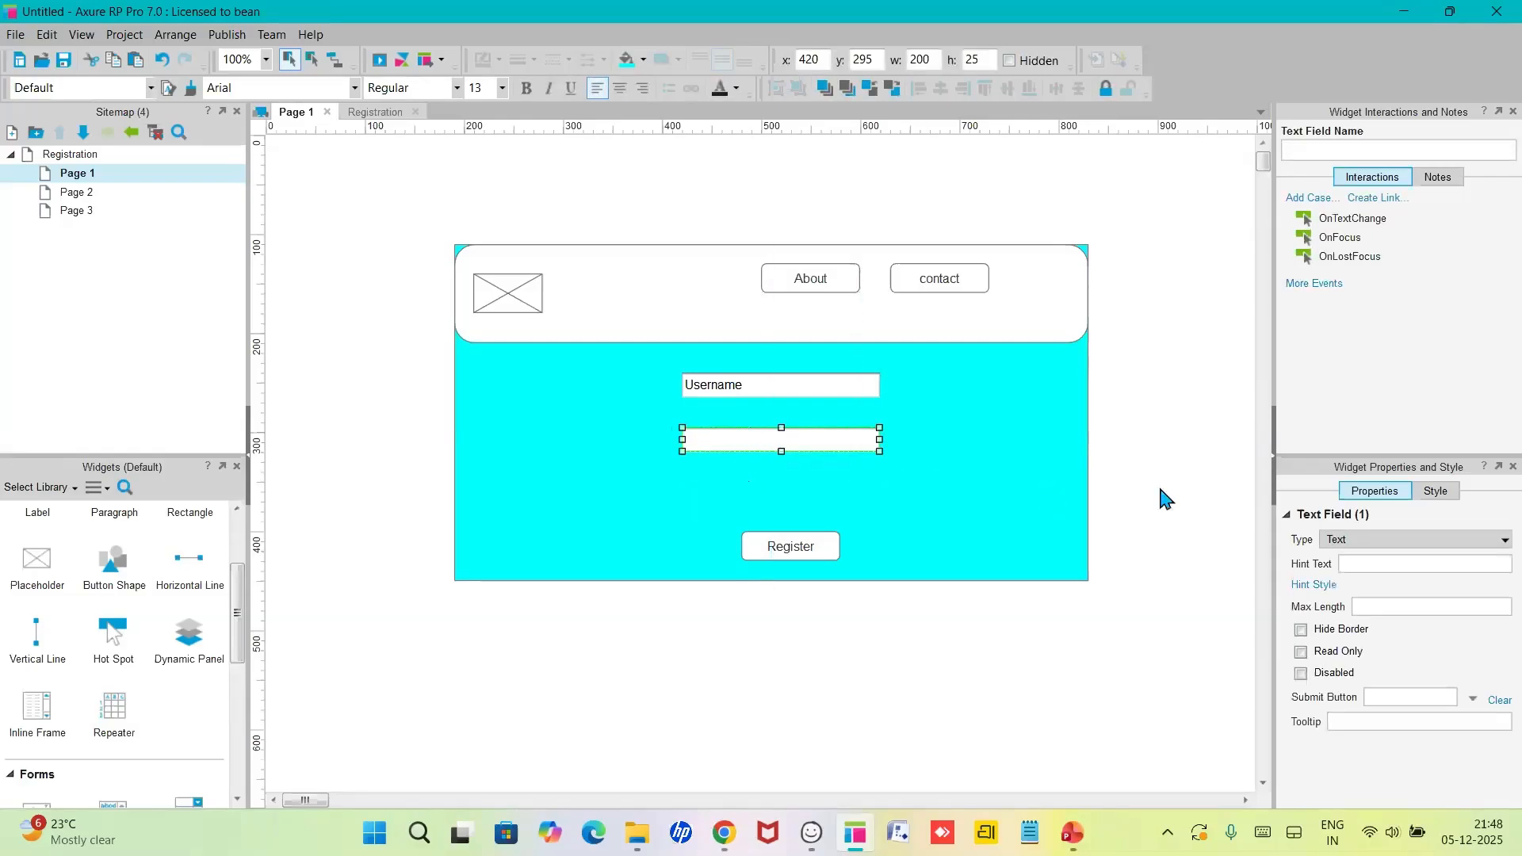
pyautogui.click(1345, 540)
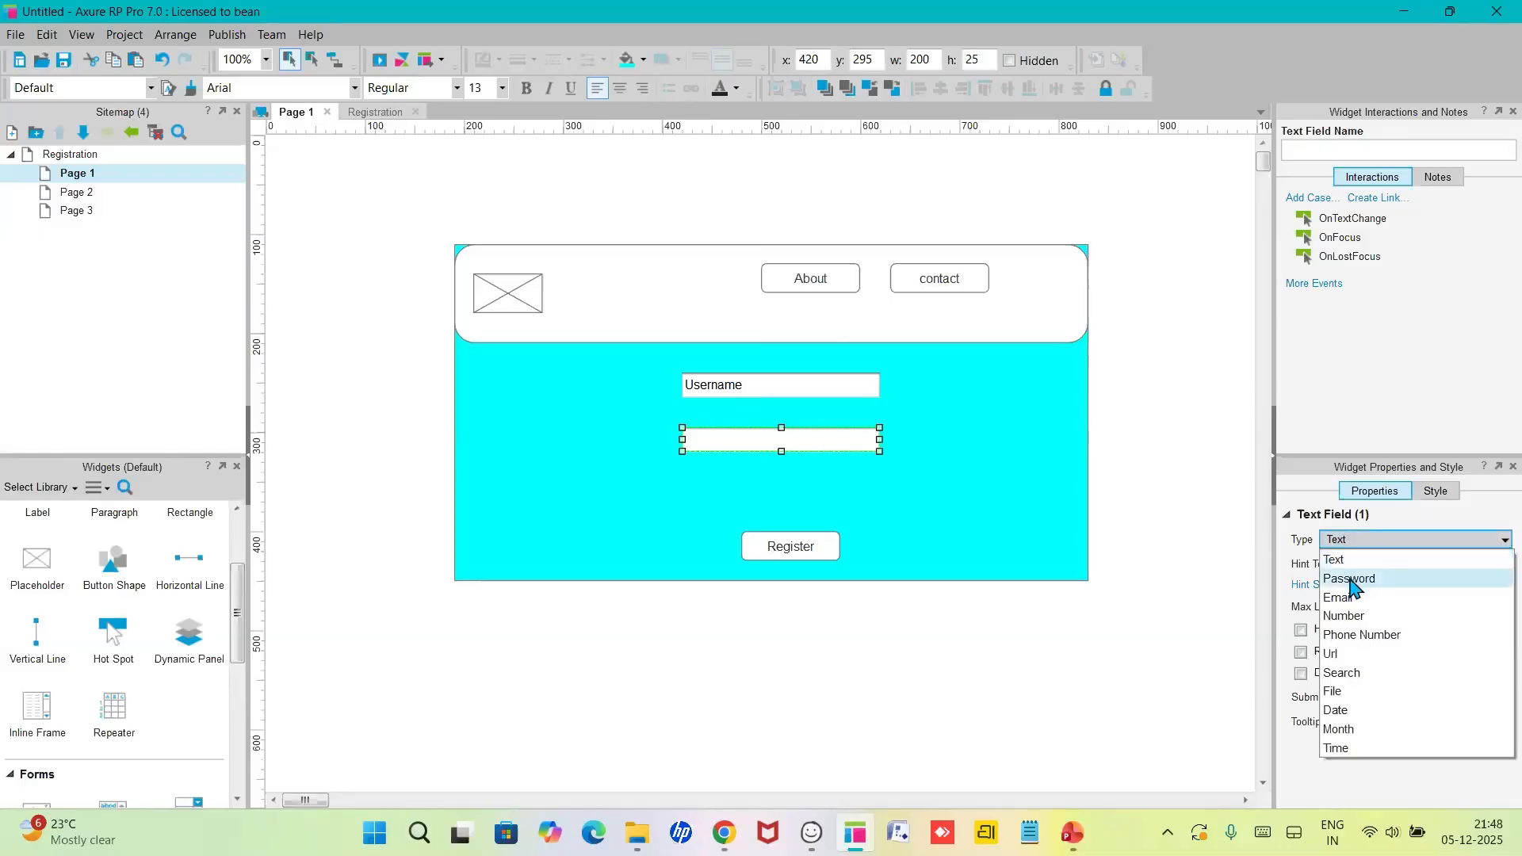
pyautogui.click(1349, 578)
pyautogui.click(1346, 564)
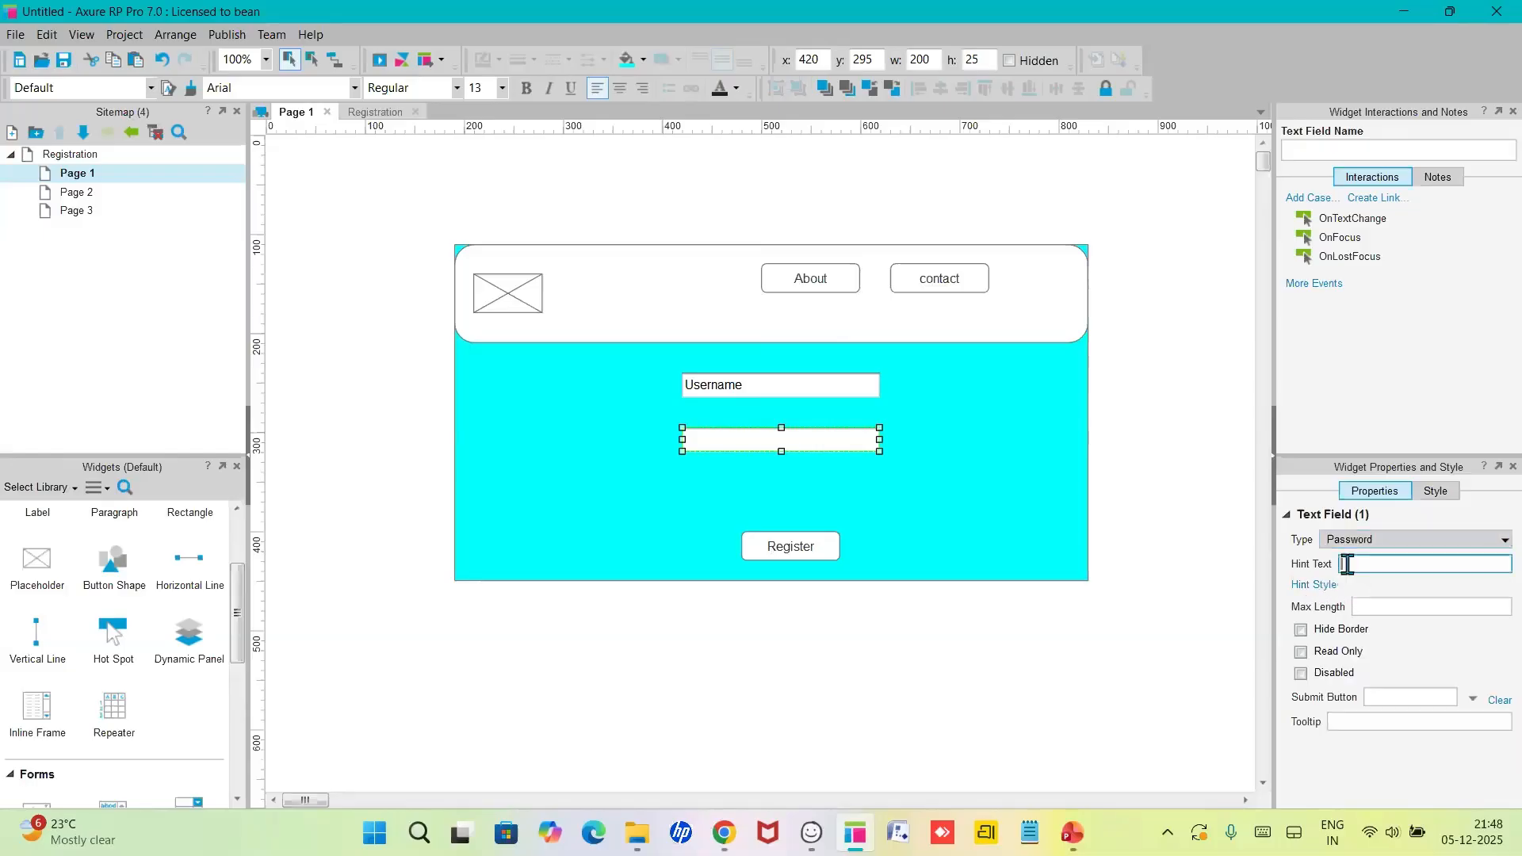
pyautogui.write('123')
pyautogui.click(1124, 705)
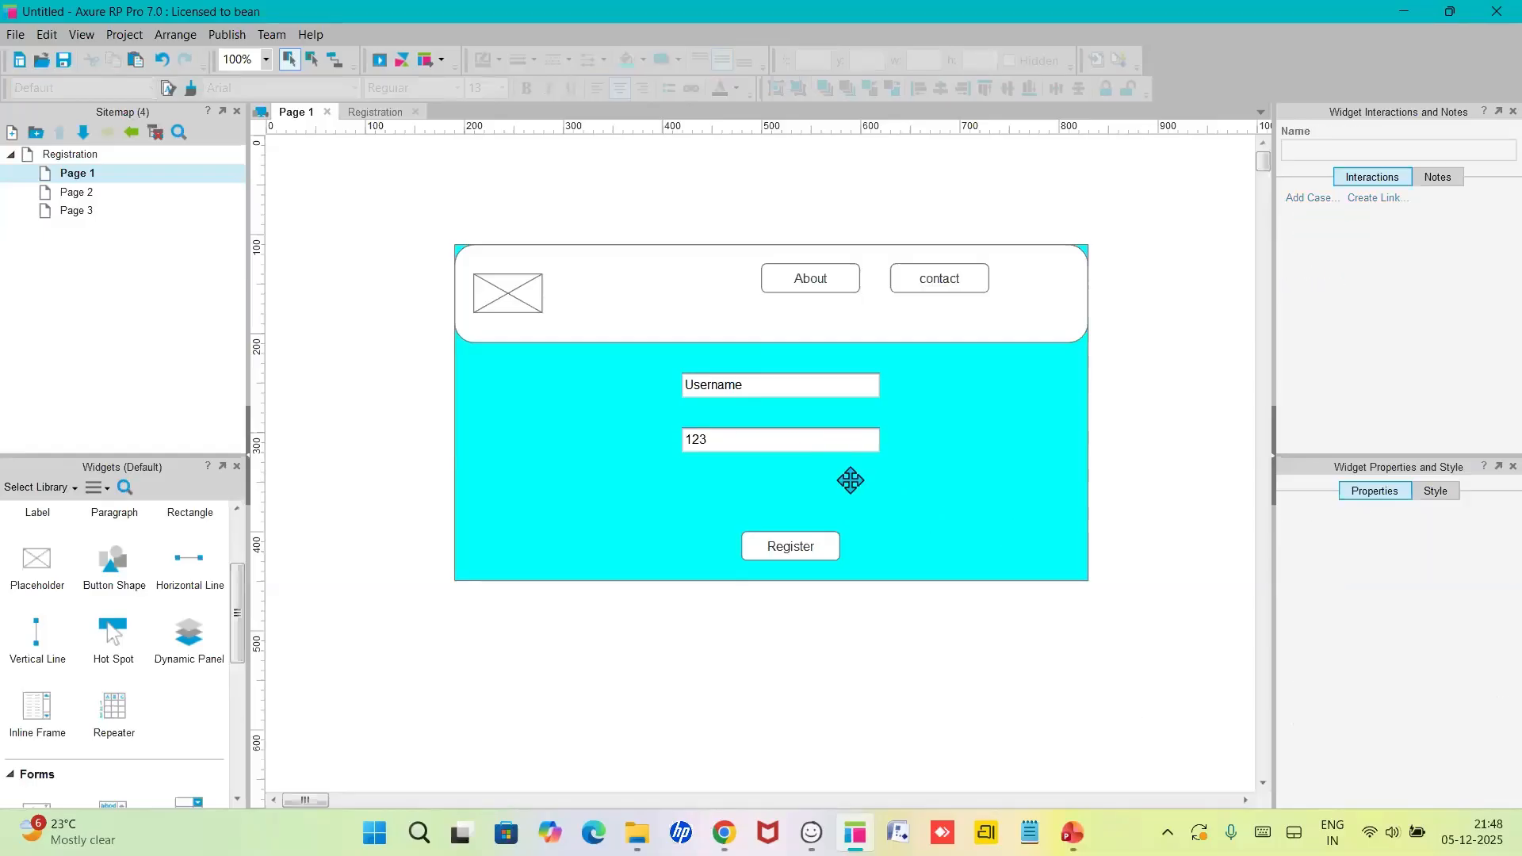
# - Change the Register button's label on Page 1 to "Login"
pyautogui.doubleClick(807, 544)
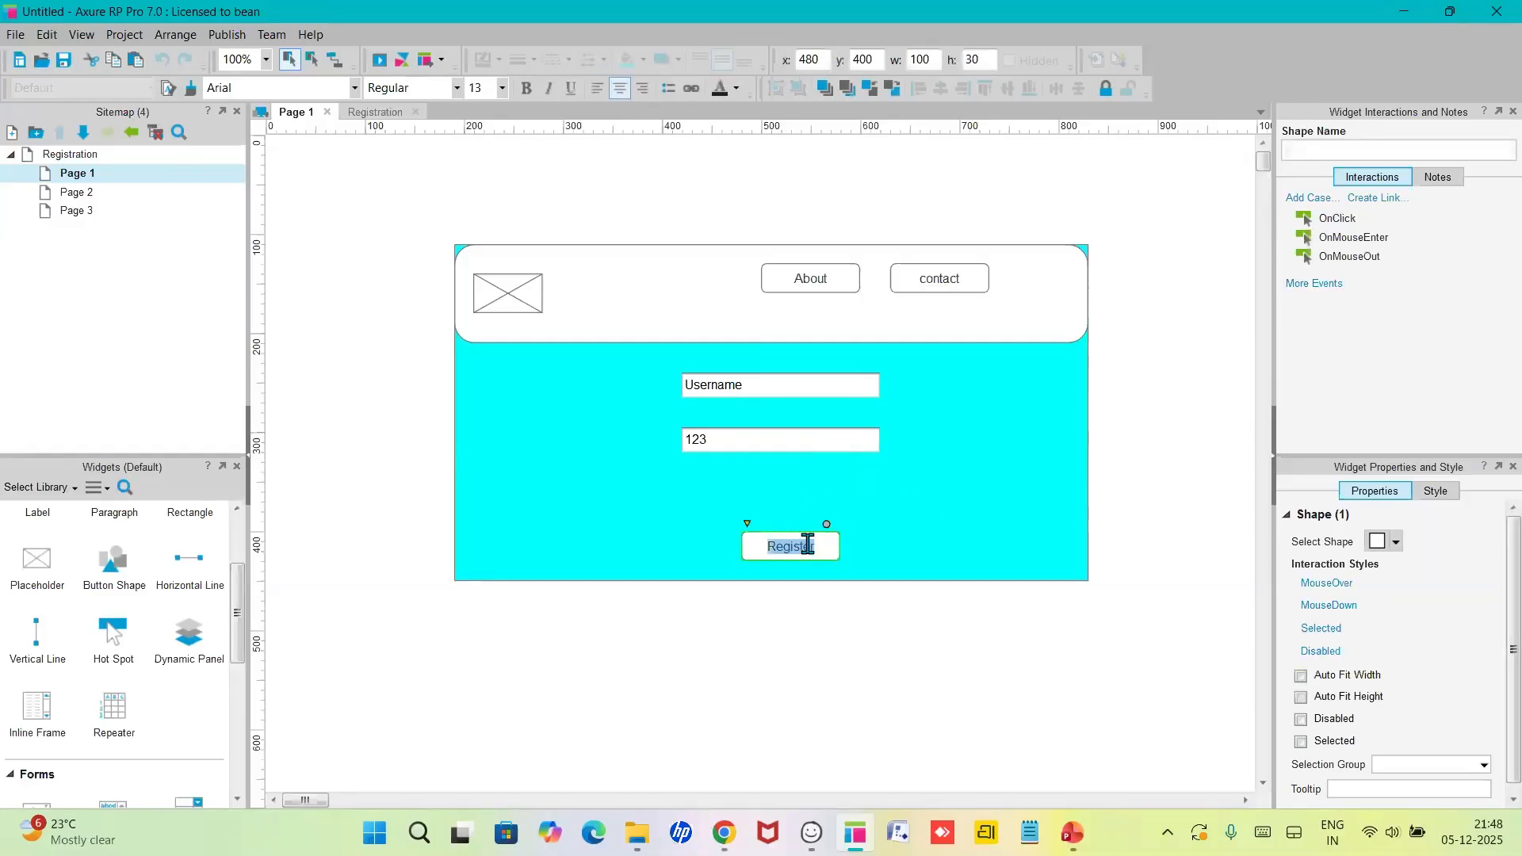
pyautogui.write('Login')
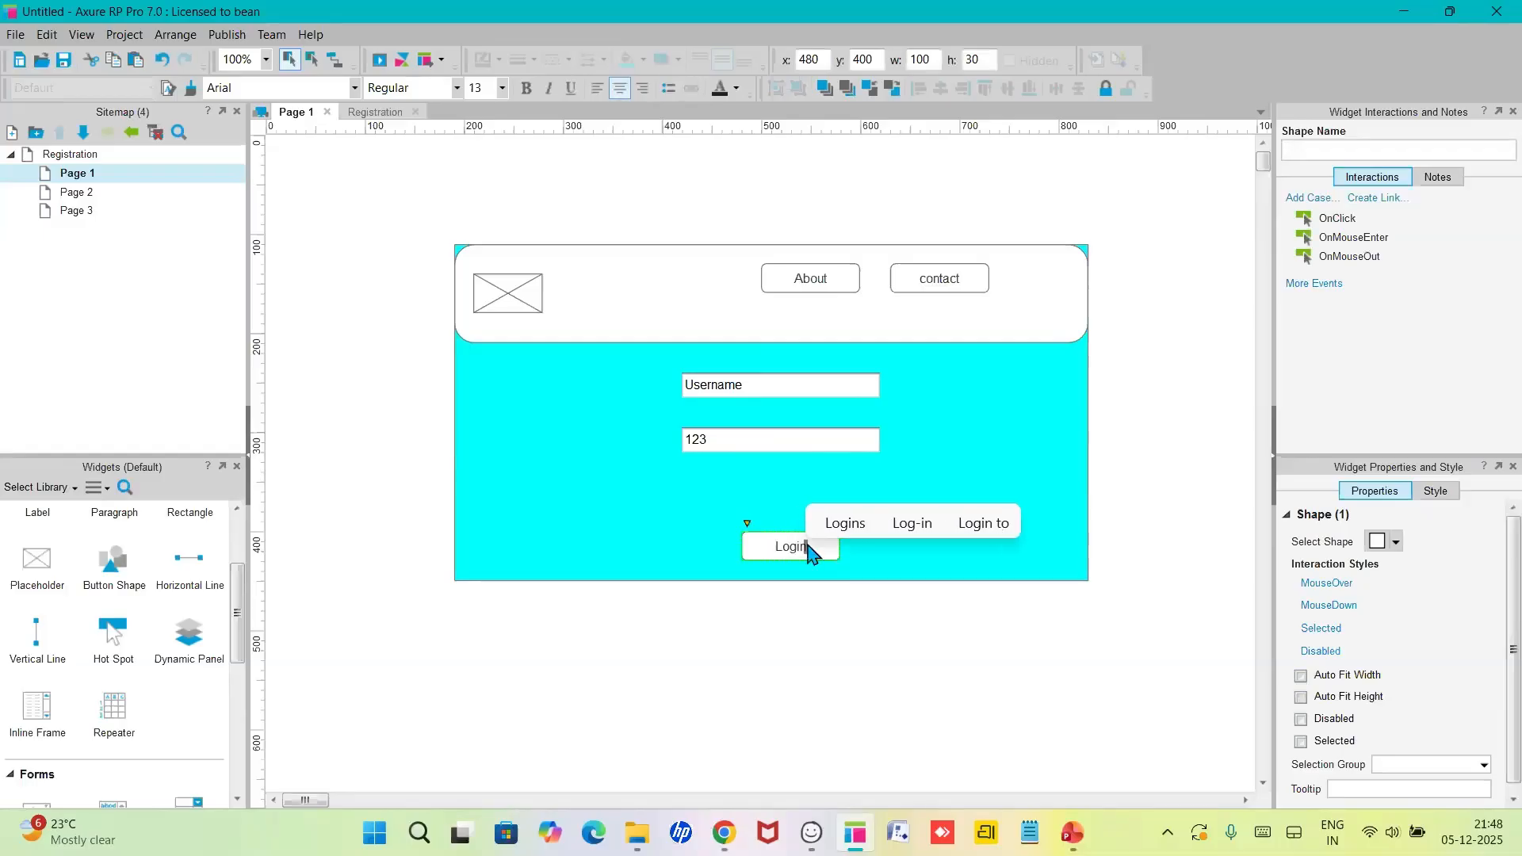
# - Finish editing the Login button's label and rename Page 1 in the sitemap as Login
pyautogui.click(820, 673)
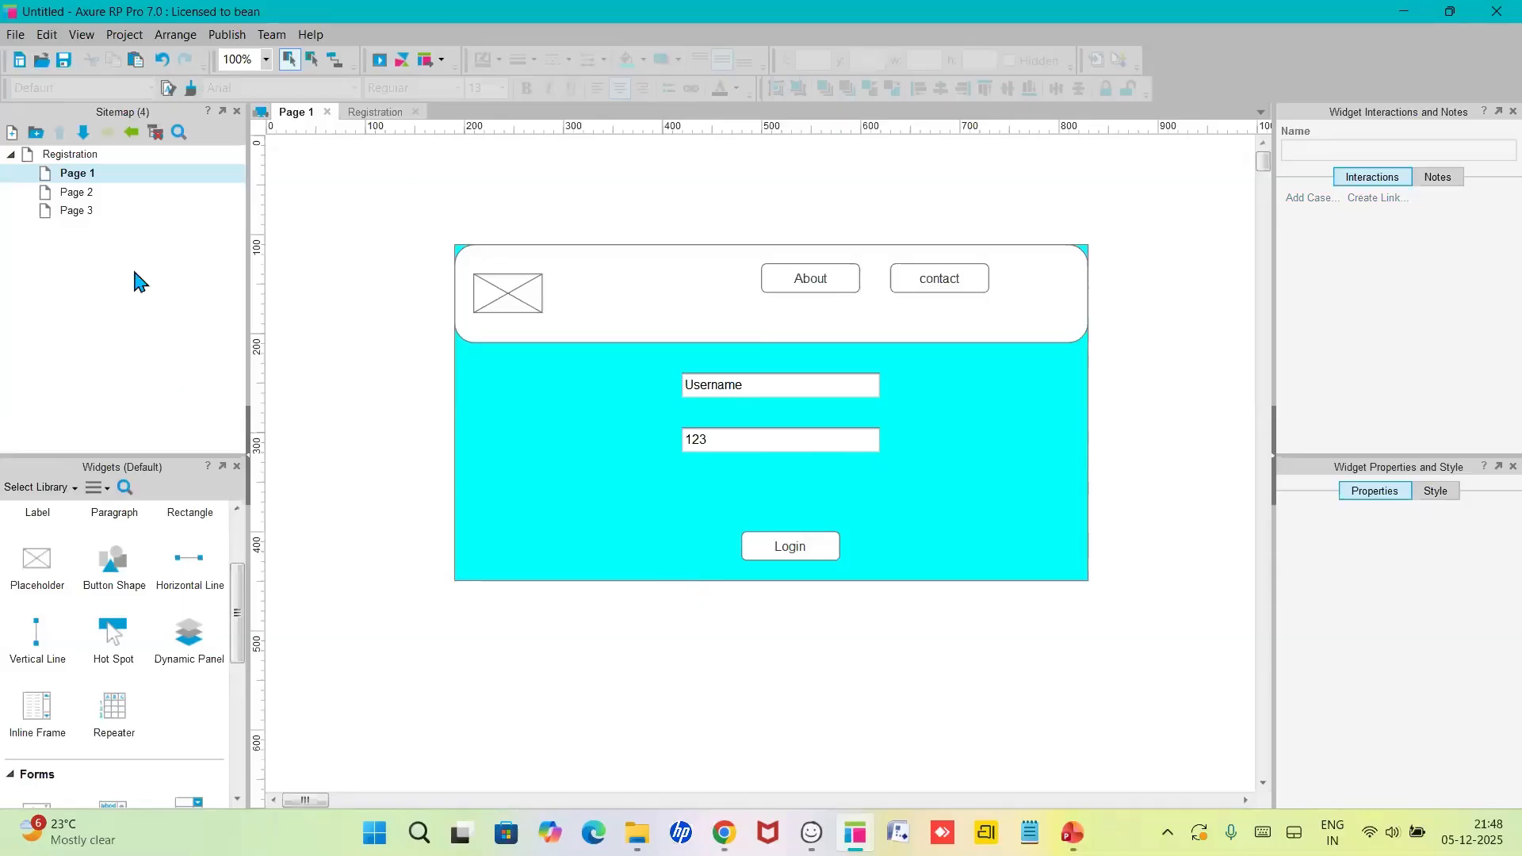
pyautogui.click(86, 176)
pyautogui.rightClick(87, 174)
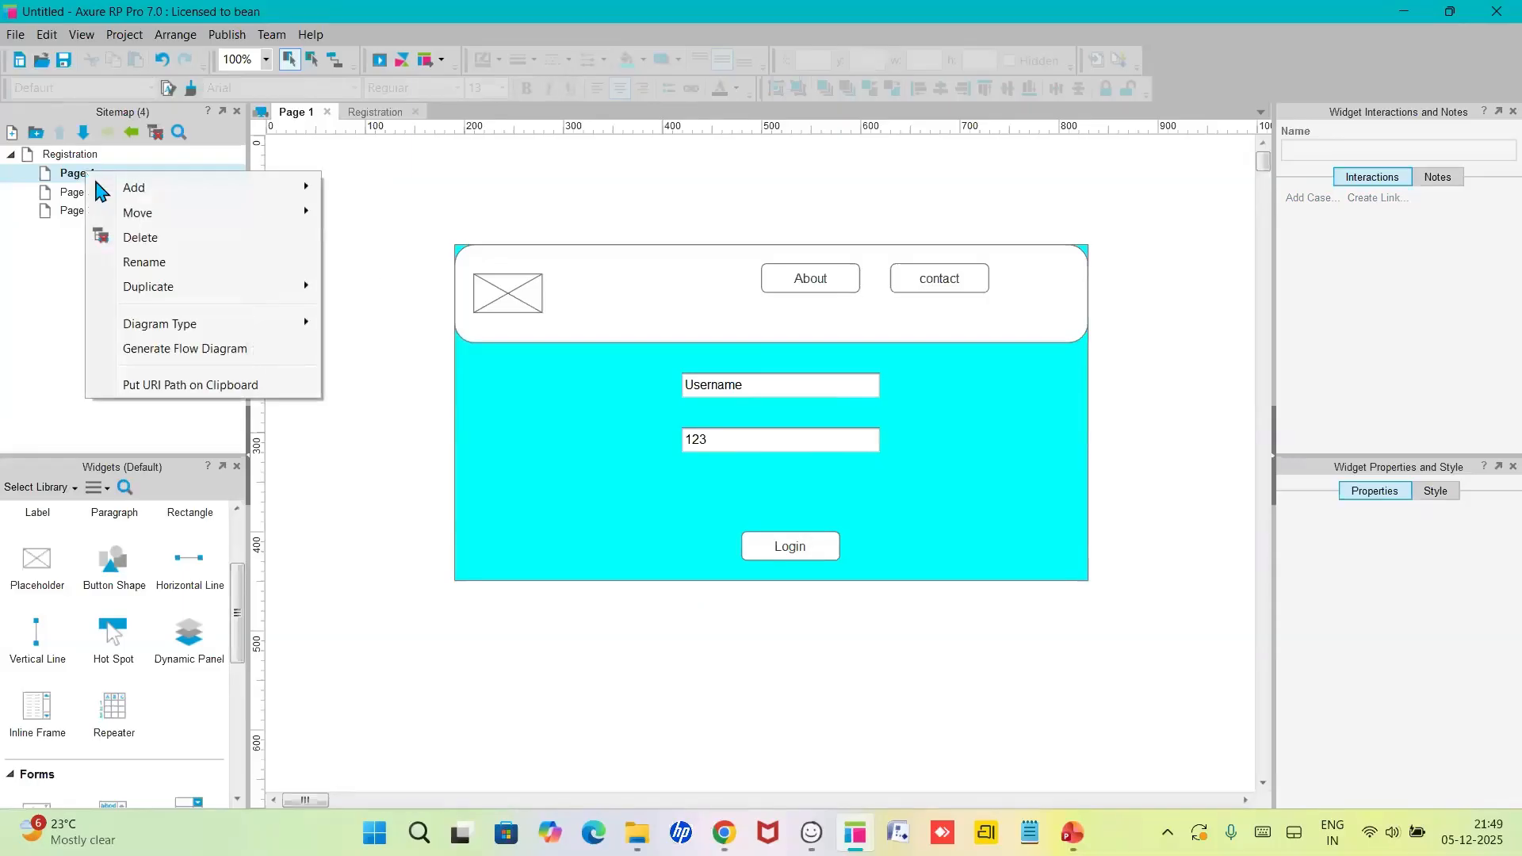
pyautogui.click(141, 262)
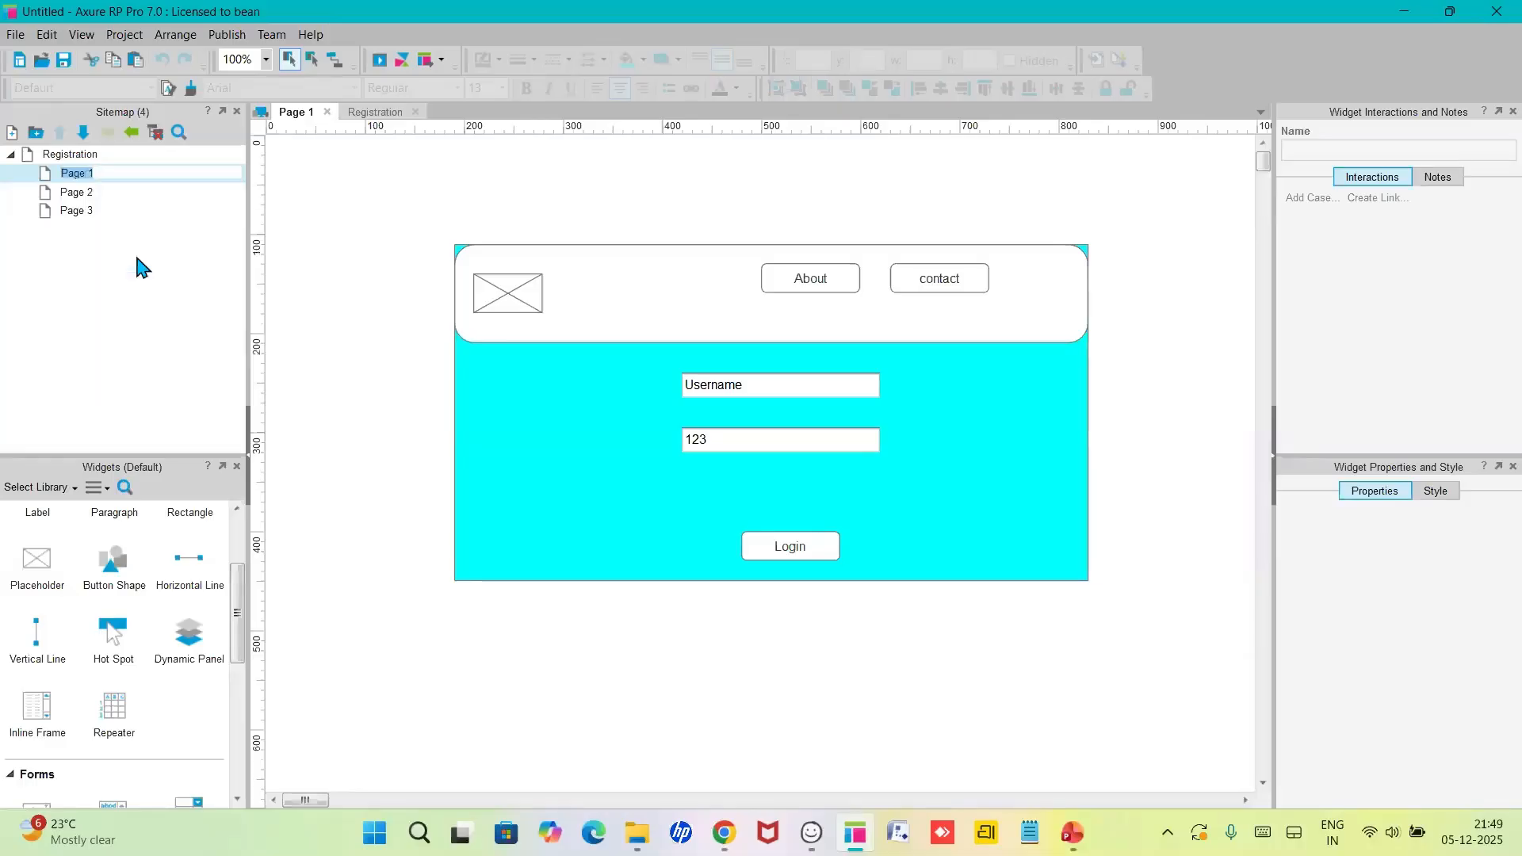
pyautogui.write('Login')
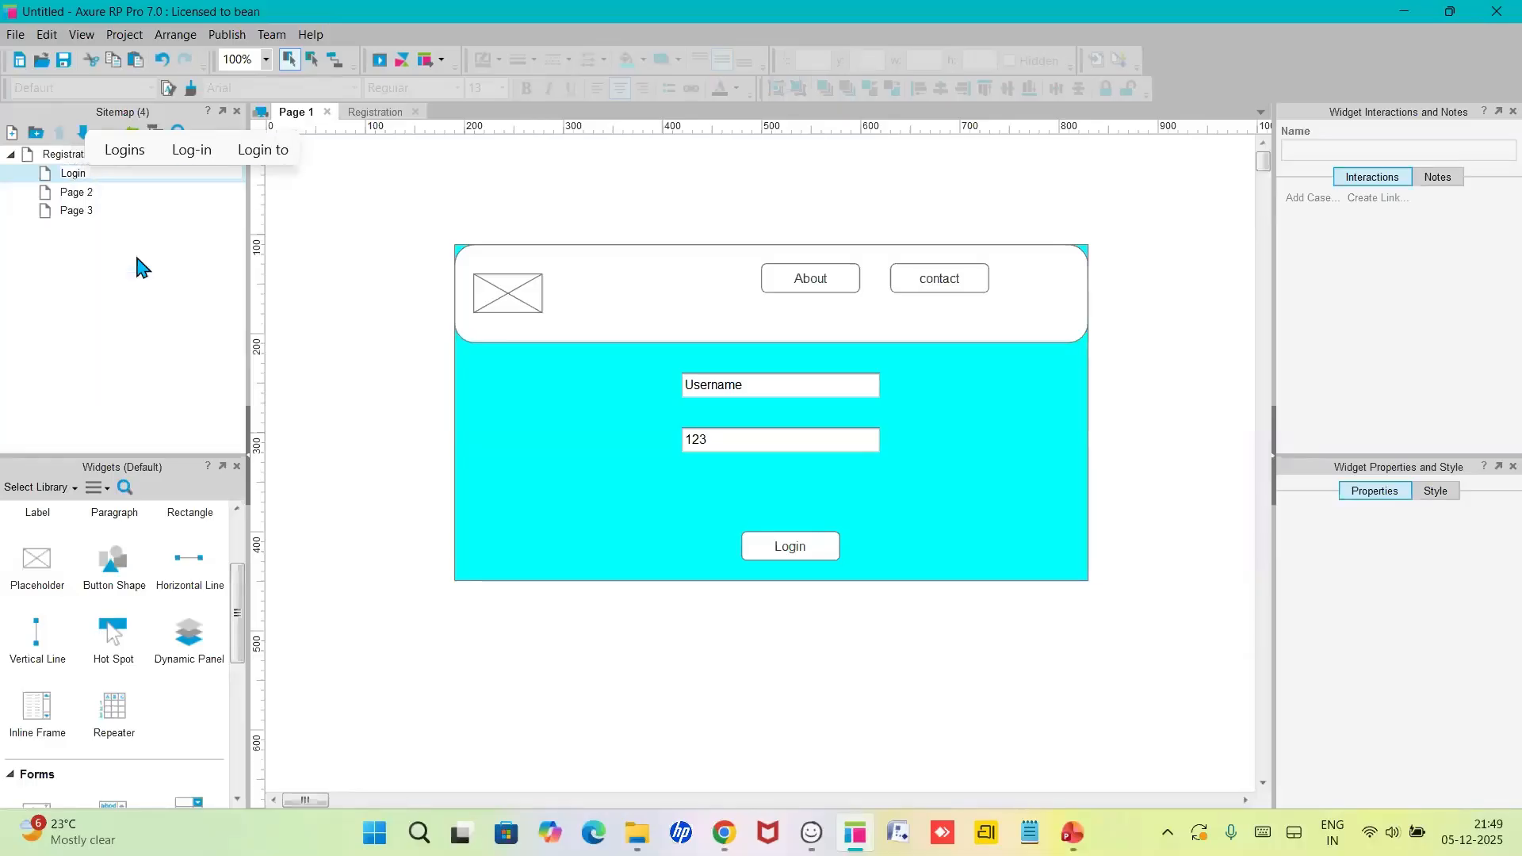
pyautogui.click(164, 285)
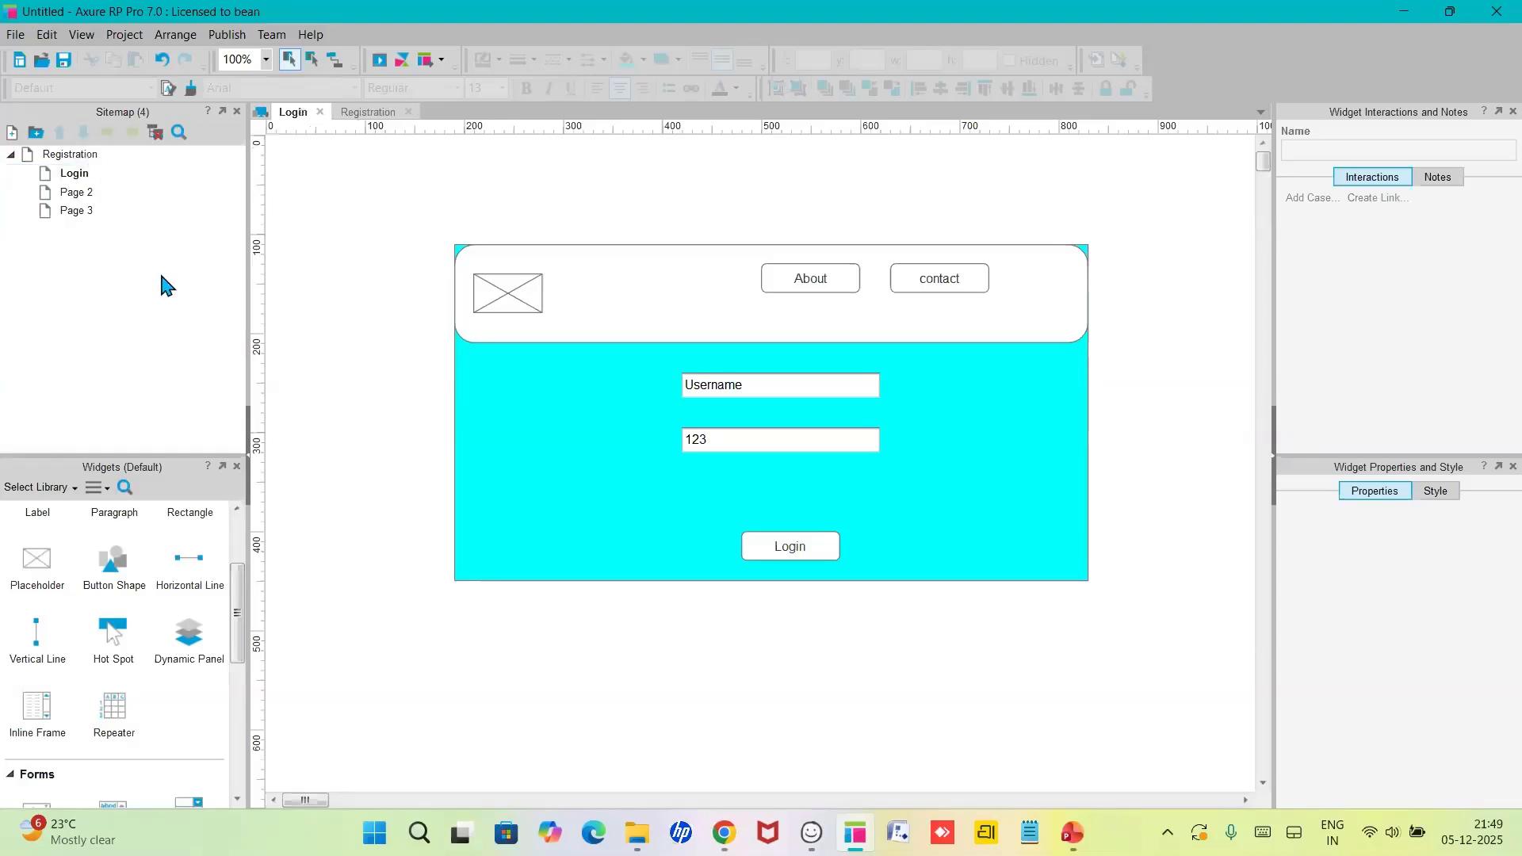
# - Open Page 2 from the sitemap and rename it as Product backlog
pyautogui.moveTo(87, 195)
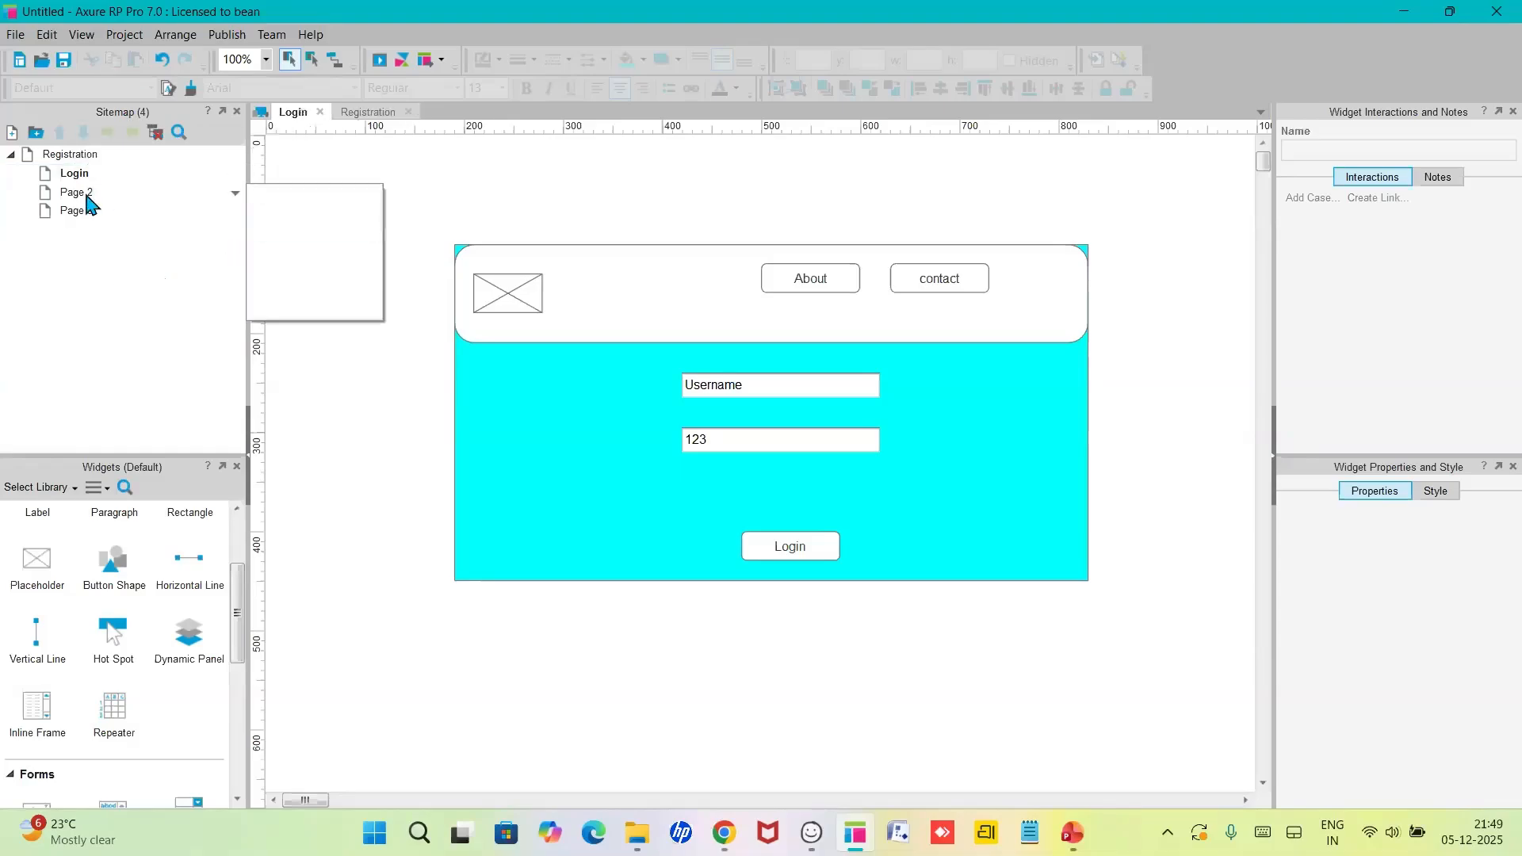
pyautogui.doubleClick(92, 194)
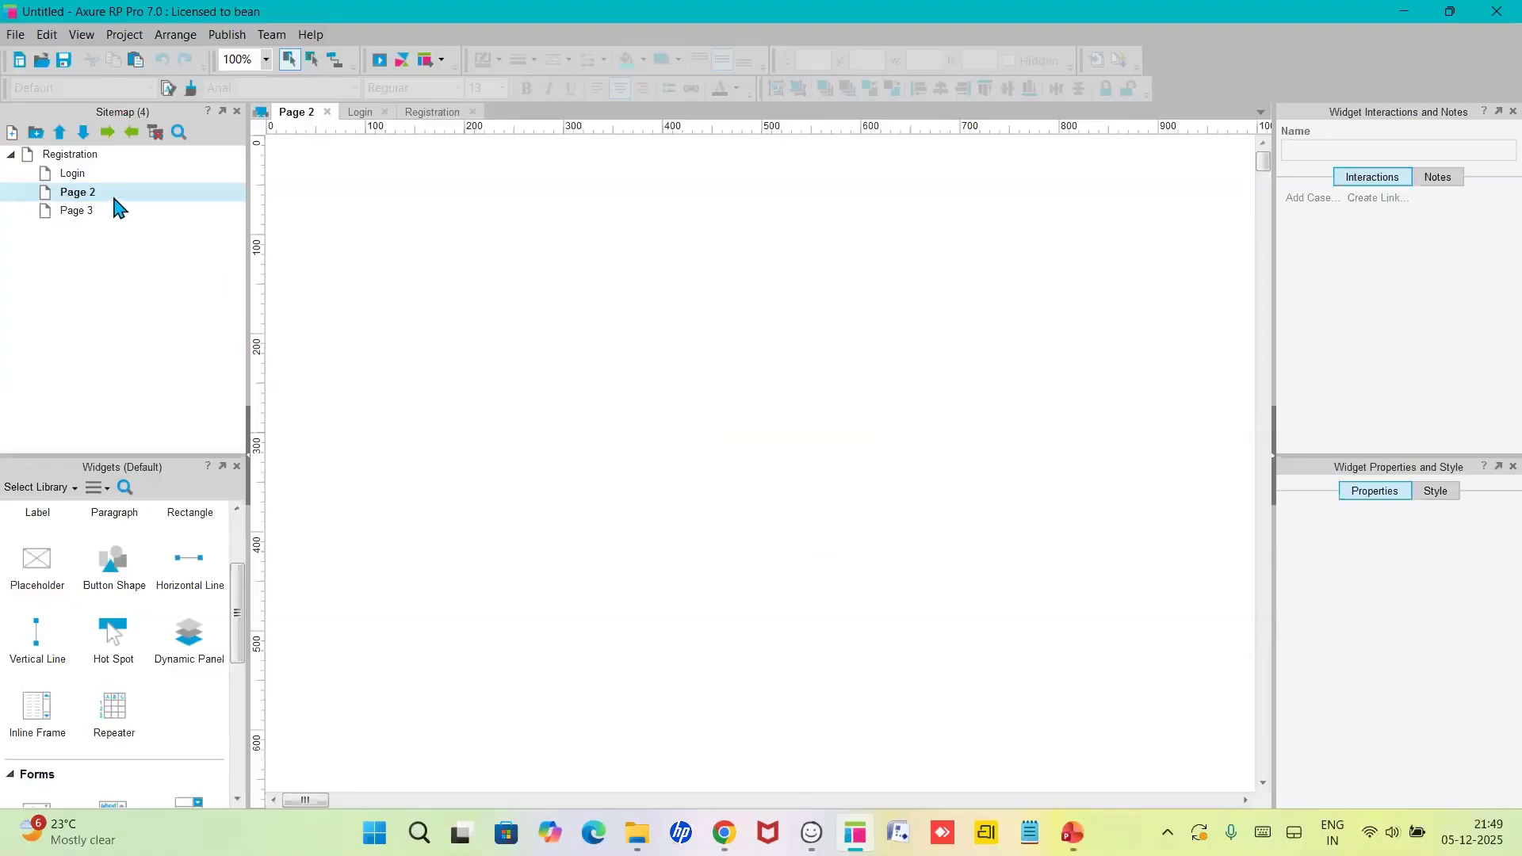
pyautogui.moveTo(113, 198)
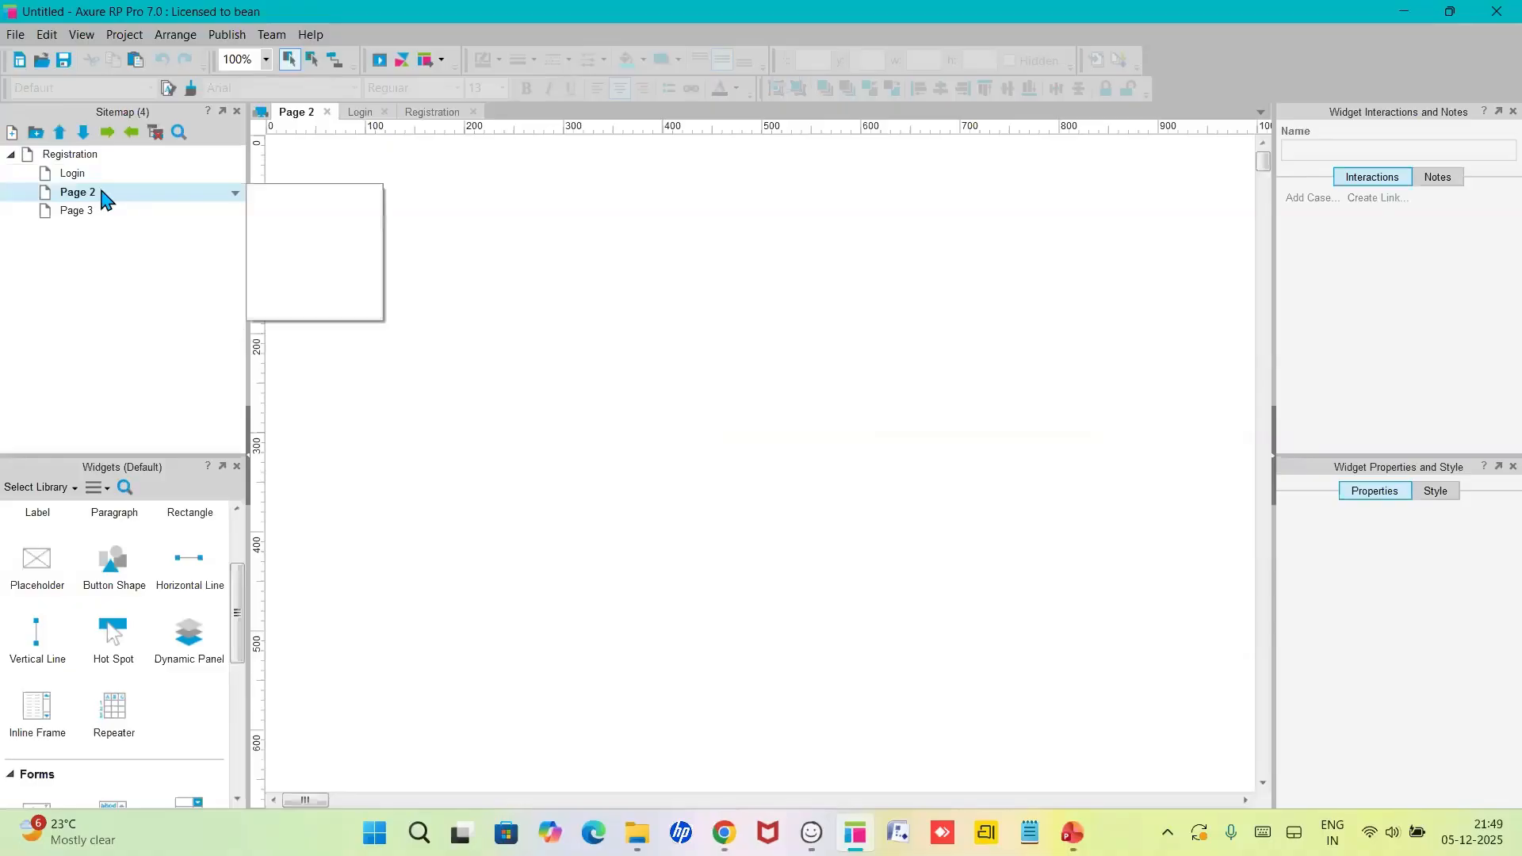
pyautogui.rightClick(106, 200)
pyautogui.click(161, 280)
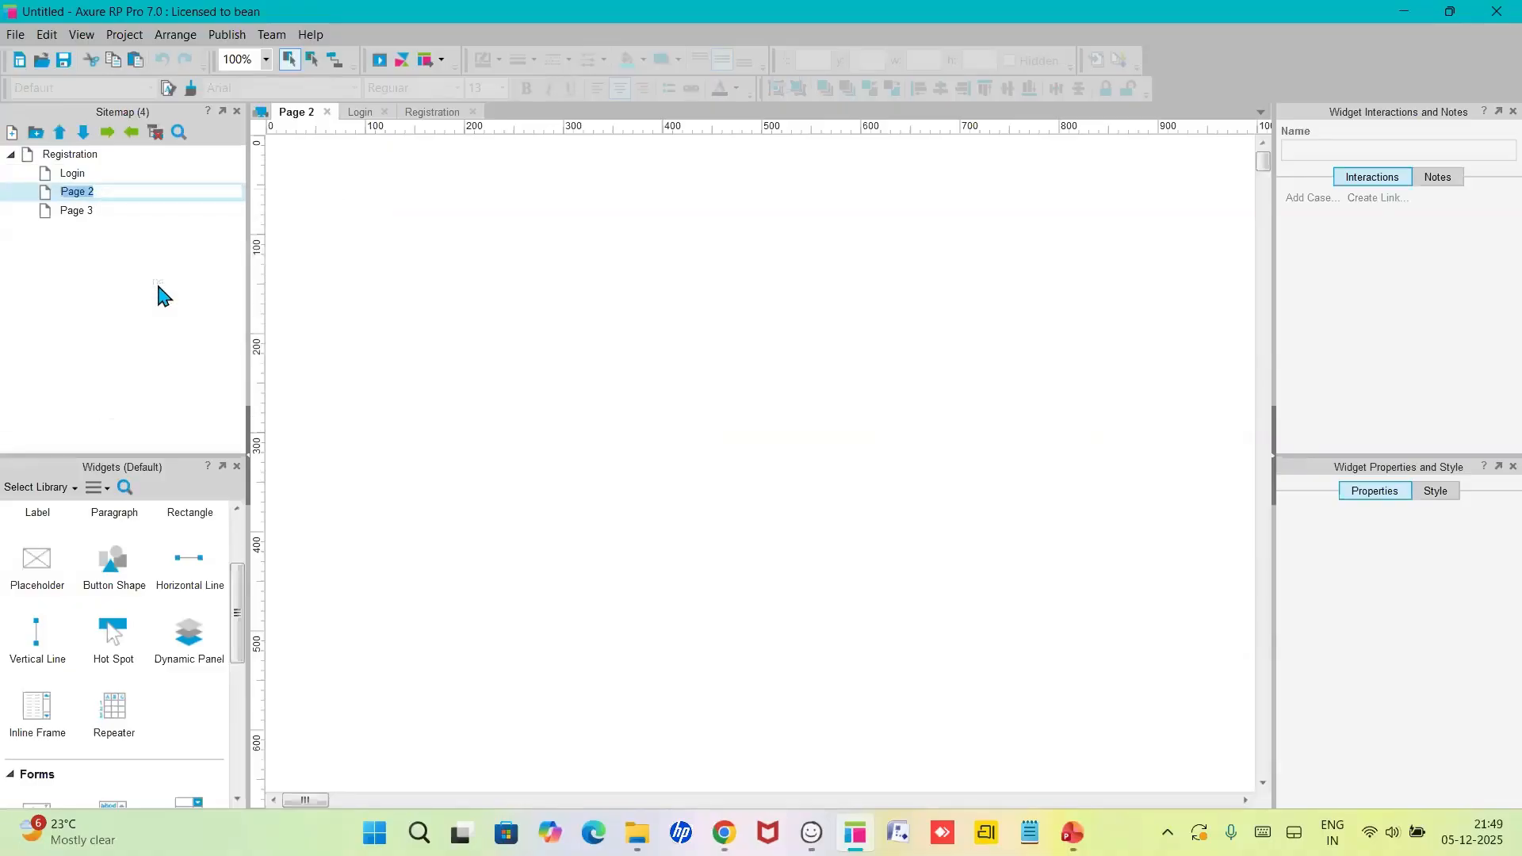
pyautogui.write('Product')
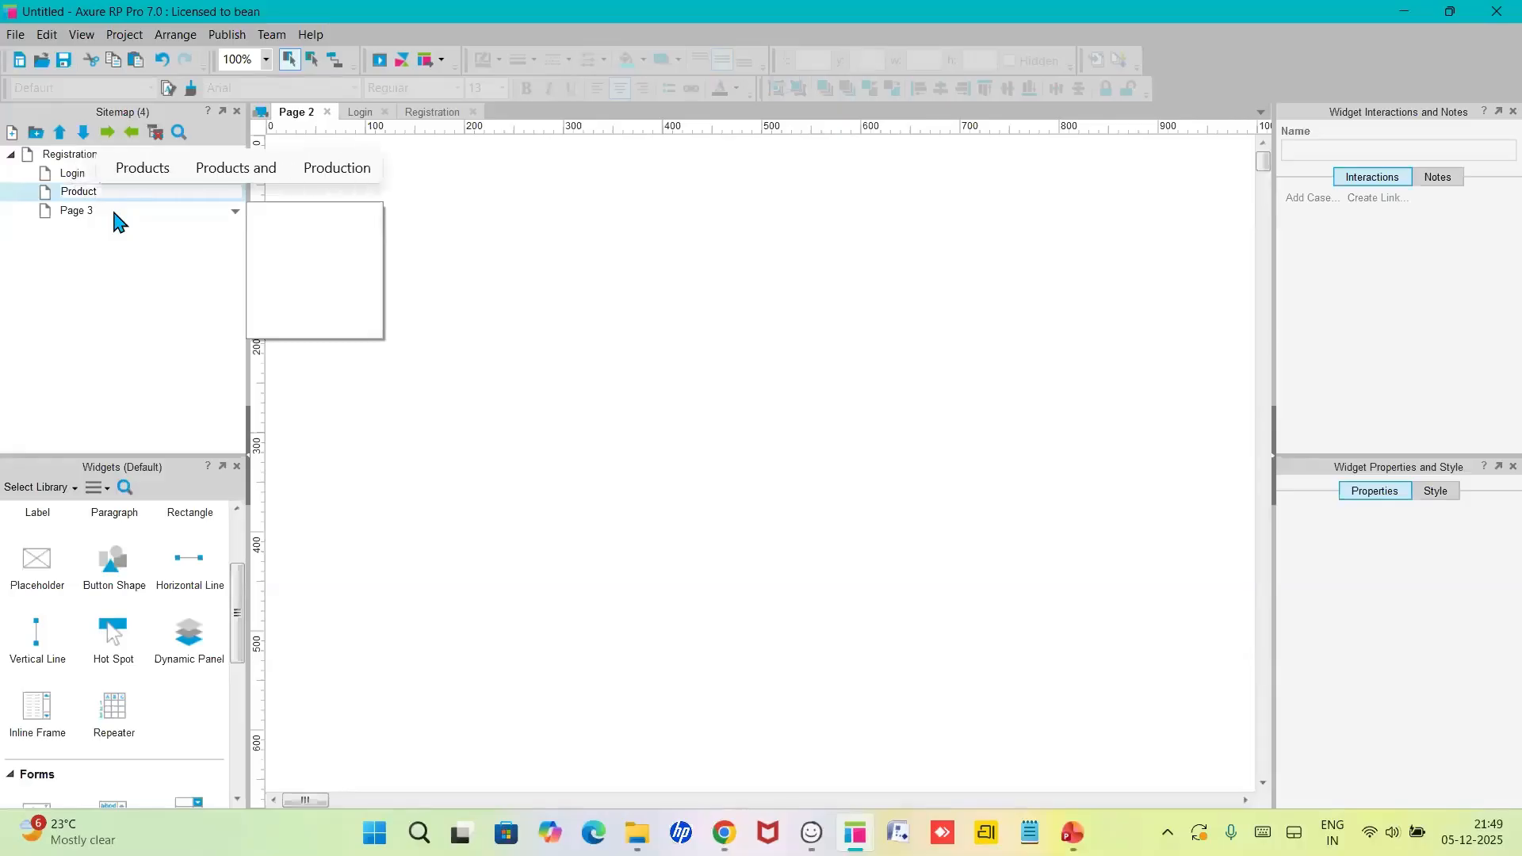
pyautogui.write(' backlog')
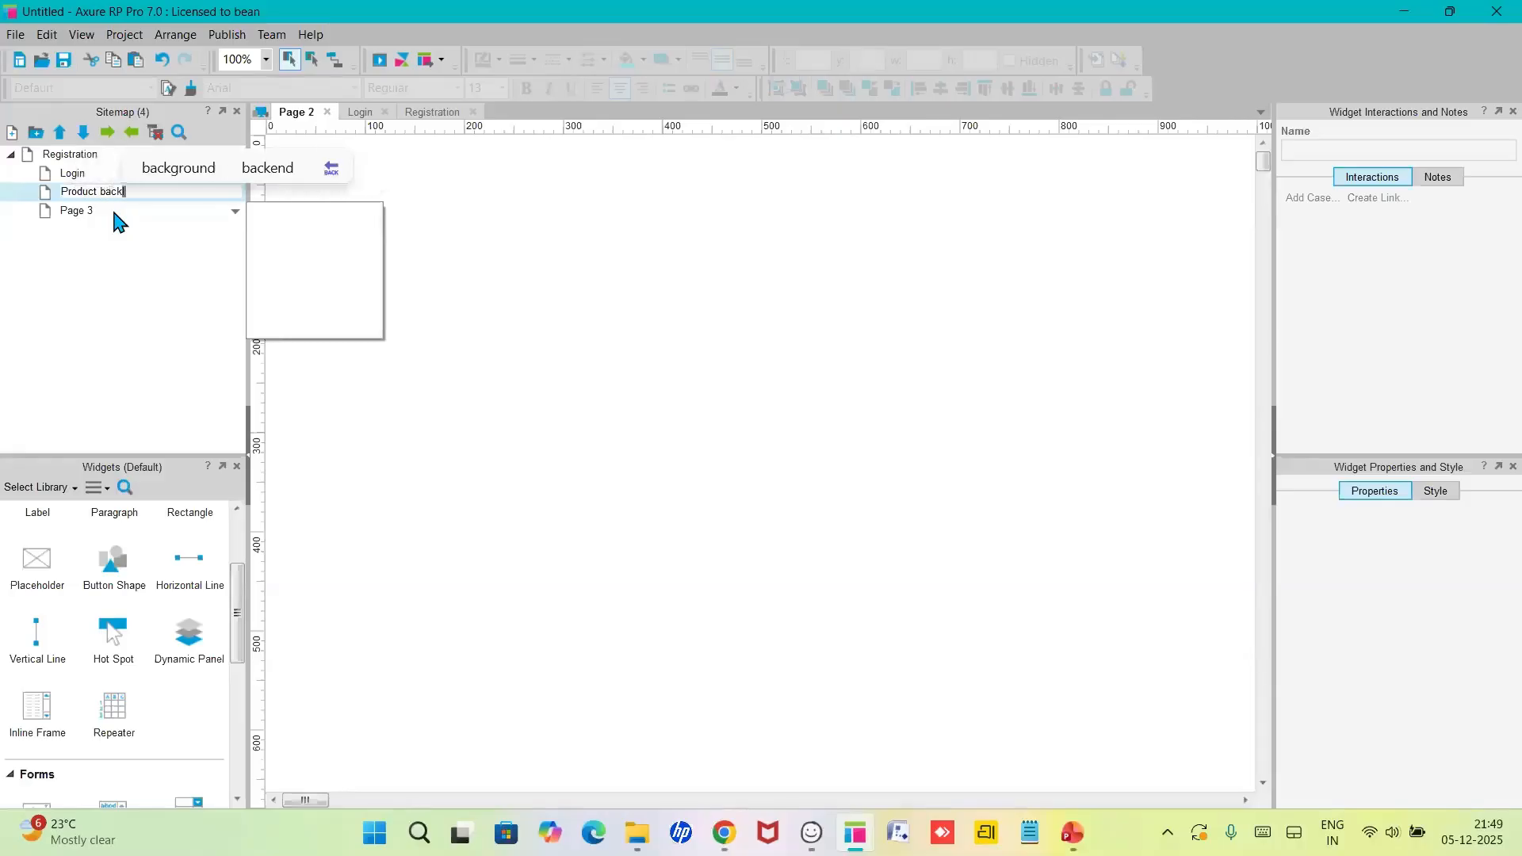
pyautogui.click(162, 252)
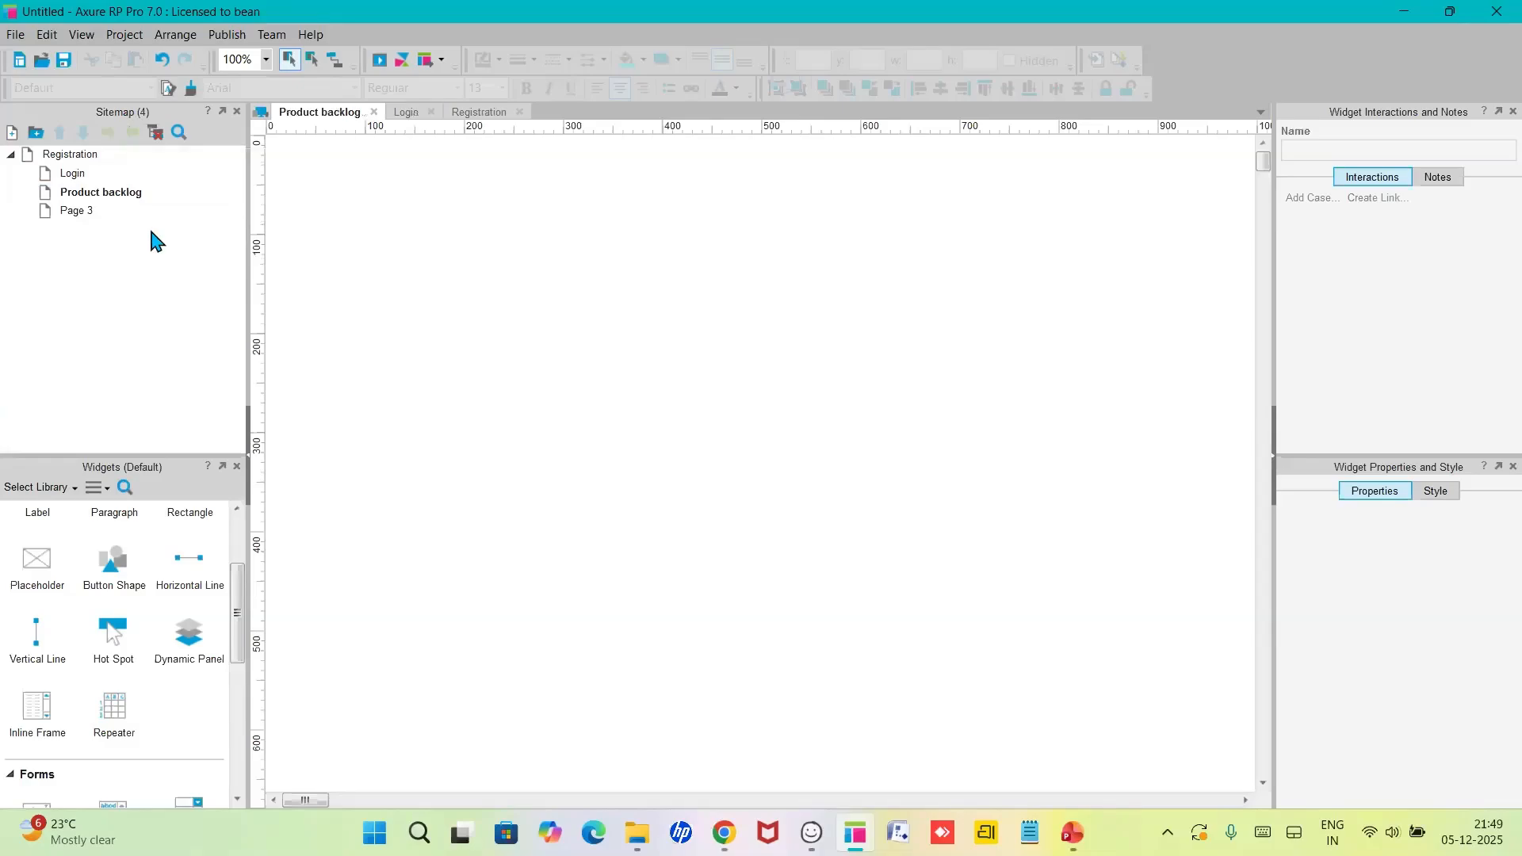
pyautogui.click(578, 348)
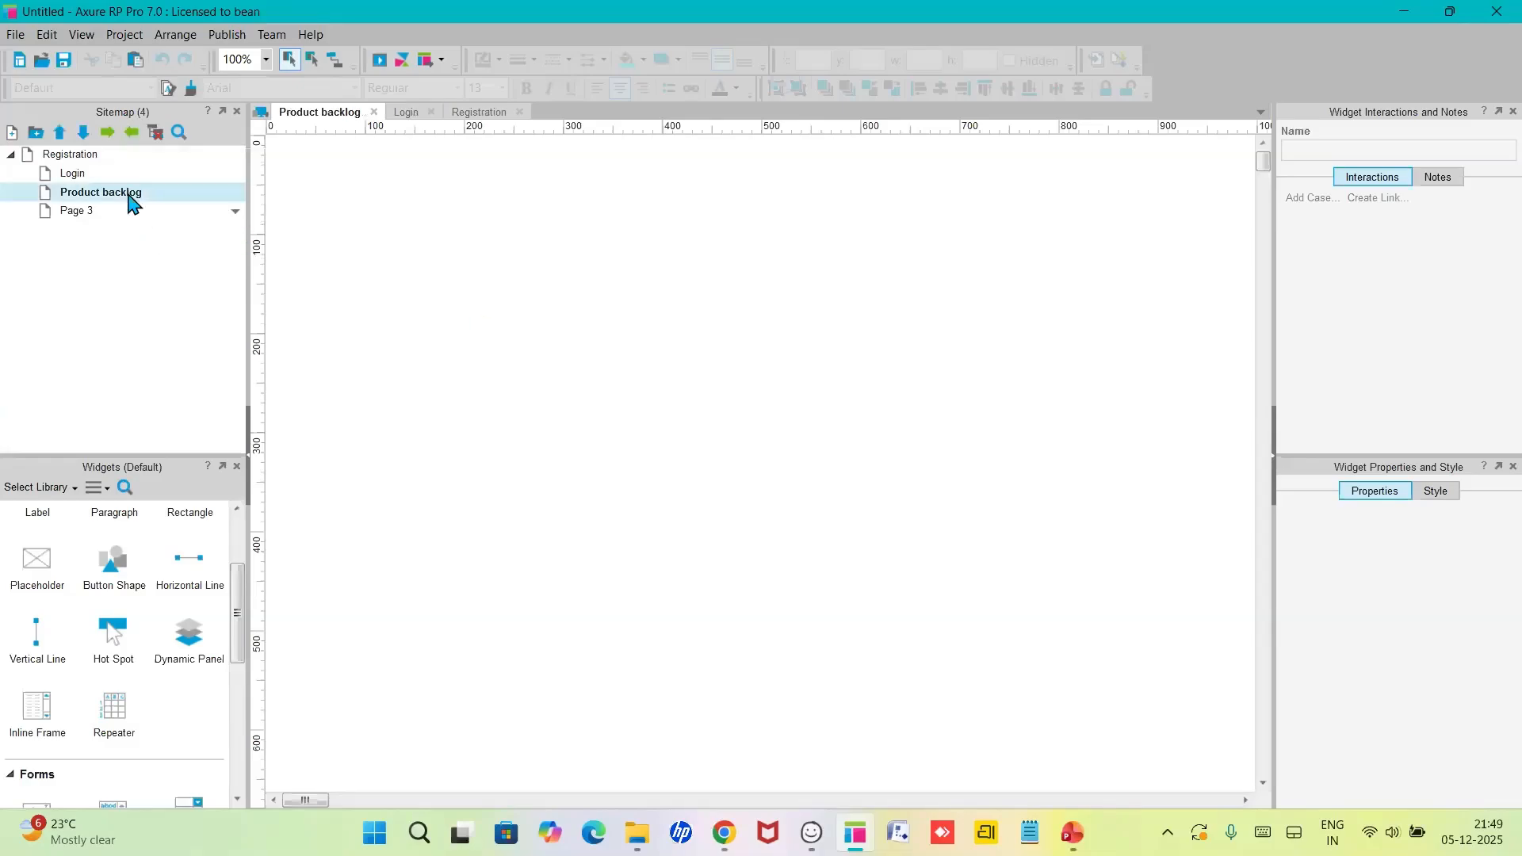
# - Copy the cyan background rectangle from the Login page and paste it onto the Product backlog page
pyautogui.doubleClick(73, 174)
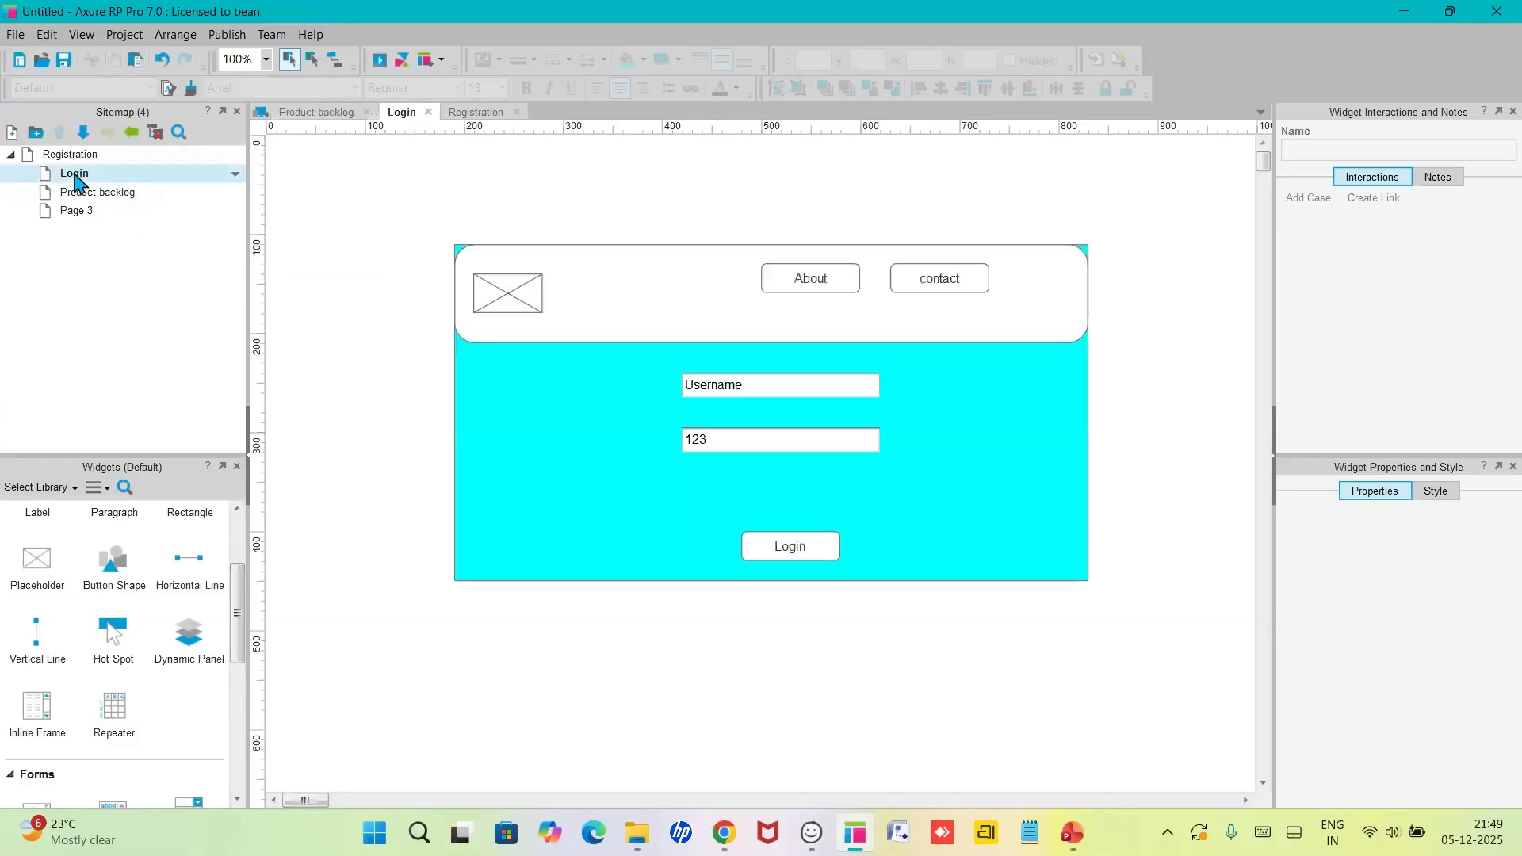
pyautogui.click(554, 450)
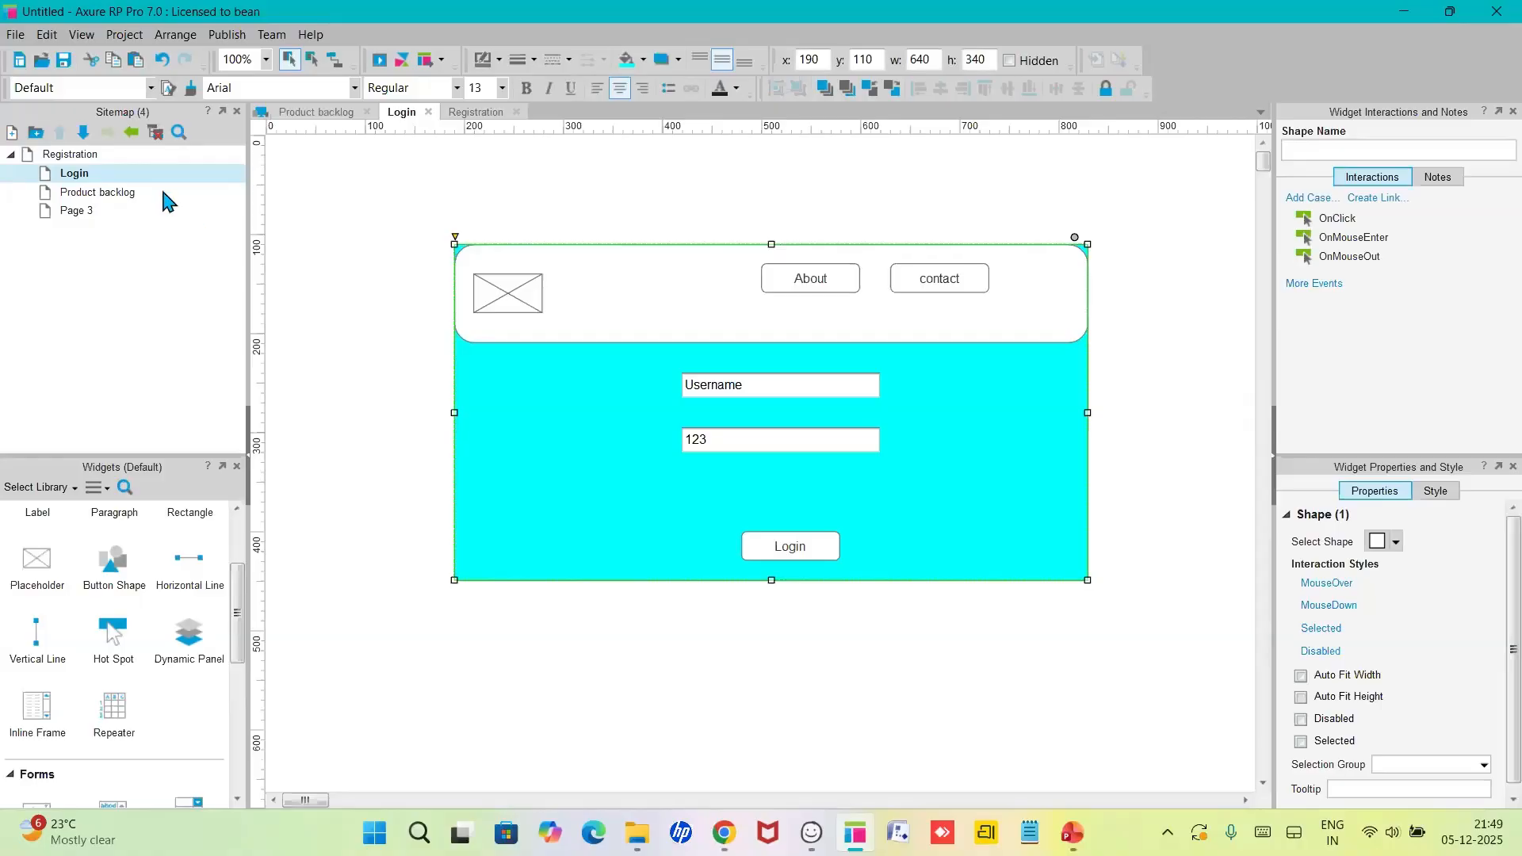
pyautogui.doubleClick(136, 193)
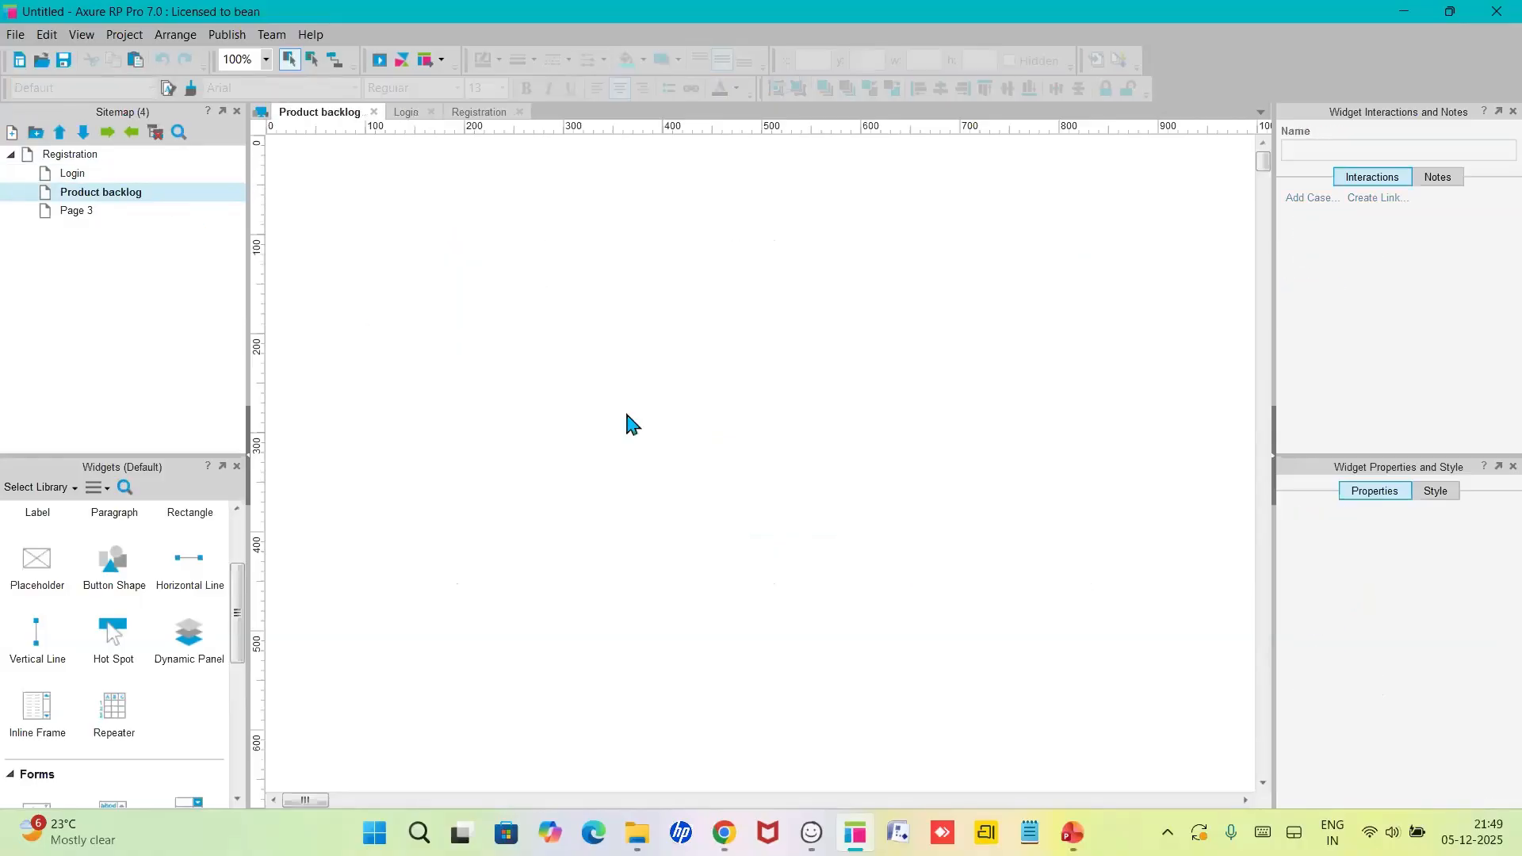
pyautogui.hotkey('ctrl', 'v')
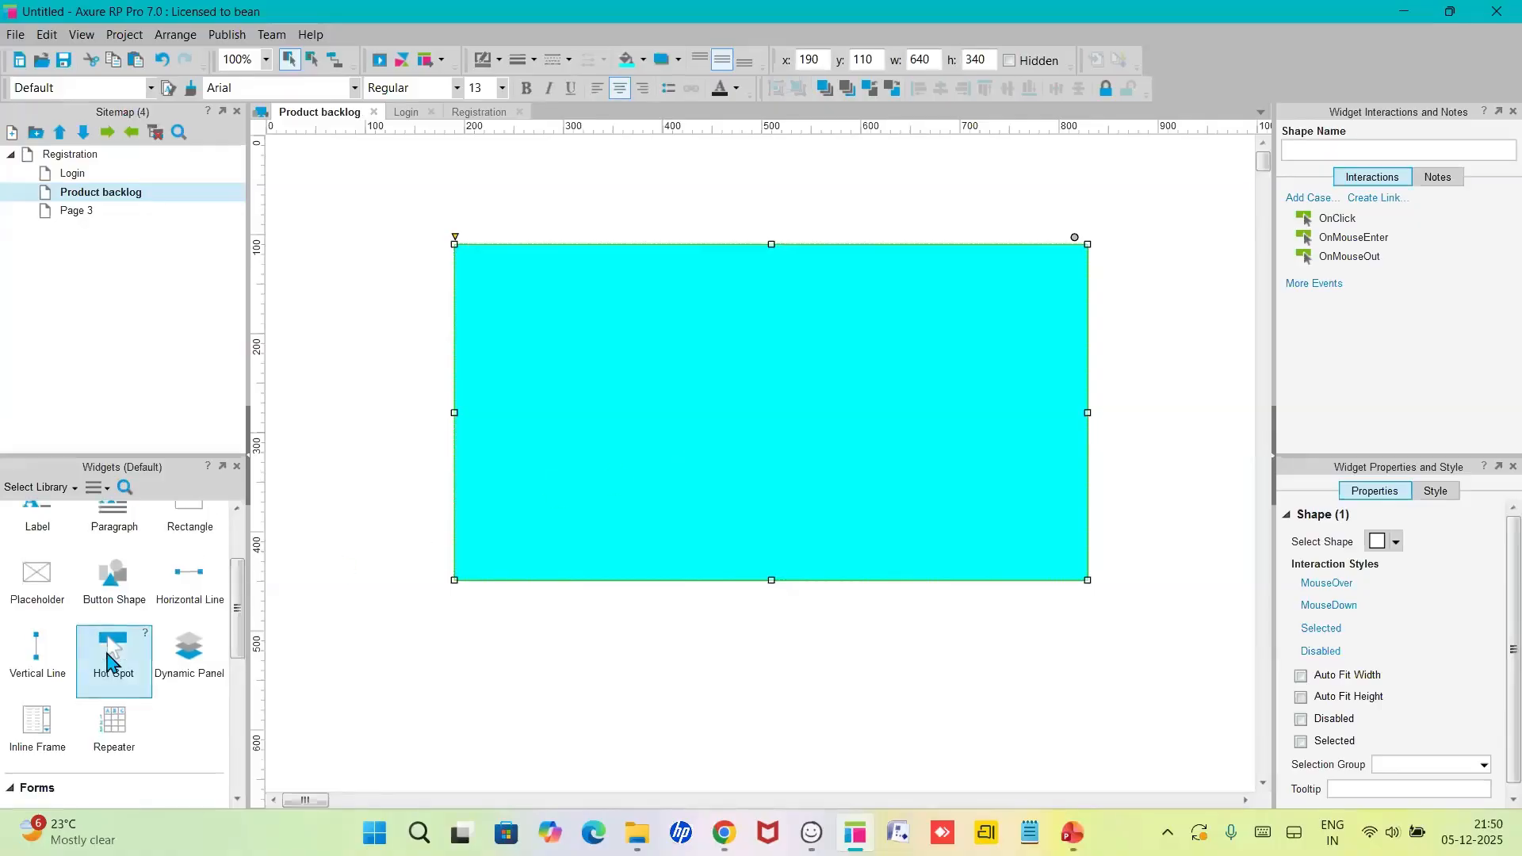
# - Place two image widgets one above the other on the cyan rectangle, the lower one at about x 300, y 300
pyautogui.scroll(2, 119, 650)
pyautogui.scroll(2, 111, 662)
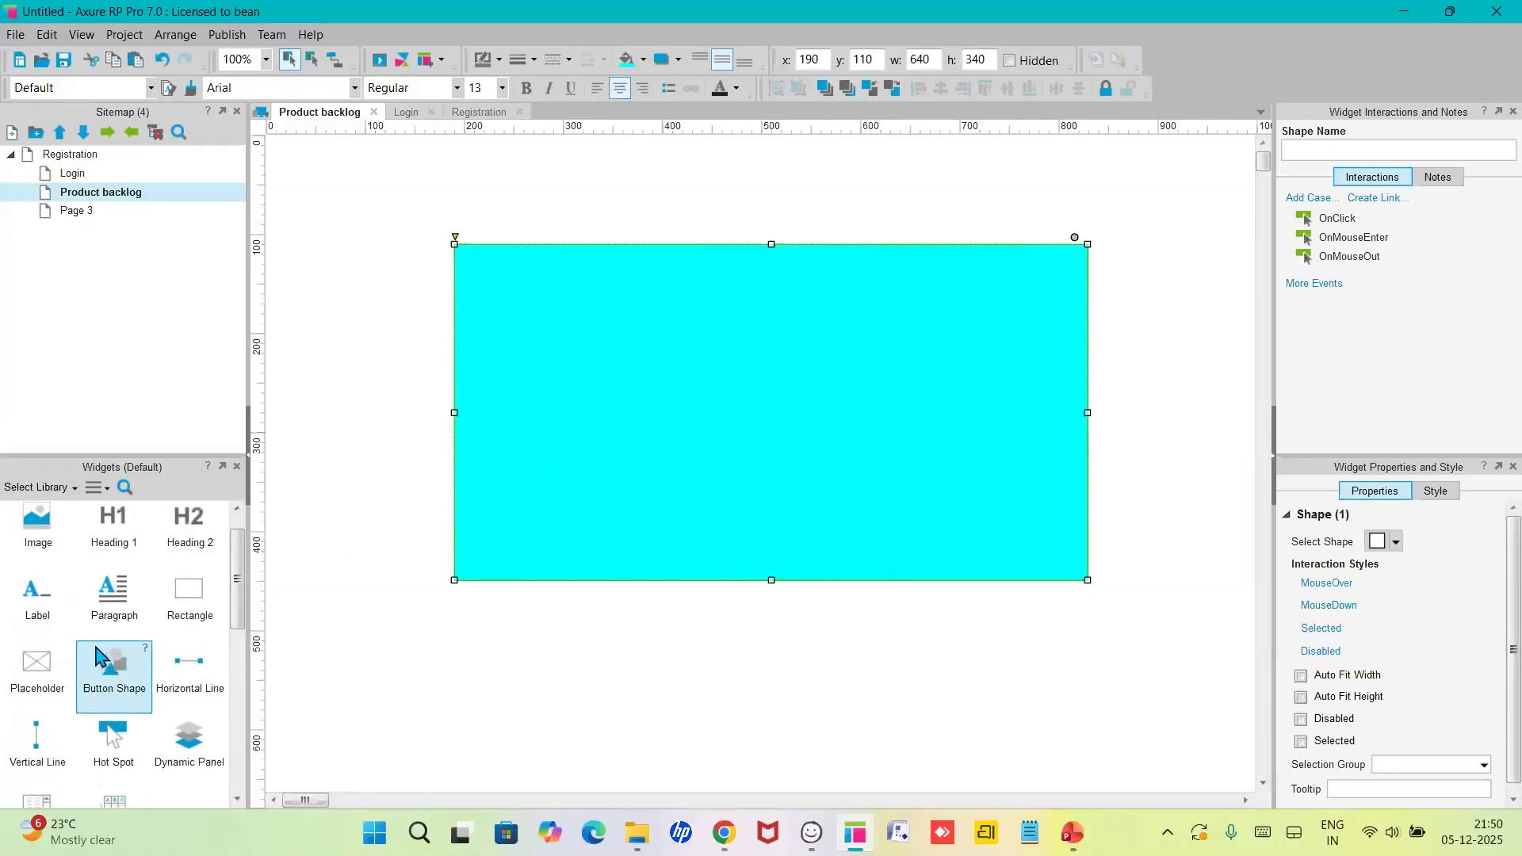
pyautogui.moveTo(79, 646); pyautogui.dragTo(567, 322)
pyautogui.click(594, 467)
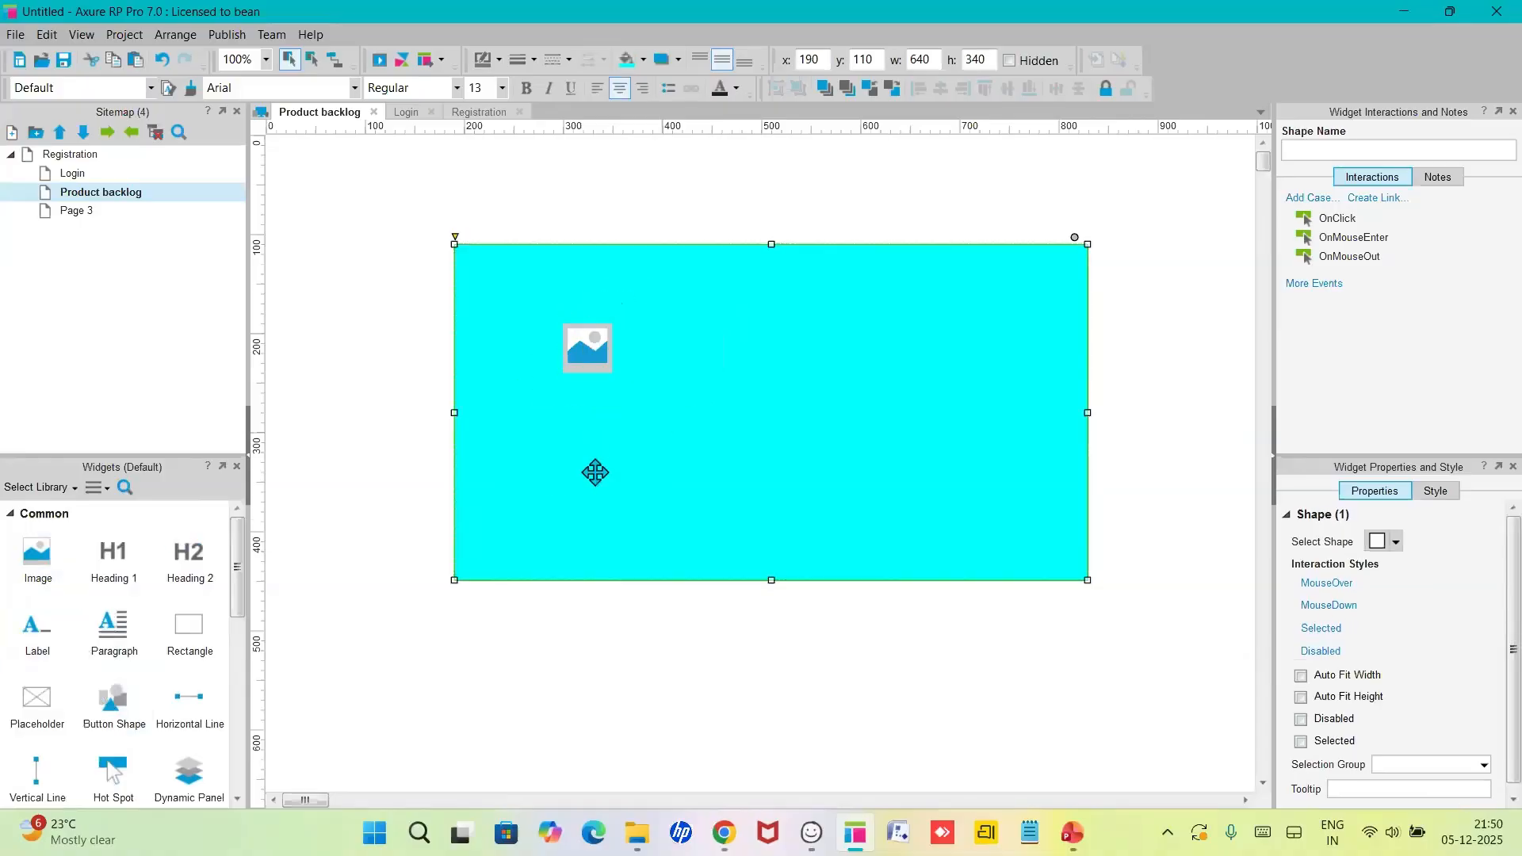
pyautogui.moveTo(37, 555); pyautogui.dragTo(571, 441)
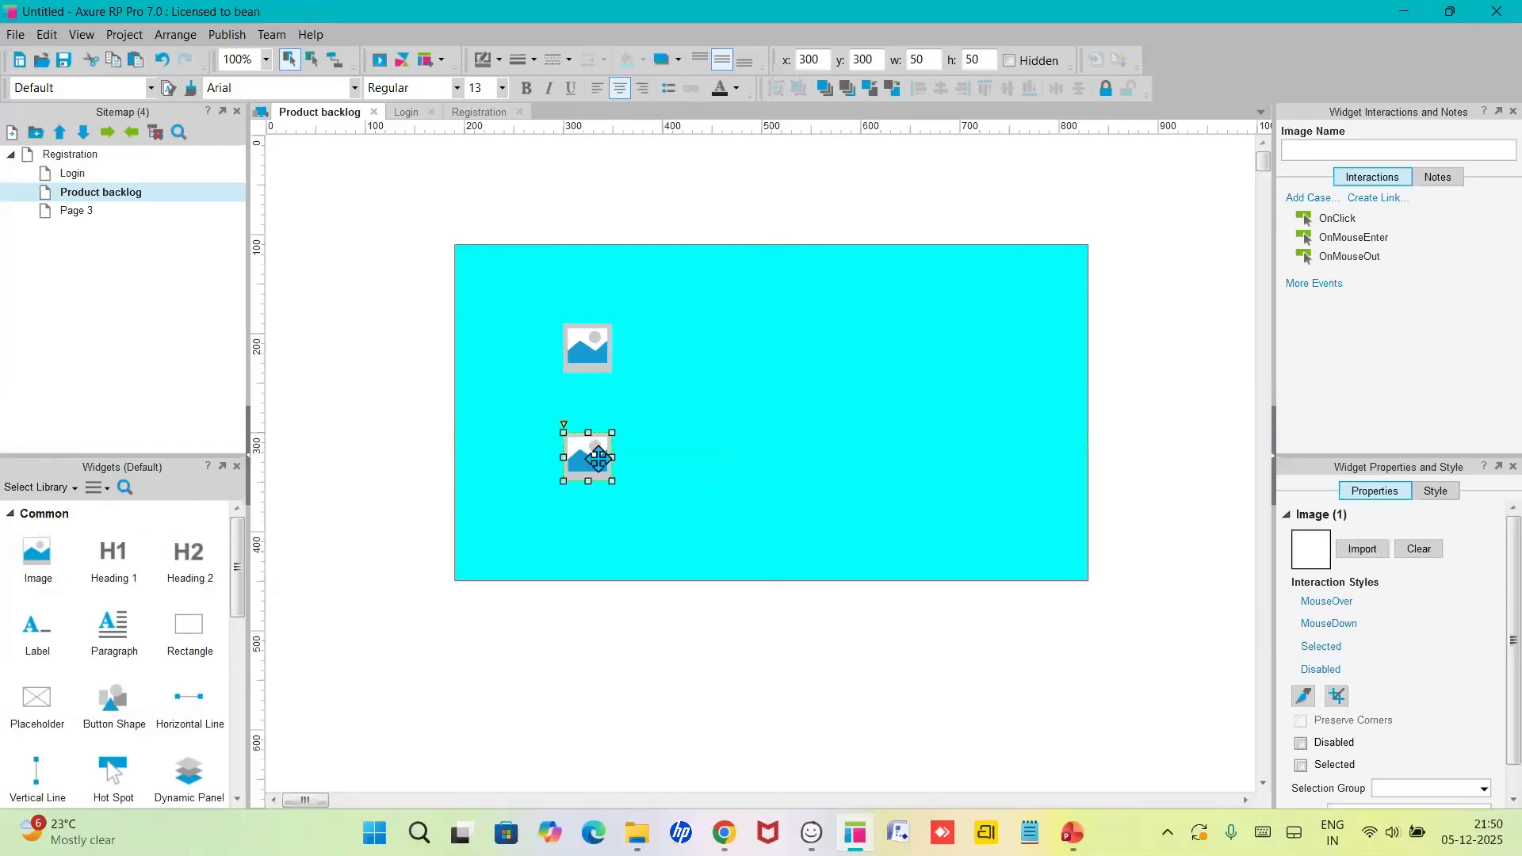
pyautogui.click(657, 376)
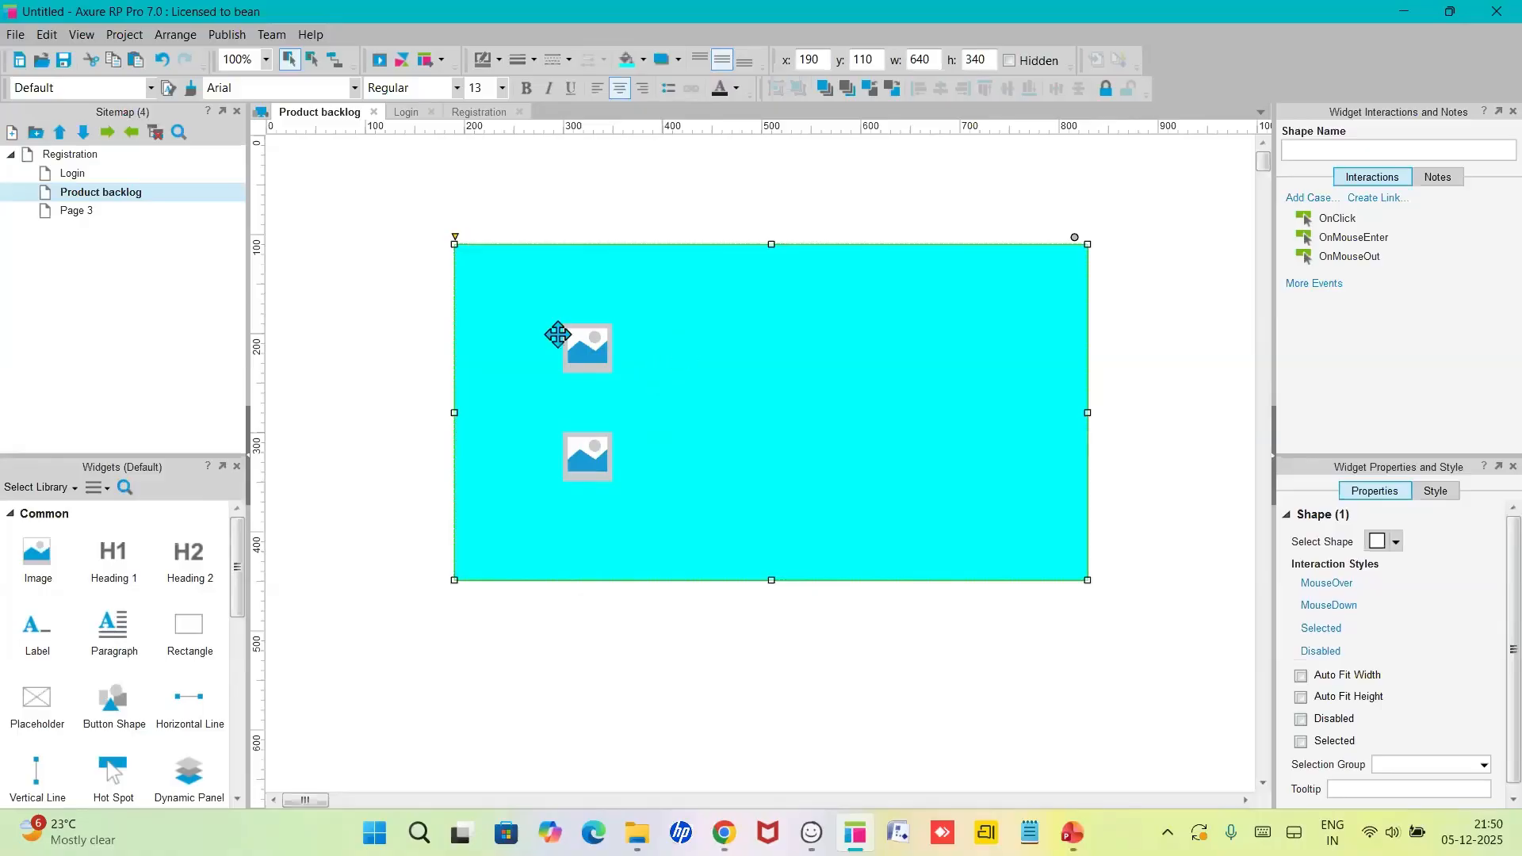
# - Add a radio button beside the upper image at about x 390, y 208 and label it Shirts
pyautogui.scroll(-6, 153, 663)
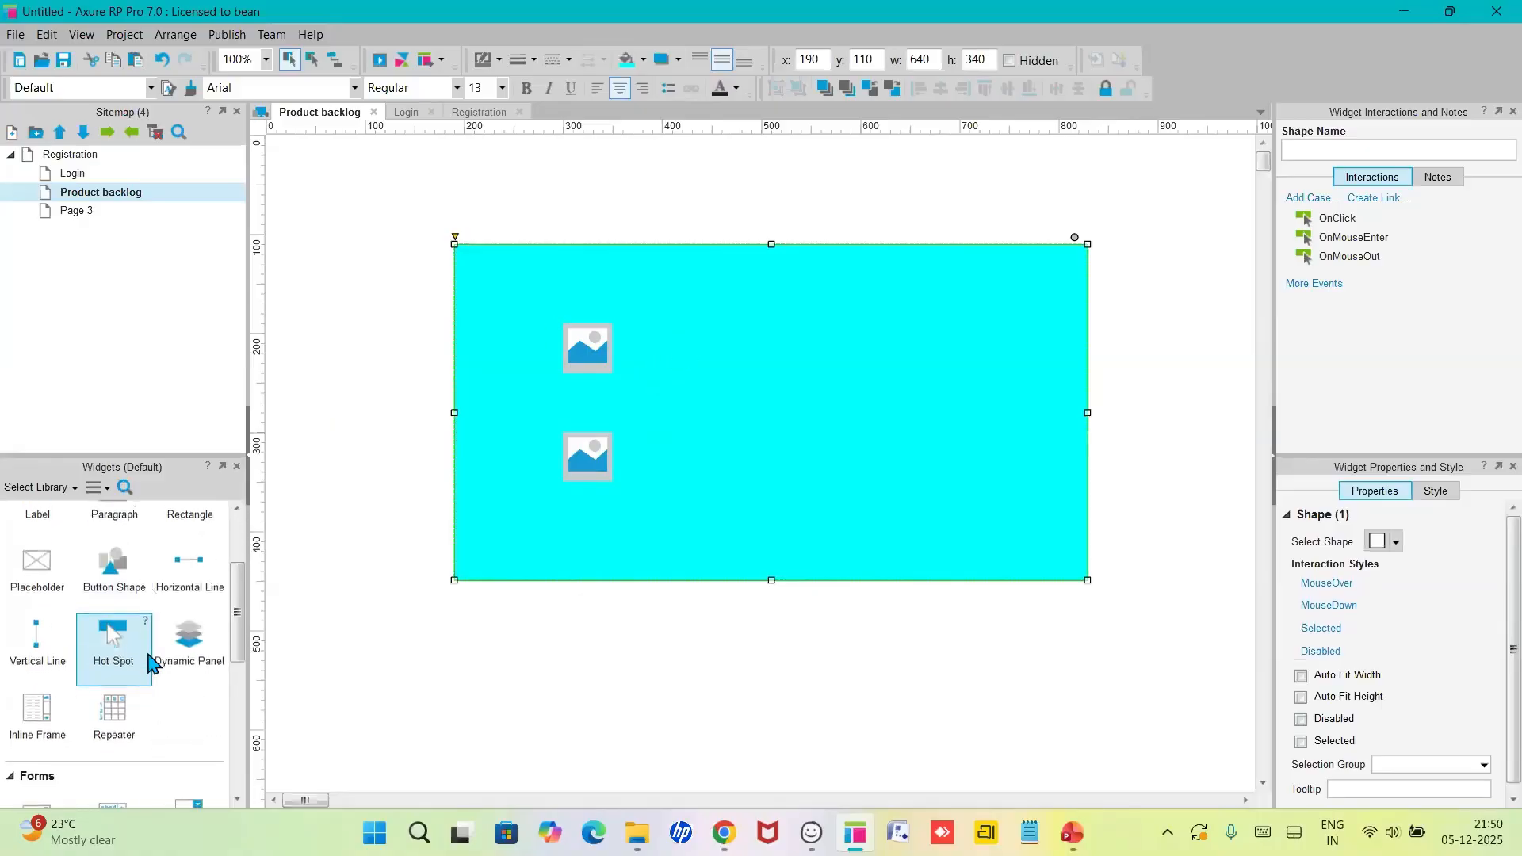
pyautogui.scroll(-3, 151, 662)
pyautogui.moveTo(189, 680); pyautogui.dragTo(651, 342)
pyautogui.doubleClick(711, 350)
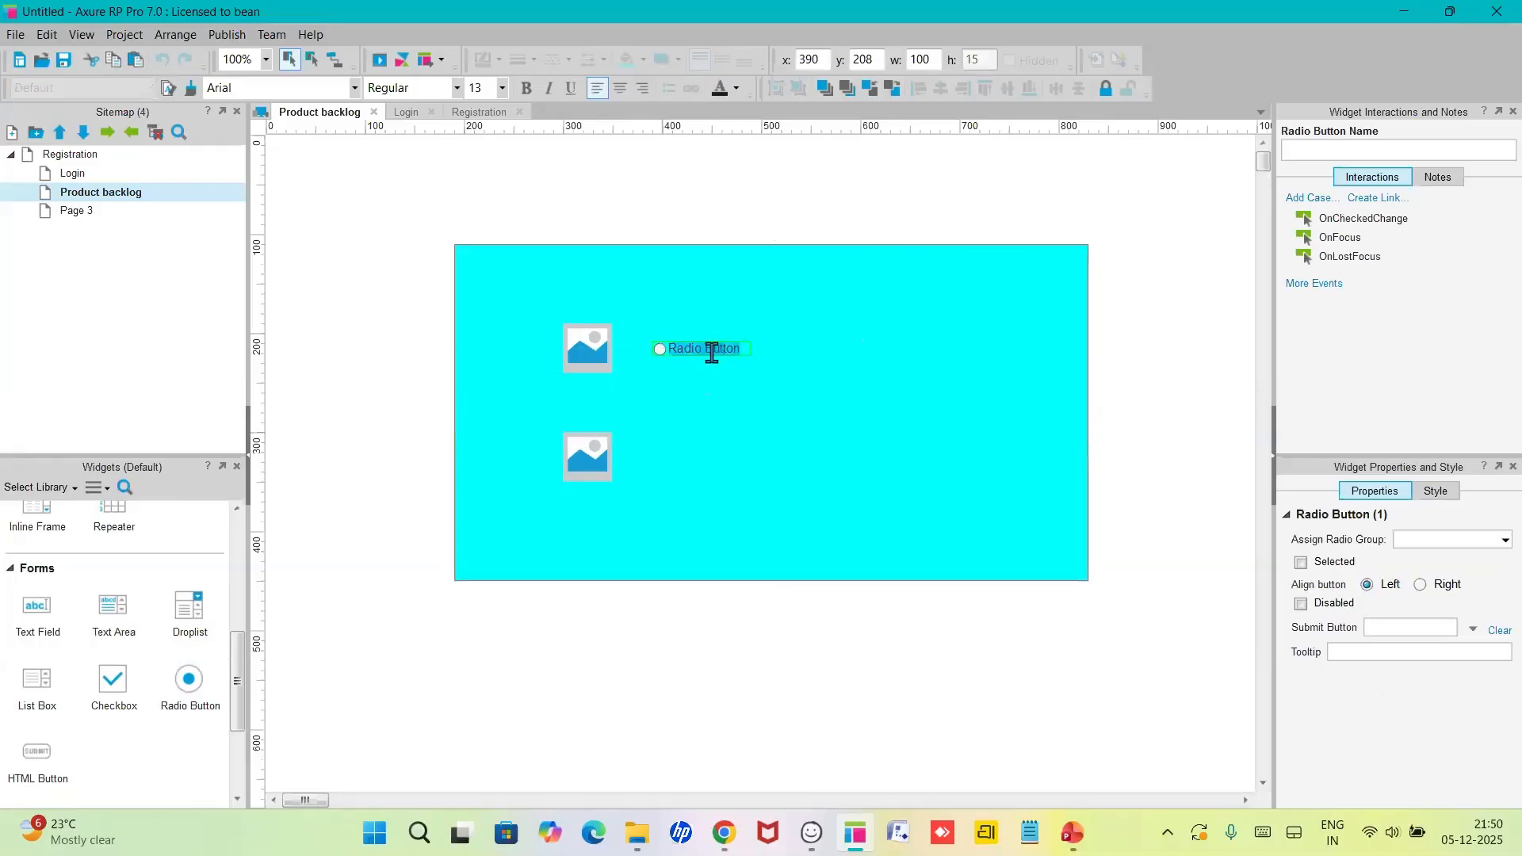
pyautogui.write('Shirts')
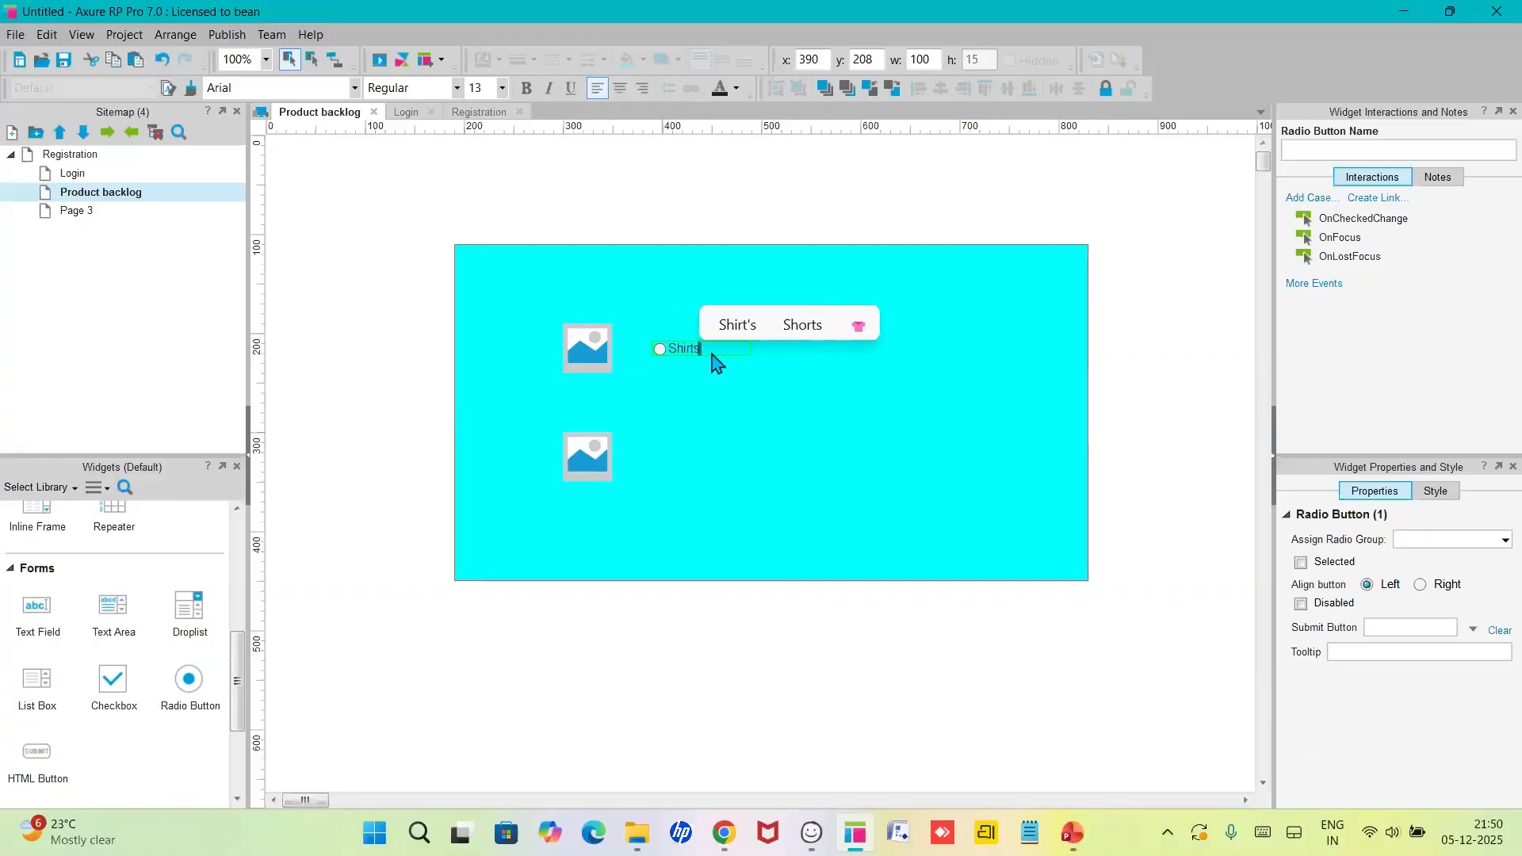
pyautogui.press('Escape')
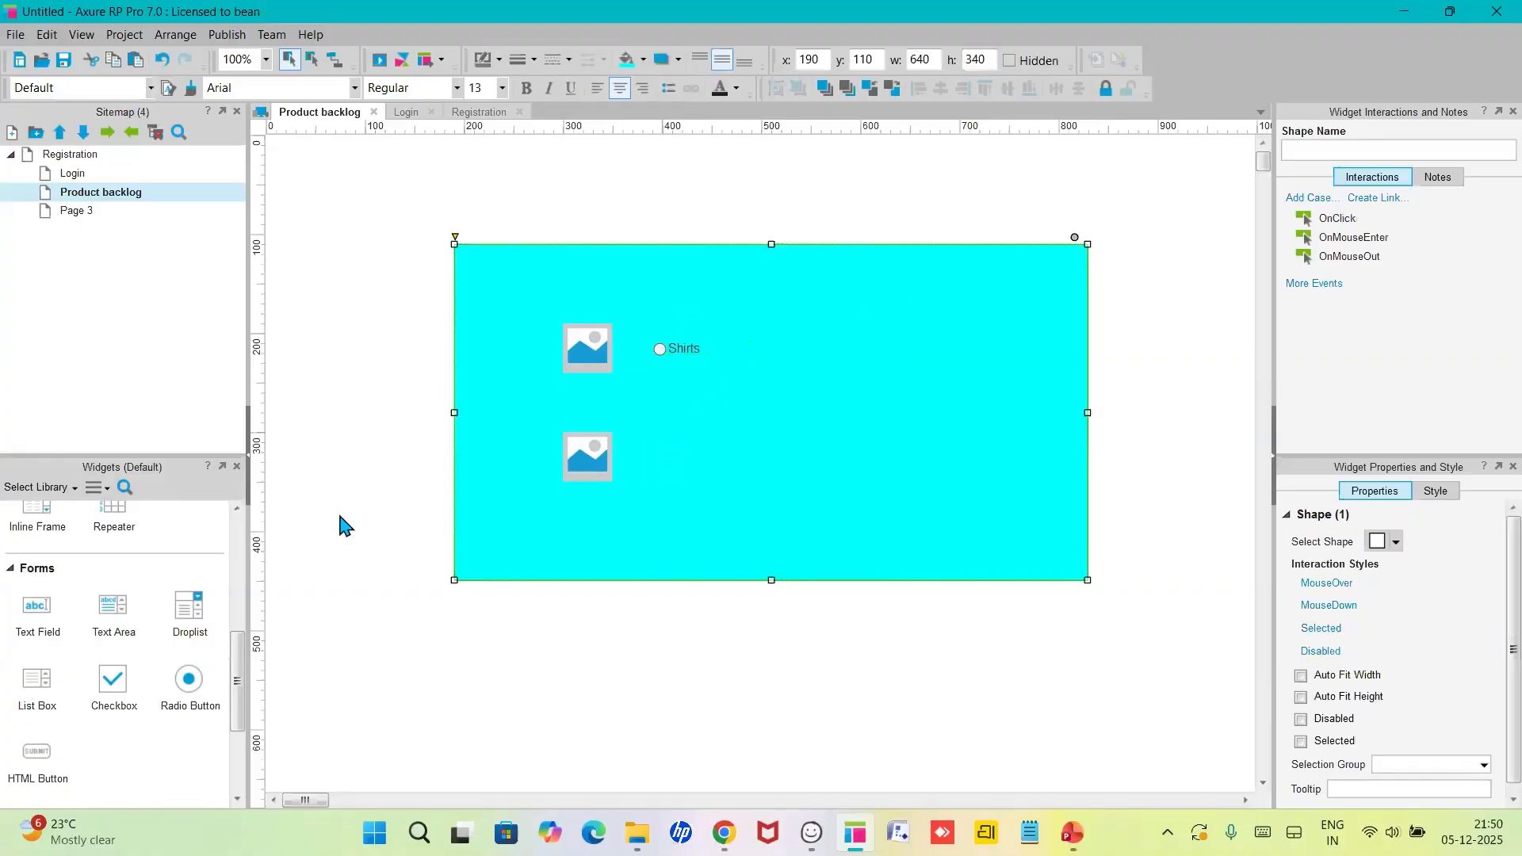
# - Add a radio button beside the lower image at about x 390, y 318 and label it Shoes
pyautogui.moveTo(189, 680); pyautogui.dragTo(653, 447)
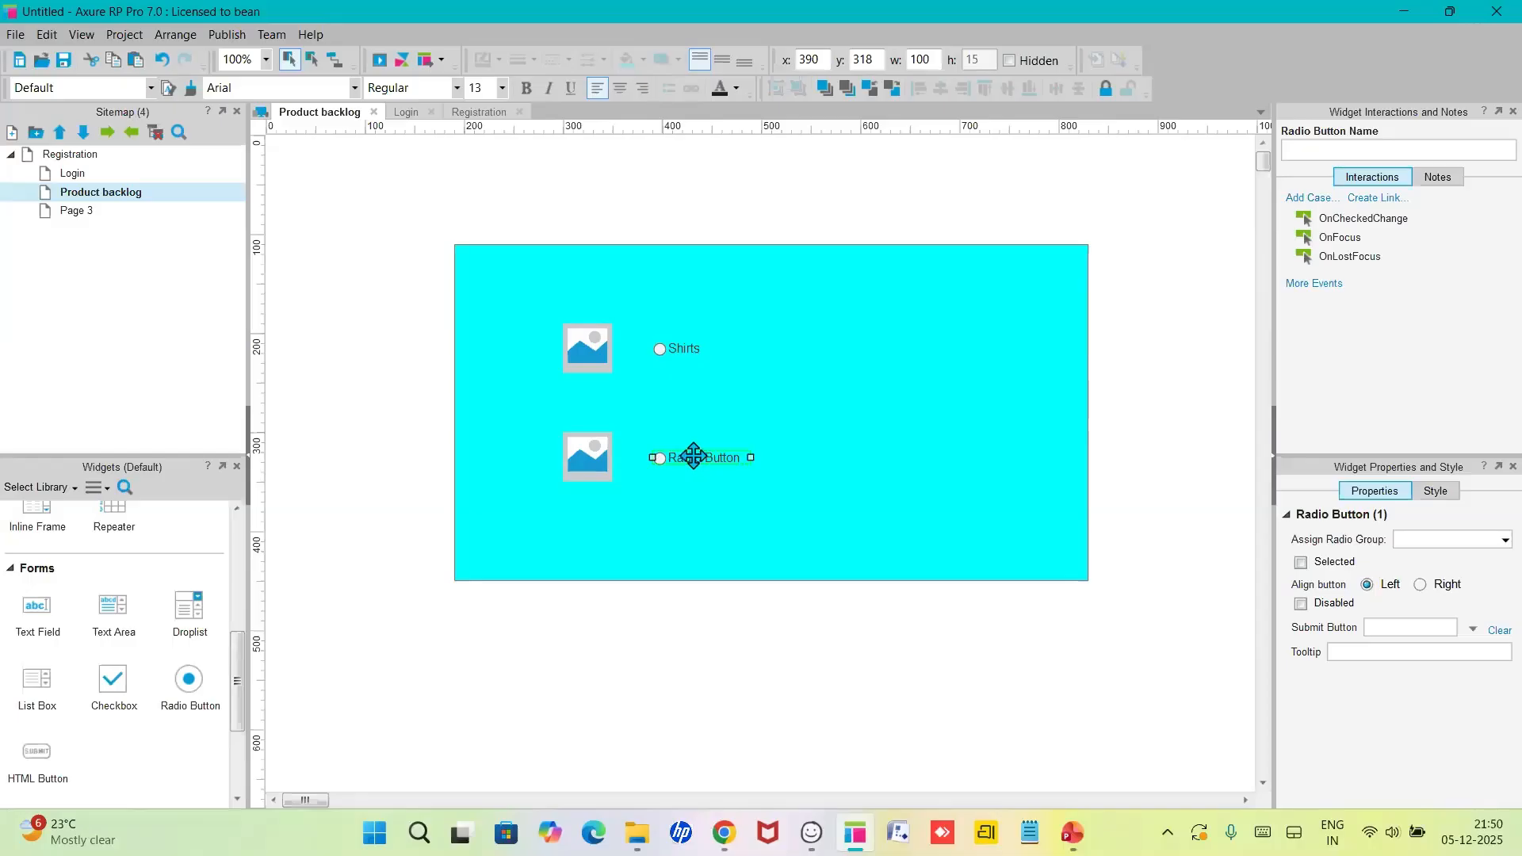
pyautogui.write('Shoes')
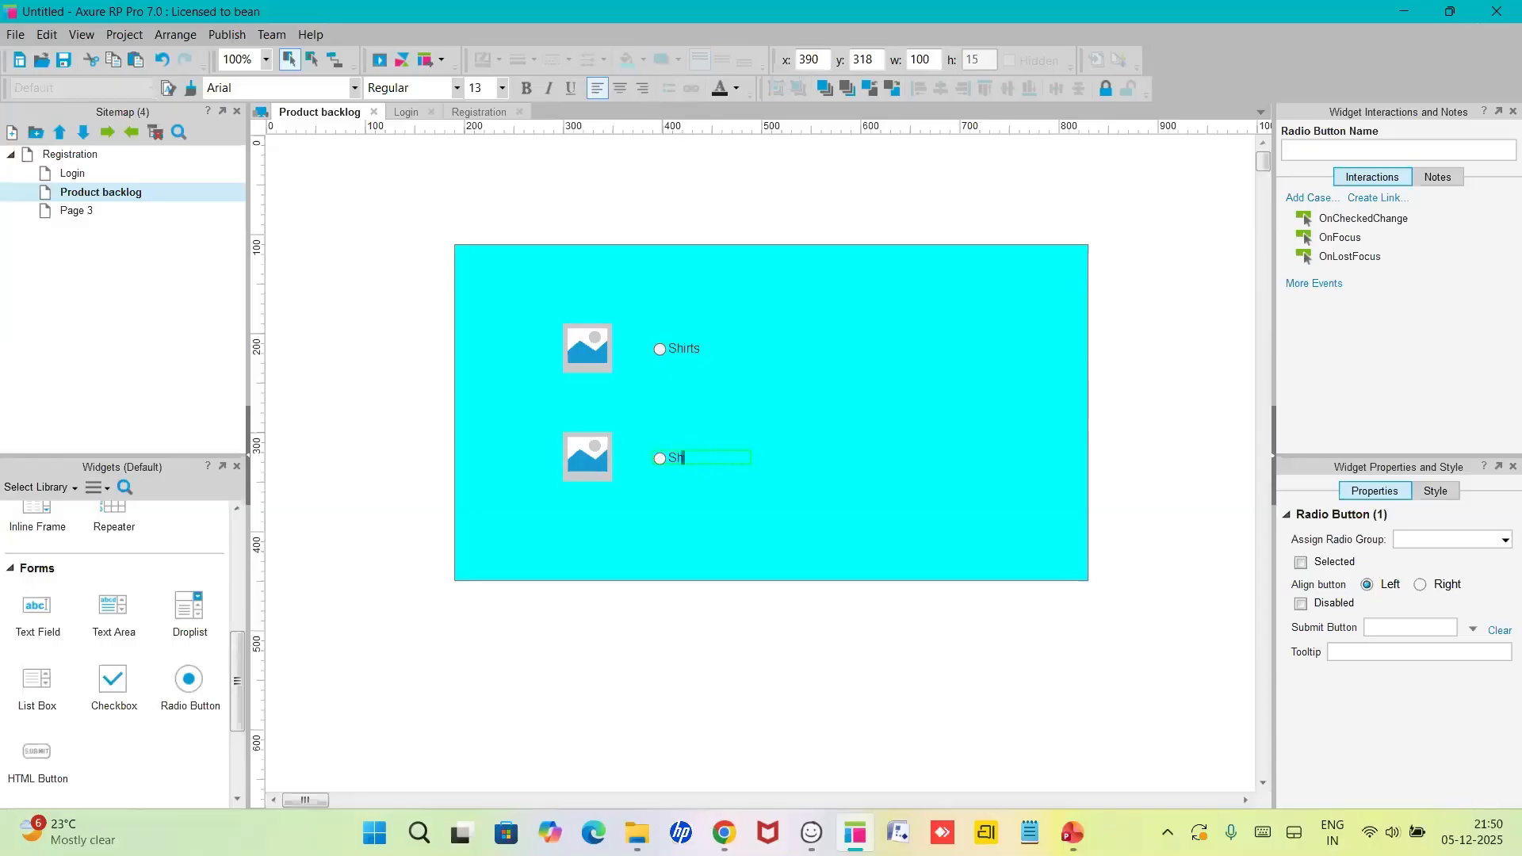
pyautogui.click(716, 496)
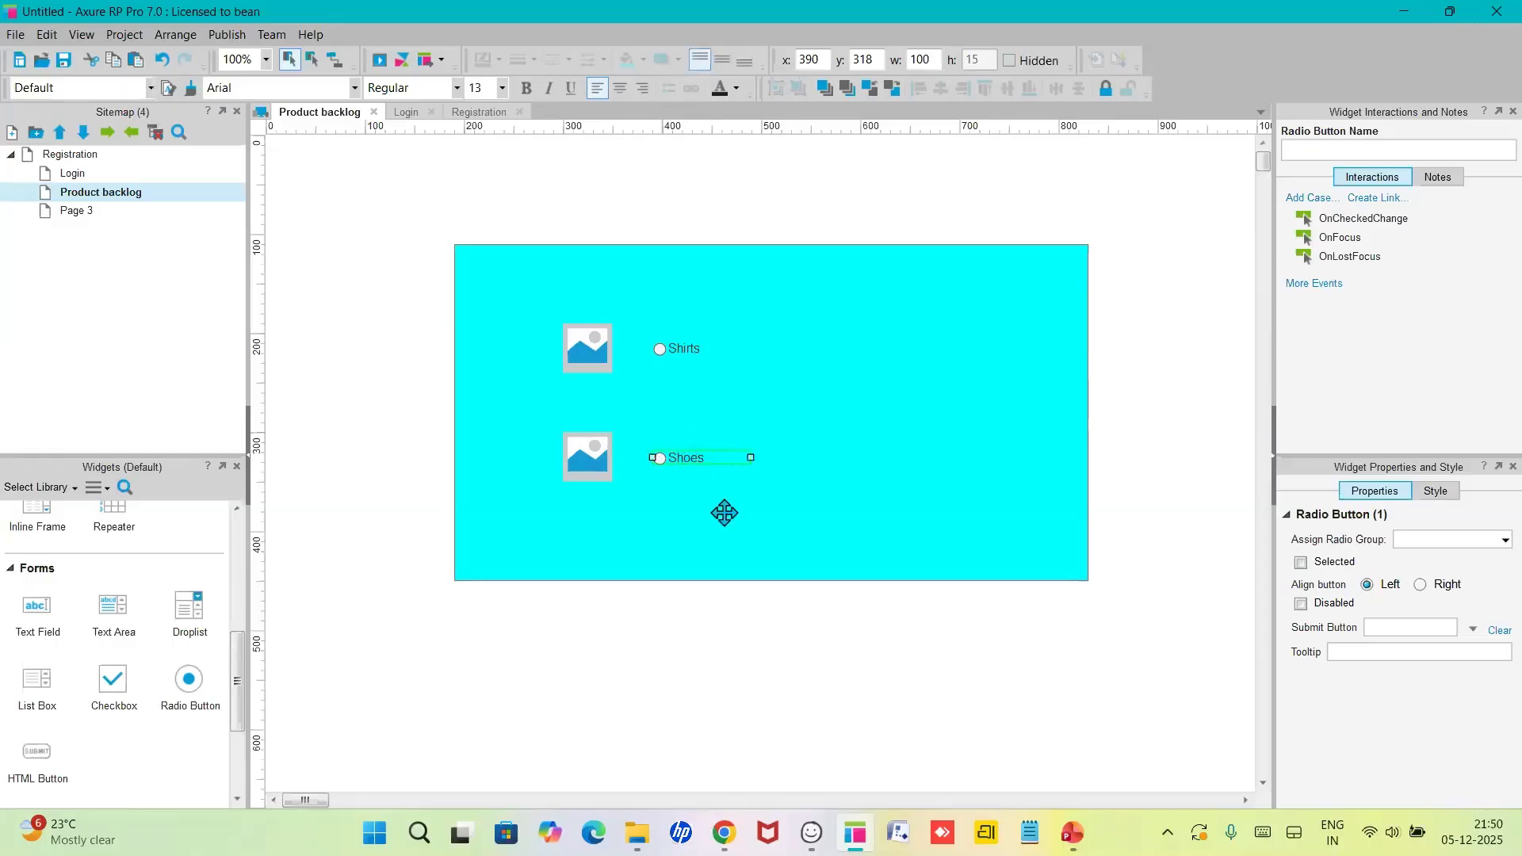
pyautogui.click(719, 507)
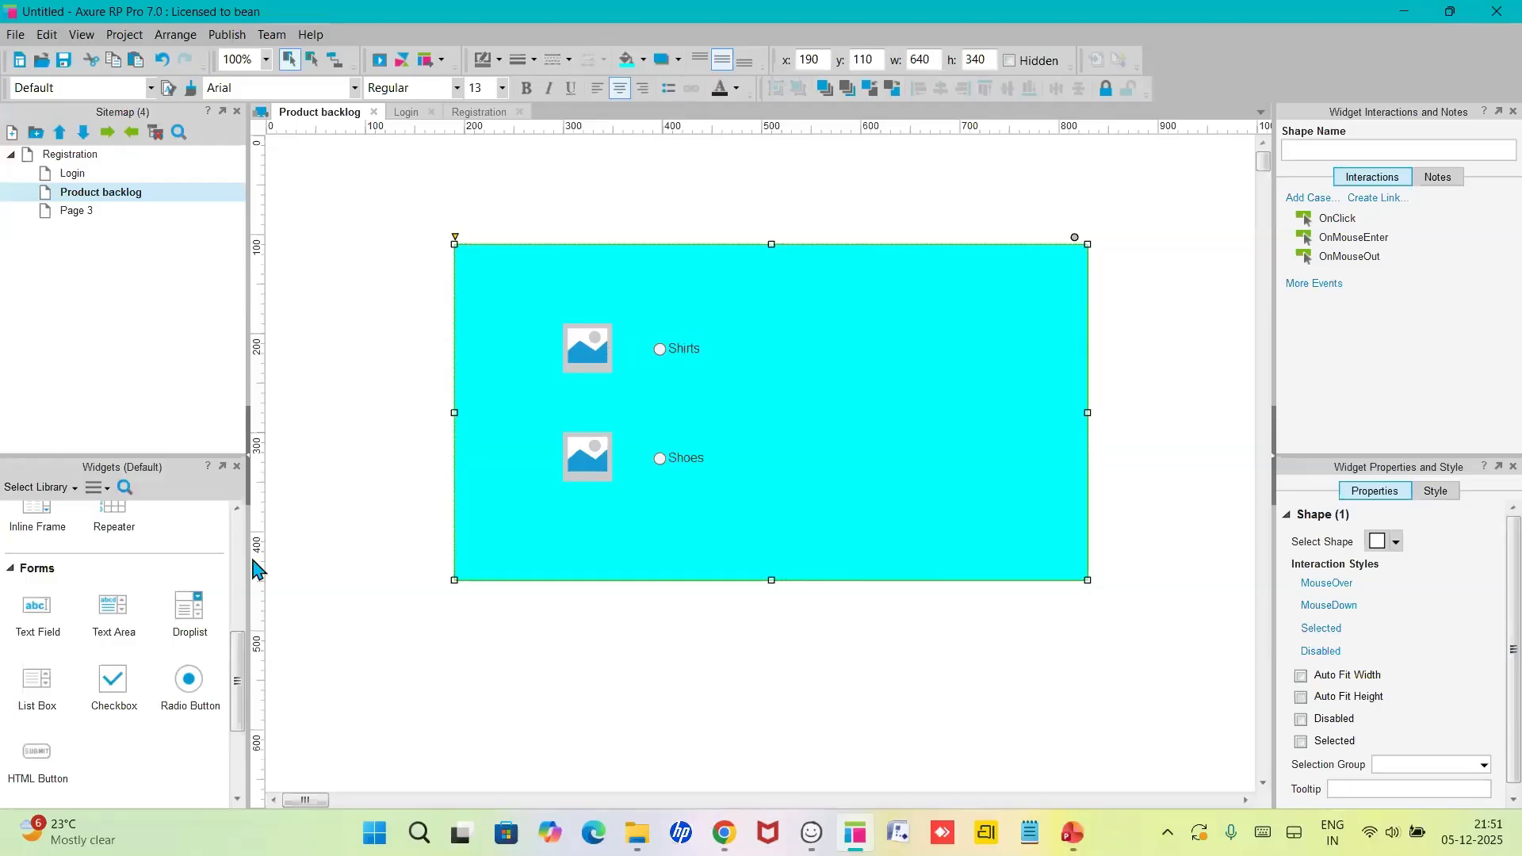
# - Delete the label text of both the Shirts and Shoes radio buttons, leaving only the radio circles
pyautogui.scroll(5, 213, 587)
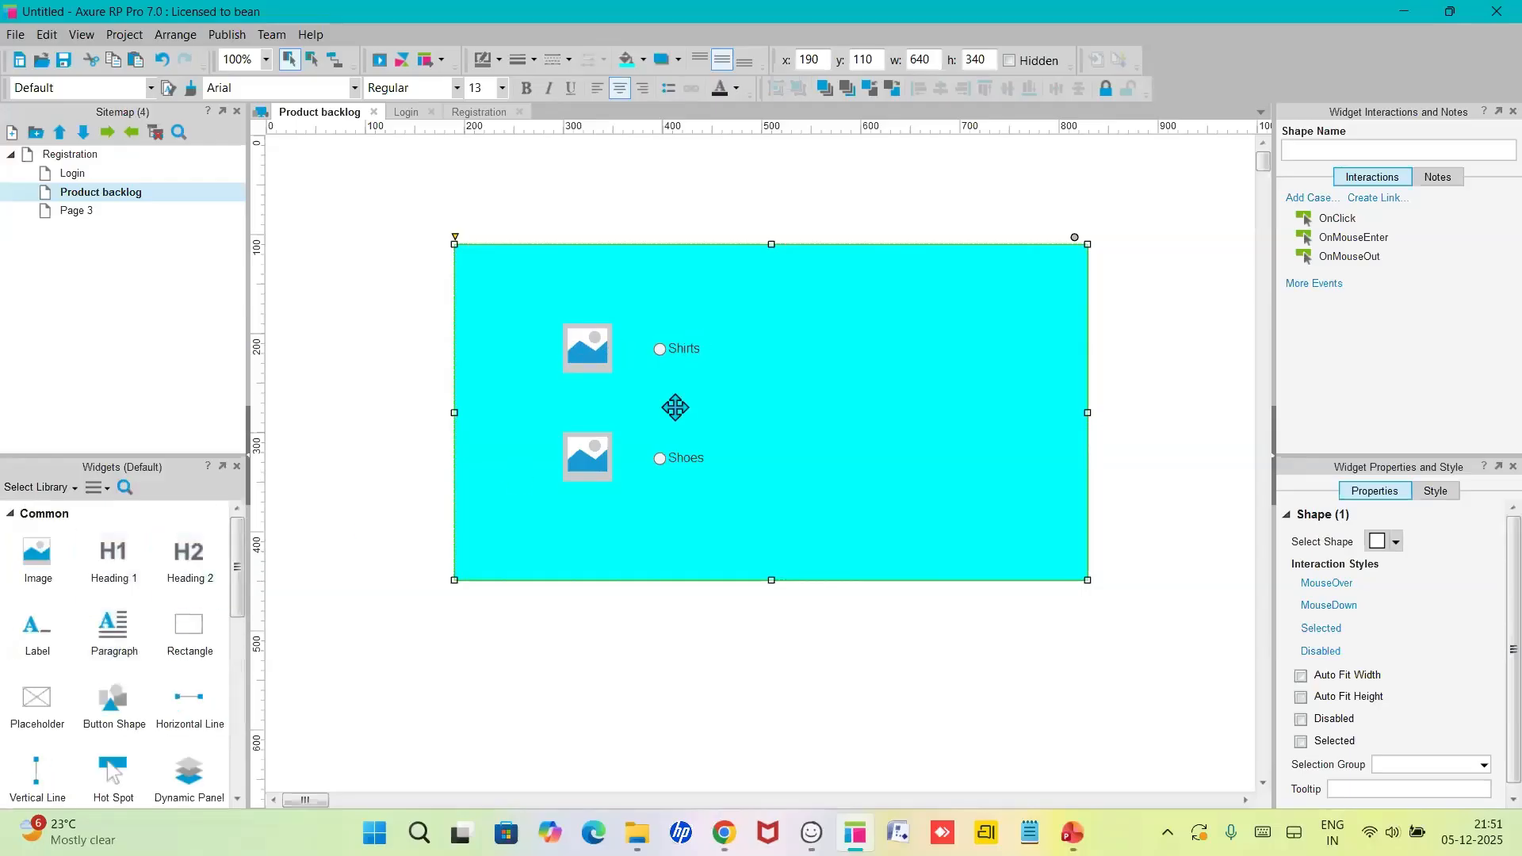
pyautogui.click(690, 355)
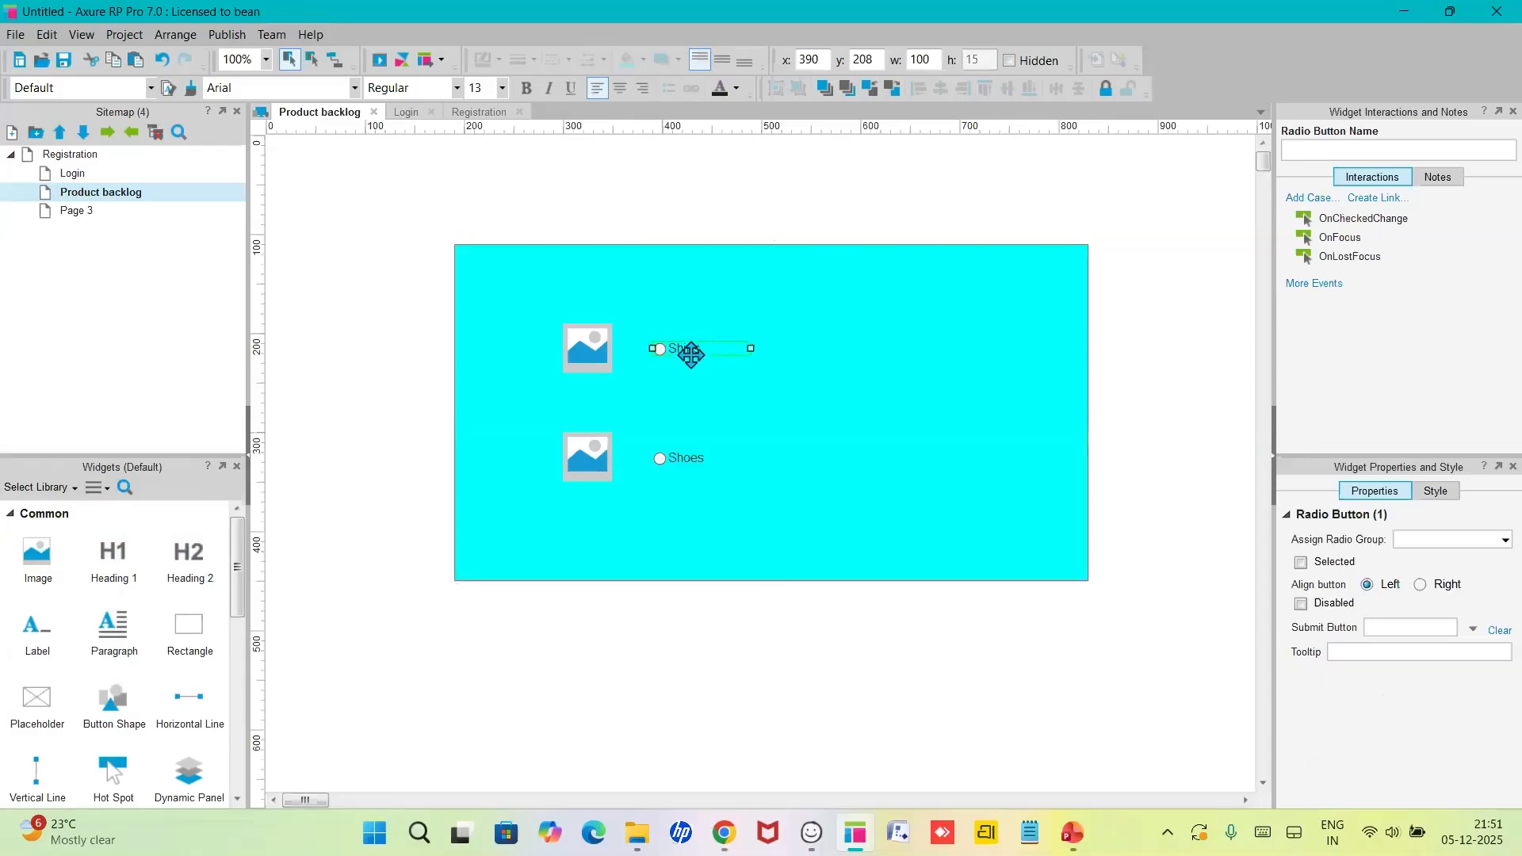
pyautogui.doubleClick(691, 352)
pyautogui.press('BackSpace')
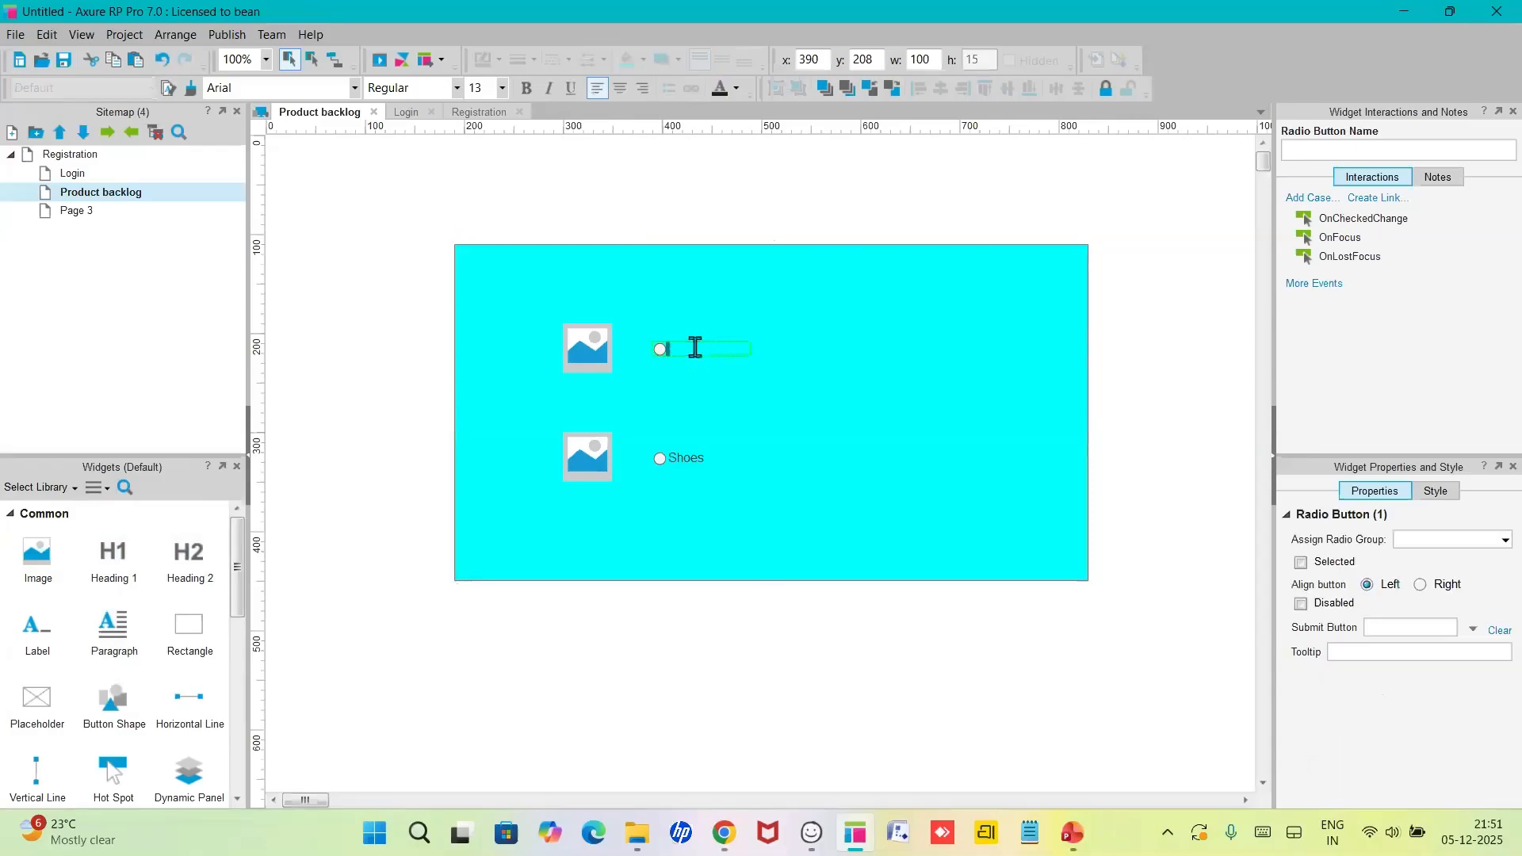
pyautogui.click(683, 457)
pyautogui.doubleClick(684, 459)
pyautogui.press('BackSpace')
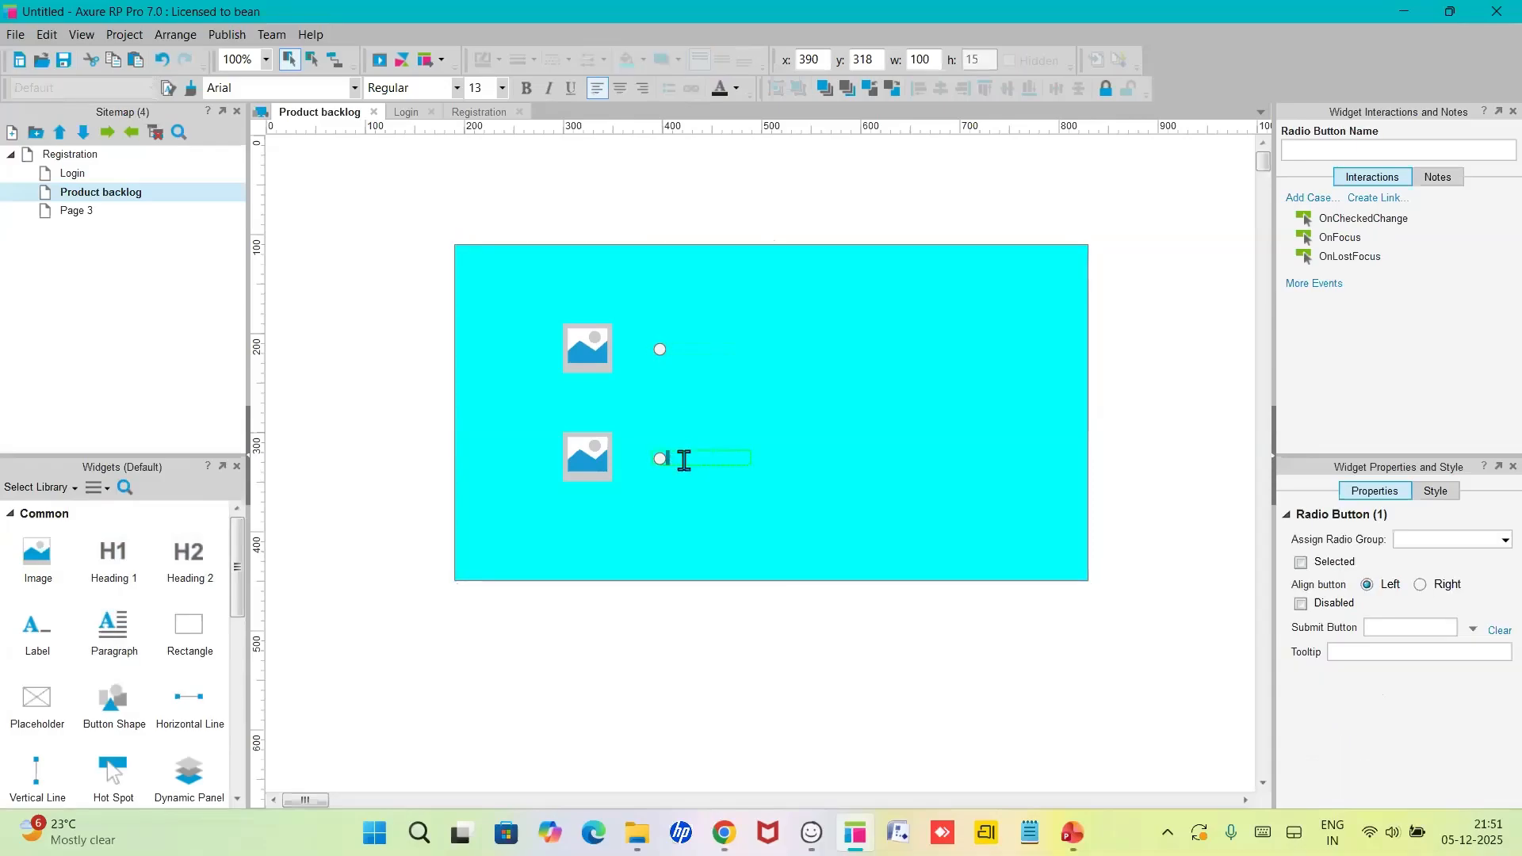
pyautogui.click(679, 485)
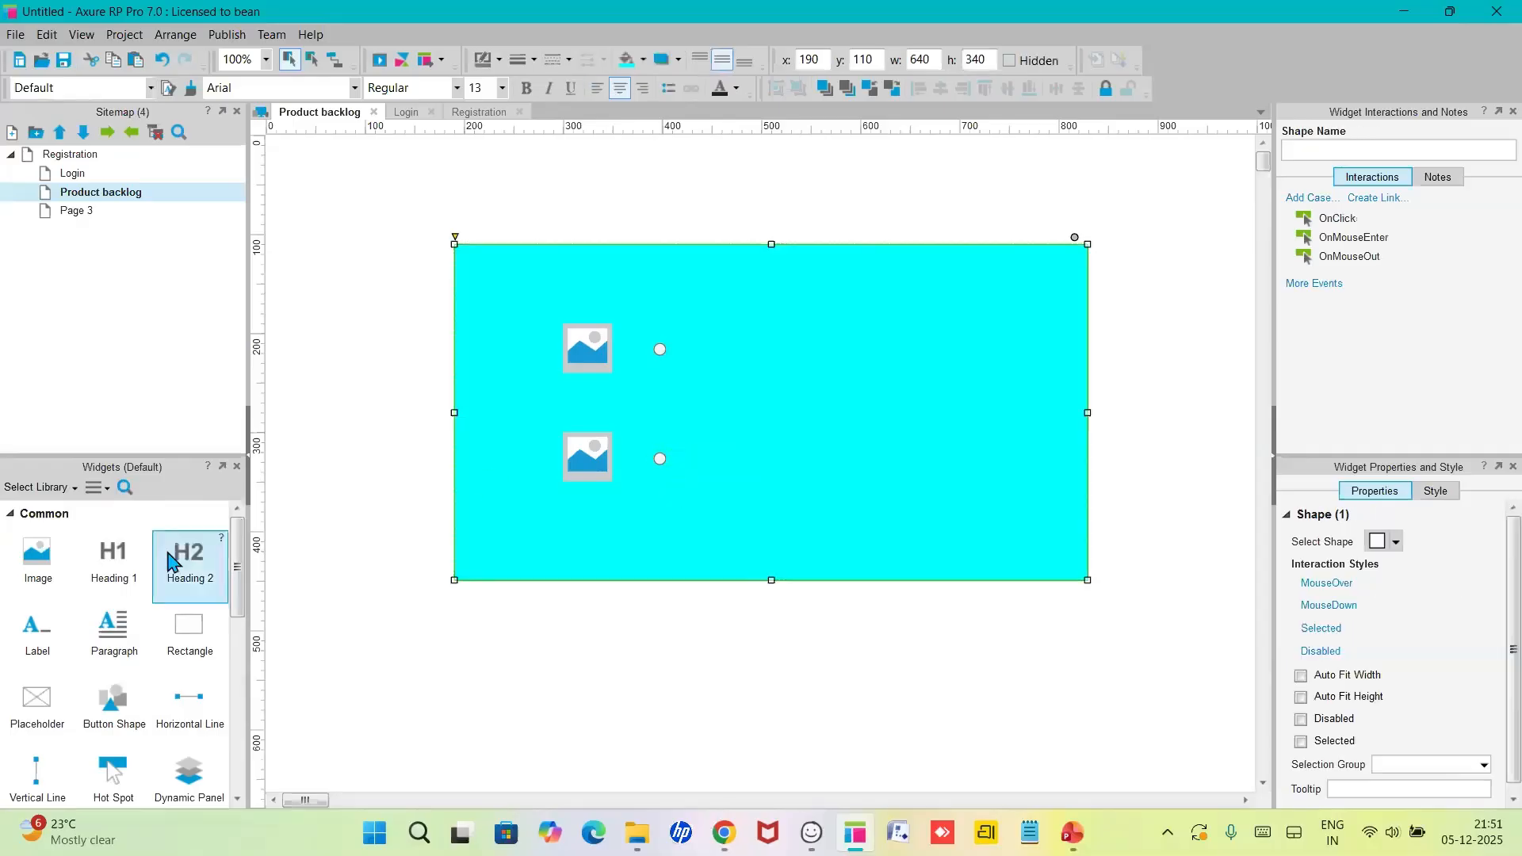
# - Add a Heading 2 beside the upper radio button at about x 435, y 202 with the text Shirts
pyautogui.moveTo(169, 580); pyautogui.dragTo(697, 342)
pyautogui.doubleClick(735, 354)
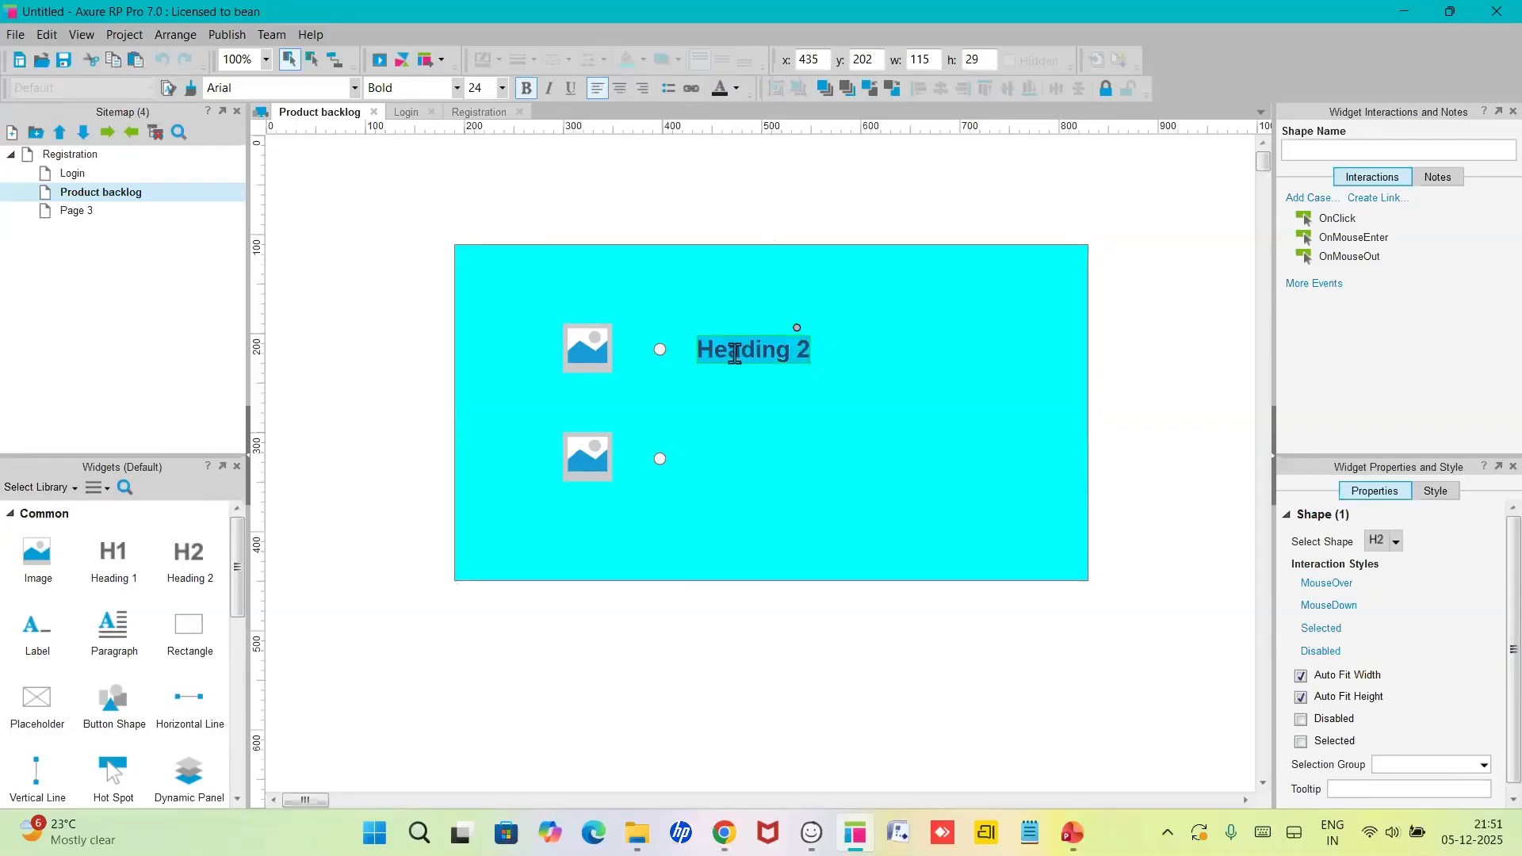
pyautogui.write('Shirts')
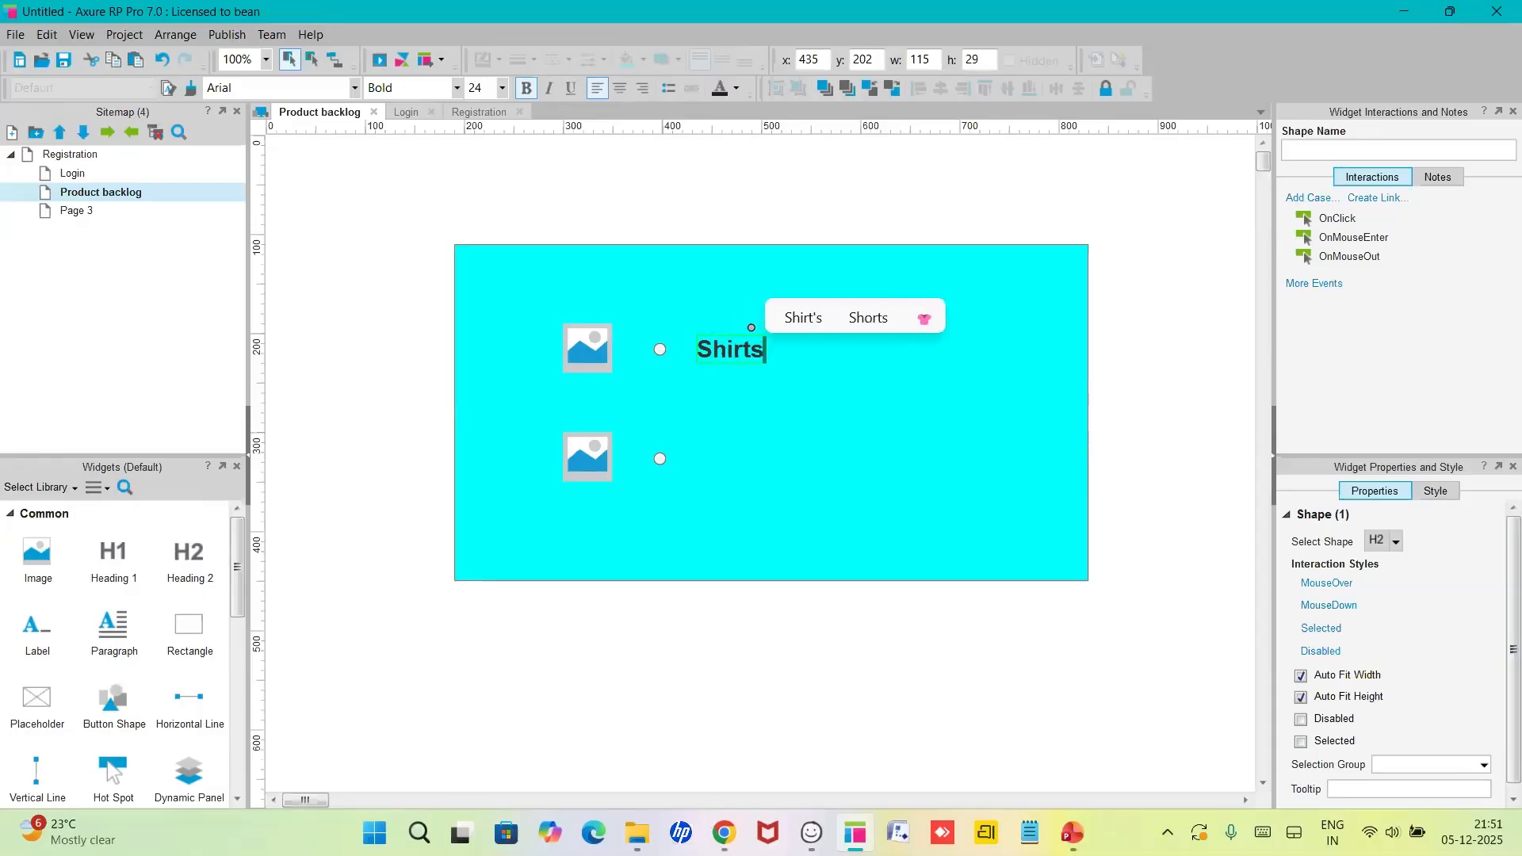
pyautogui.click(751, 467)
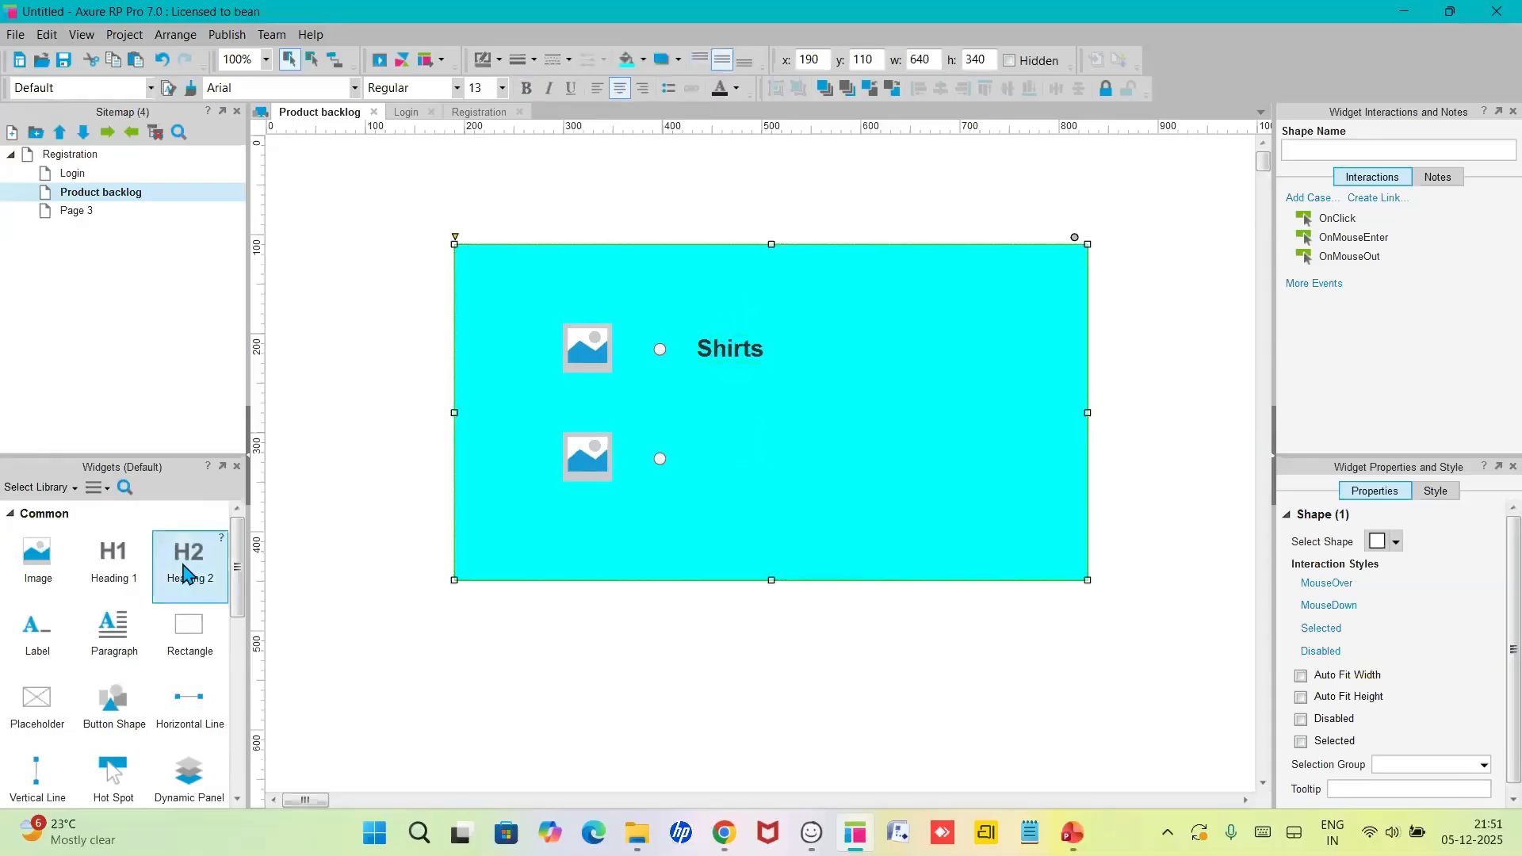
# - Add a Heading 2 beside the lower radio button at about x 435, y 305 with the text shoes
pyautogui.moveTo(184, 573); pyautogui.dragTo(707, 446)
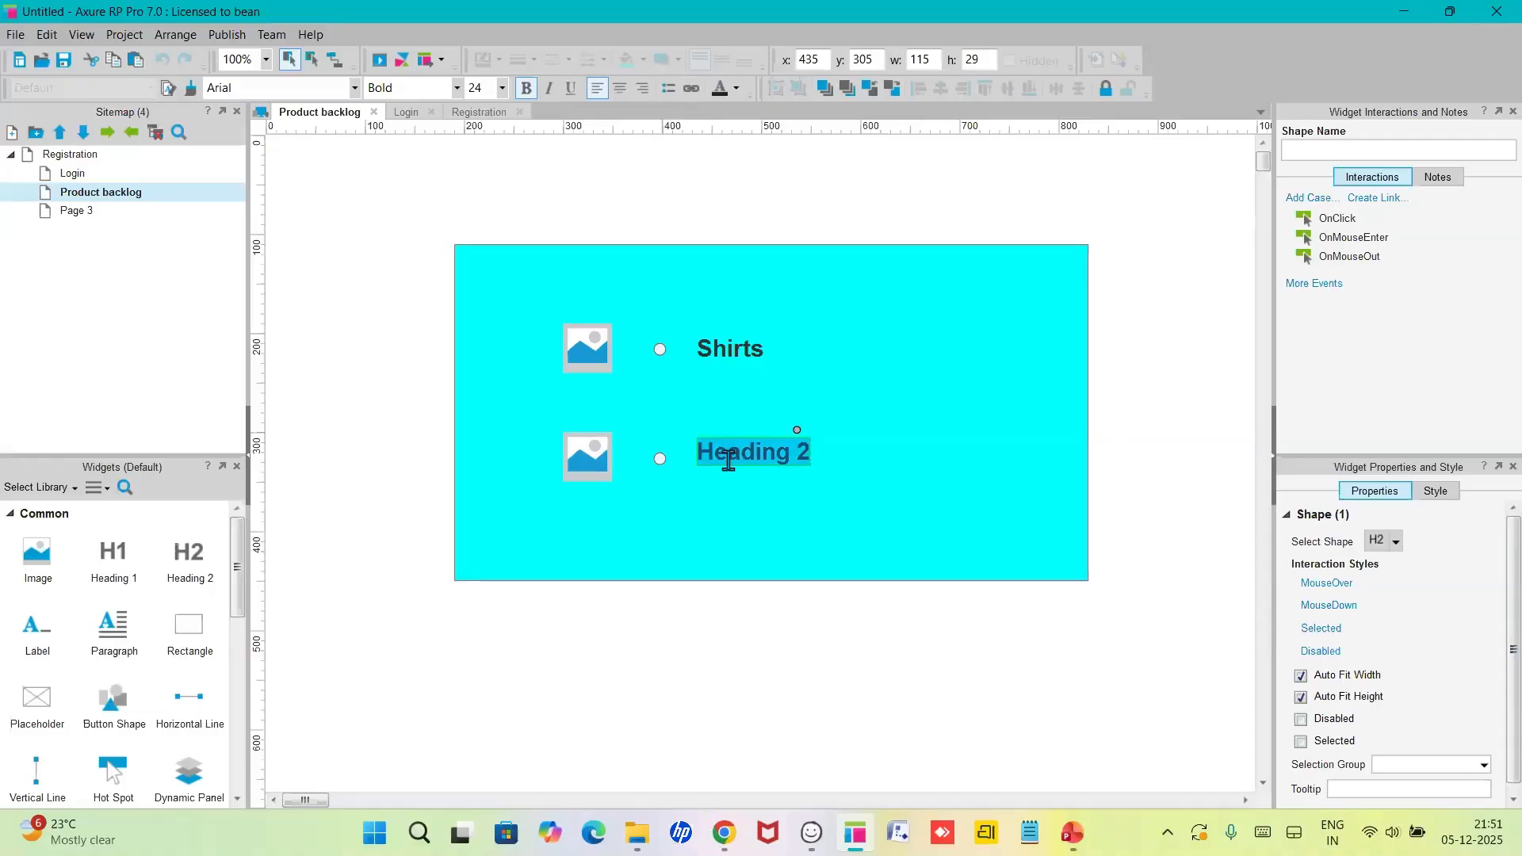
pyautogui.write('s')
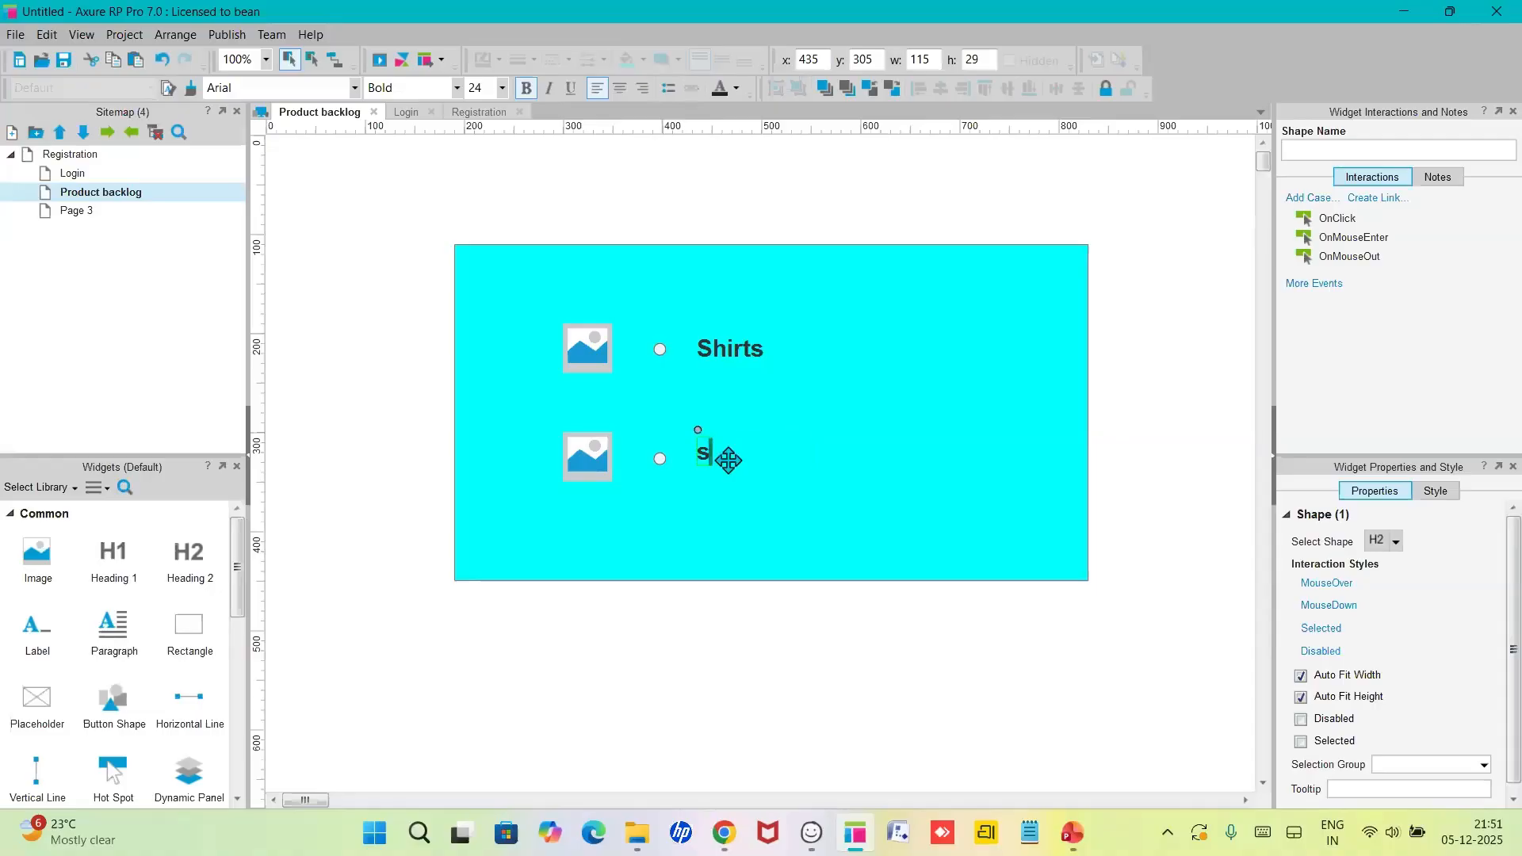
pyautogui.write('hoes')
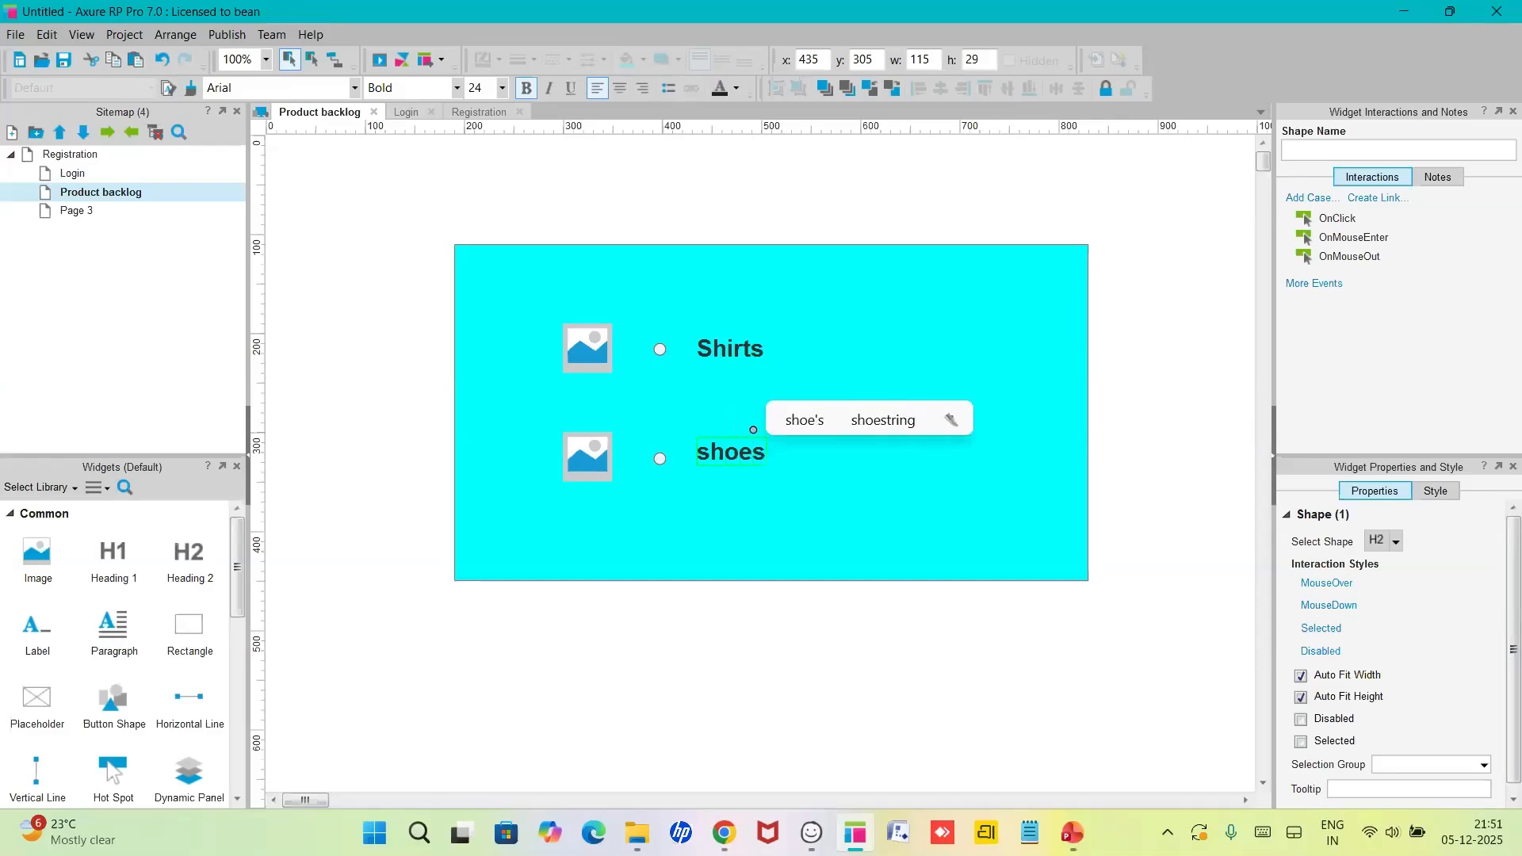
pyautogui.click(741, 518)
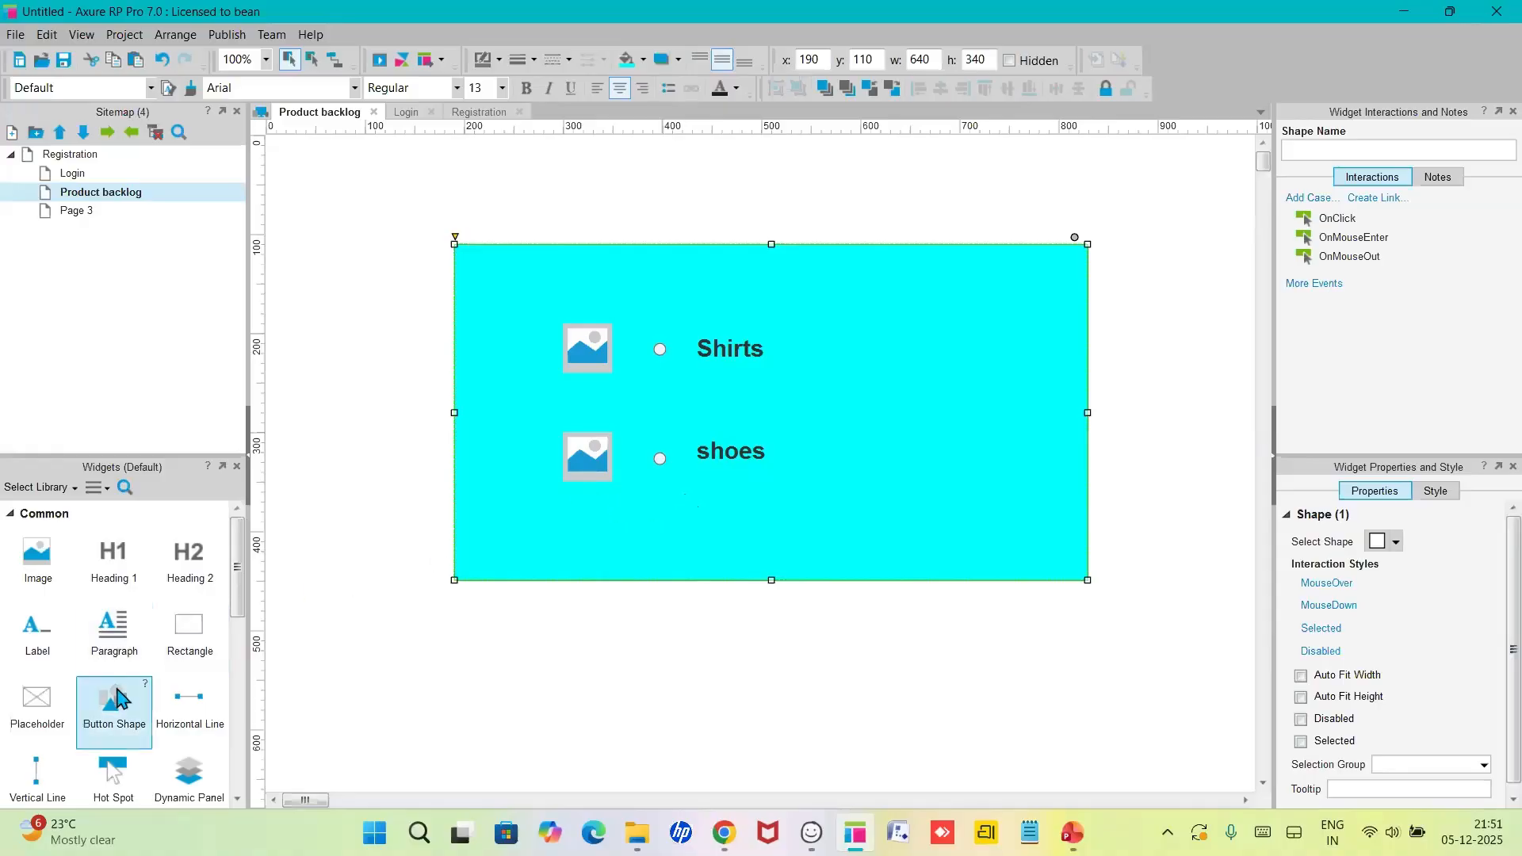
# - Place a button shape below the shoes heading at about x 450, y 380 and label it Add to cart
pyautogui.moveTo(117, 697); pyautogui.dragTo(716, 517)
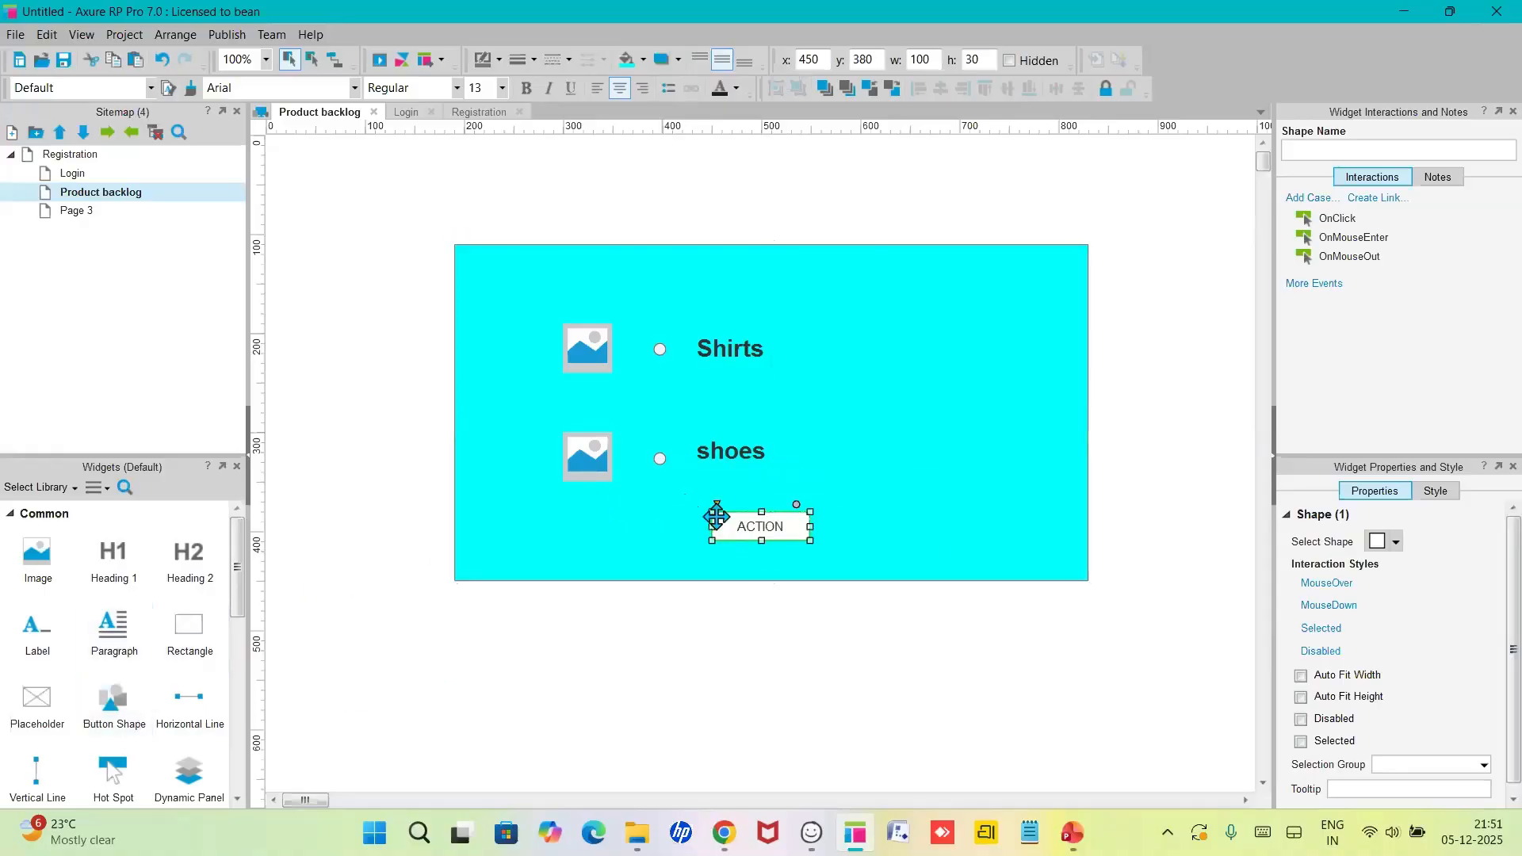
pyautogui.doubleClick(745, 525)
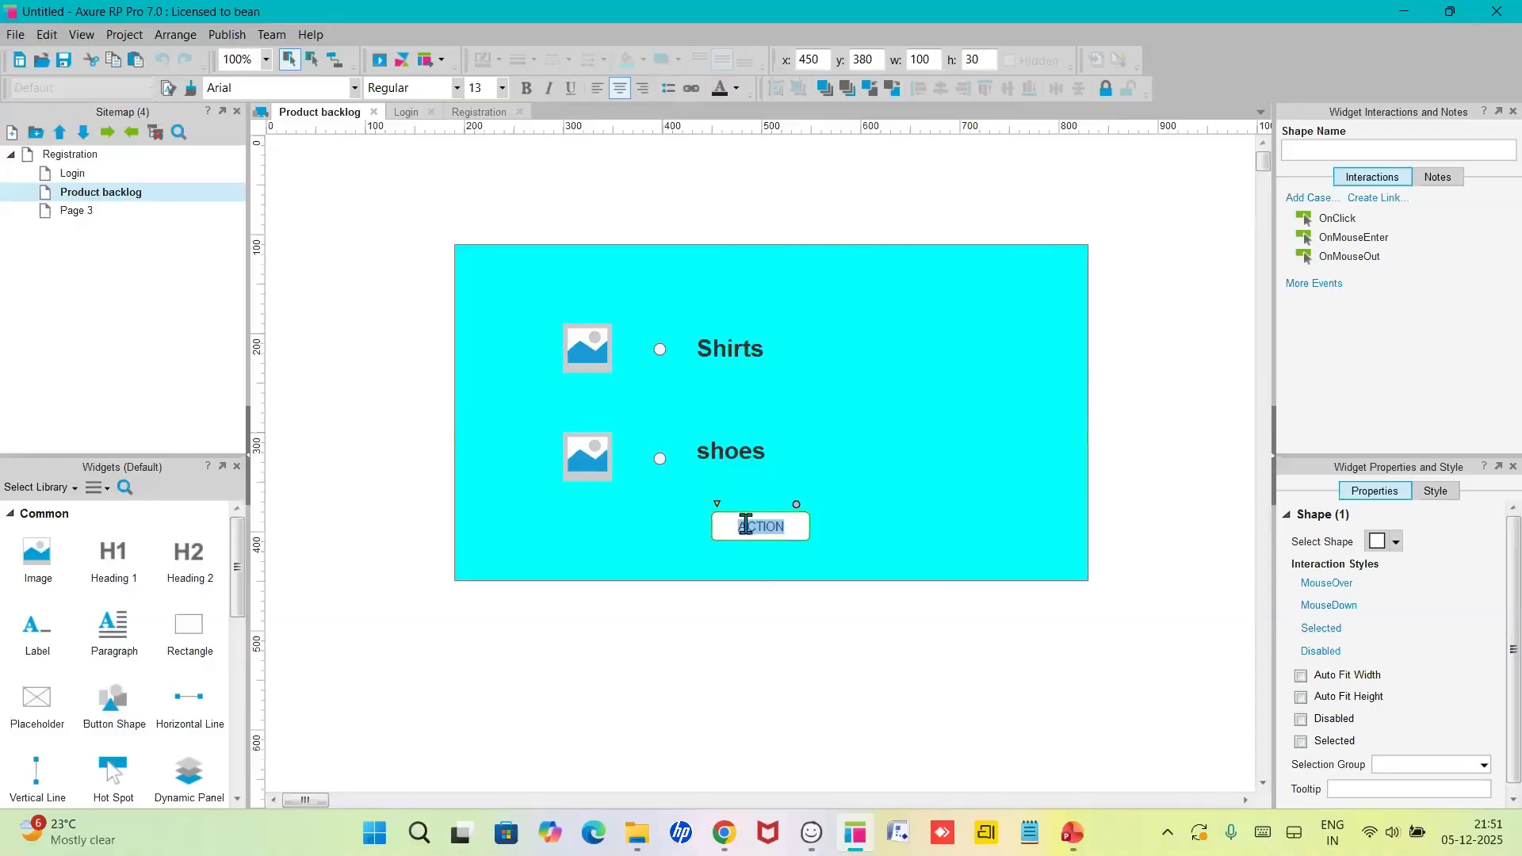
pyautogui.write('Ad')
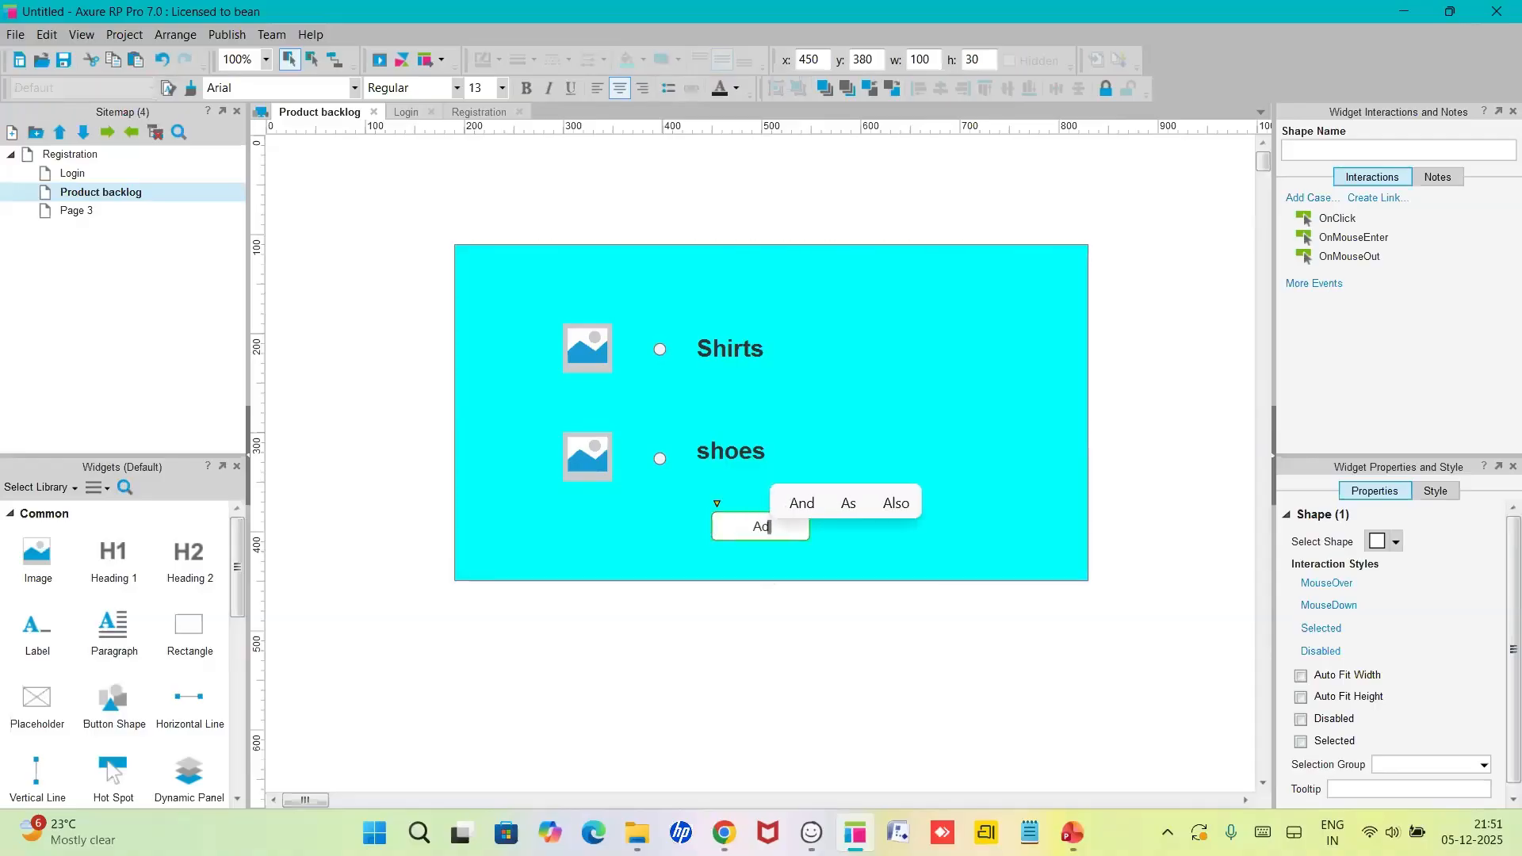
pyautogui.write('d to cart')
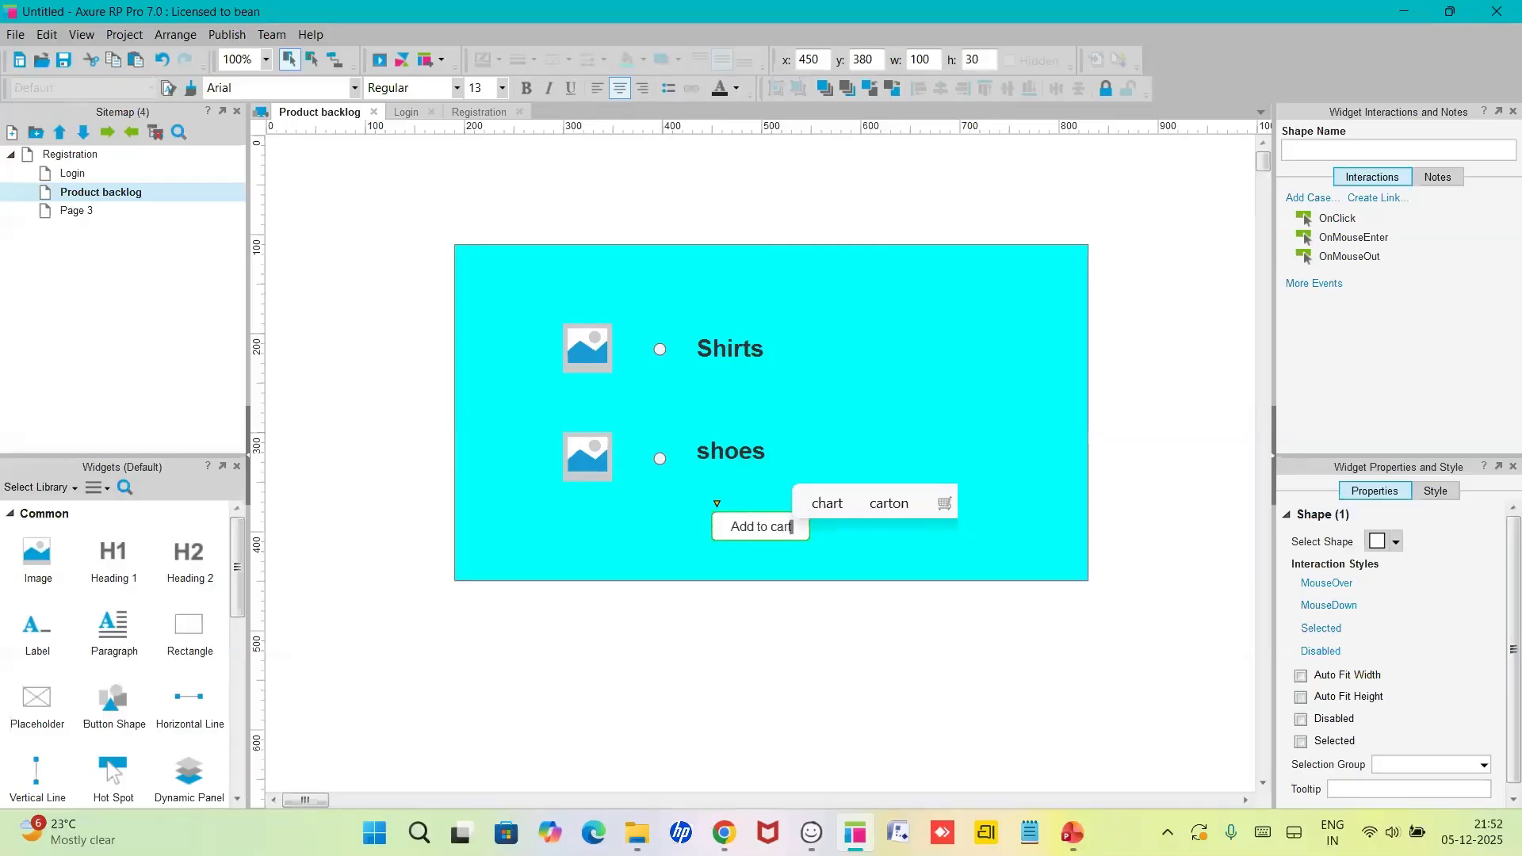
pyautogui.click(748, 640)
pyautogui.click(841, 354)
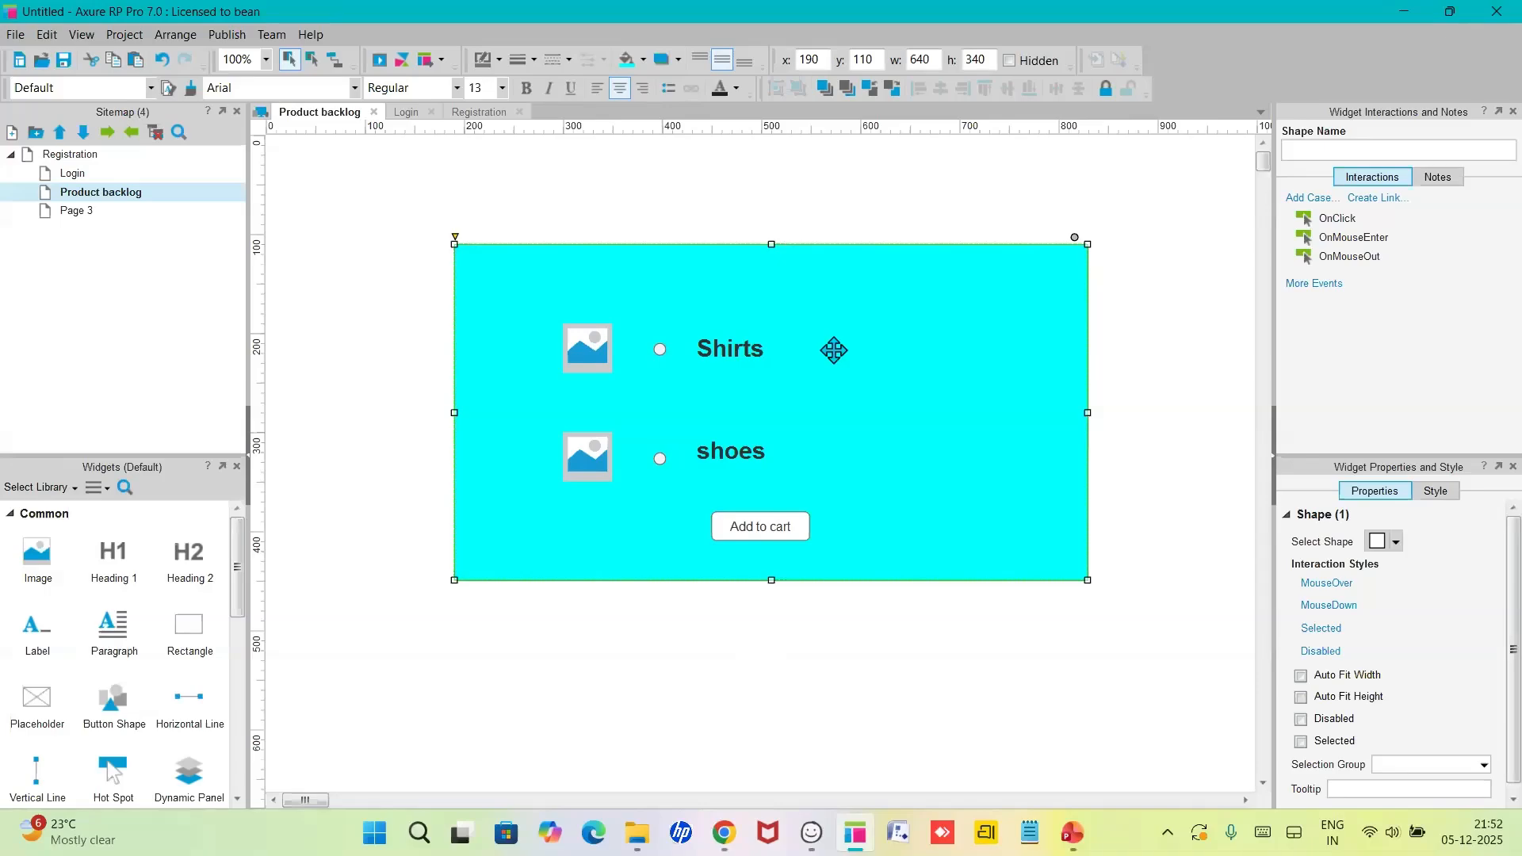
pyautogui.click(191, 562)
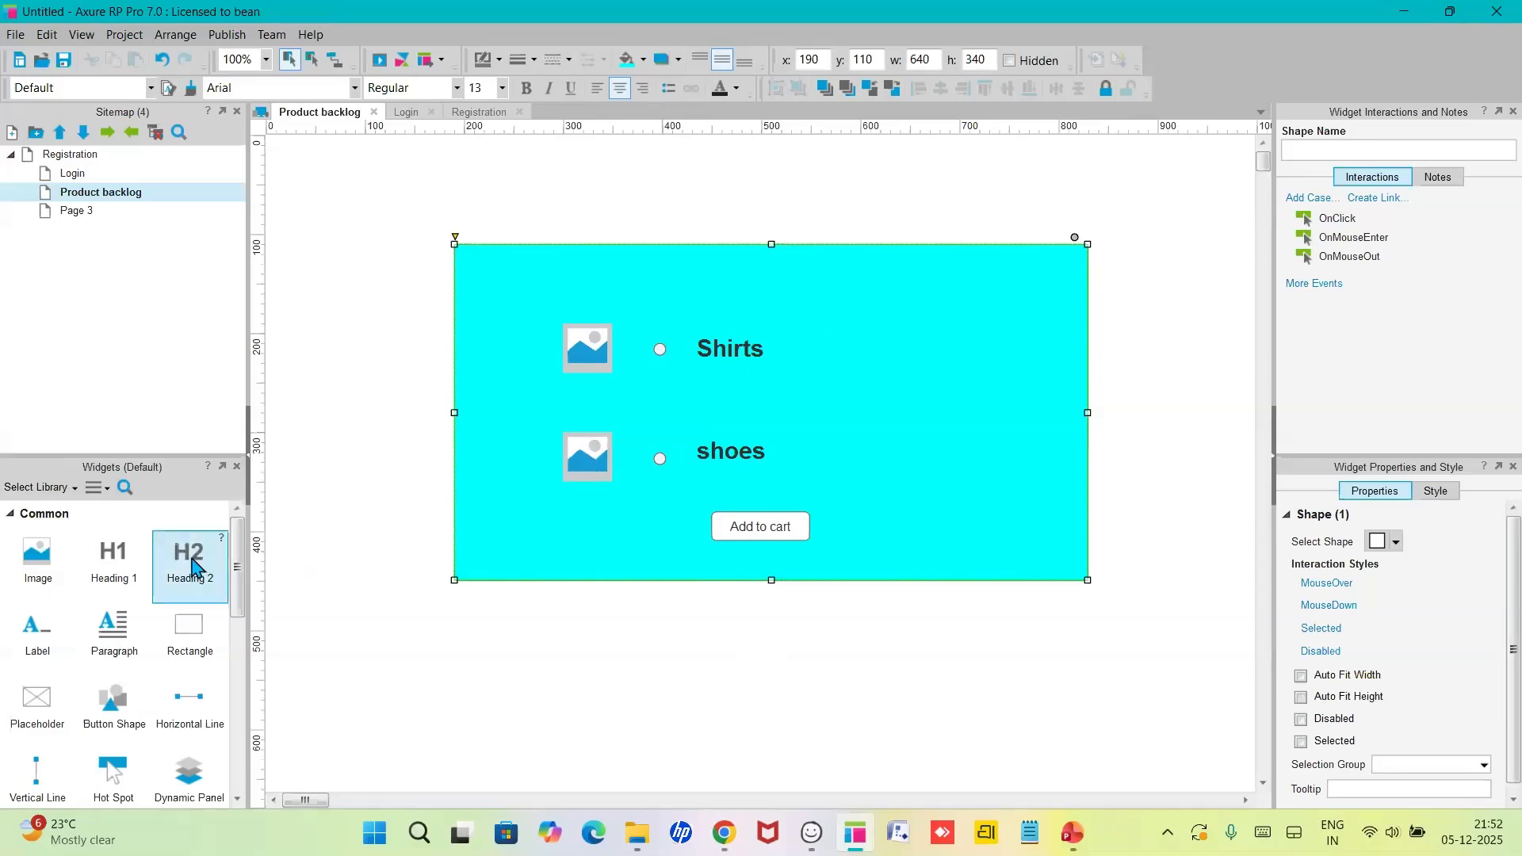
pyautogui.moveTo(186, 565); pyautogui.dragTo(789, 349)
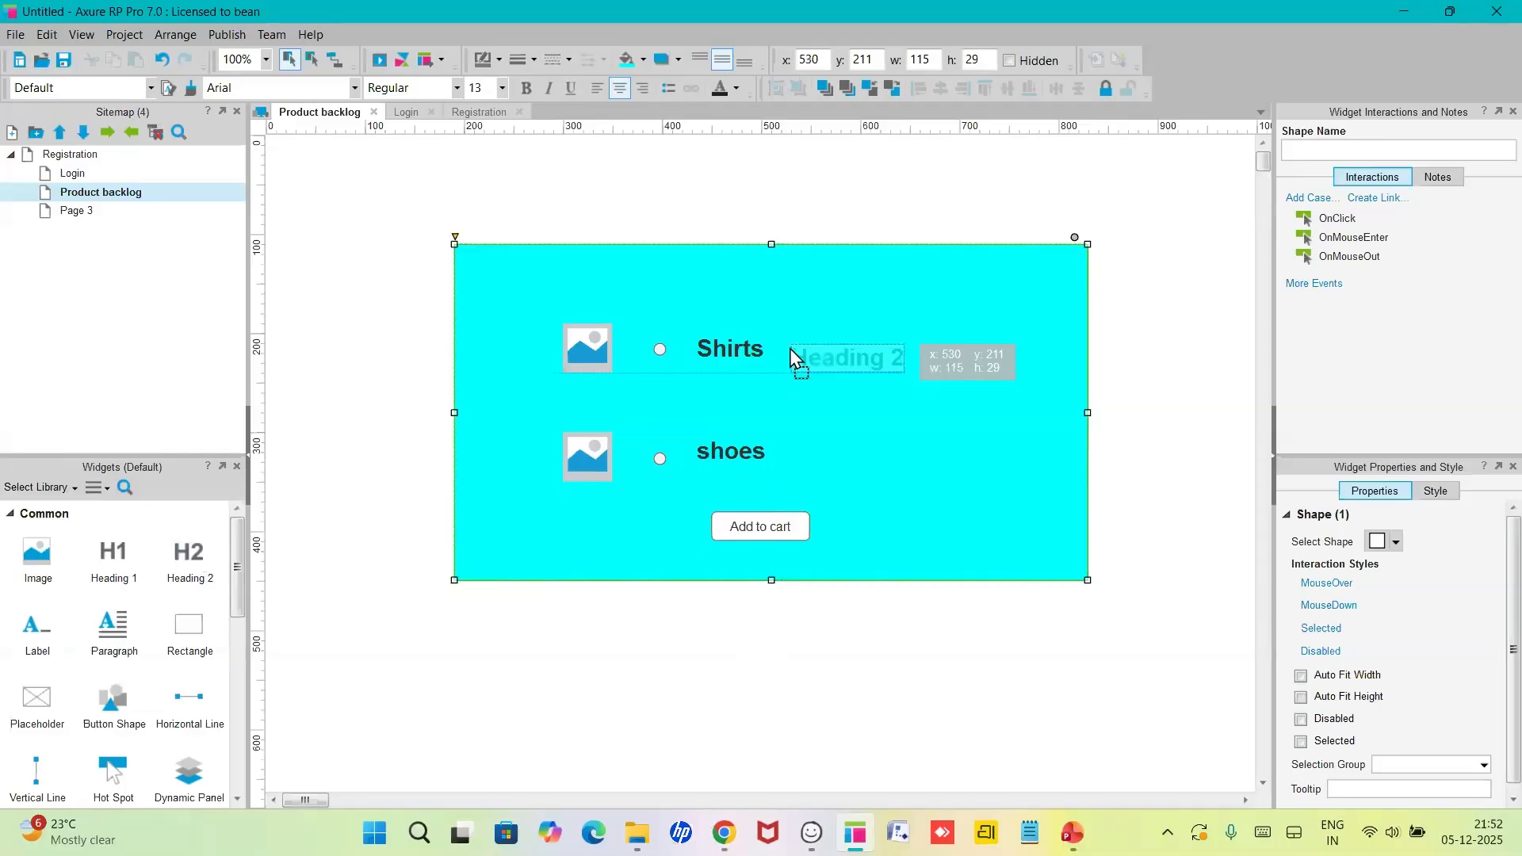
pyautogui.moveTo(790, 348); pyautogui.dragTo(789, 349)
pyautogui.press('Delete')
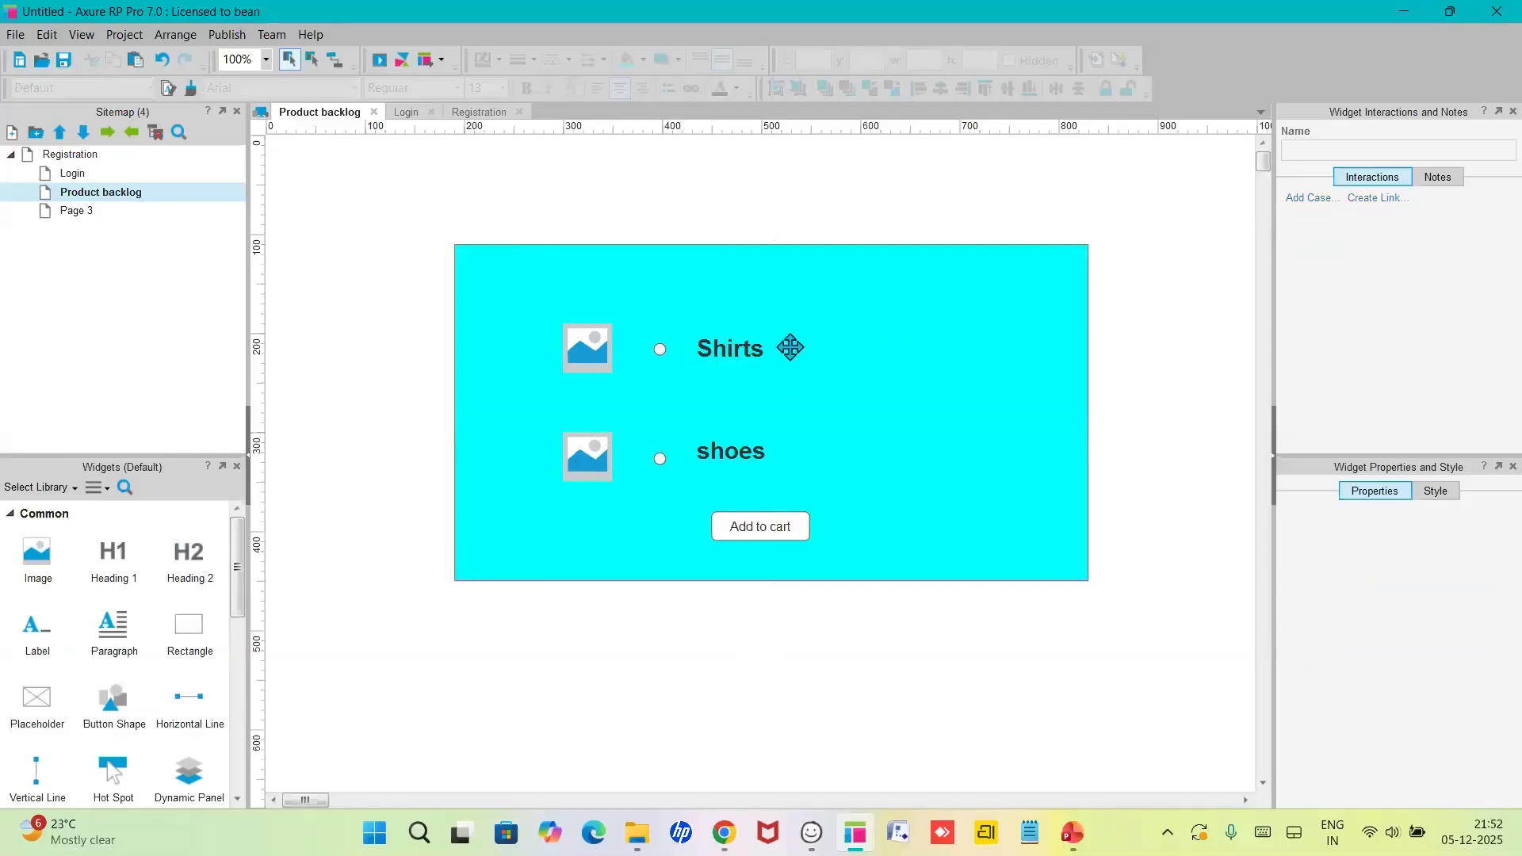
# - Add a Heading 1 beside the Shirts heading at about x 560, y 198 reading "50% off on shirts"
pyautogui.moveTo(103, 567); pyautogui.dragTo(829, 343)
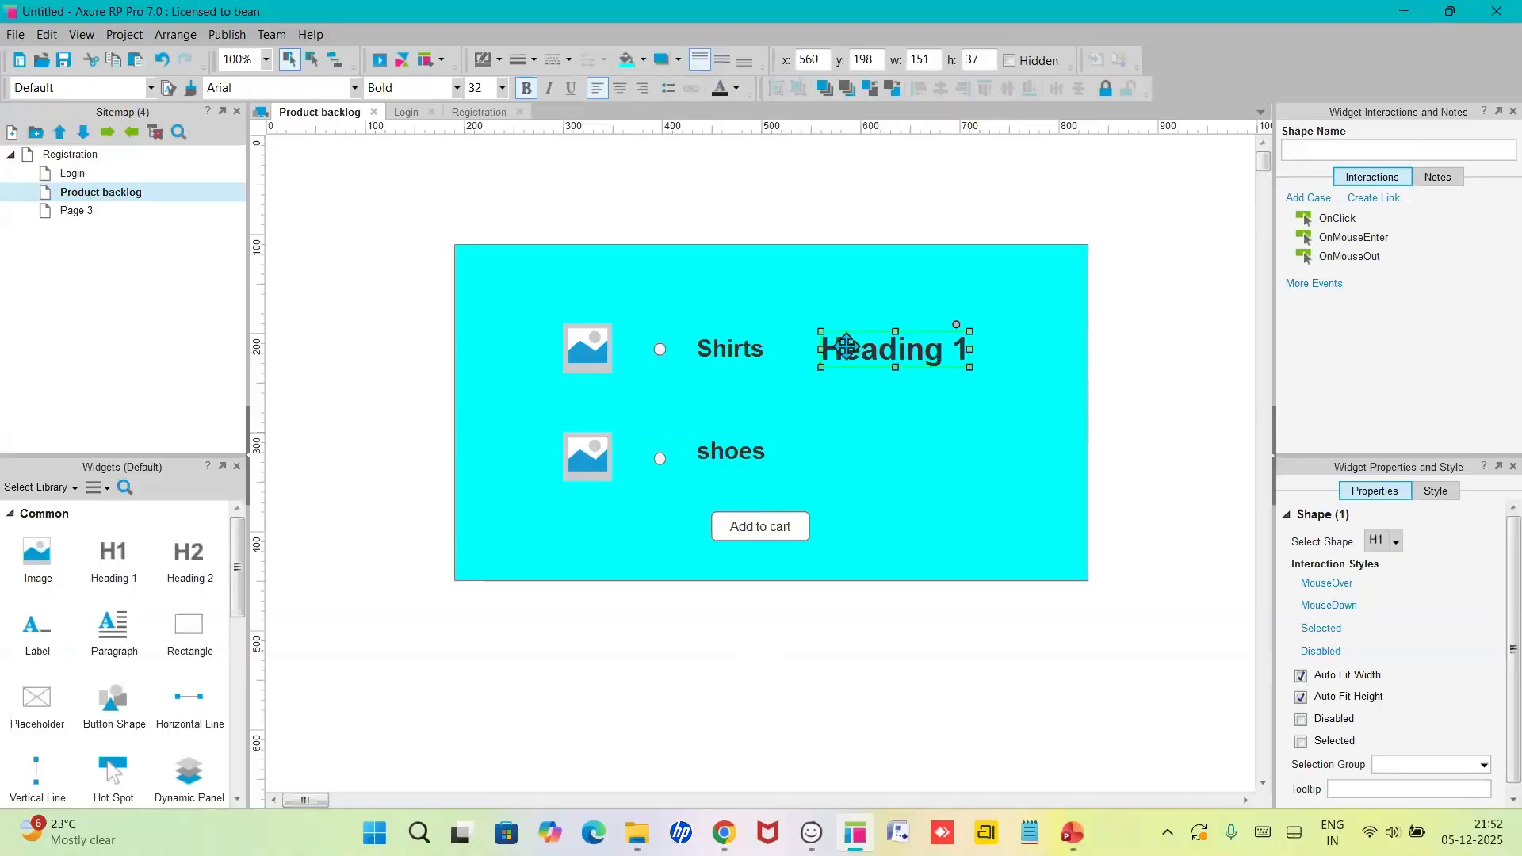
pyautogui.doubleClick(850, 347)
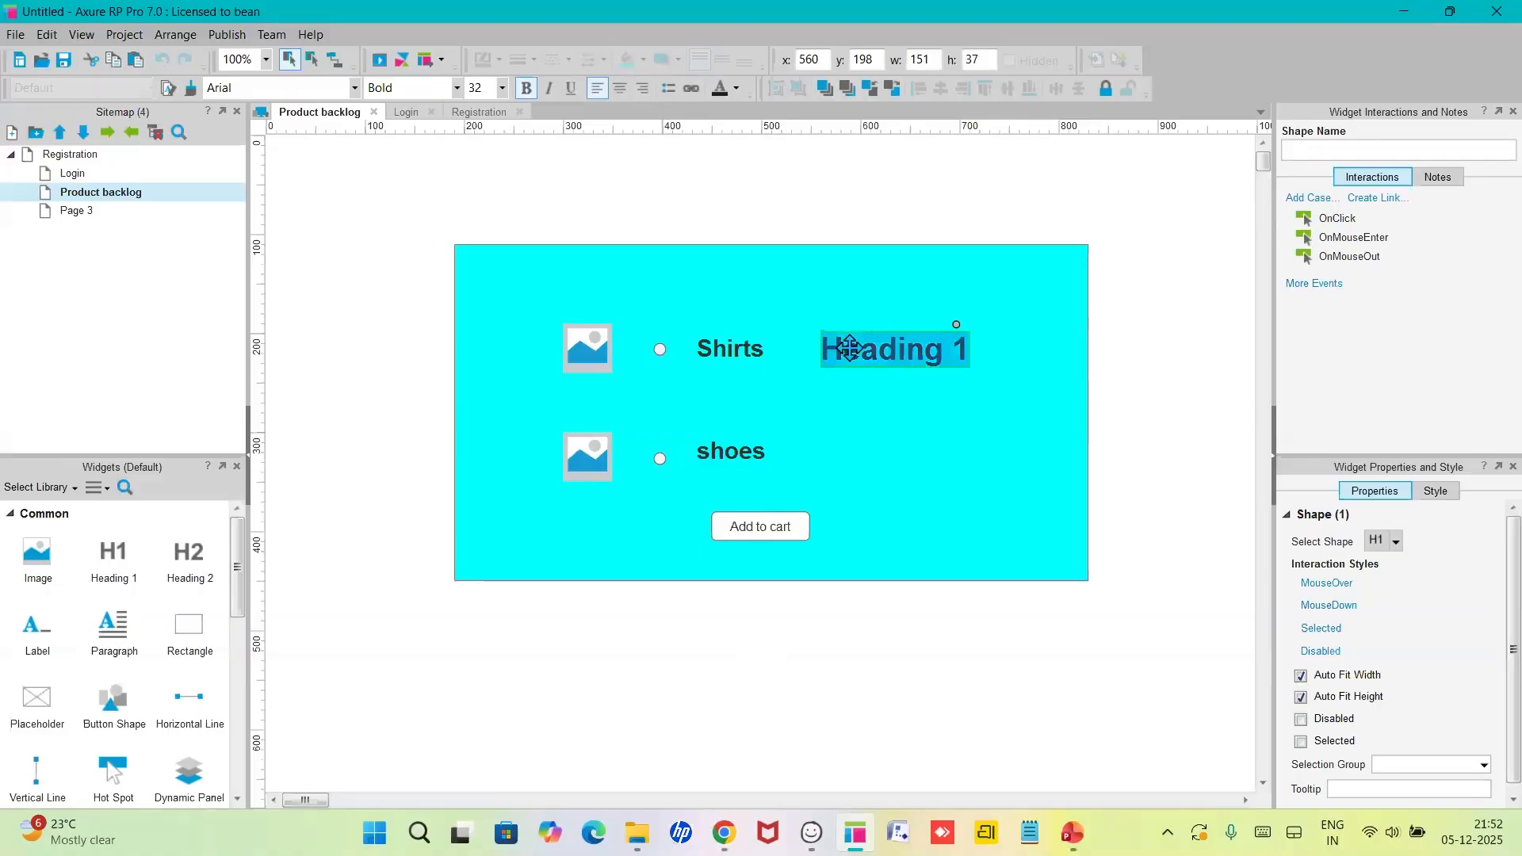
pyautogui.write('50')
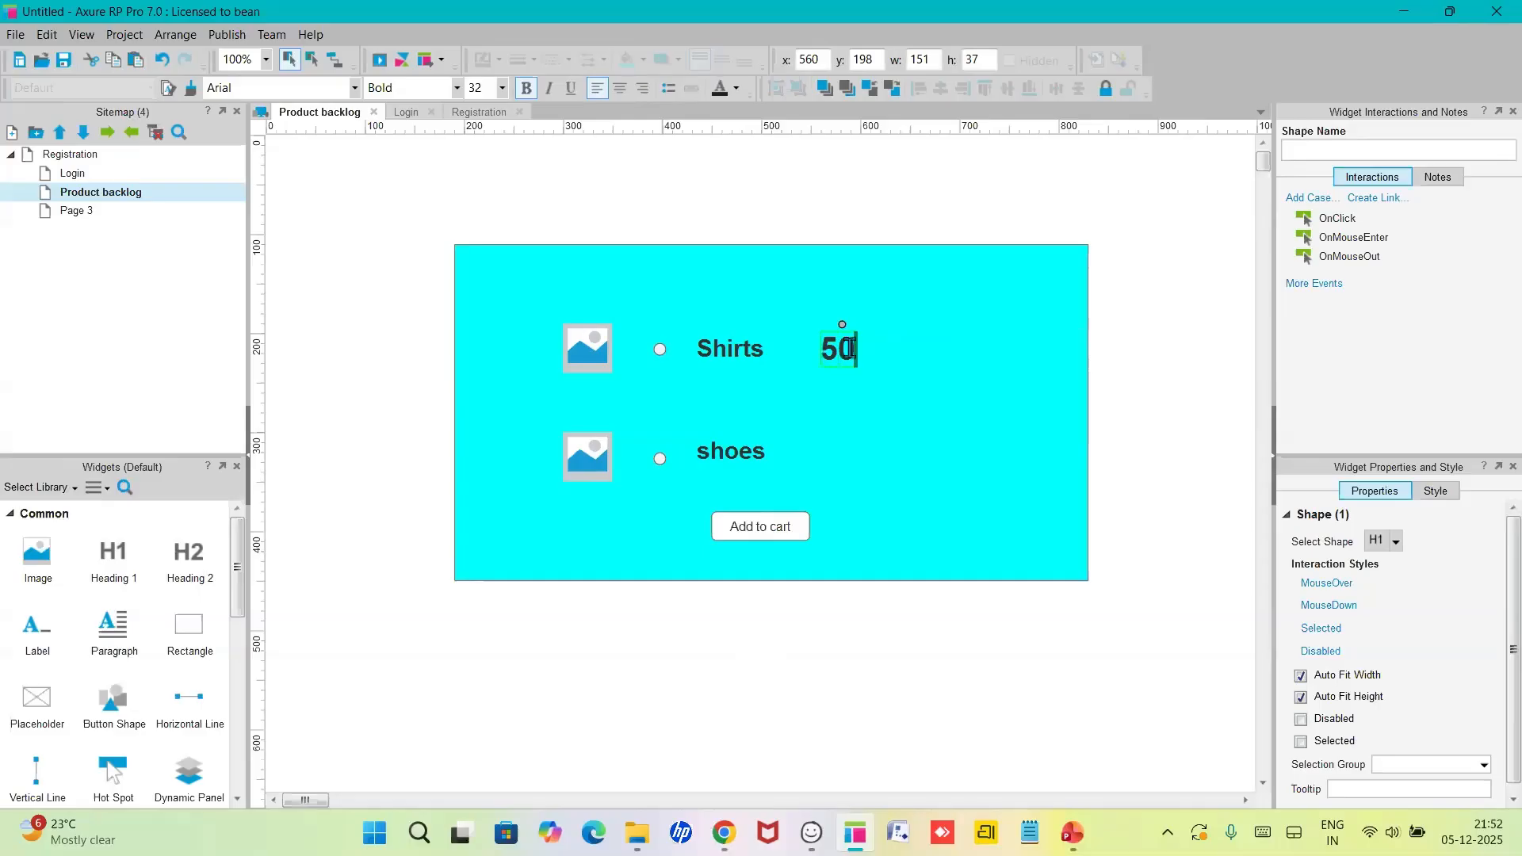
pyautogui.write('% o')
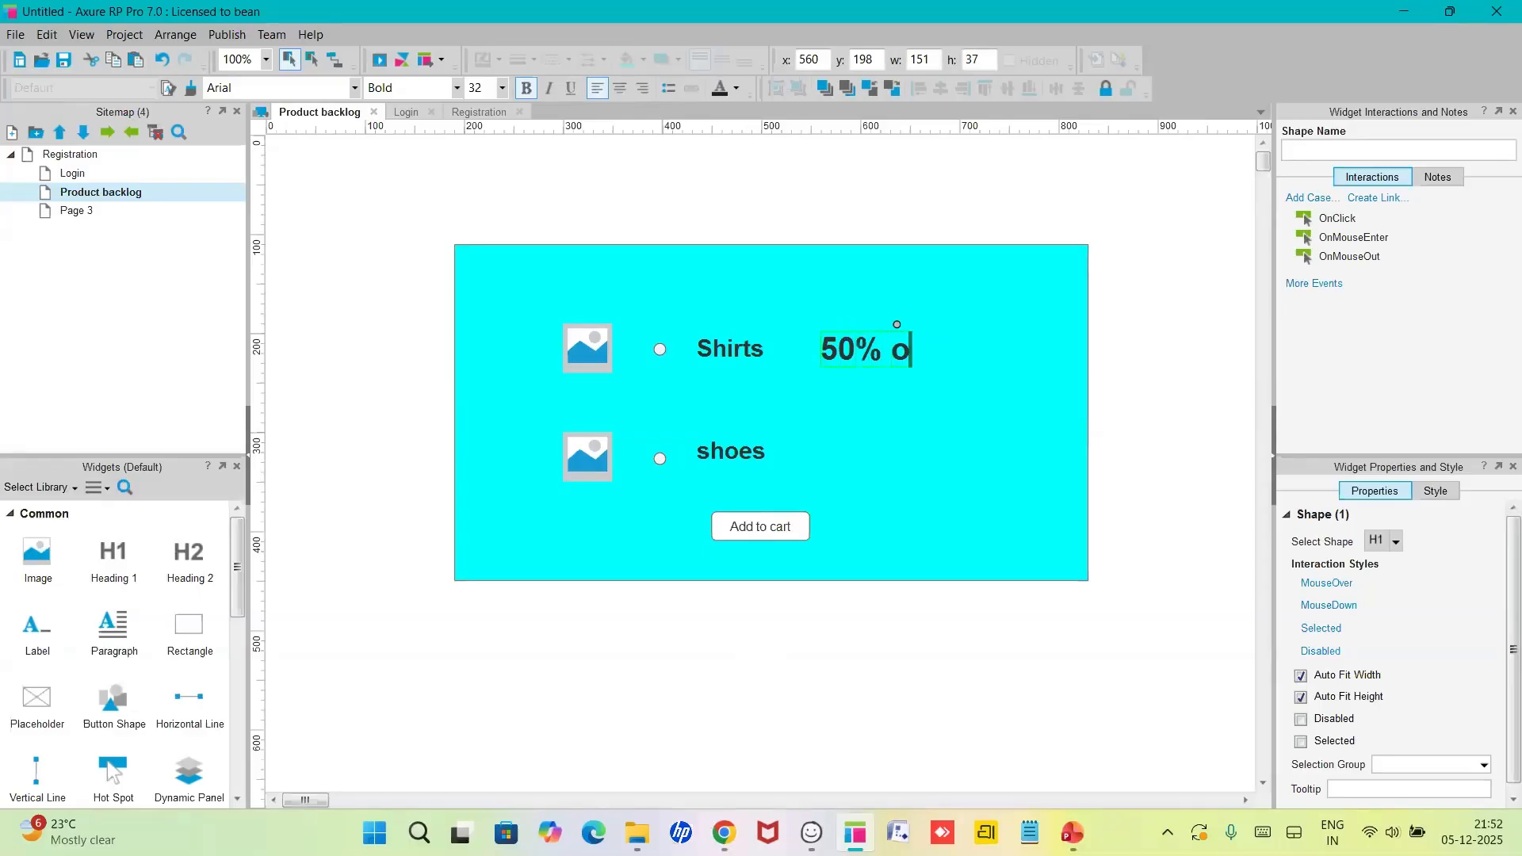
pyautogui.write('ff')
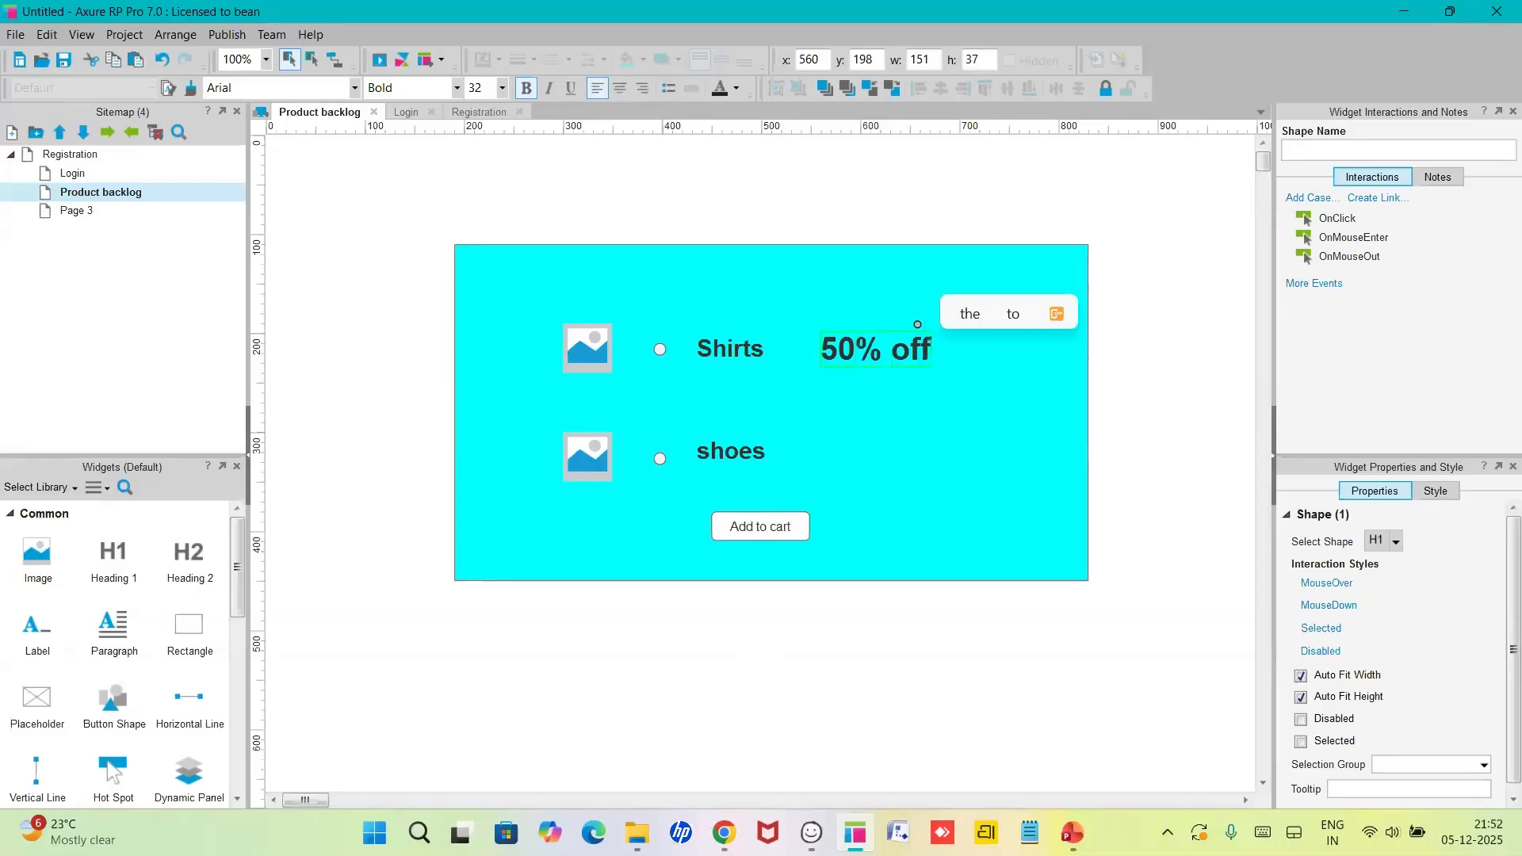
pyautogui.write(' on shi')
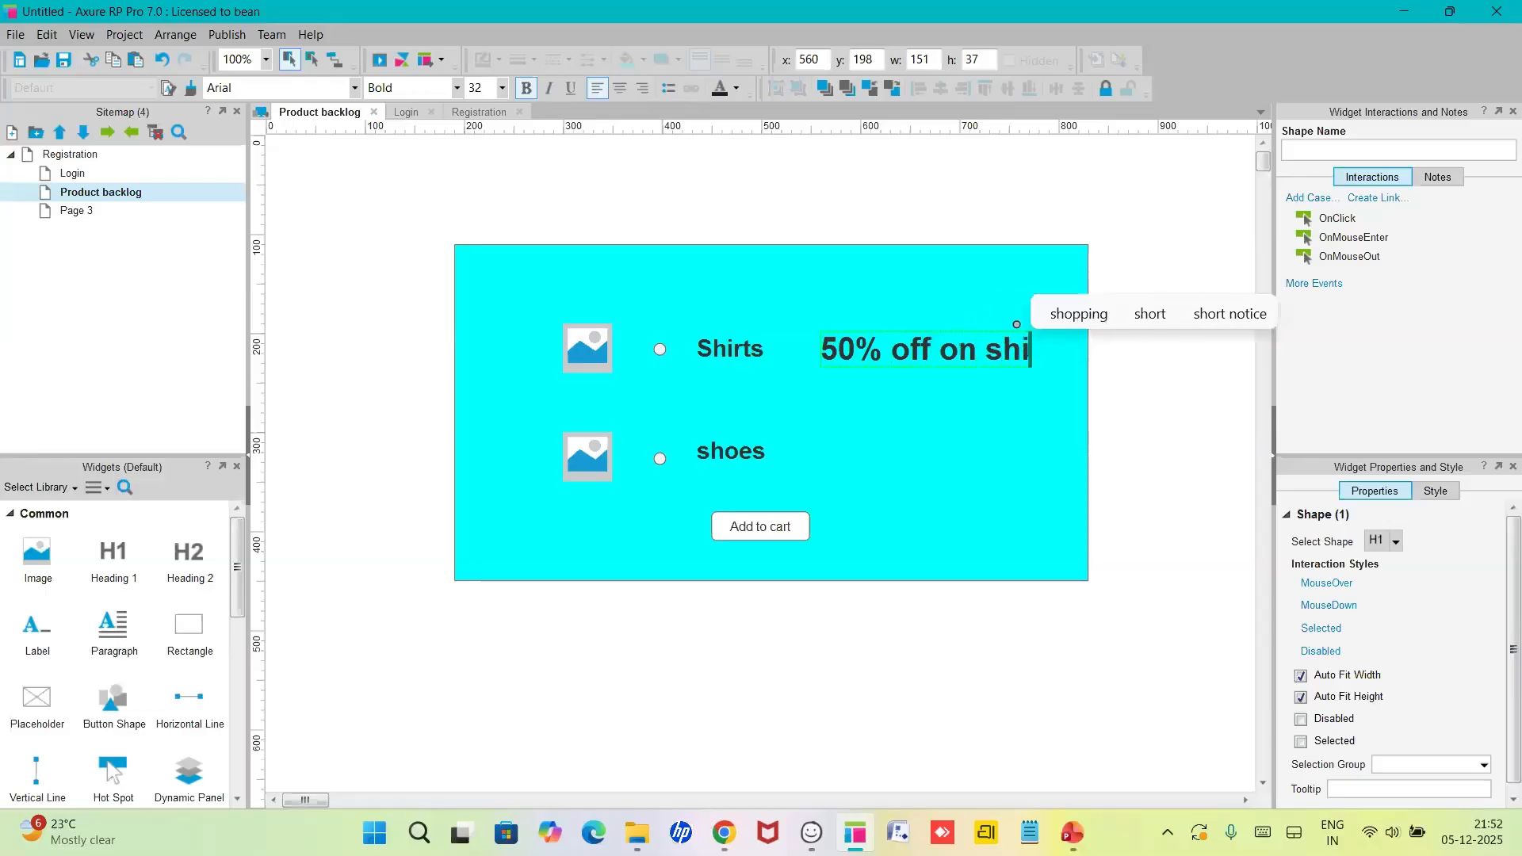
pyautogui.write('rts')
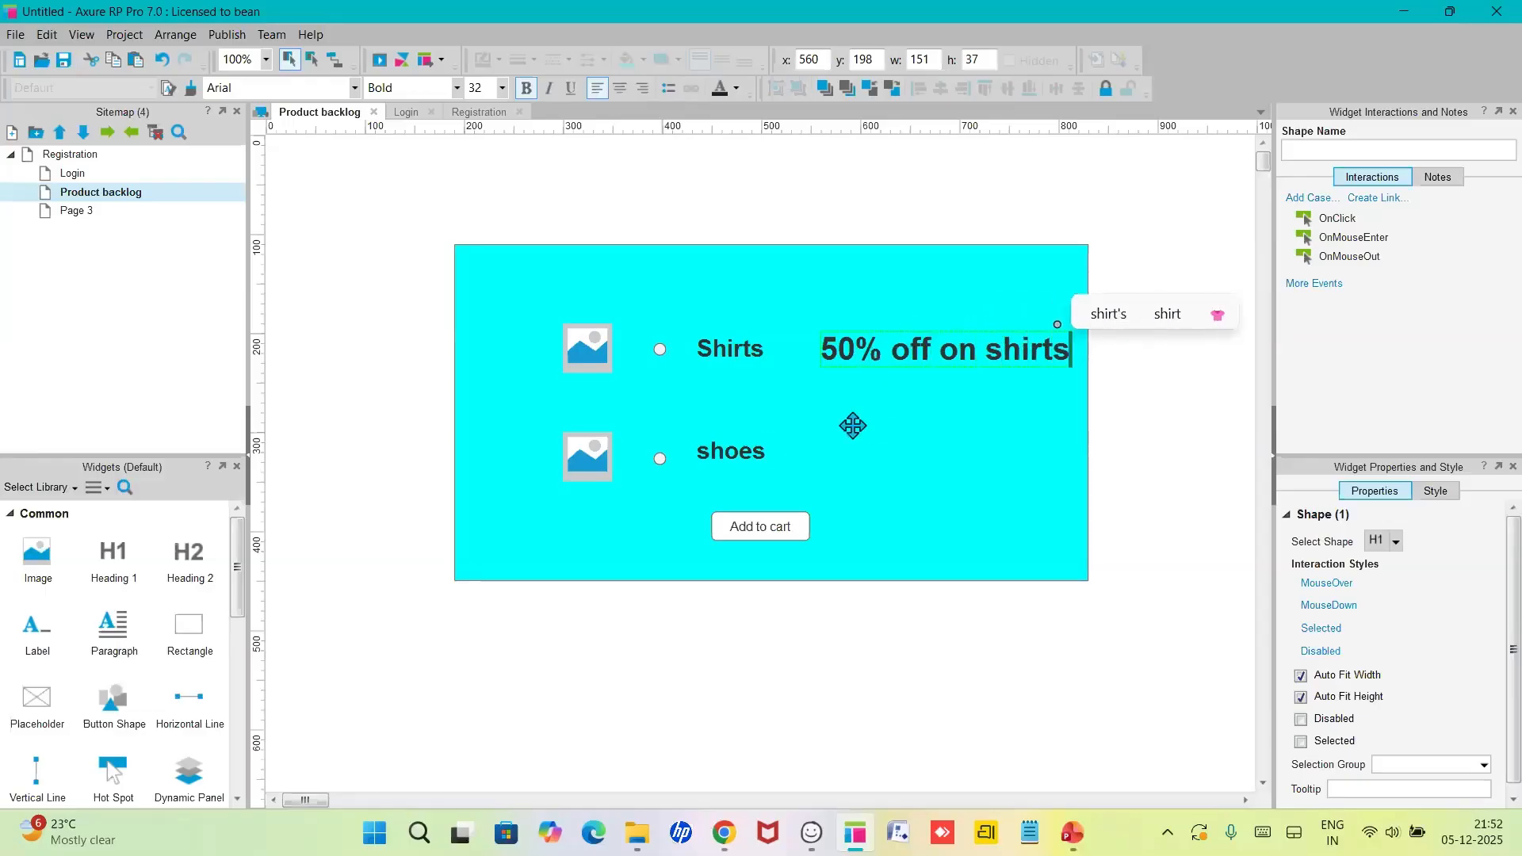
pyautogui.click(958, 482)
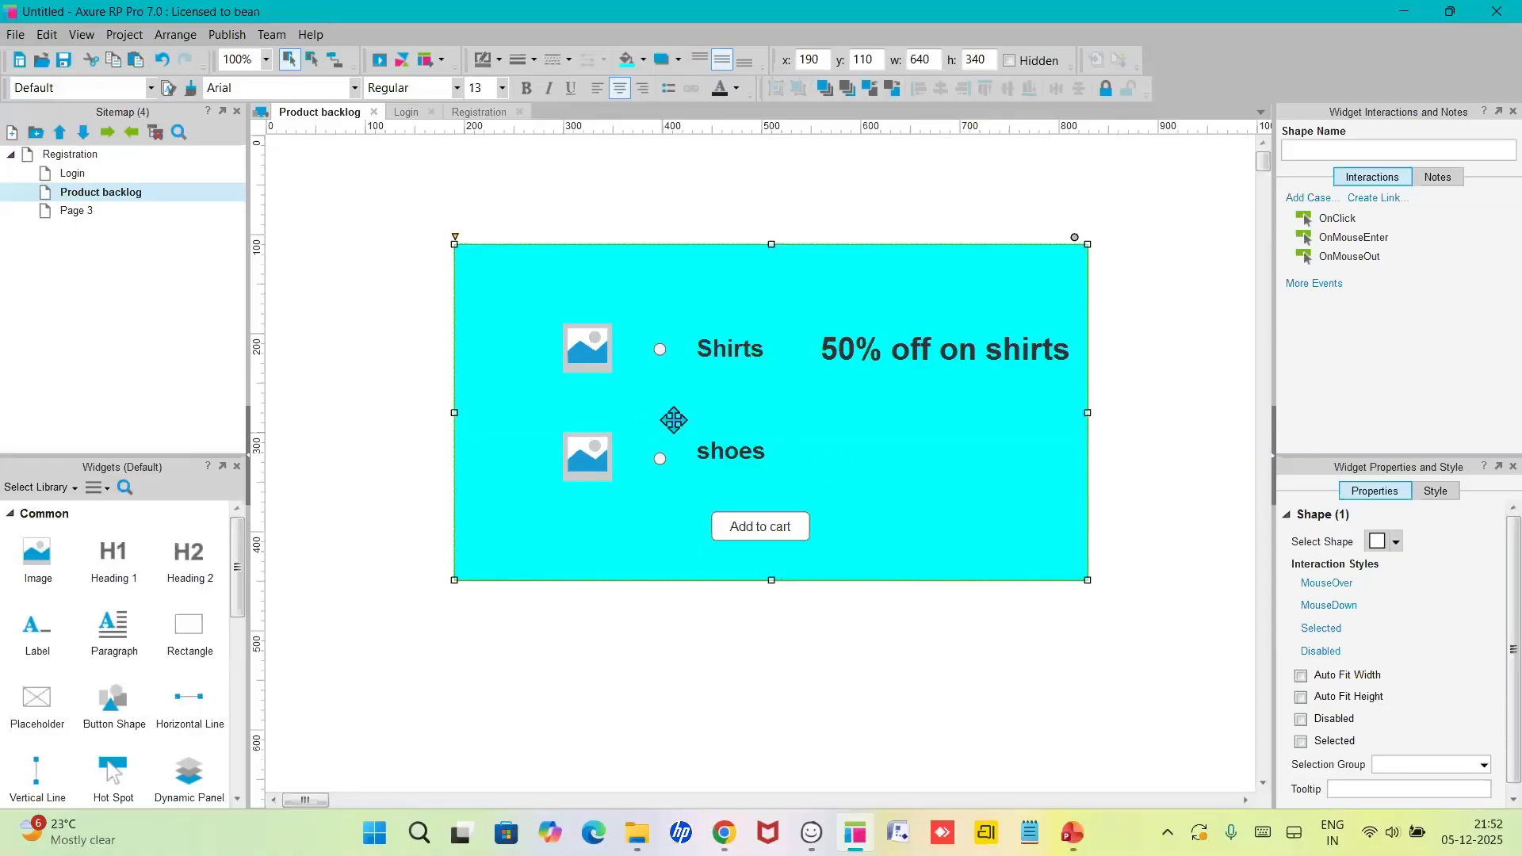
# - Copy all widgets of the Product backlog page and open Page 3
pyautogui.hotkey('ctrl', 'a')
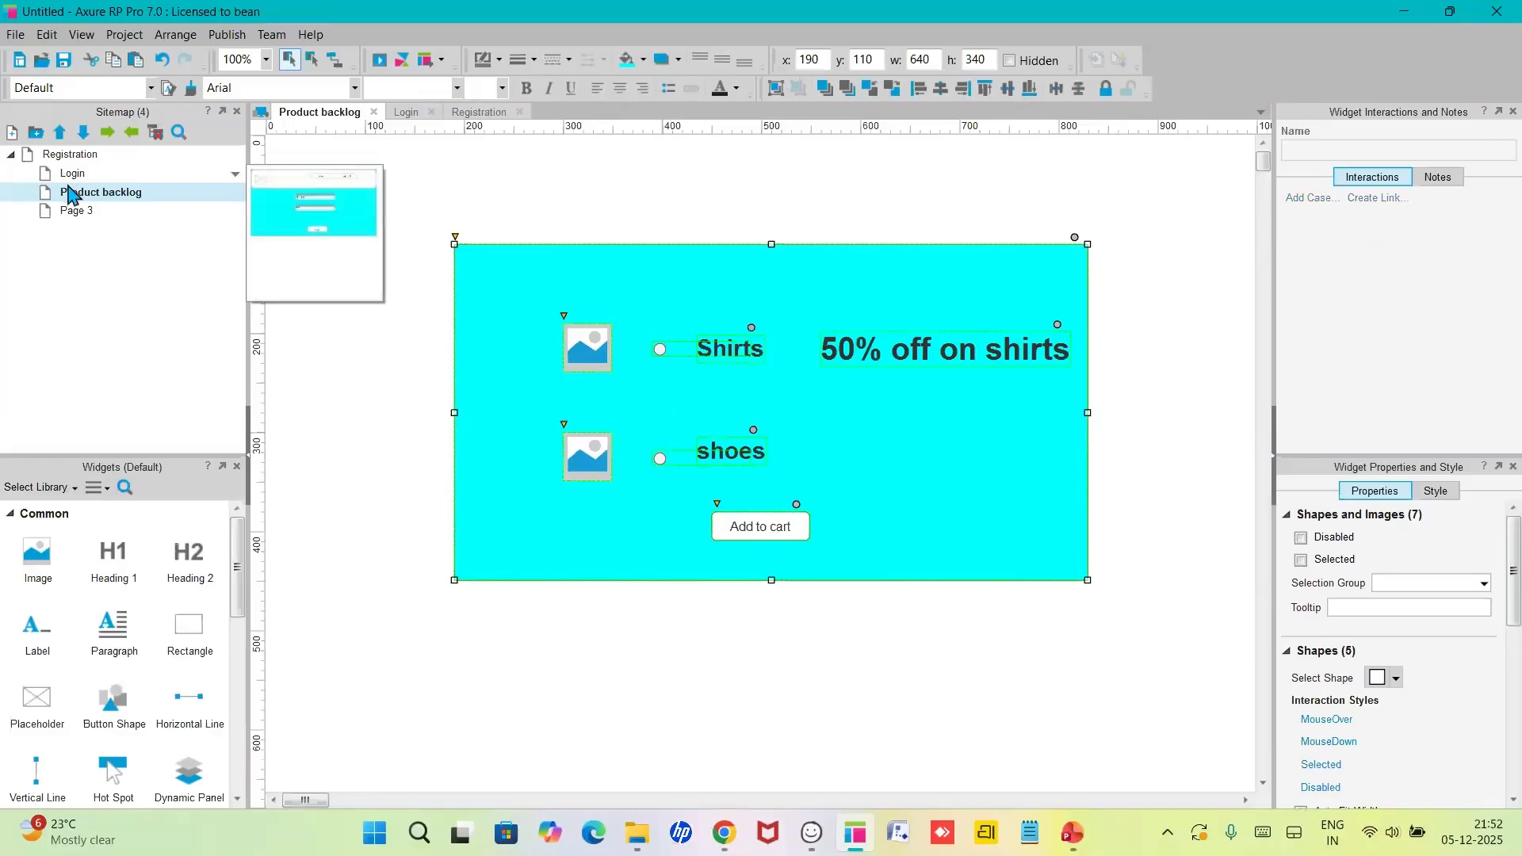
pyautogui.click(77, 213)
pyautogui.doubleClick(77, 212)
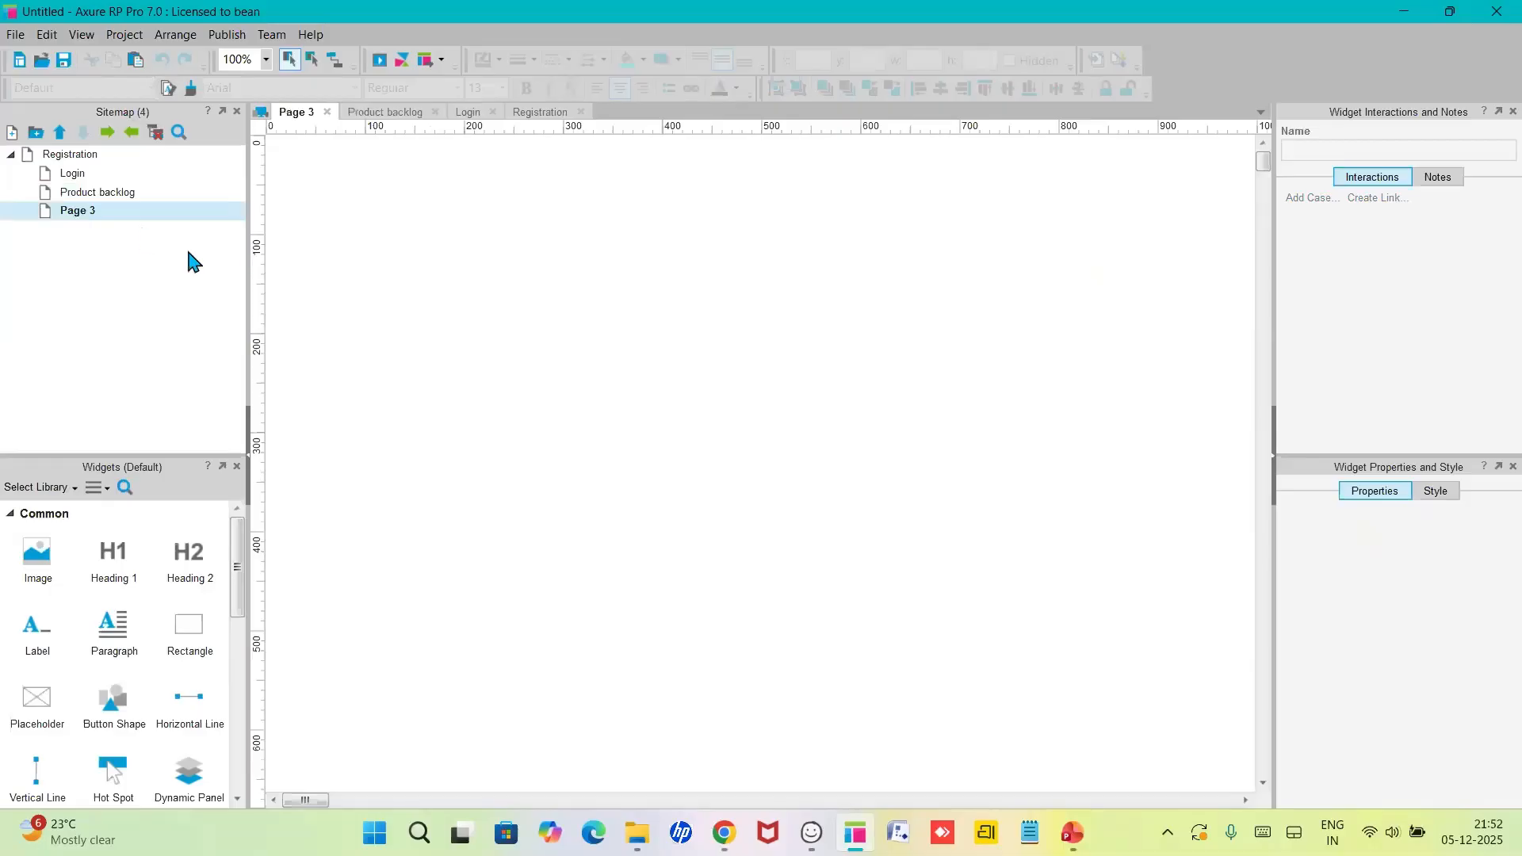
# - Rename Page 3 in the sitemap as Add to cart
pyautogui.rightClick(78, 214)
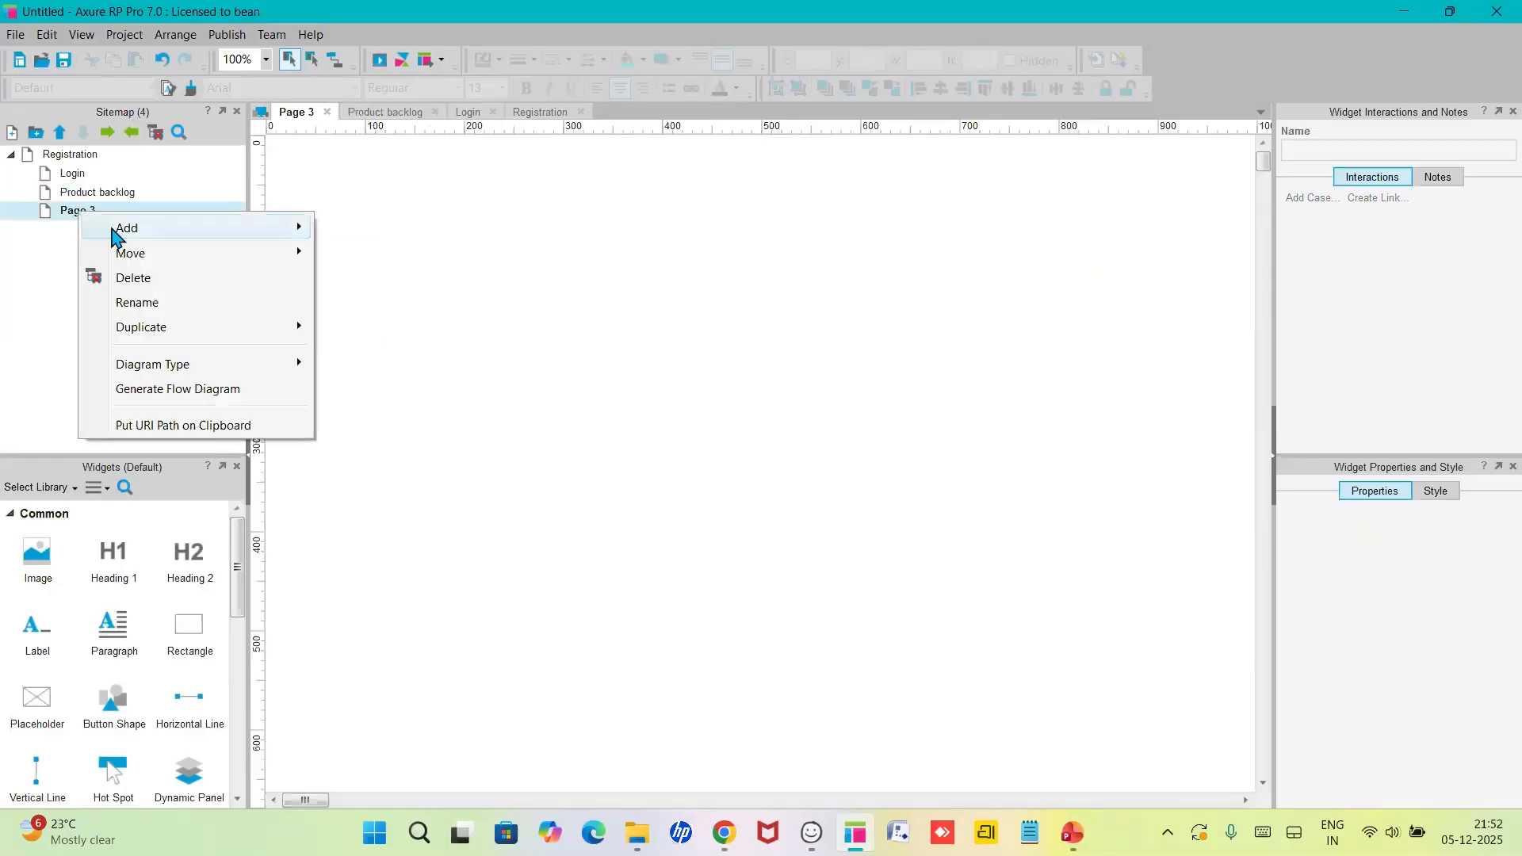
pyautogui.click(134, 309)
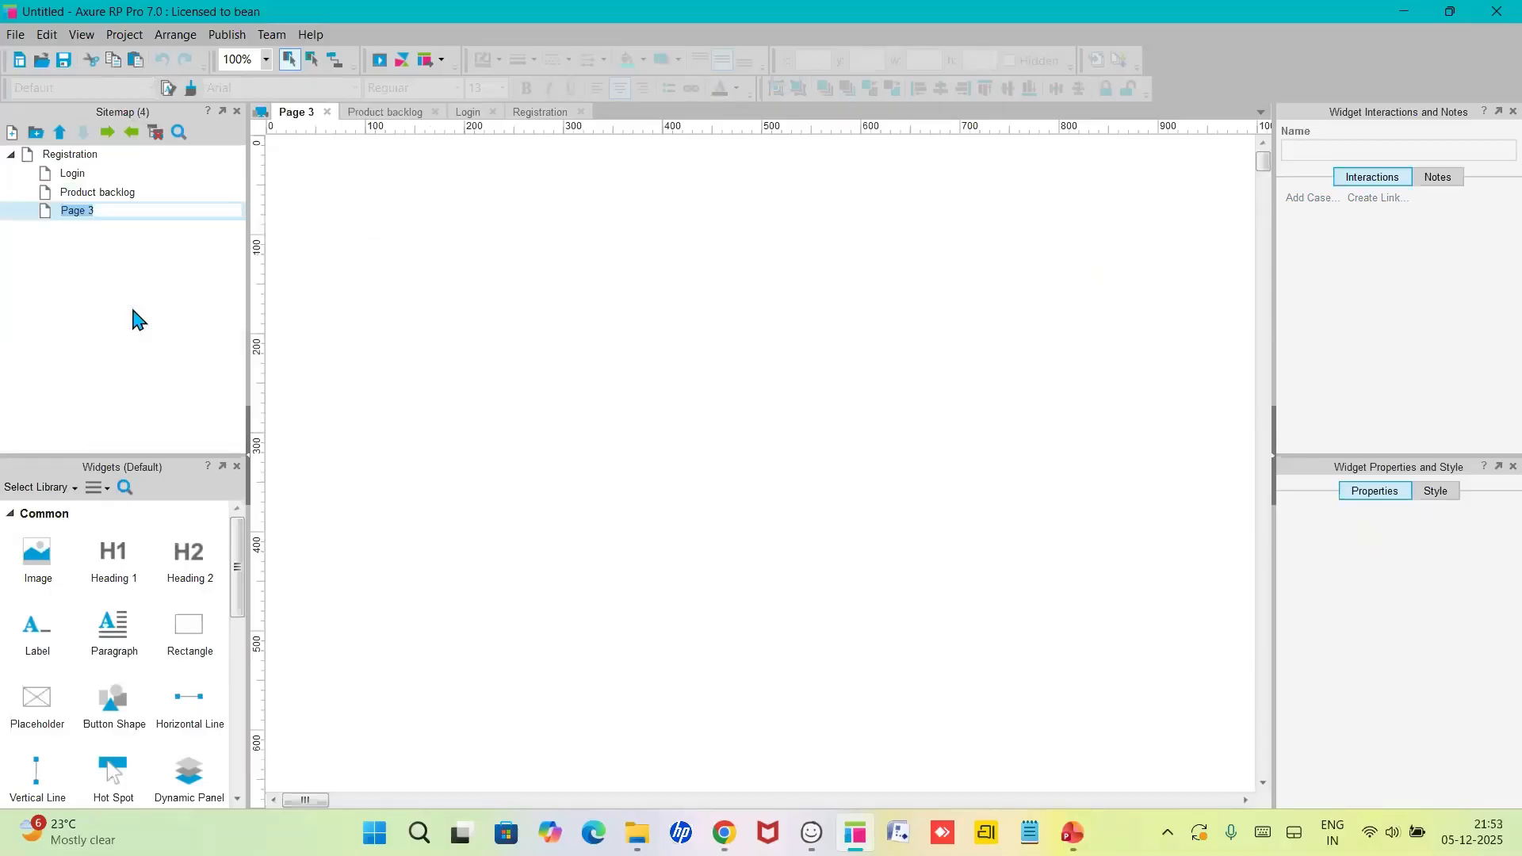
pyautogui.write('Ad')
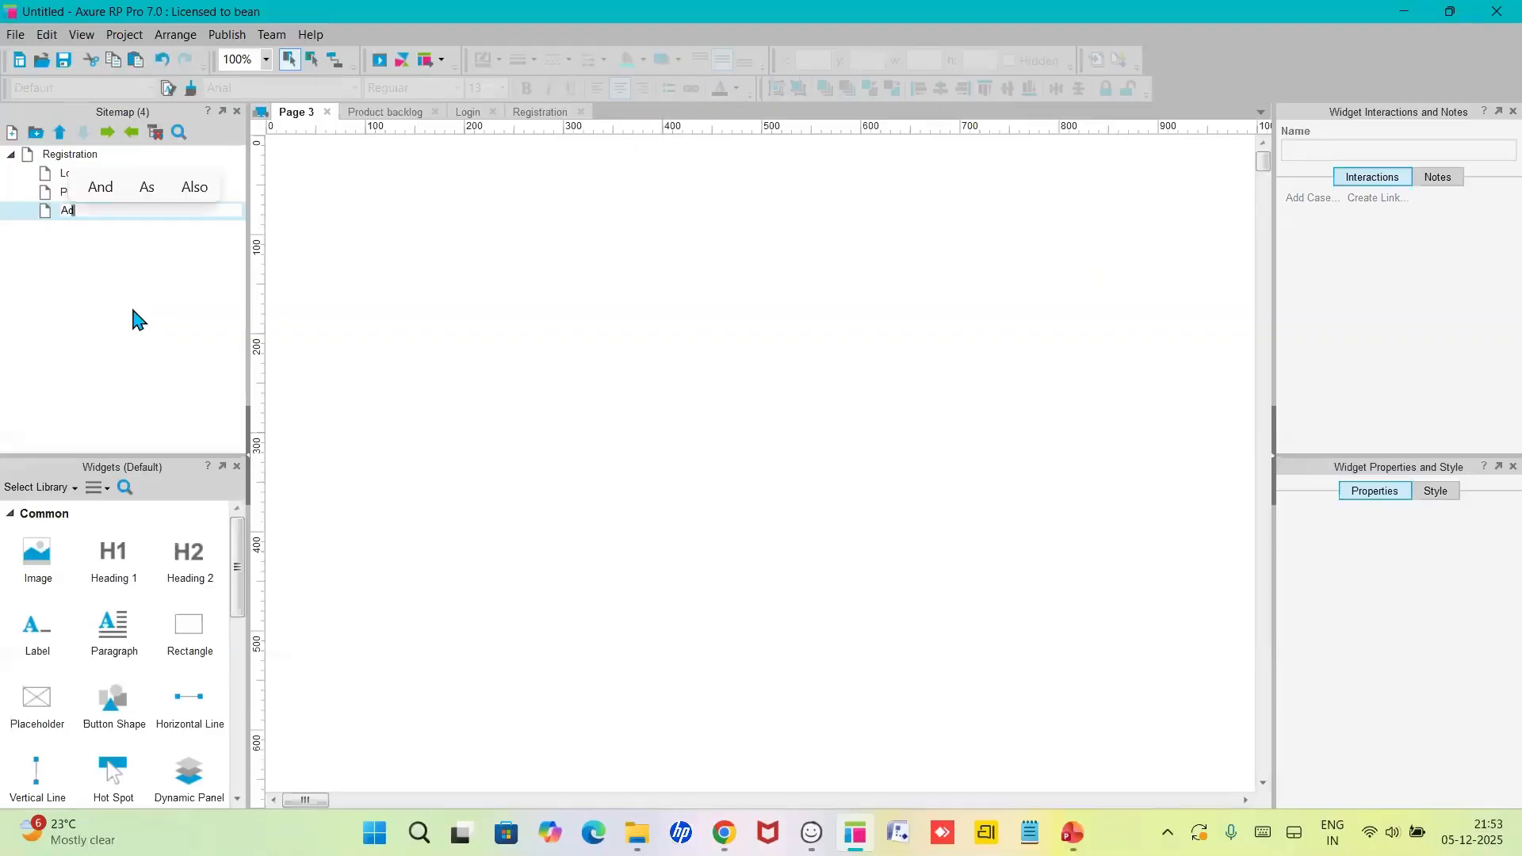
pyautogui.write('d to c')
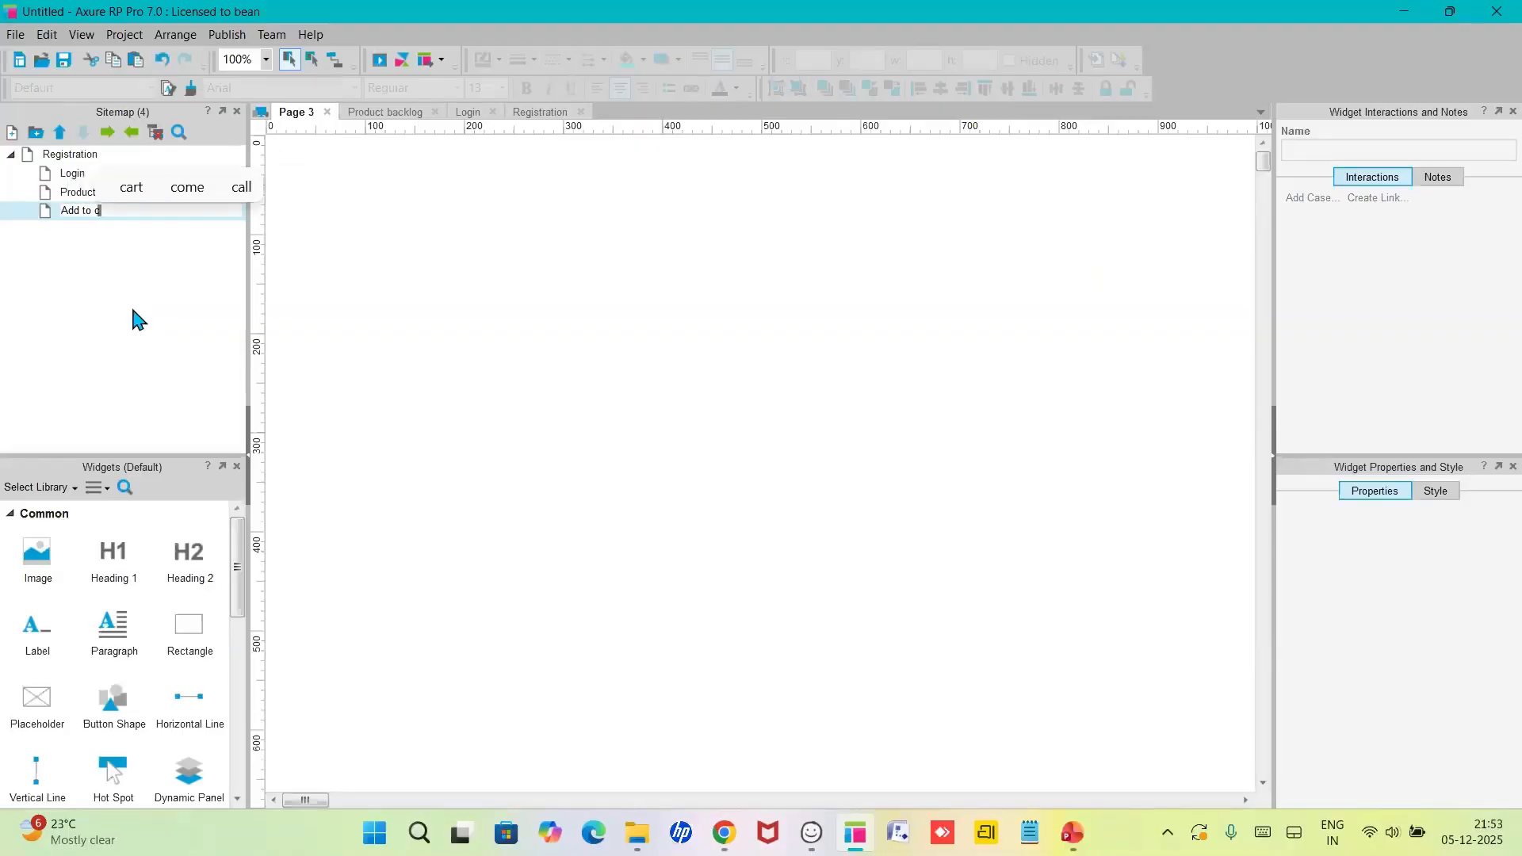
pyautogui.write('art')
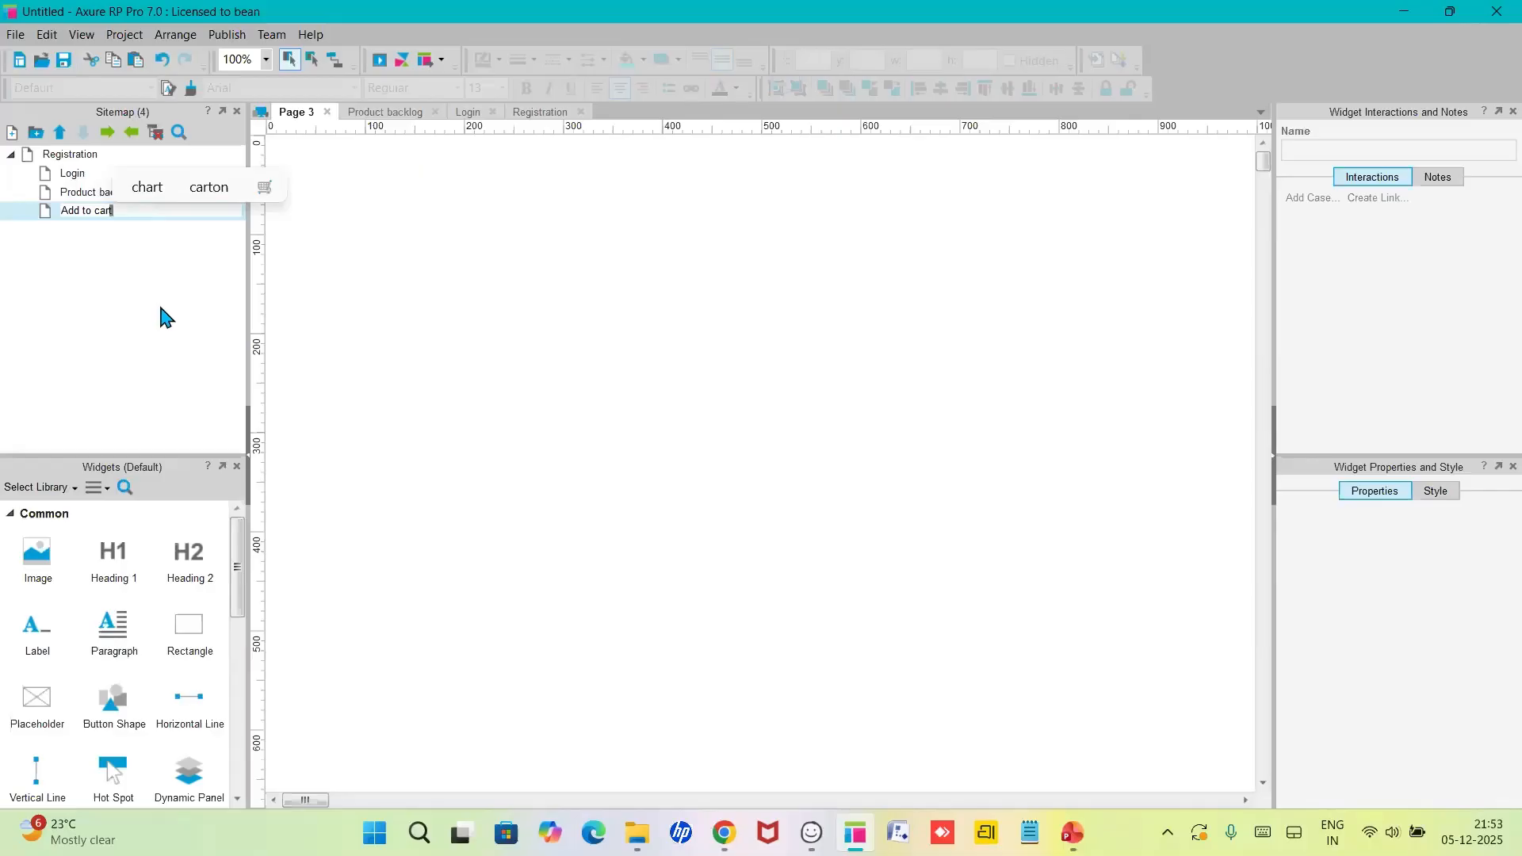
pyautogui.press('Return')
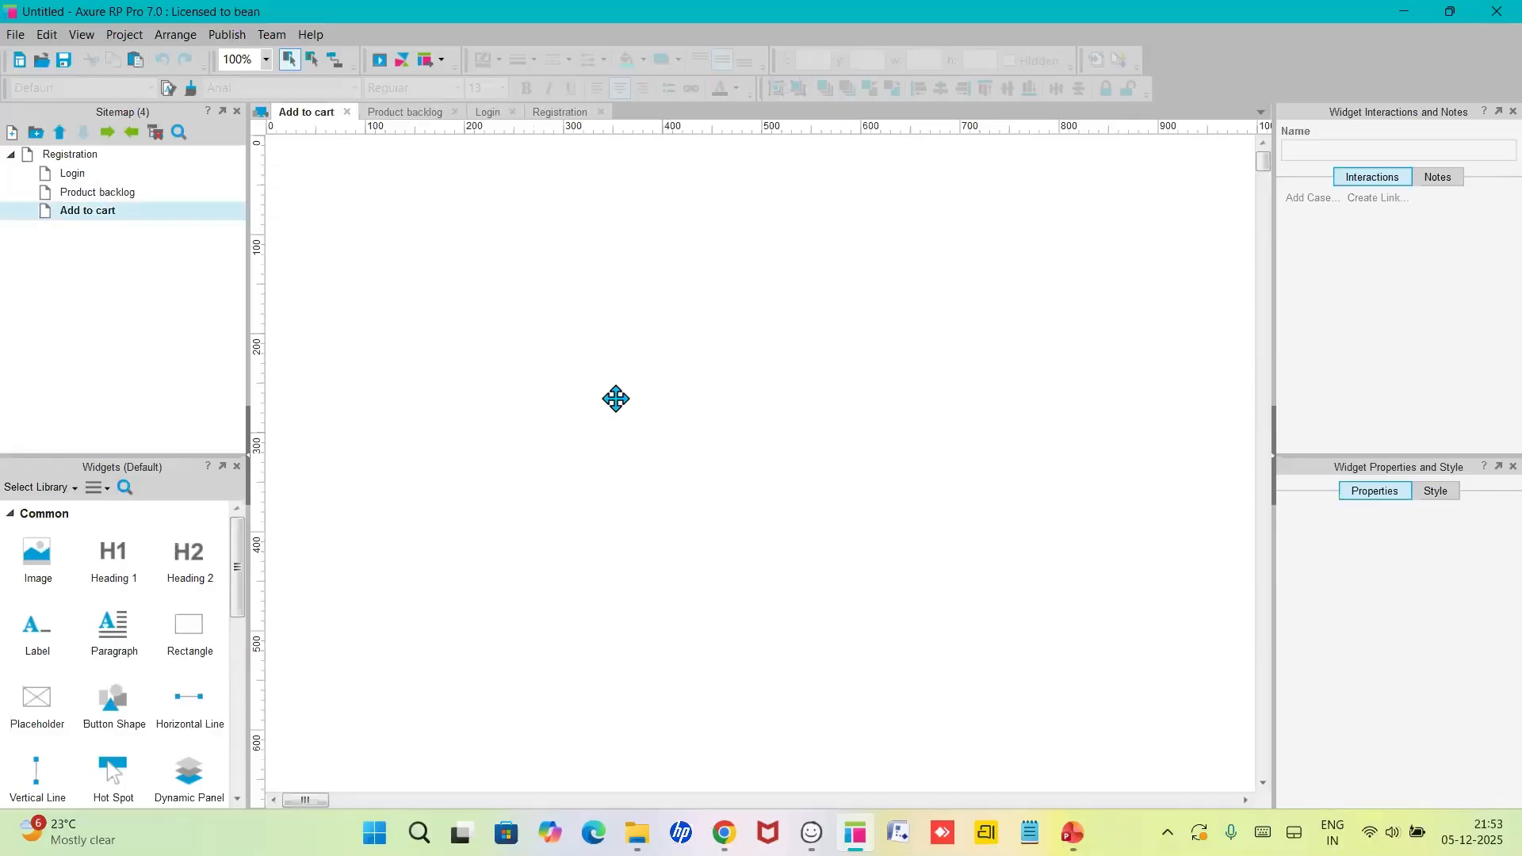
# - Paste the copied widgets onto the Add to cart page and delete the shoes heading with its radio button and image
pyautogui.hotkey('ctrl', 'v')
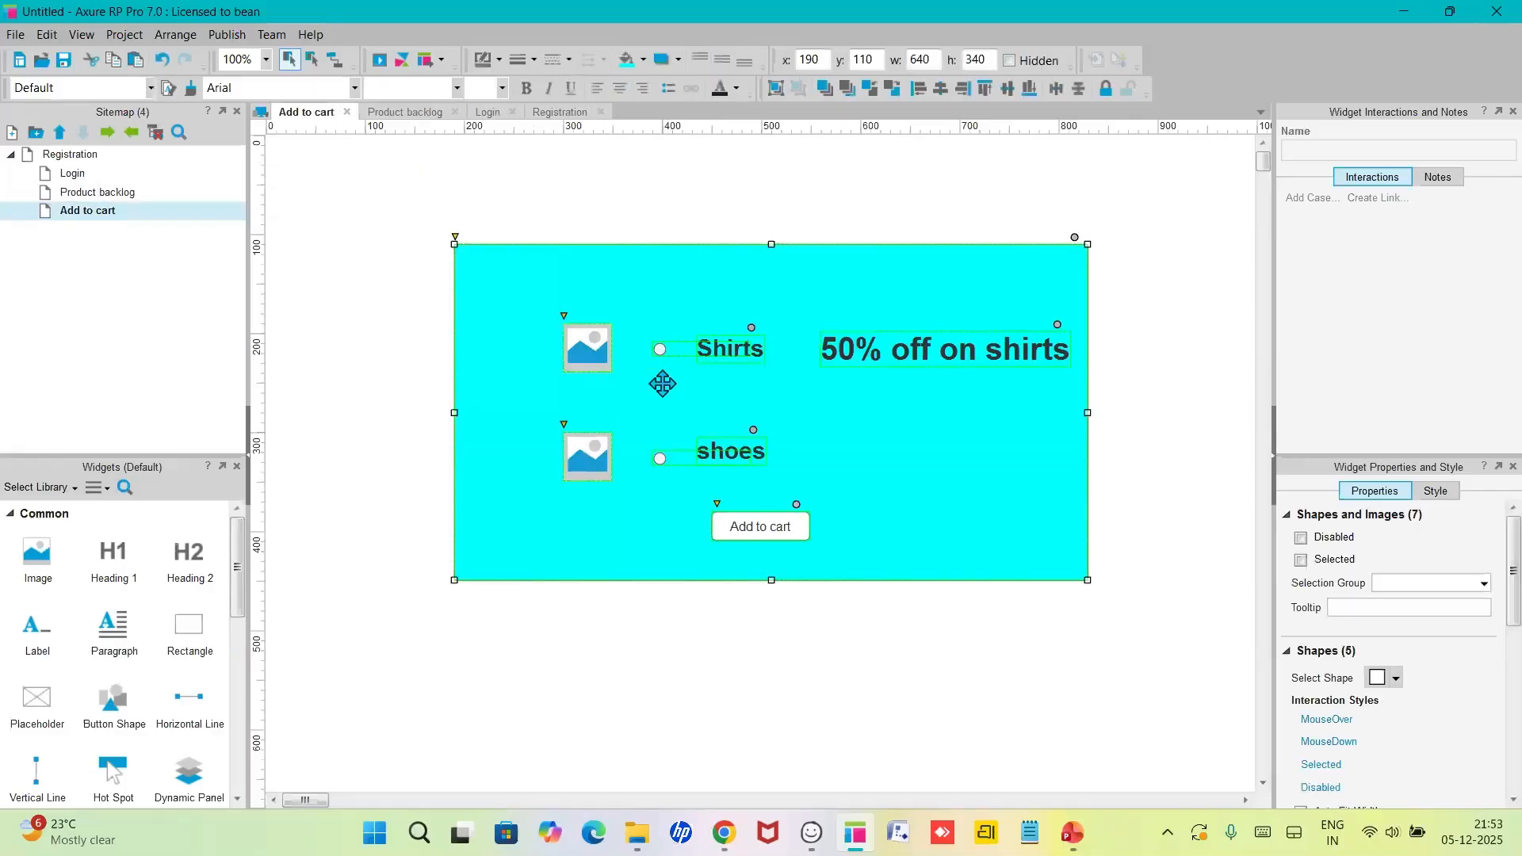
pyautogui.click(745, 449)
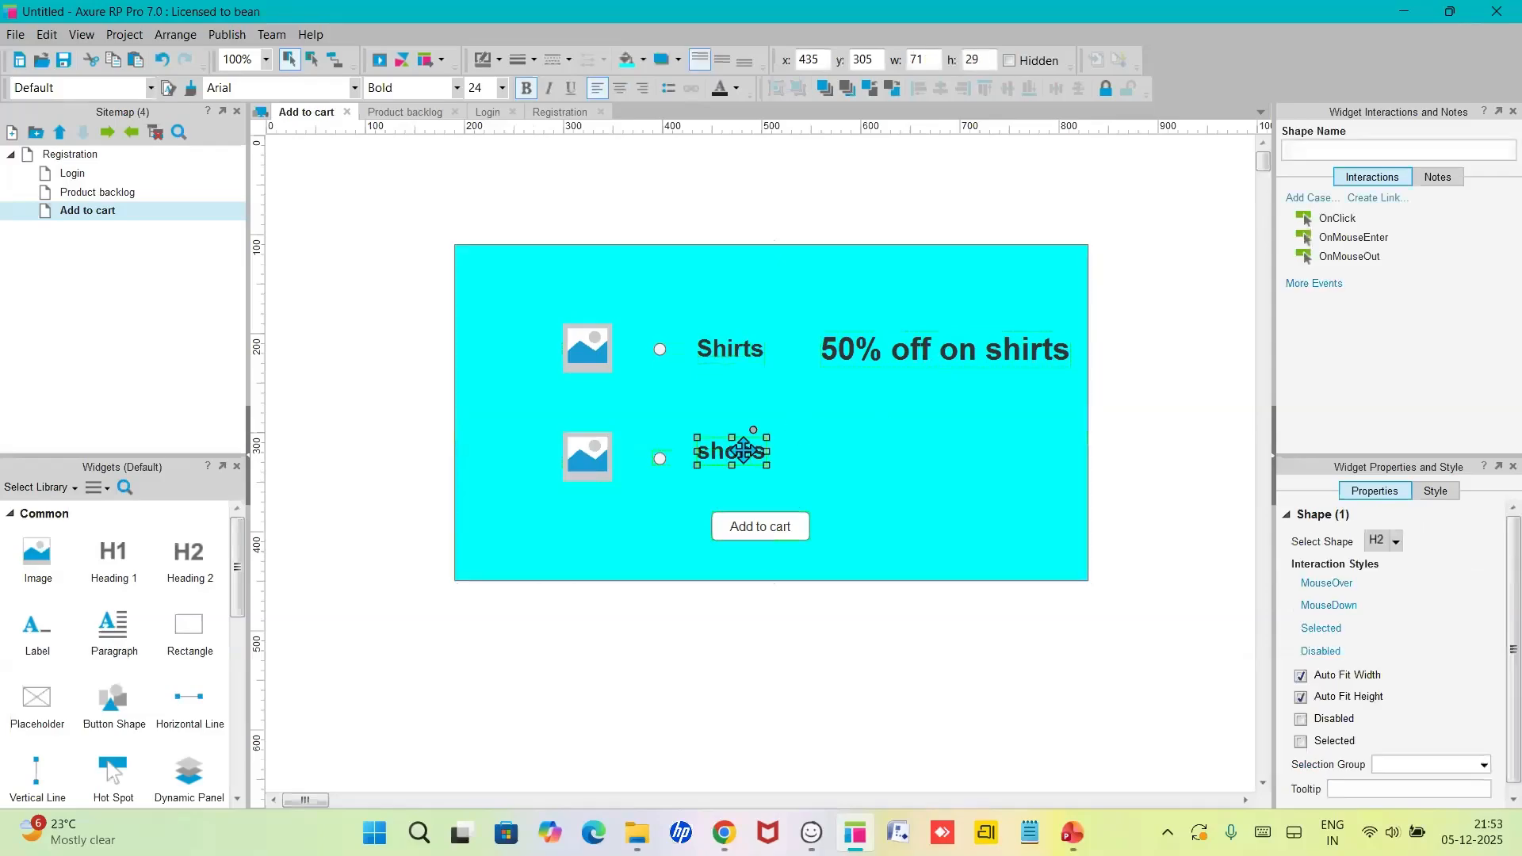
pyautogui.press('Delete')
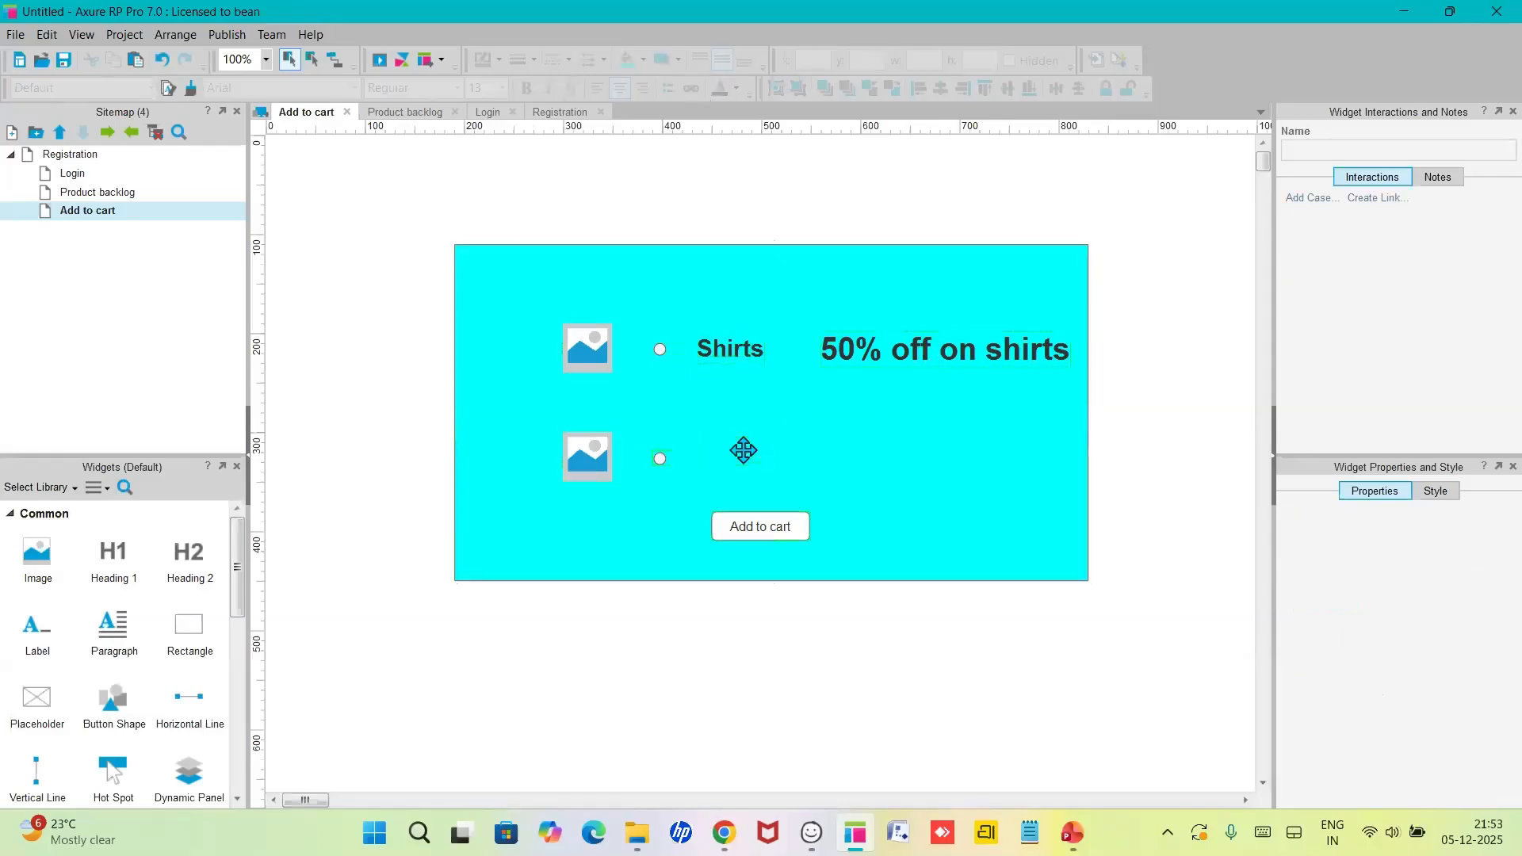
pyautogui.click(657, 463)
pyautogui.press('Delete')
pyautogui.click(592, 459)
pyautogui.press('Delete')
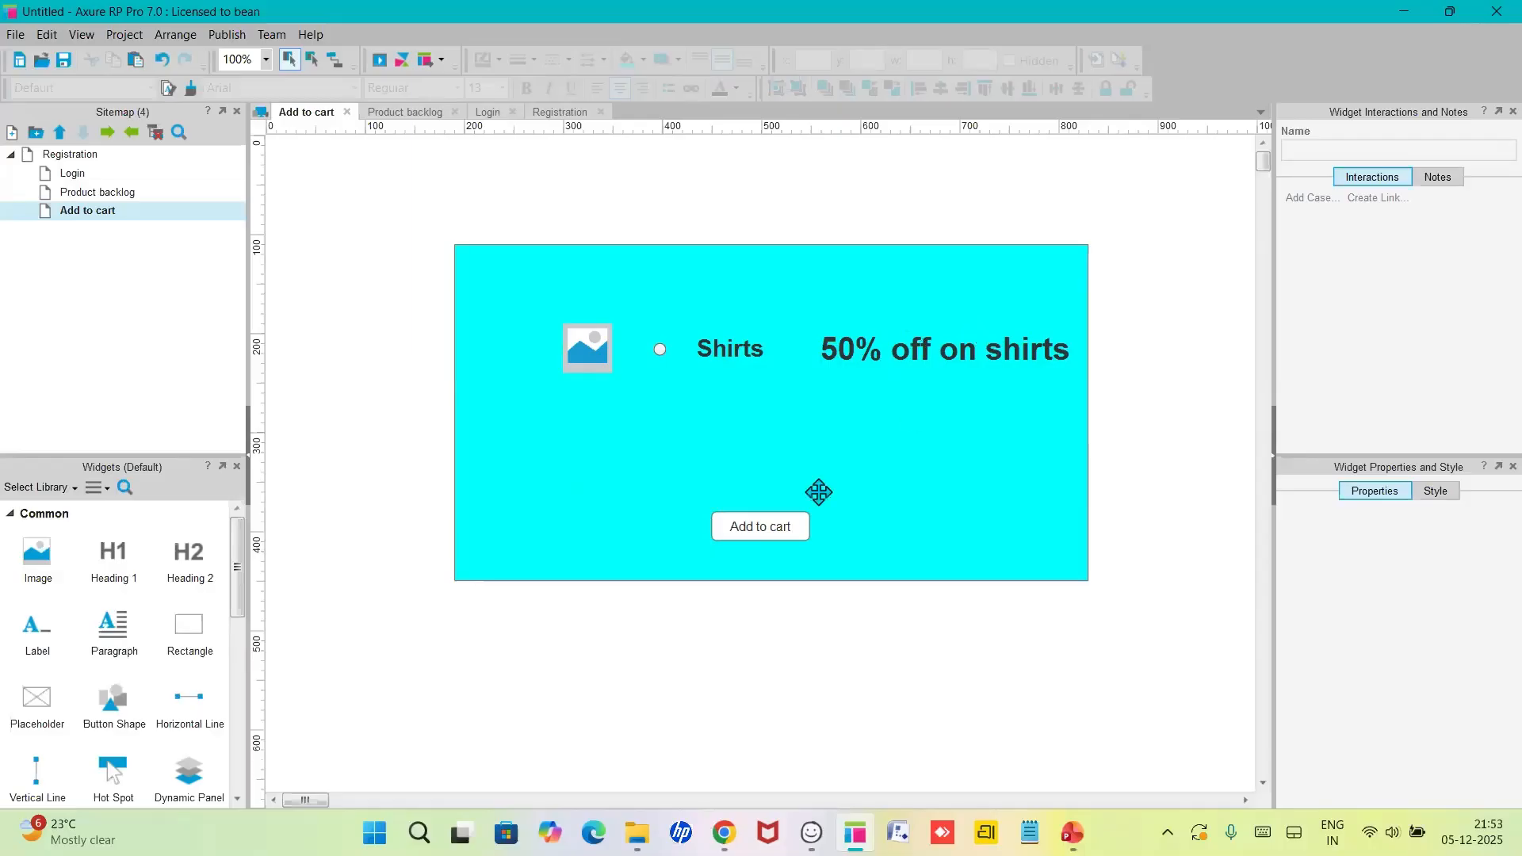
# - Move the Add to cart button up to about x 440, y 340 and relabel it Purchase
pyautogui.moveTo(778, 520); pyautogui.dragTo(767, 484)
pyautogui.doubleClick(764, 484)
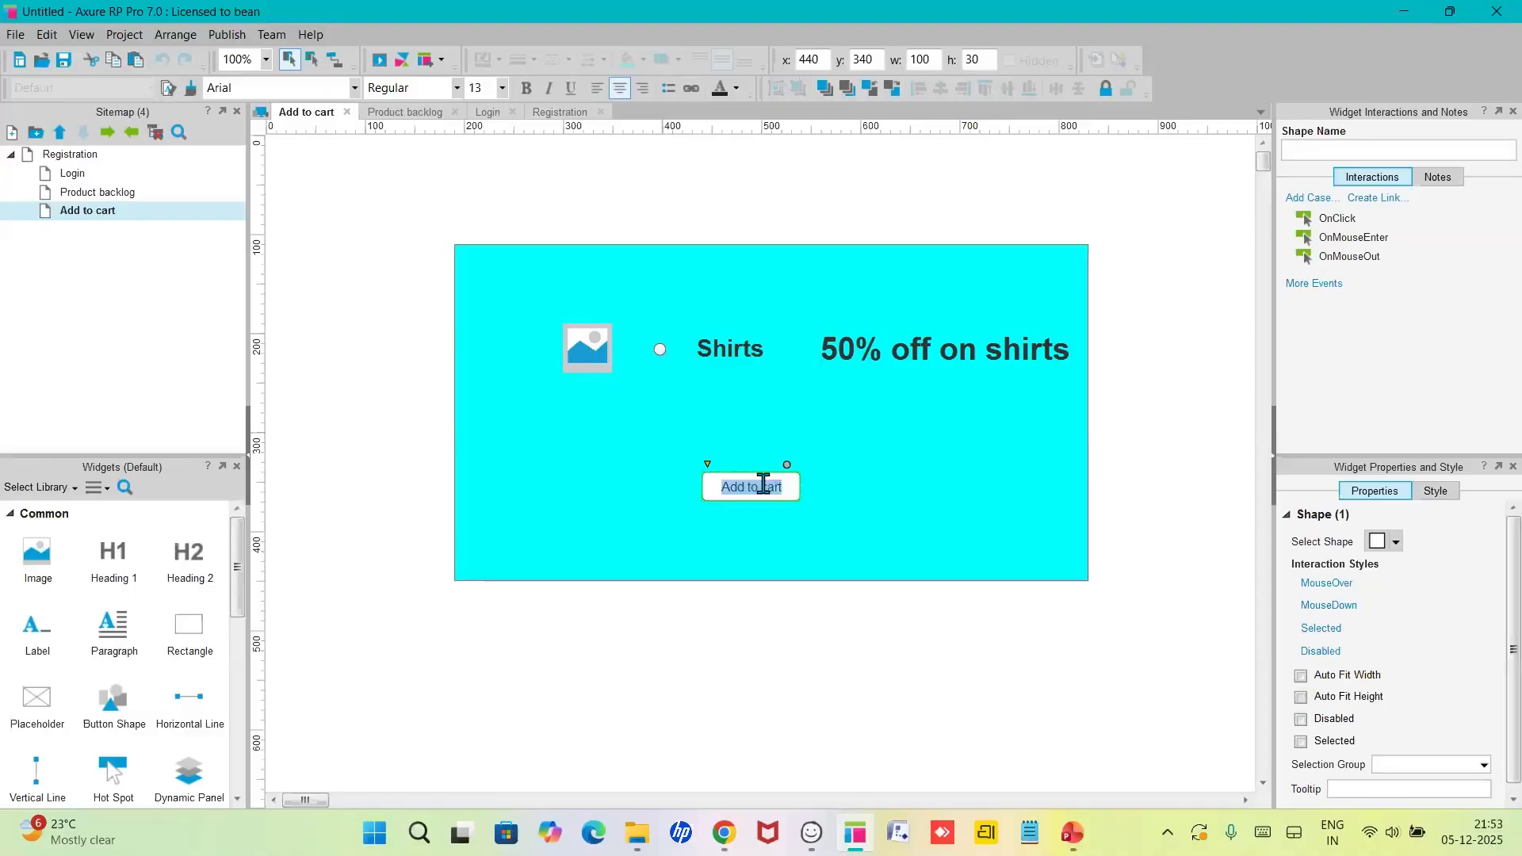
pyautogui.write('Pu')
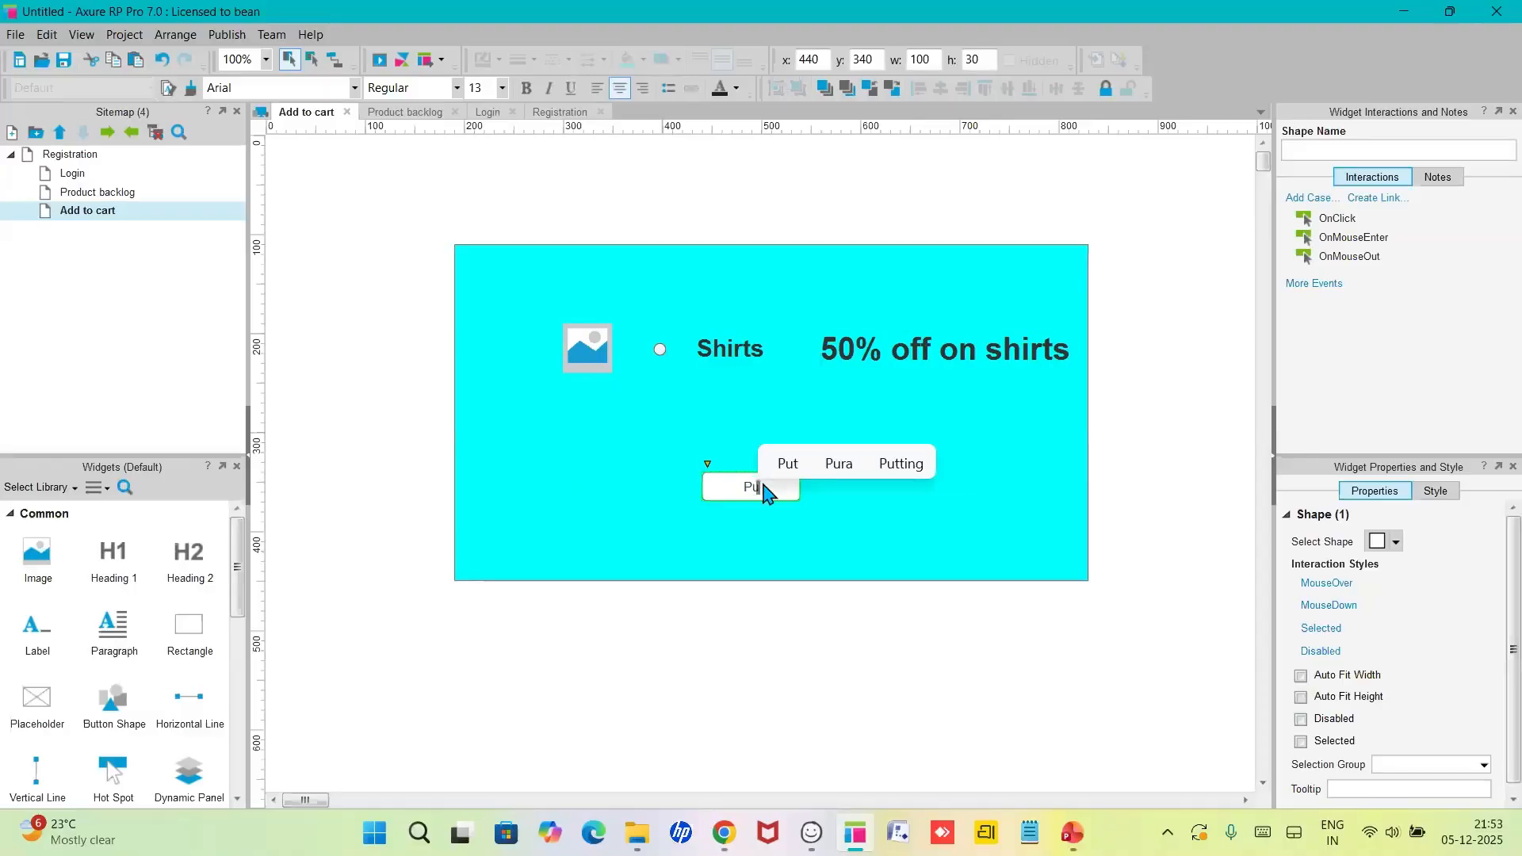
pyautogui.write('rchase')
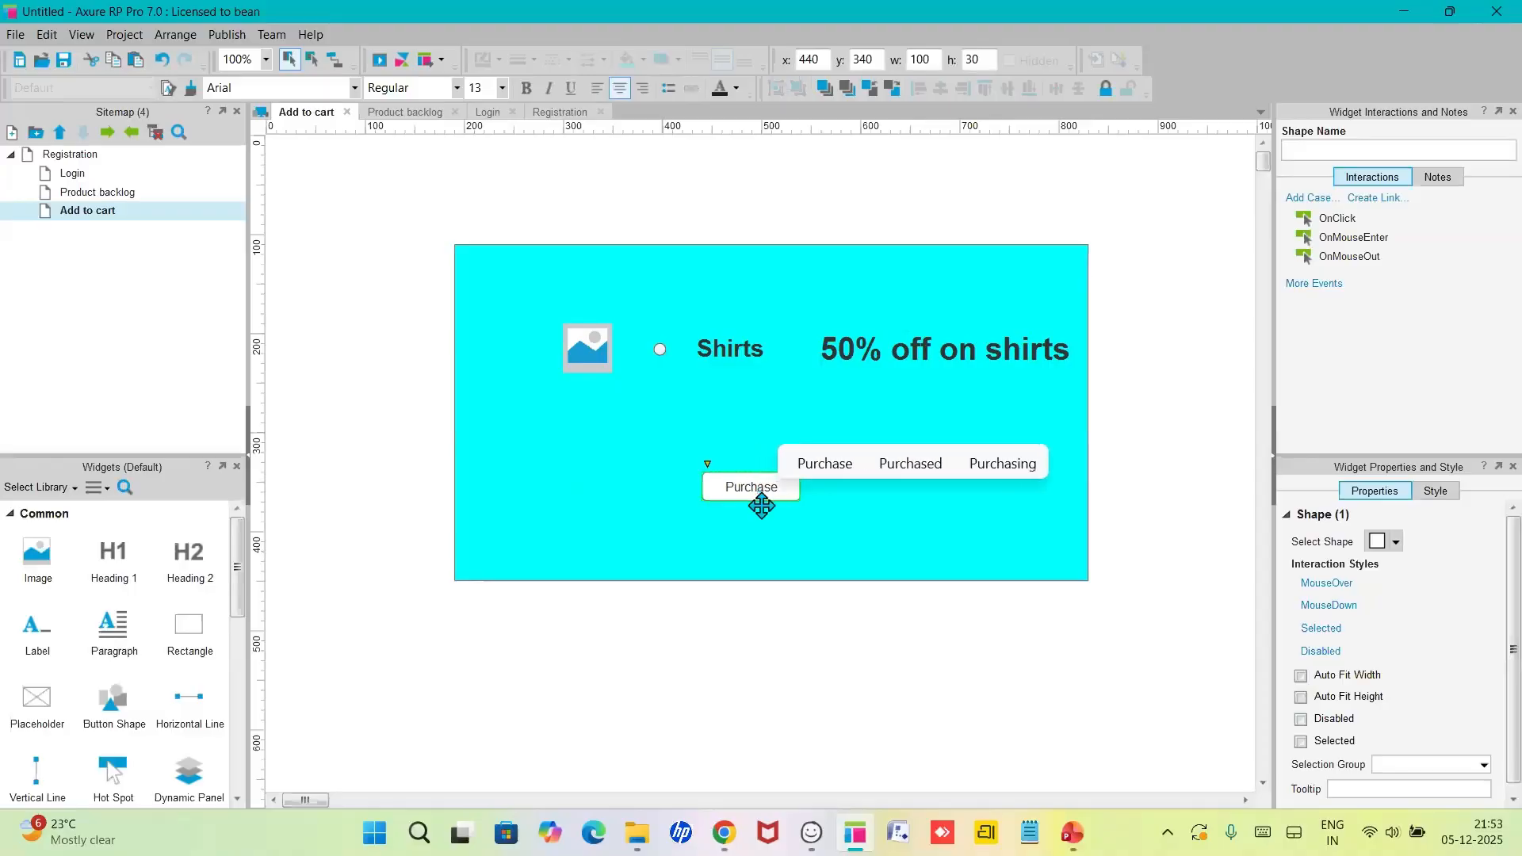
pyautogui.click(758, 524)
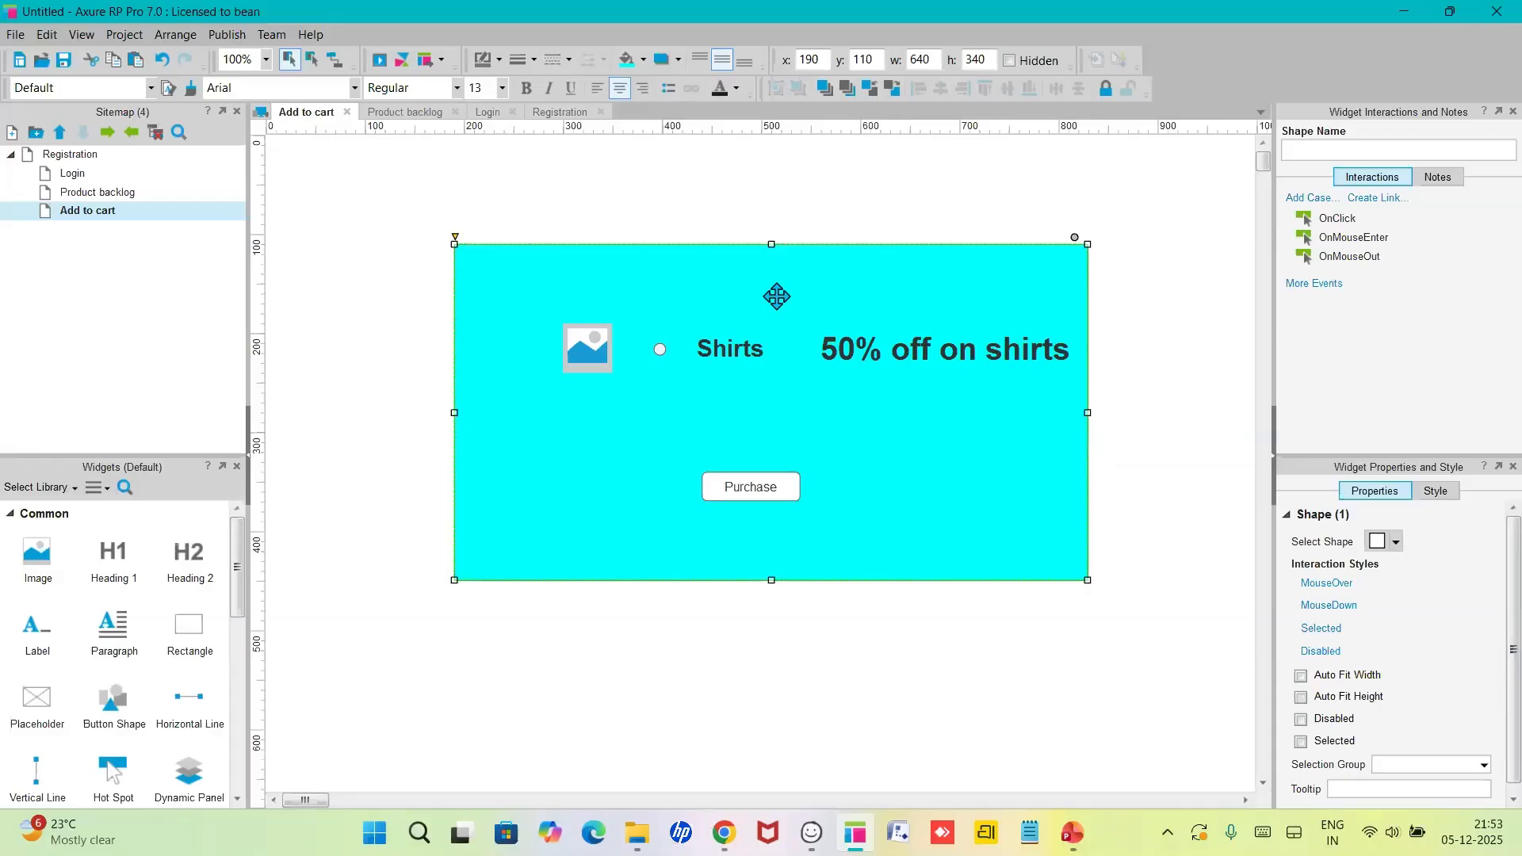
# - Add a child page named Payment page under Add to cart in the sitemap
pyautogui.moveTo(107, 219)
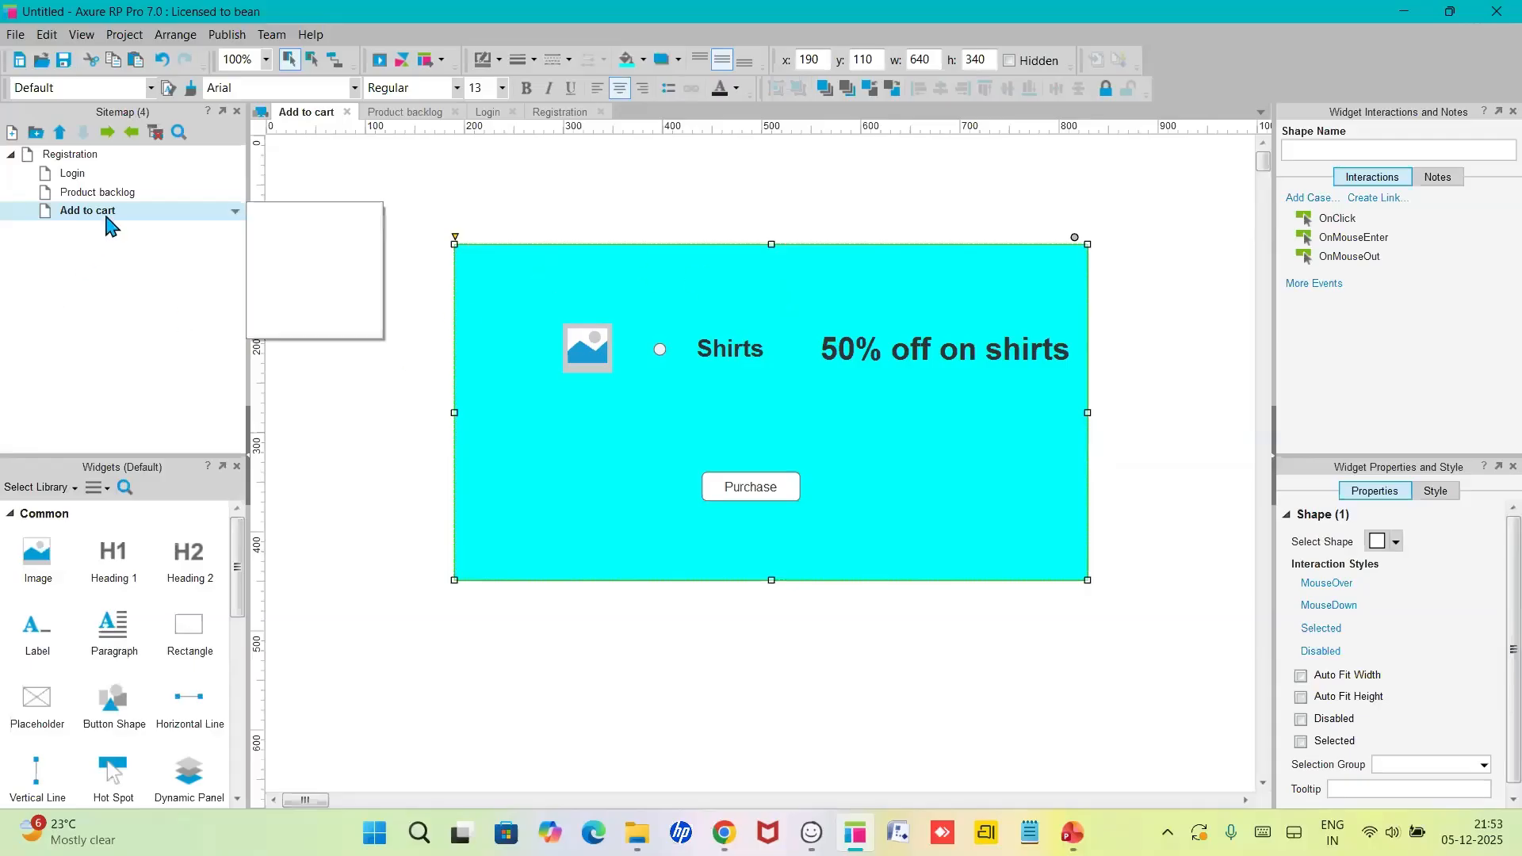
pyautogui.rightClick(107, 217)
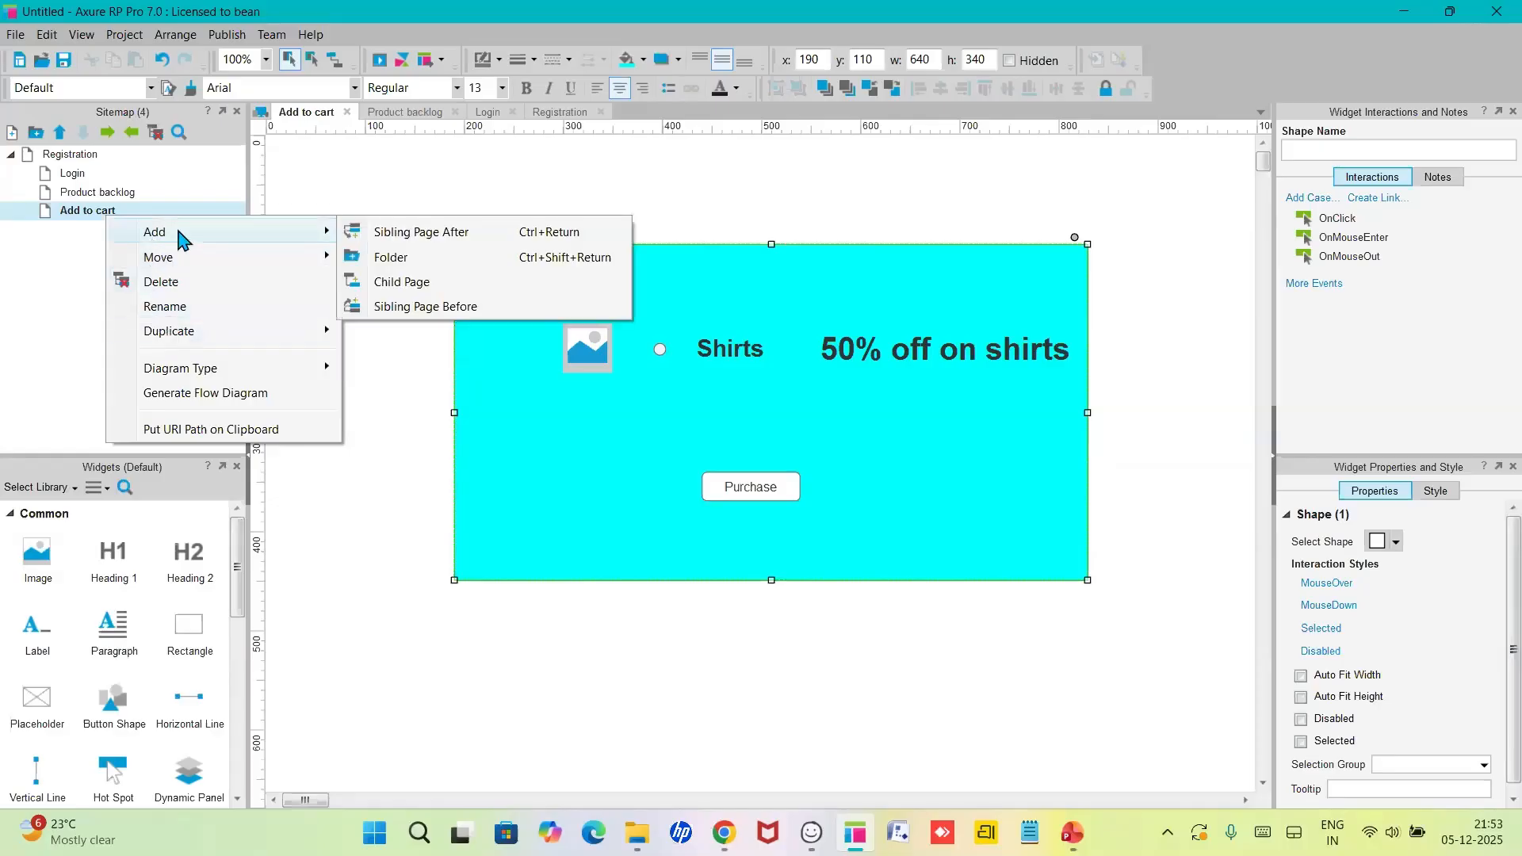
pyautogui.click(383, 285)
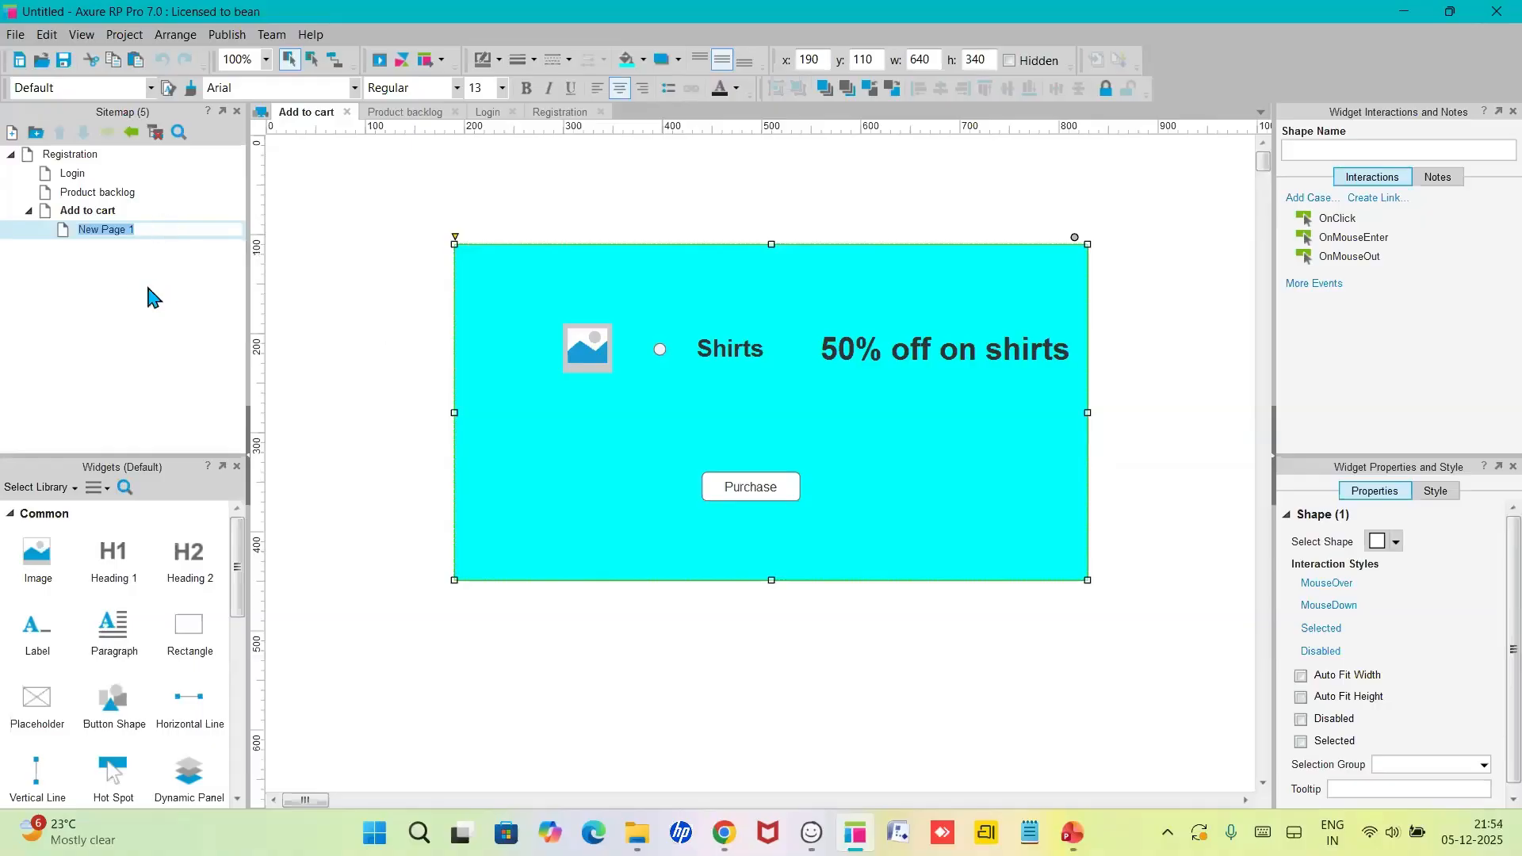
pyautogui.write('Payment')
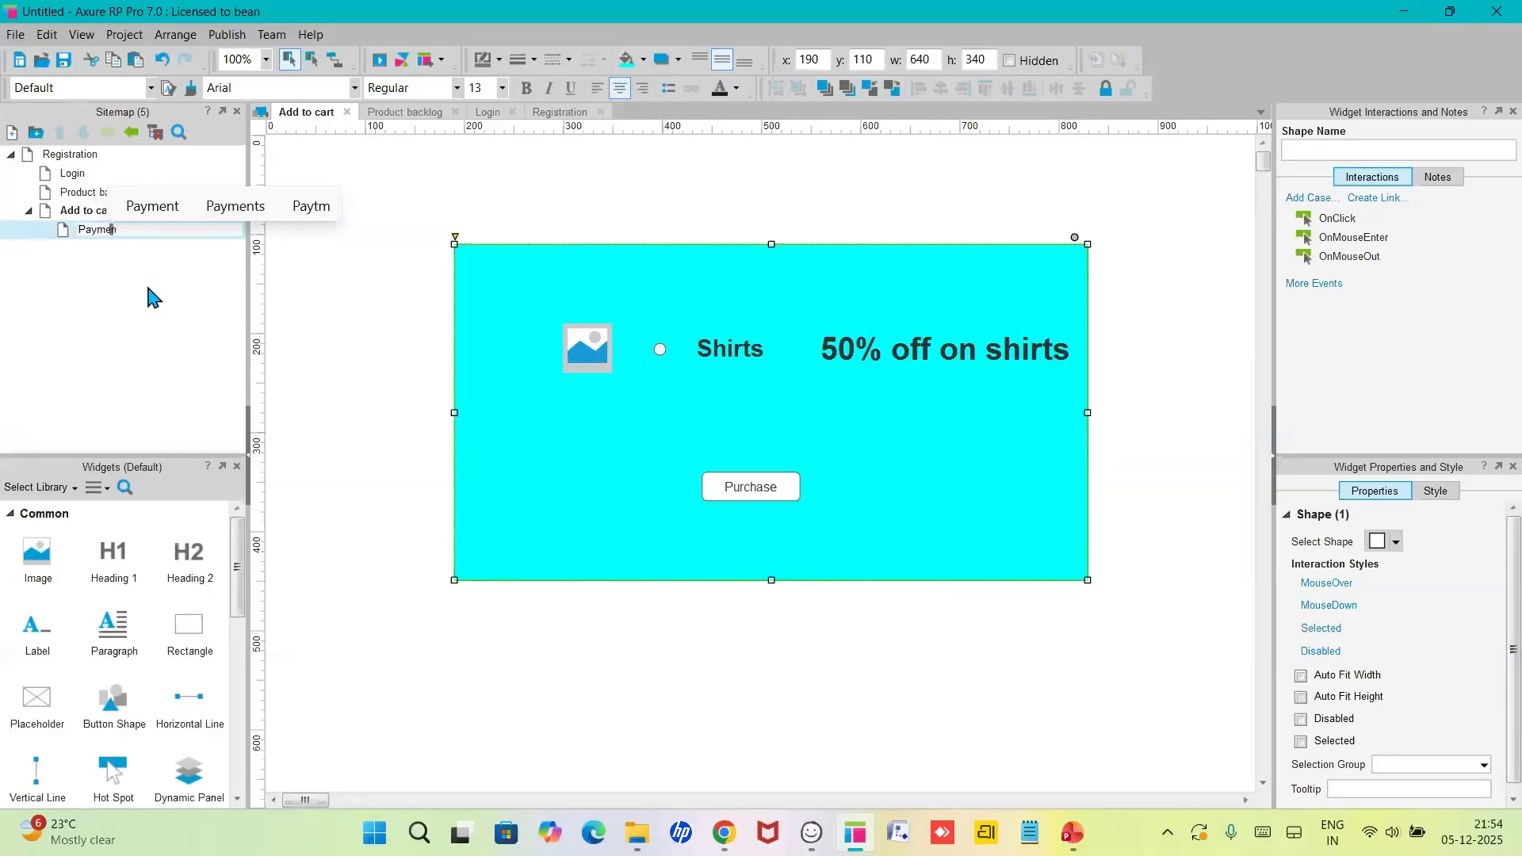
pyautogui.write(' page')
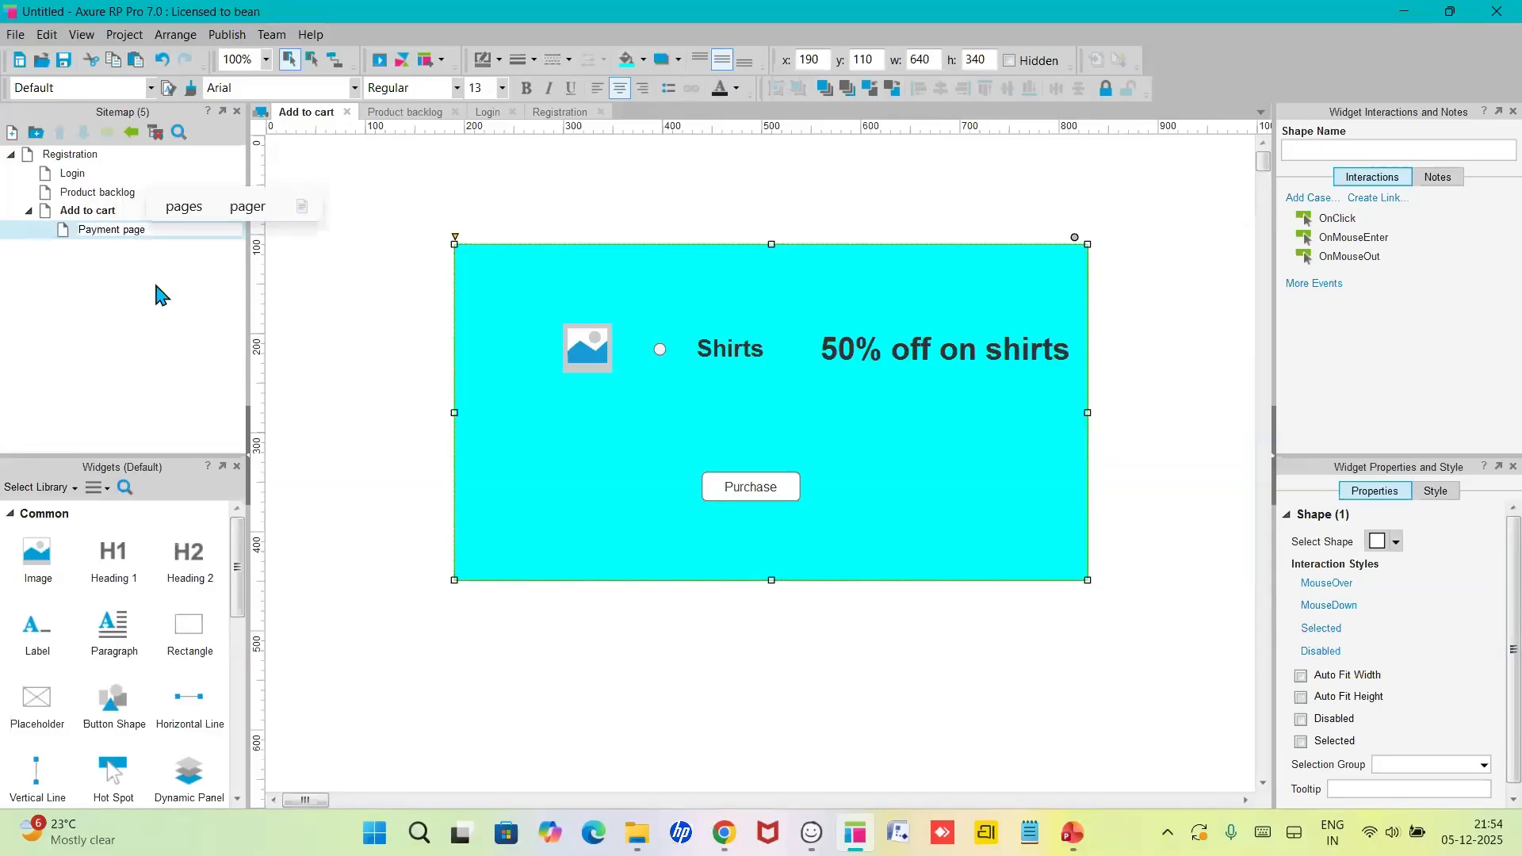
pyautogui.click(162, 299)
# - Copy the cyan background rectangle from the Add to cart page and paste it onto the Payment page
pyautogui.doubleClick(127, 231)
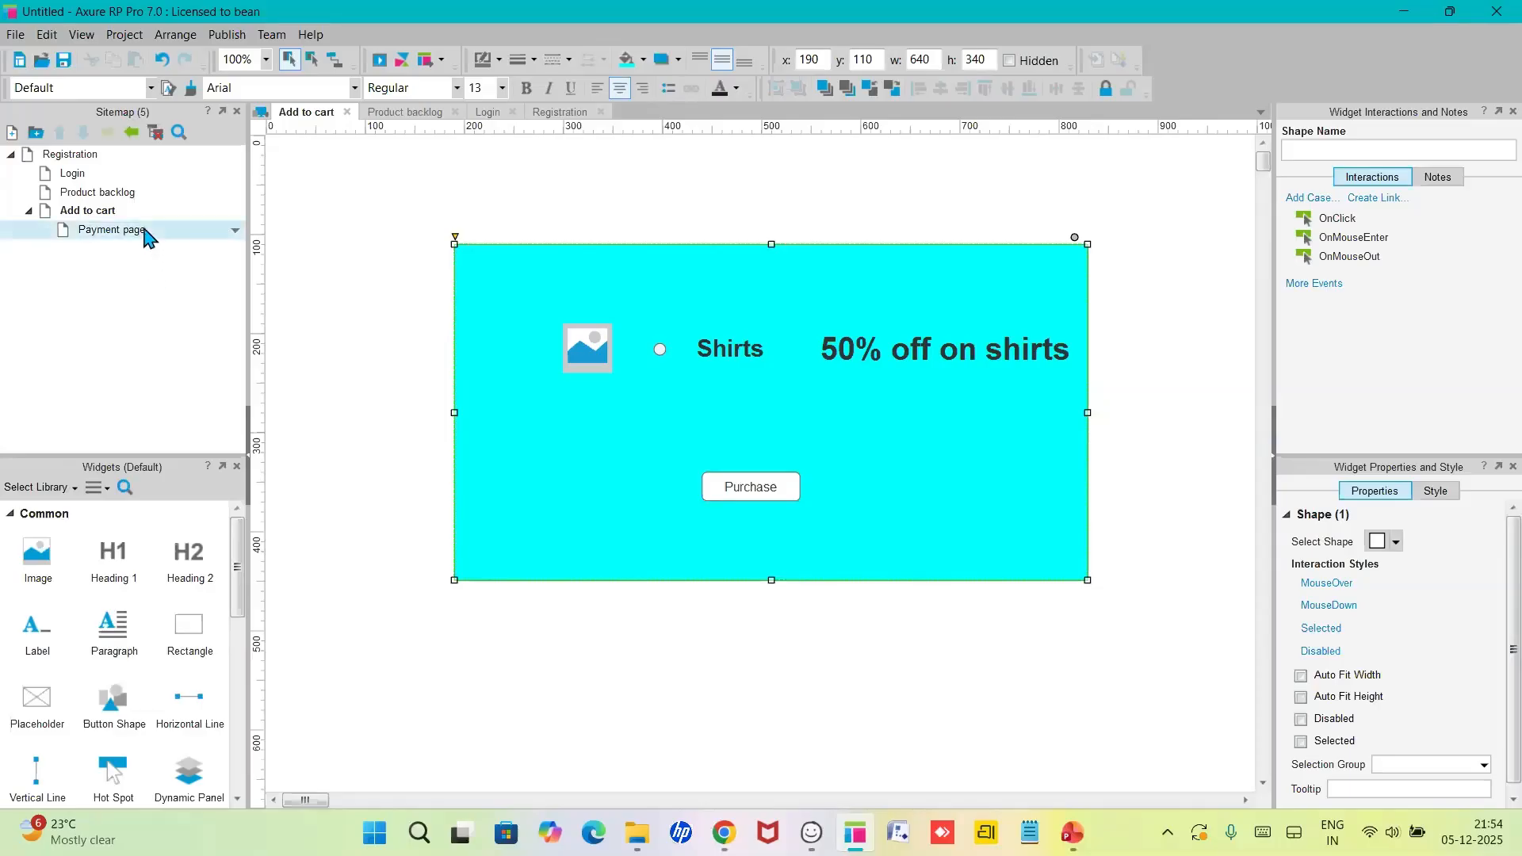
pyautogui.doubleClick(103, 211)
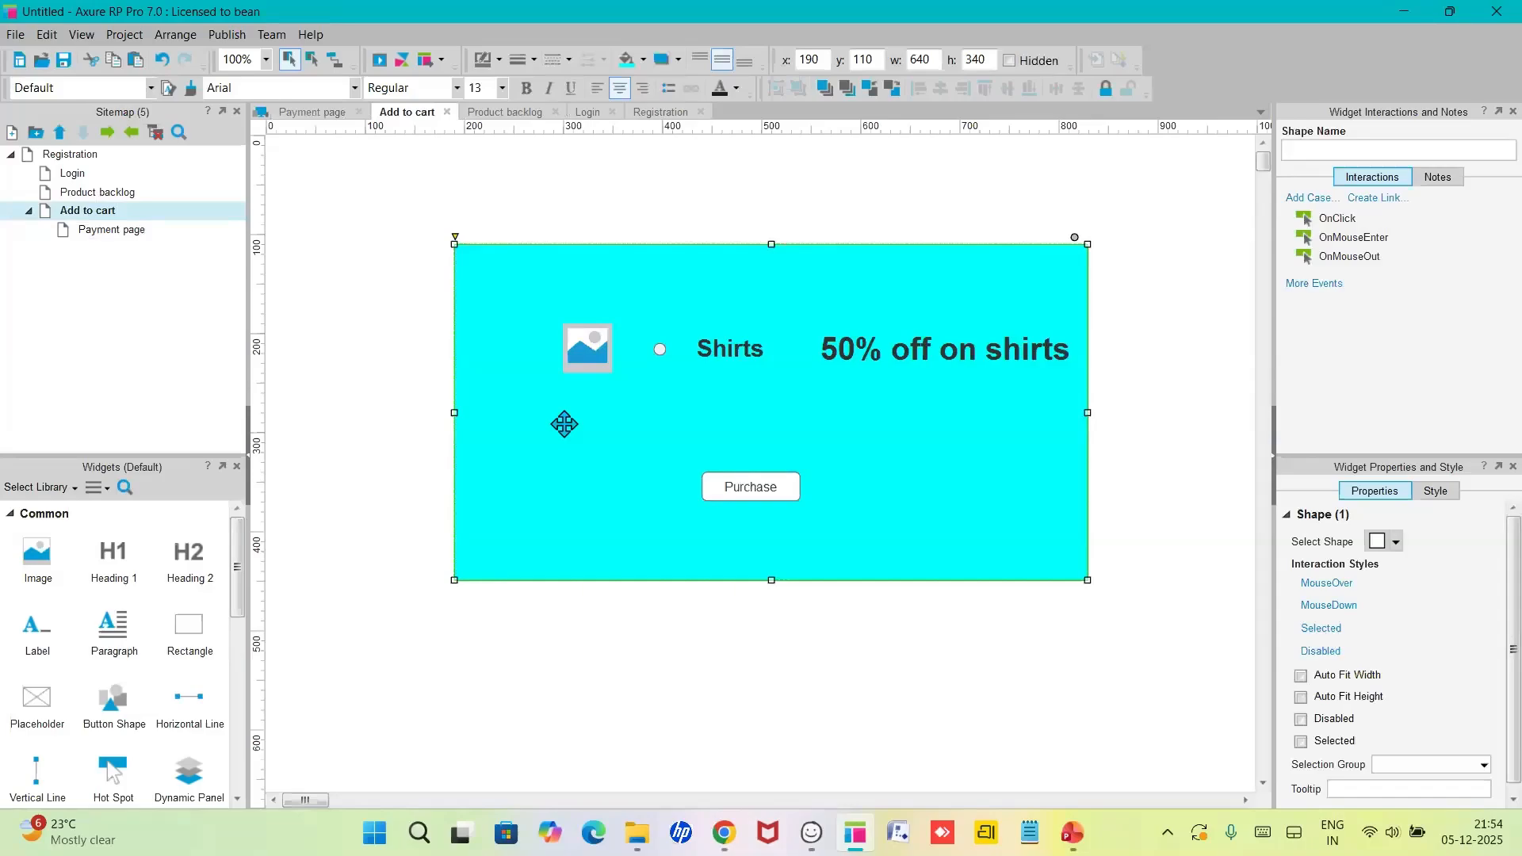
pyautogui.click(124, 239)
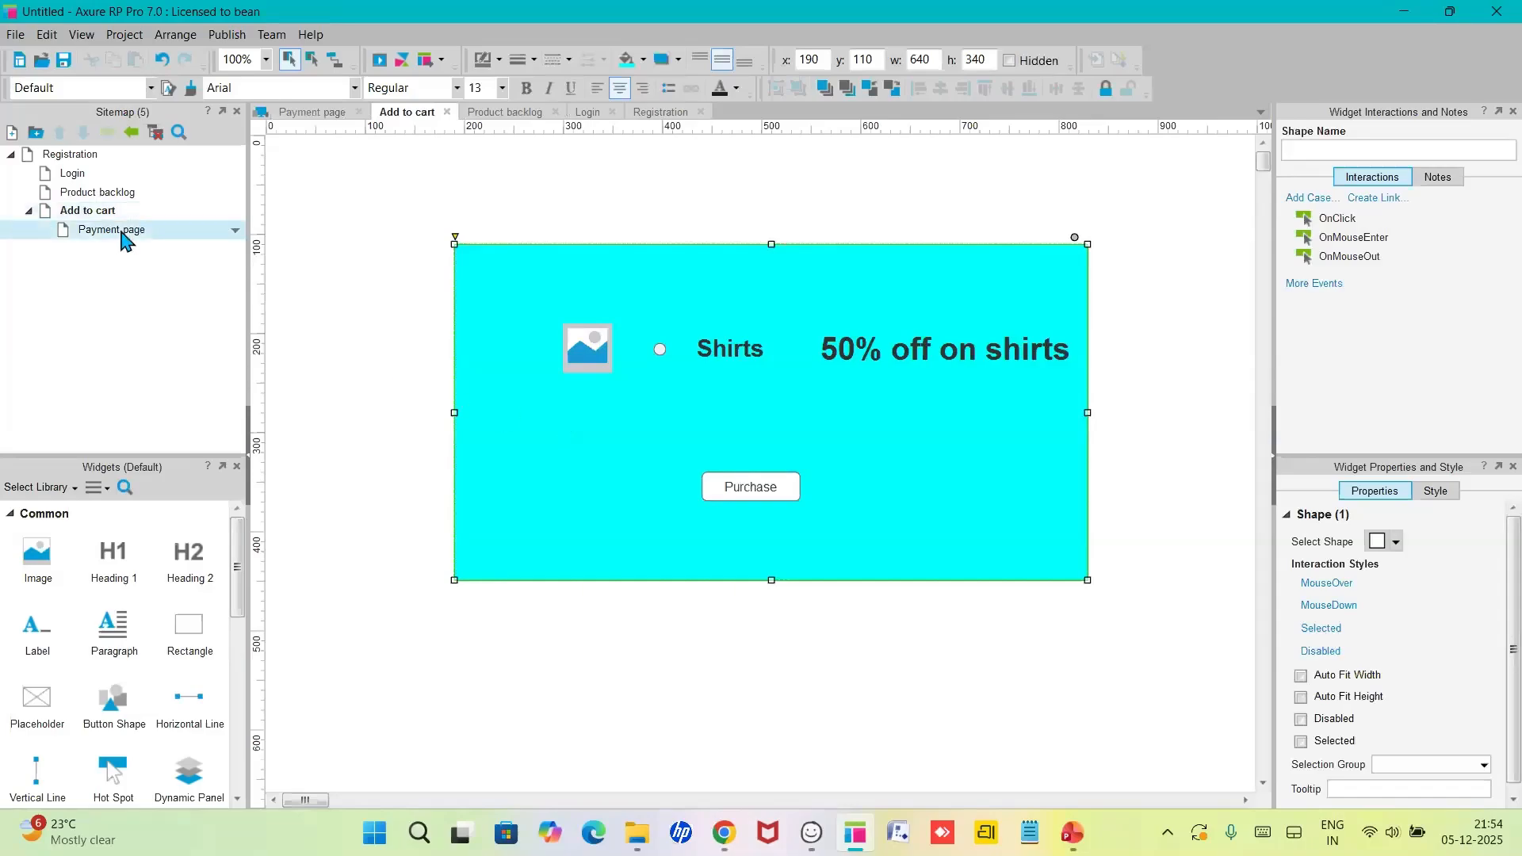
pyautogui.doubleClick(128, 233)
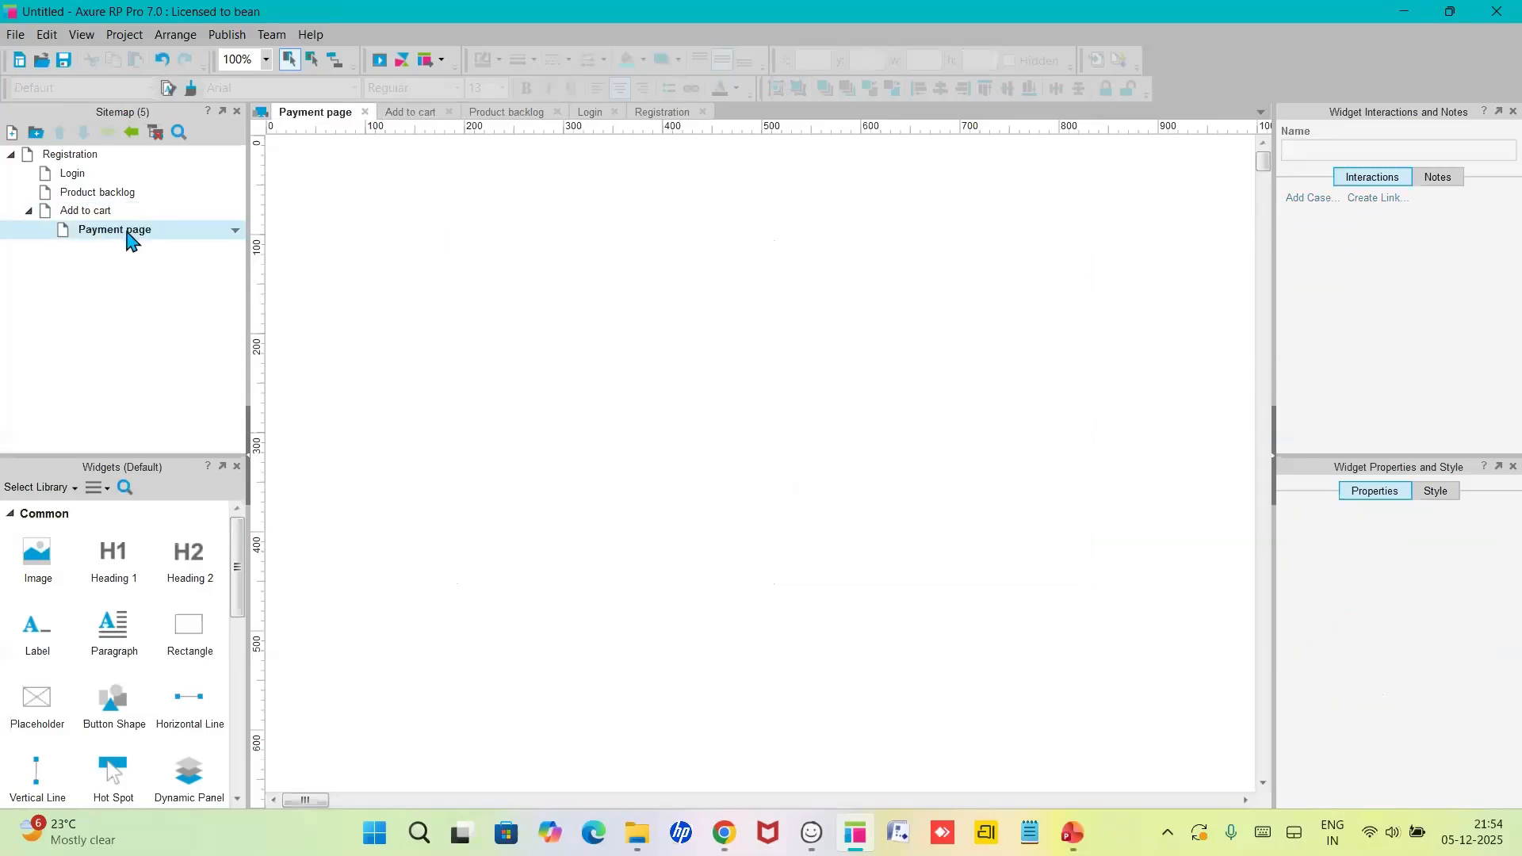
pyautogui.click(633, 389)
pyautogui.hotkey('ctrl', 'v')
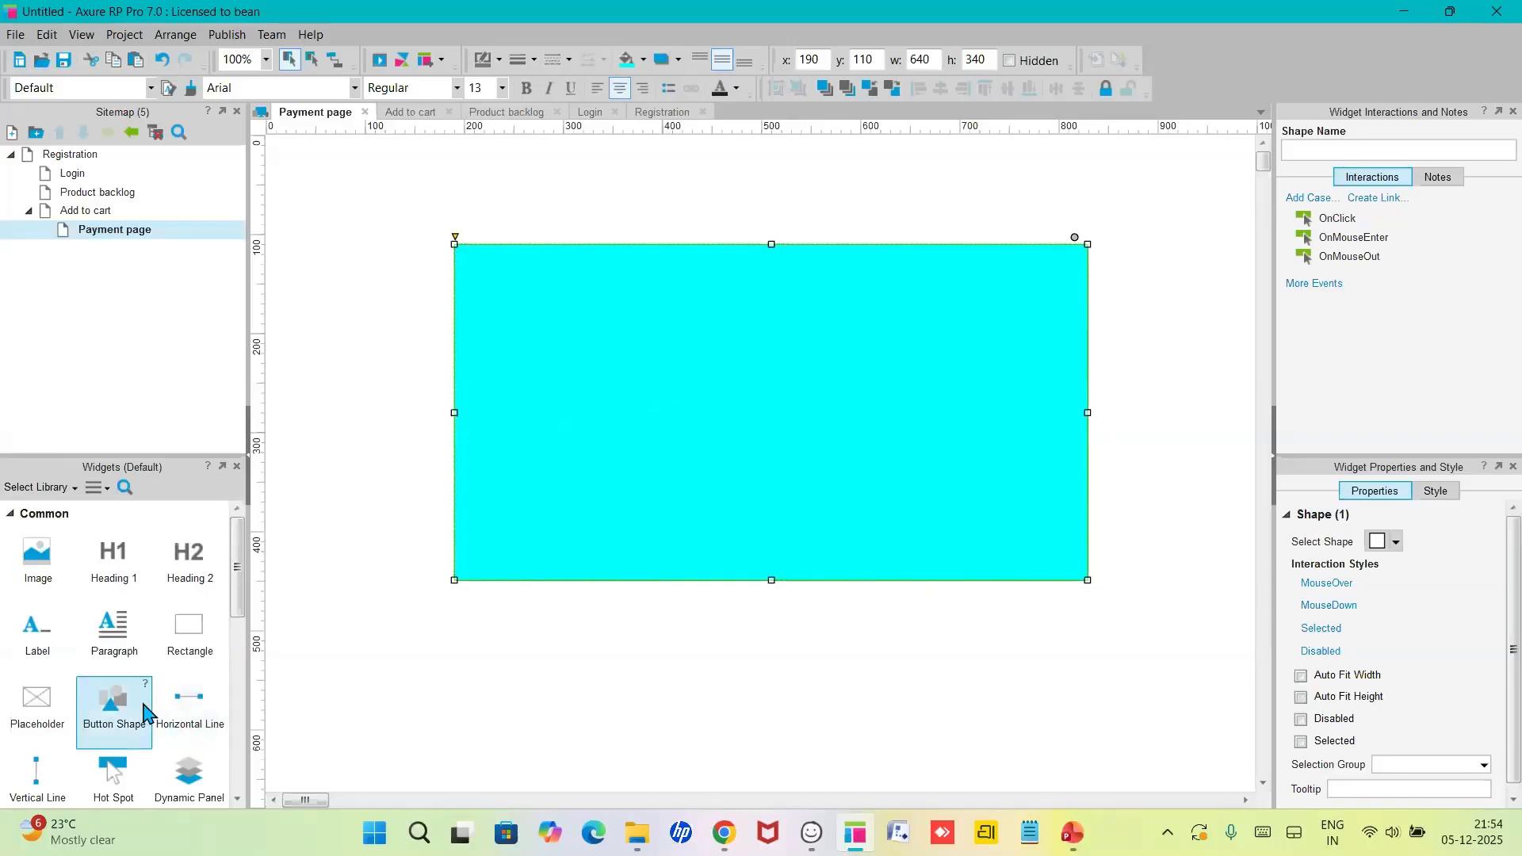
# - Place a checkbox on the cyan rectangle at about x 290, y 220 and label it UPI
pyautogui.scroll(-5, 145, 711)
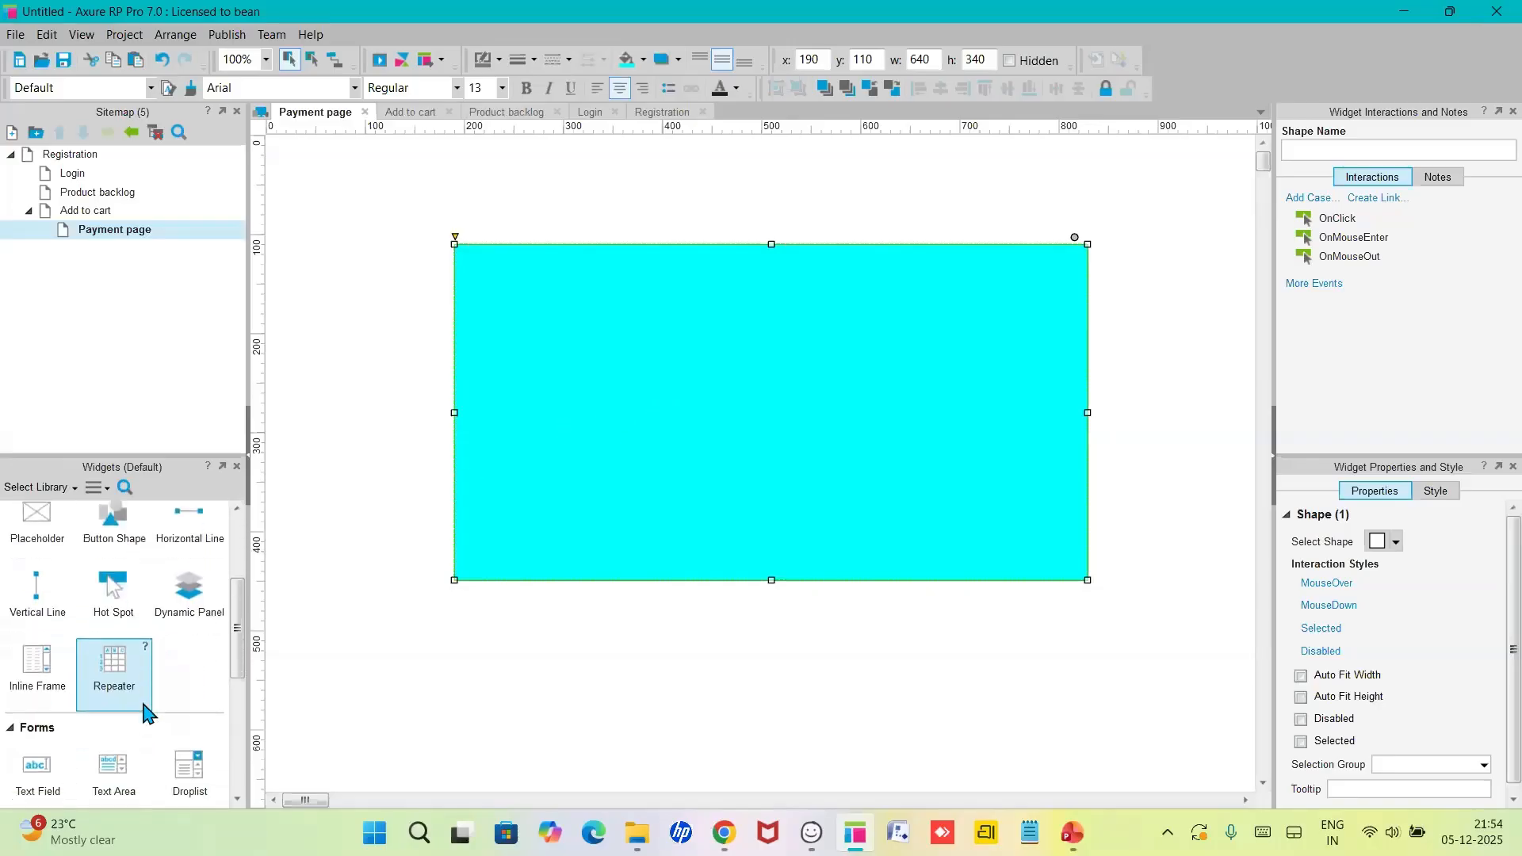
pyautogui.scroll(-3, 145, 711)
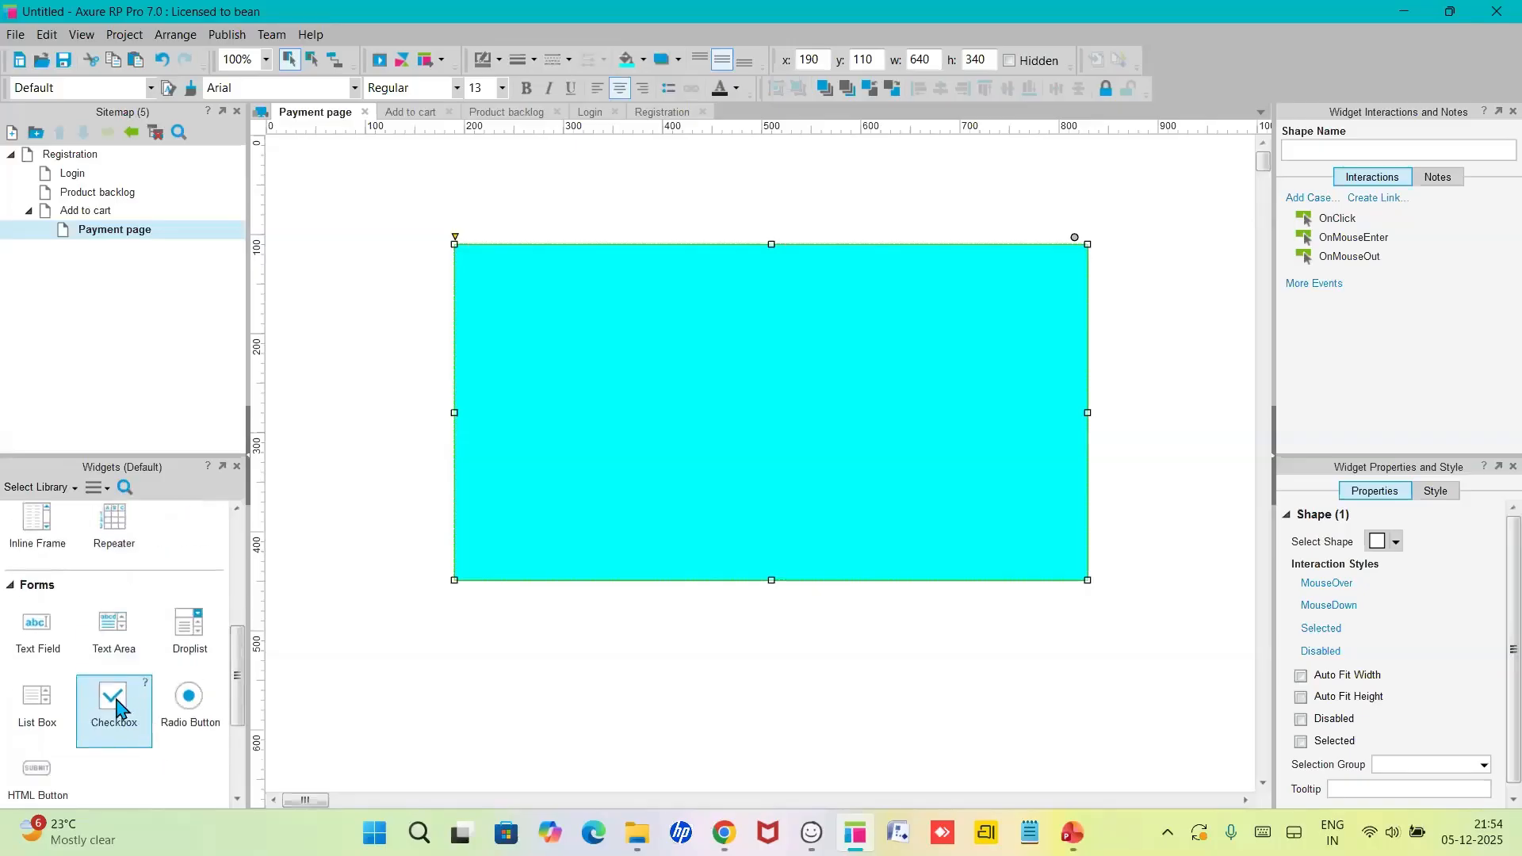
pyautogui.click(116, 701)
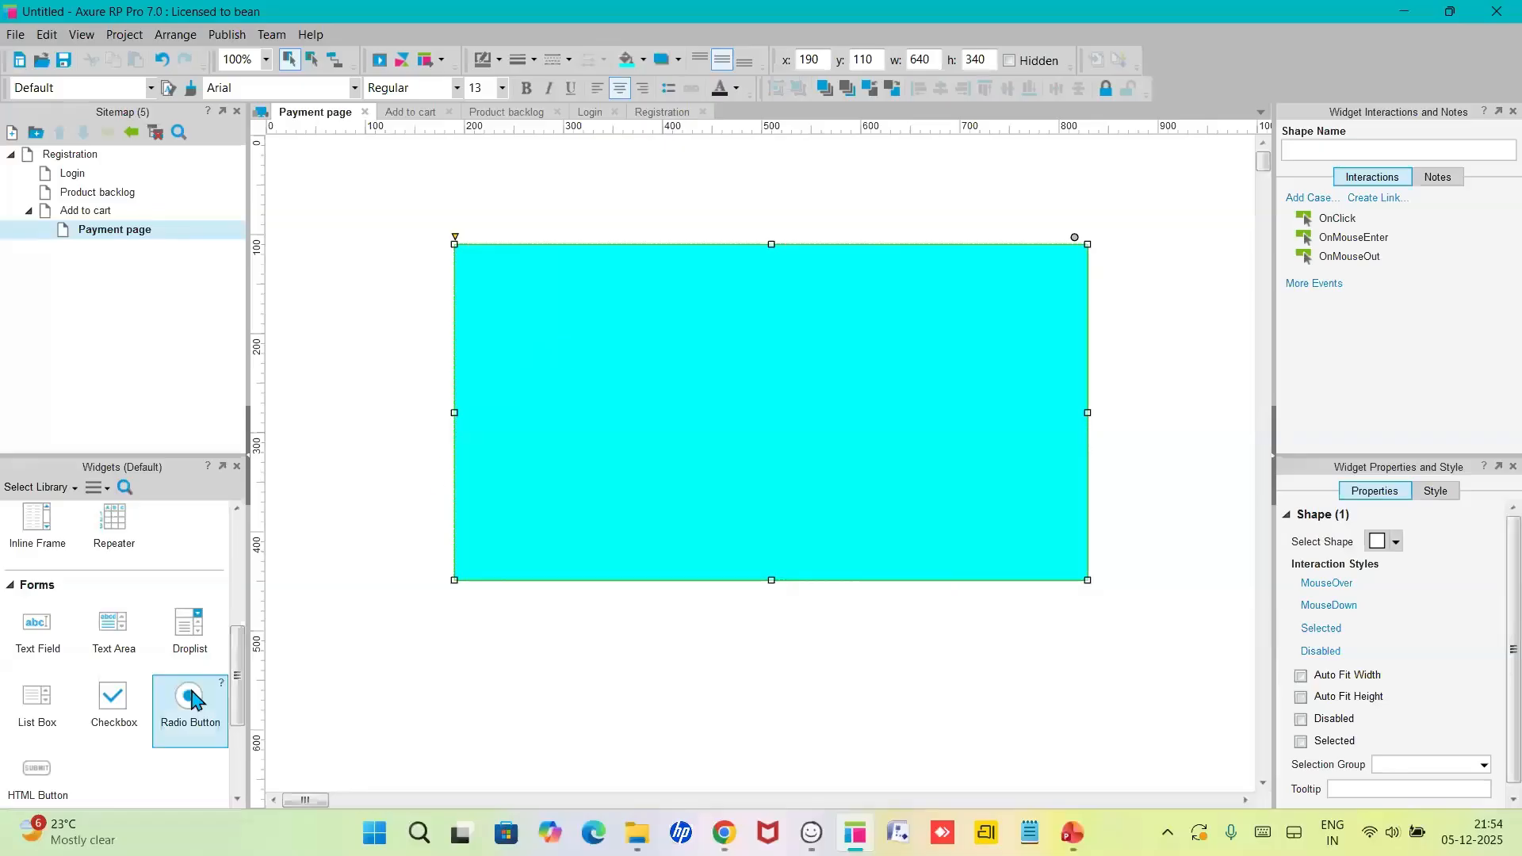
pyautogui.moveTo(148, 712); pyautogui.dragTo(554, 353)
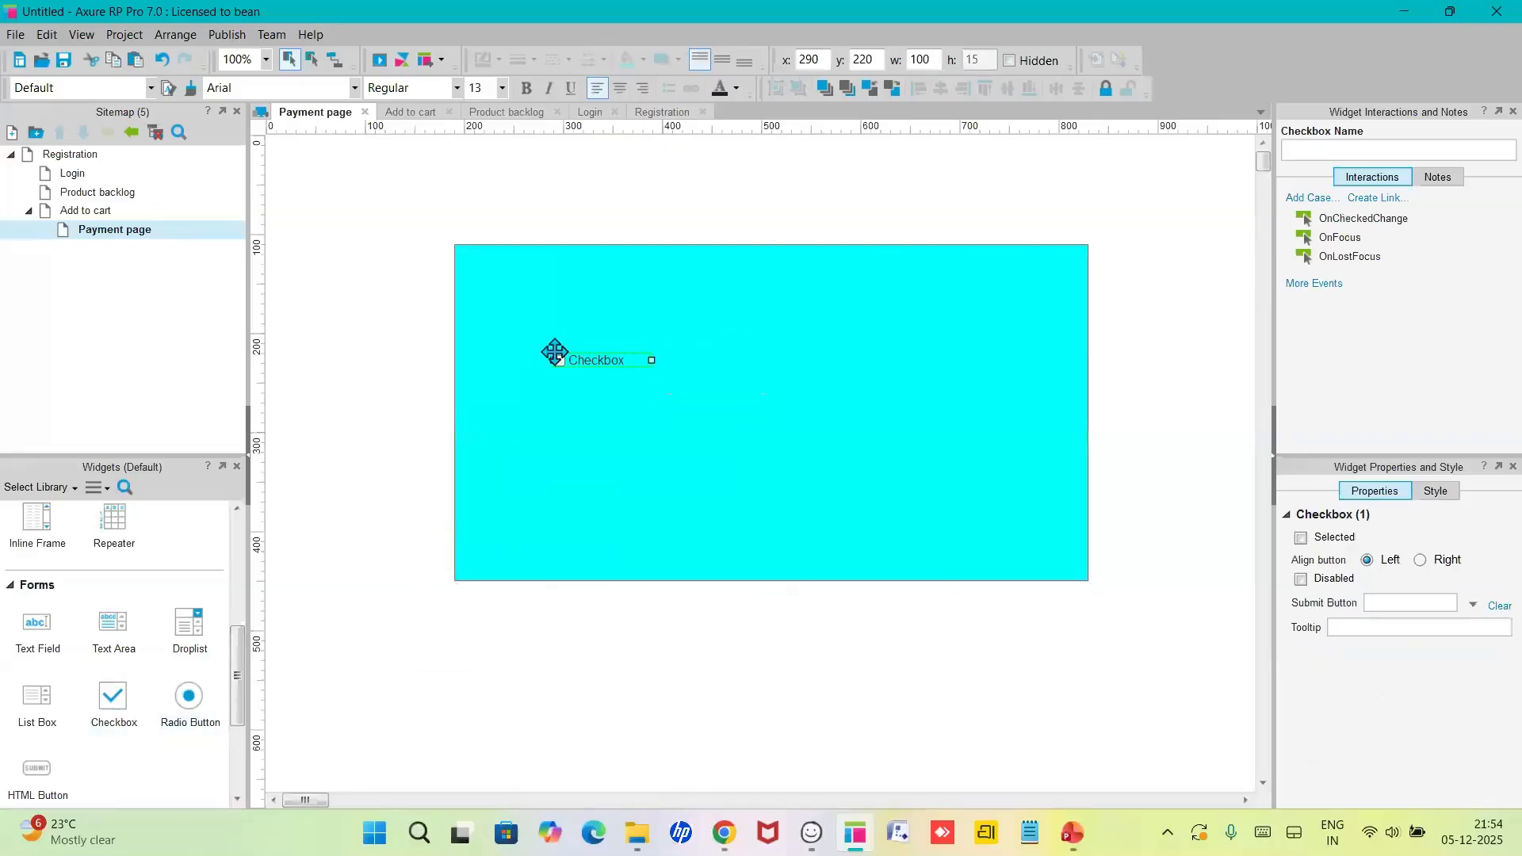
pyautogui.doubleClick(590, 360)
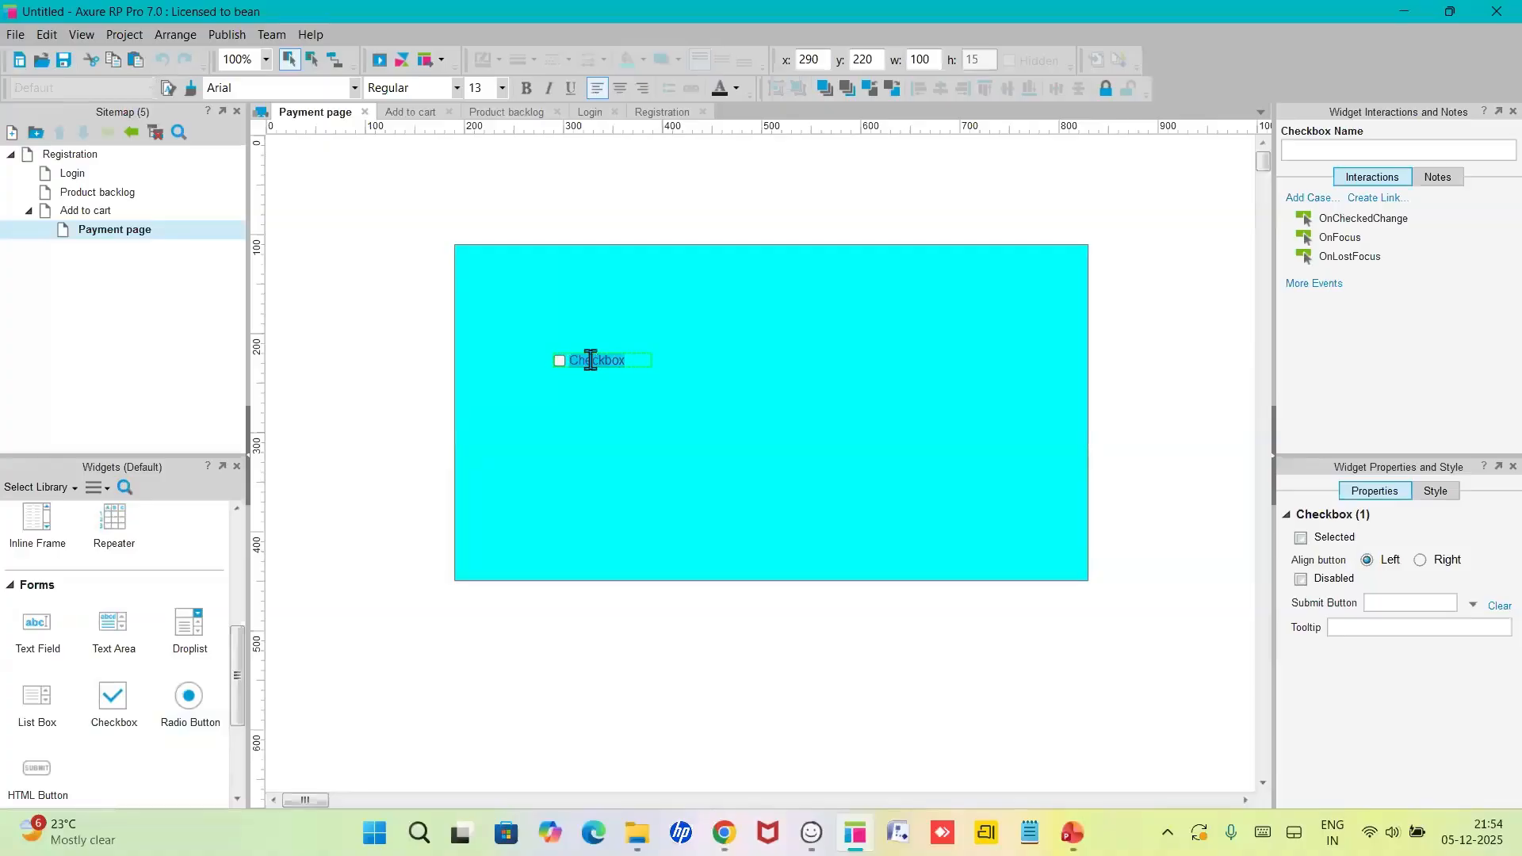
pyautogui.write('UPI')
pyautogui.press('Escape')
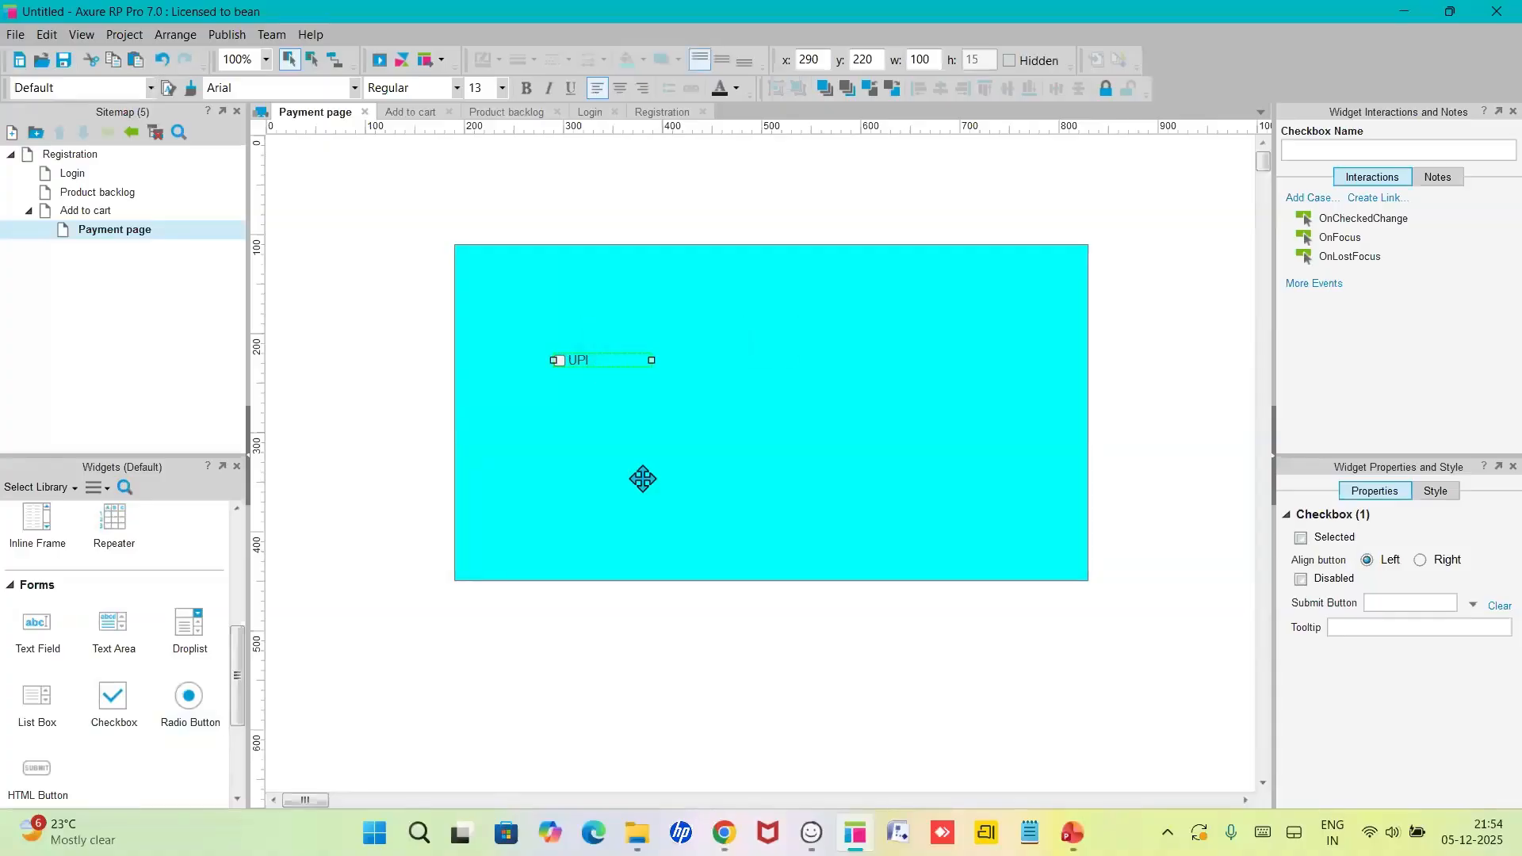
pyautogui.click(642, 479)
# - Place a radio button beside the UPI checkbox at about x 400, y 220 and label it COD
pyautogui.moveTo(198, 701); pyautogui.dragTo(668, 366)
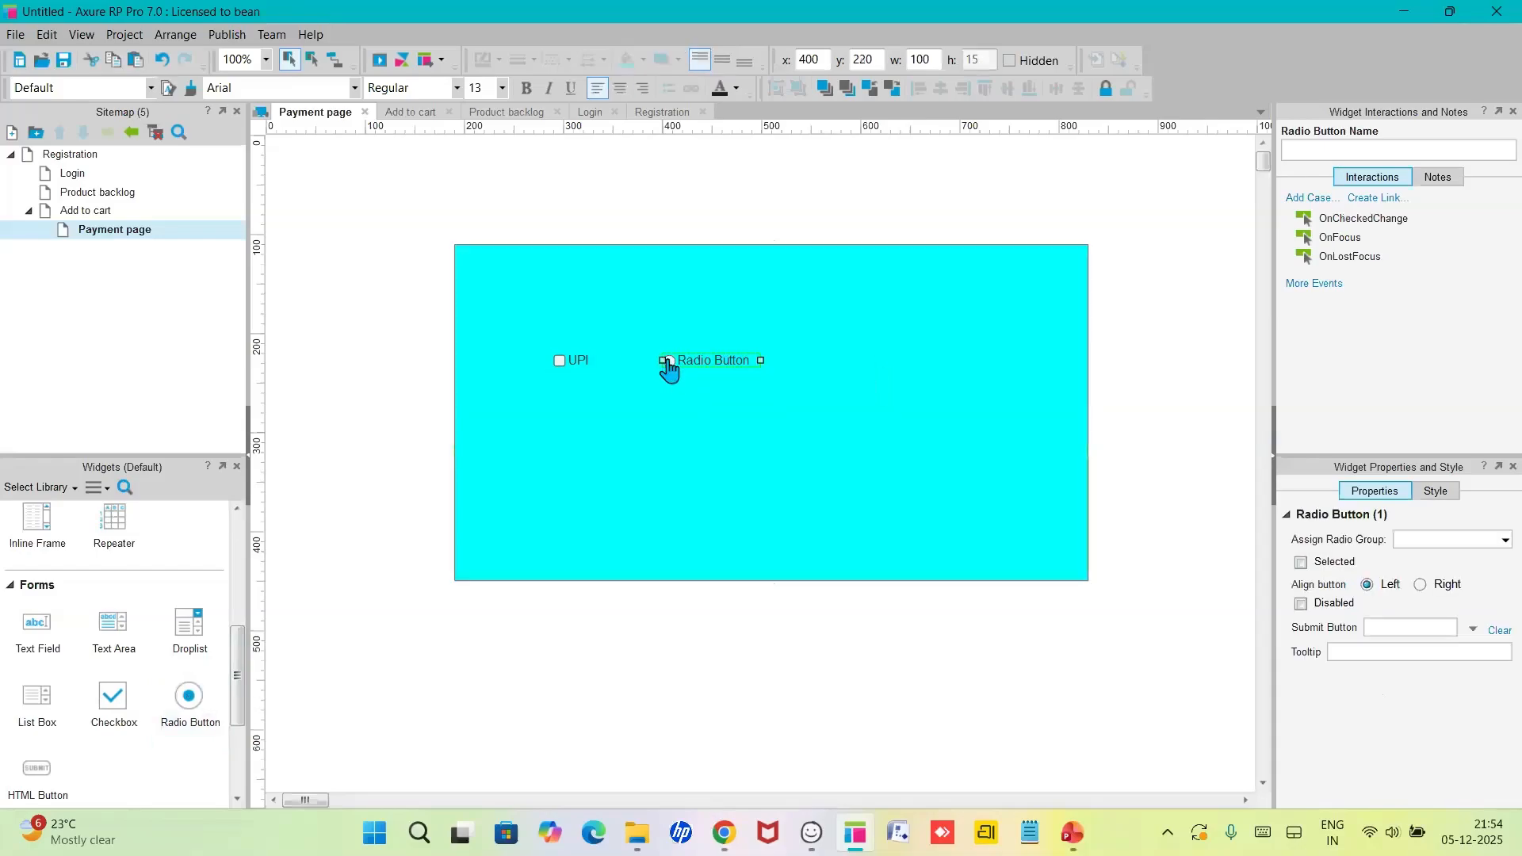
pyautogui.doubleClick(706, 361)
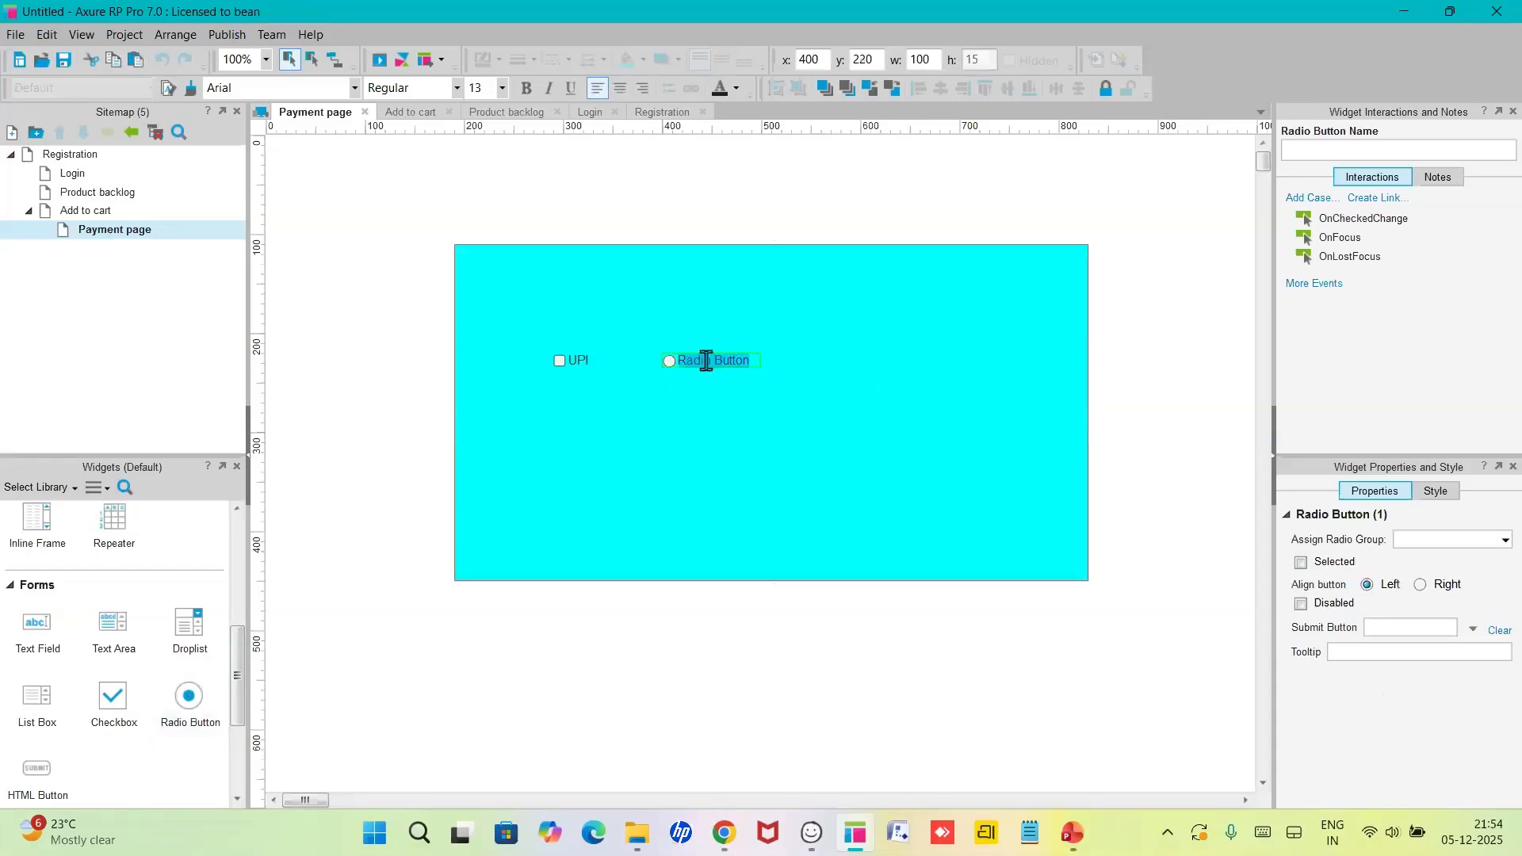
pyautogui.write('COD')
pyautogui.click(703, 497)
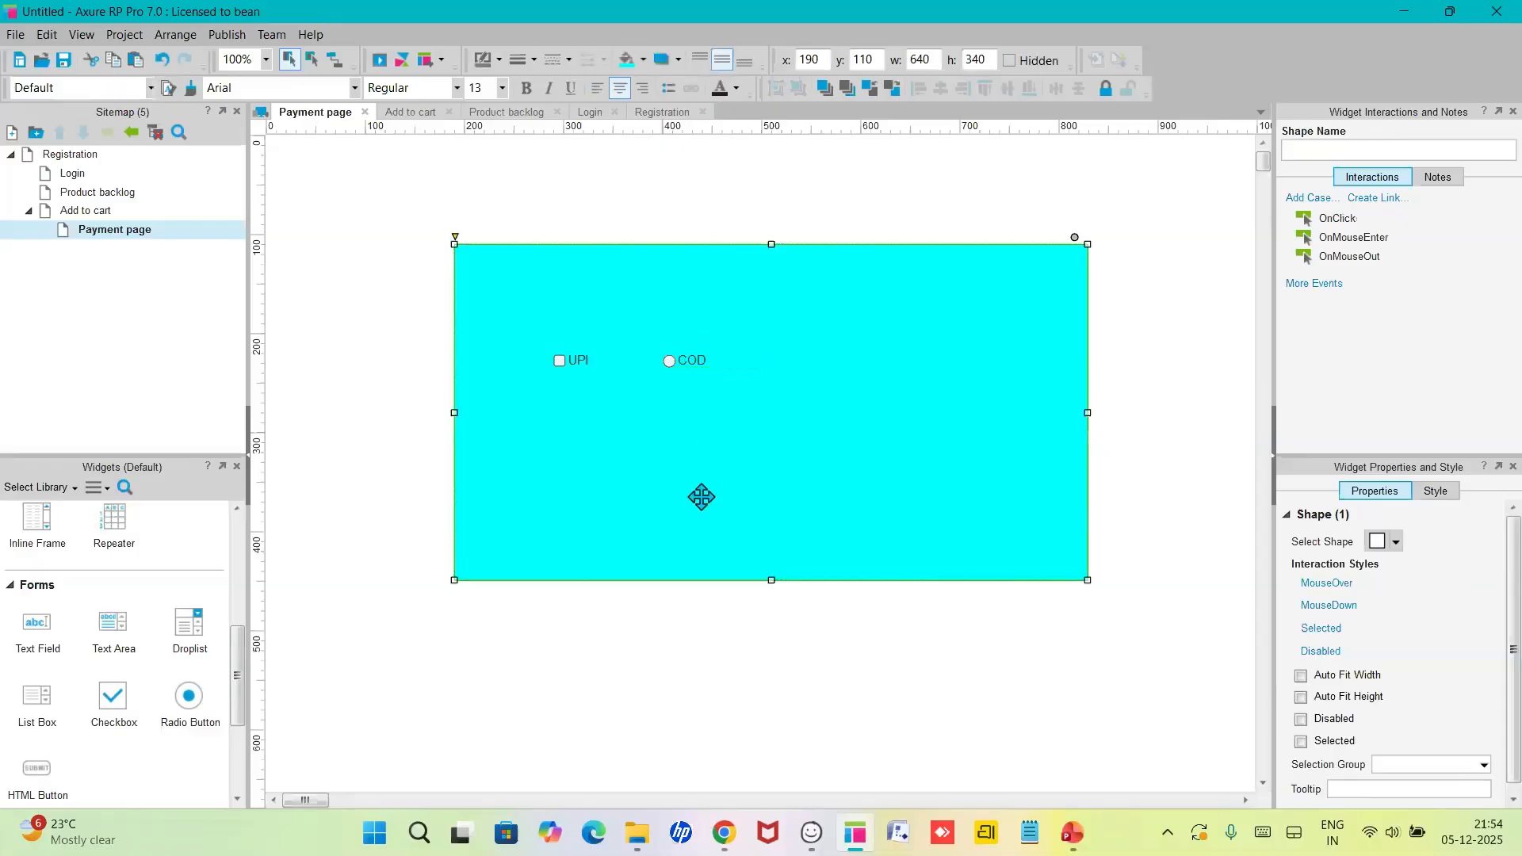
# - Place a droplist beside the COD radio button at about x 520, y 216
pyautogui.scroll(-3, 100, 711)
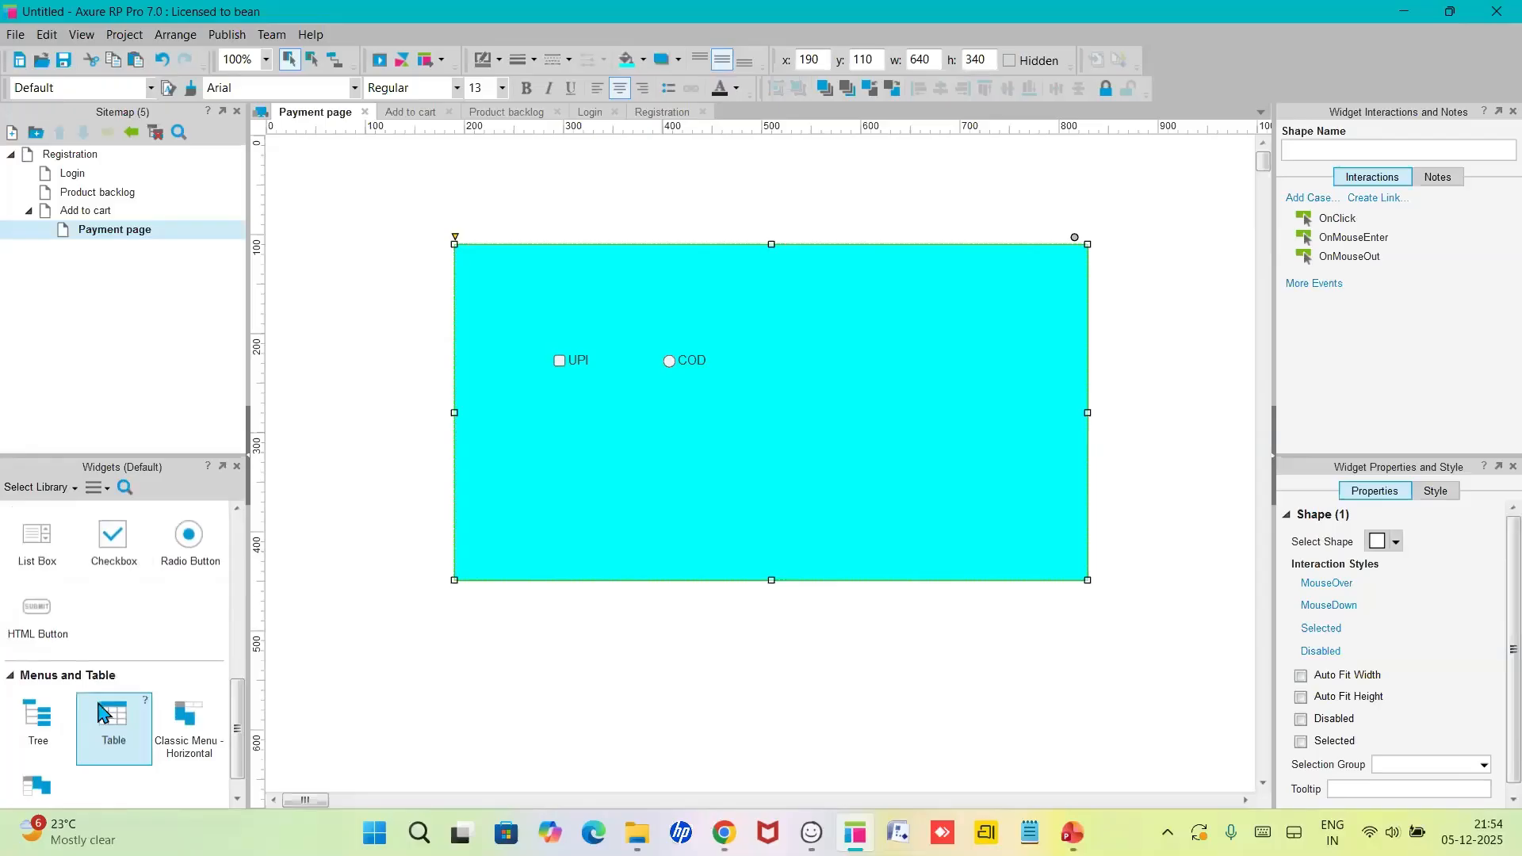
pyautogui.scroll(3, 100, 711)
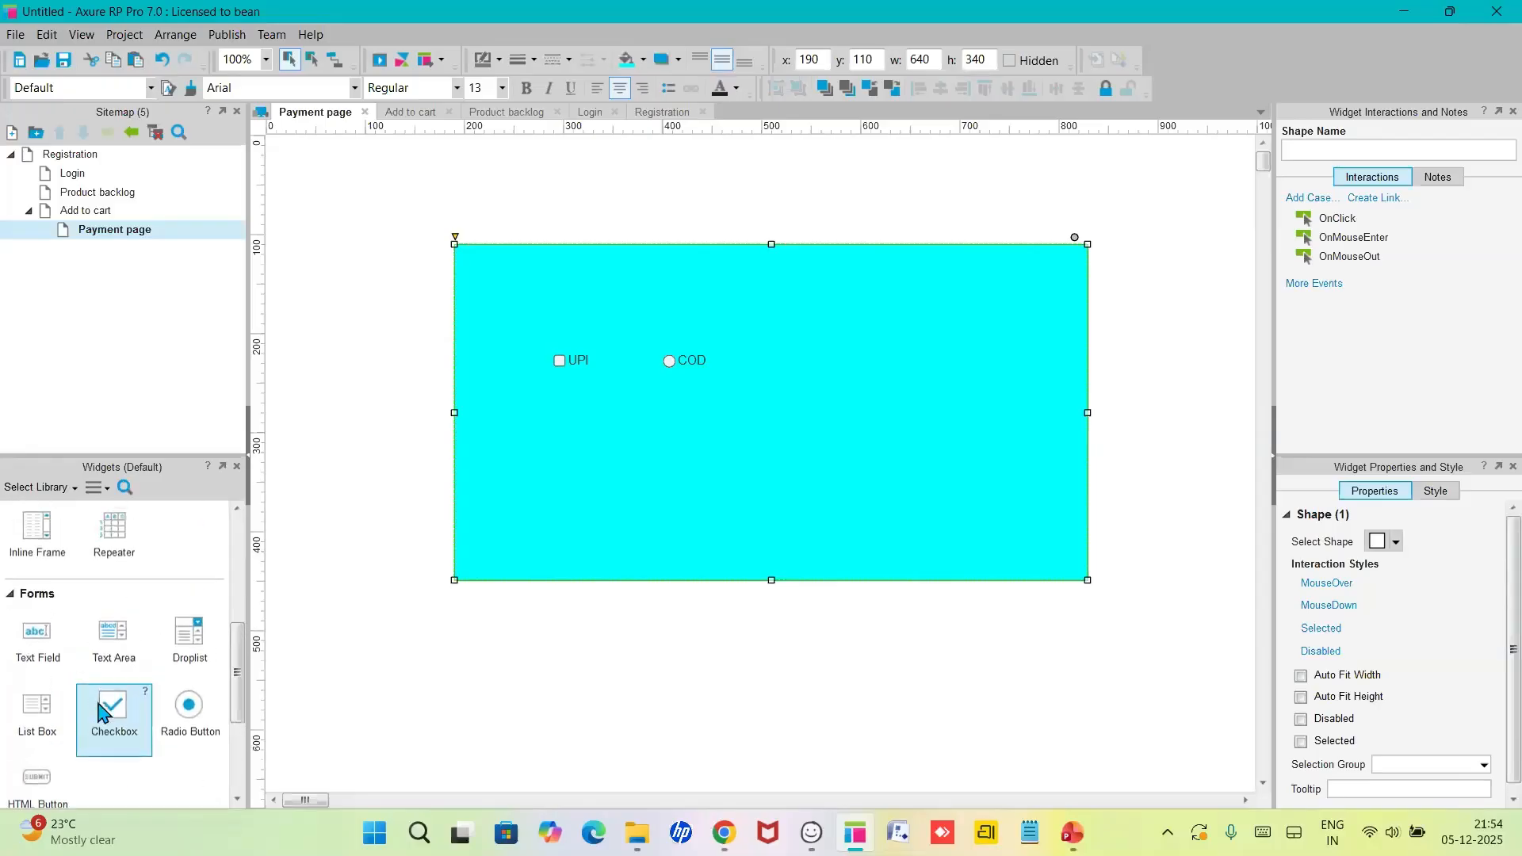
pyautogui.moveTo(183, 652); pyautogui.dragTo(786, 354)
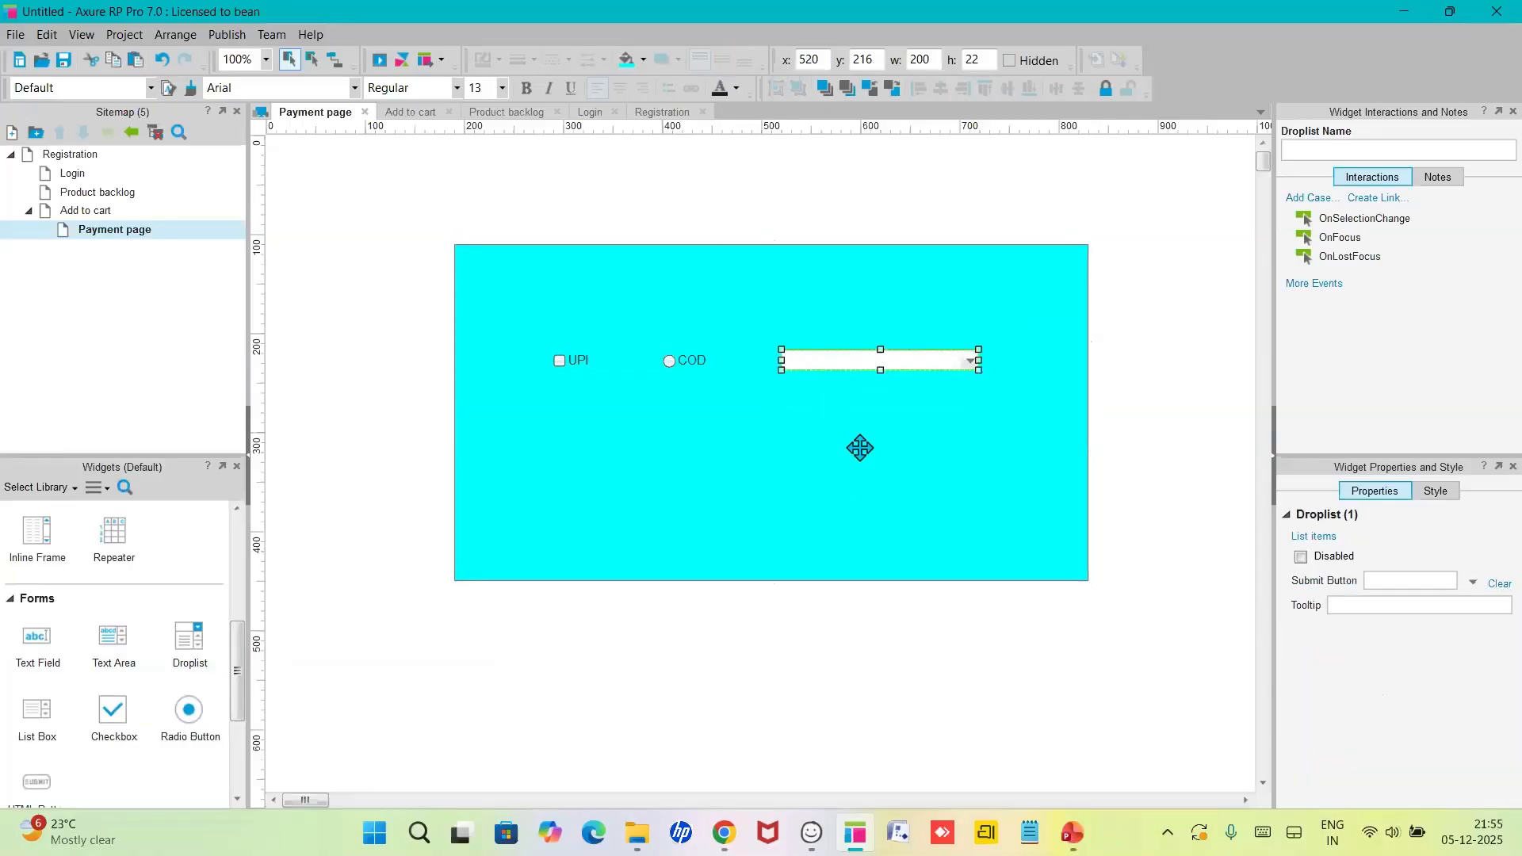
pyautogui.doubleClick(862, 356)
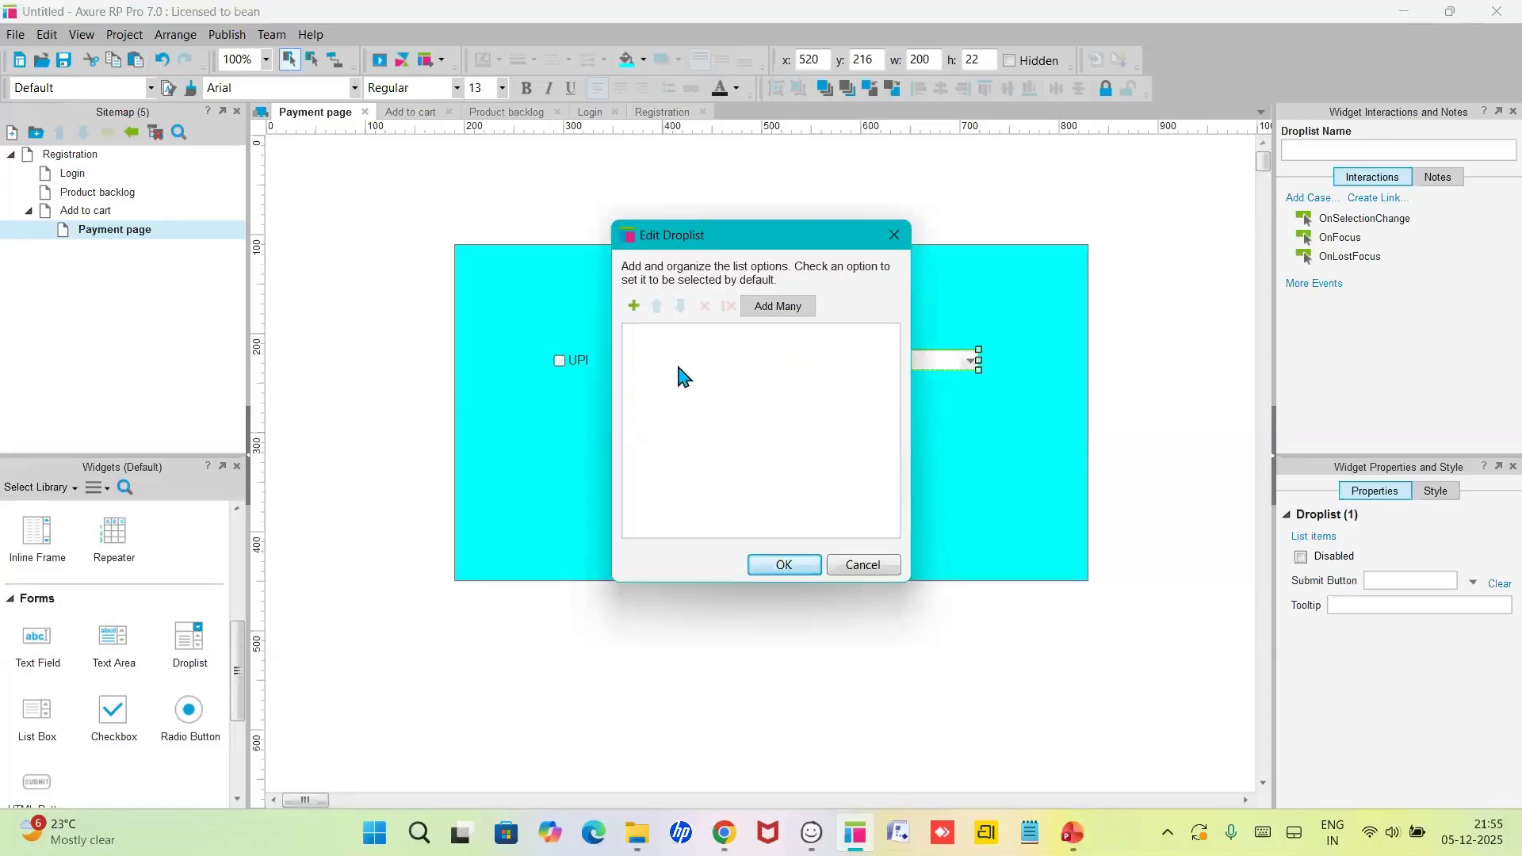
pyautogui.click(640, 311)
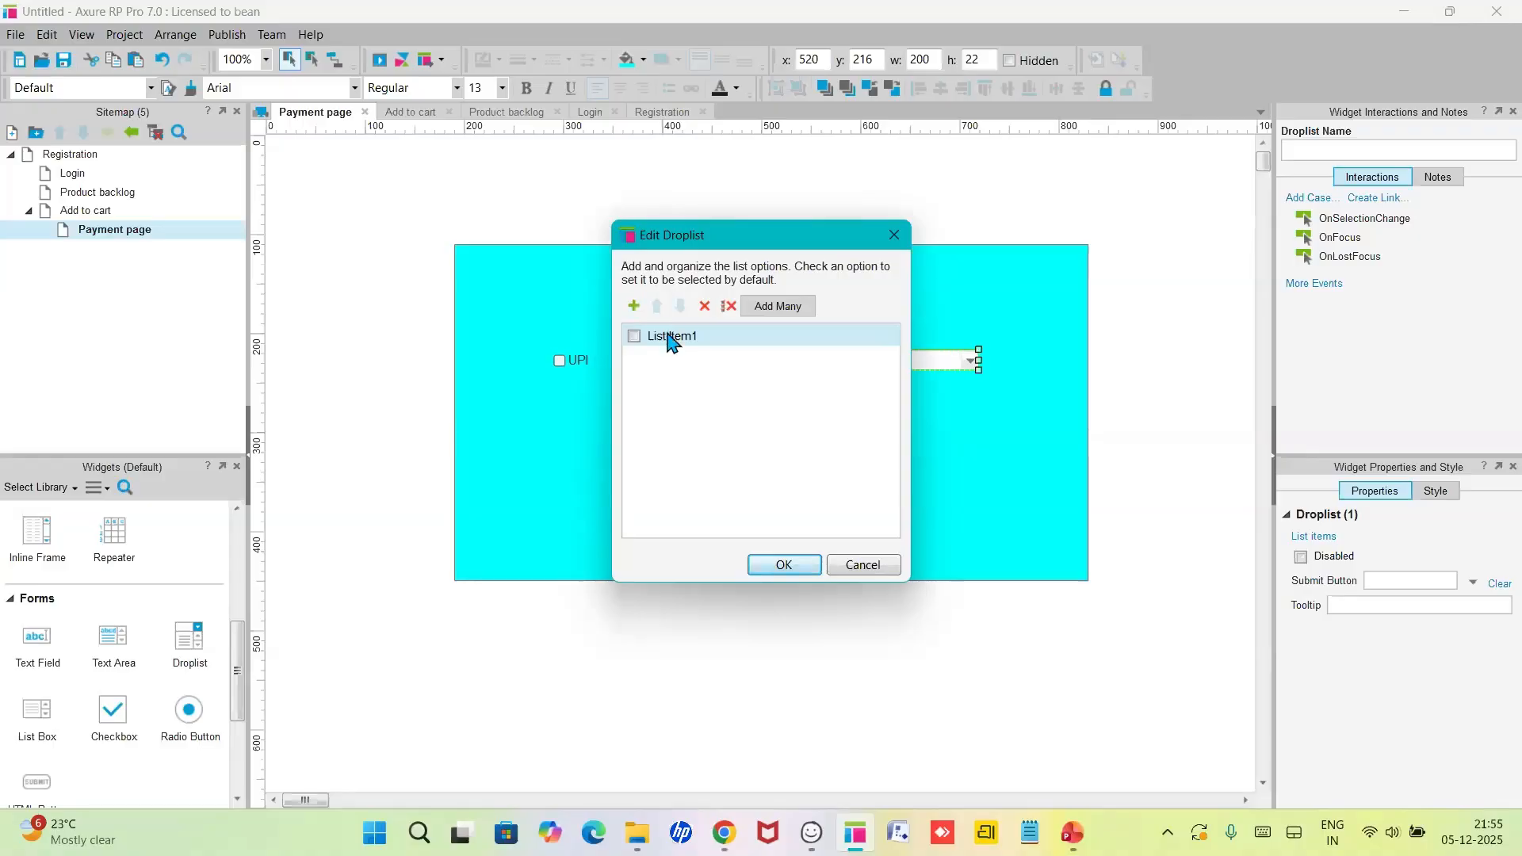
pyautogui.click(855, 566)
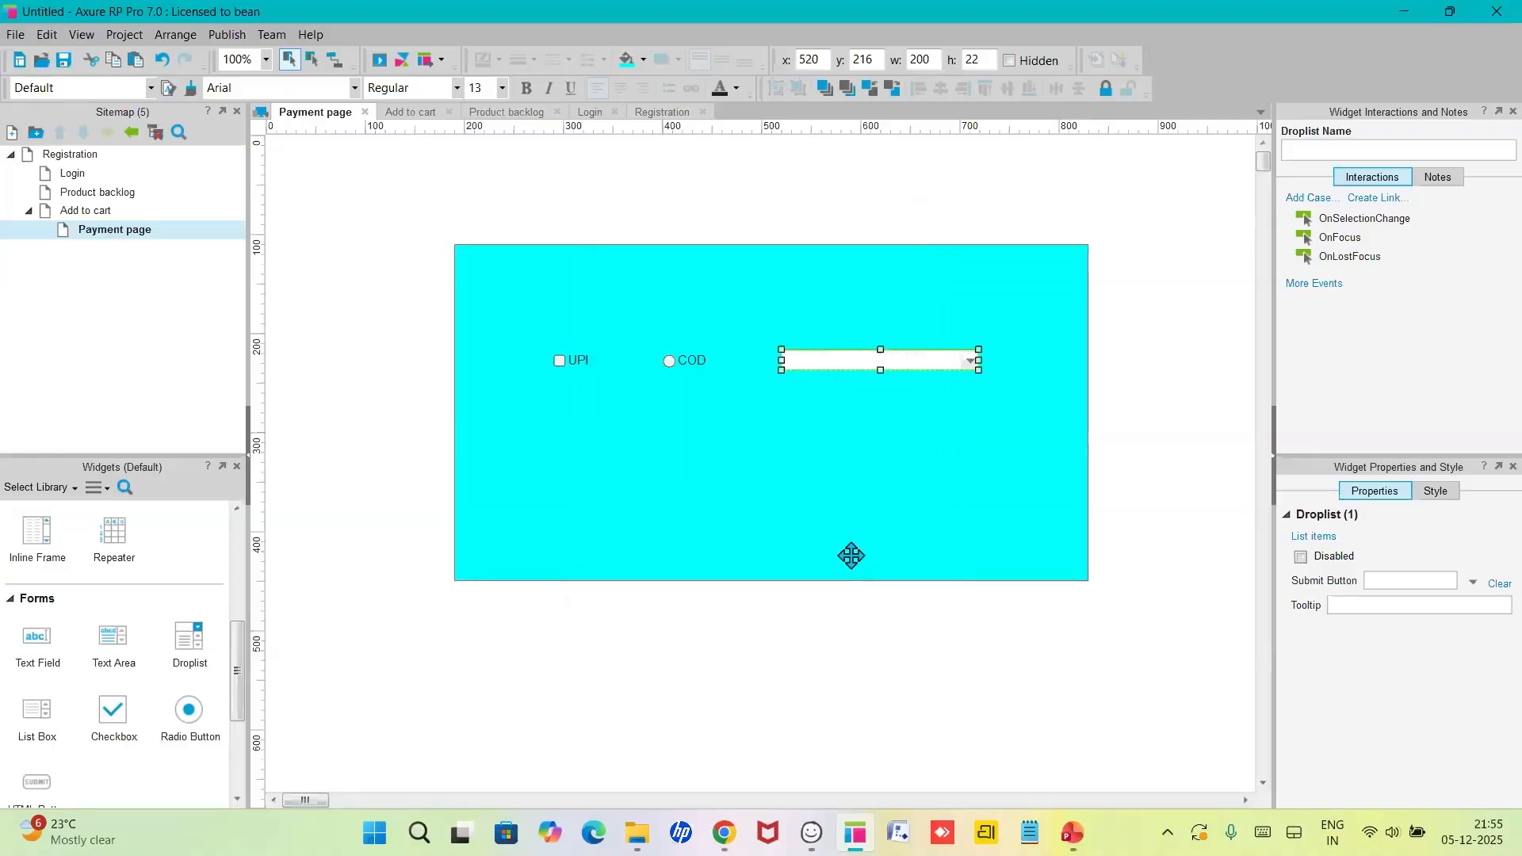
# - Open the droplist's items for editing and add Choose Method as the first option
pyautogui.doubleClick(827, 371)
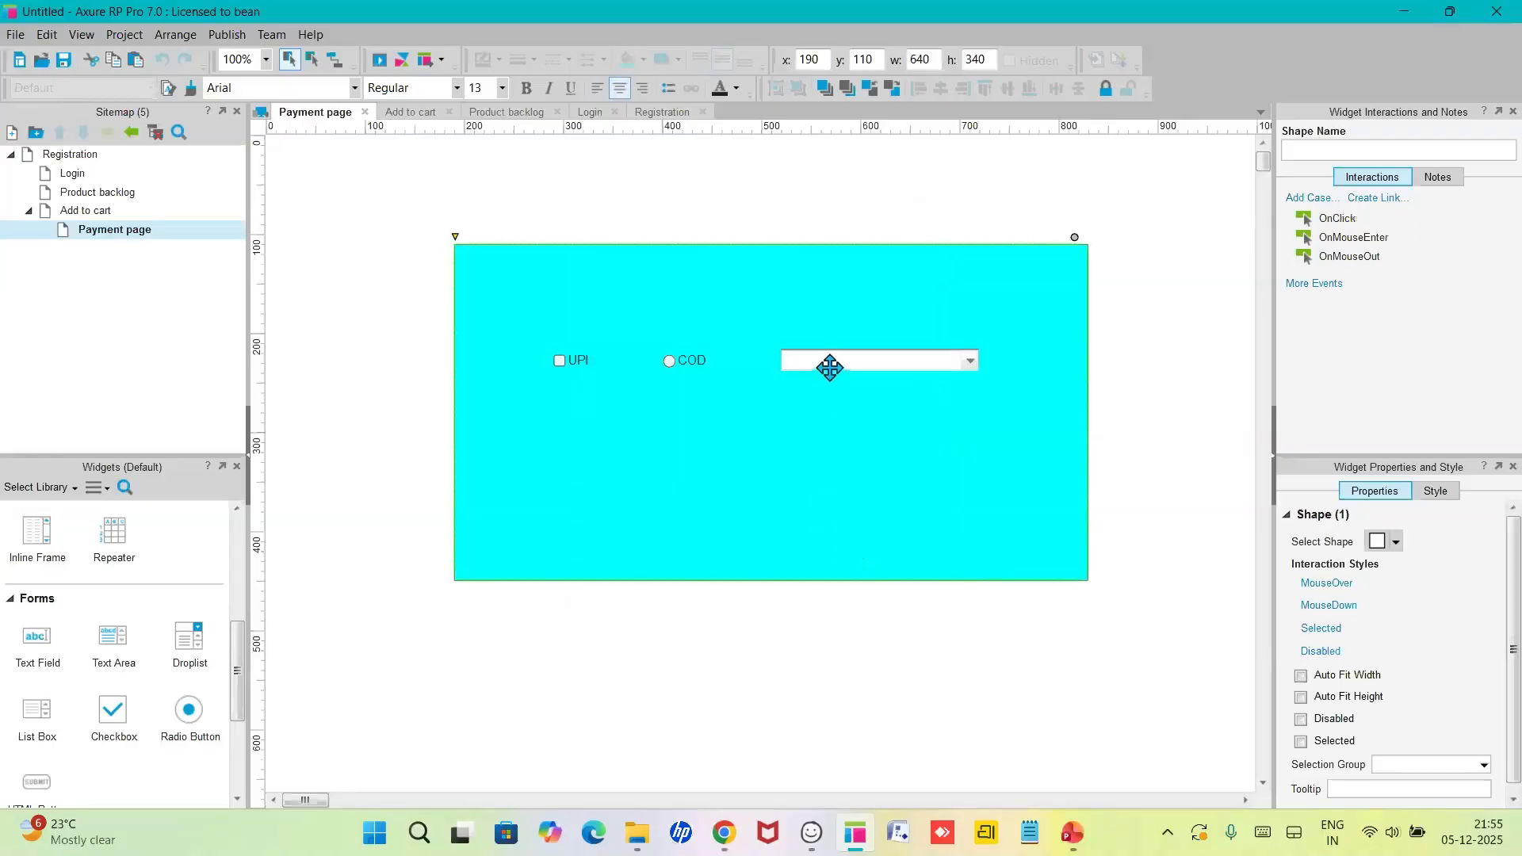
pyautogui.click(831, 364)
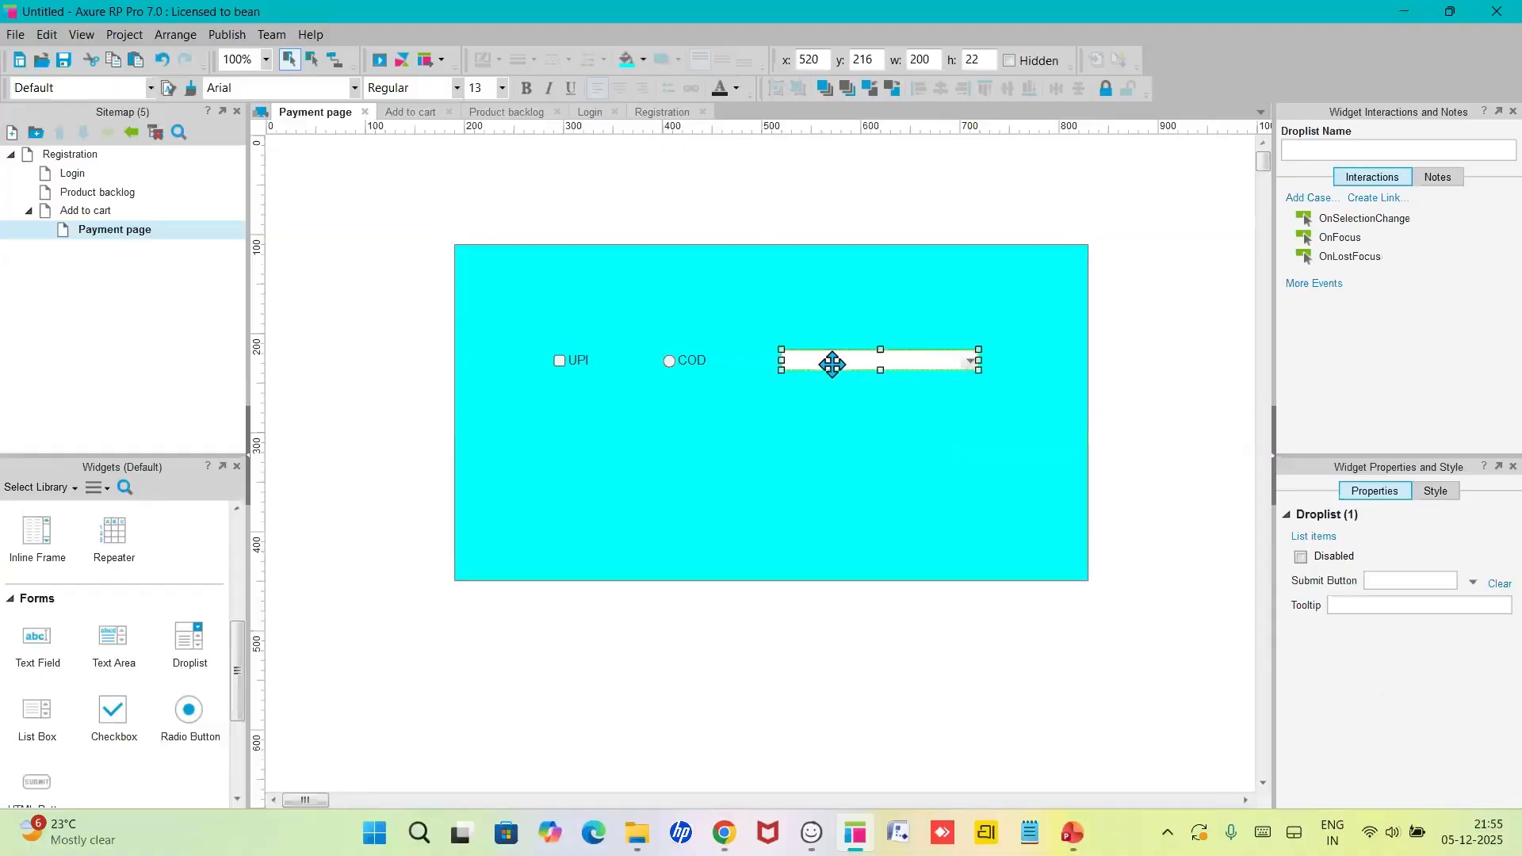
pyautogui.doubleClick(832, 364)
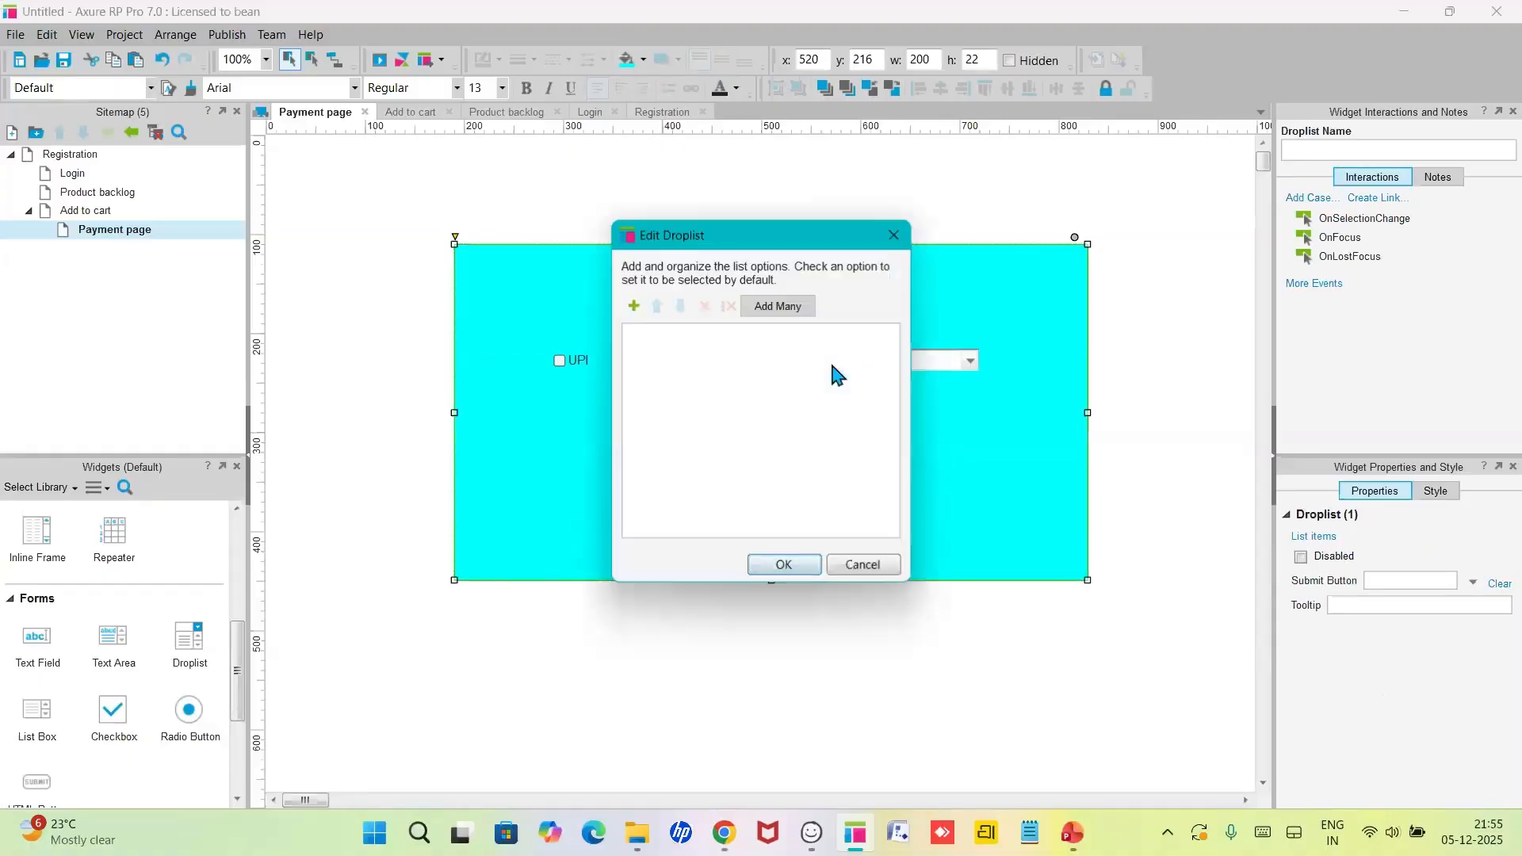
pyautogui.click(633, 307)
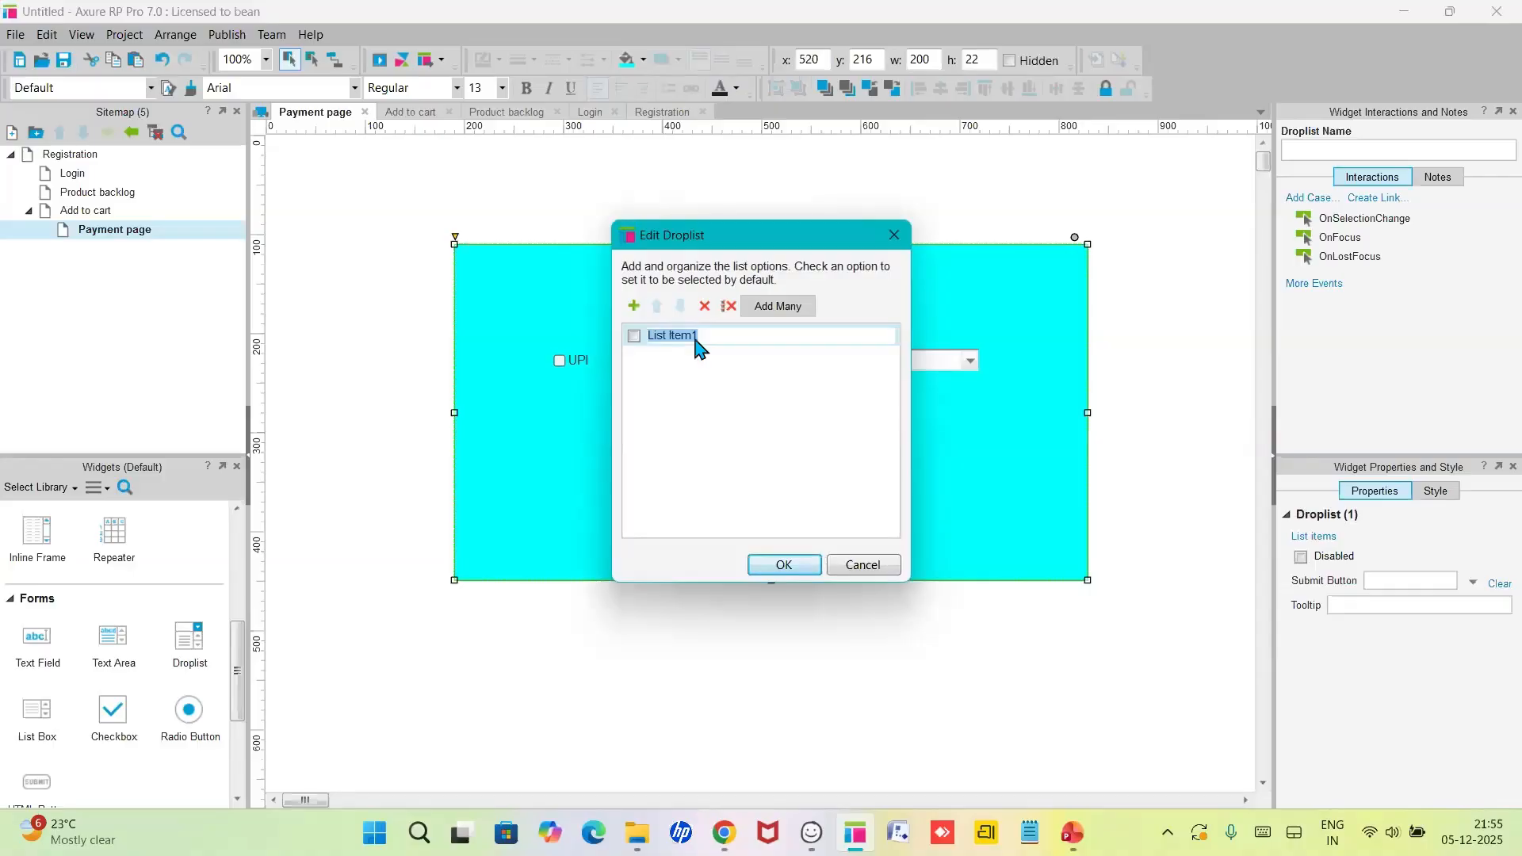
pyautogui.write('Cho')
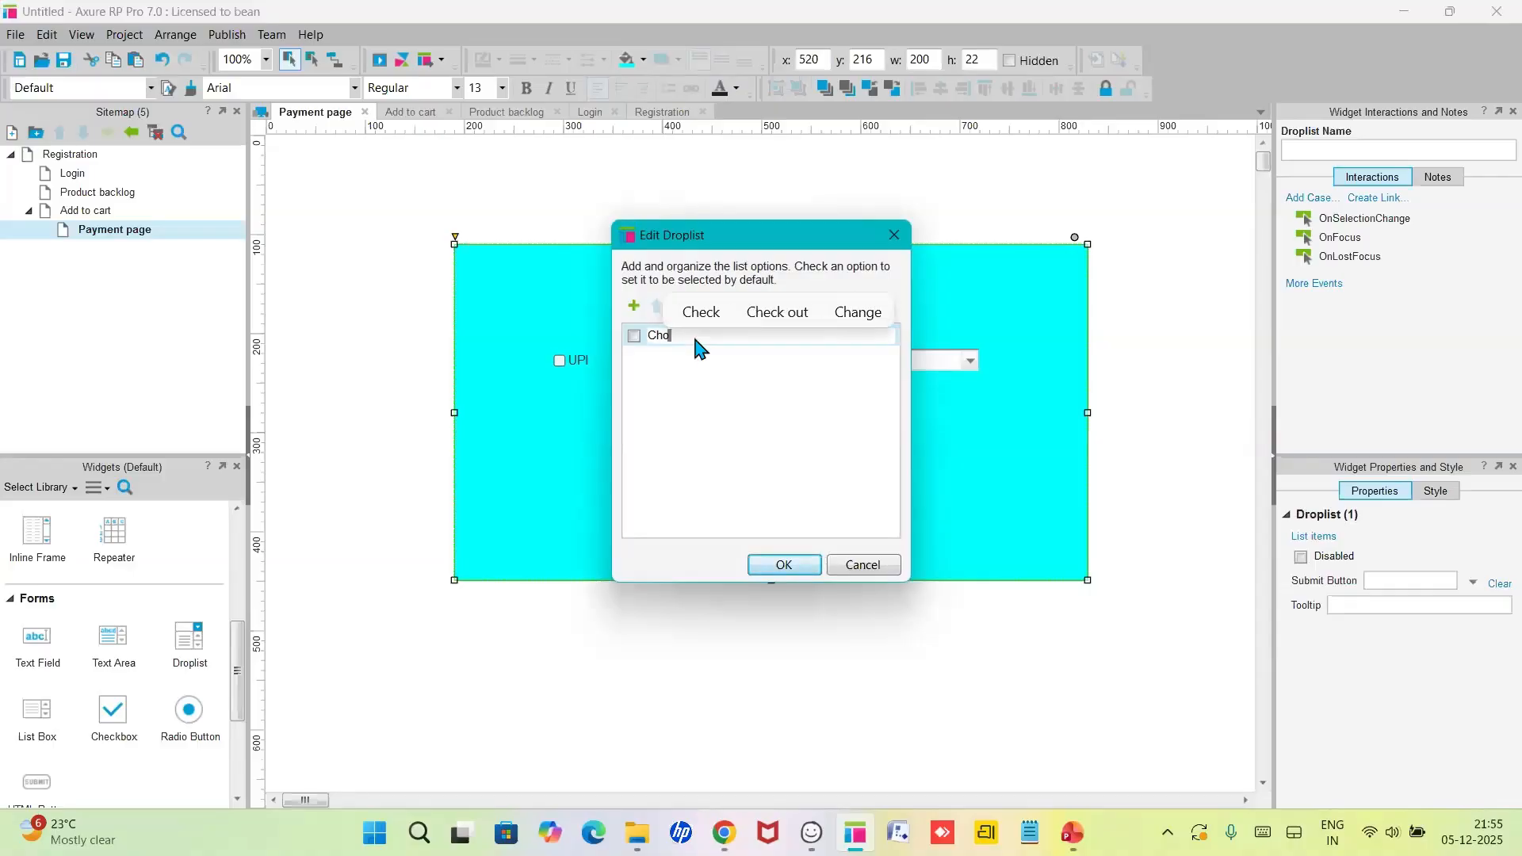
pyautogui.write('ose Me')
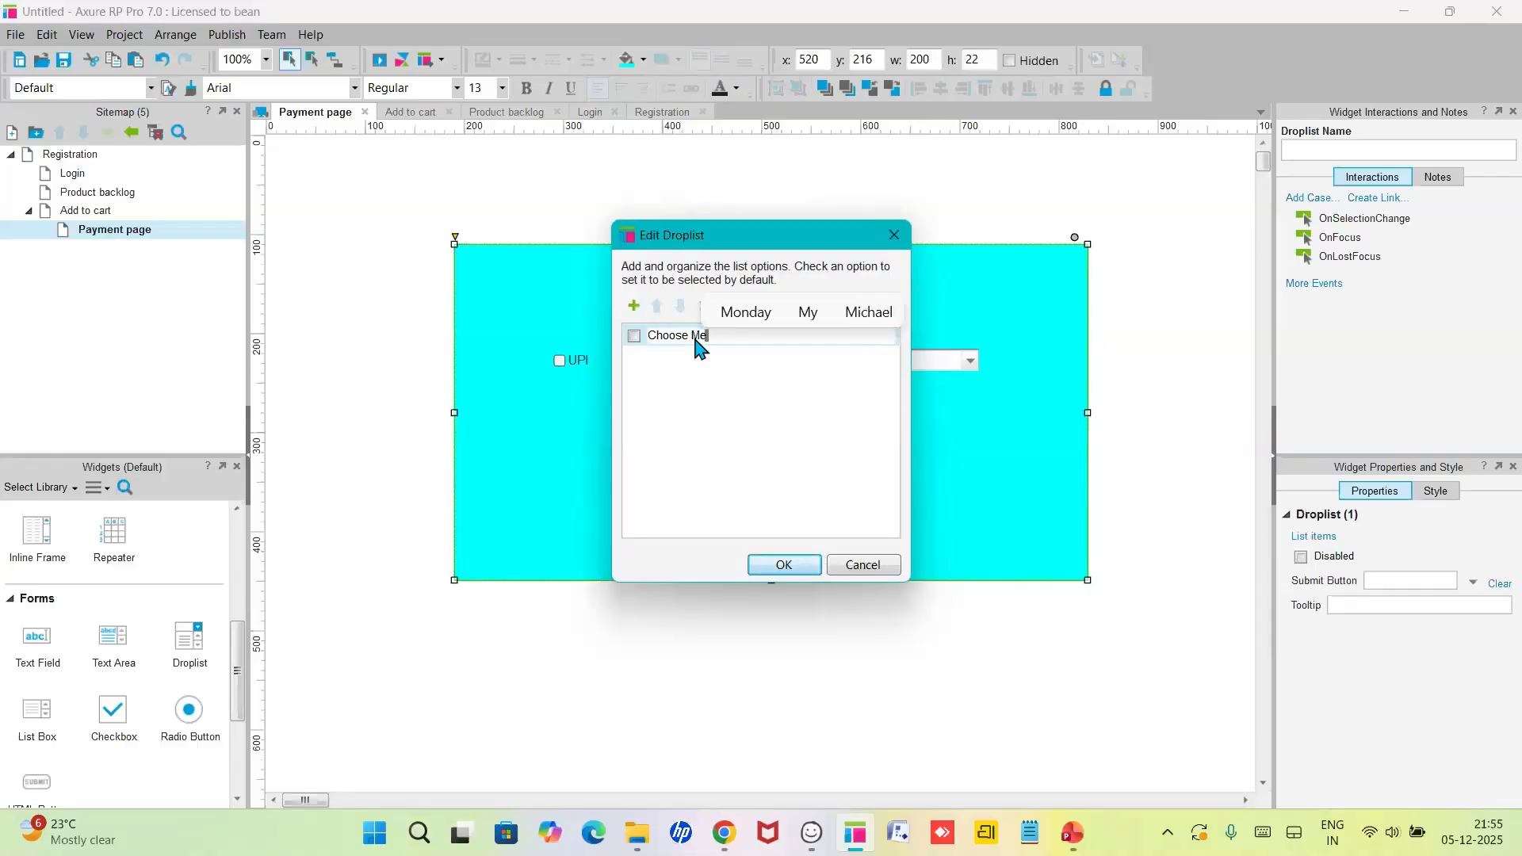
pyautogui.write('thod')
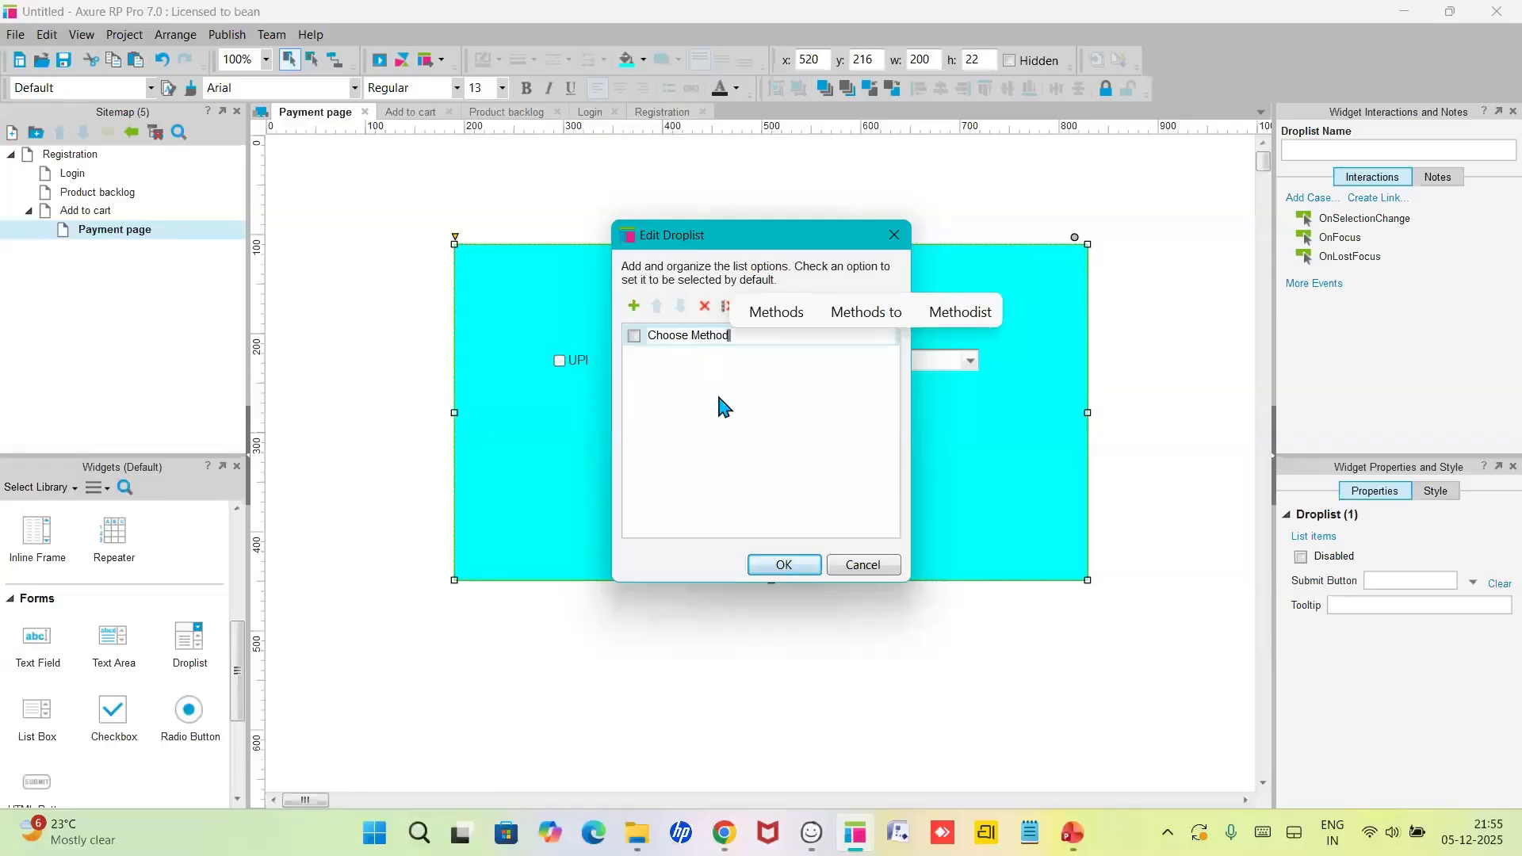
pyautogui.press('Return')
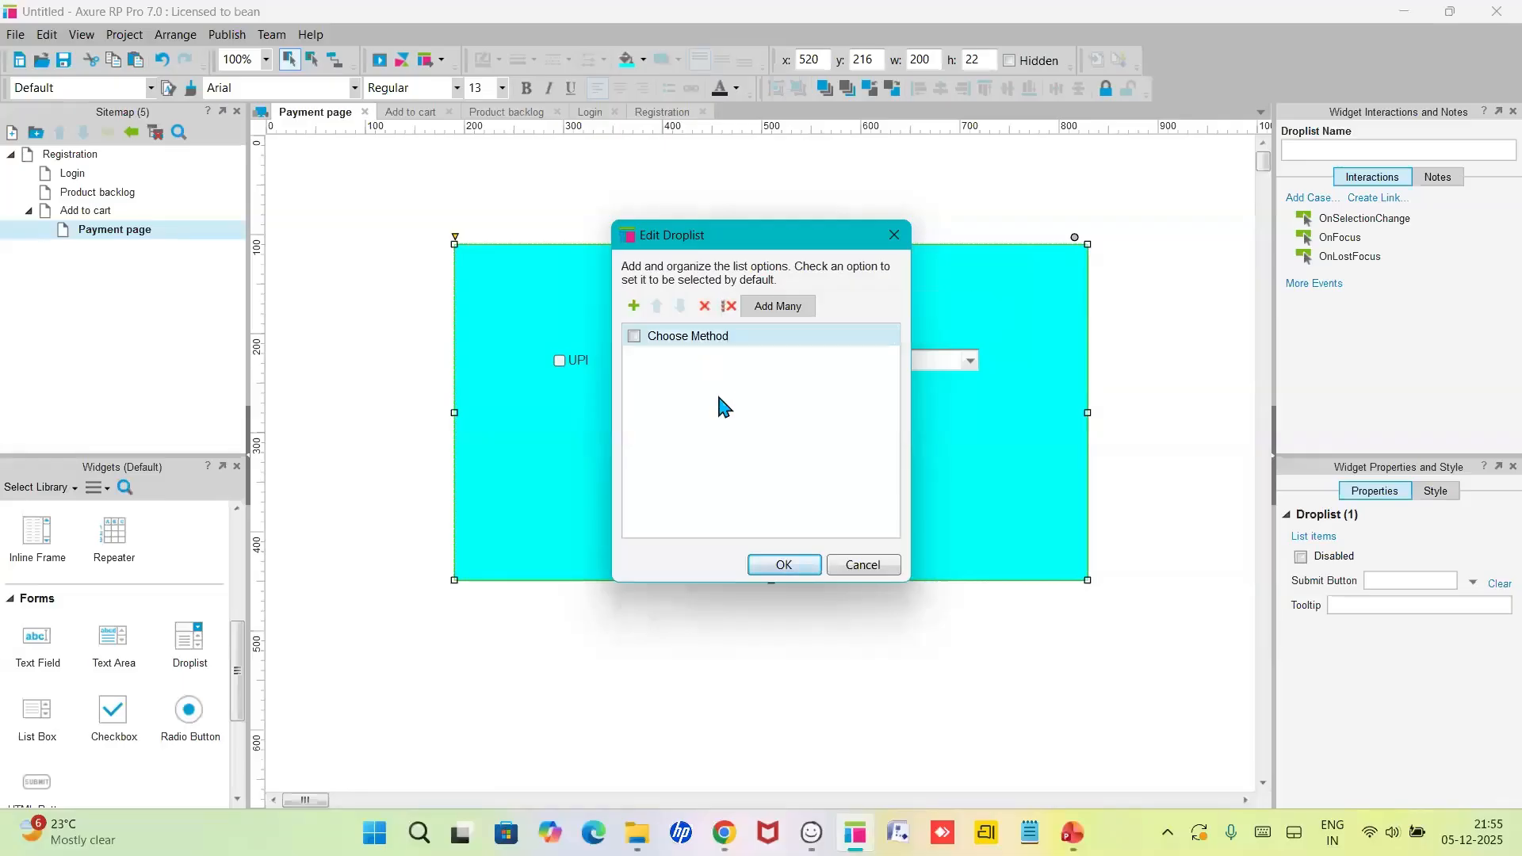
# - Add Cards and Net Banking as further options of the payment droplist and apply the list
pyautogui.click(638, 307)
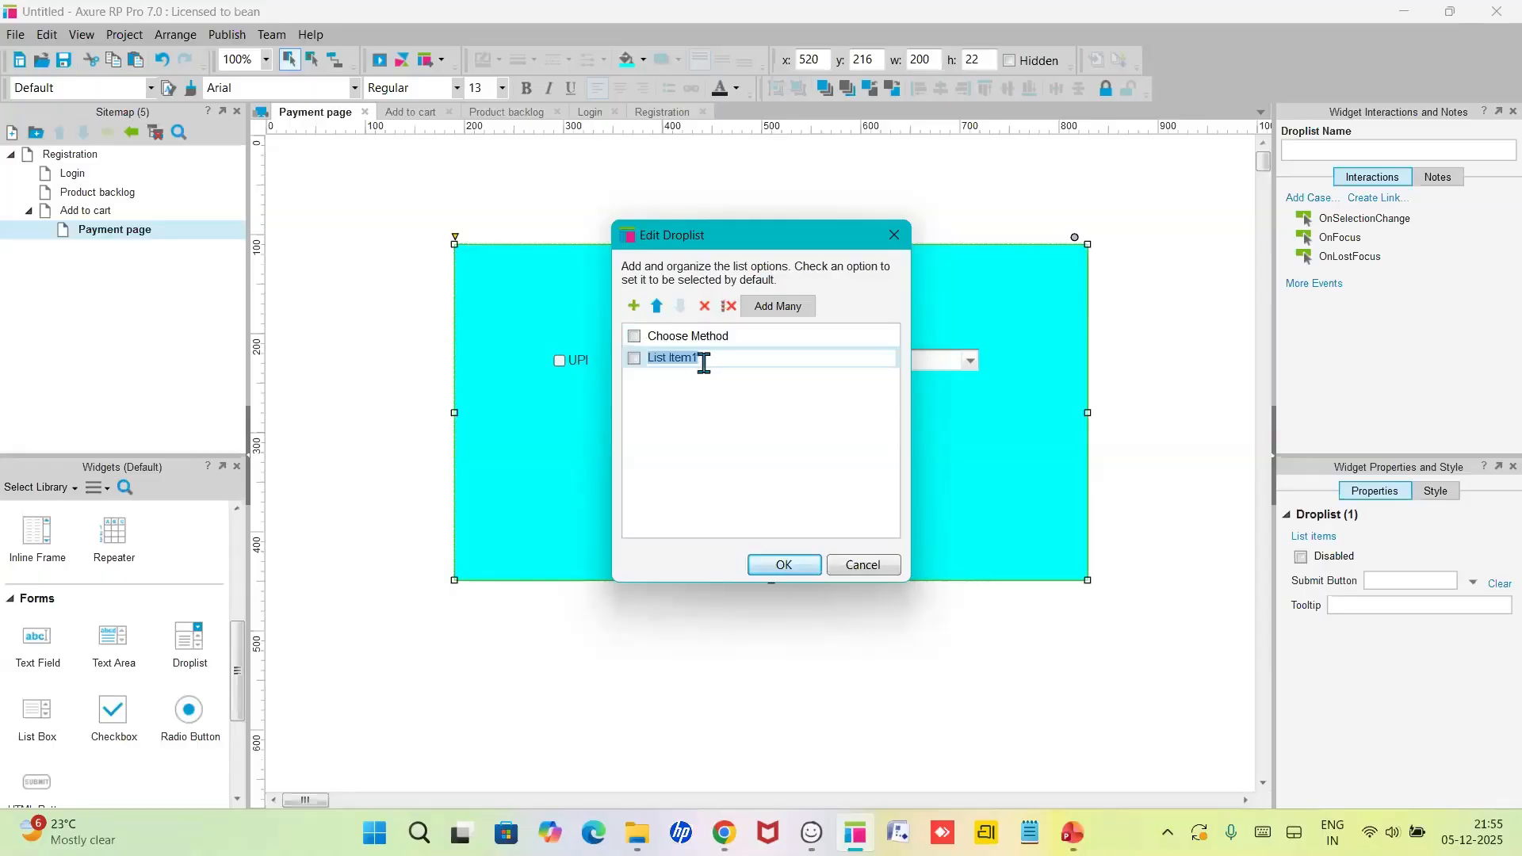
pyautogui.write('Cards')
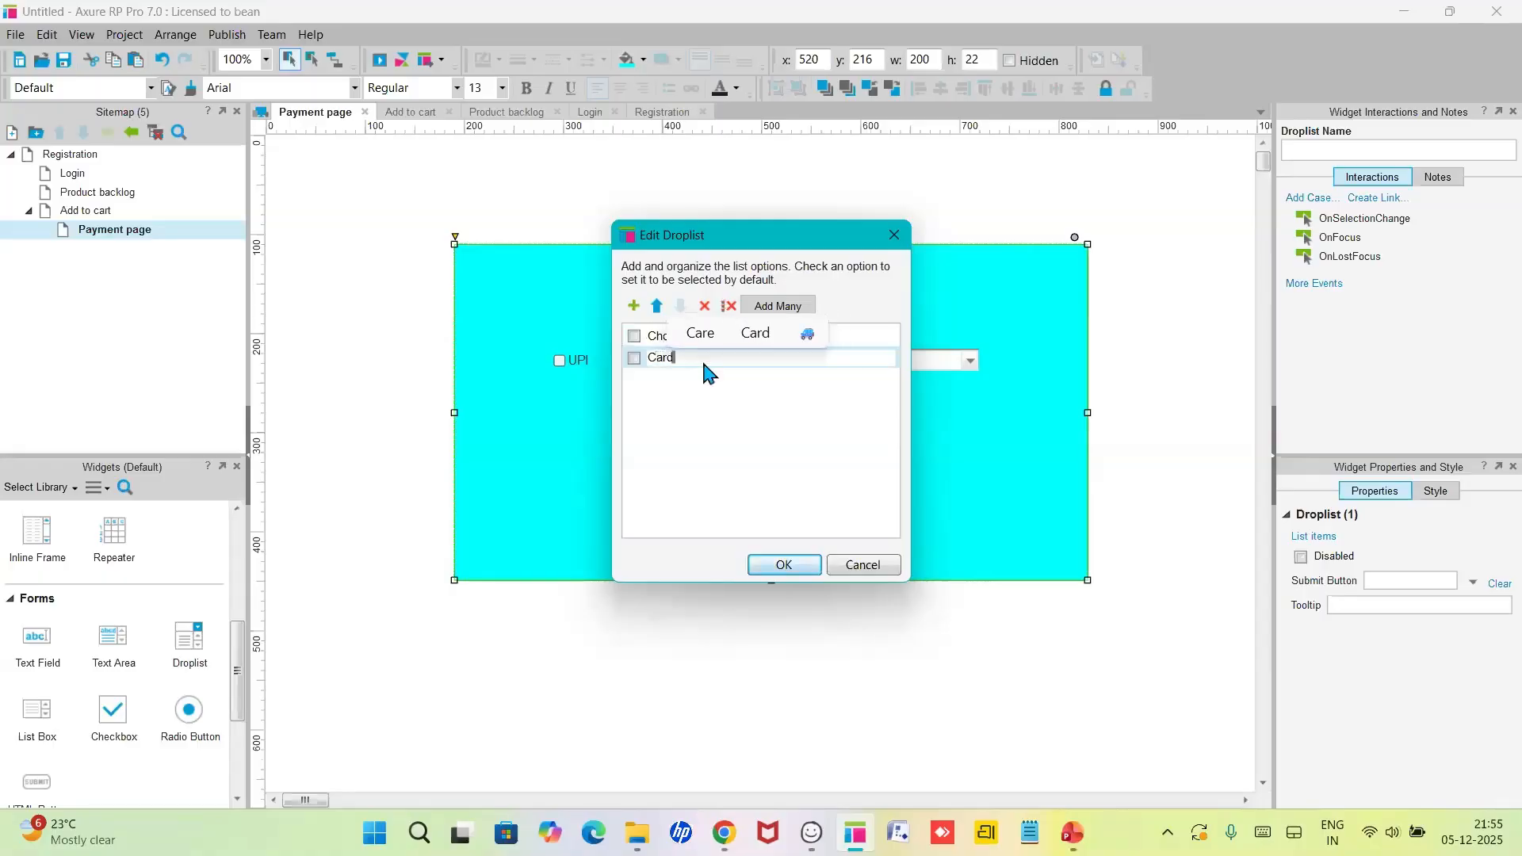
pyautogui.click(633, 305)
pyautogui.click(633, 306)
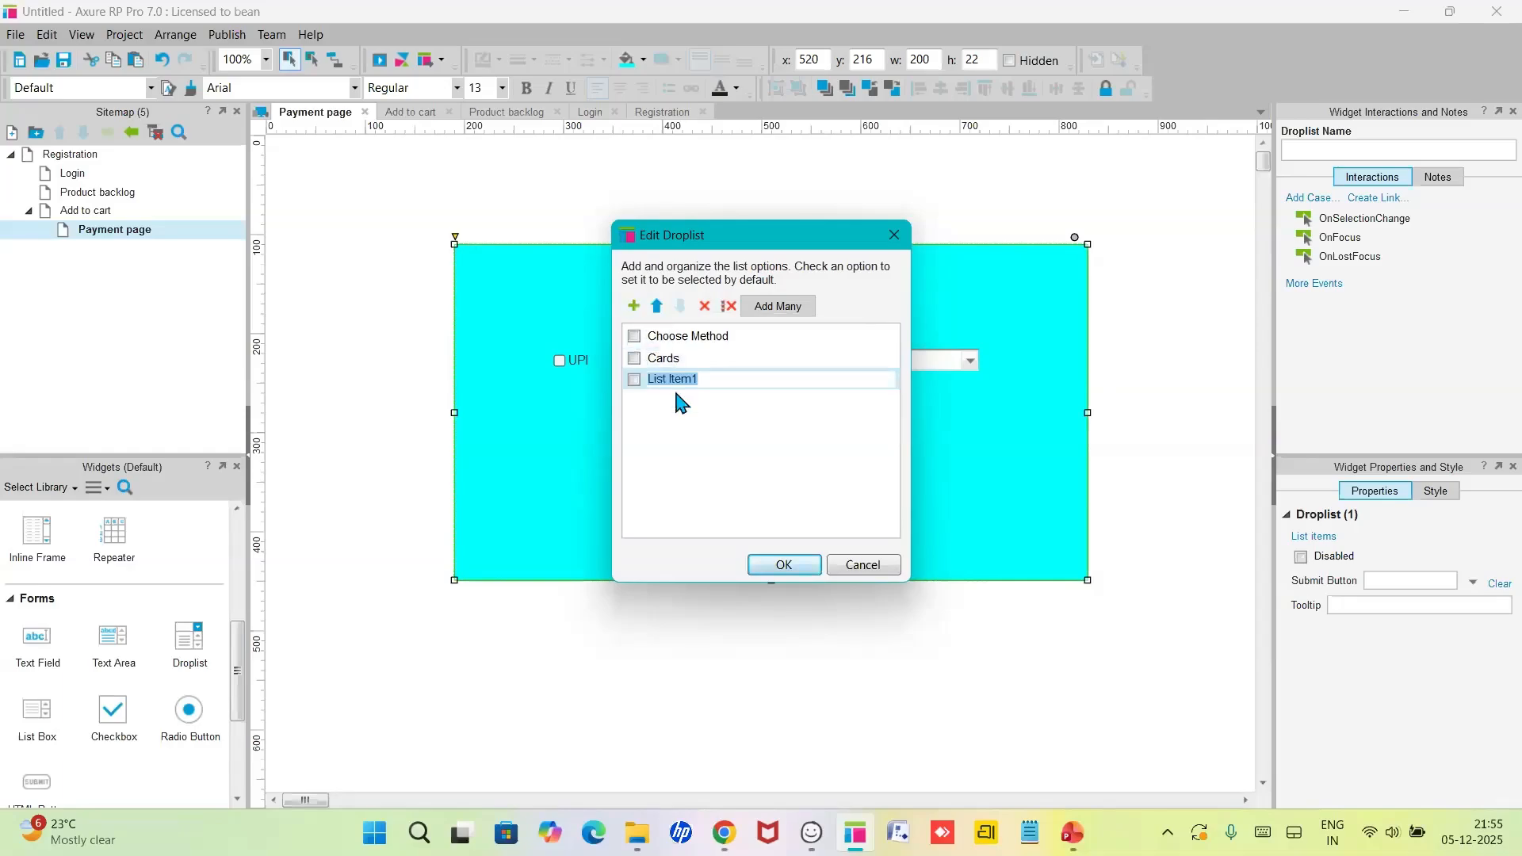
pyautogui.write('Net')
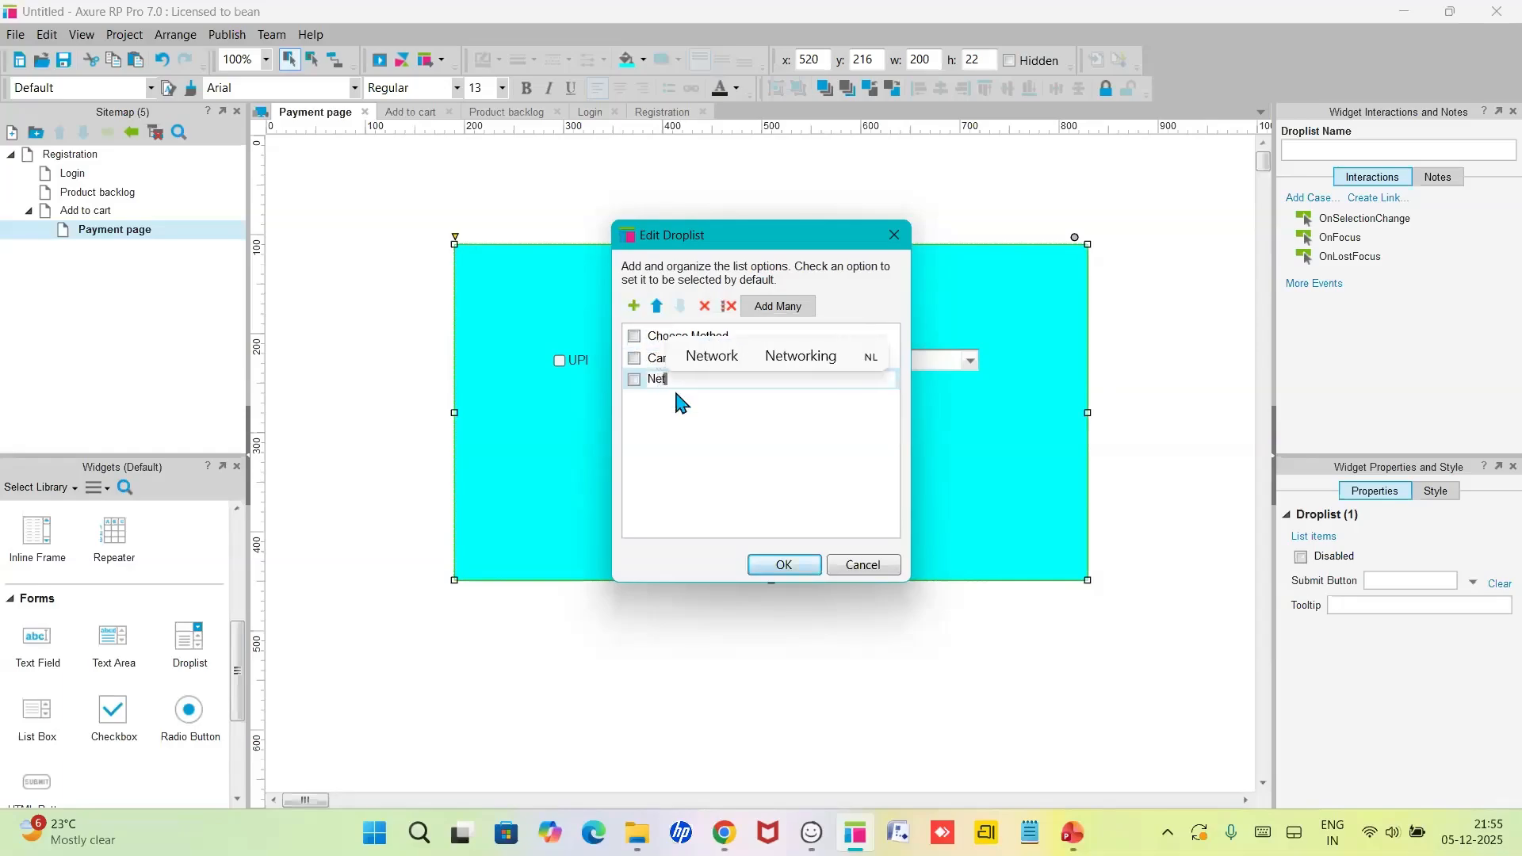
pyautogui.write(' Banking')
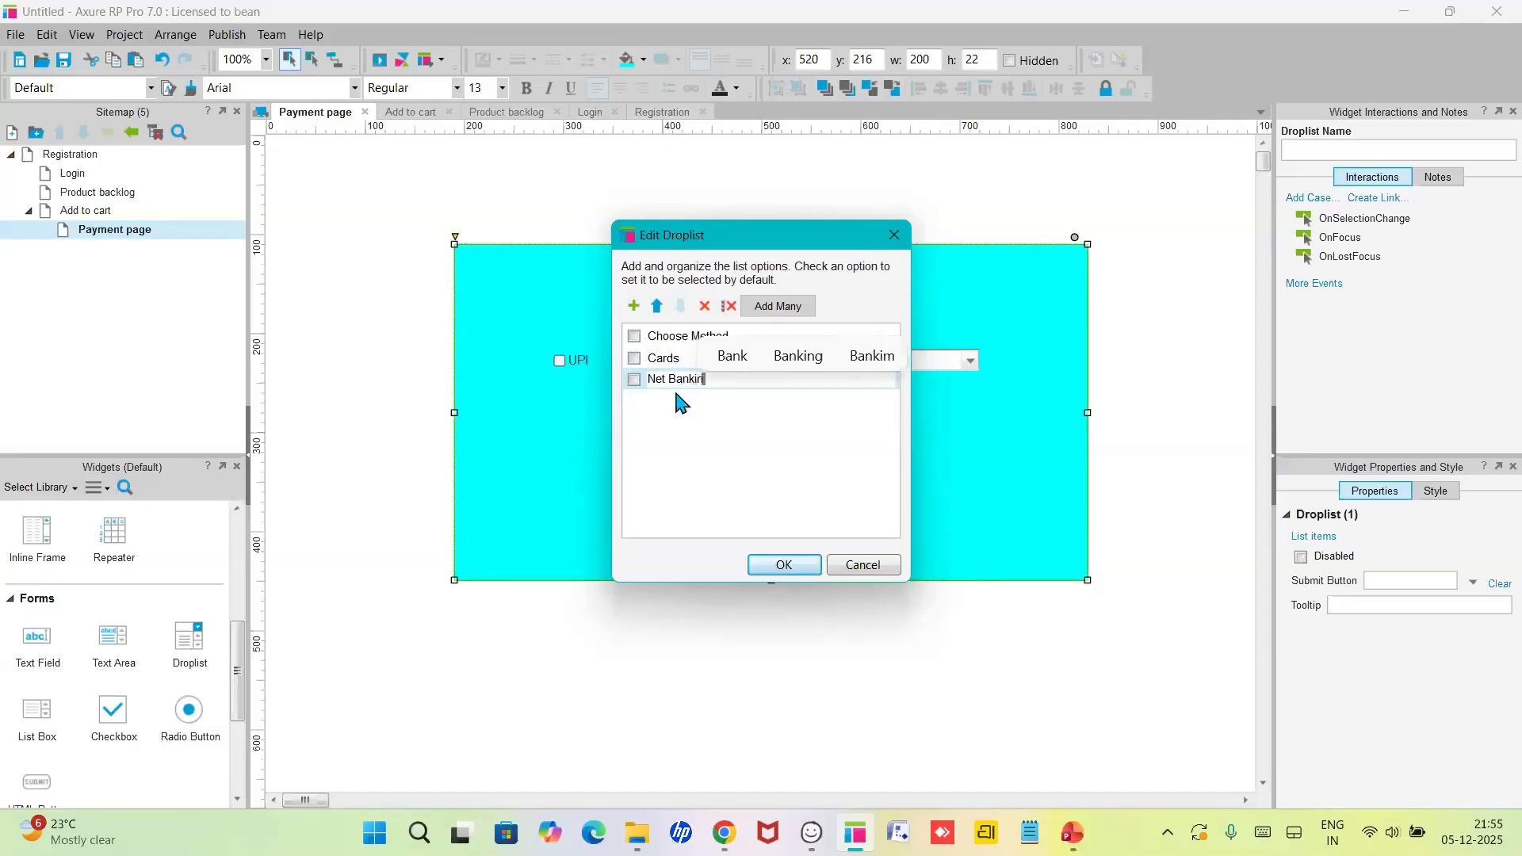
pyautogui.click(784, 564)
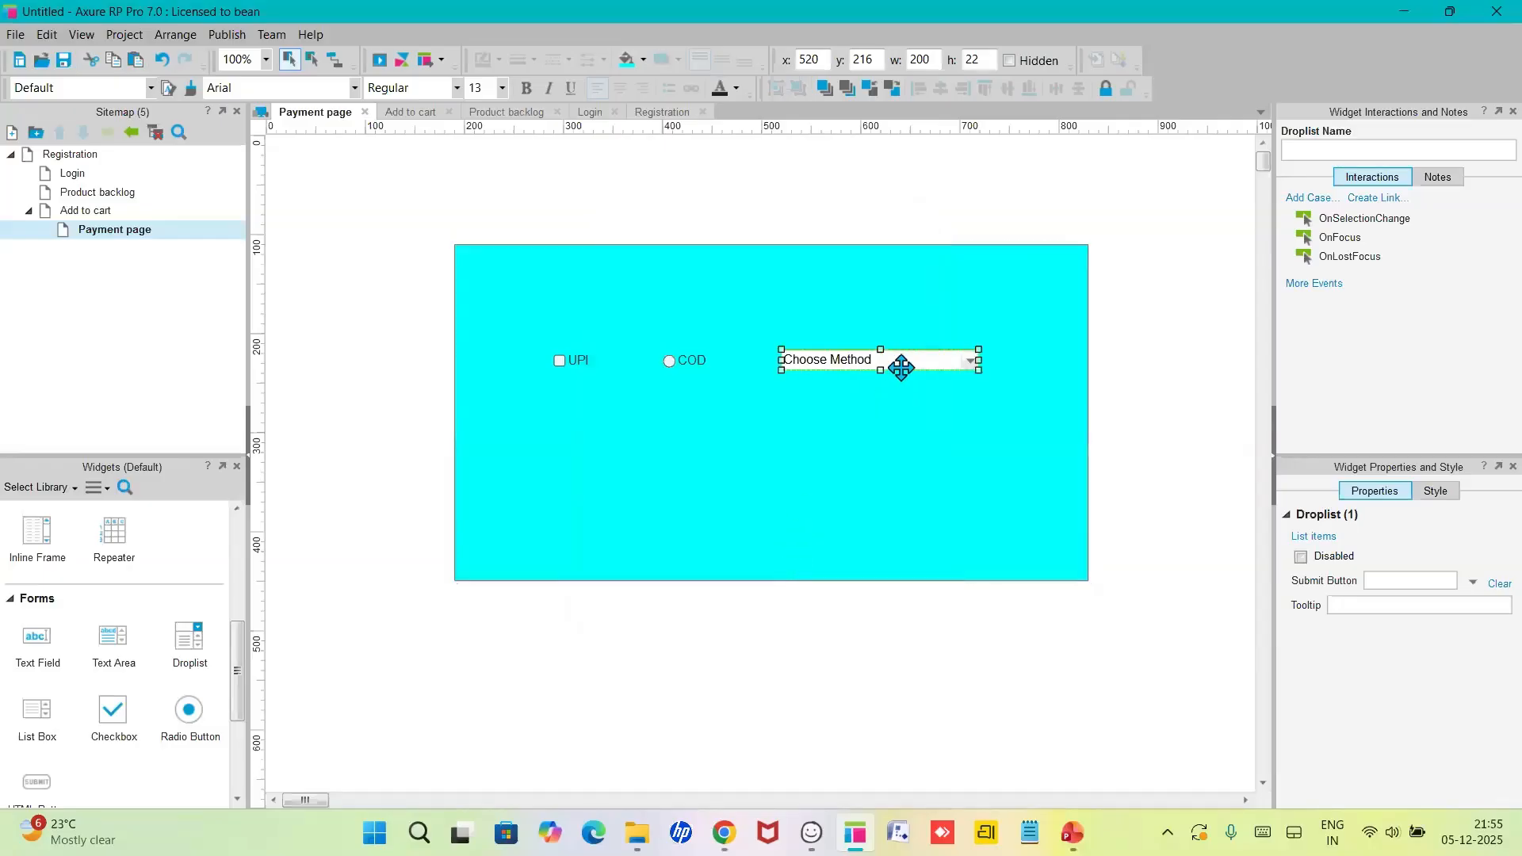
pyautogui.moveTo(977, 362); pyautogui.dragTo(974, 363)
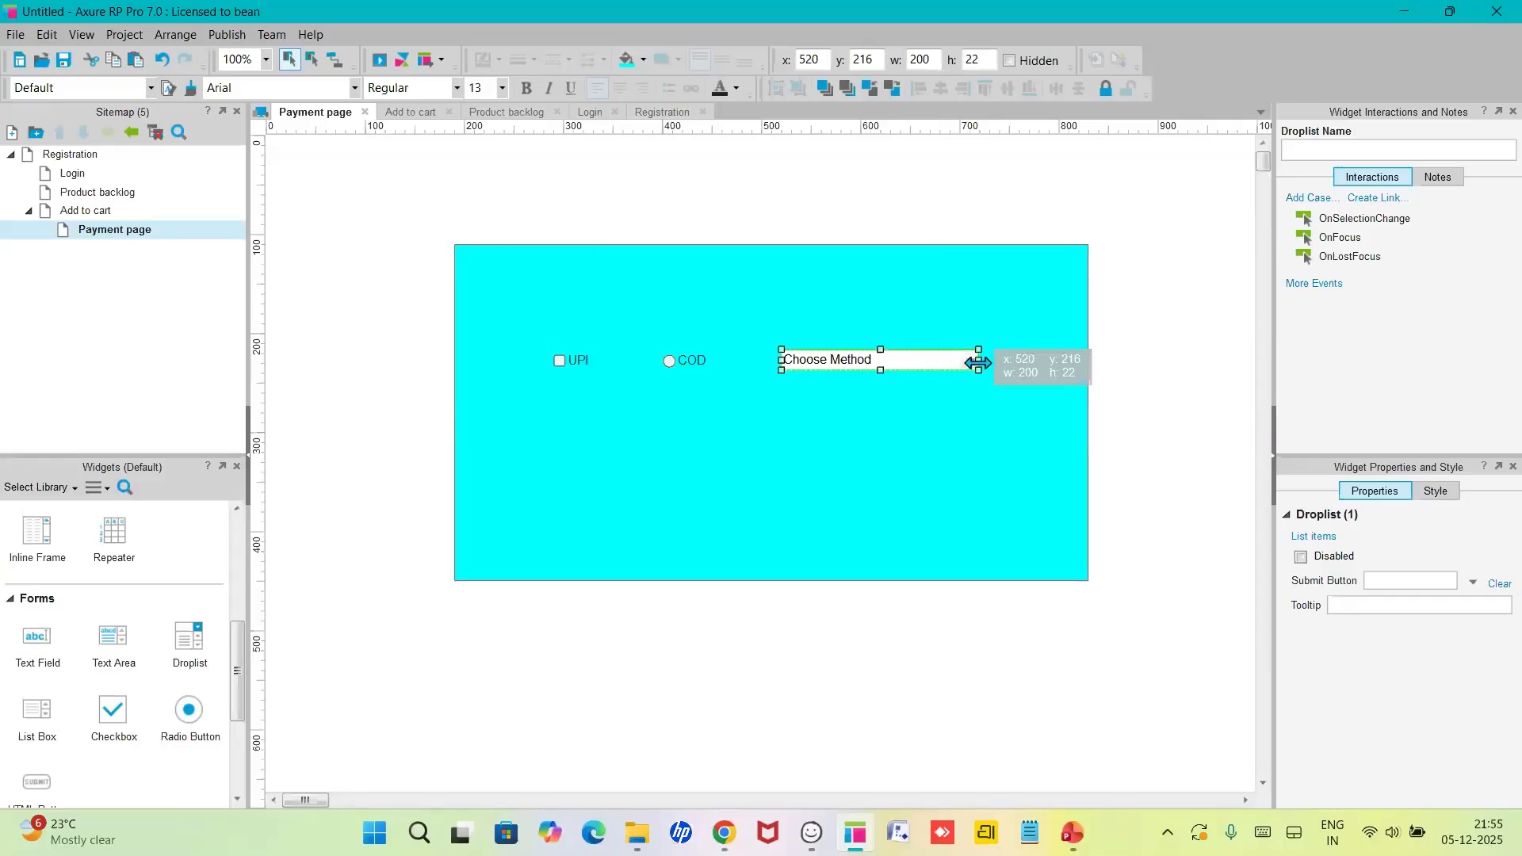
pyautogui.click(926, 435)
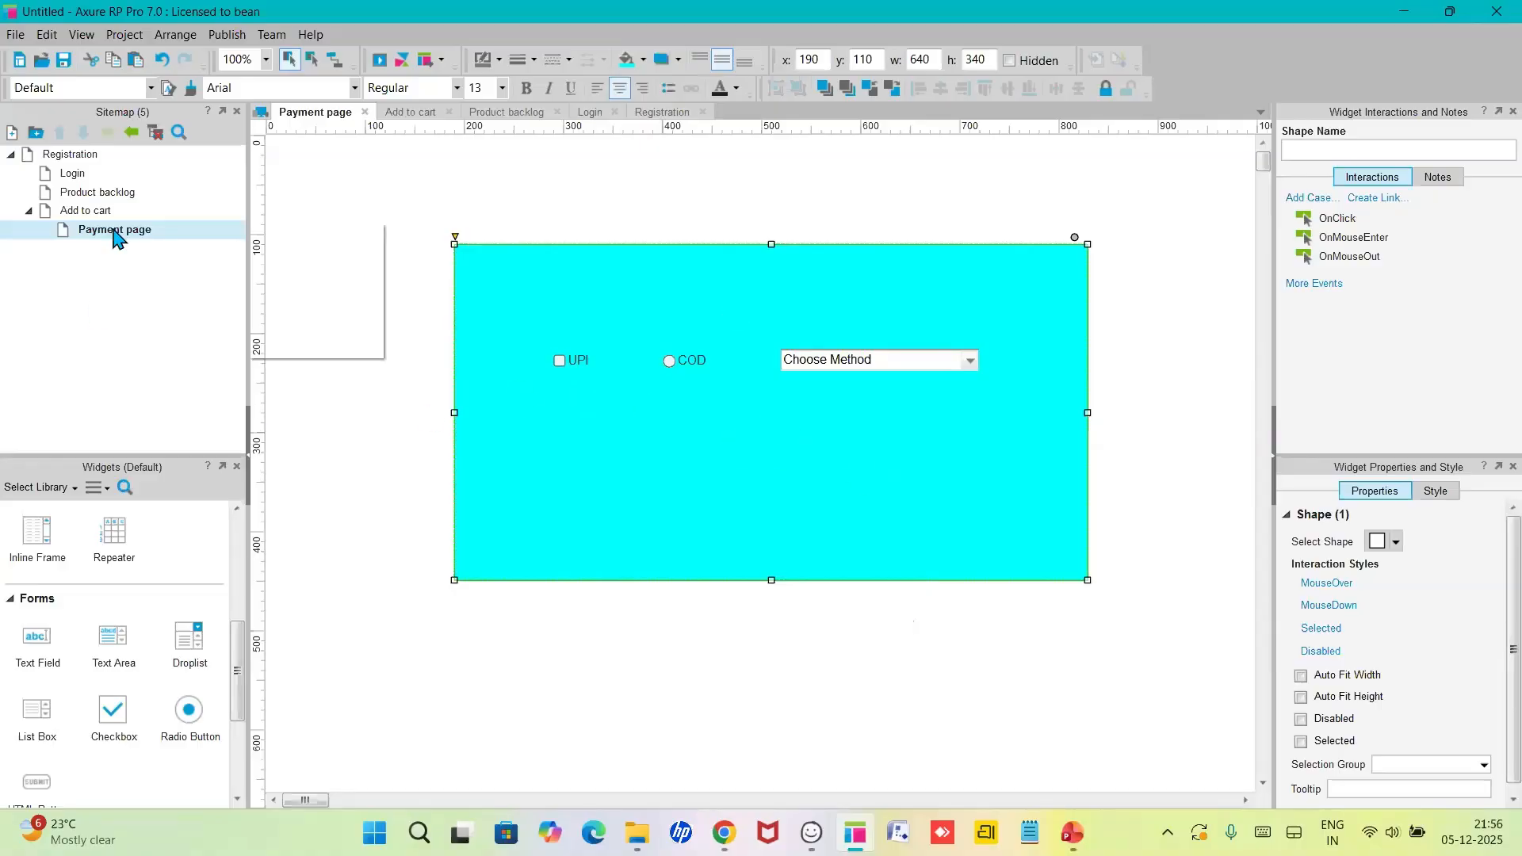
# - Place a button shape below the payment options at about x 420, y 330 and label it Order details
pyautogui.scroll(-3, 111, 669)
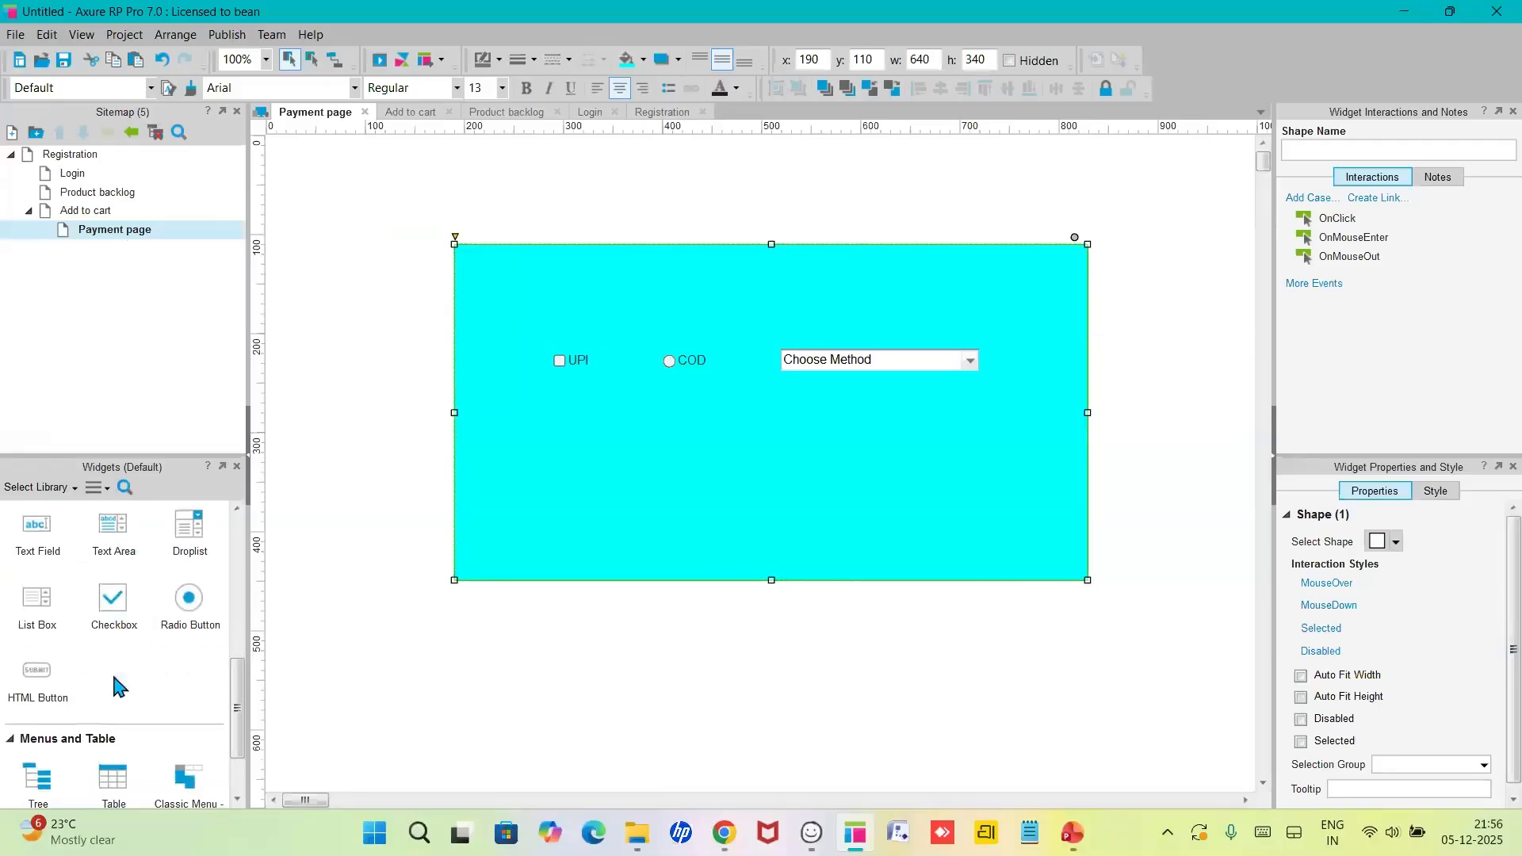
pyautogui.scroll(5, 119, 674)
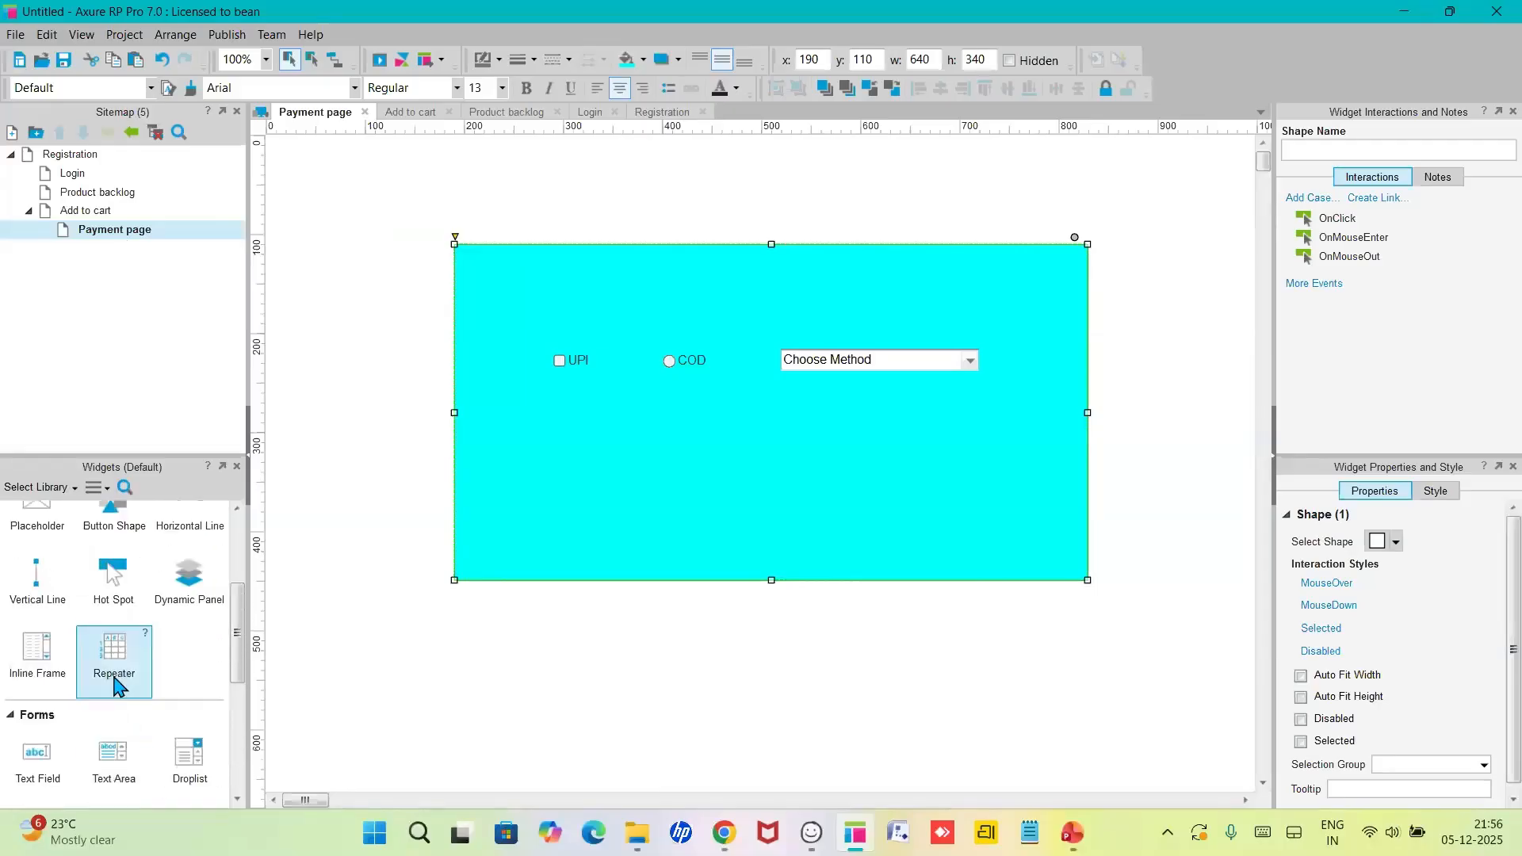
pyautogui.scroll(1, 123, 566)
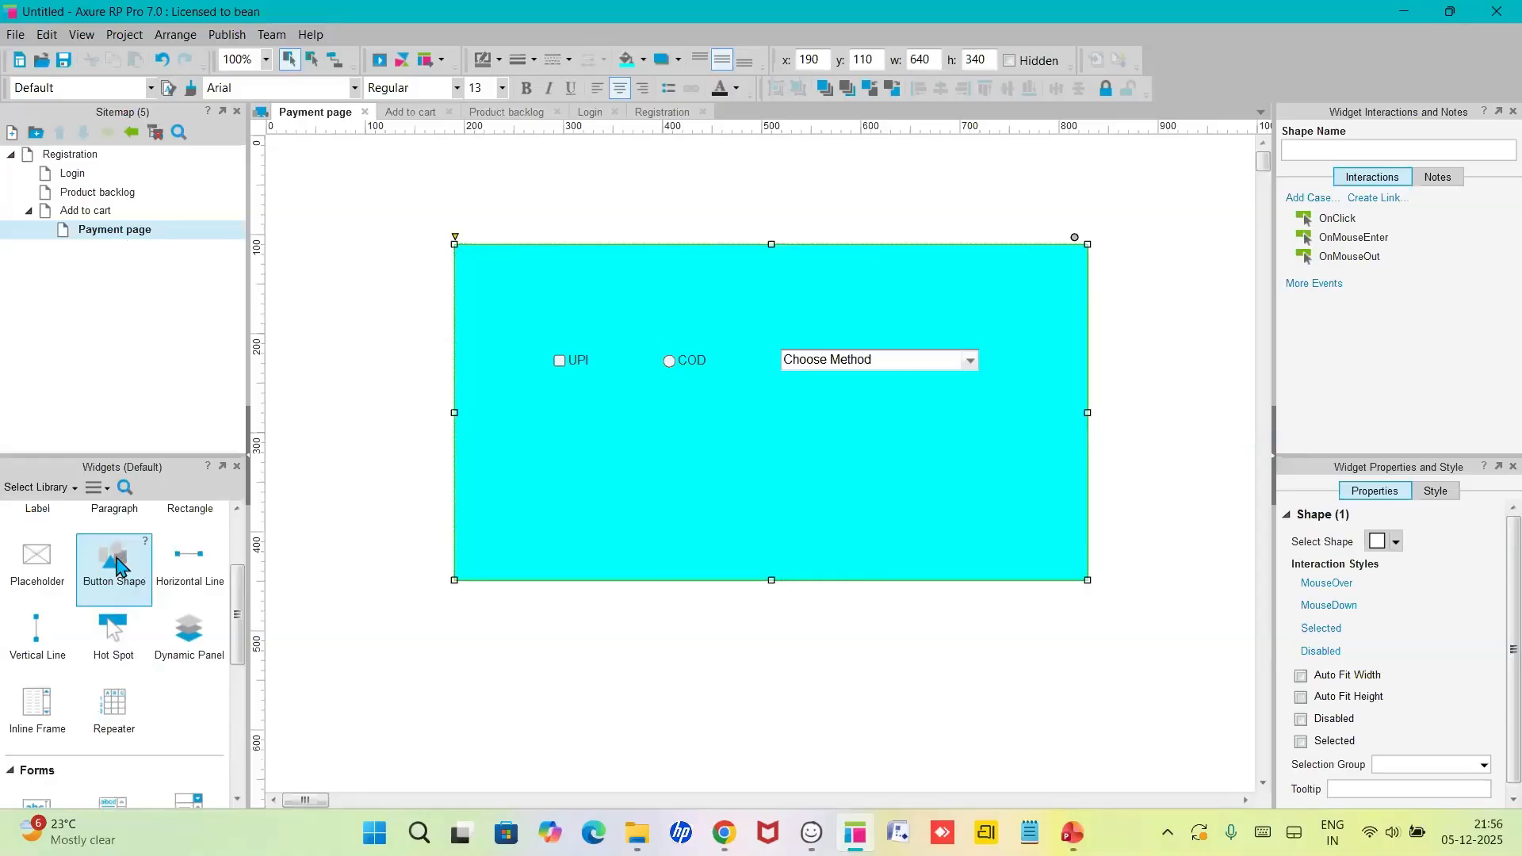
pyautogui.moveTo(117, 564); pyautogui.dragTo(682, 476)
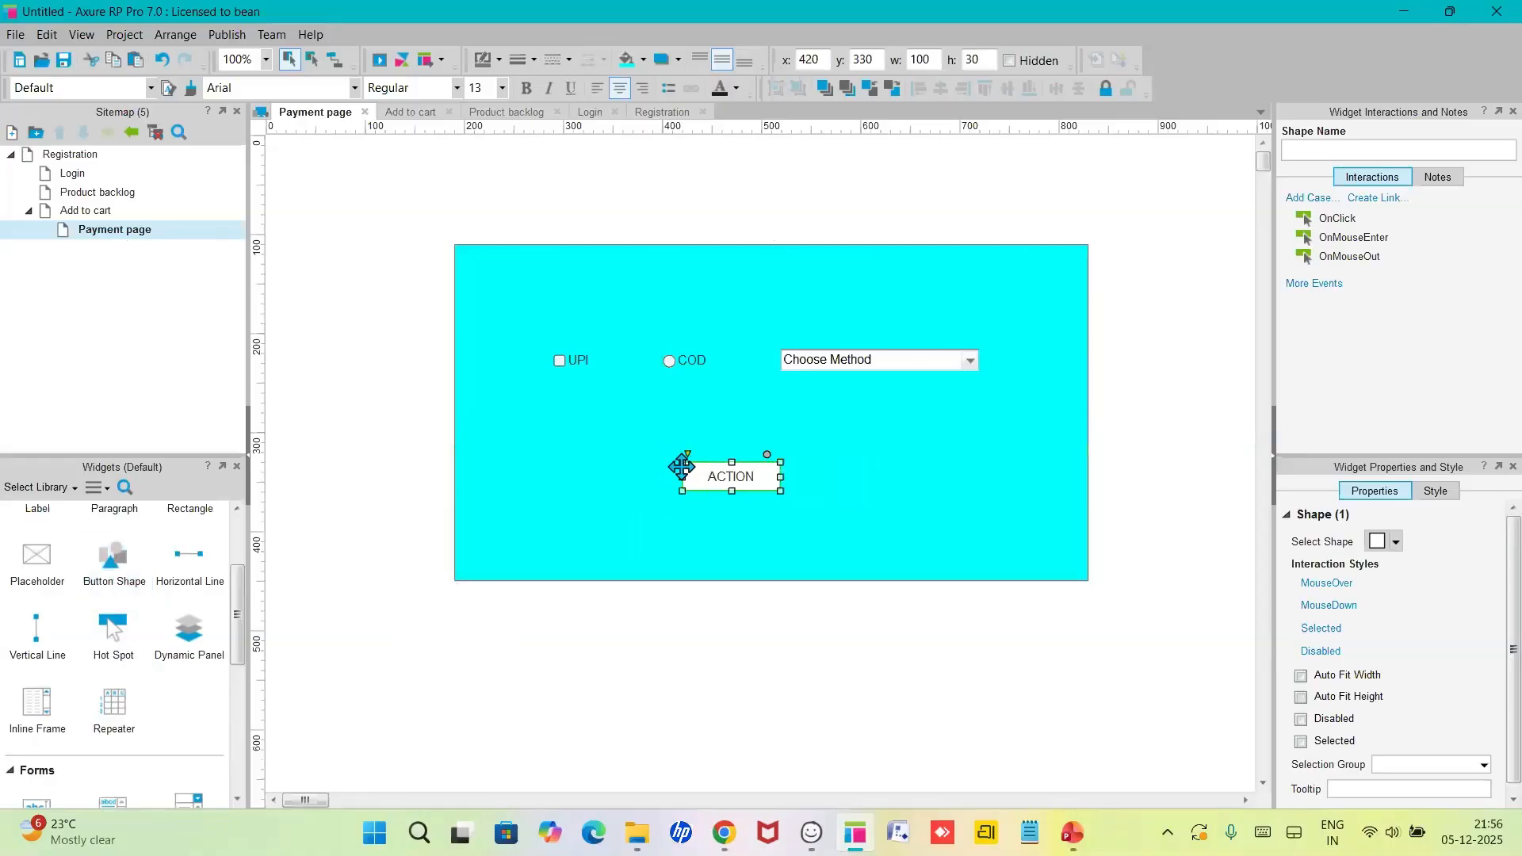
pyautogui.doubleClick(746, 480)
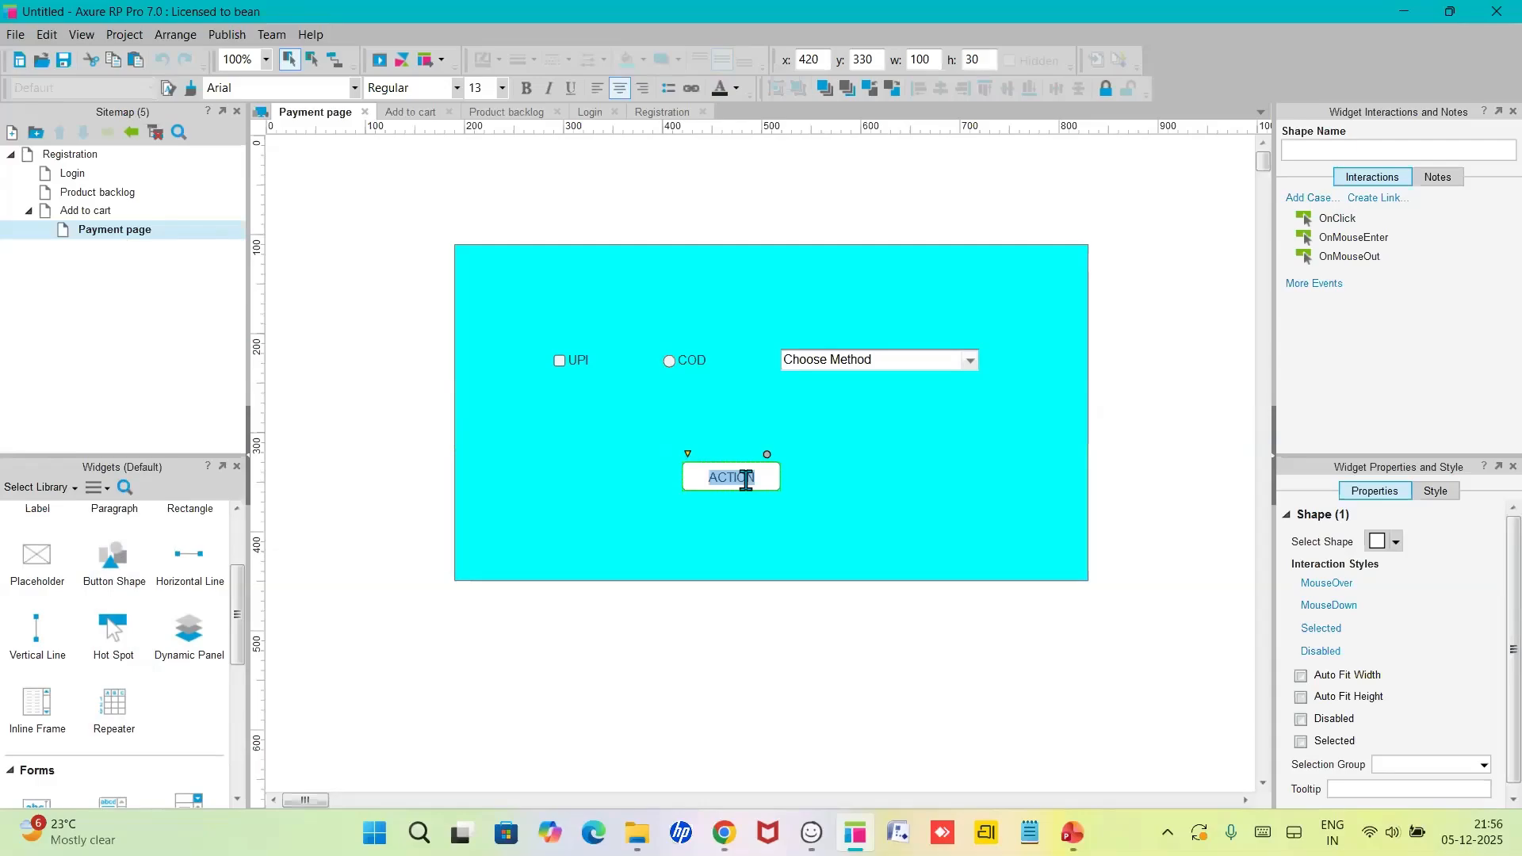
pyautogui.write('Order')
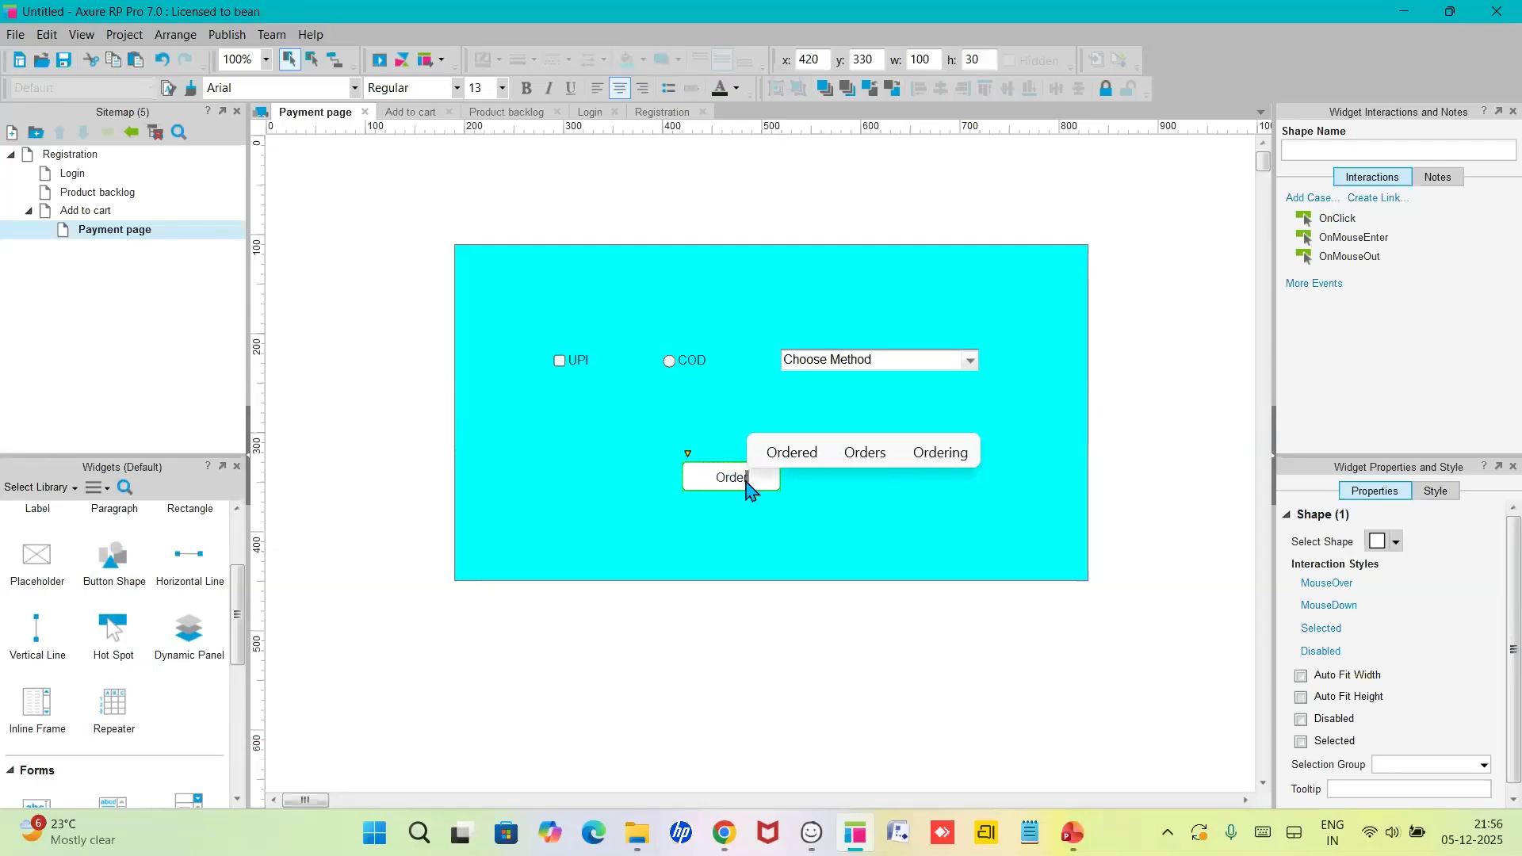
pyautogui.write(' de')
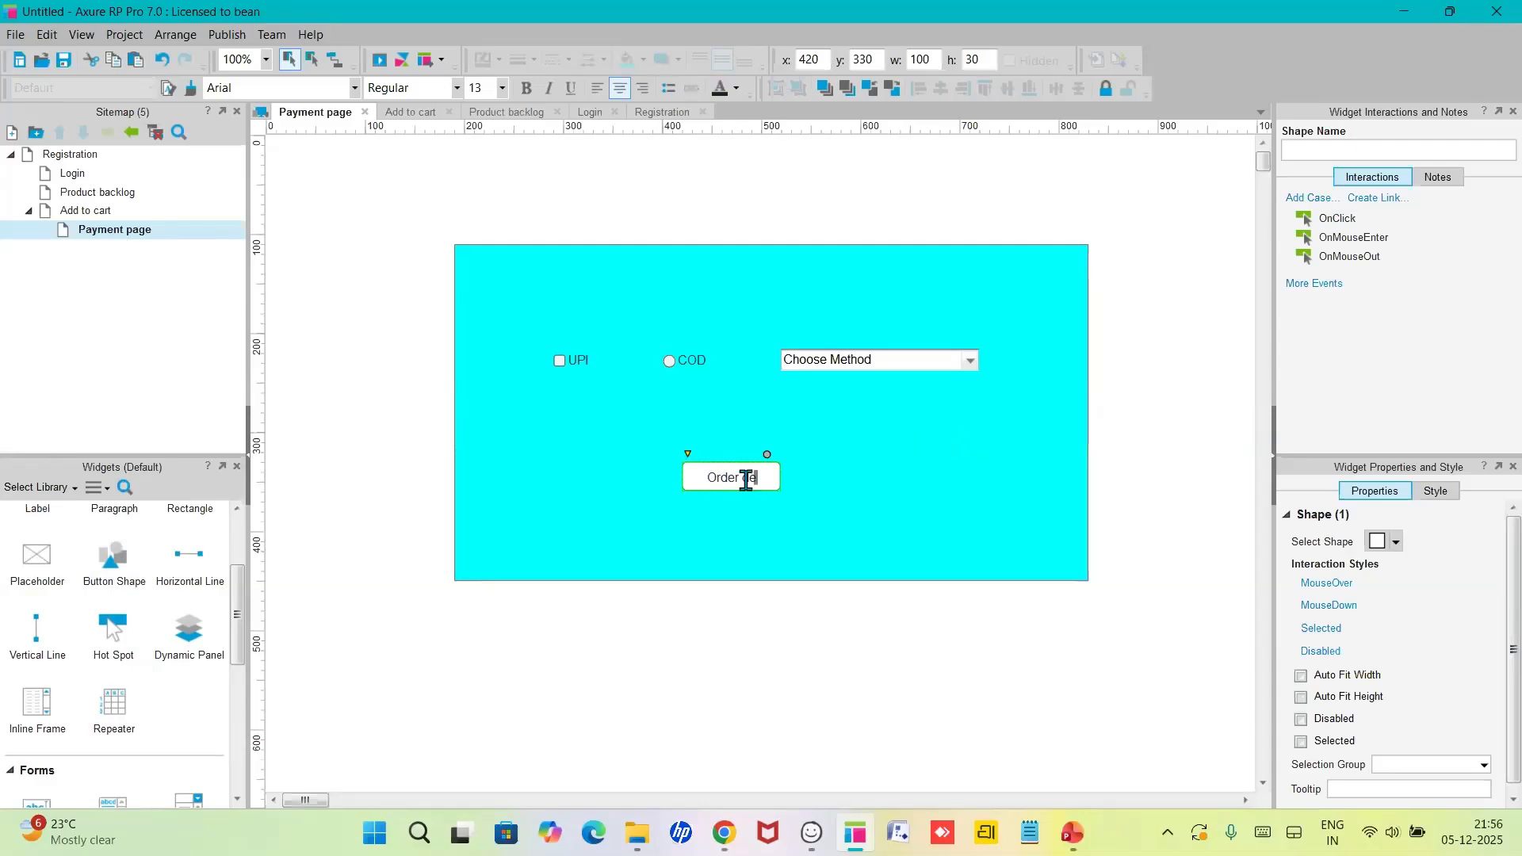
pyautogui.write('tails')
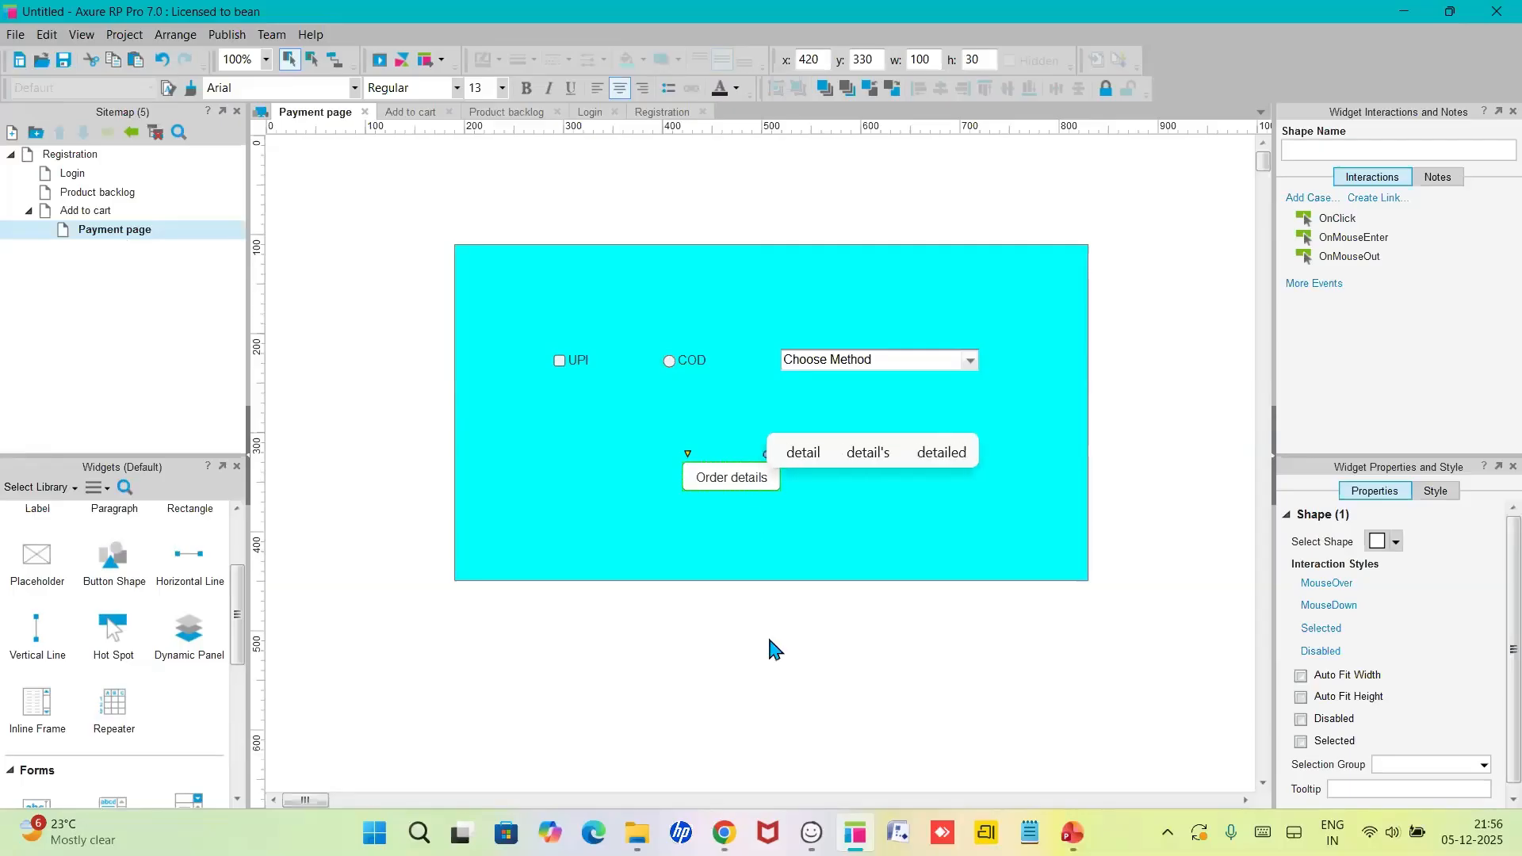
pyautogui.click(774, 651)
pyautogui.click(706, 313)
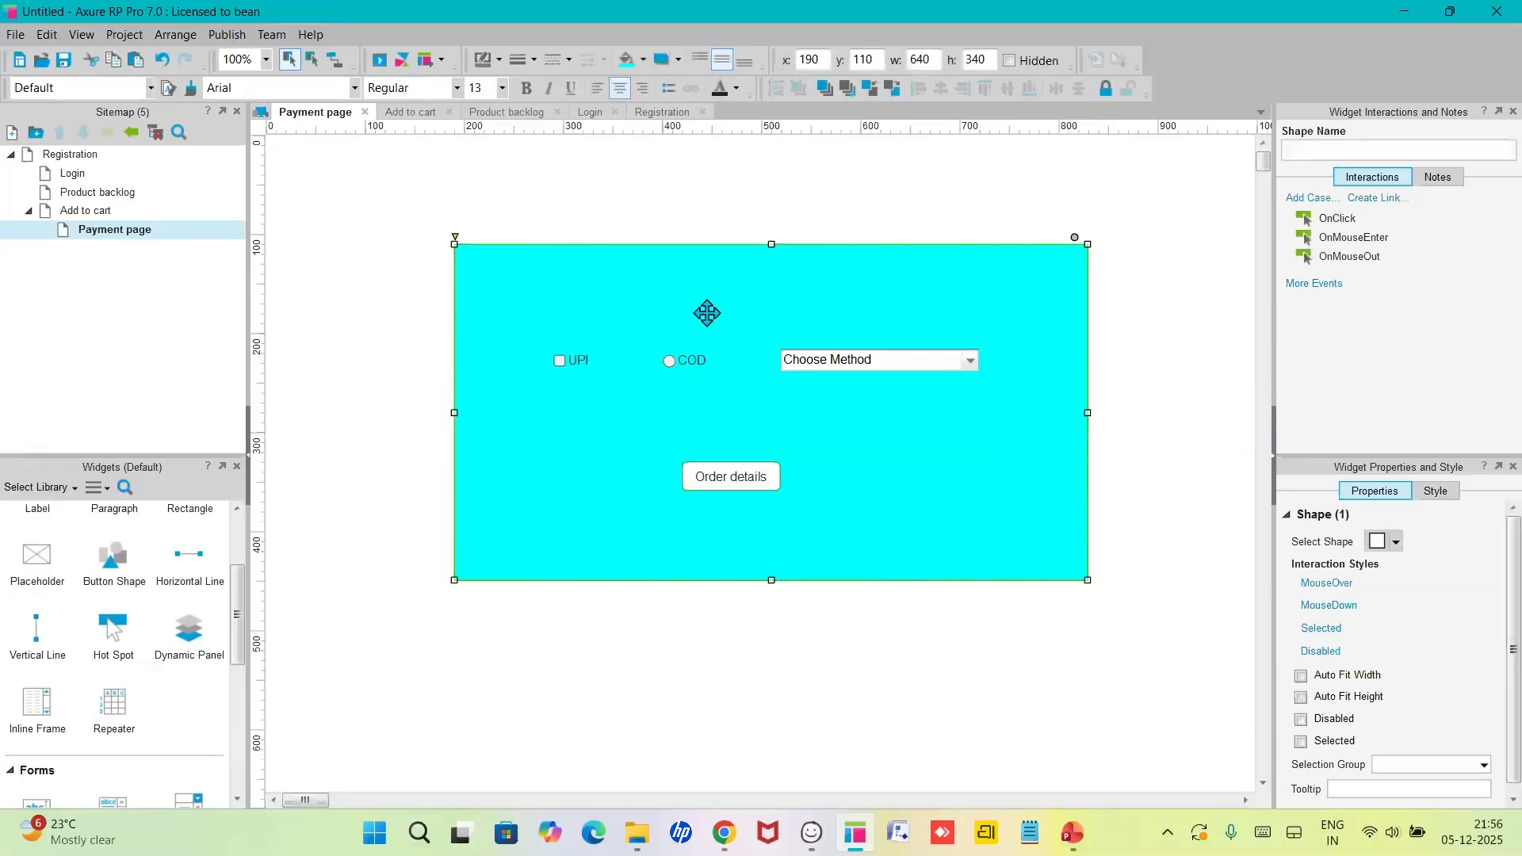
# - Place a Heading 1 above the payment options at about x 394, y 140 with the text "payment page"
pyautogui.scroll(1, 117, 641)
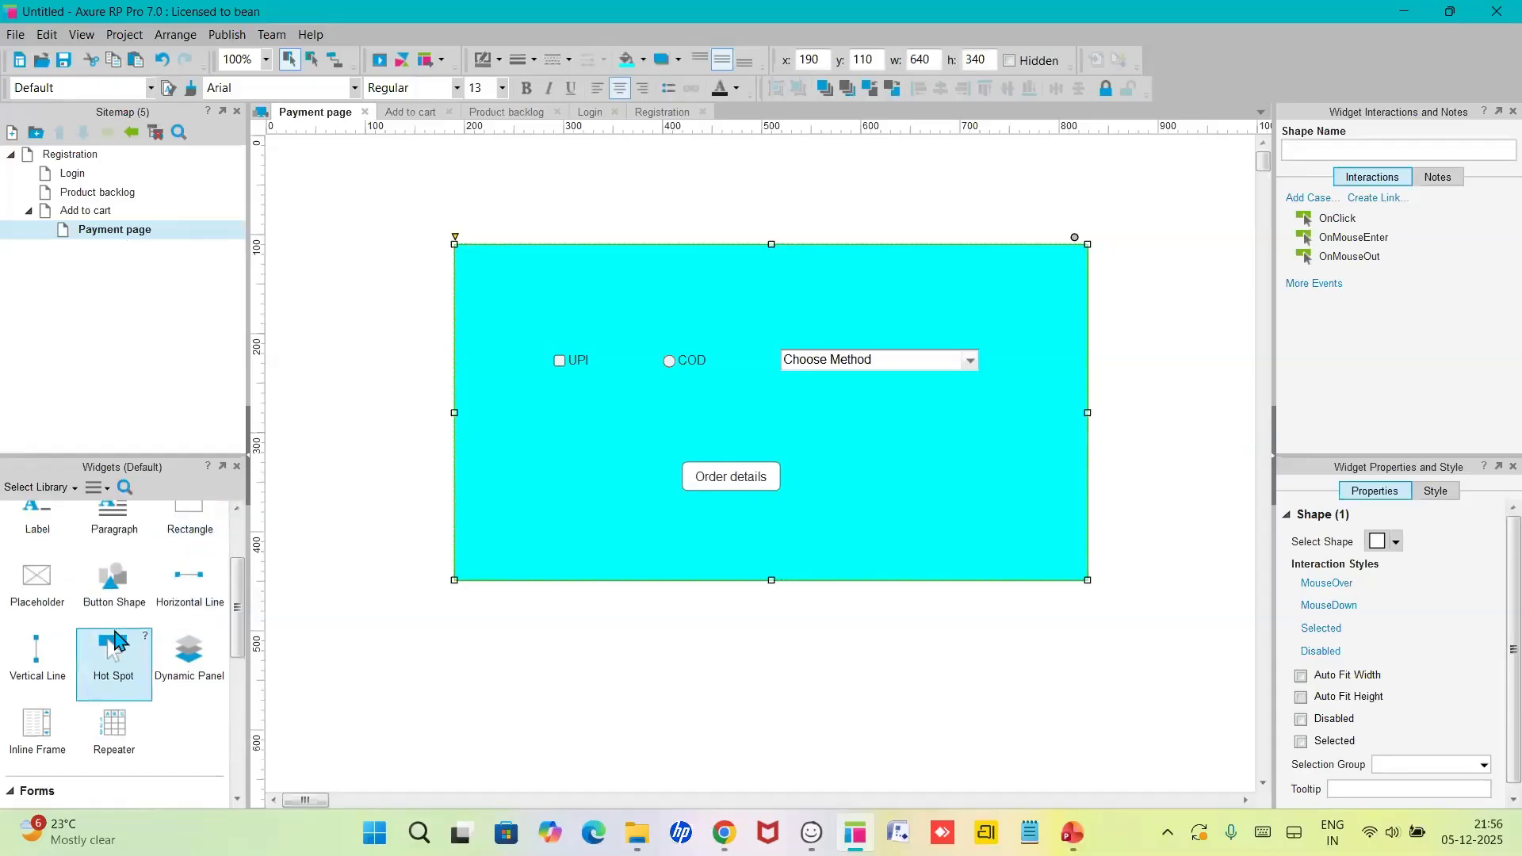
pyautogui.scroll(3, 118, 640)
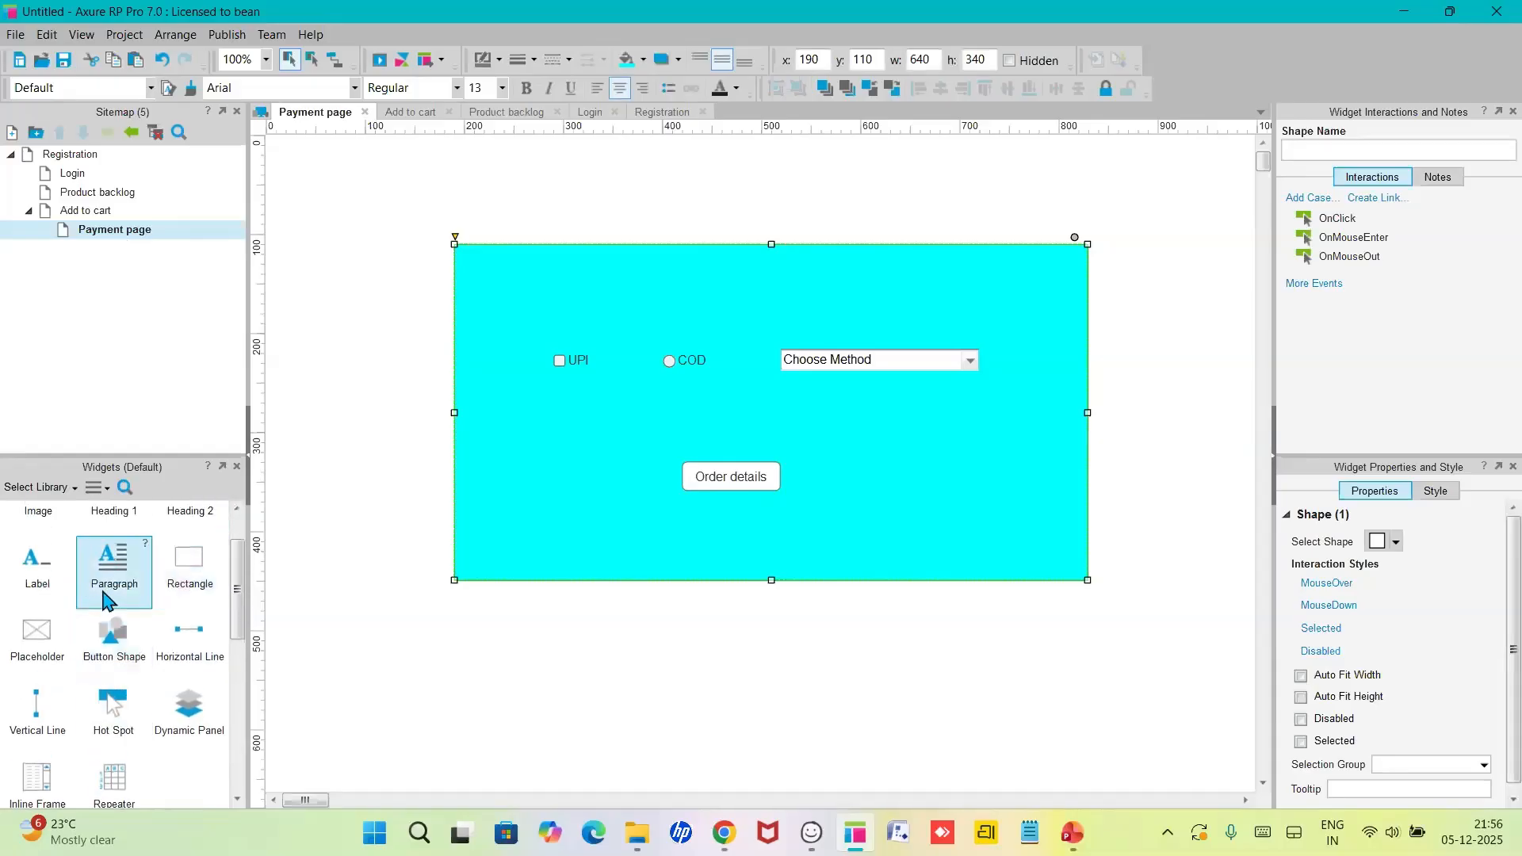
pyautogui.scroll(-3, 109, 658)
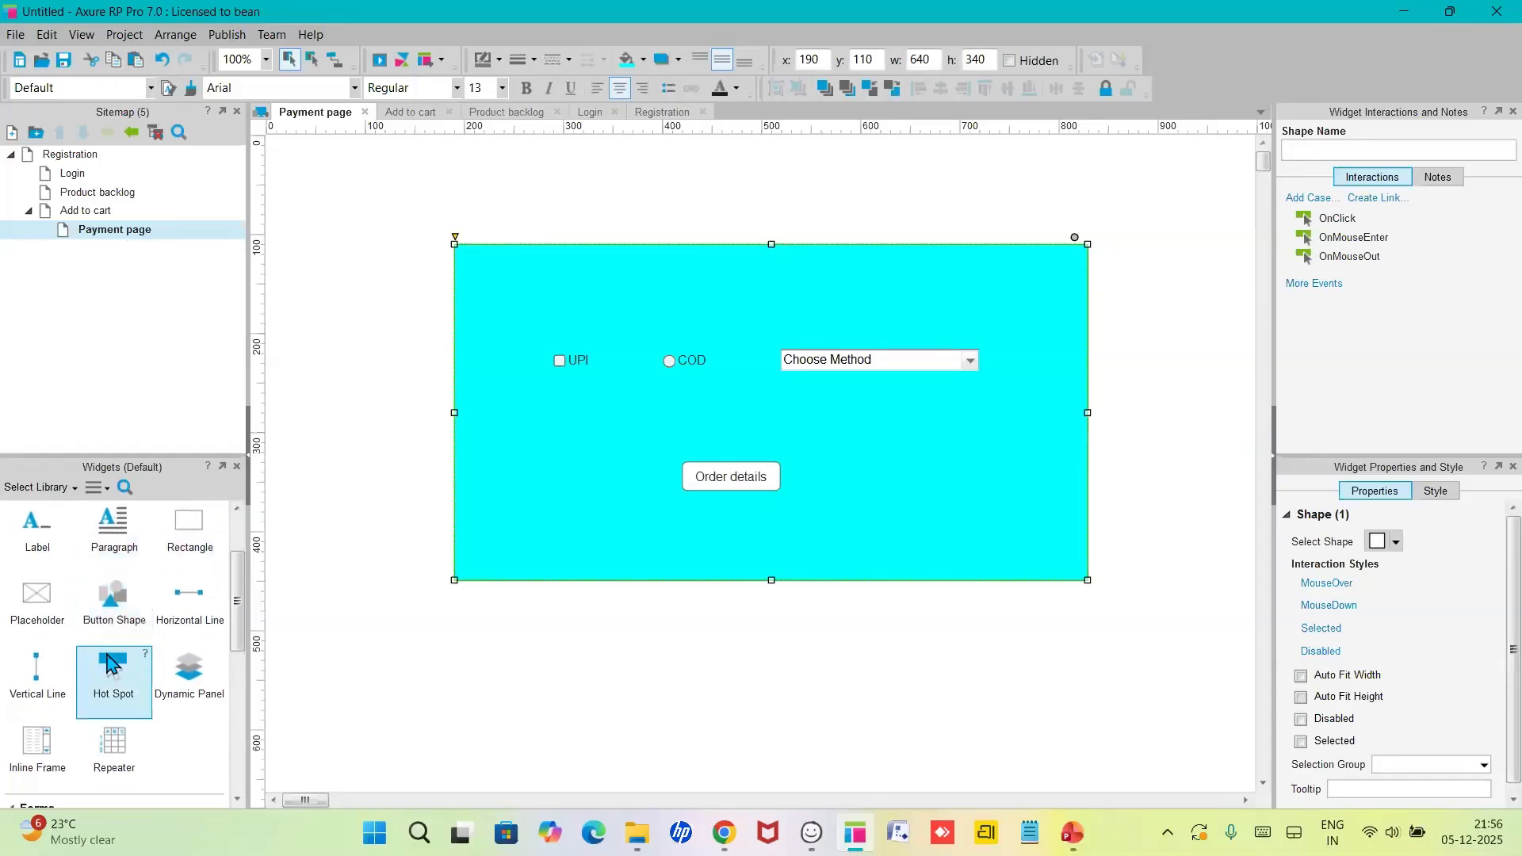
pyautogui.scroll(6, 109, 634)
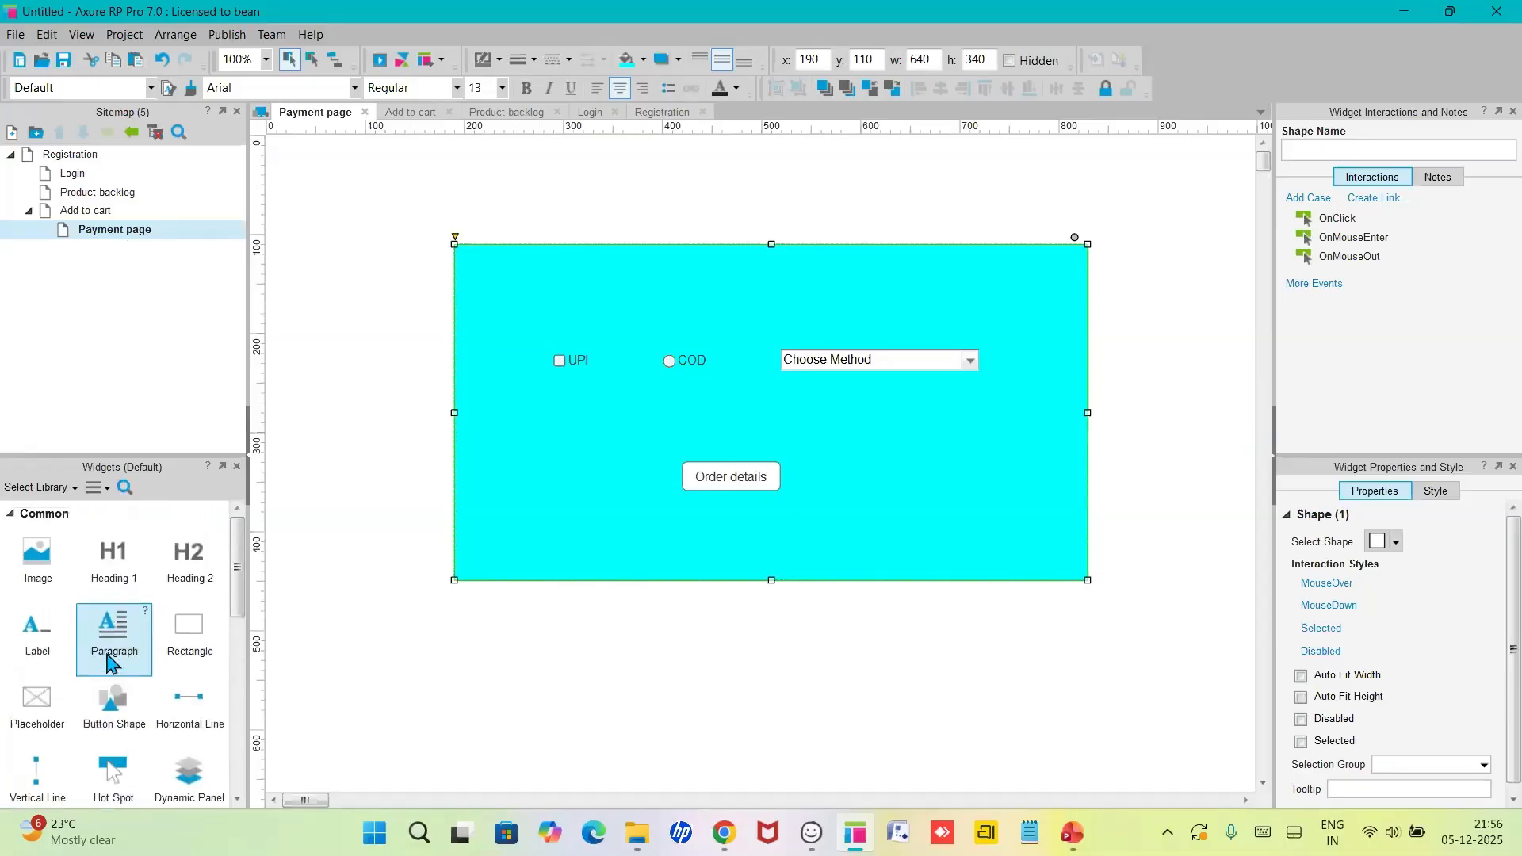
pyautogui.moveTo(115, 578); pyautogui.dragTo(659, 290)
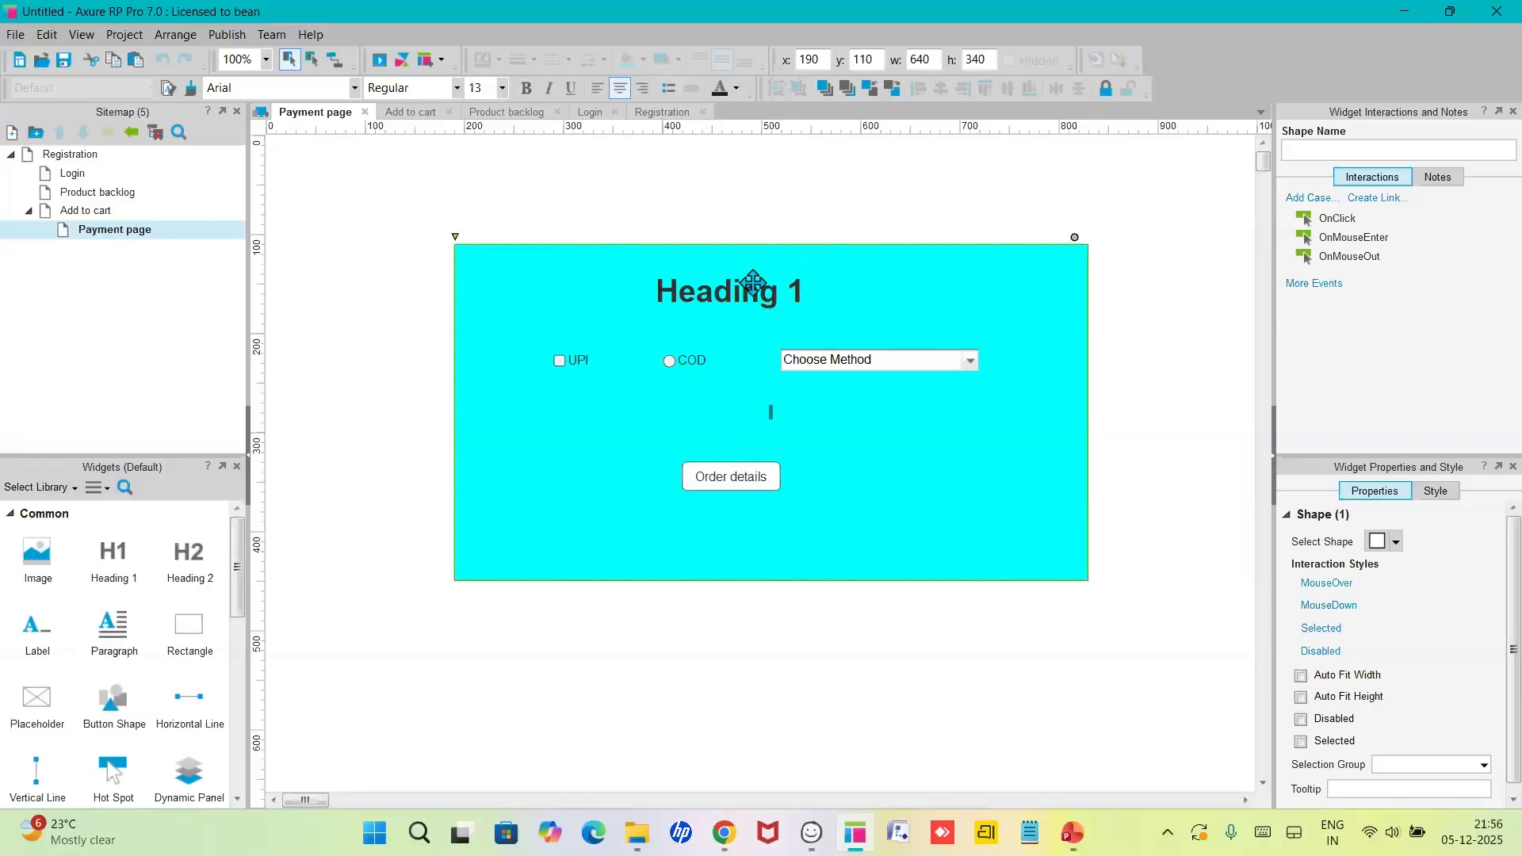
pyautogui.click(741, 287)
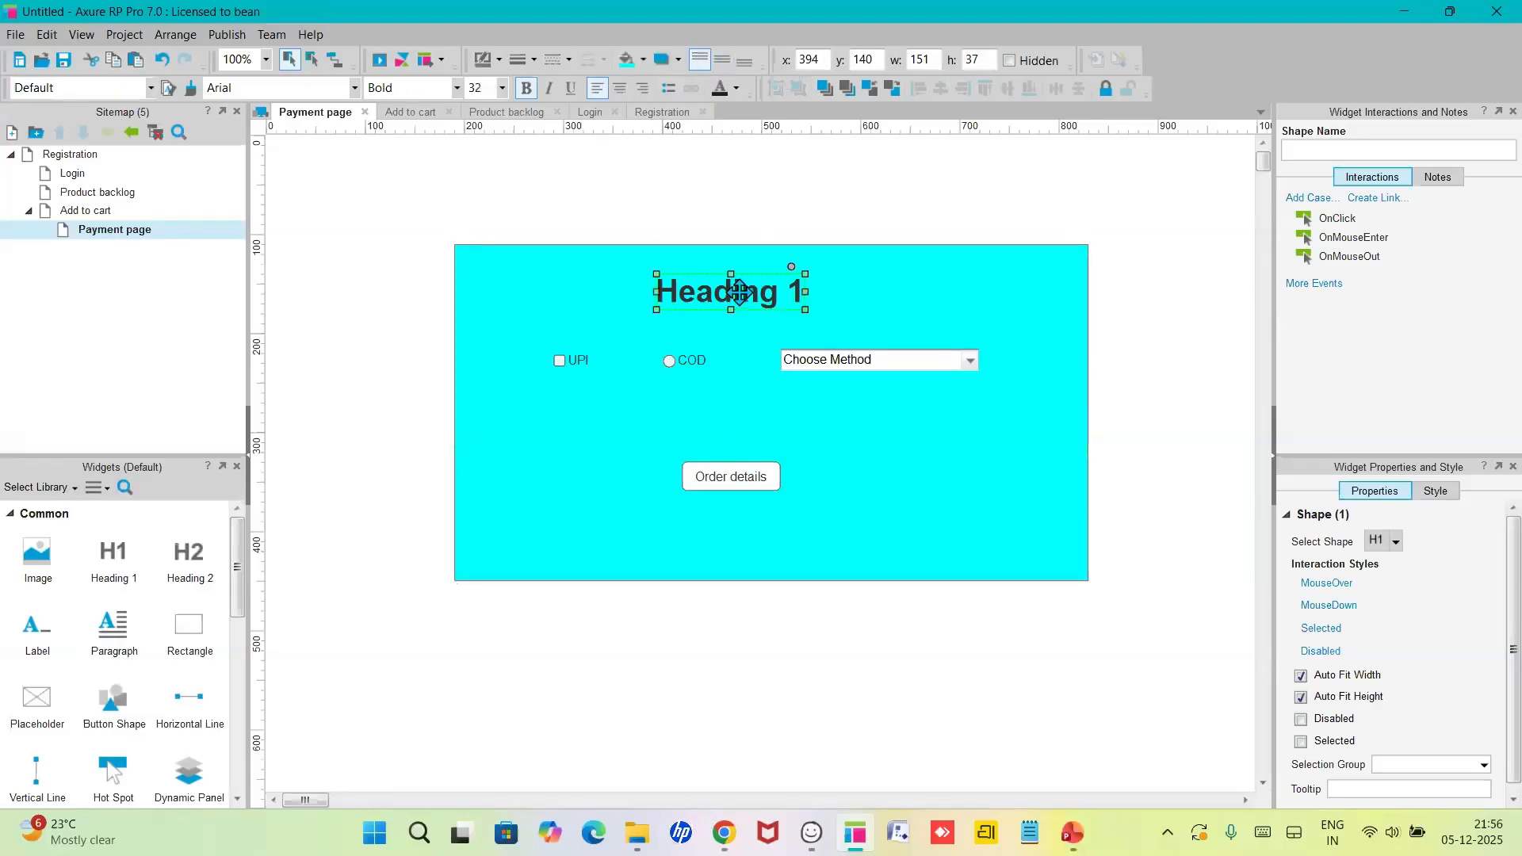
pyautogui.doubleClick(739, 292)
pyautogui.write('pay')
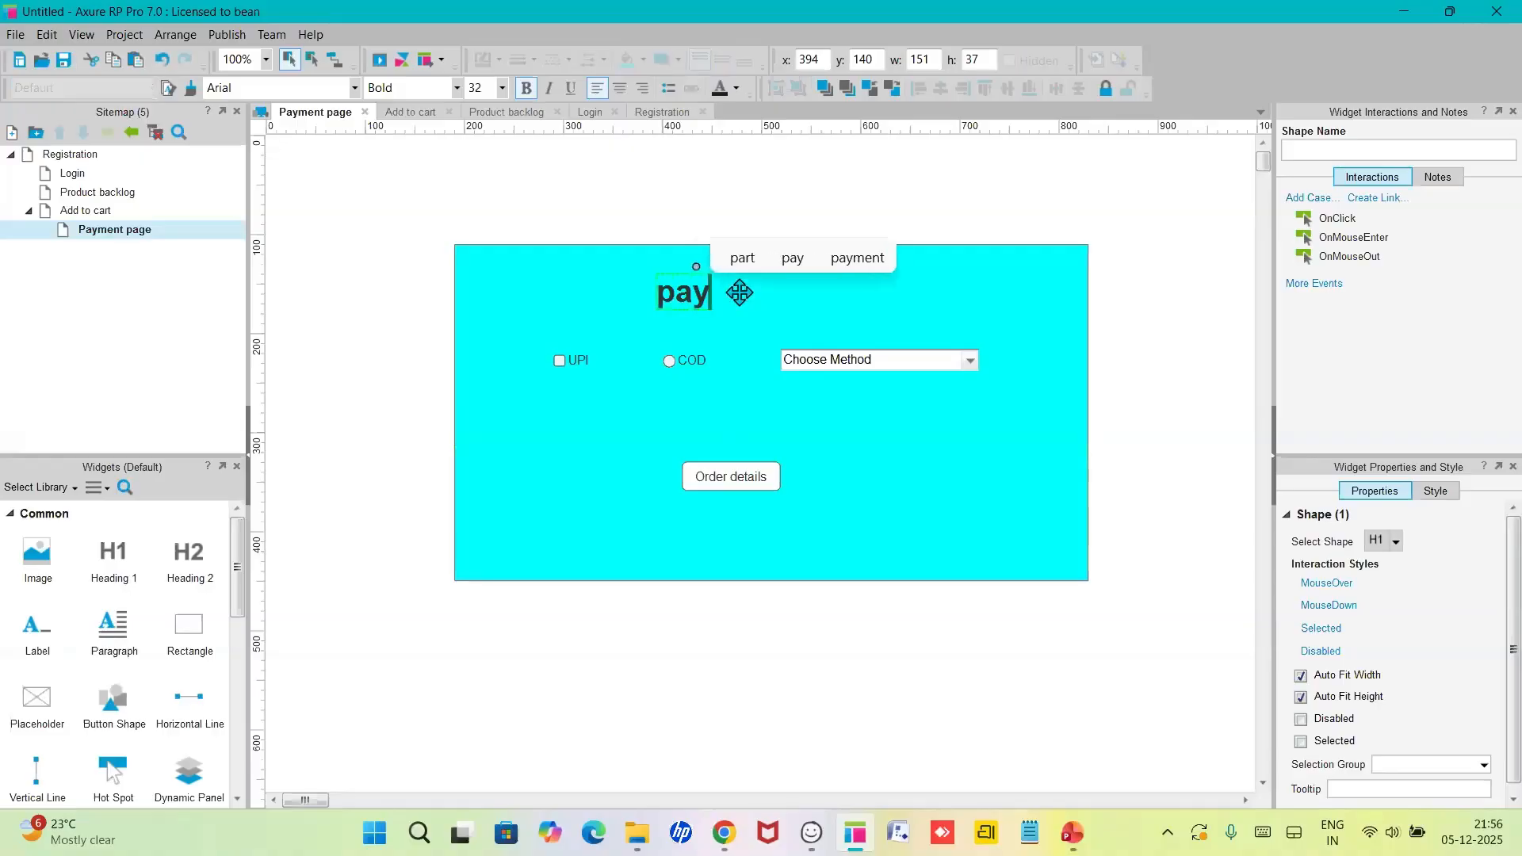
pyautogui.write('ment')
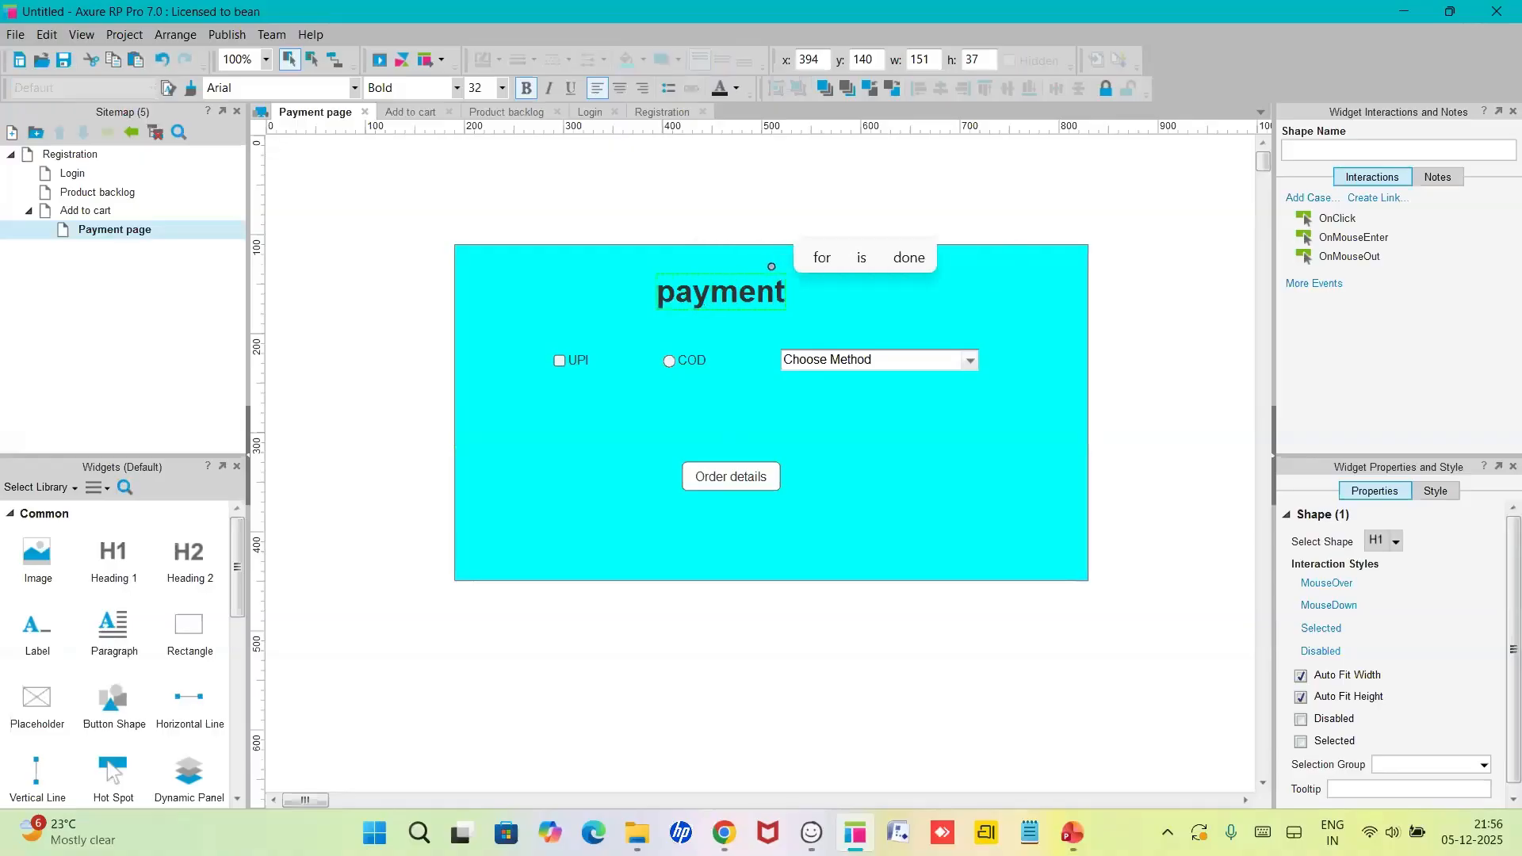
pyautogui.write(' page')
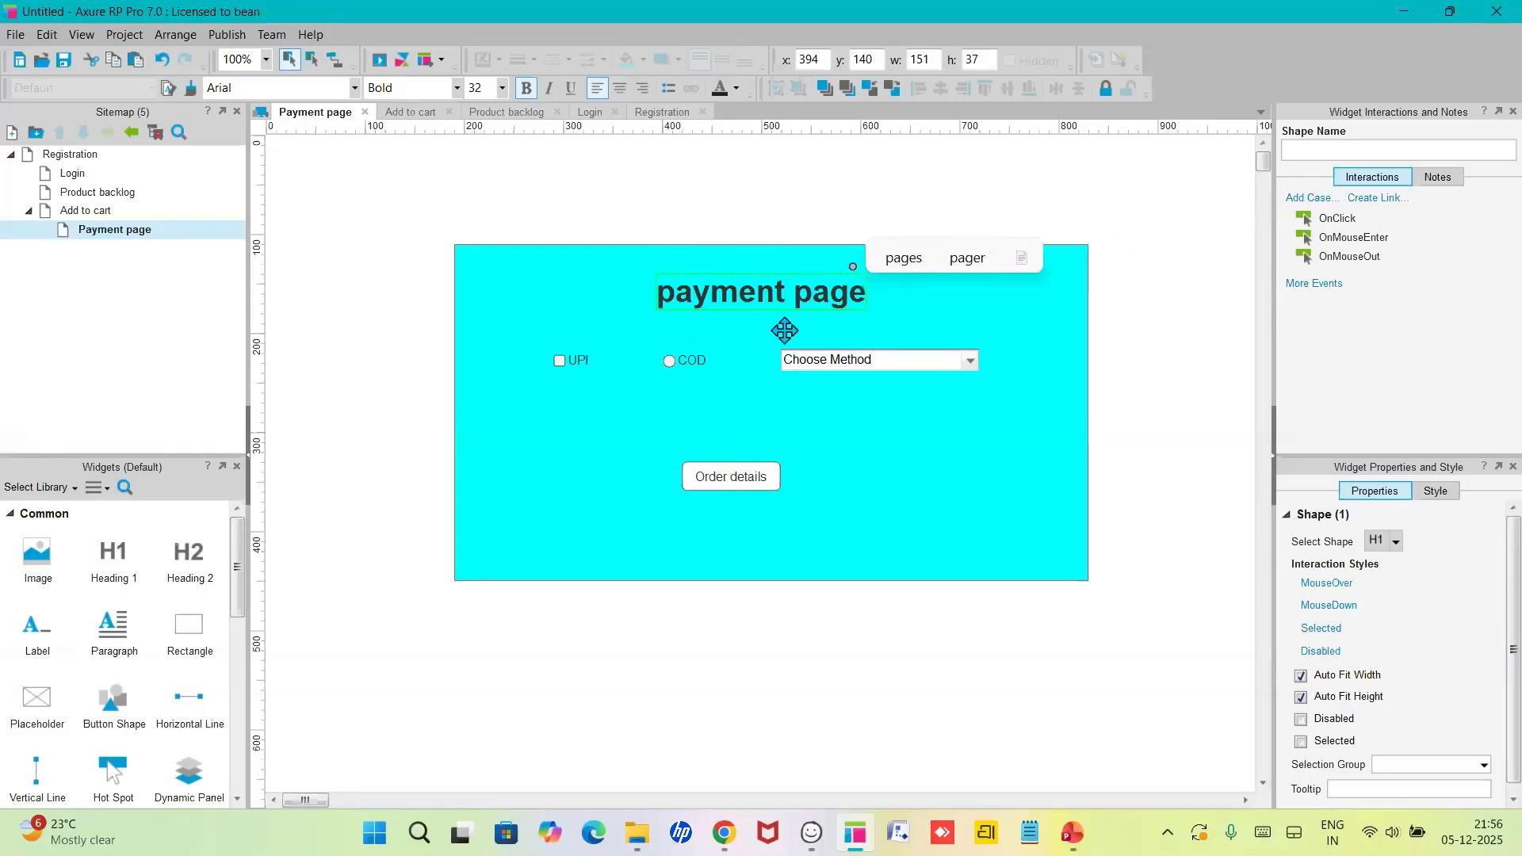
pyautogui.click(912, 463)
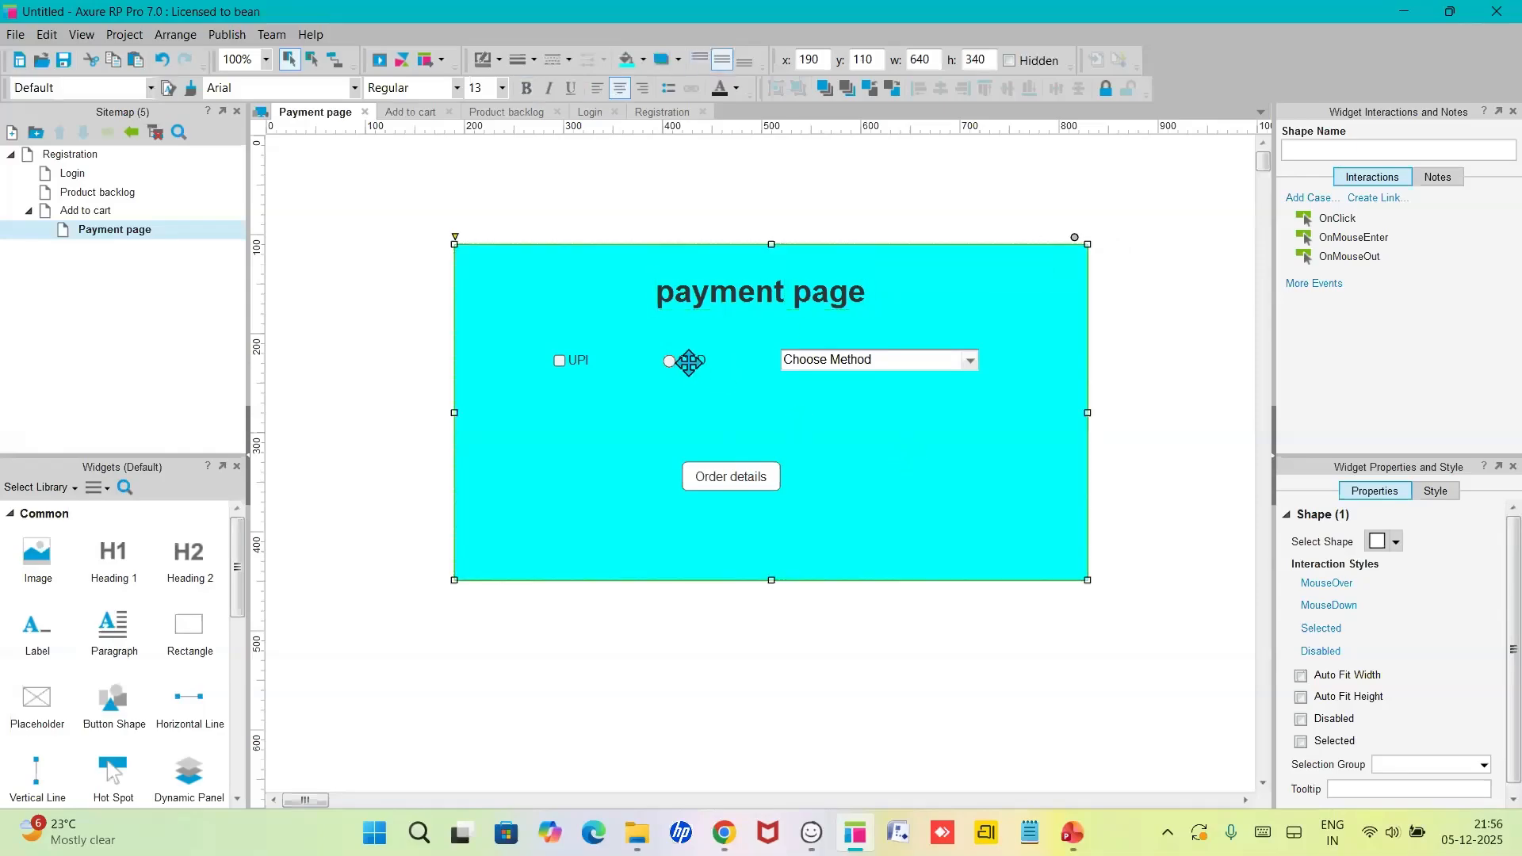
# - Move the cyan background rectangle to x 180, and shift the COD radio button to y 223 with it selected
pyautogui.moveTo(691, 362)
pyautogui.mouseDown()
pyautogui.moveTo(721, 392)
pyautogui.moveTo(682, 360)
pyautogui.mouseUp()
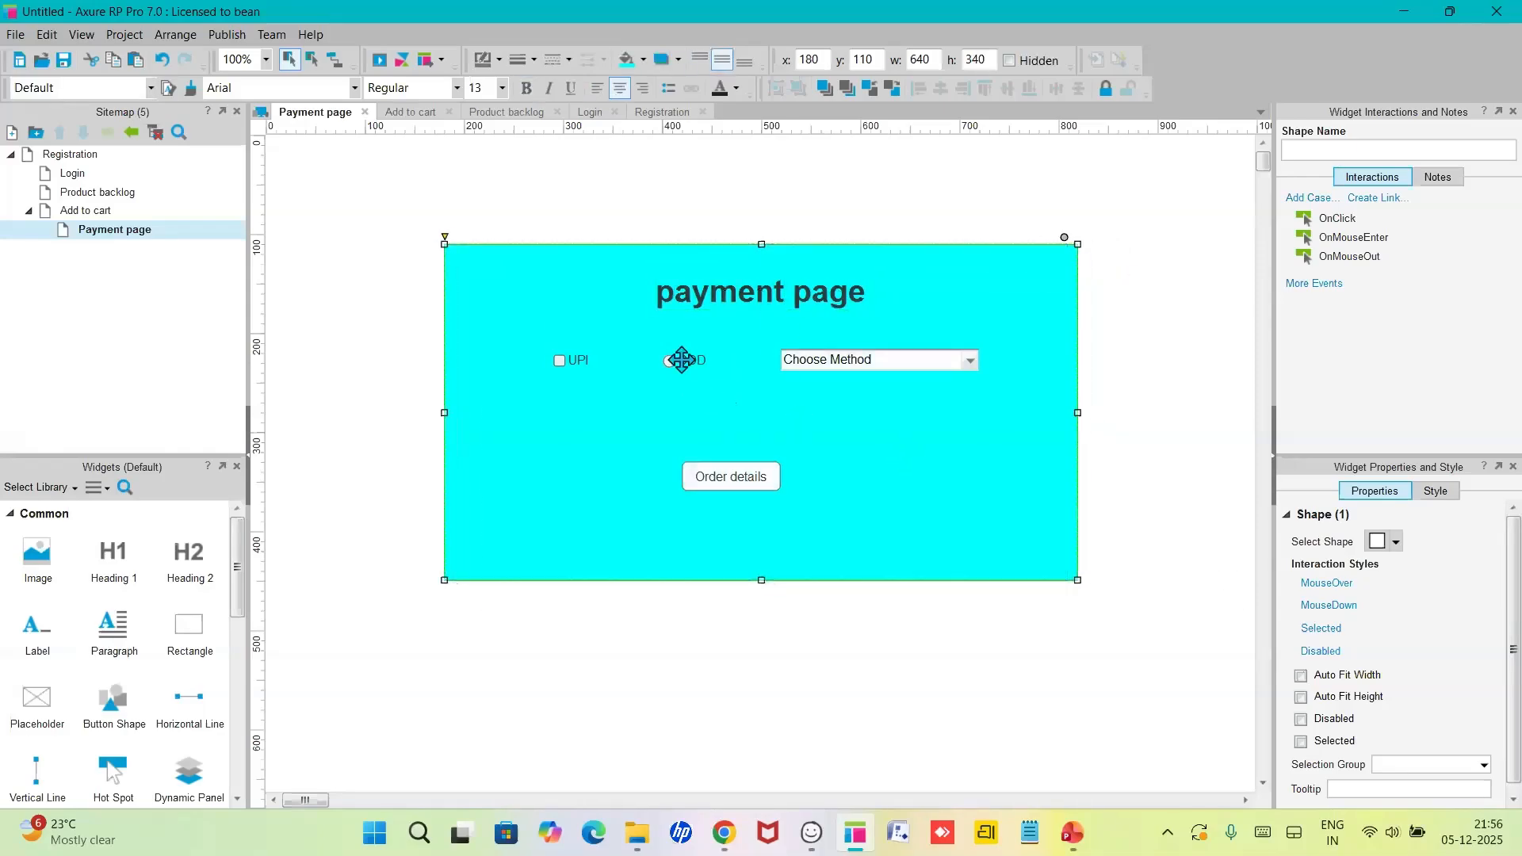
pyautogui.click(682, 360)
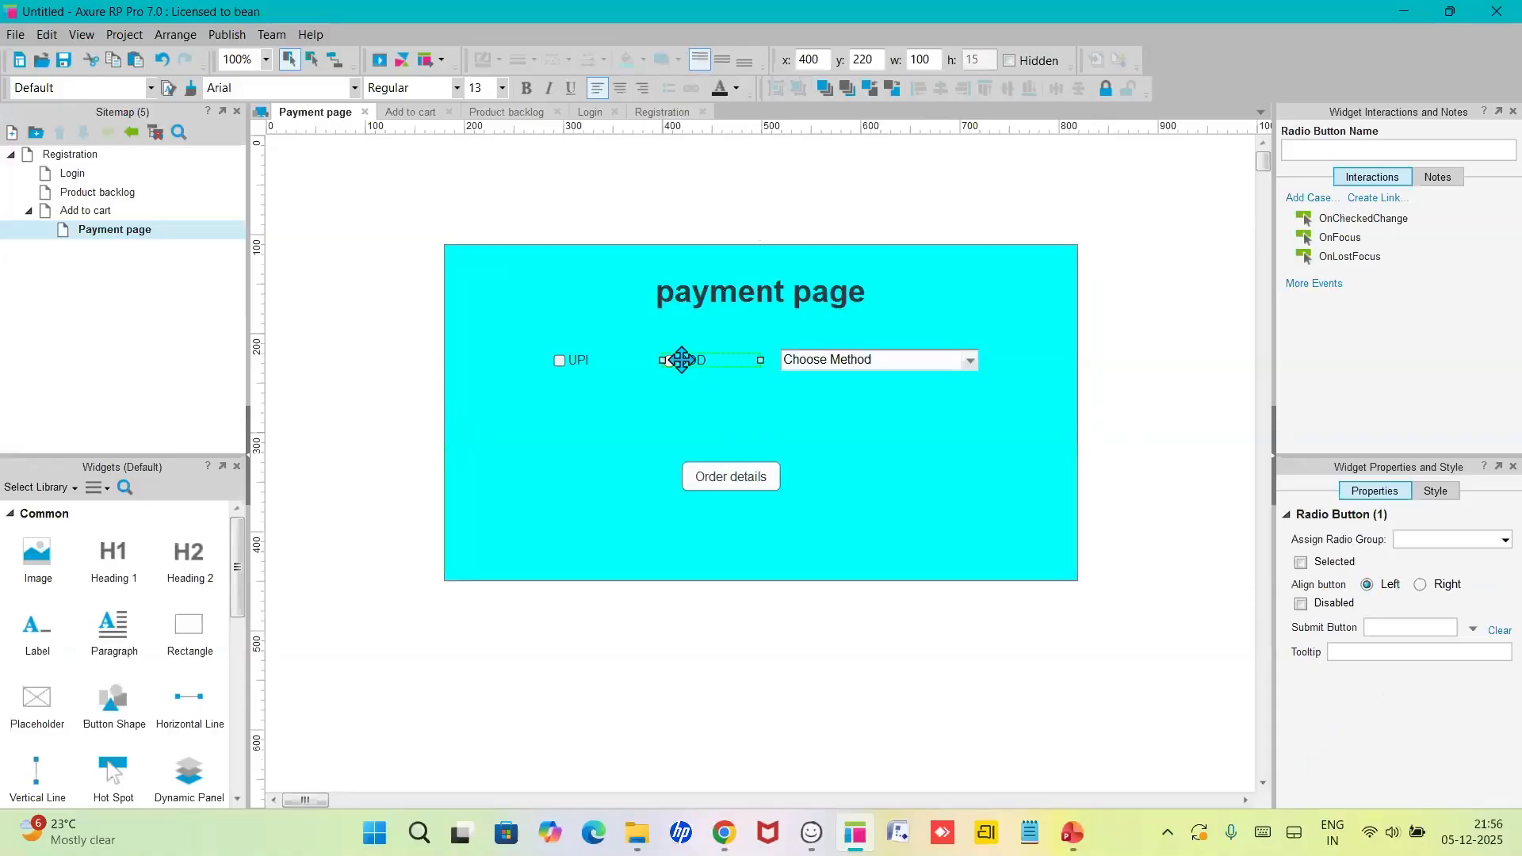
pyautogui.doubleClick(682, 359)
pyautogui.click(672, 362)
pyautogui.moveTo(673, 368)
pyautogui.mouseDown()
pyautogui.moveTo(693, 390)
pyautogui.moveTo(672, 369)
pyautogui.mouseUp()
pyautogui.click(675, 384)
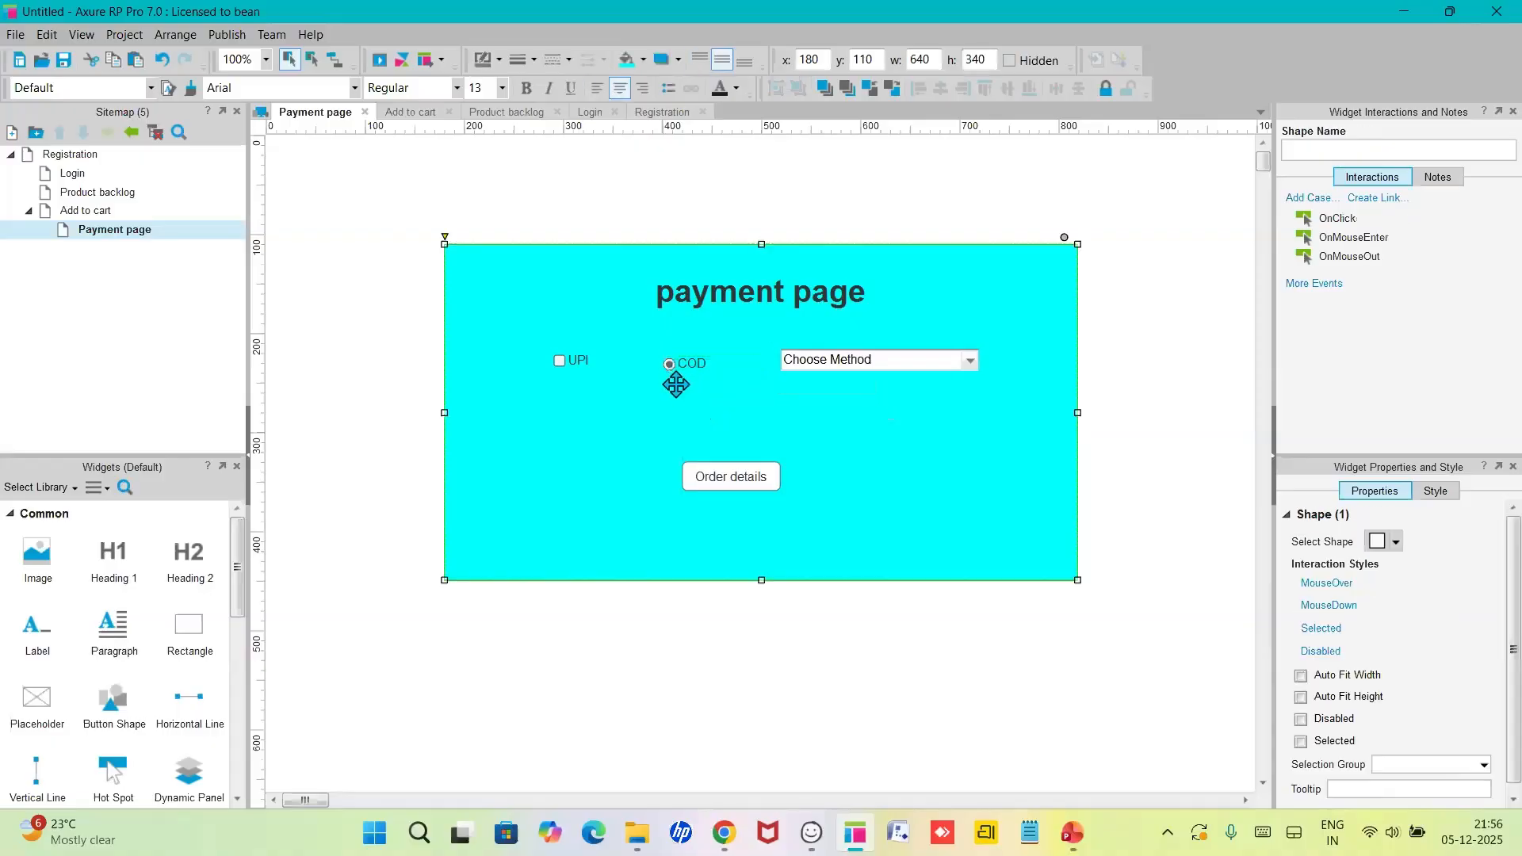
# - Tick the UPI checkbox and select the Choose Method droplist beside it
pyautogui.click(558, 365)
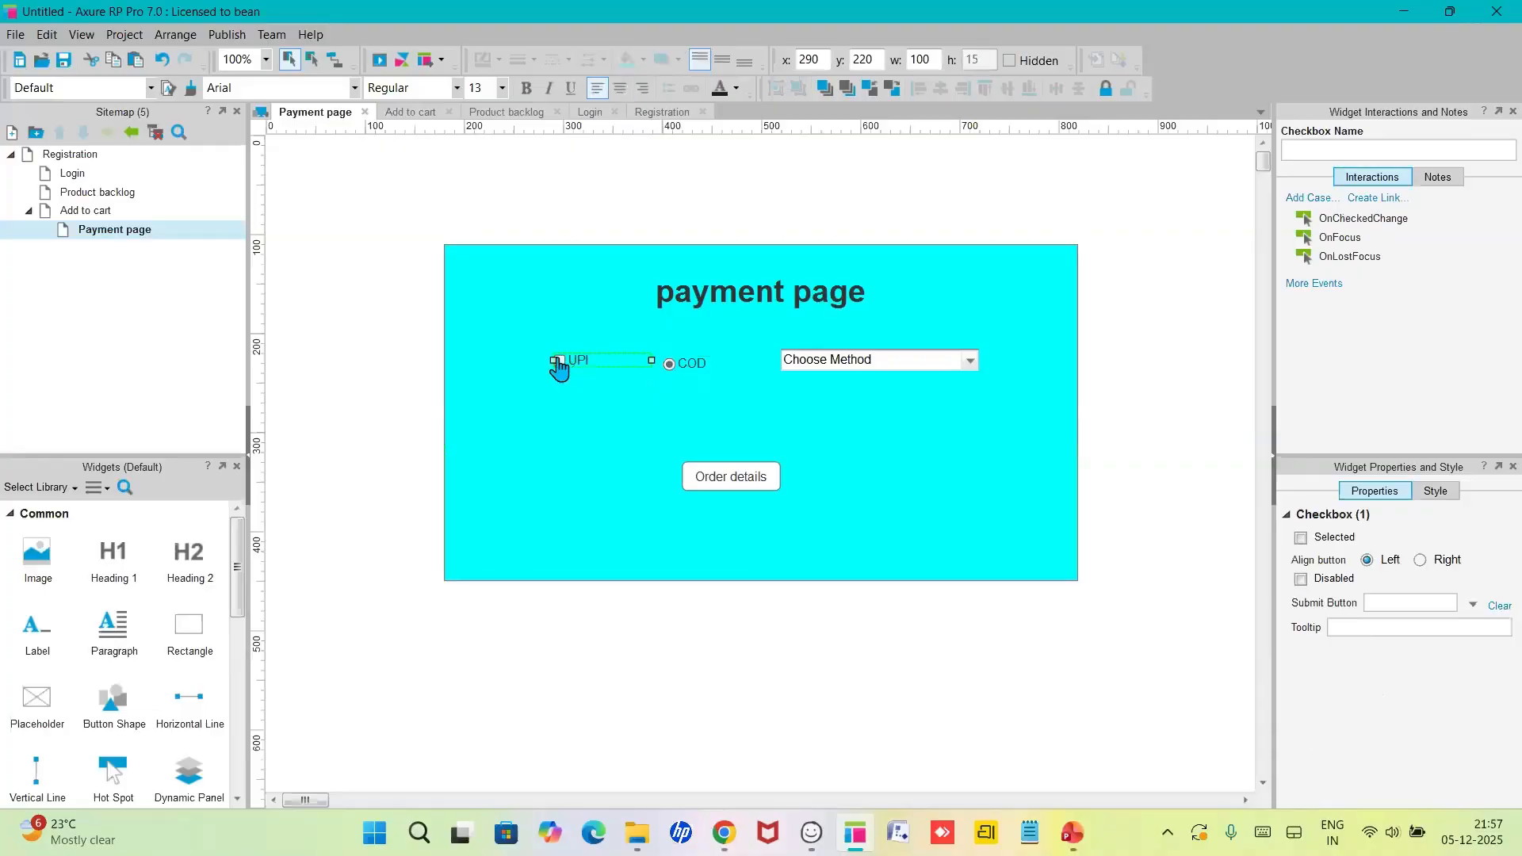
pyautogui.click(835, 365)
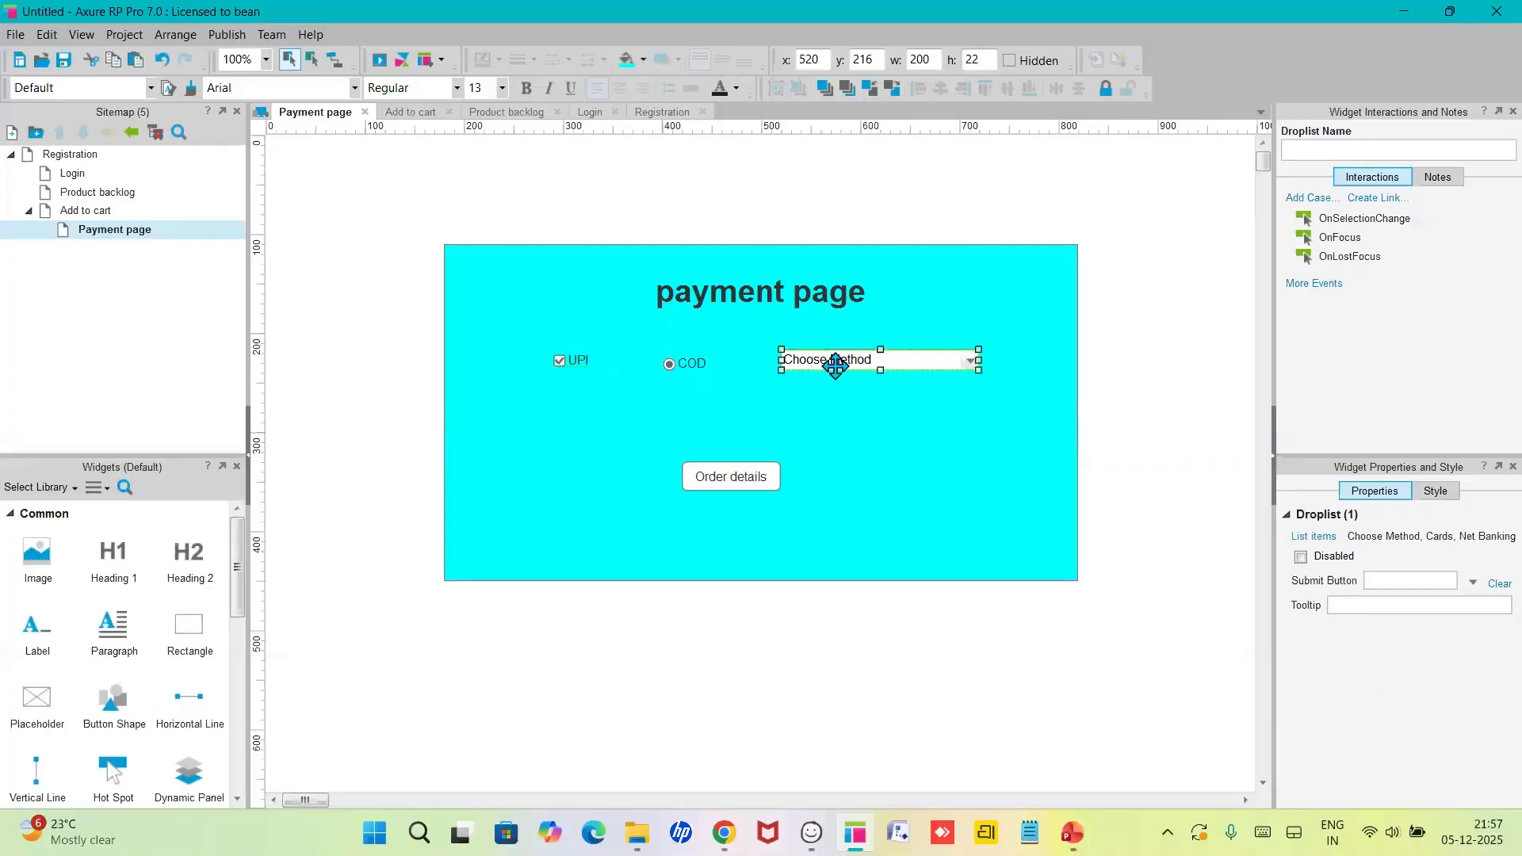
pyautogui.moveTo(973, 369); pyautogui.dragTo(976, 370)
pyautogui.click(966, 389)
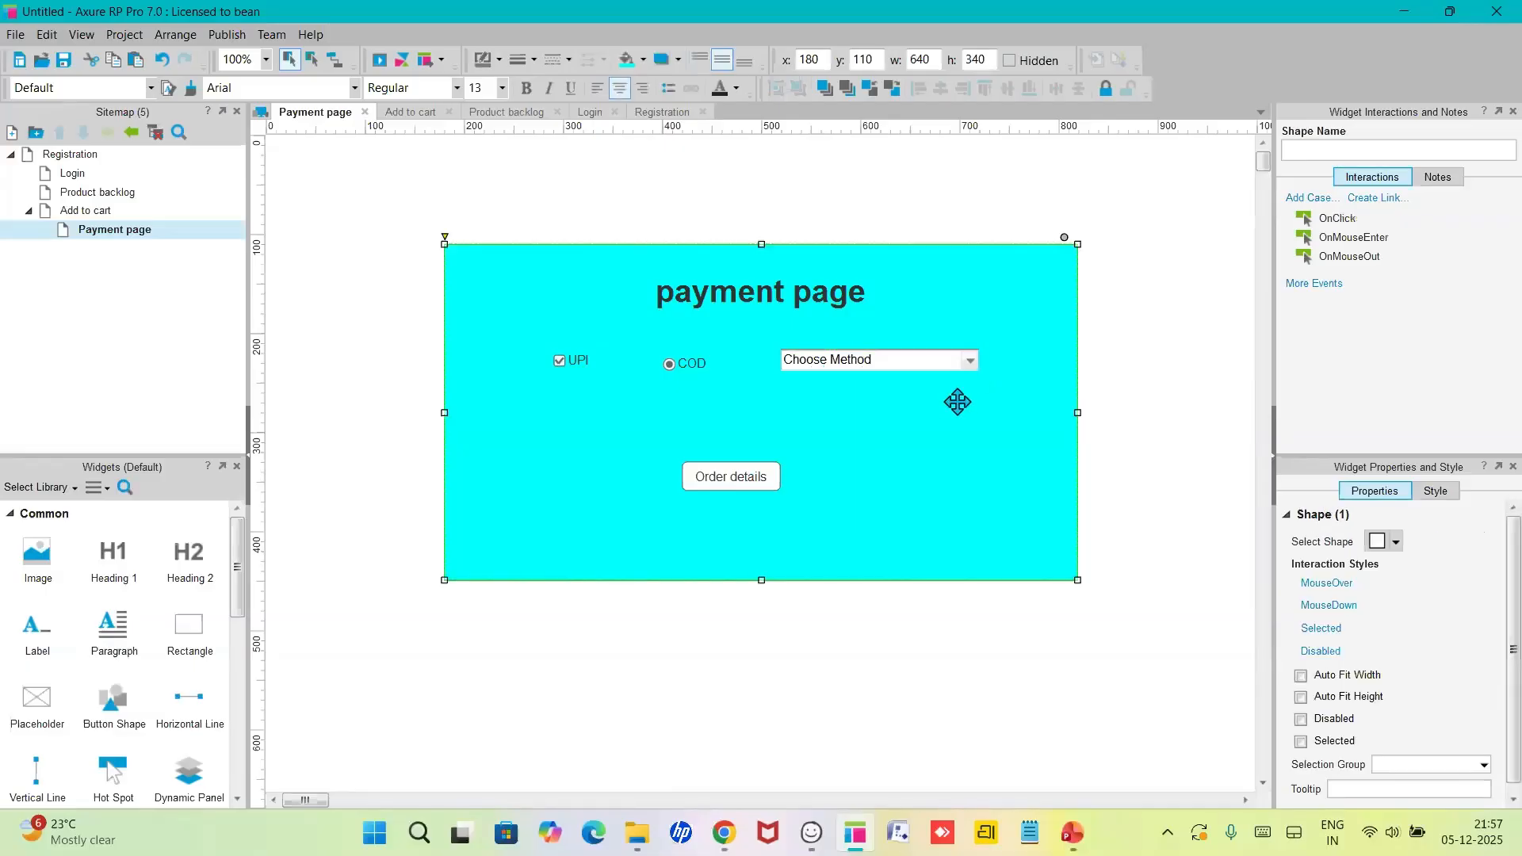
# - Clear the COD radio button and the UPI checkbox on the payment page
pyautogui.click(673, 369)
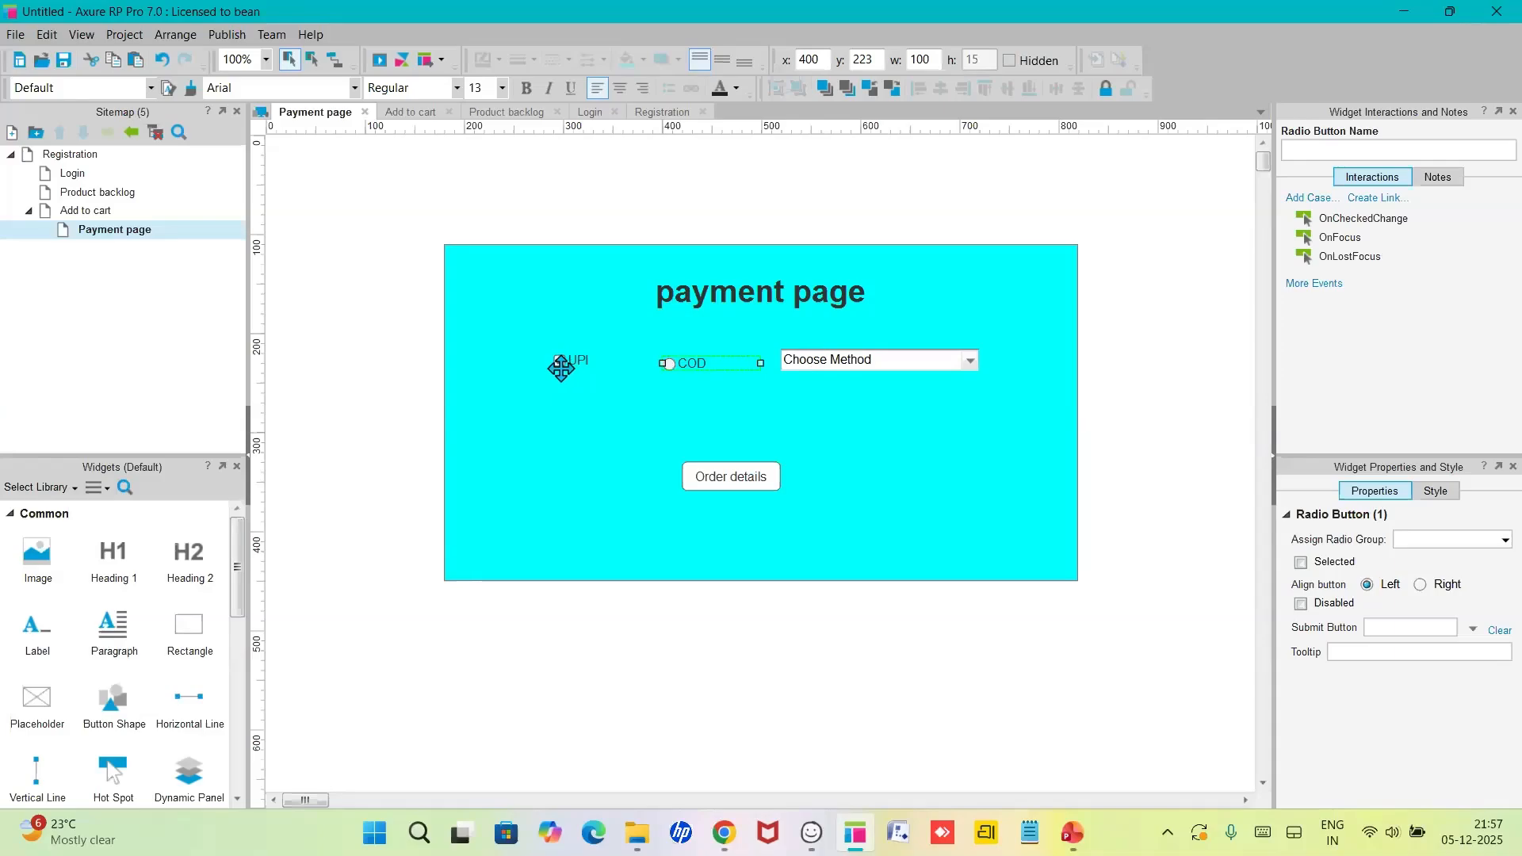
pyautogui.click(566, 375)
pyautogui.moveTo(566, 376); pyautogui.dragTo(561, 369)
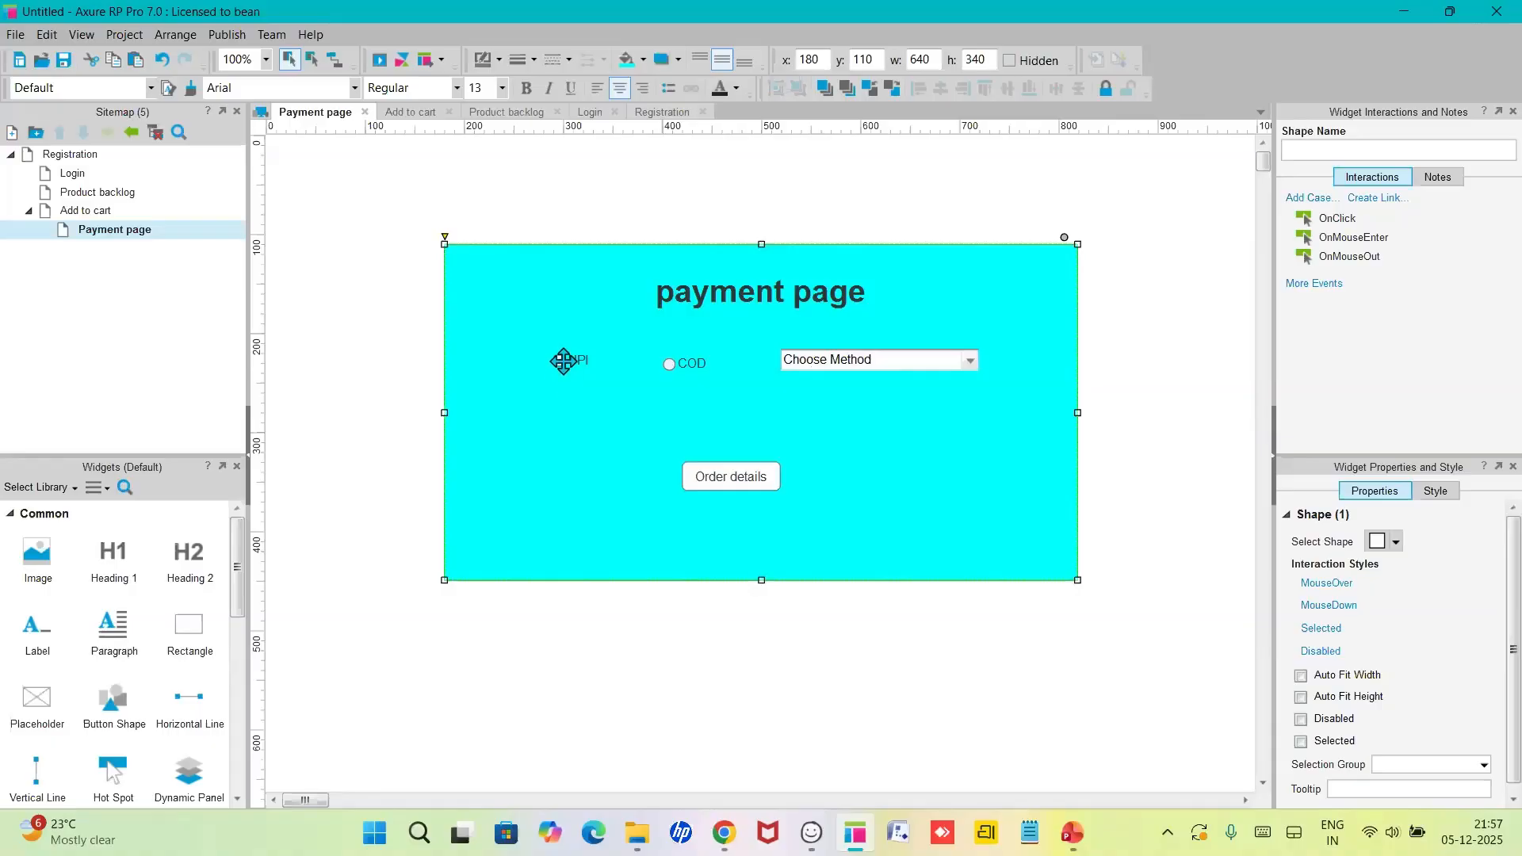
pyautogui.click(564, 368)
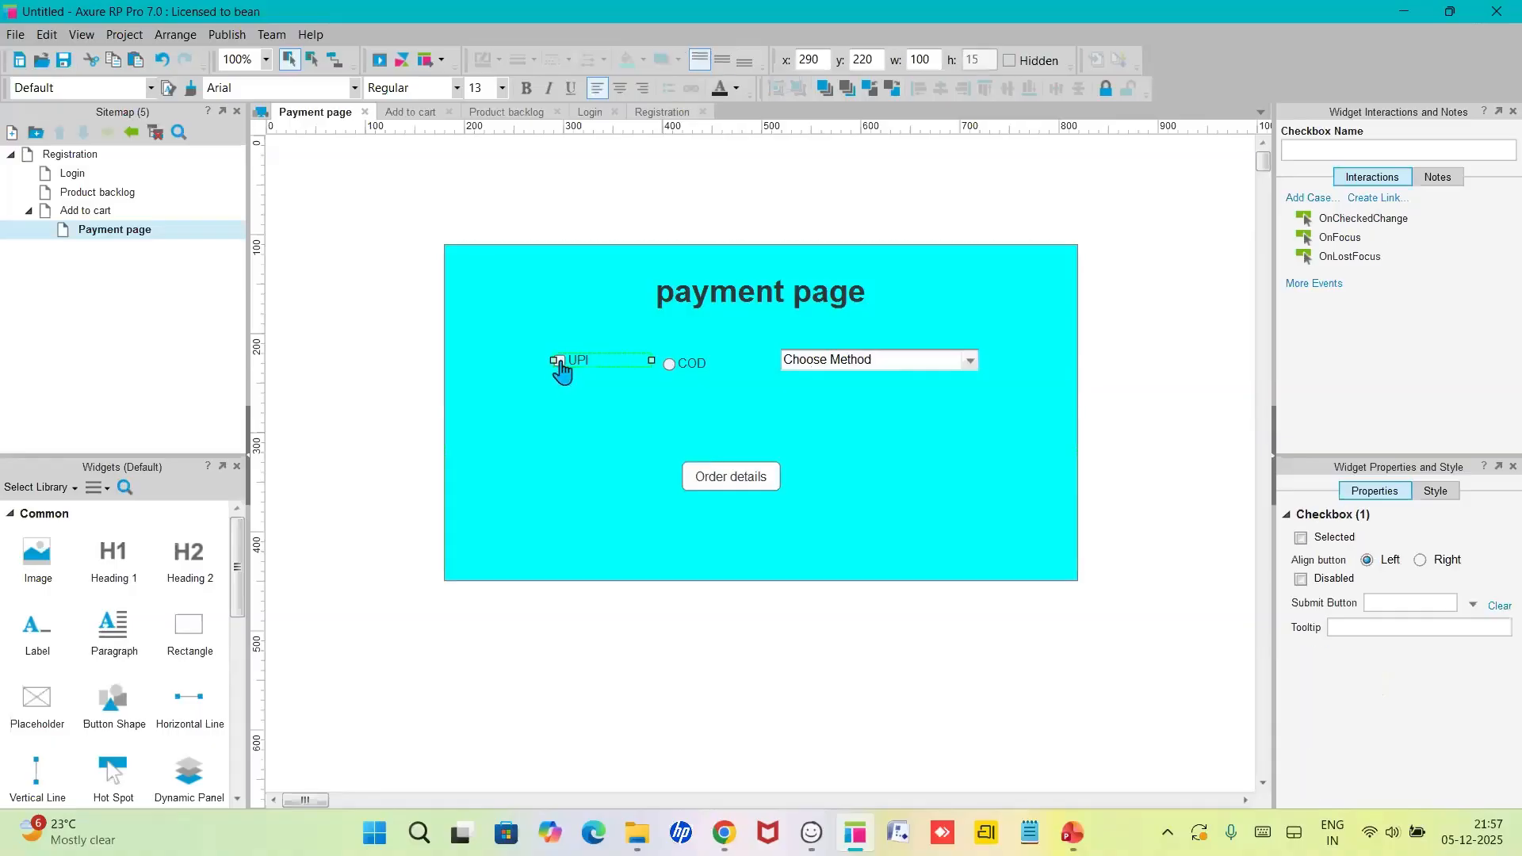
pyautogui.click(618, 441)
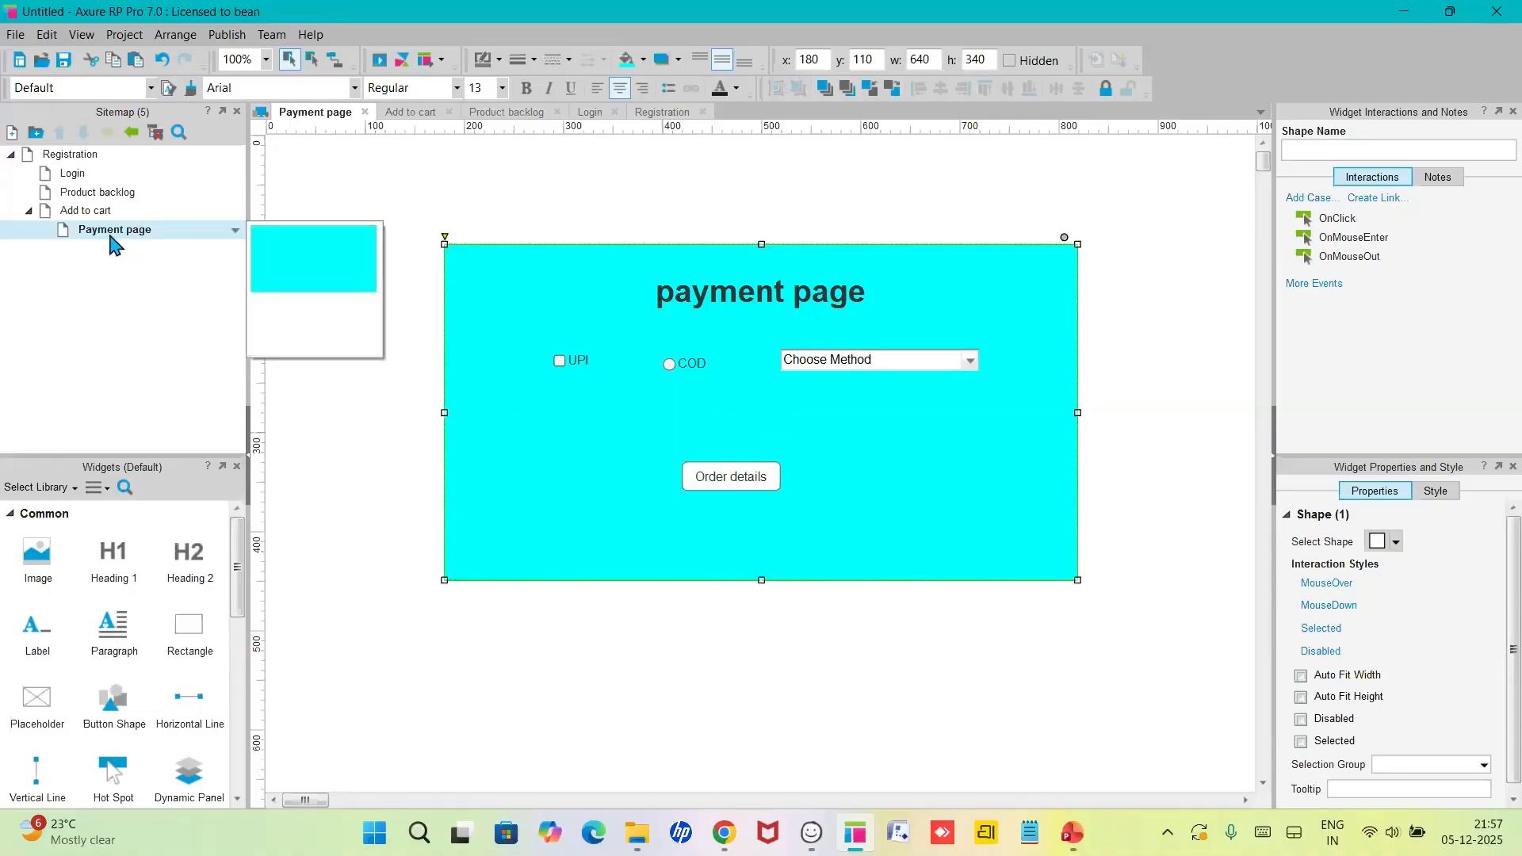
# - Duplicate the Payment page as a single page and name the copy Order details
pyautogui.rightClick(111, 241)
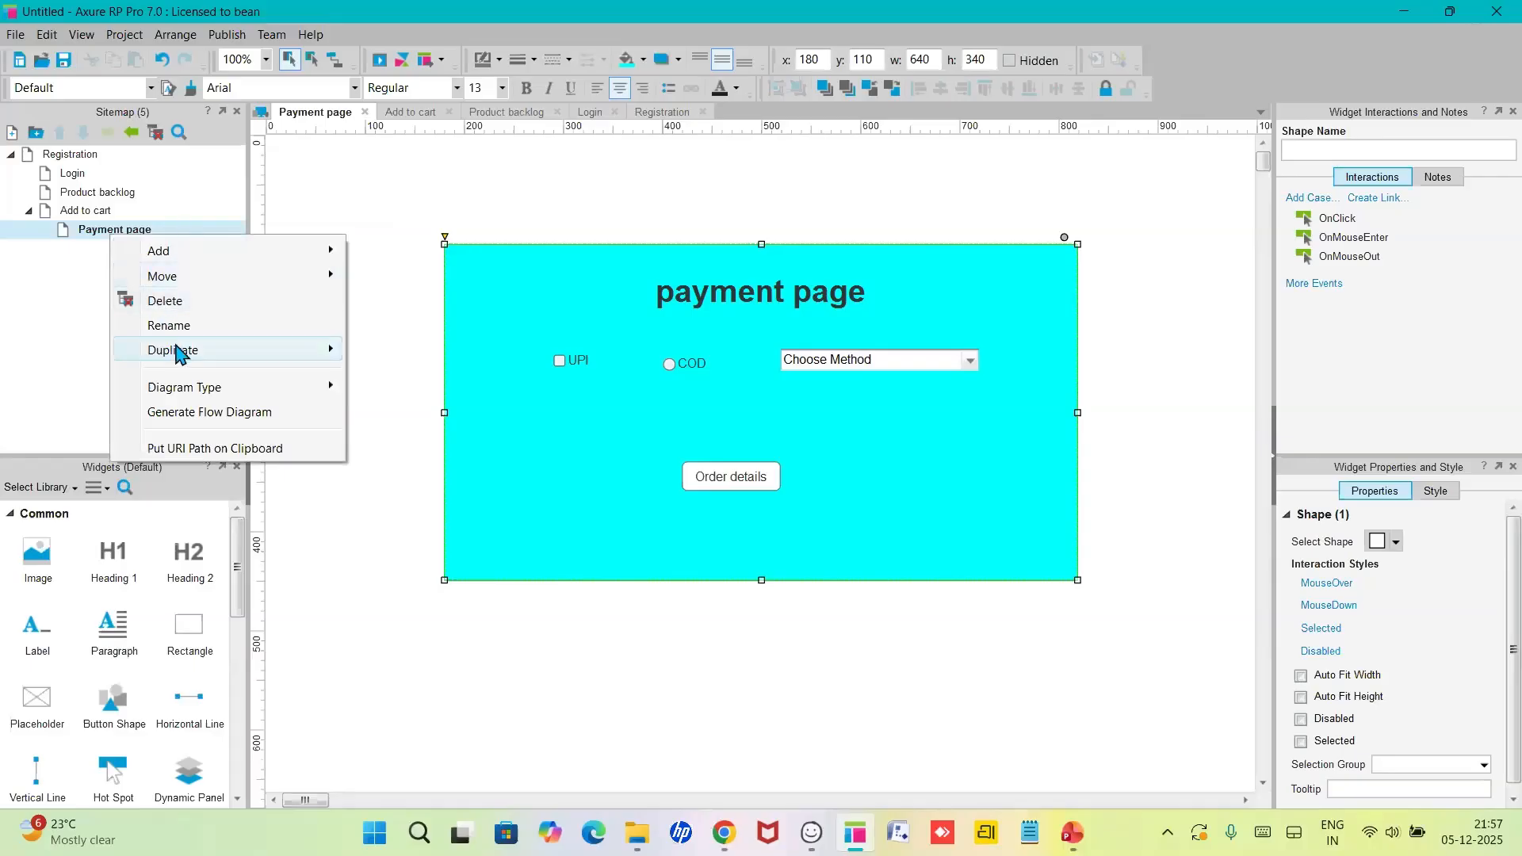
pyautogui.moveTo(179, 354)
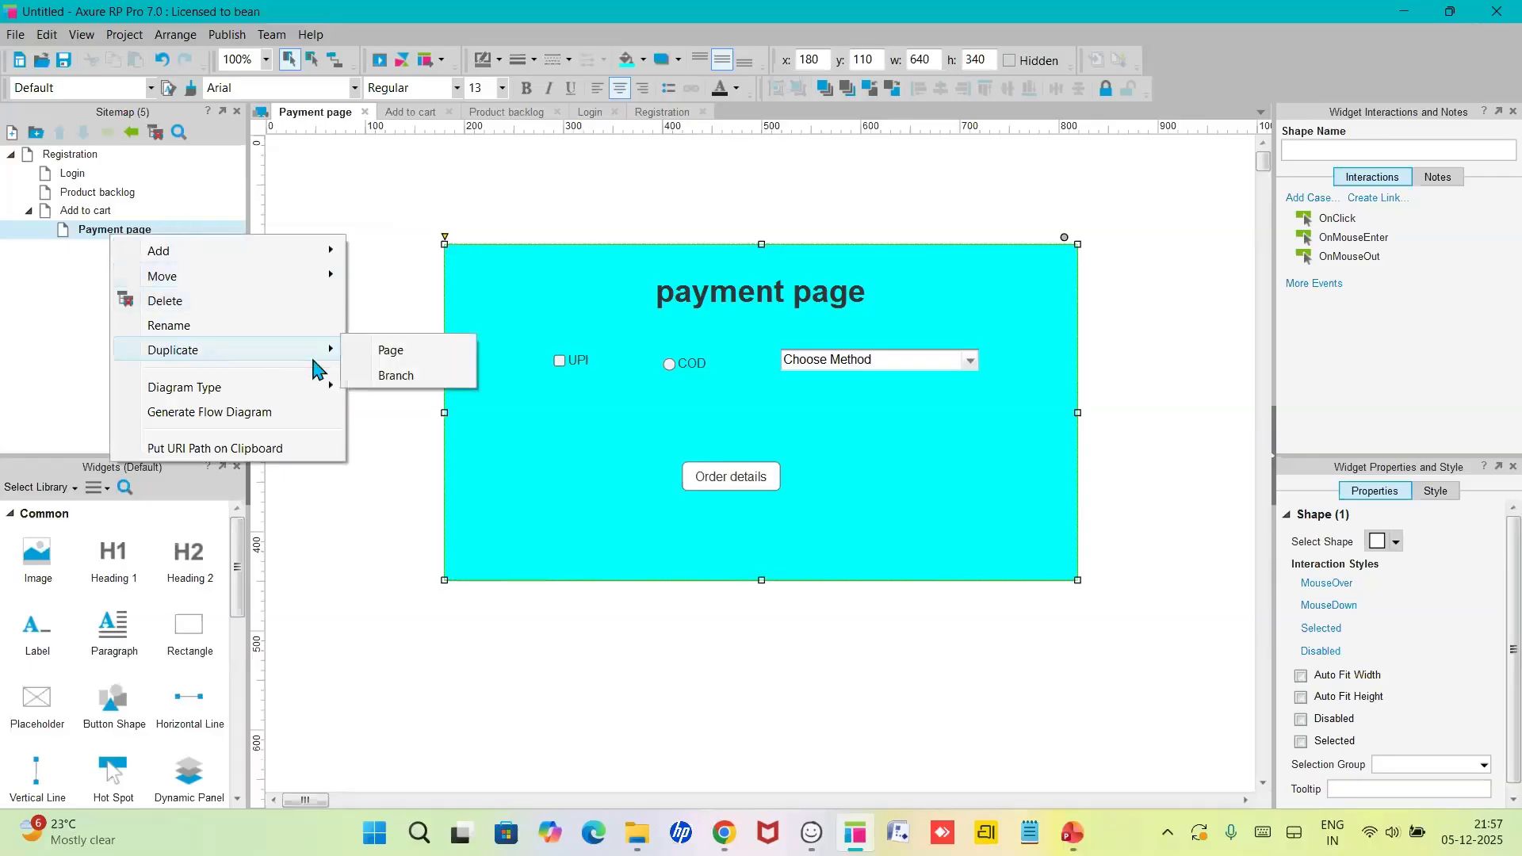
pyautogui.click(371, 351)
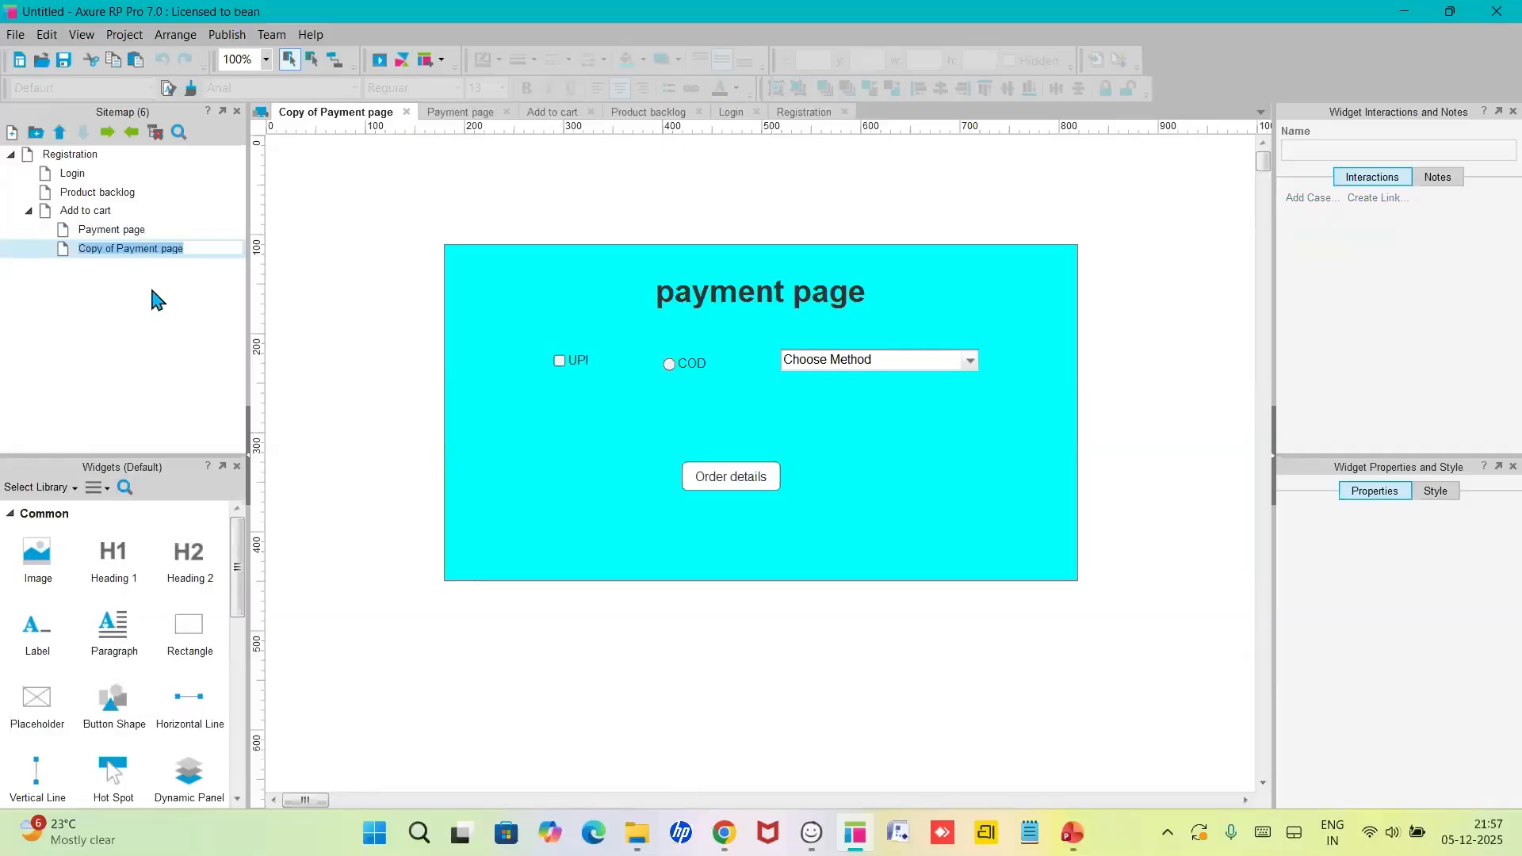
pyautogui.write('Order d')
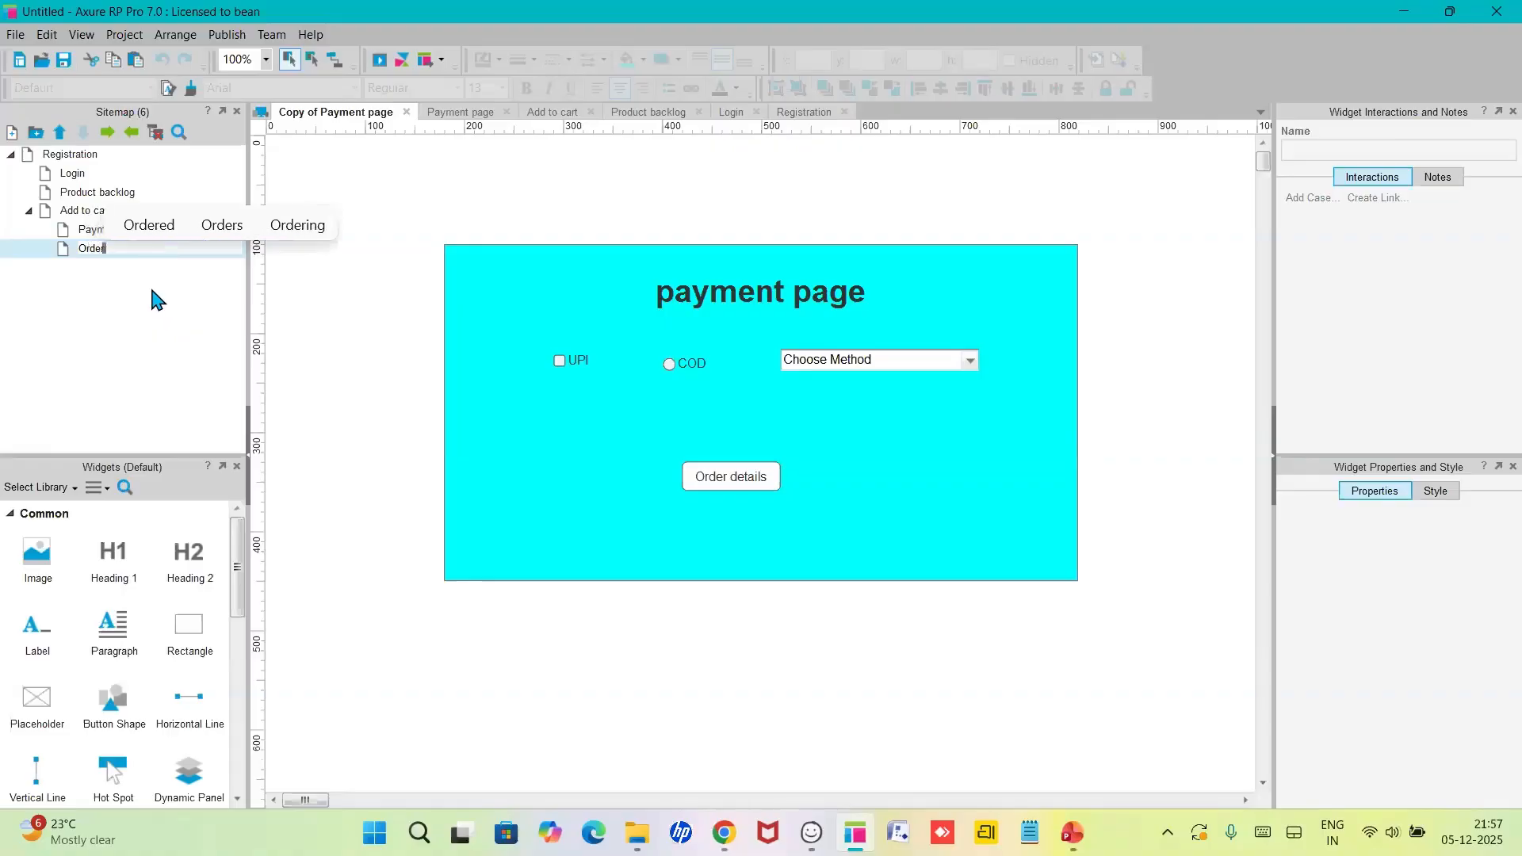
pyautogui.write('etails')
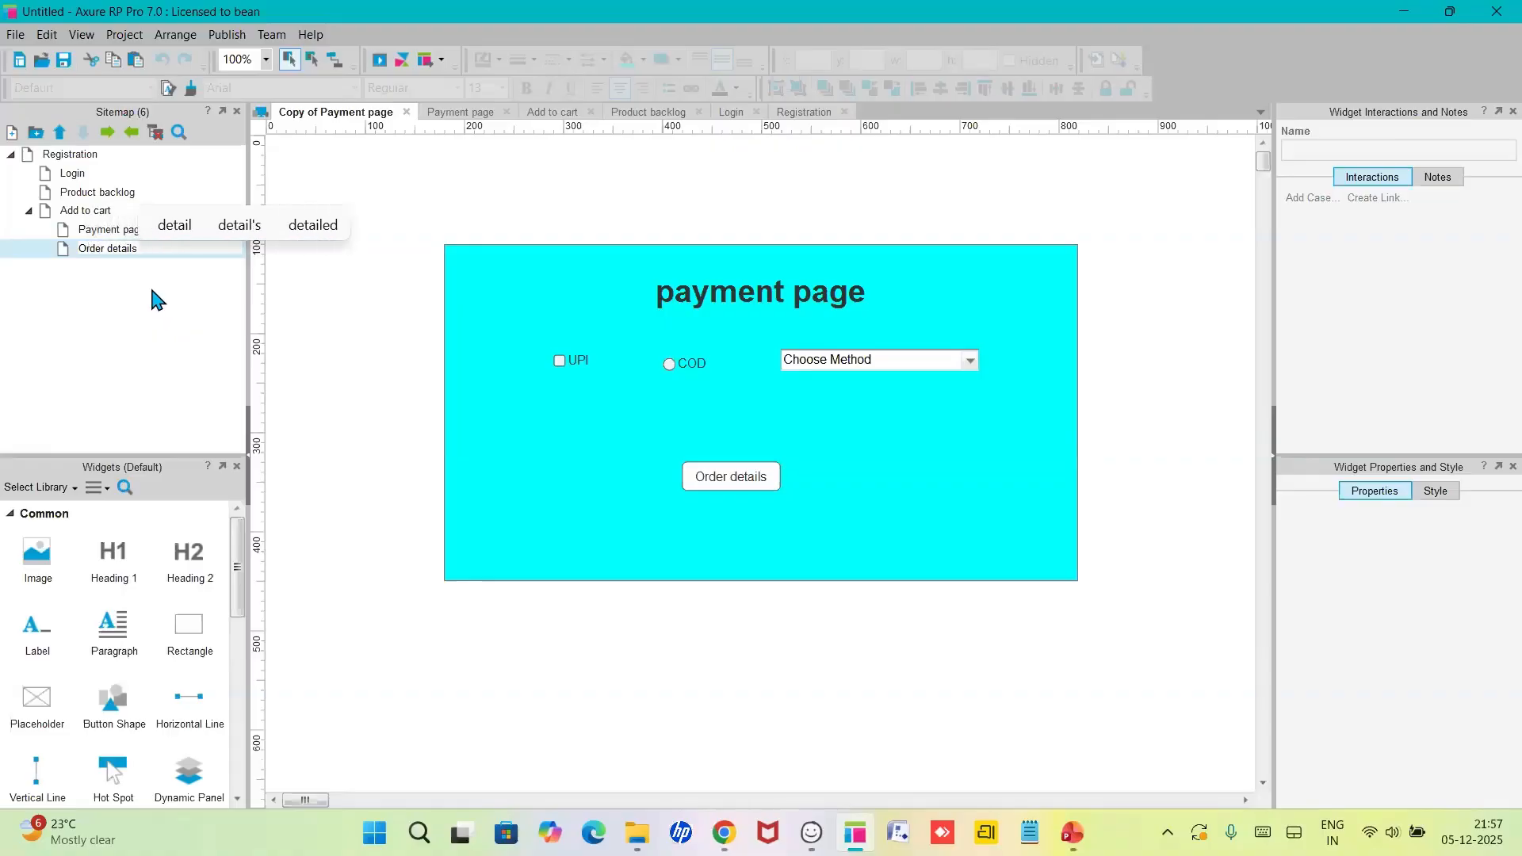
pyautogui.click(111, 230)
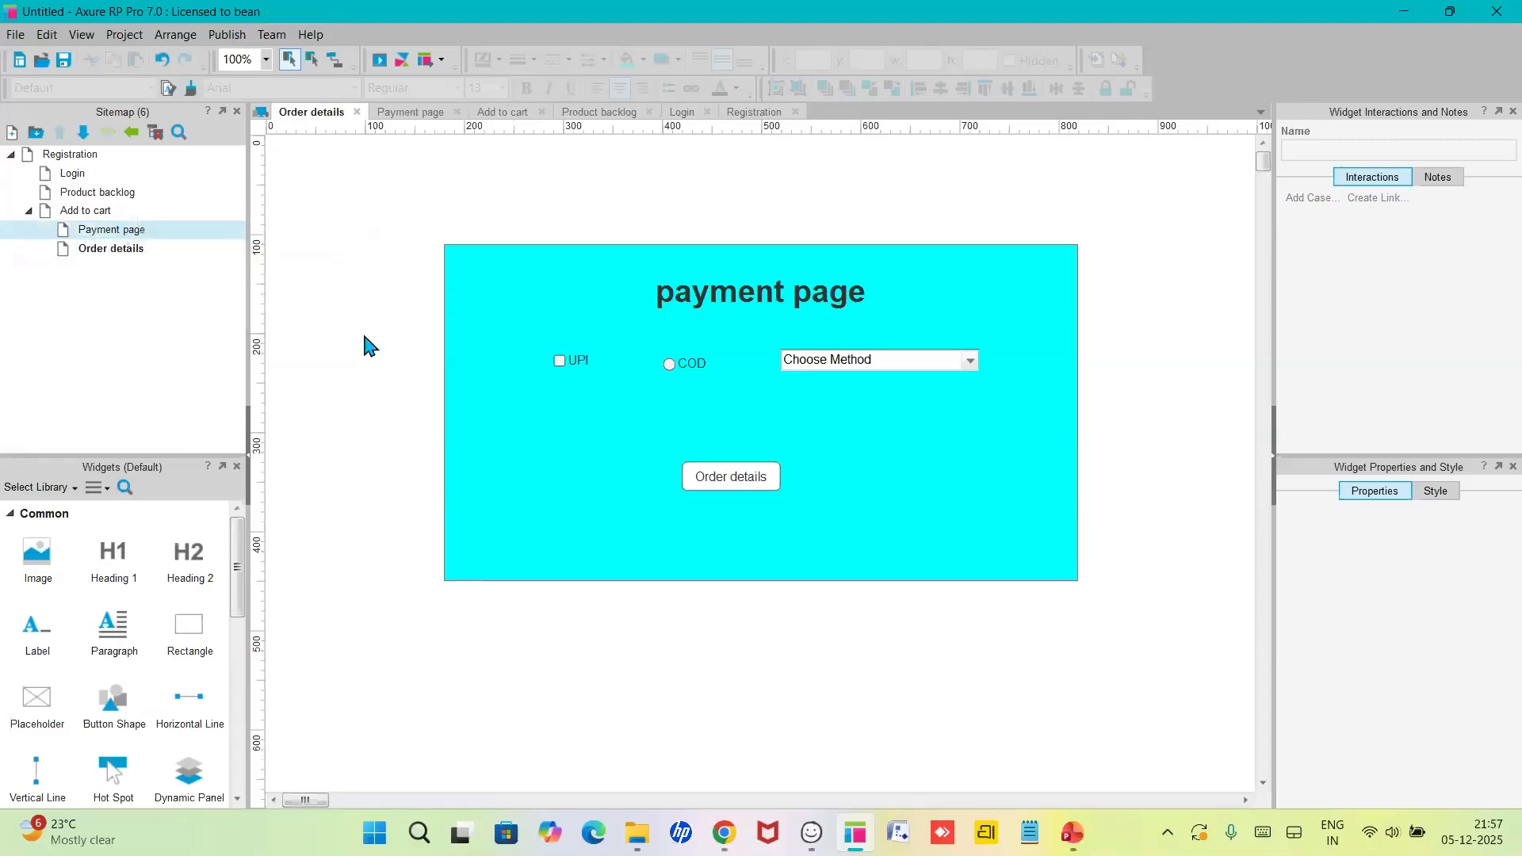
# - On the Order details page, delete the UPI checkbox, the COD radio button and the Choose Method droplist
pyautogui.click(581, 416)
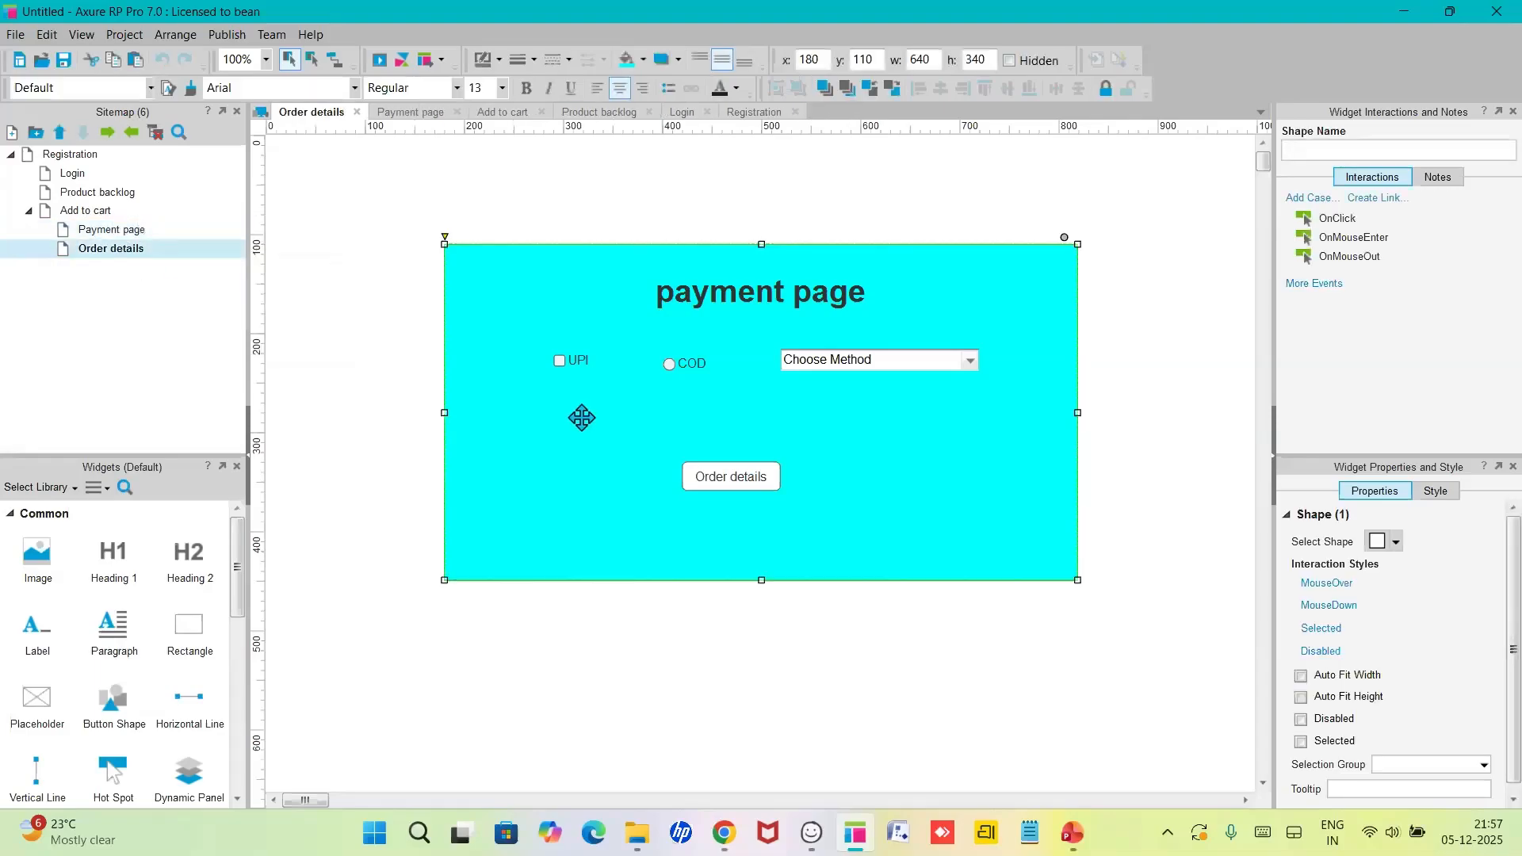
pyautogui.click(176, 254)
pyautogui.doubleClick(170, 234)
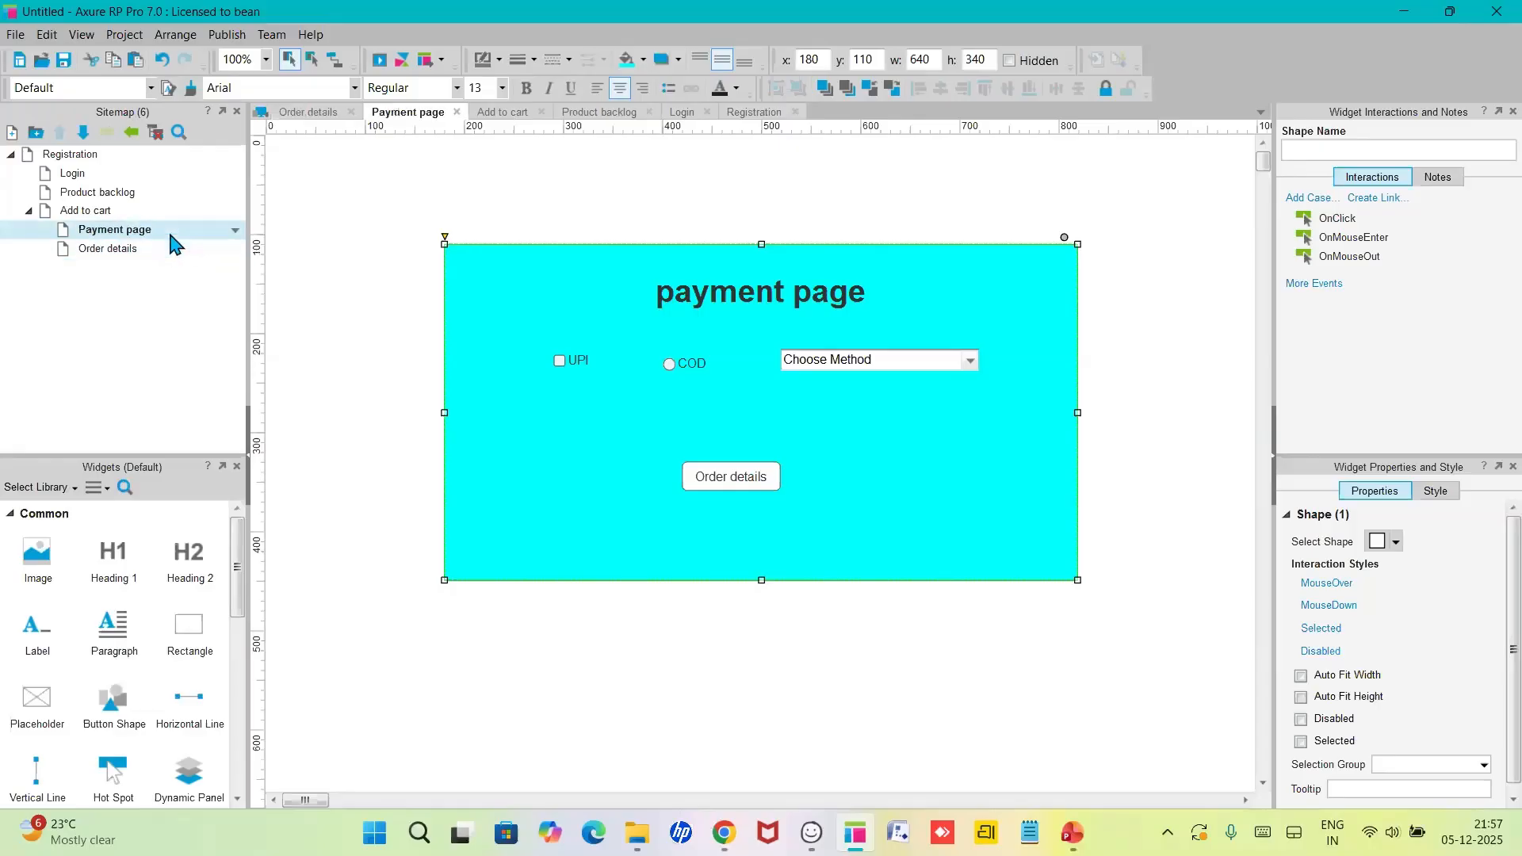
pyautogui.doubleClick(176, 249)
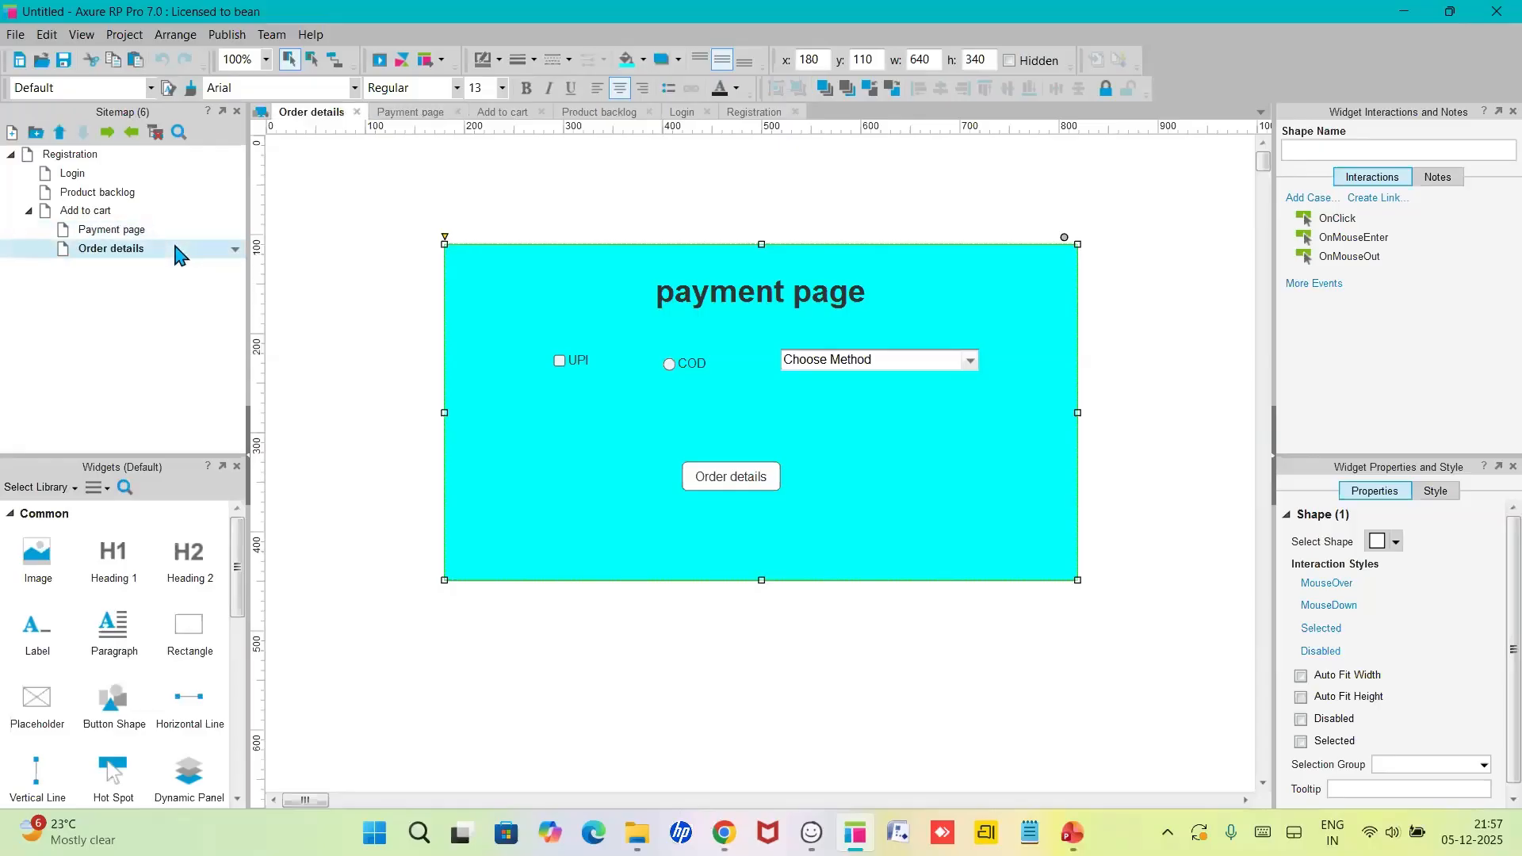
pyautogui.click(583, 361)
pyautogui.press('Delete')
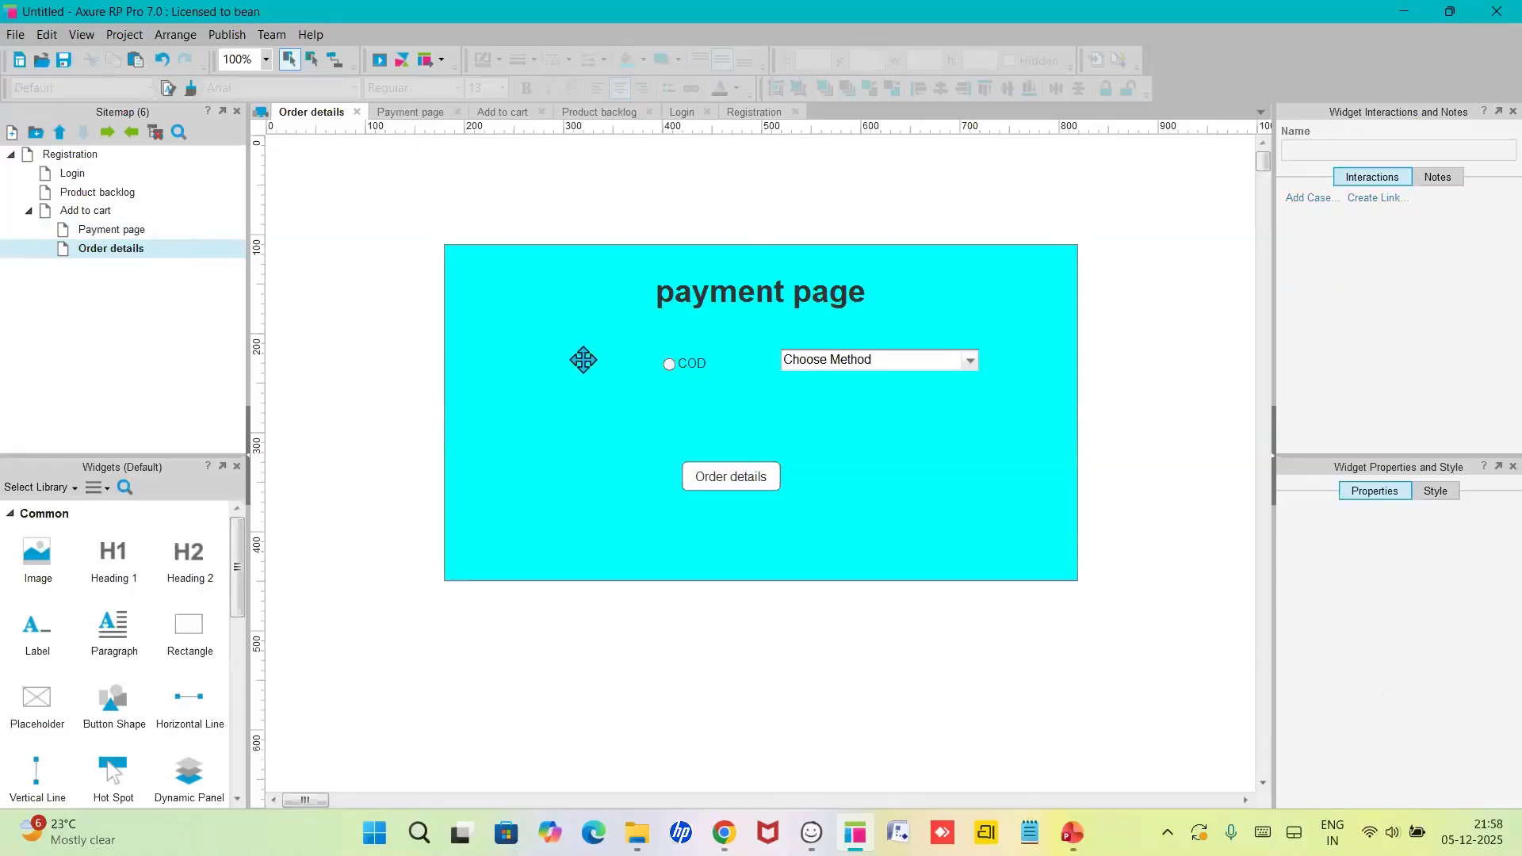
pyautogui.click(681, 367)
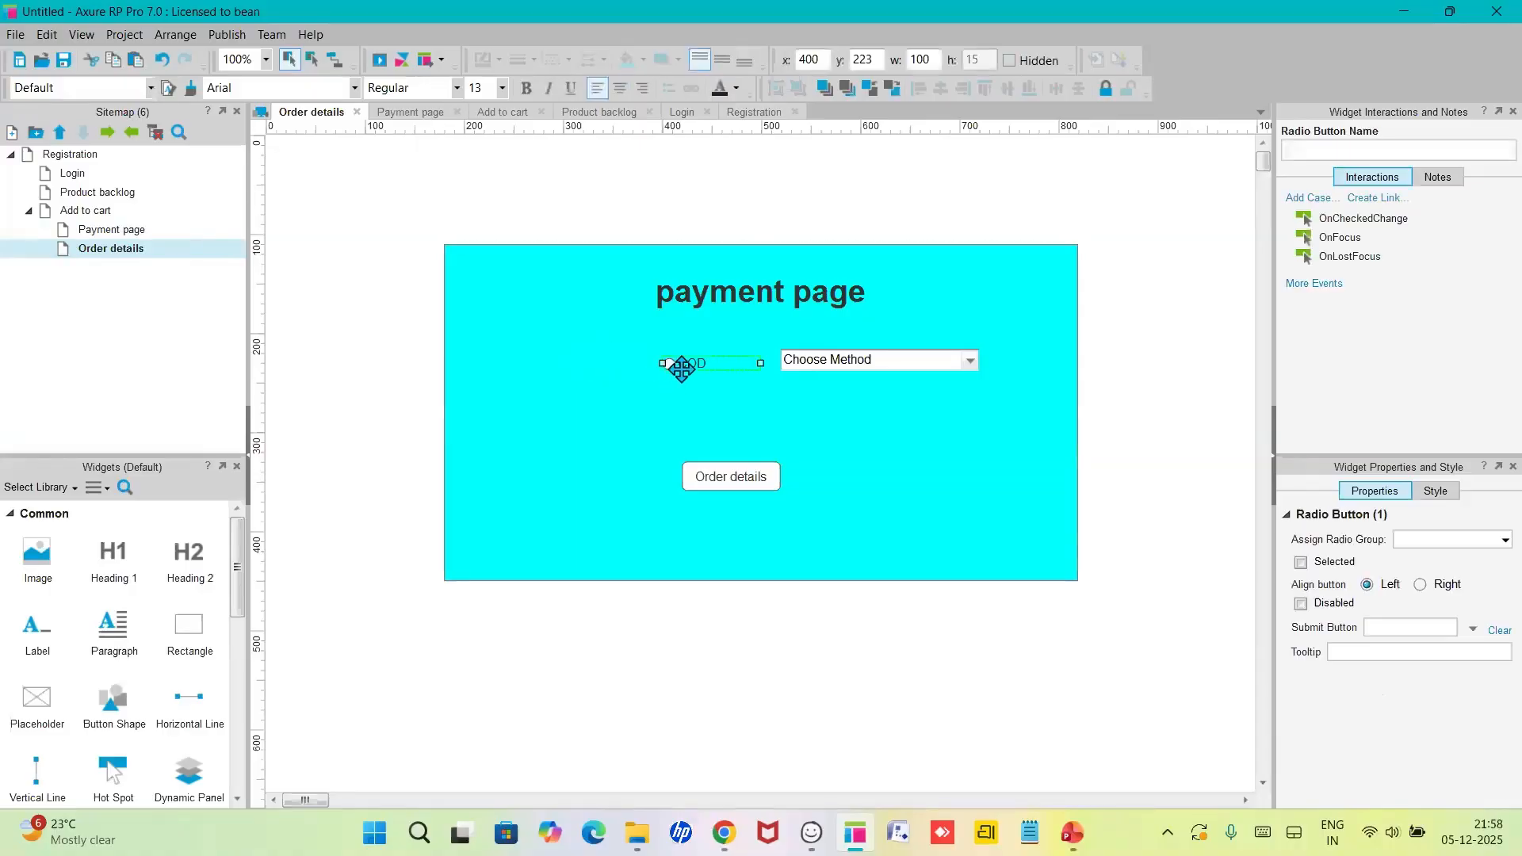
pyautogui.press('Delete')
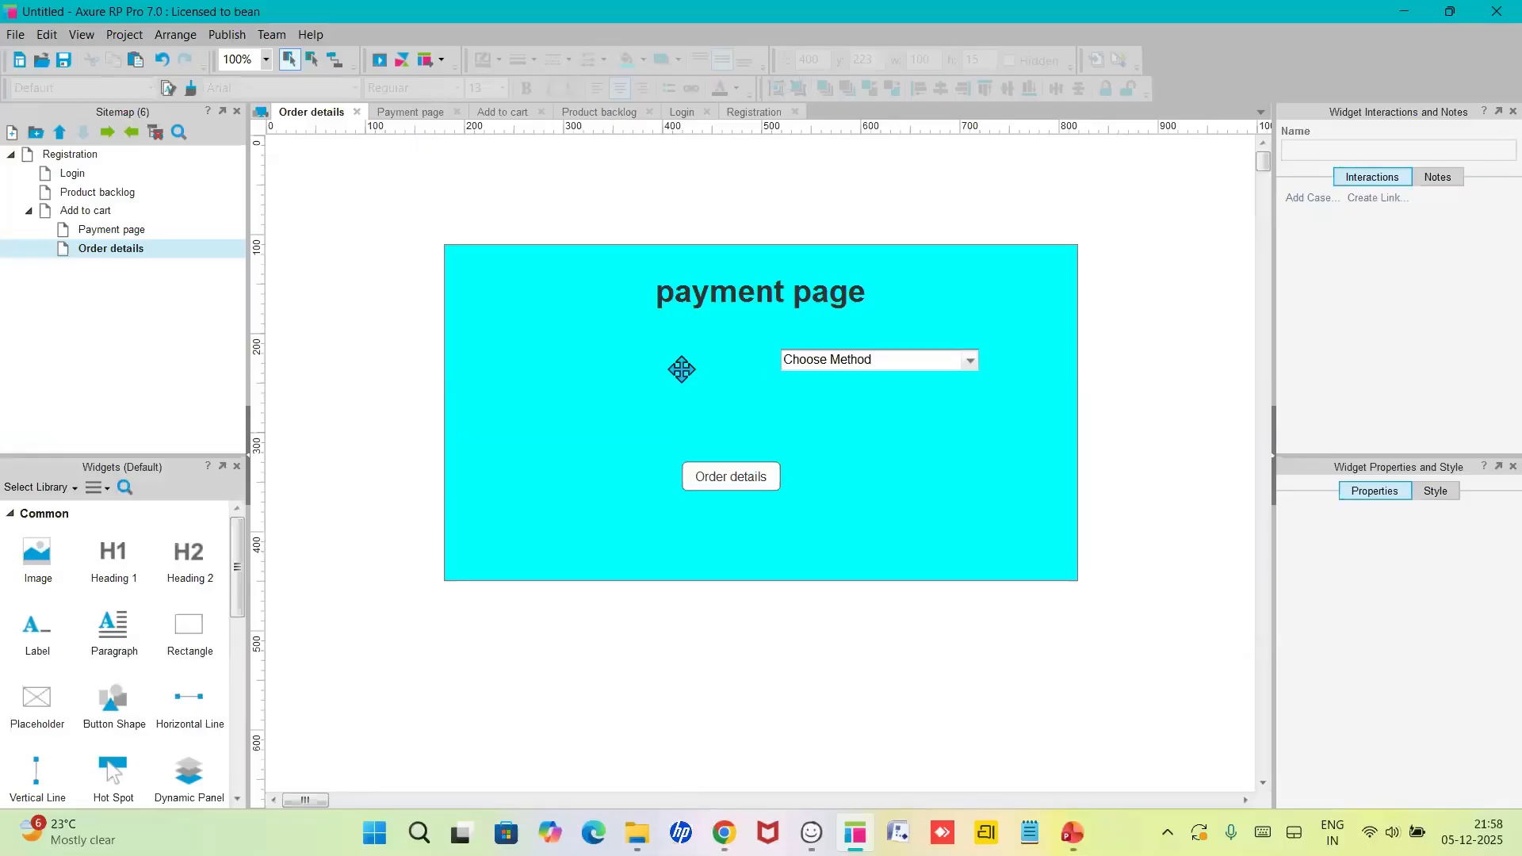
pyautogui.click(812, 363)
pyautogui.press('Delete')
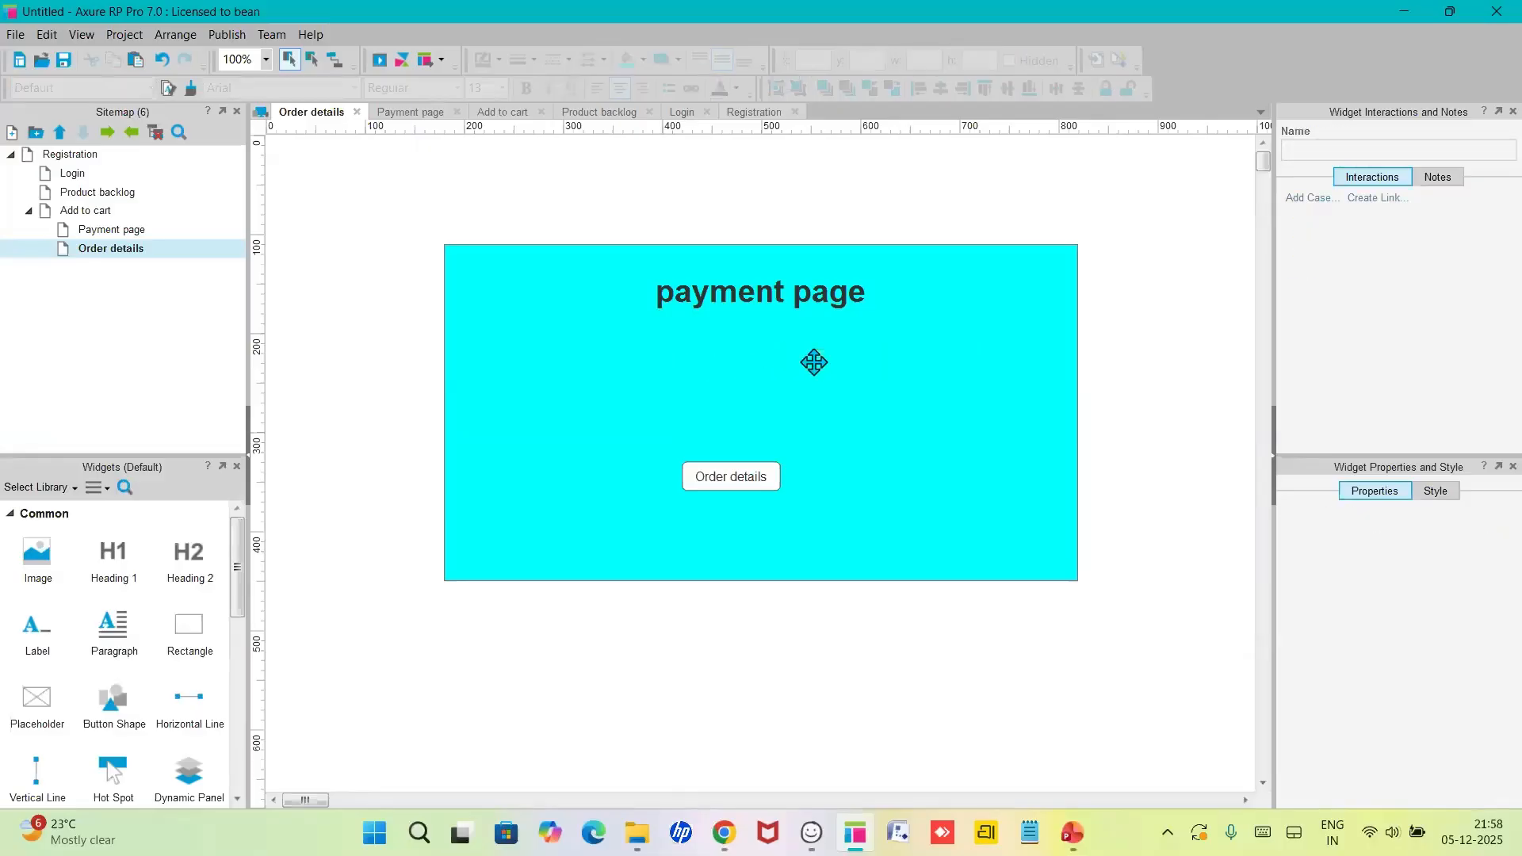
# - Change the heading text on the Order details page to "payment Successfull"
pyautogui.doubleClick(817, 292)
pyautogui.click(828, 294)
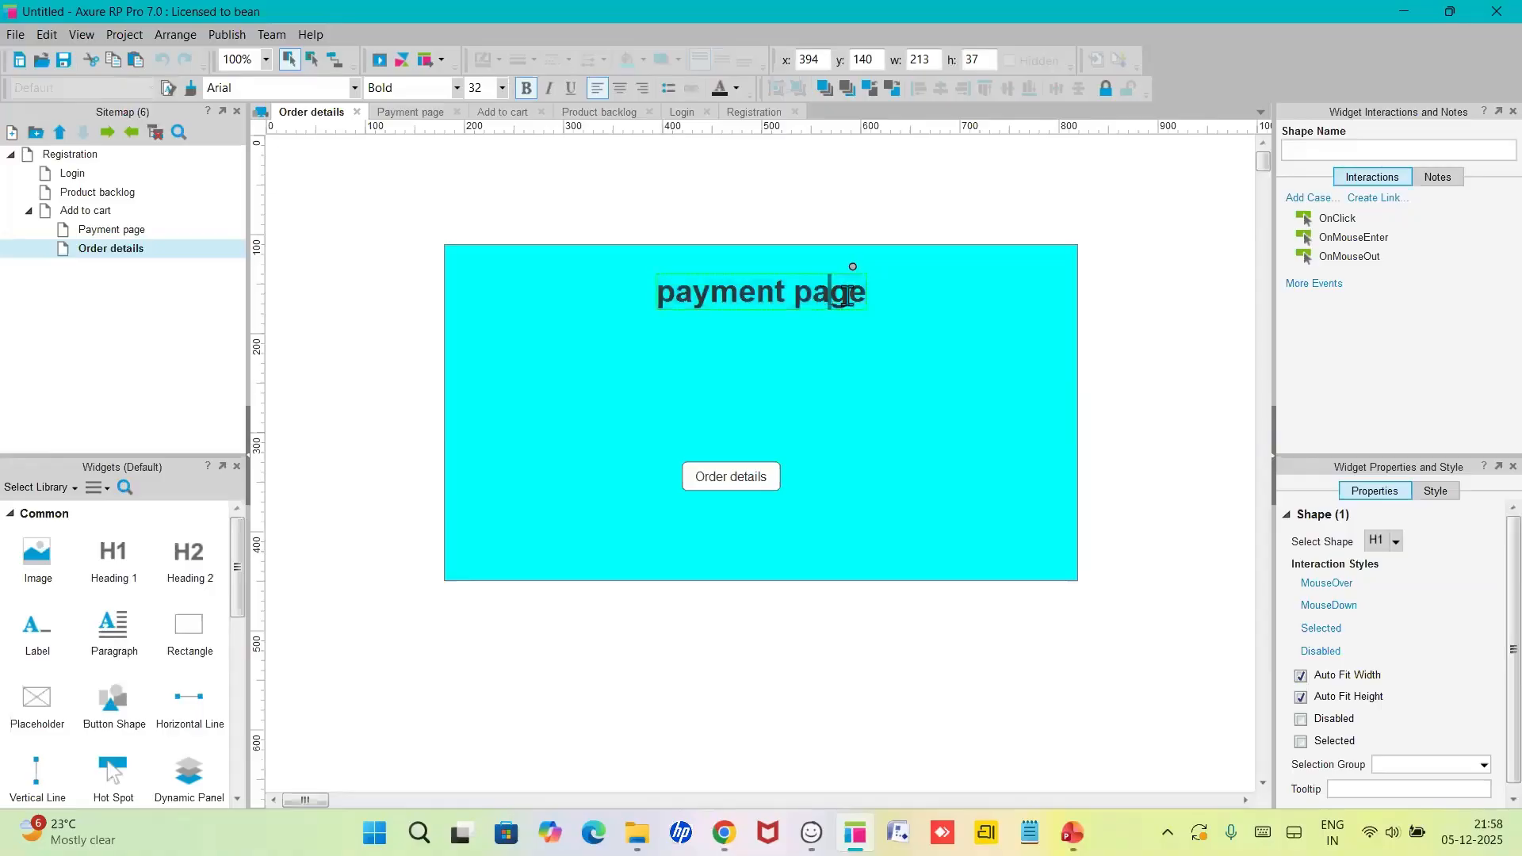
pyautogui.press('BackSpace')
pyautogui.press('BackSpace')
pyautogui.press('BackSpace')
pyautogui.press('BackSpace')
pyautogui.press('BackSpace')
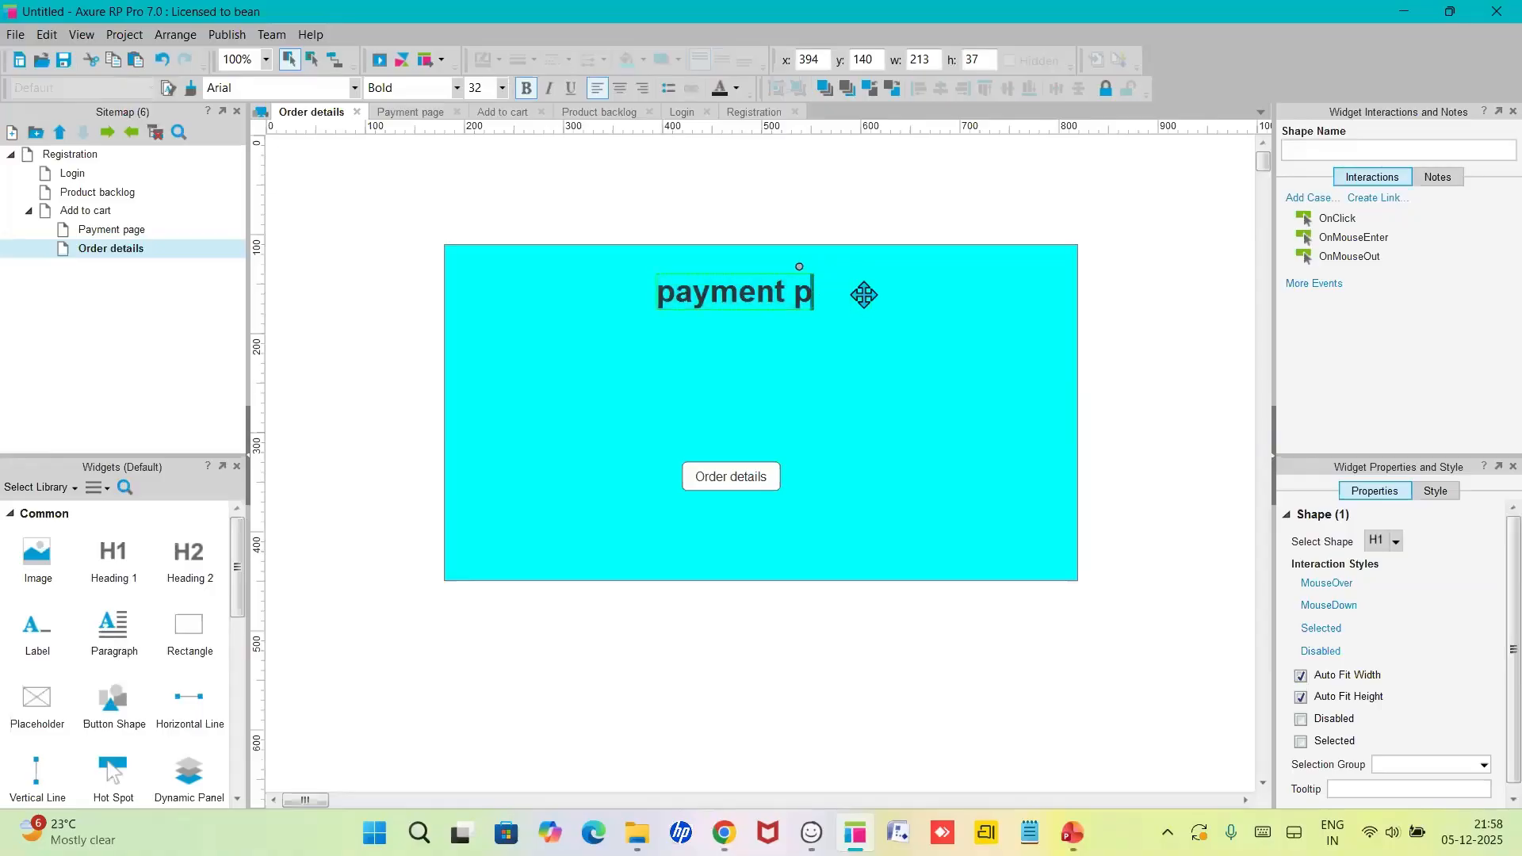
pyautogui.write('S')
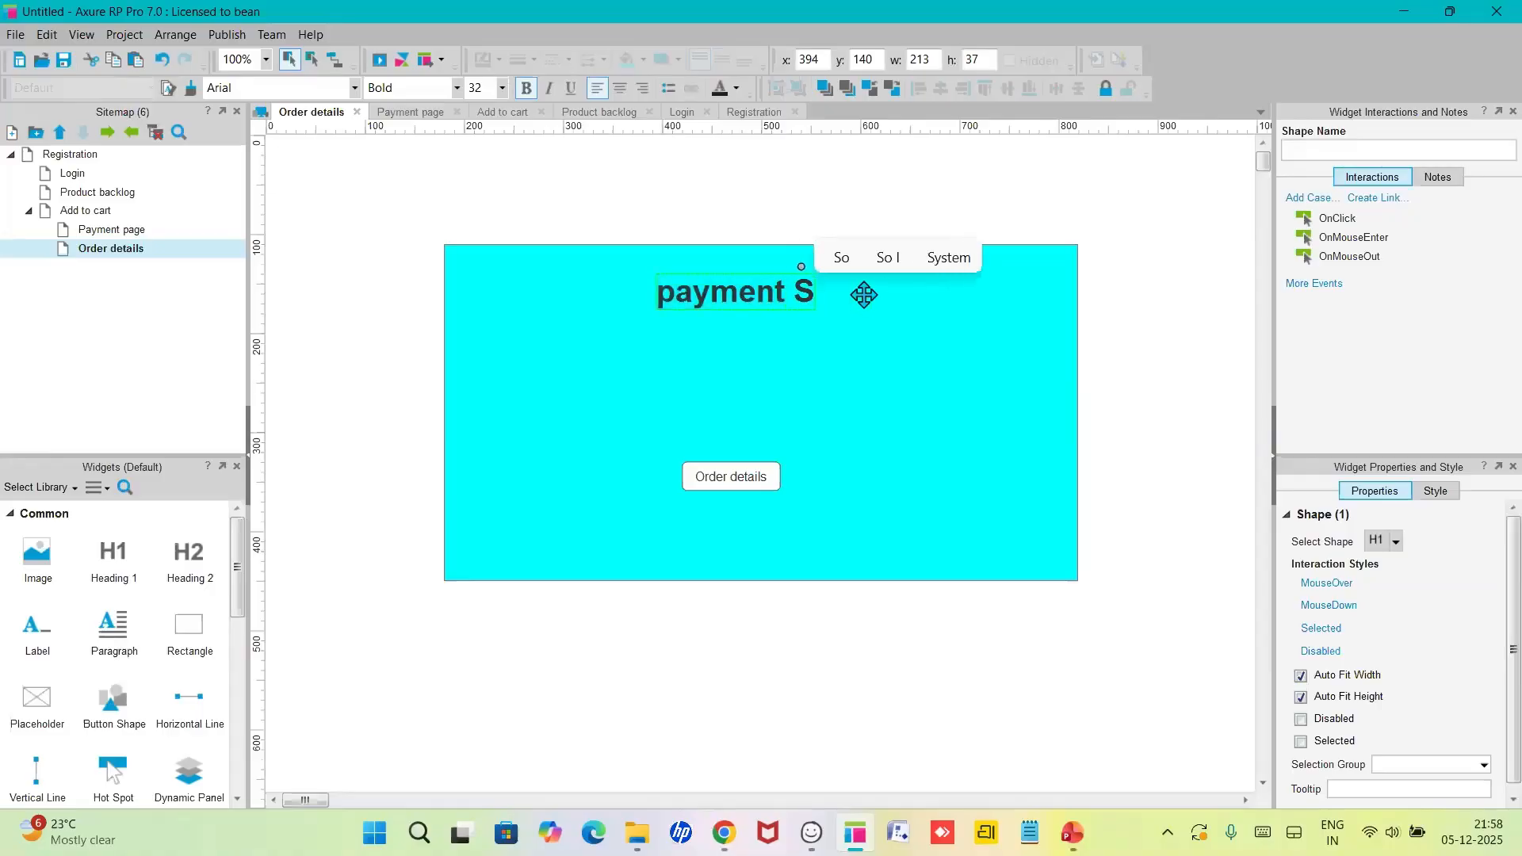
pyautogui.write('uccessfull')
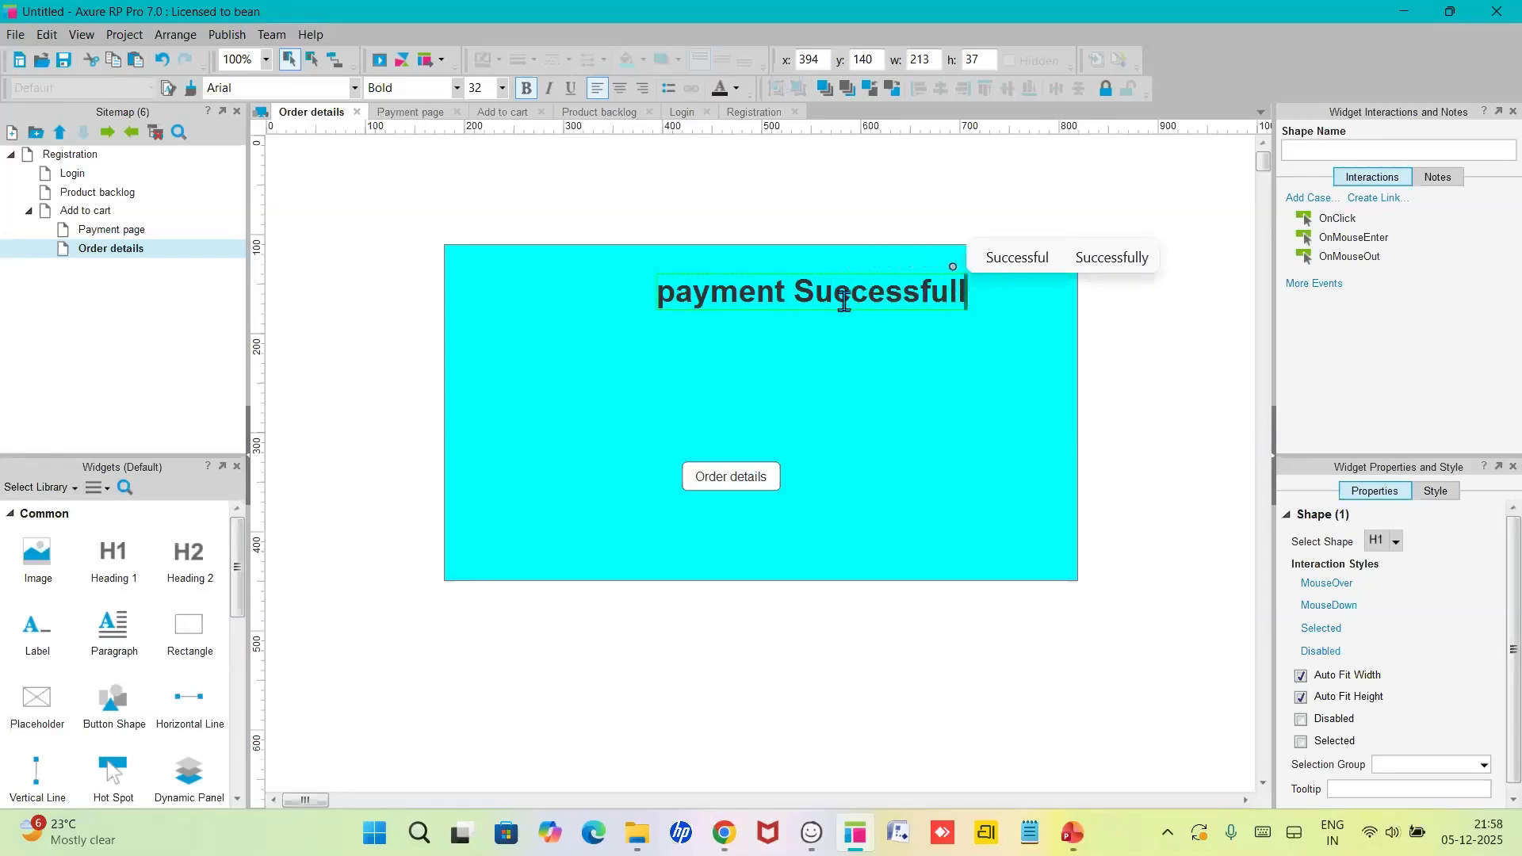
pyautogui.moveTo(834, 295); pyautogui.dragTo(802, 301)
pyautogui.click(796, 293)
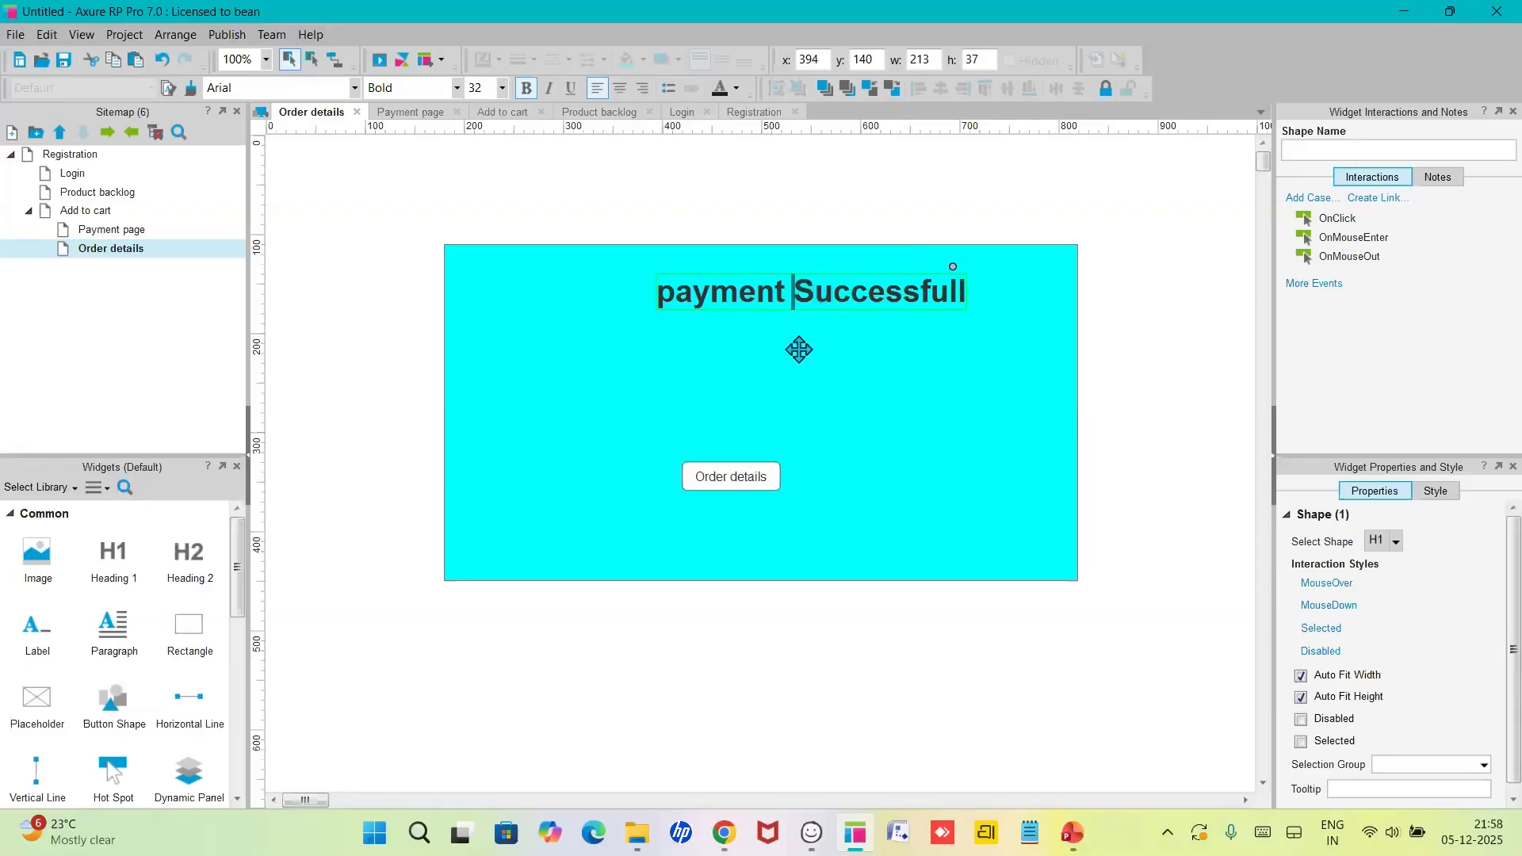
pyautogui.click(798, 350)
# - Move the "payment Successfull" heading to x 350, y 200 and give it a light green fill
pyautogui.click(797, 293)
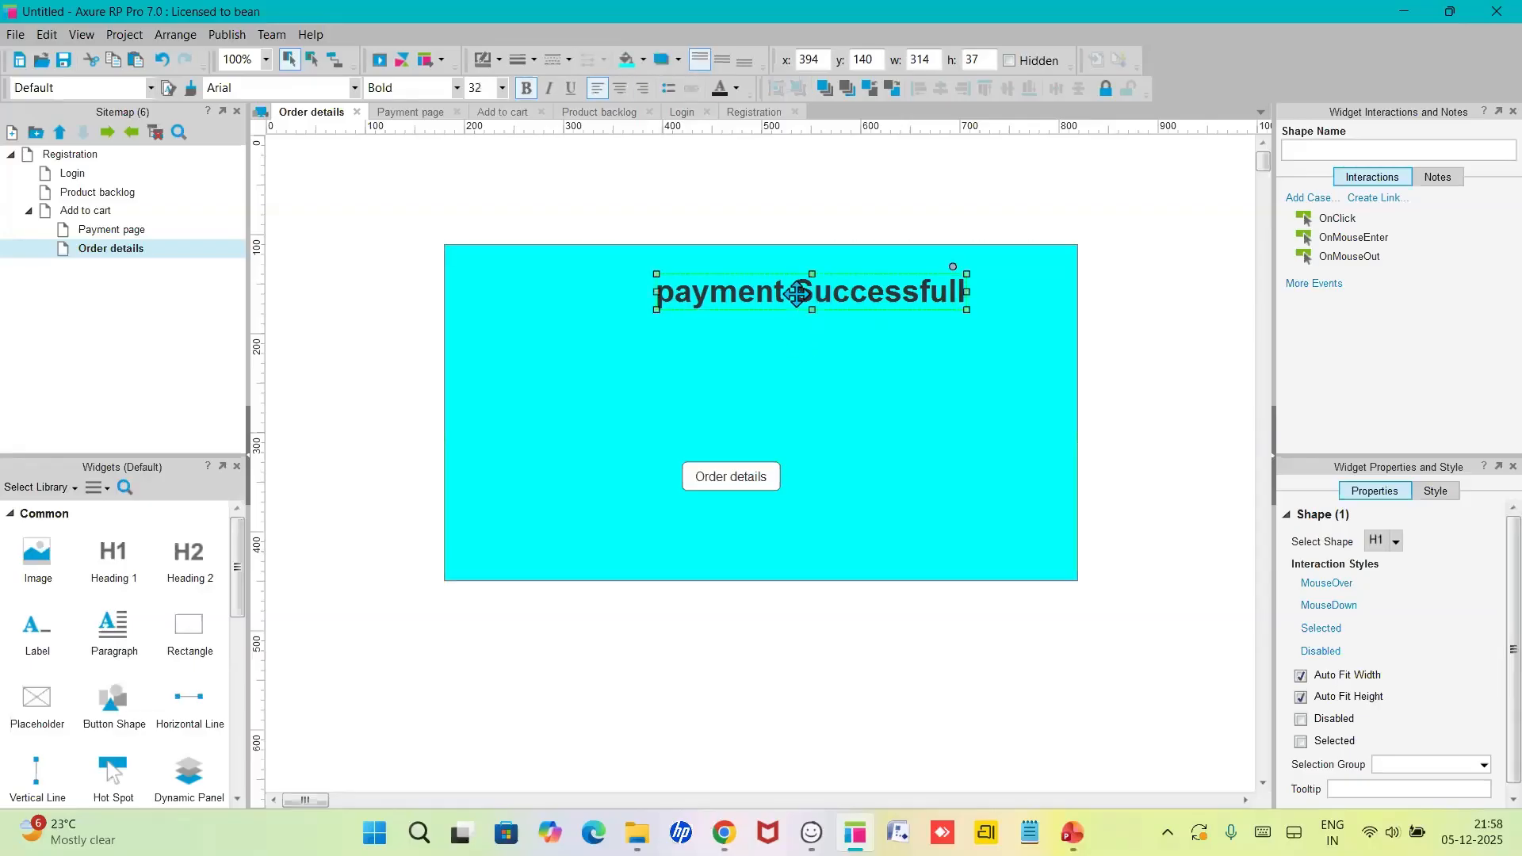
pyautogui.moveTo(796, 293); pyautogui.dragTo(753, 352)
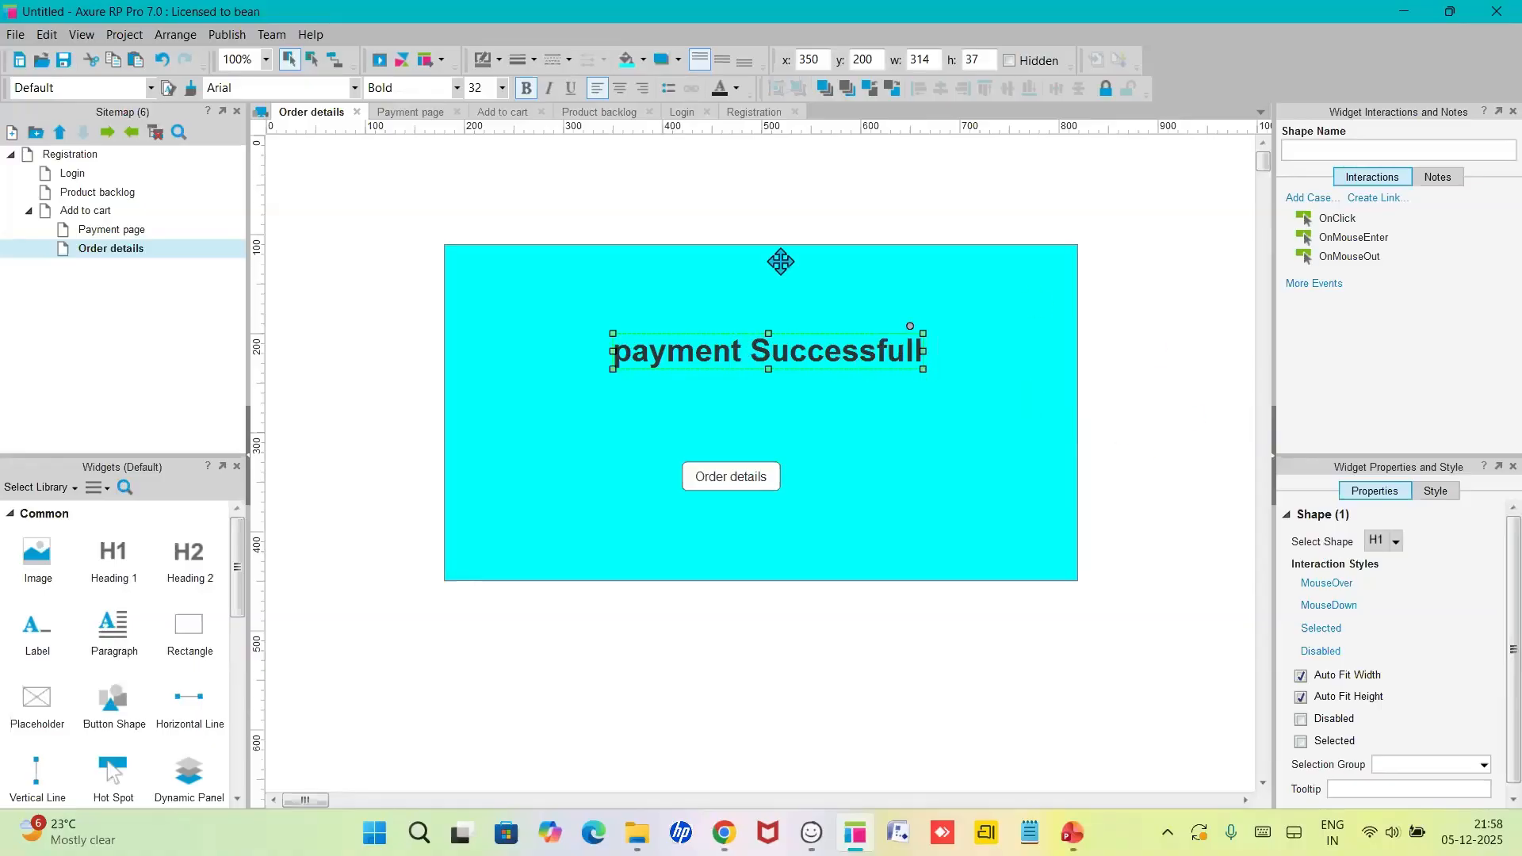
pyautogui.click(643, 59)
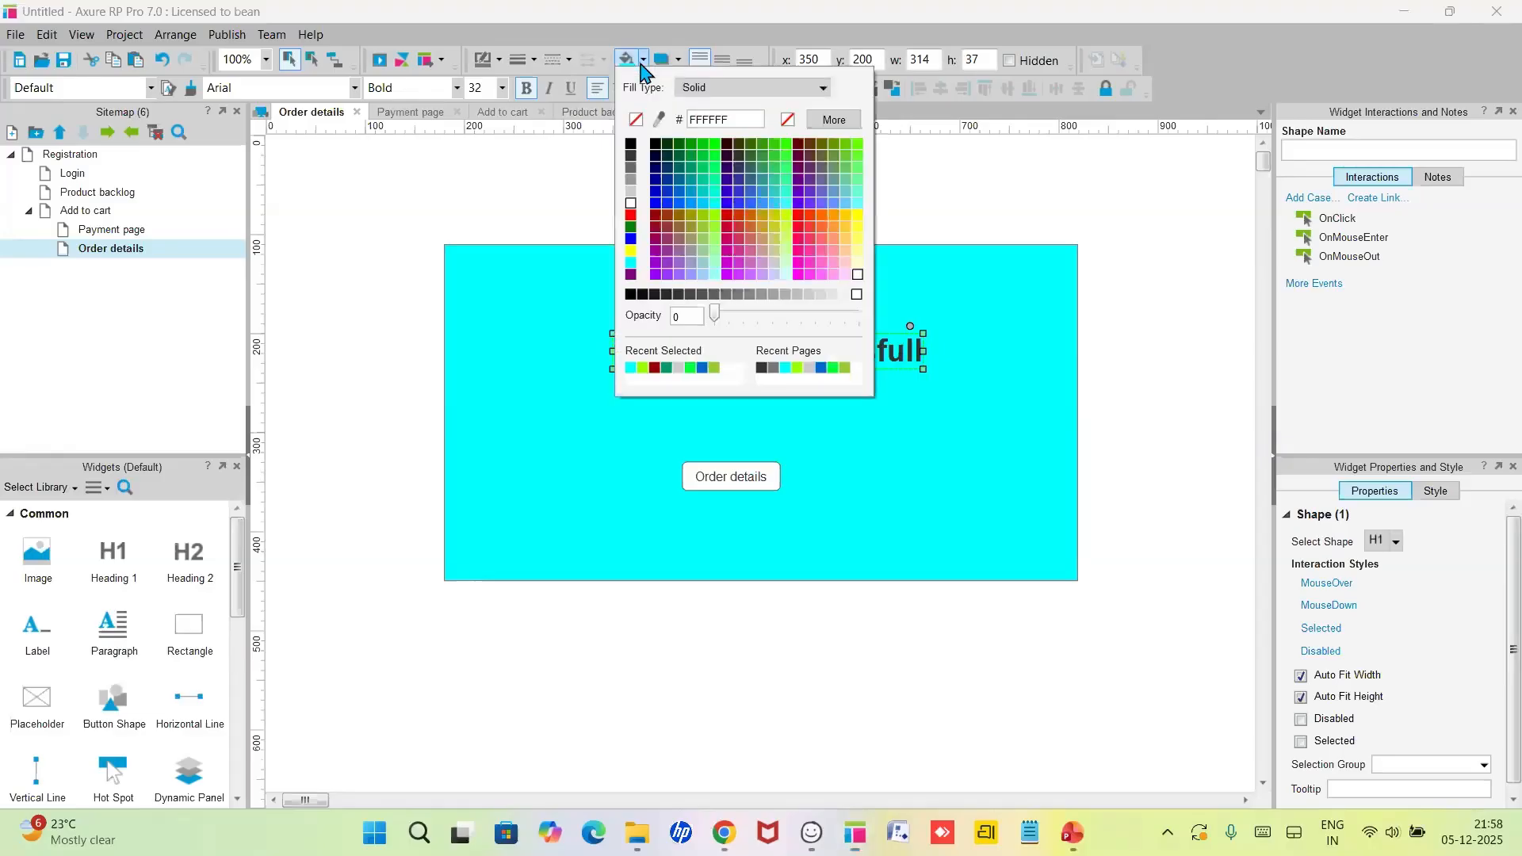
pyautogui.click(711, 251)
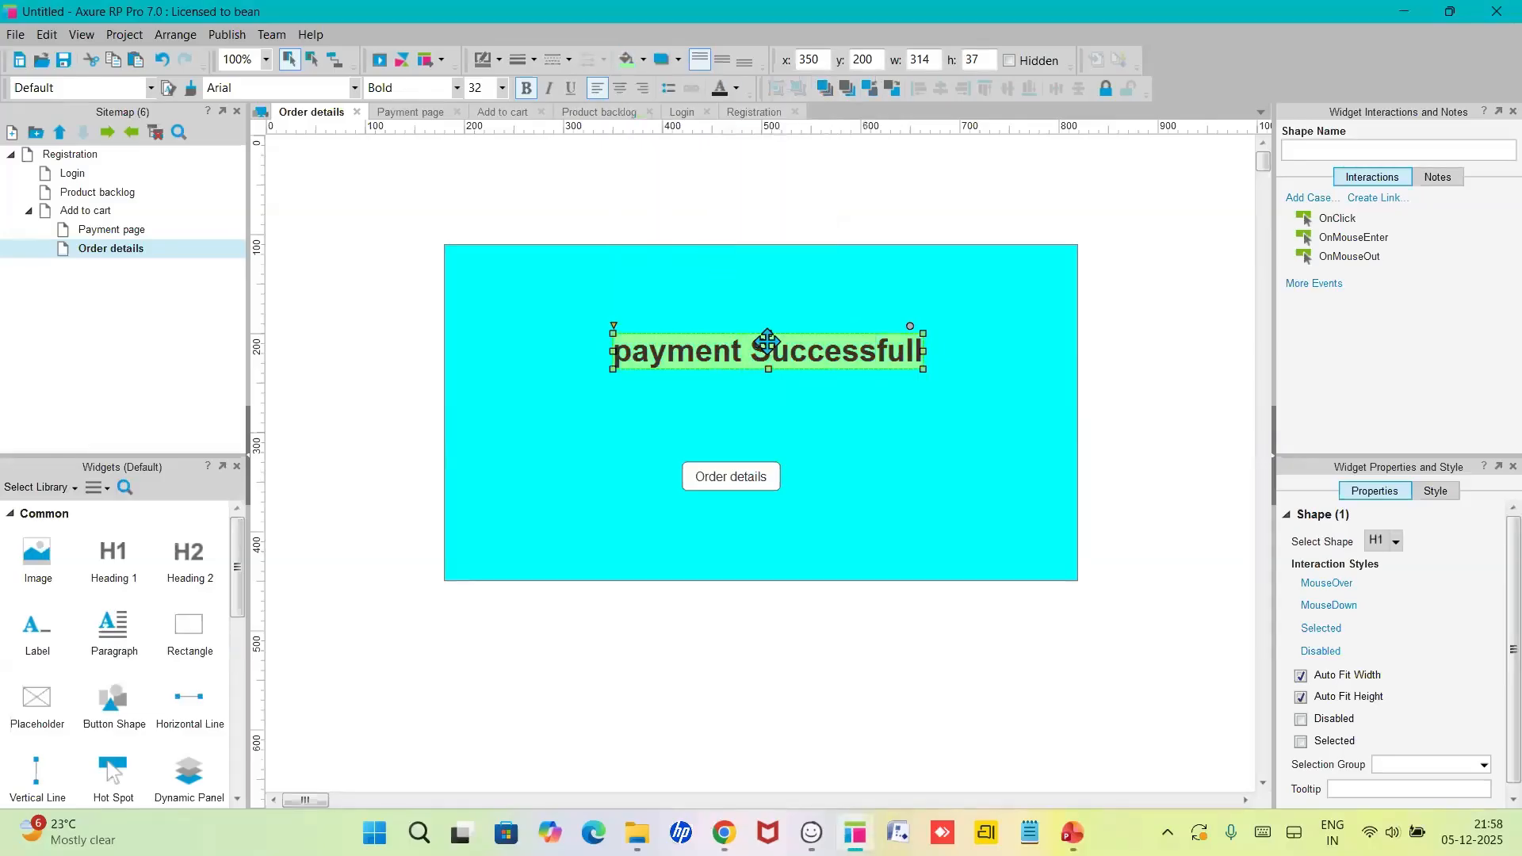
pyautogui.click(922, 441)
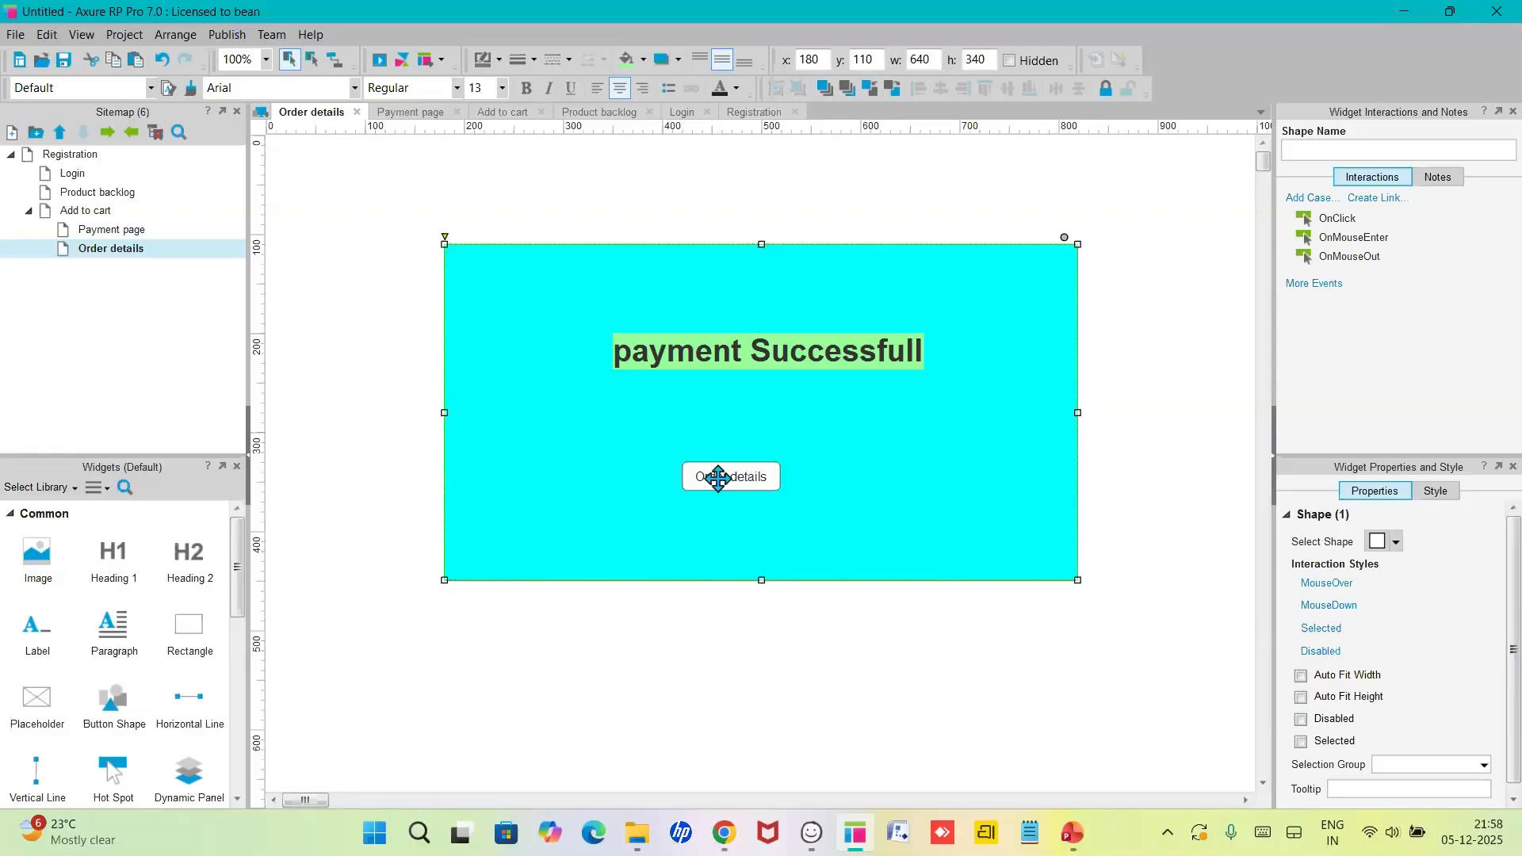
# - Change the label of the Order details button on the Order details page to "Products"
pyautogui.doubleClick(718, 479)
pyautogui.click(718, 479)
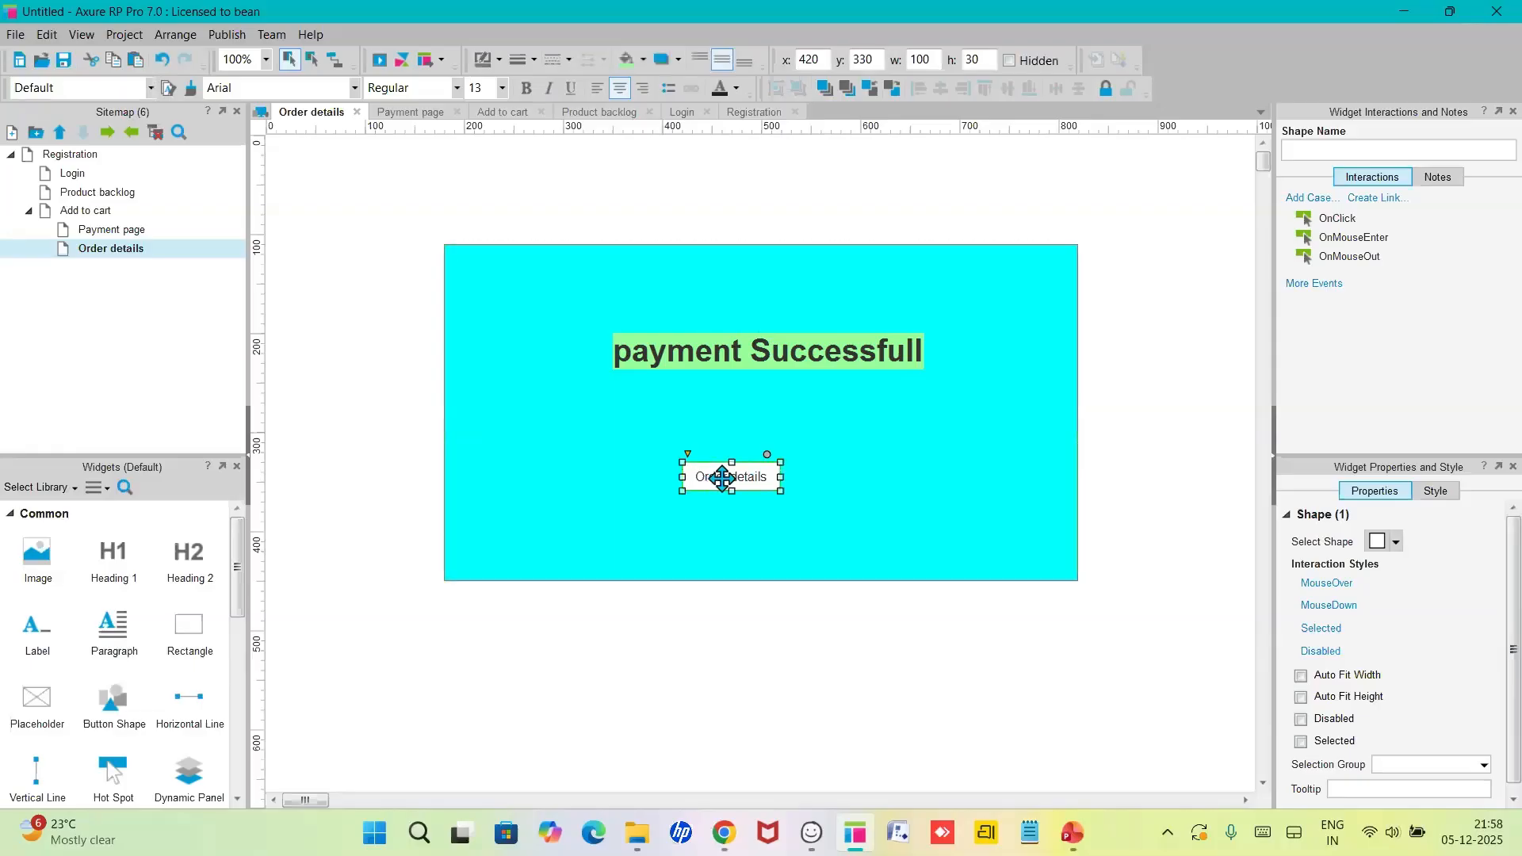
pyautogui.doubleClick(723, 476)
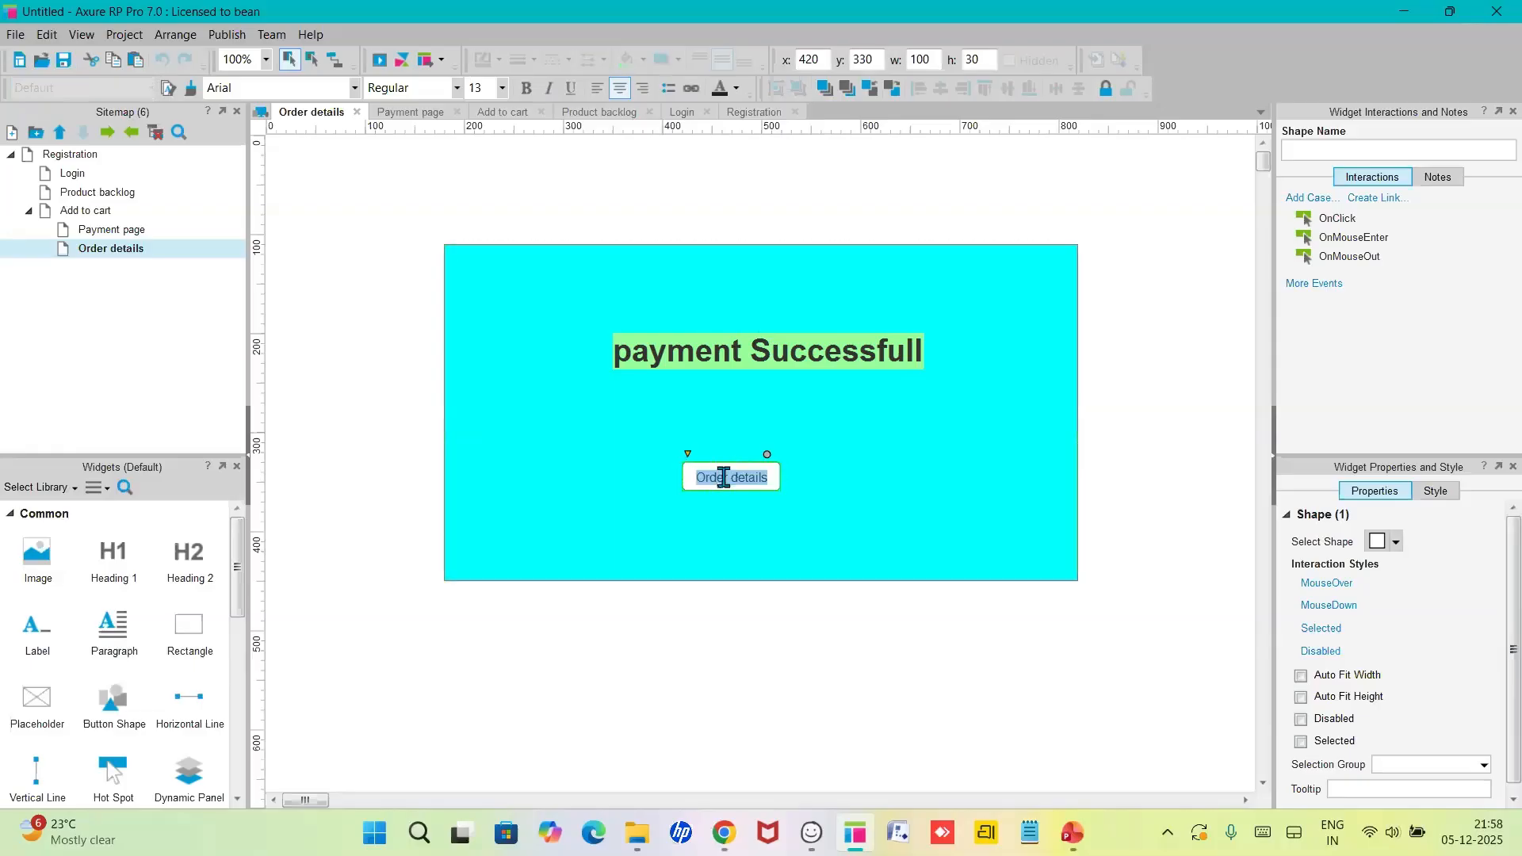
pyautogui.write('Produc')
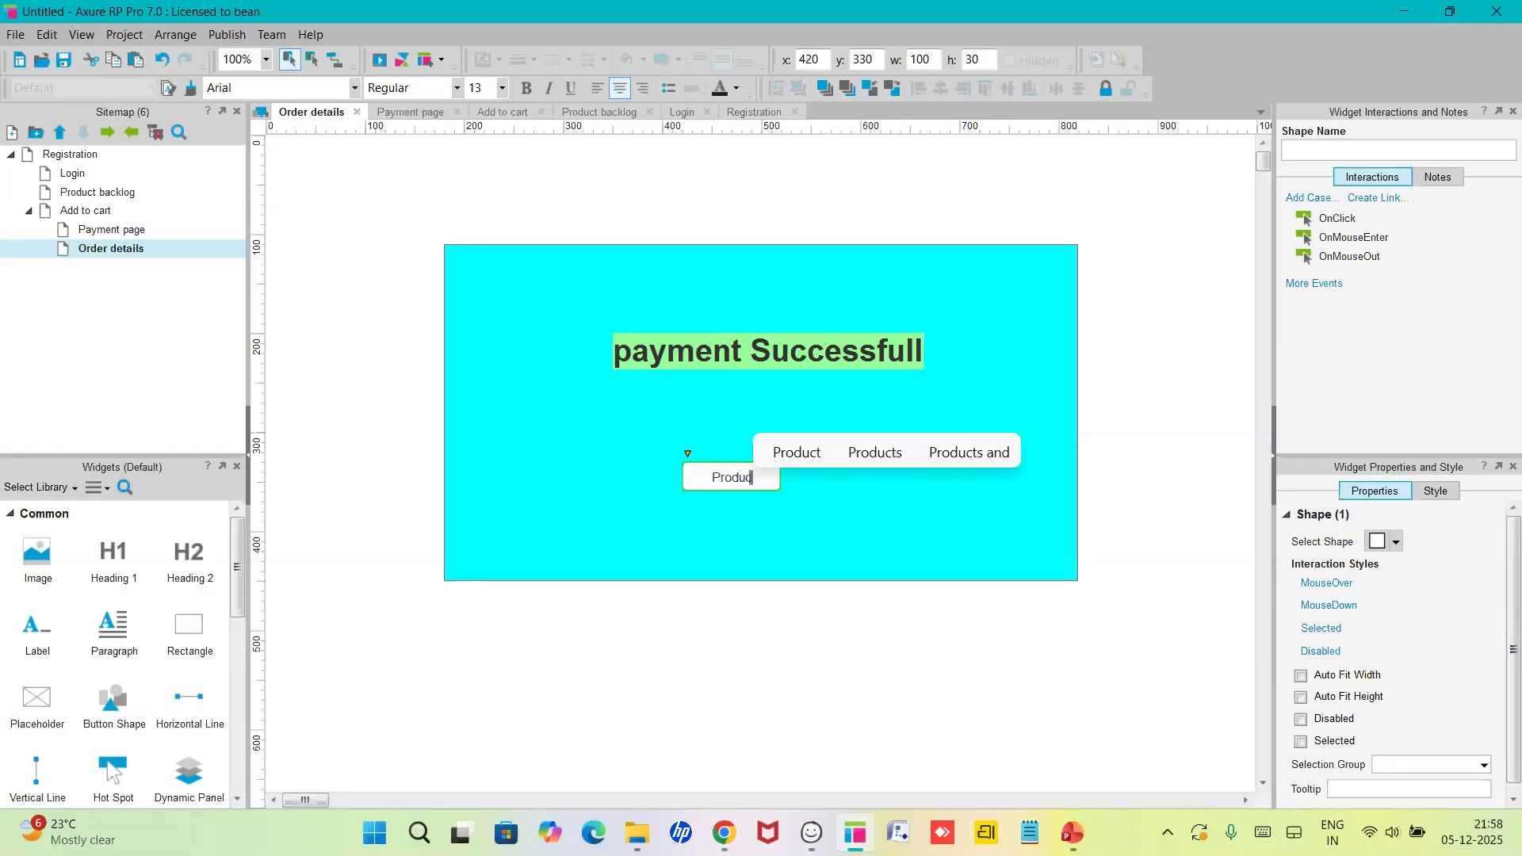
pyautogui.write('ts')
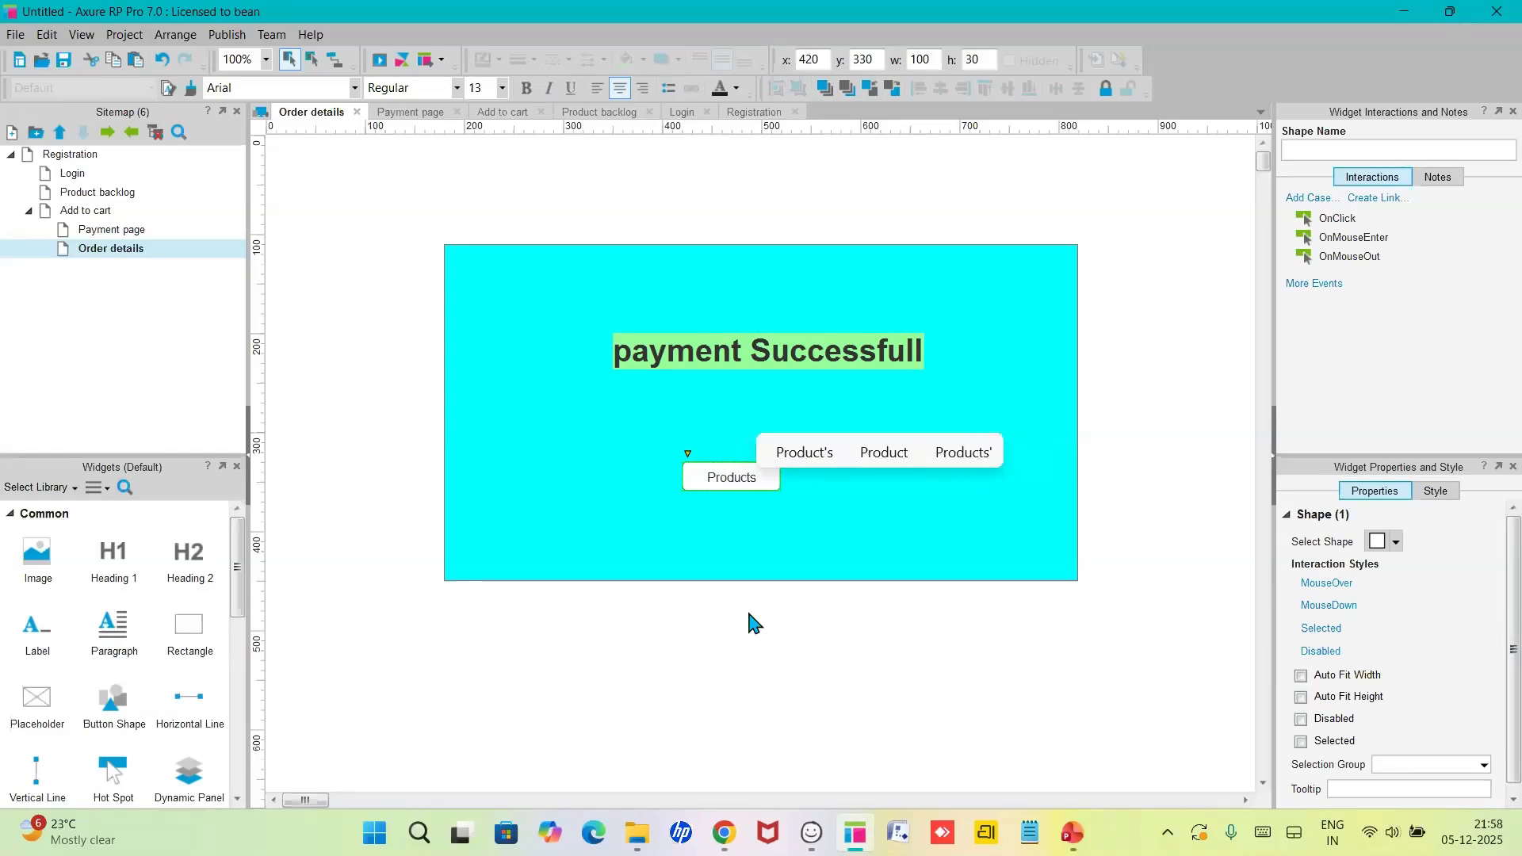
pyautogui.click(749, 614)
pyautogui.click(640, 509)
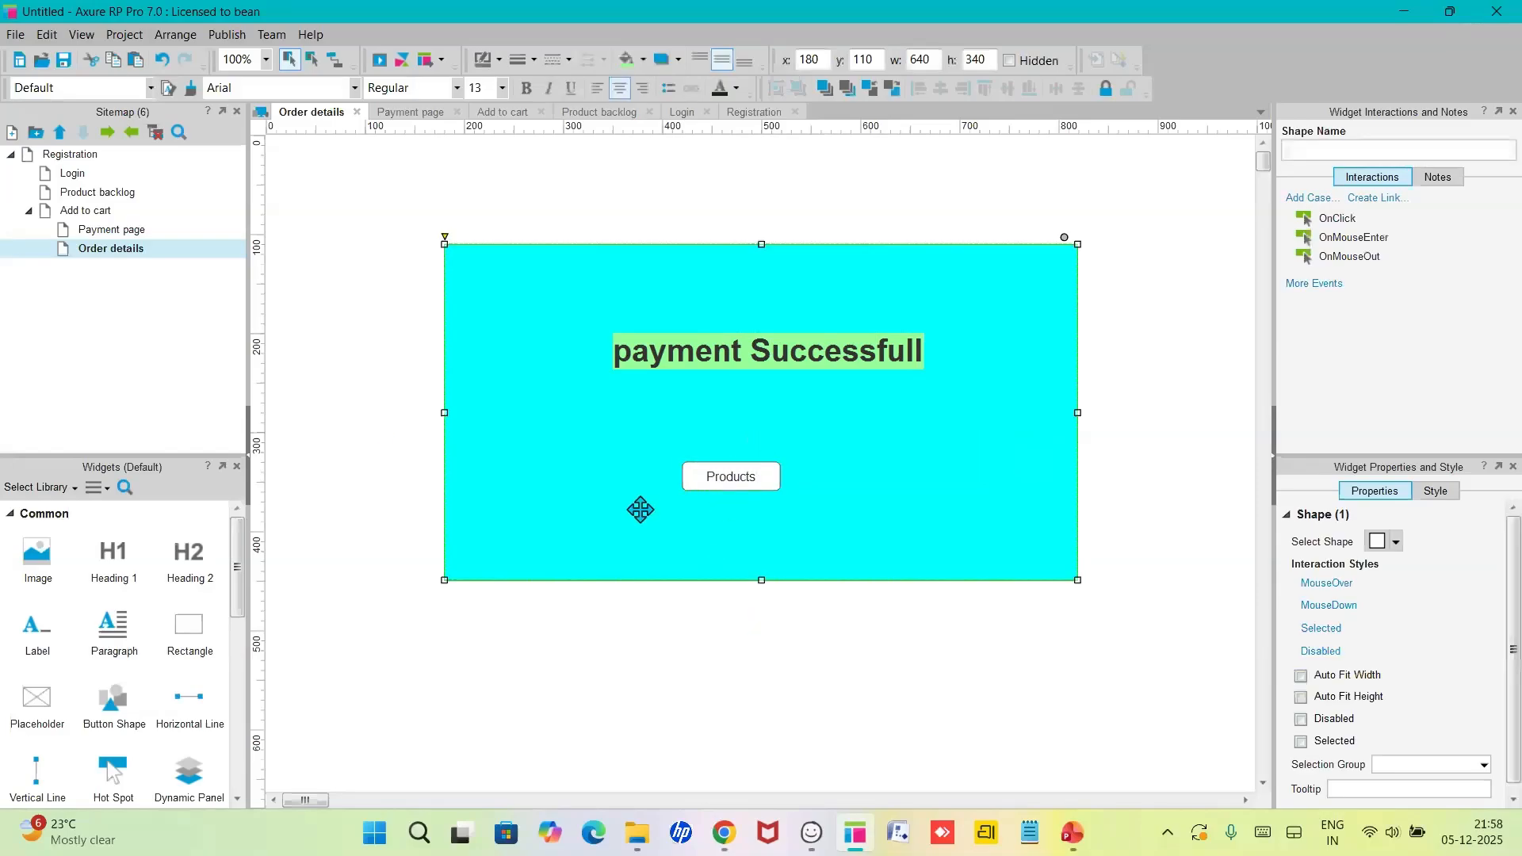
# - On the Registration page, give the Register button an OnClick case that opens the Login page in the current window
pyautogui.click(85, 158)
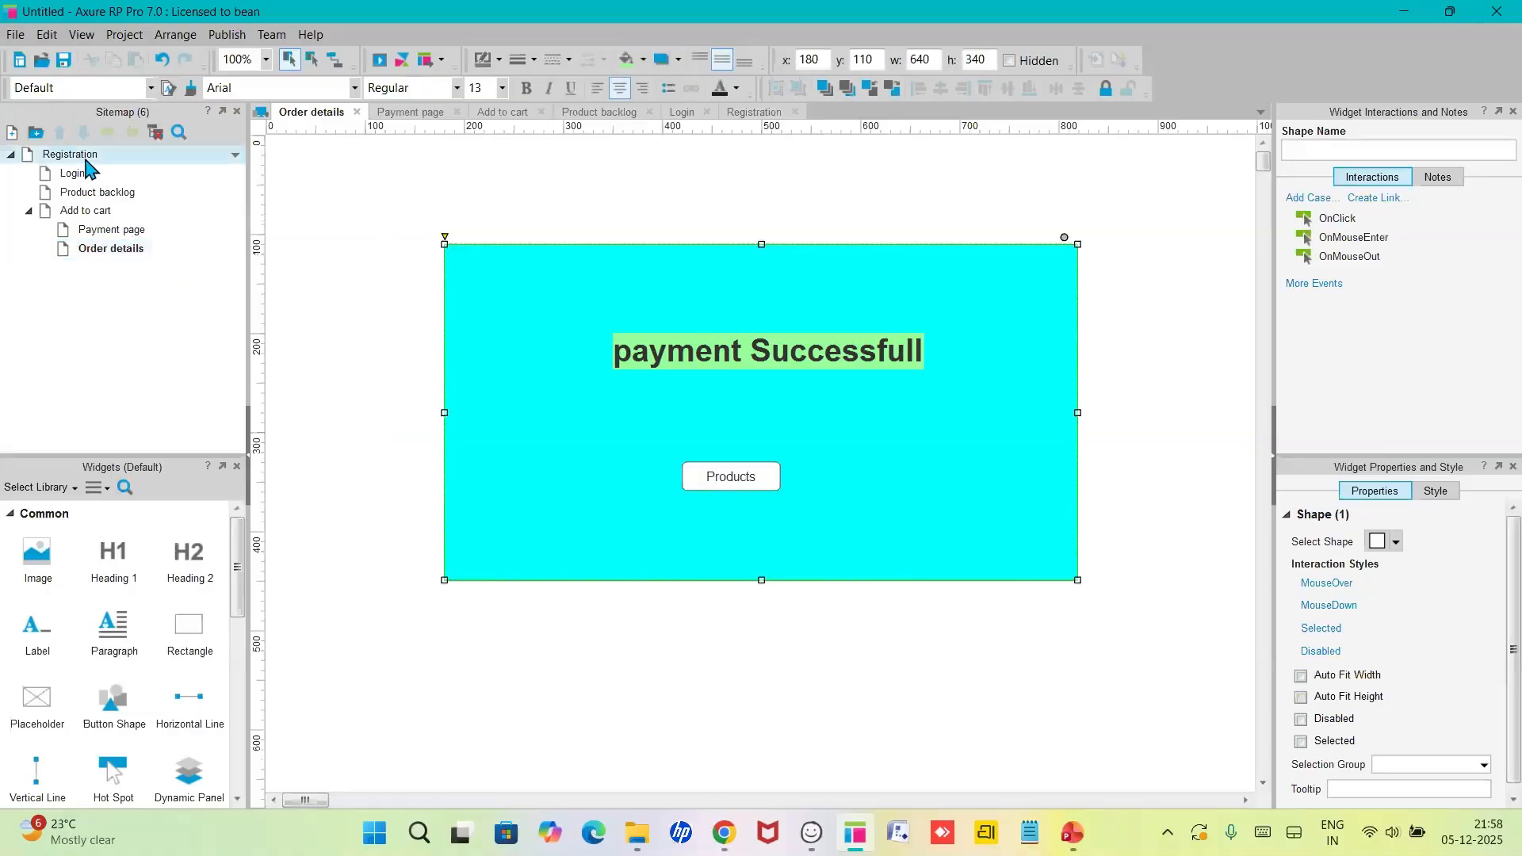
pyautogui.doubleClick(85, 157)
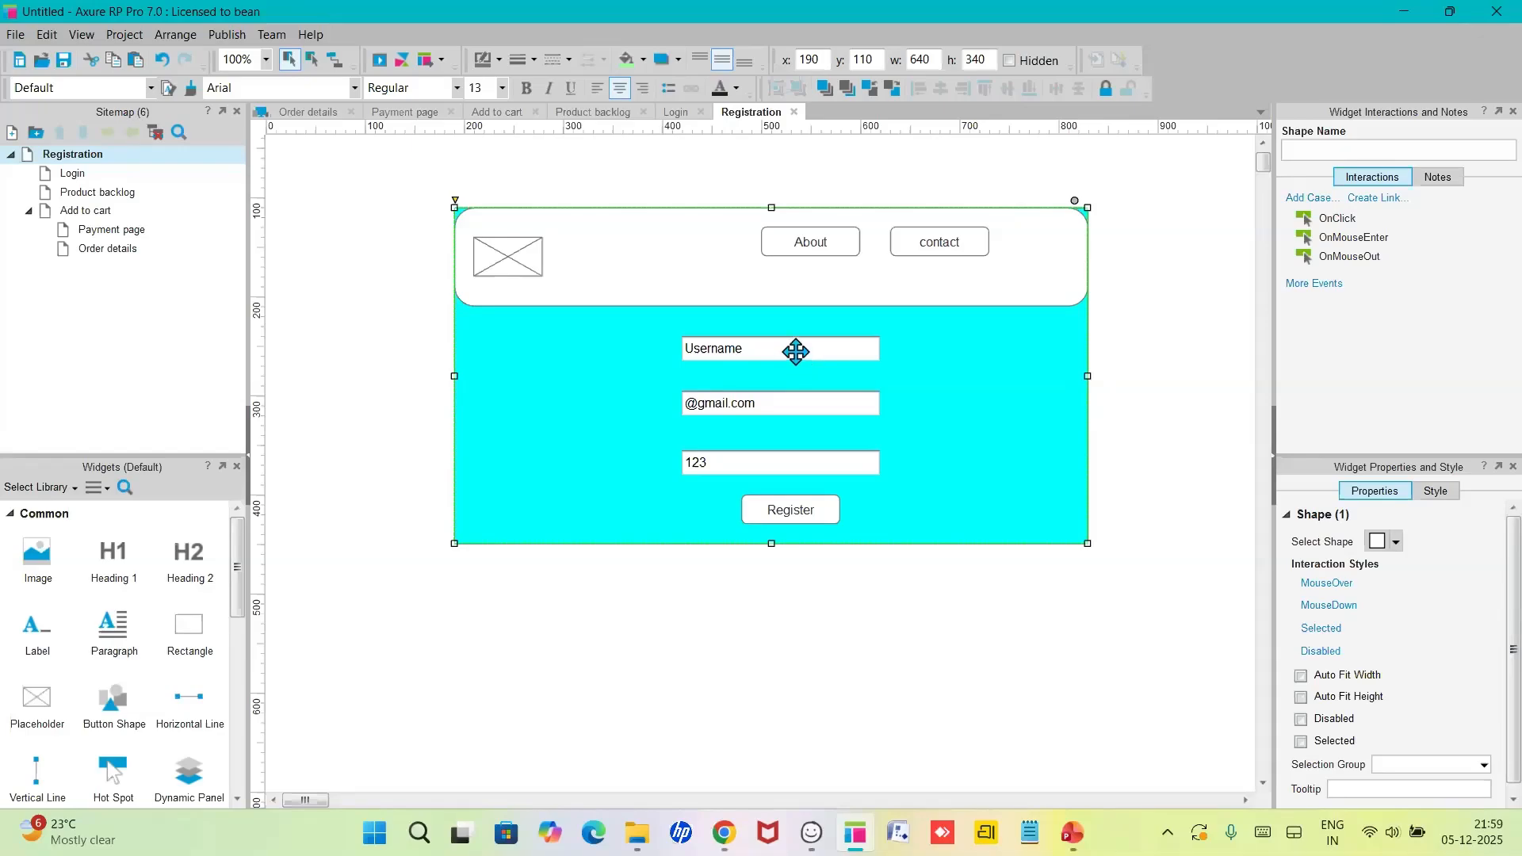
pyautogui.click(796, 351)
pyautogui.click(801, 511)
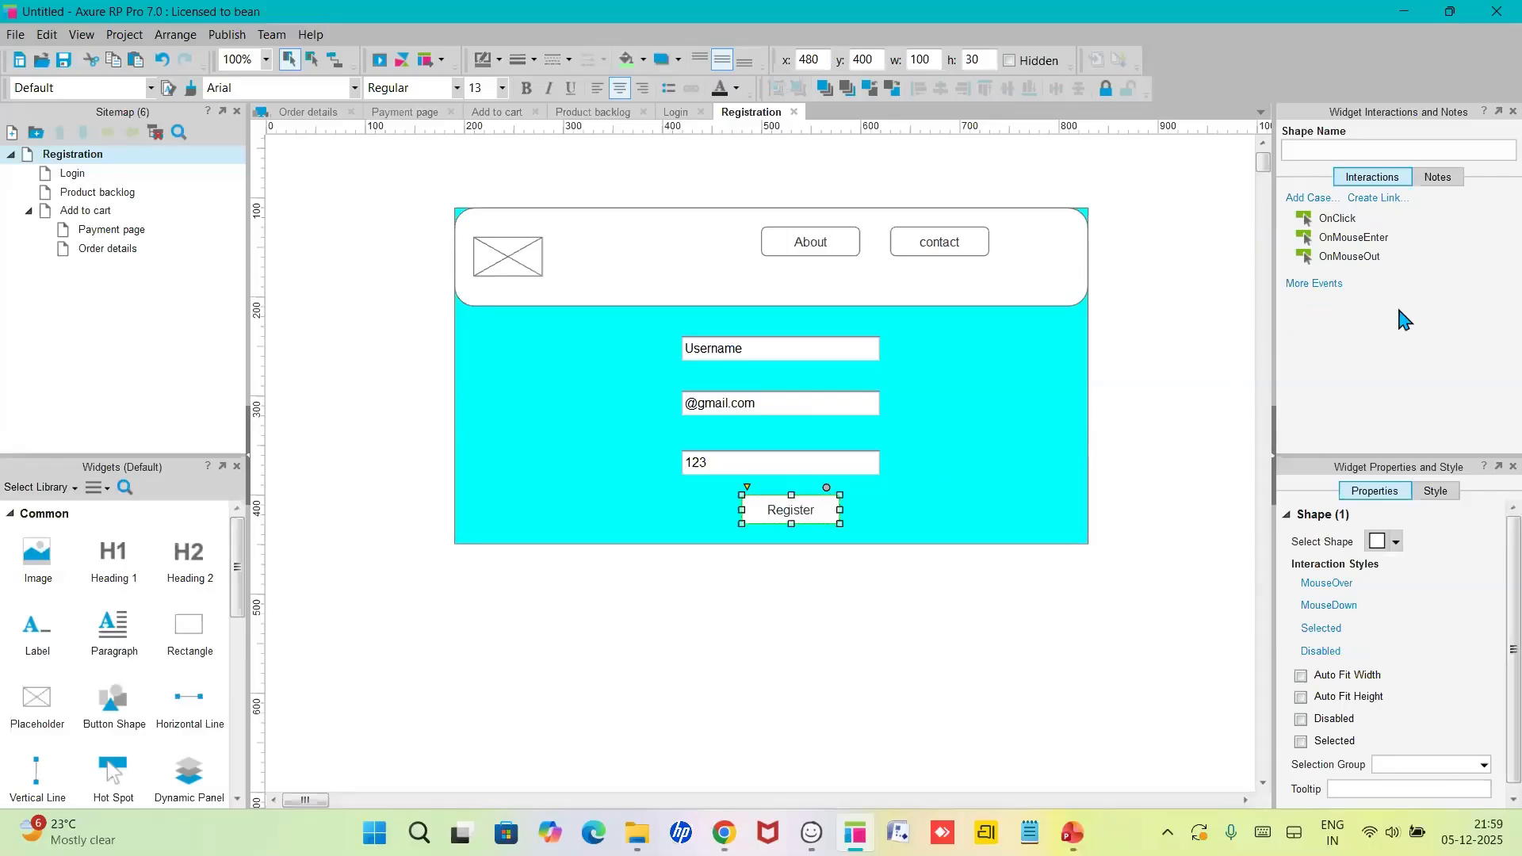
pyautogui.click(1345, 221)
pyautogui.doubleClick(1345, 222)
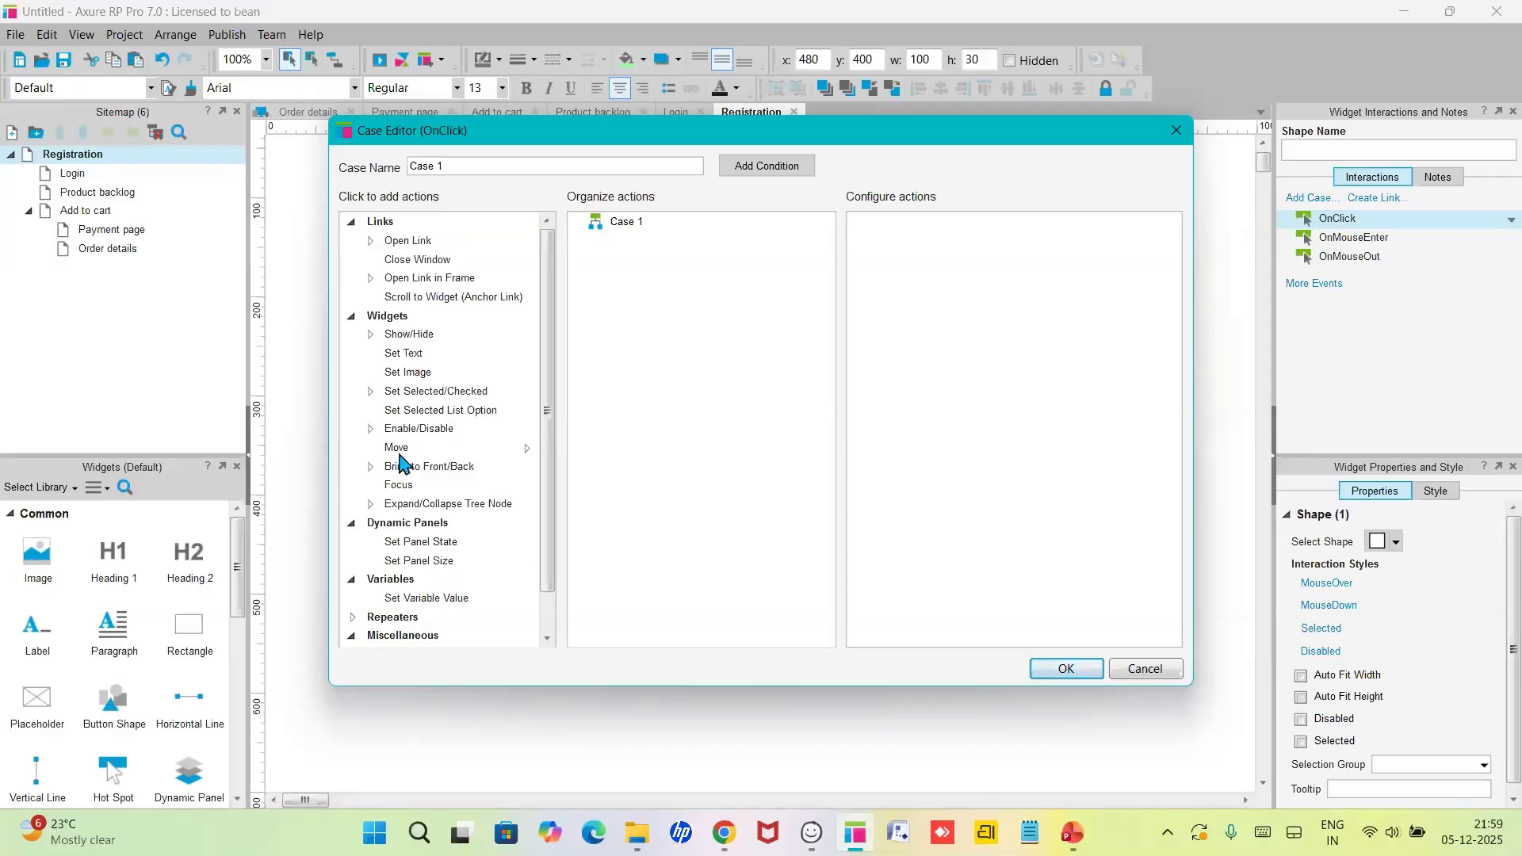
pyautogui.click(425, 242)
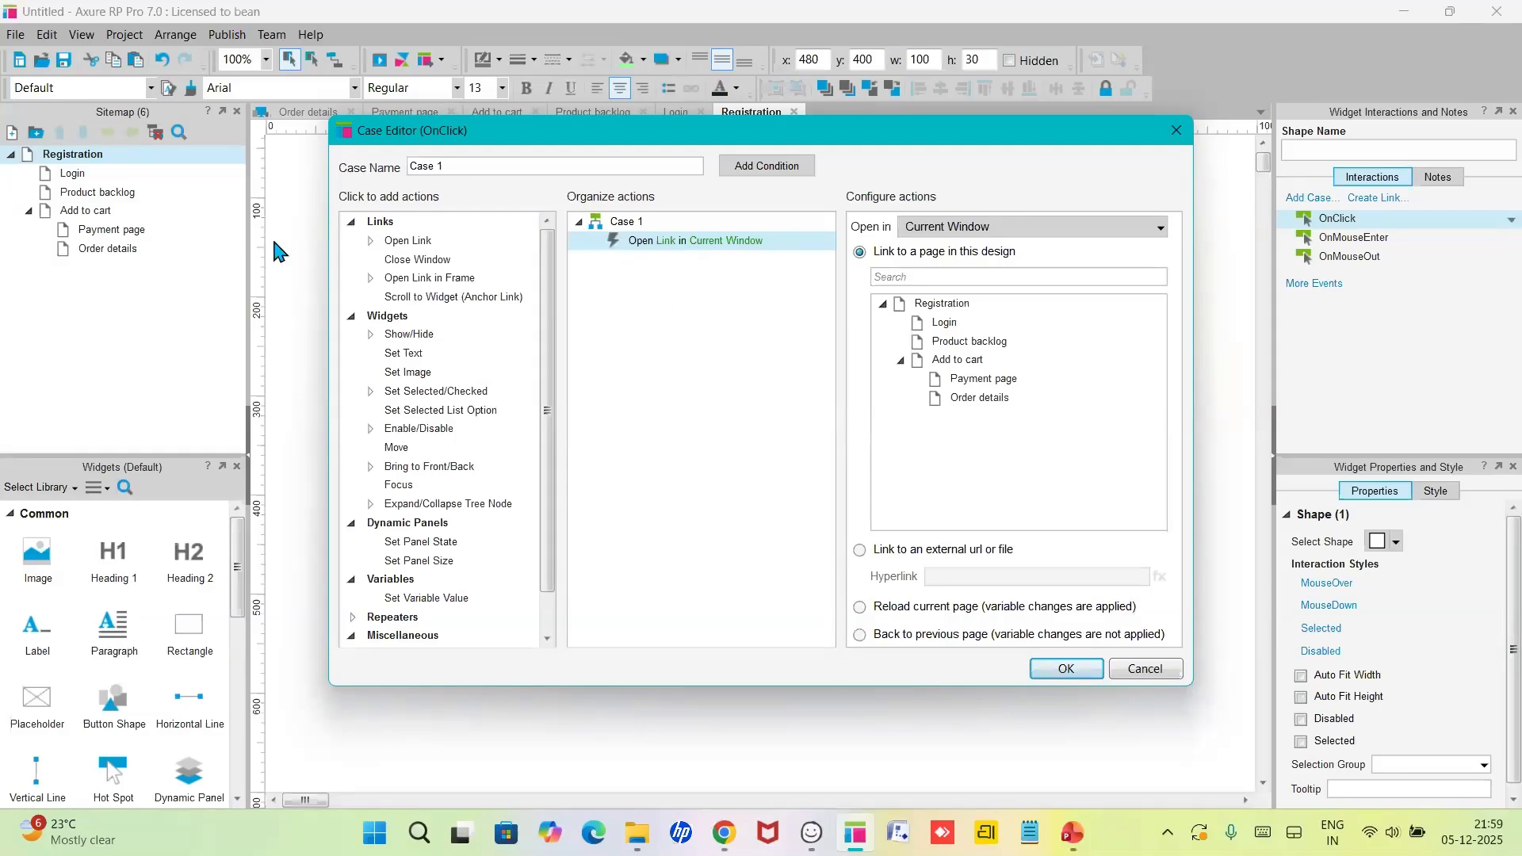
pyautogui.click(945, 325)
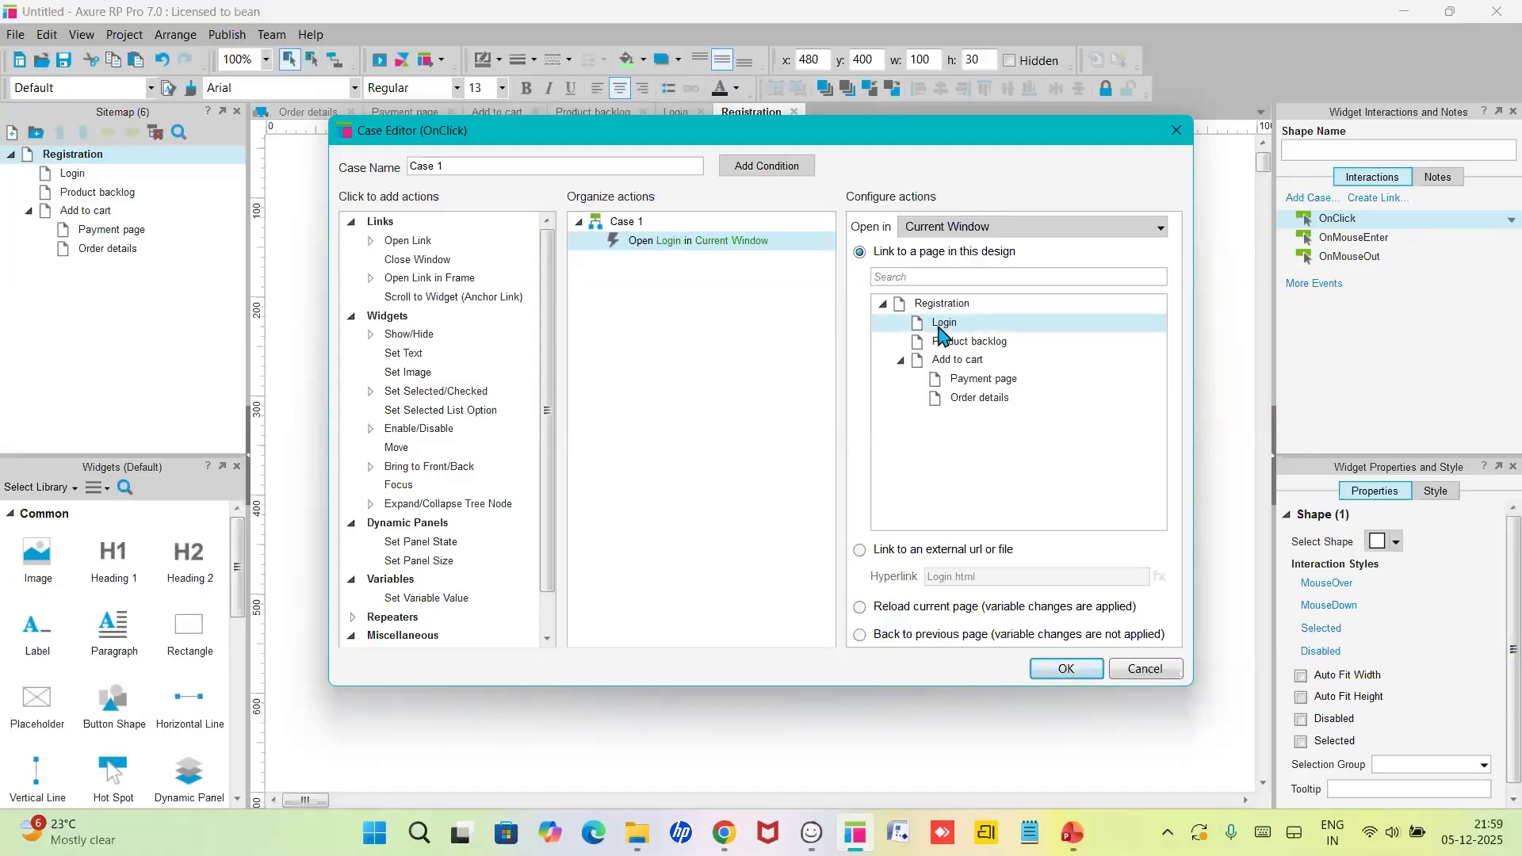
pyautogui.click(1062, 671)
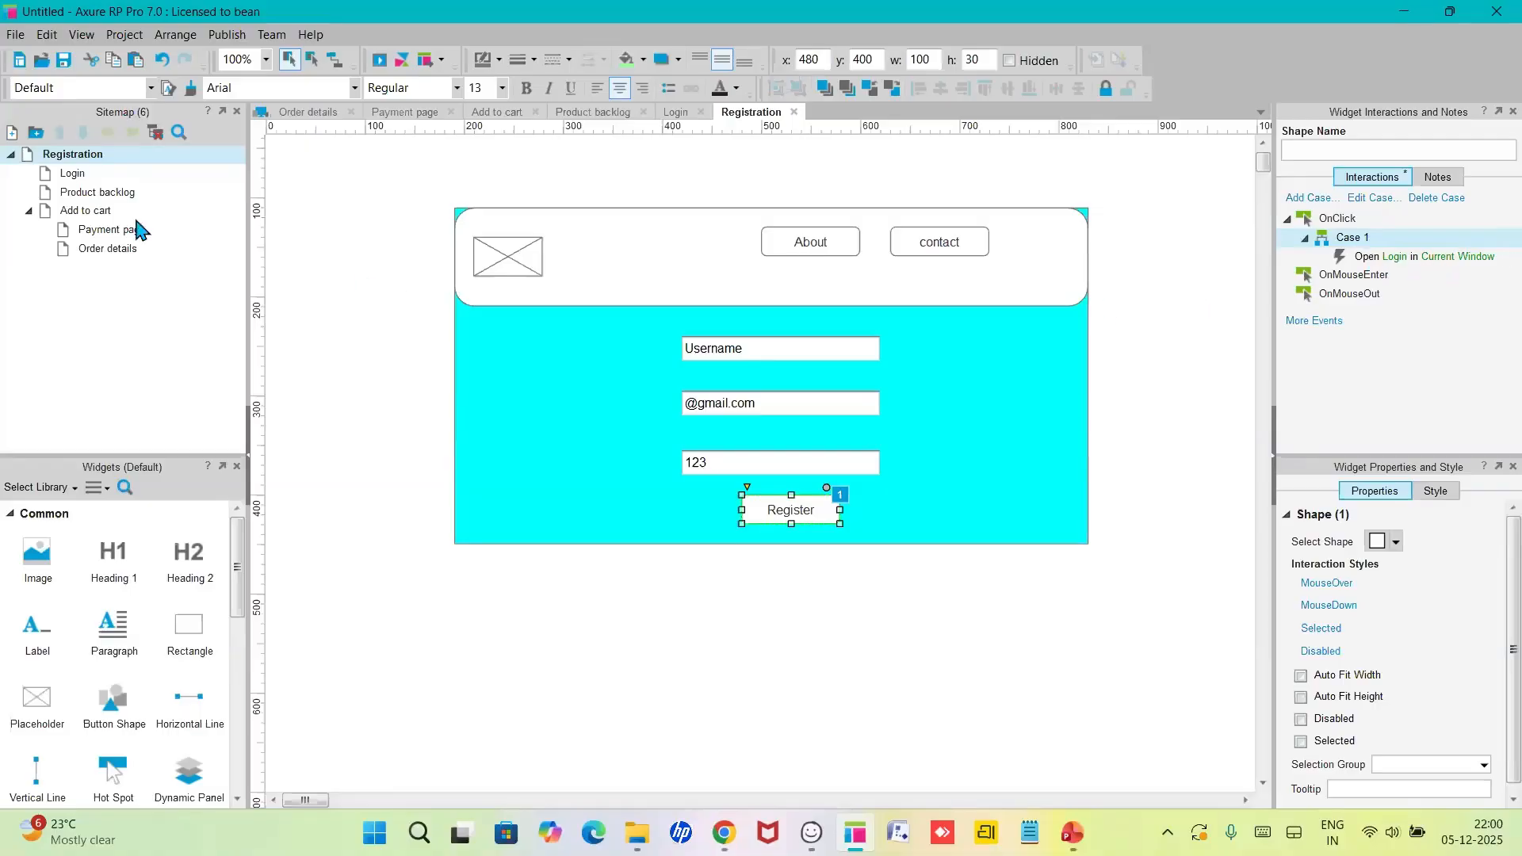
# - On the Login page, give the Login button an OnClick case that opens the Product backlog page in the current window
pyautogui.click(71, 173)
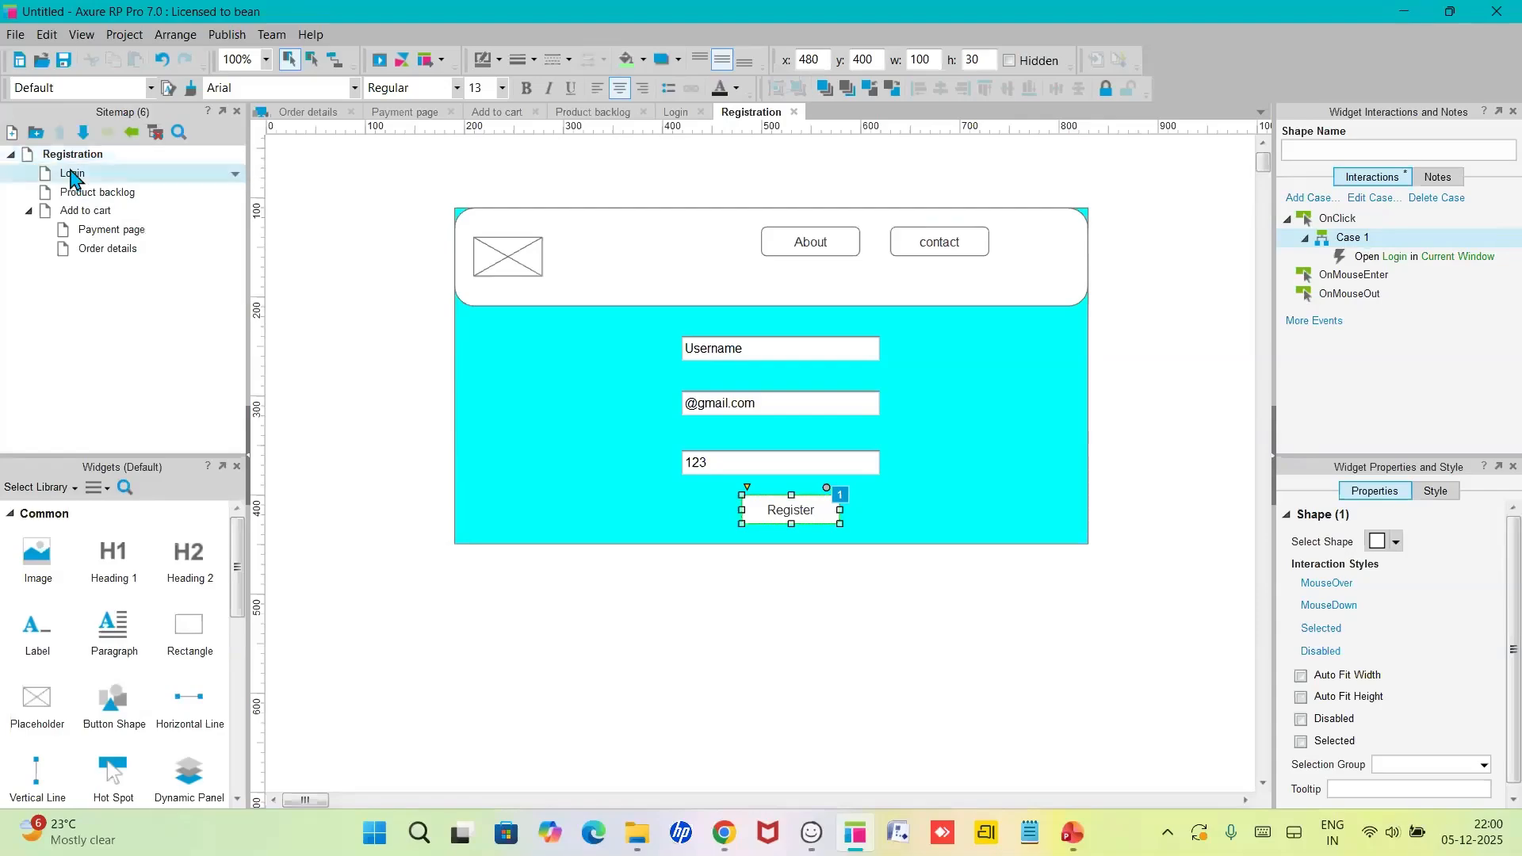
pyautogui.doubleClick(72, 175)
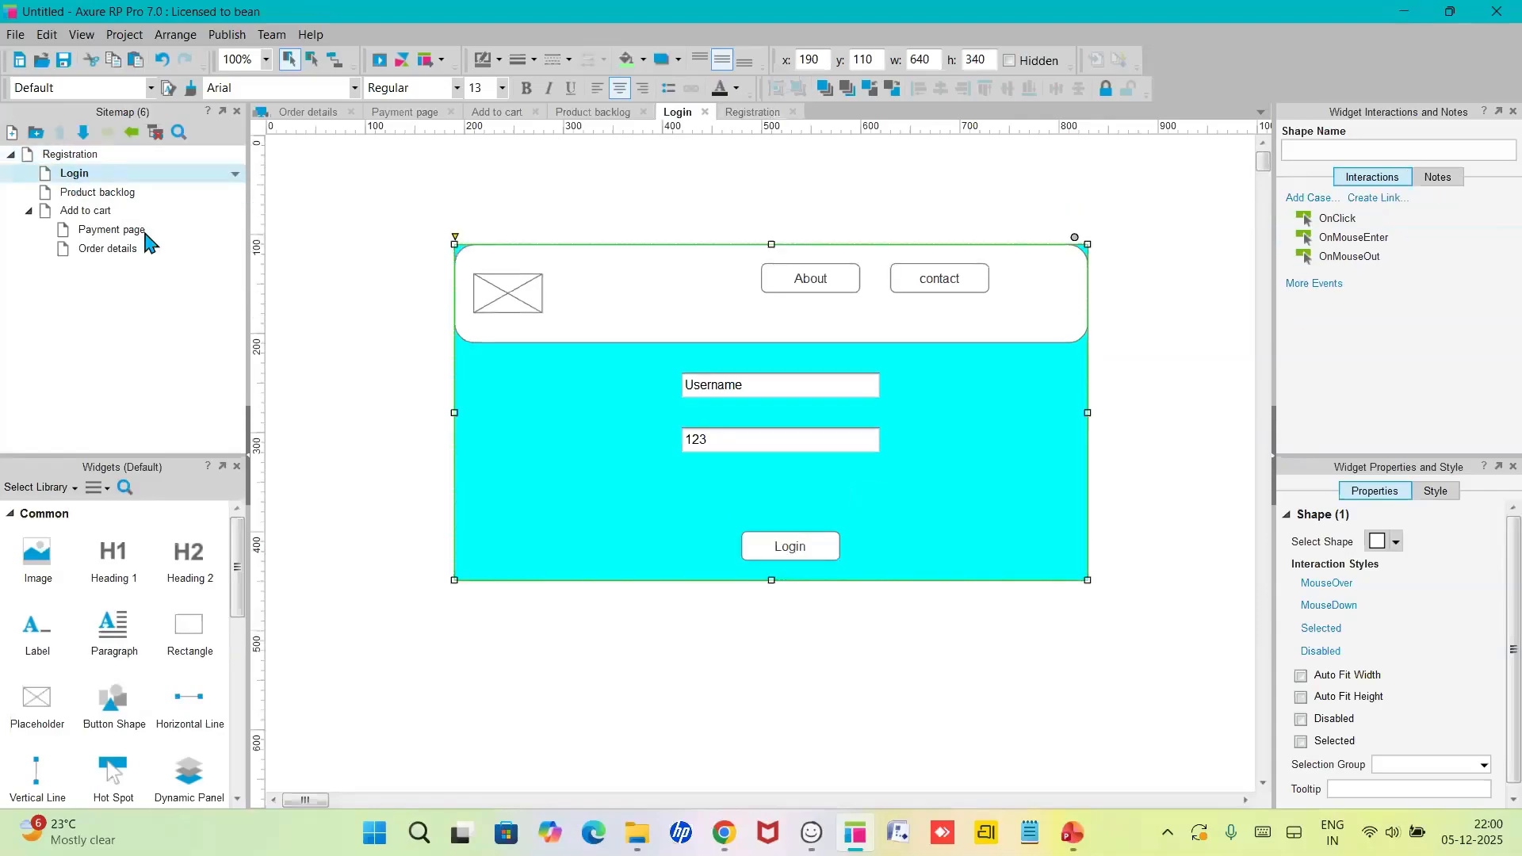
pyautogui.click(774, 547)
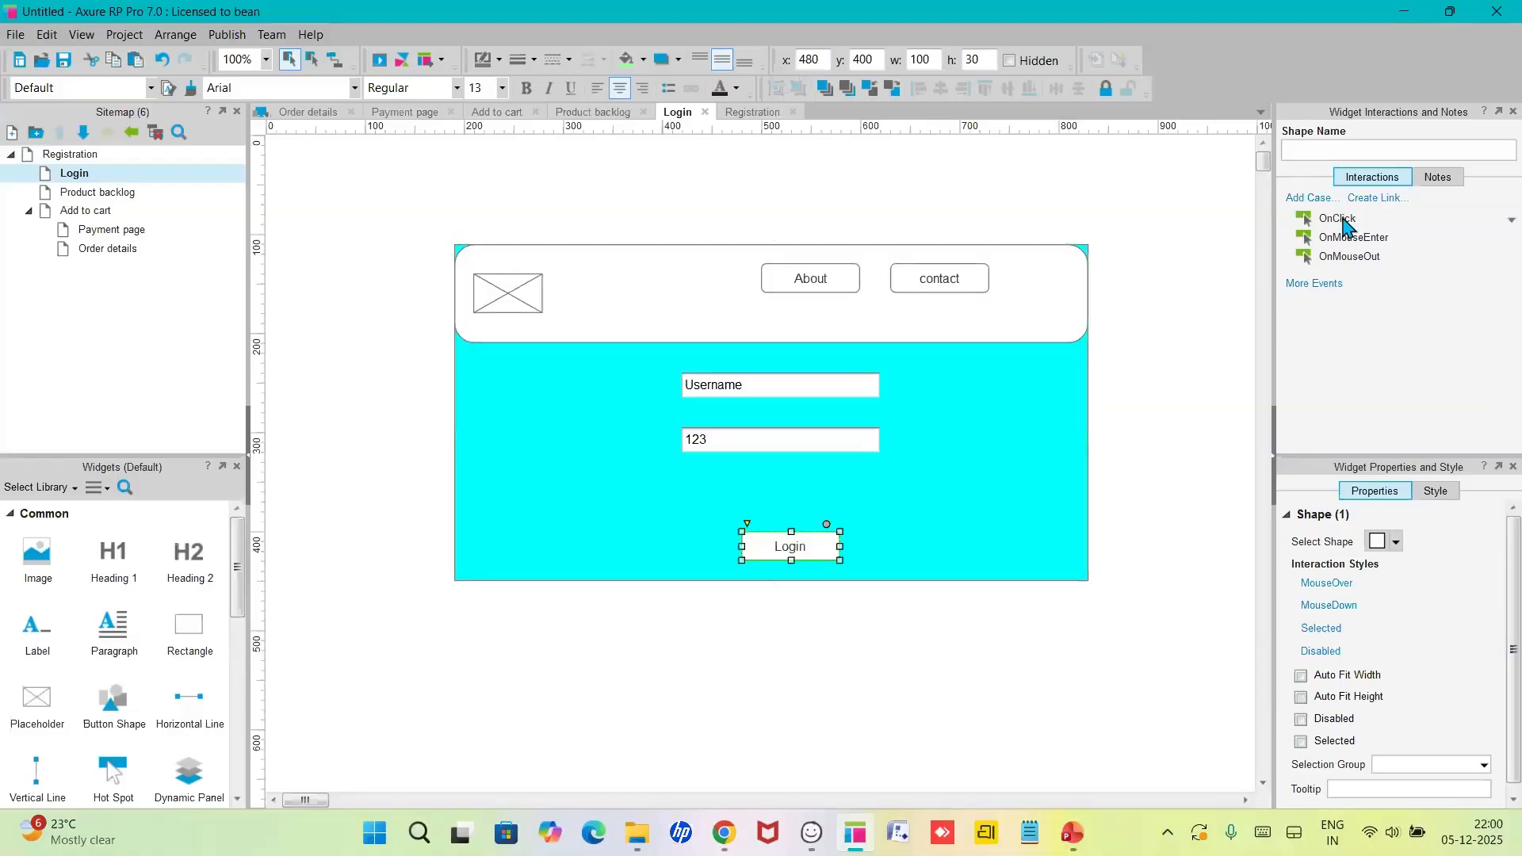
pyautogui.doubleClick(1340, 220)
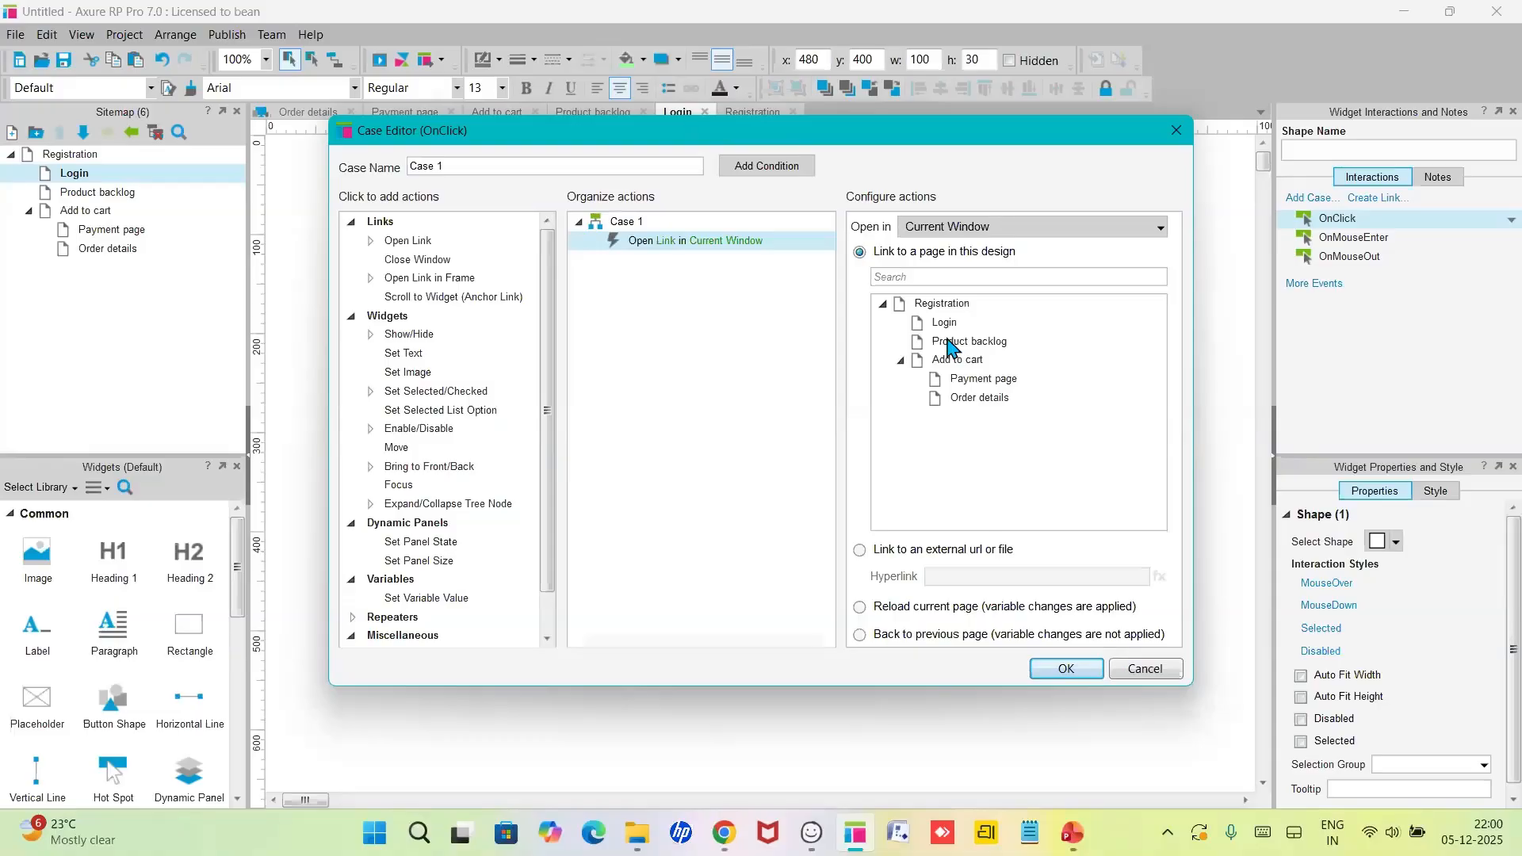
pyautogui.click(950, 348)
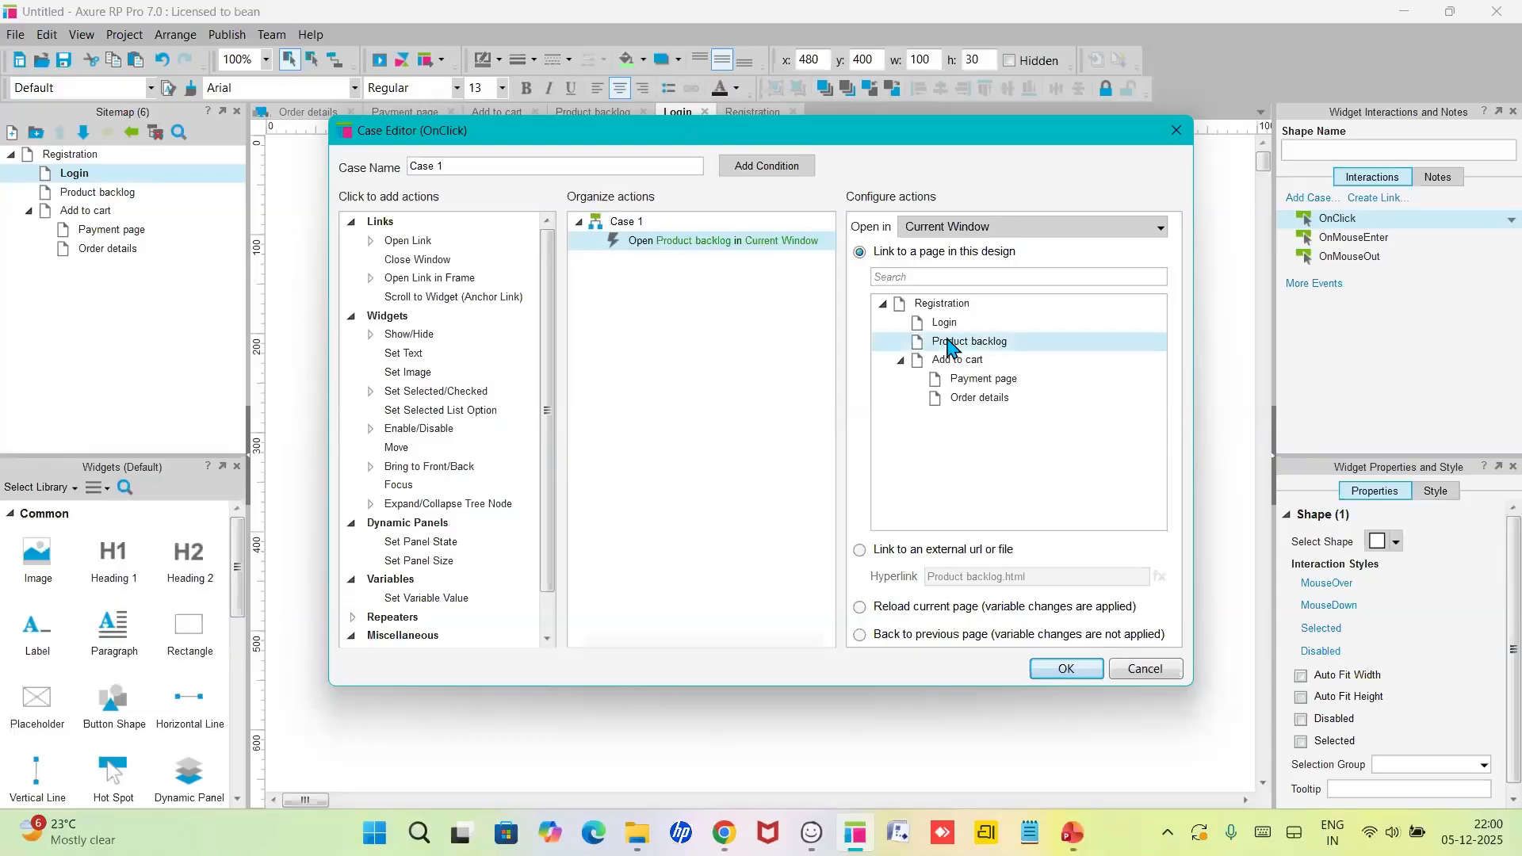
pyautogui.click(1065, 670)
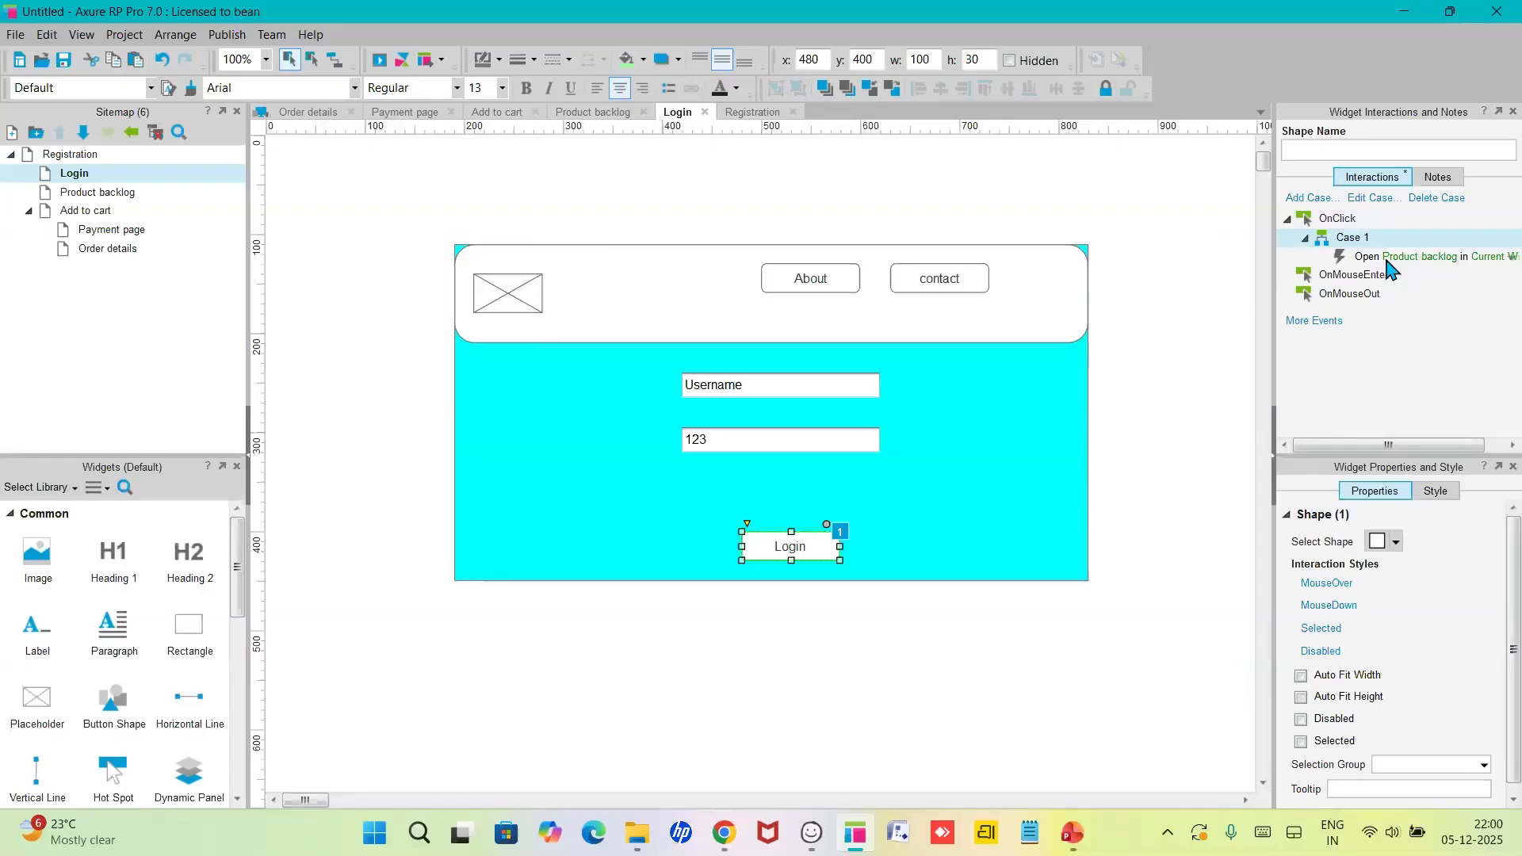
# - On the Product backlog page, make the Add to cart button open the Add to cart page in the current window on click
pyautogui.click(101, 199)
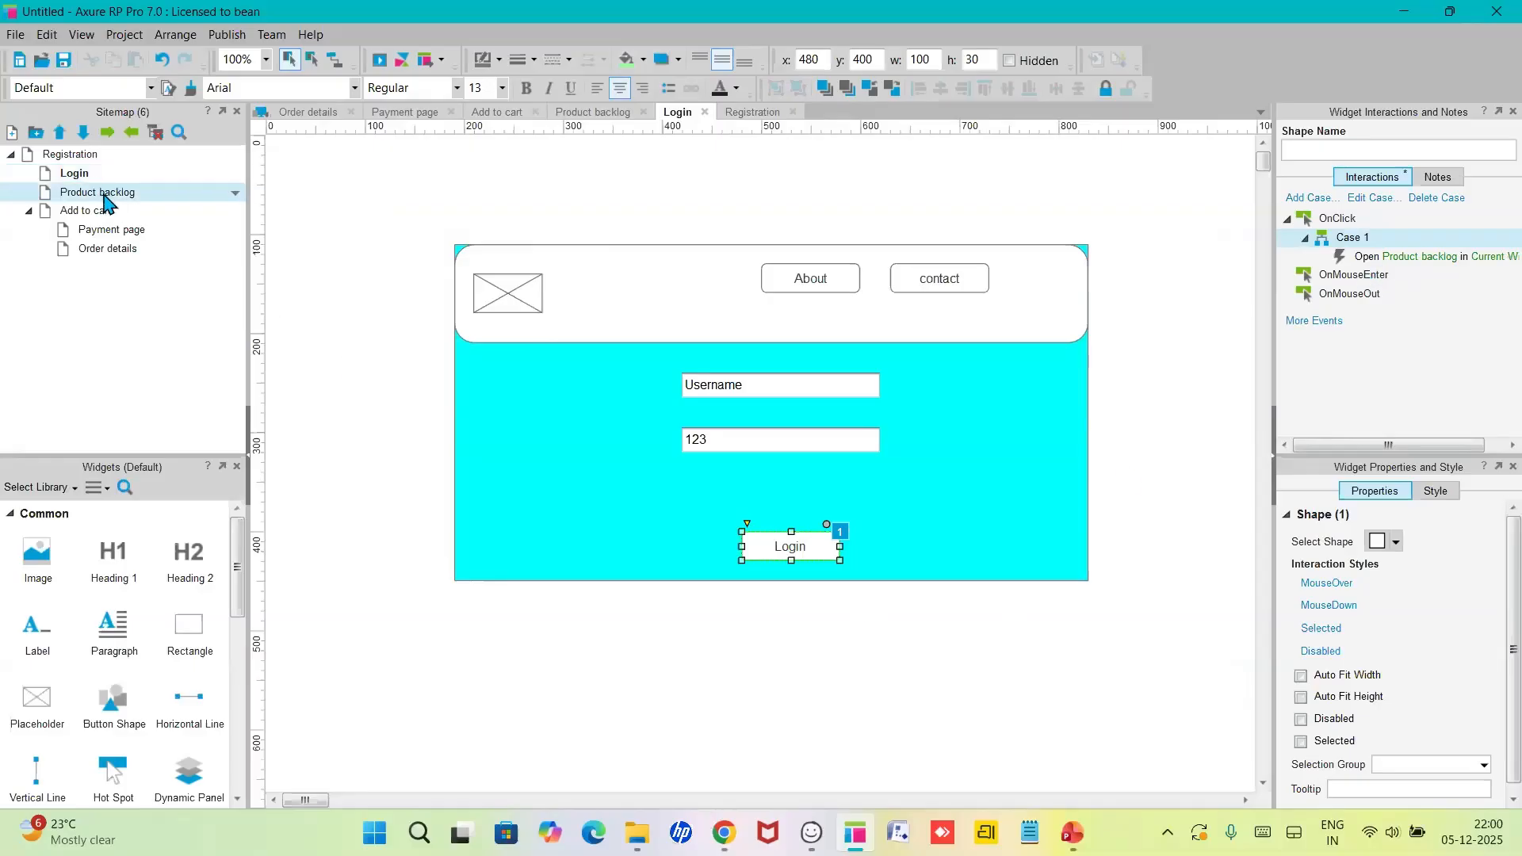
pyautogui.doubleClick(107, 202)
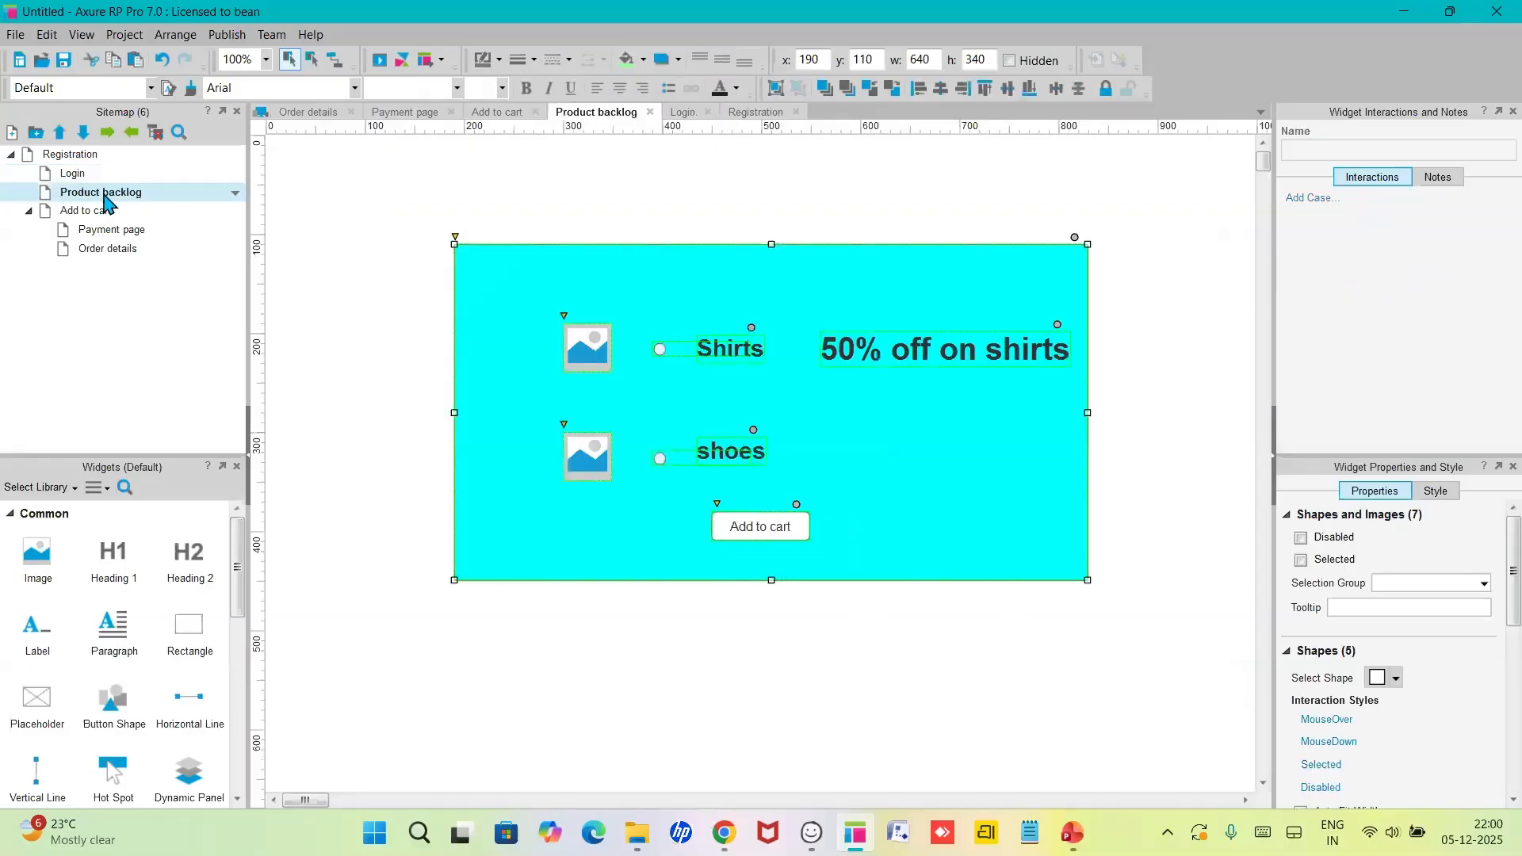
pyautogui.click(783, 526)
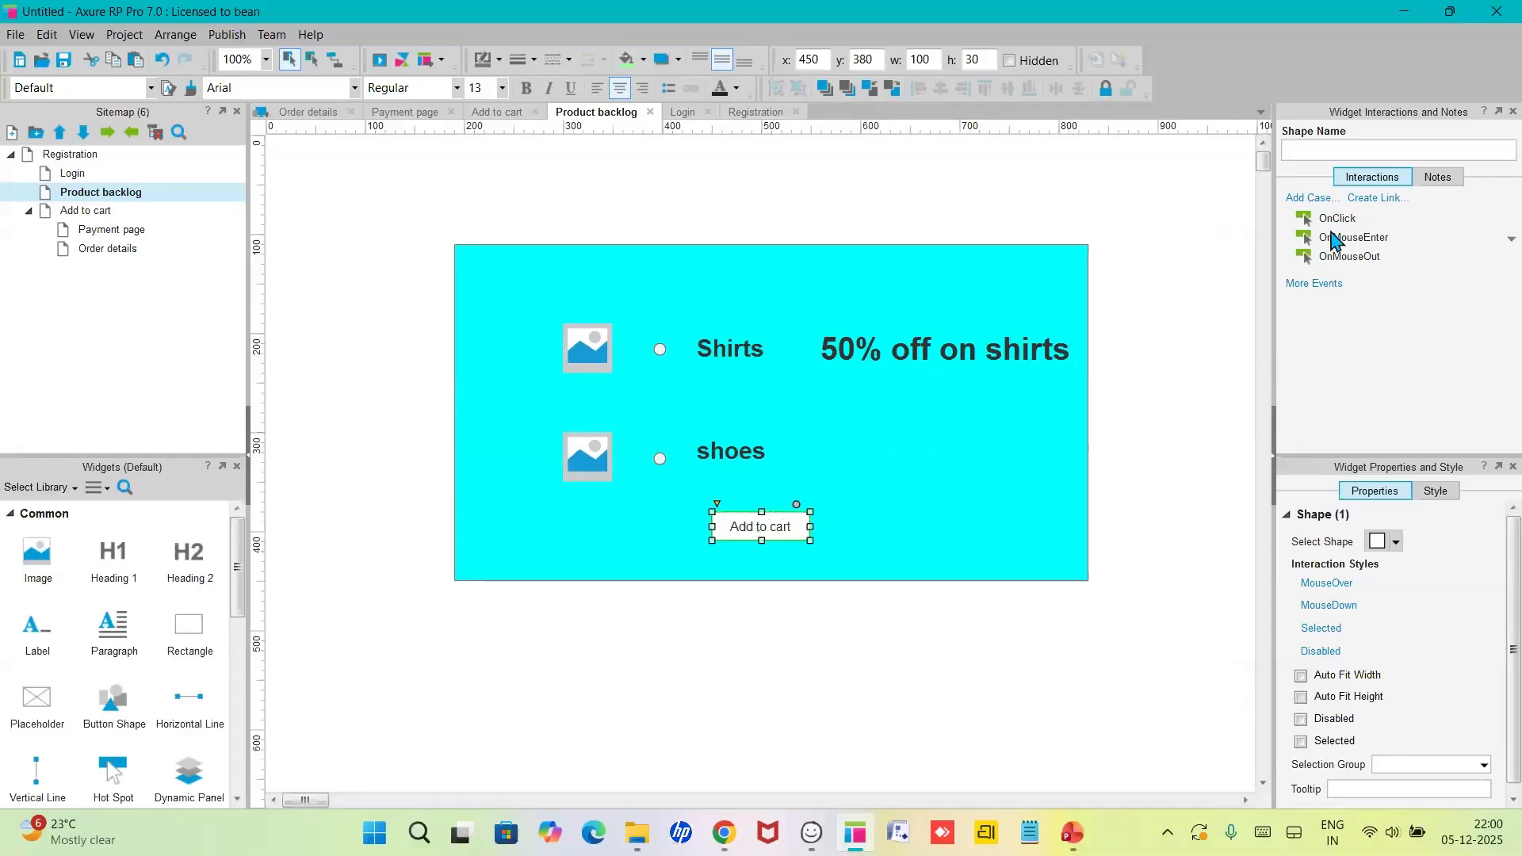
pyautogui.doubleClick(1338, 221)
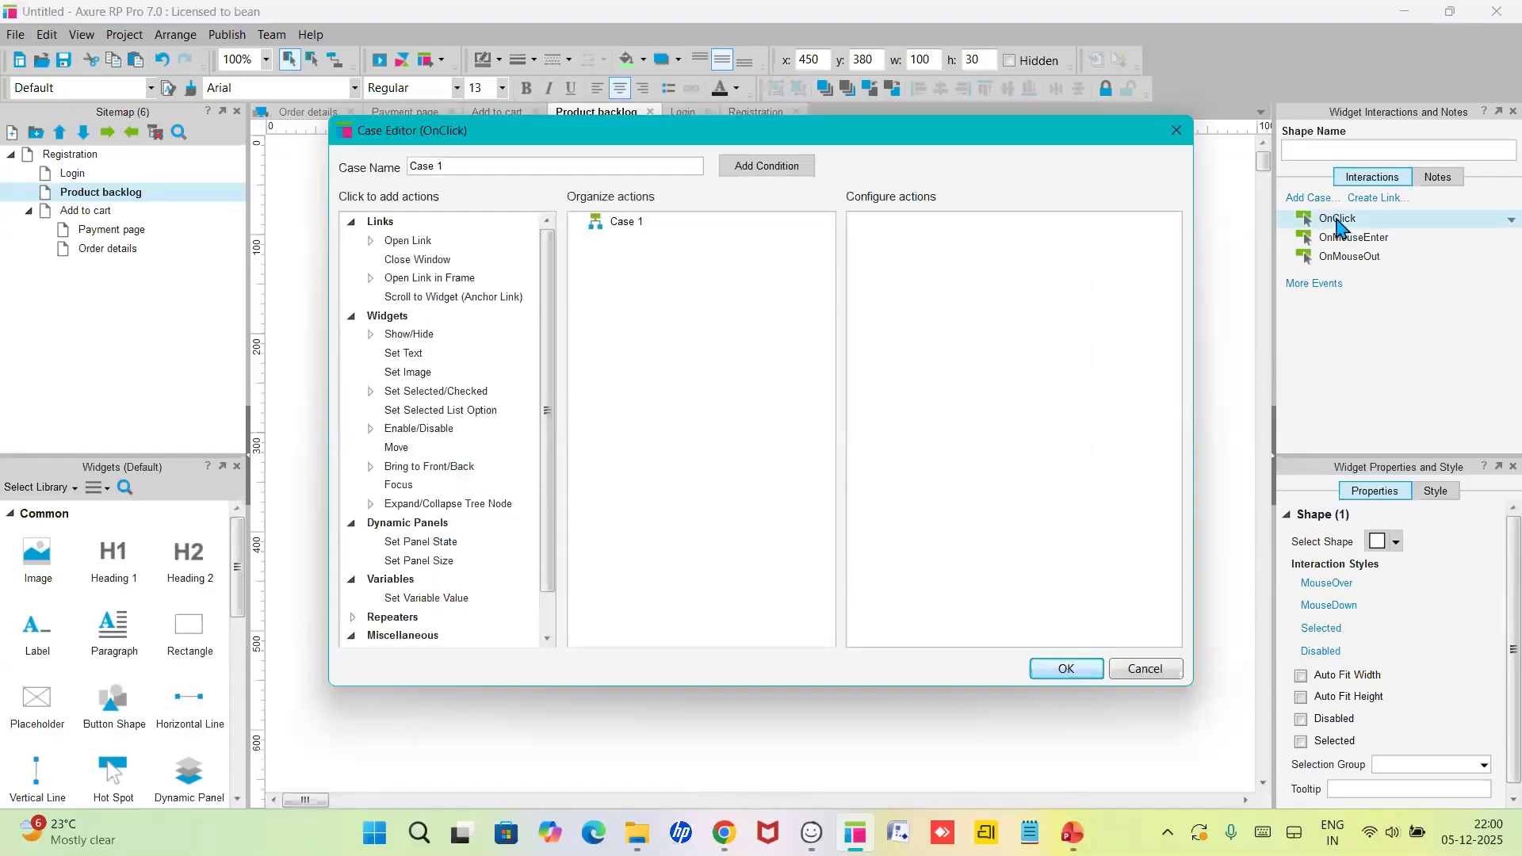
pyautogui.click(432, 241)
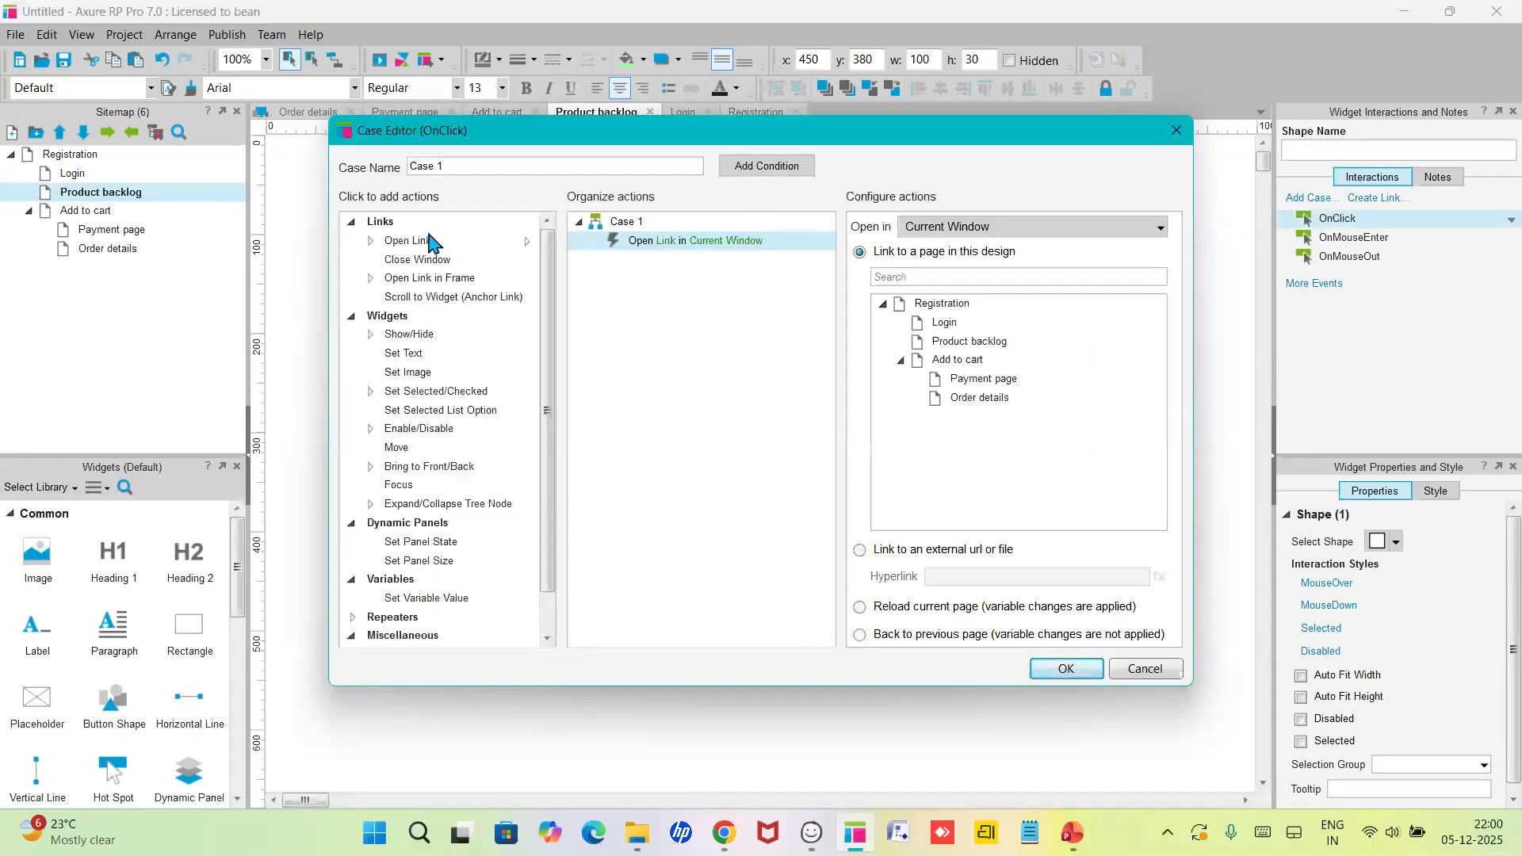
pyautogui.click(968, 362)
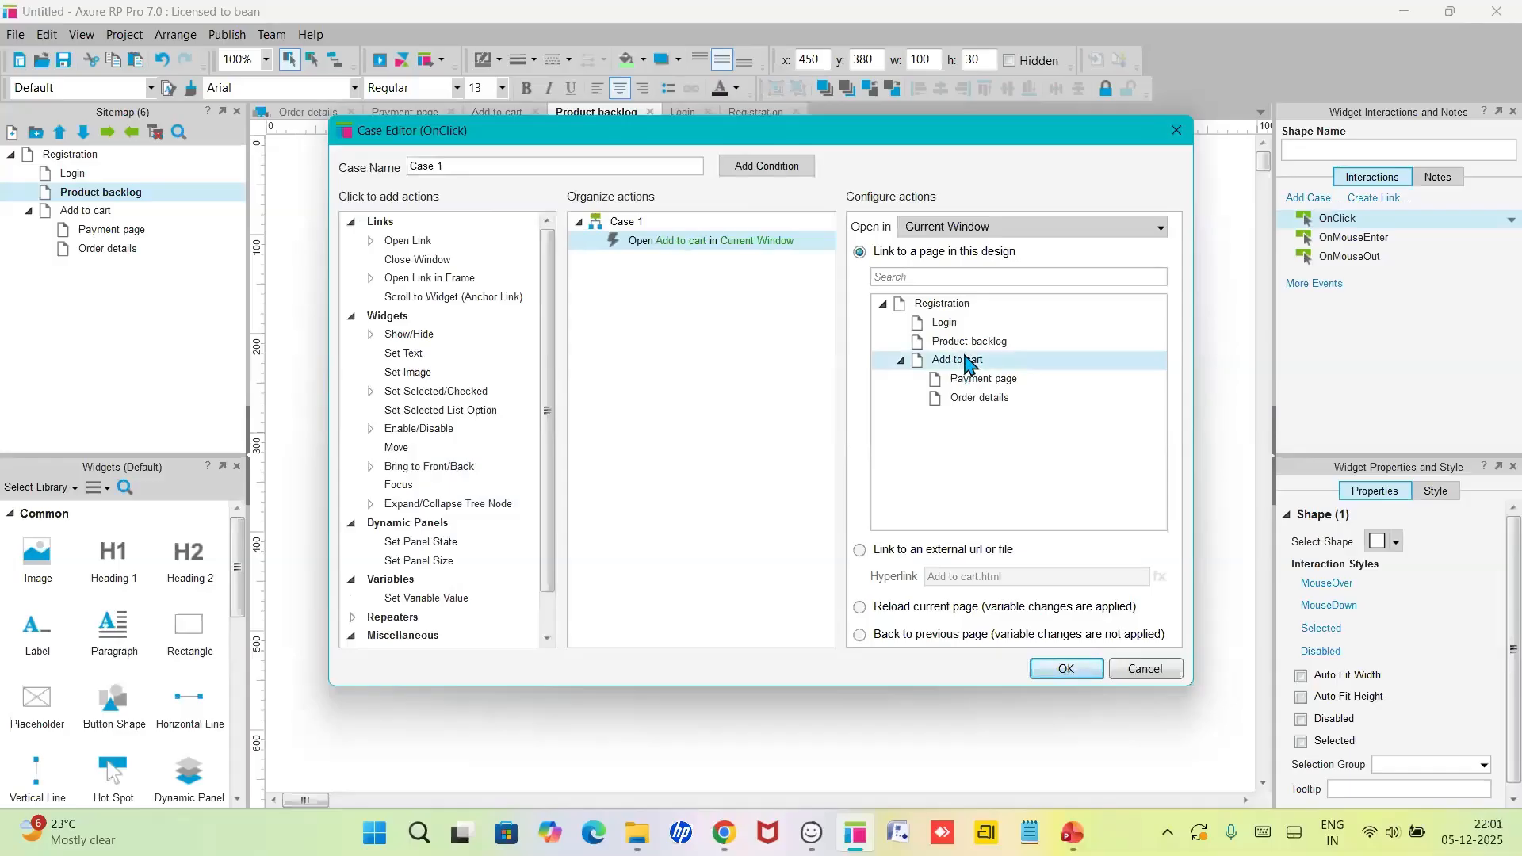
pyautogui.click(1082, 673)
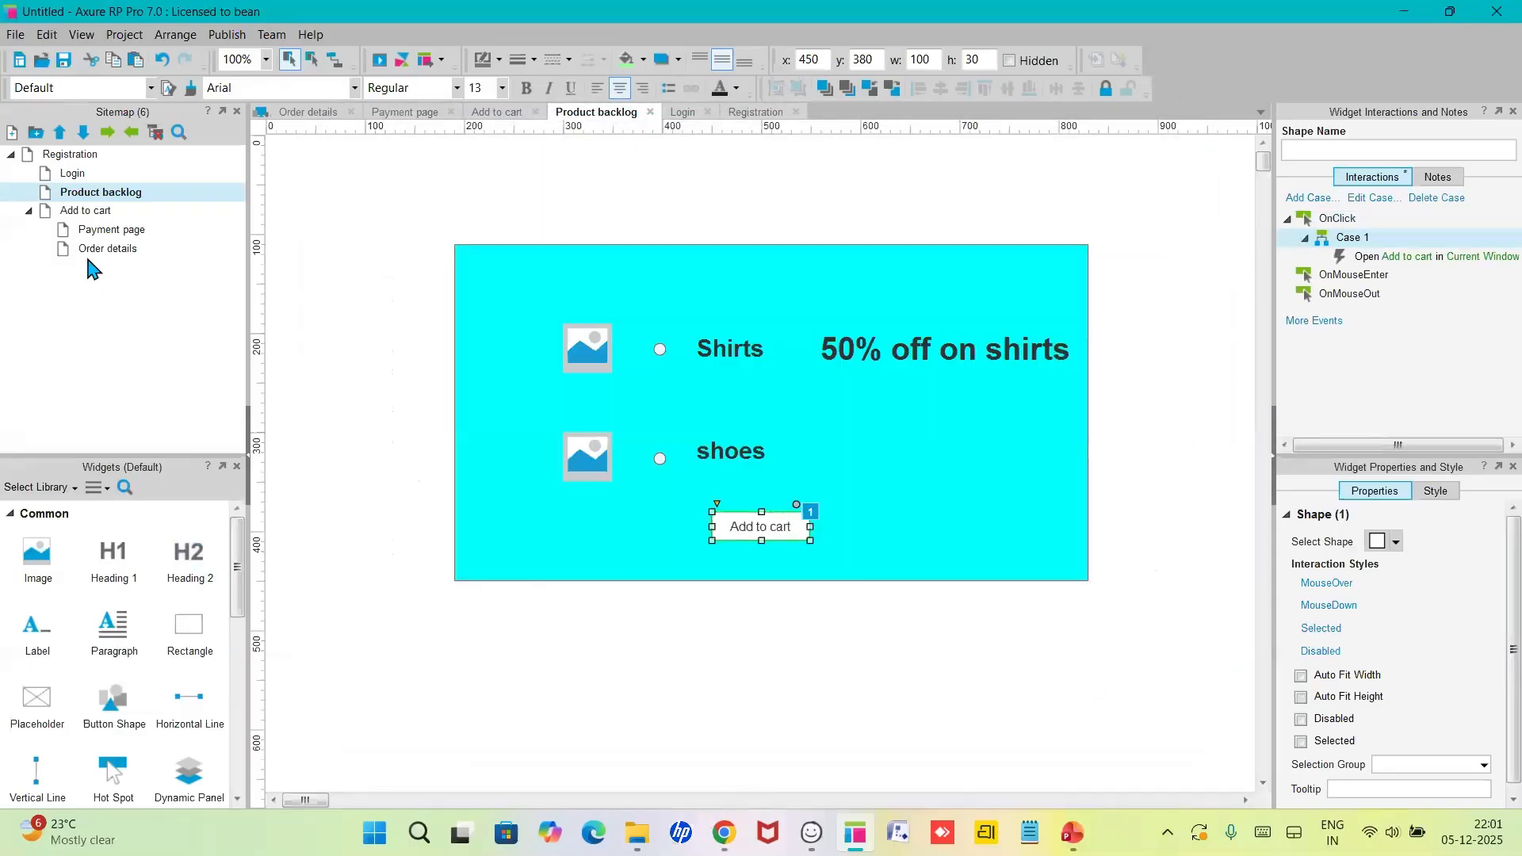
# - On the Add to cart page, give the Purchase button an OnClick case that opens the Payment page in the current window
pyautogui.doubleClick(107, 212)
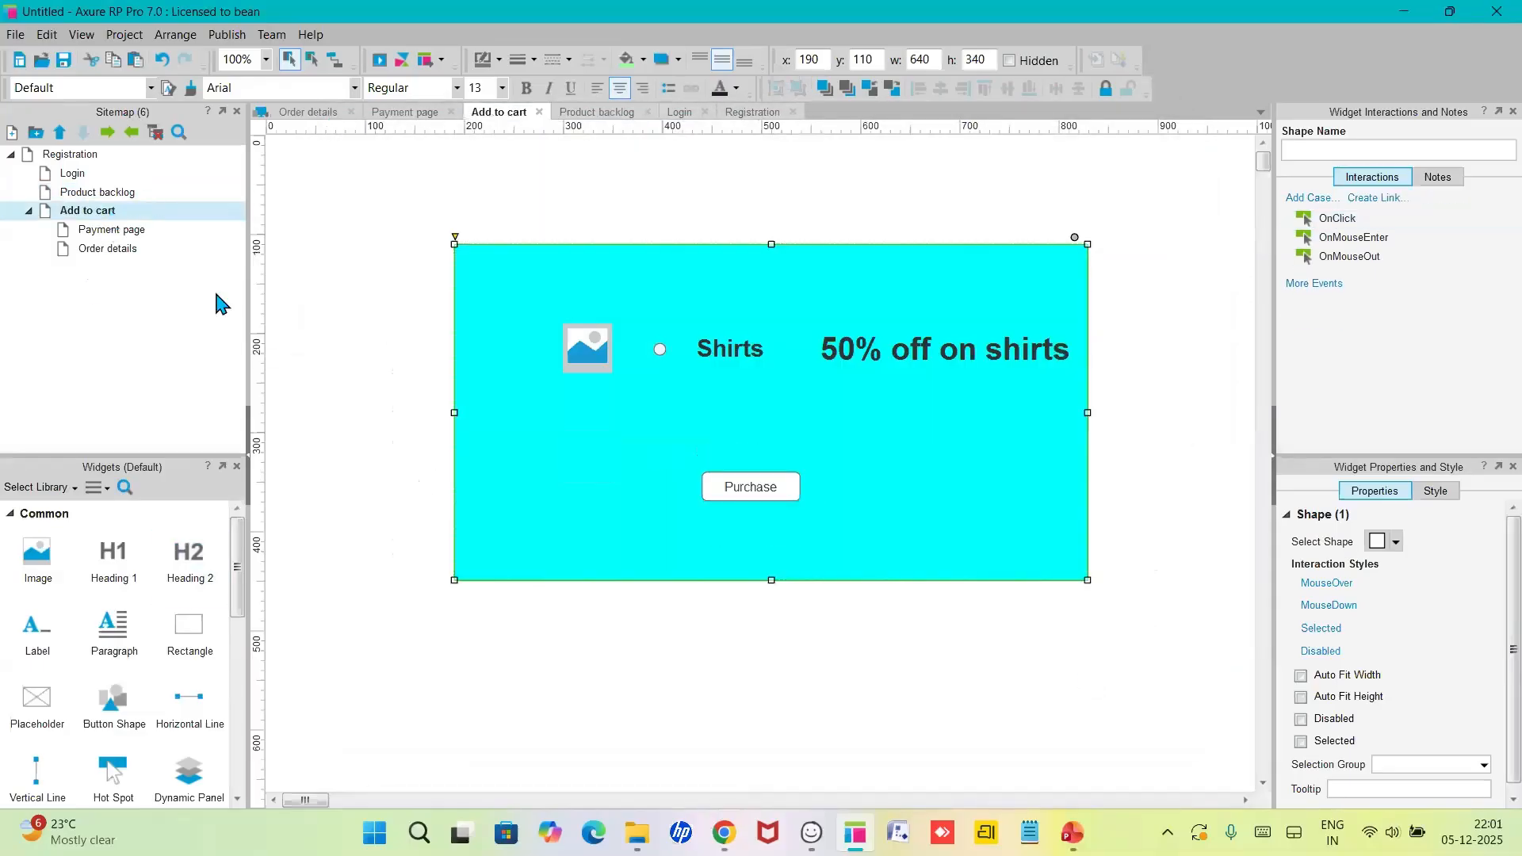
pyautogui.click(745, 485)
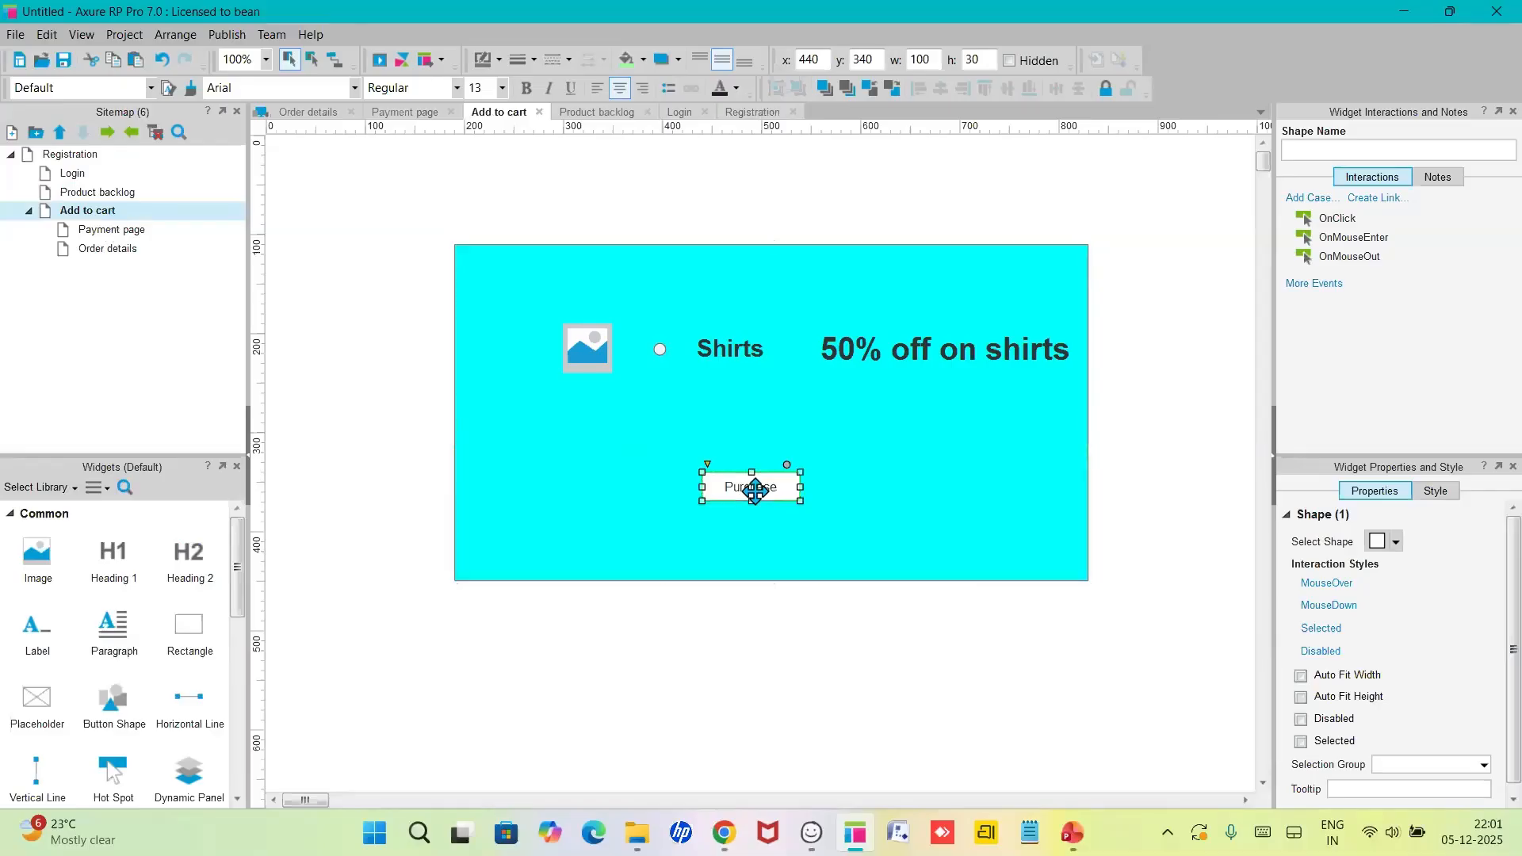
pyautogui.click(1352, 222)
pyautogui.doubleClick(1352, 222)
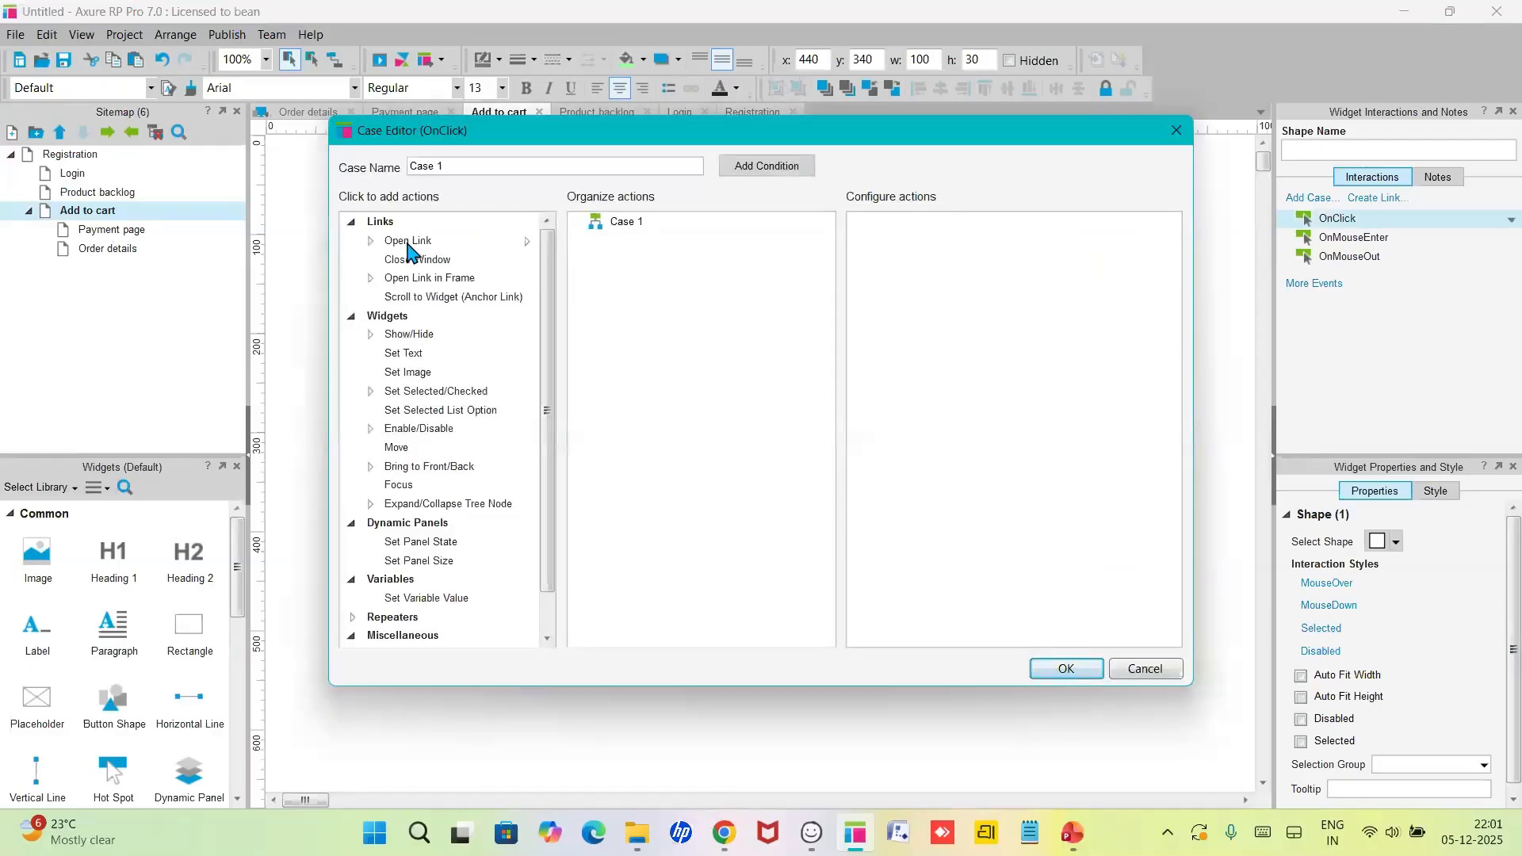
pyautogui.click(409, 242)
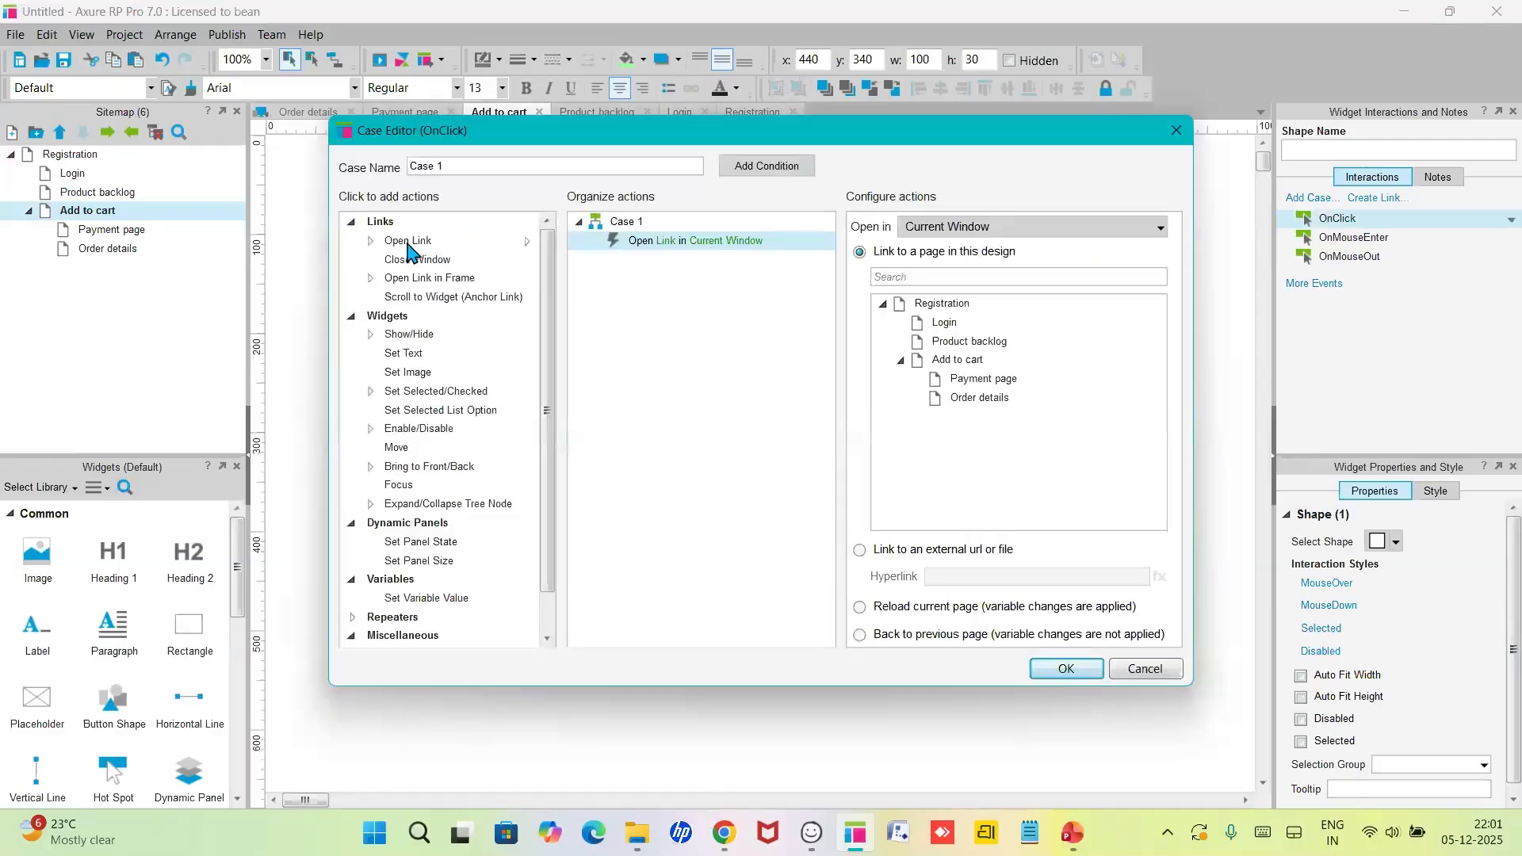
pyautogui.click(975, 388)
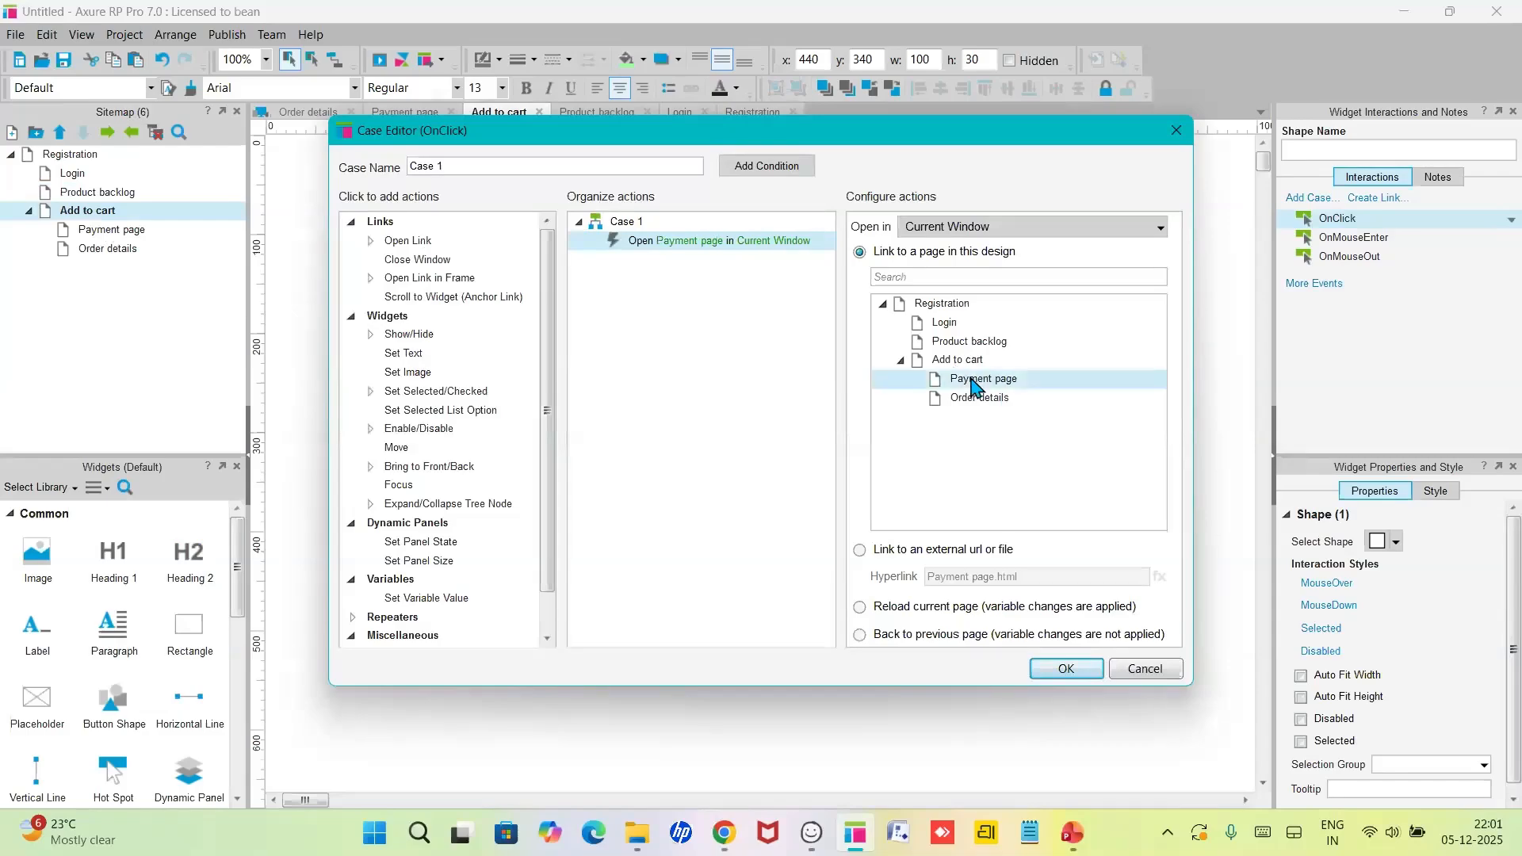
pyautogui.click(1078, 669)
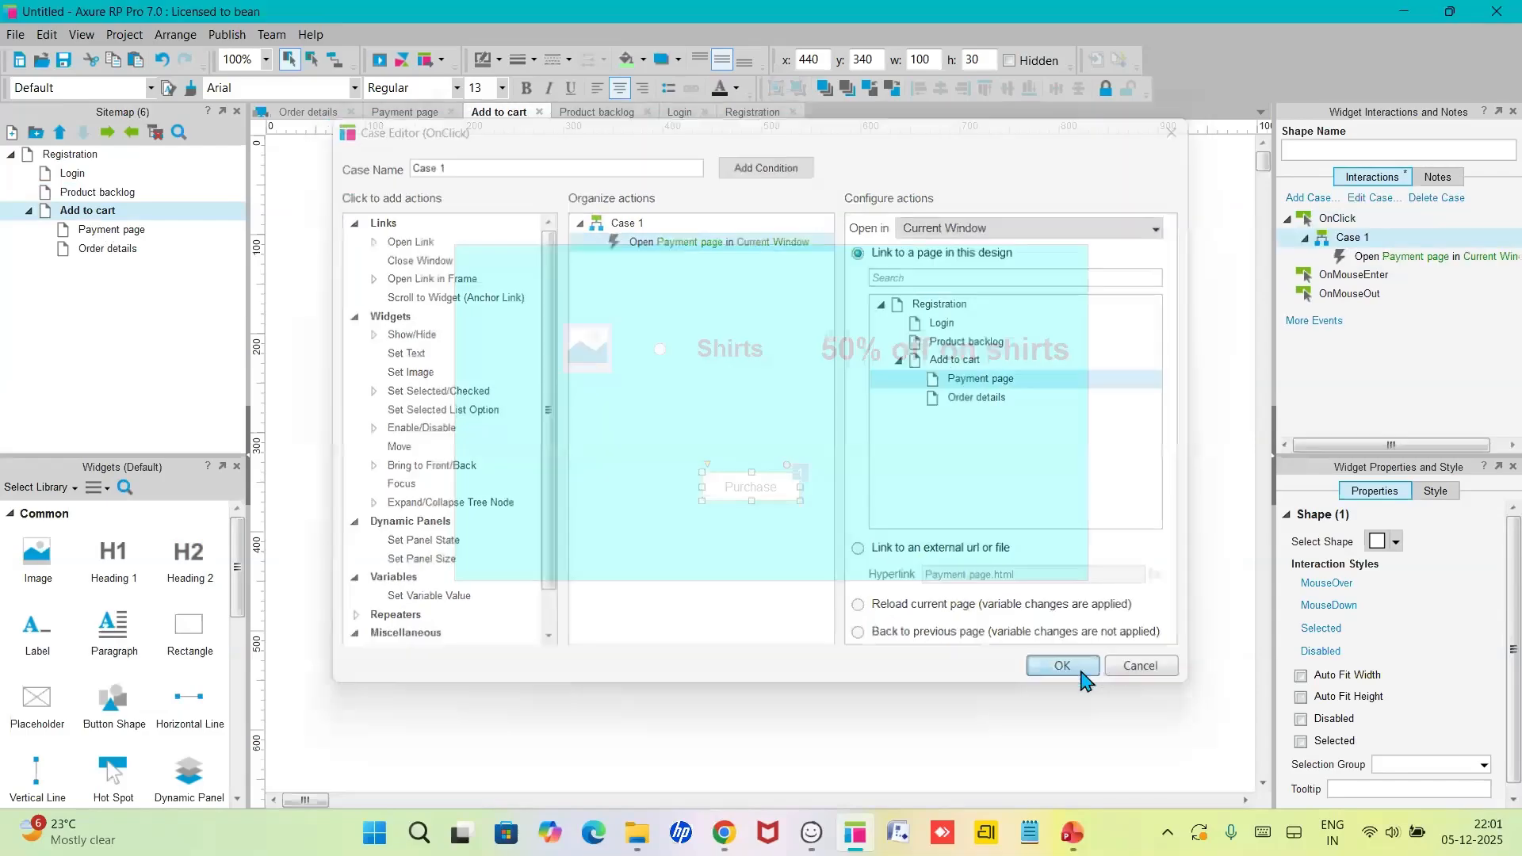
# - On the Payment page, give the Order details button an OnClick case that opens the Order details page in the current window
pyautogui.doubleClick(118, 231)
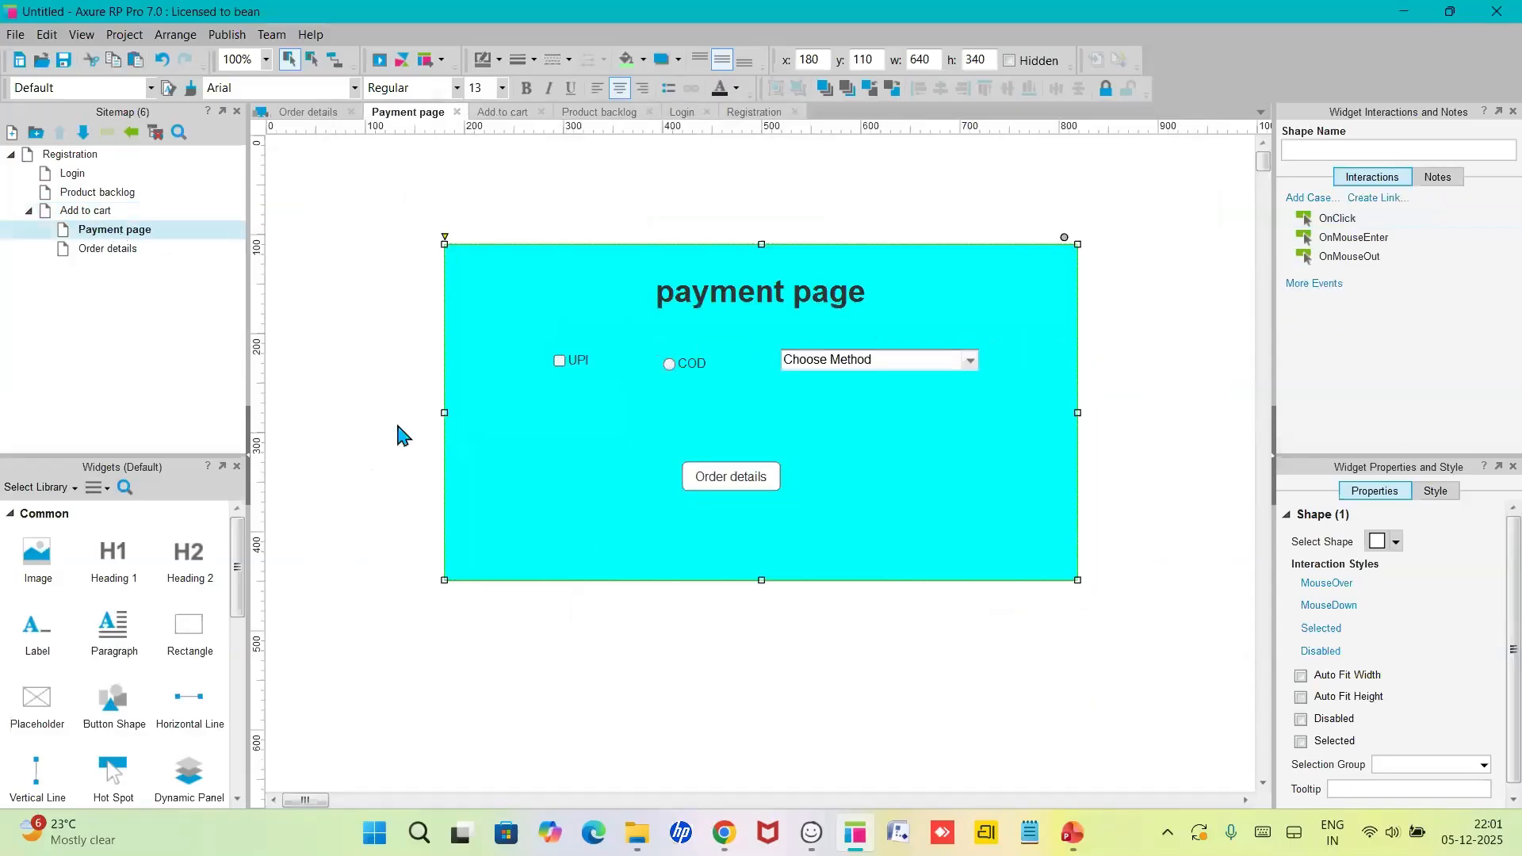
pyautogui.click(723, 478)
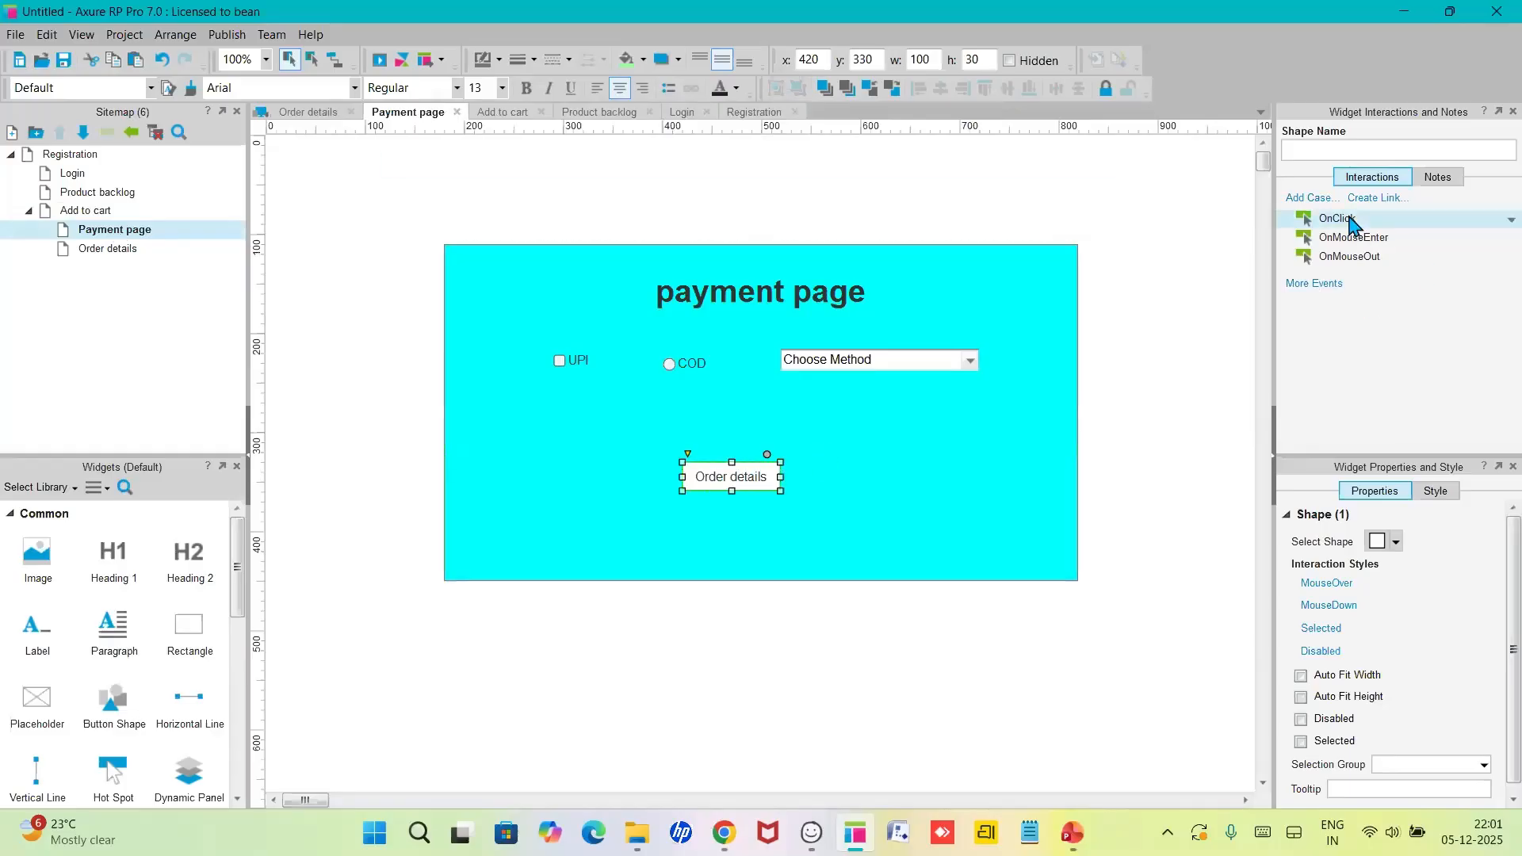
pyautogui.doubleClick(1340, 219)
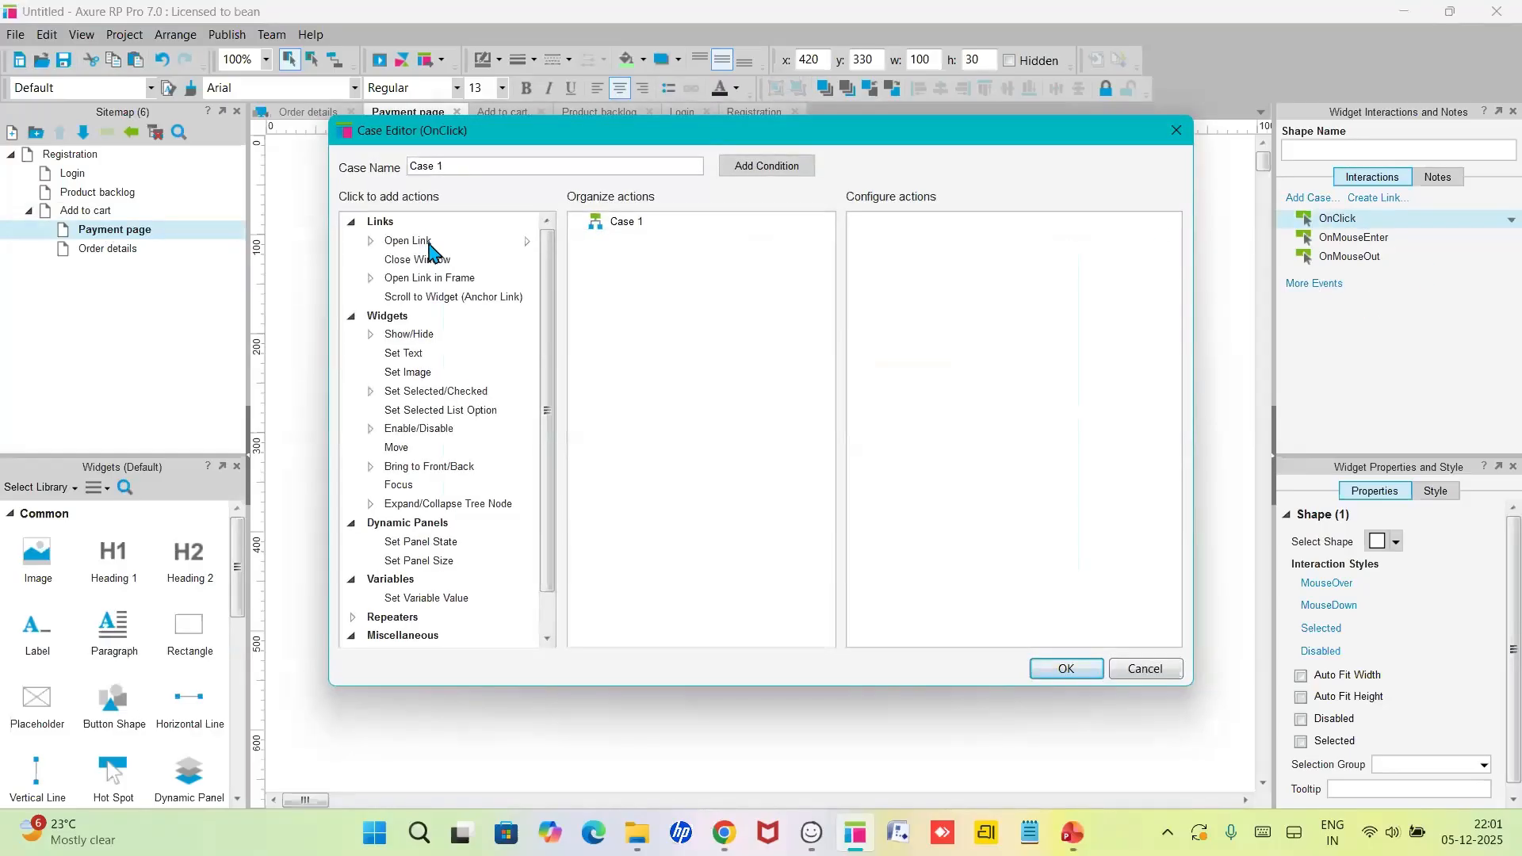
pyautogui.click(408, 241)
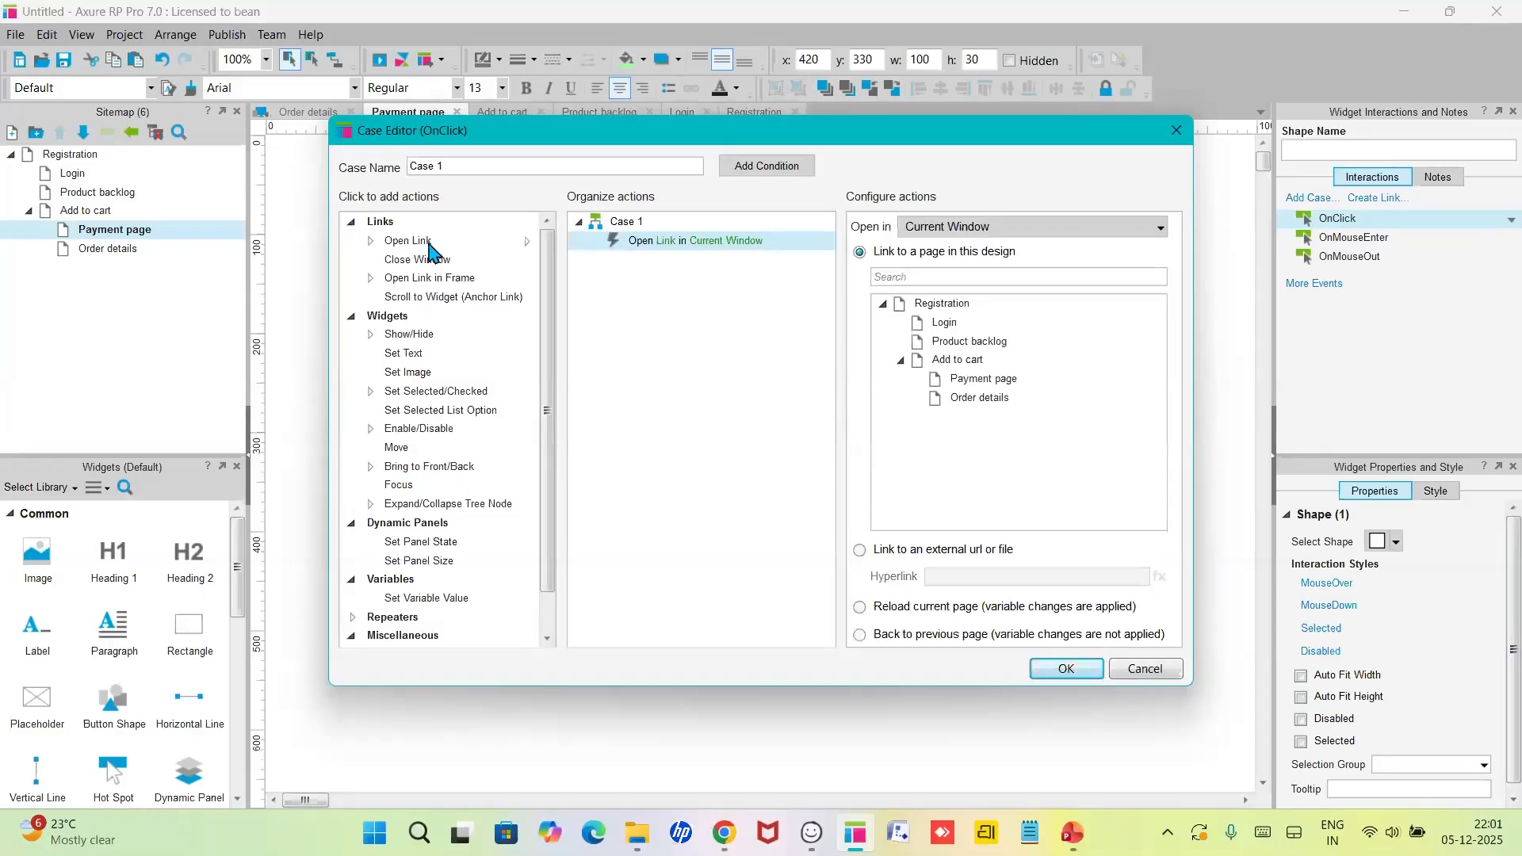
pyautogui.click(996, 404)
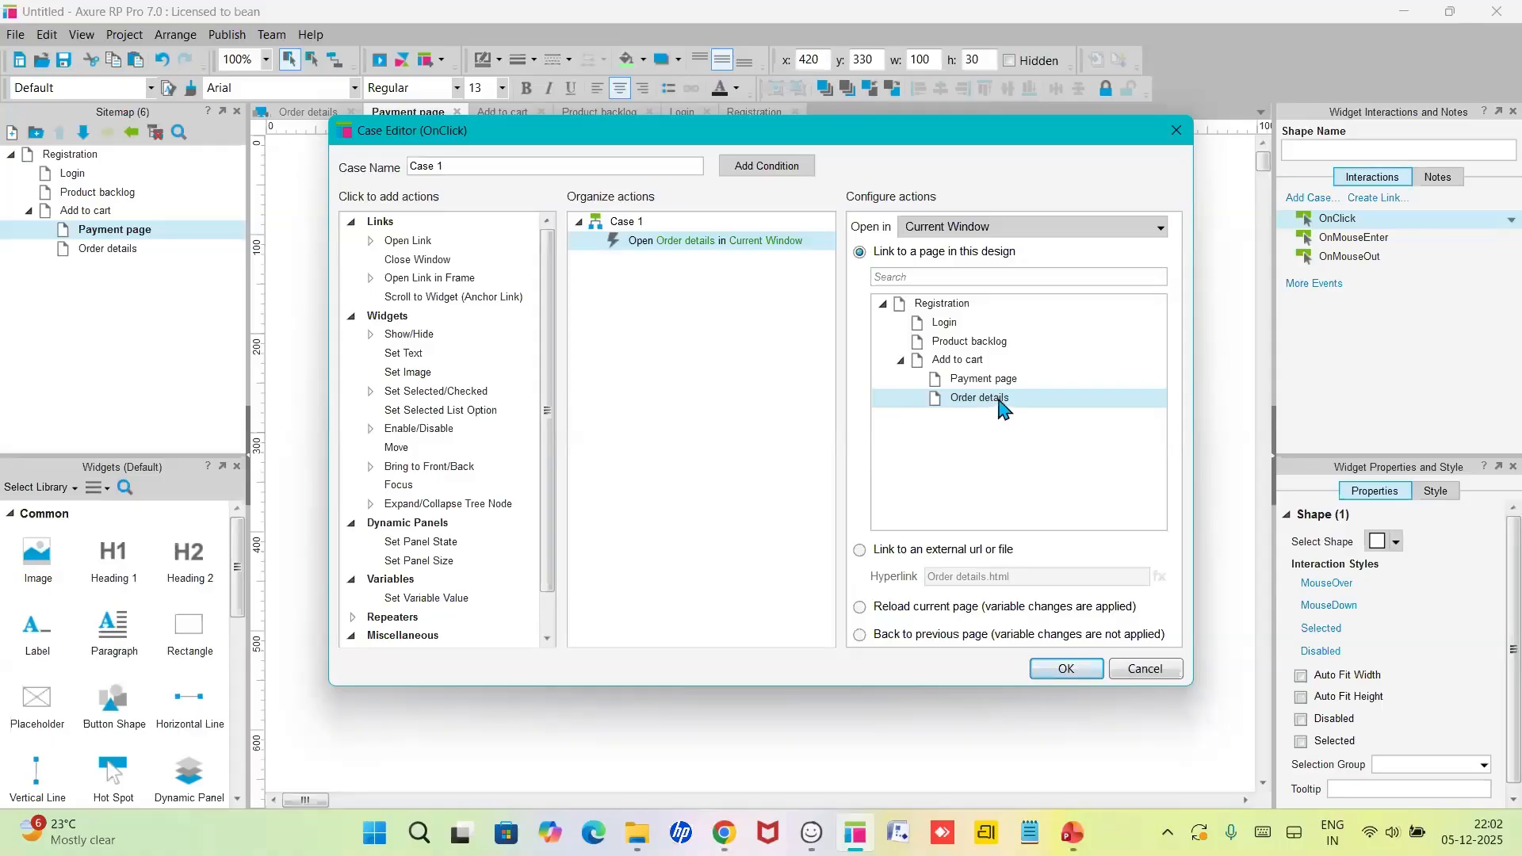
pyautogui.click(1066, 670)
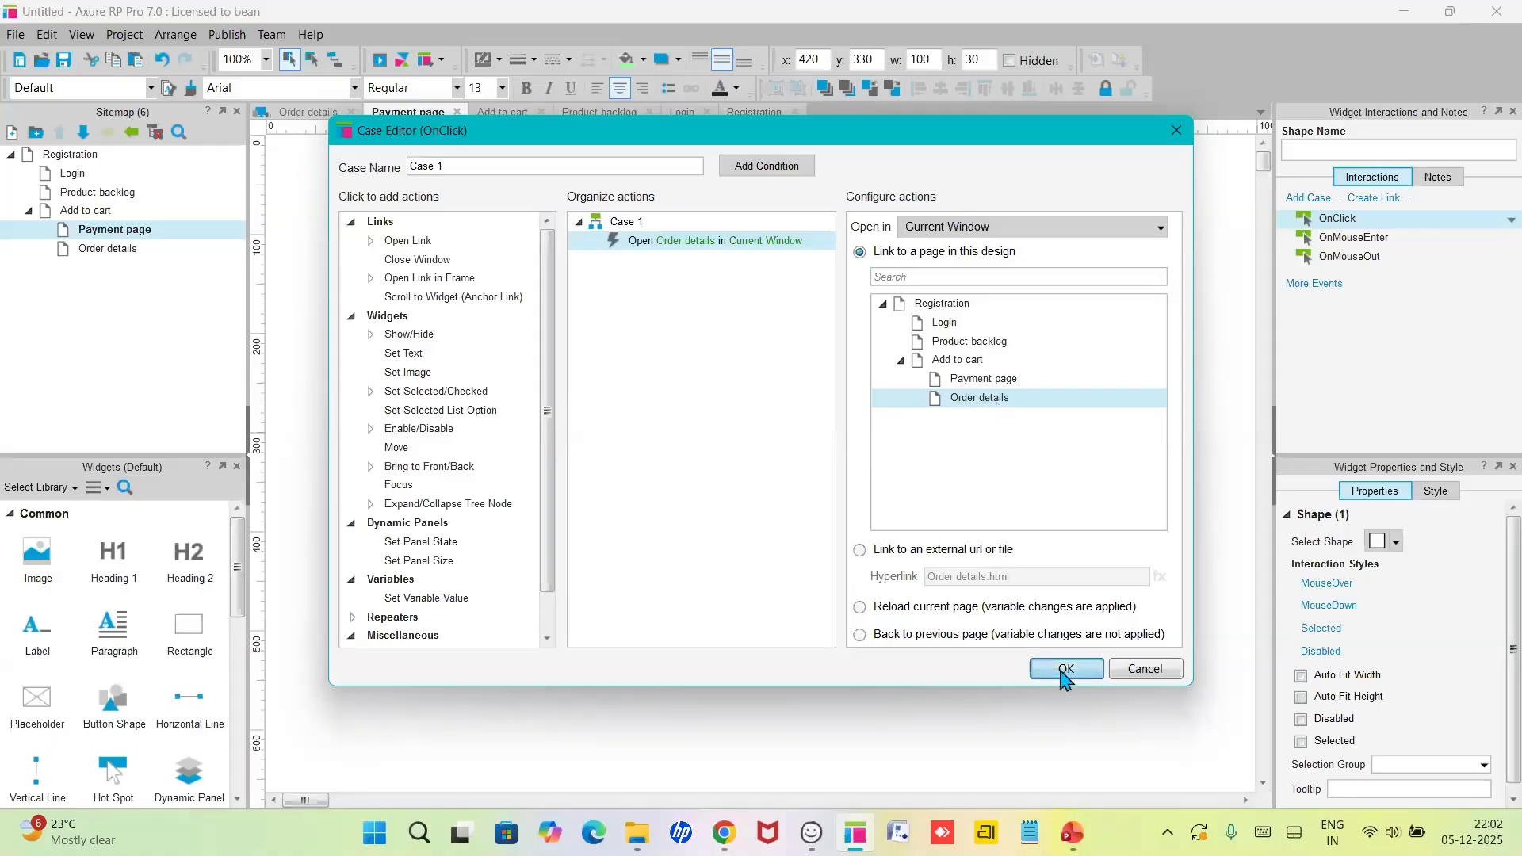
# - On the Order details page, make the Products button open the Product backlog page in the current window on click
pyautogui.doubleClick(91, 248)
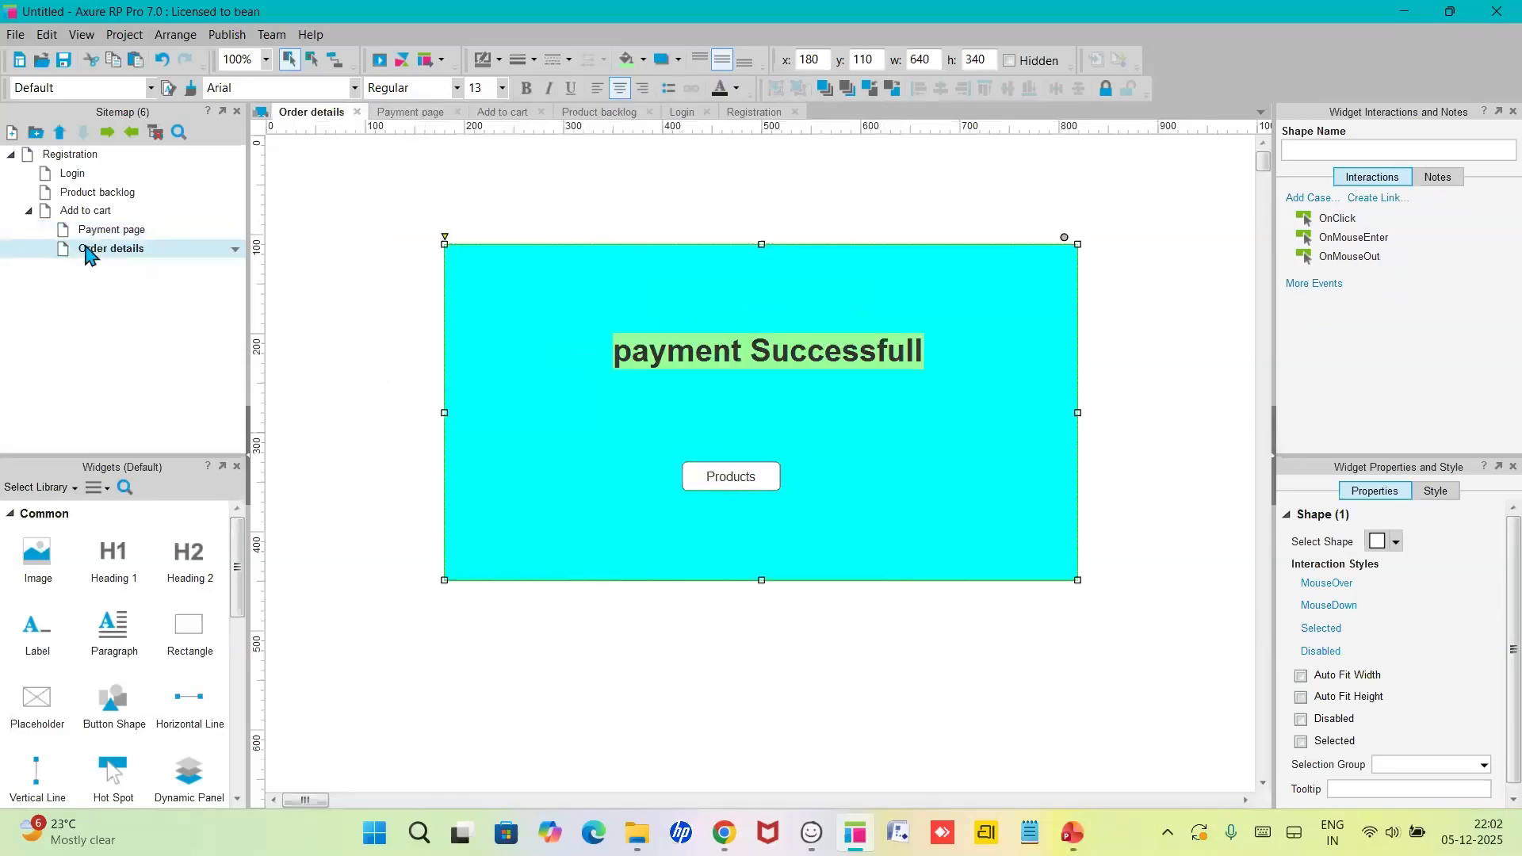
pyautogui.click(728, 473)
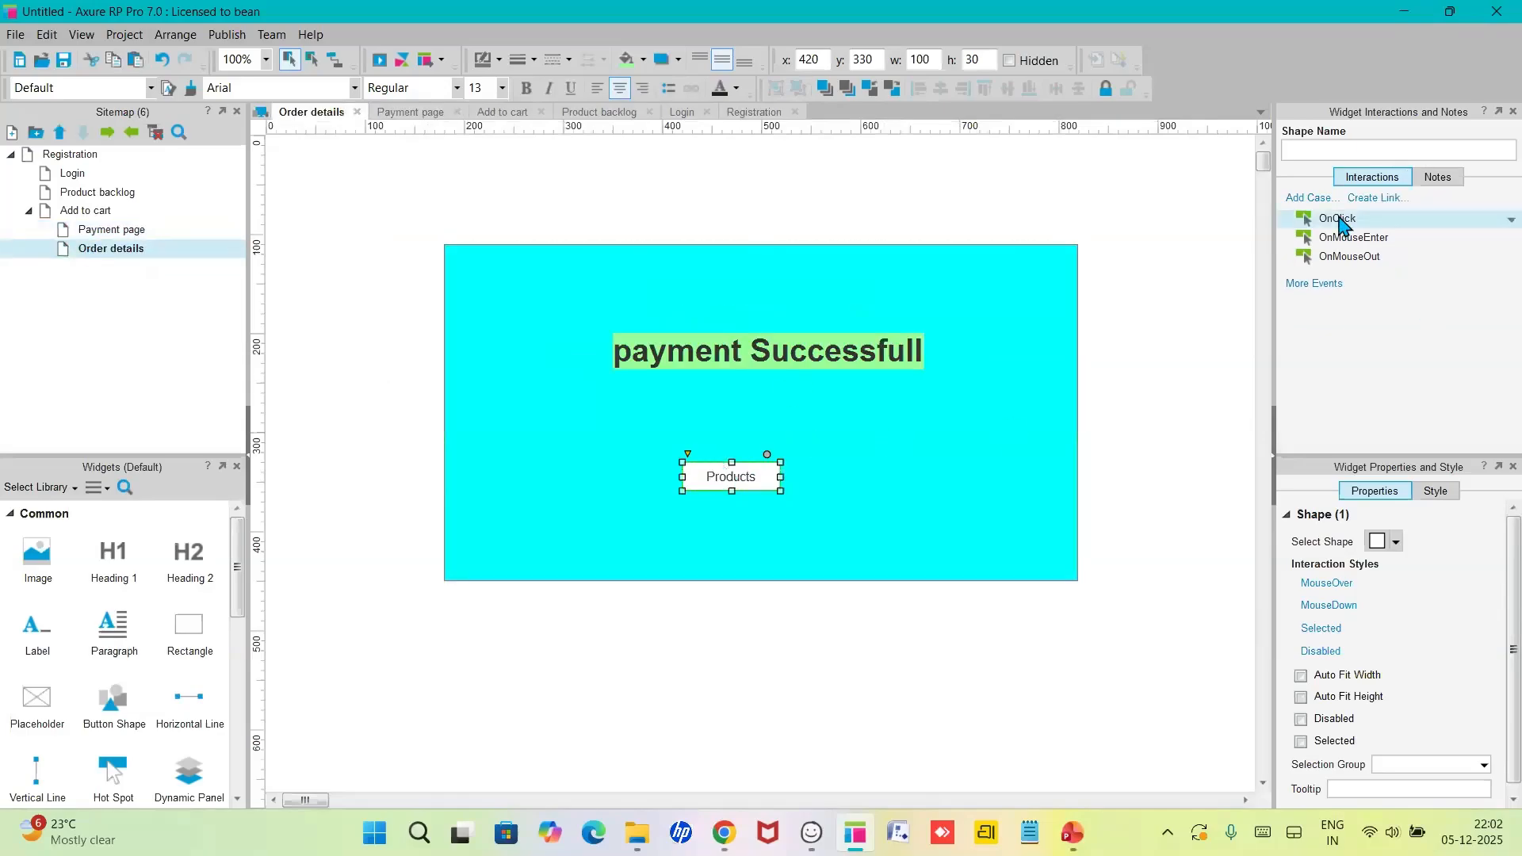
pyautogui.doubleClick(1339, 221)
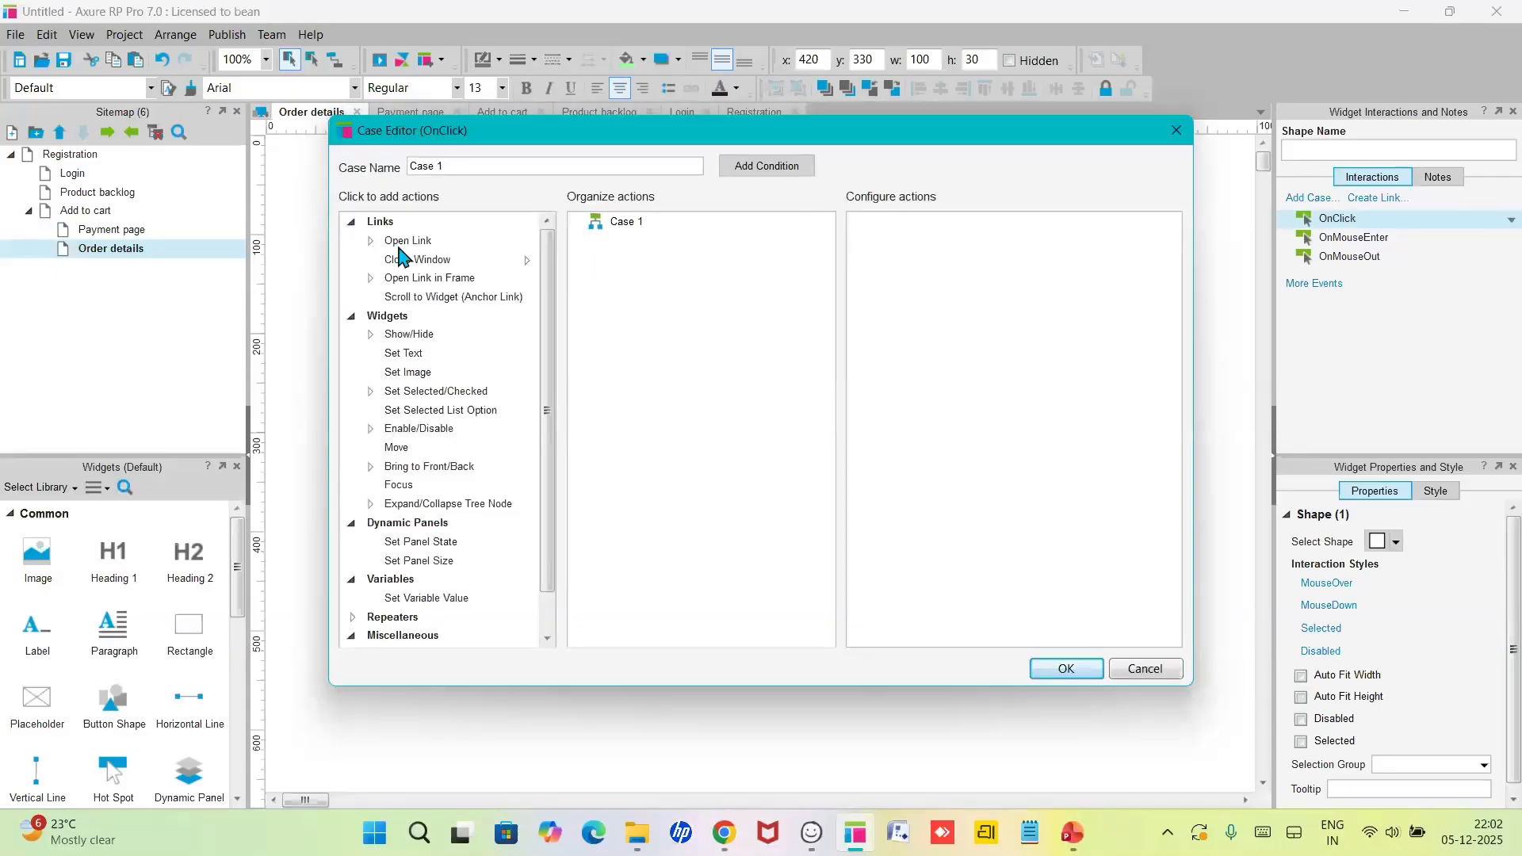
pyautogui.click(407, 240)
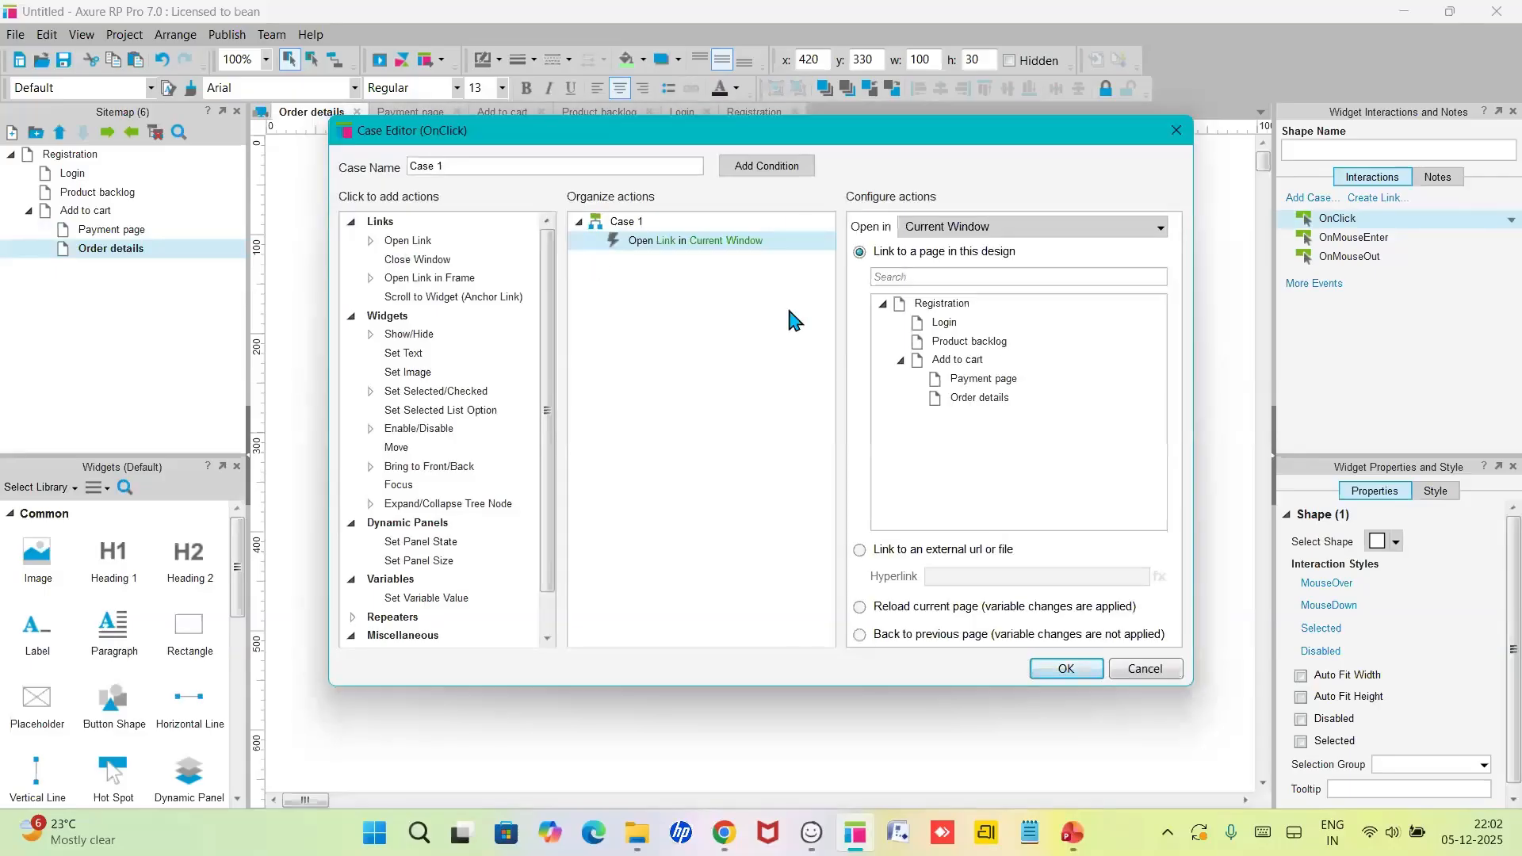
pyautogui.click(968, 344)
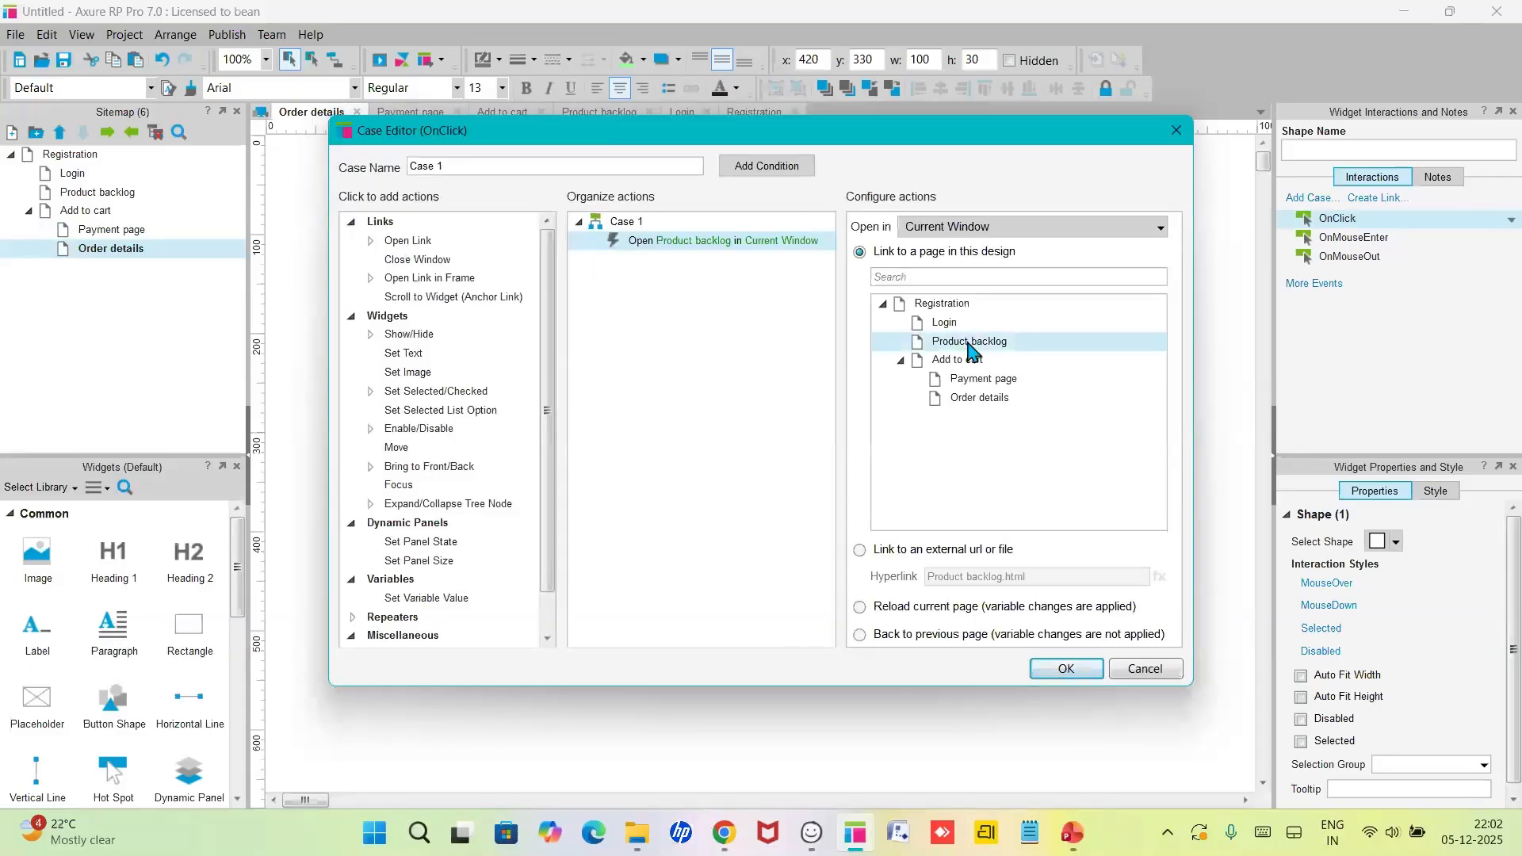
pyautogui.click(1067, 669)
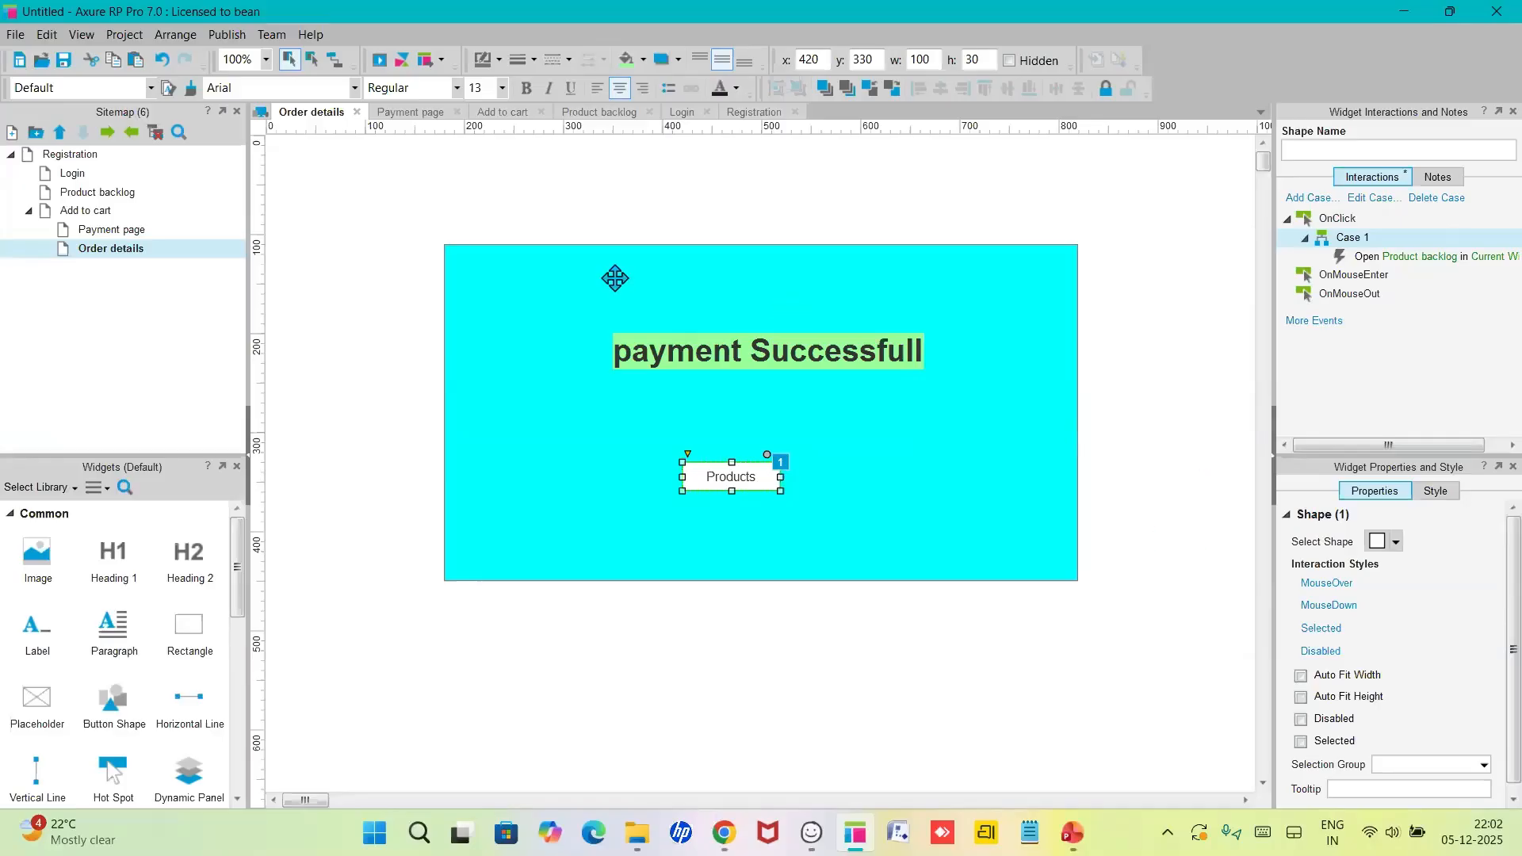
# - Open the Registration page and preview the prototype from it in the browser
pyautogui.click(57, 158)
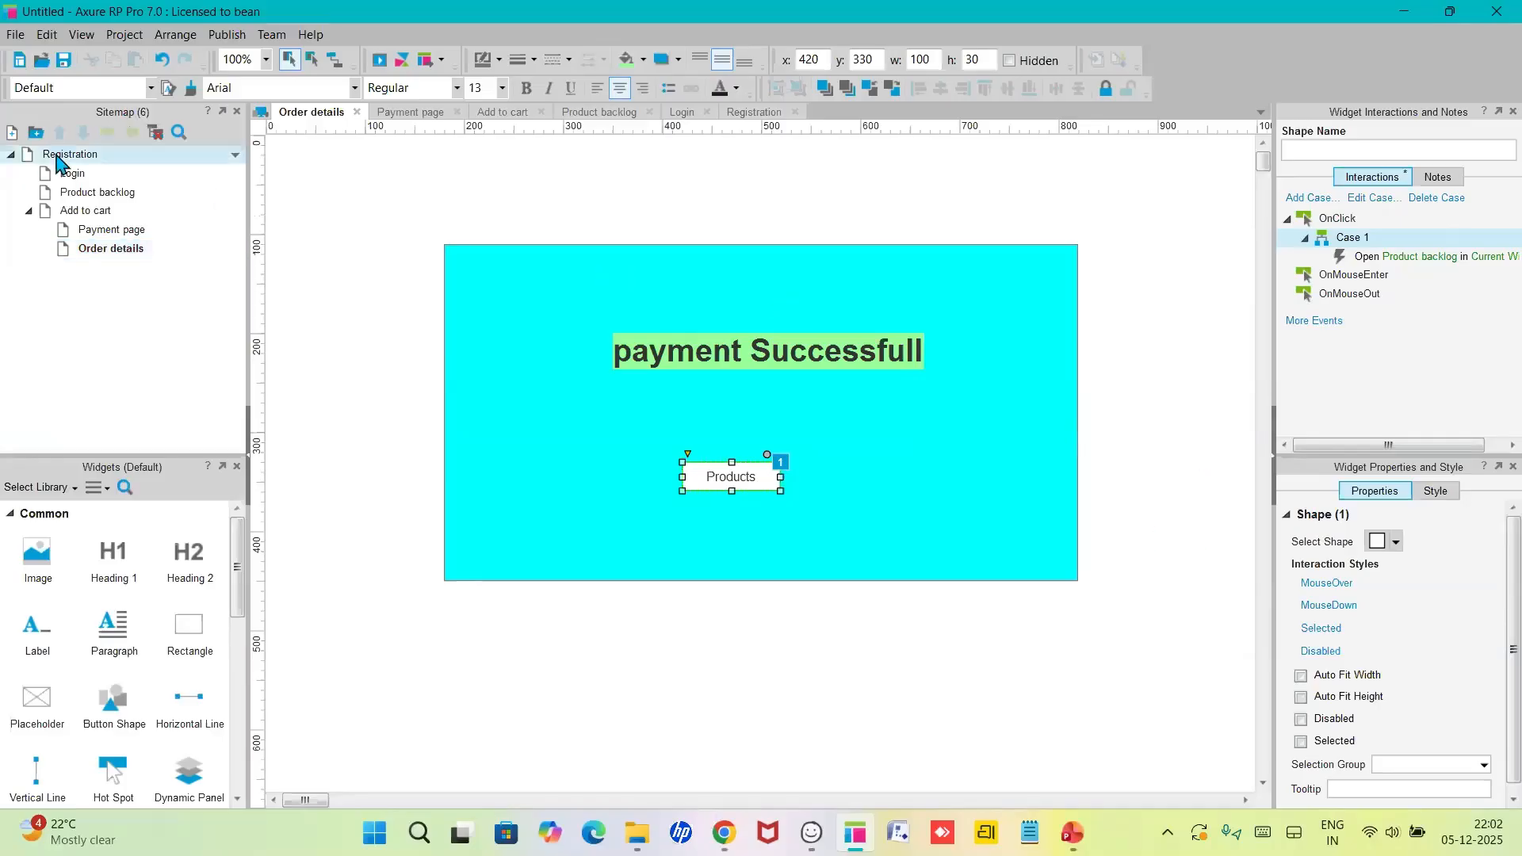
pyautogui.doubleClick(57, 159)
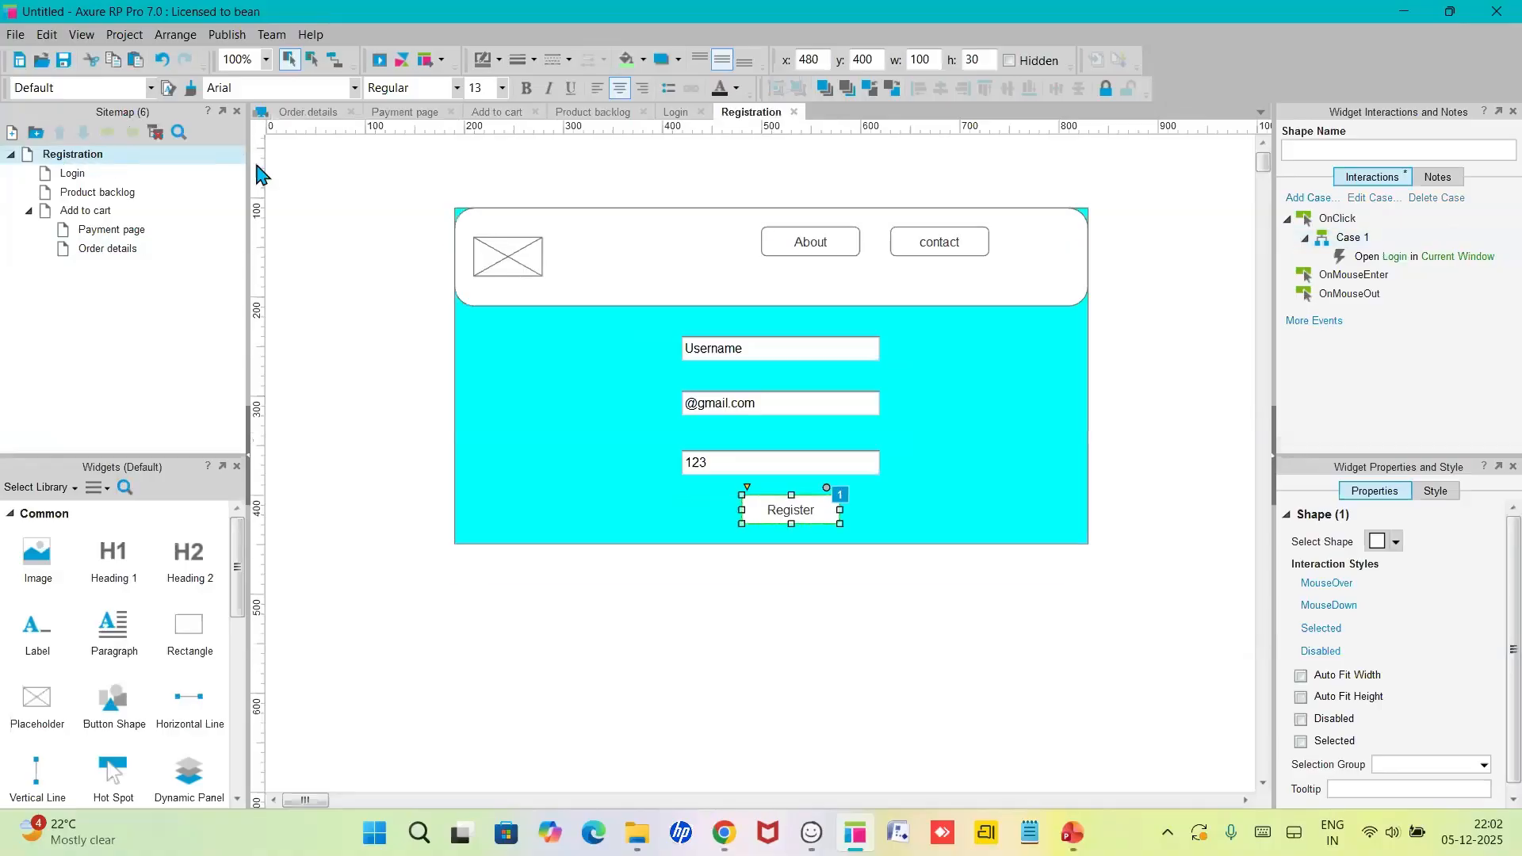
pyautogui.click(383, 62)
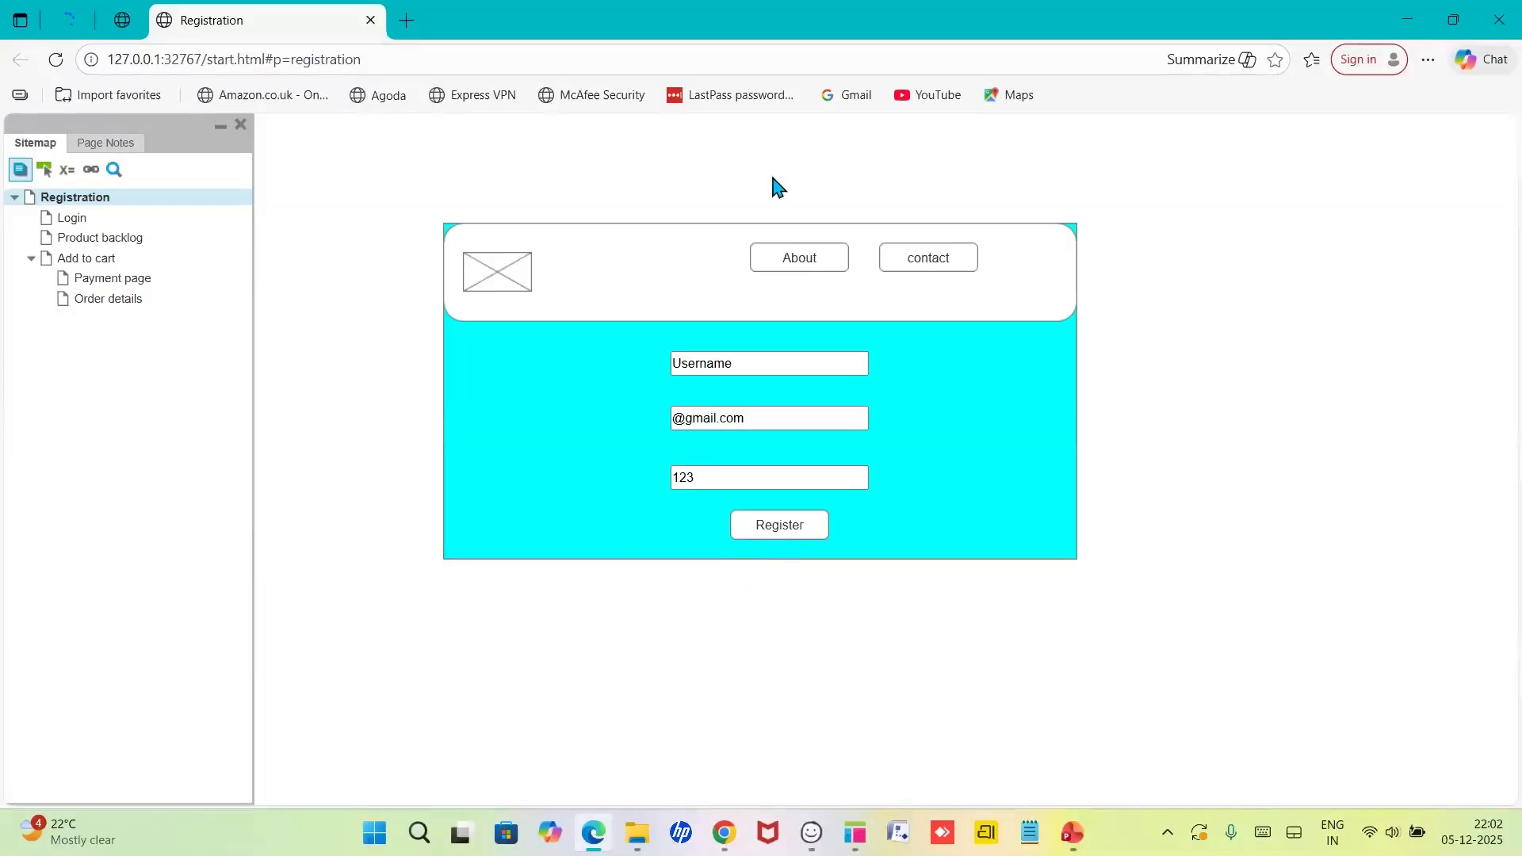
# - Test the preview's Register, Login, Add to cart and Purchase links in order, choosing Shirts on the Product backlog page
pyautogui.click(796, 539)
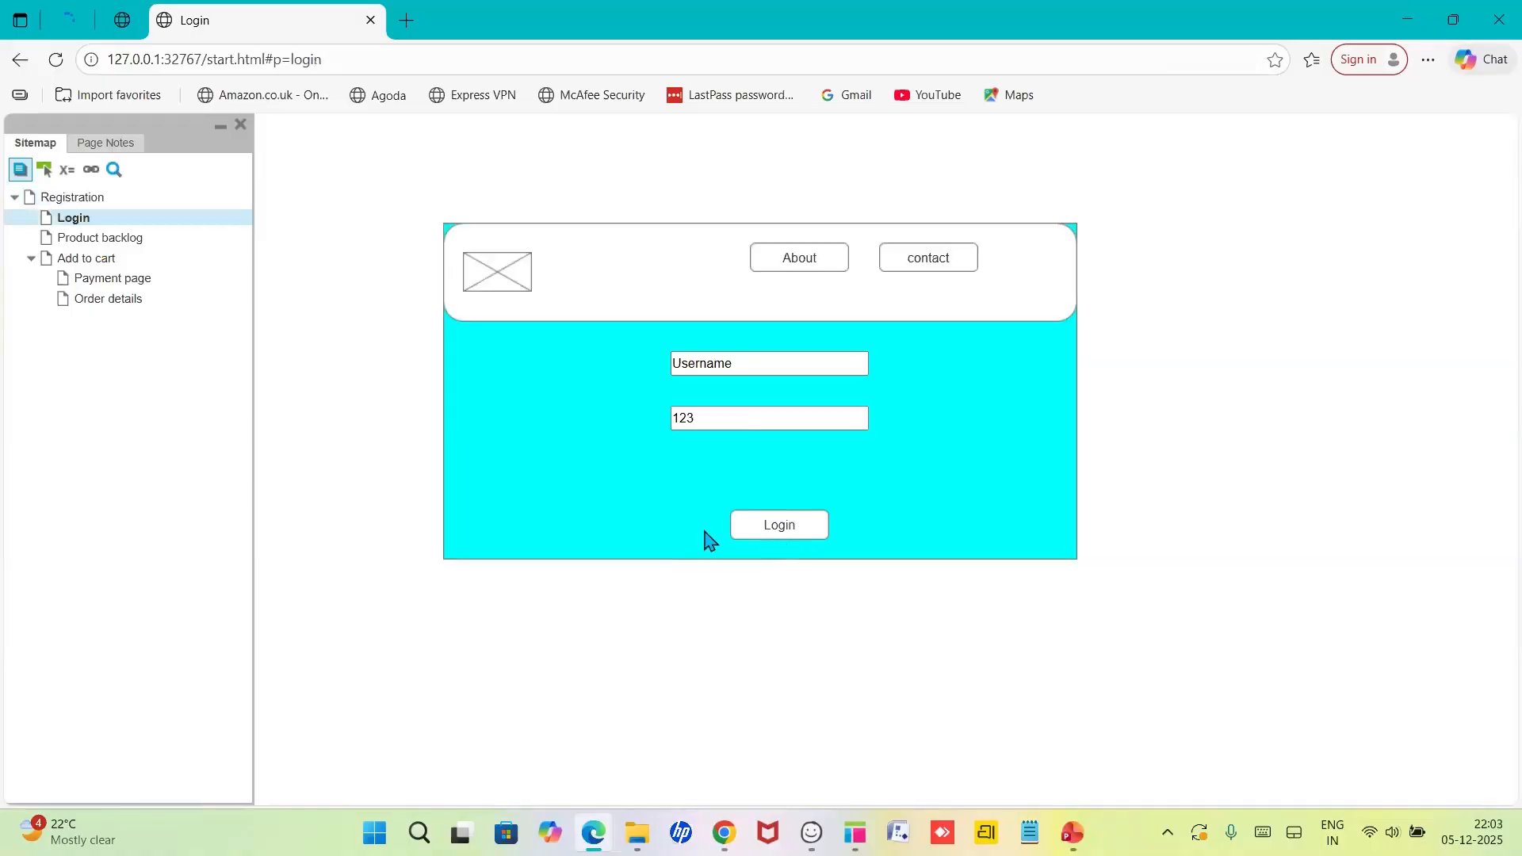
pyautogui.click(753, 531)
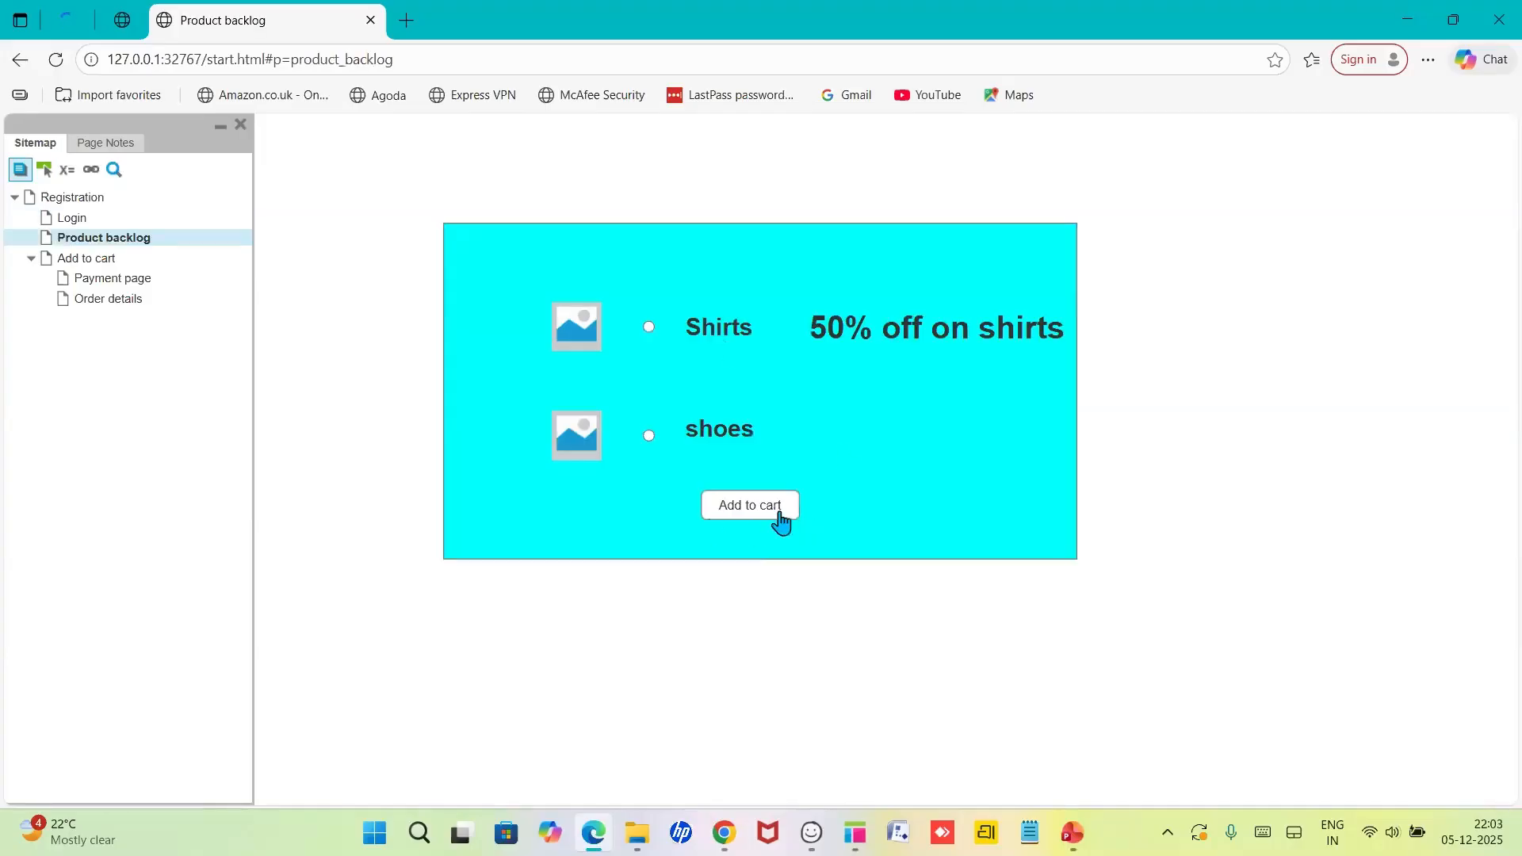
pyautogui.click(649, 329)
pyautogui.click(779, 514)
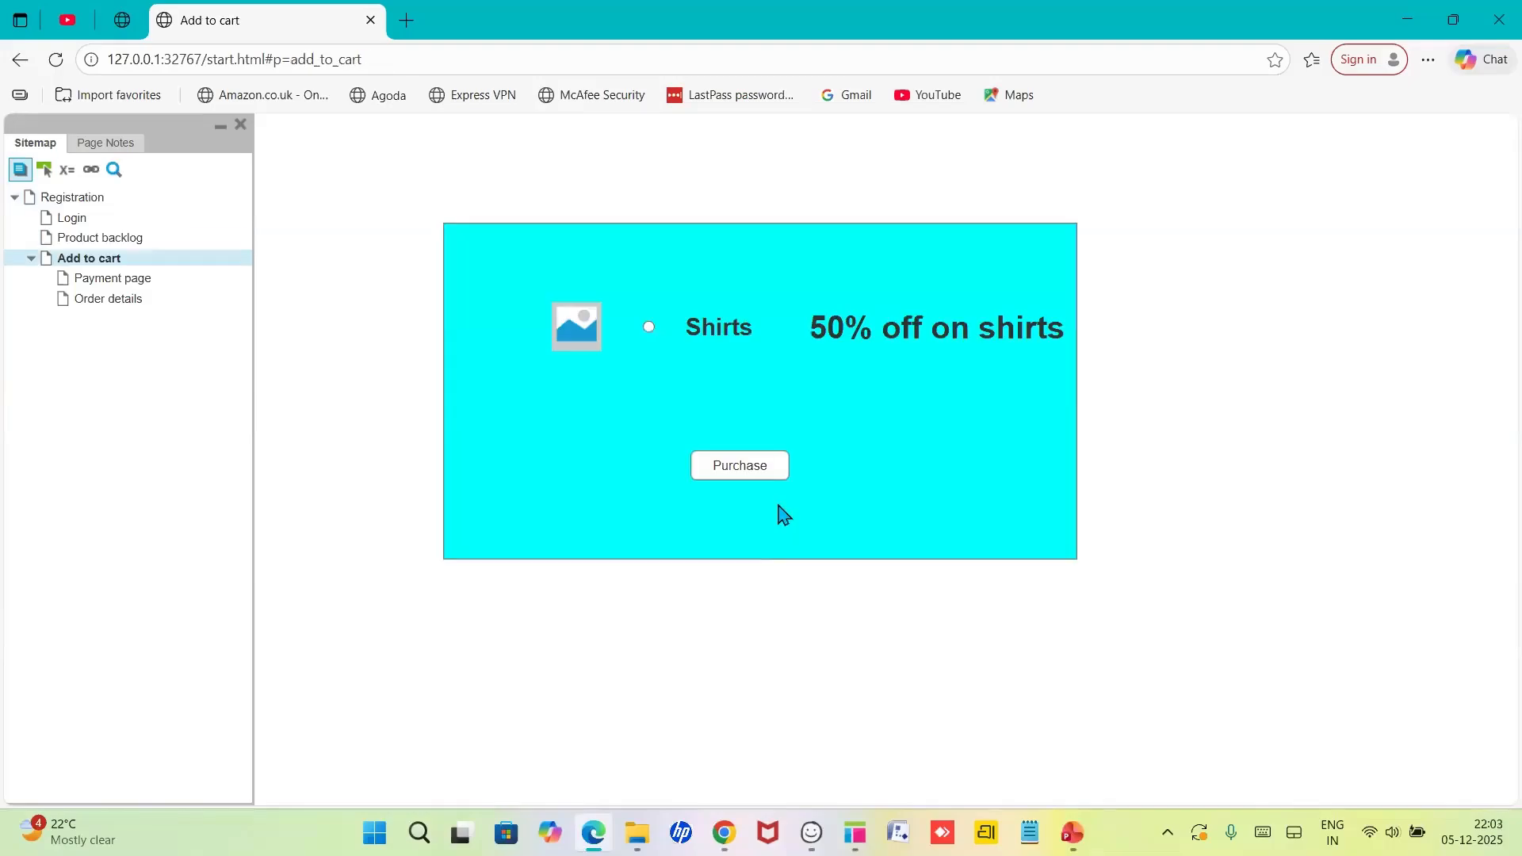
pyautogui.click(730, 467)
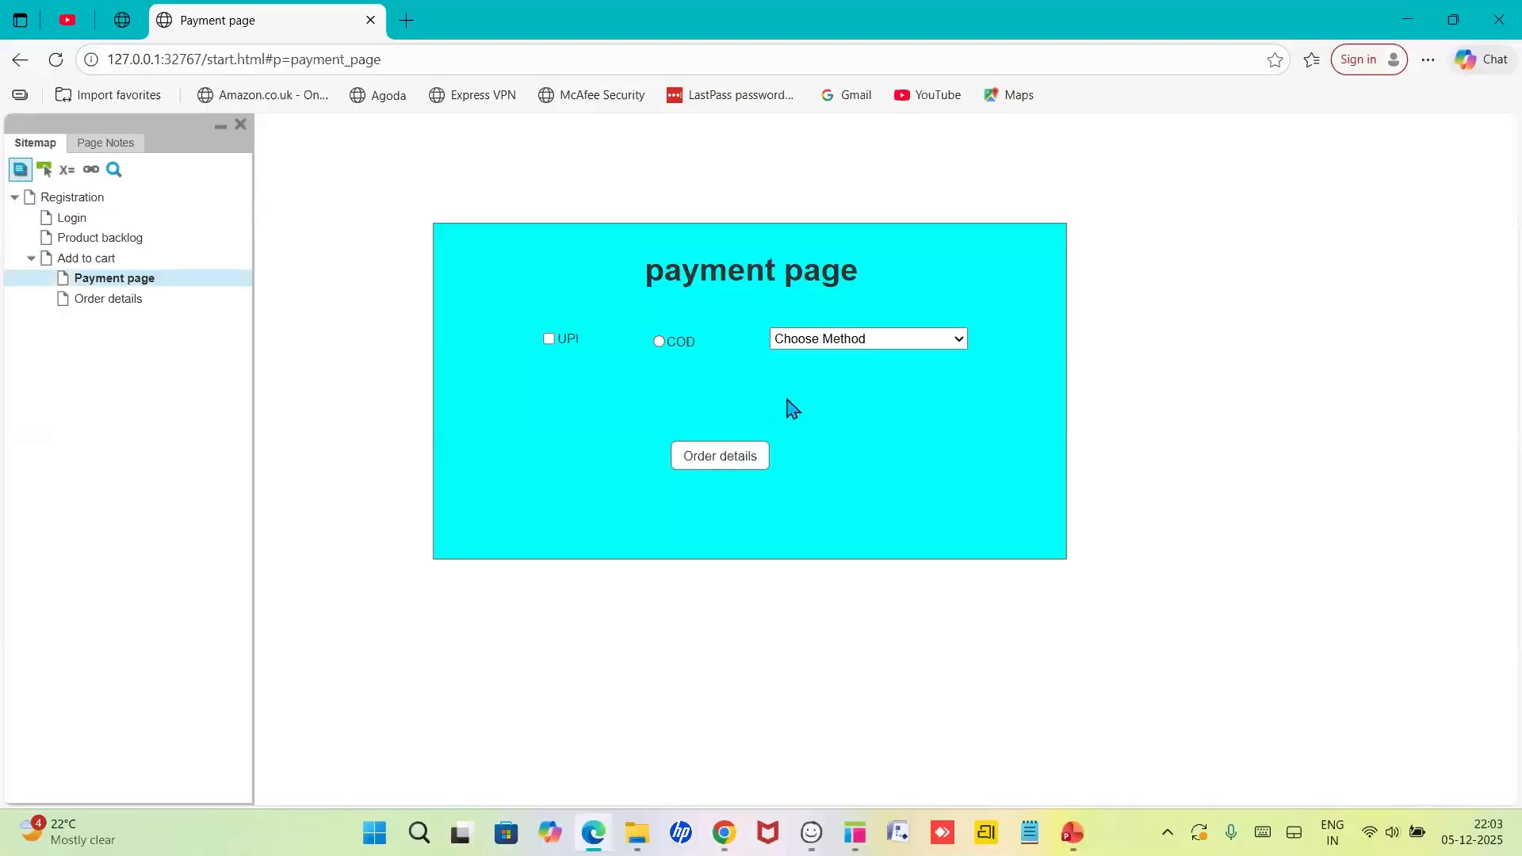
# - Try out the COD and UPI payment options on the previewed Payment page
pyautogui.click(658, 342)
pyautogui.click(548, 339)
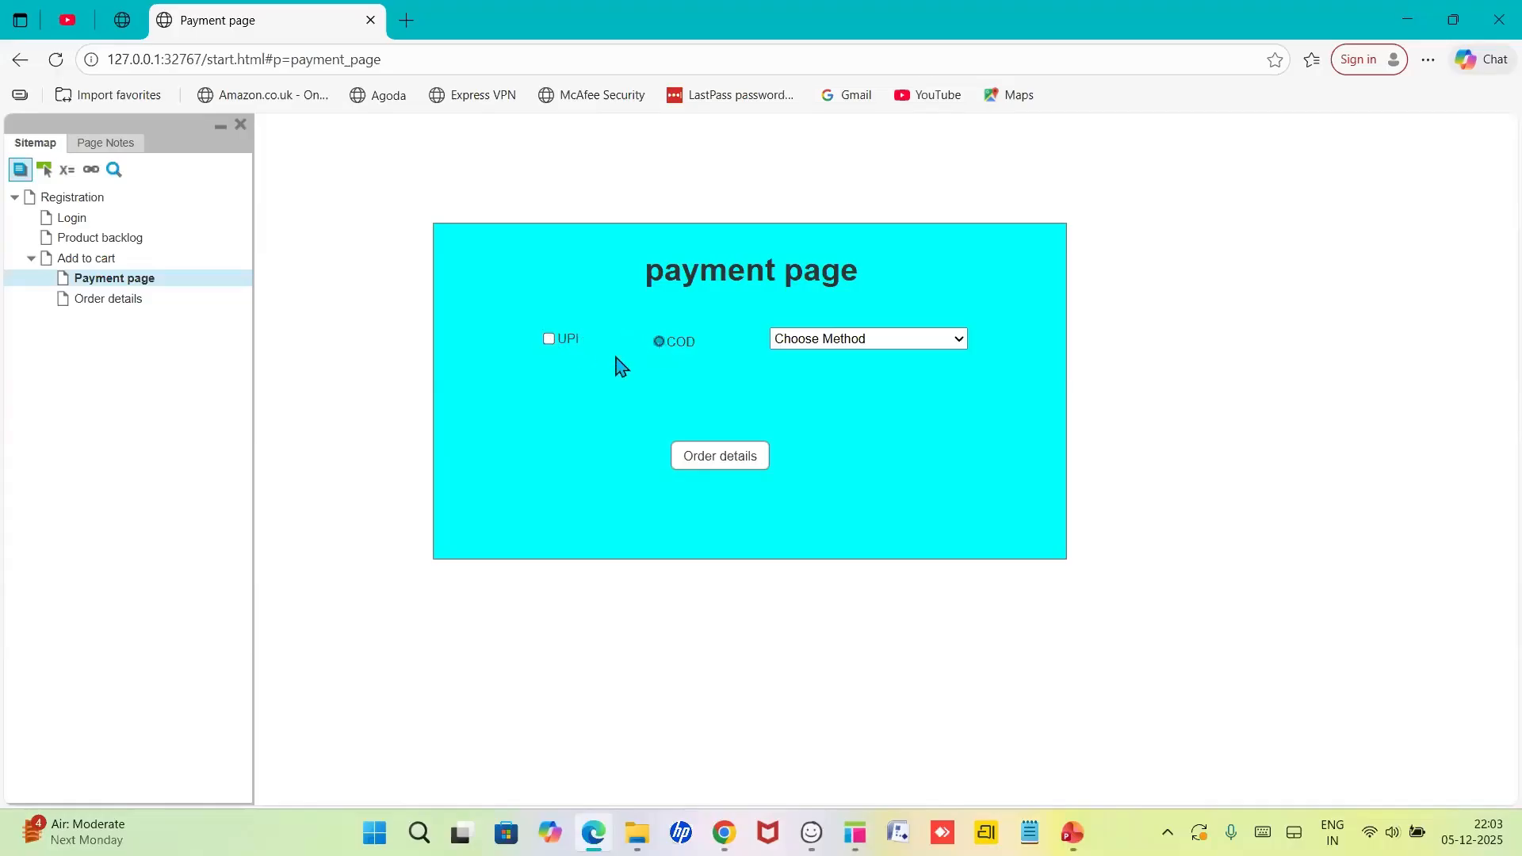
pyautogui.click(660, 341)
# - Test the Choose Method droplist with Cards, Net Banking and Choose Method, ending on Net Banking
pyautogui.click(923, 342)
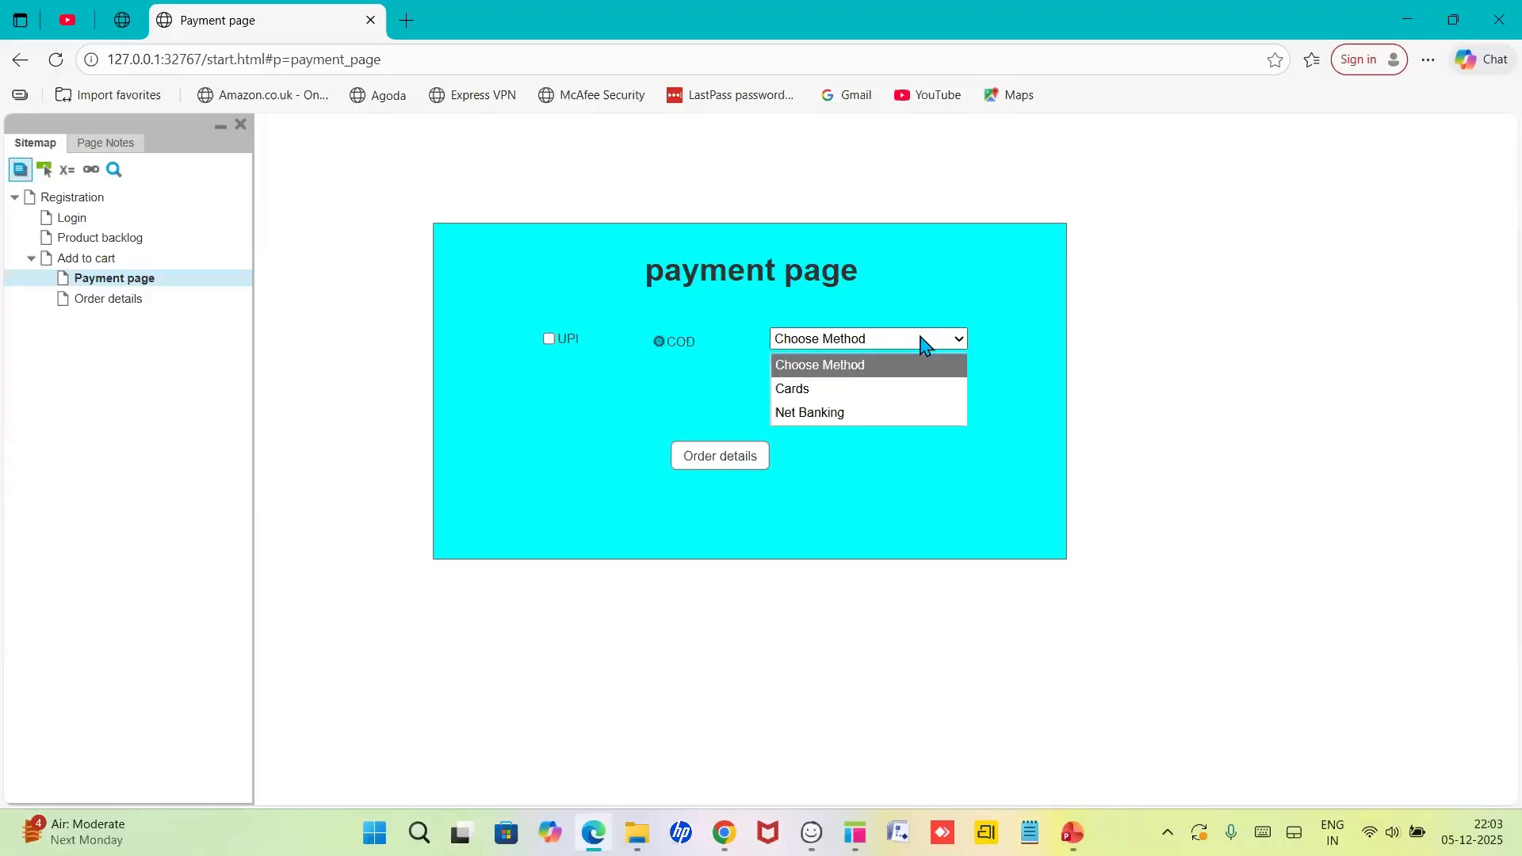
pyautogui.click(851, 396)
pyautogui.click(842, 346)
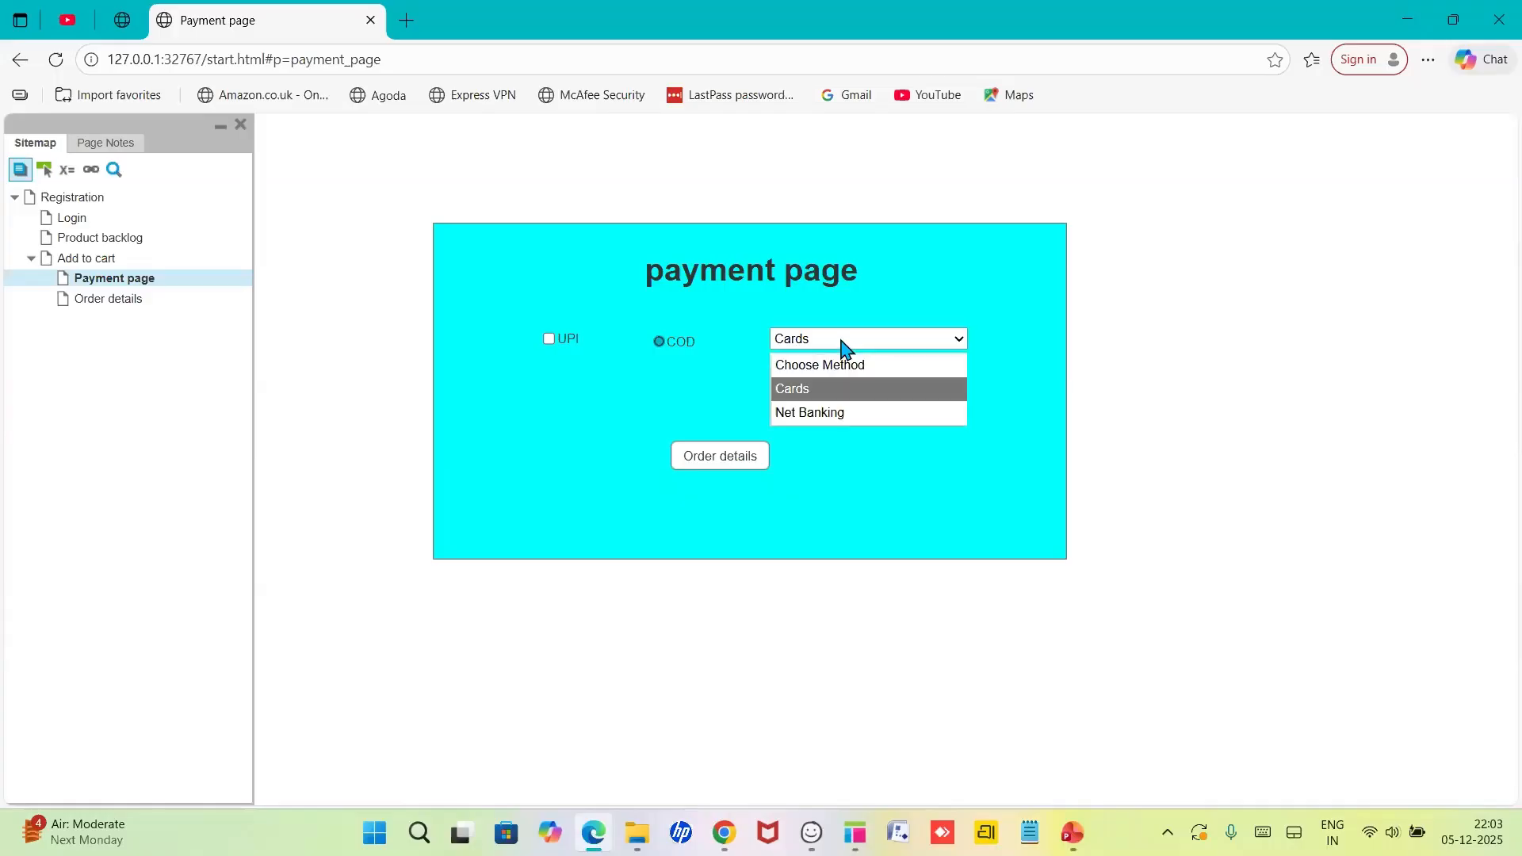
pyautogui.click(839, 414)
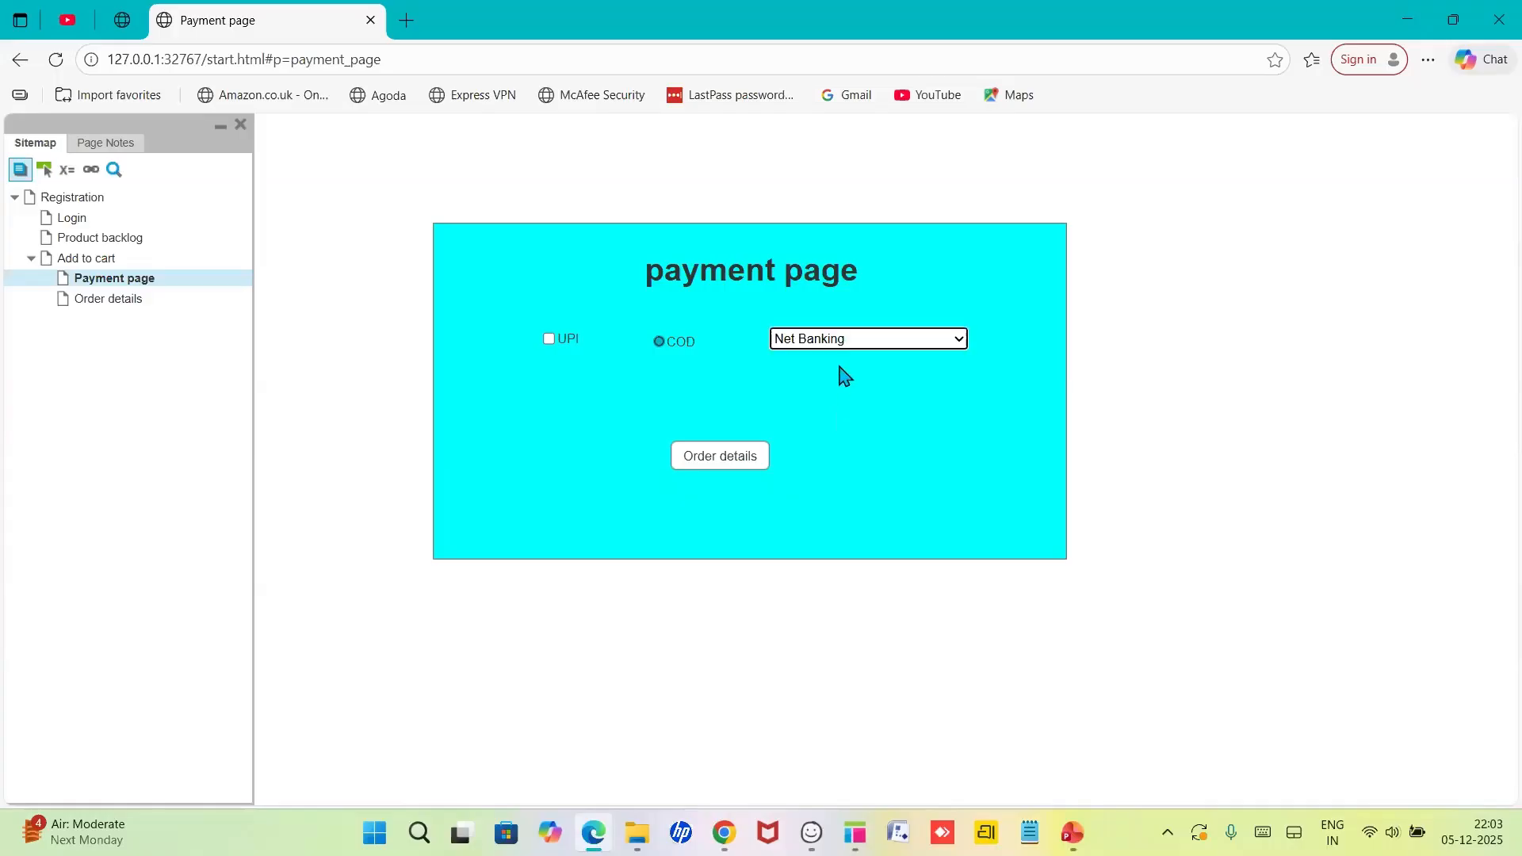
pyautogui.click(845, 342)
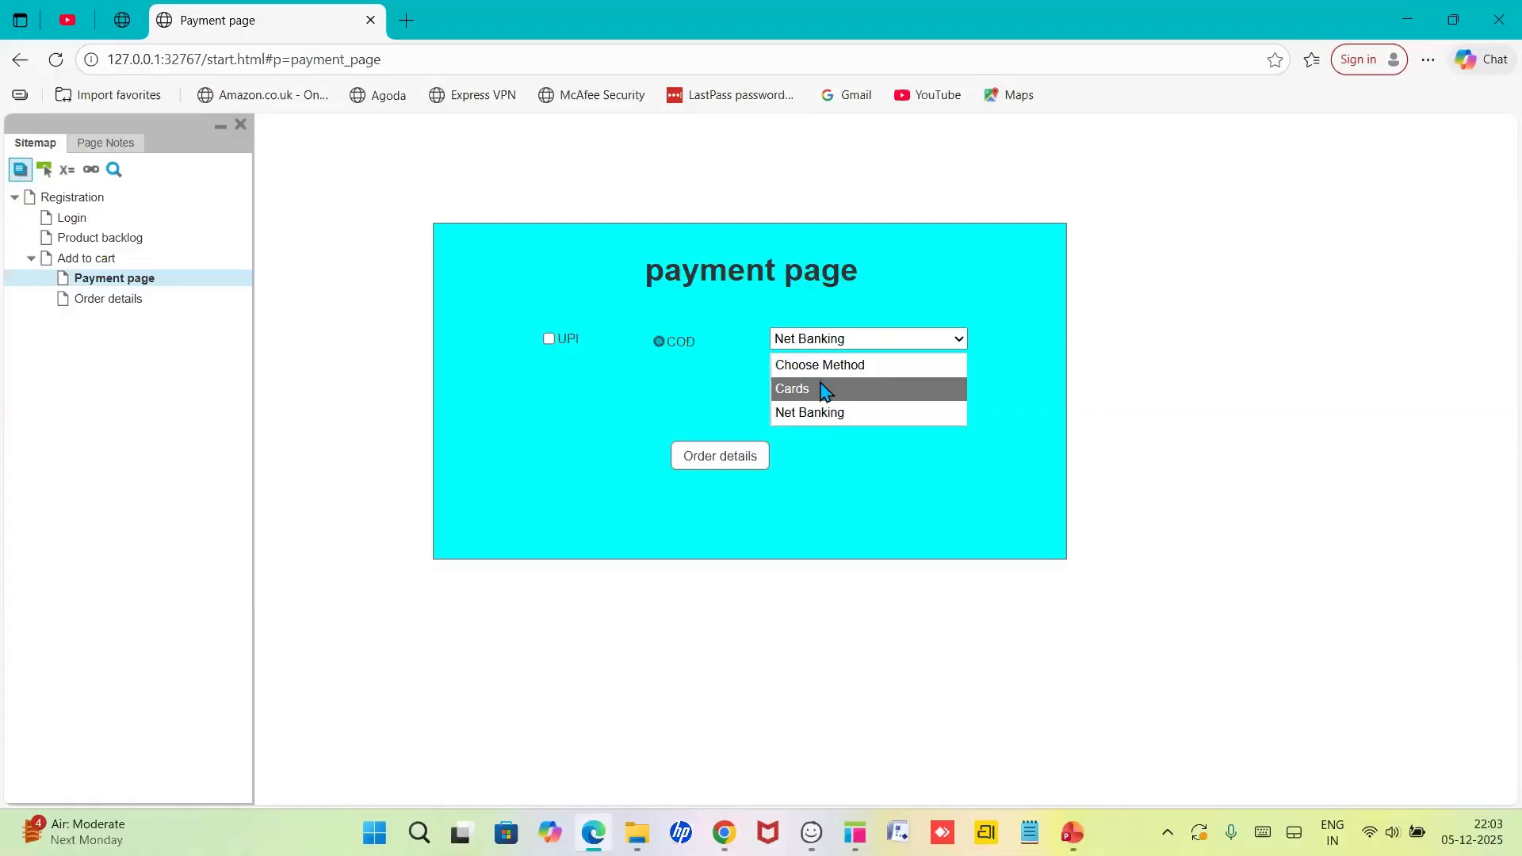
pyautogui.click(823, 385)
pyautogui.click(837, 344)
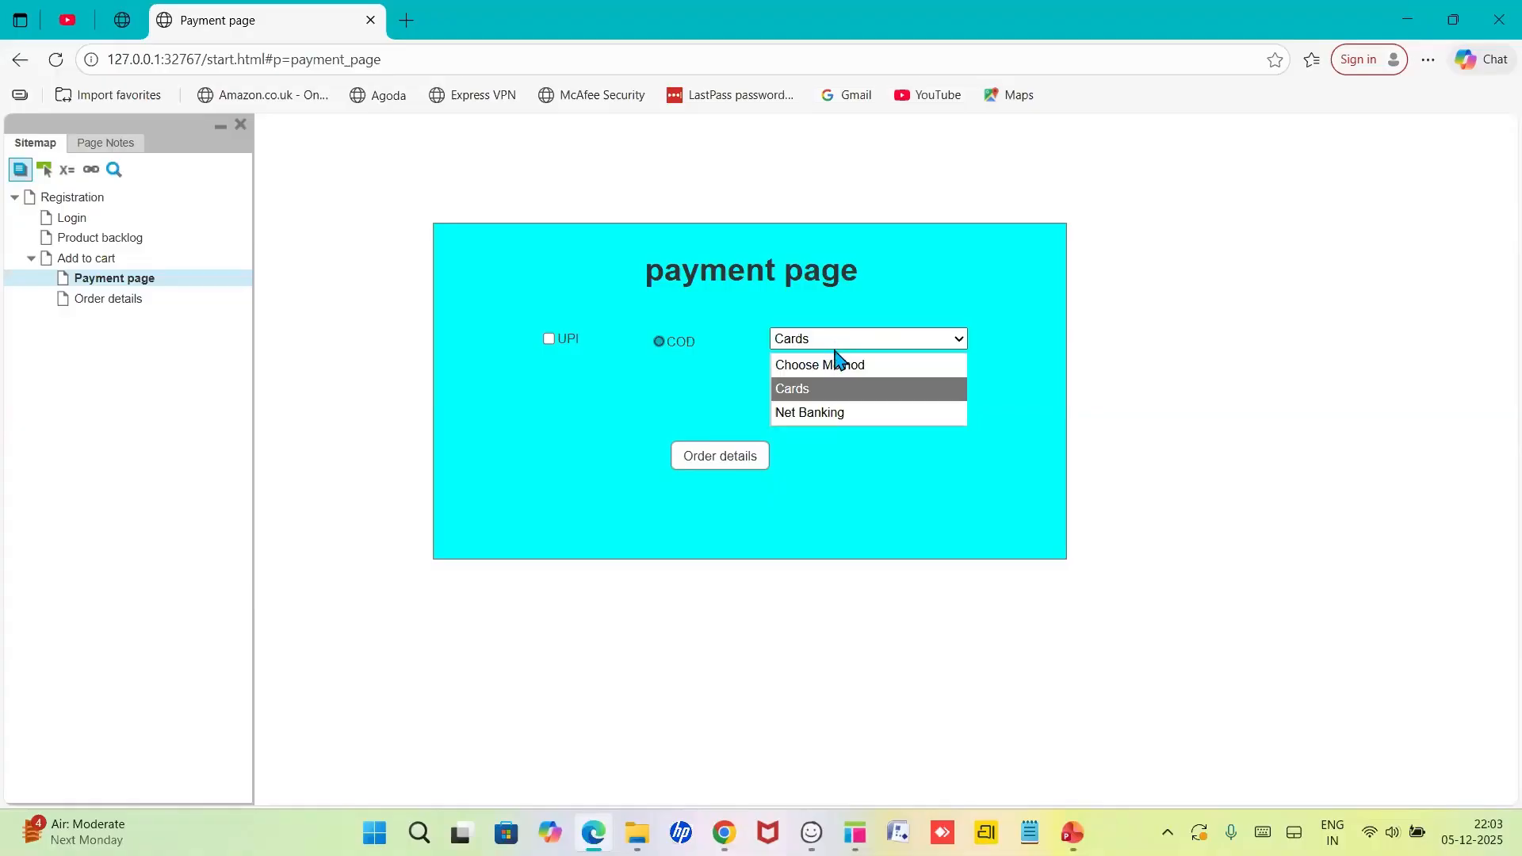
pyautogui.click(841, 366)
pyautogui.click(841, 350)
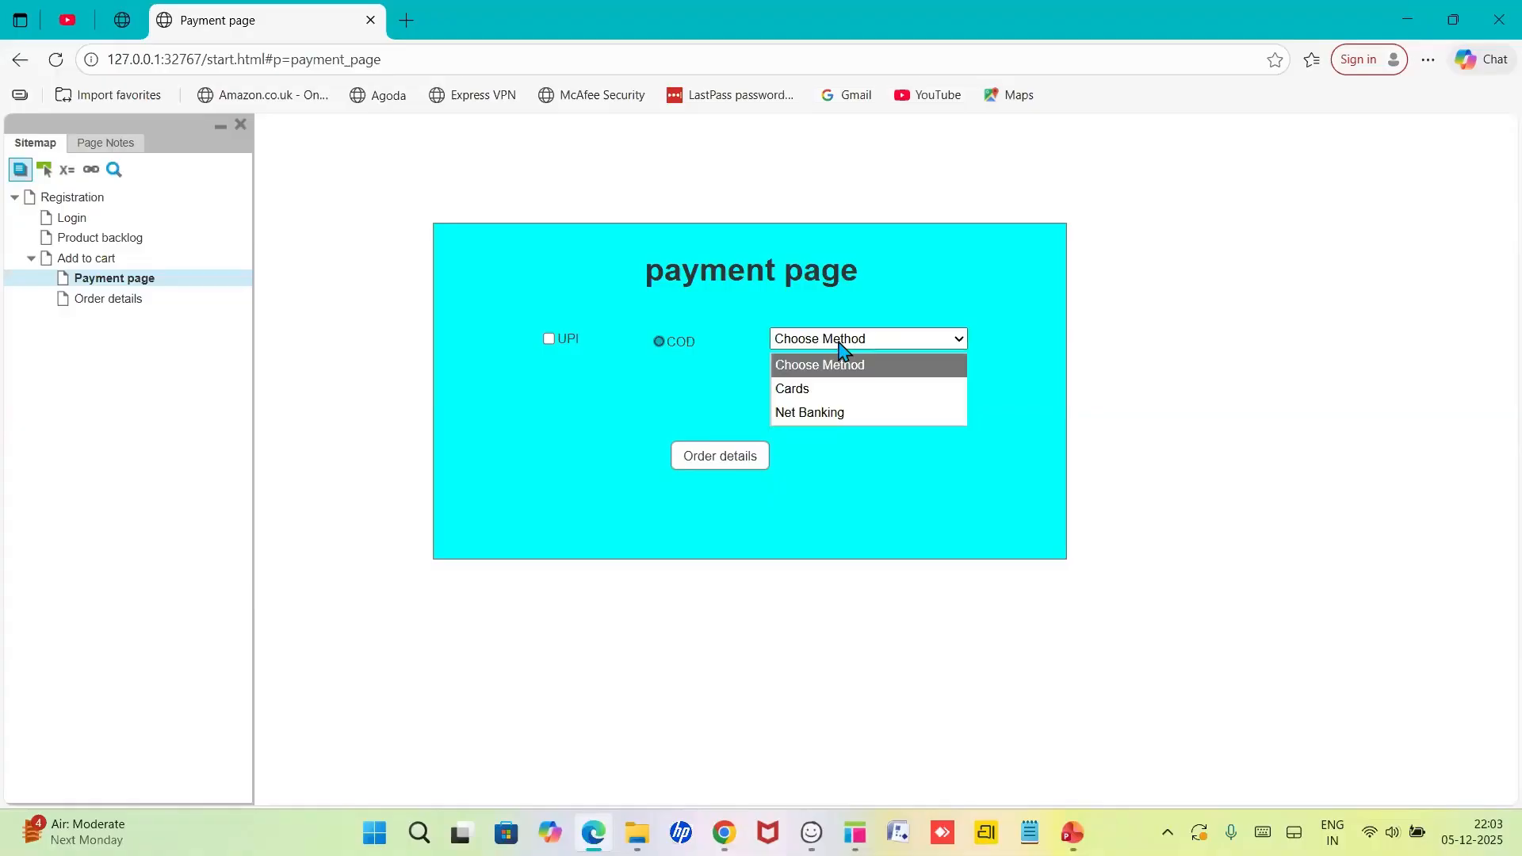
pyautogui.click(845, 414)
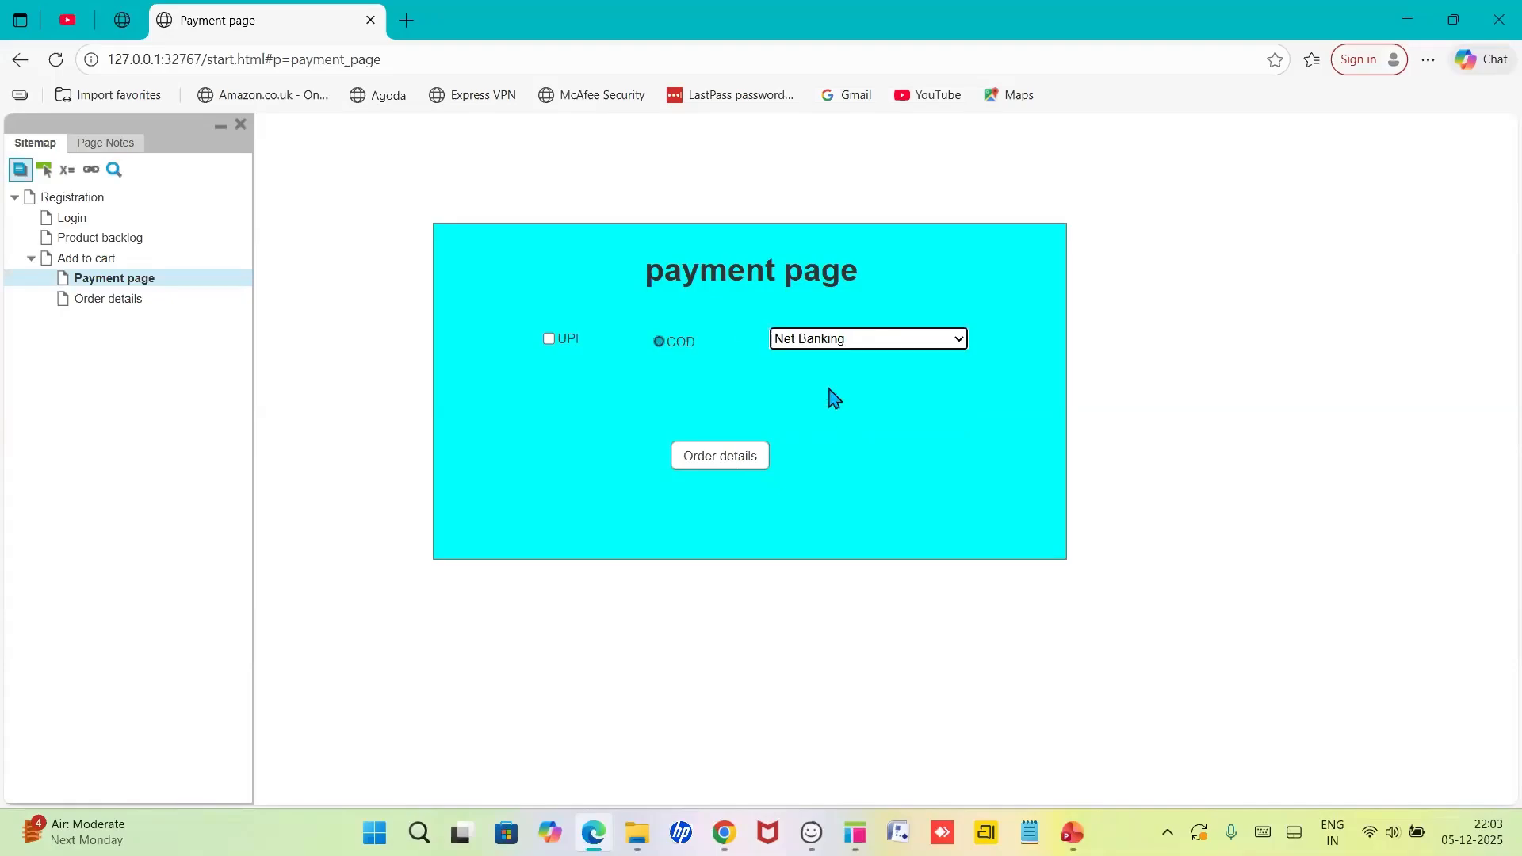
# - Test the Order details and Products links in the preview, and return to the Registration page
pyautogui.click(722, 460)
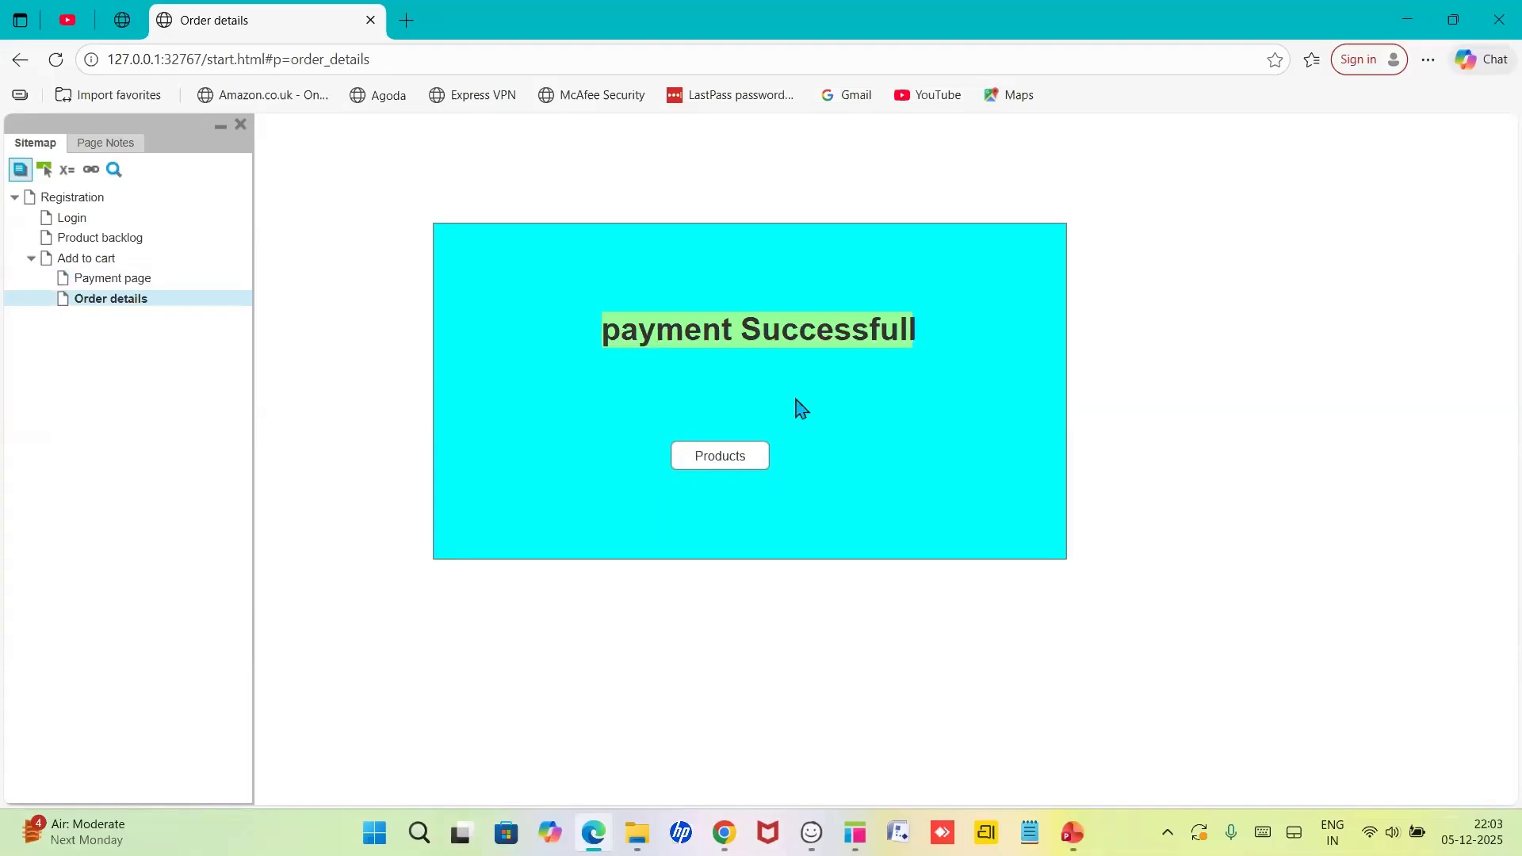
pyautogui.click(736, 461)
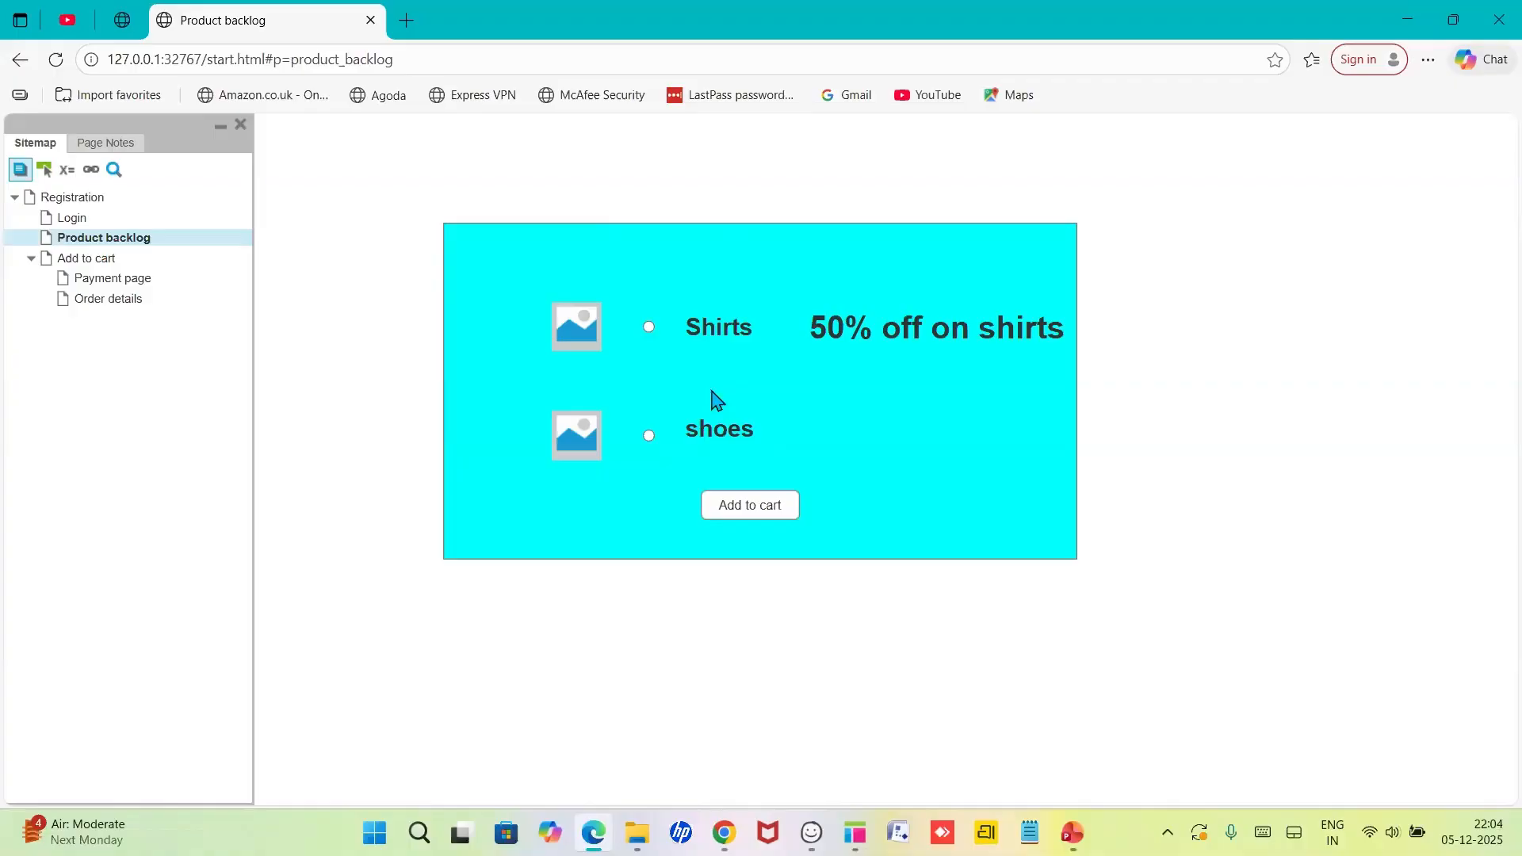
pyautogui.click(94, 201)
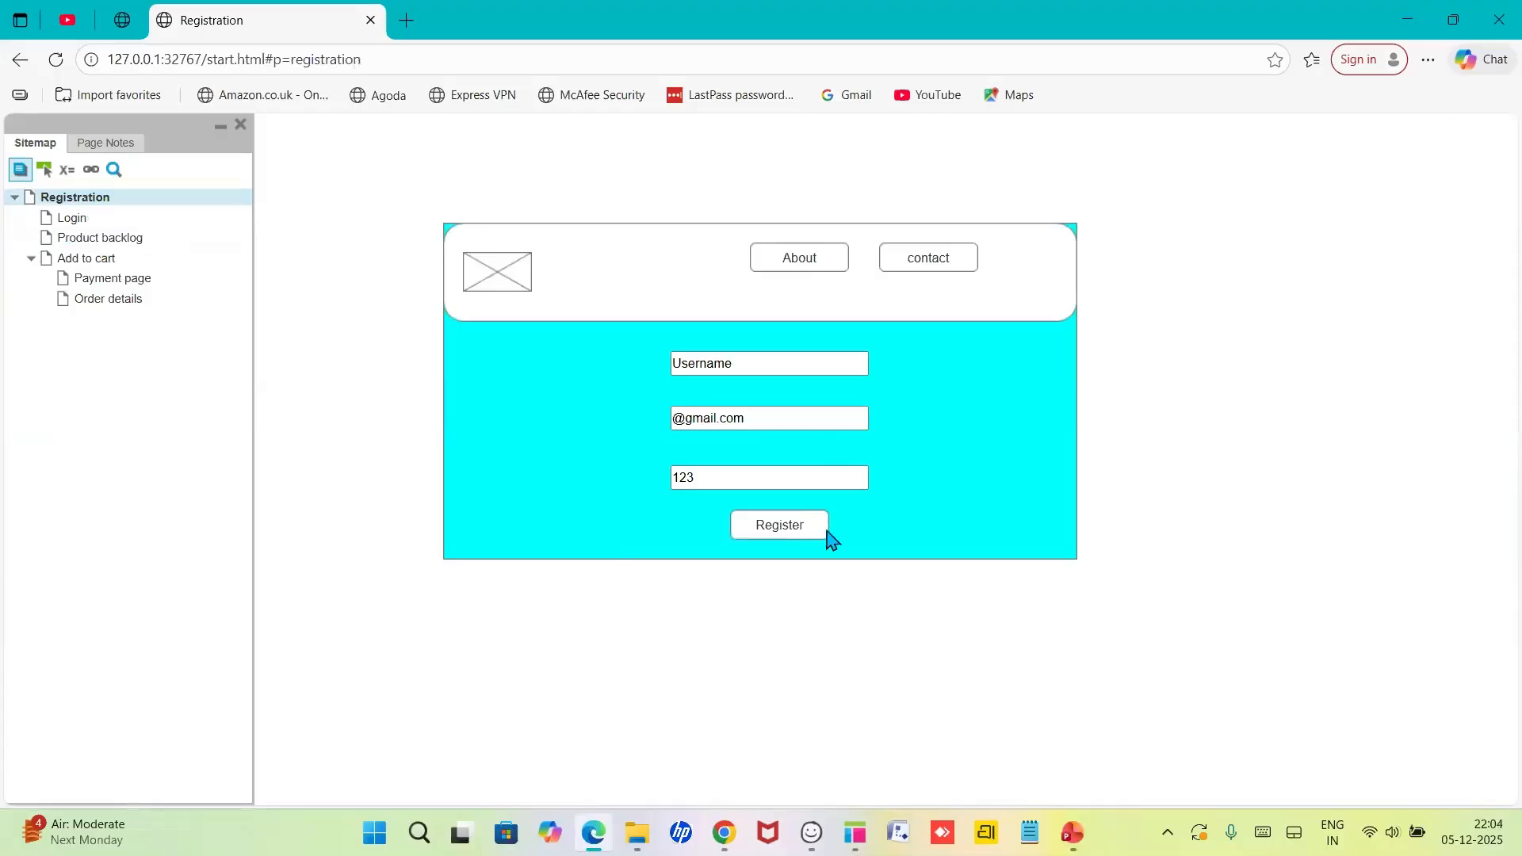
# - Switch back to Axure RP, open the Login page, and name its upper text field "Username"
pyautogui.moveTo(855, 833)
pyautogui.click(880, 751)
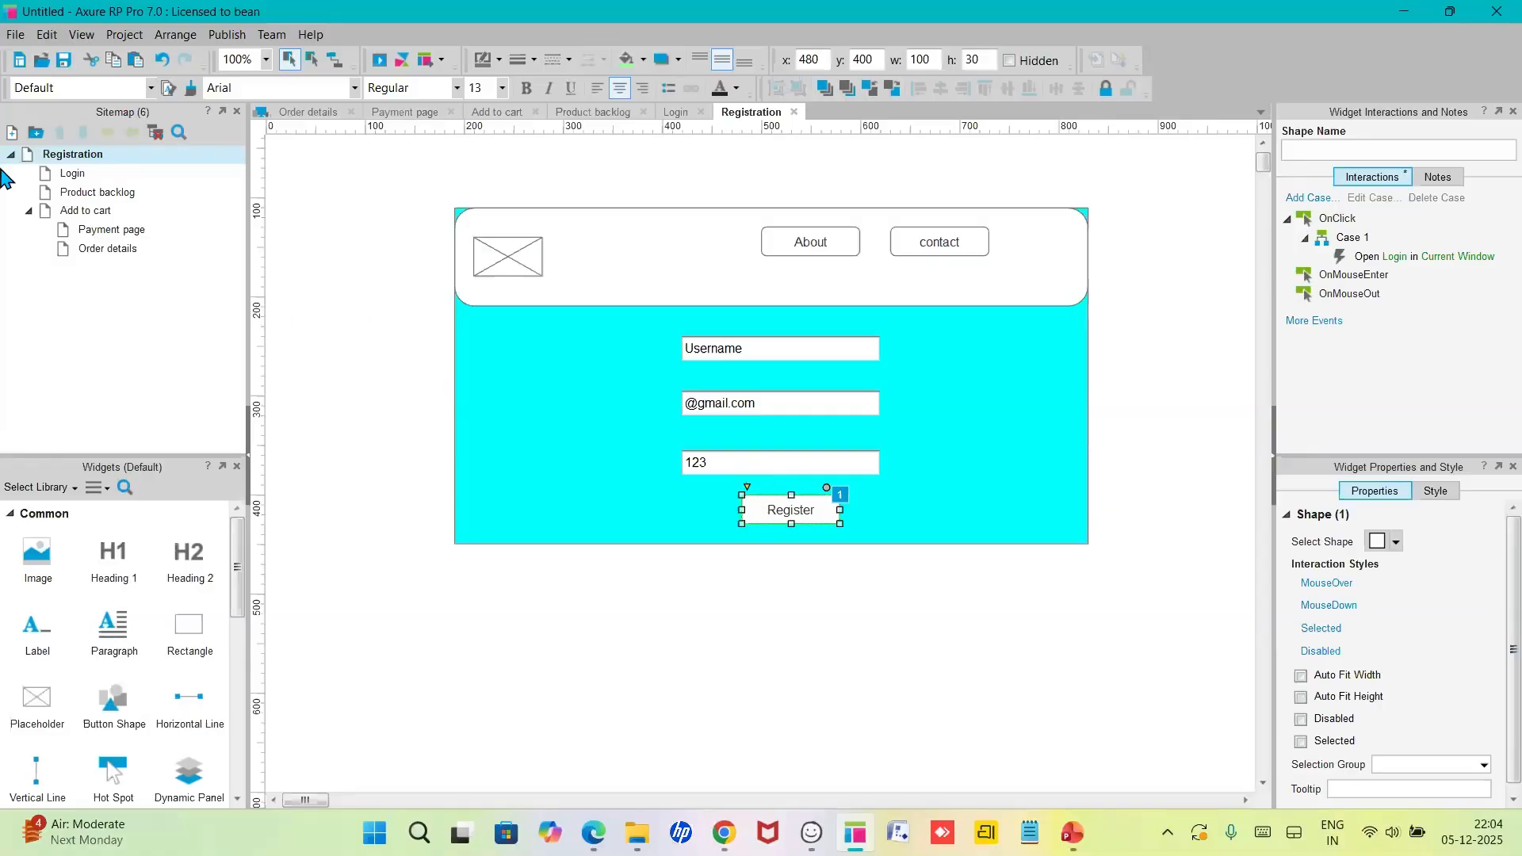
pyautogui.doubleClick(70, 176)
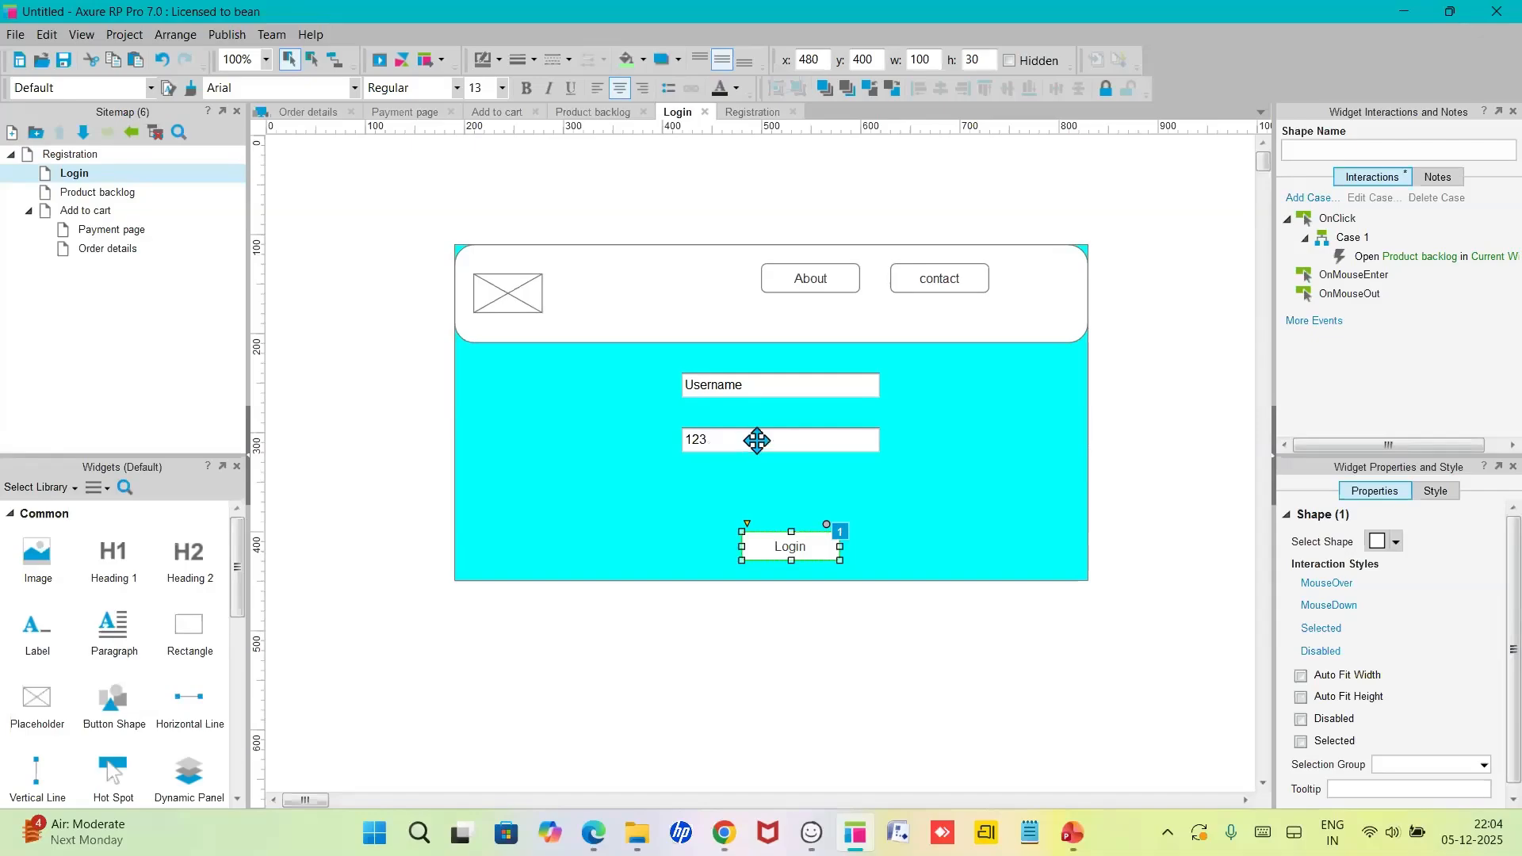
pyautogui.click(782, 386)
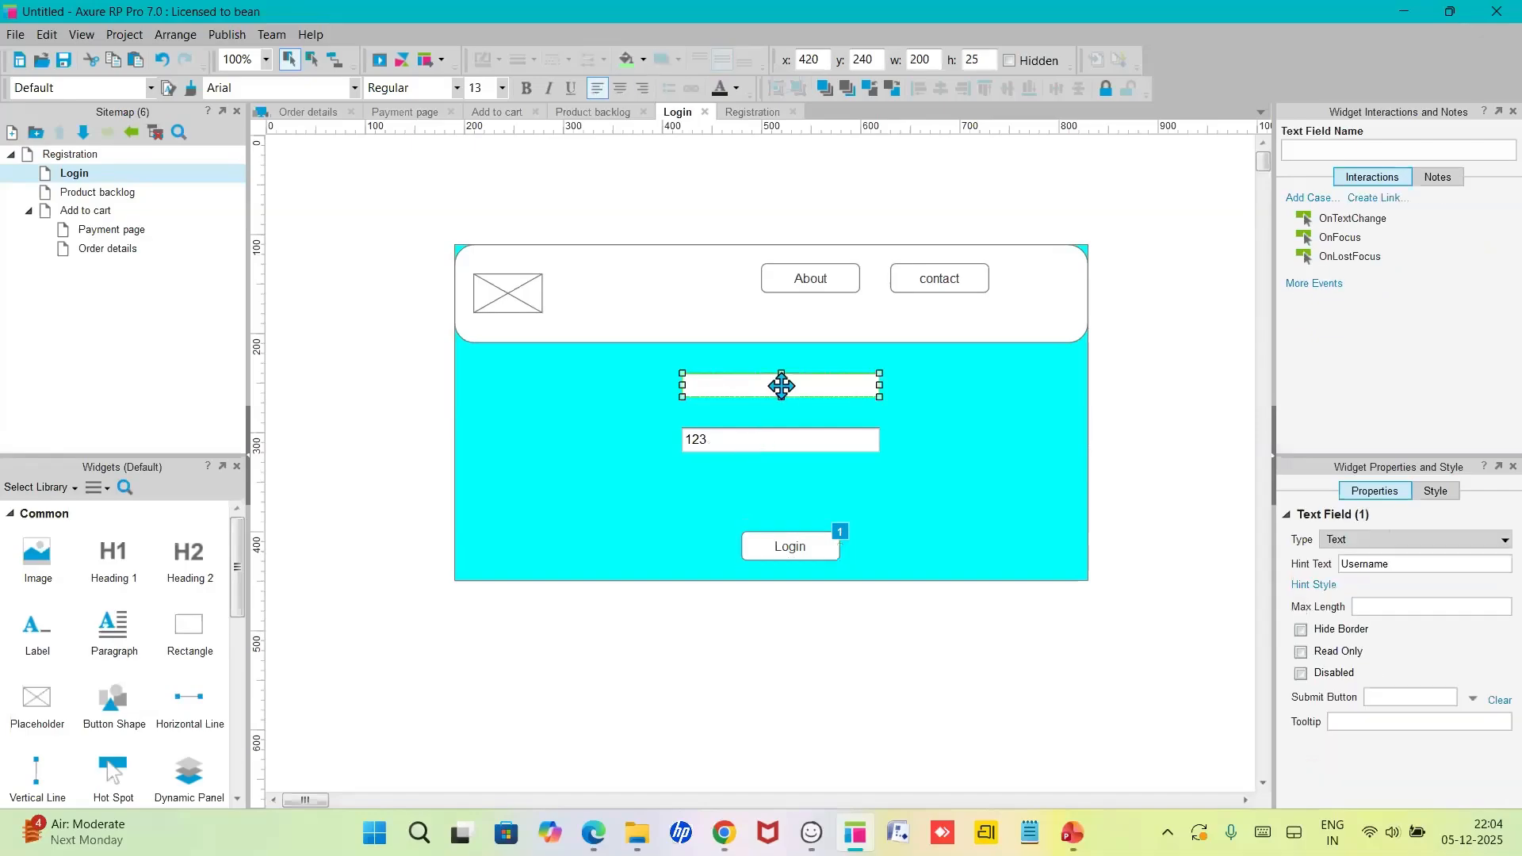
pyautogui.click(1314, 151)
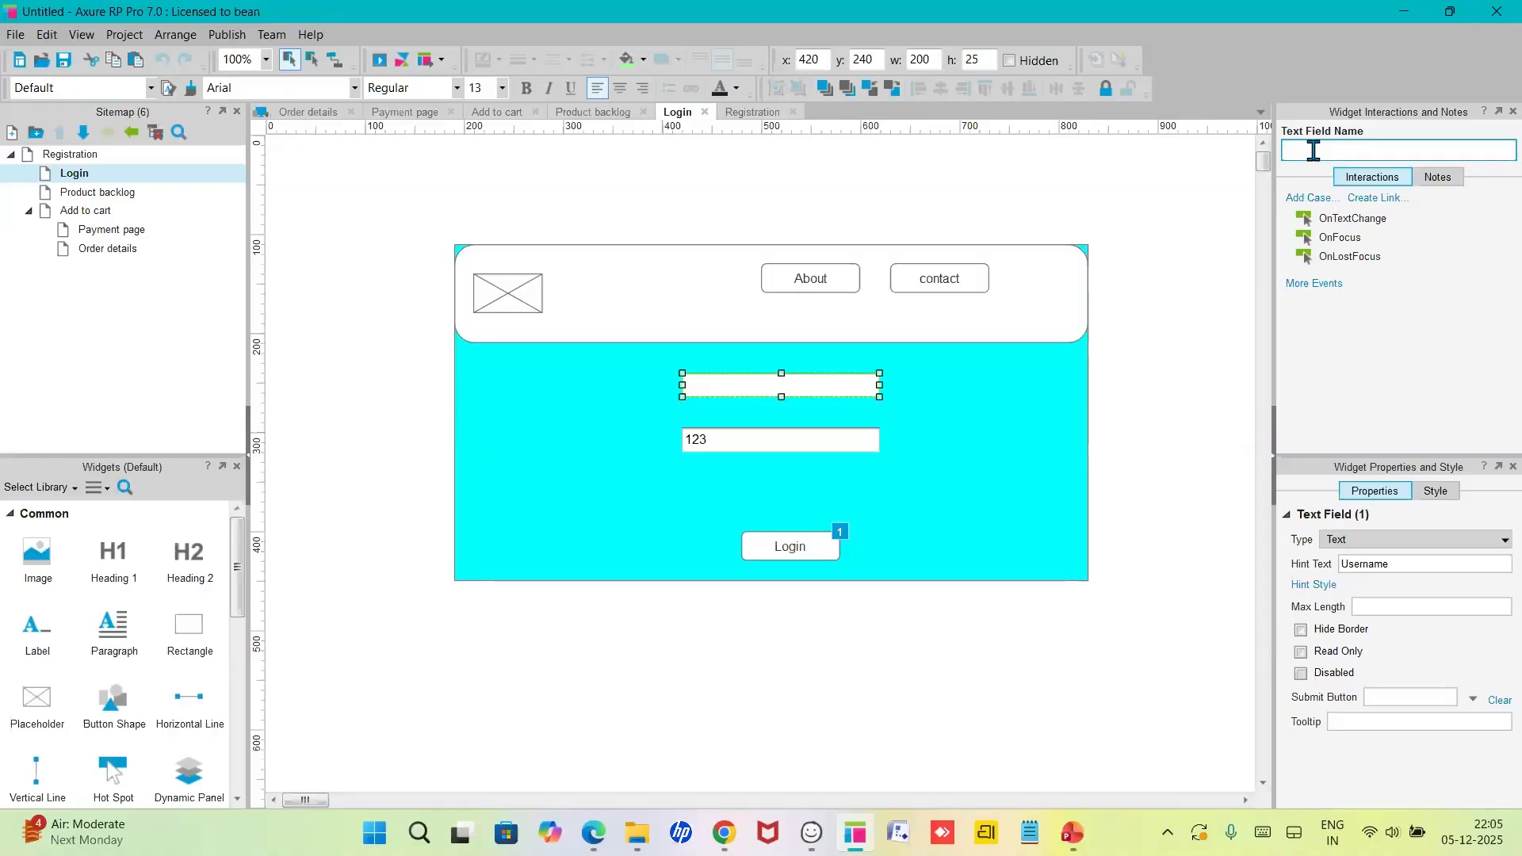
pyautogui.write('Usern')
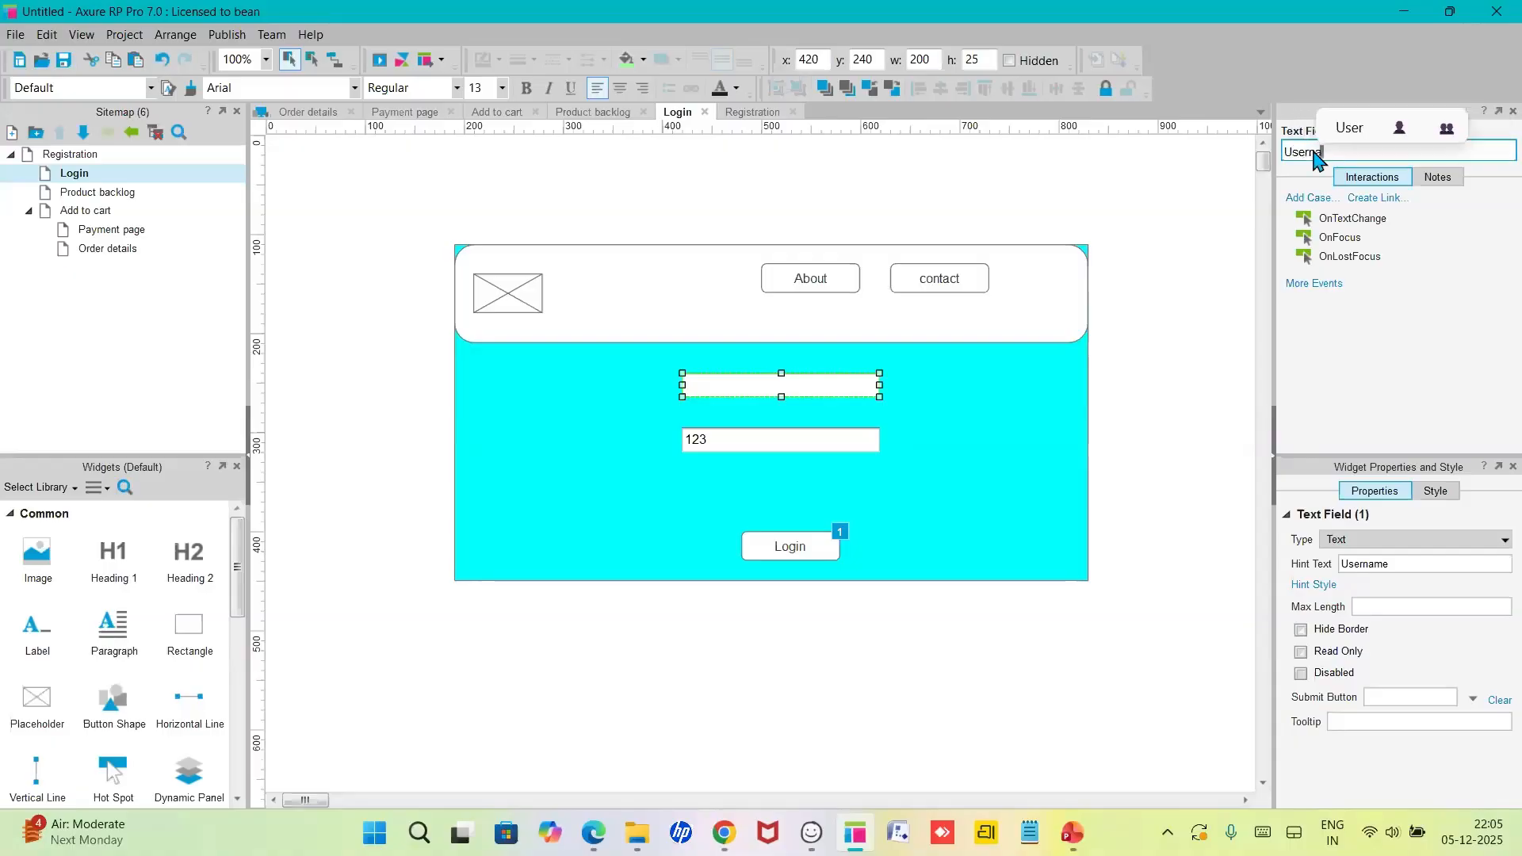
pyautogui.write('ame')
pyautogui.click(1234, 368)
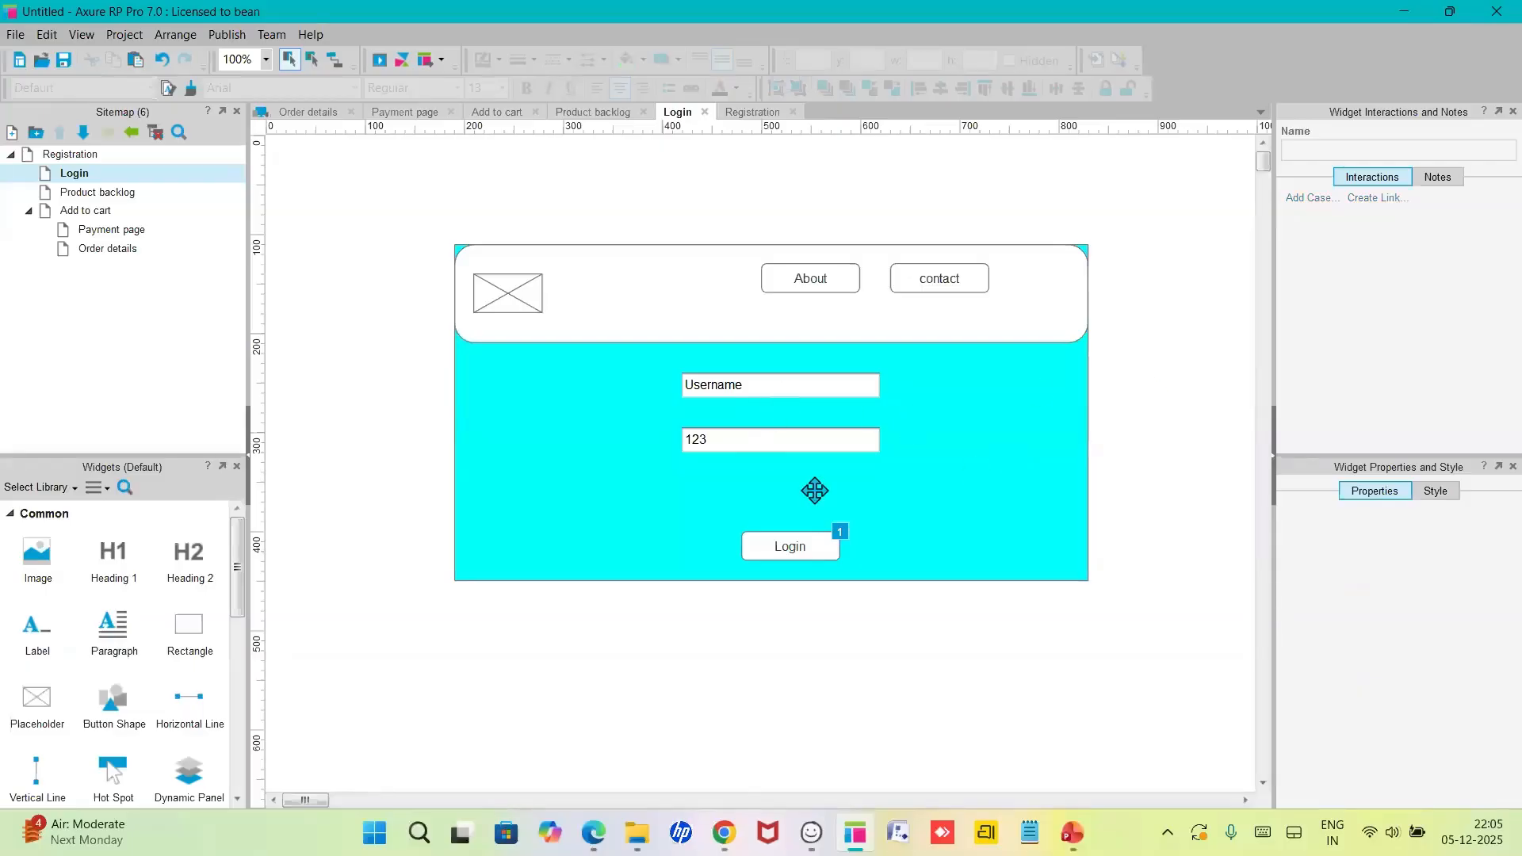
# - Name the Login page's lower text field, with hint text 123, "Password"
pyautogui.click(761, 446)
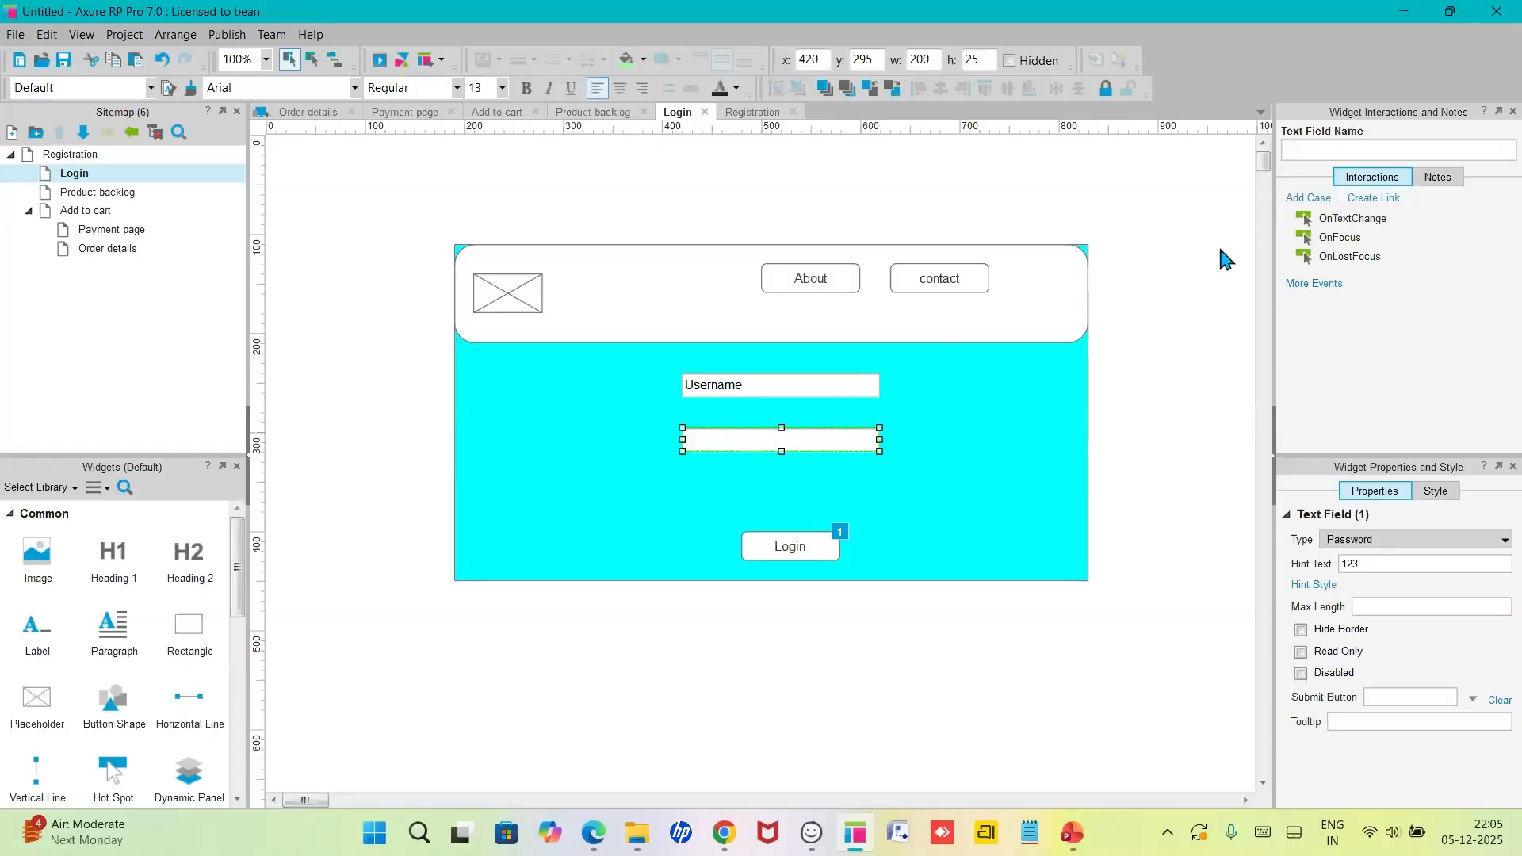
pyautogui.click(1309, 148)
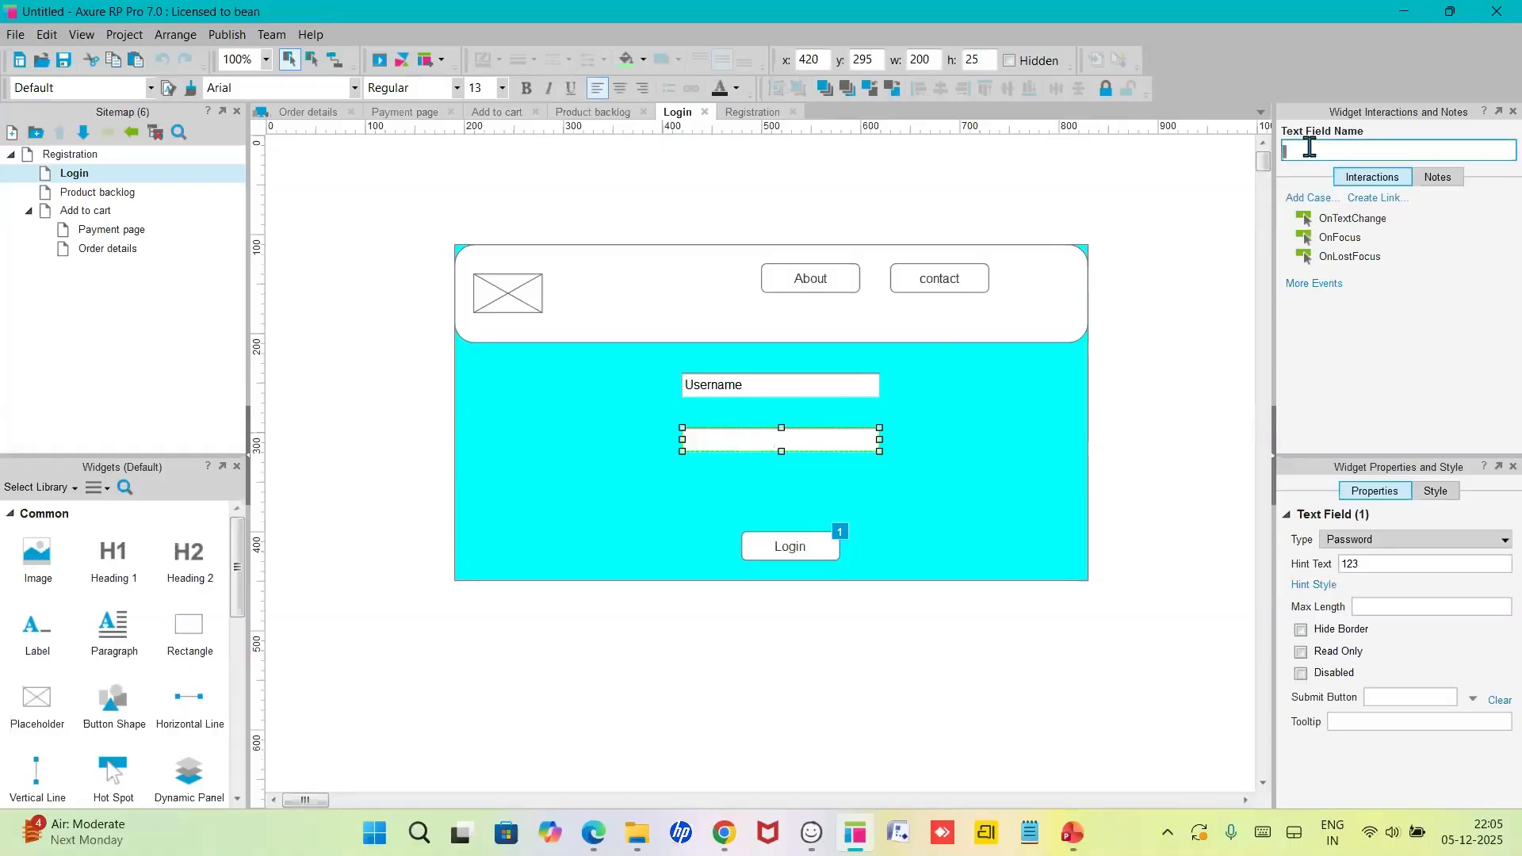
pyautogui.write('P')
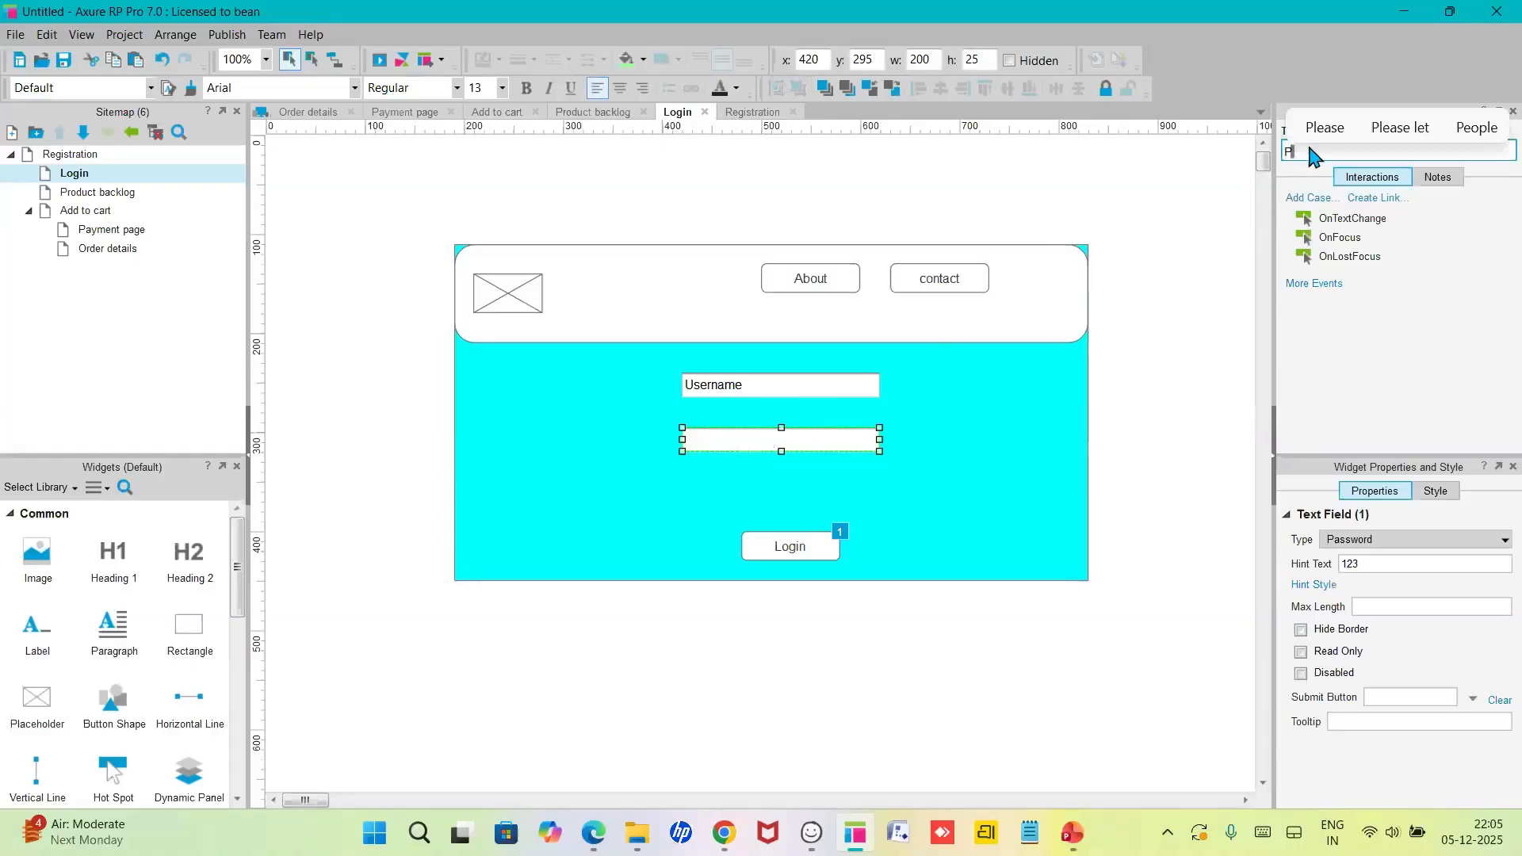
pyautogui.write('assword')
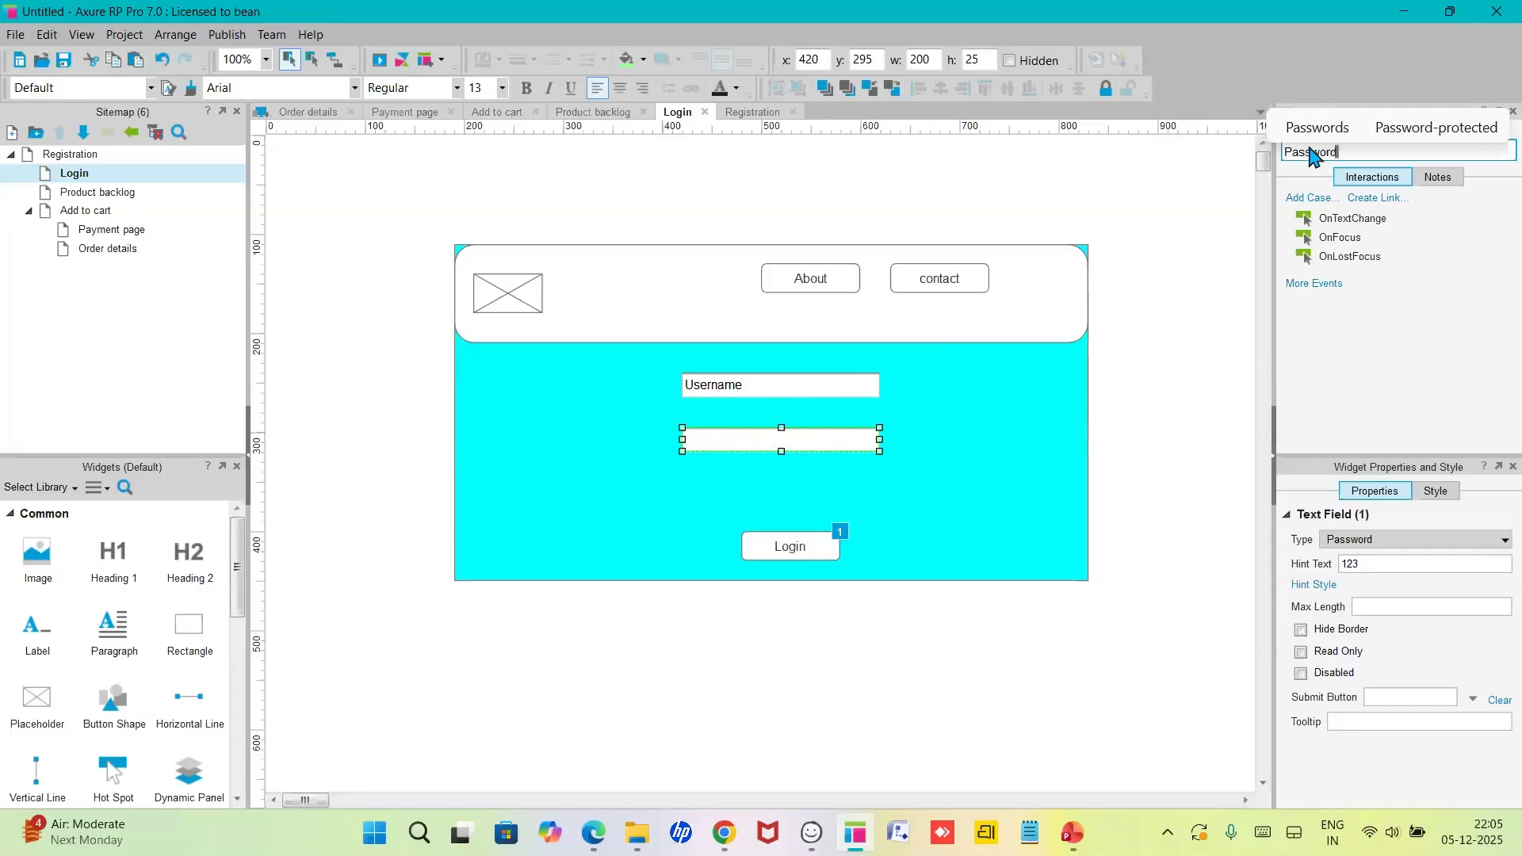
pyautogui.click(1161, 367)
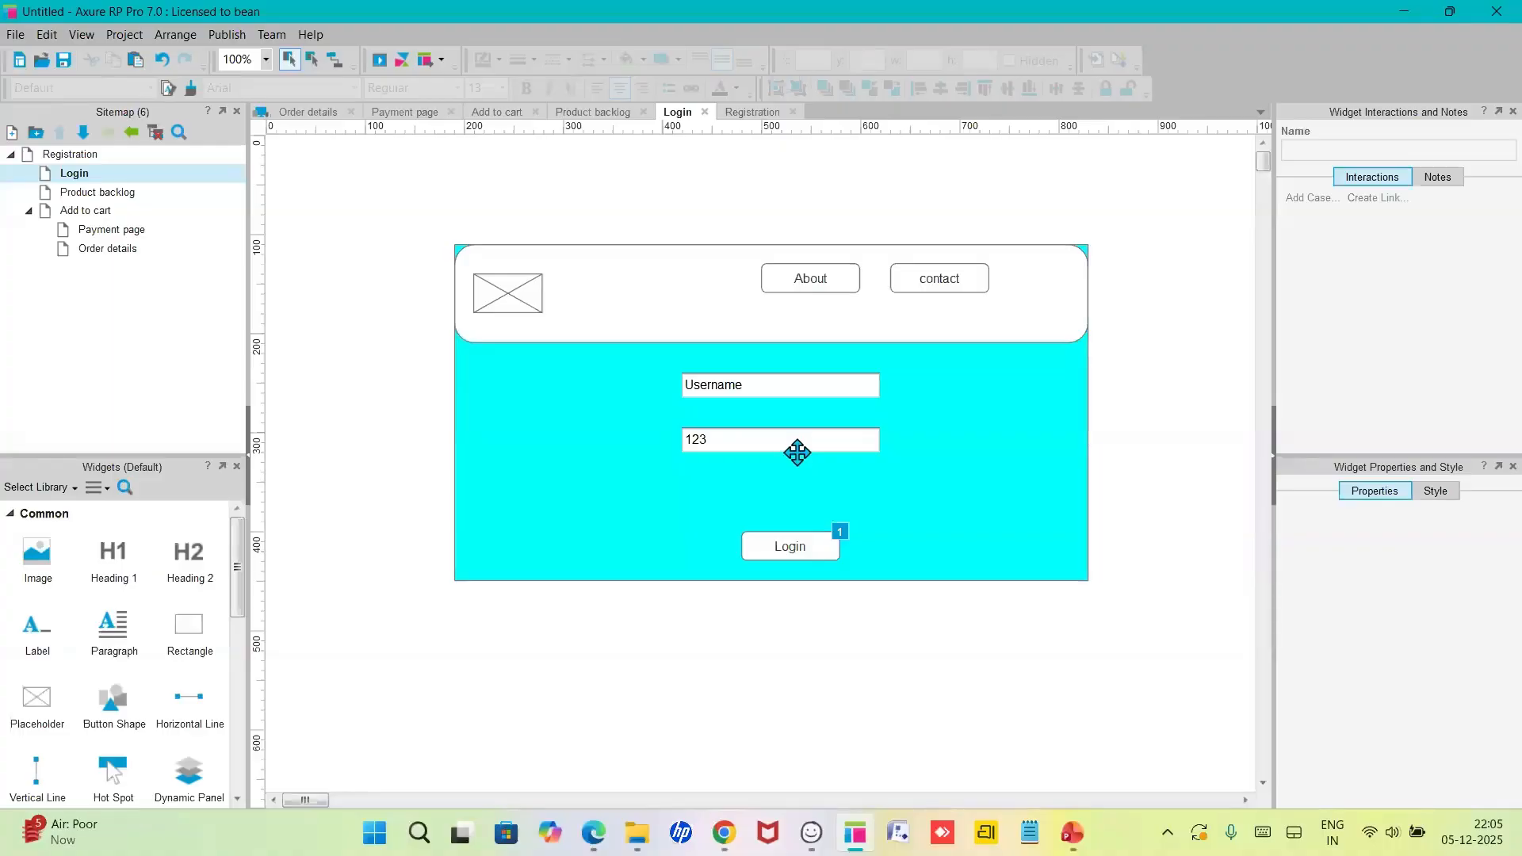
# - Name the Login page's Login shape "Login button", and leave that shape selected
pyautogui.click(780, 553)
pyautogui.click(1313, 147)
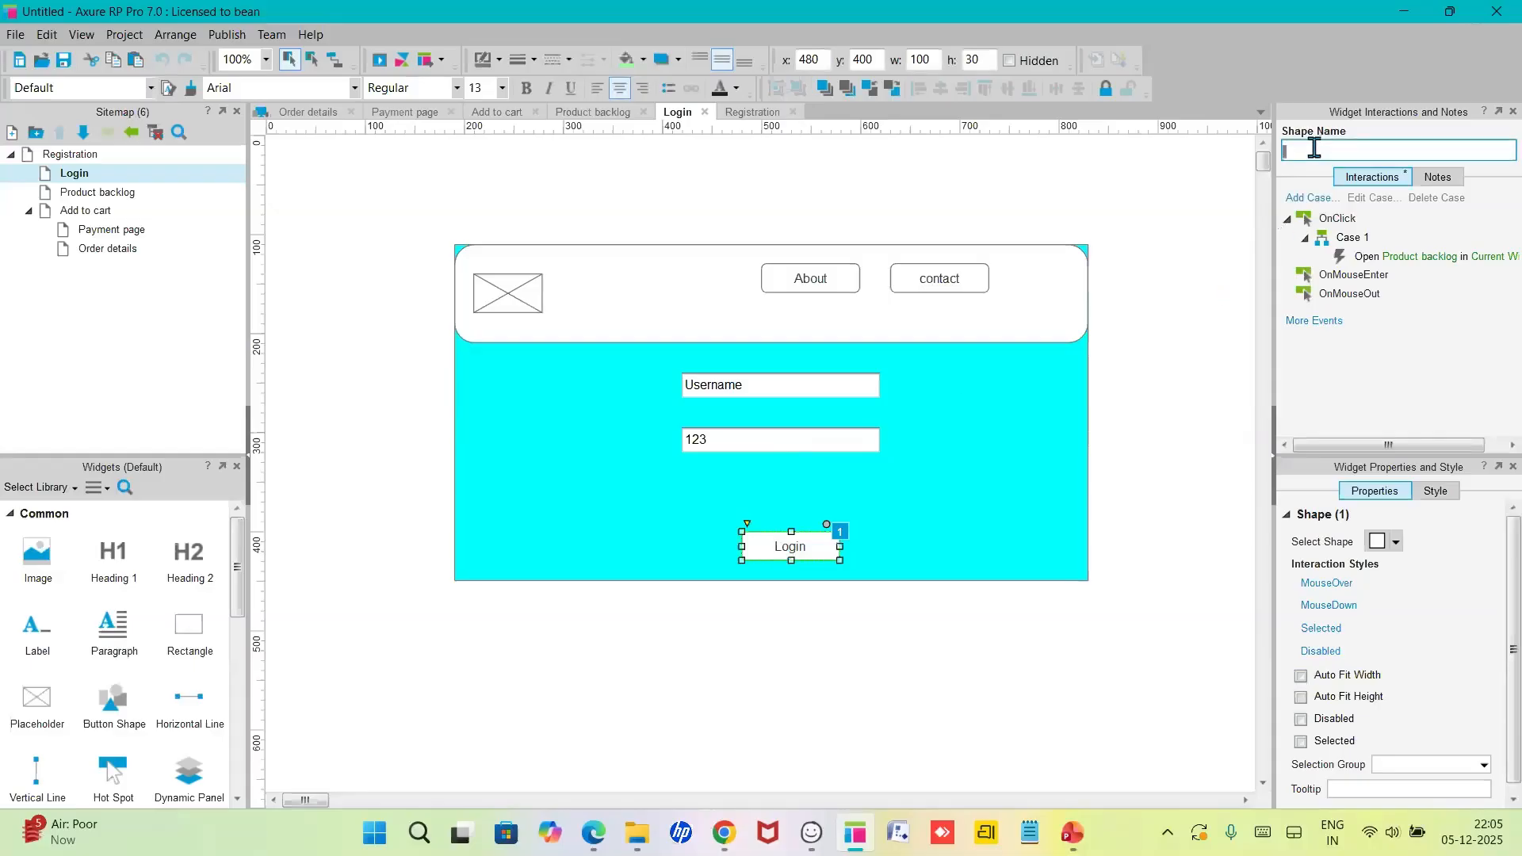
pyautogui.write('Logi')
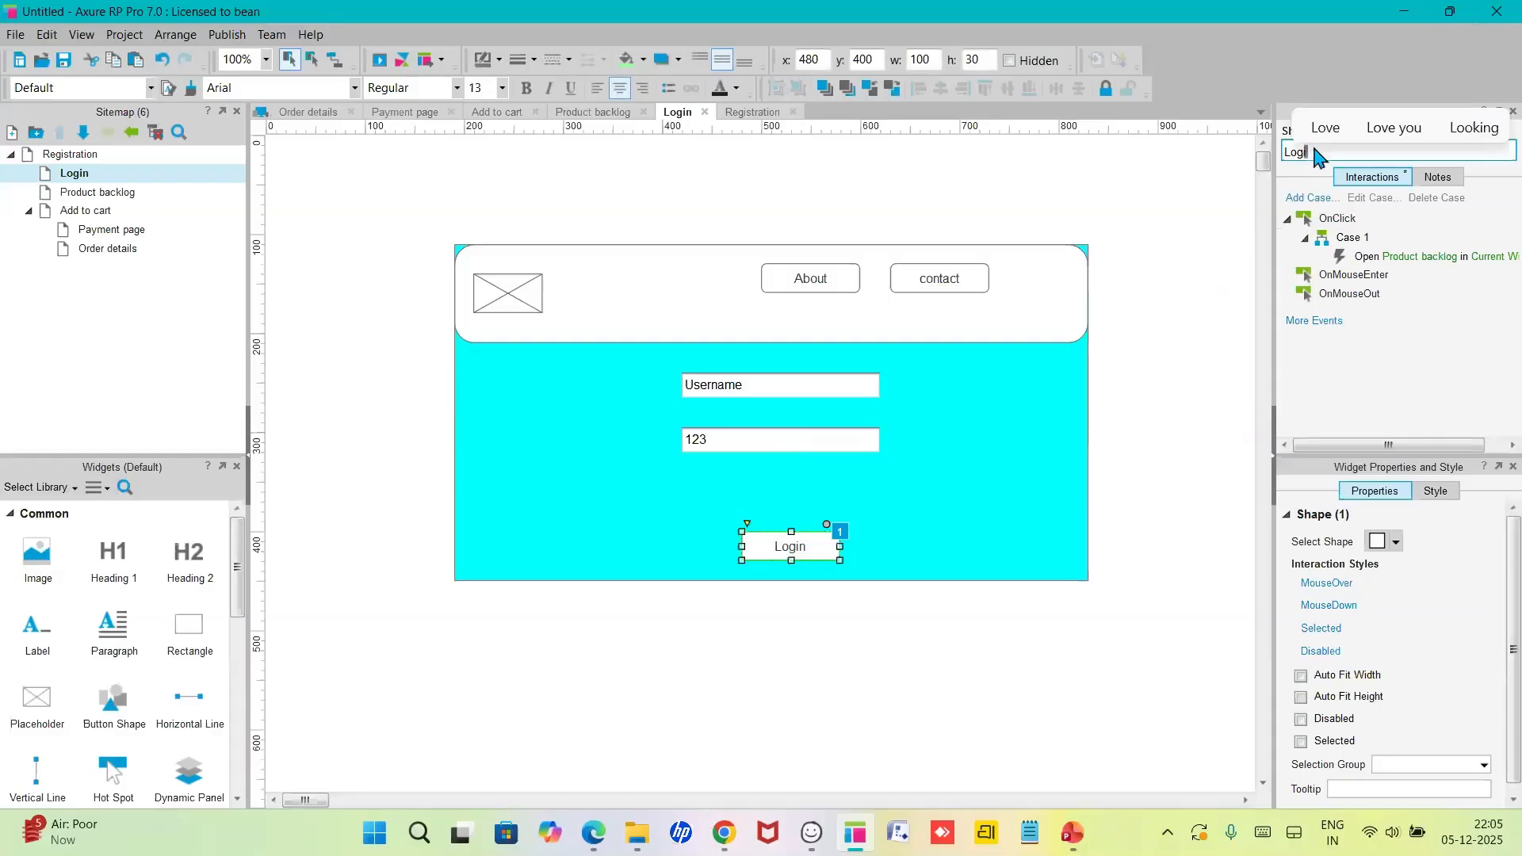
pyautogui.write('n bu')
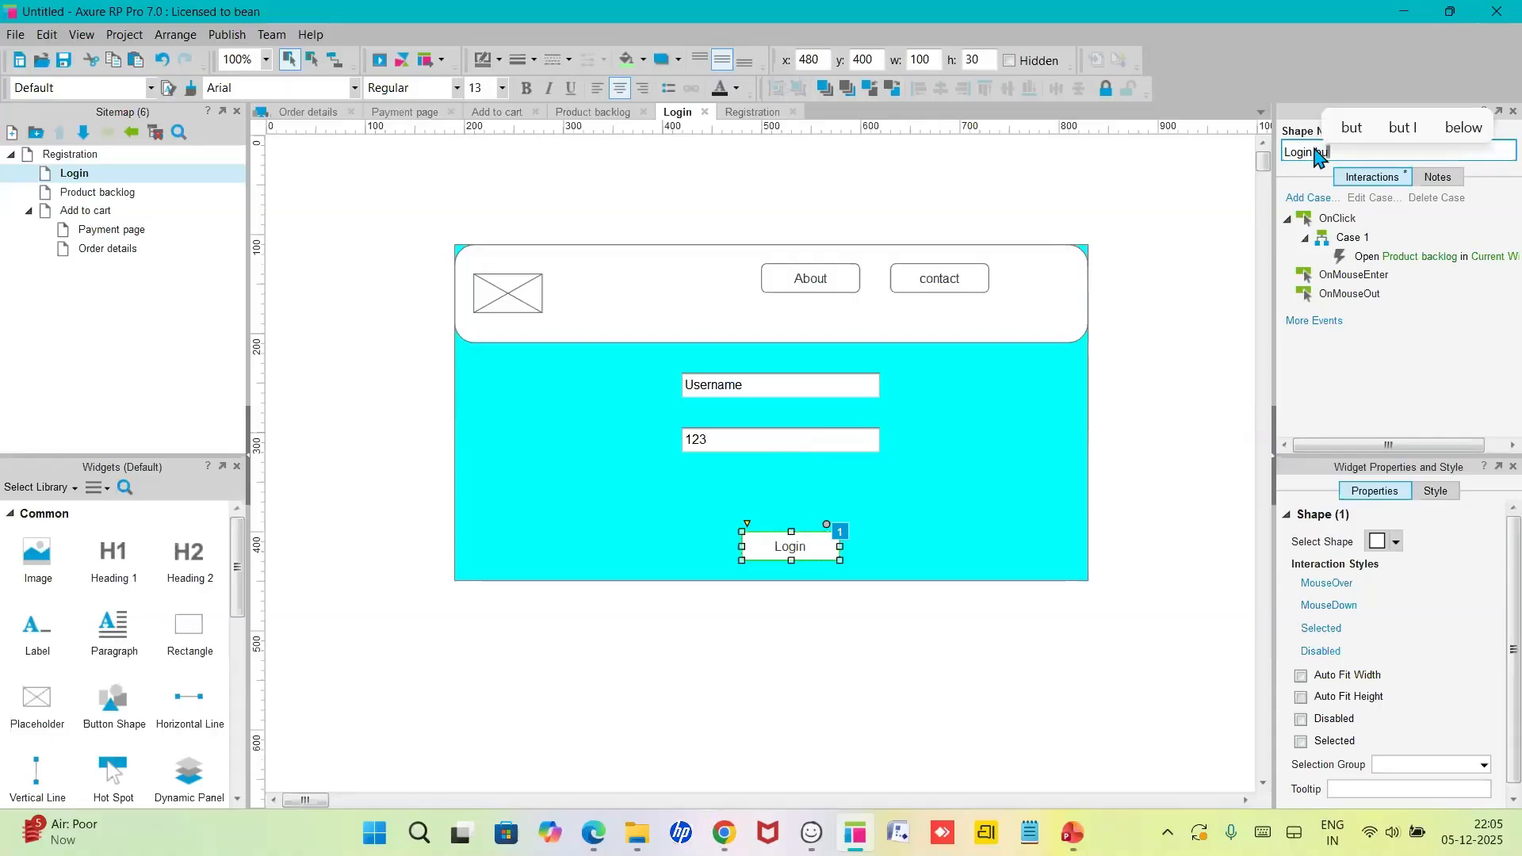
pyautogui.write('tton')
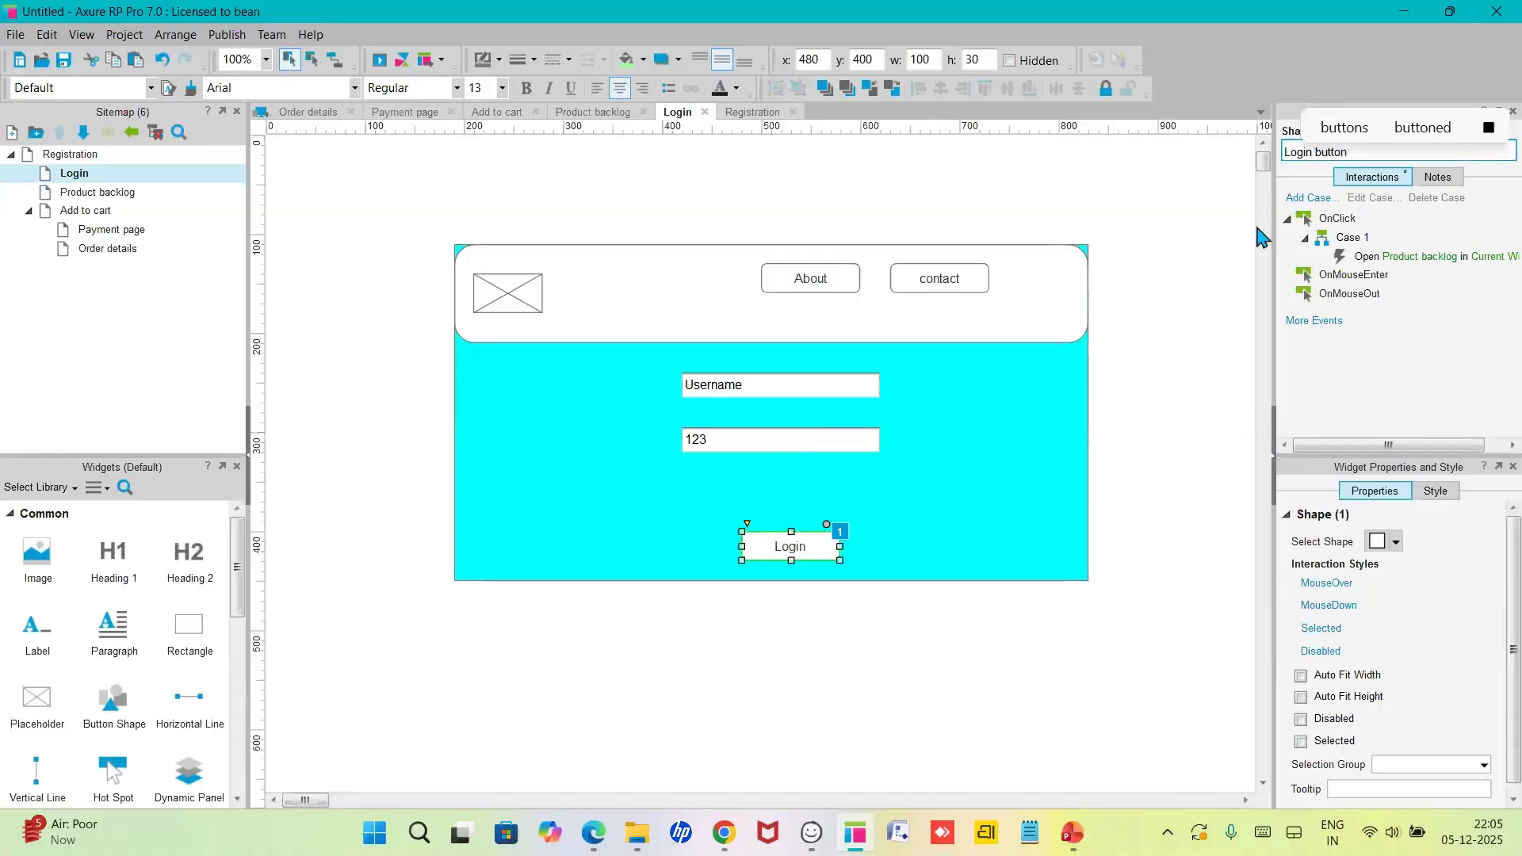
pyautogui.click(1218, 260)
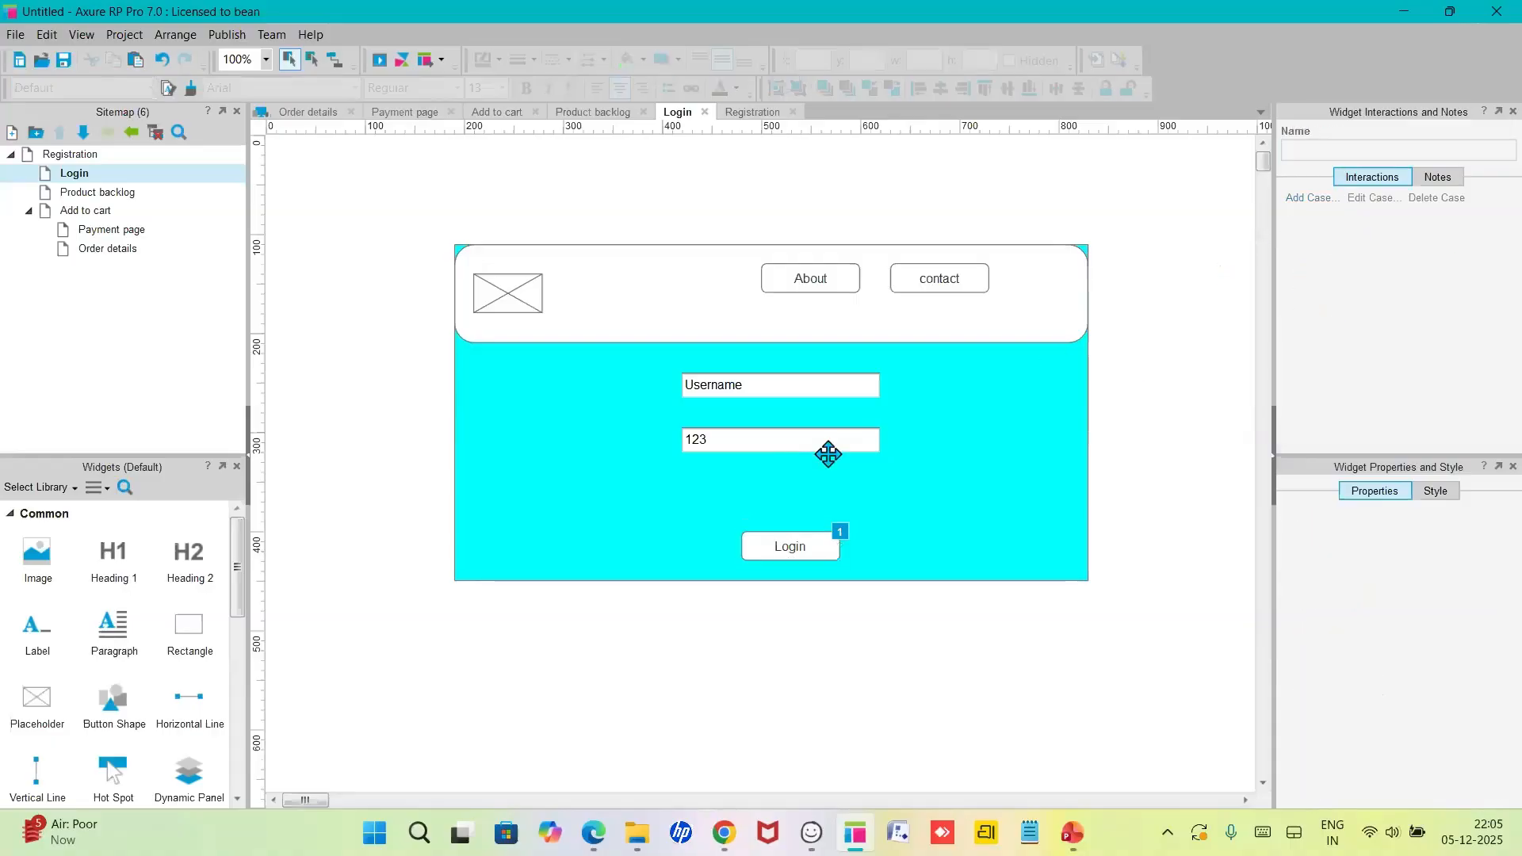
pyautogui.click(796, 387)
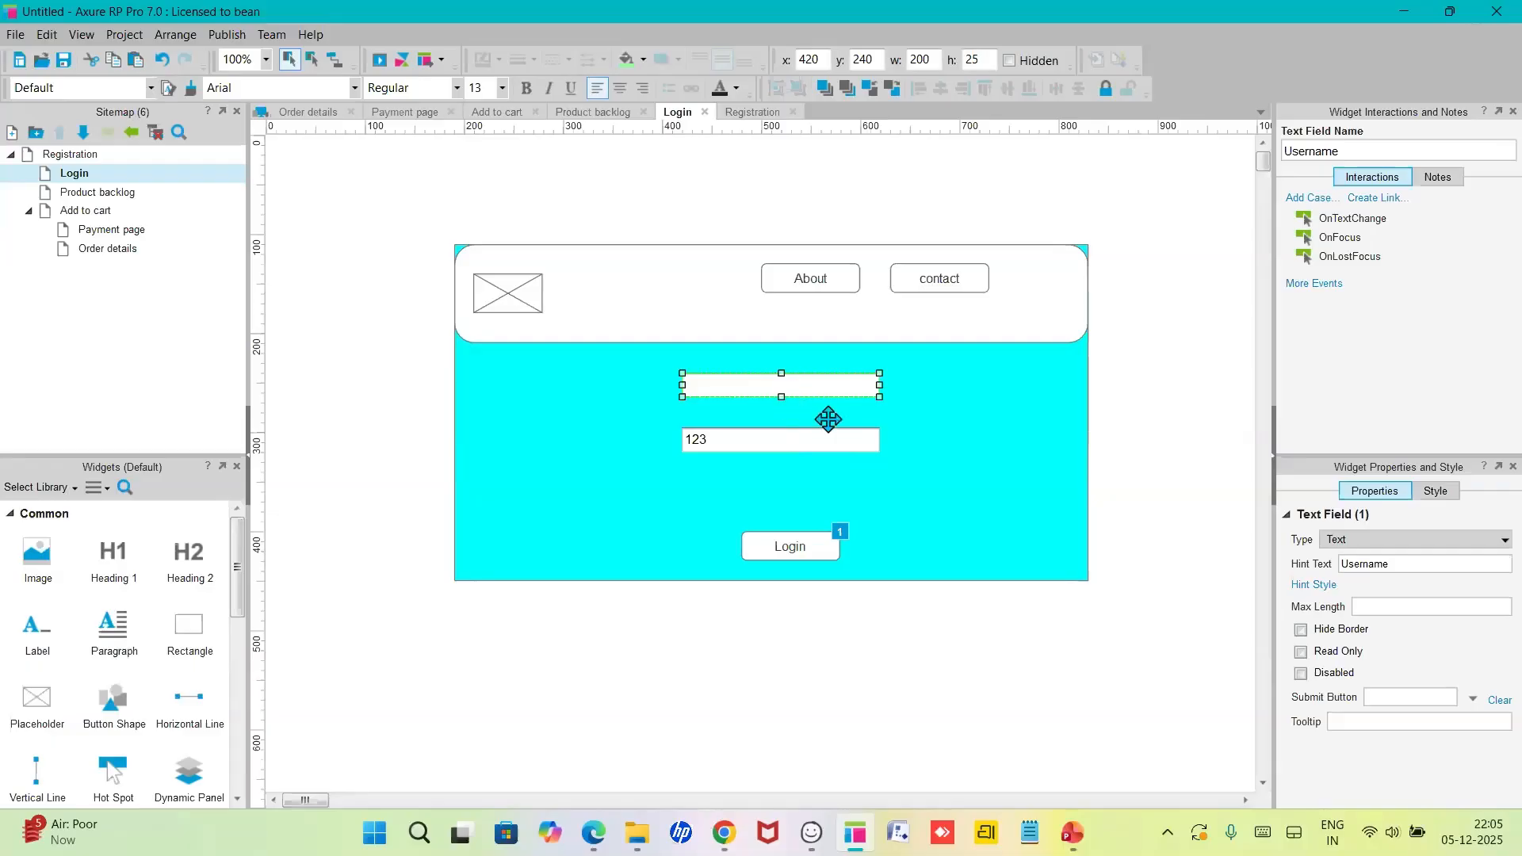
pyautogui.click(785, 545)
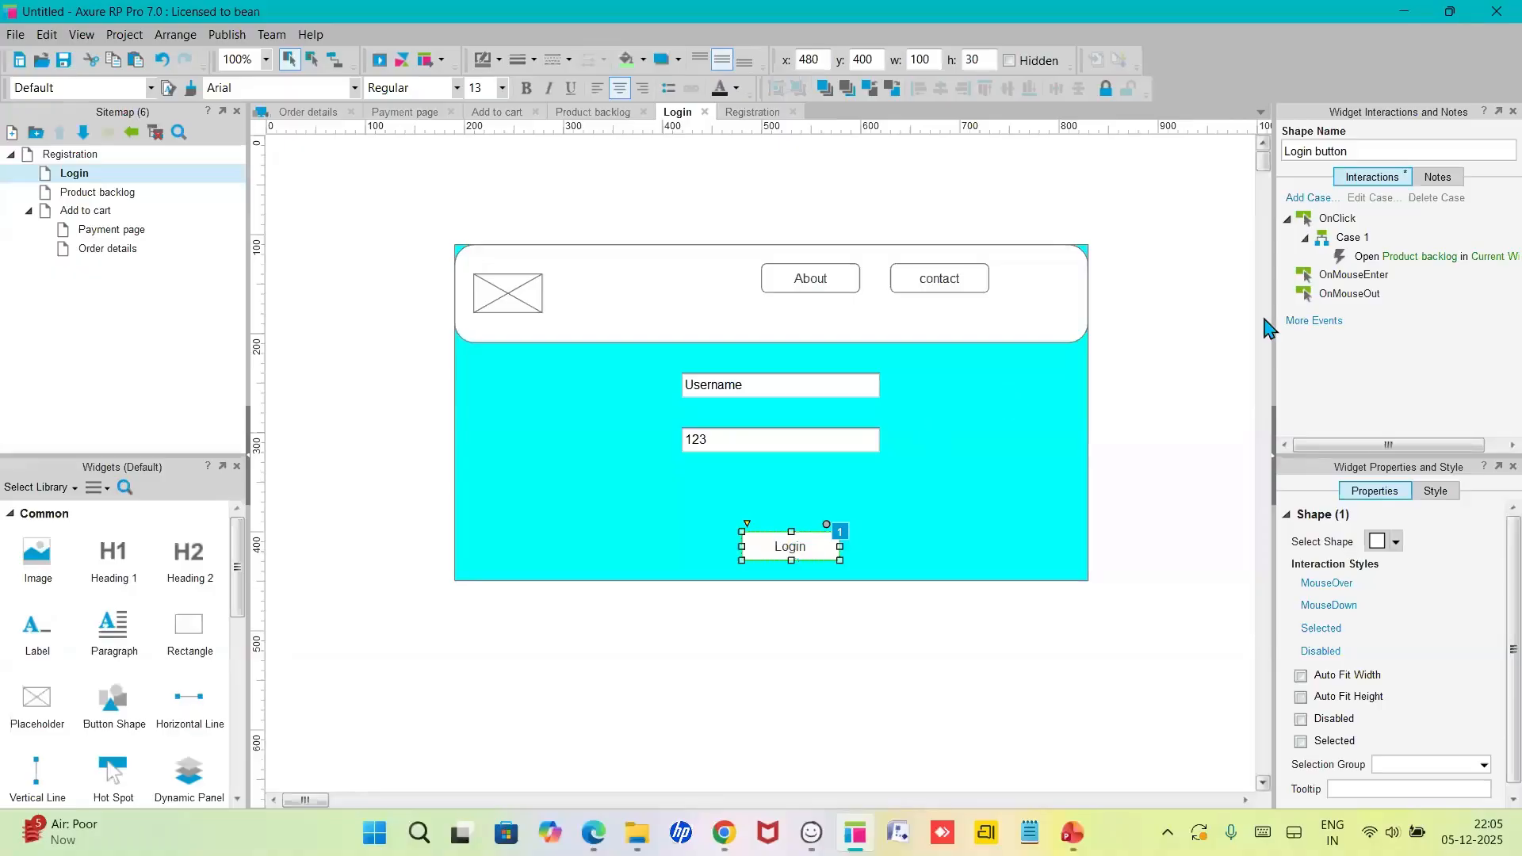
pyautogui.doubleClick(1339, 219)
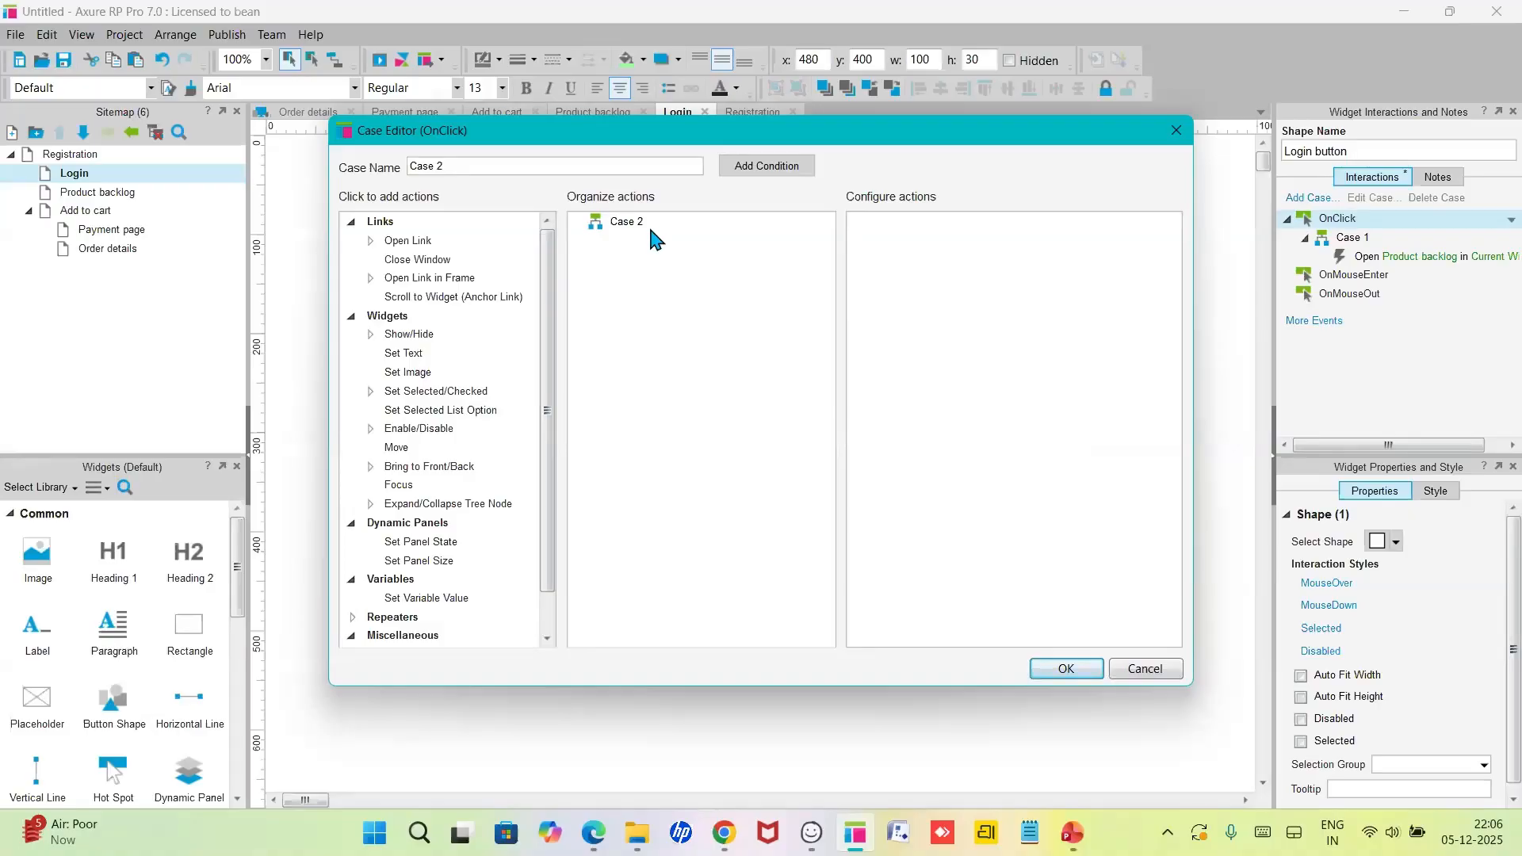
pyautogui.click(426, 244)
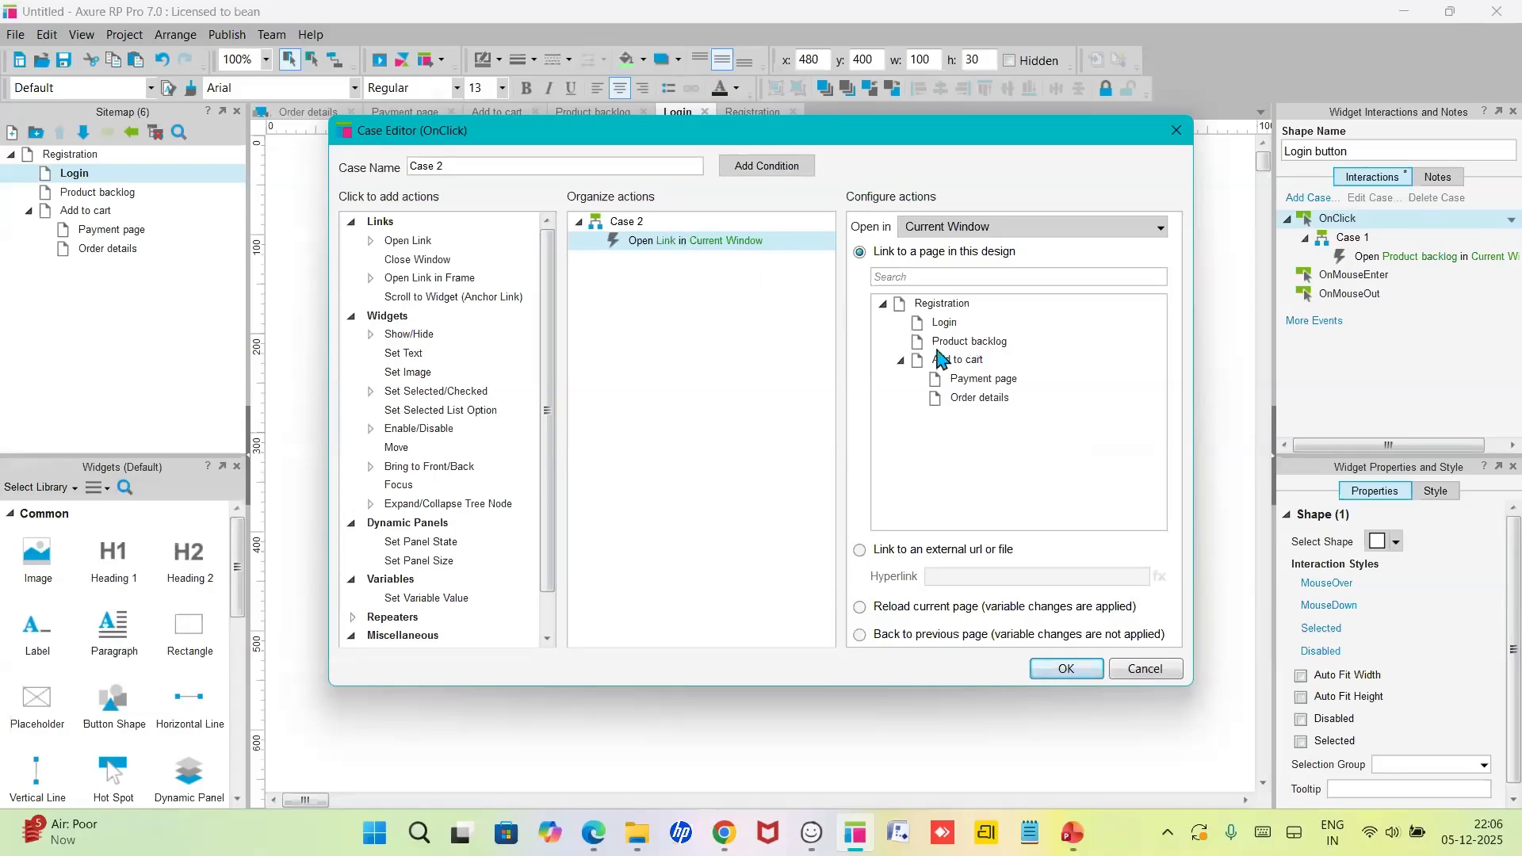
pyautogui.click(888, 277)
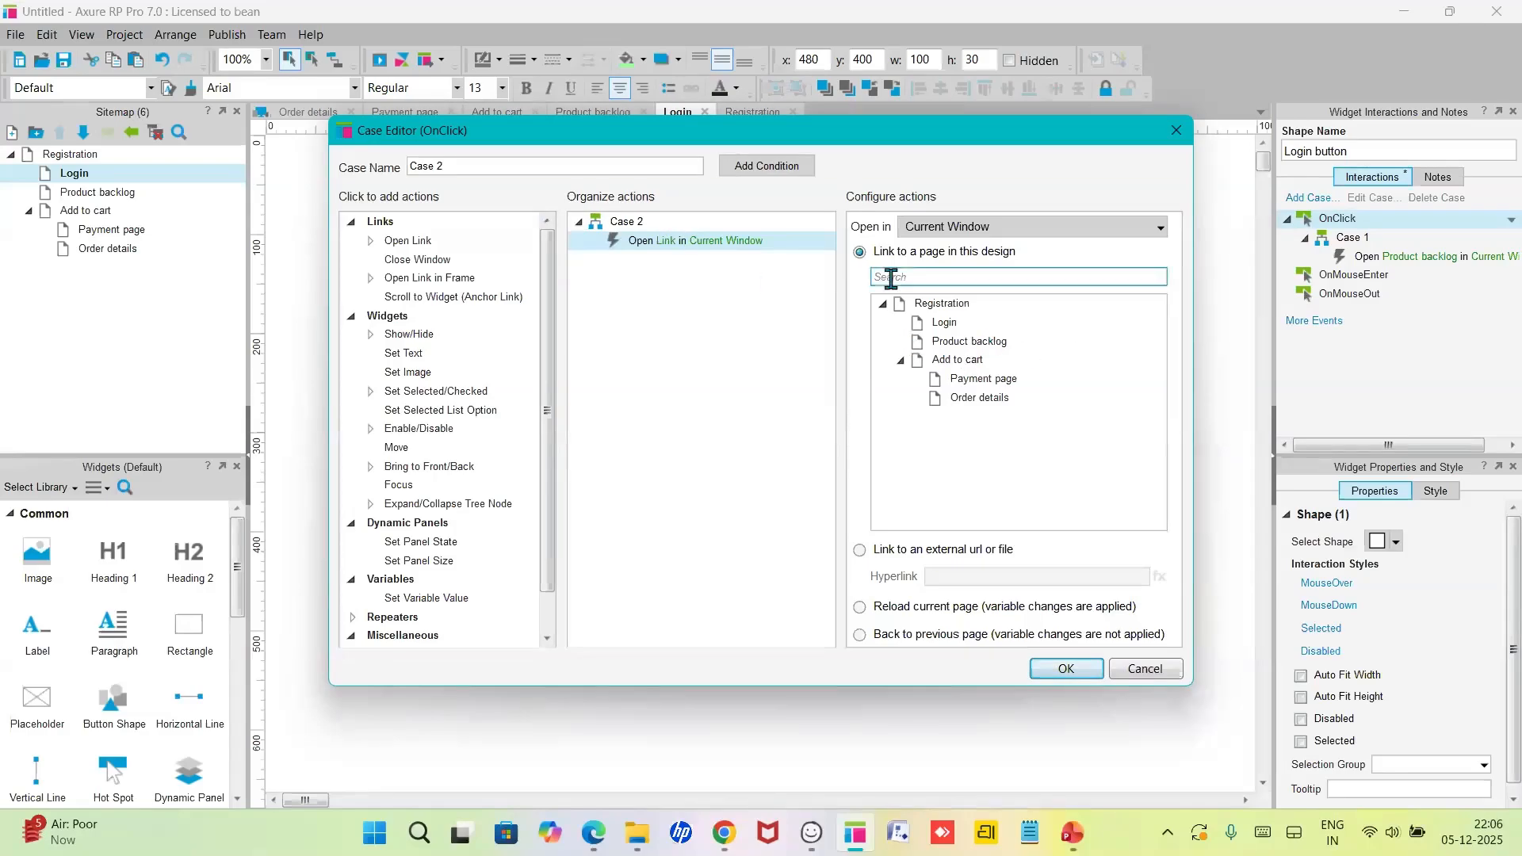
pyautogui.click(1176, 131)
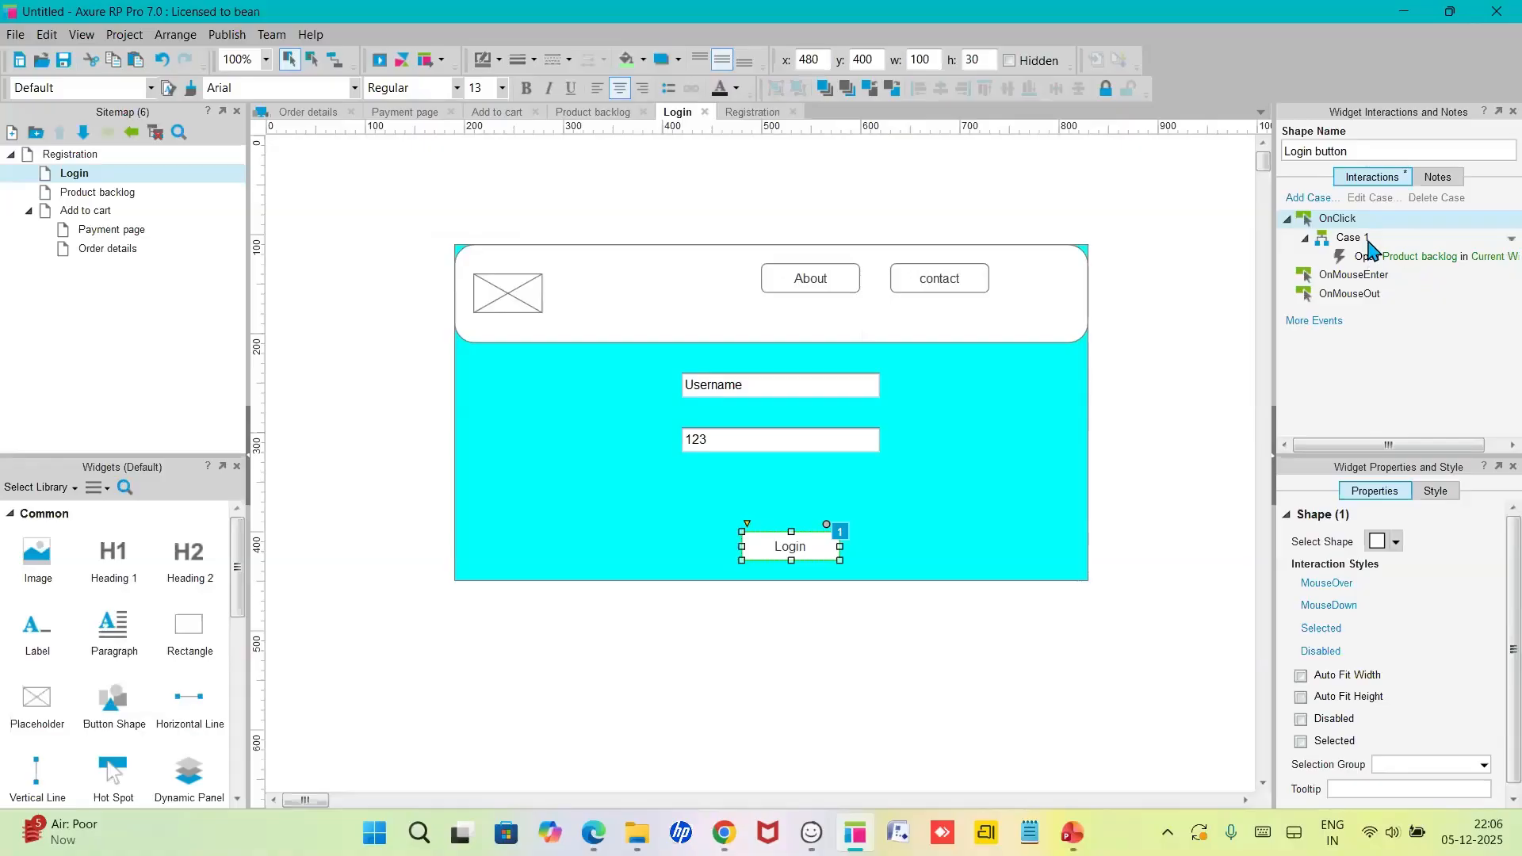
# - Add a condition to the Login button's OnClick Case 1 that tests the text on the Username widget
pyautogui.doubleClick(1368, 238)
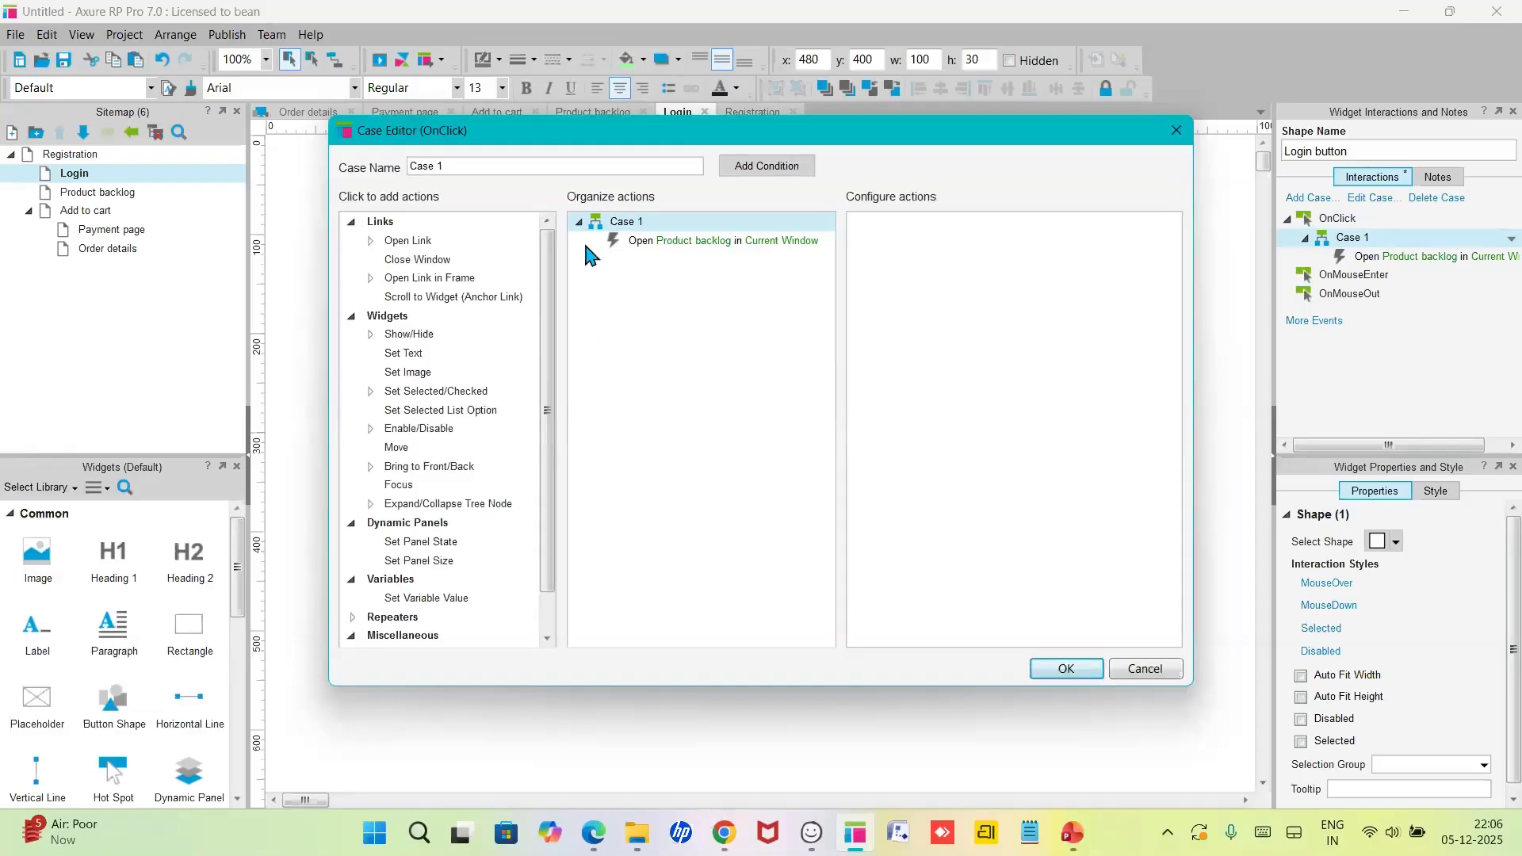
pyautogui.click(670, 246)
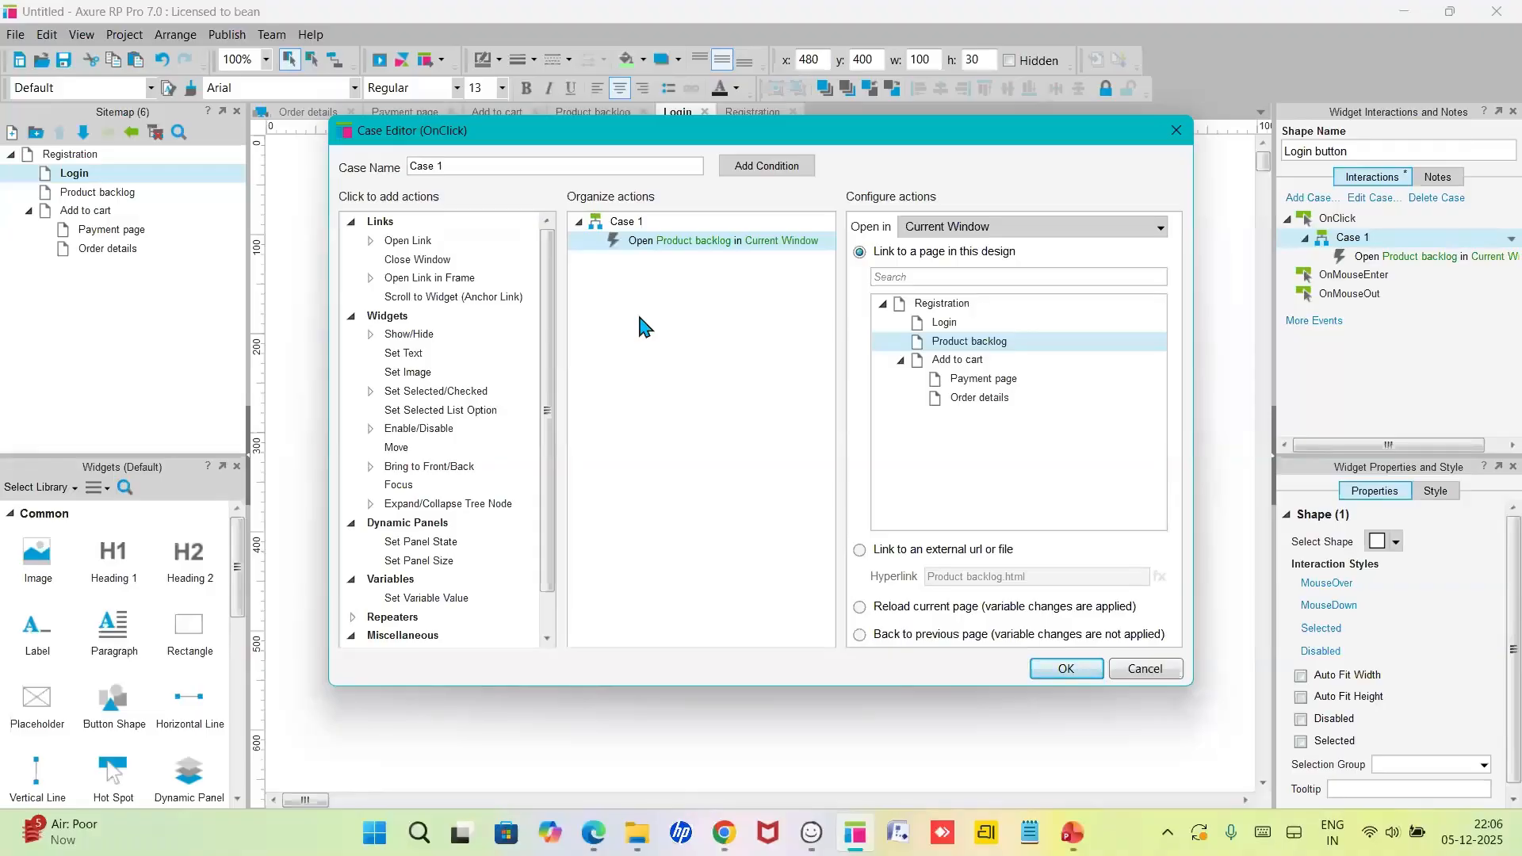
pyautogui.click(638, 224)
pyautogui.doubleClick(638, 223)
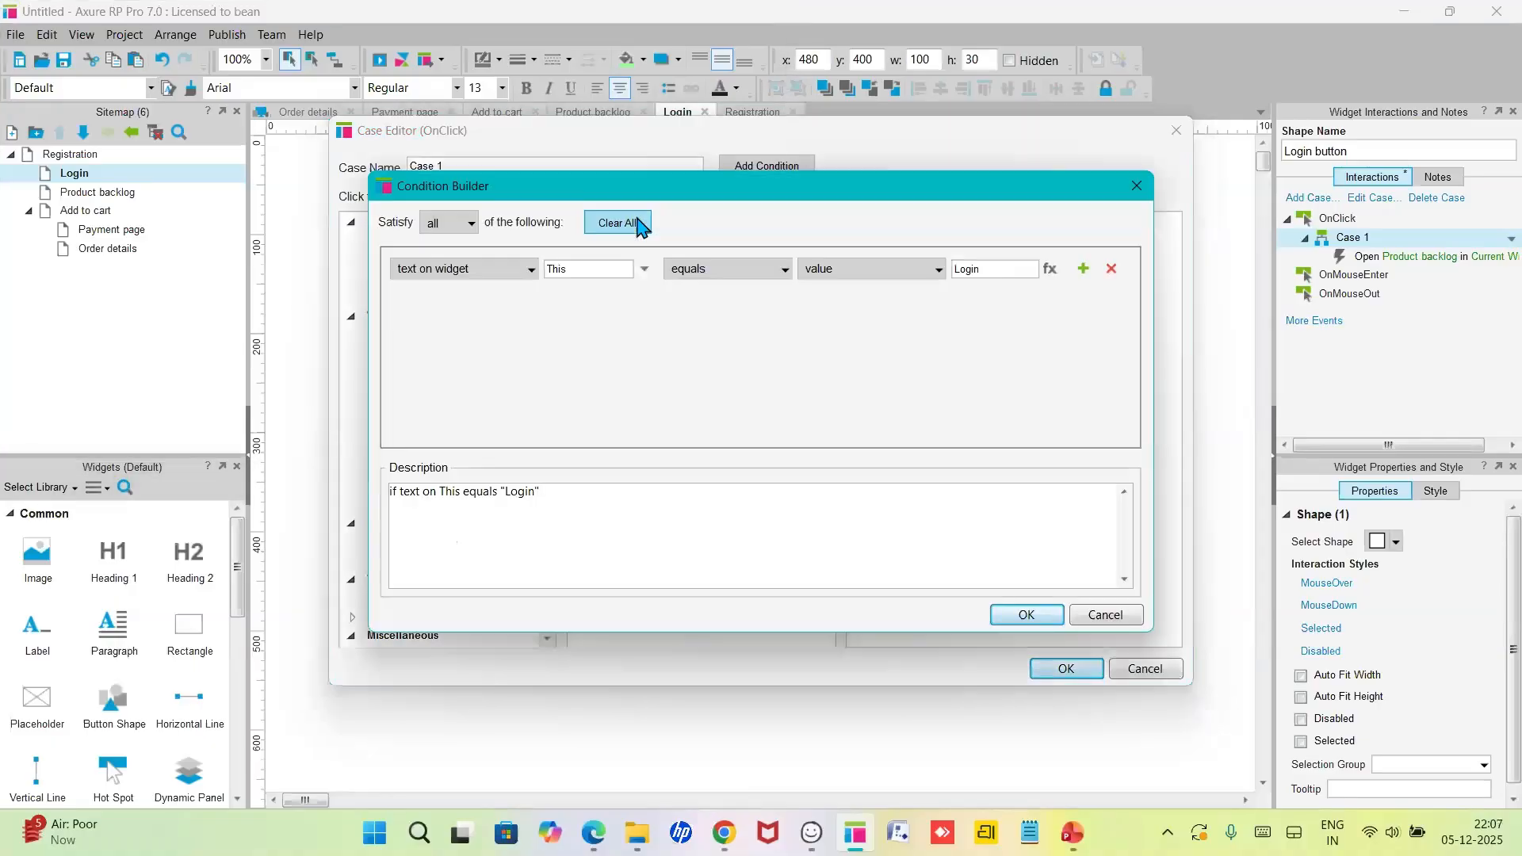
pyautogui.click(1143, 188)
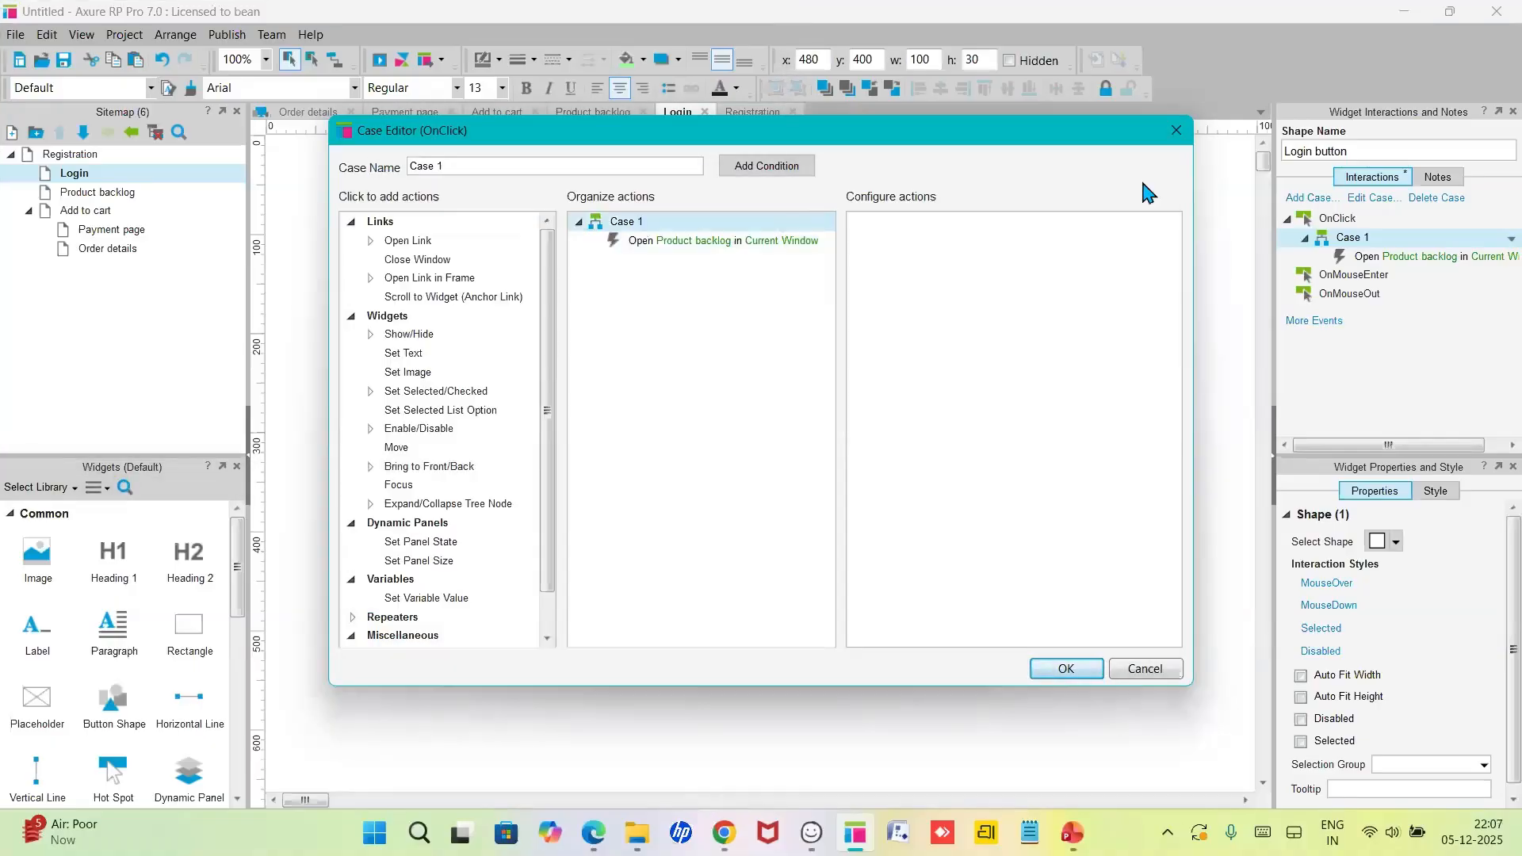
pyautogui.doubleClick(647, 225)
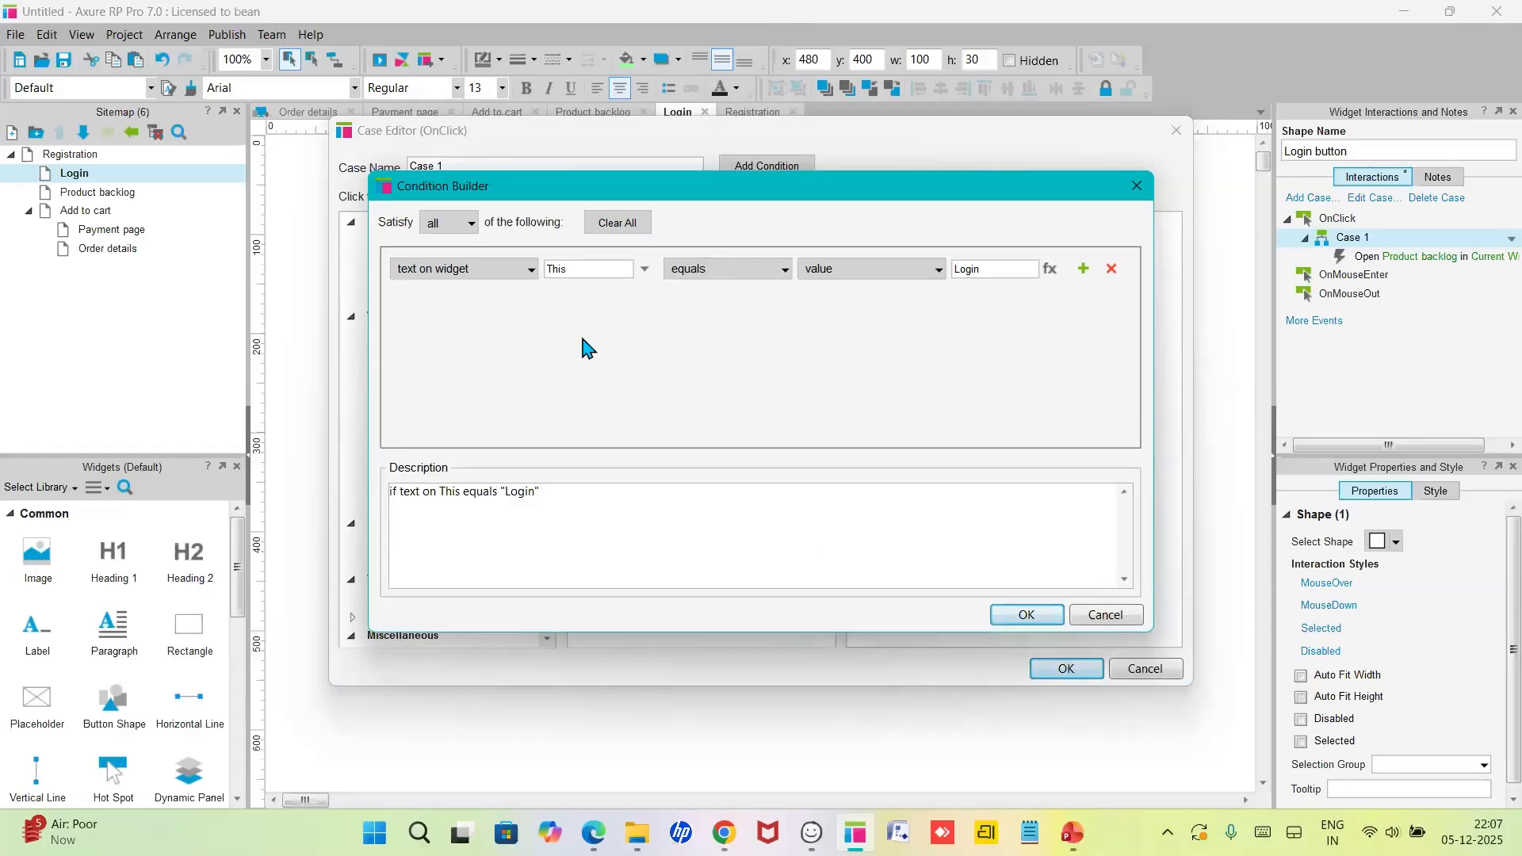
pyautogui.click(492, 271)
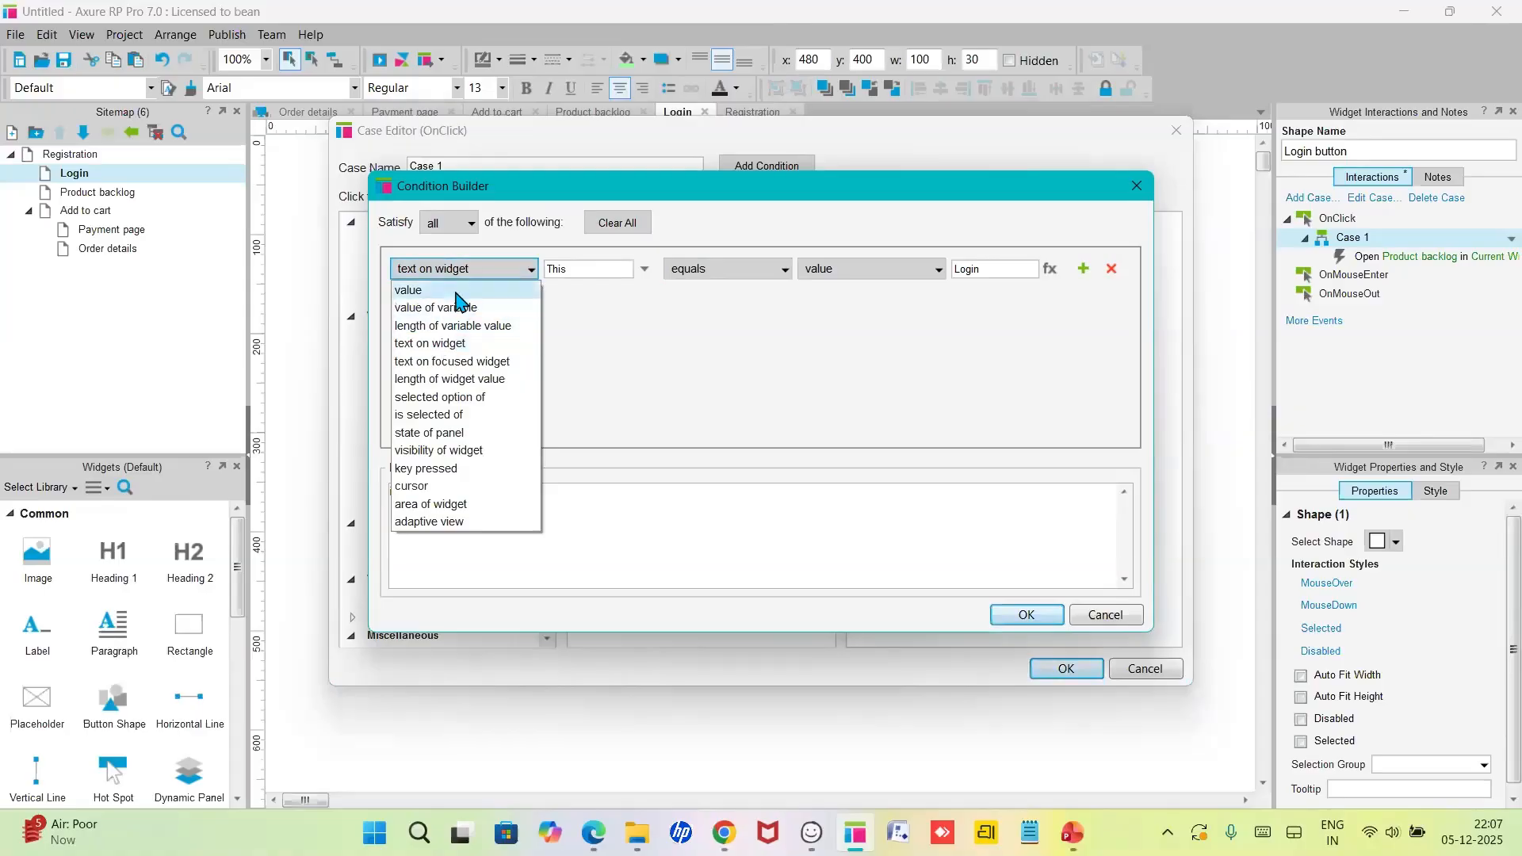
pyautogui.click(464, 344)
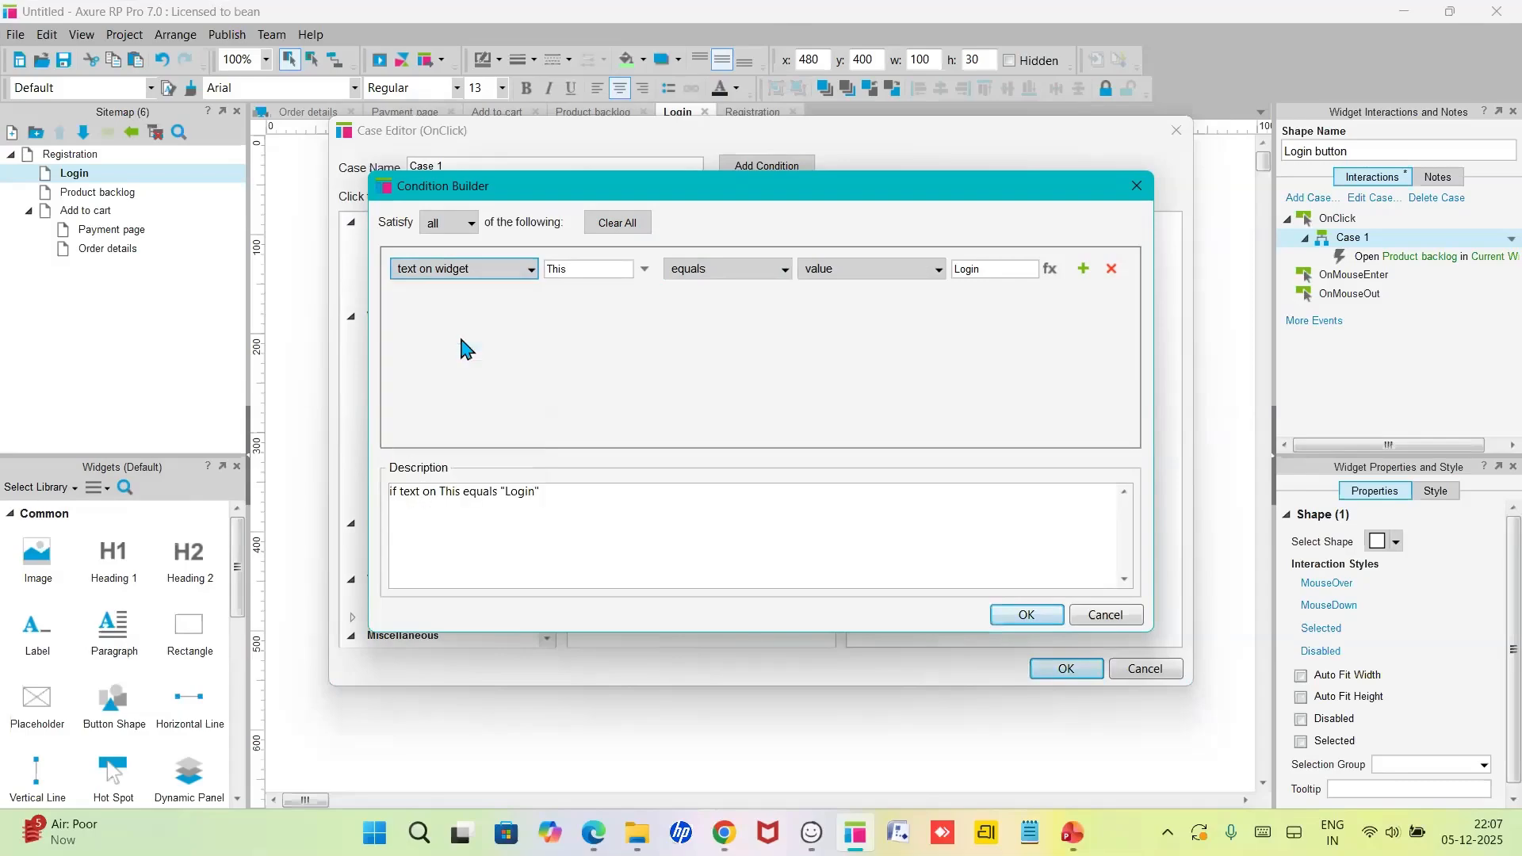
pyautogui.click(577, 270)
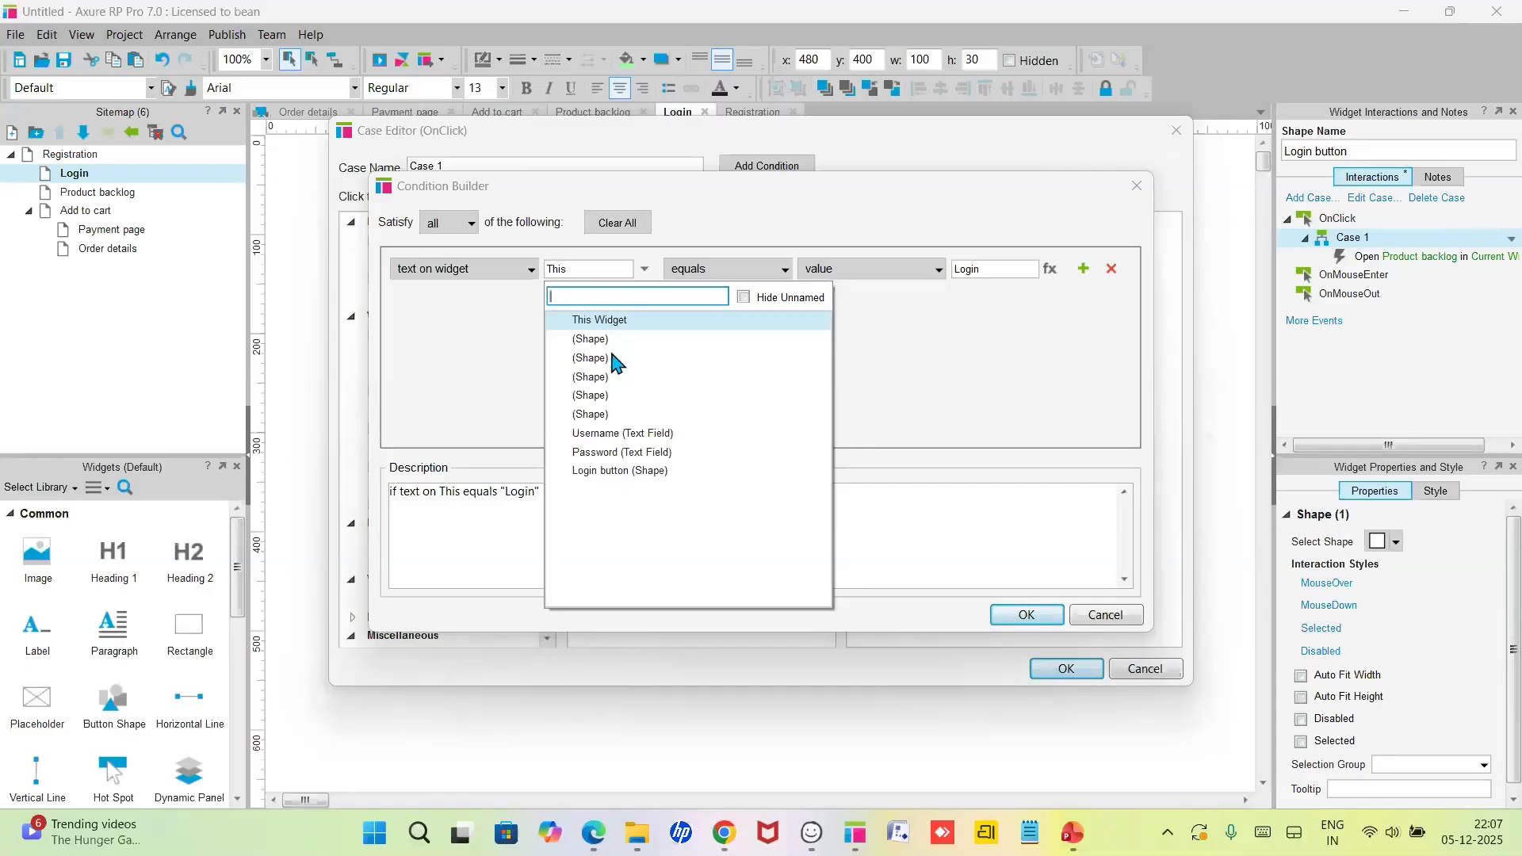
pyautogui.click(615, 434)
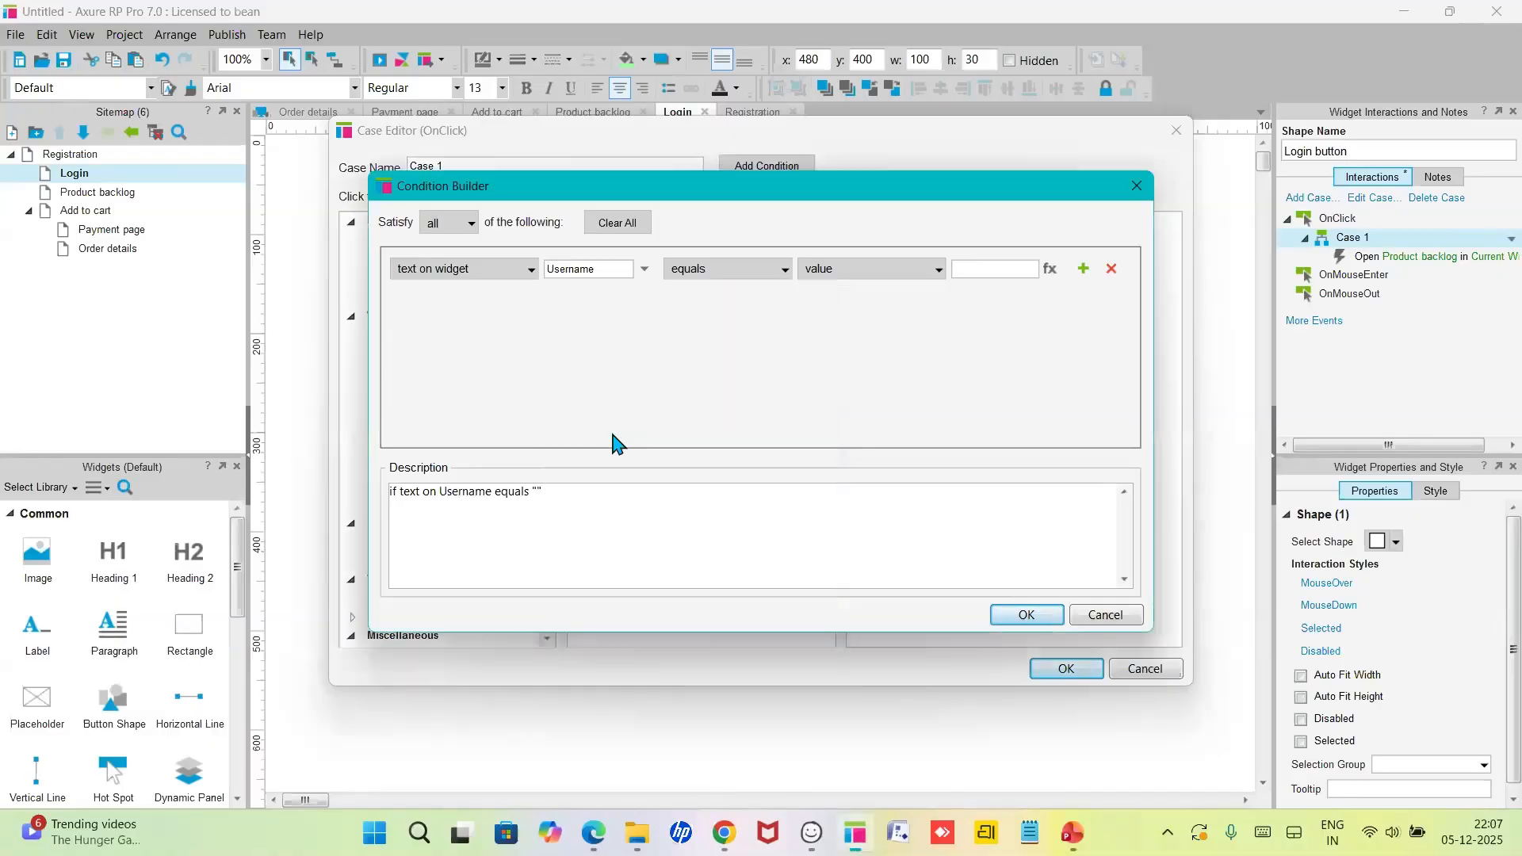
# - Make the Username condition equal the value of the sample username, and add a second condition row
pyautogui.click(740, 277)
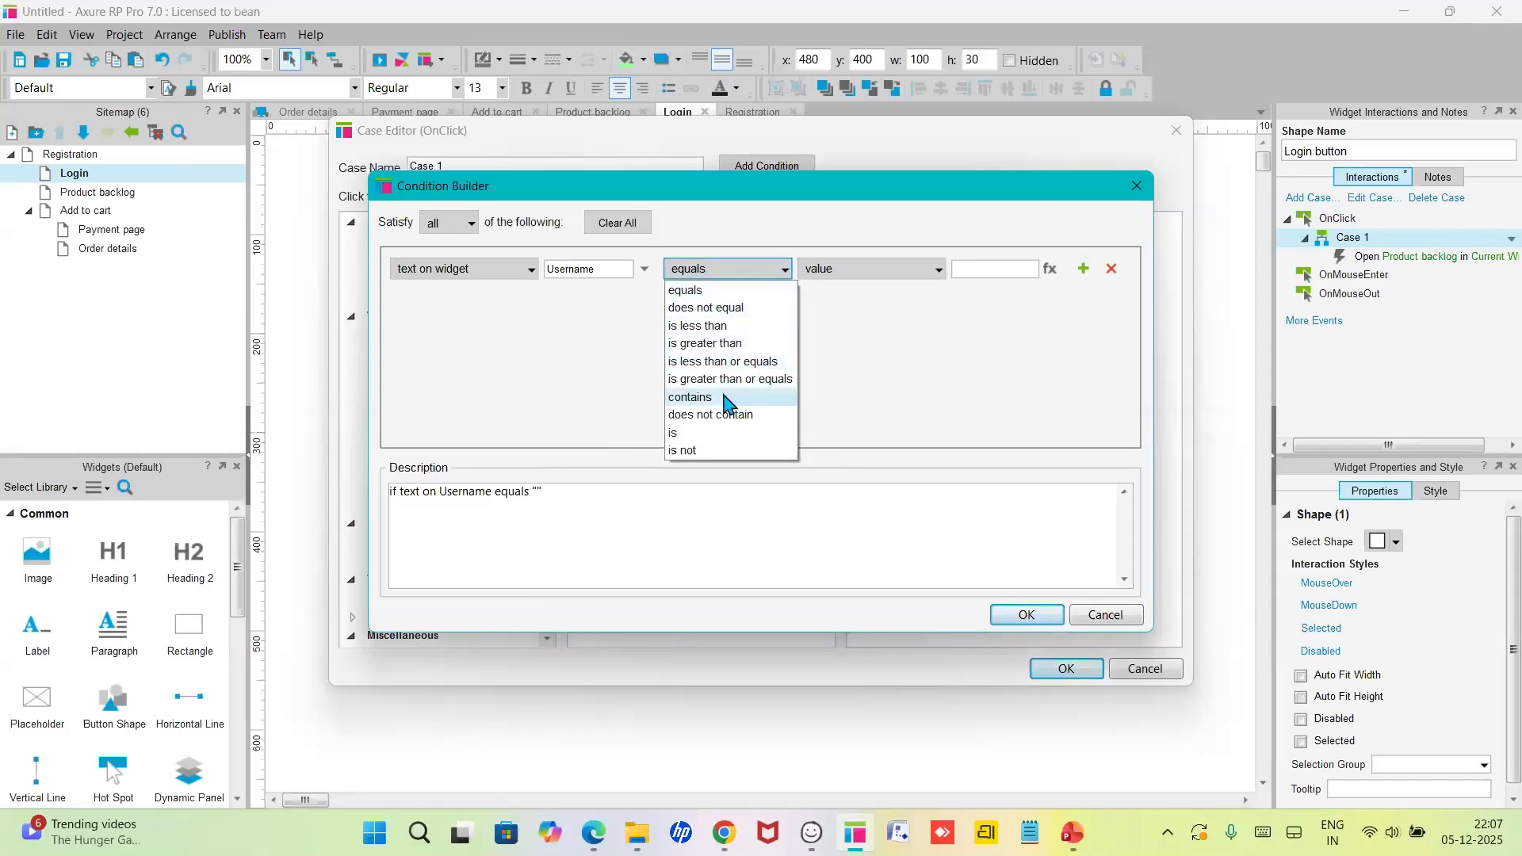
pyautogui.click(715, 298)
pyautogui.click(846, 277)
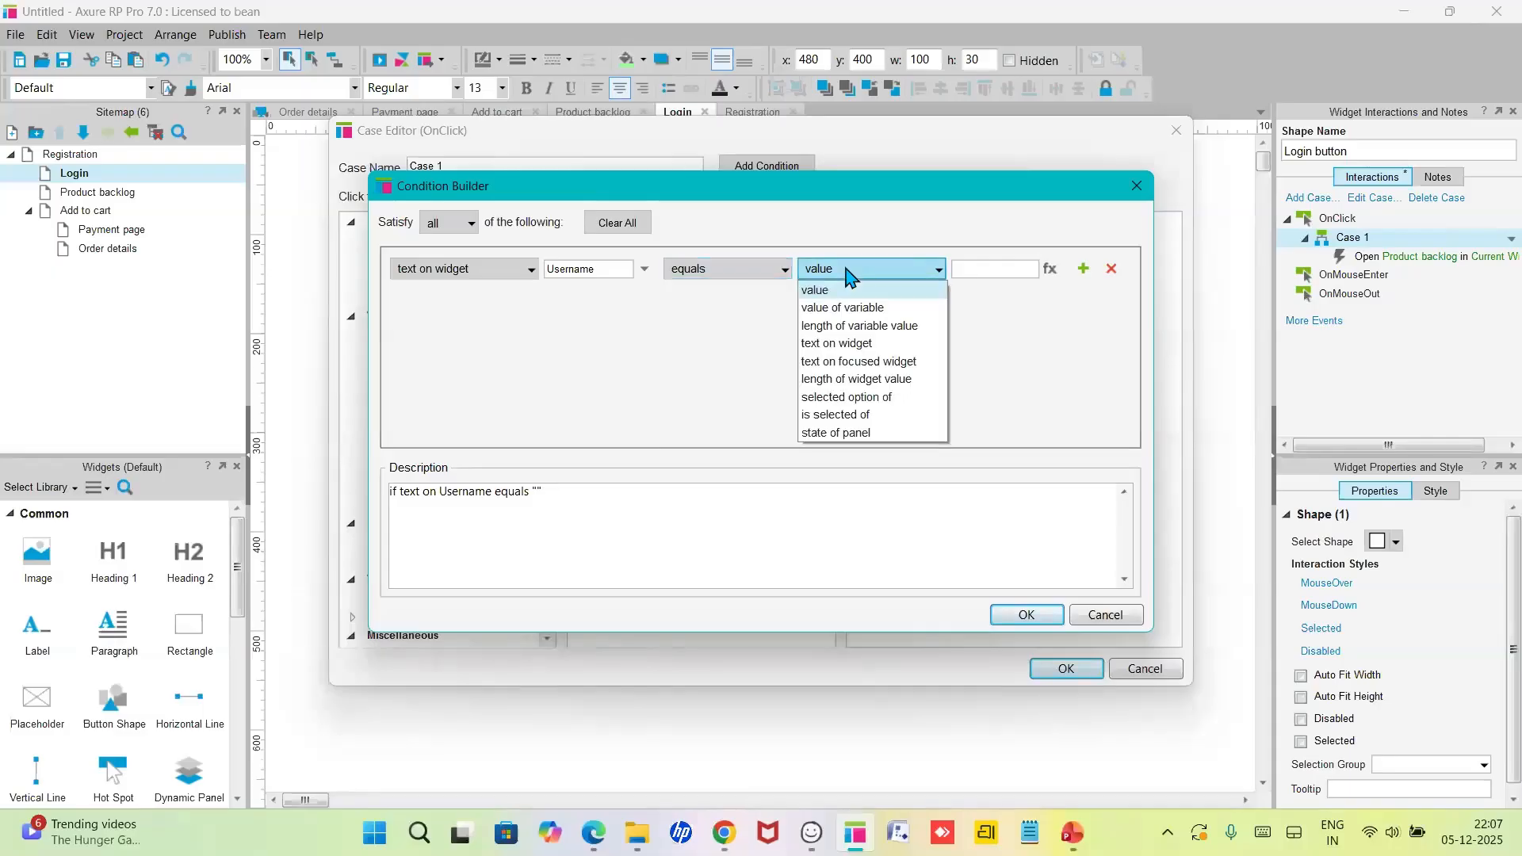
pyautogui.click(849, 274)
pyautogui.click(973, 269)
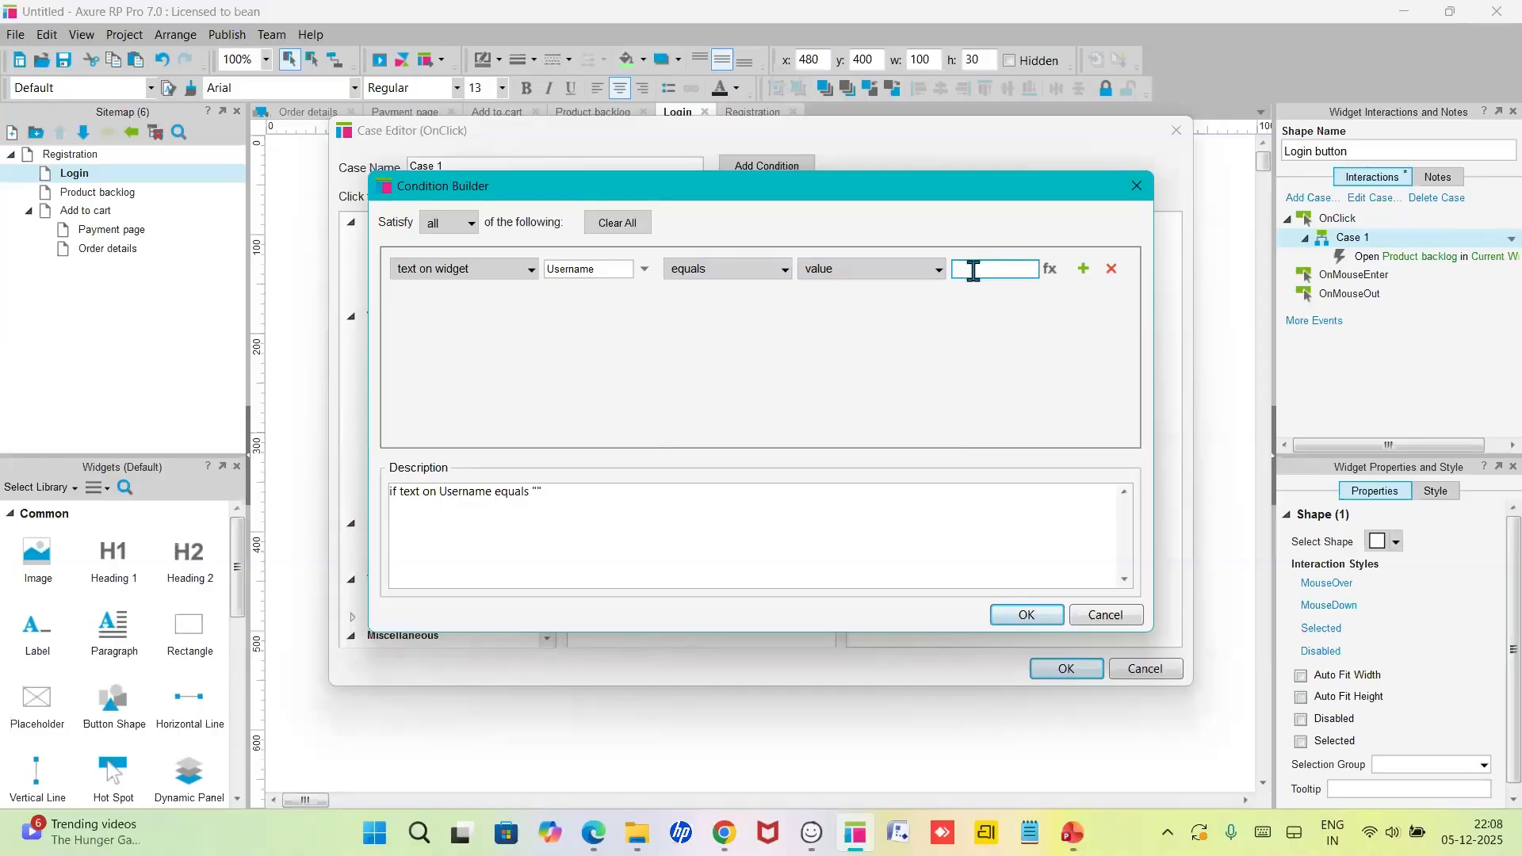
pyautogui.write('Ram')
pyautogui.click(1082, 269)
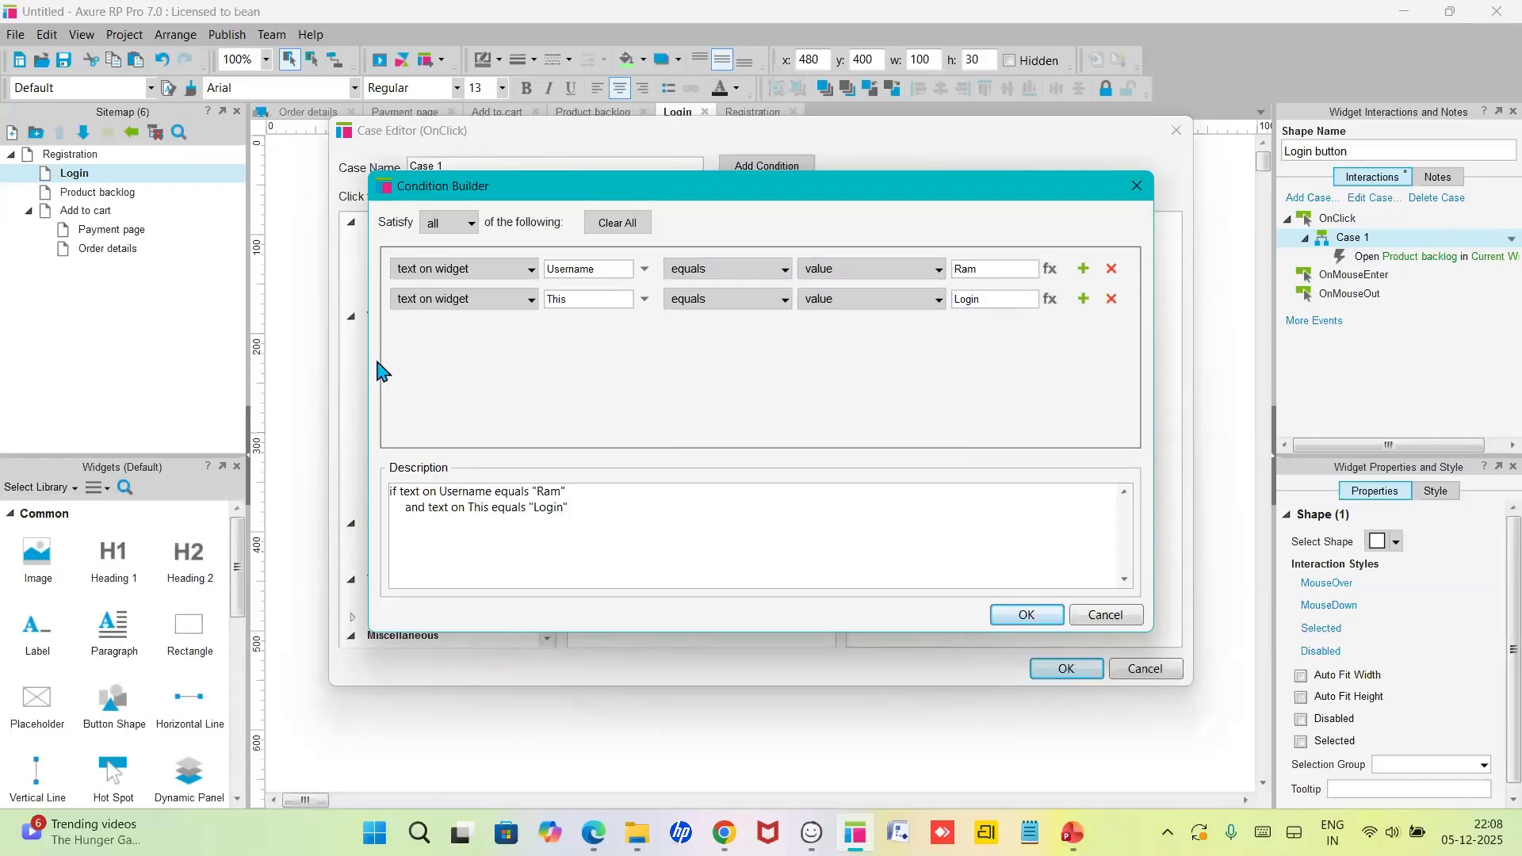
# - Set the second condition so the text on the Password widget contains the sample password value, and confirm the conditions
pyautogui.click(437, 305)
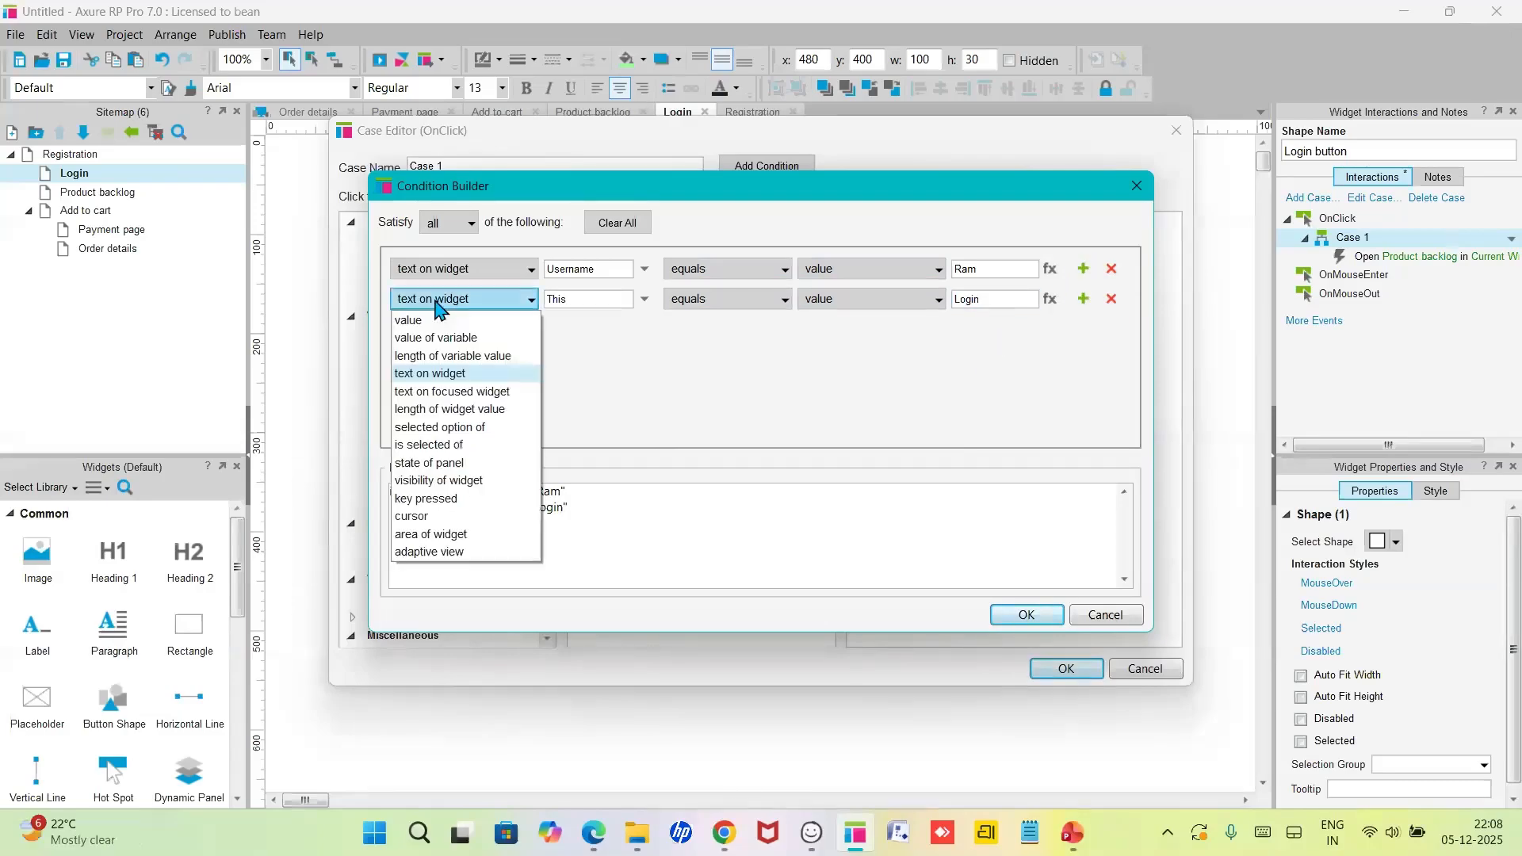
pyautogui.click(442, 373)
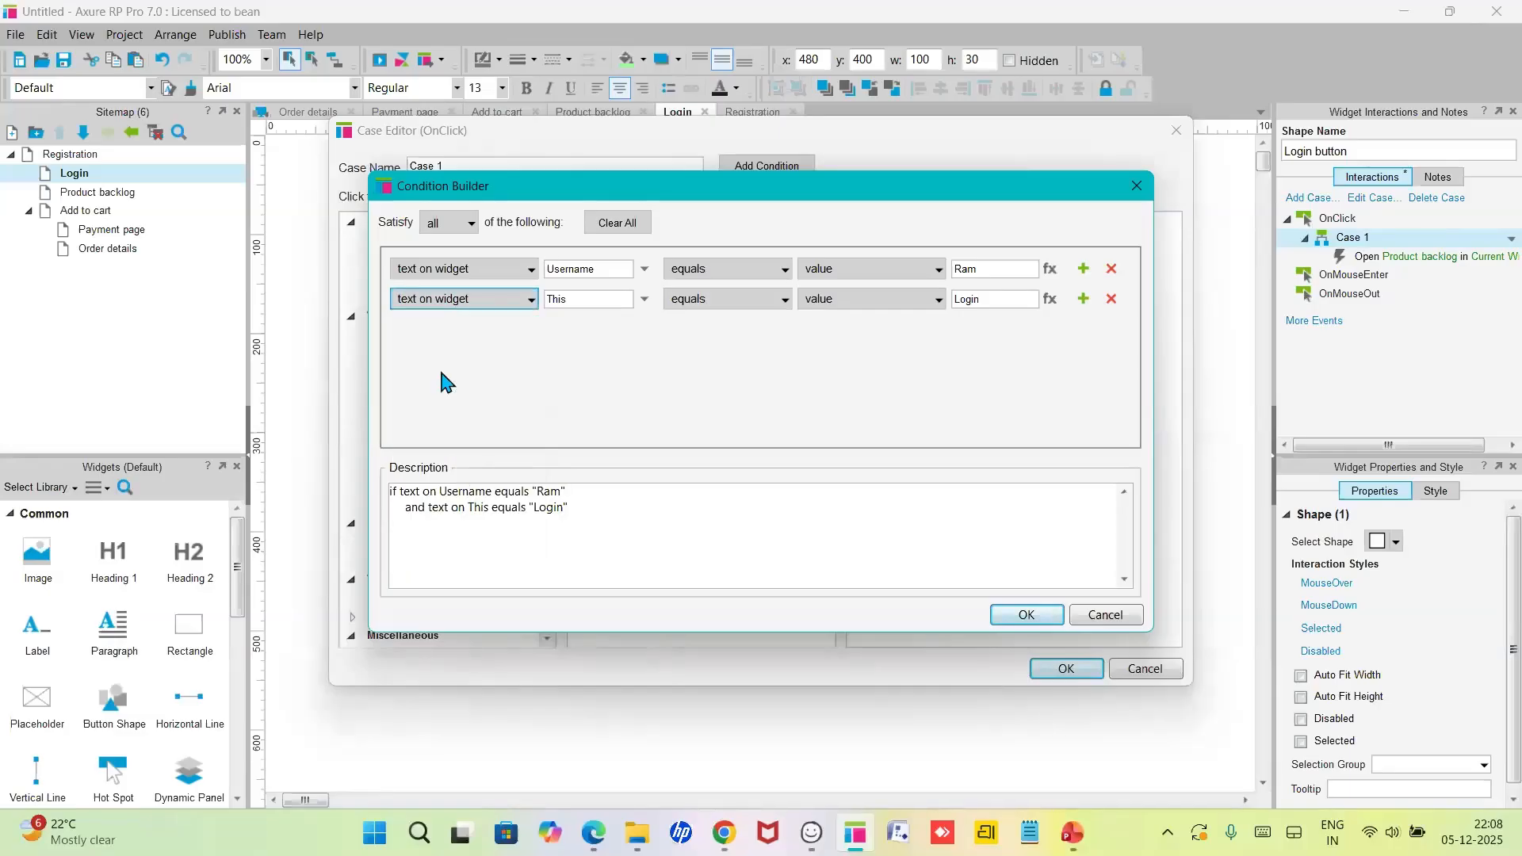
pyautogui.click(597, 299)
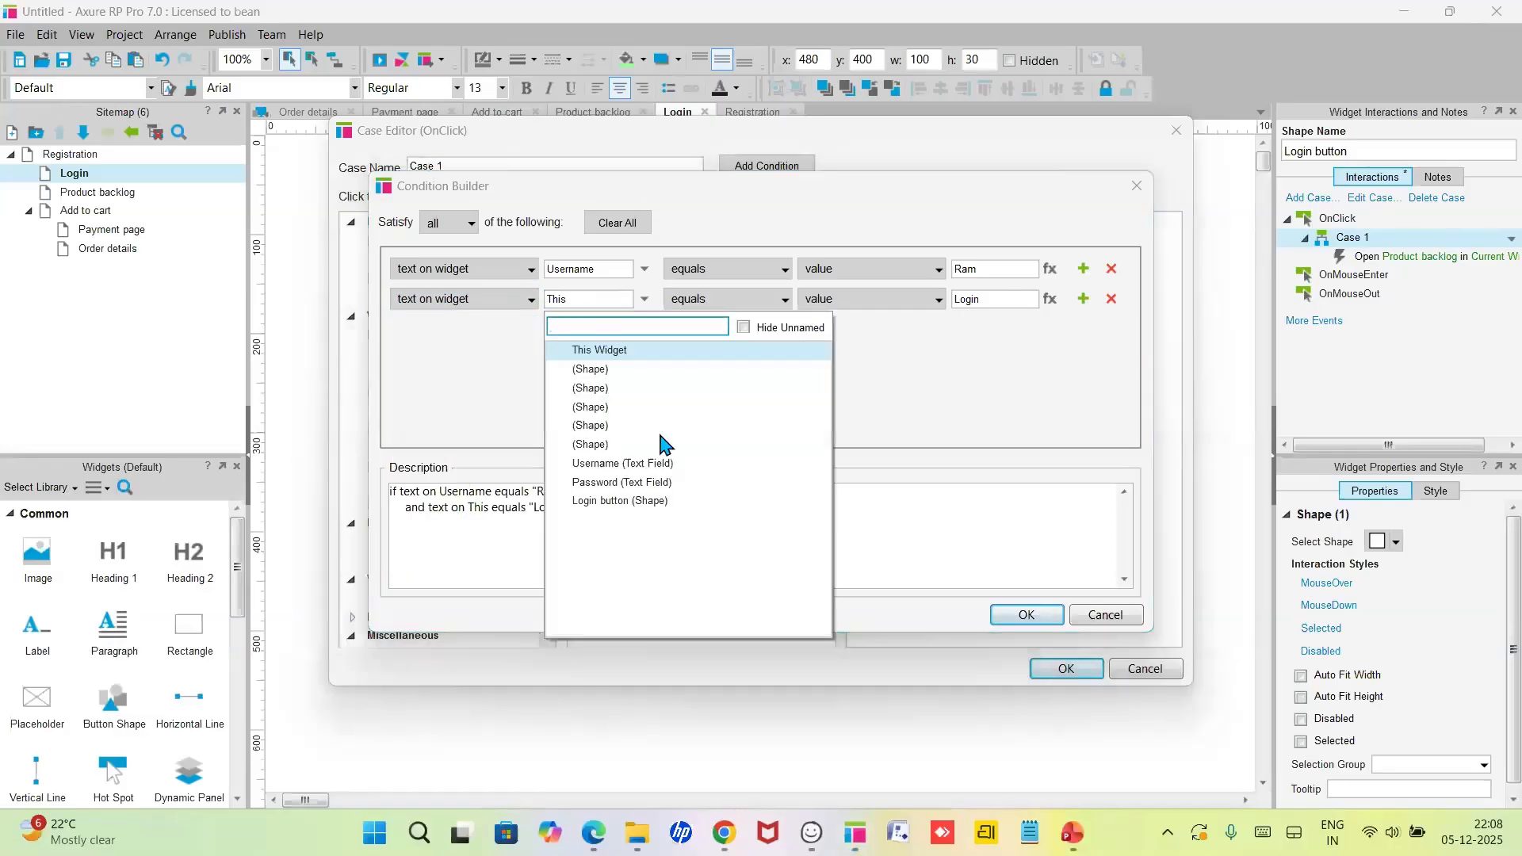
pyautogui.click(612, 485)
pyautogui.click(736, 307)
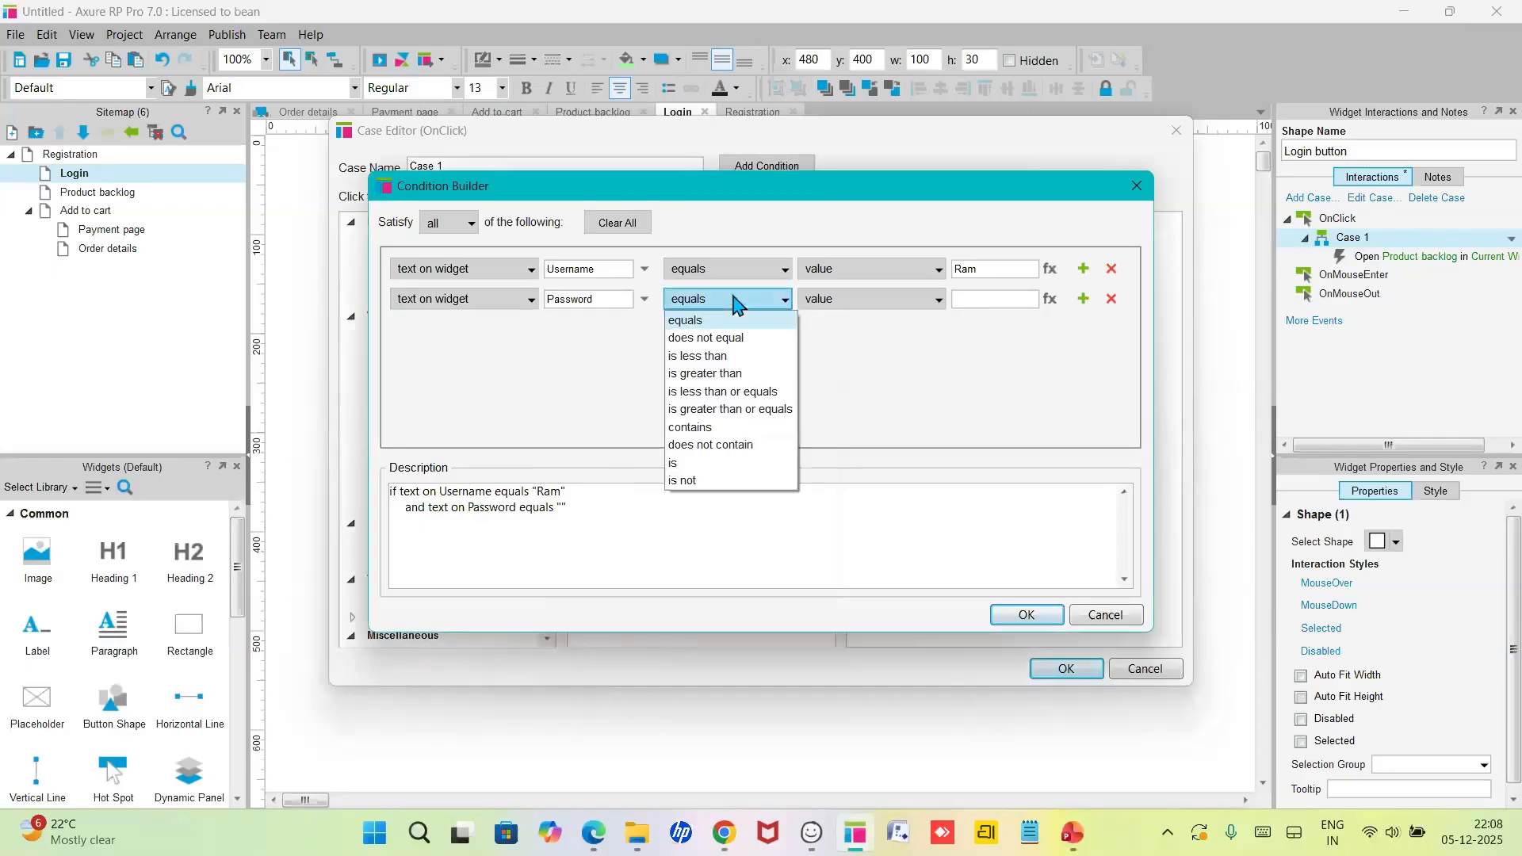
pyautogui.click(690, 427)
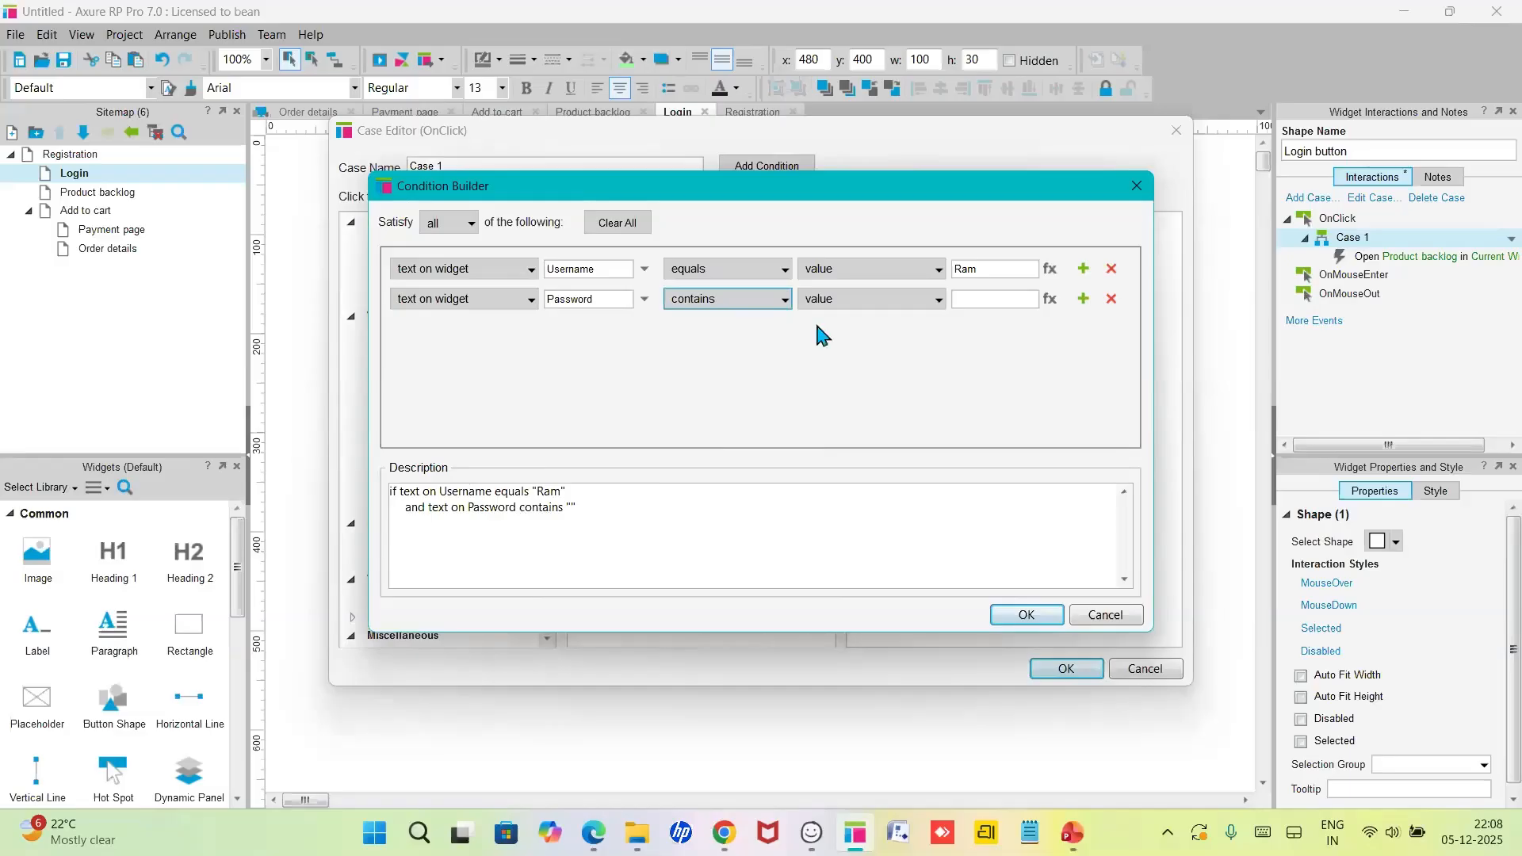
pyautogui.click(855, 306)
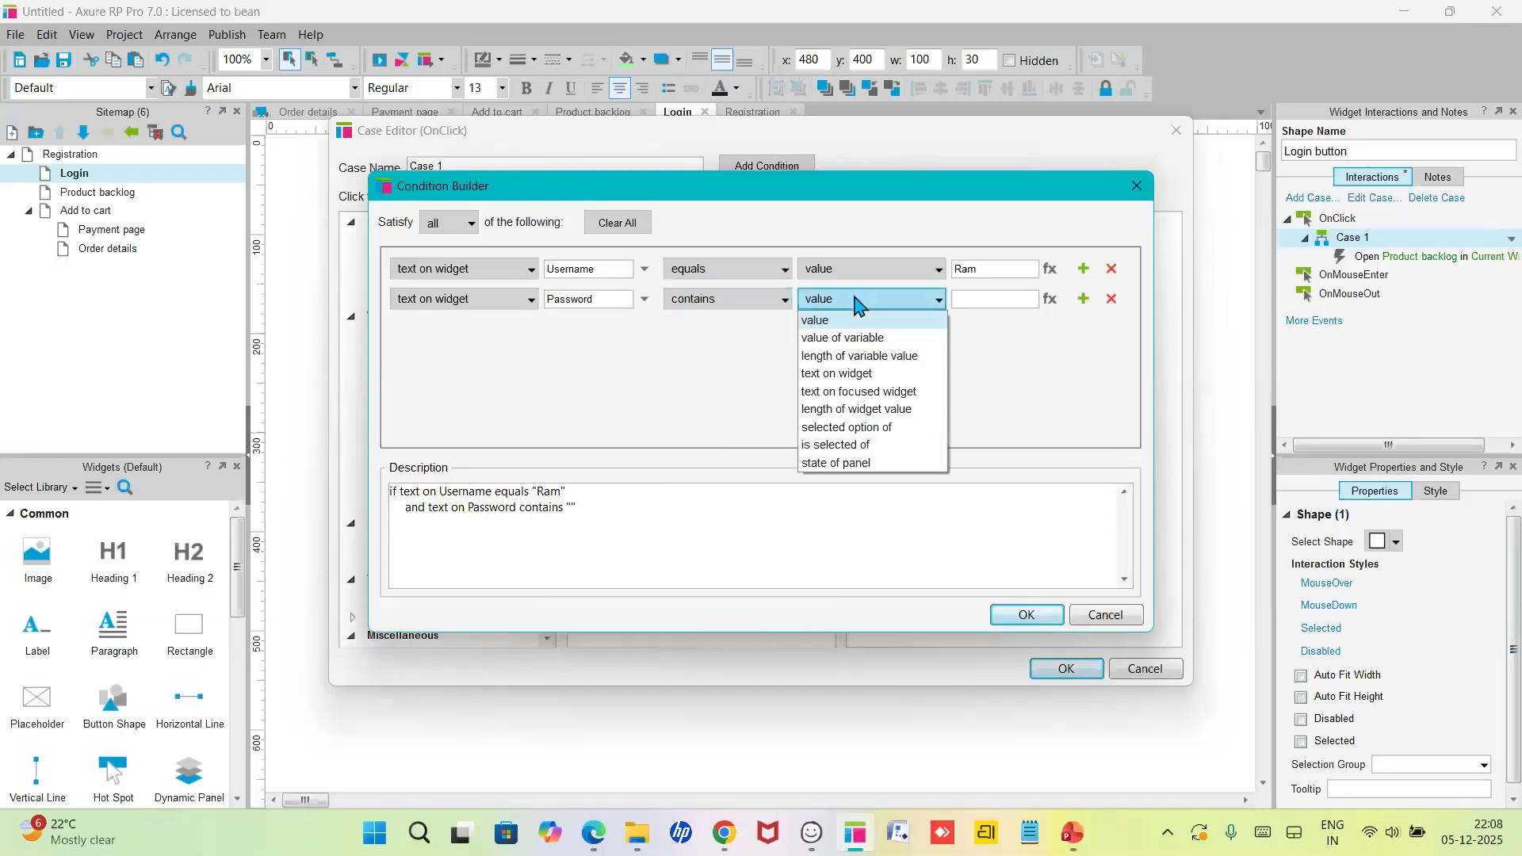
pyautogui.click(959, 300)
pyautogui.write('123')
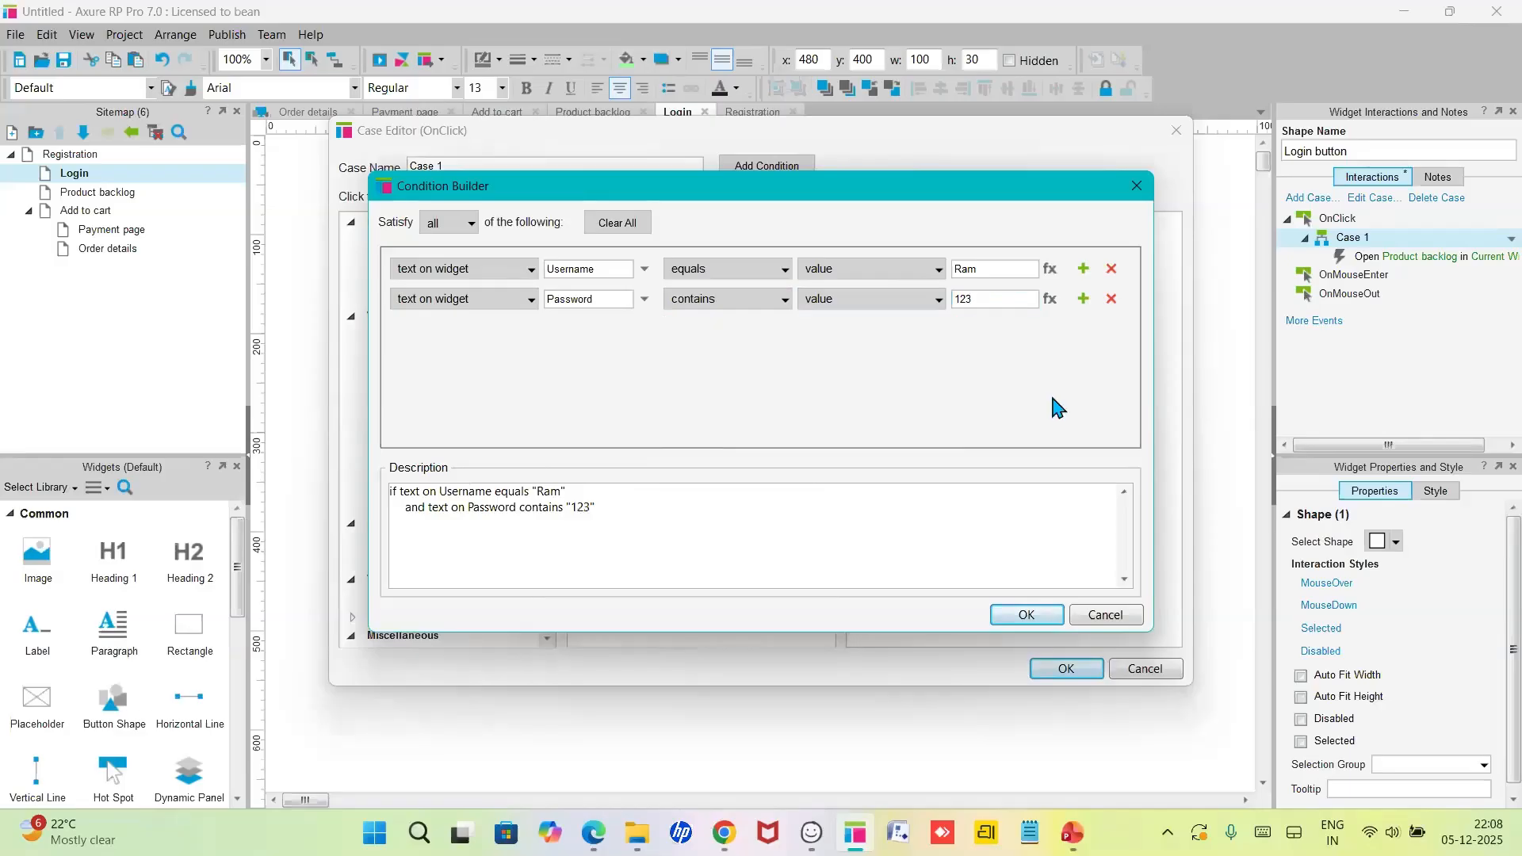
pyautogui.click(1046, 617)
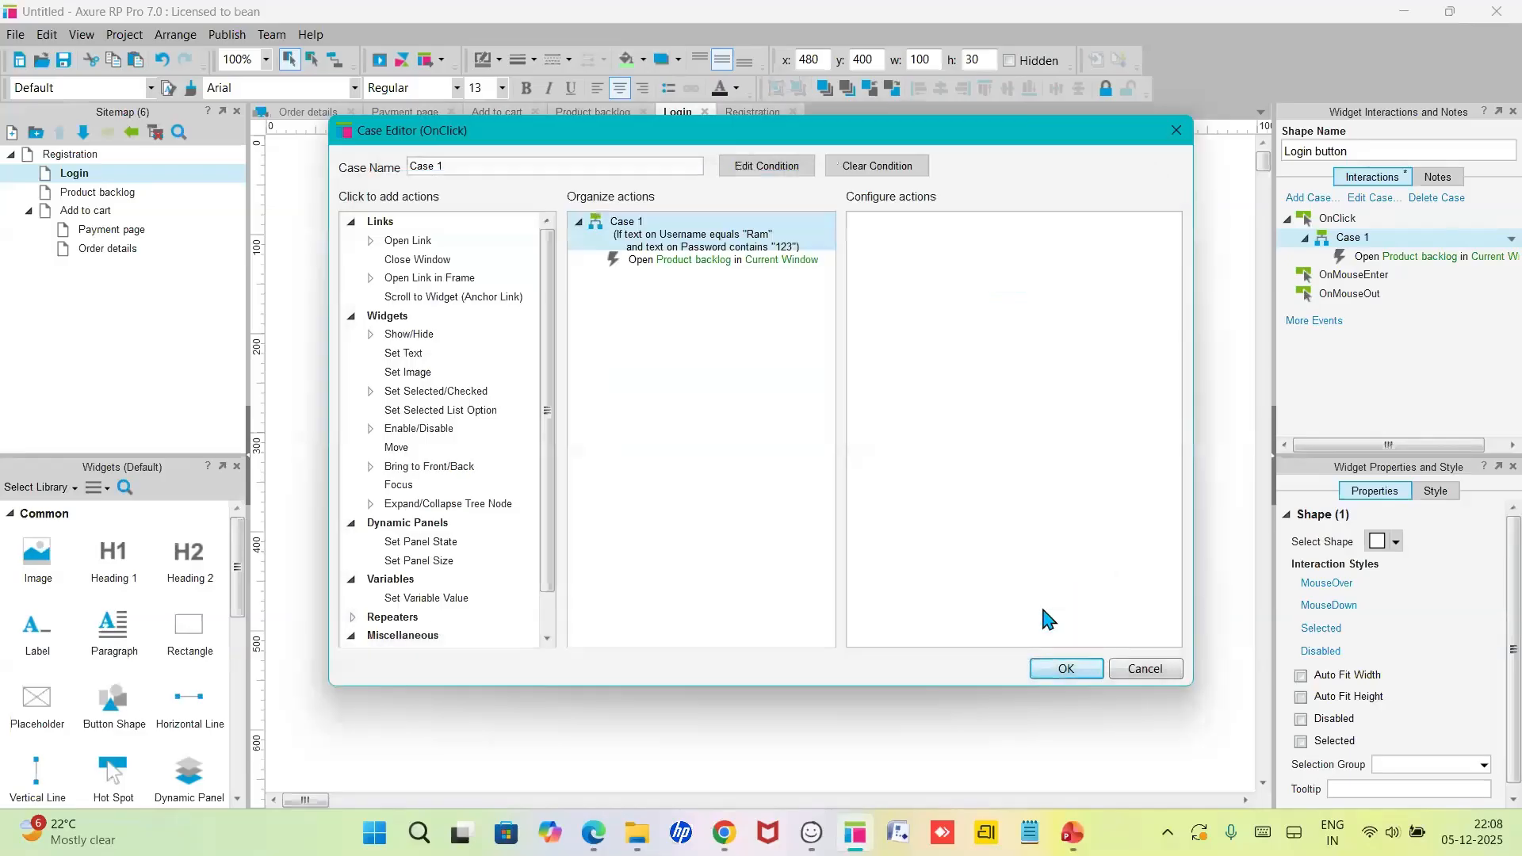
# - Reopen Case 1's conditions, switch the match rule to any, and set it back to all
pyautogui.doubleClick(657, 229)
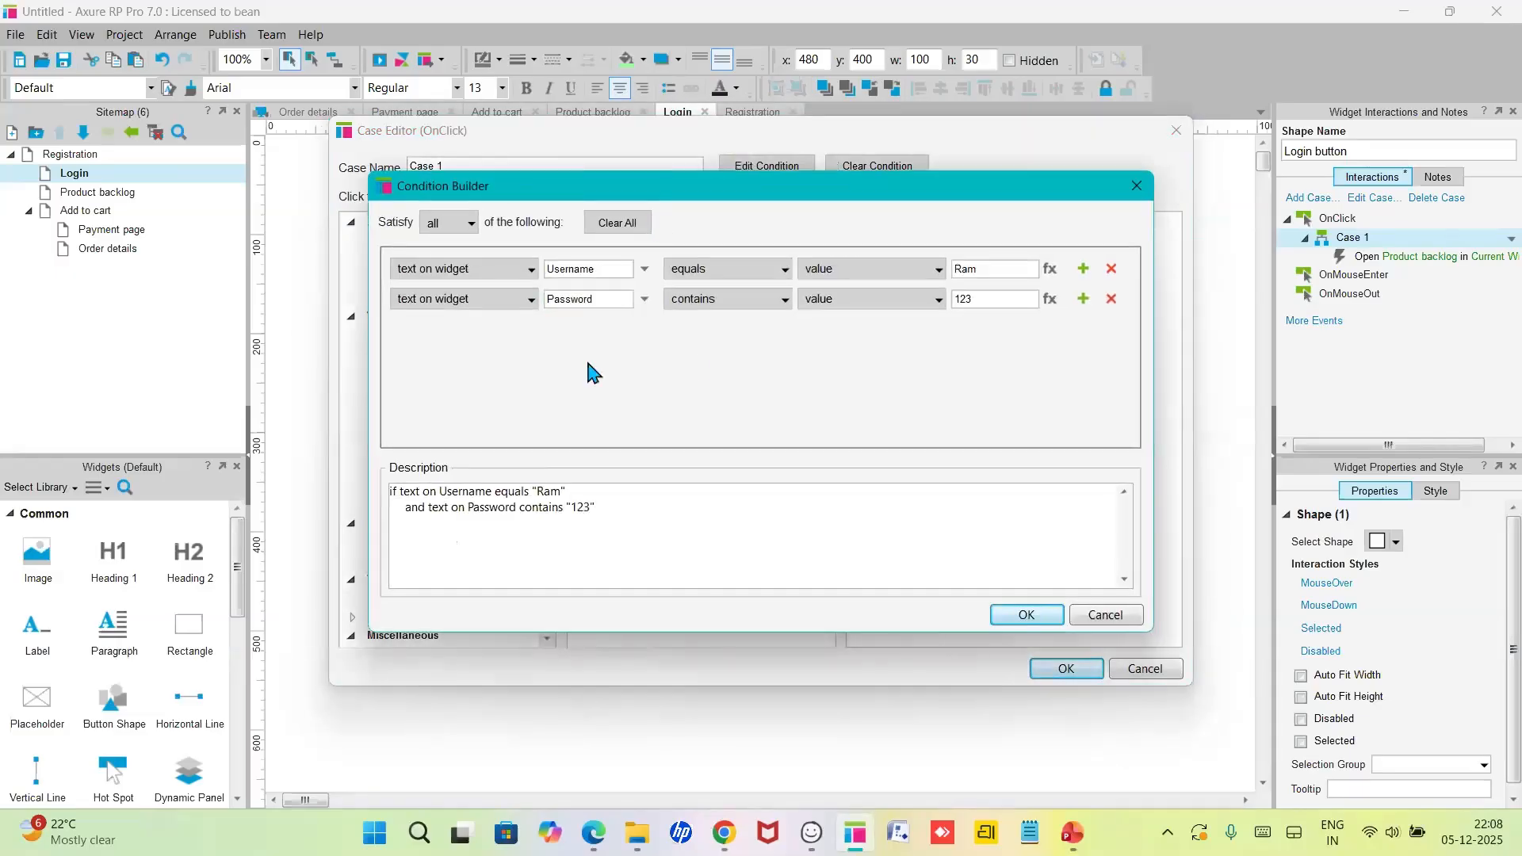
pyautogui.click(466, 225)
pyautogui.click(507, 362)
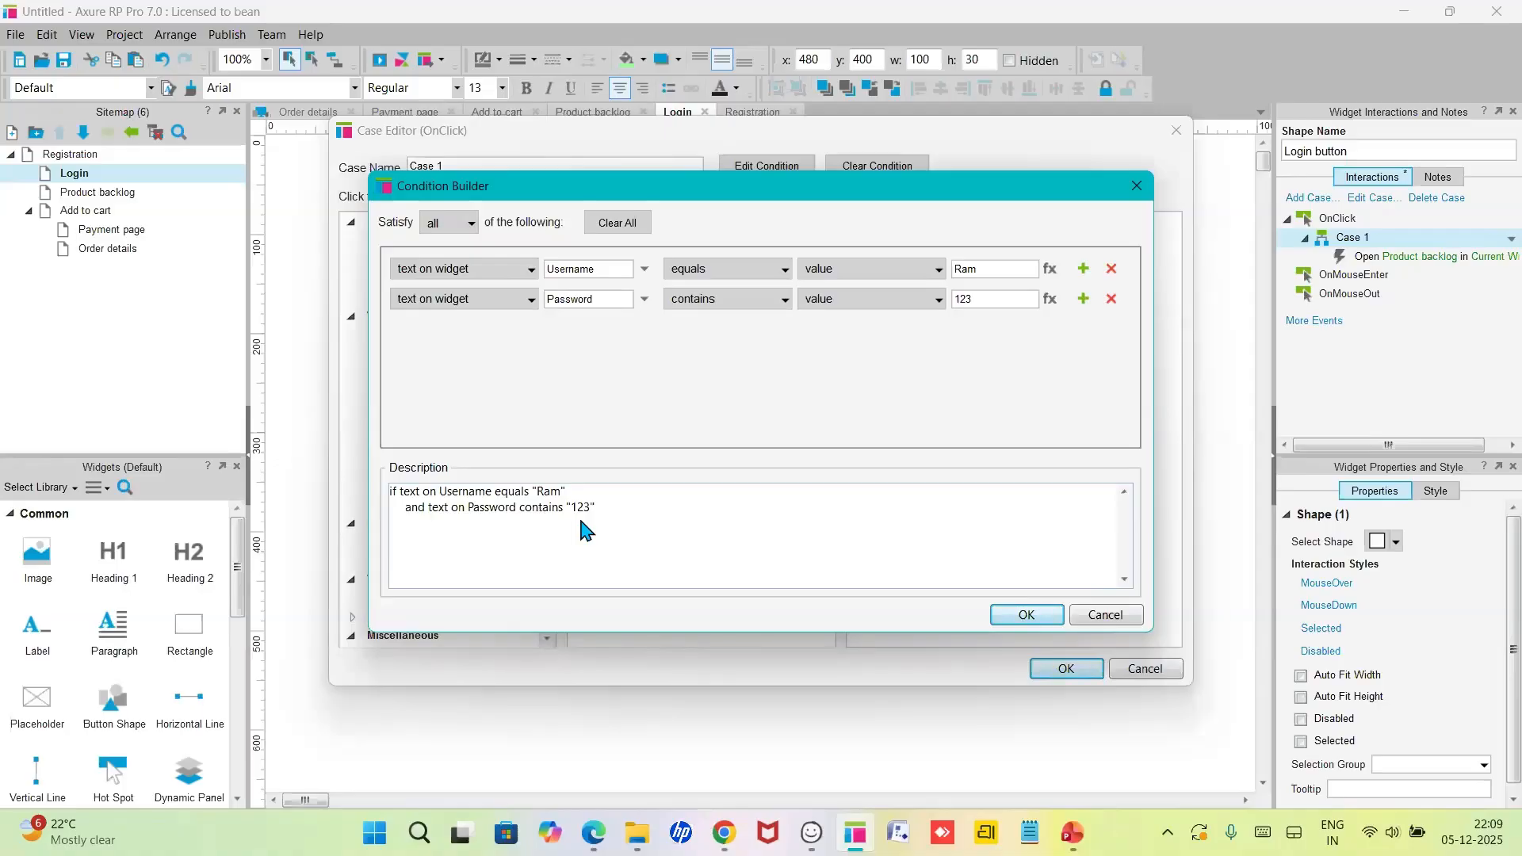
pyautogui.click(449, 224)
pyautogui.click(442, 266)
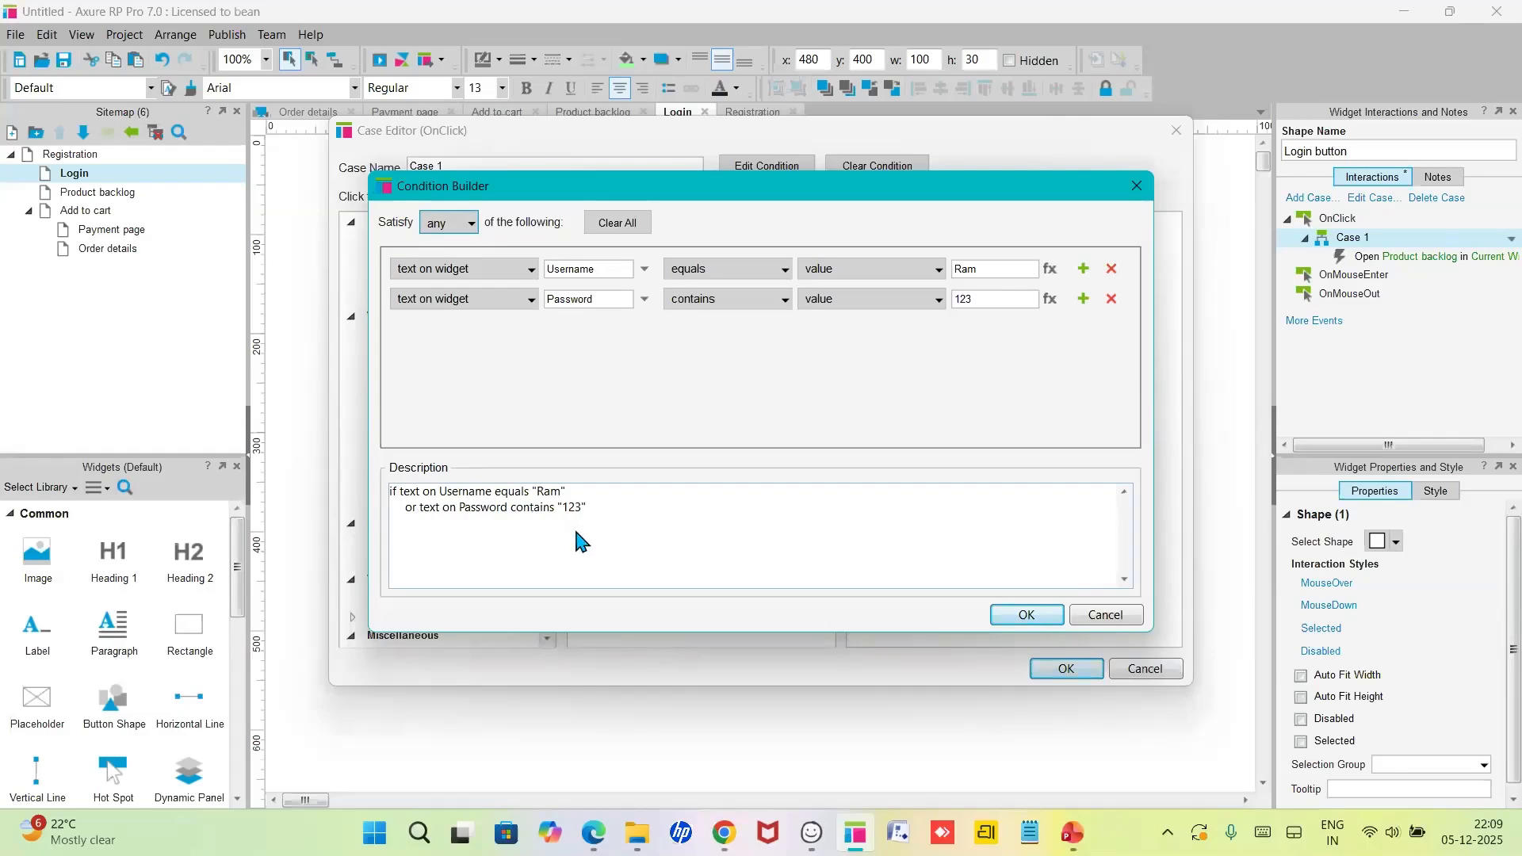
pyautogui.click(467, 225)
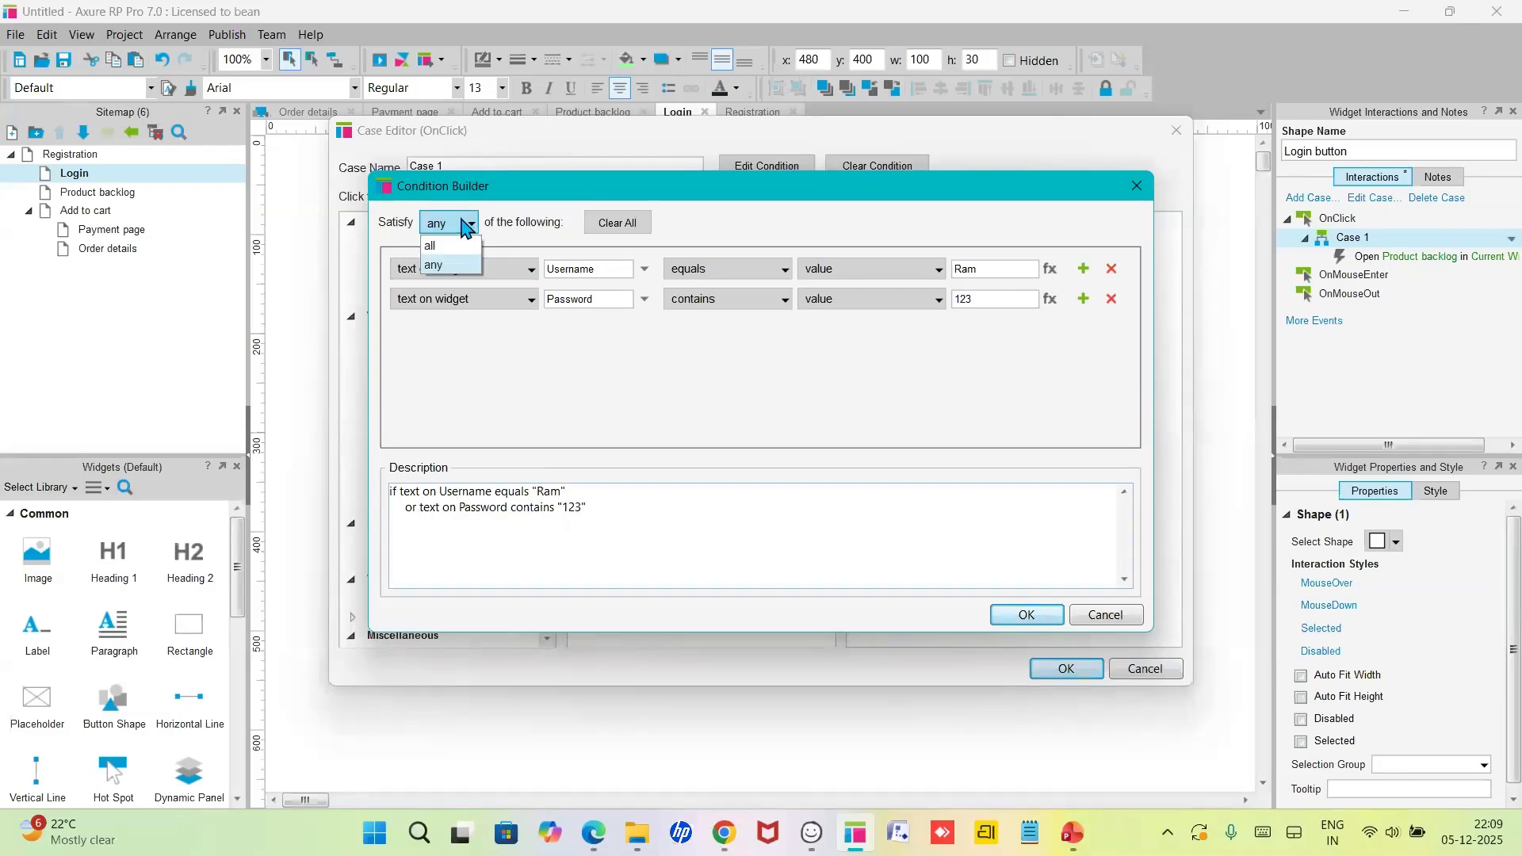
pyautogui.click(456, 252)
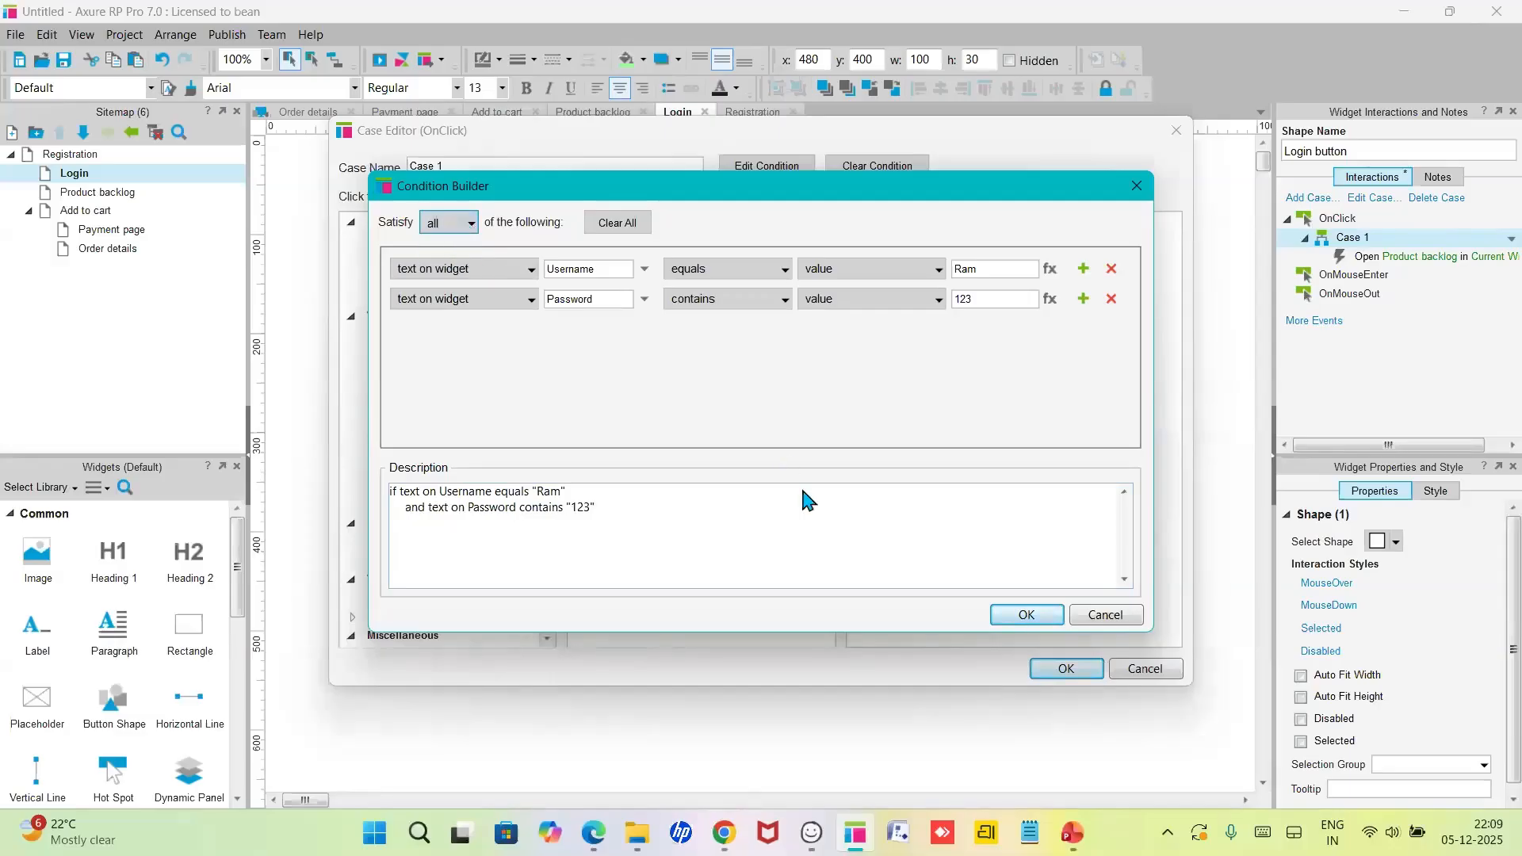
pyautogui.click(1022, 617)
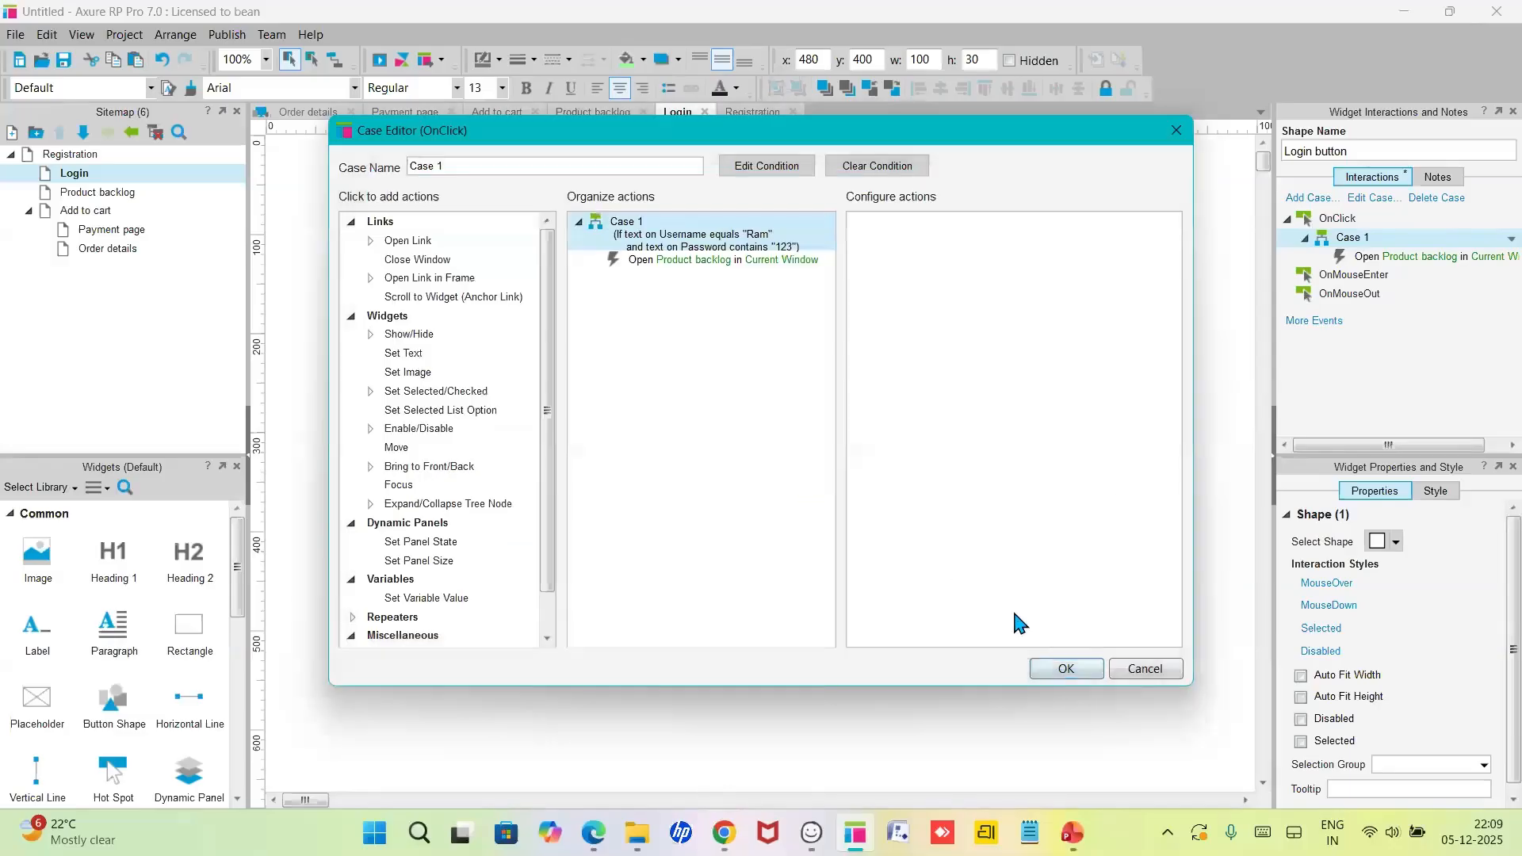
# - Save the Login button's conditional OnClick case and preview the Login page in the browser
pyautogui.click(1066, 670)
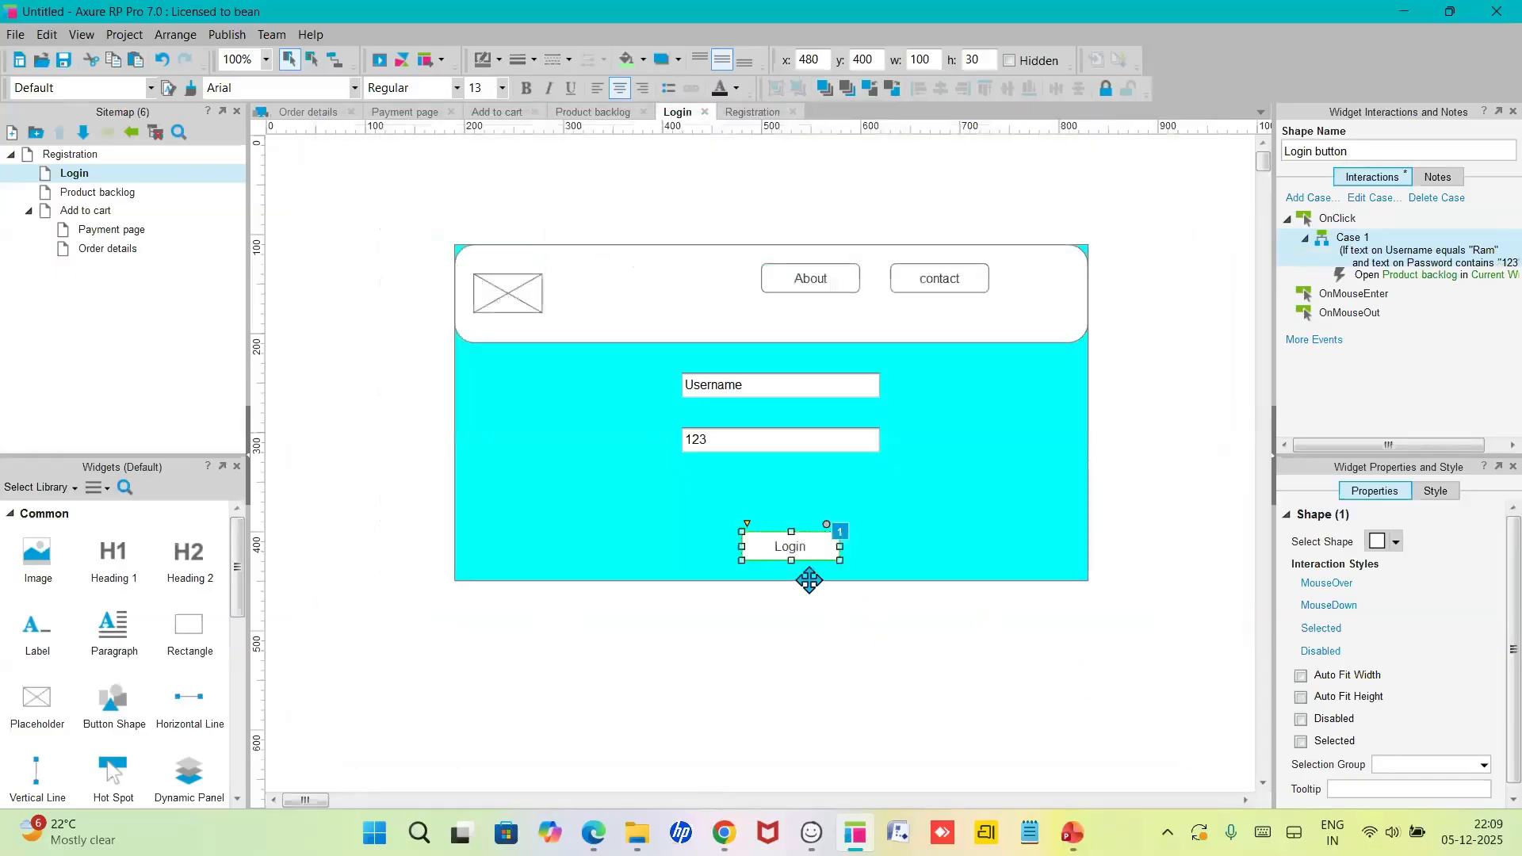
pyautogui.click(380, 62)
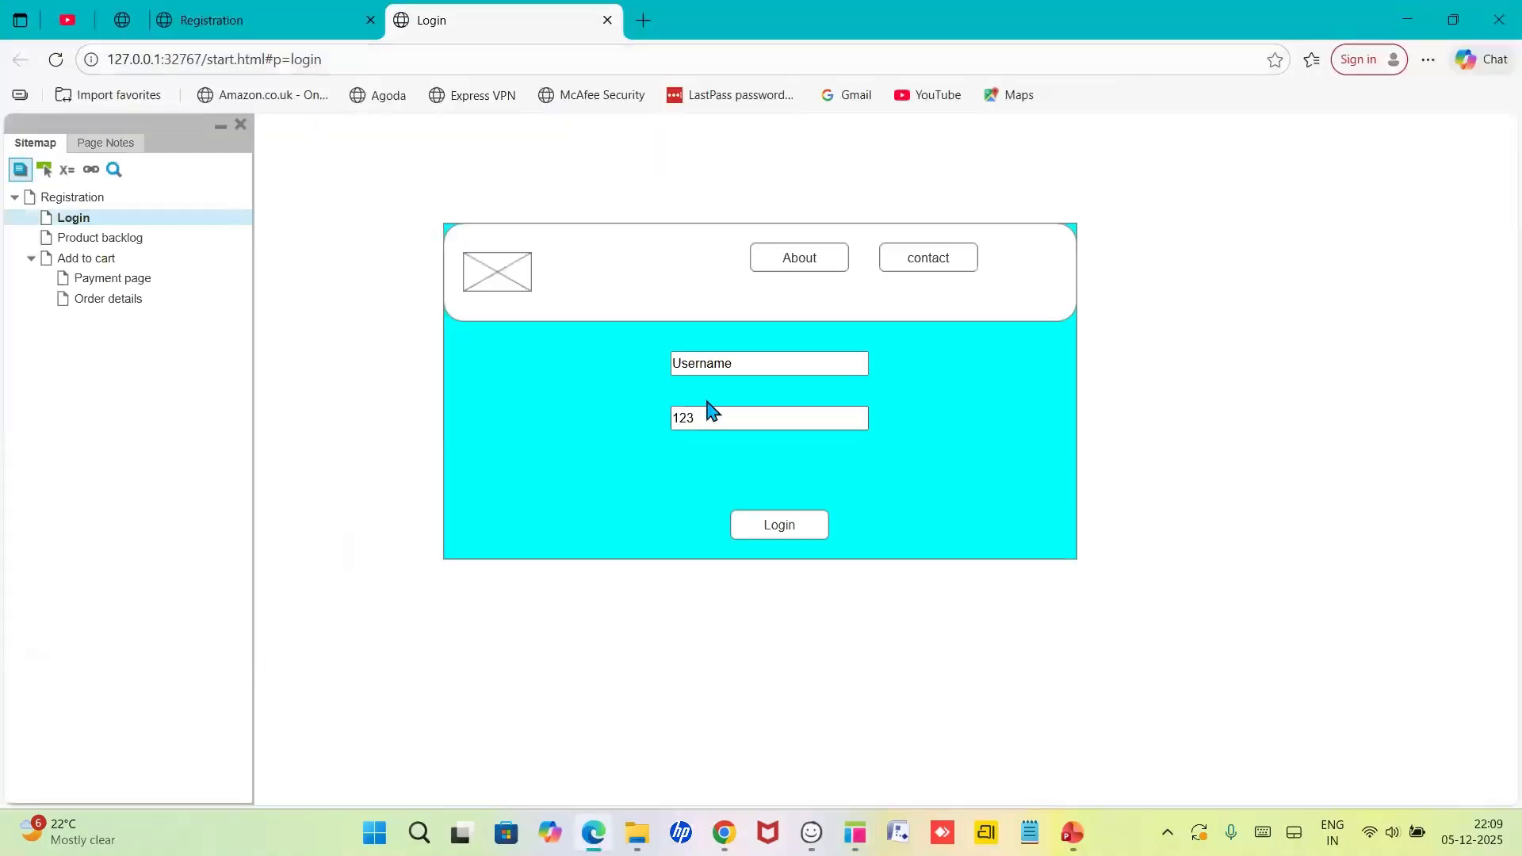
# - Test the previewed login with the sample username and password, and decline the browser's offer to save the password
pyautogui.click(740, 366)
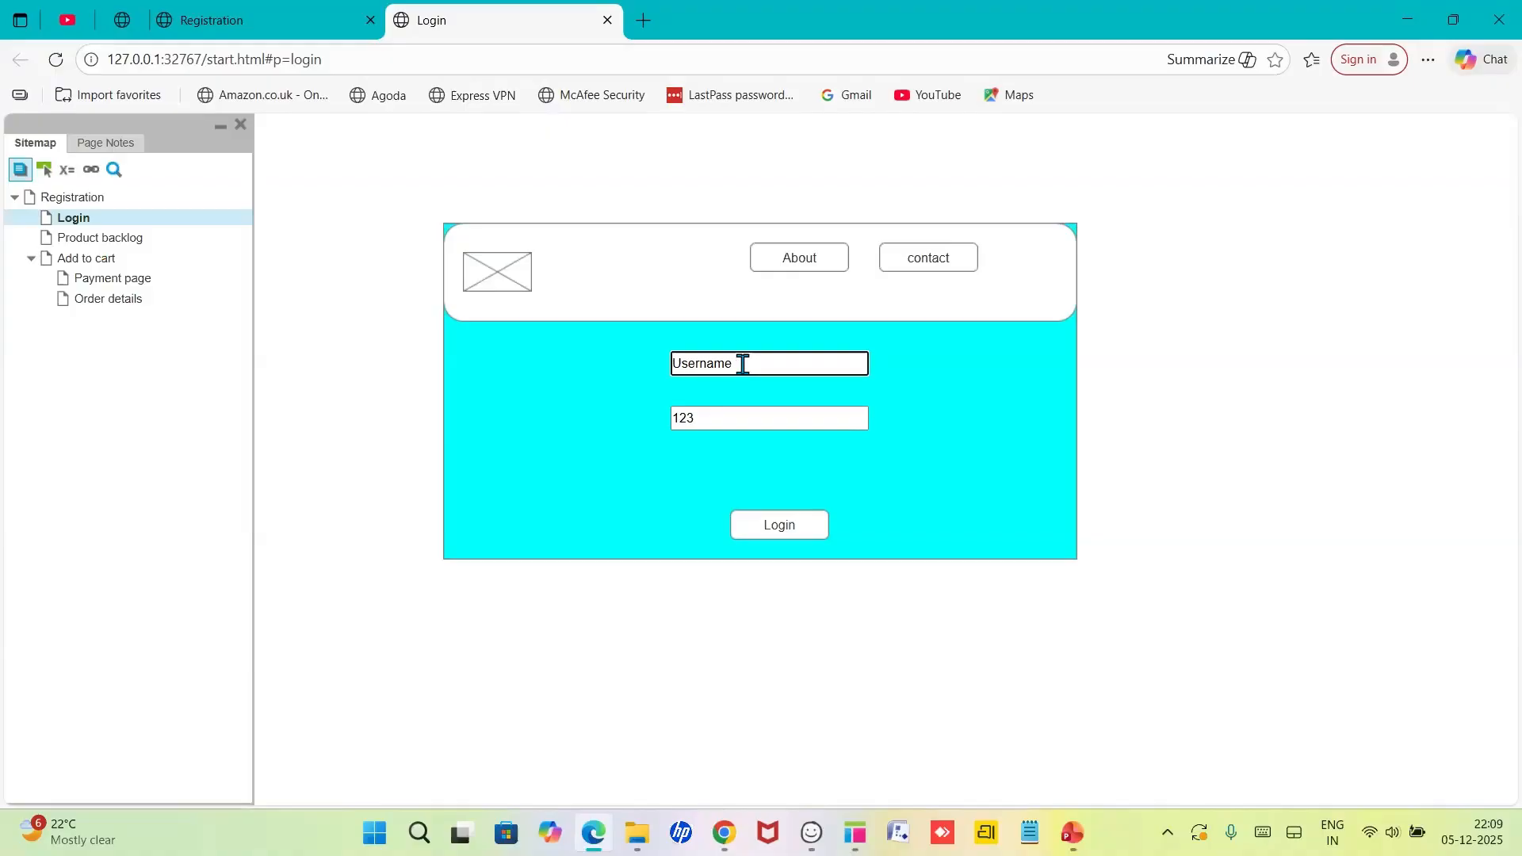
pyautogui.moveTo(739, 363); pyautogui.dragTo(647, 374)
pyautogui.write('Ram')
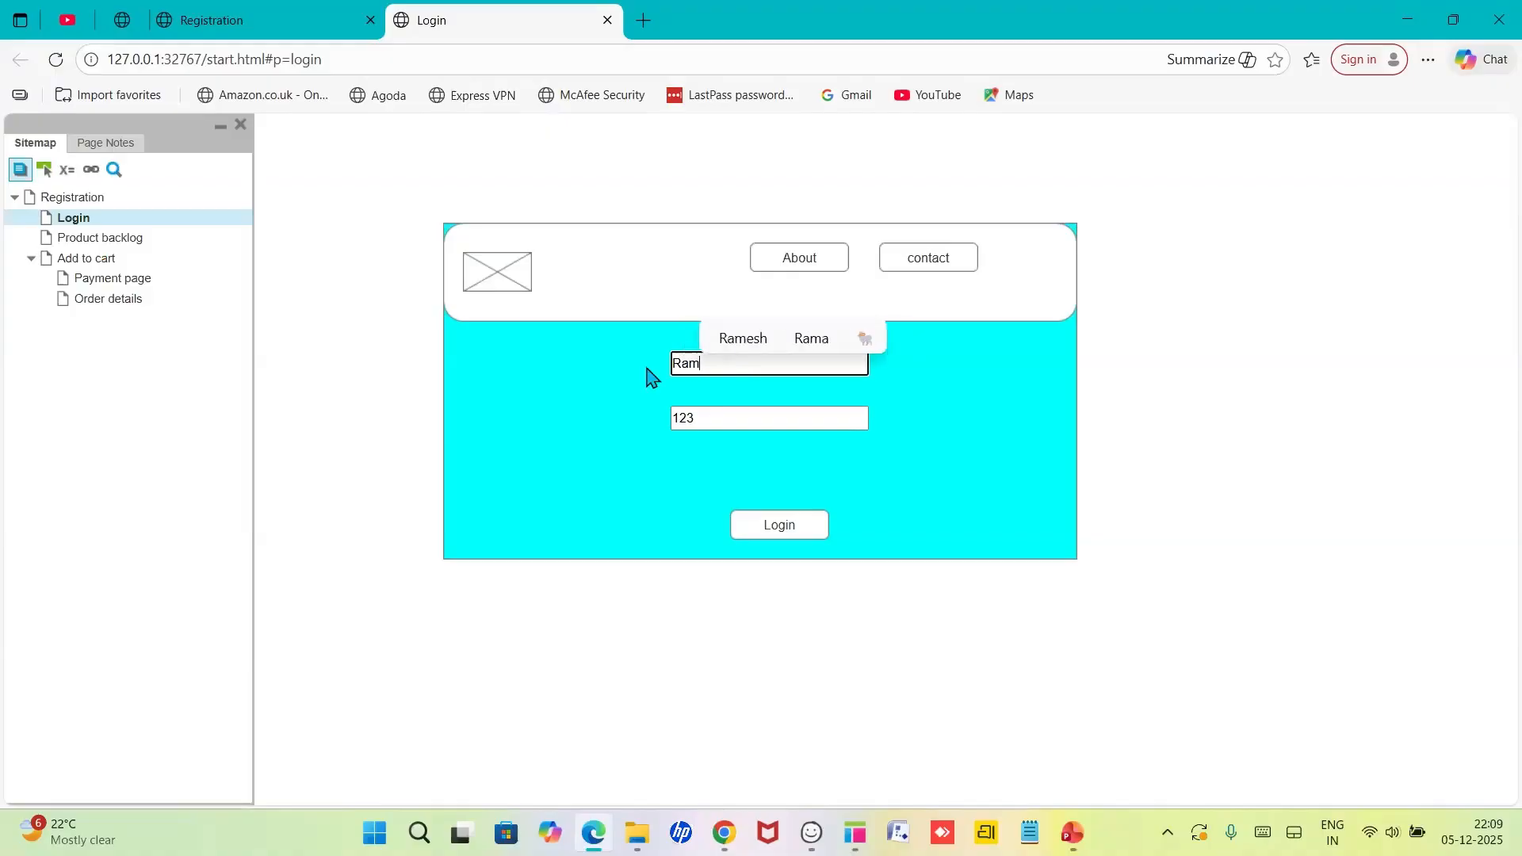
pyautogui.click(698, 413)
pyautogui.moveTo(698, 413); pyautogui.dragTo(665, 430)
pyautogui.write('12')
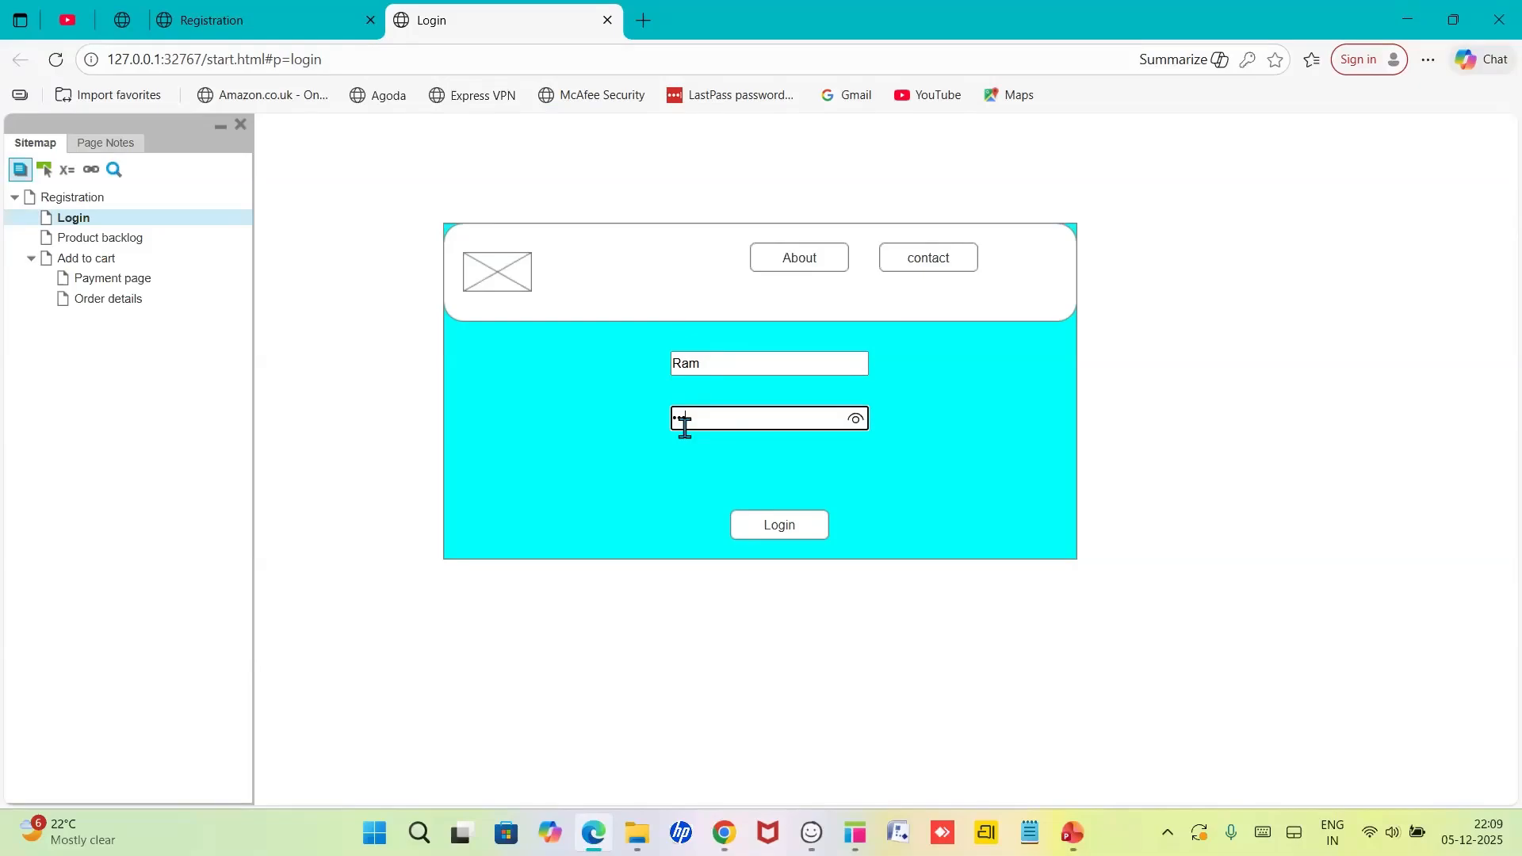
pyautogui.write('3')
pyautogui.click(856, 420)
pyautogui.click(857, 420)
pyautogui.click(781, 526)
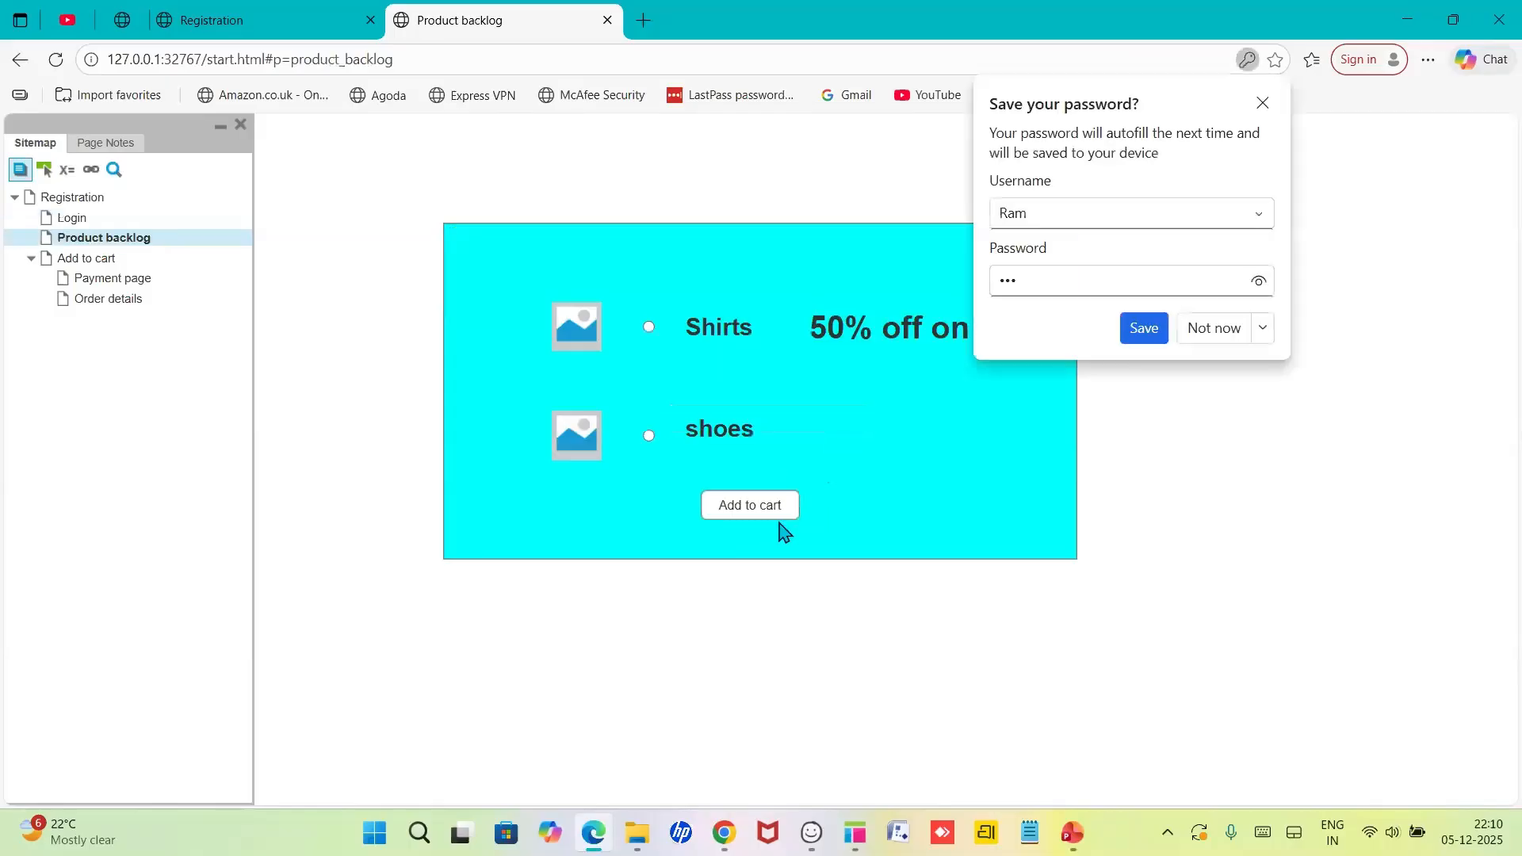
pyautogui.click(1197, 333)
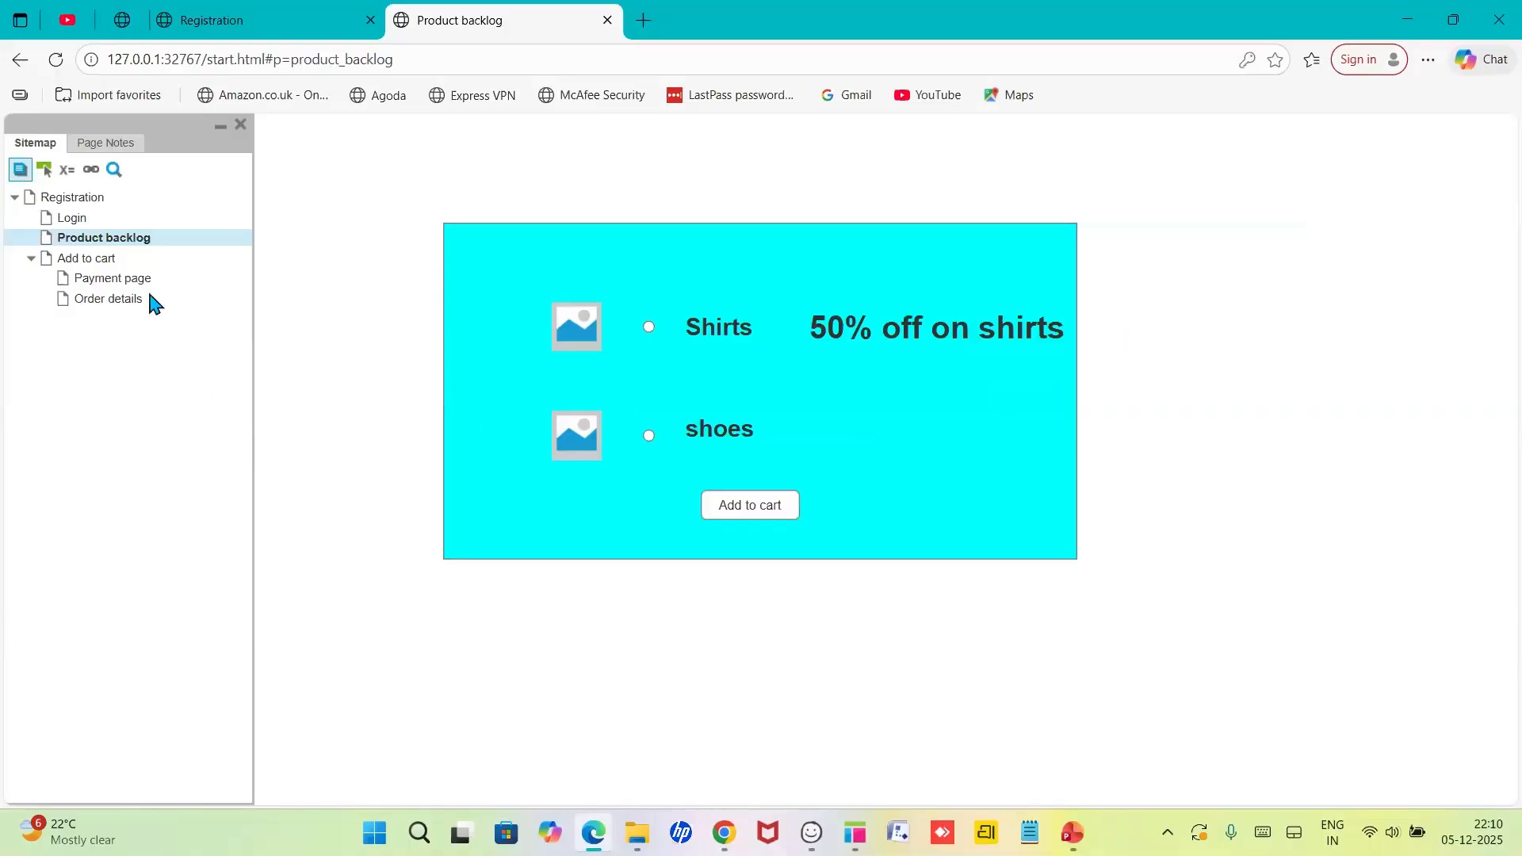
# - Return to the previewed Login page and test the Login button with a username that does not match the condition
pyautogui.click(78, 222)
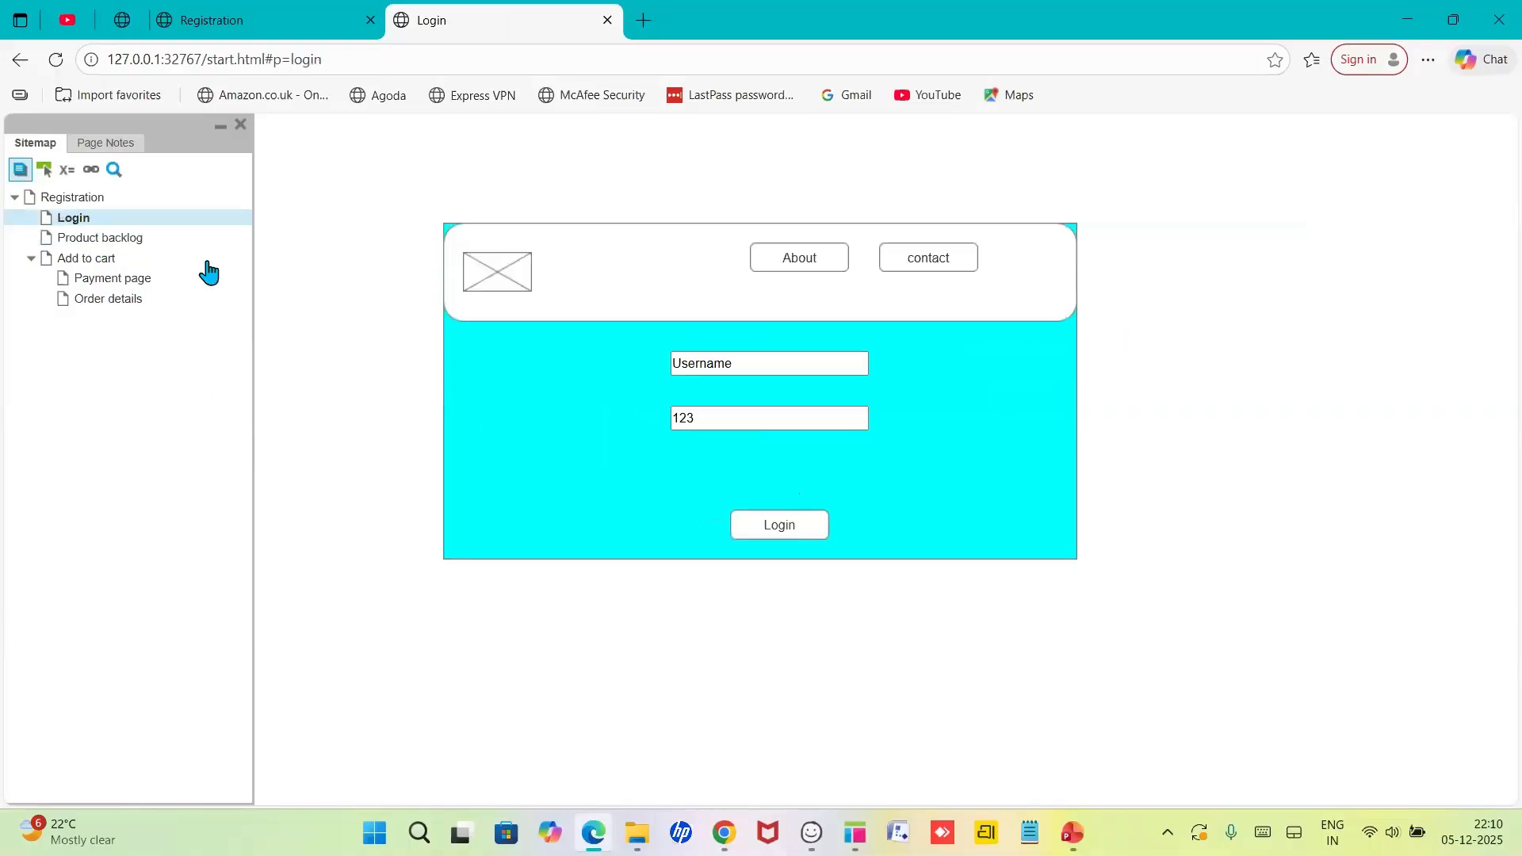
pyautogui.click(736, 366)
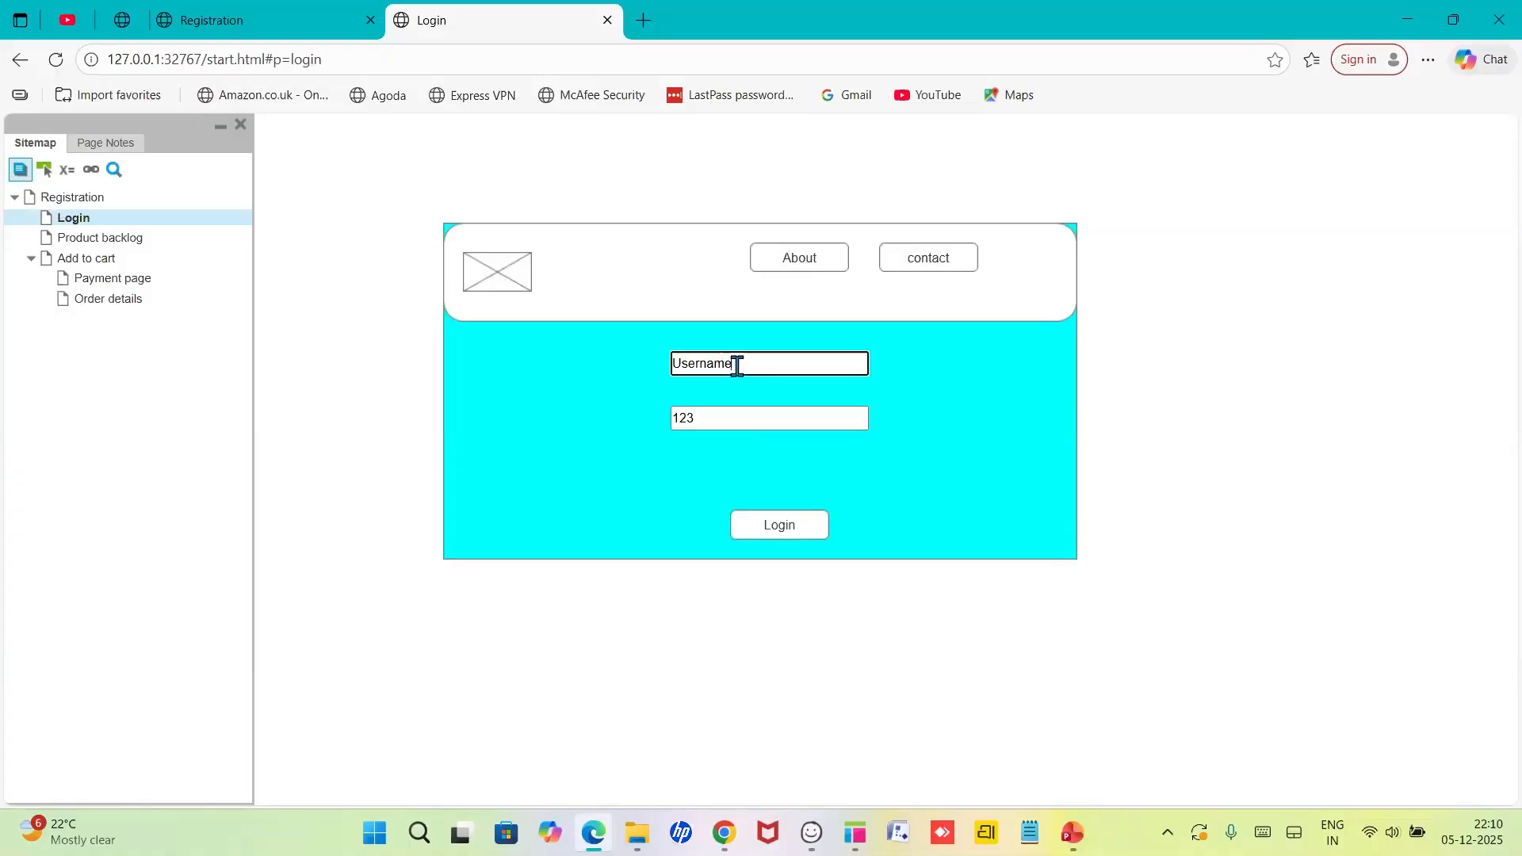
pyautogui.moveTo(736, 365); pyautogui.dragTo(671, 367)
pyautogui.press('BackSpace')
pyautogui.write('raj')
pyautogui.moveTo(703, 364); pyautogui.dragTo(668, 370)
pyautogui.write('Raj')
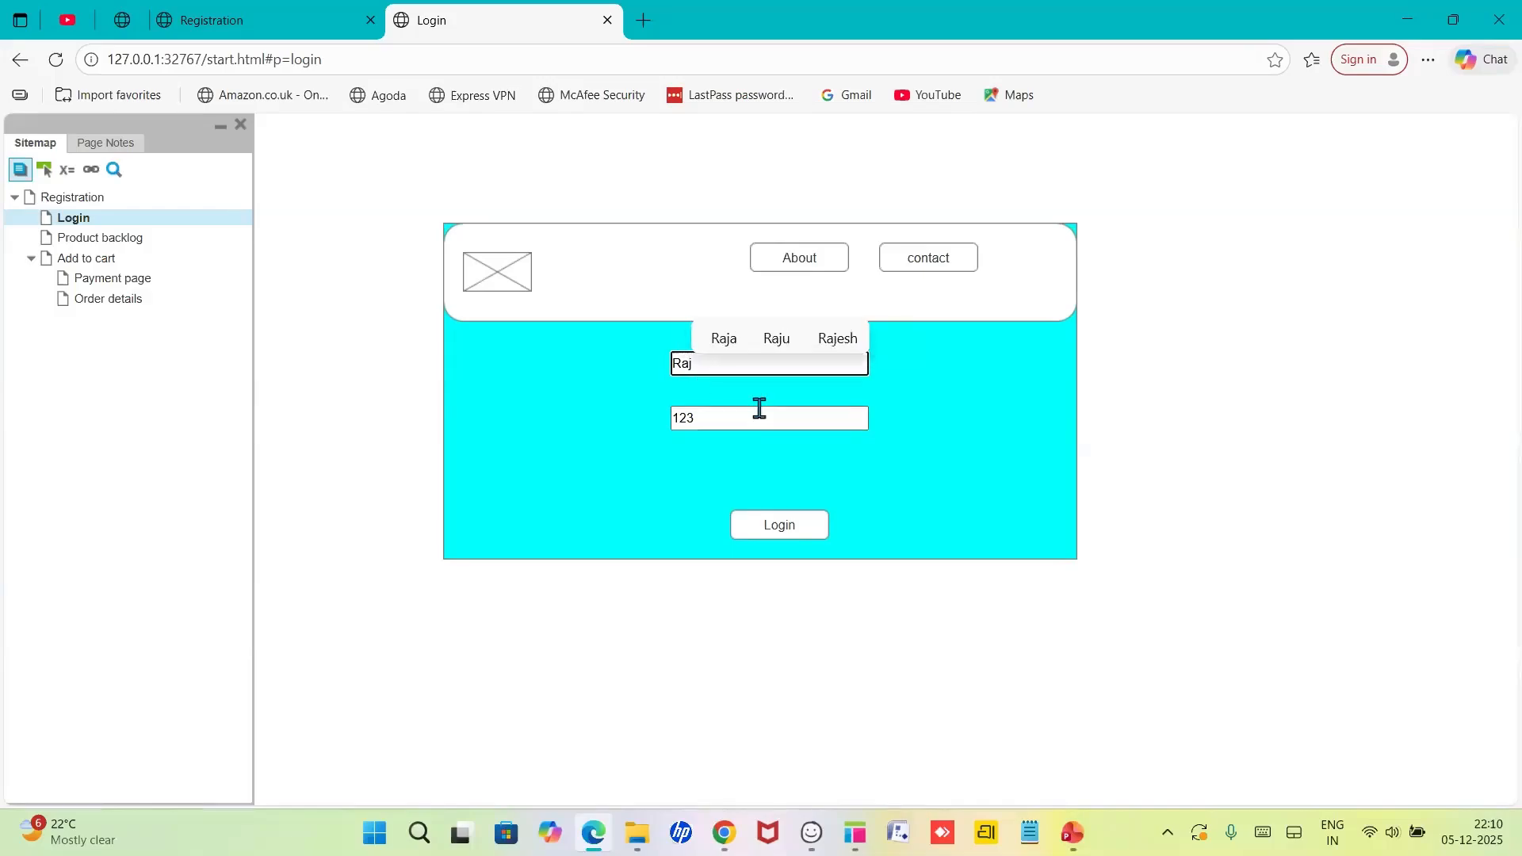
pyautogui.click(784, 524)
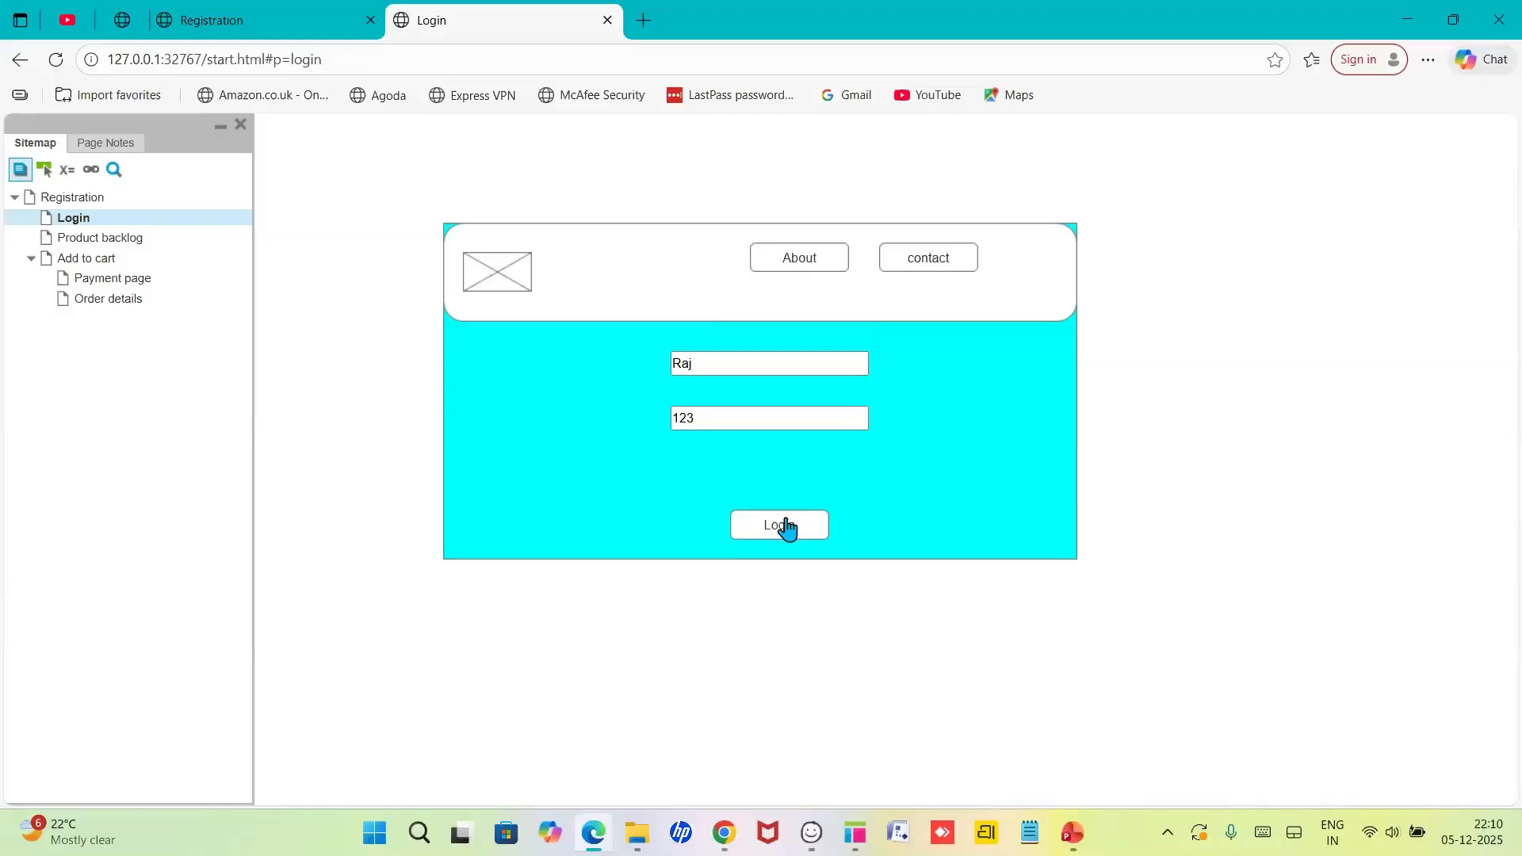
pyautogui.doubleClick(786, 527)
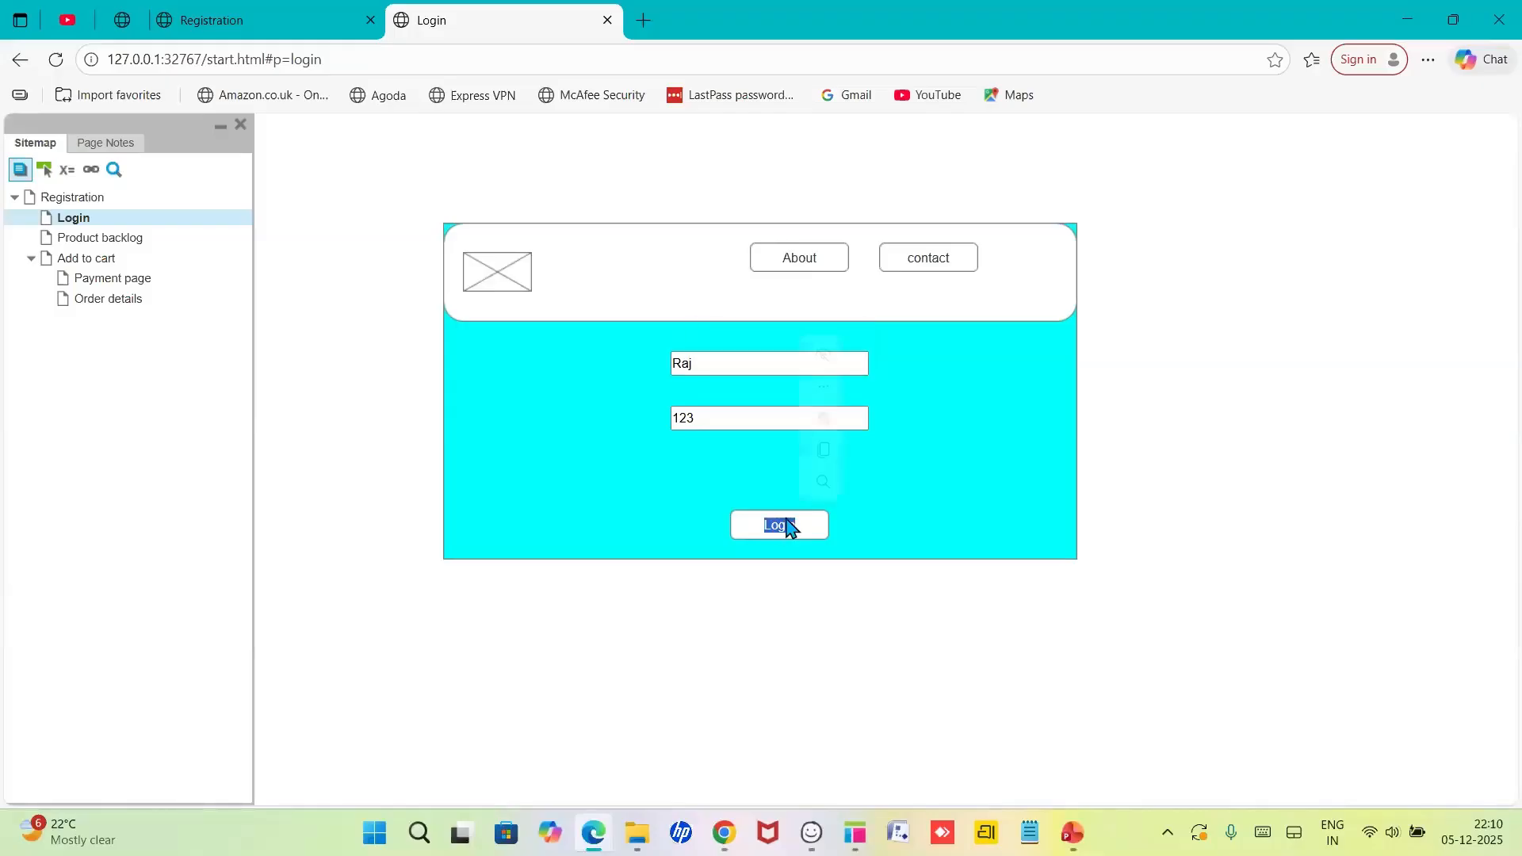
pyautogui.click(819, 536)
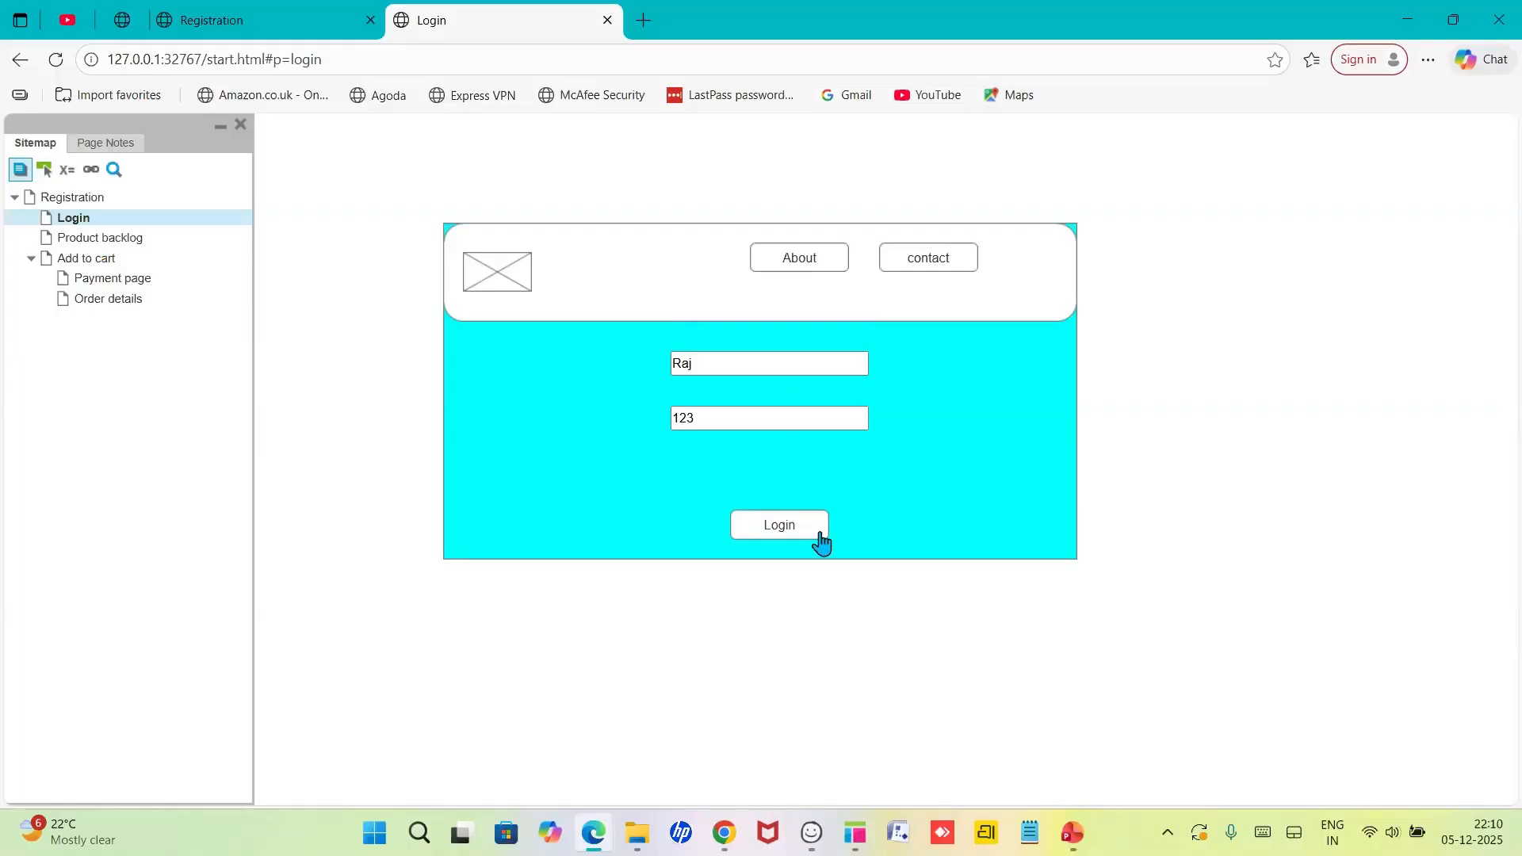
pyautogui.click(715, 361)
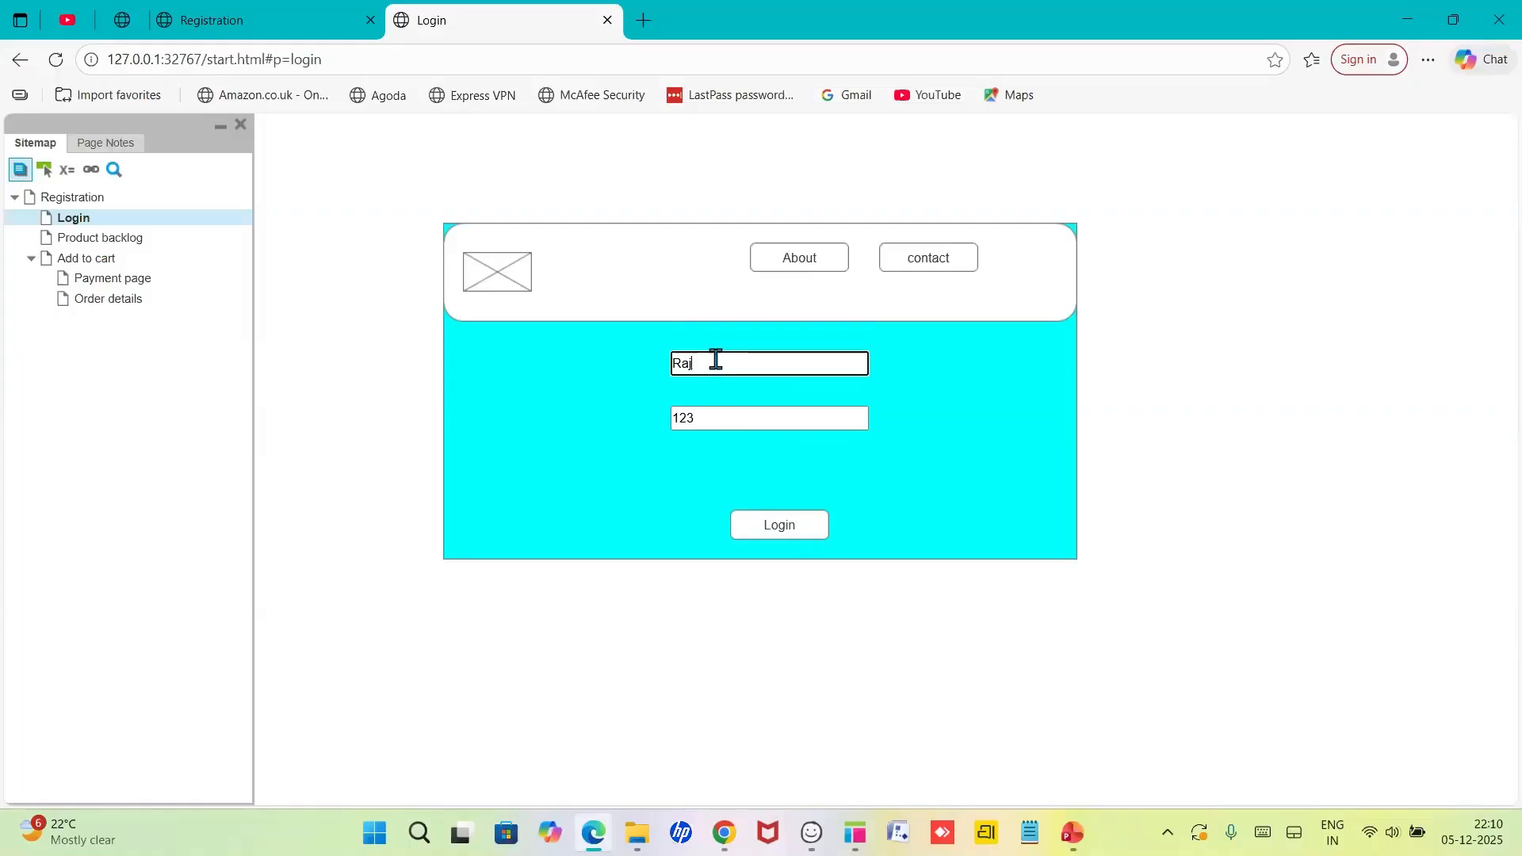
pyautogui.click(779, 531)
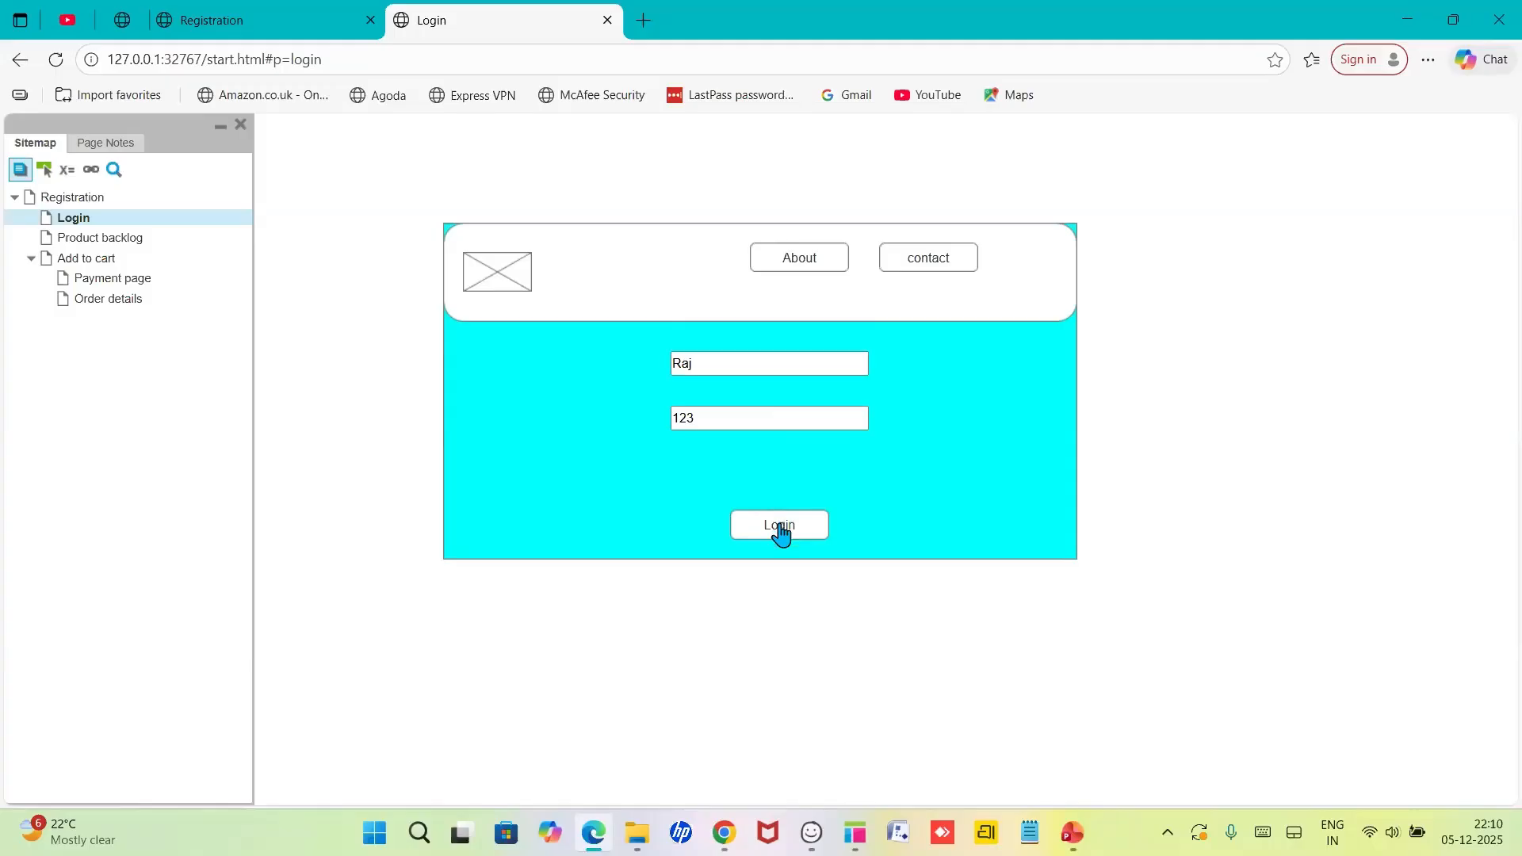
pyautogui.doubleClick(780, 532)
# - Switch back to Axure RP, open the Product backlog page for editing, and select the "50% off on shirts" heading
pyautogui.click(84, 203)
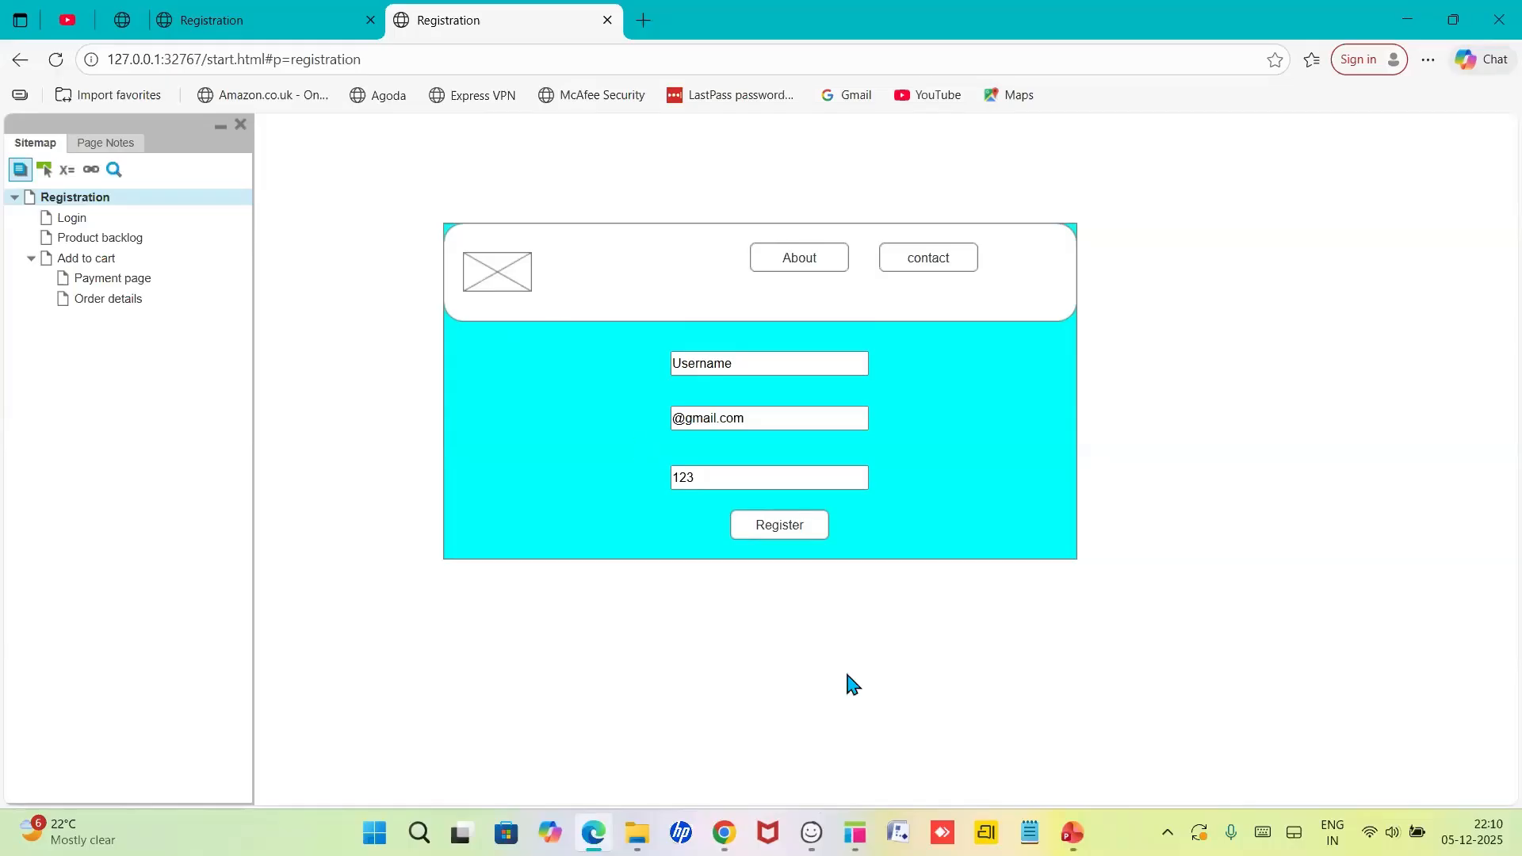
pyautogui.click(853, 834)
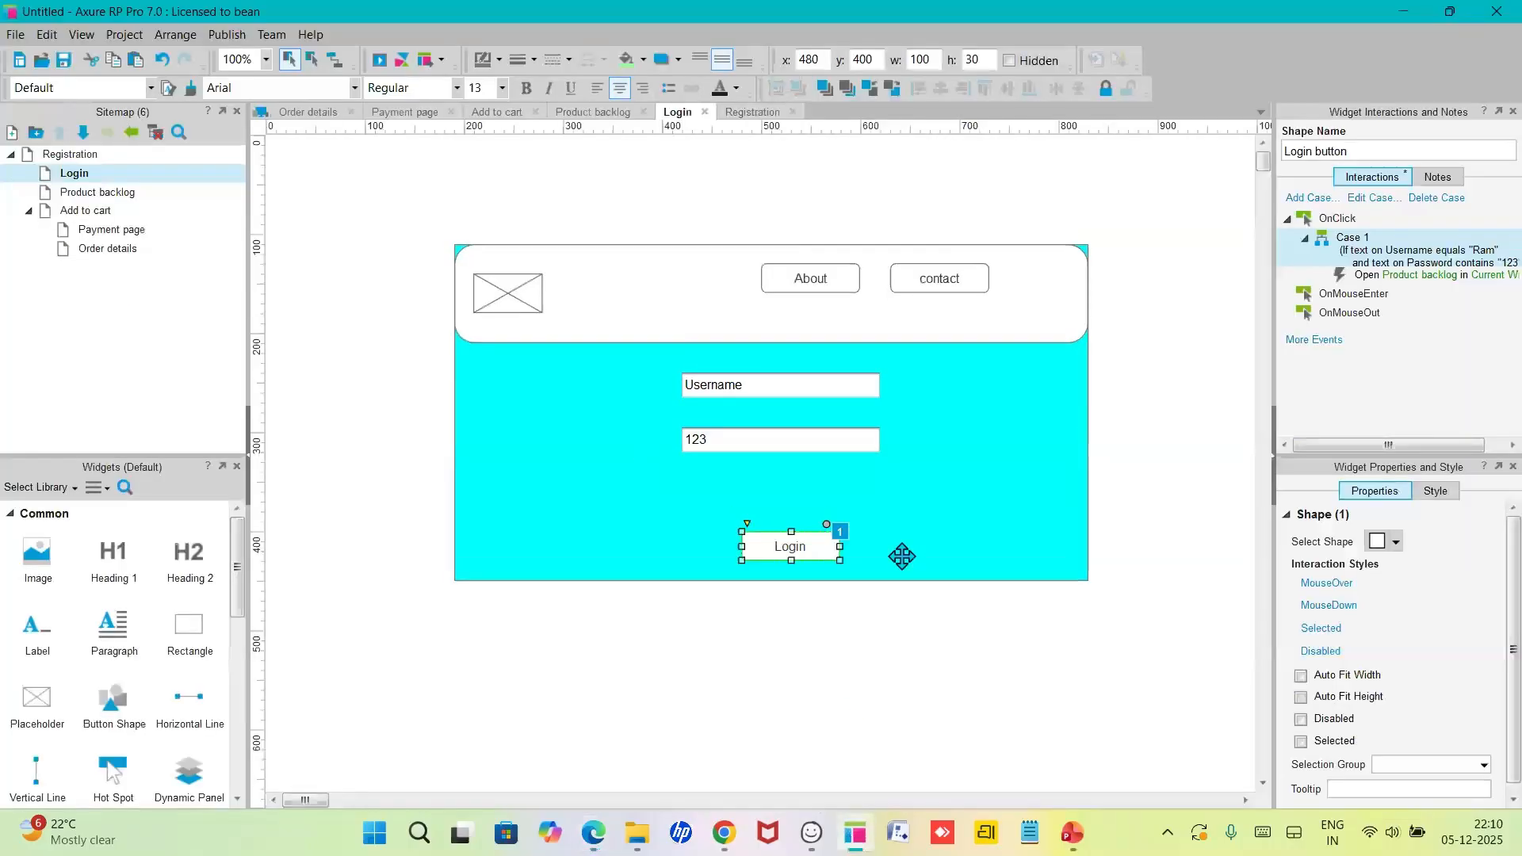
pyautogui.click(875, 616)
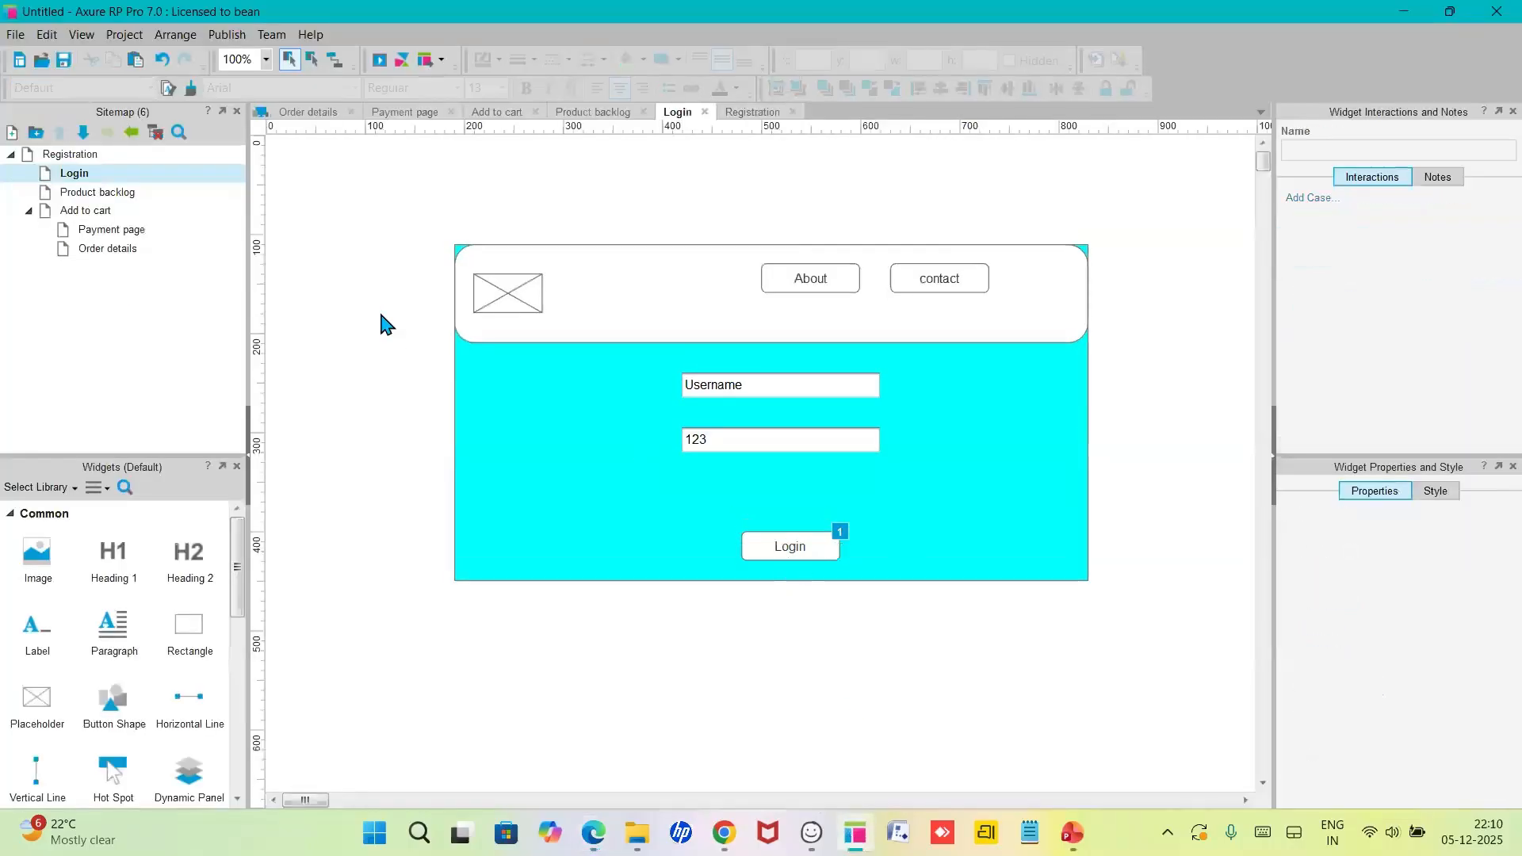
pyautogui.click(114, 194)
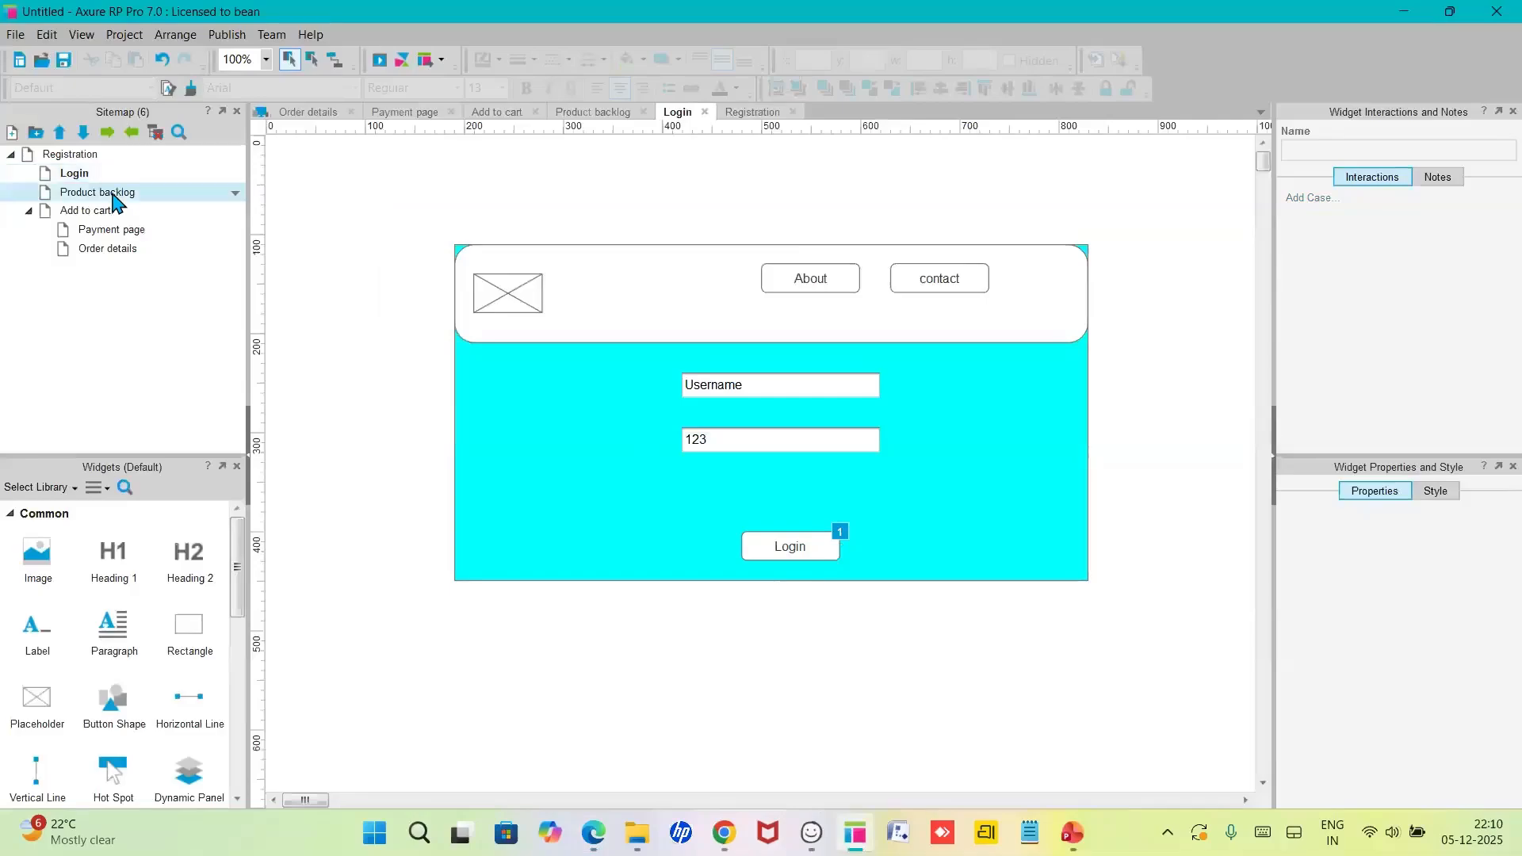
pyautogui.doubleClick(114, 195)
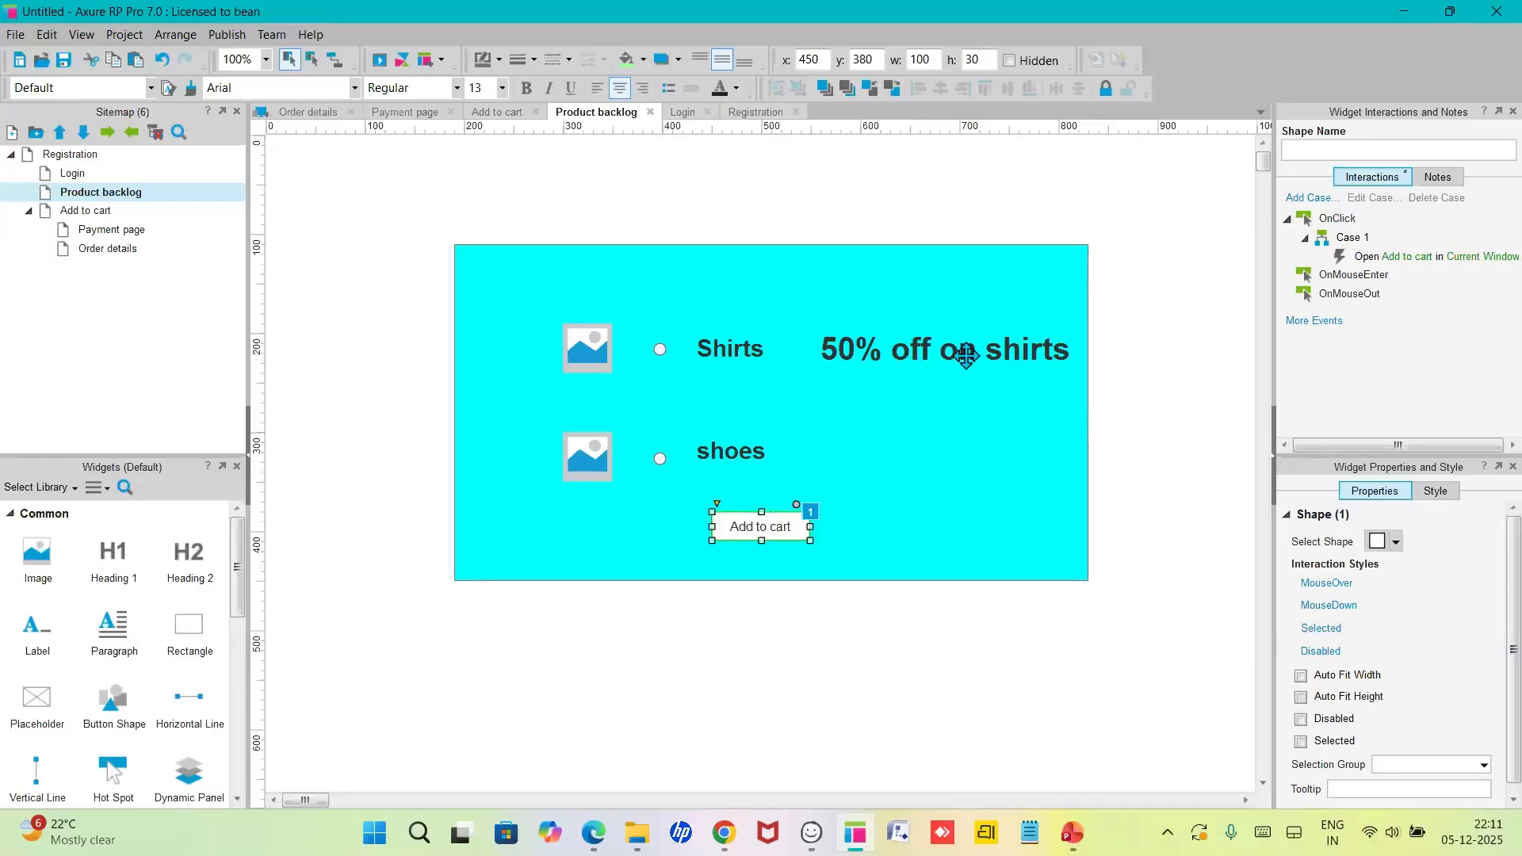
pyautogui.click(883, 348)
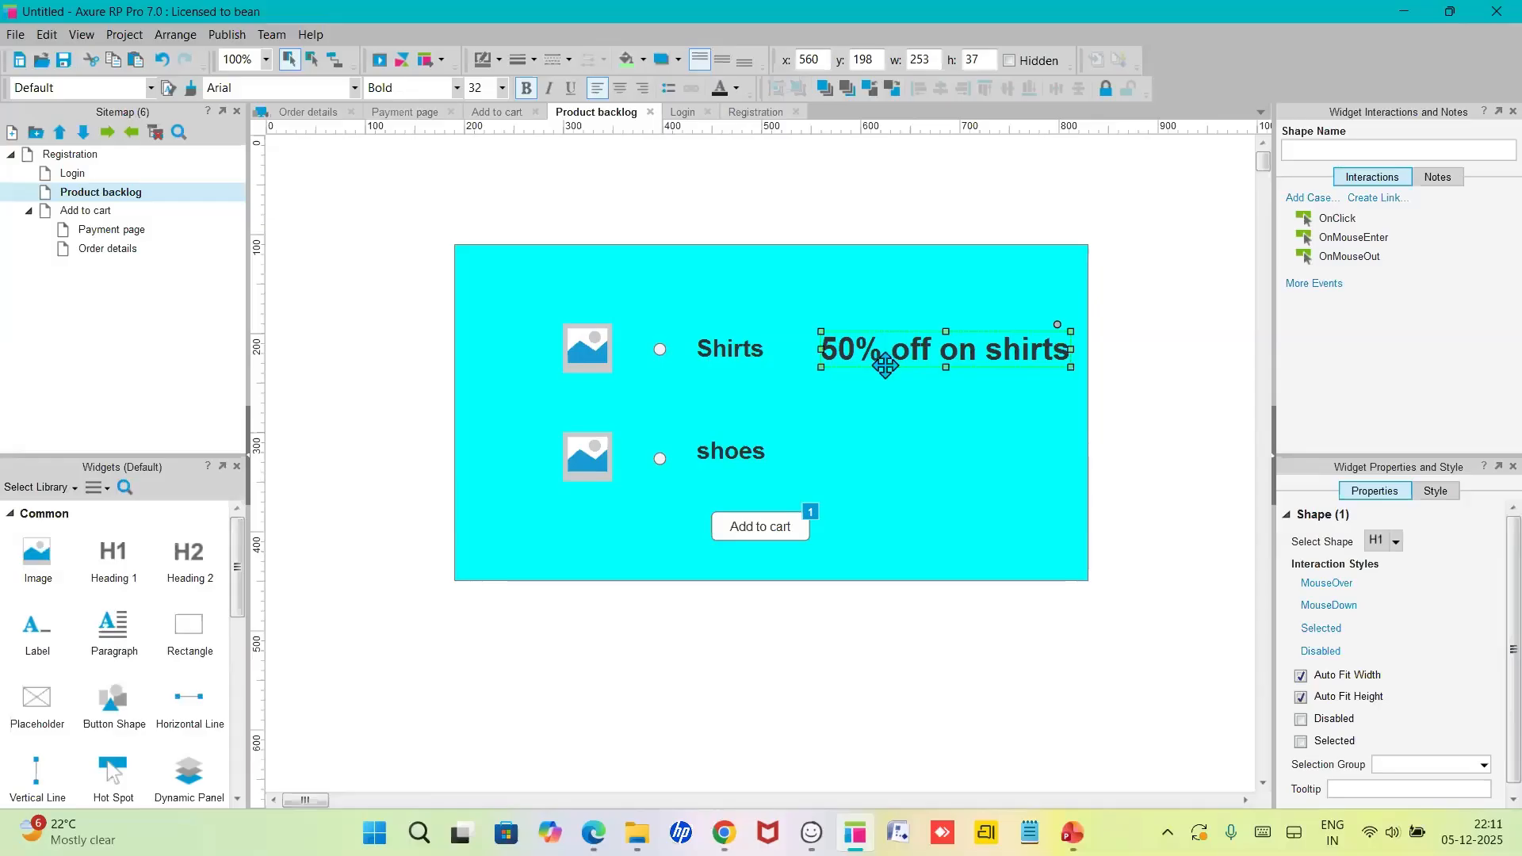
# - Set the selected "50% off on shirts" heading to hidden and name the shape "Discount"
pyautogui.rightClick(885, 366)
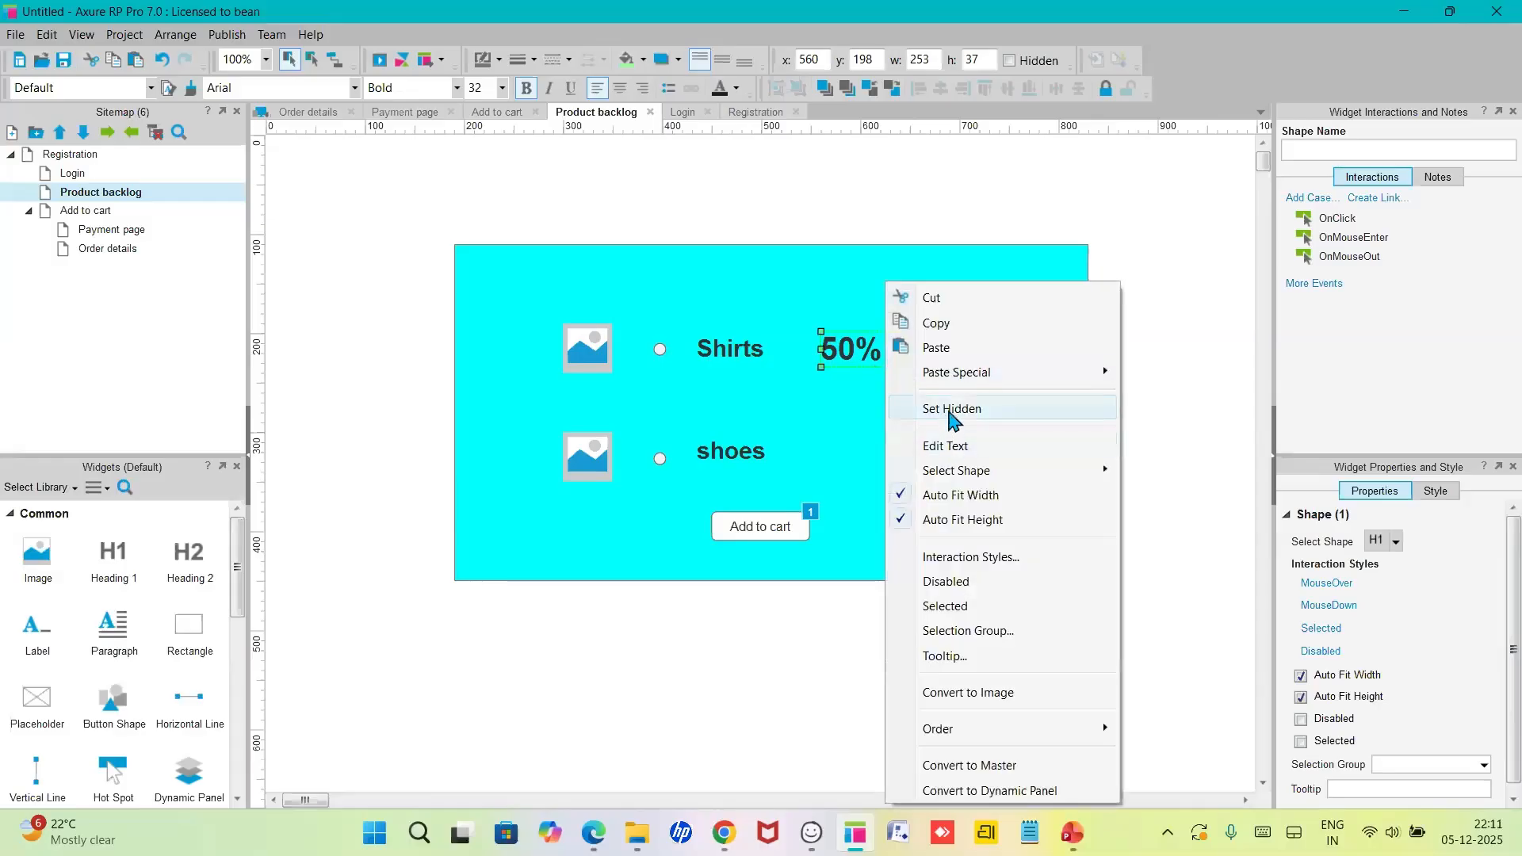
pyautogui.click(954, 412)
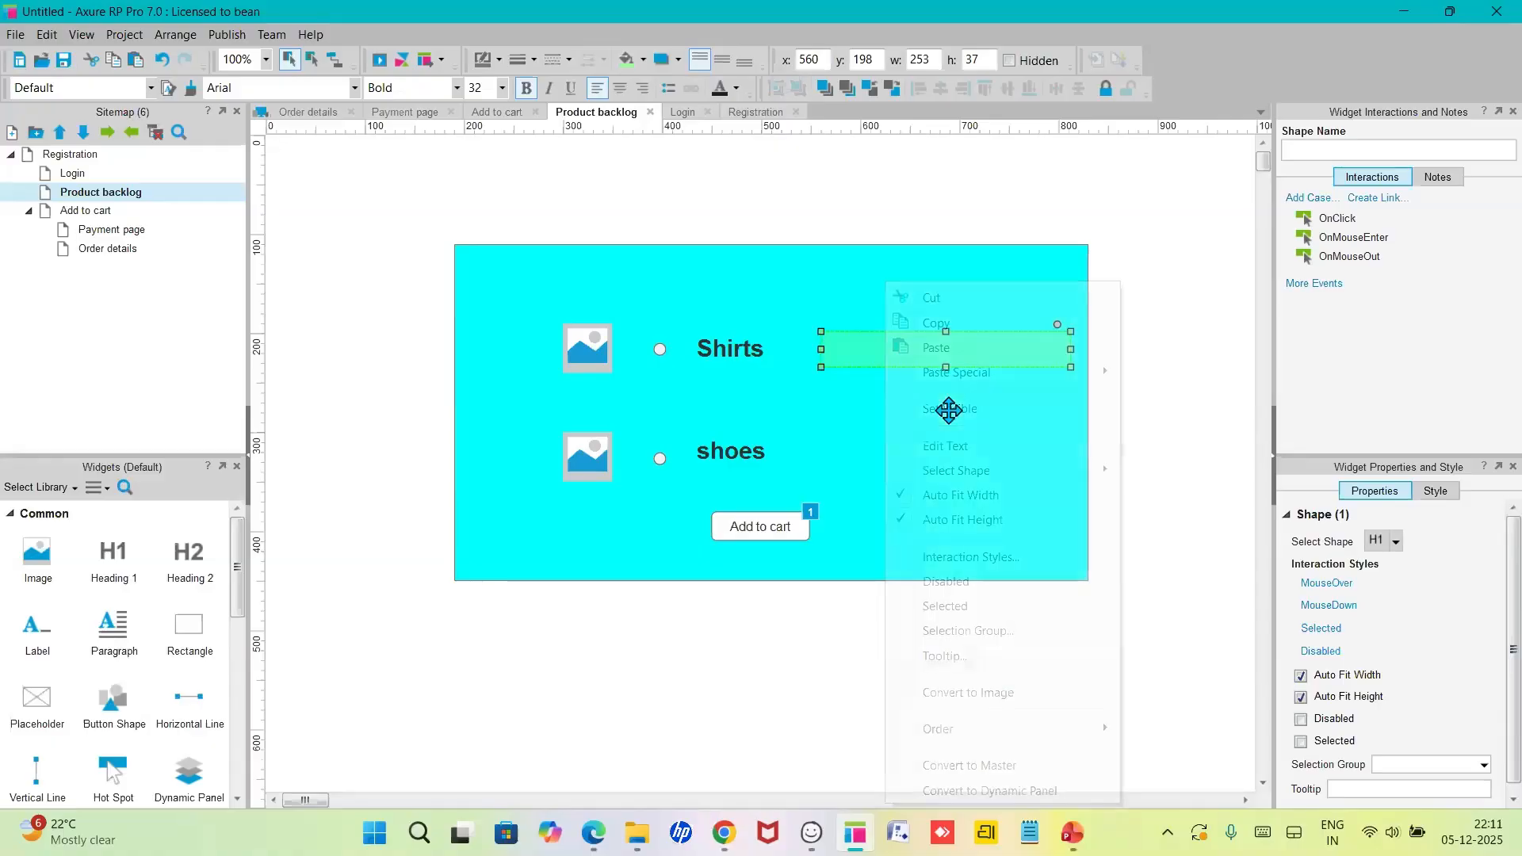
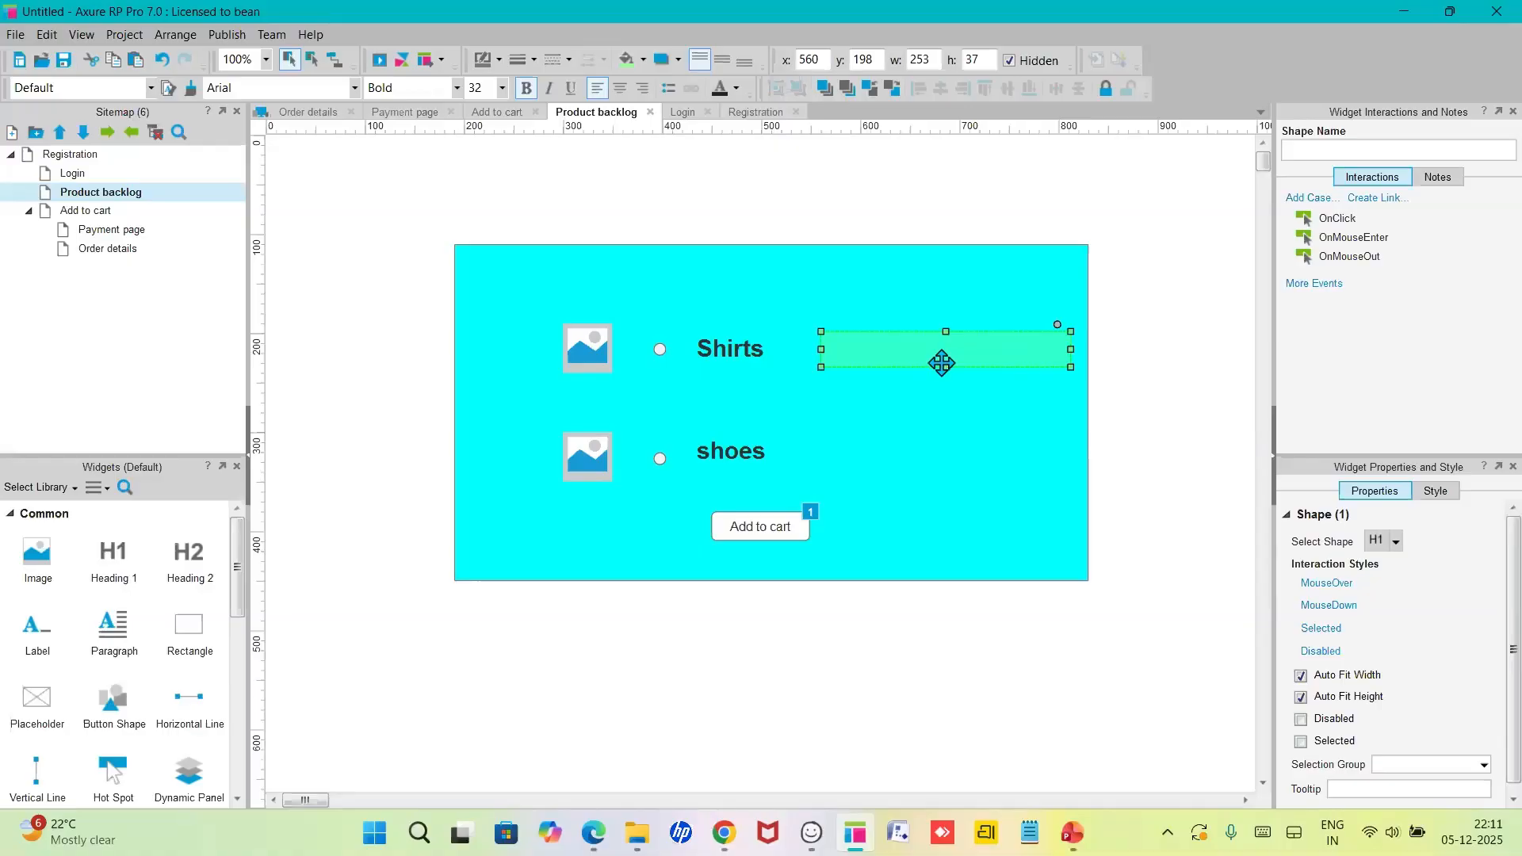
pyautogui.click(1325, 151)
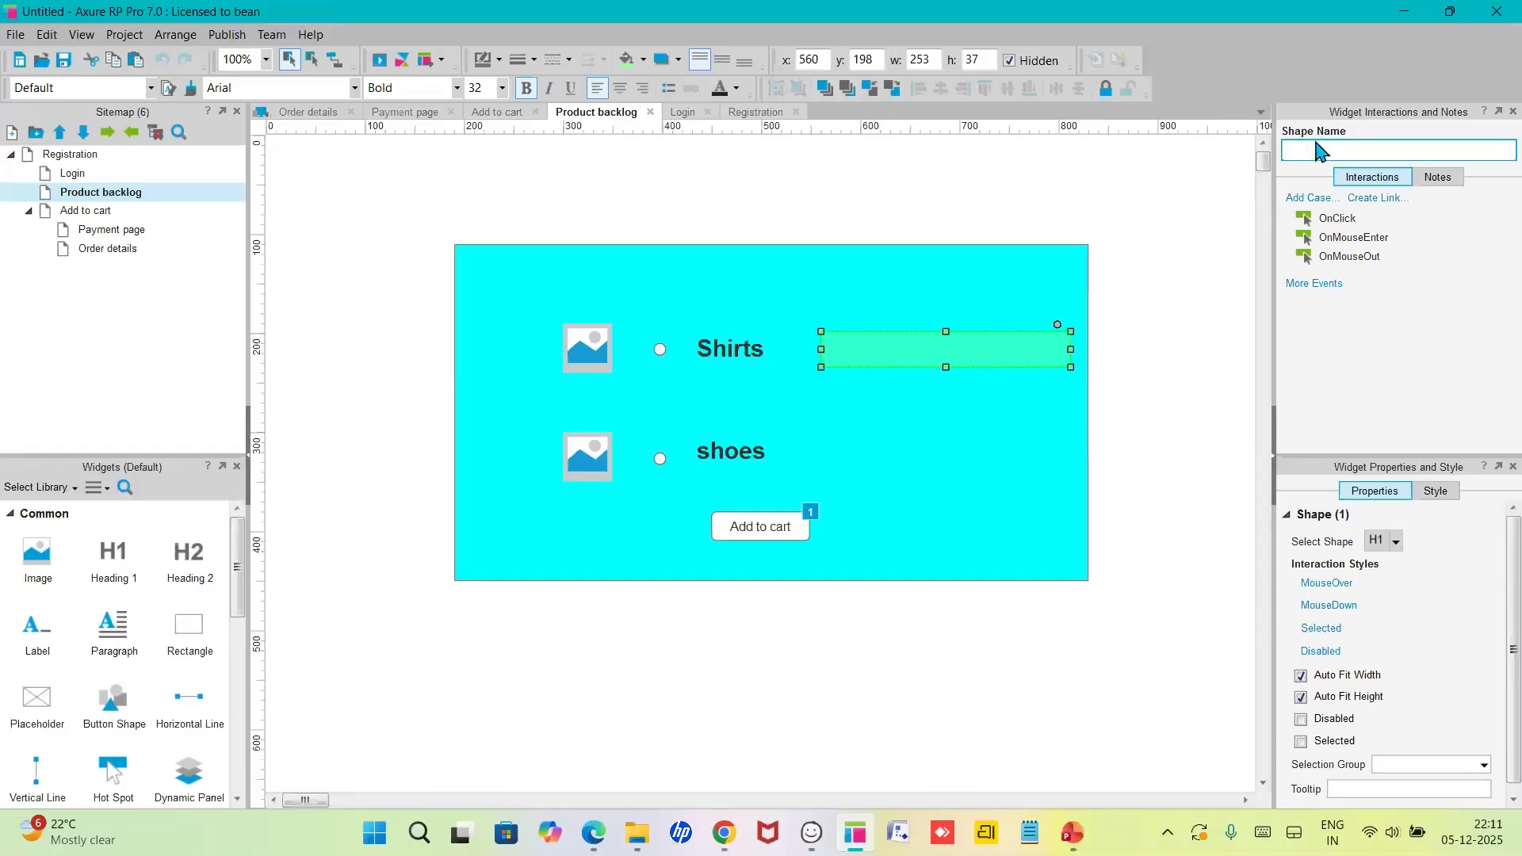
pyautogui.click(1315, 141)
pyautogui.click(1312, 148)
pyautogui.write('Discou')
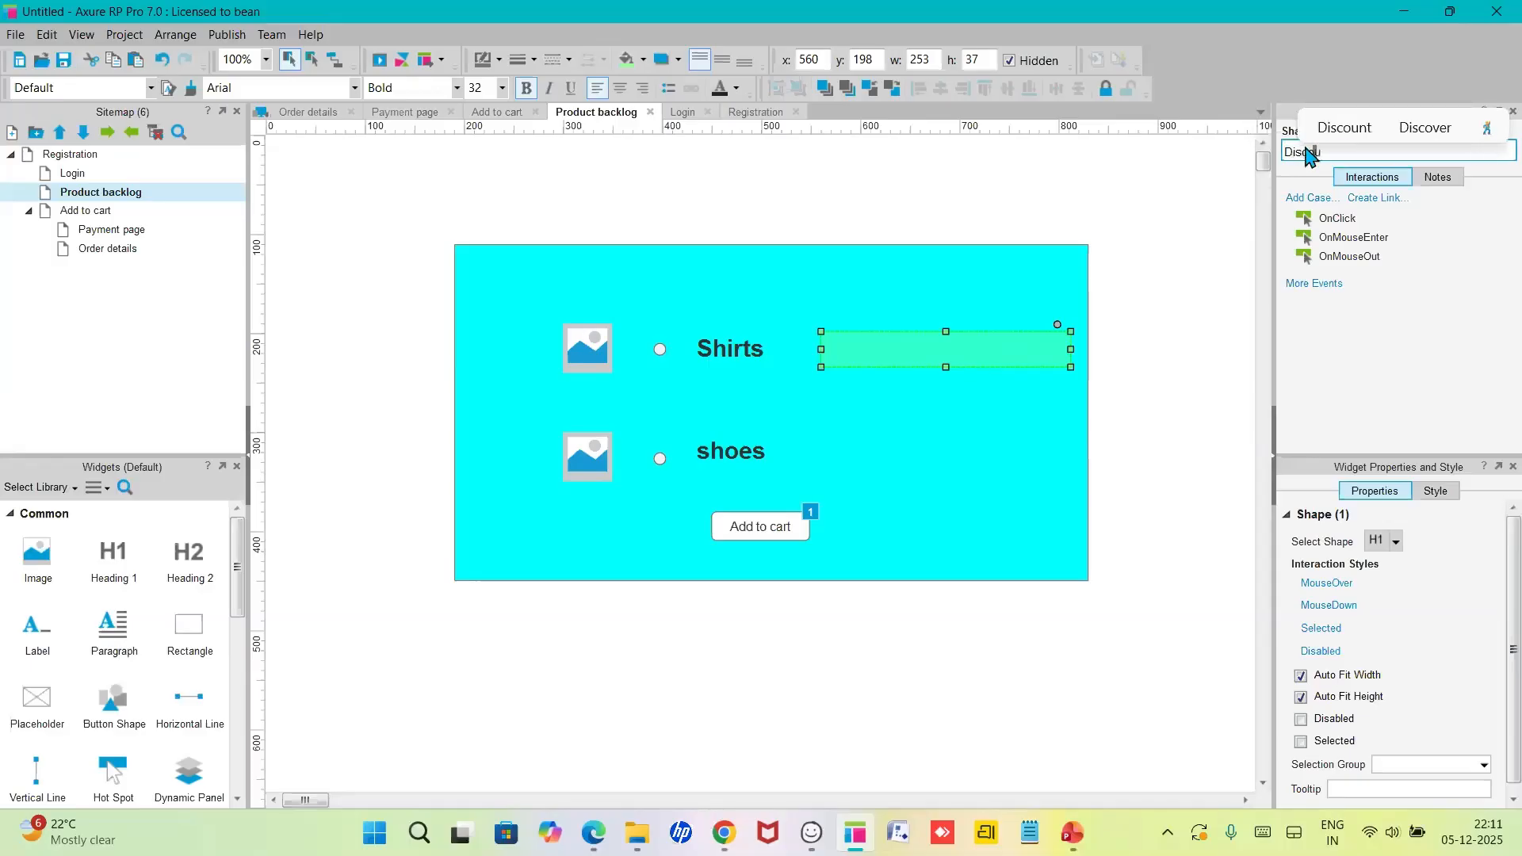
pyautogui.write('nt')
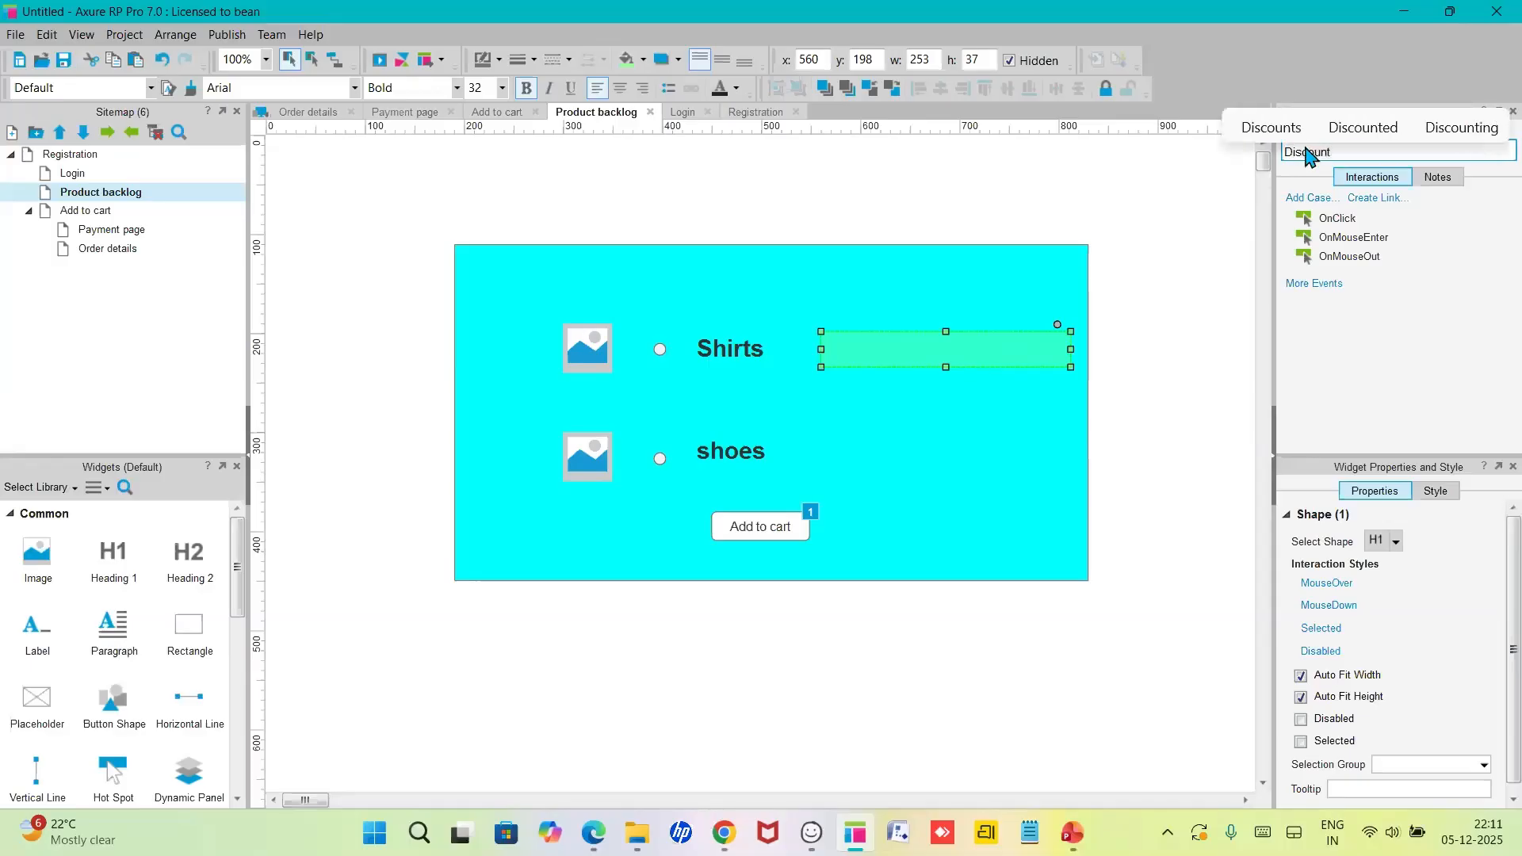
pyautogui.press('Return')
pyautogui.click(1248, 274)
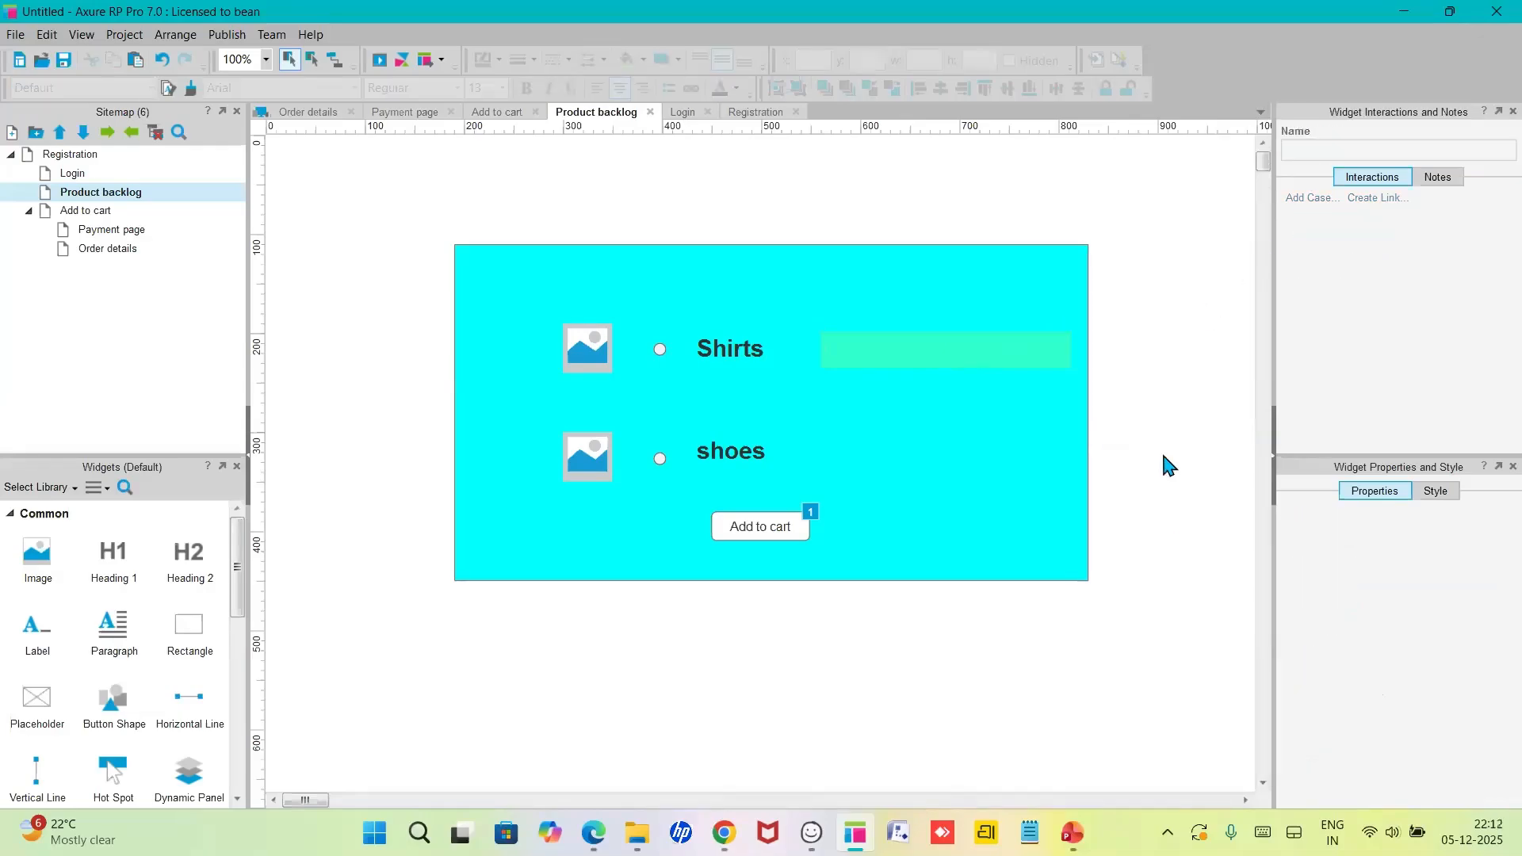
# - Name the image widget beside the Shirts option "Image"
pyautogui.click(590, 345)
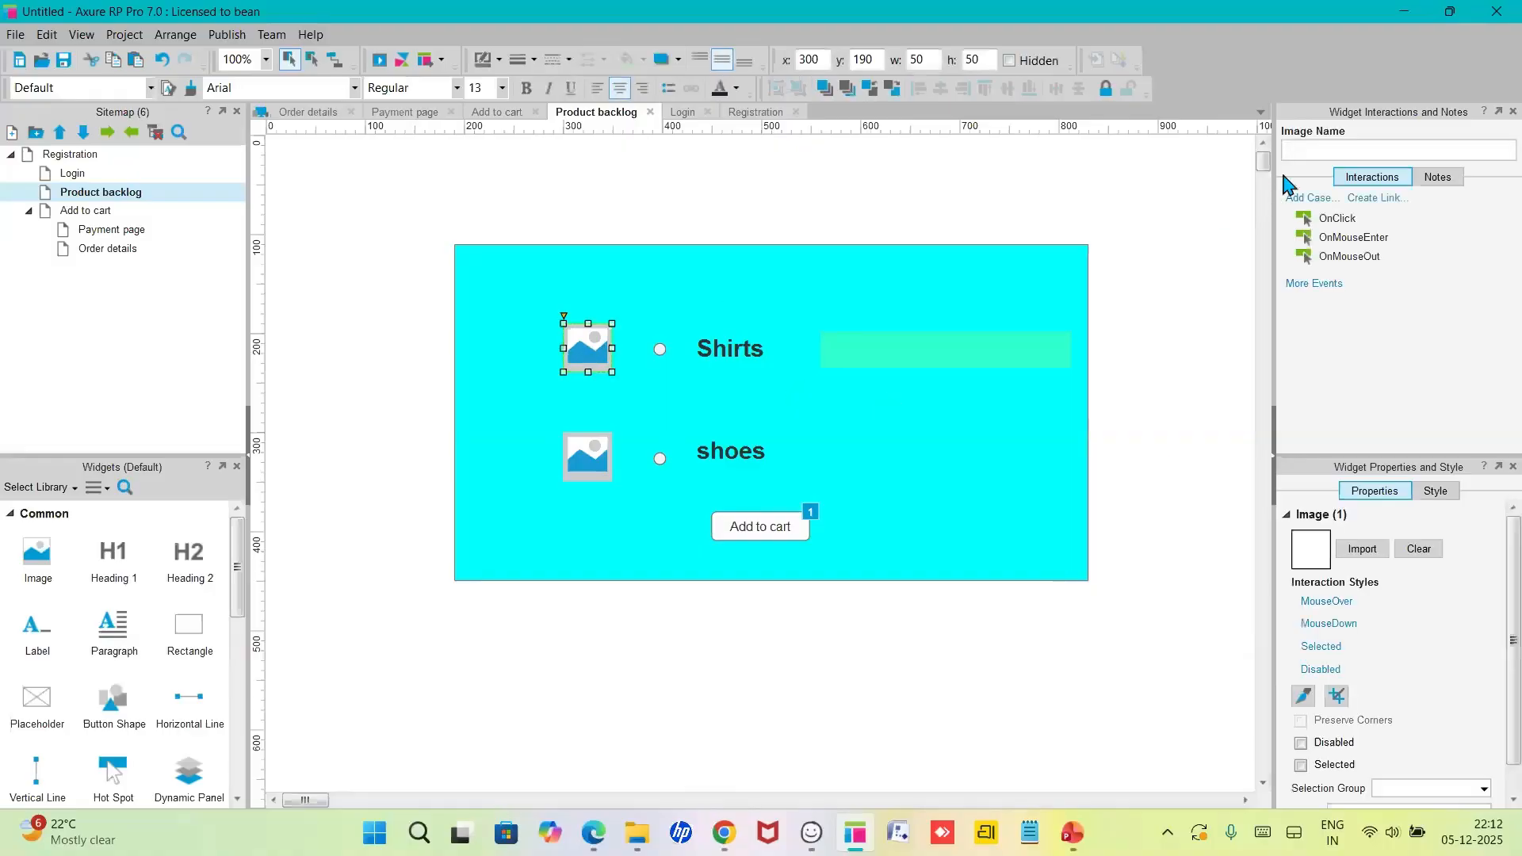
pyautogui.click(1307, 152)
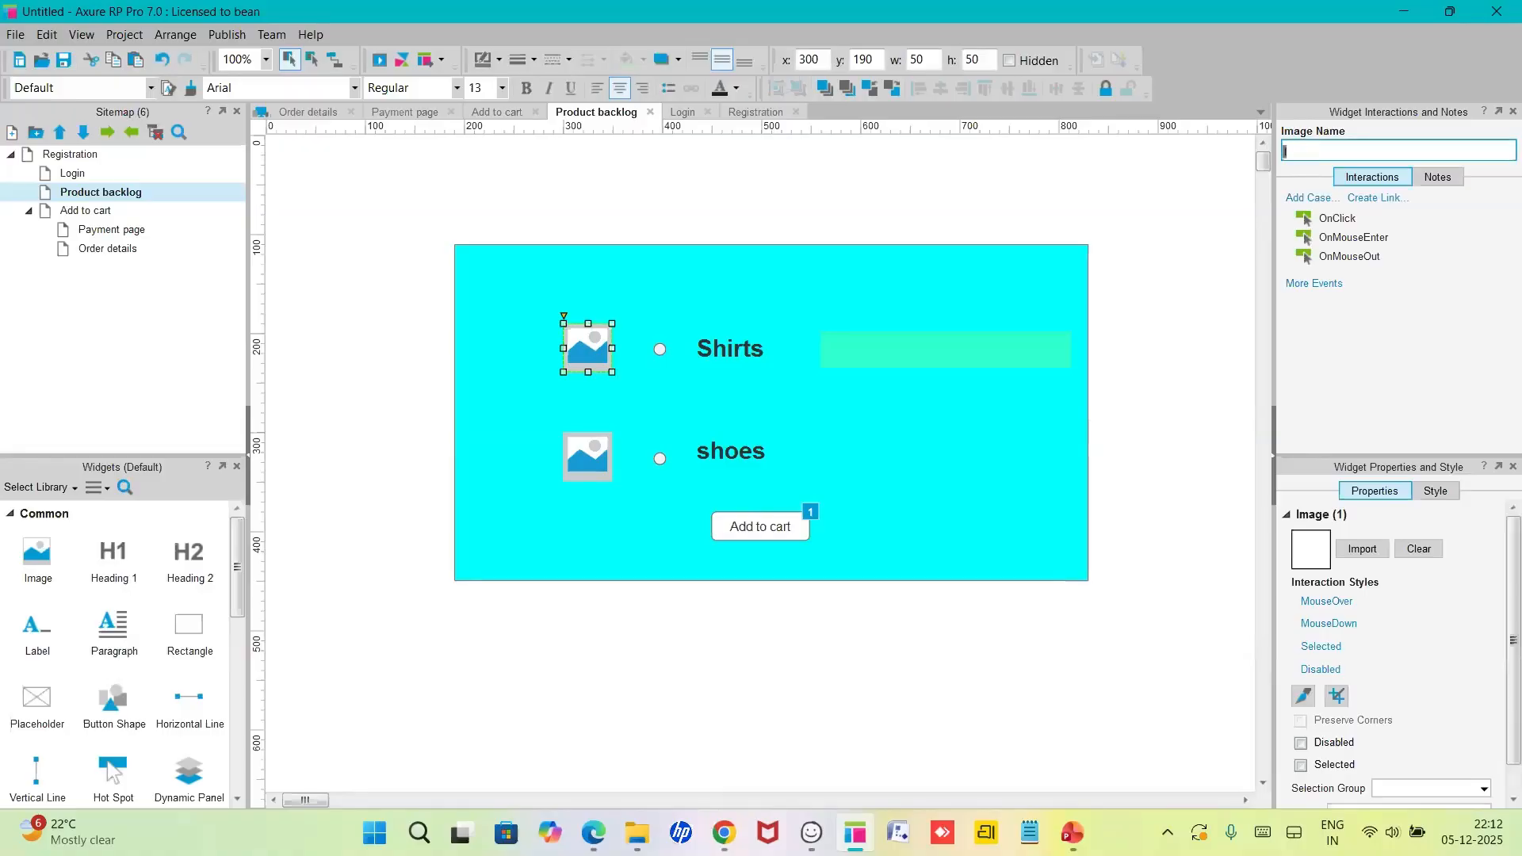
pyautogui.write('Imahe')
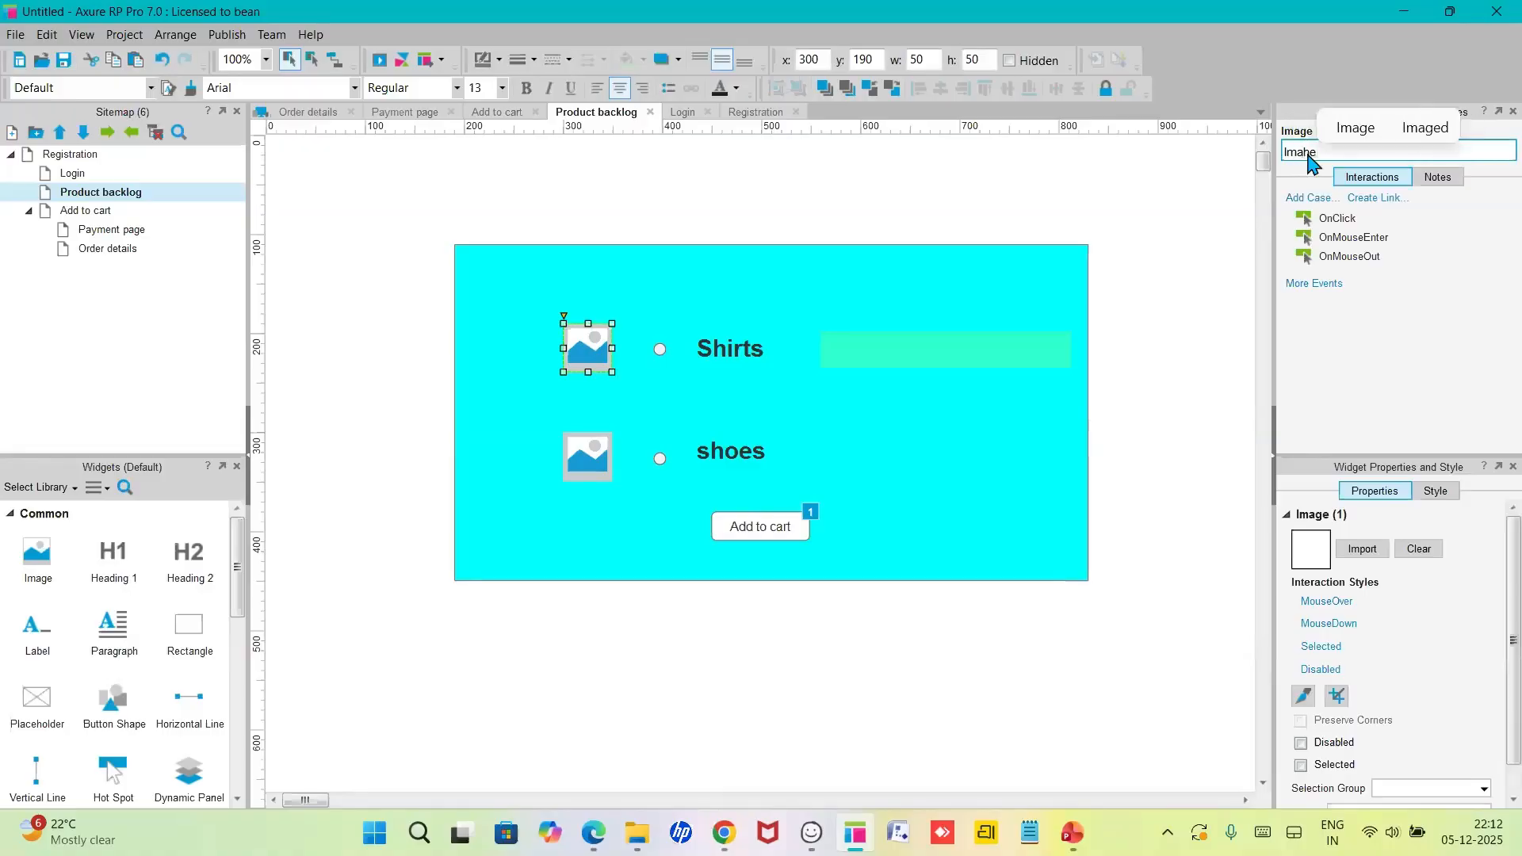
pyautogui.press('BackSpace')
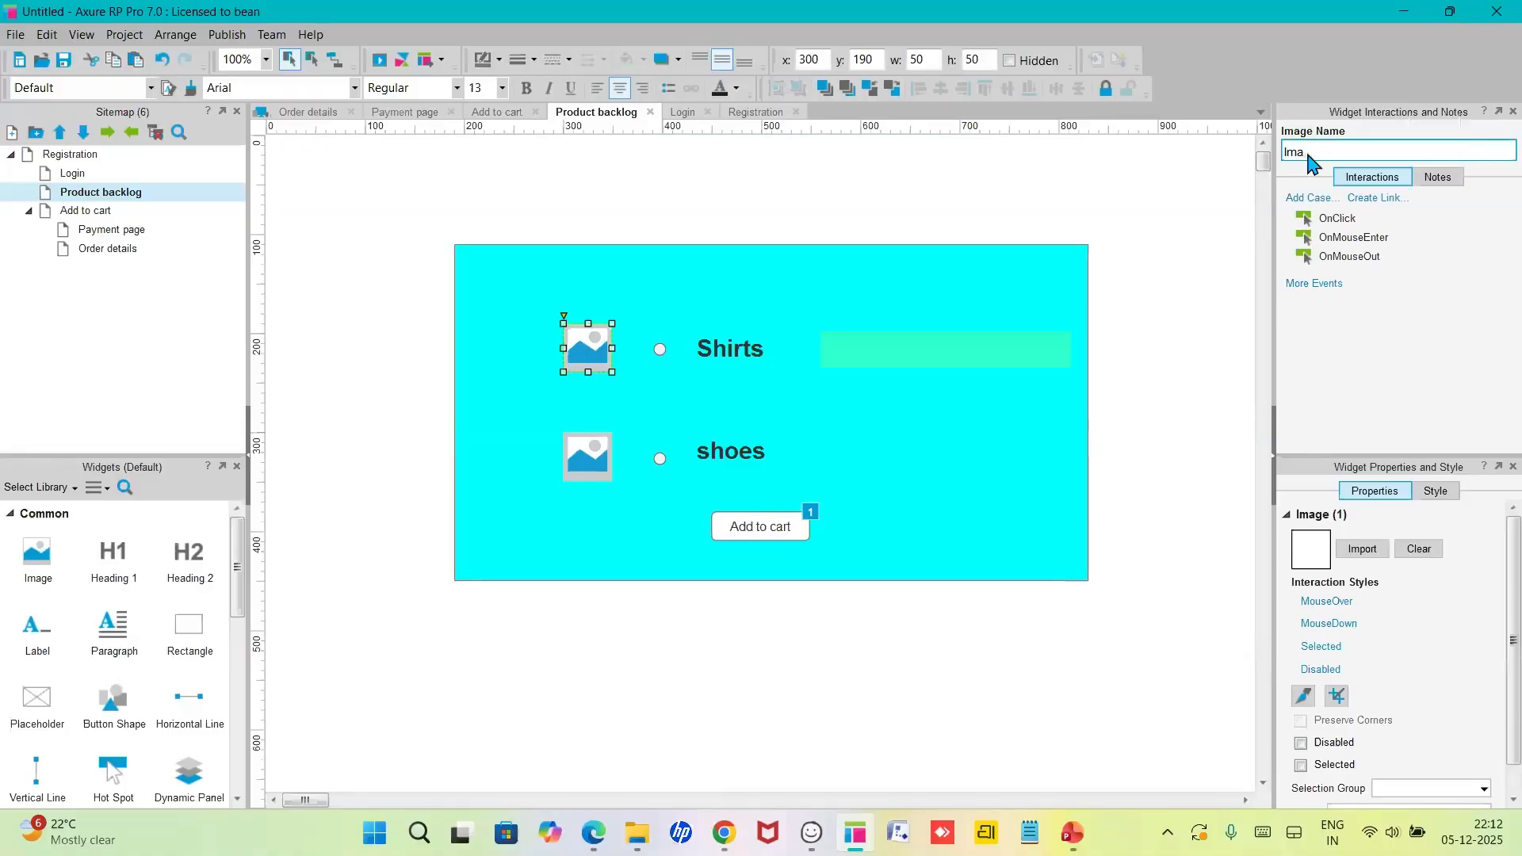
pyautogui.write('e')
pyautogui.click(1200, 341)
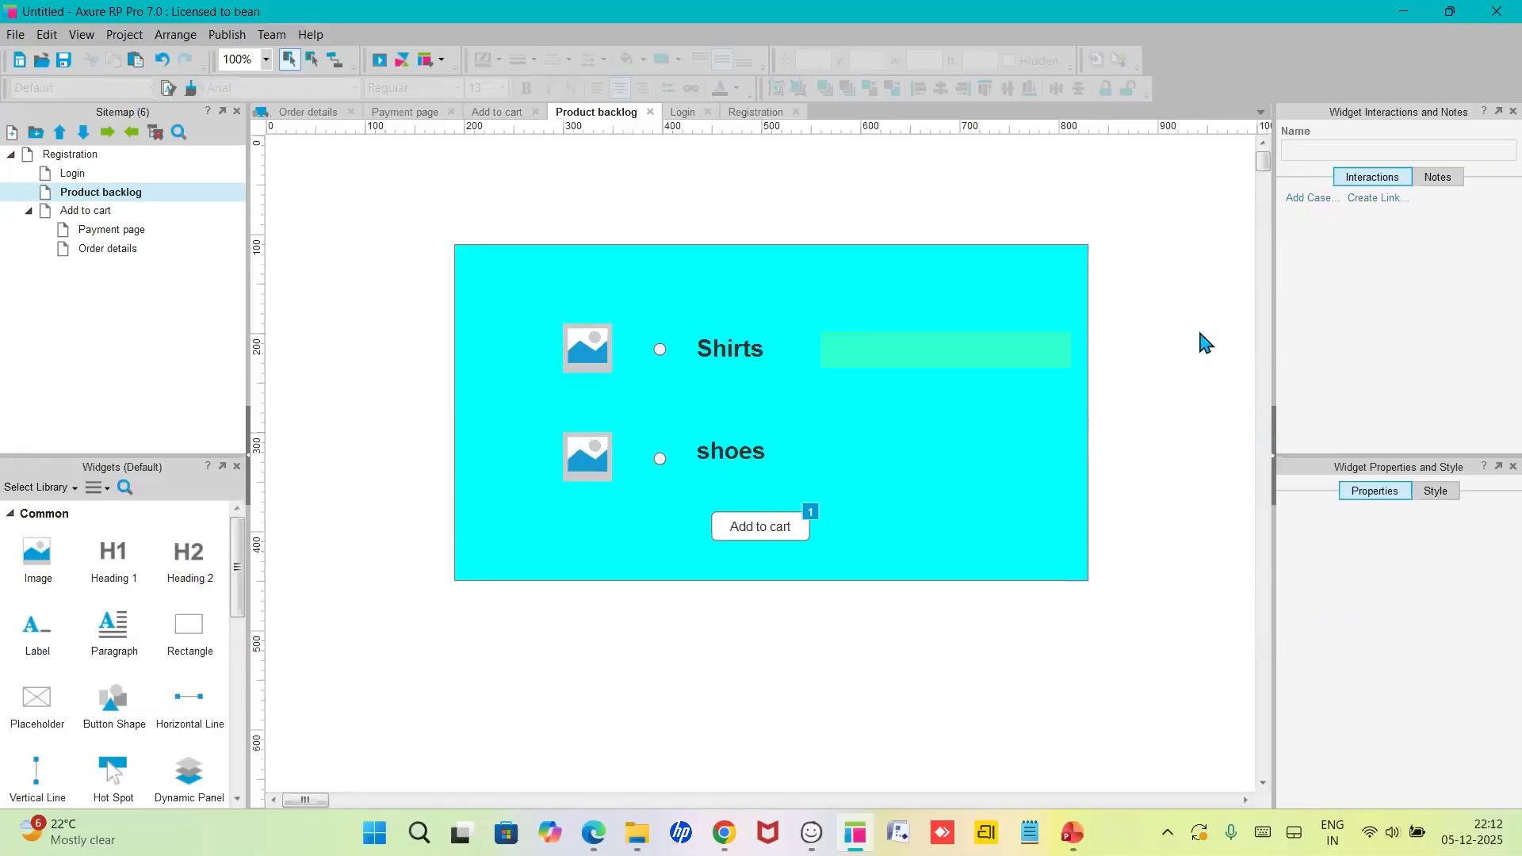
# - Add an OnMouseEnter case to the Shirts image that shows the unnamed image and the Discount shape
pyautogui.click(592, 362)
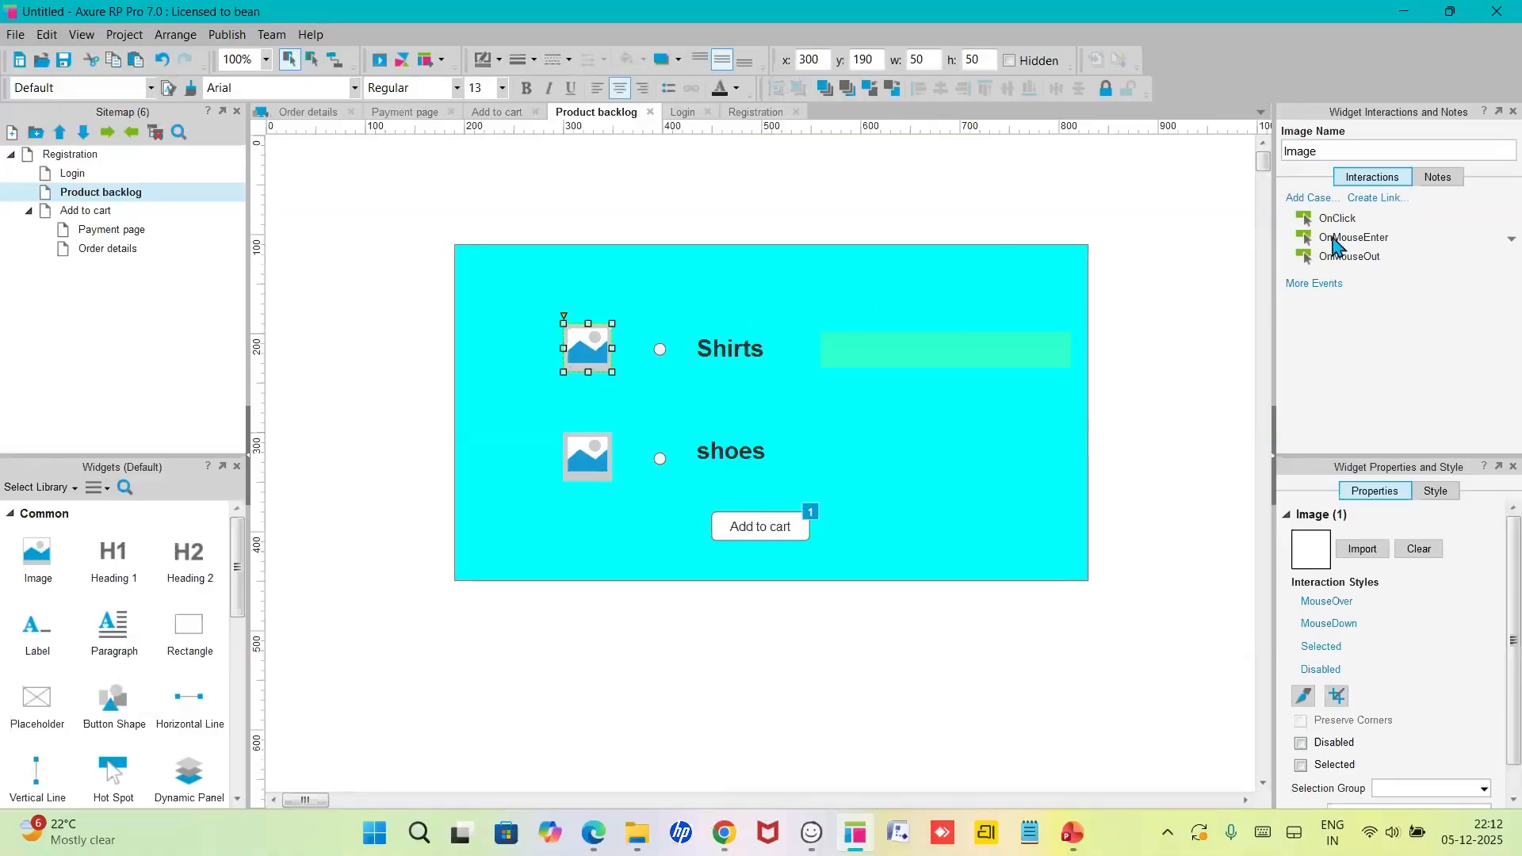
pyautogui.doubleClick(1336, 241)
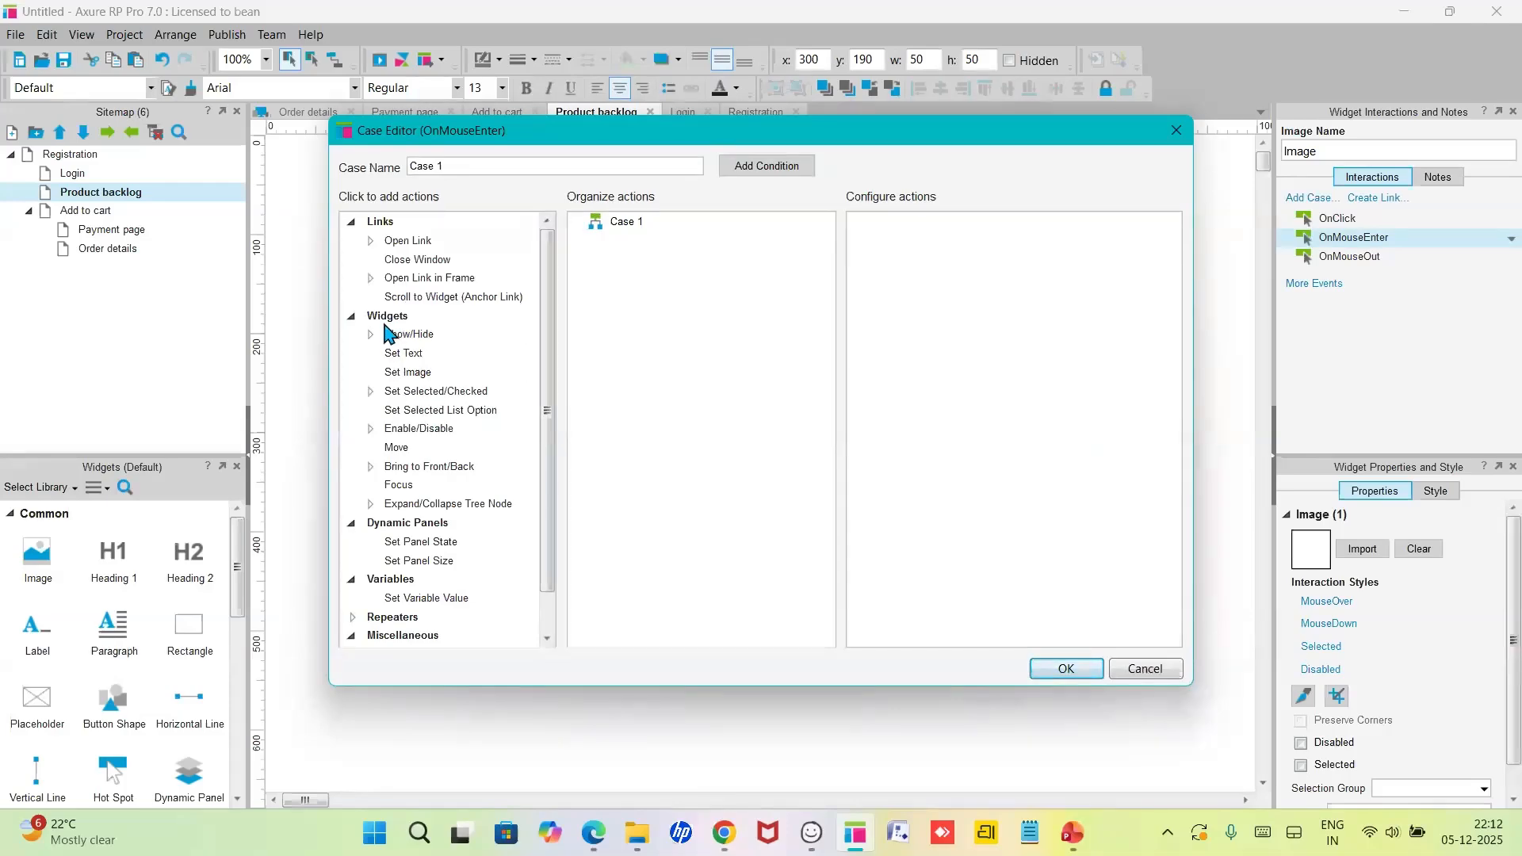
pyautogui.click(407, 337)
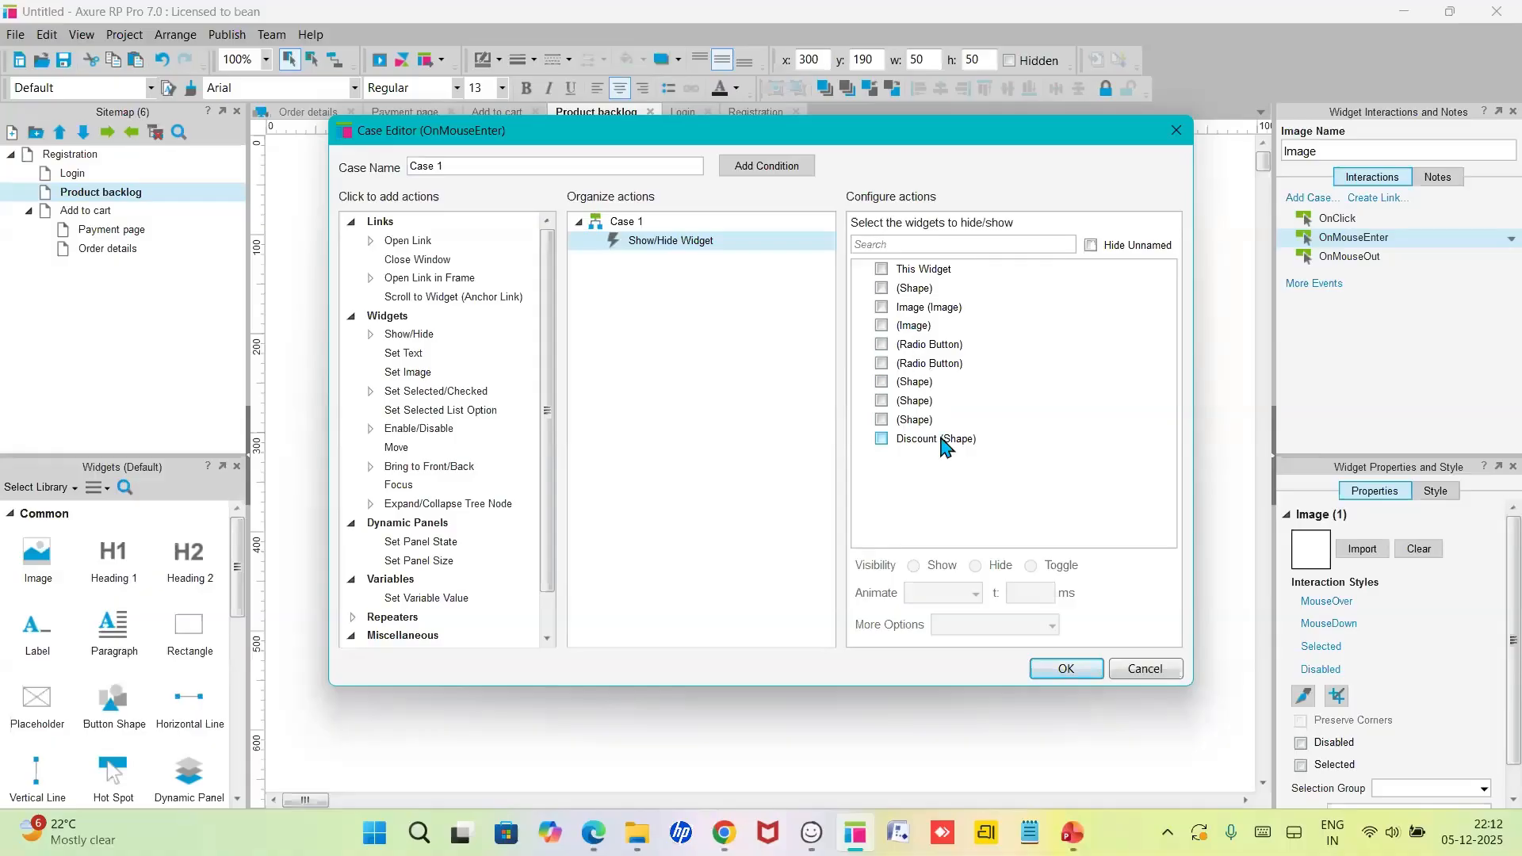
pyautogui.click(881, 326)
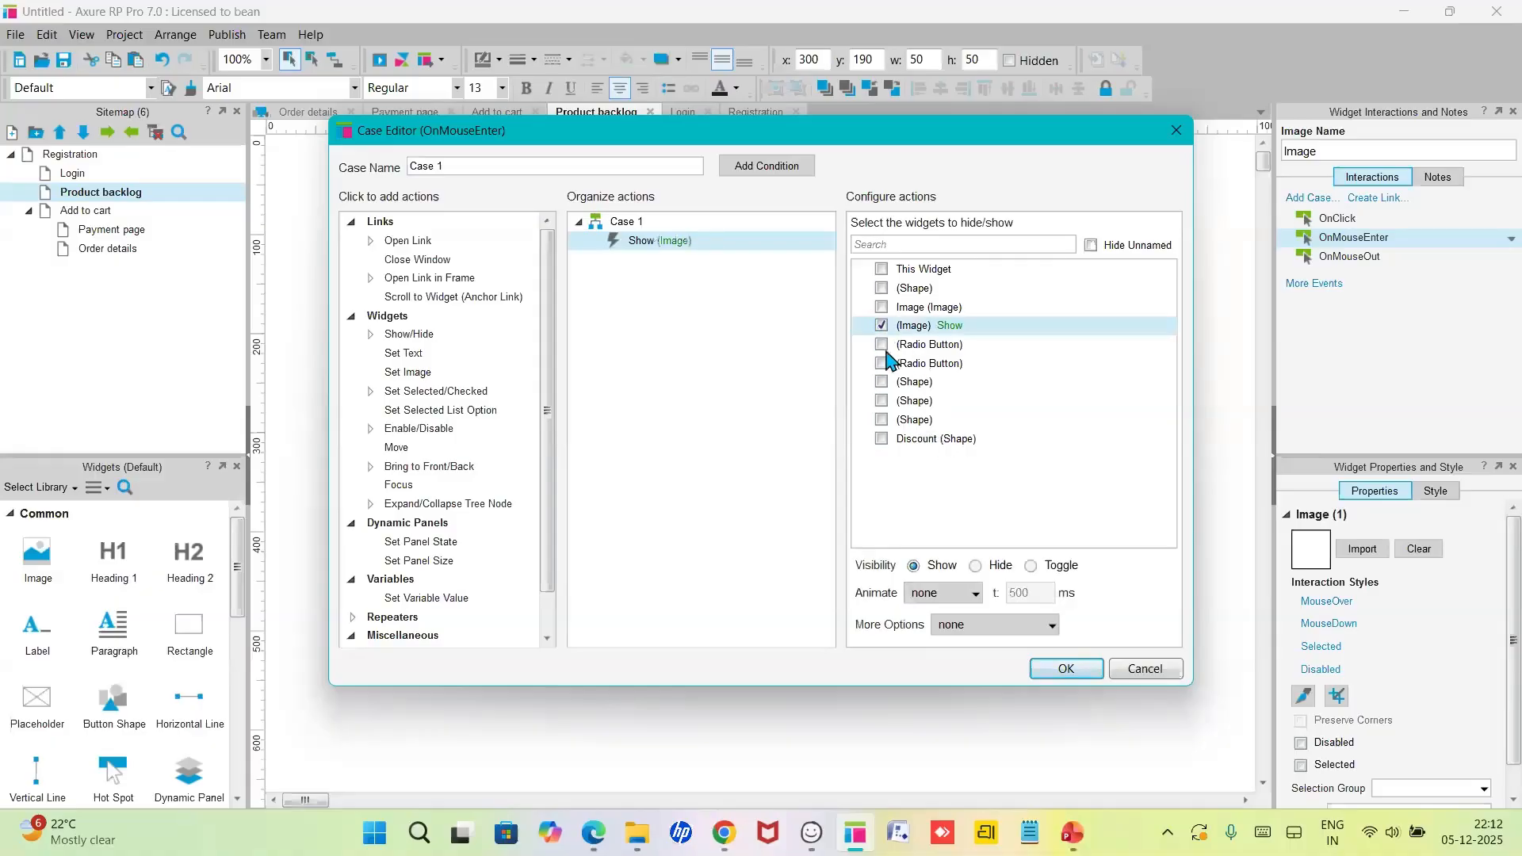
pyautogui.click(882, 438)
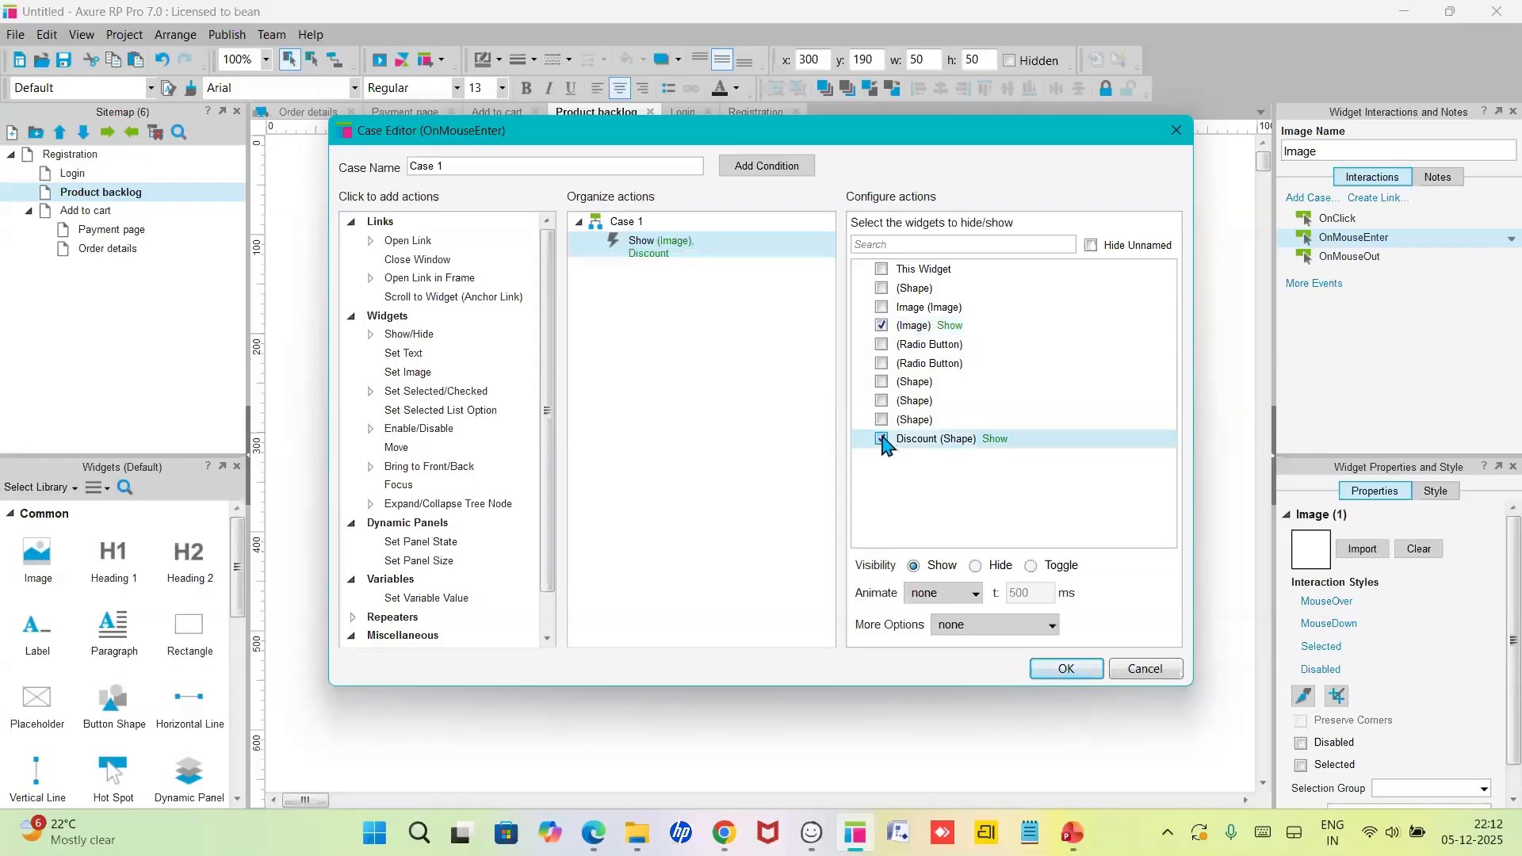
pyautogui.click(882, 326)
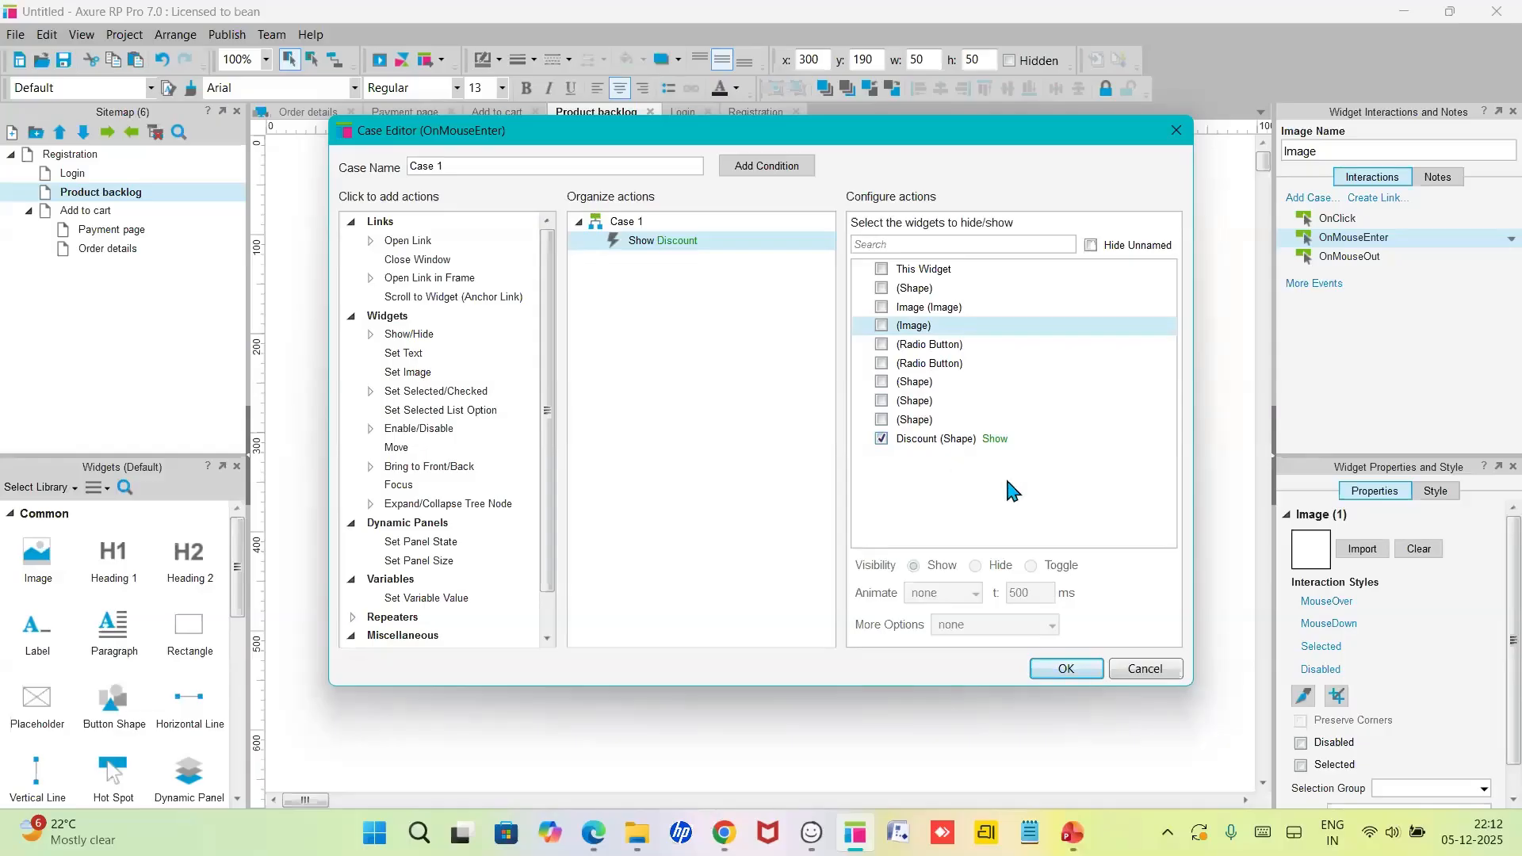
pyautogui.click(882, 327)
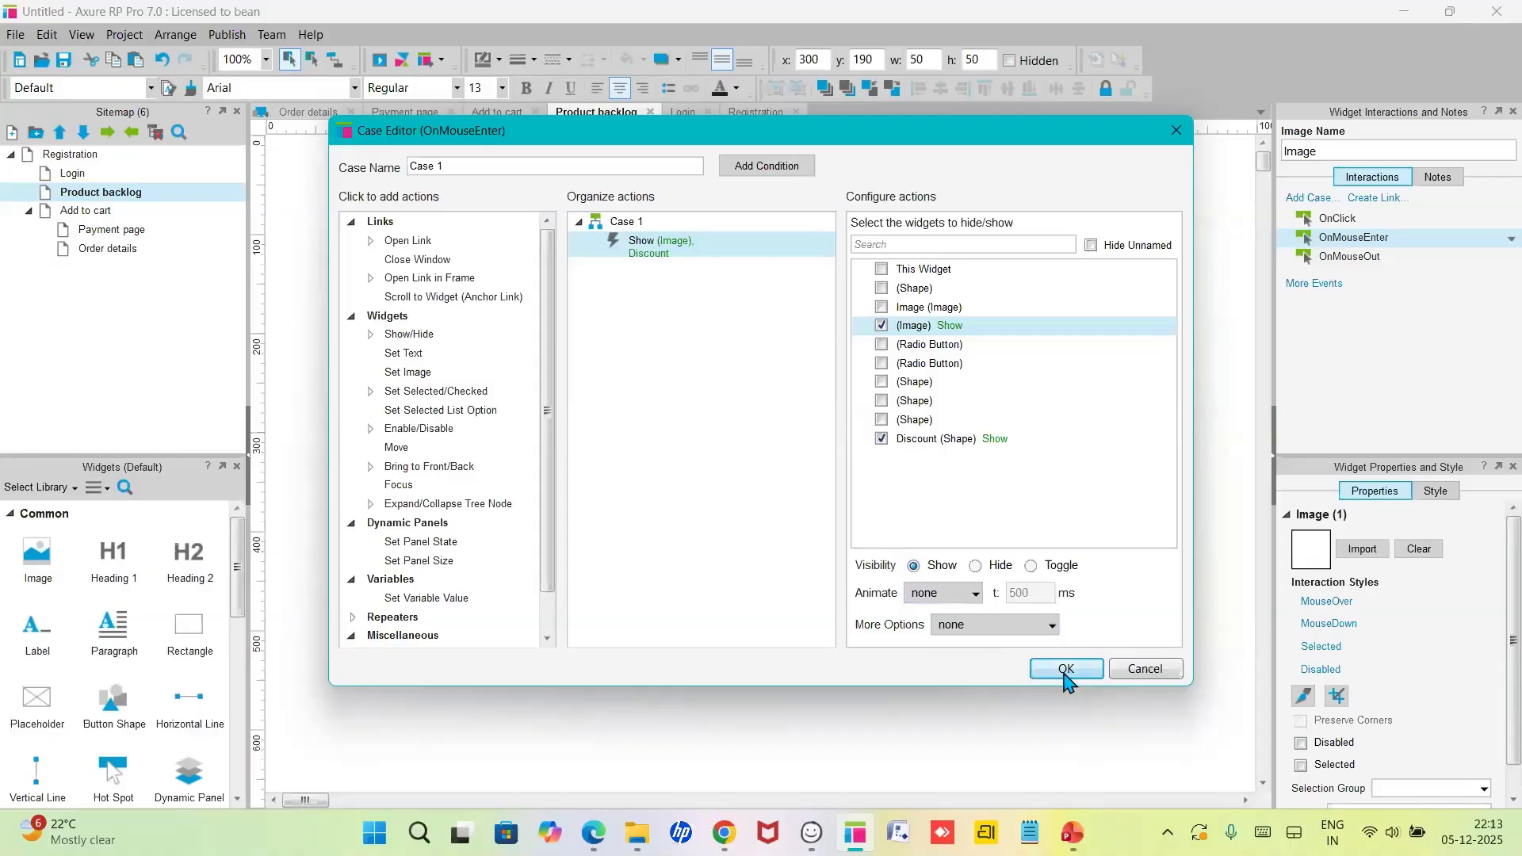
pyautogui.click(1065, 673)
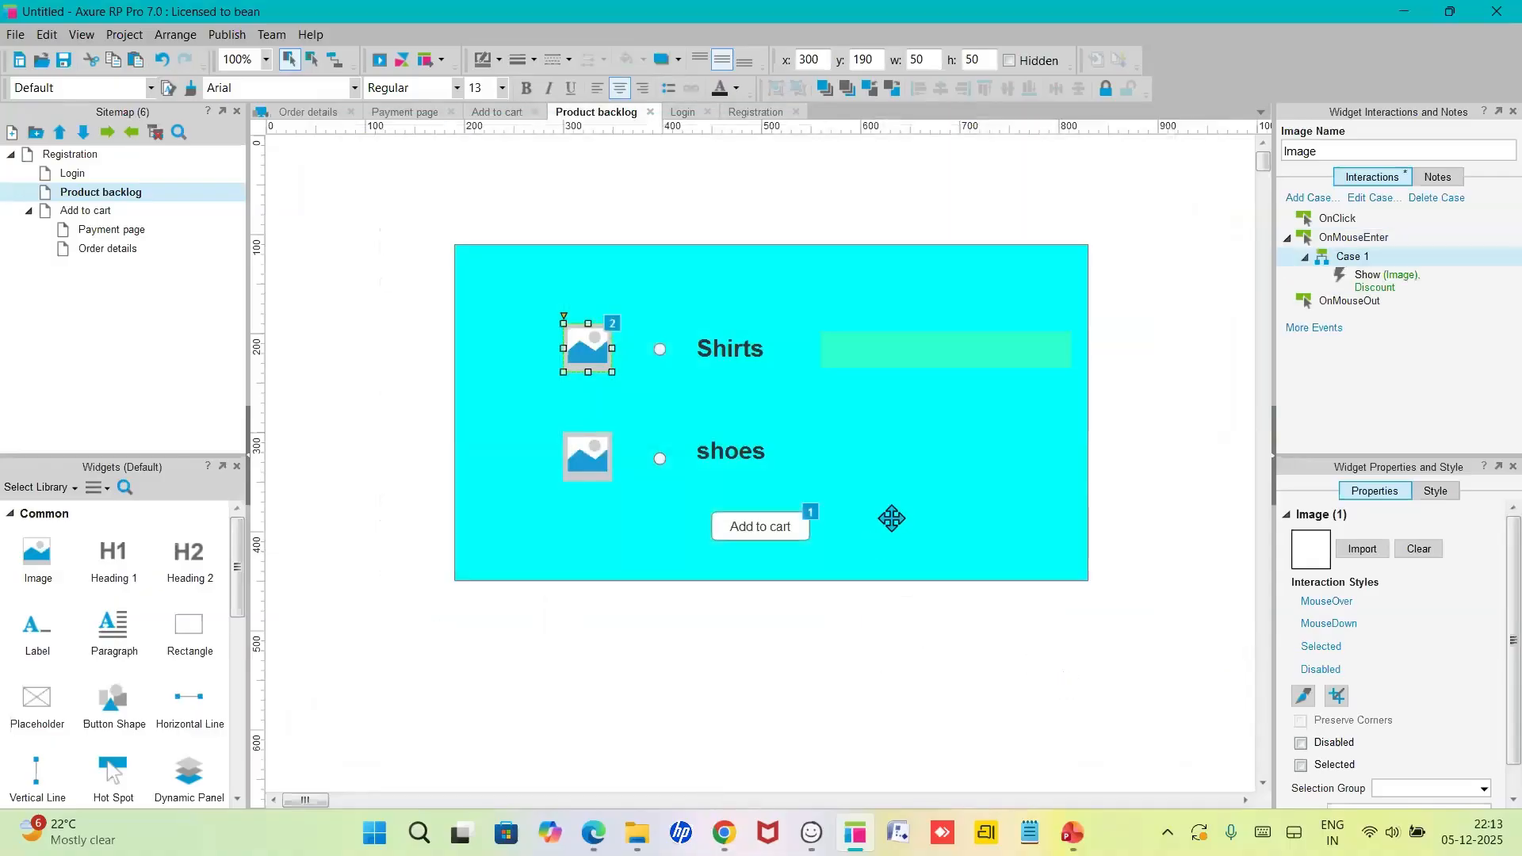
pyautogui.click(869, 701)
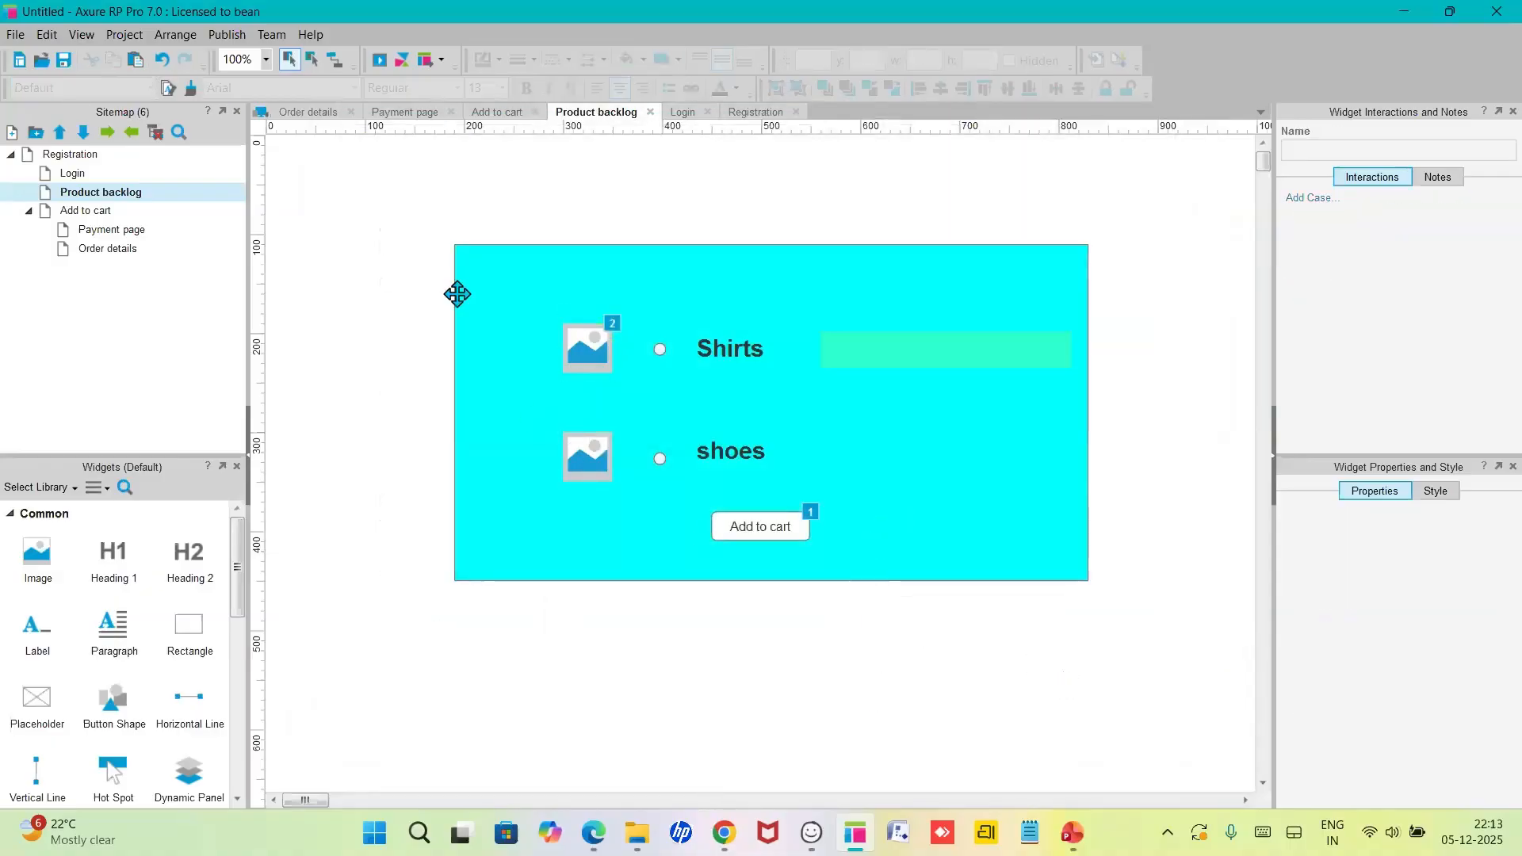
# - Preview the Product backlog page in the browser, test the Shirts image's mouse-enter interaction, and return to Axure RP
pyautogui.click(380, 60)
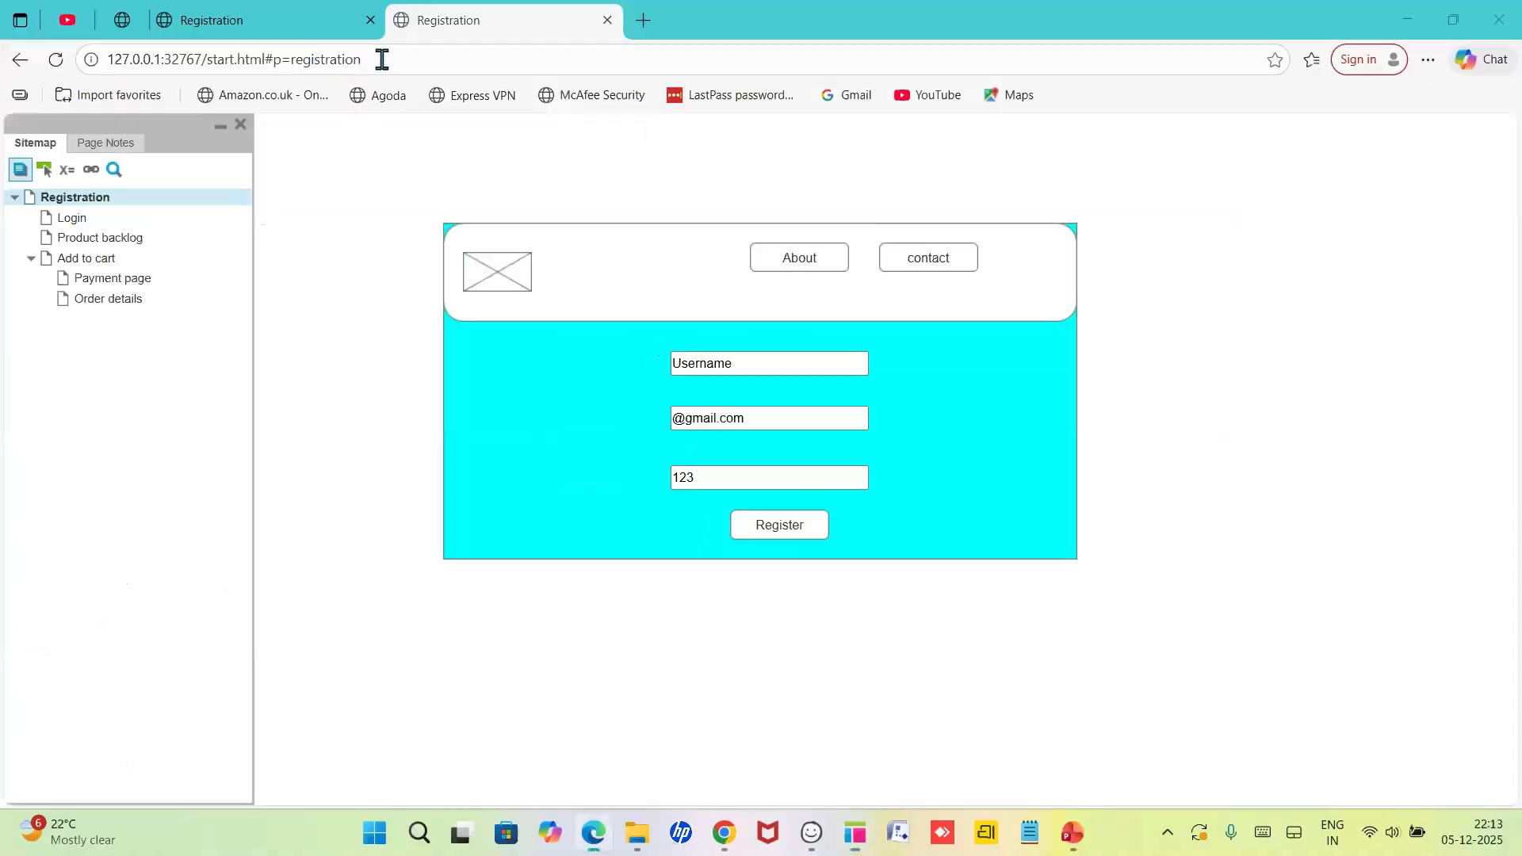
pyautogui.moveTo(575, 341)
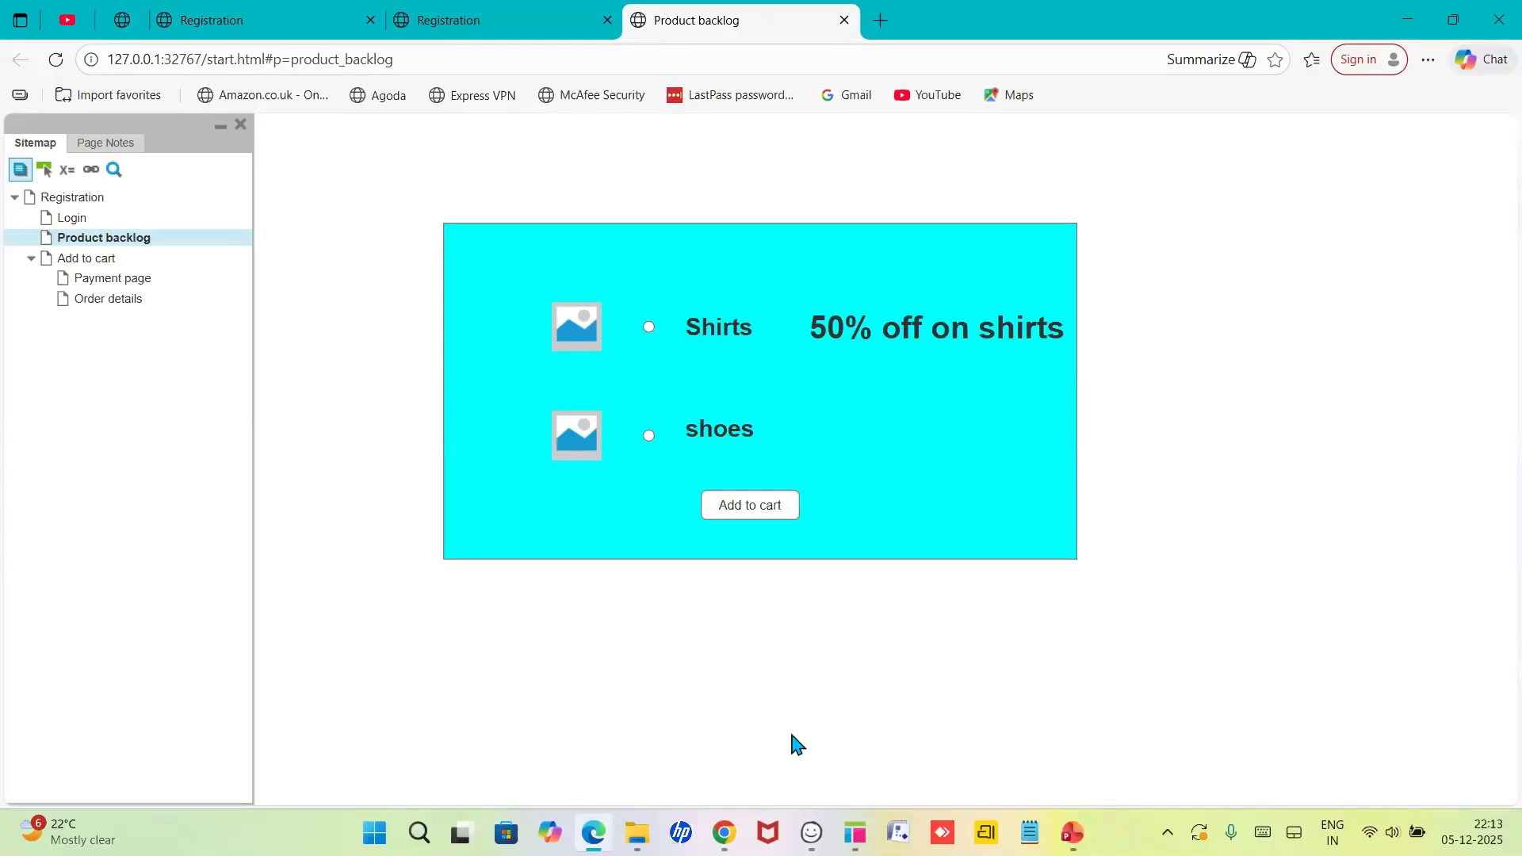
pyautogui.click(856, 832)
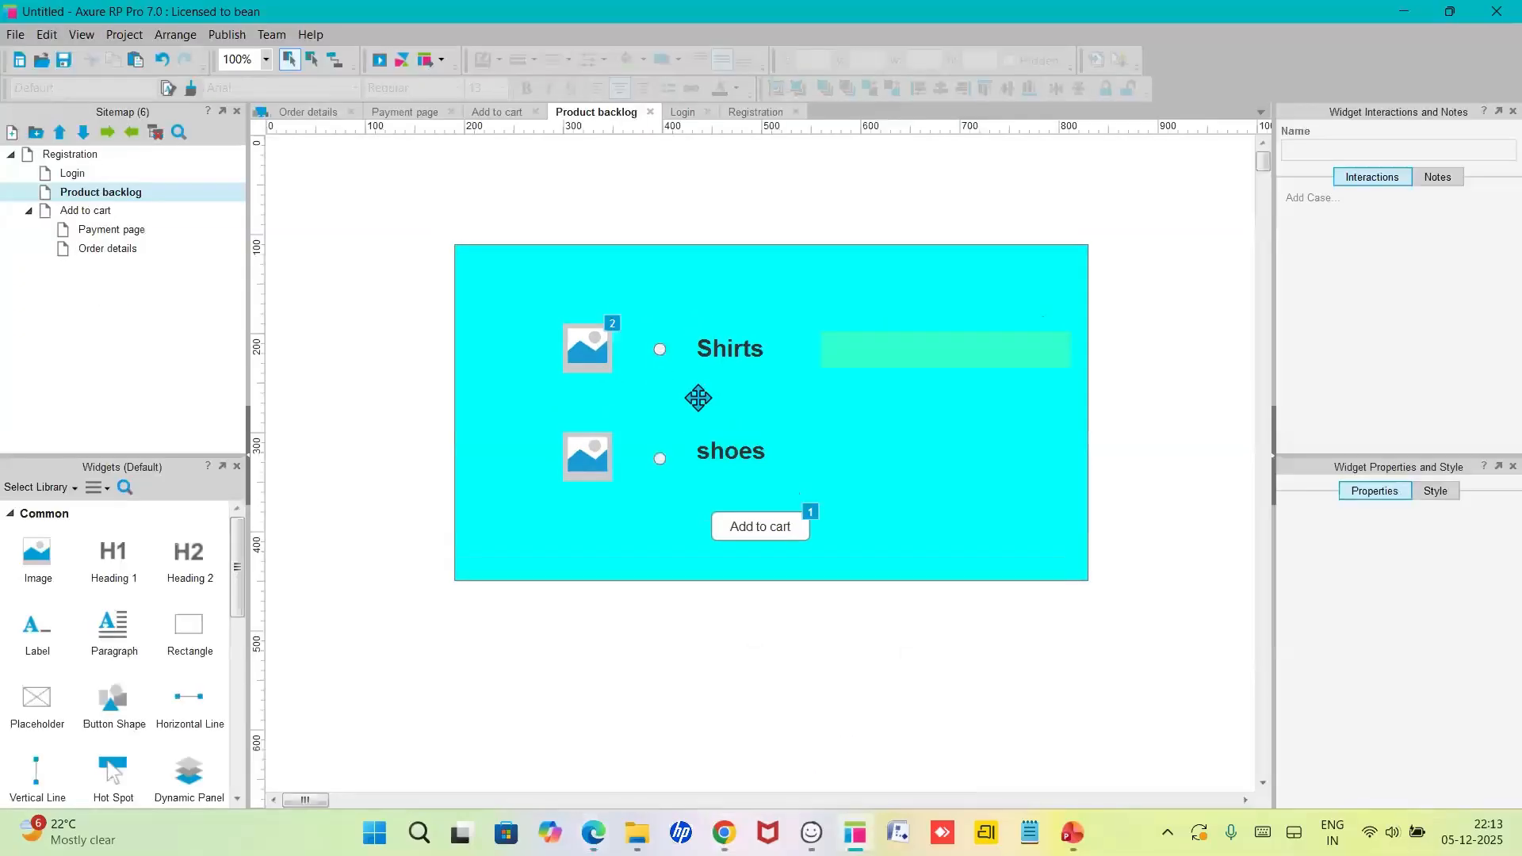
# - Add an OnMouseOut case to the Shirts image that shows Image and hides the Discount shape
pyautogui.click(607, 343)
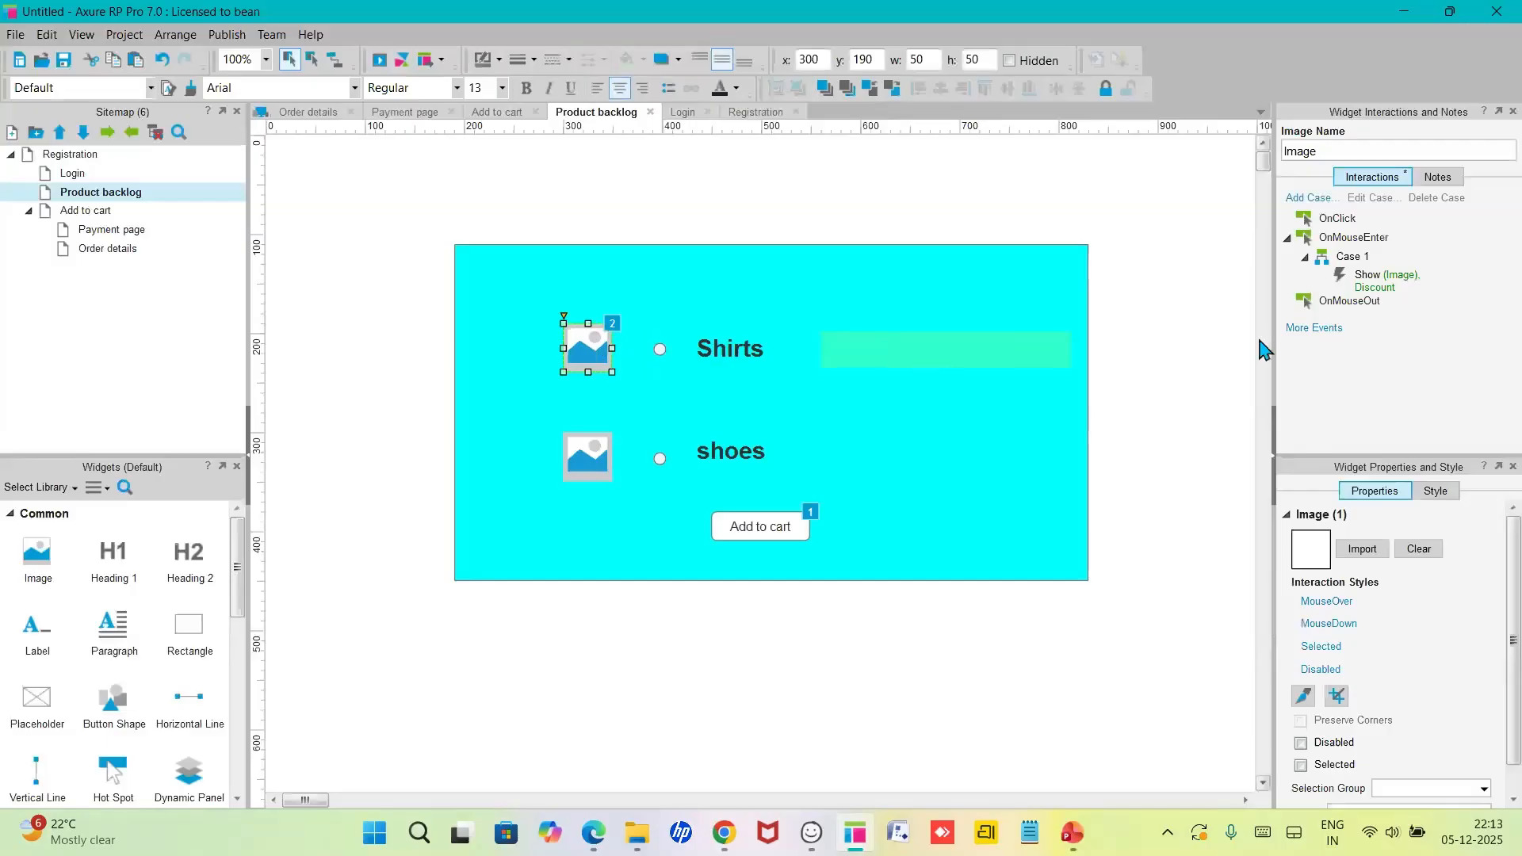
pyautogui.click(1352, 304)
pyautogui.doubleClick(1353, 305)
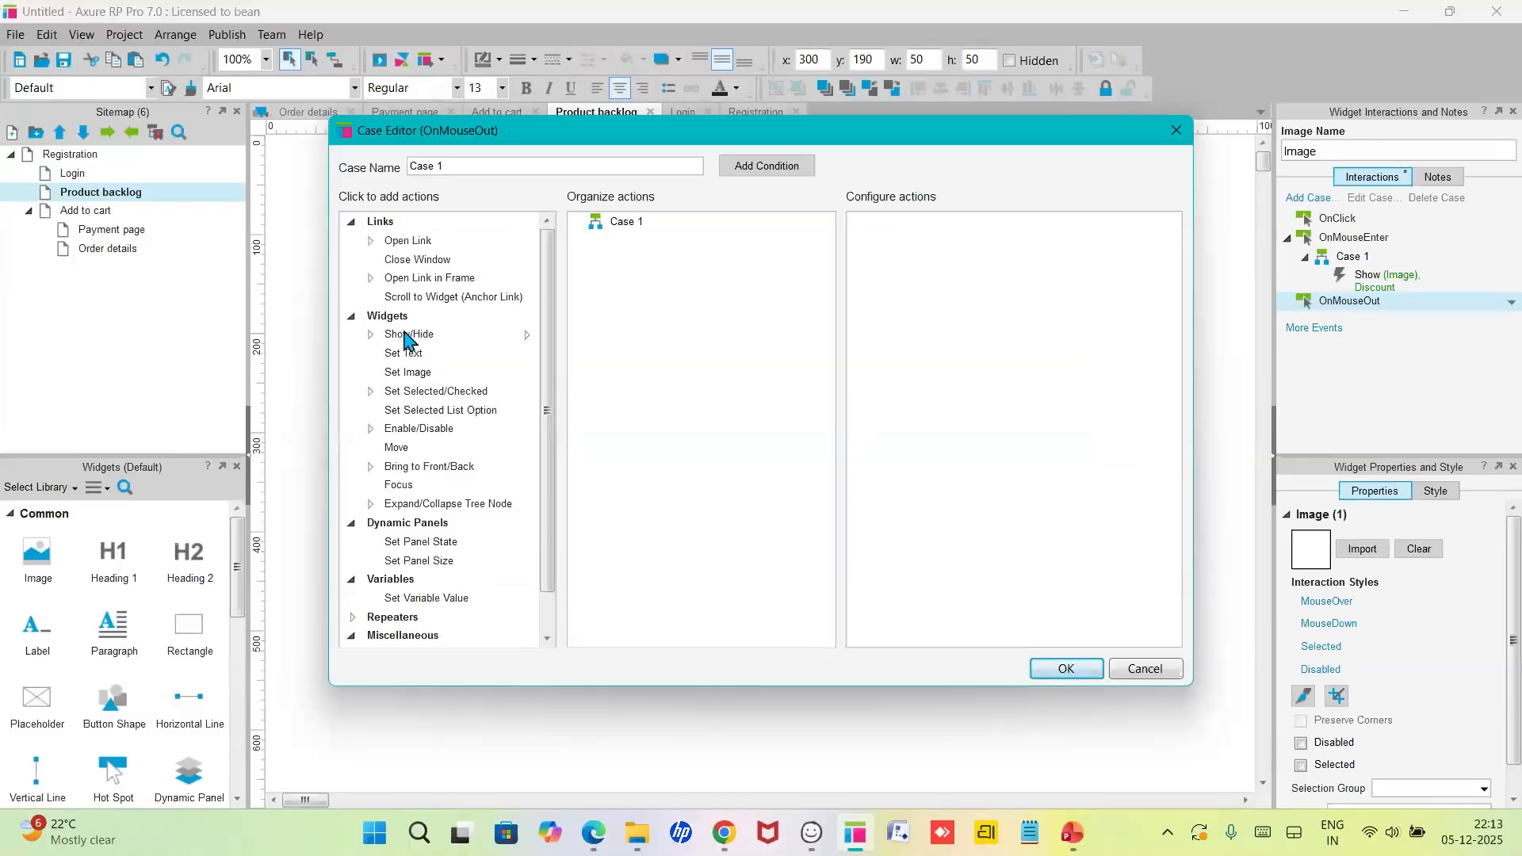
pyautogui.click(406, 336)
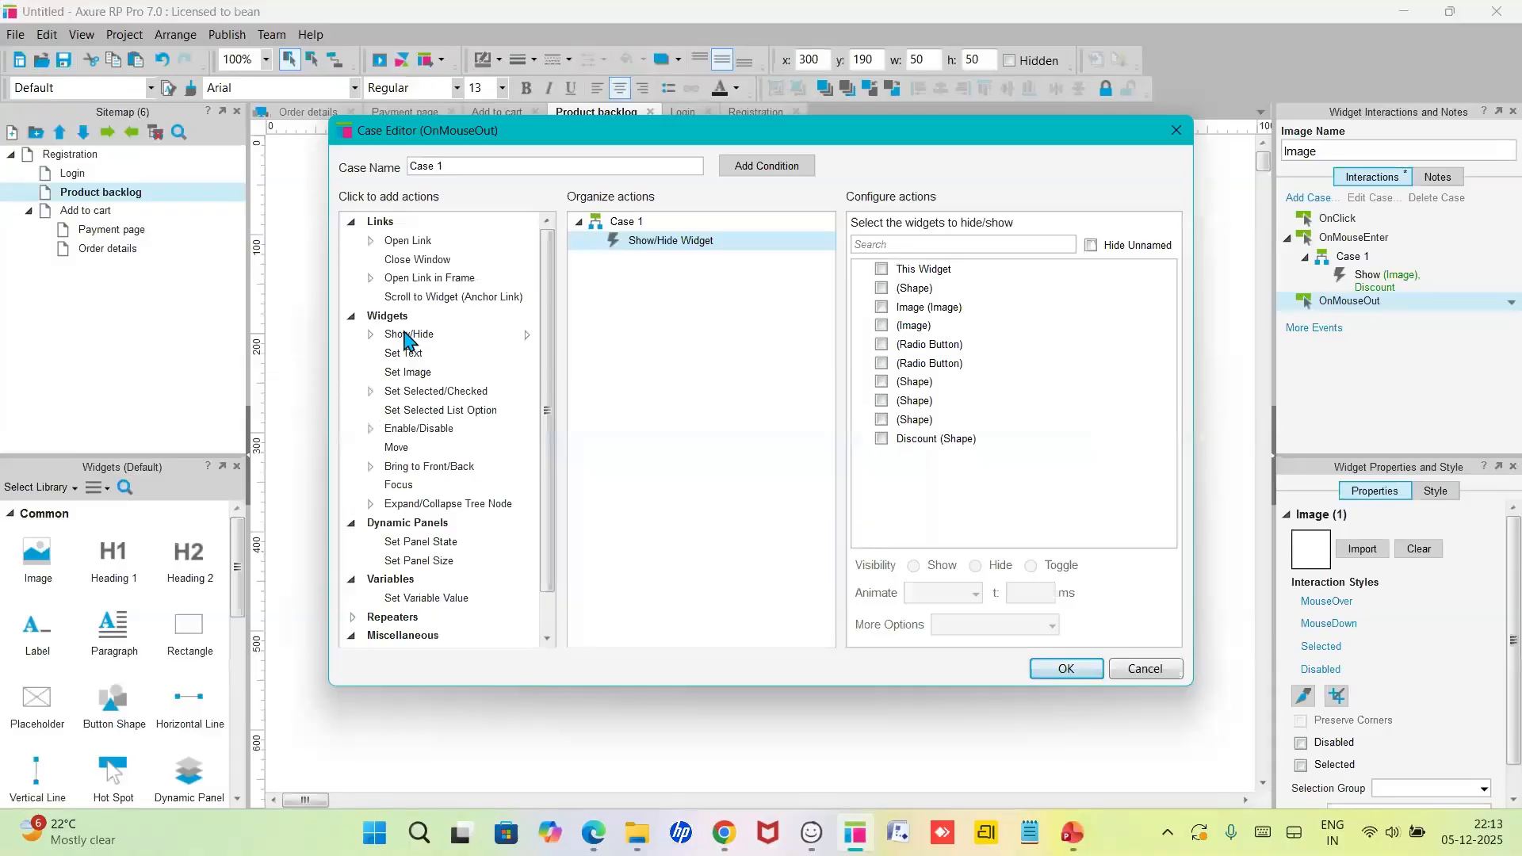
pyautogui.click(882, 307)
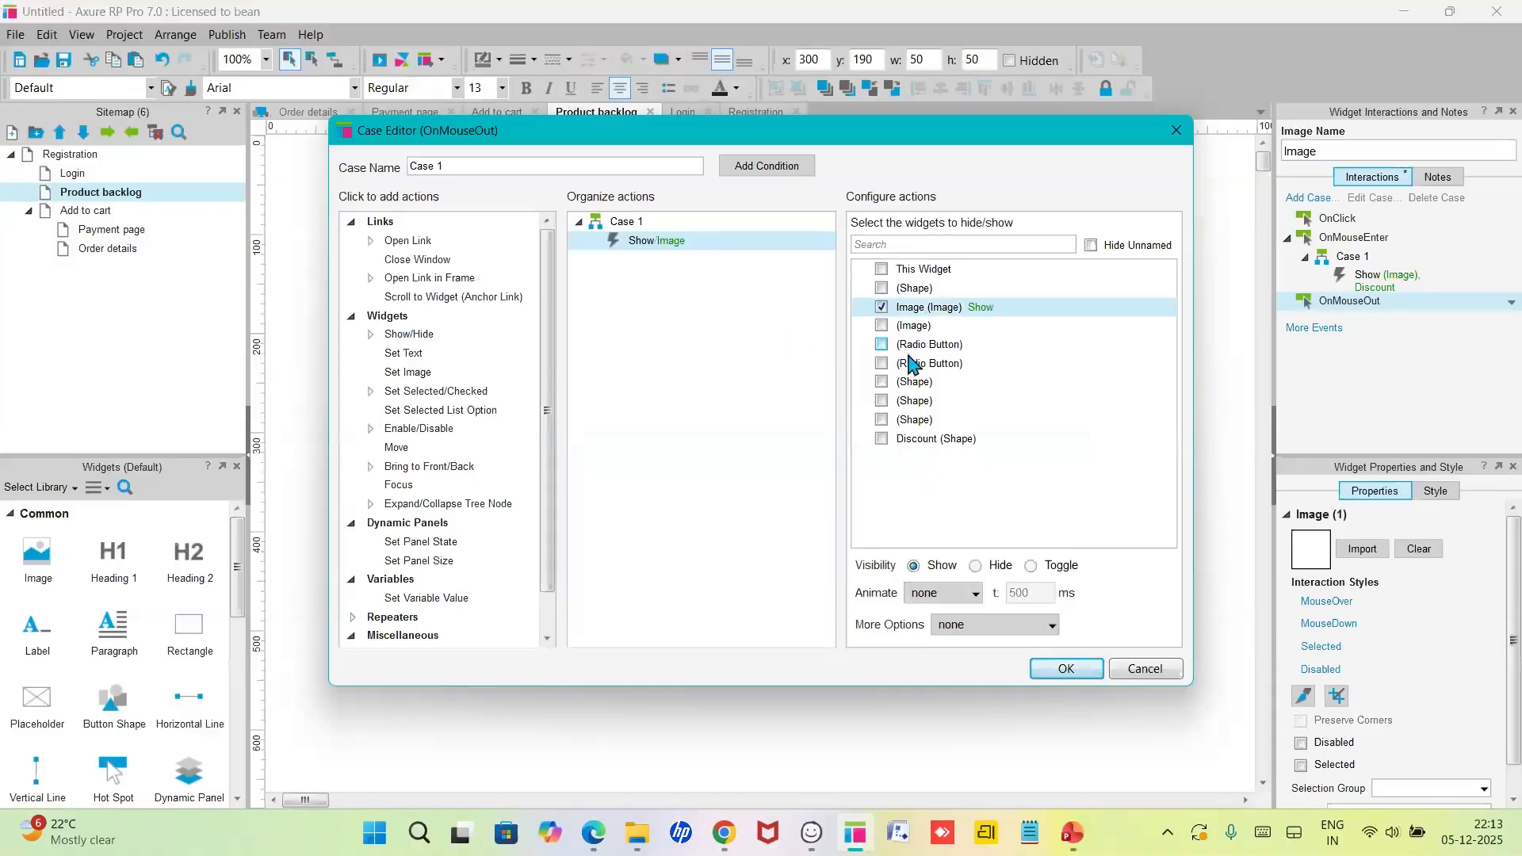
pyautogui.click(882, 440)
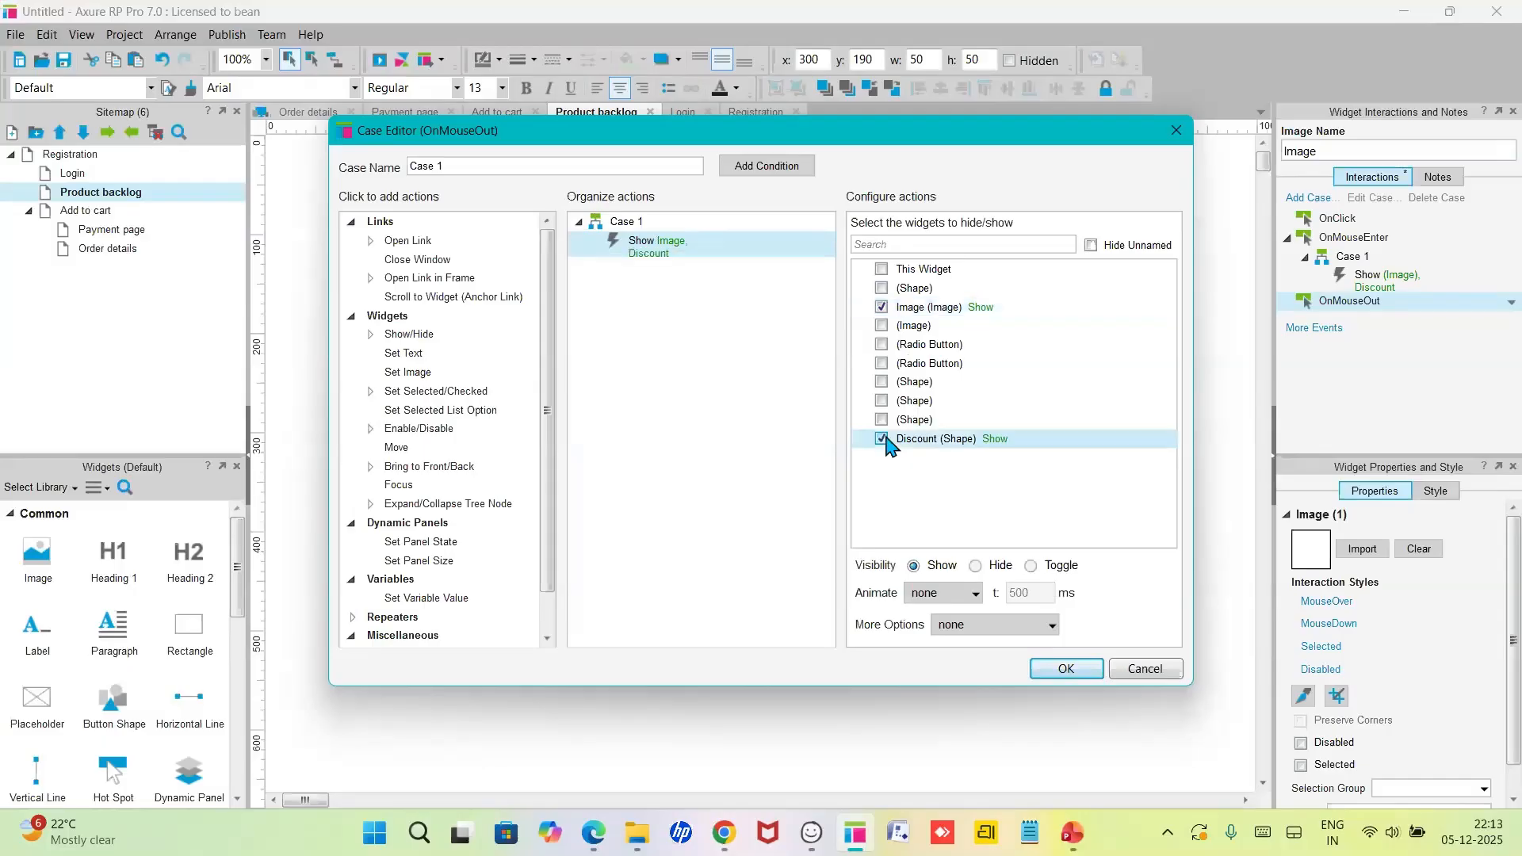
pyautogui.click(976, 566)
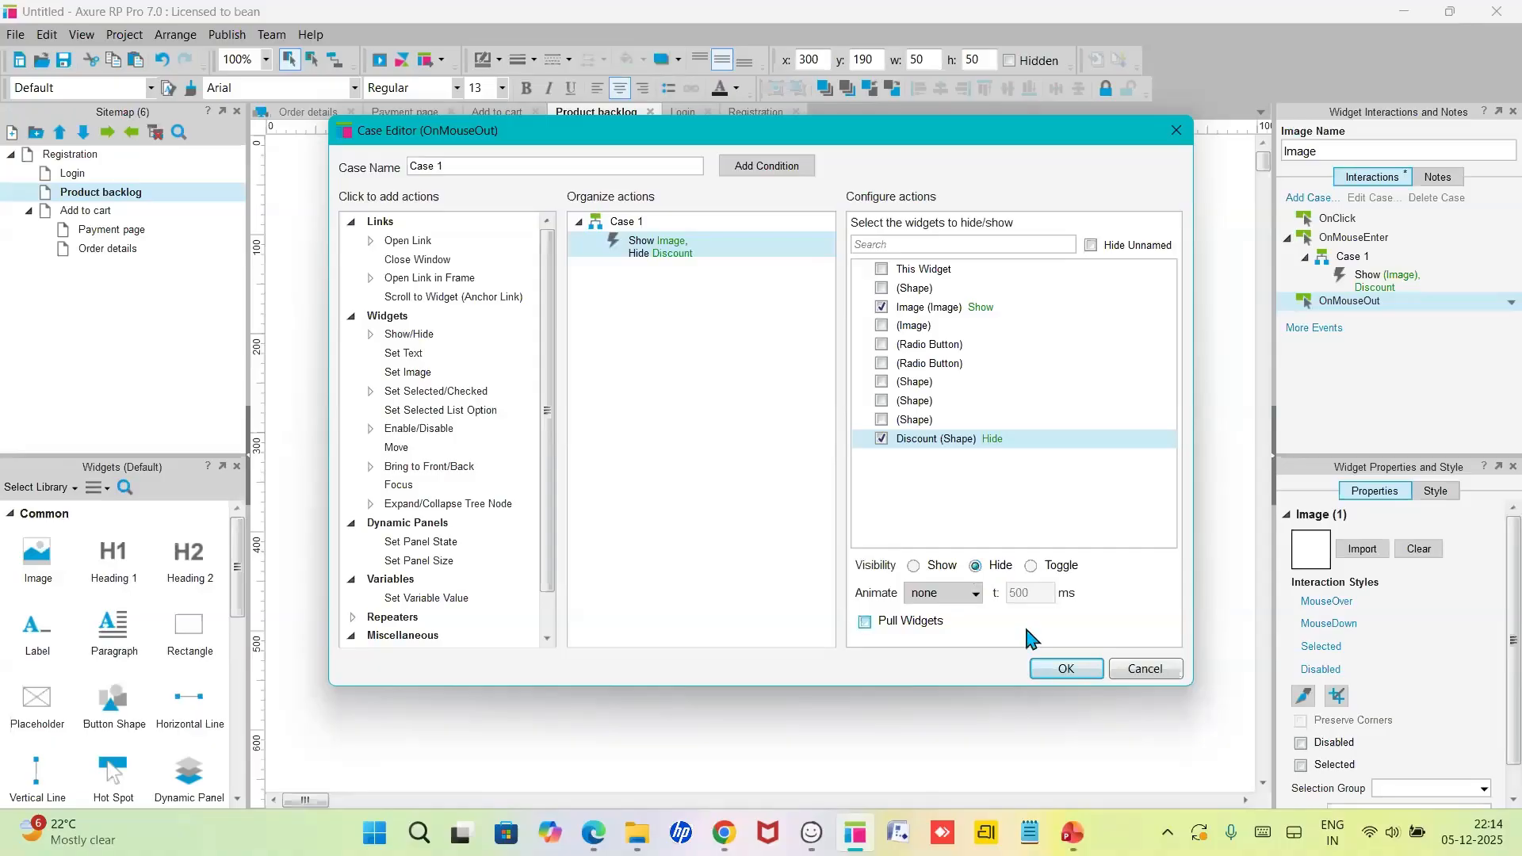
pyautogui.click(1062, 670)
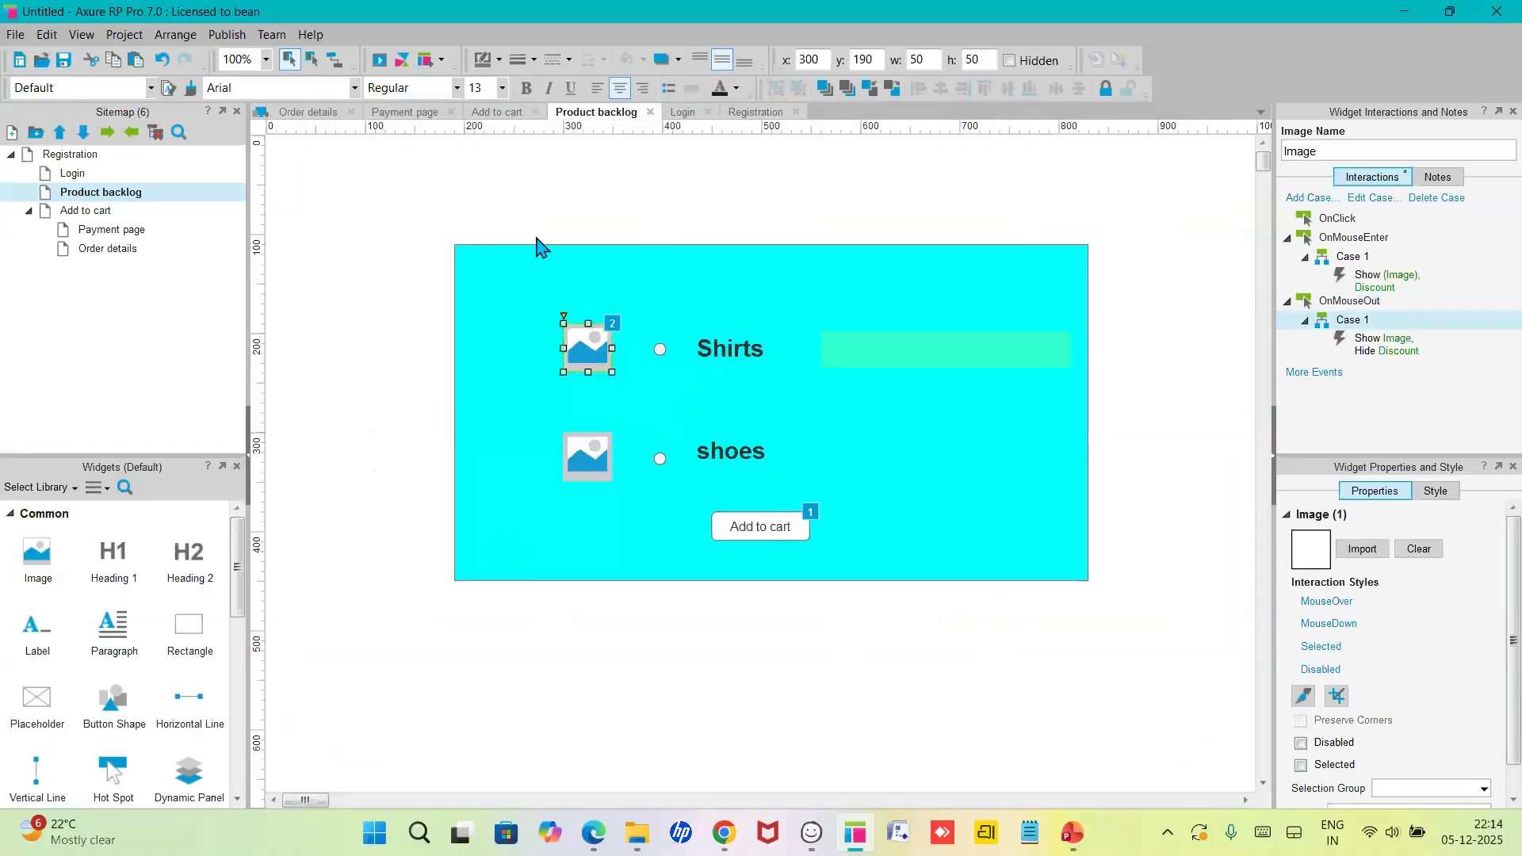
# - Preview Product backlog in the browser again, test the Shirts image's mouse-enter and mouse-out interactions, and switch back to Axure RP
pyautogui.click(381, 62)
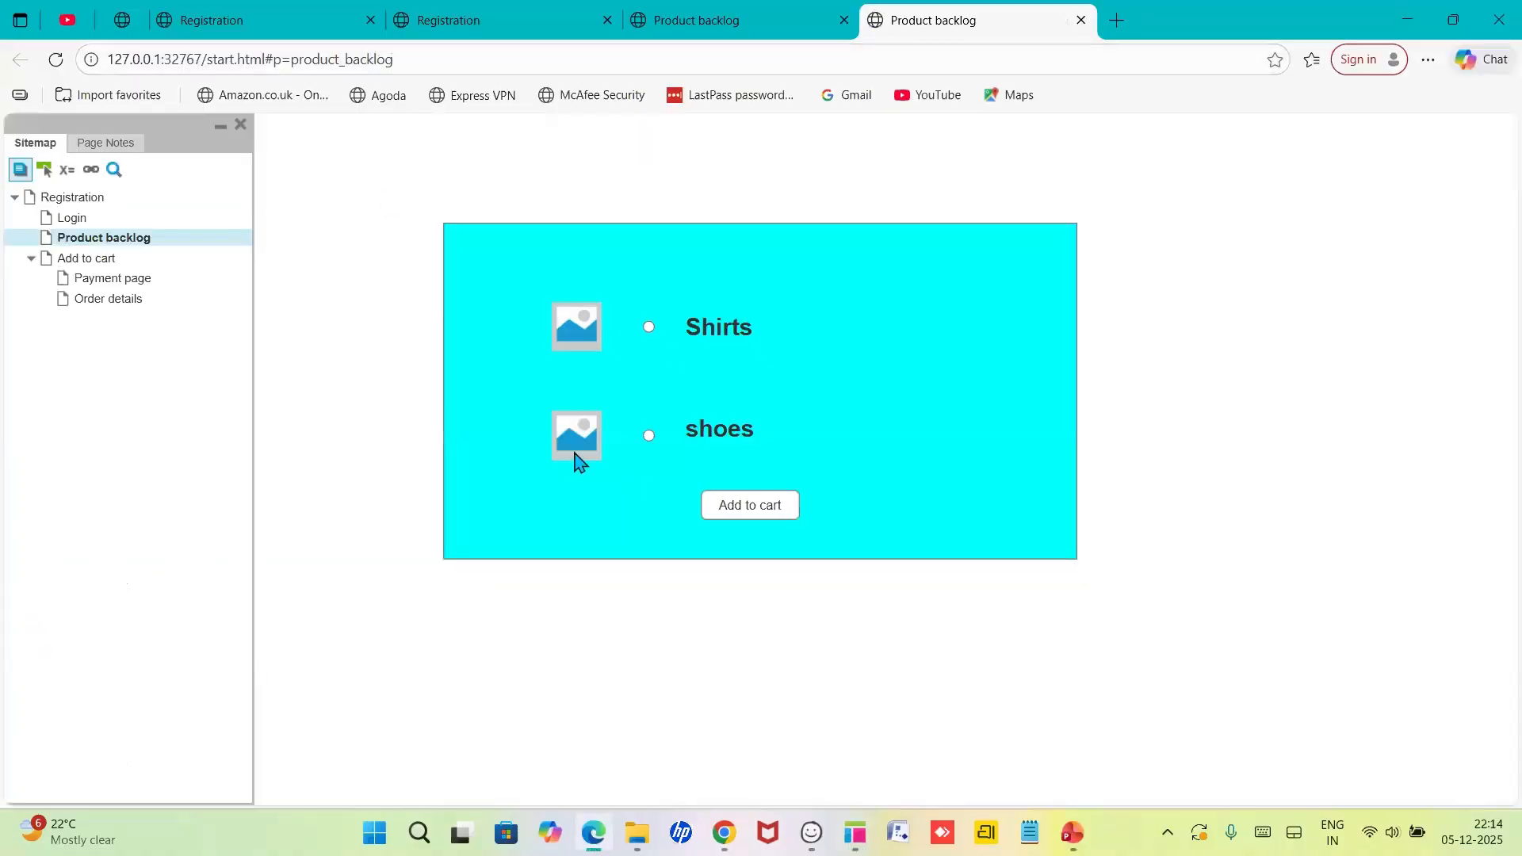
pyautogui.moveTo(578, 320)
pyautogui.click(582, 345)
pyautogui.moveTo(862, 850)
pyautogui.click(855, 764)
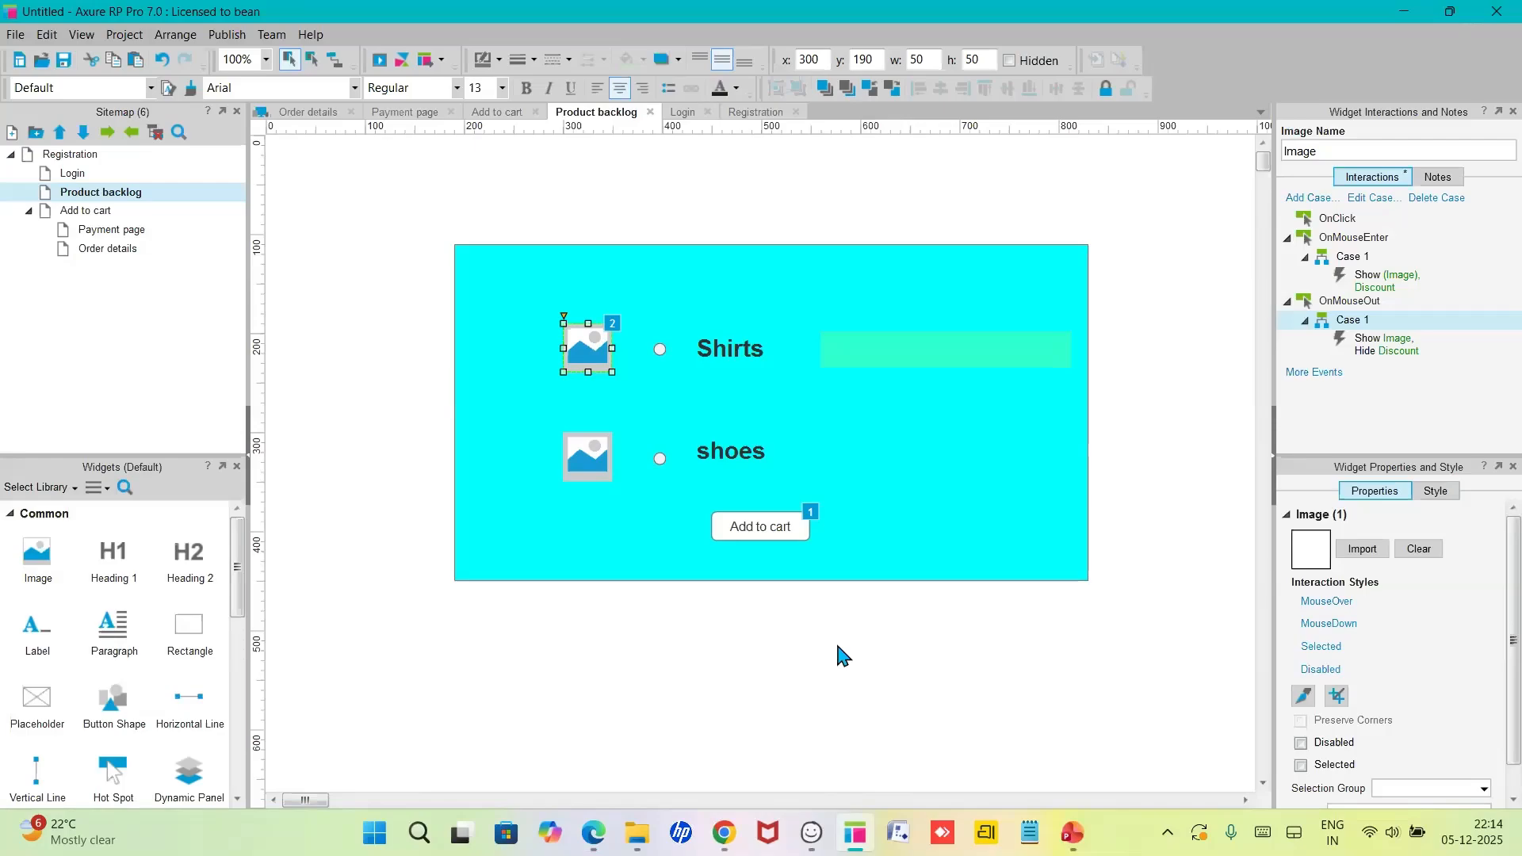
# - Open the Order details page from the sitemap, followed by the Payment page
pyautogui.doubleClick(123, 251)
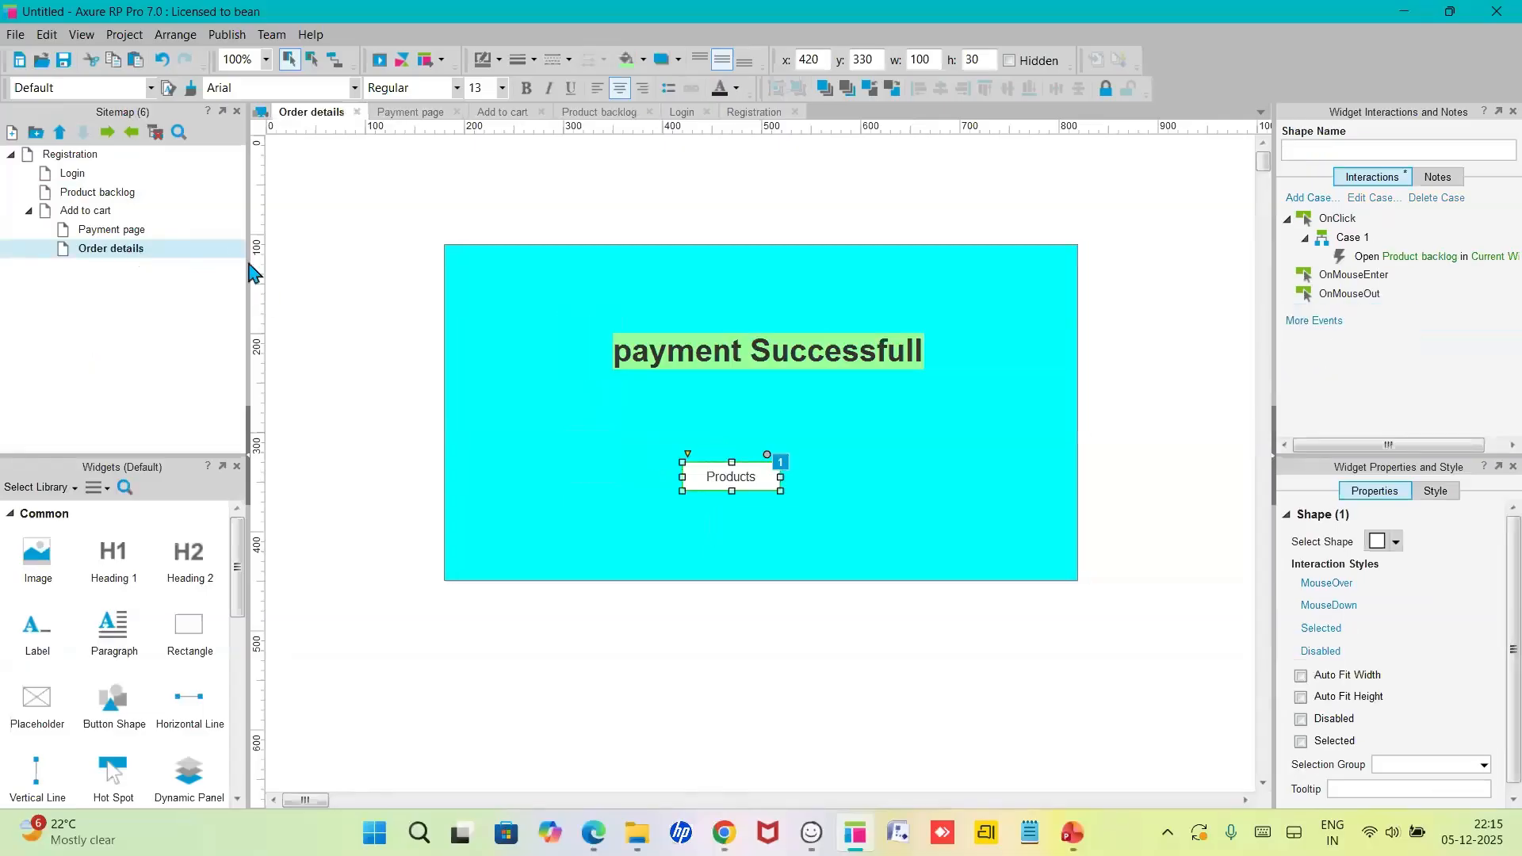
pyautogui.moveTo(104, 230)
pyautogui.doubleClick(135, 232)
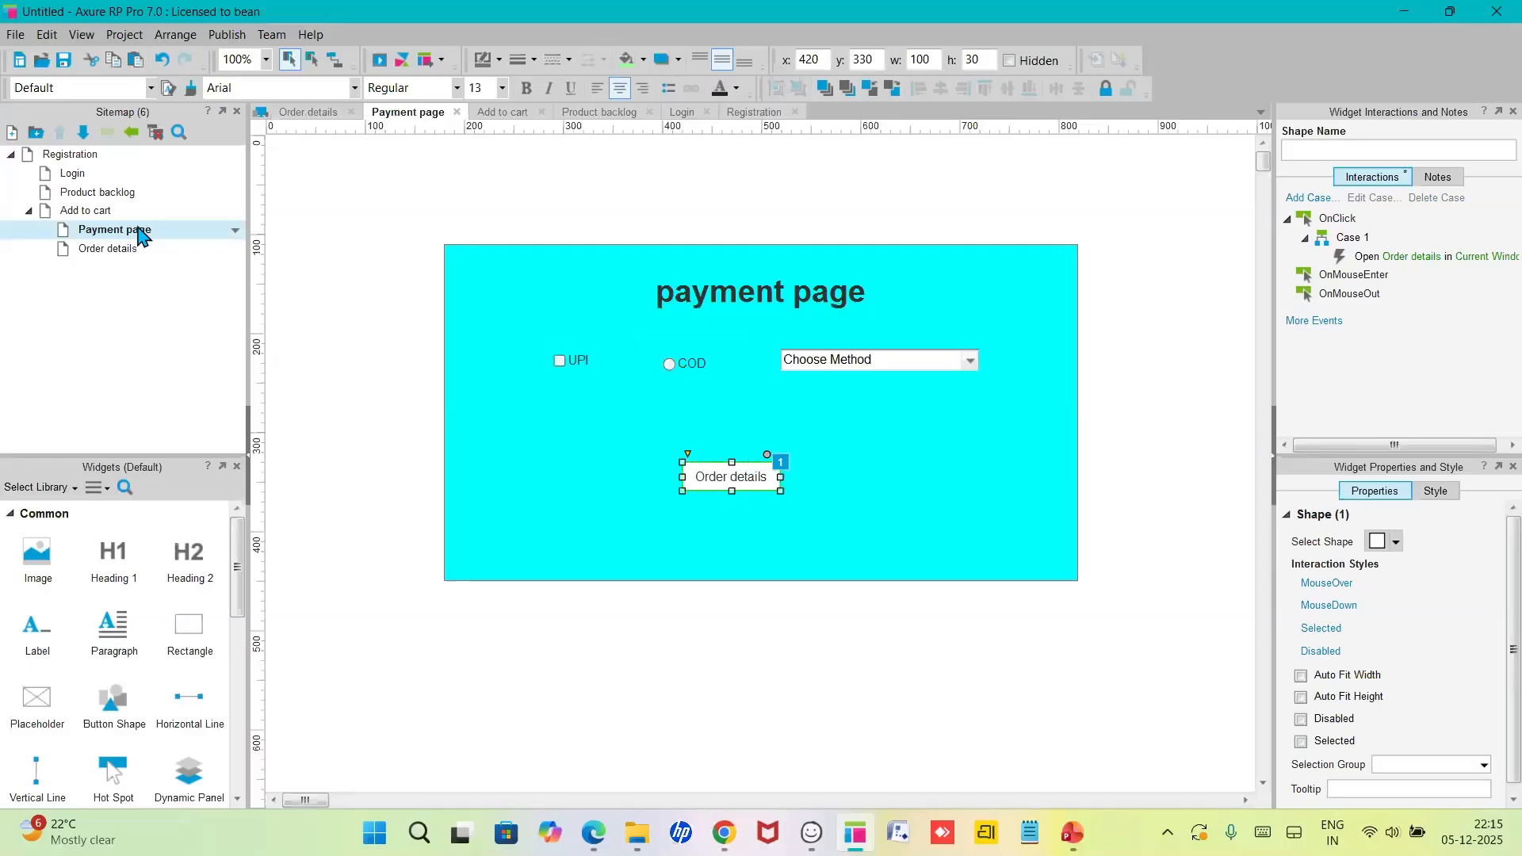
# - Set the Order details button's MouseOver interaction style to a solid yellow fill color, FFFF00
pyautogui.rightClick(739, 479)
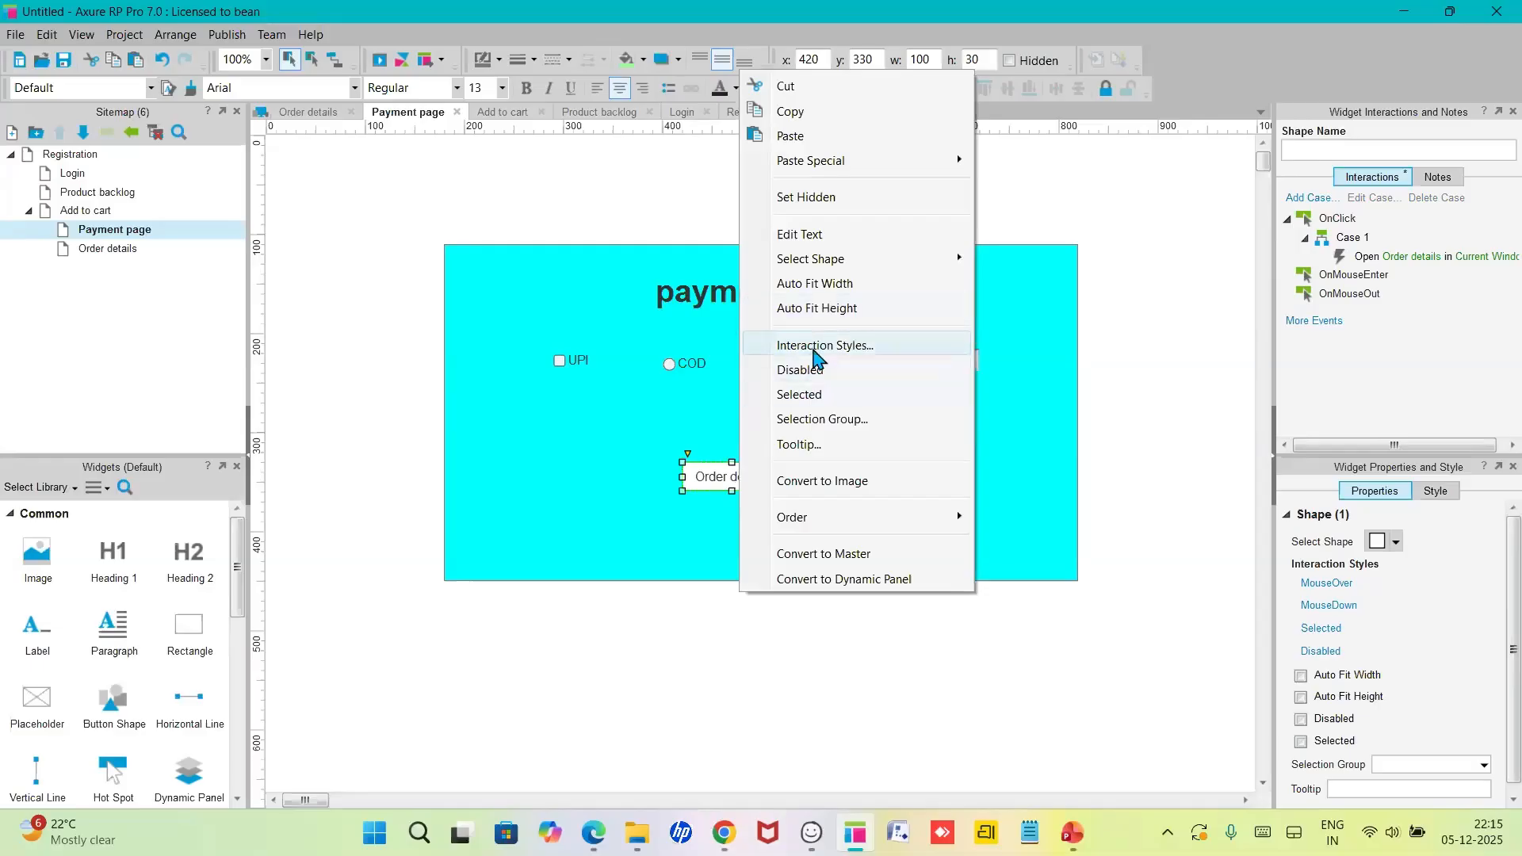
pyautogui.click(816, 346)
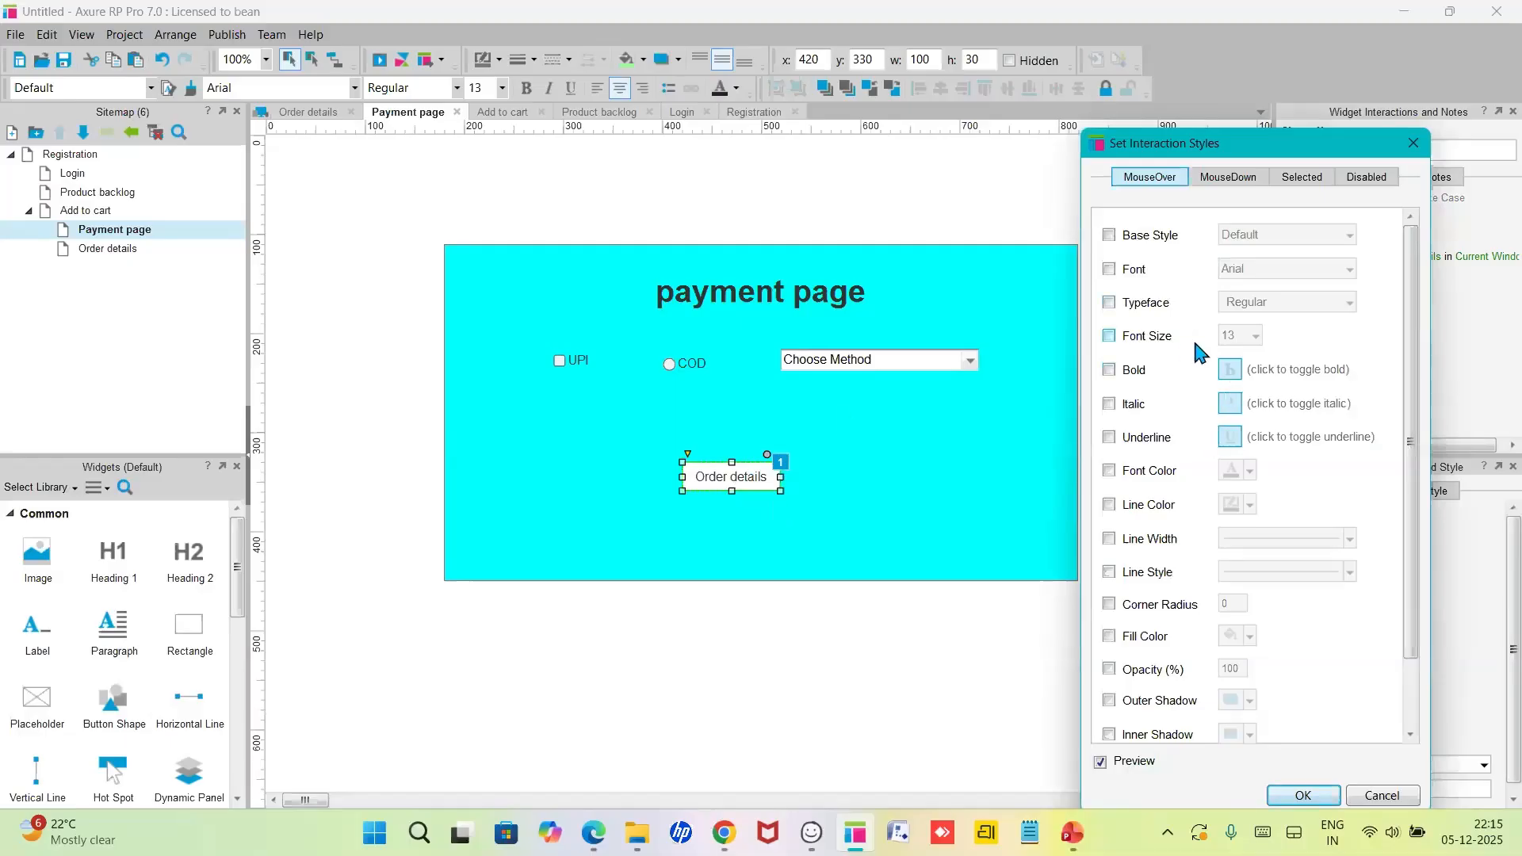
pyautogui.scroll(-2, 1162, 315)
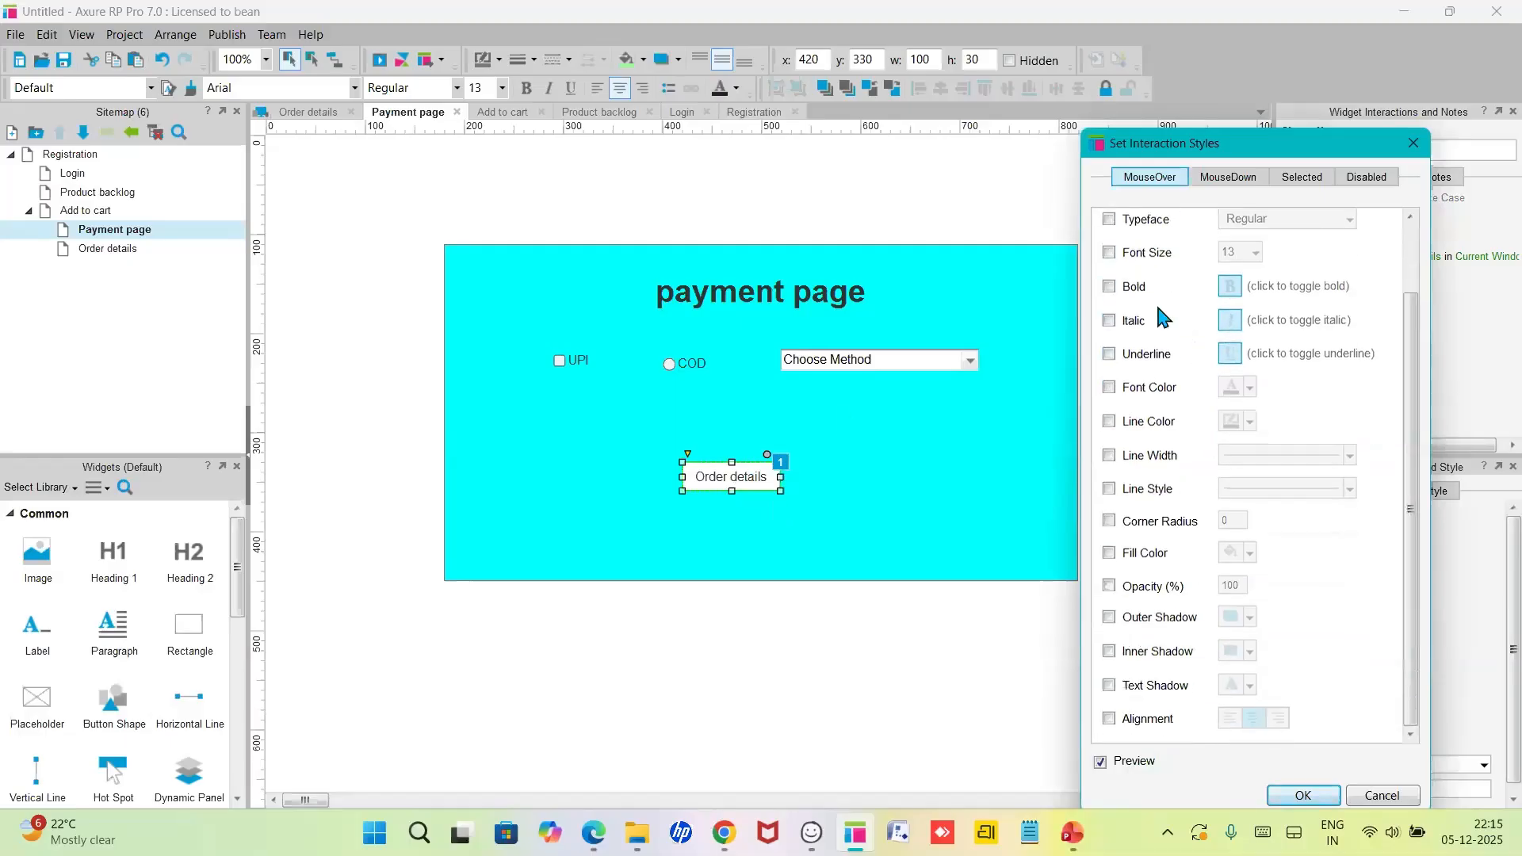
pyautogui.scroll(2, 1161, 315)
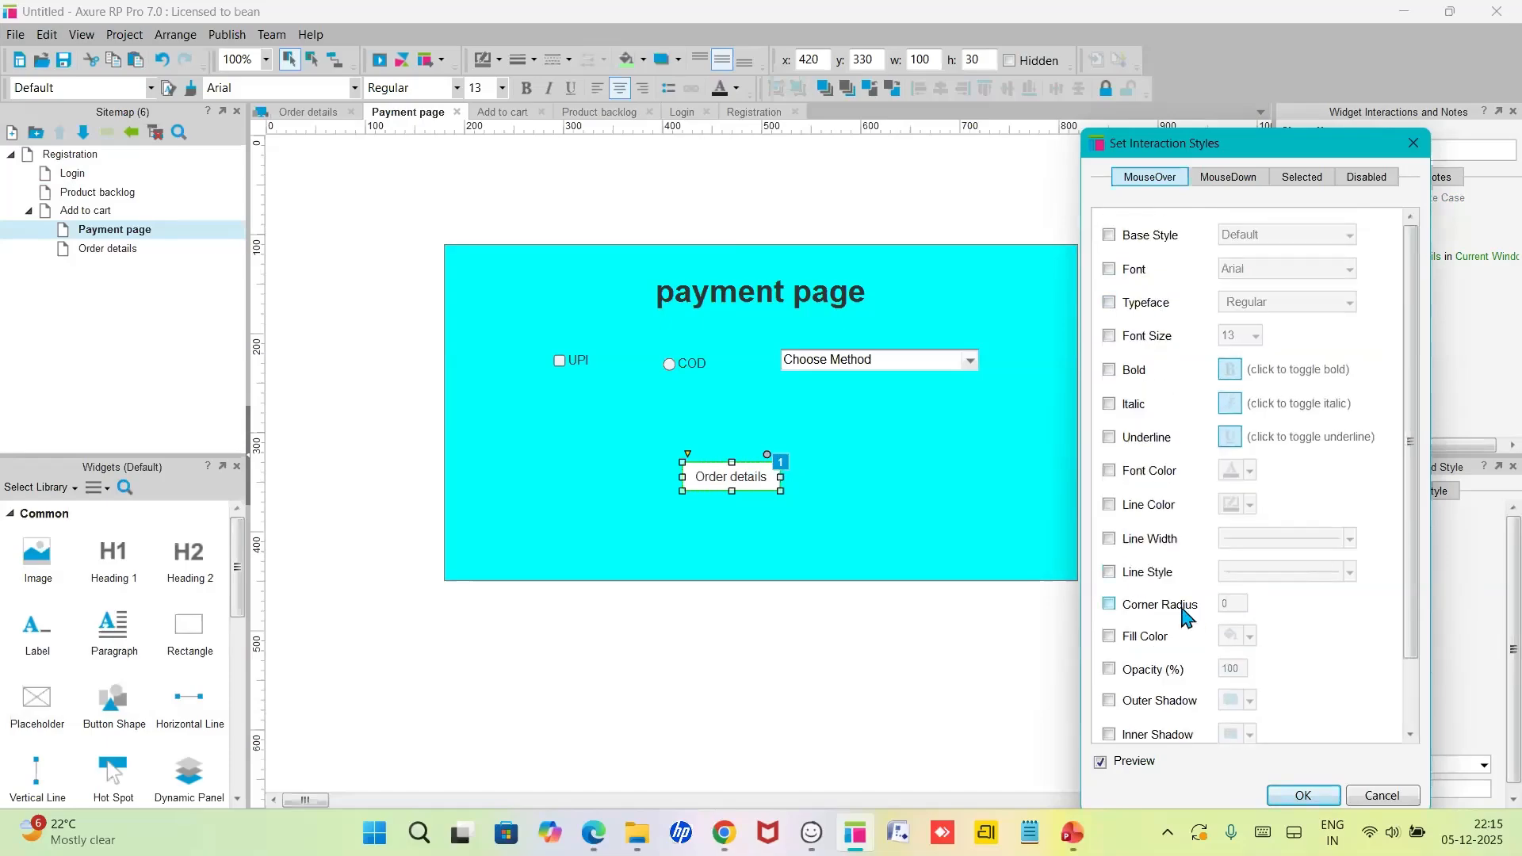
pyautogui.click(1109, 639)
pyautogui.click(1249, 642)
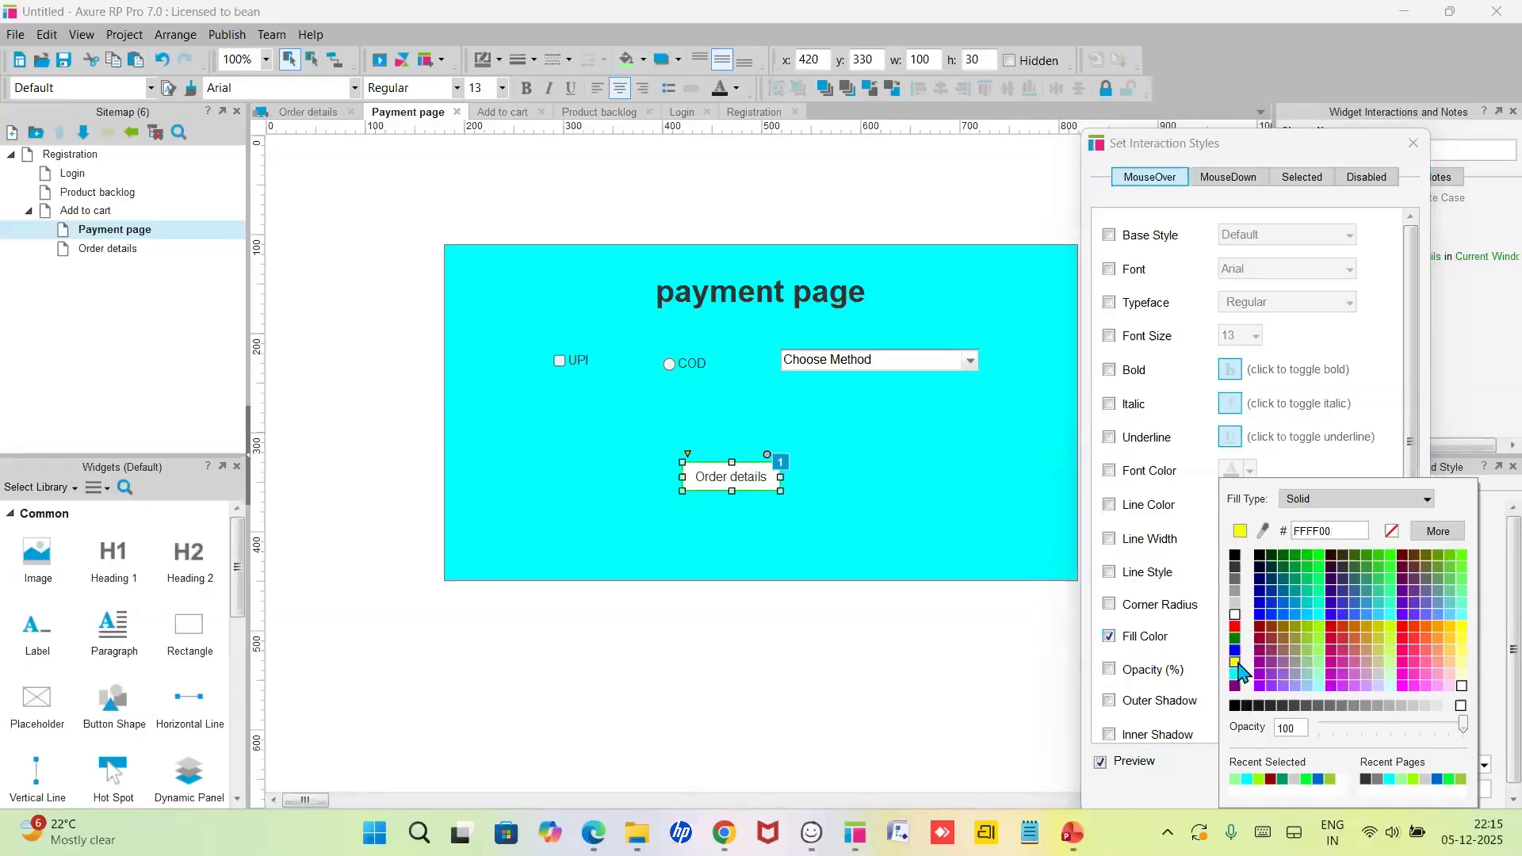
pyautogui.click(1236, 662)
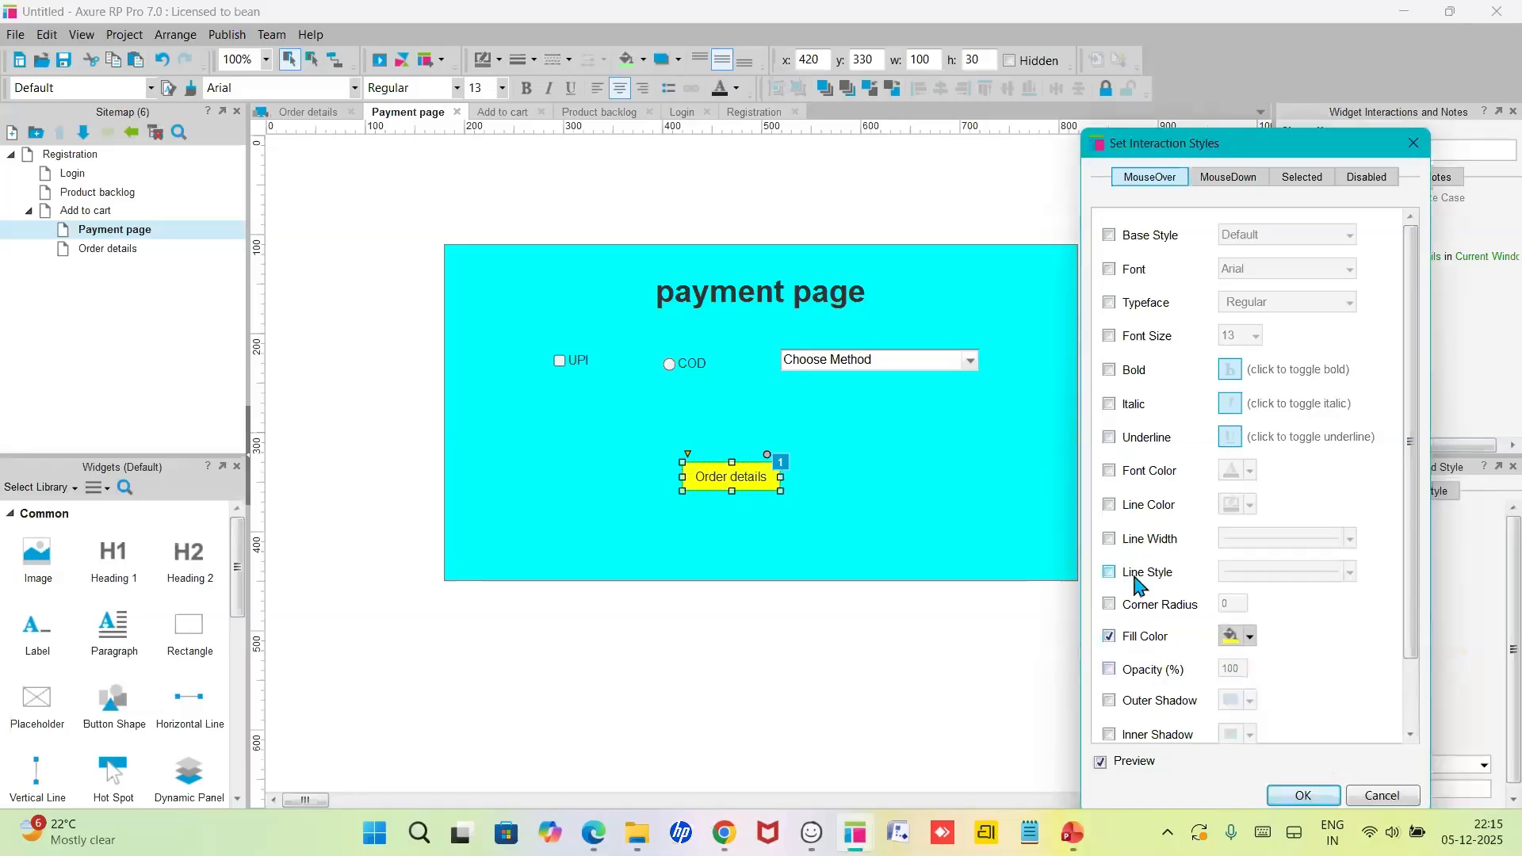
# - Enable a line color in the Order details button's MouseOver style and set it to black, 000000
pyautogui.click(1108, 505)
pyautogui.click(1250, 506)
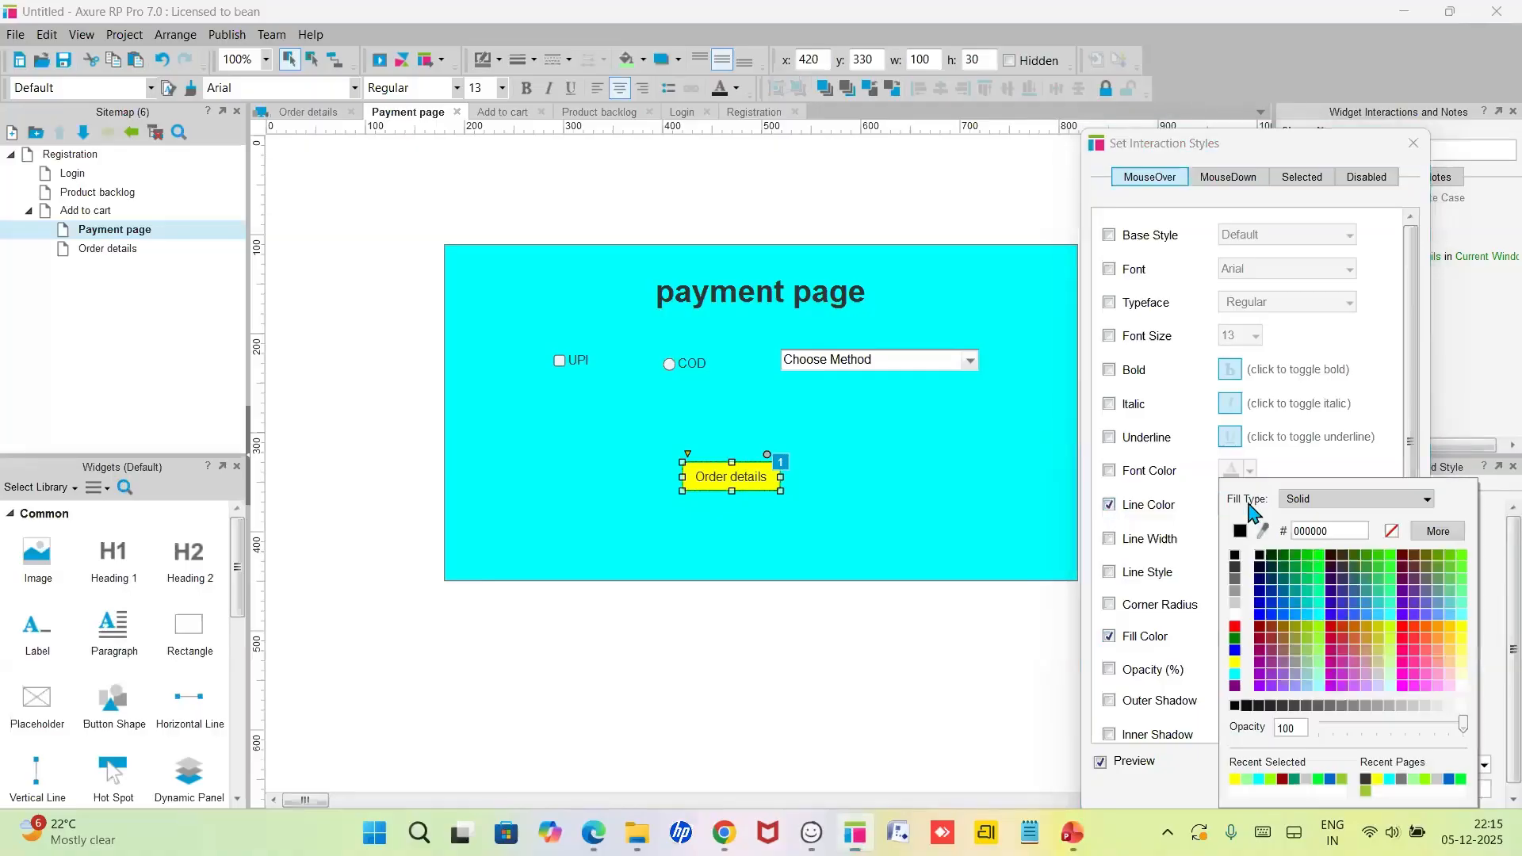
pyautogui.click(1261, 639)
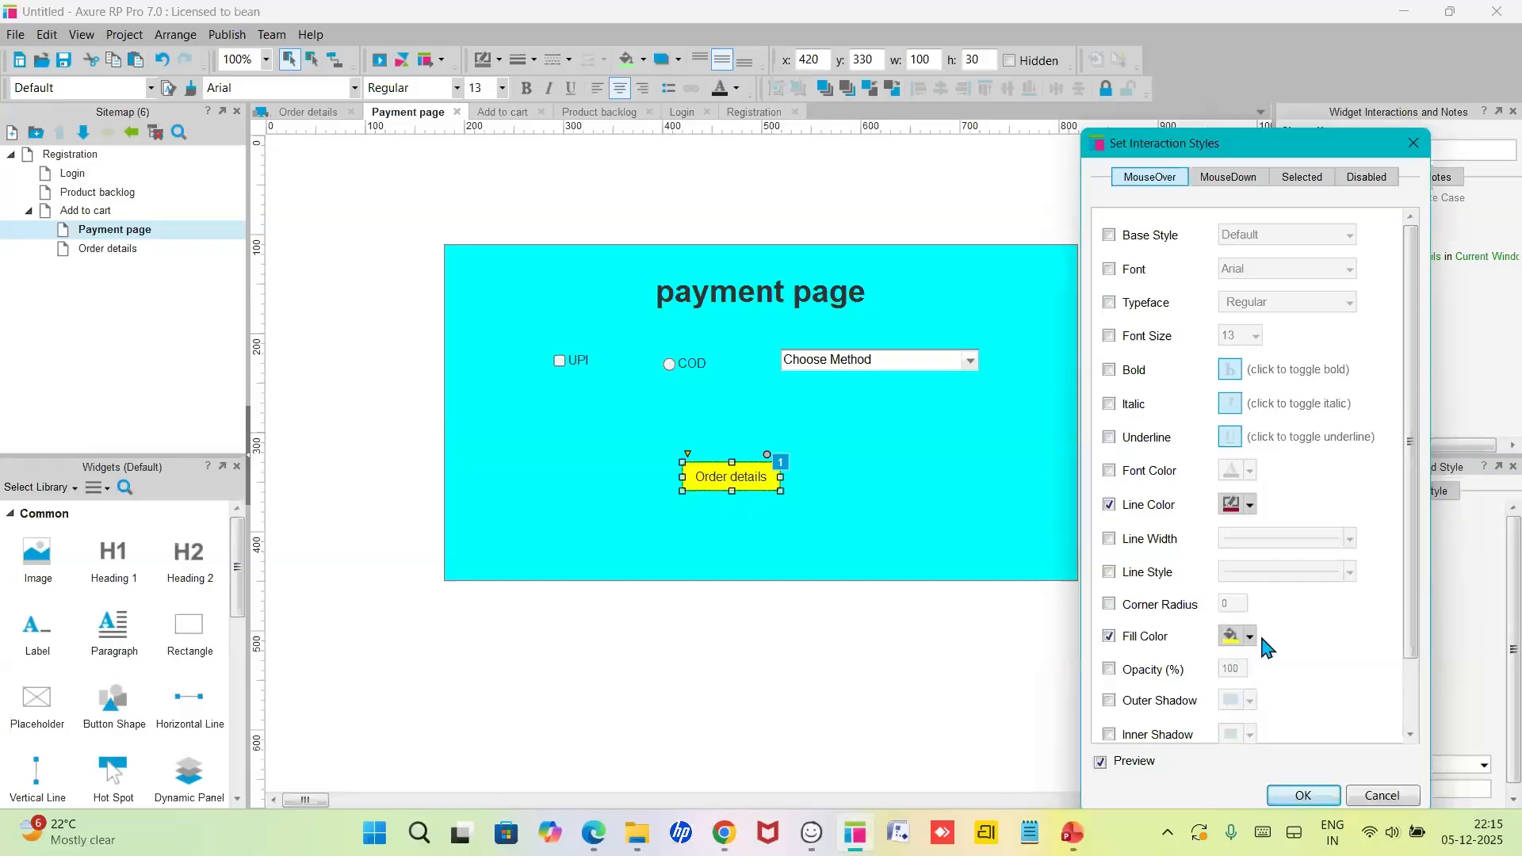
pyautogui.click(1250, 507)
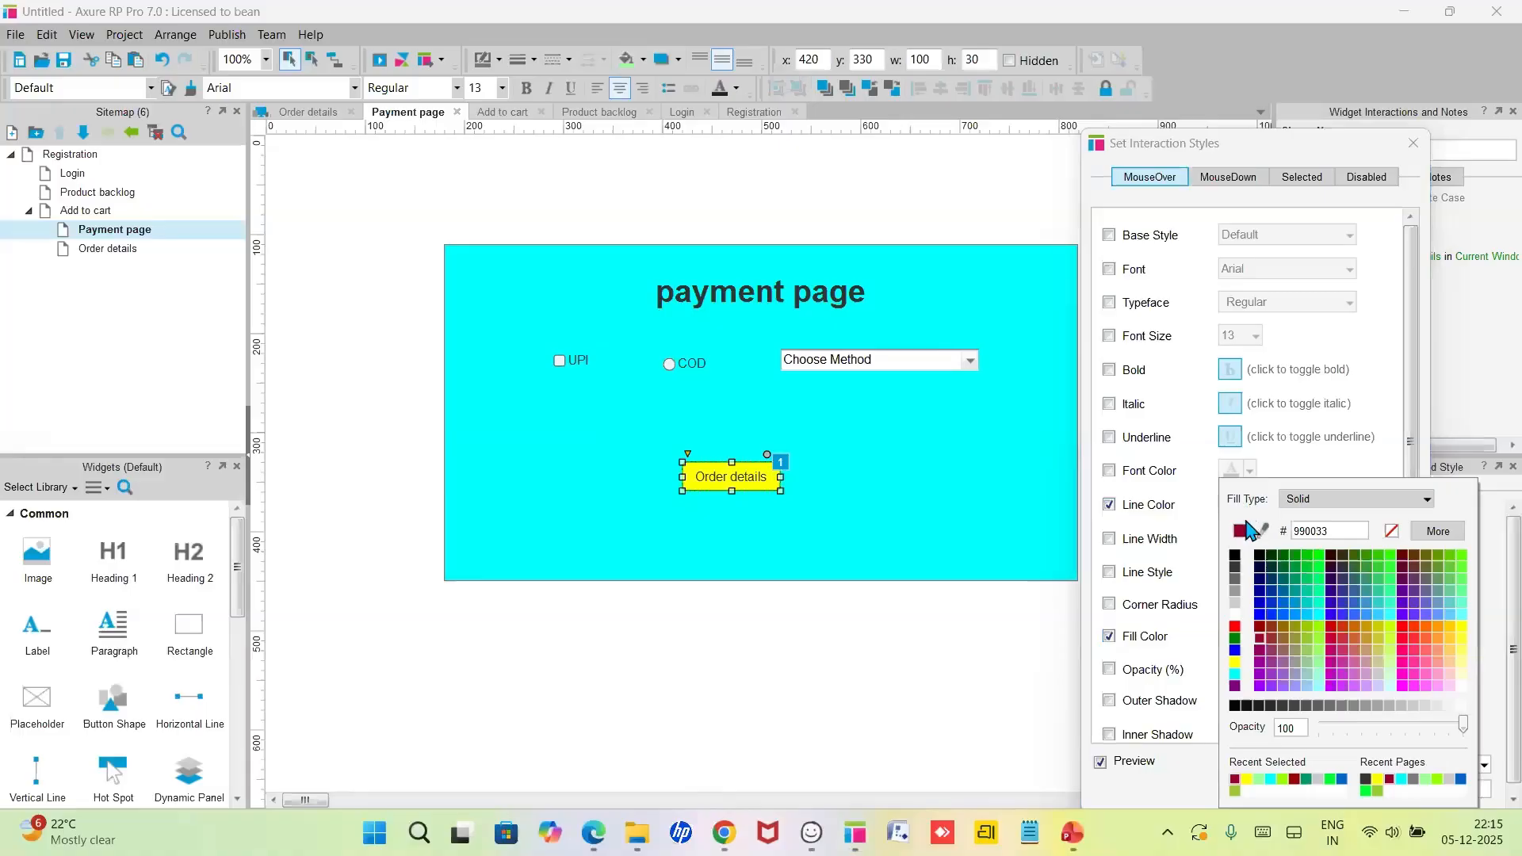
pyautogui.click(1322, 627)
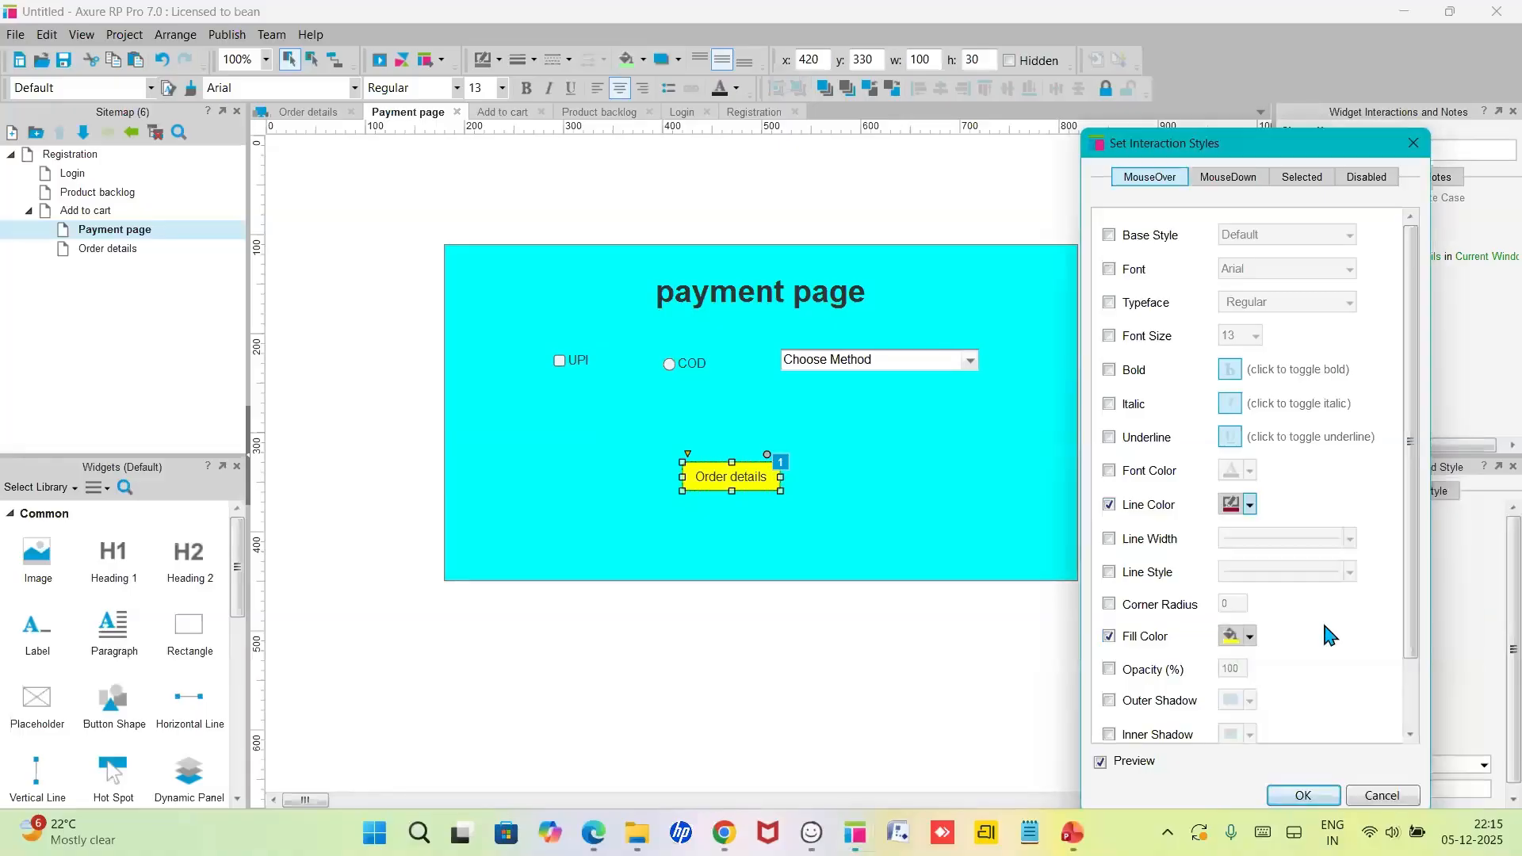
pyautogui.click(1251, 505)
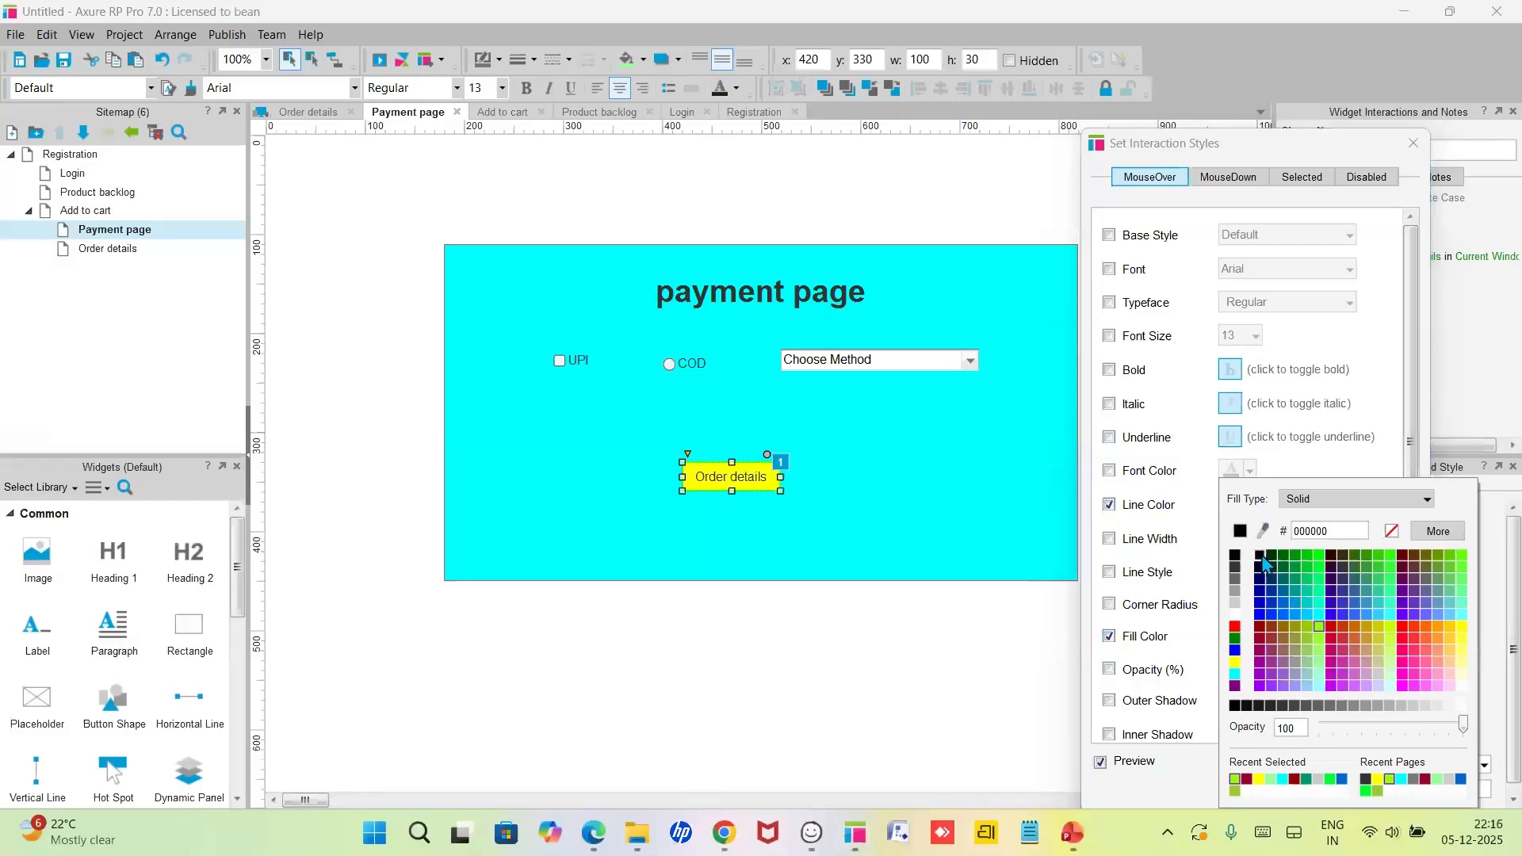
pyautogui.click(1261, 557)
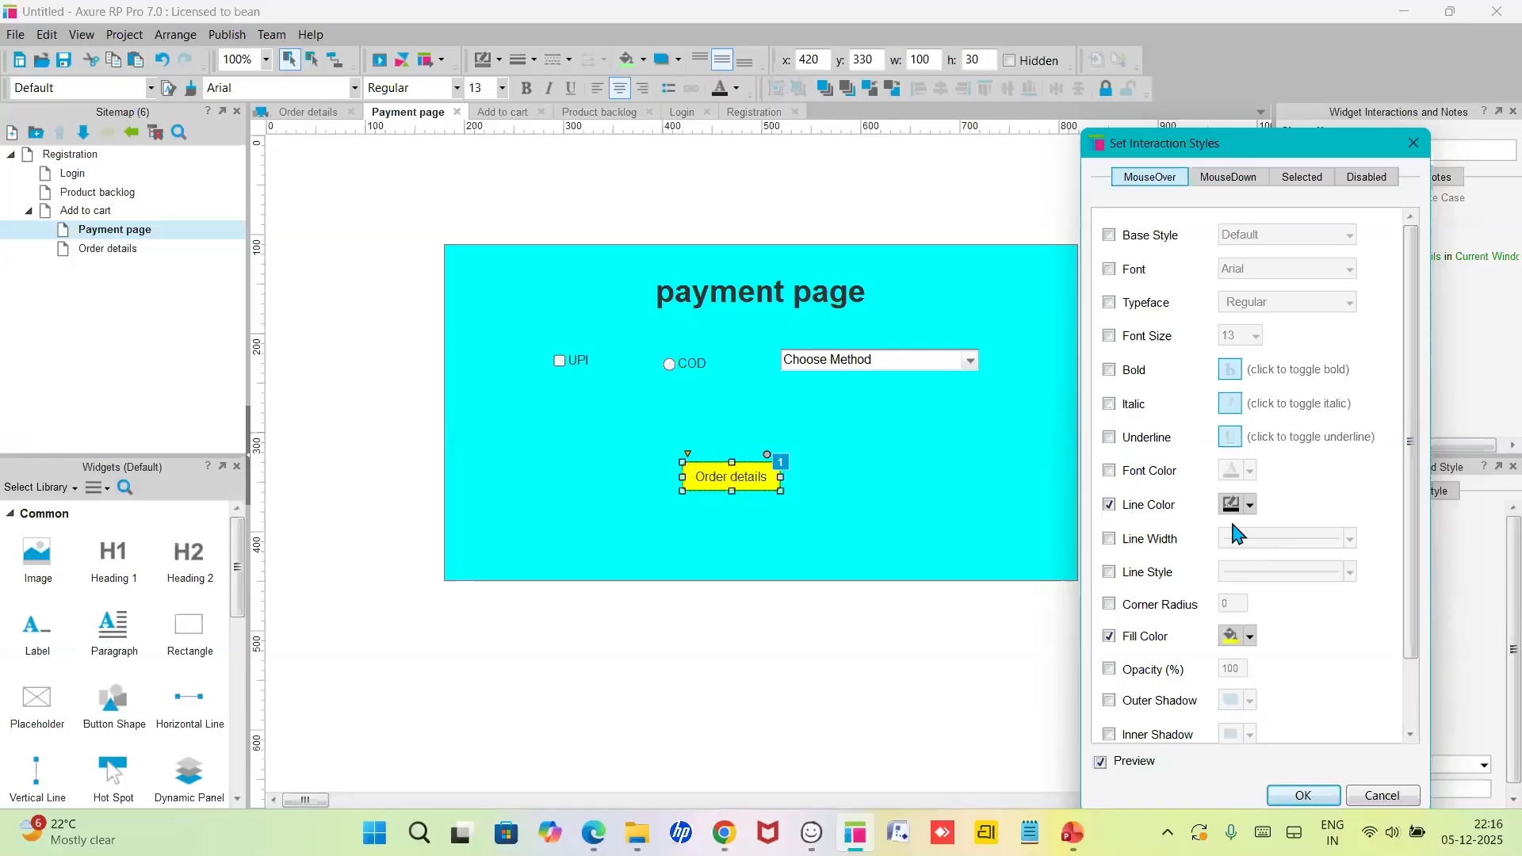
# - Enable bold text in the Order details button's MouseOver style
pyautogui.click(1108, 370)
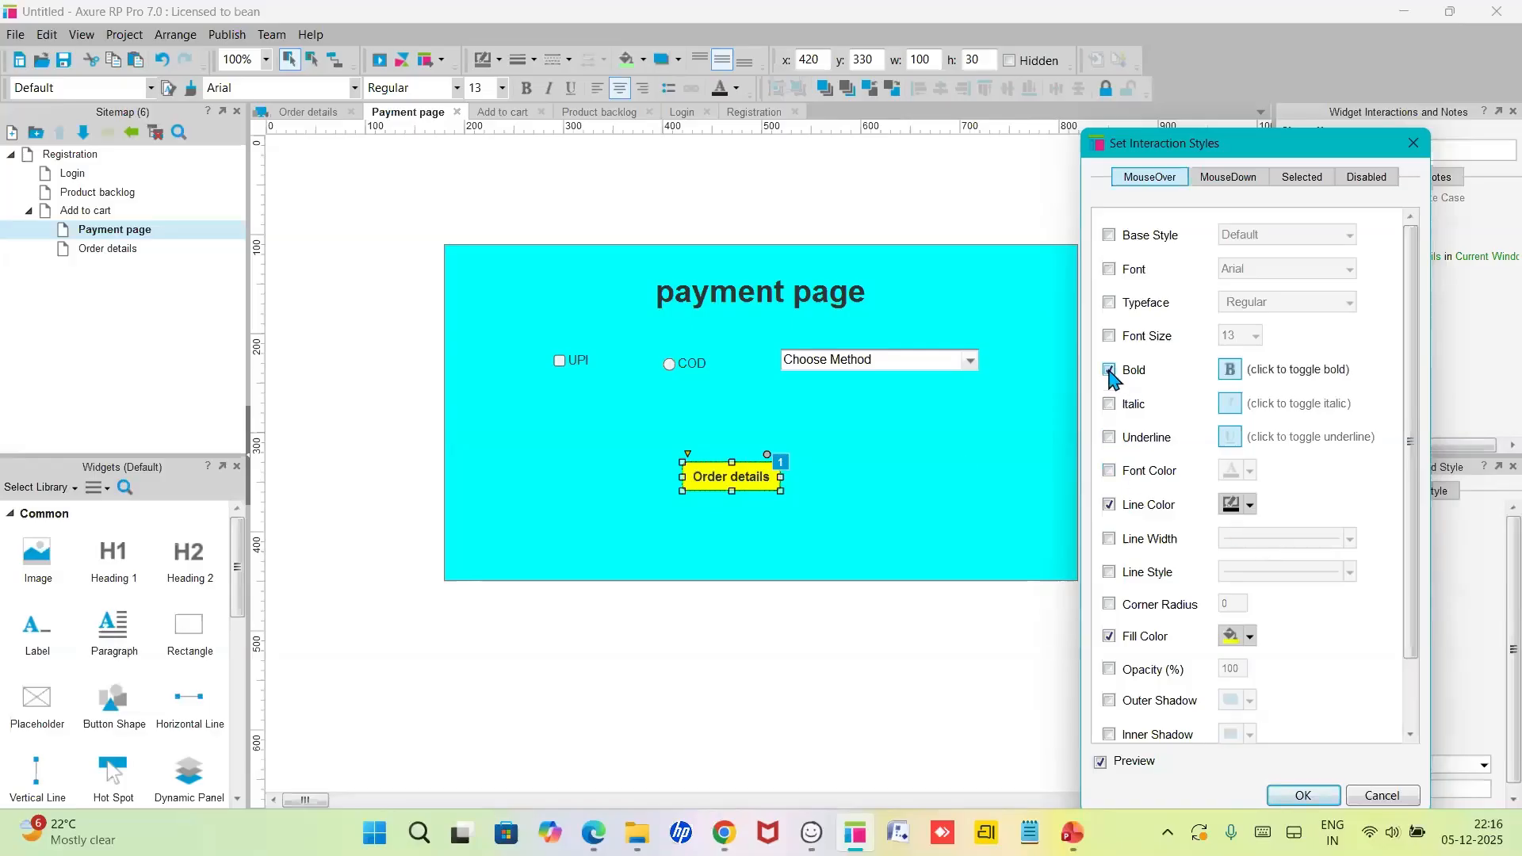
pyautogui.click(1233, 375)
pyautogui.click(1230, 373)
# - Try a text shadow in the Order details button's MouseOver style and turn it off again
pyautogui.scroll(-2, 1193, 559)
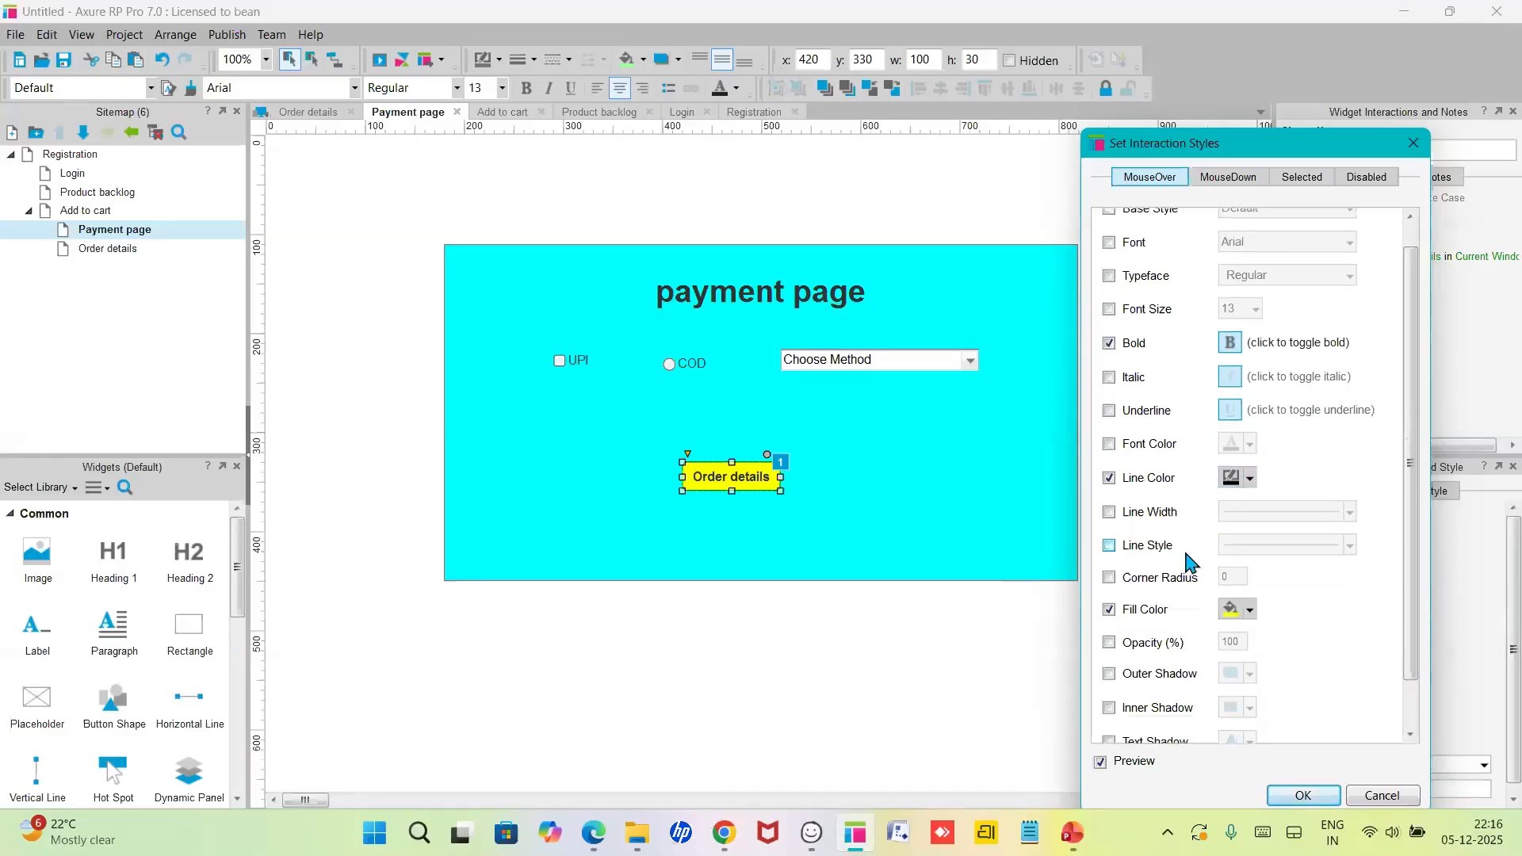
pyautogui.scroll(-1, 1192, 562)
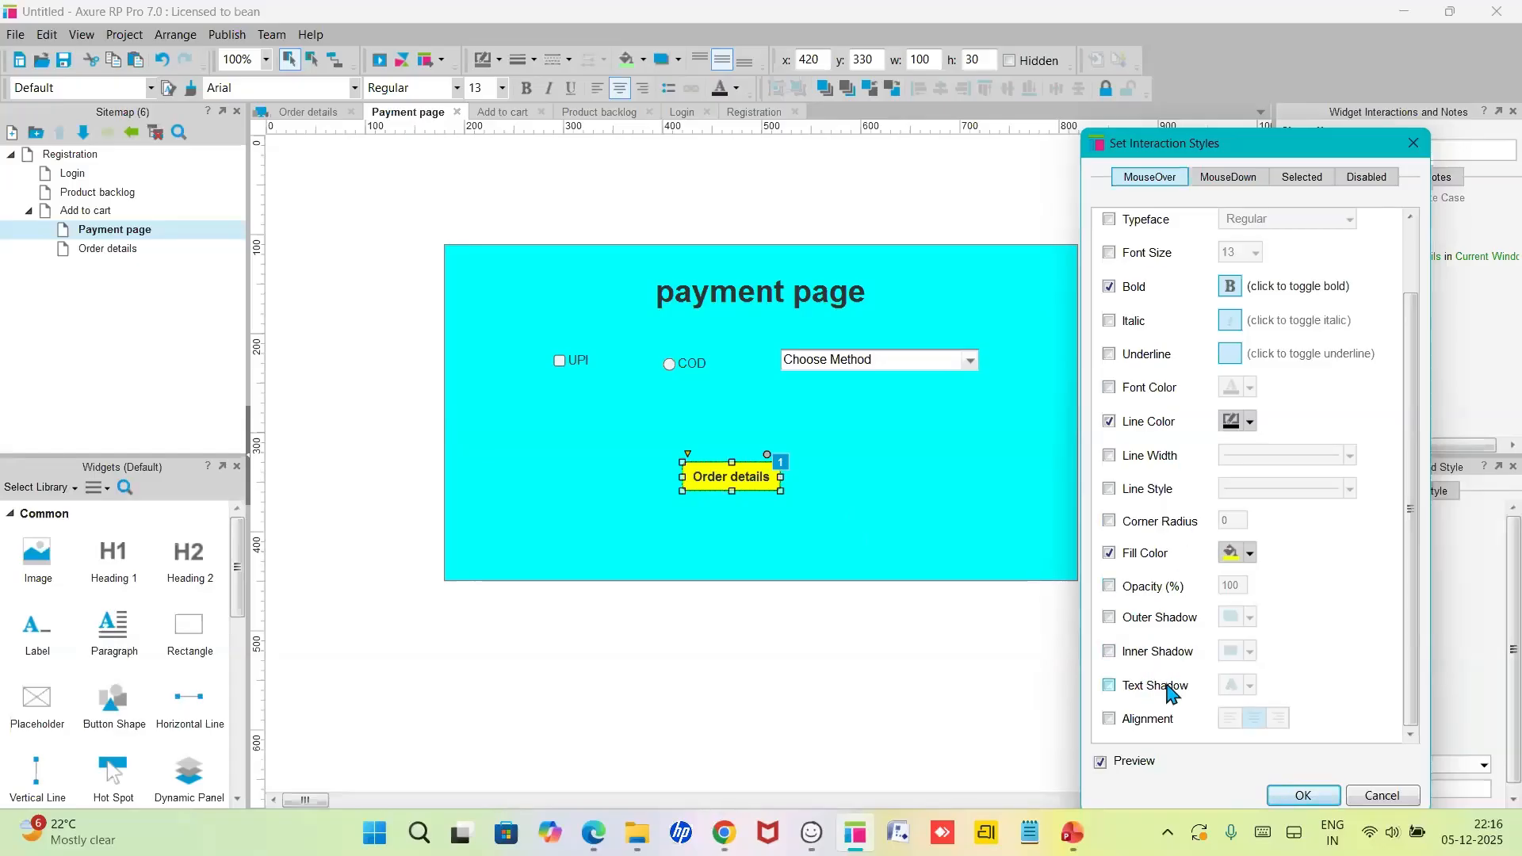
pyautogui.click(1109, 686)
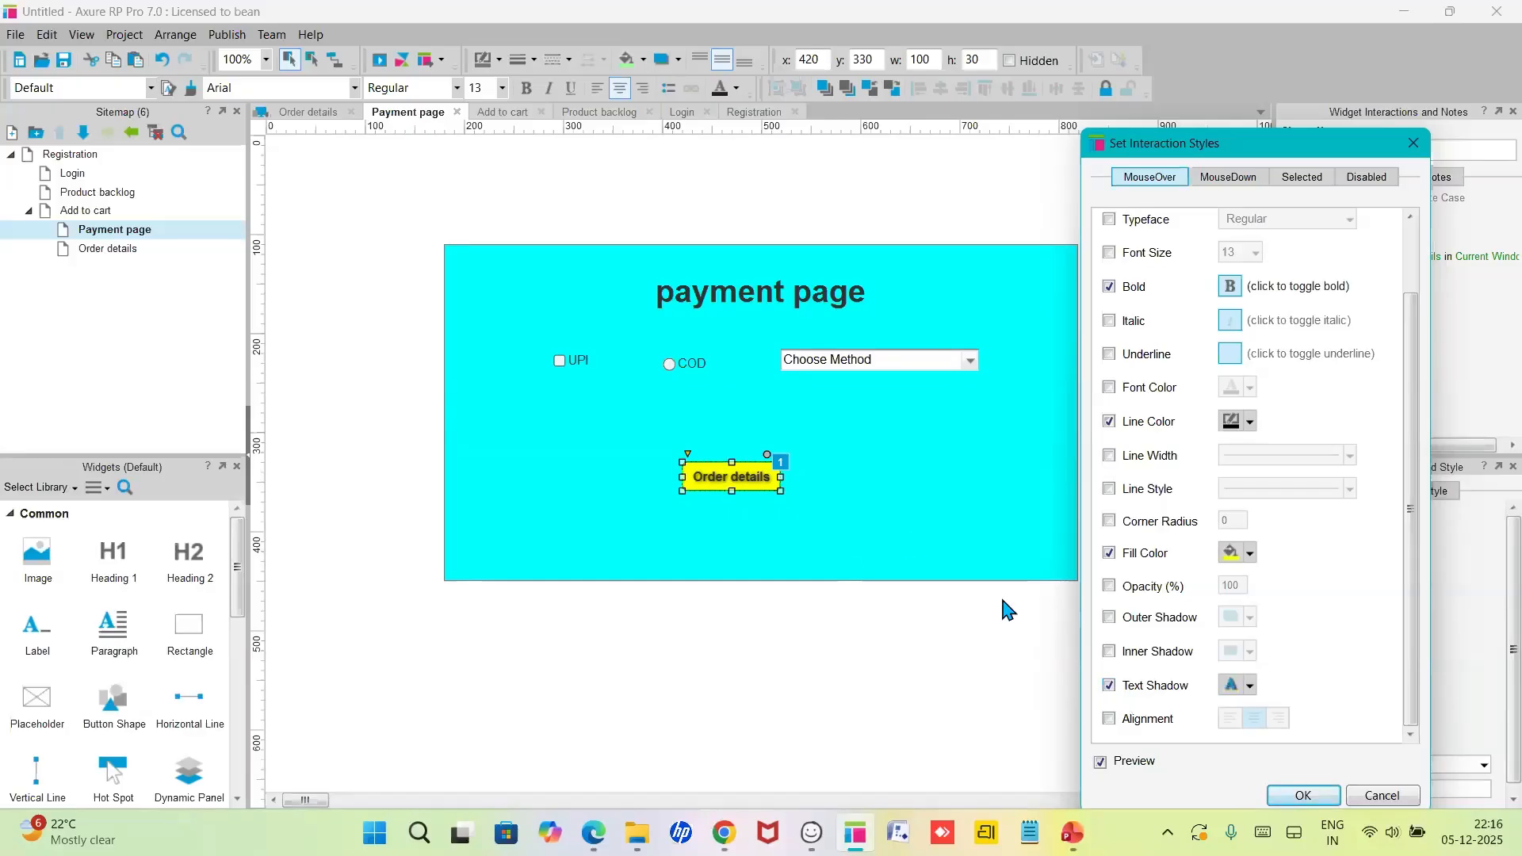
pyautogui.scroll(2, 1150, 678)
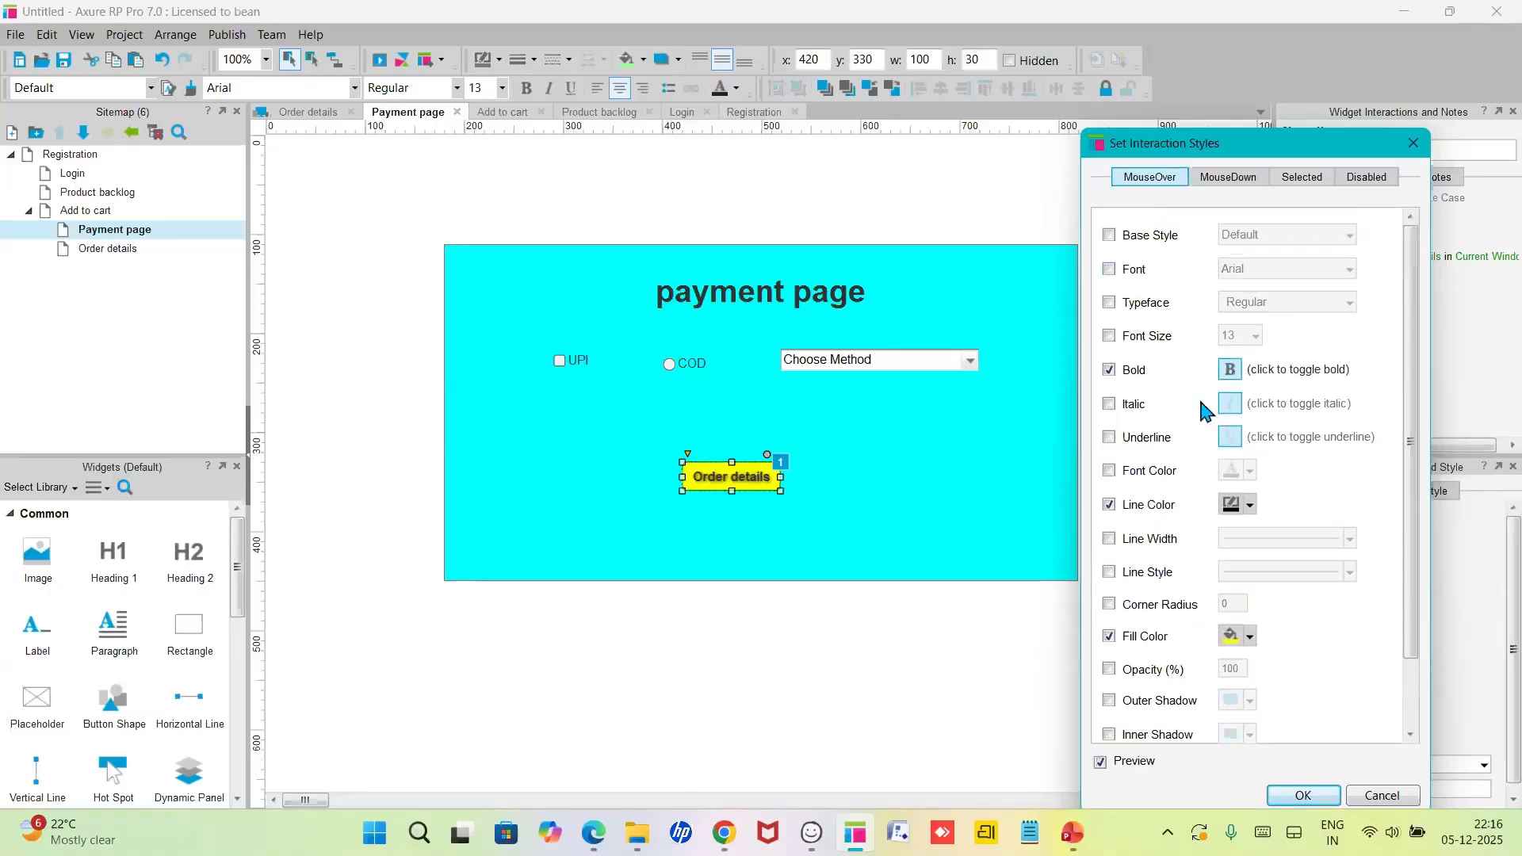
pyautogui.scroll(-2, 1202, 413)
pyautogui.scroll(2, 1201, 411)
pyautogui.scroll(-2, 1173, 717)
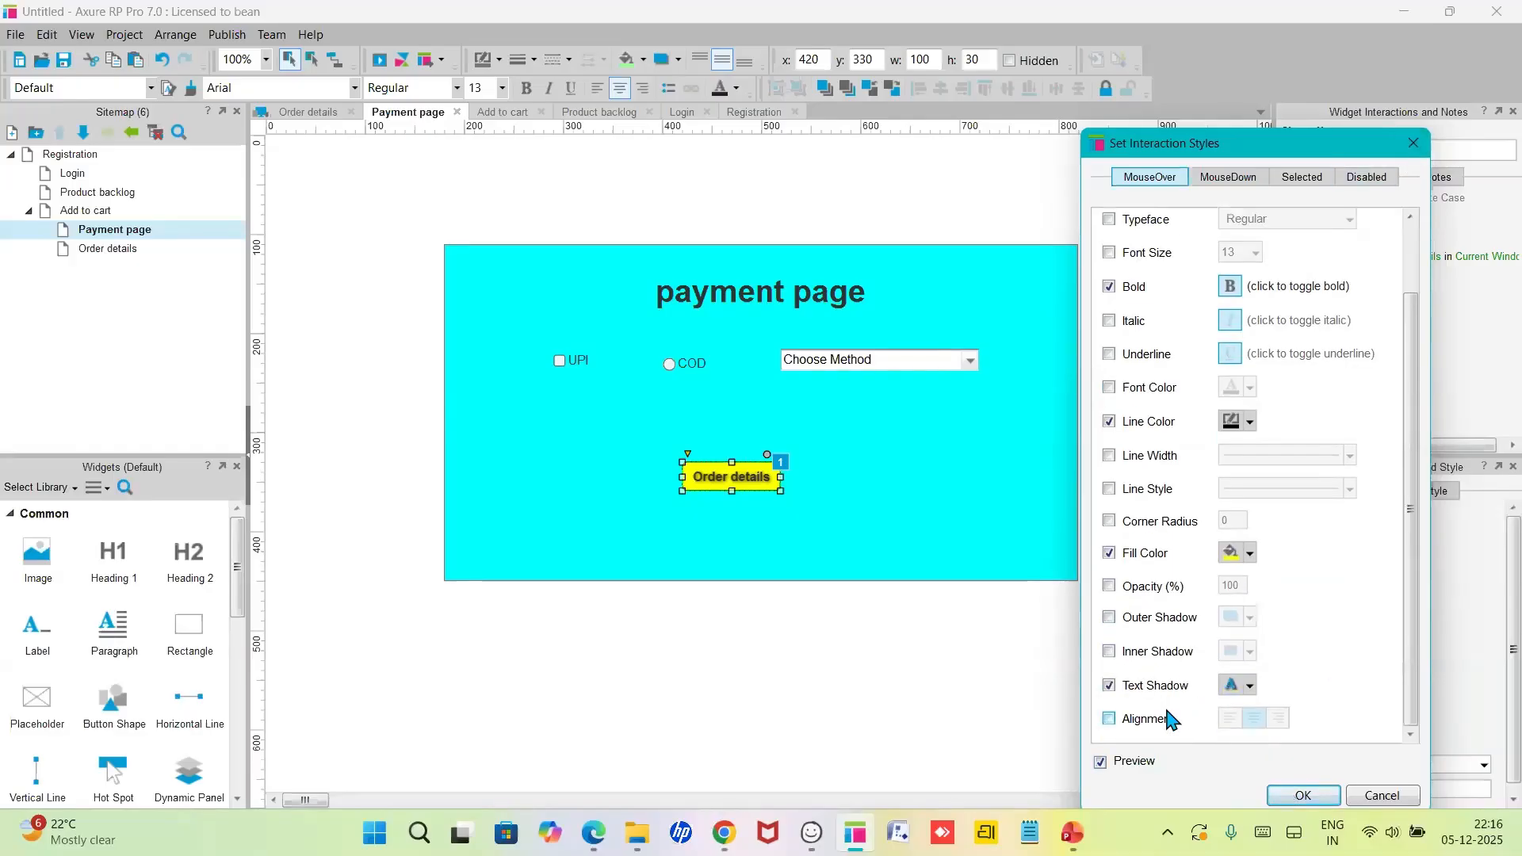
pyautogui.click(1110, 686)
pyautogui.click(1110, 686)
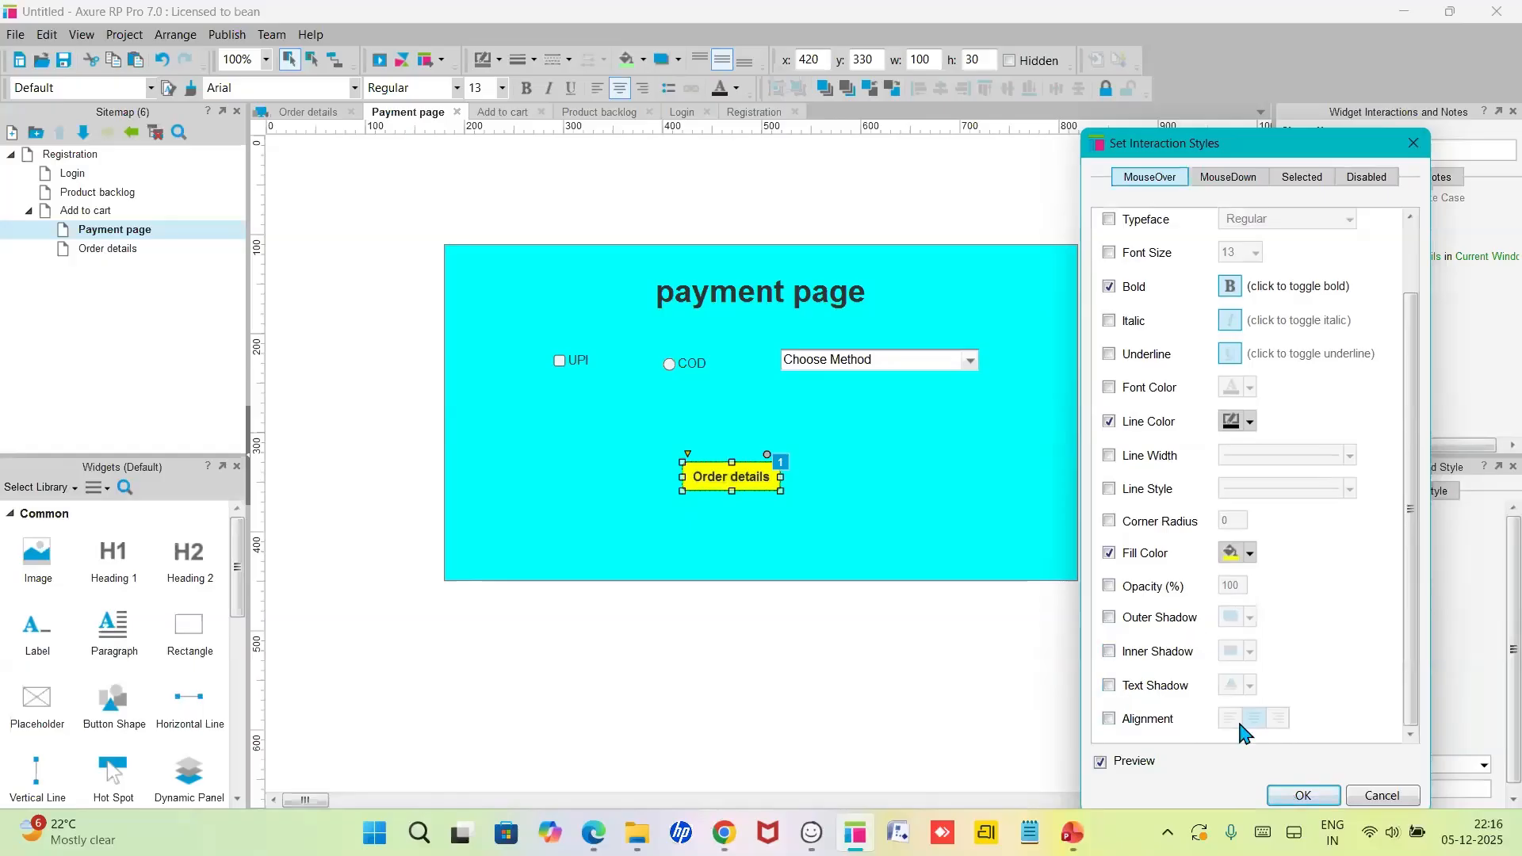
# - Apply the Order details button's interaction style and preview the Payment page in the browser
pyautogui.click(1303, 796)
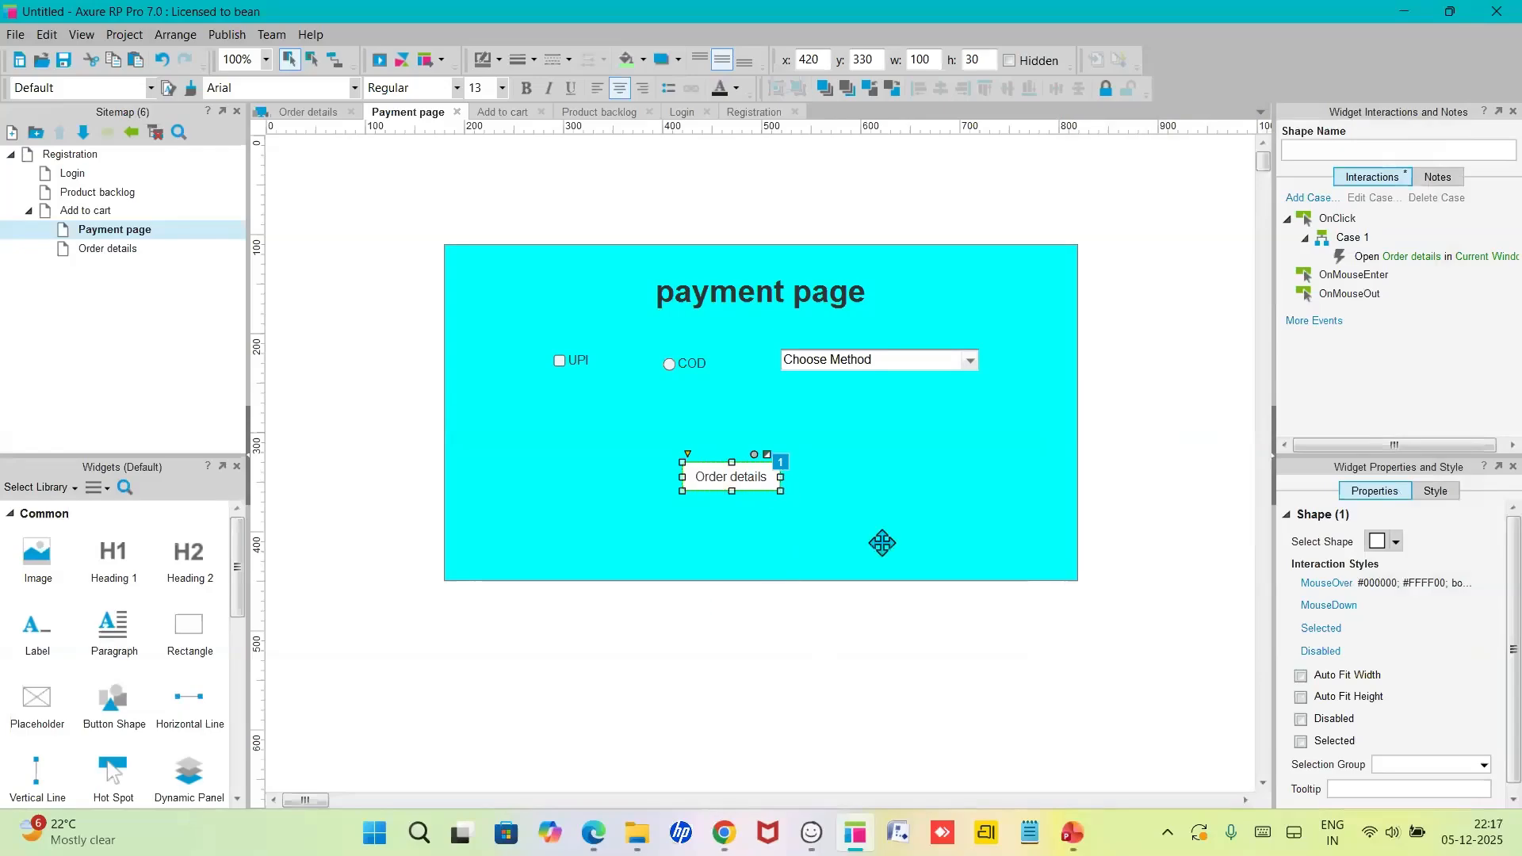
pyautogui.click(383, 65)
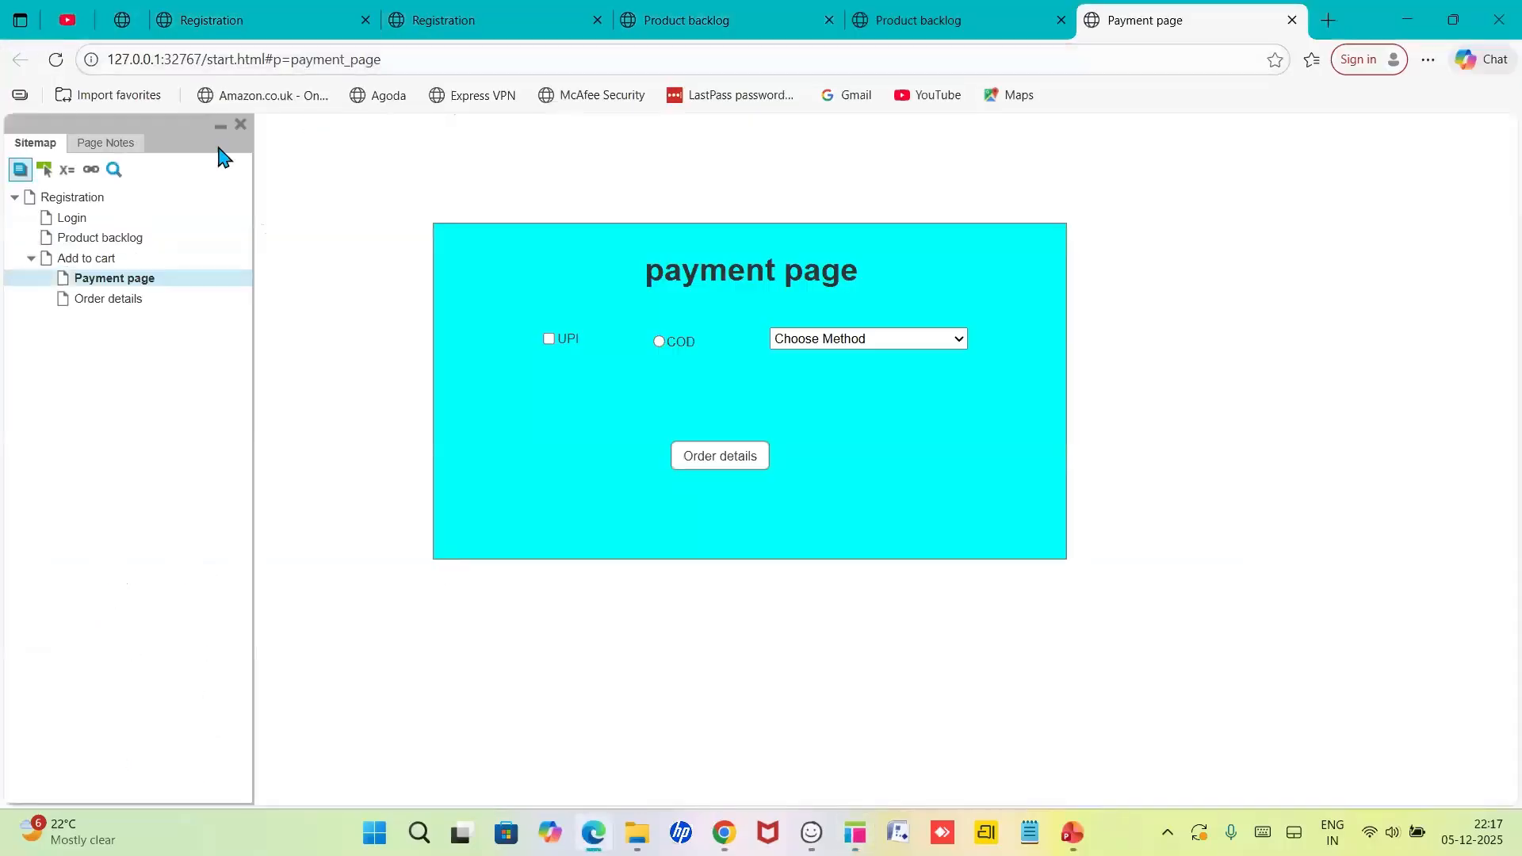
# - Open the Registration page in the preview and test its Register button
pyautogui.click(98, 203)
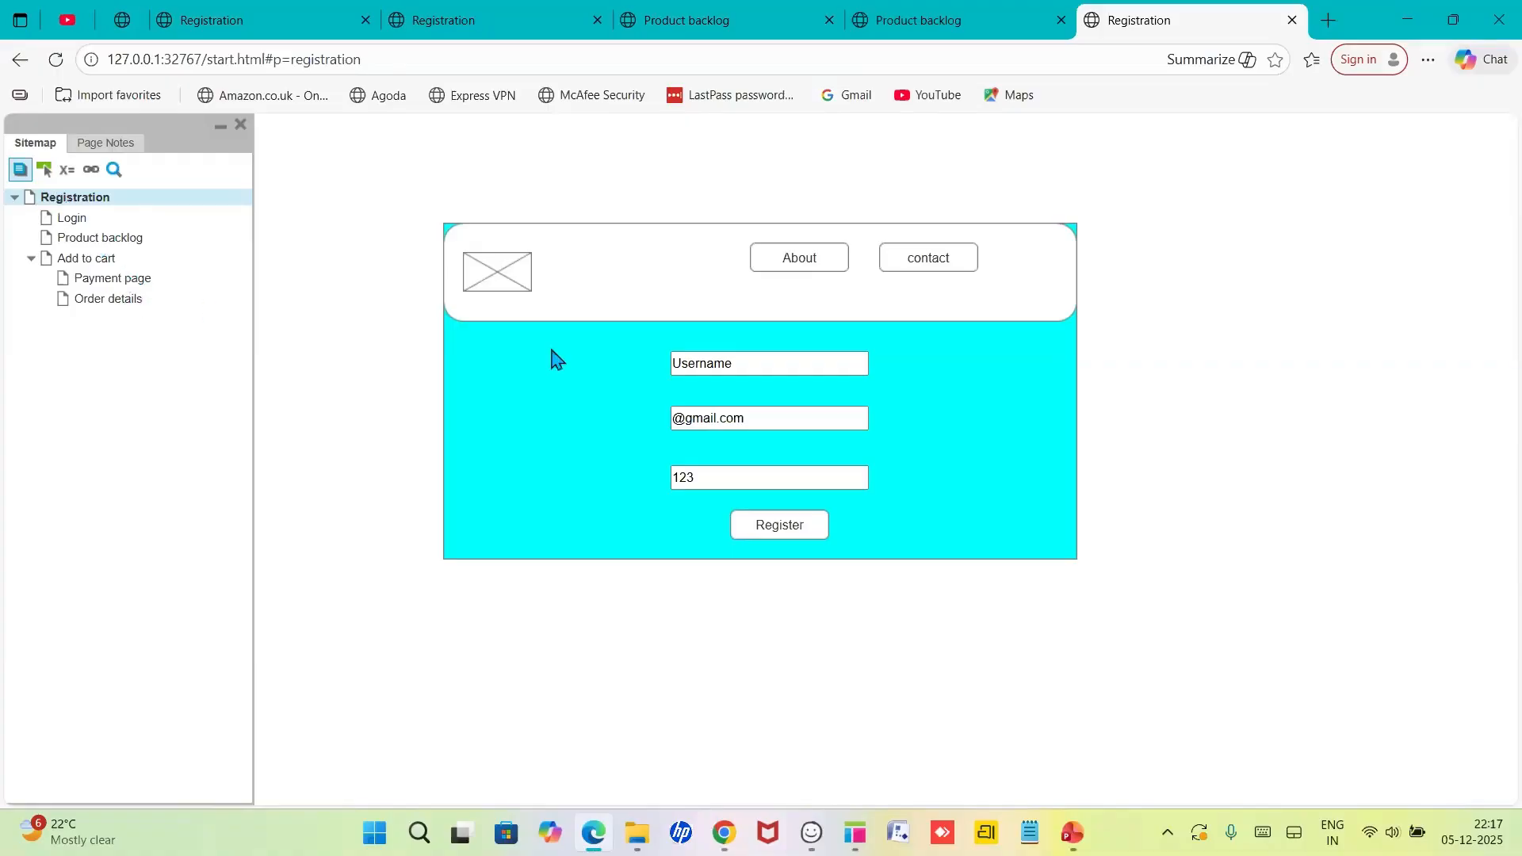
pyautogui.click(743, 363)
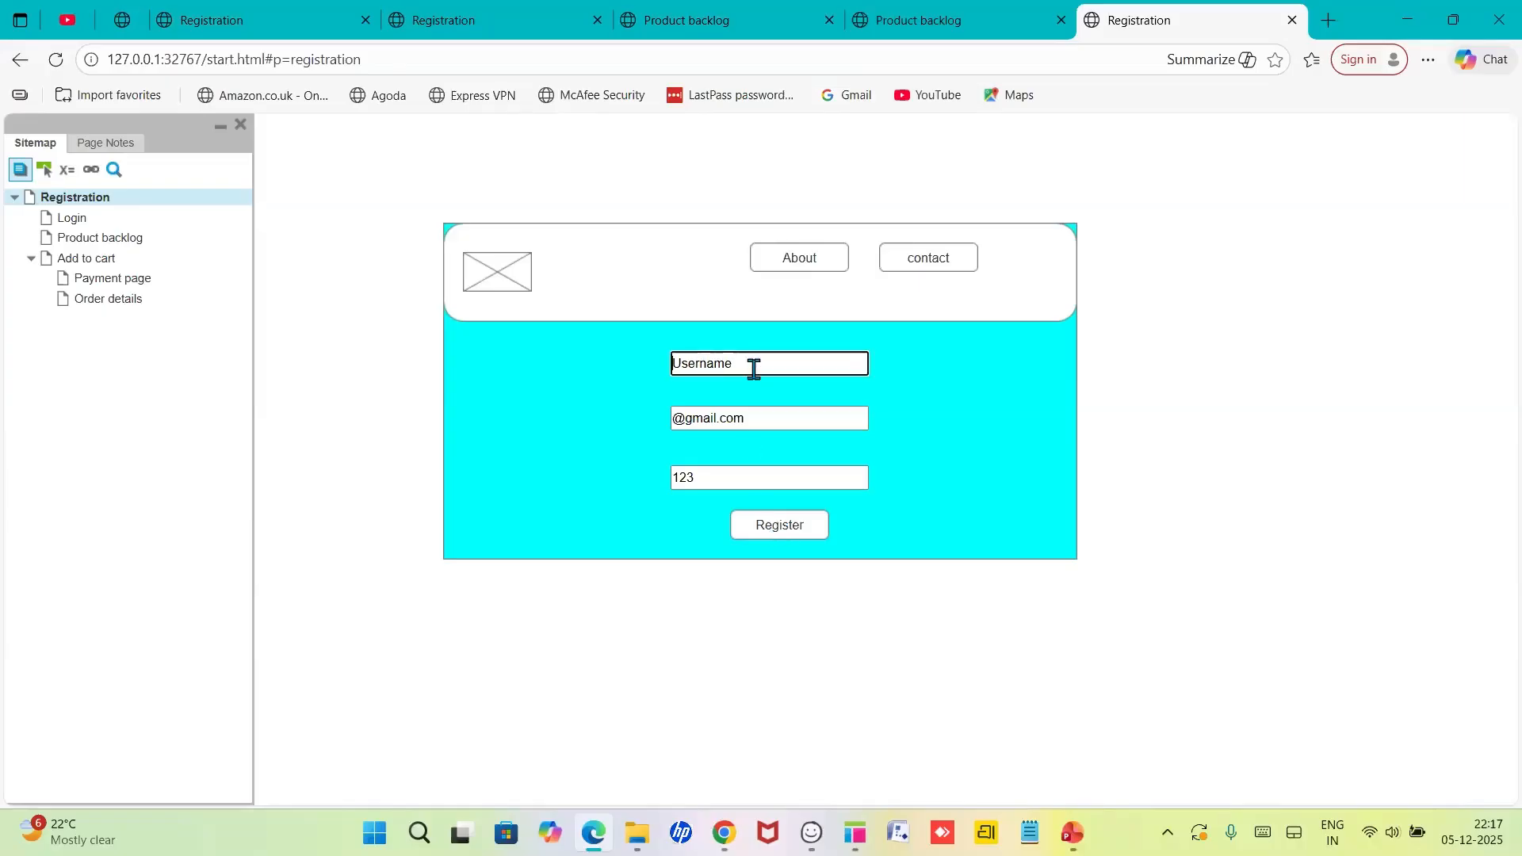
pyautogui.click(803, 528)
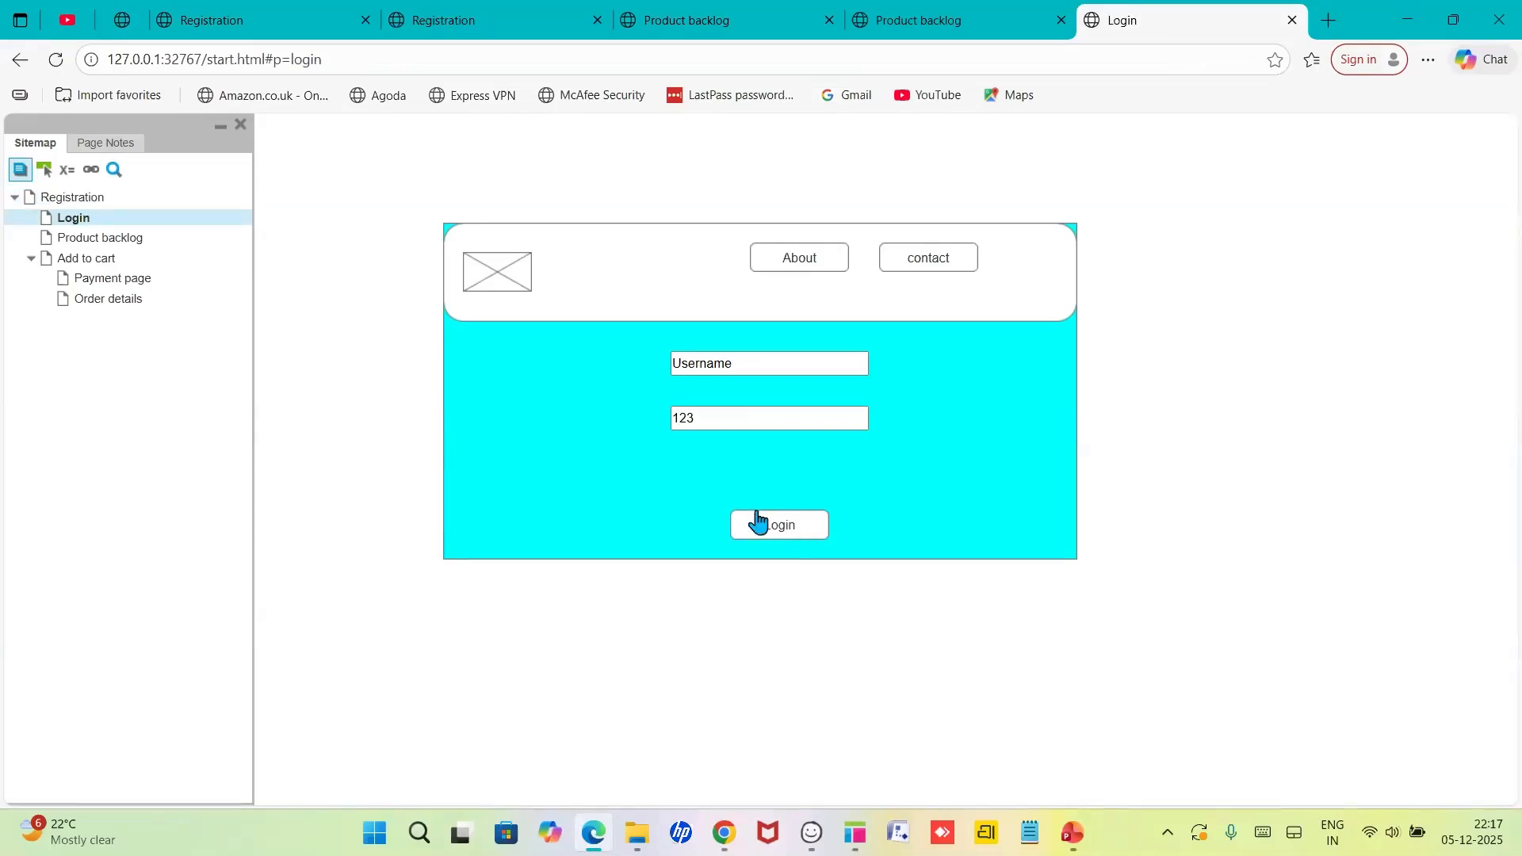
# - Test the Login page by entering the username and password and logging in, and decline saving the password in the browser
pyautogui.click(739, 366)
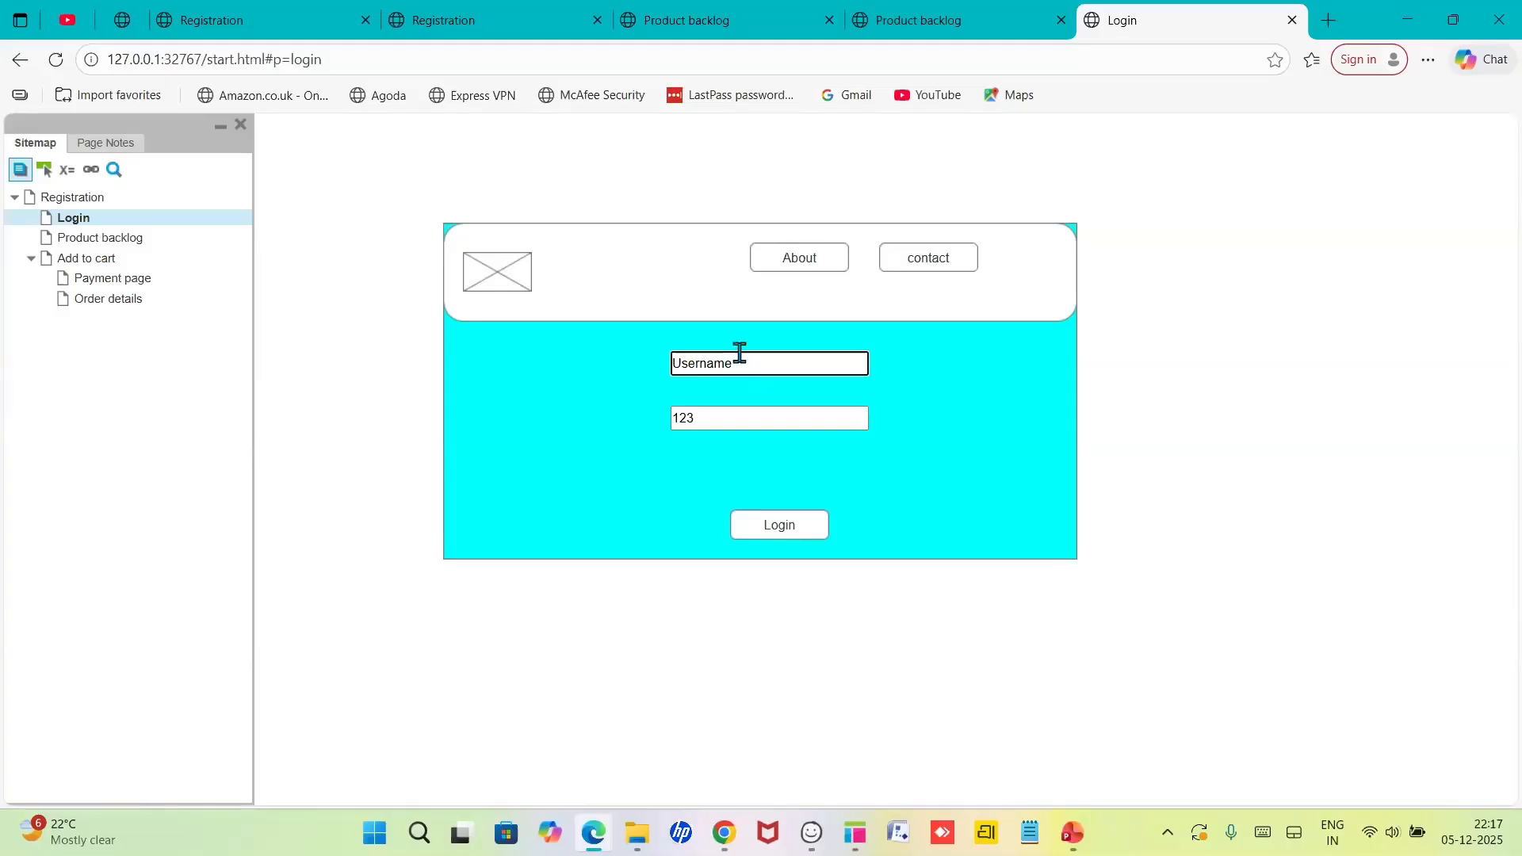
pyautogui.moveTo(737, 366); pyautogui.dragTo(646, 366)
pyautogui.press('BackSpace')
pyautogui.write('Ram')
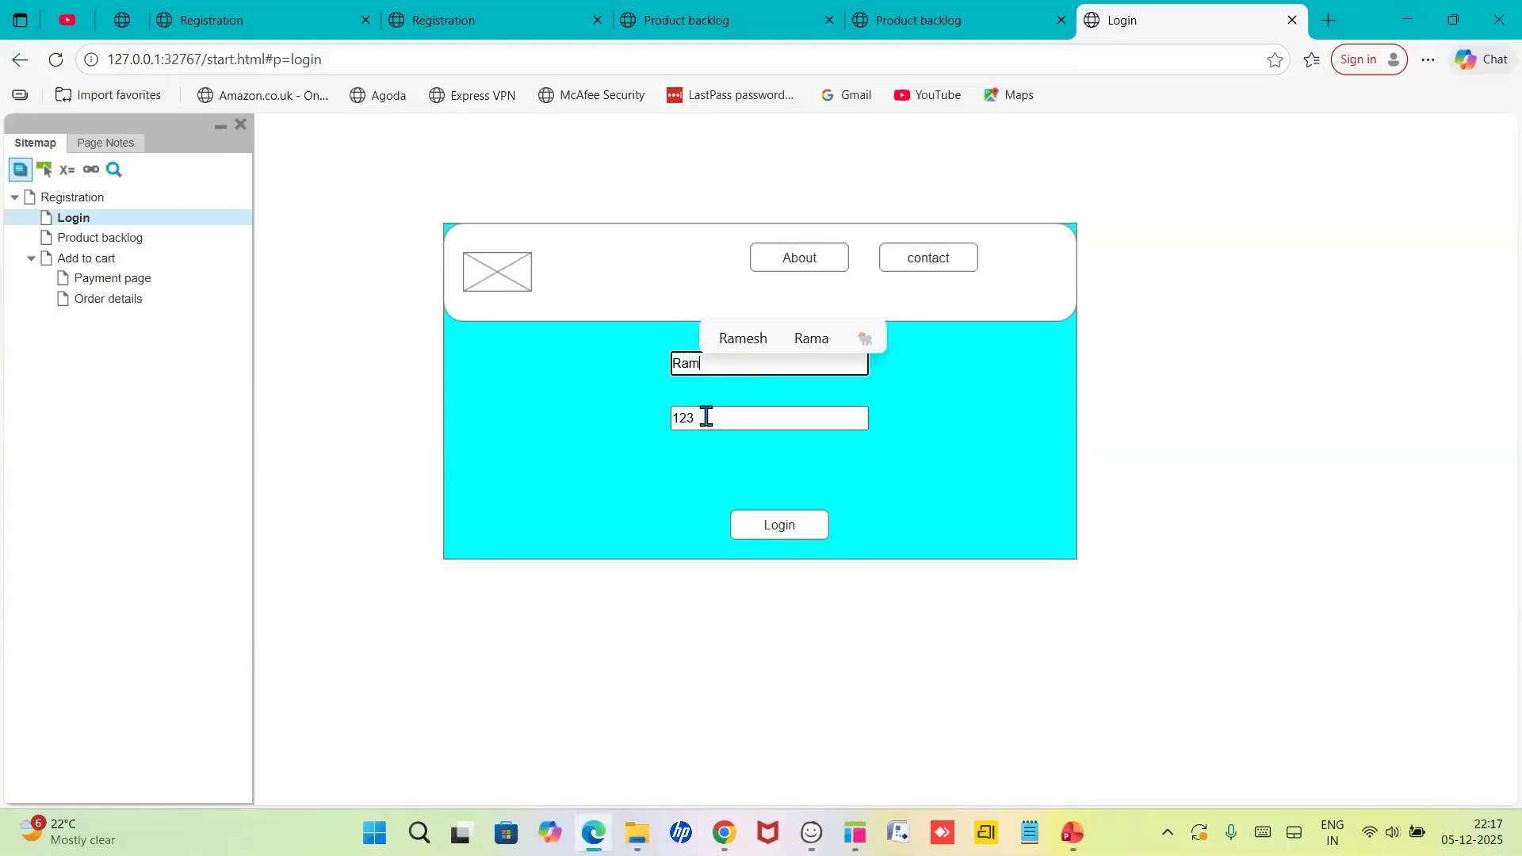
pyautogui.moveTo(706, 416); pyautogui.dragTo(669, 428)
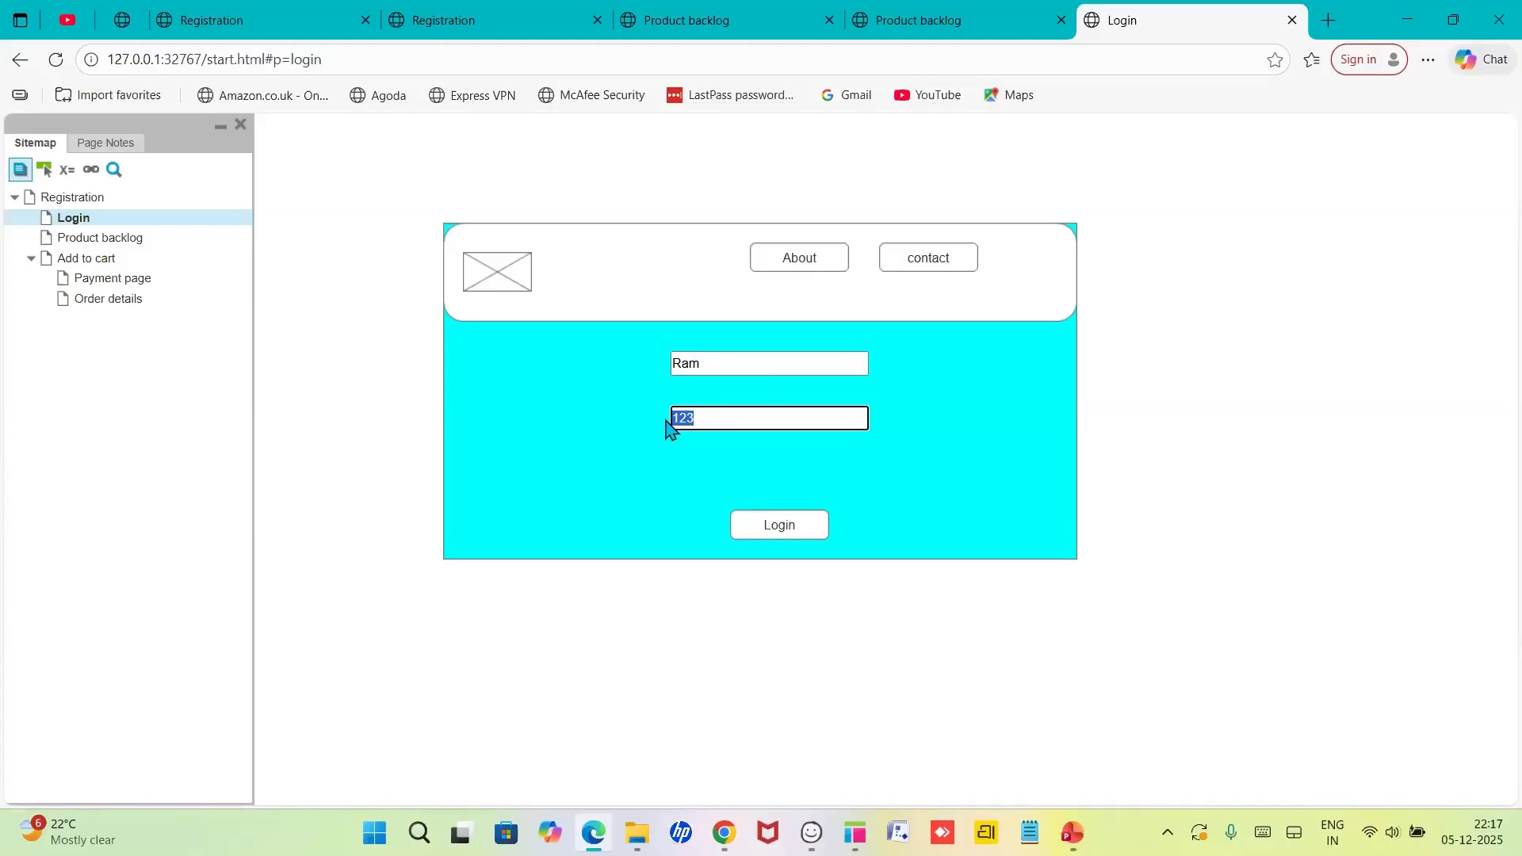
pyautogui.write('123')
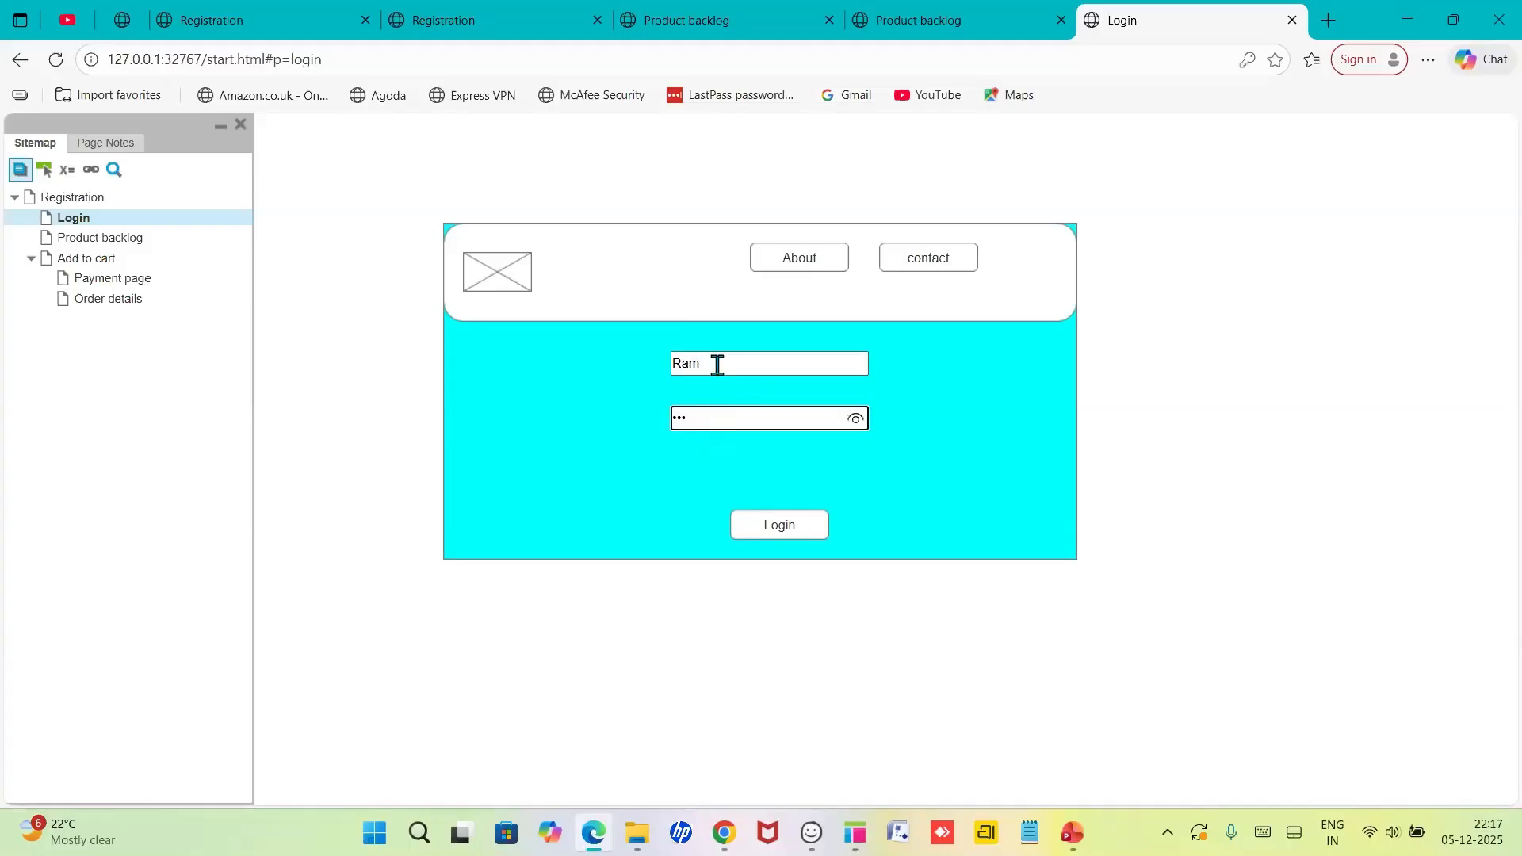
pyautogui.click(771, 533)
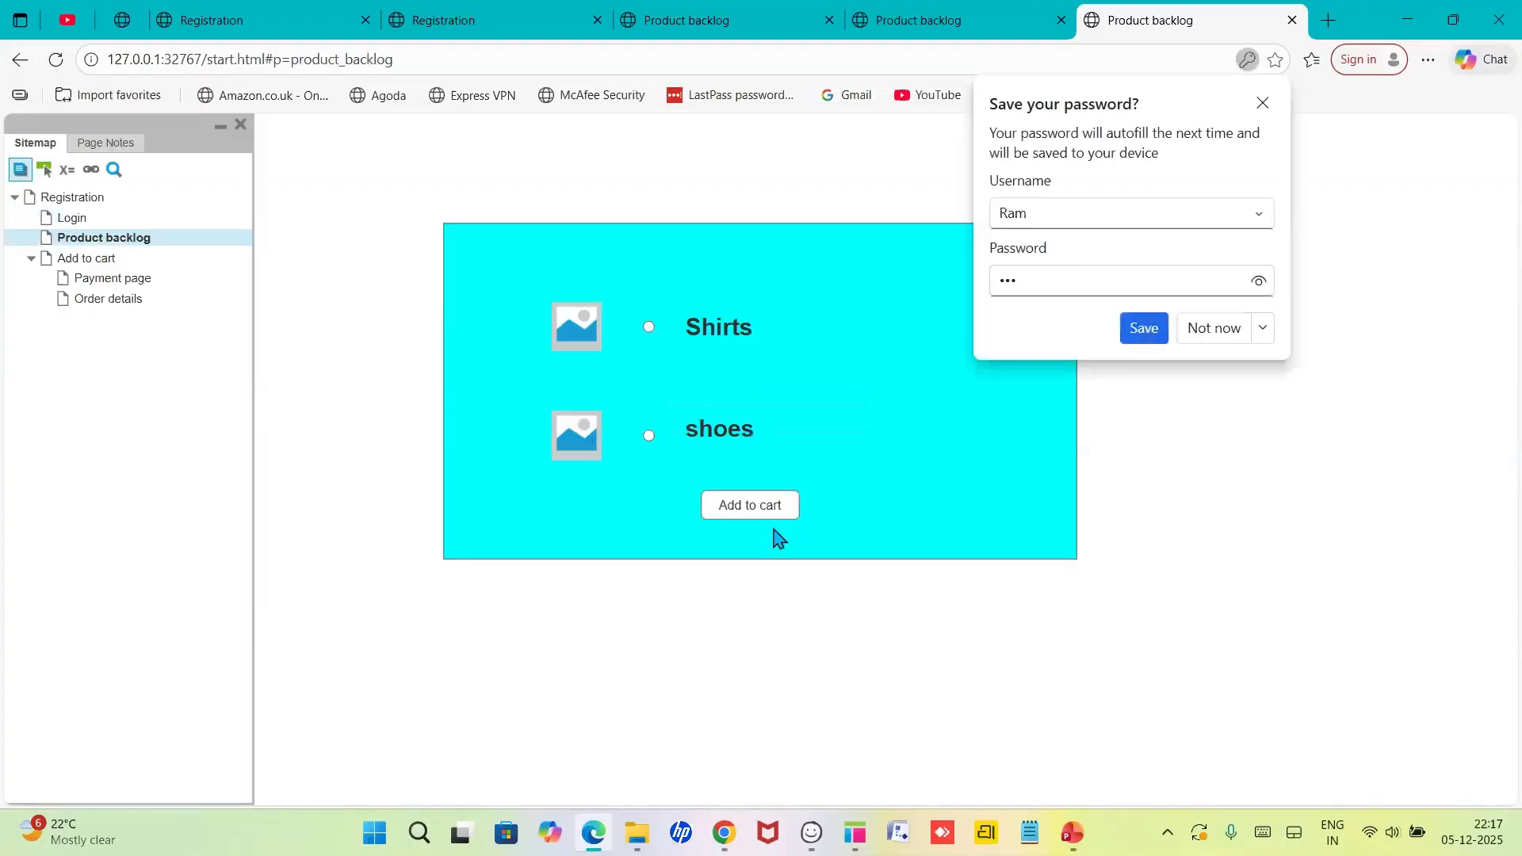
pyautogui.click(1212, 343)
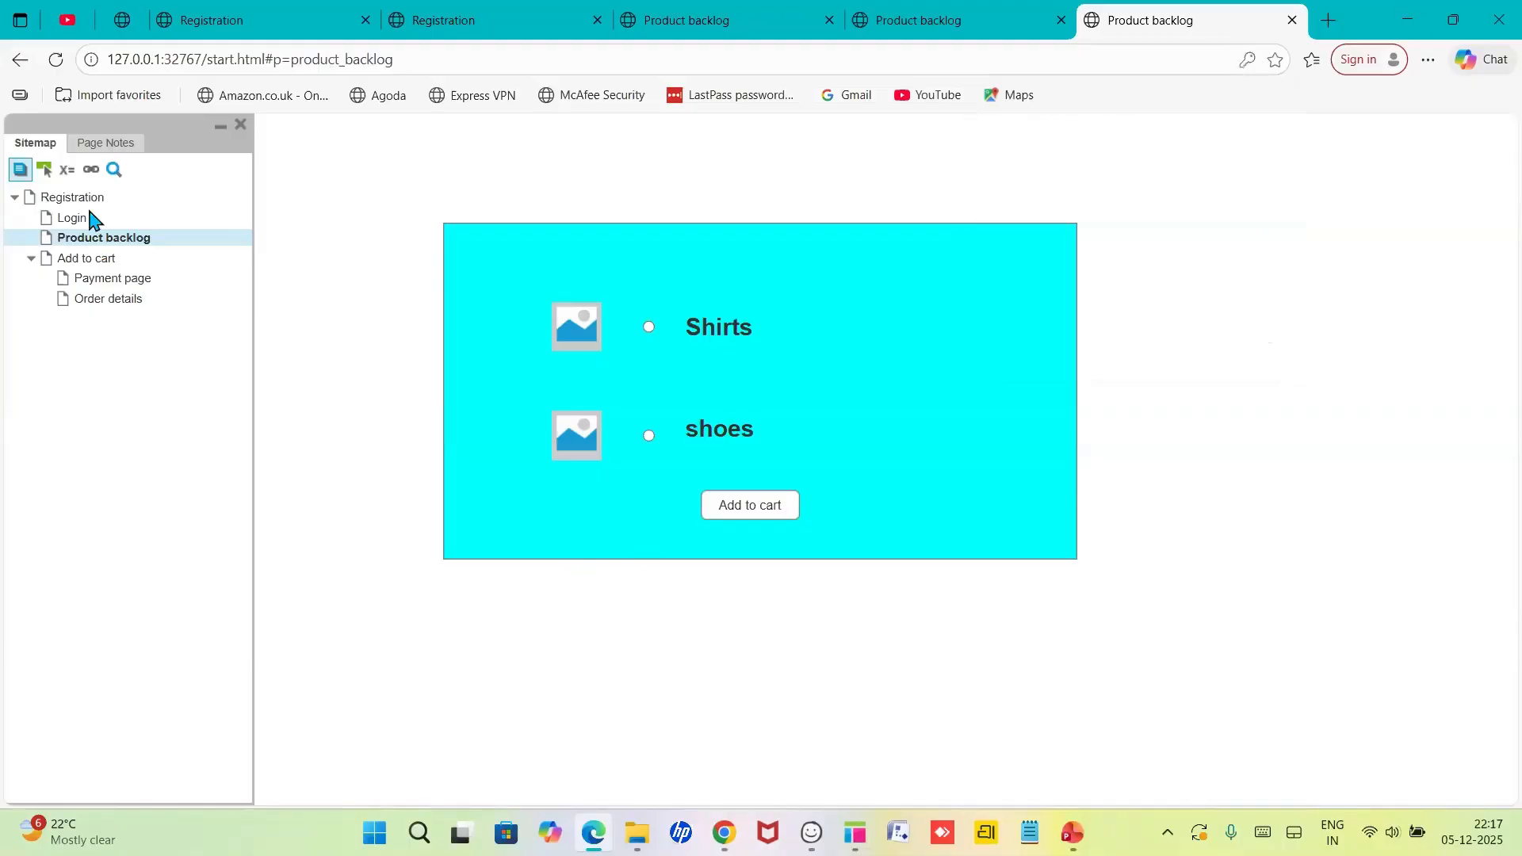
# - Return to the Login page, replace the username with a different one, and test the Login button without changing the password field
pyautogui.click(69, 220)
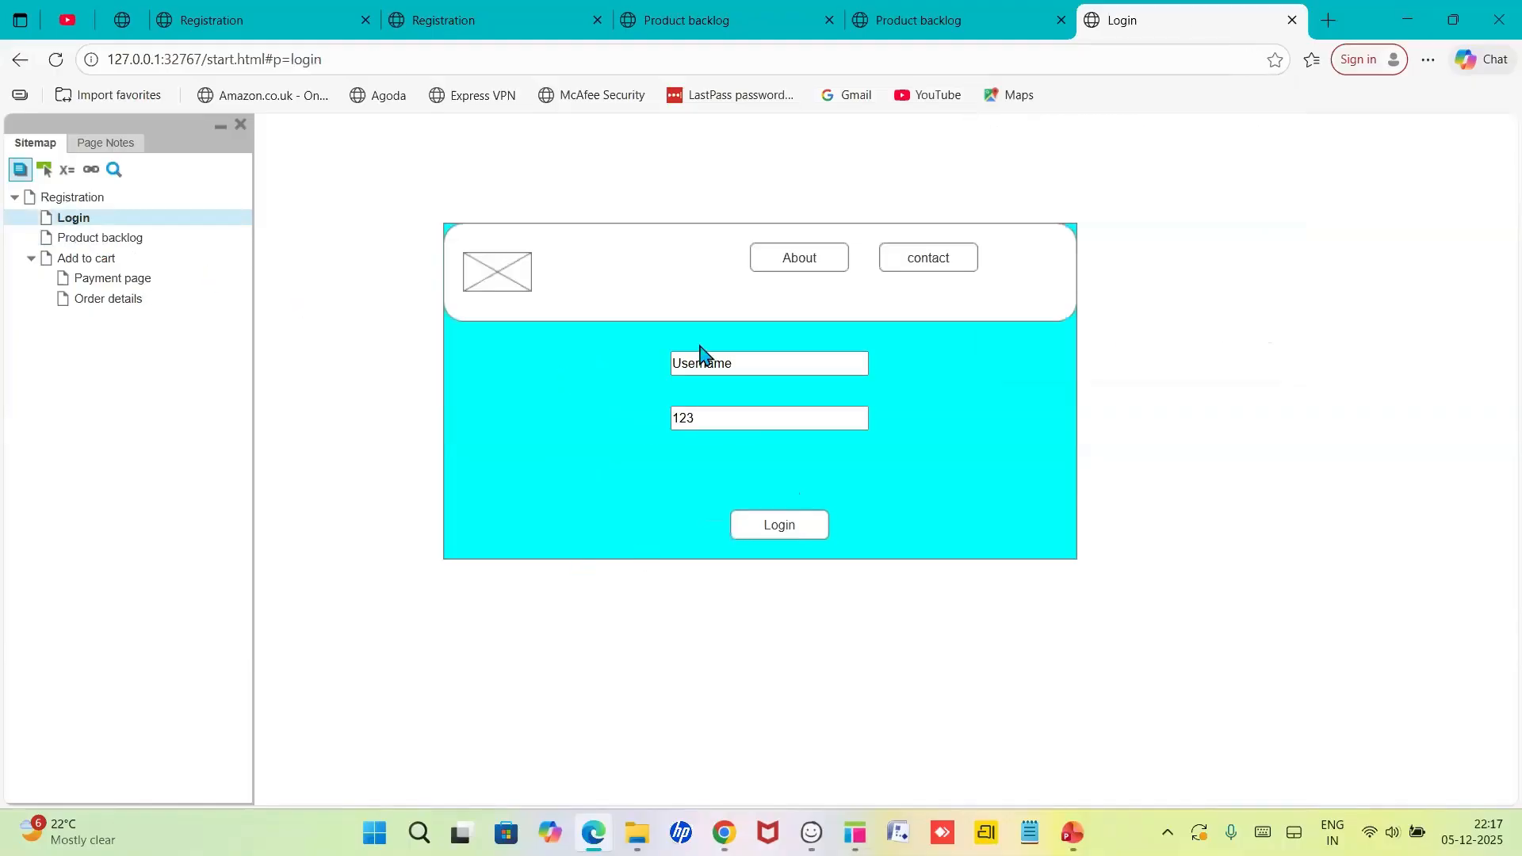
pyautogui.moveTo(751, 363); pyautogui.dragTo(679, 363)
pyautogui.write('R')
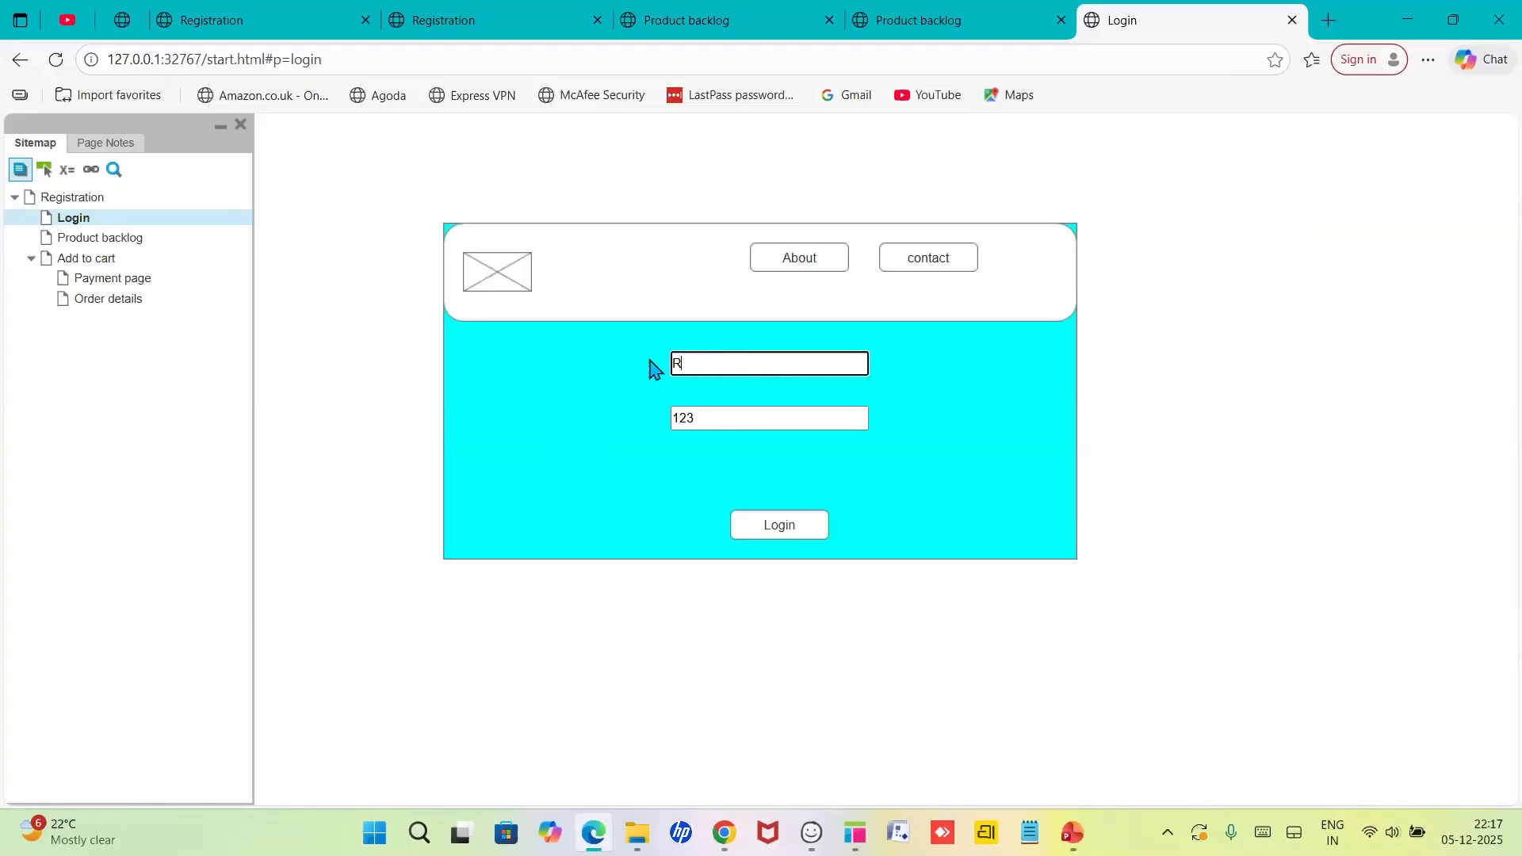
pyautogui.write('aj')
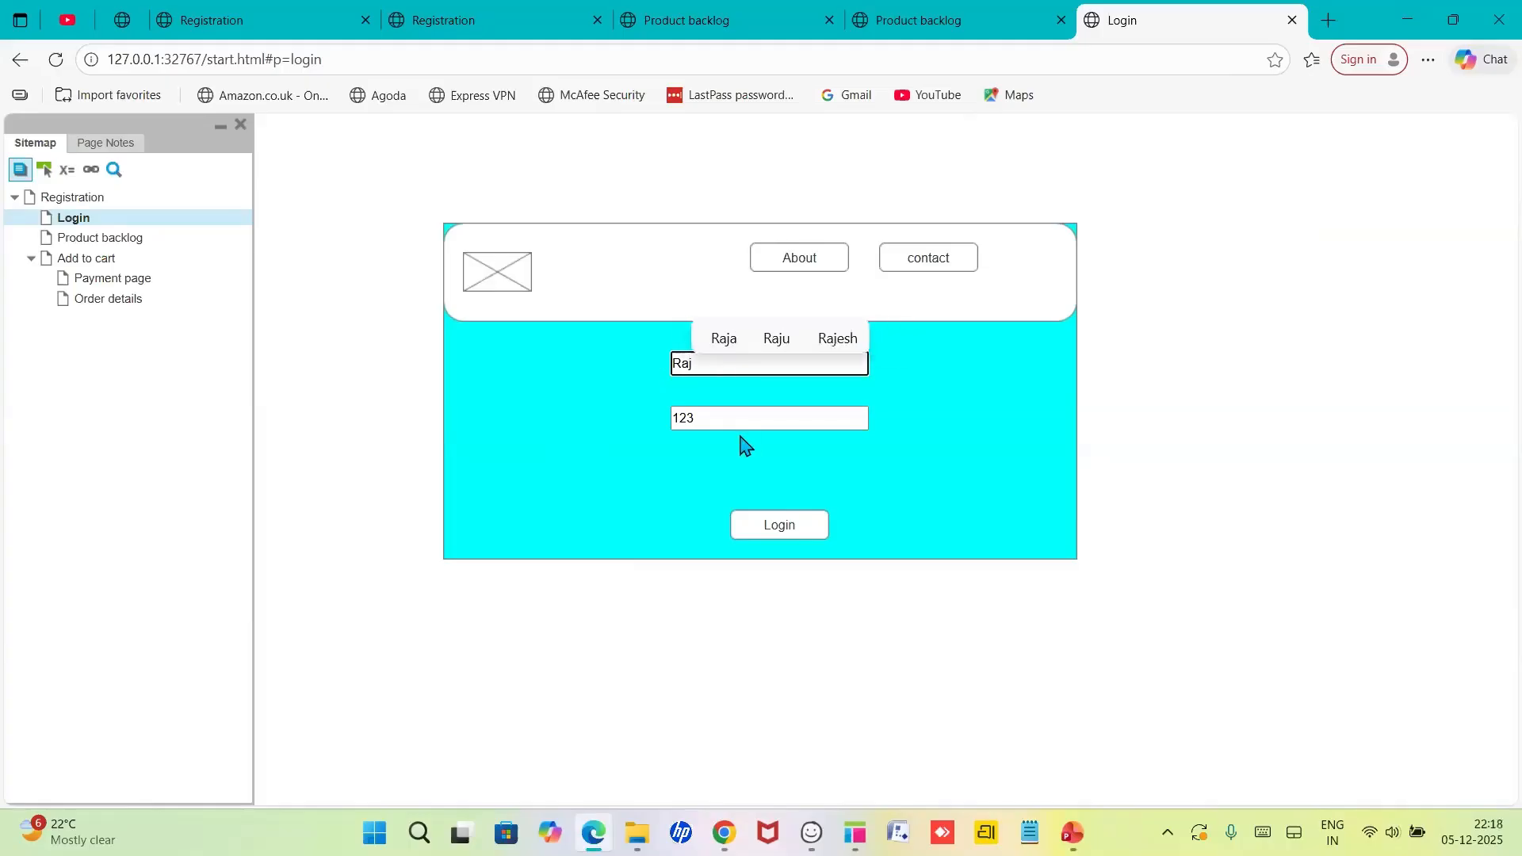
pyautogui.click(785, 533)
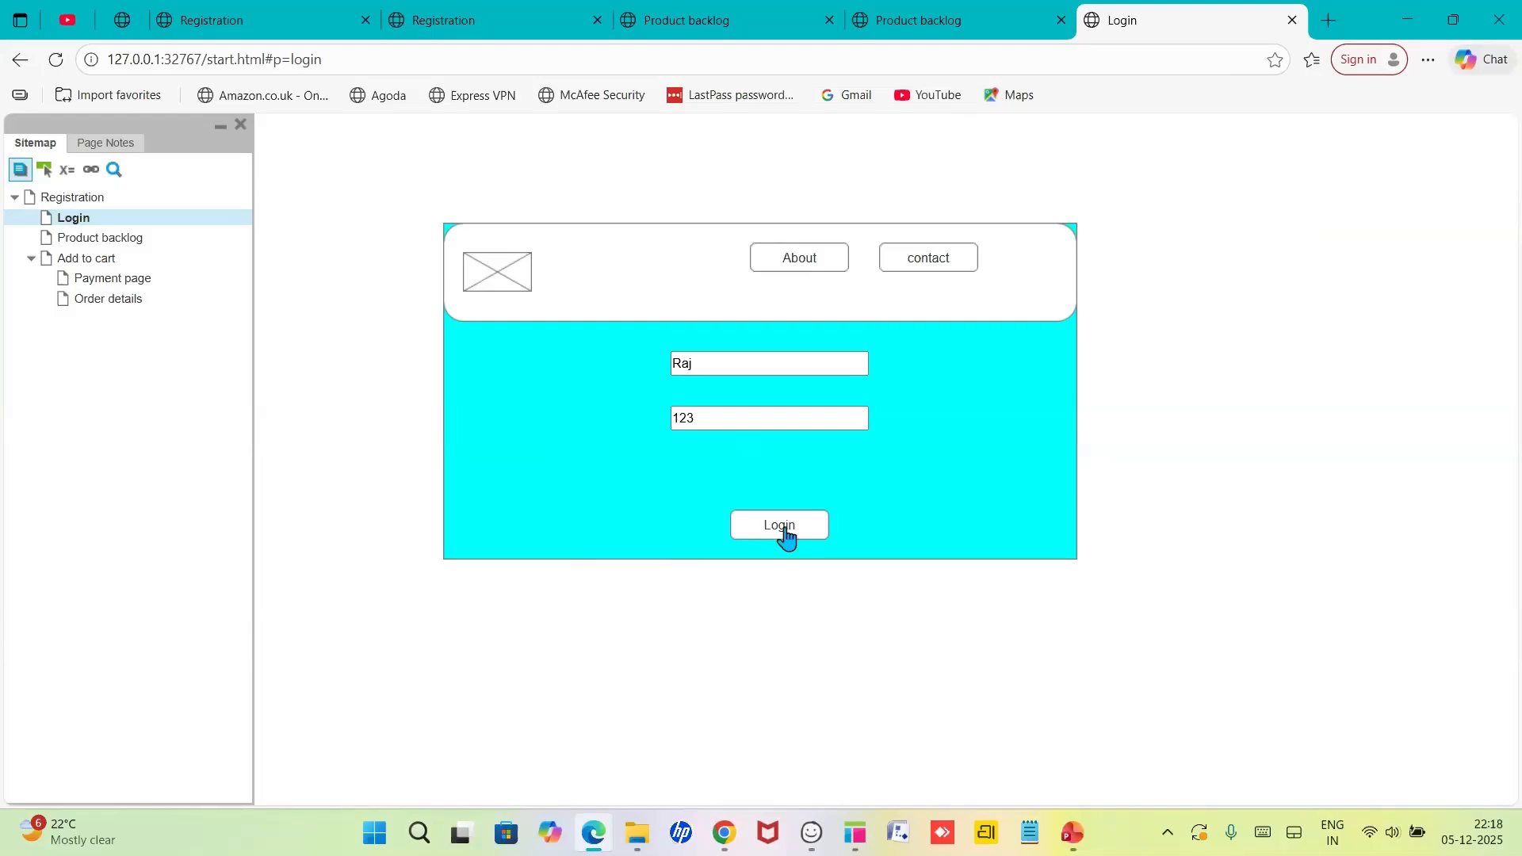
pyautogui.doubleClick(785, 532)
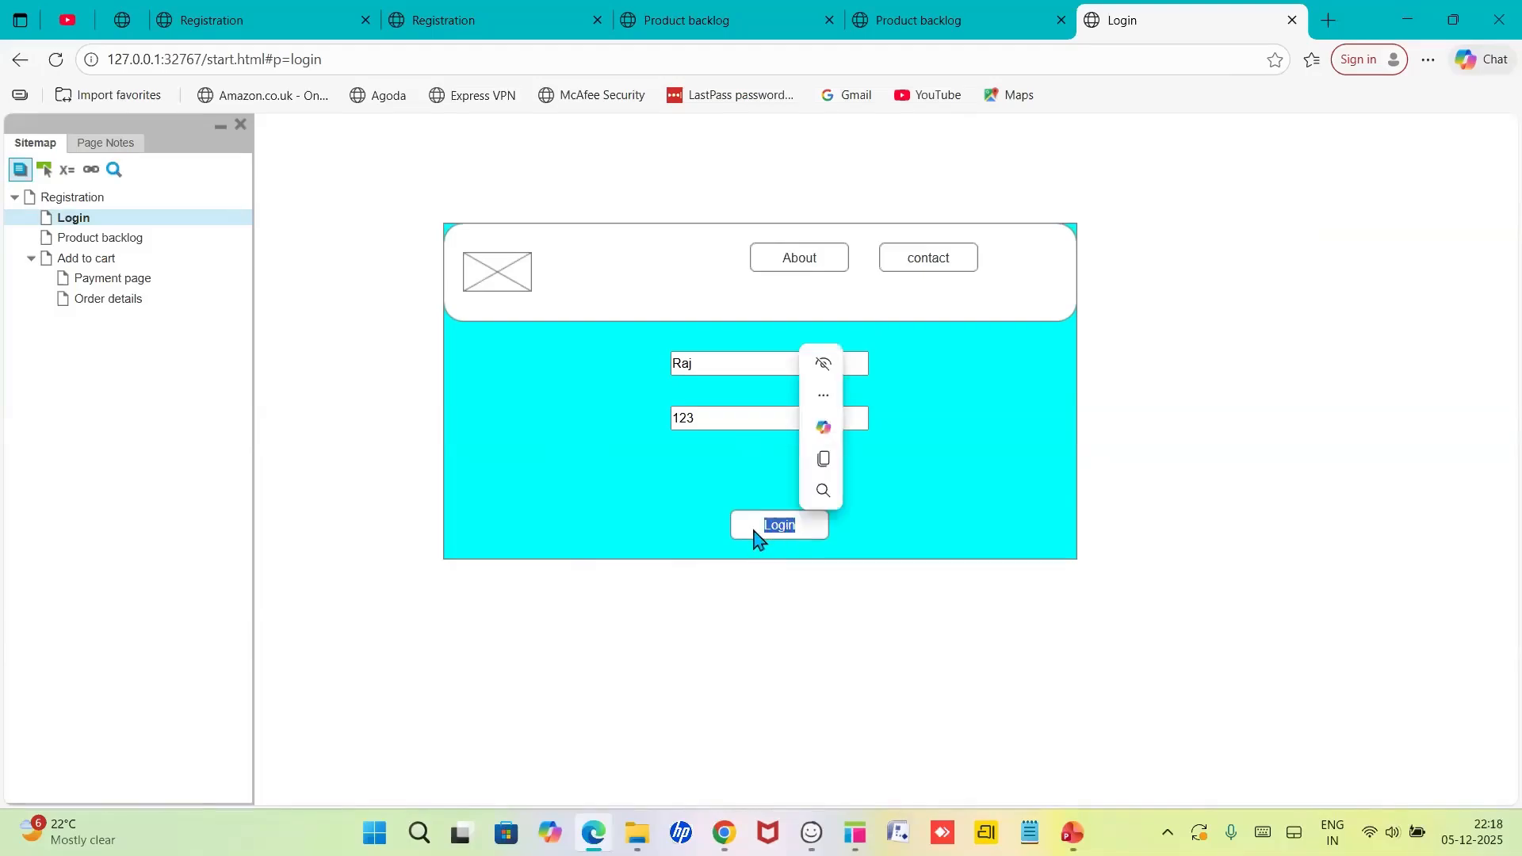
# - Open the Product backlog page in the preview, select the Shirts and shoes options, and test the Add to cart button
pyautogui.click(109, 237)
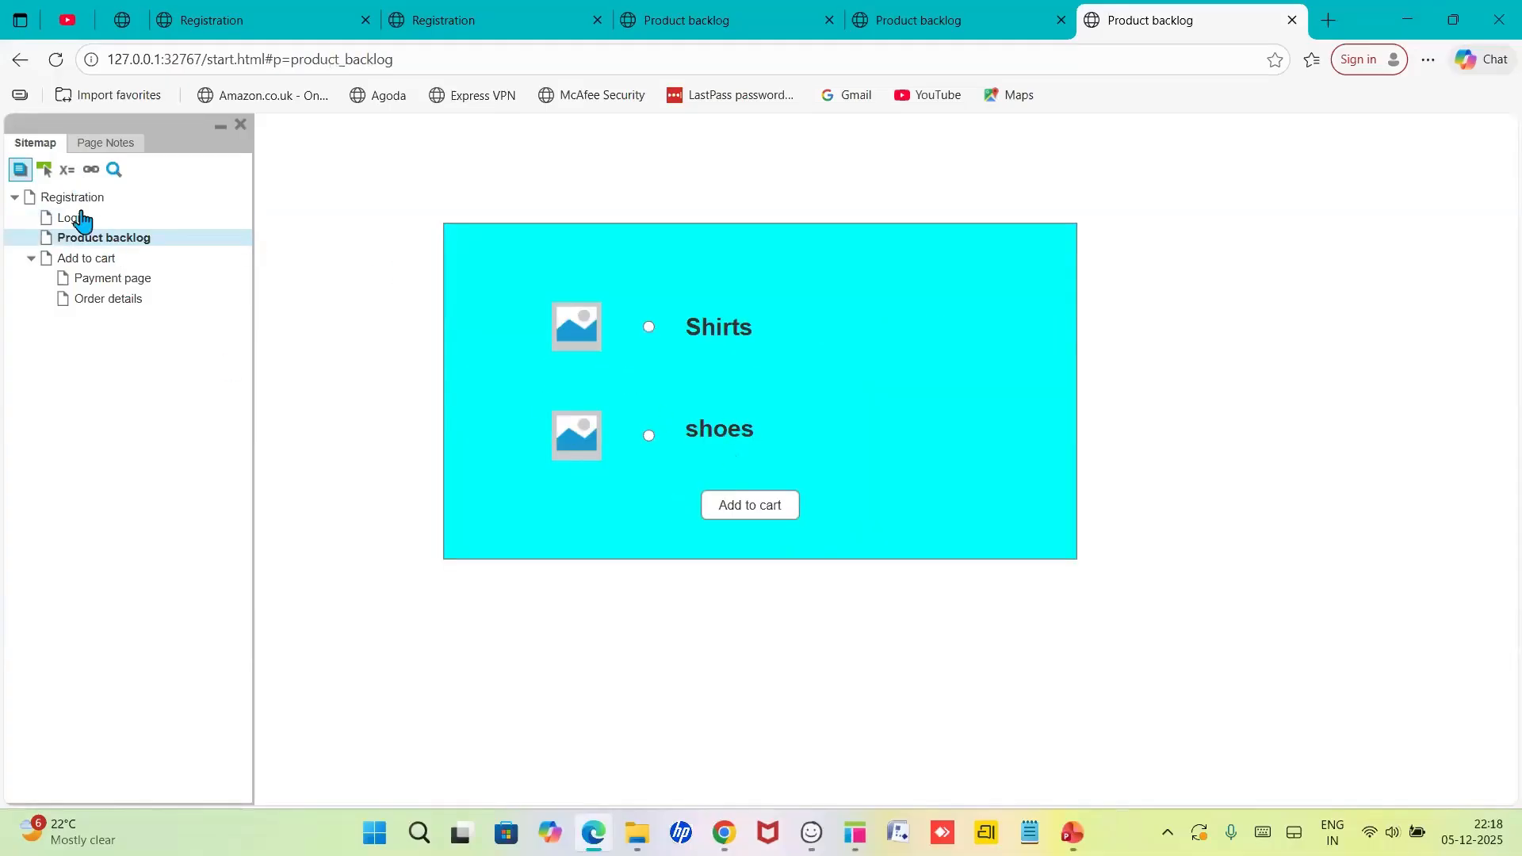
pyautogui.click(650, 329)
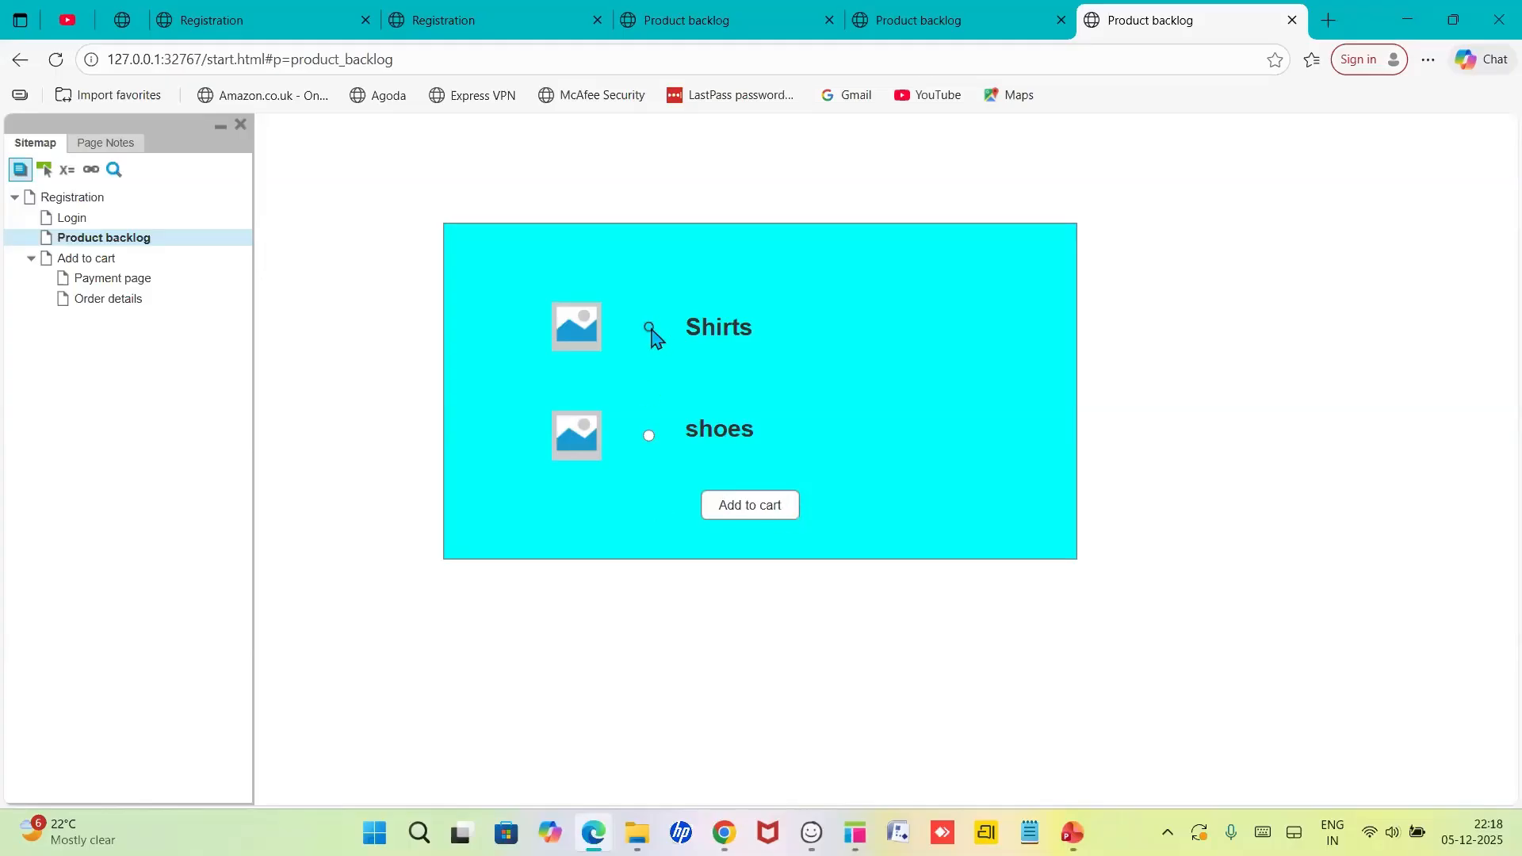
pyautogui.click(649, 437)
pyautogui.click(764, 507)
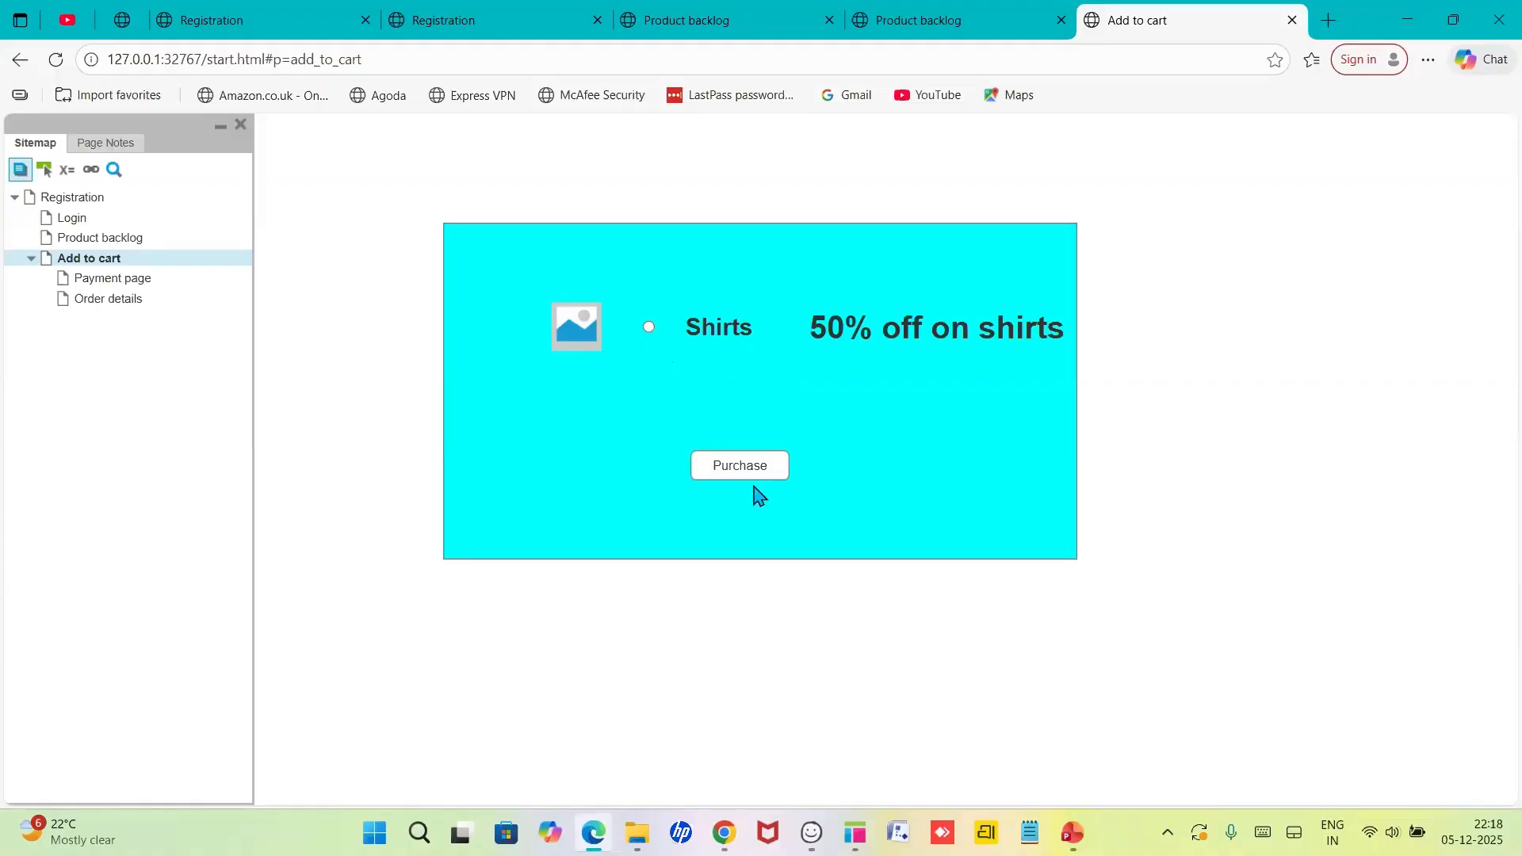
# - Return to the Product backlog page and test the path through Add to cart and Purchase to the Payment page
pyautogui.click(131, 240)
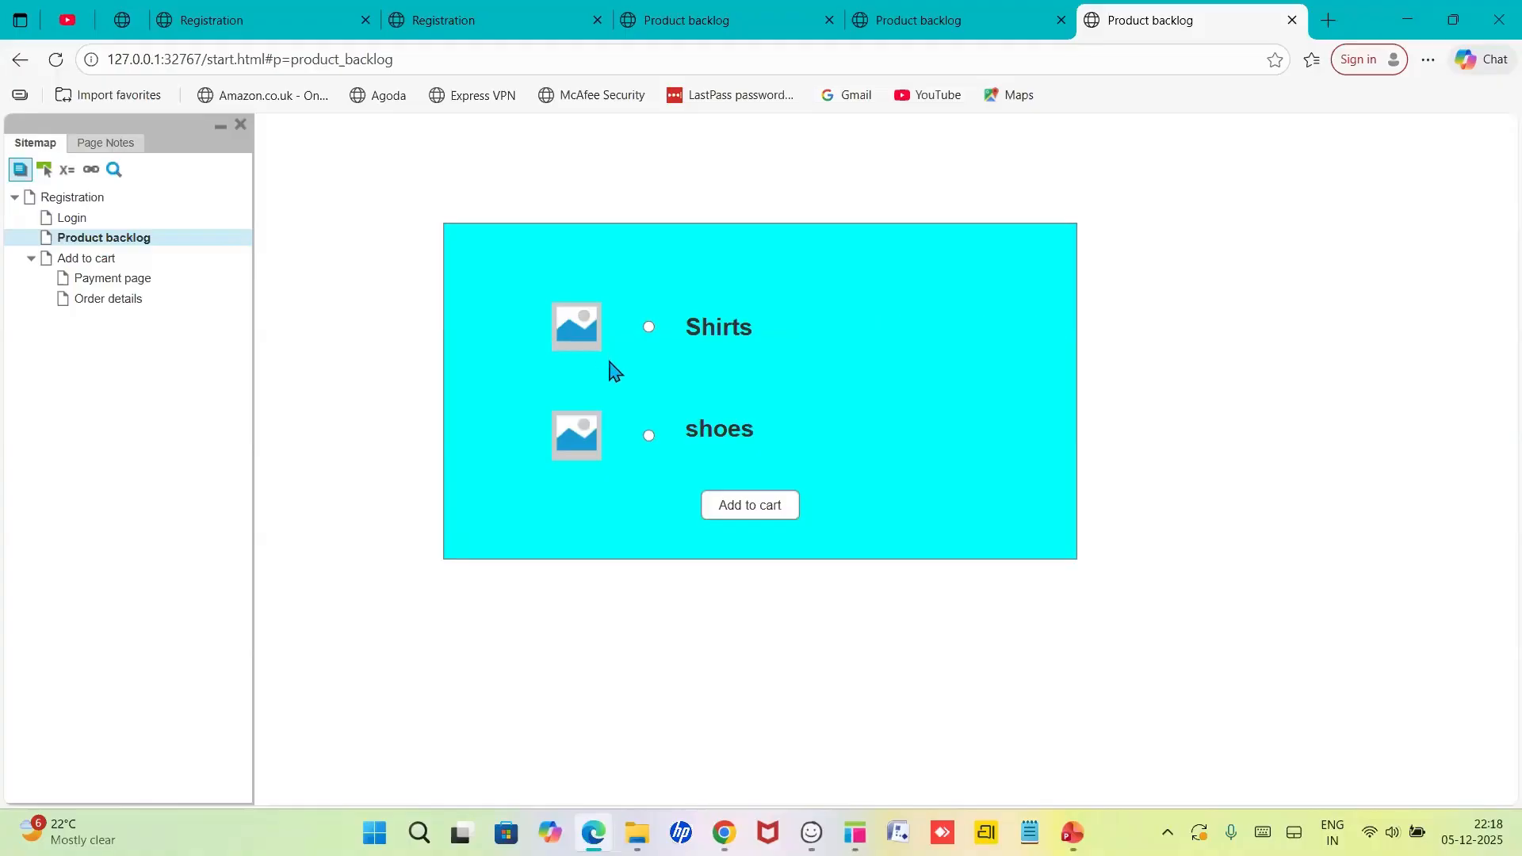
pyautogui.moveTo(590, 347)
pyautogui.click(741, 513)
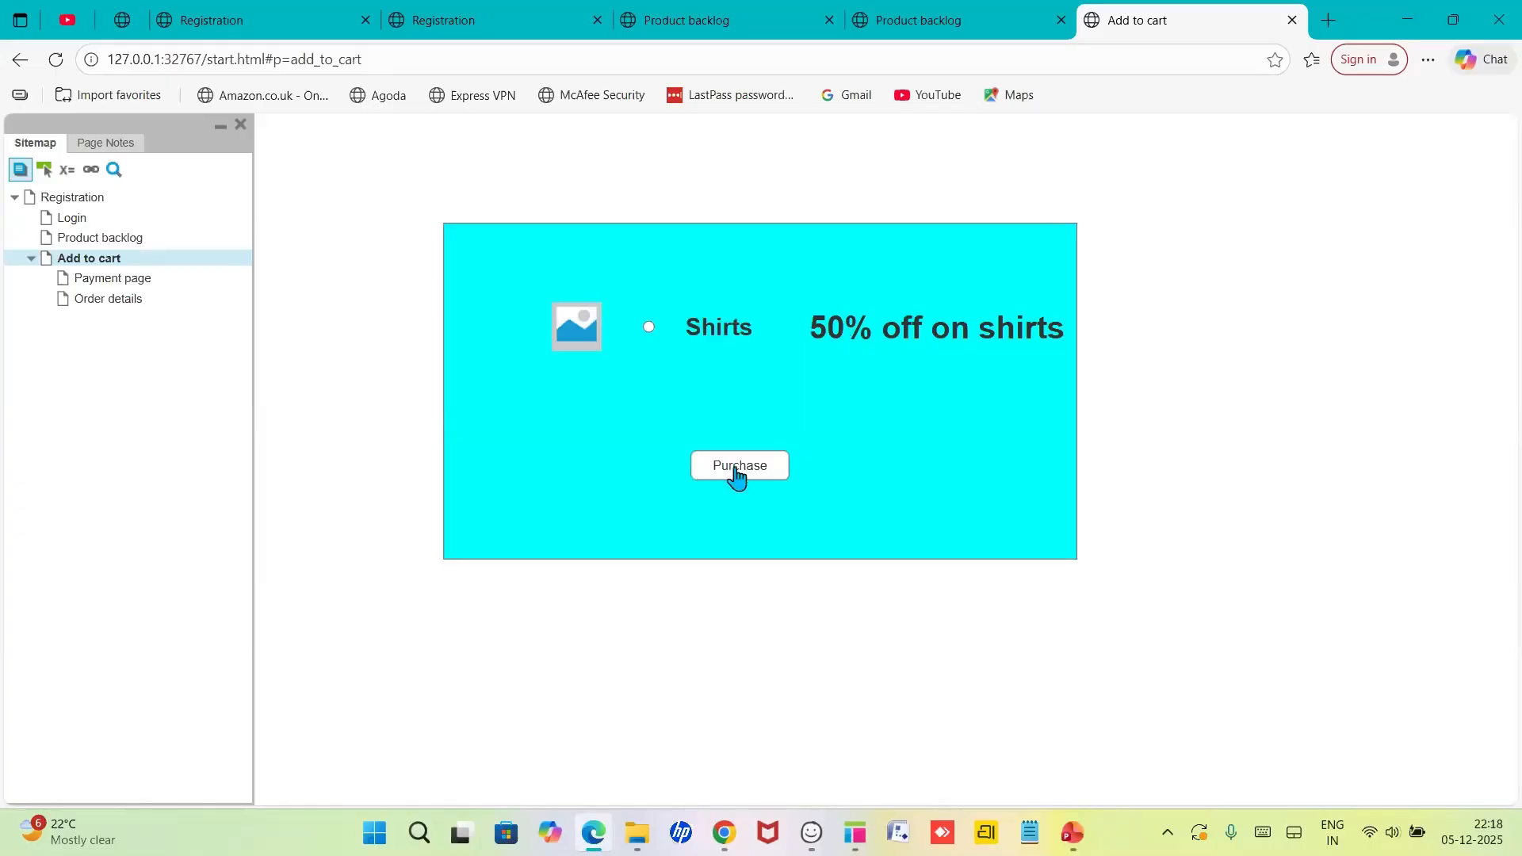
pyautogui.click(736, 474)
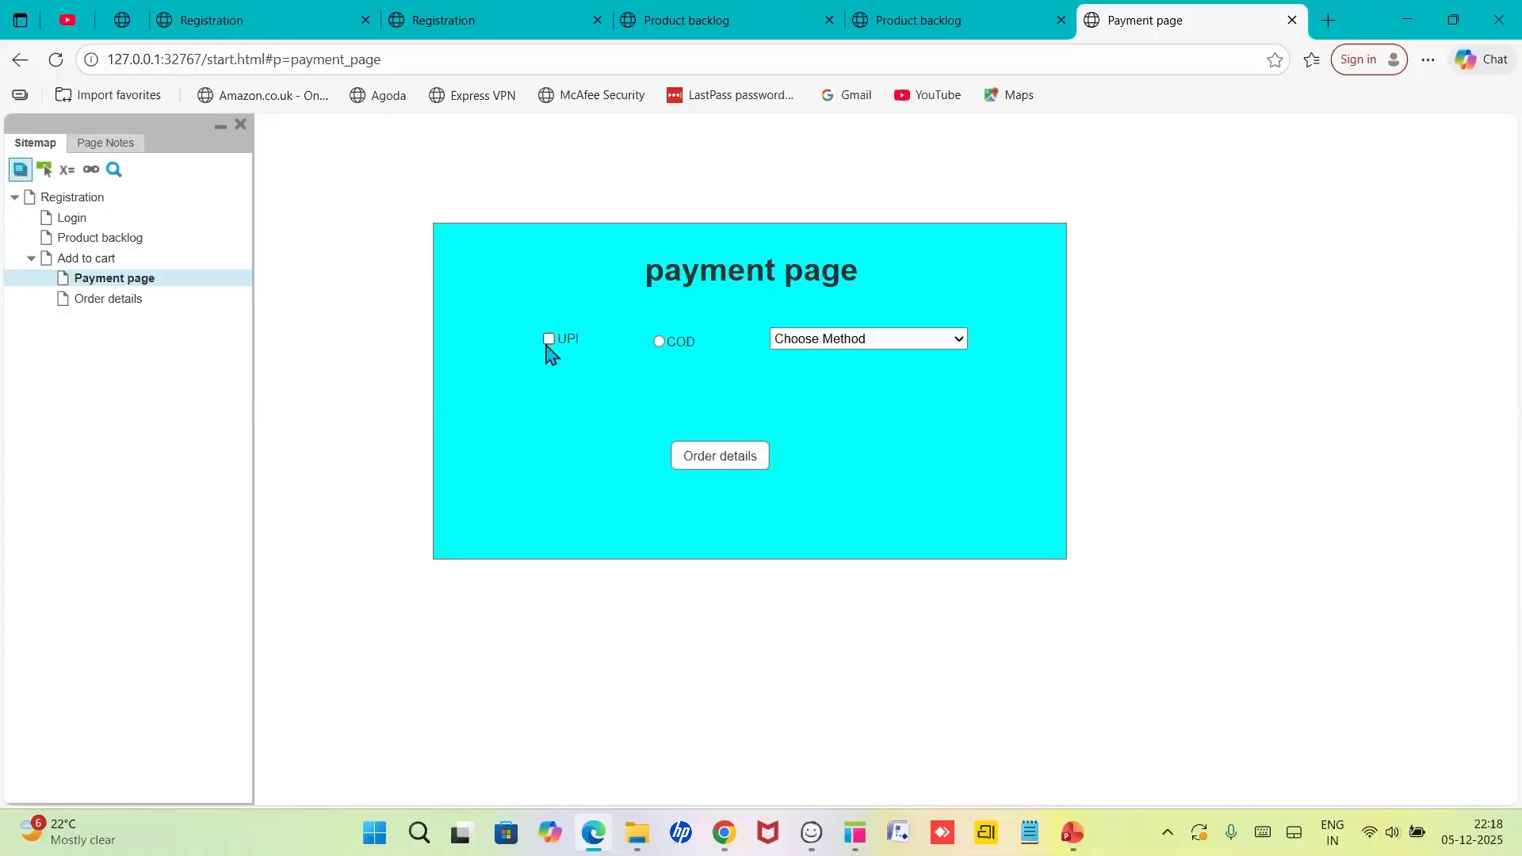
# - Test the payment options by selecting COD and switching the payment method to Cards, Net Banking, and back to Cards
pyautogui.click(659, 343)
pyautogui.click(788, 339)
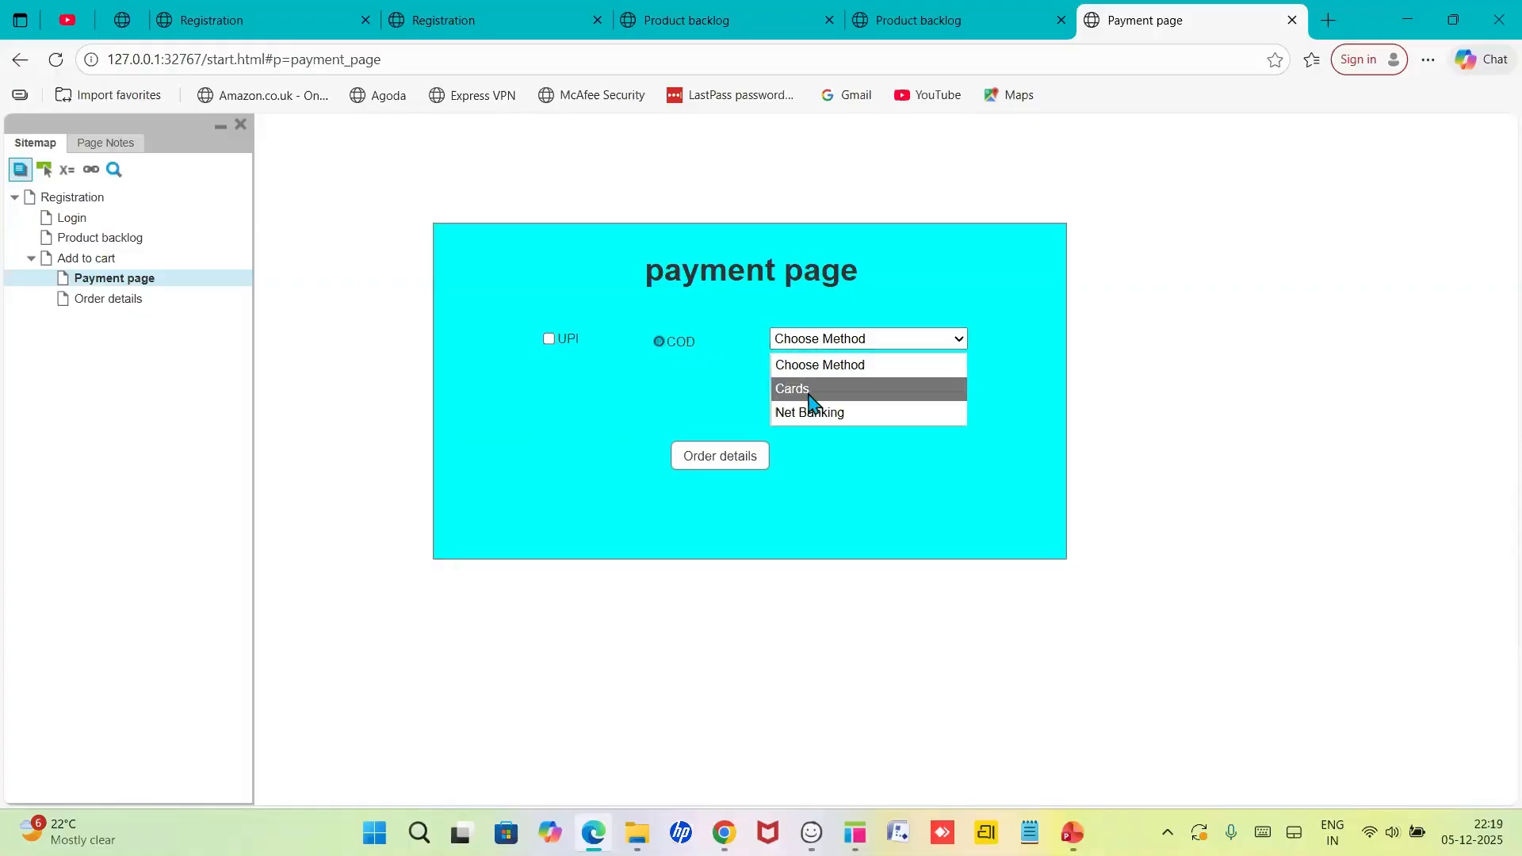
pyautogui.click(810, 401)
pyautogui.click(827, 340)
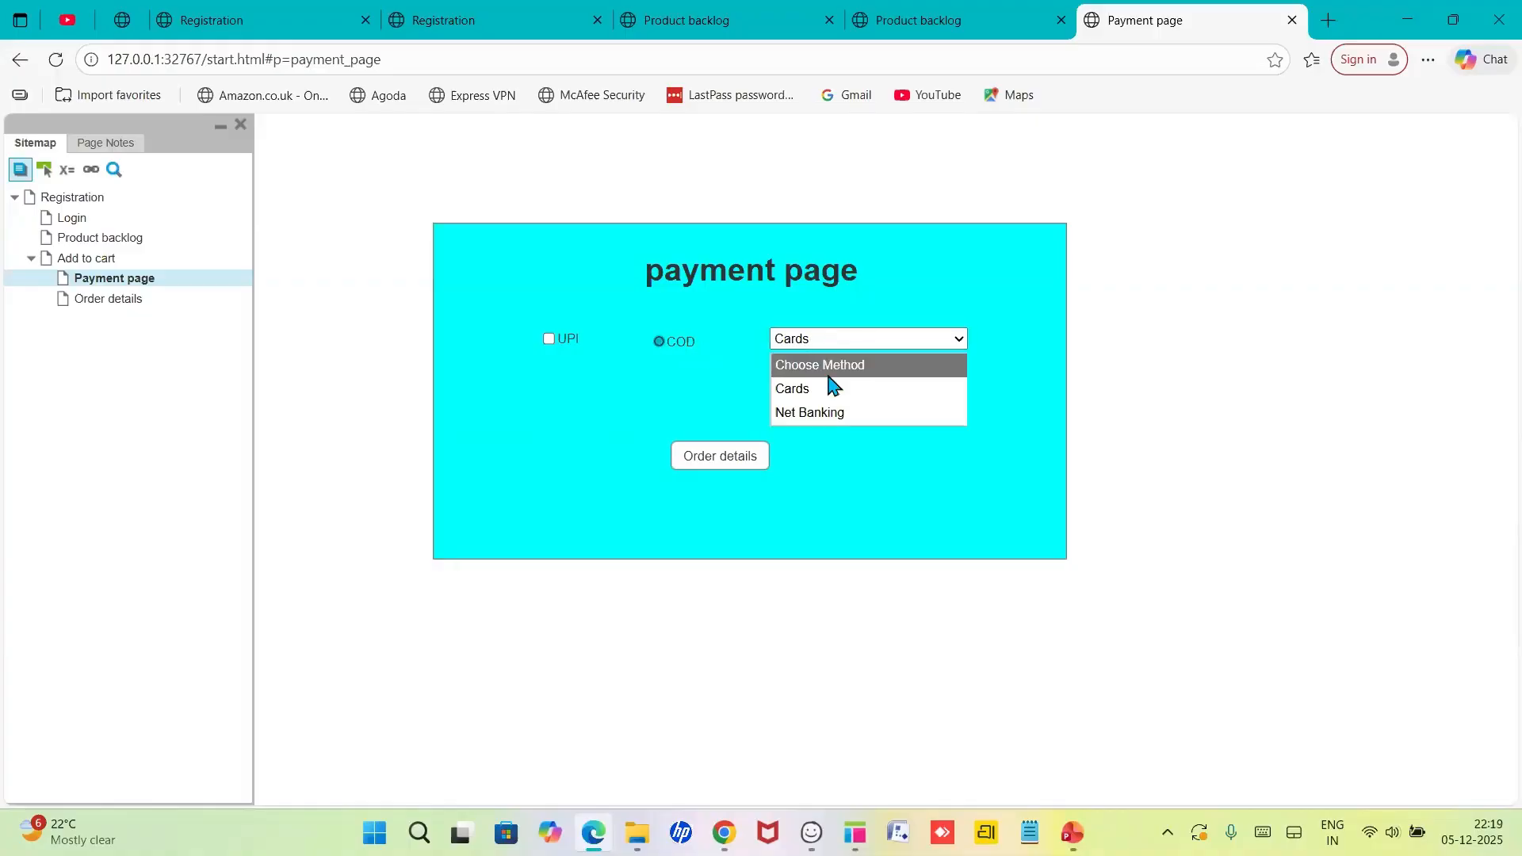
pyautogui.click(829, 412)
pyautogui.click(850, 347)
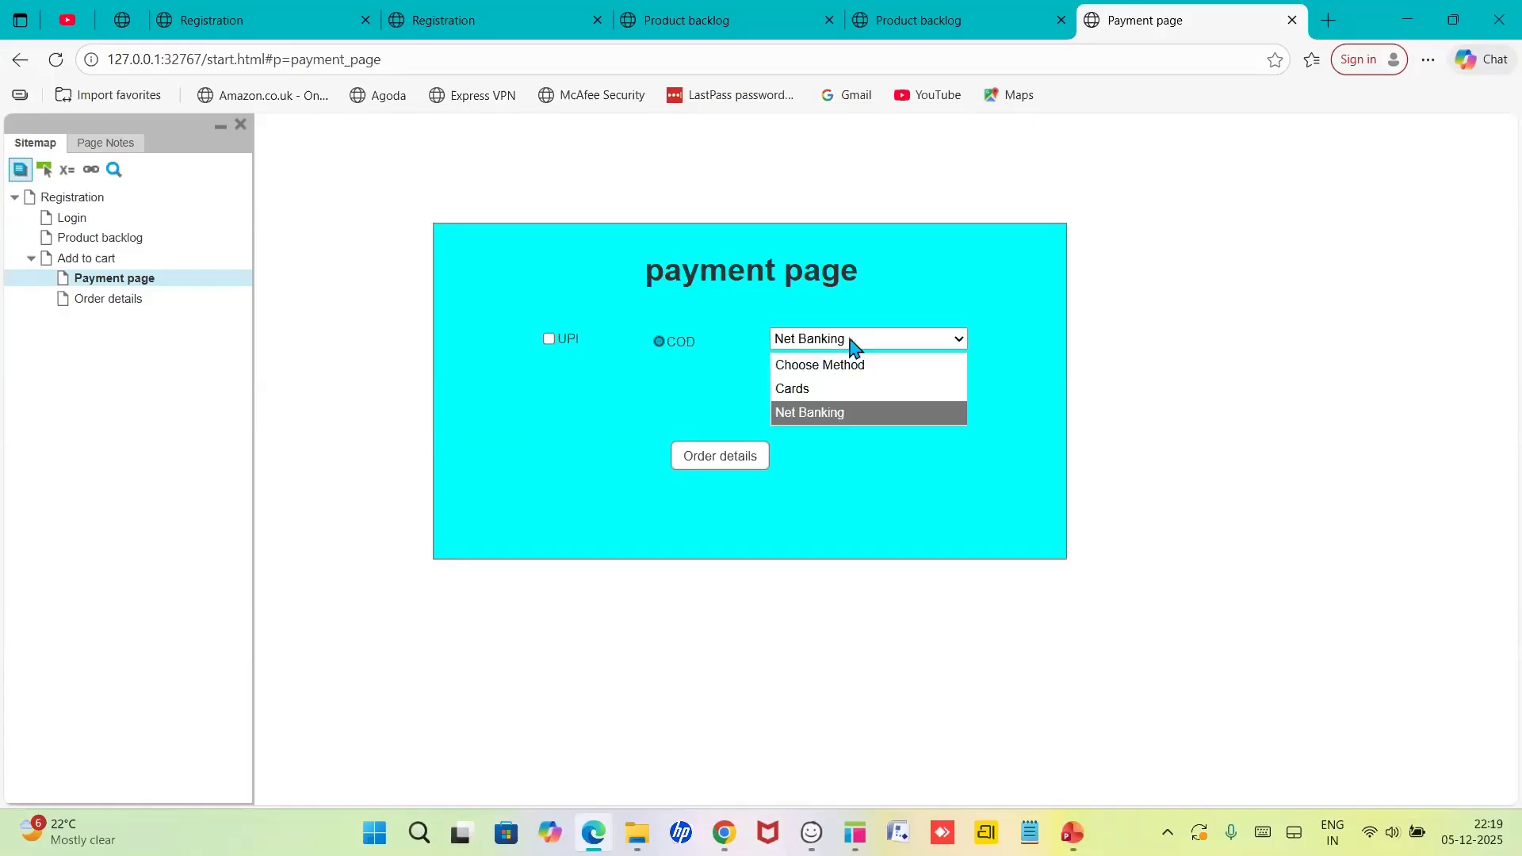
pyautogui.click(850, 389)
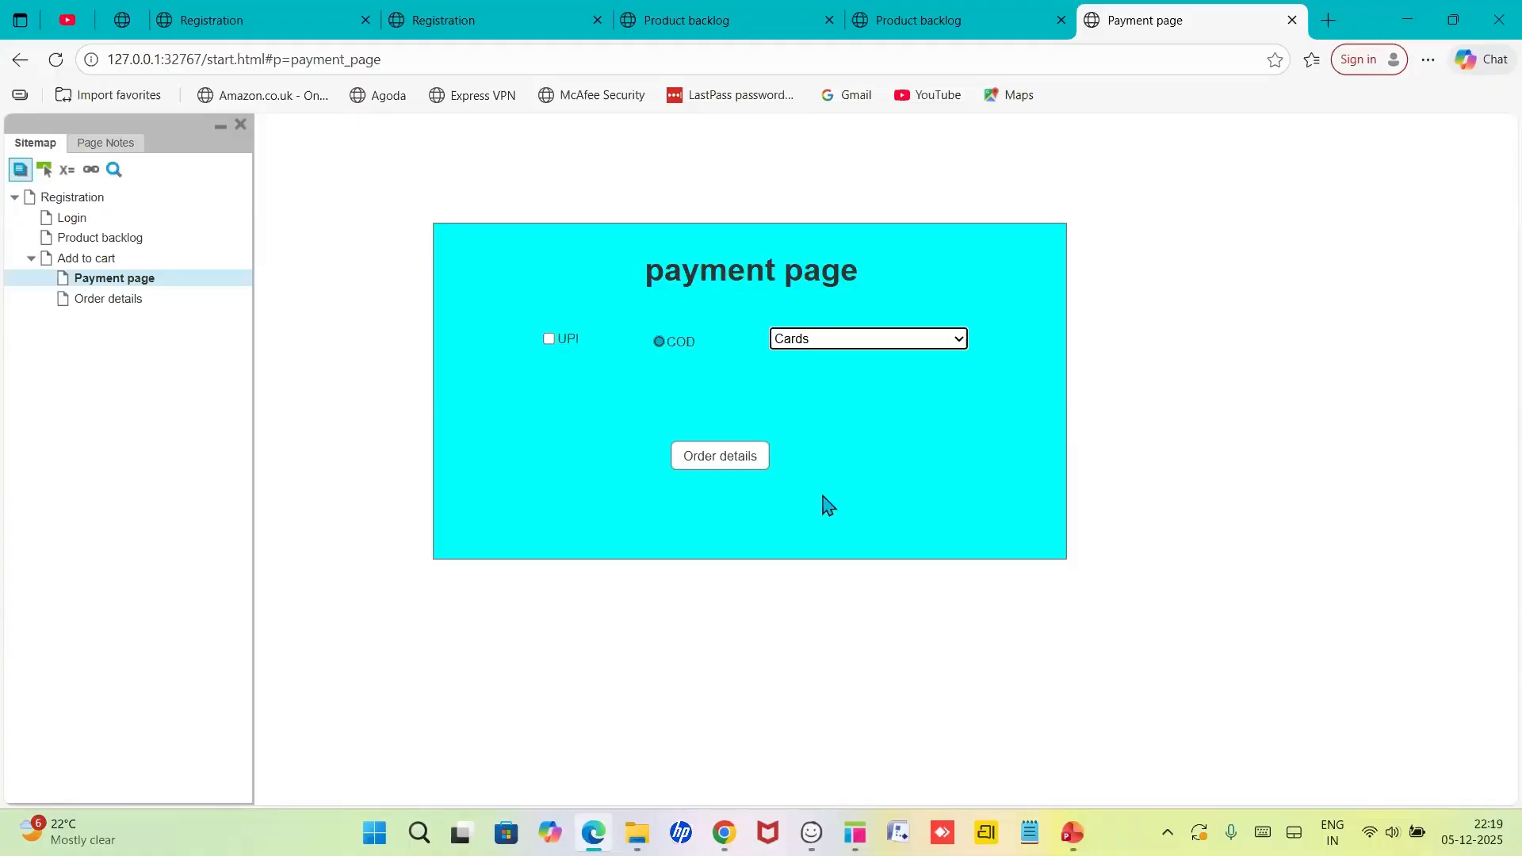
# - Test the Order details button on the Payment page and the Products button on the Order details page
pyautogui.click(733, 464)
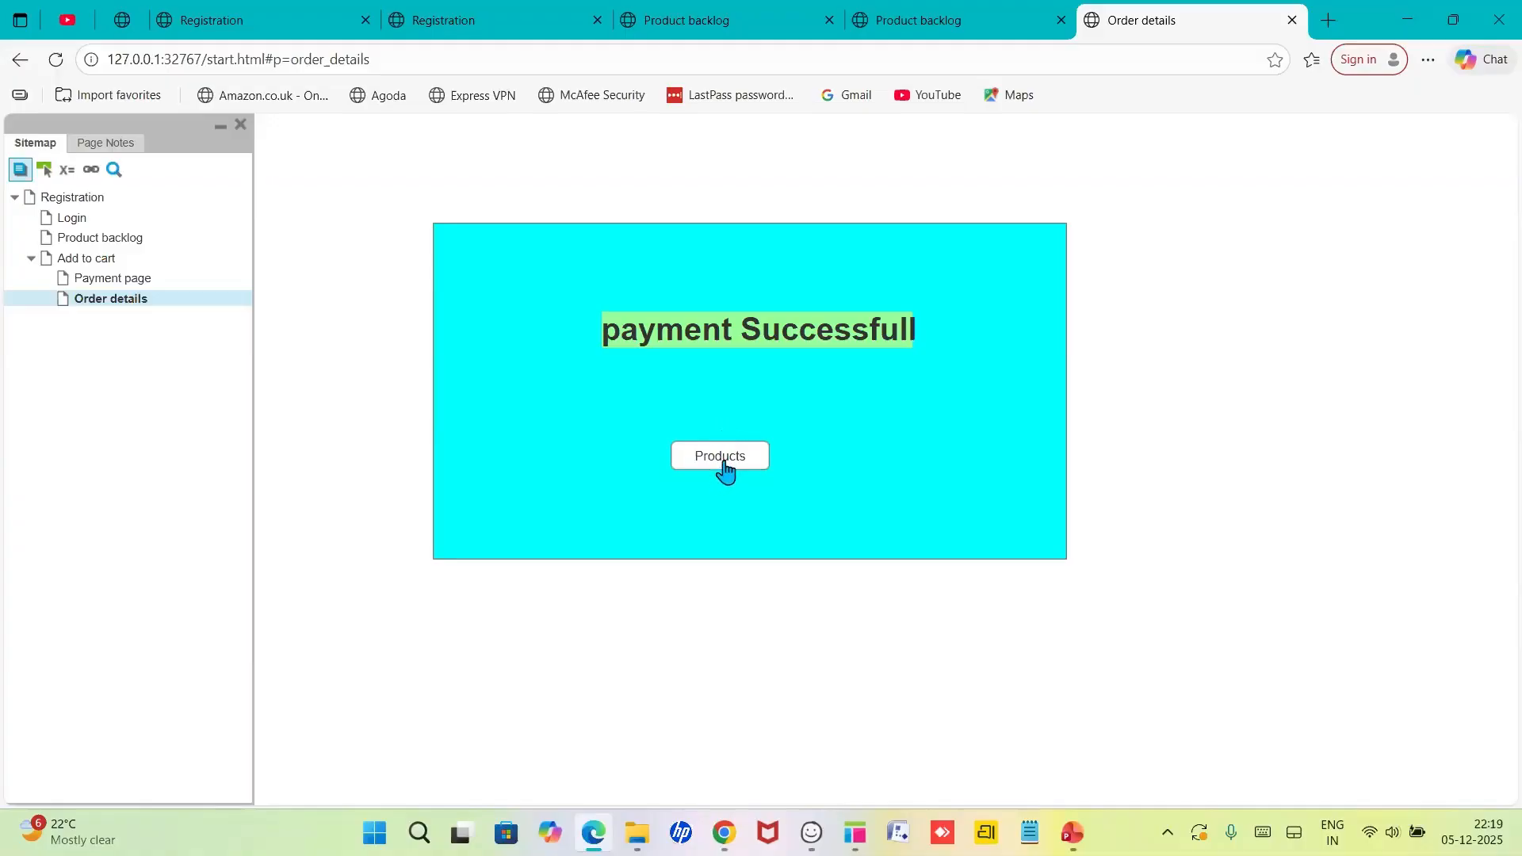
pyautogui.click(723, 460)
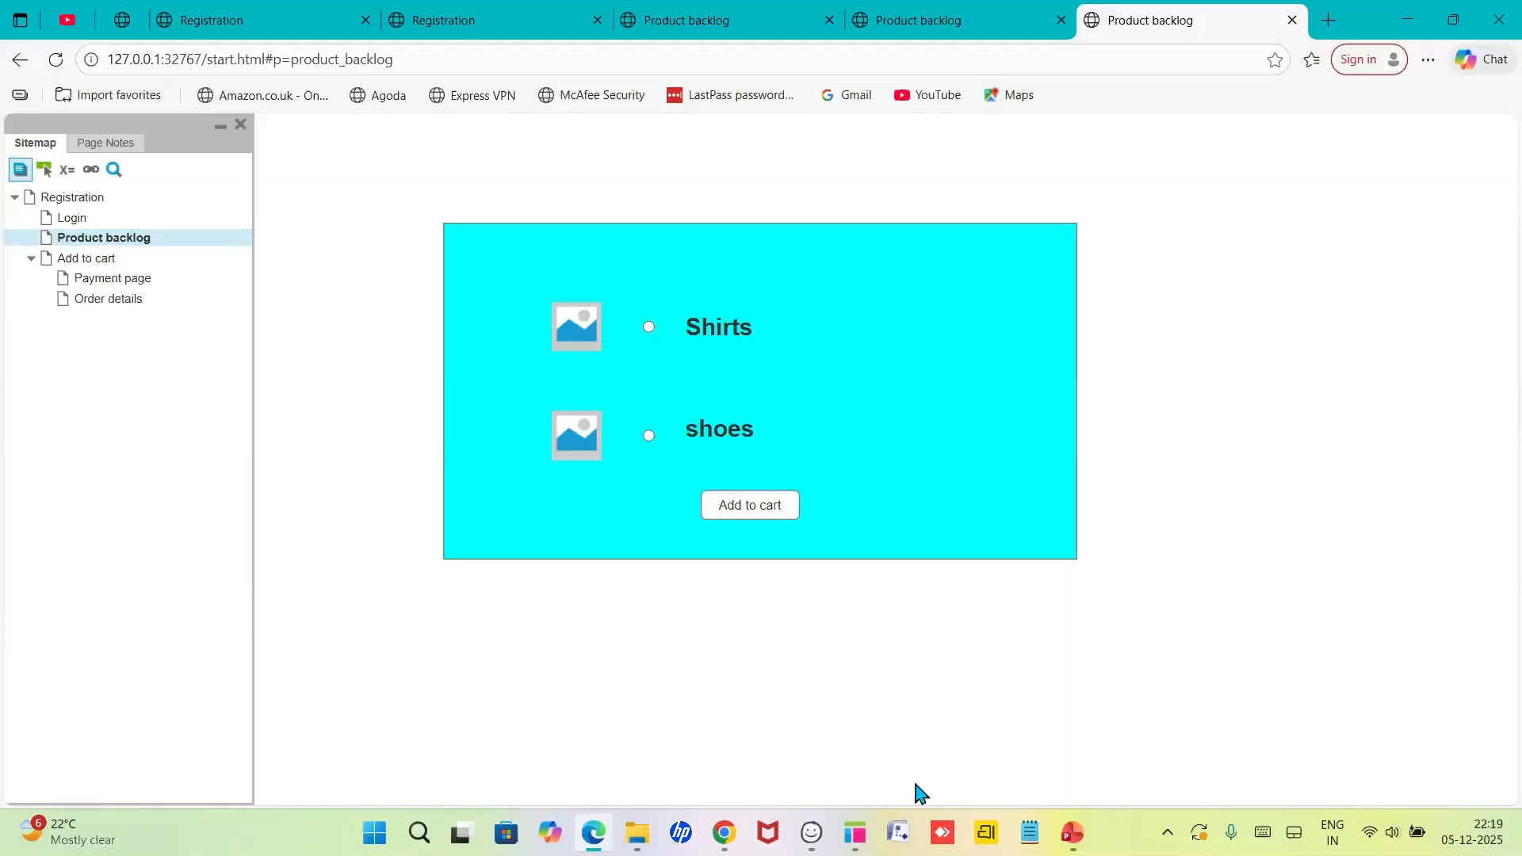
# - Switch back to Axure RP and select the Registration page in the sitemap
pyautogui.click(855, 833)
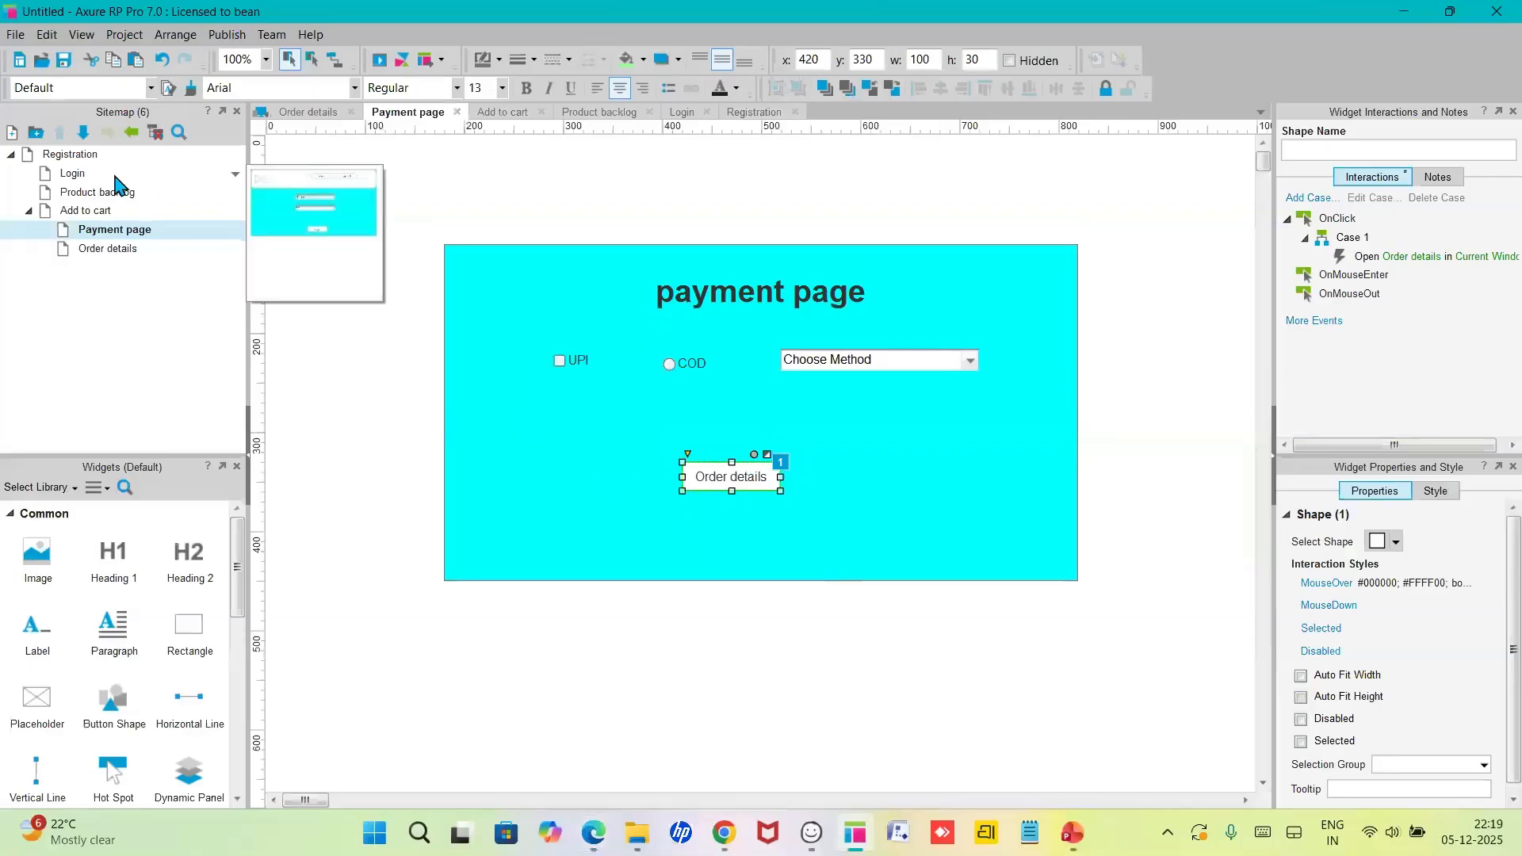
pyautogui.click(93, 157)
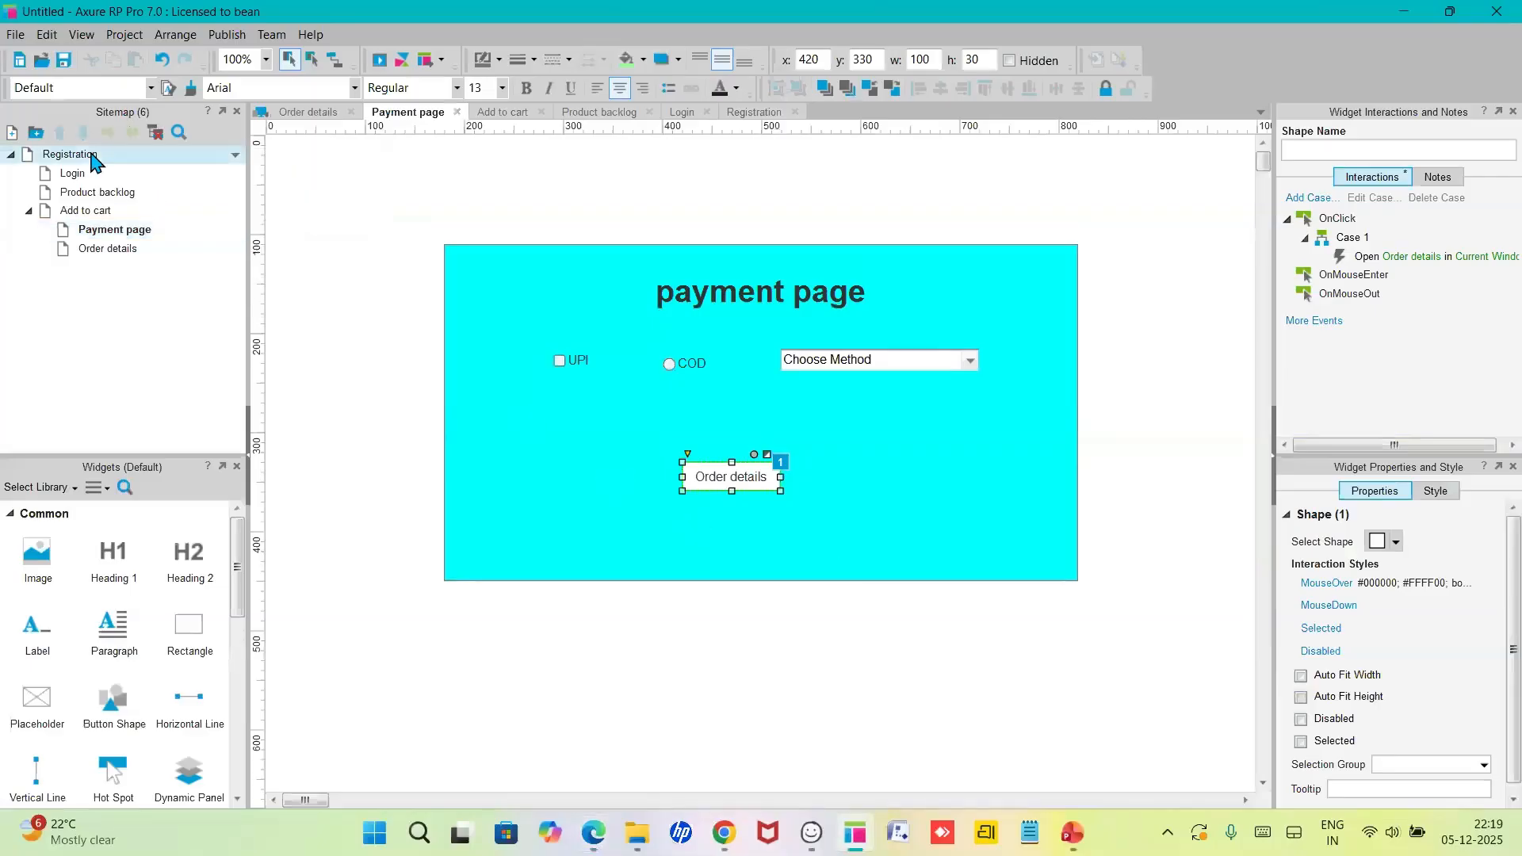